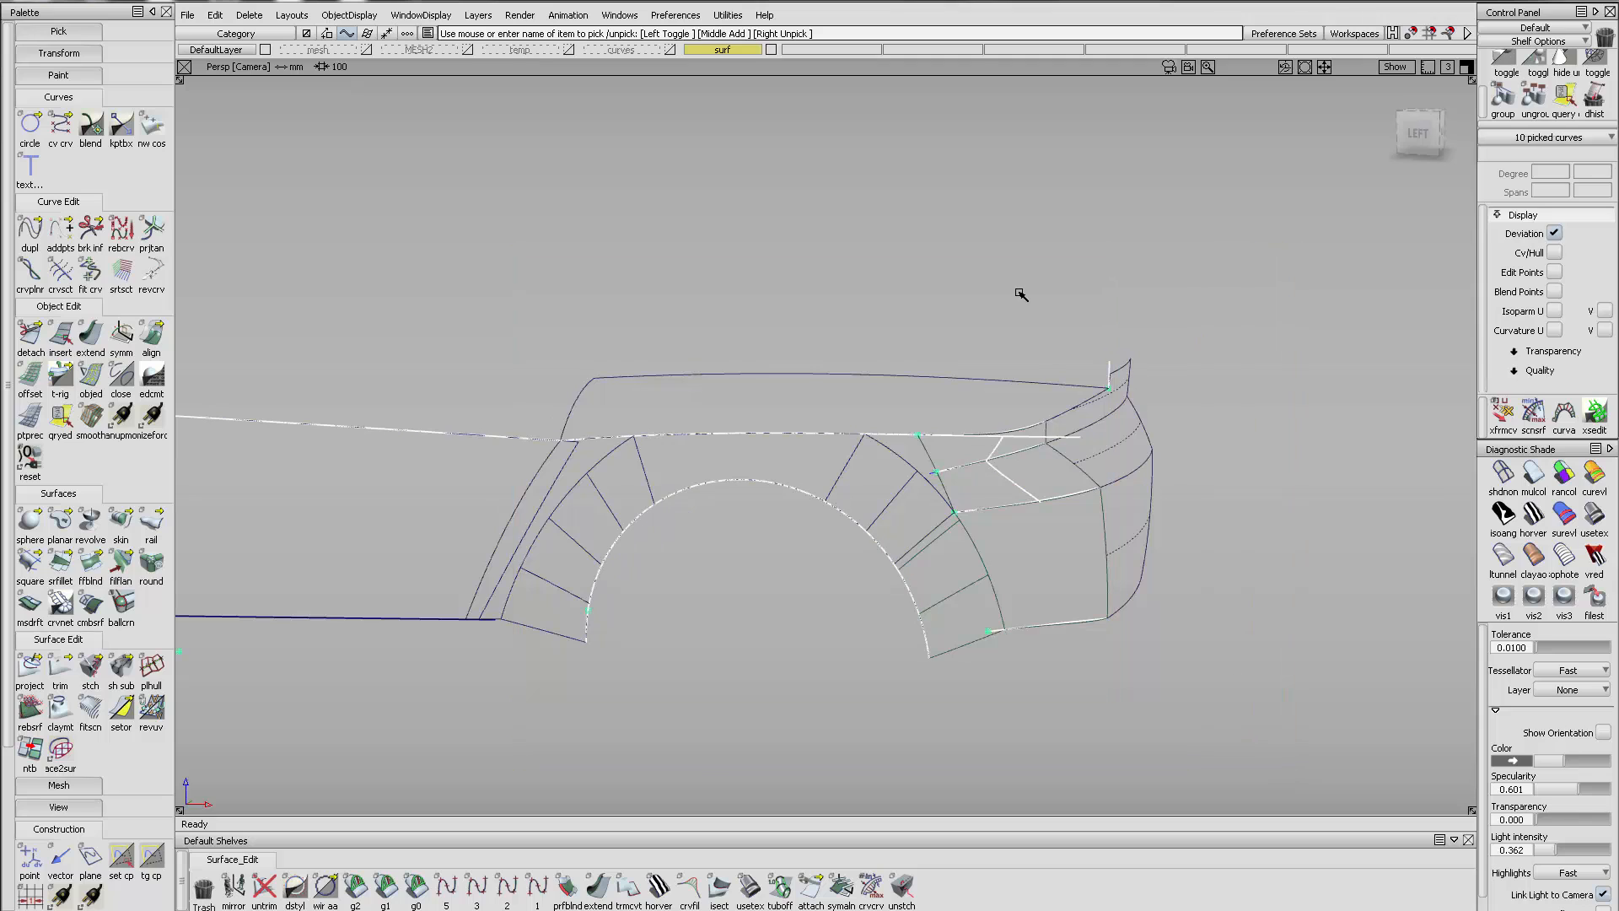
Hide the picked curves and delete the construction history of the surfaces around the wheel arch and rear bumper
{"action": "left_click", "coordinate": [1505, 63]}
{"action": "mouse_move", "coordinate": [1033, 428]}
{"action": "left_mouse_down", "text": "alt+shift"}
{"action": "mouse_move", "coordinate": [915, 462]}
{"action": "mouse_move", "coordinate": [1087, 485]}
{"action": "mouse_move", "coordinate": [1167, 419]}
{"action": "left_mouse_up", "text": "alt+shift"}
{"action": "left_click", "coordinate": [991, 463], "text": "alt+shift"}
{"action": "left_click_drag", "start_coordinate": [916, 646], "coordinate": [345, 808]}
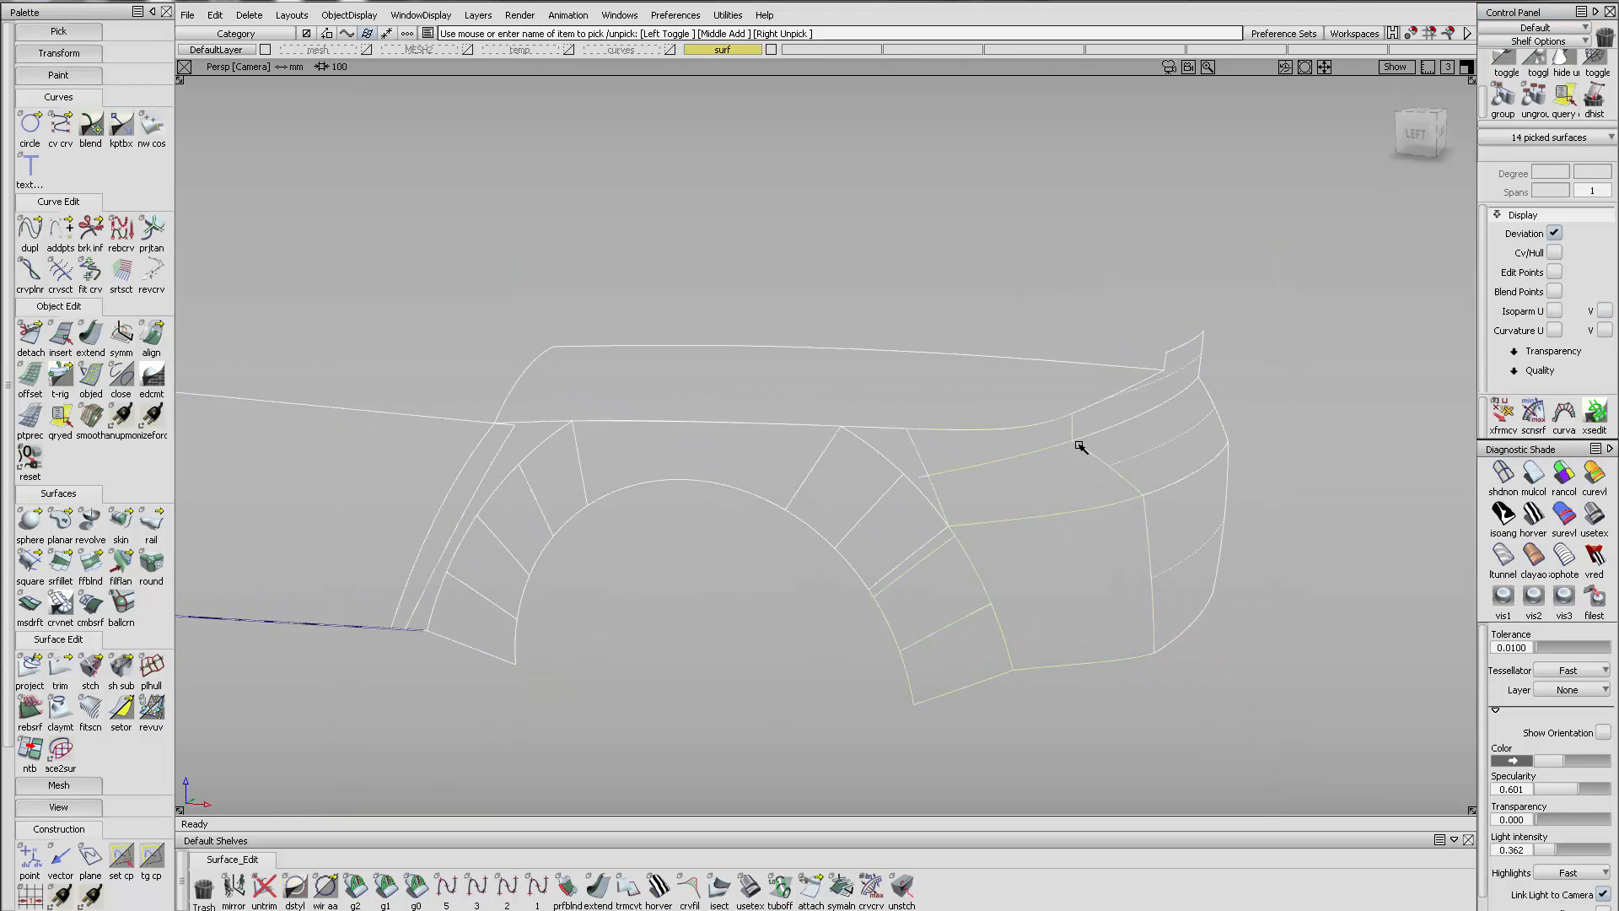
{"action": "left_click", "coordinate": [1591, 106]}
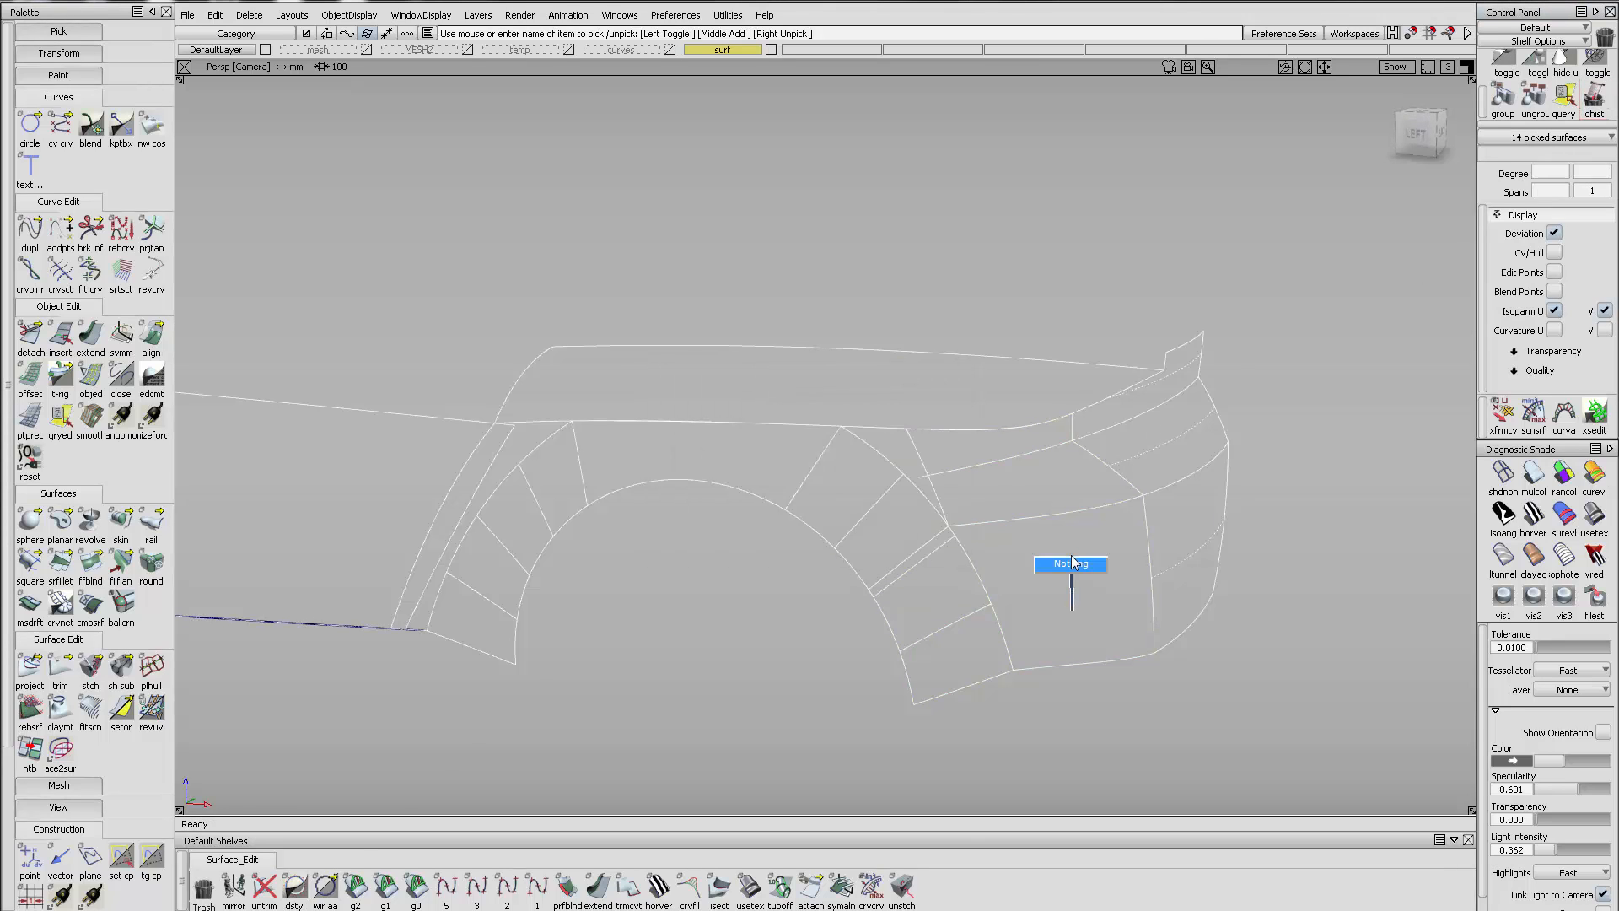
{"action": "left_click_drag", "start_coordinate": [1072, 609], "coordinate": [1072, 557], "text": "ctrl+shift"}
Display the CVs and hulls of the three side surfaces between the wheel arch and the rear bumper
{"action": "left_click_drag", "start_coordinate": [1030, 463], "coordinate": [964, 528], "text": "alt+shift"}
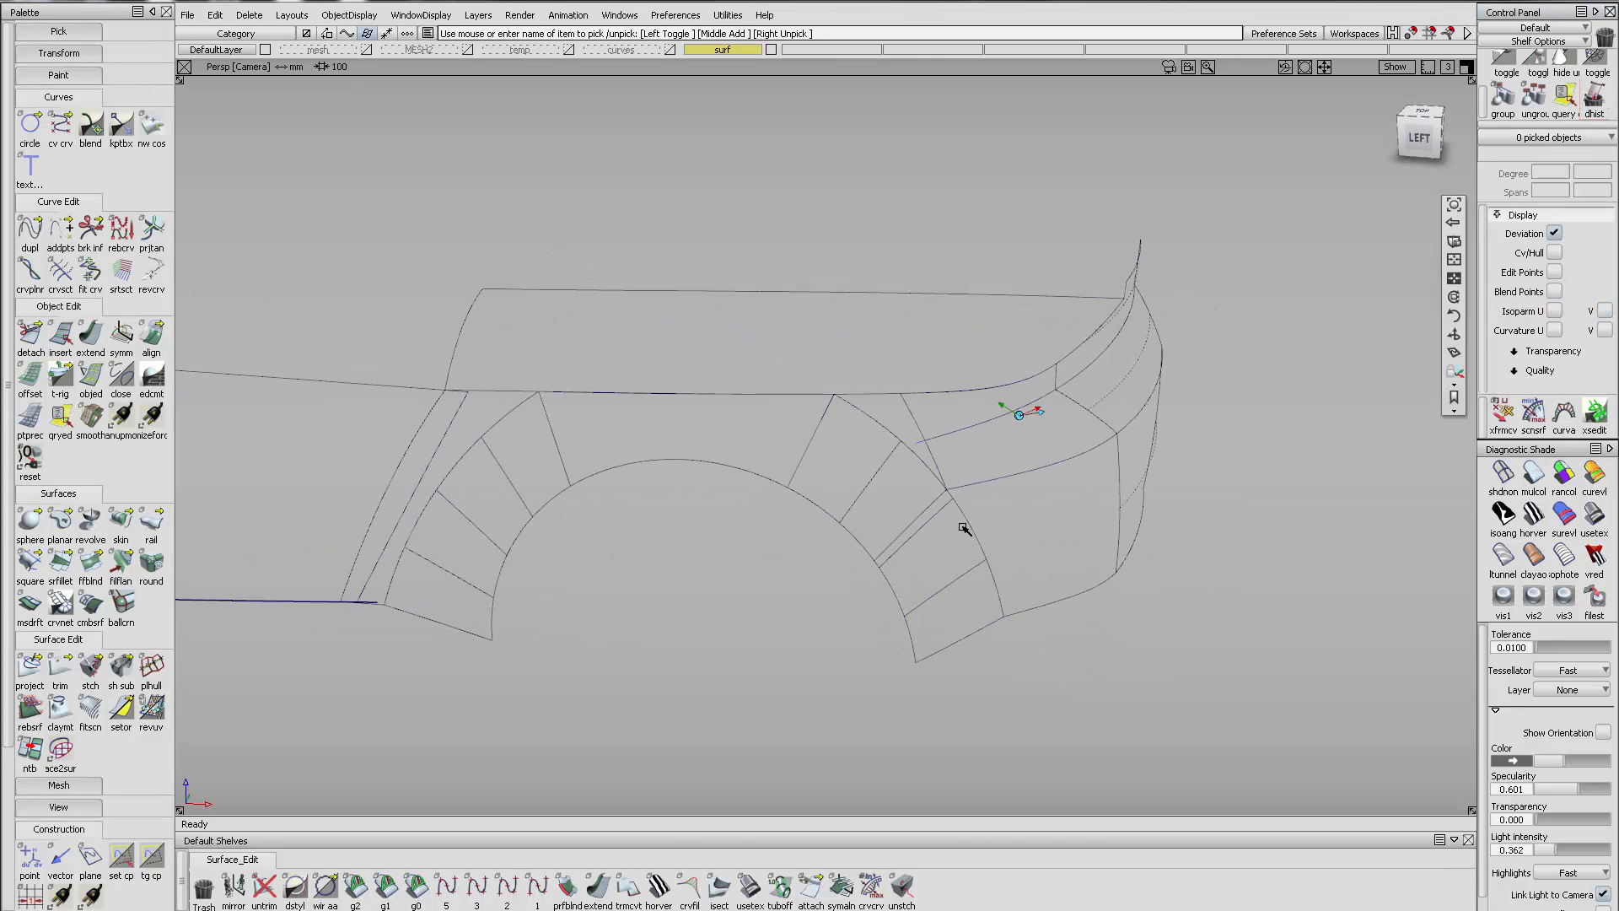
{"action": "middle_click_drag", "start_coordinate": [964, 528], "coordinate": [1022, 488], "text": "alt+shift"}
{"action": "left_click_drag", "start_coordinate": [1007, 490], "coordinate": [878, 514], "text": "alt+shift"}
{"action": "right_click_drag", "start_coordinate": [878, 514], "coordinate": [1019, 494], "text": "alt+shift"}
{"action": "middle_click_drag", "start_coordinate": [1020, 494], "coordinate": [965, 499], "text": "alt+shift"}
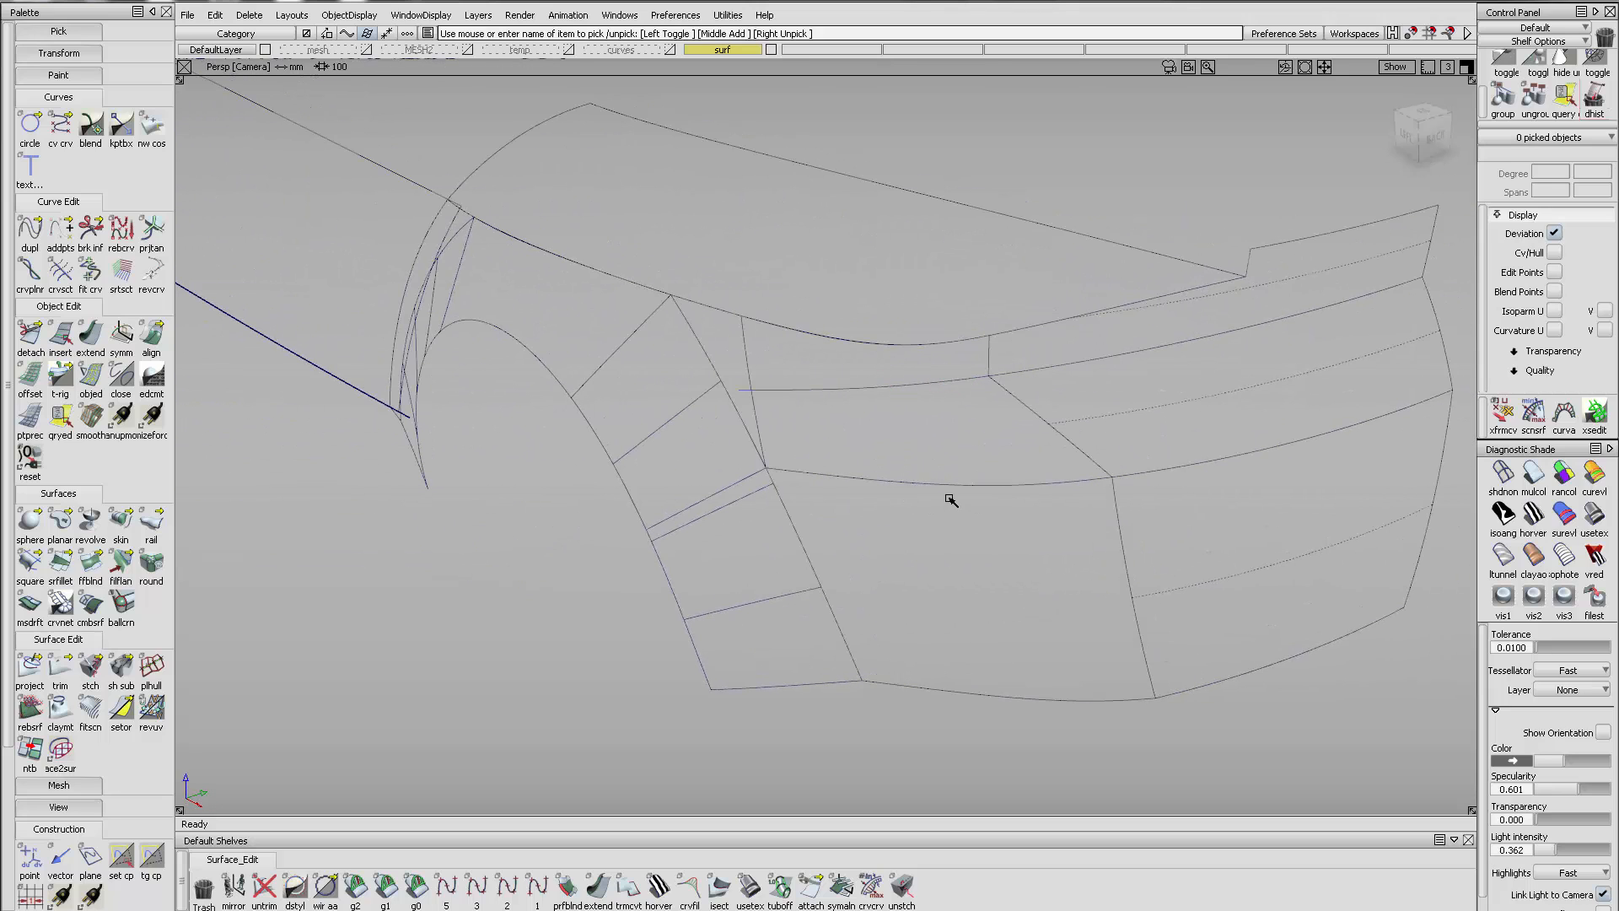
{"action": "left_click_drag", "start_coordinate": [947, 496], "coordinate": [869, 368]}
{"action": "left_click_drag", "start_coordinate": [960, 574], "coordinate": [877, 456], "text": "alt+shift"}
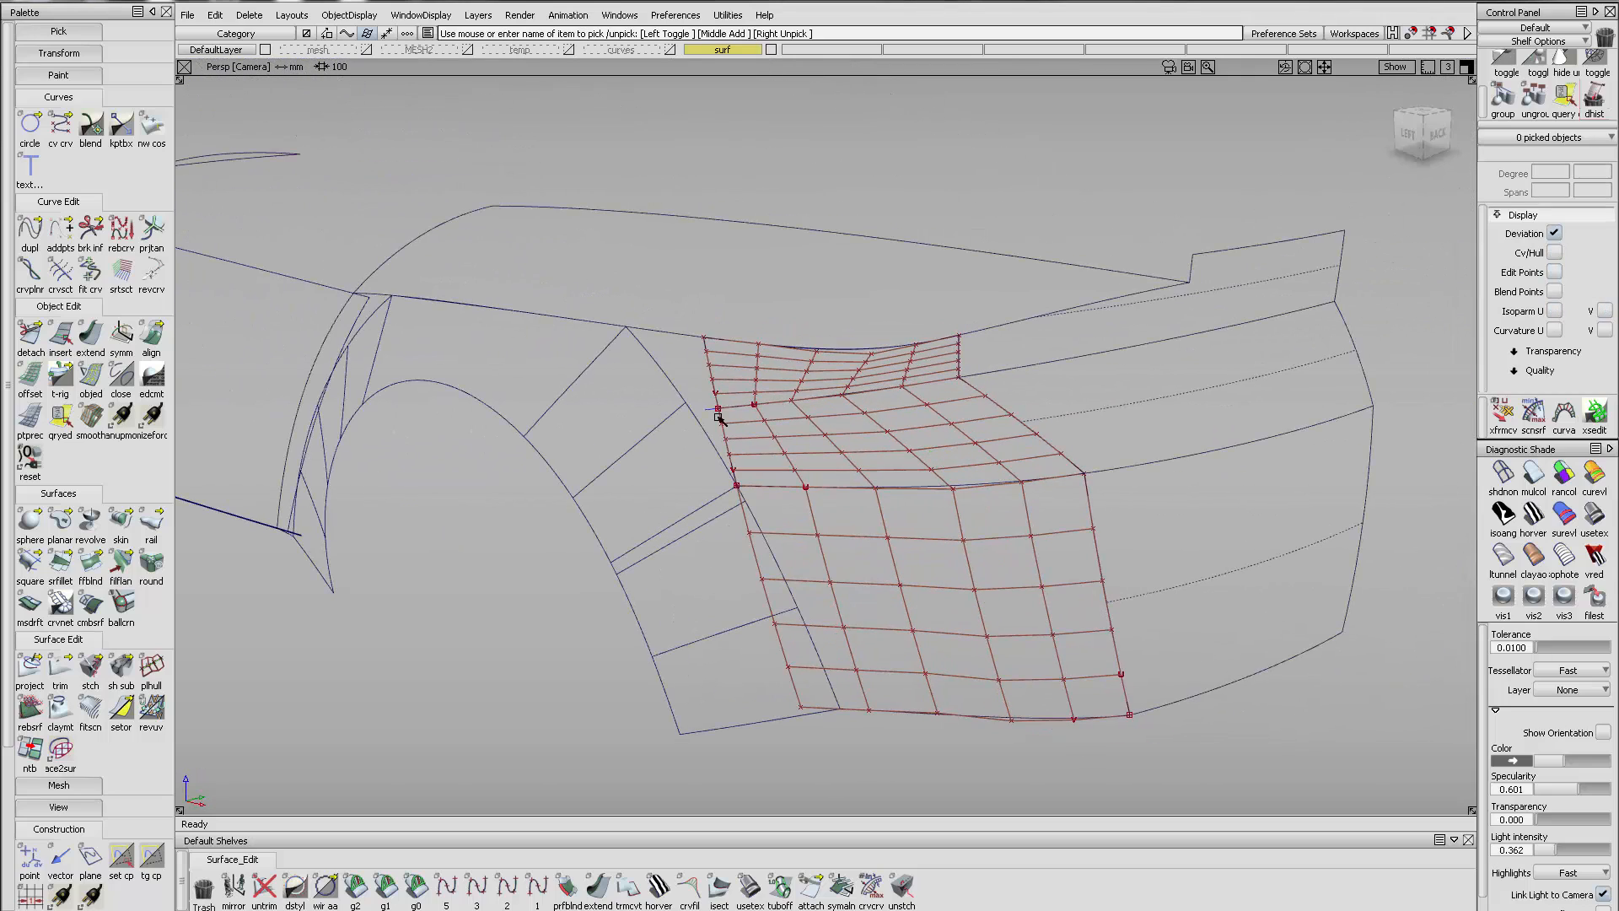
Untrim the surface behind the wheel arch that adjoins the front edges of the side surfaces
{"action": "left_click", "coordinate": [264, 885]}
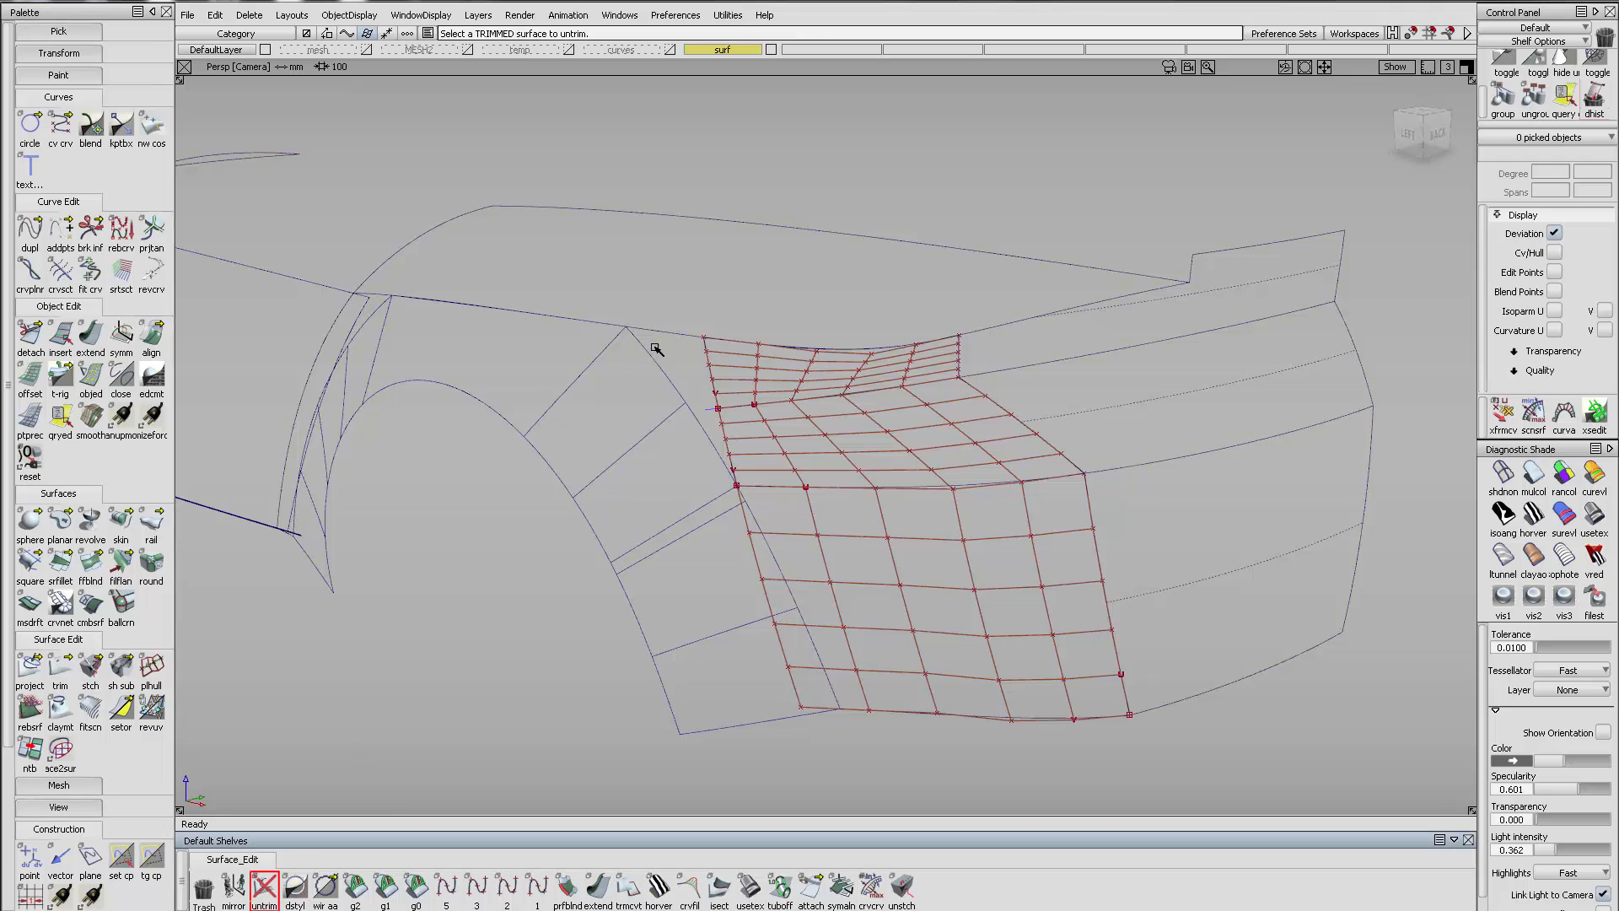
{"action": "left_click", "coordinate": [683, 372]}
{"action": "left_click_drag", "start_coordinate": [916, 377], "coordinate": [914, 383], "text": "ctrl+shift"}
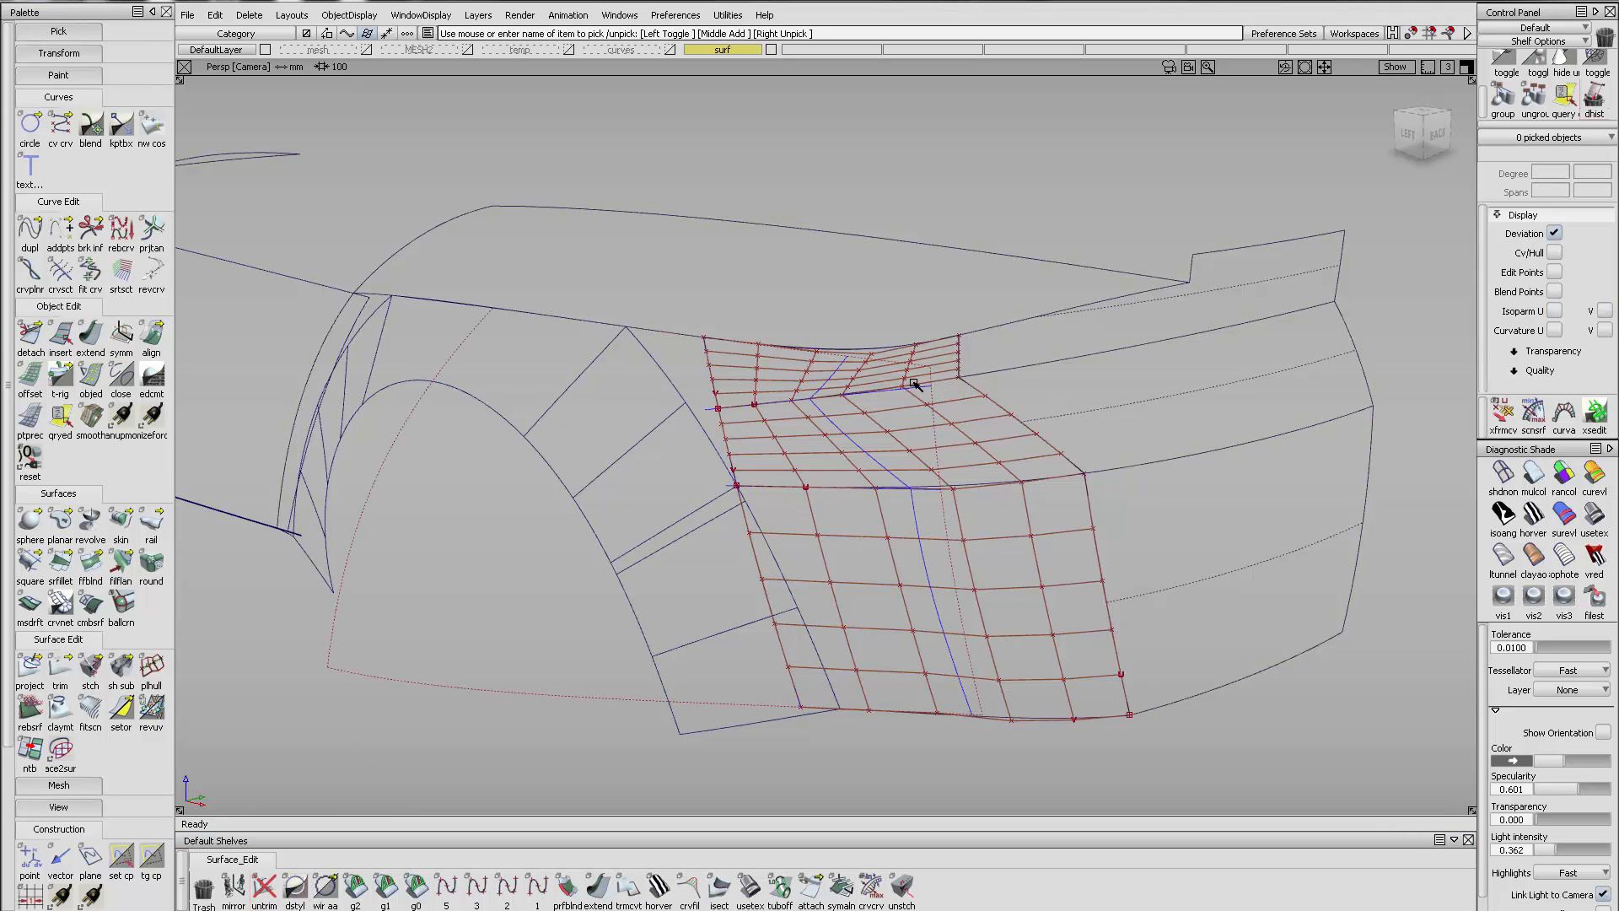
Isolate the side surfaces with the adjoining untrimmed wheel-arch surface and bumper surfaces, hiding all other geometry
{"action": "left_click_drag", "start_coordinate": [713, 408], "coordinate": [1038, 437]}
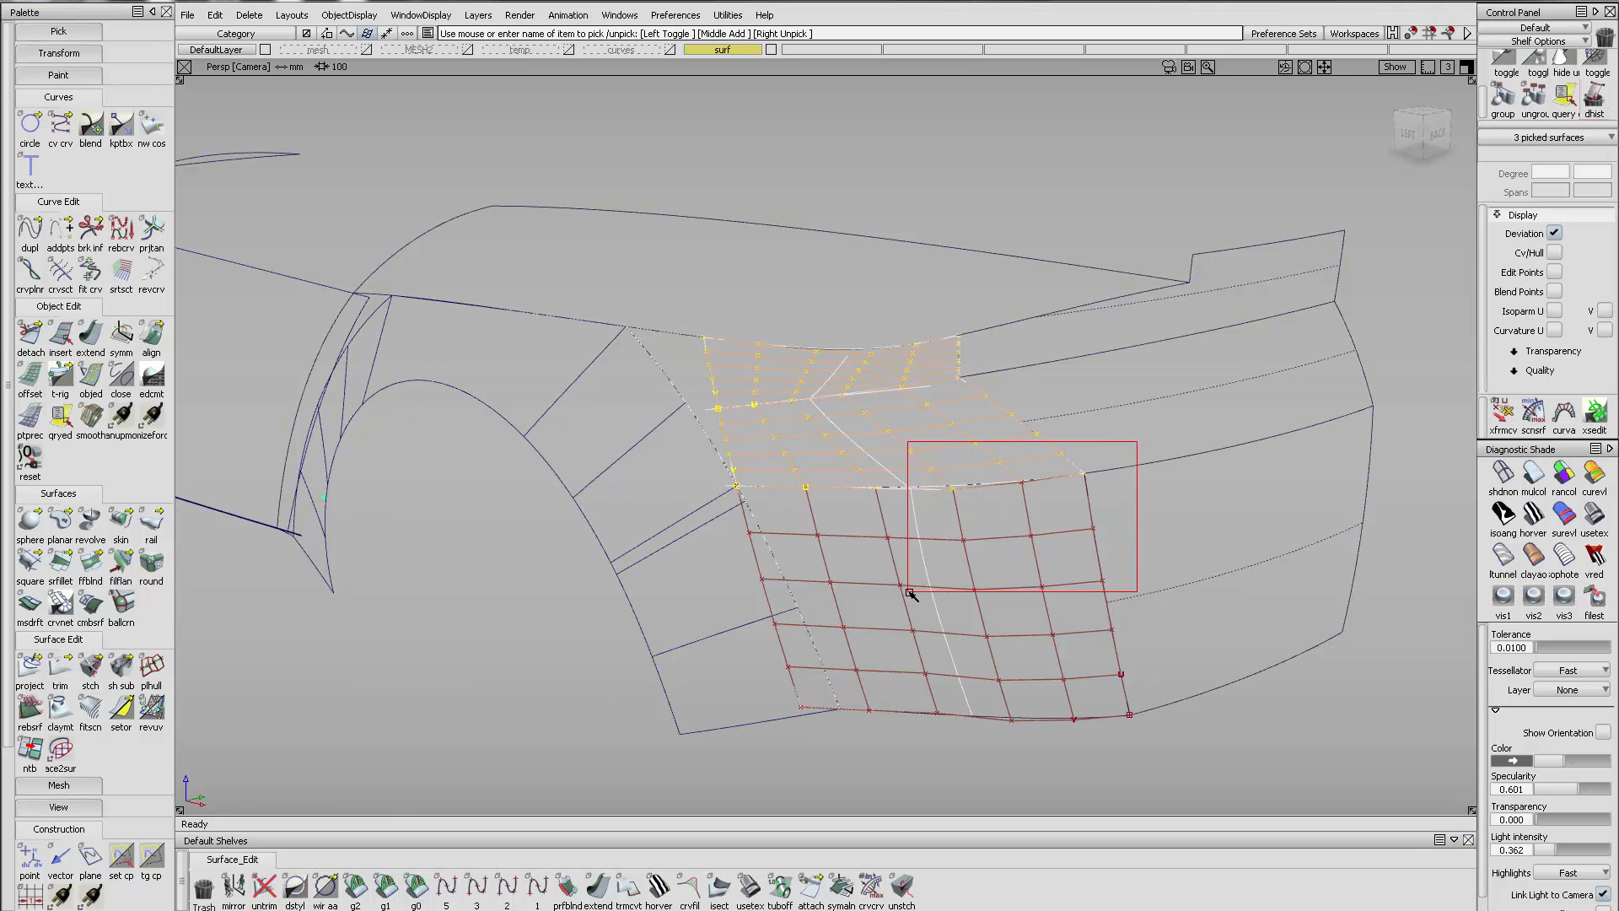
{"action": "mouse_move", "coordinate": [910, 593]}
{"action": "left_mouse_down"}
{"action": "mouse_move", "coordinate": [928, 426]}
{"action": "mouse_move", "coordinate": [864, 475]}
{"action": "mouse_move", "coordinate": [919, 499]}
{"action": "mouse_move", "coordinate": [867, 448]}
{"action": "mouse_move", "coordinate": [819, 497]}
{"action": "mouse_move", "coordinate": [780, 470]}
{"action": "mouse_move", "coordinate": [812, 466]}
{"action": "left_mouse_up"}
{"action": "left_click", "coordinate": [1563, 61]}
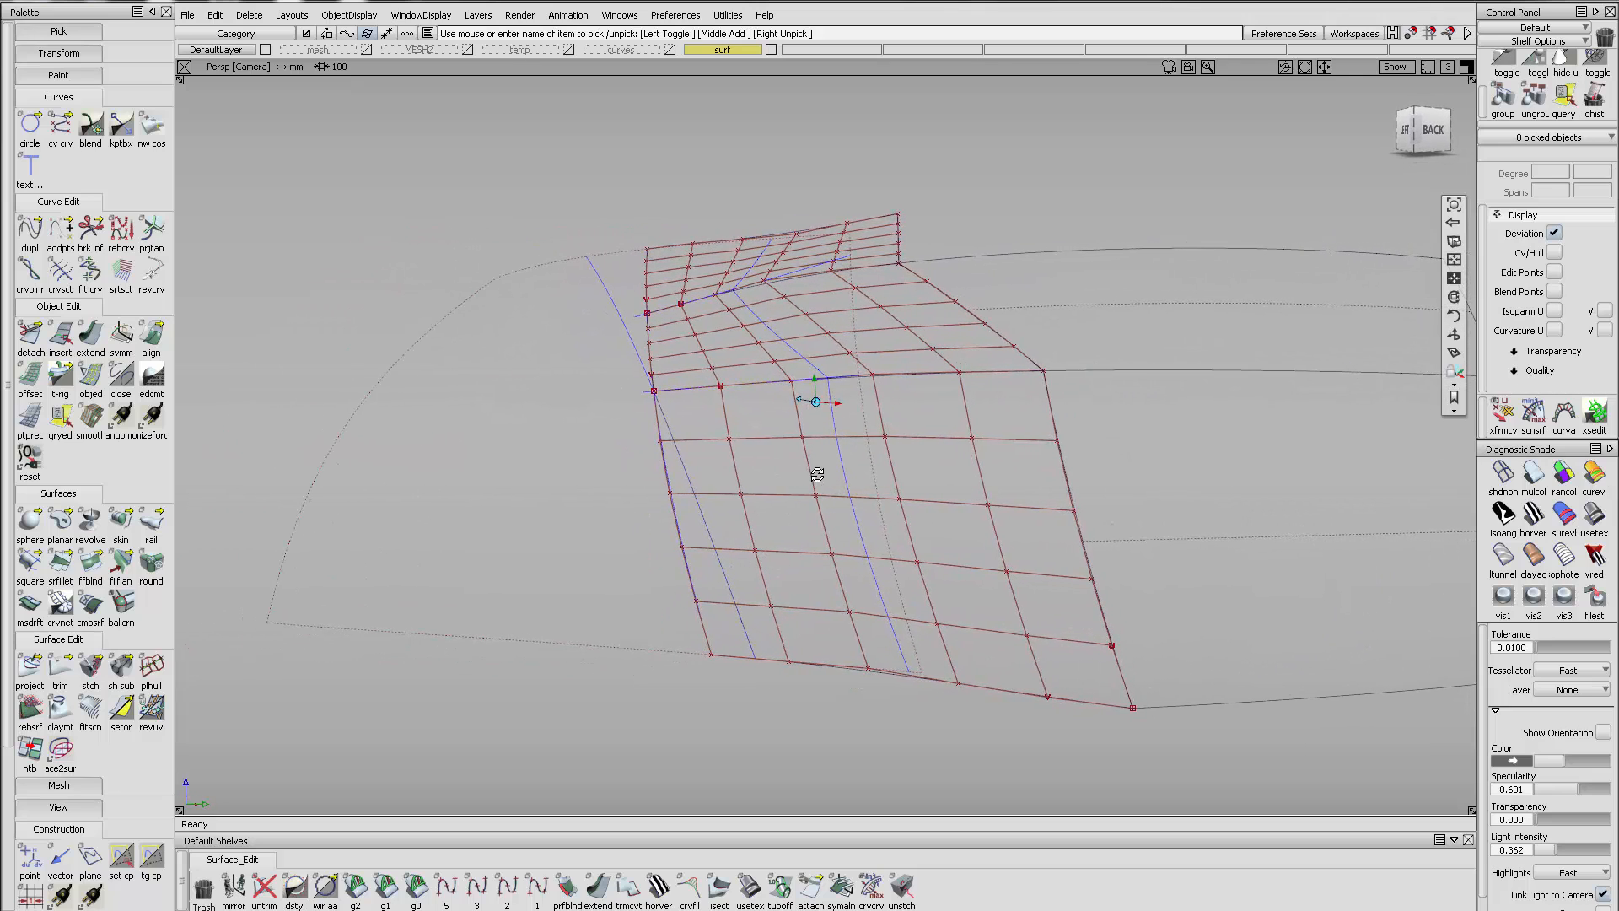
Set the Align tool's alignment type to Edge, keeping G2 continuity
{"action": "left_click_drag", "start_coordinate": [846, 544], "coordinate": [797, 605], "text": "alt+shift"}
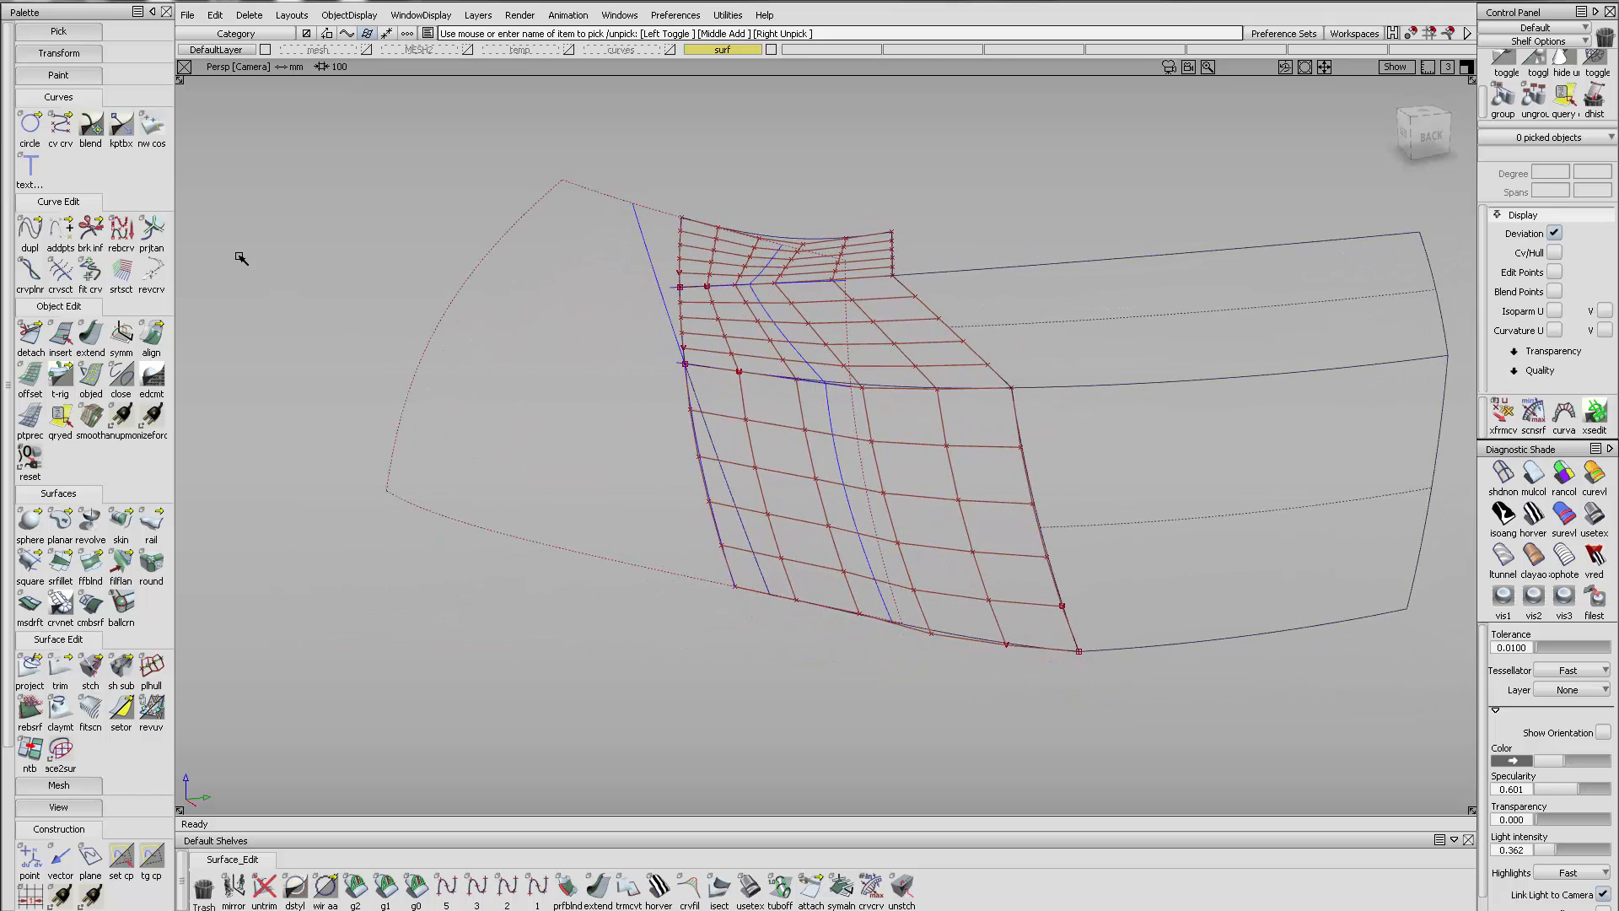
{"action": "double_click", "coordinate": [160, 347]}
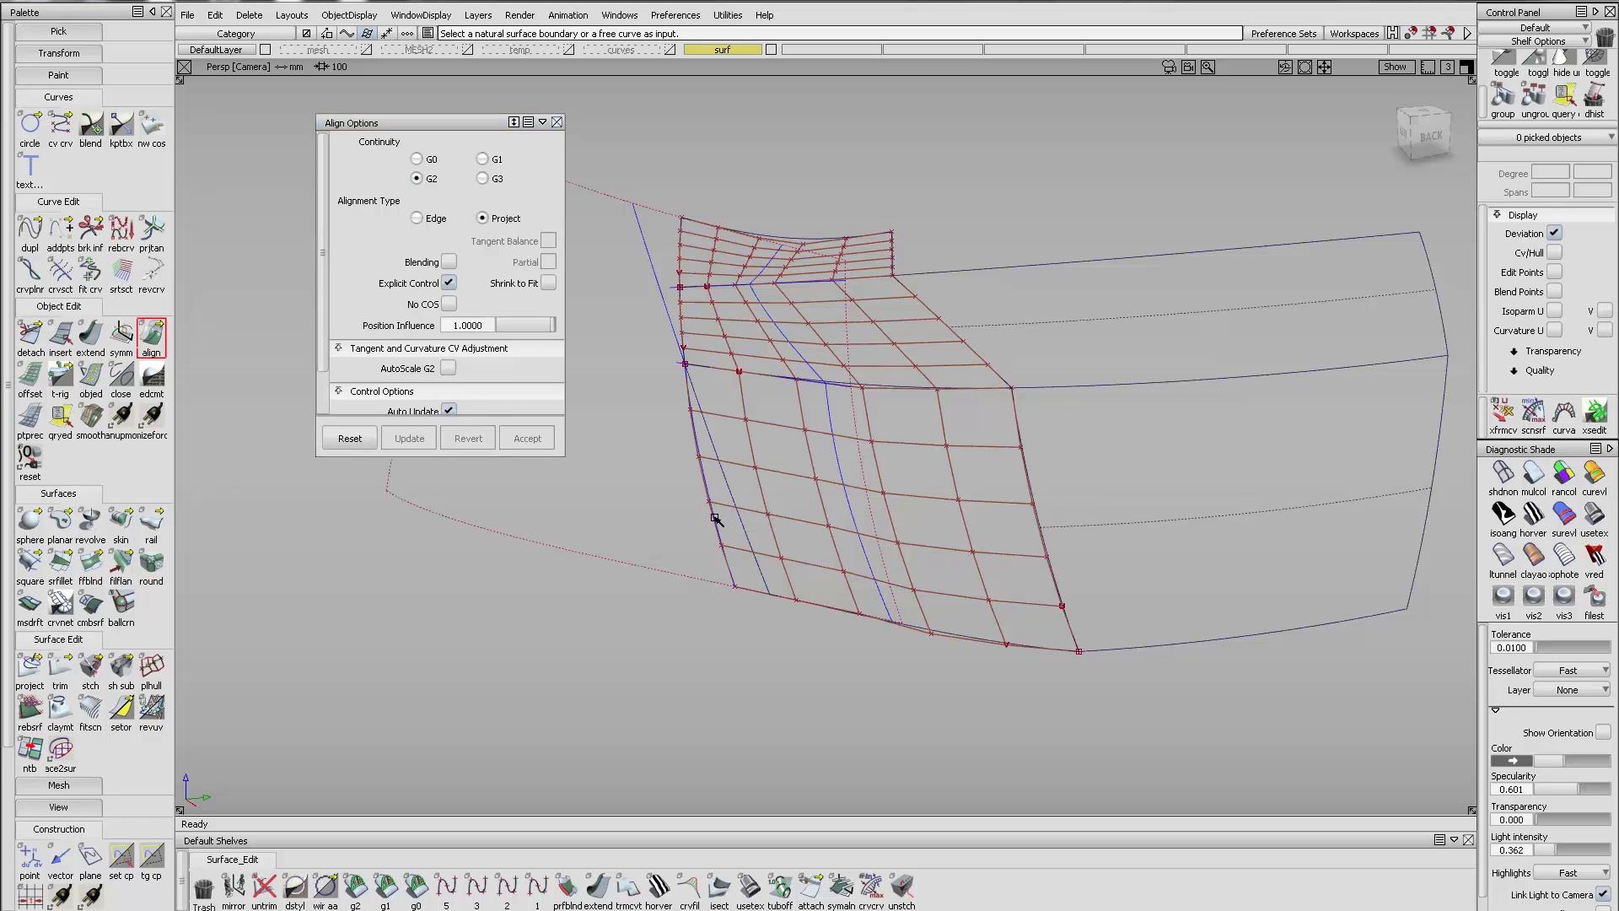
{"action": "left_click", "coordinate": [433, 216]}
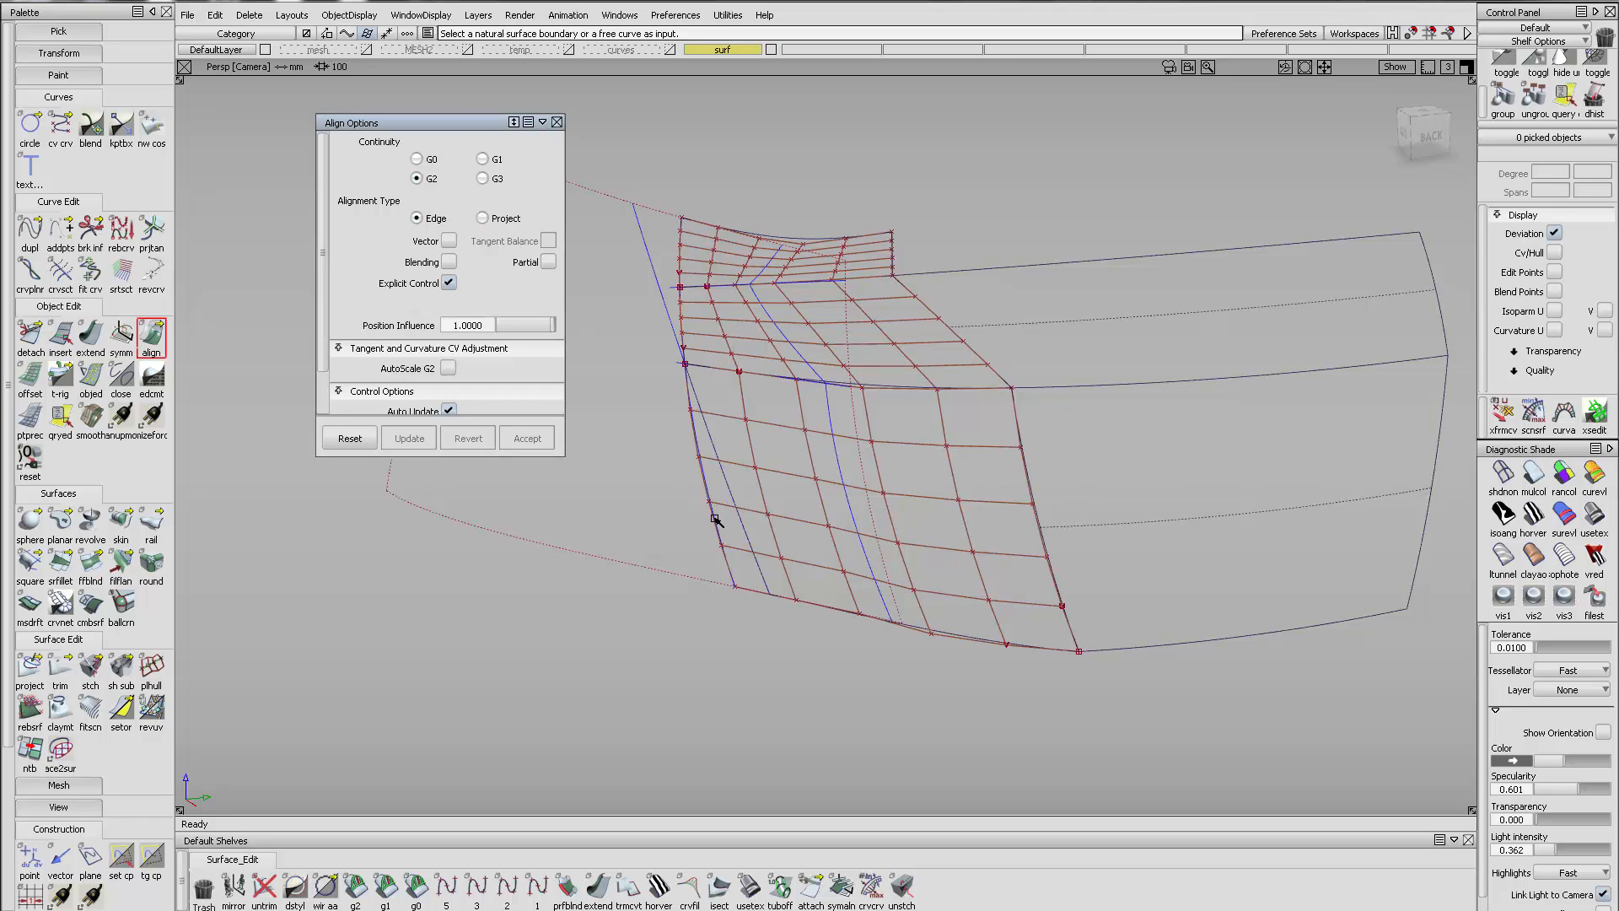
{"action": "left_click_drag", "start_coordinate": [715, 520], "coordinate": [682, 521], "text": "alt+shift"}
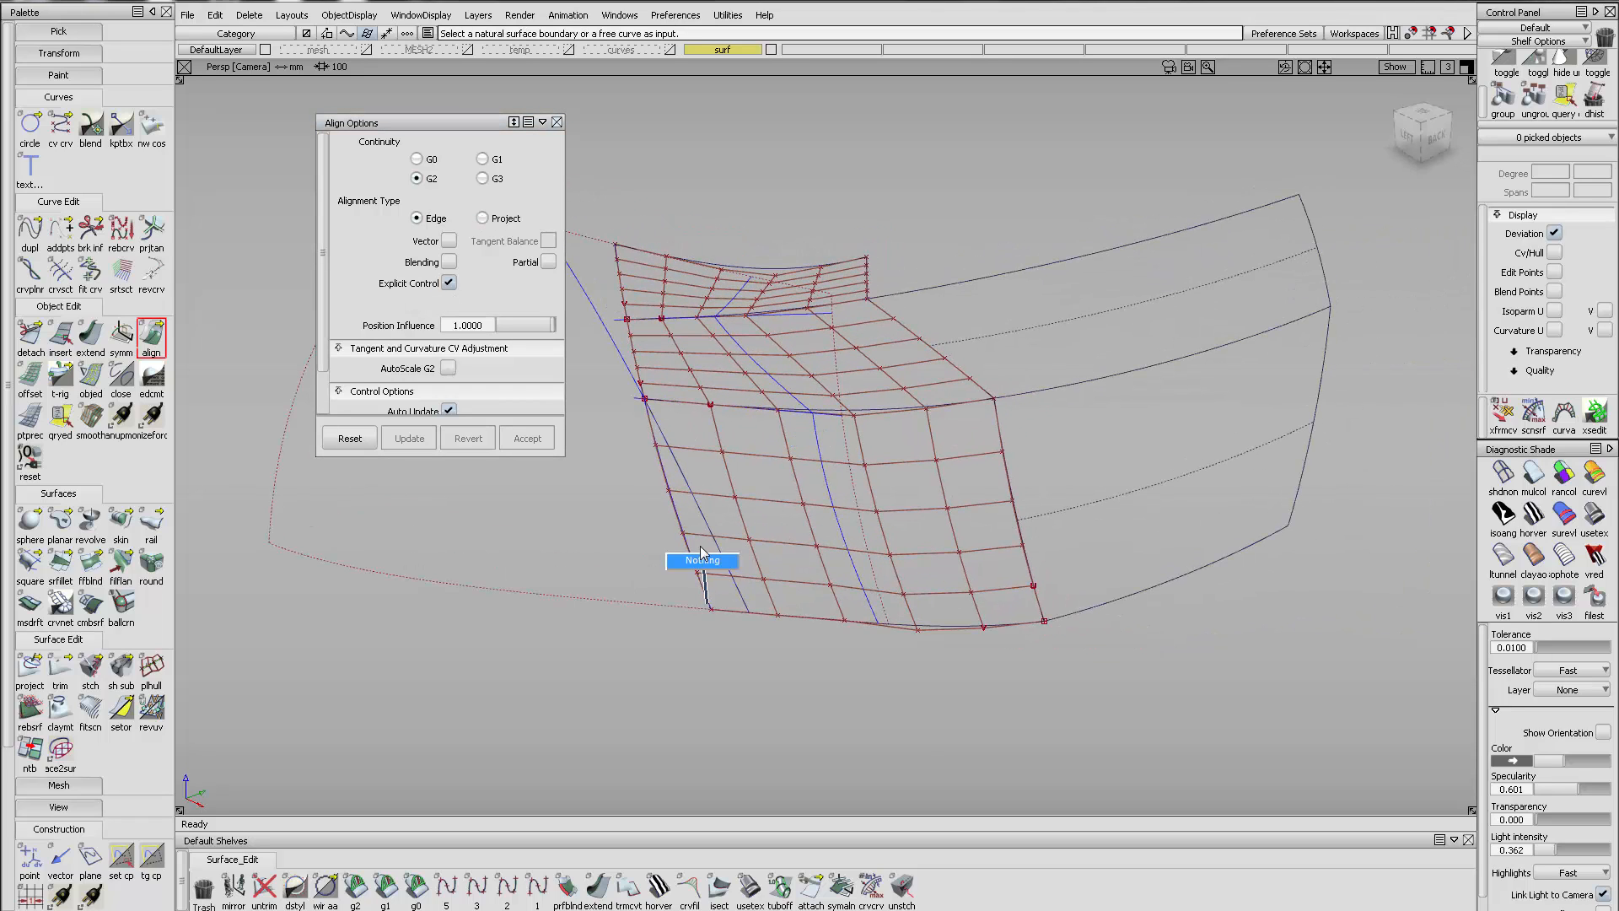
{"action": "left_click", "coordinate": [742, 605]}
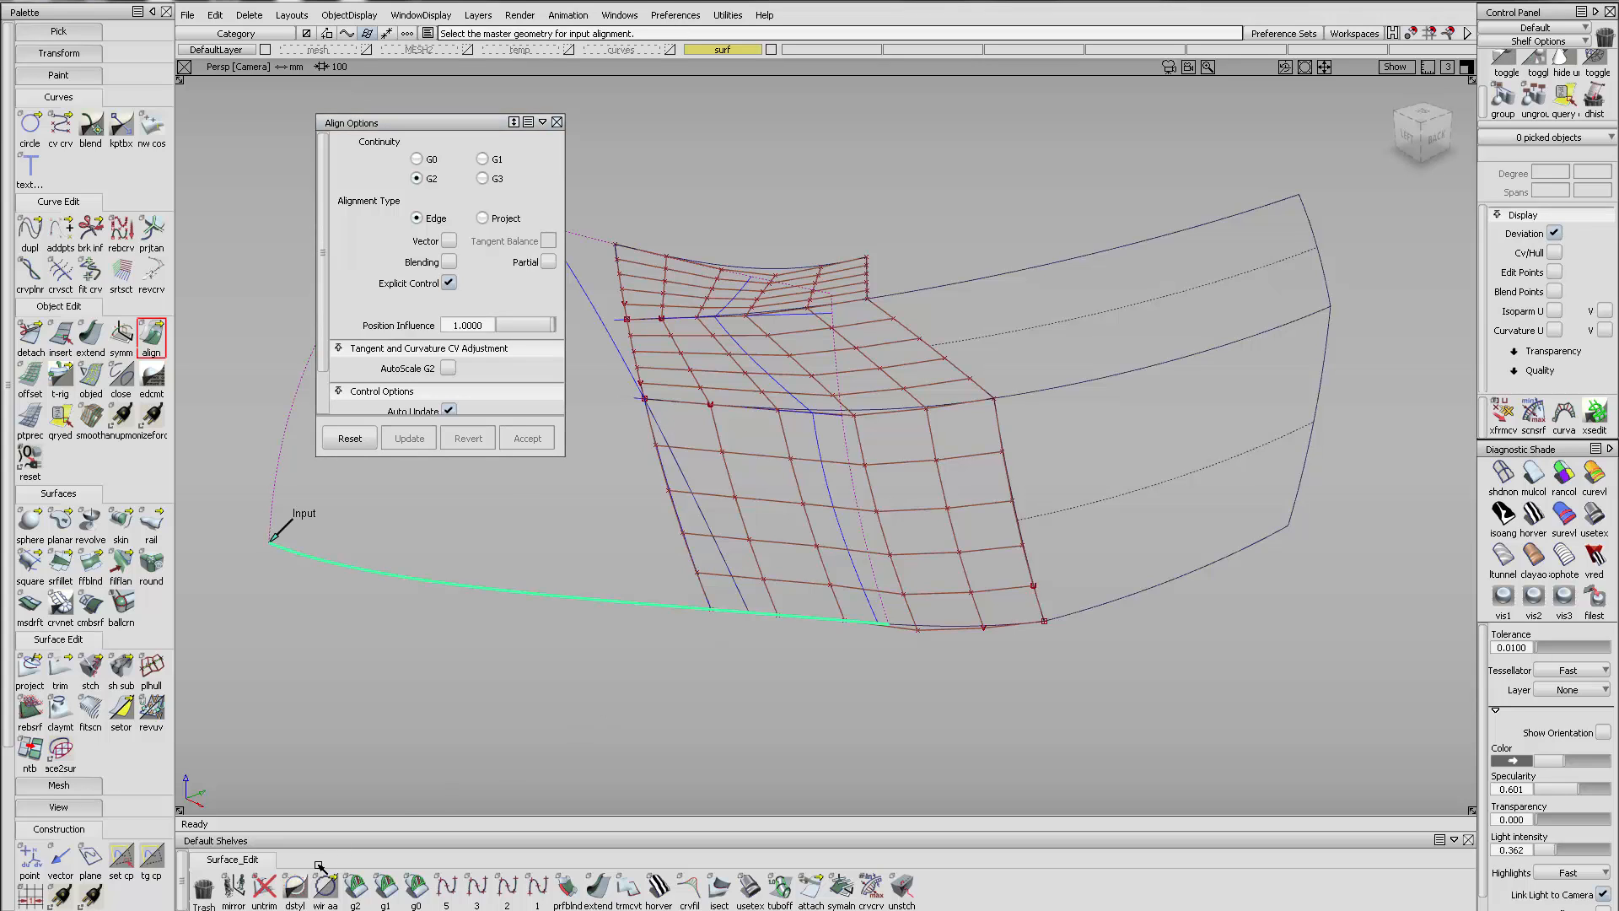
{"action": "left_click", "coordinate": [263, 886]}
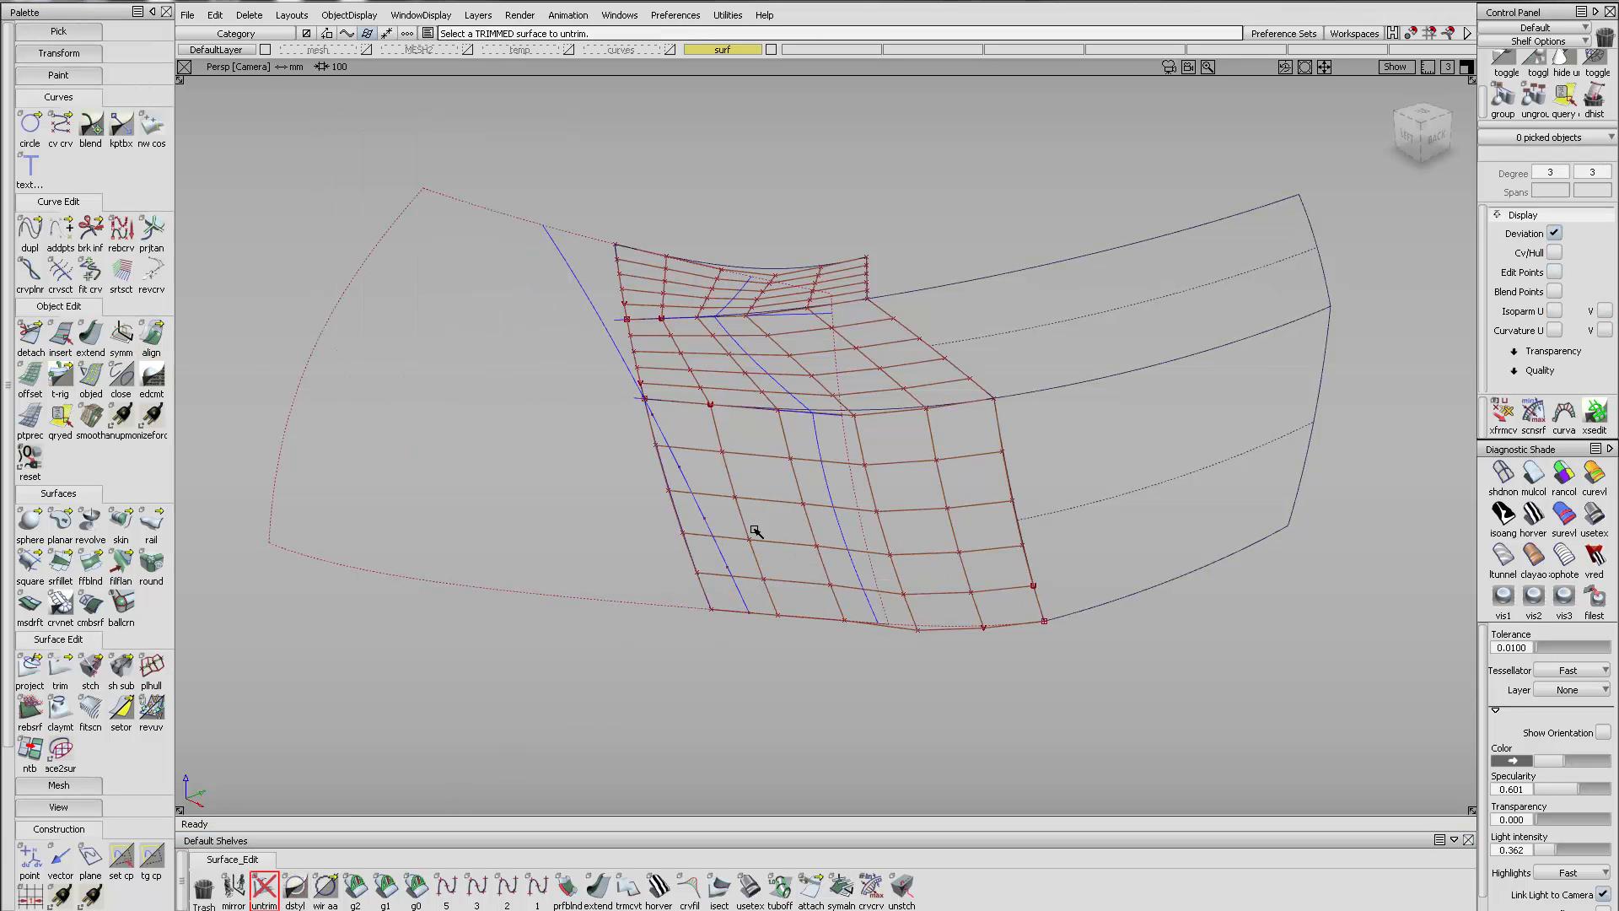
Align the lower side surface's front edge to the wheel-arch surface with G2 and Partial, setting the tangent scalar to about 10.3
{"action": "left_click", "coordinate": [152, 333]}
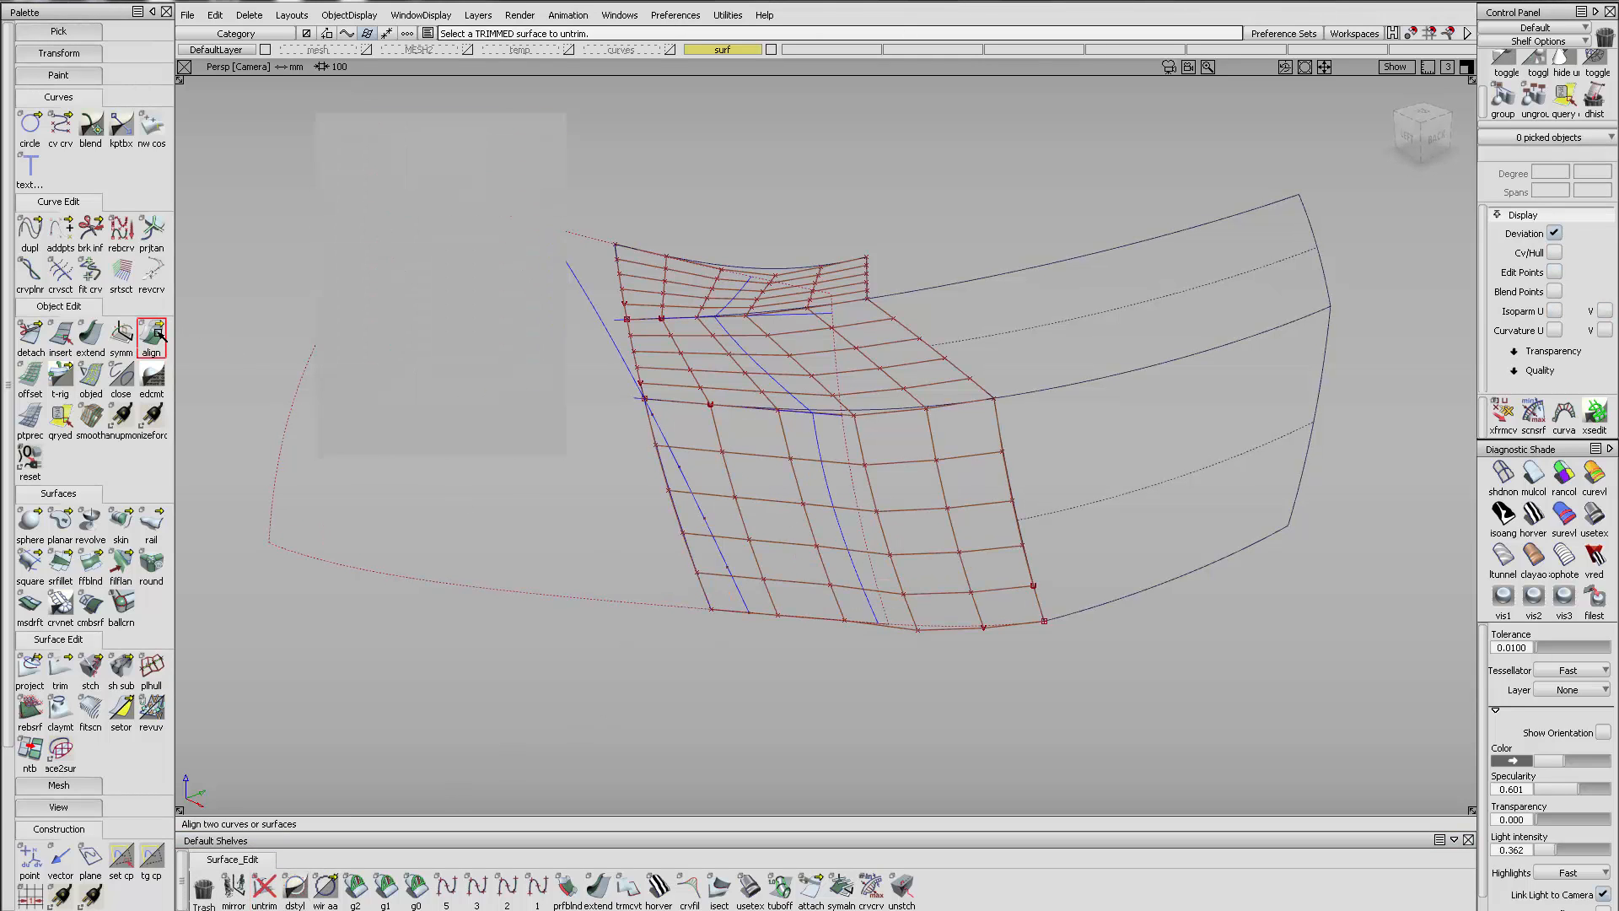
{"action": "left_click", "coordinate": [681, 534]}
{"action": "left_click", "coordinate": [544, 258]}
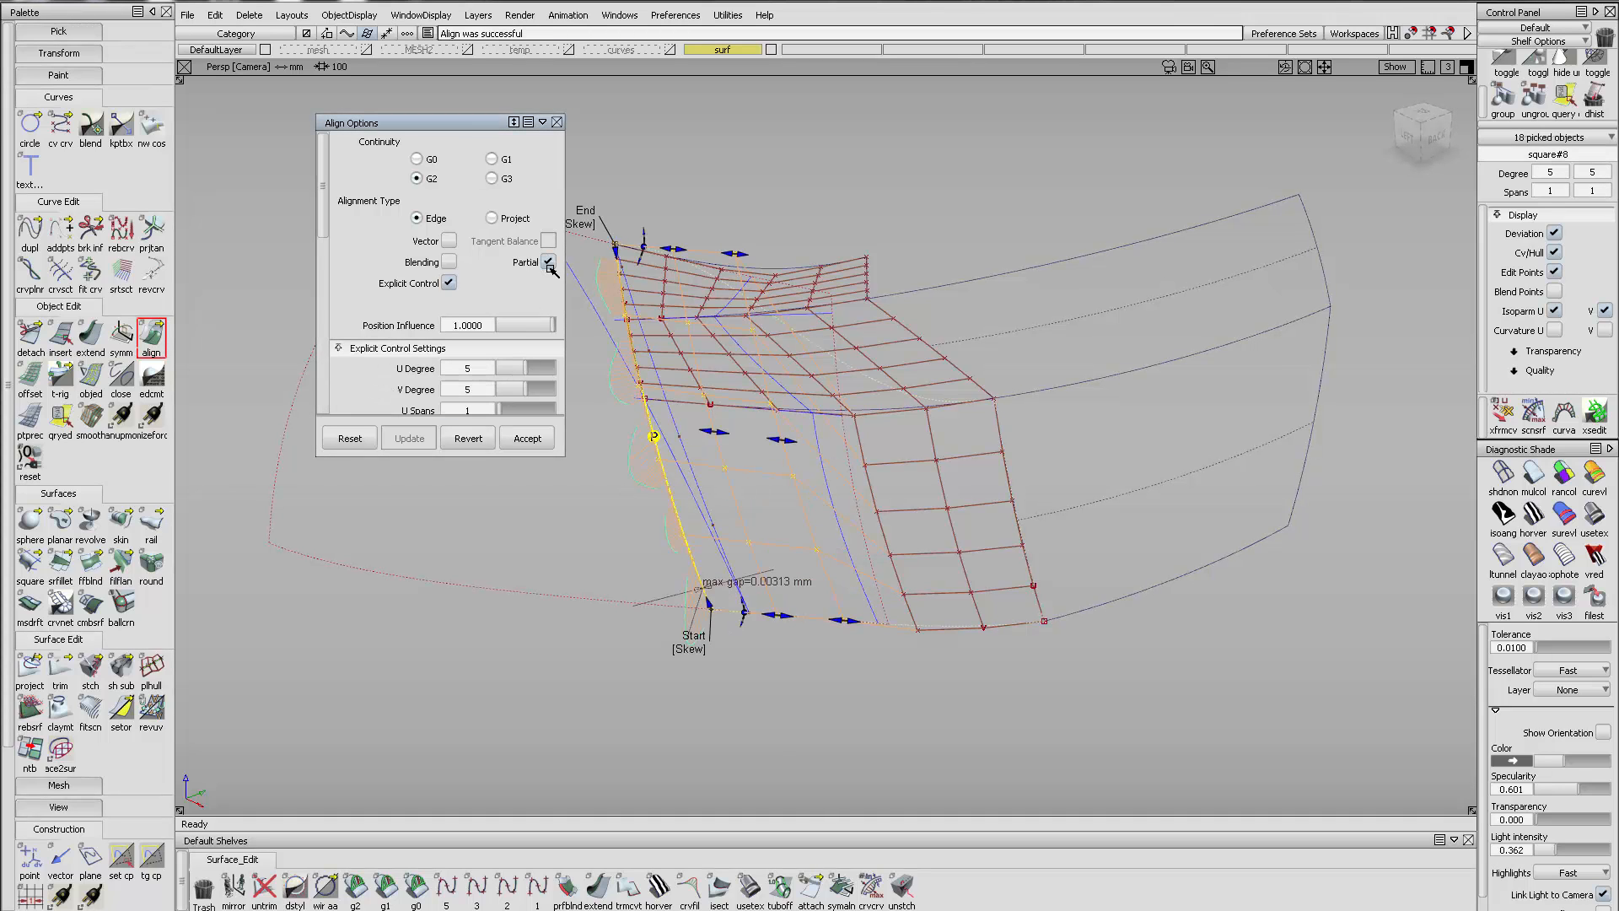
{"action": "left_click_drag", "start_coordinate": [801, 451], "coordinate": [835, 548], "text": "alt+shift"}
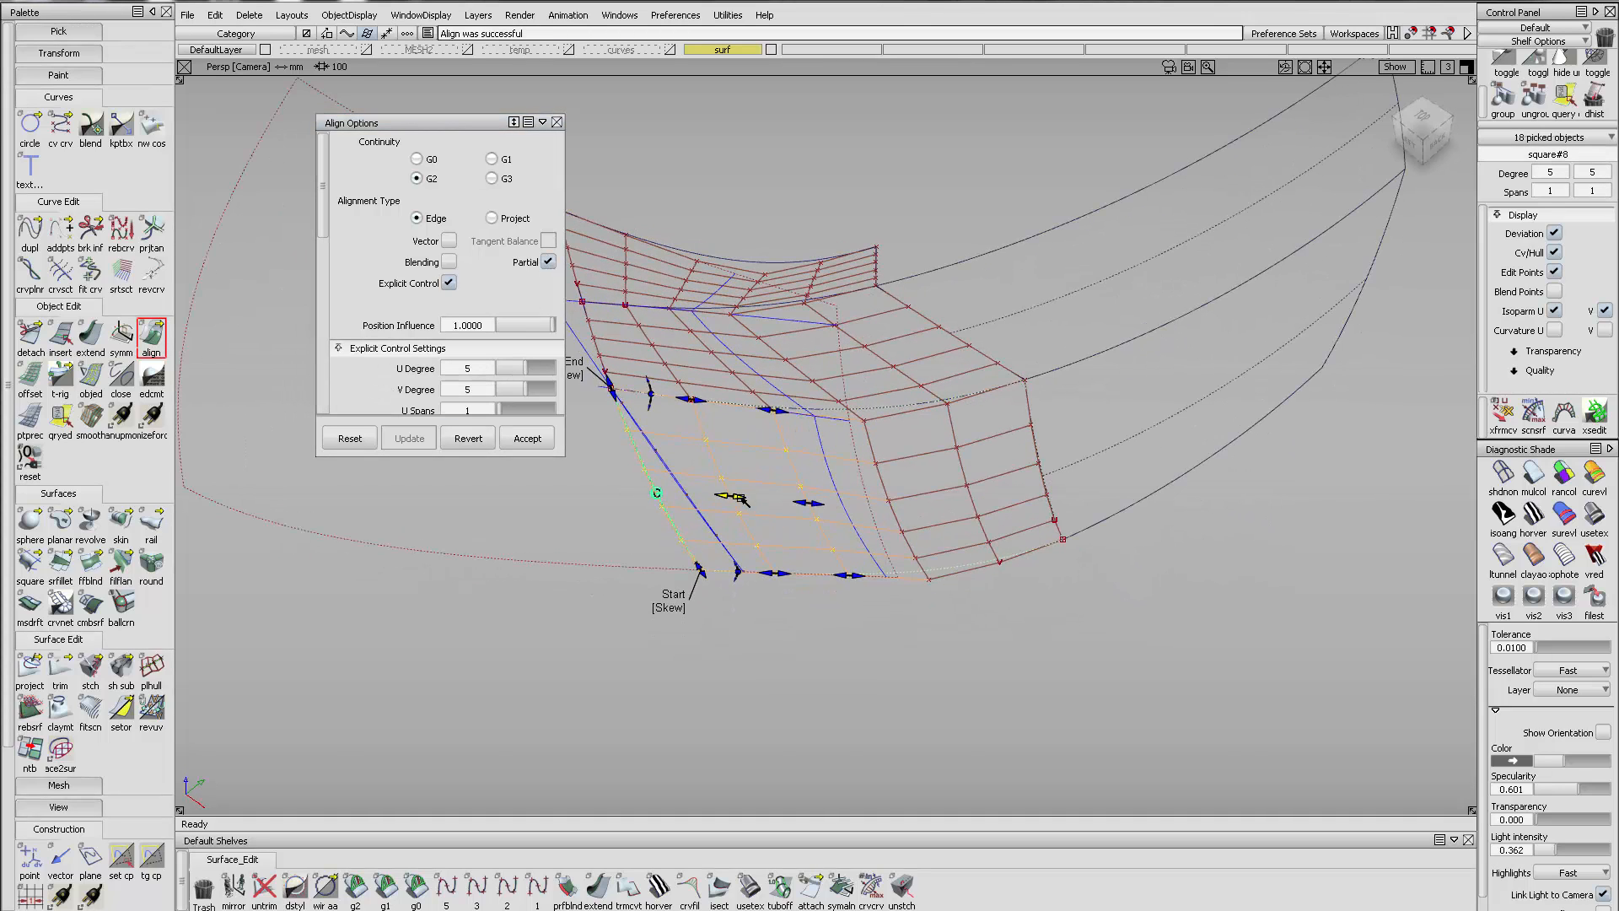
{"action": "mouse_move", "coordinate": [735, 497]}
{"action": "left_mouse_down"}
{"action": "mouse_move", "coordinate": [813, 503]}
{"action": "mouse_move", "coordinate": [751, 498]}
{"action": "left_mouse_up"}
Align the lower side surface's rear edge to the bumper surface with G2, setting the tangent scalar to about 11.2
{"action": "left_click_drag", "start_coordinate": [1045, 532], "coordinate": [1024, 541], "text": "alt+shift"}
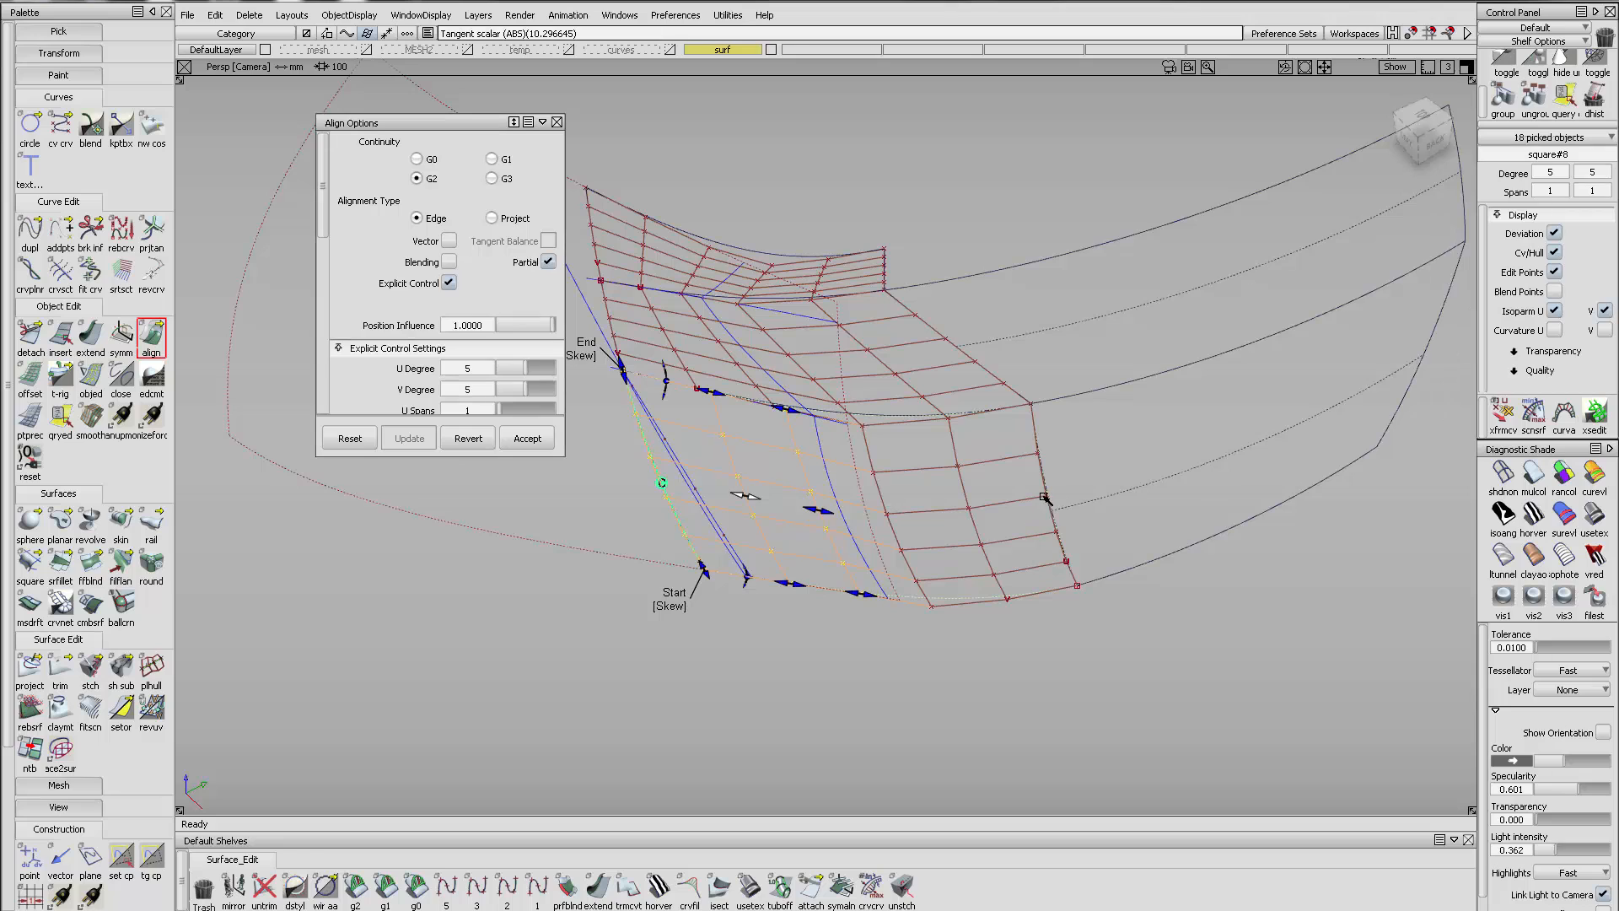
{"action": "left_click", "coordinate": [1049, 497]}
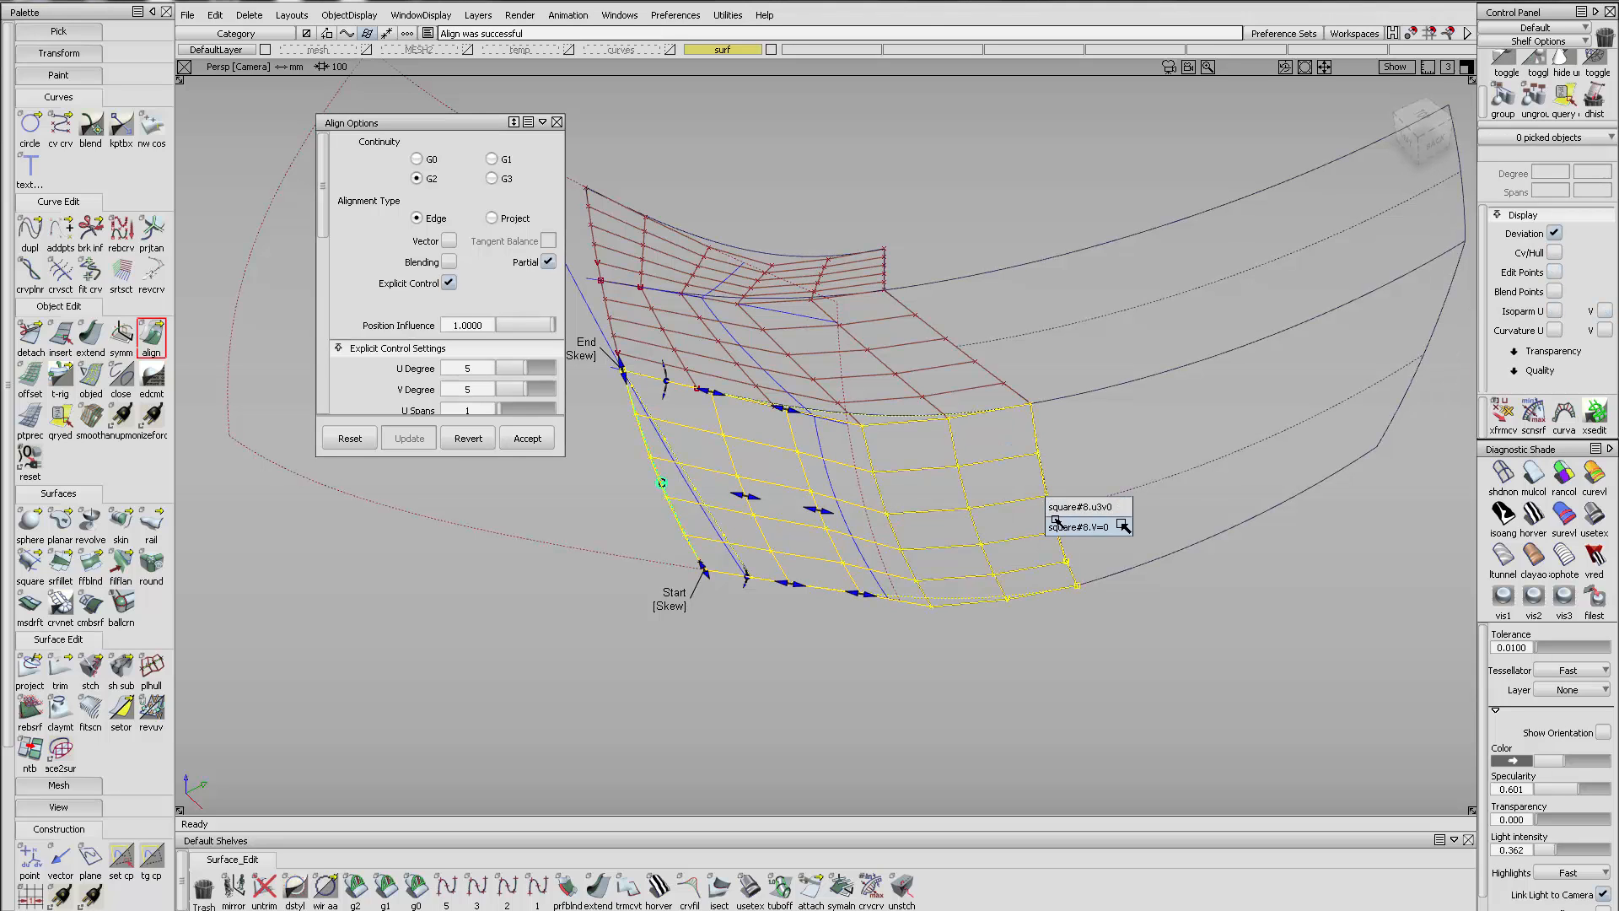
{"action": "left_click", "coordinate": [1057, 529]}
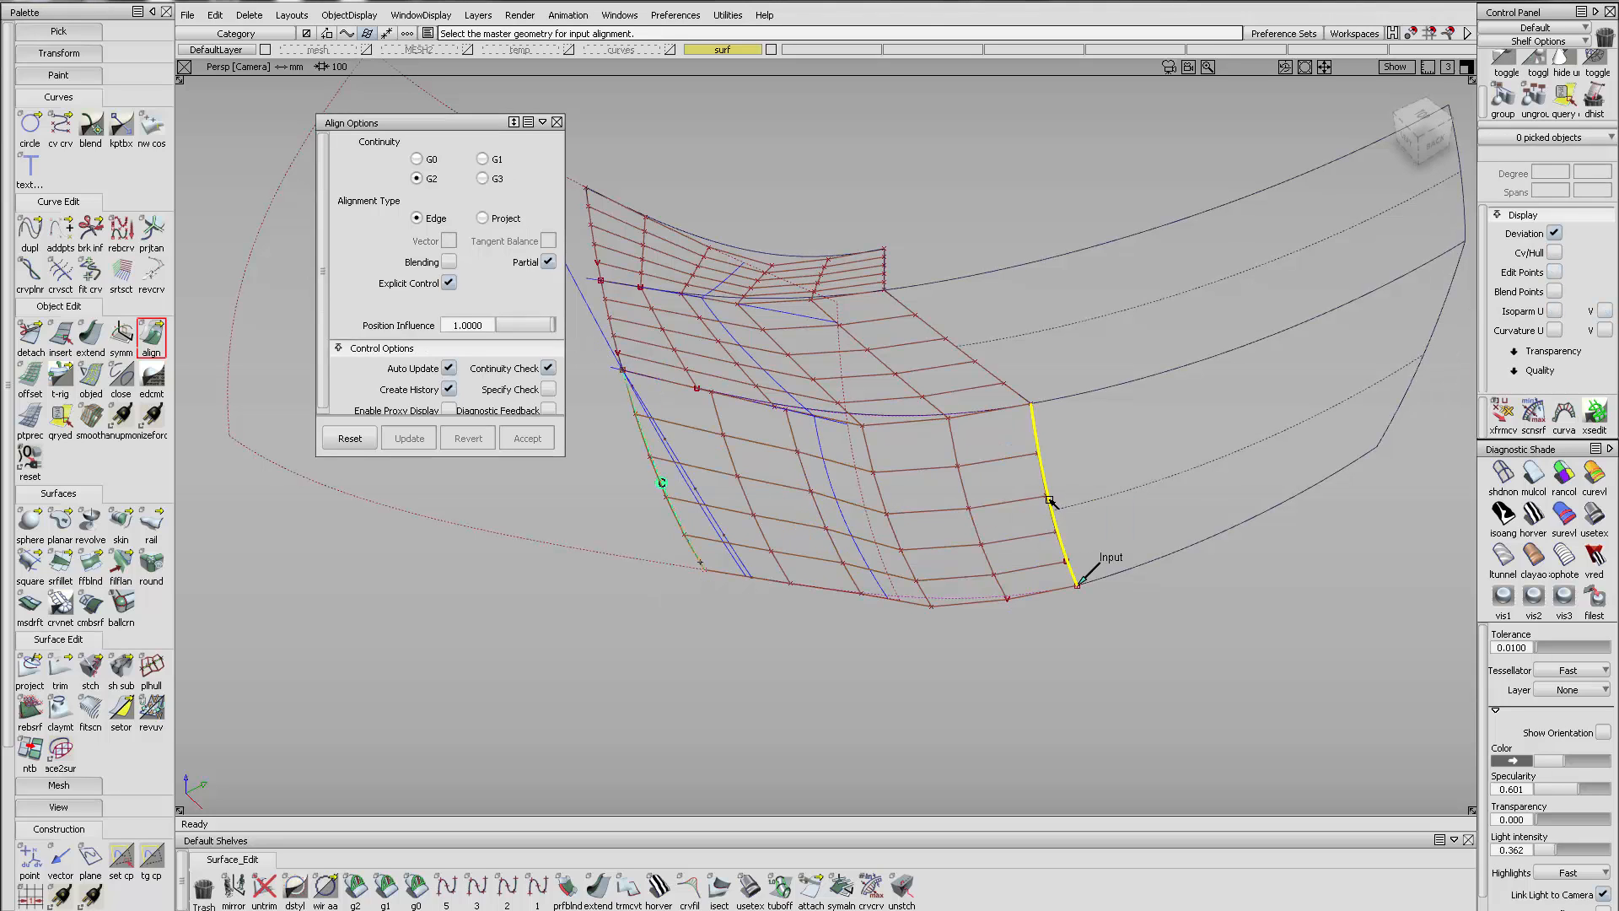
{"action": "left_click", "coordinate": [975, 528]}
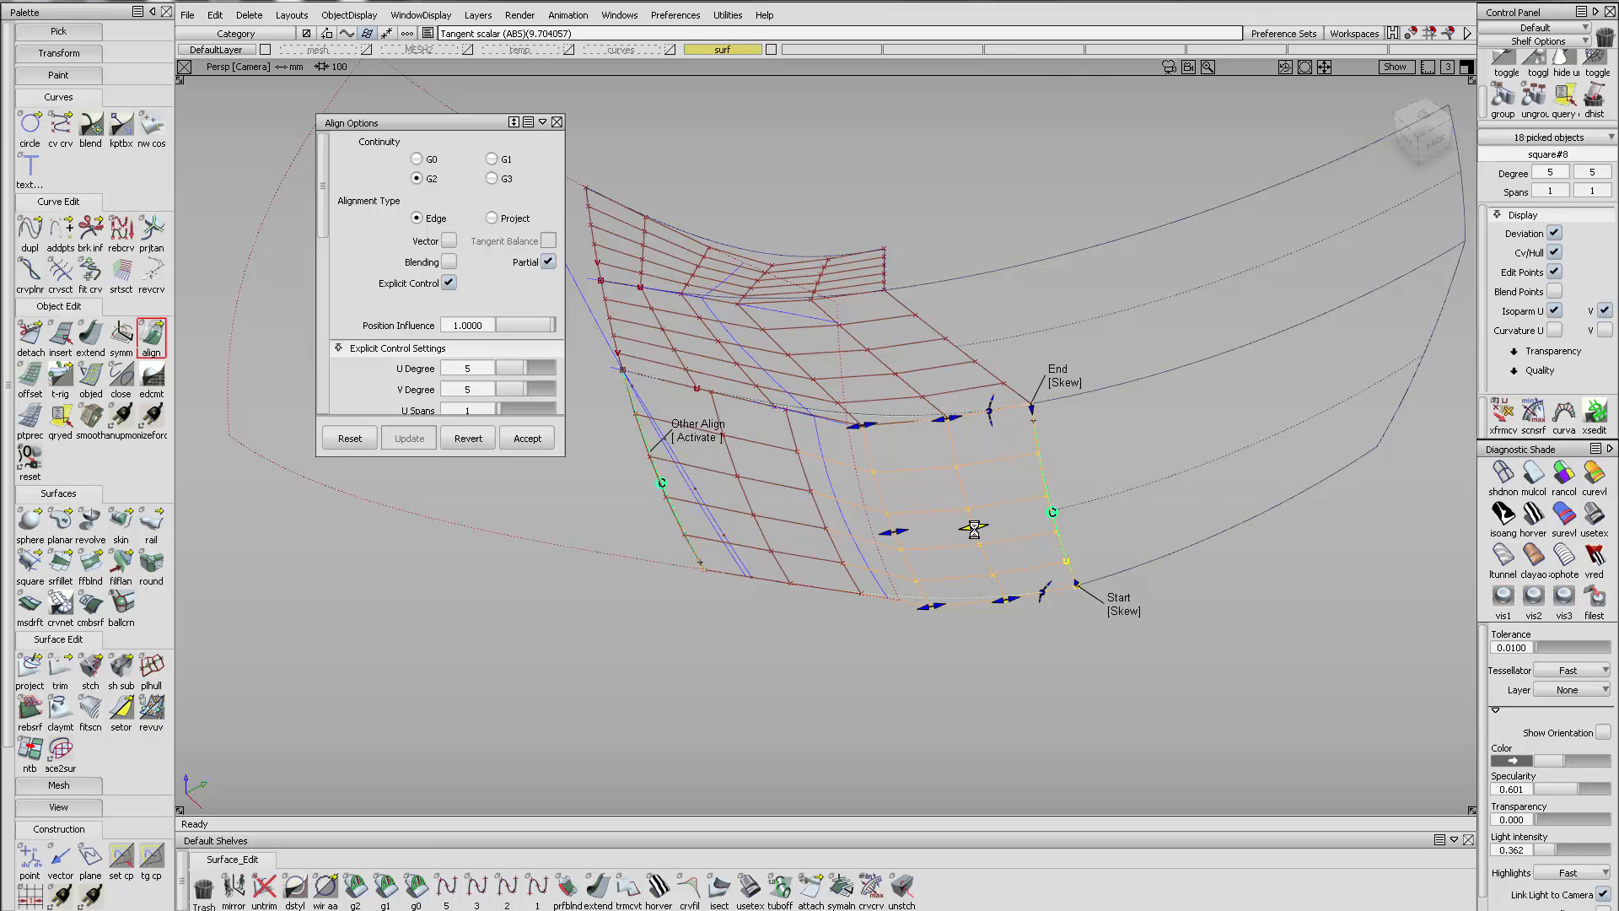
Align the middle side surface's front edge to the wheel-arch surface with G2, setting the curvature scalar to about 17.6
{"action": "left_click_drag", "start_coordinate": [970, 531], "coordinate": [1030, 465], "text": "alt+shift"}
{"action": "right_click_drag", "start_coordinate": [1031, 465], "coordinate": [1052, 503], "text": "alt+shift"}
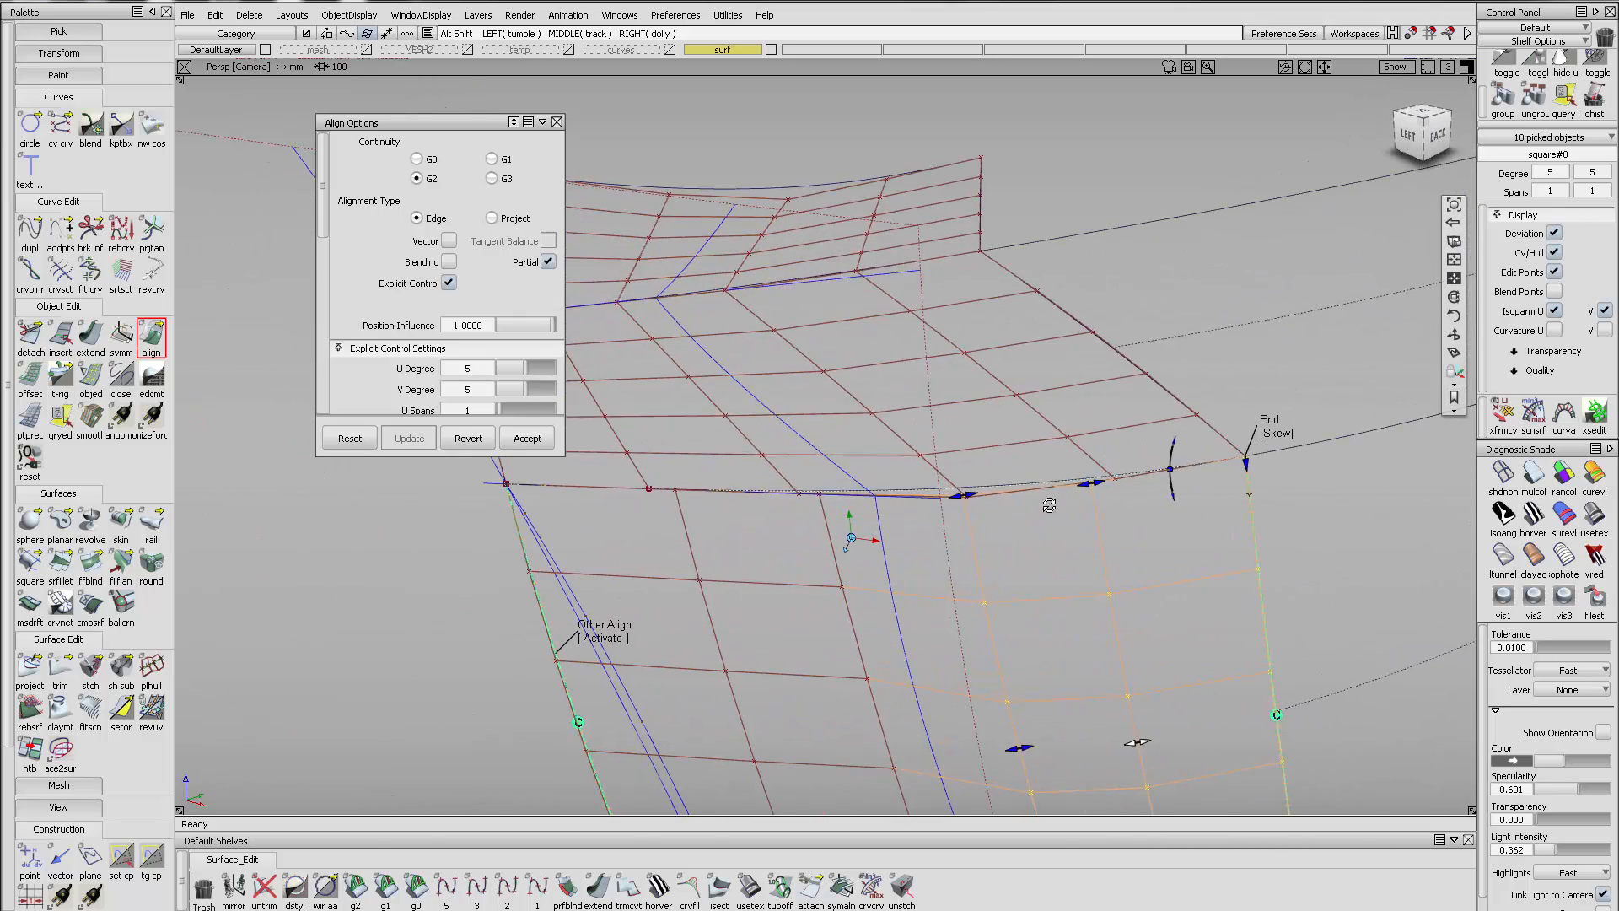
{"action": "left_click_drag", "start_coordinate": [1052, 503], "coordinate": [1029, 486], "text": "alt+shift"}
{"action": "middle_click_drag", "start_coordinate": [870, 508], "coordinate": [1005, 558], "text": "alt+shift"}
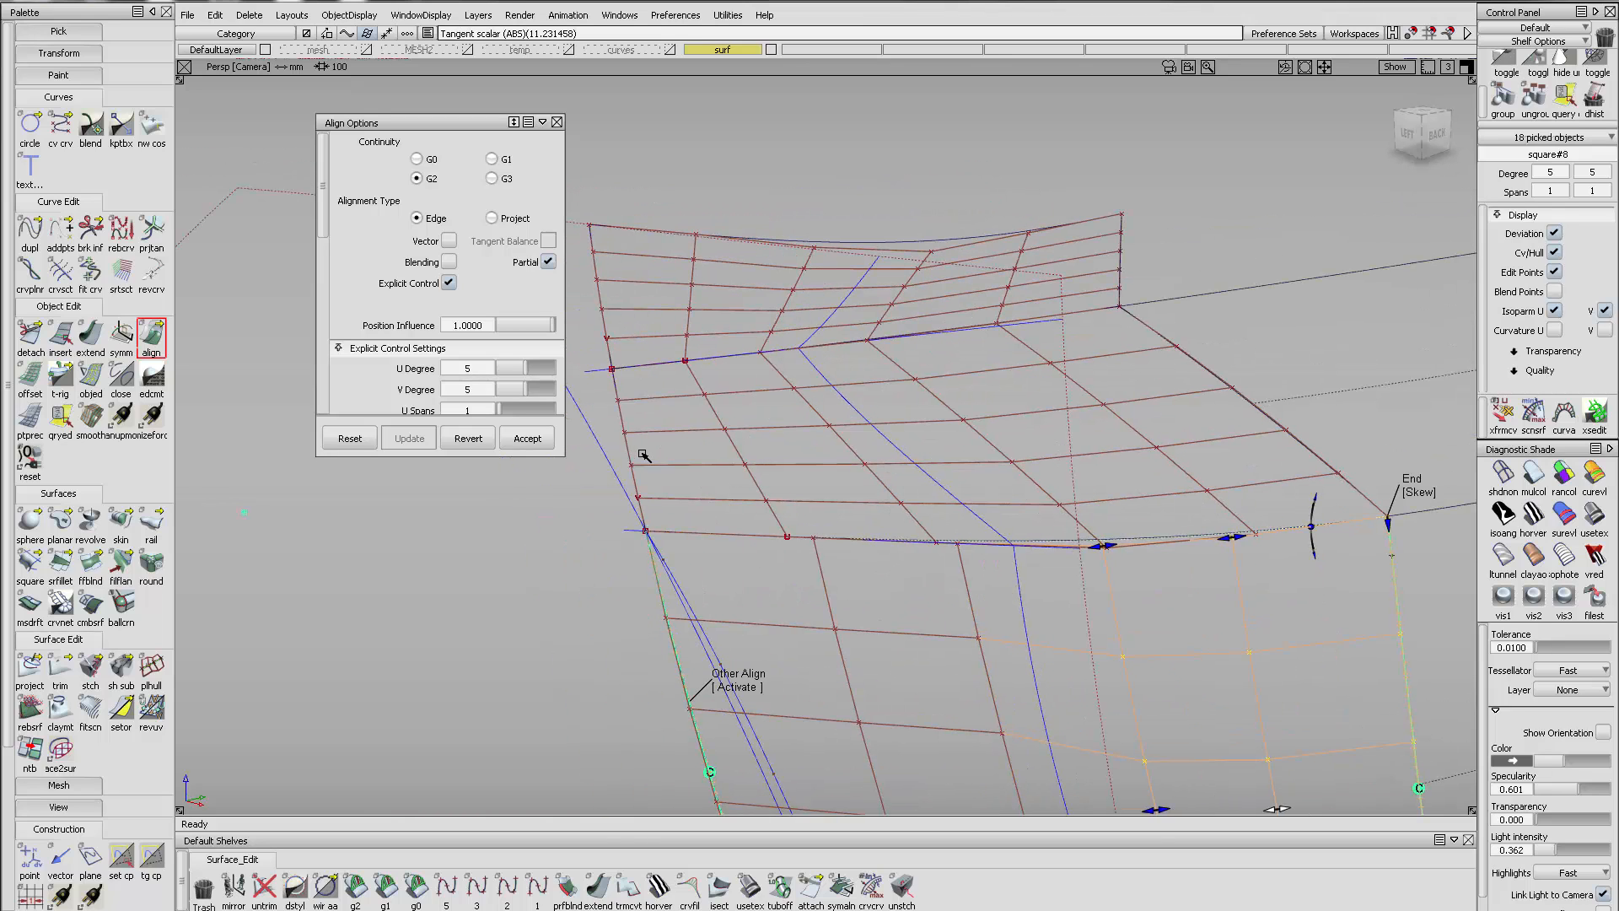
{"action": "left_click", "coordinate": [631, 444]}
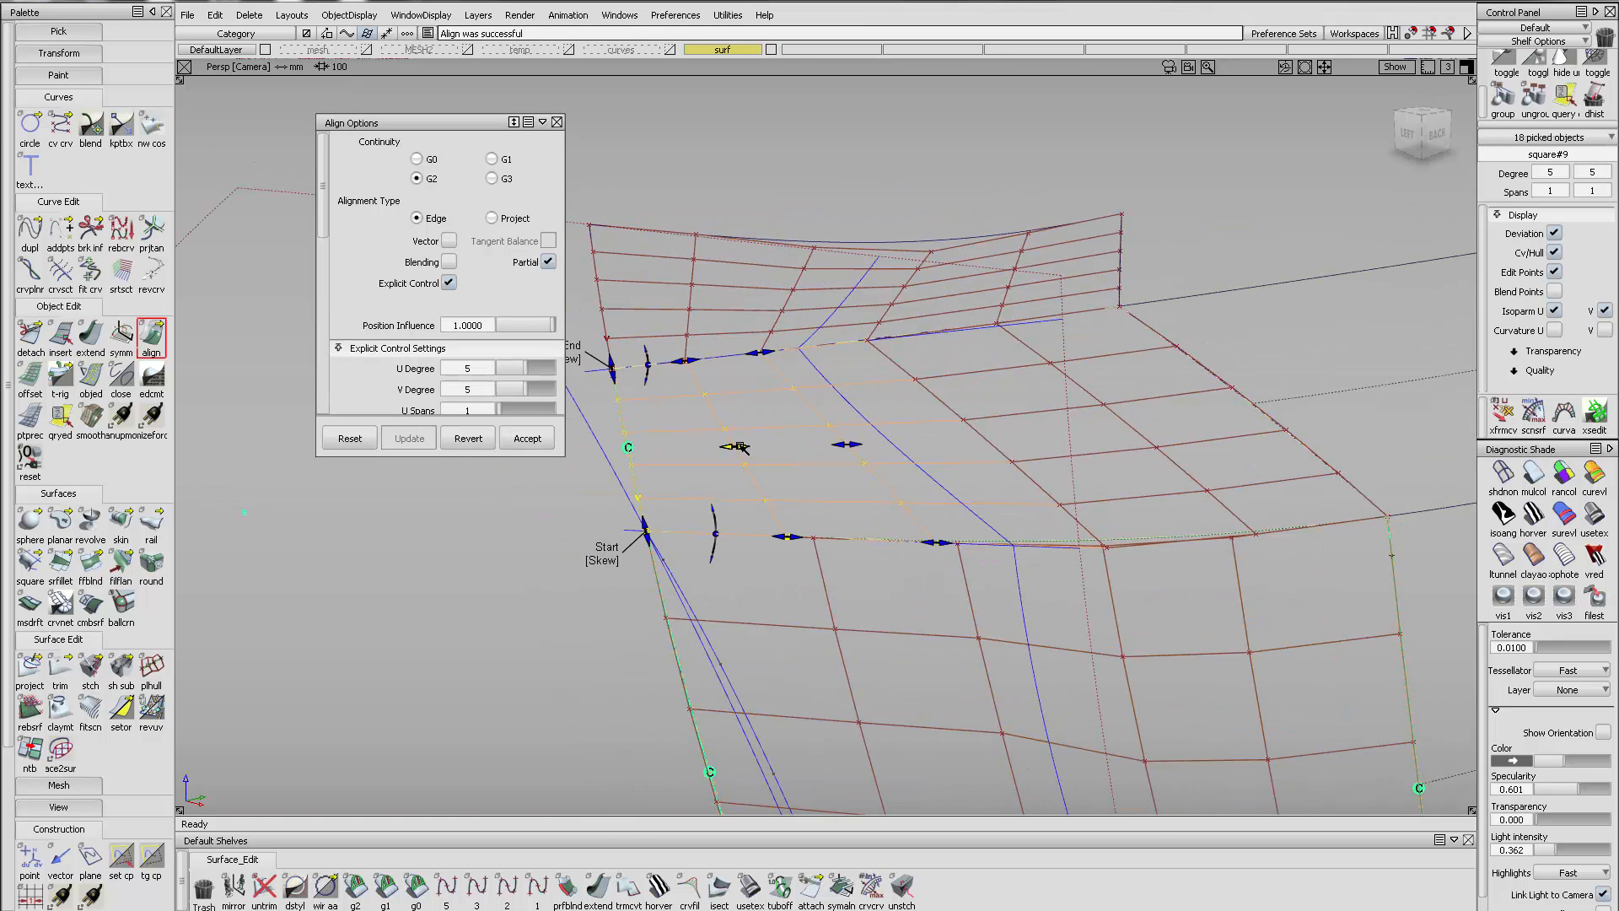
{"action": "left_click_drag", "start_coordinate": [743, 448], "coordinate": [852, 447]}
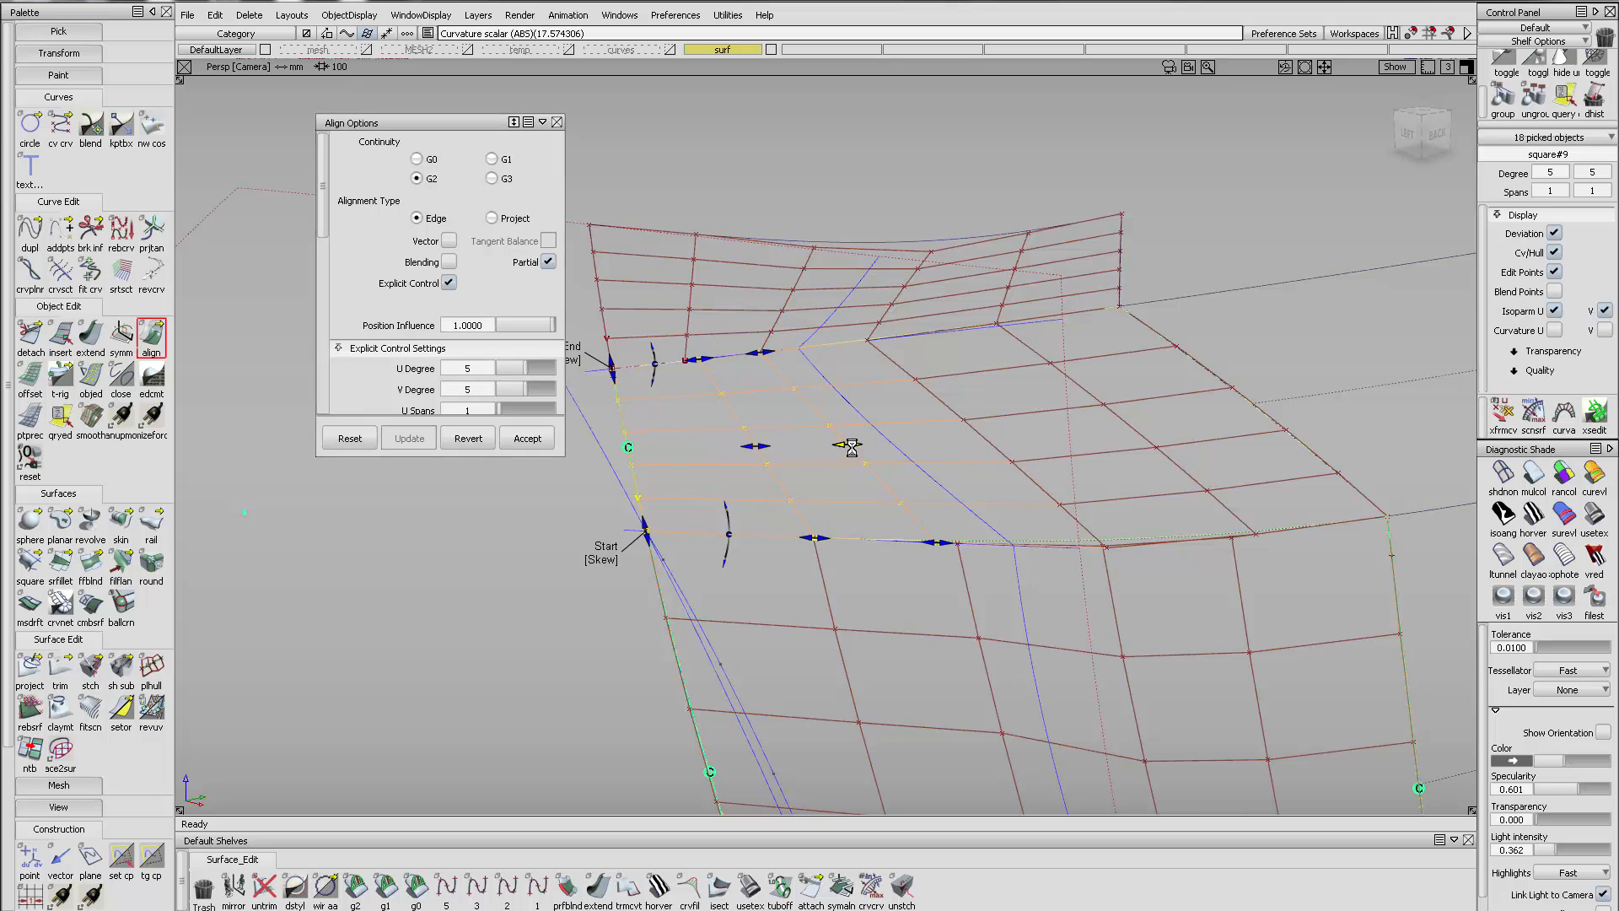
Align the middle side surface's rear edge to the bumper with G2, using a curvature scalar about 17.7 and tangent scalar about 10.4
{"action": "left_click", "coordinate": [1304, 450]}
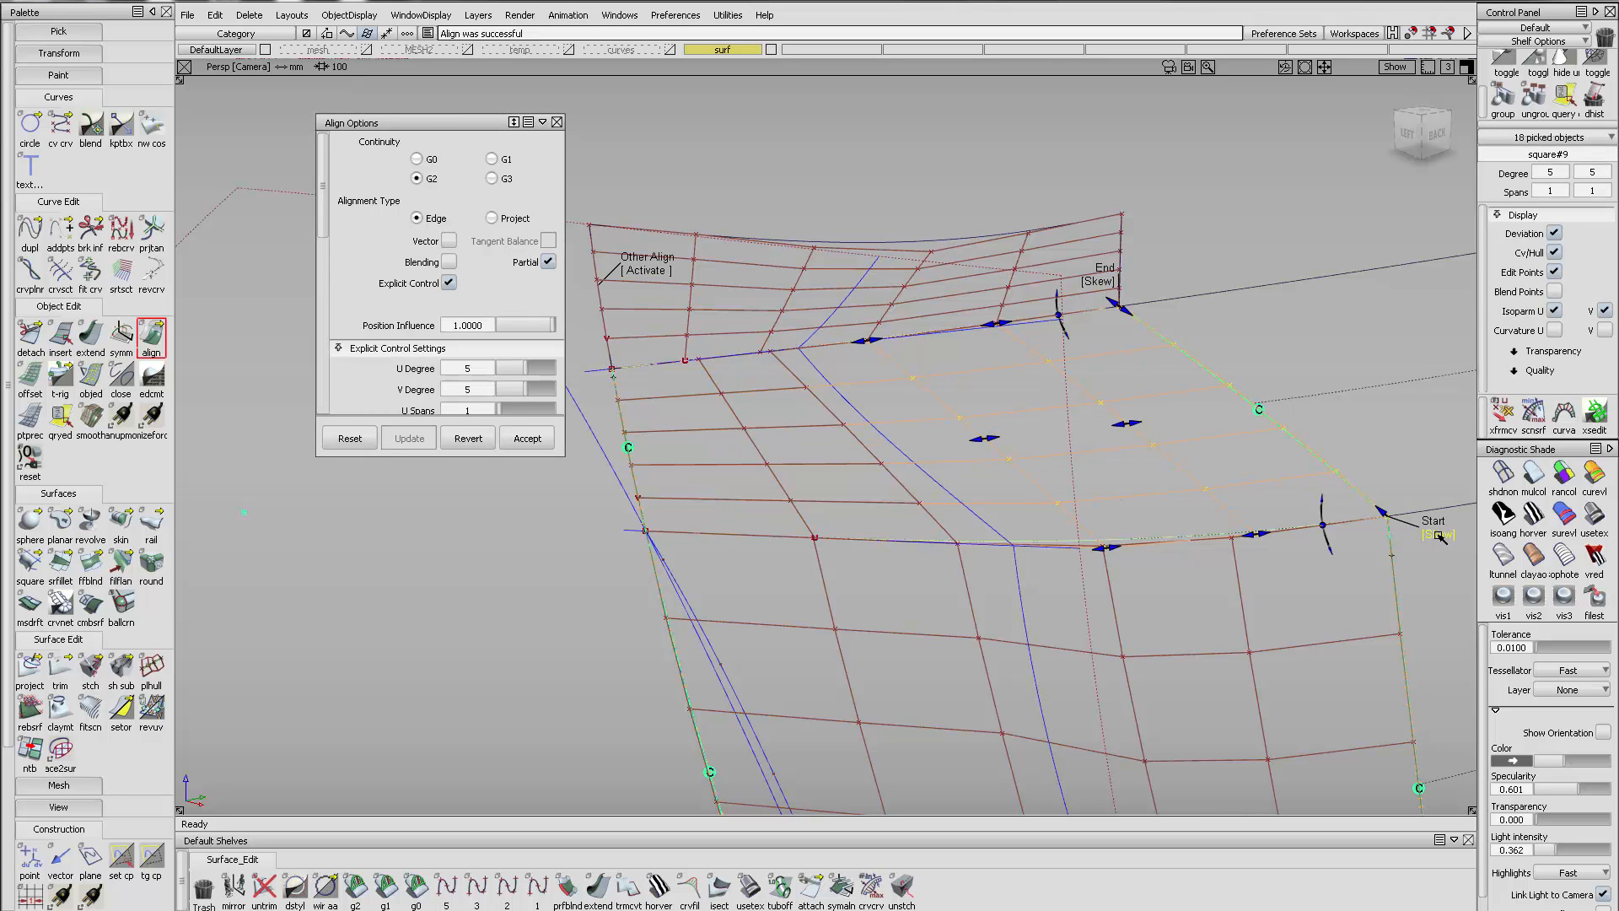
{"action": "left_click_drag", "start_coordinate": [994, 440], "coordinate": [989, 440]}
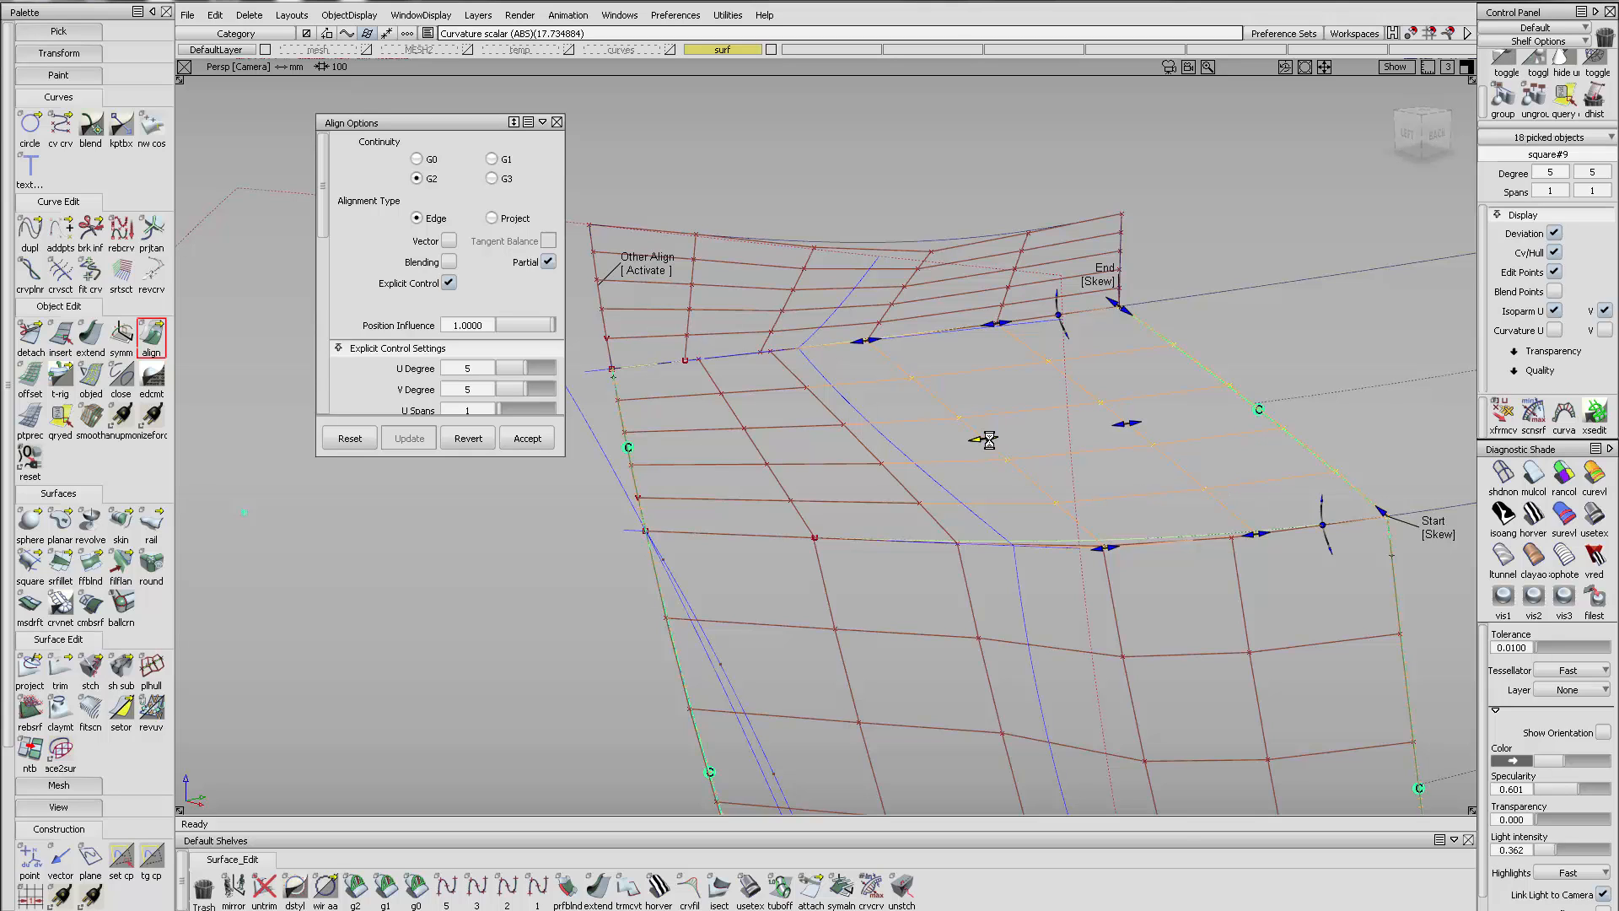
{"action": "left_click_drag", "start_coordinate": [1128, 424], "coordinate": [1123, 428]}
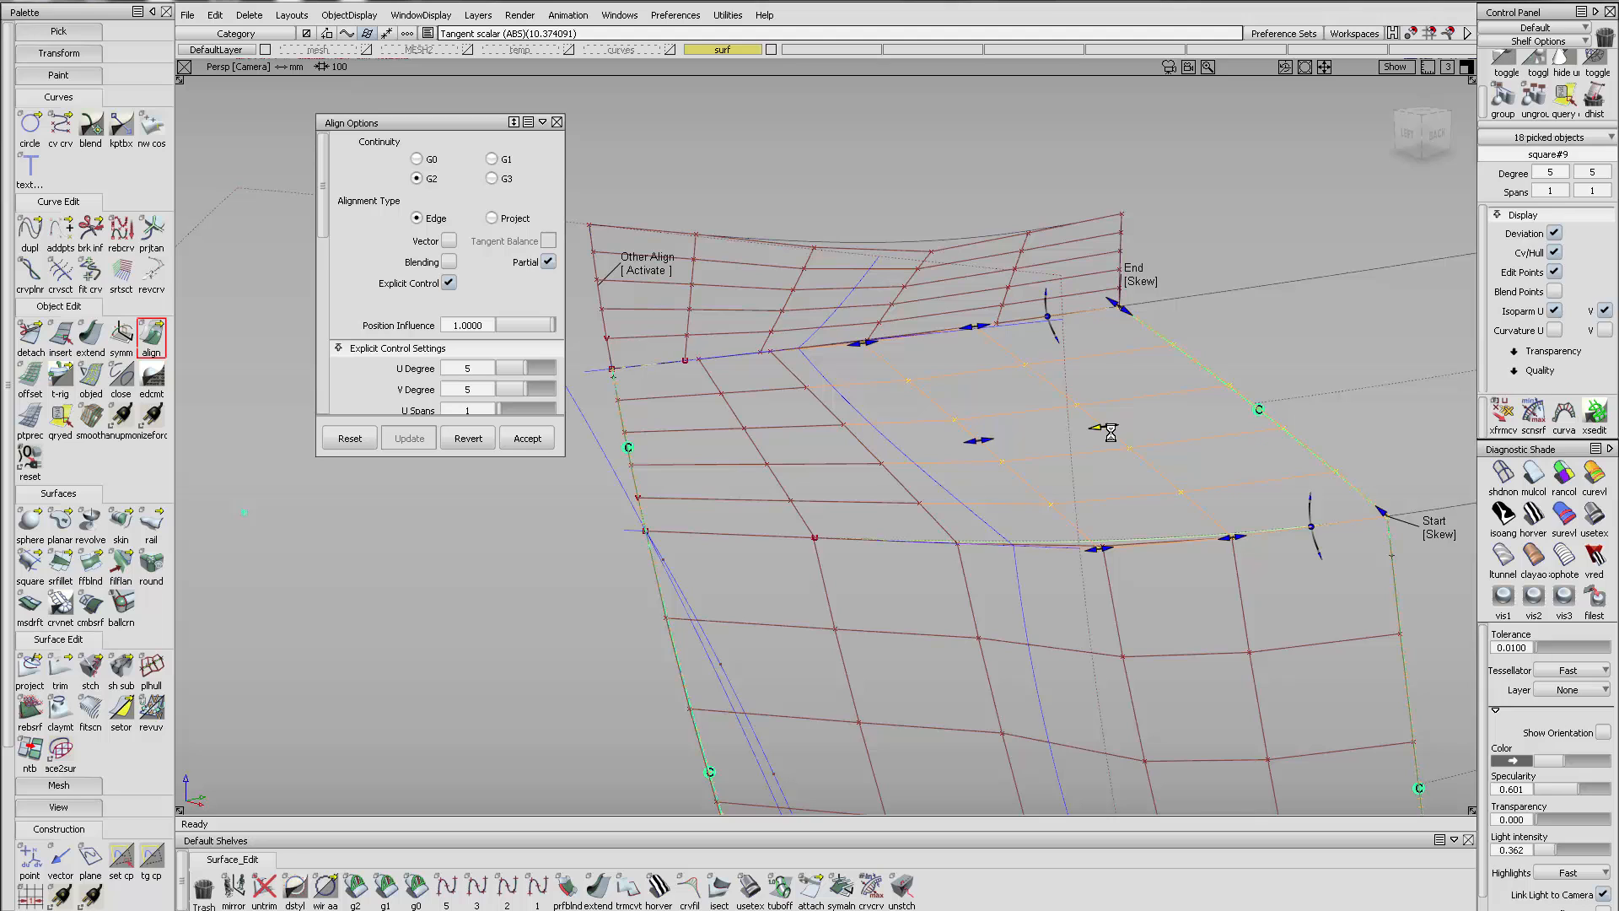
{"action": "left_click_drag", "start_coordinate": [1112, 432], "coordinate": [1106, 429]}
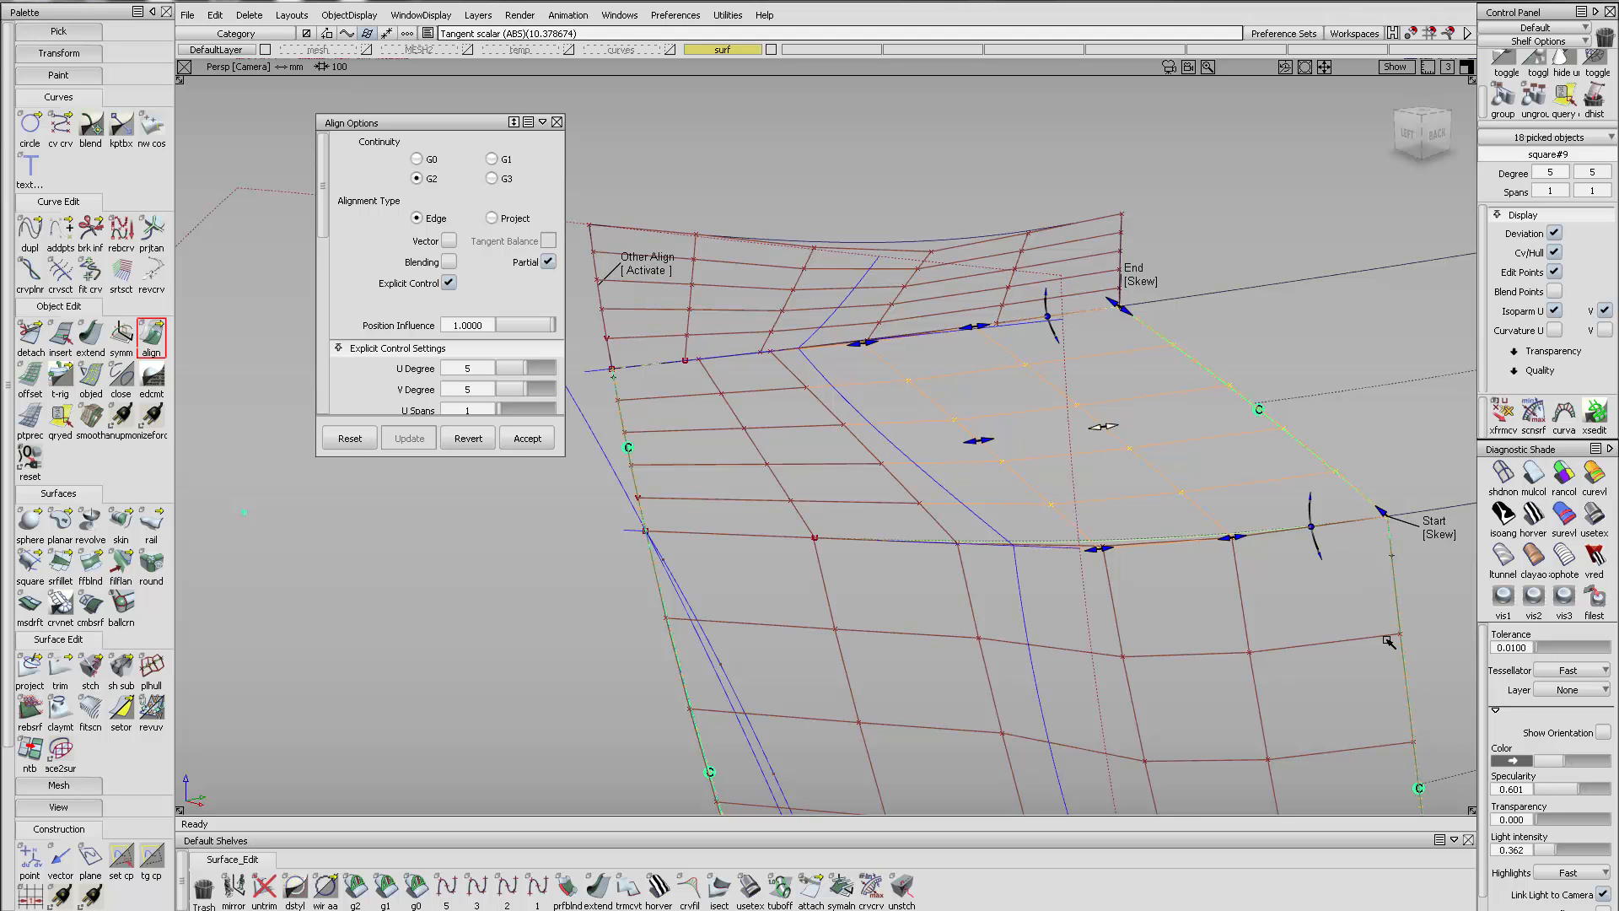
Reactivate the lower side surface's rear-edge alignment and toggle the skew at its end point off and on again
{"action": "middle_click_drag", "start_coordinate": [1388, 637], "coordinate": [1182, 517], "text": "alt+shift"}
{"action": "right_click_drag", "start_coordinate": [1181, 517], "coordinate": [1236, 595], "text": "alt+shift"}
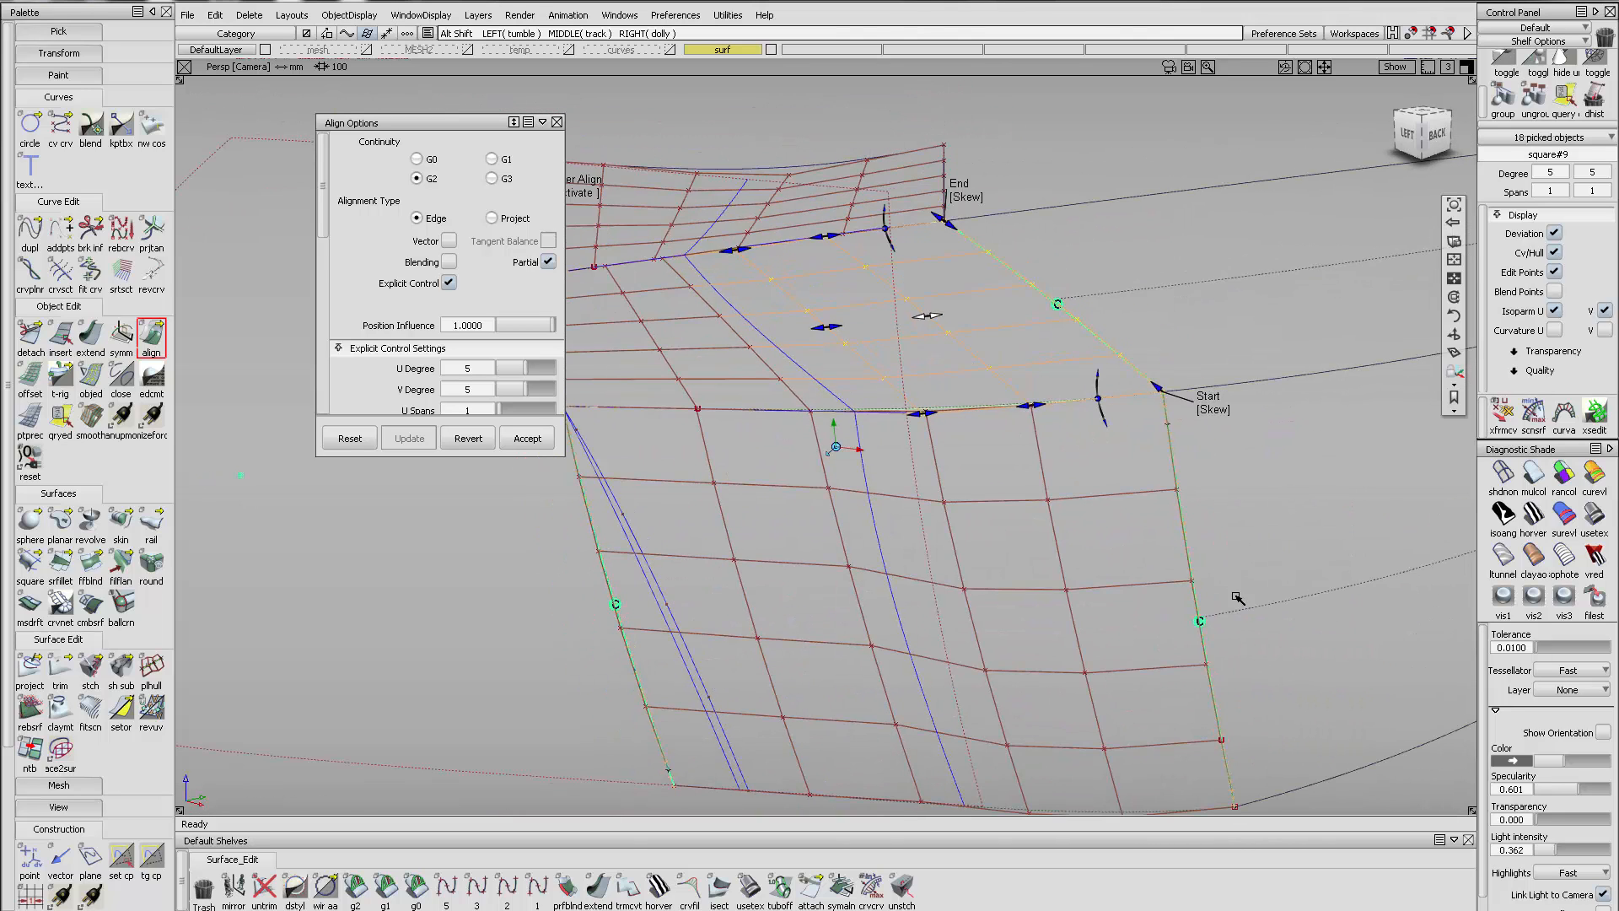
{"action": "left_click", "coordinate": [1182, 665]}
{"action": "left_click", "coordinate": [1194, 369]}
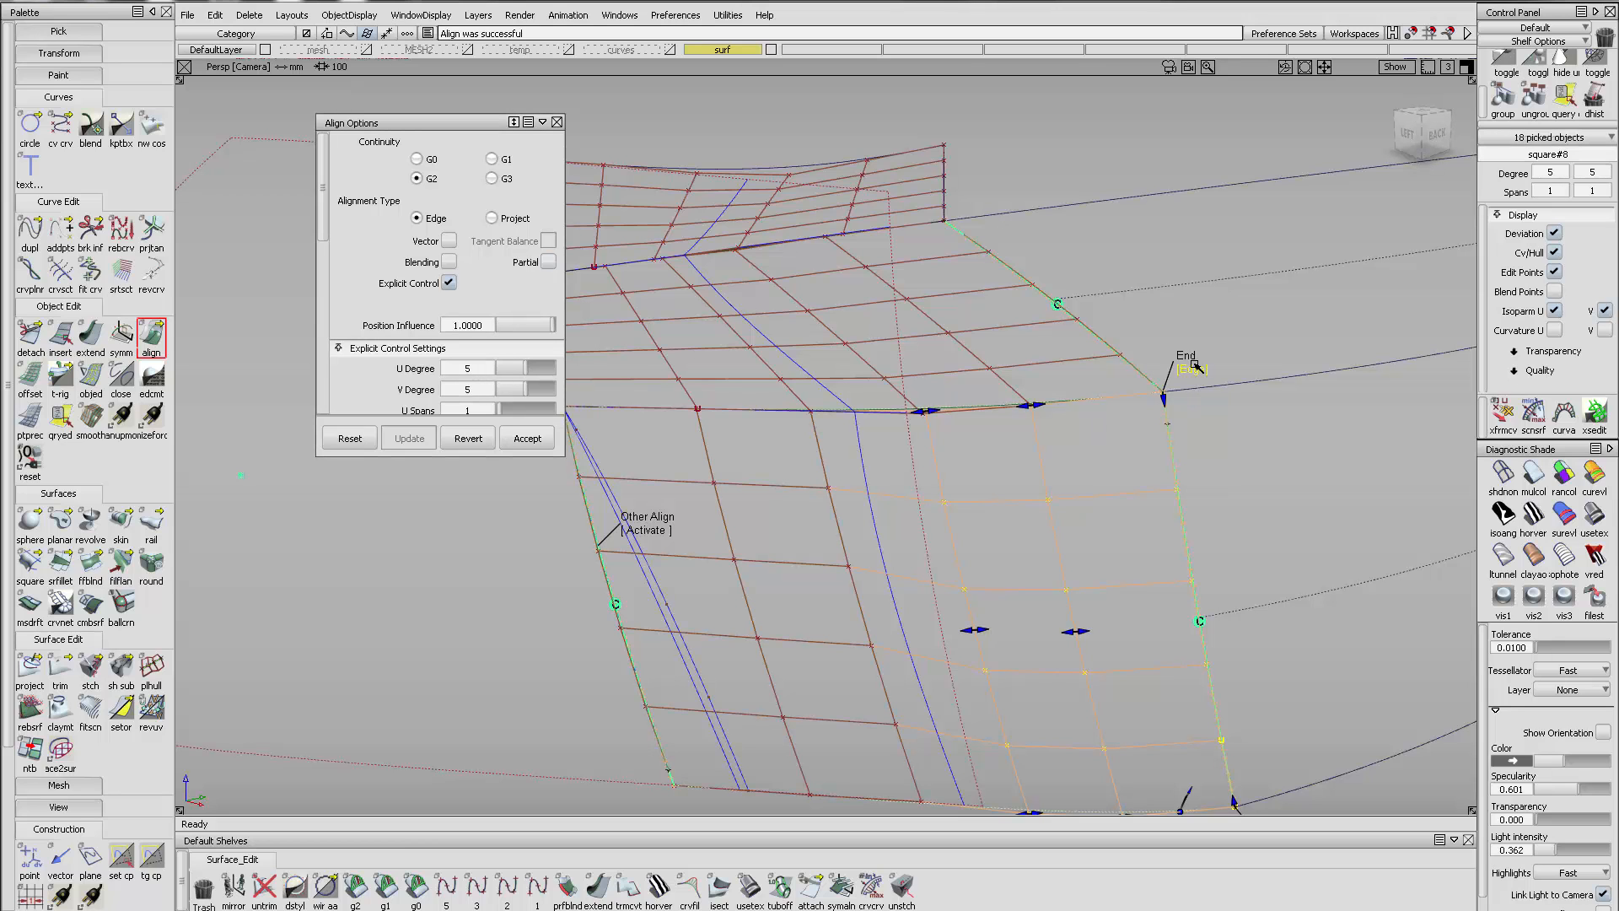
{"action": "left_click", "coordinate": [1191, 370]}
Examine the shared edge between the middle and lower side surfaces up close for mismatch
{"action": "right_click_drag", "start_coordinate": [1182, 390], "coordinate": [1211, 386], "text": "alt+shift"}
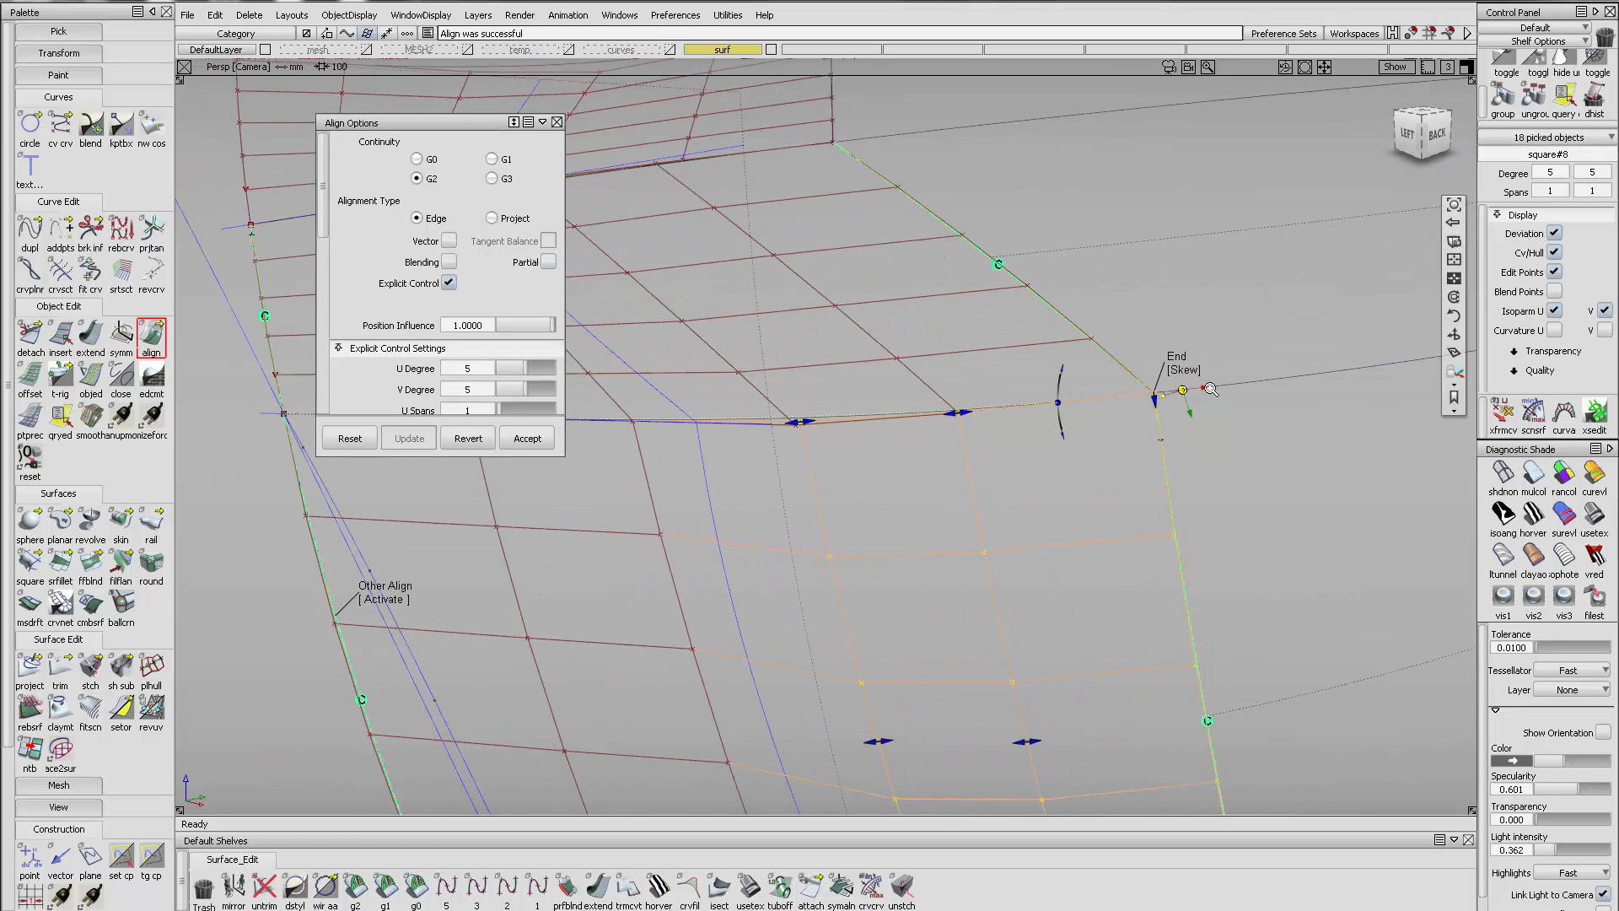
{"action": "left_click_drag", "start_coordinate": [1211, 386], "coordinate": [869, 378], "text": "alt+shift"}
{"action": "right_click_drag", "start_coordinate": [829, 386], "coordinate": [871, 372], "text": "alt+shift"}
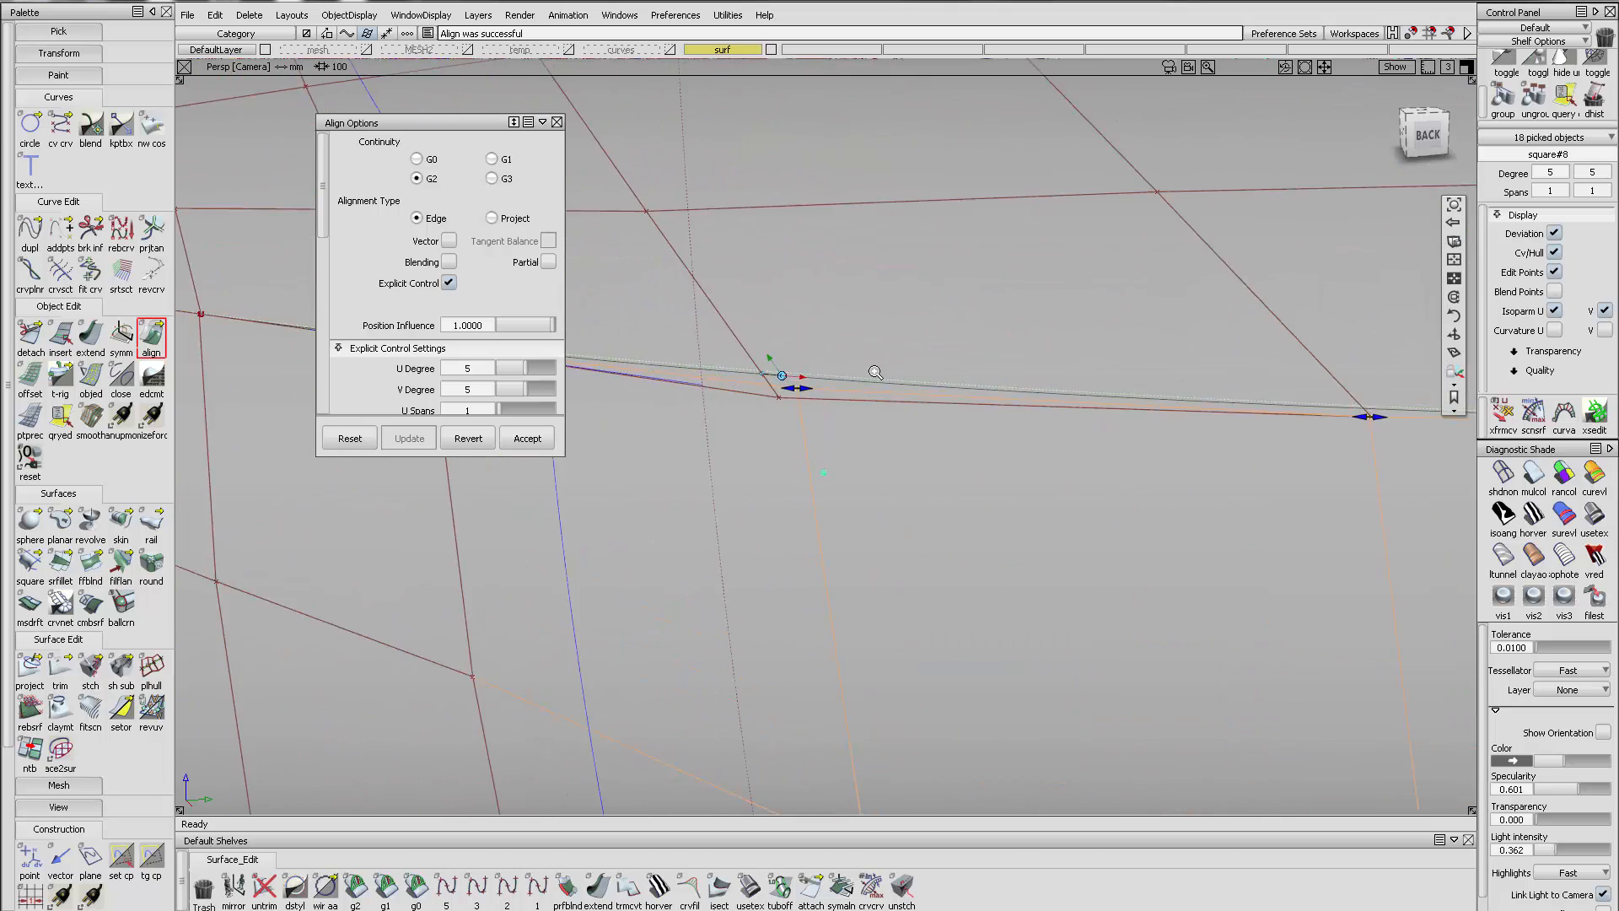
{"action": "left_click_drag", "start_coordinate": [871, 372], "coordinate": [813, 513], "text": "alt+shift"}
{"action": "right_click_drag", "start_coordinate": [813, 514], "coordinate": [789, 506], "text": "alt+shift"}
{"action": "left_click_drag", "start_coordinate": [789, 506], "coordinate": [1164, 376], "text": "alt+shift"}
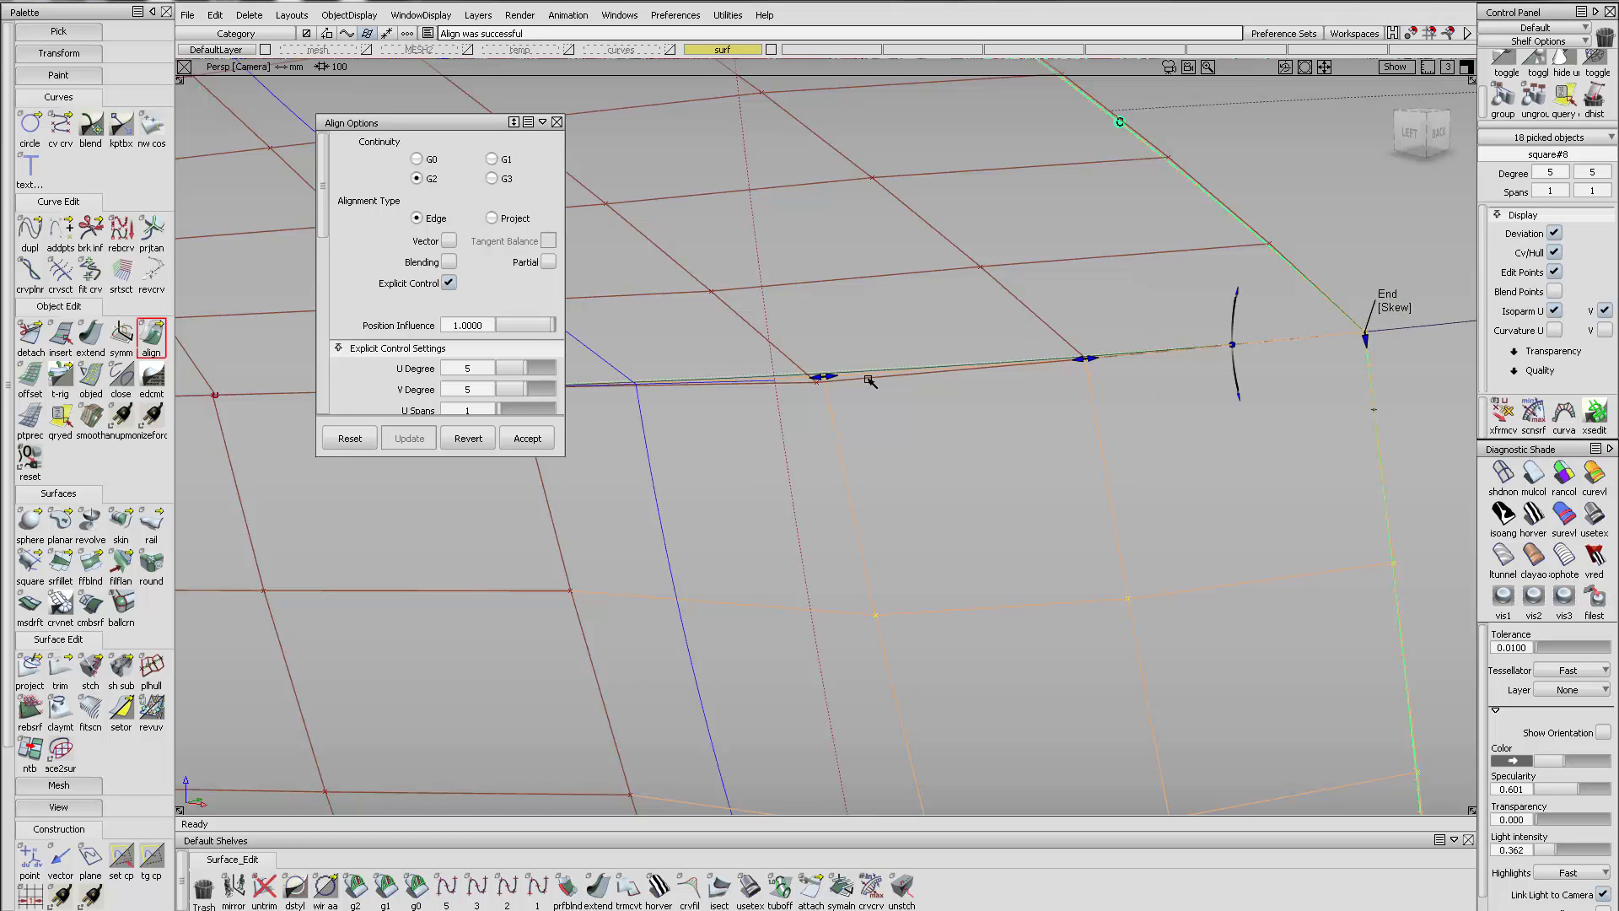
Reactivate the middle side surface's alignment to the bumper and switch its start point from skew to edge
{"action": "left_click", "coordinate": [1215, 250]}
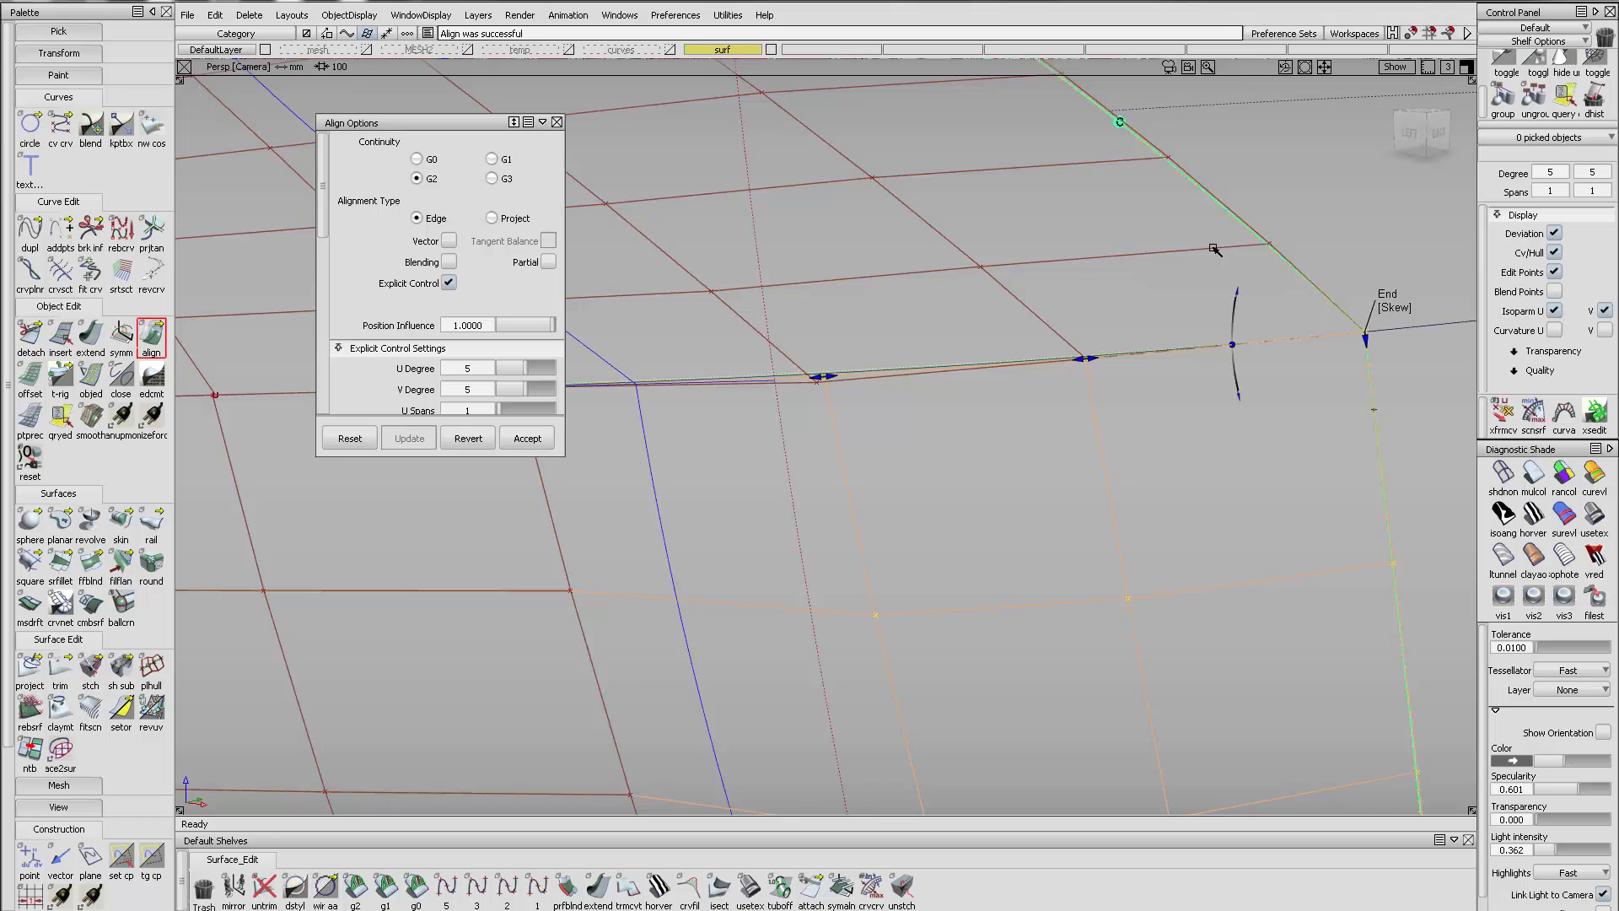
{"action": "right_click_drag", "start_coordinate": [1216, 251], "coordinate": [1128, 290], "text": "alt+shift"}
{"action": "middle_click_drag", "start_coordinate": [1128, 290], "coordinate": [1135, 390], "text": "alt+shift"}
{"action": "left_click_drag", "start_coordinate": [1134, 390], "coordinate": [1278, 527], "text": "alt+shift"}
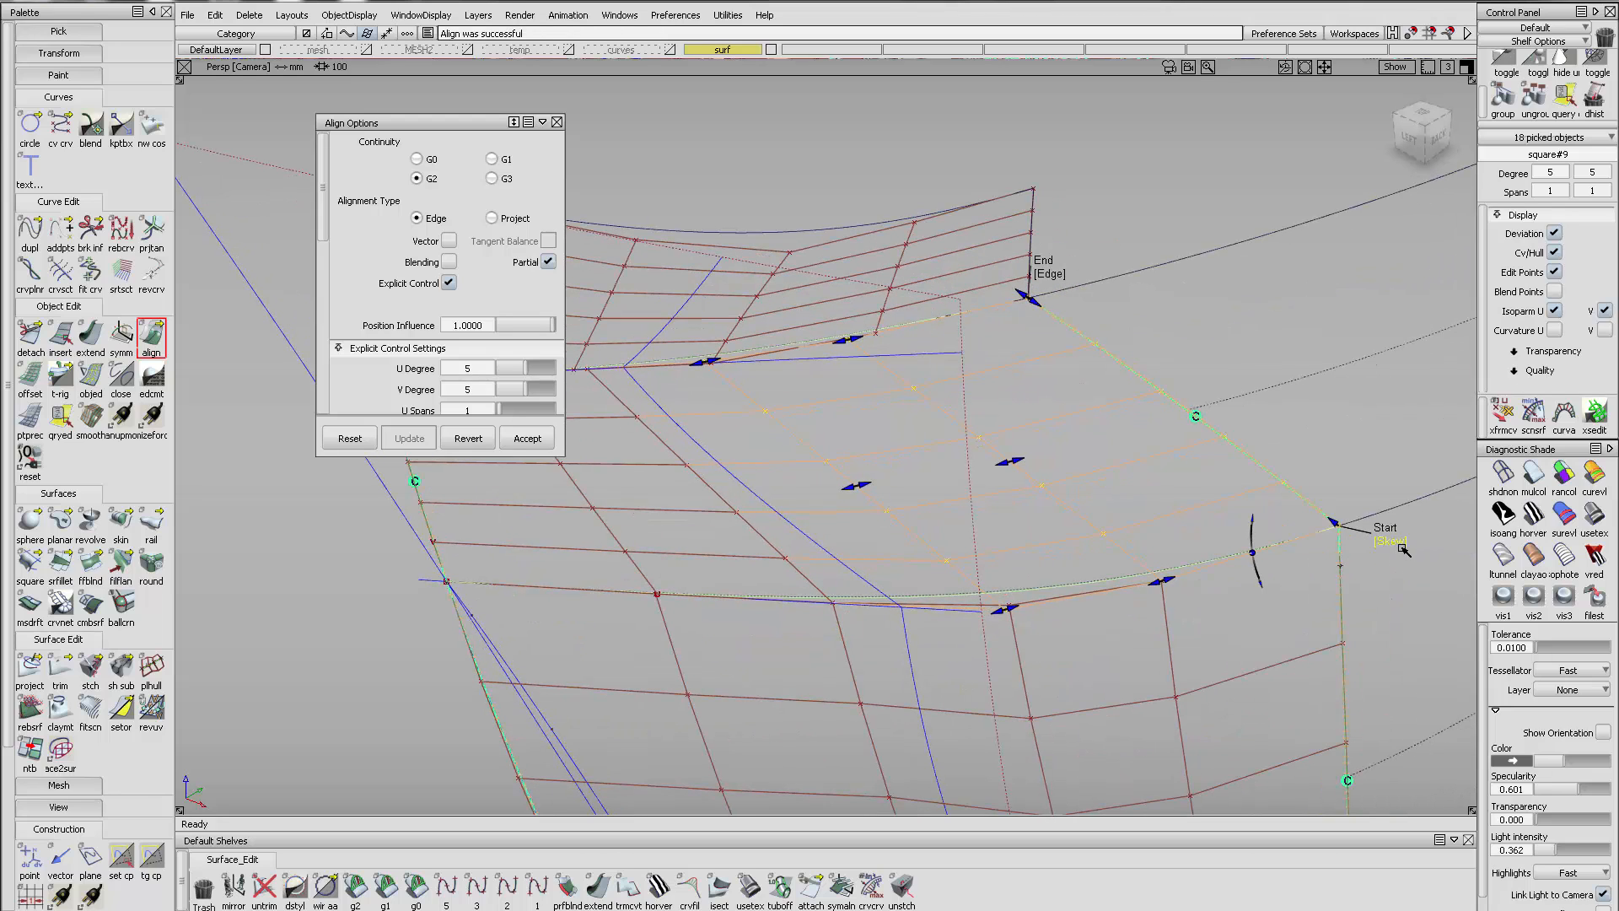
{"action": "left_click_drag", "start_coordinate": [1387, 542], "coordinate": [1278, 548], "text": "alt+shift"}
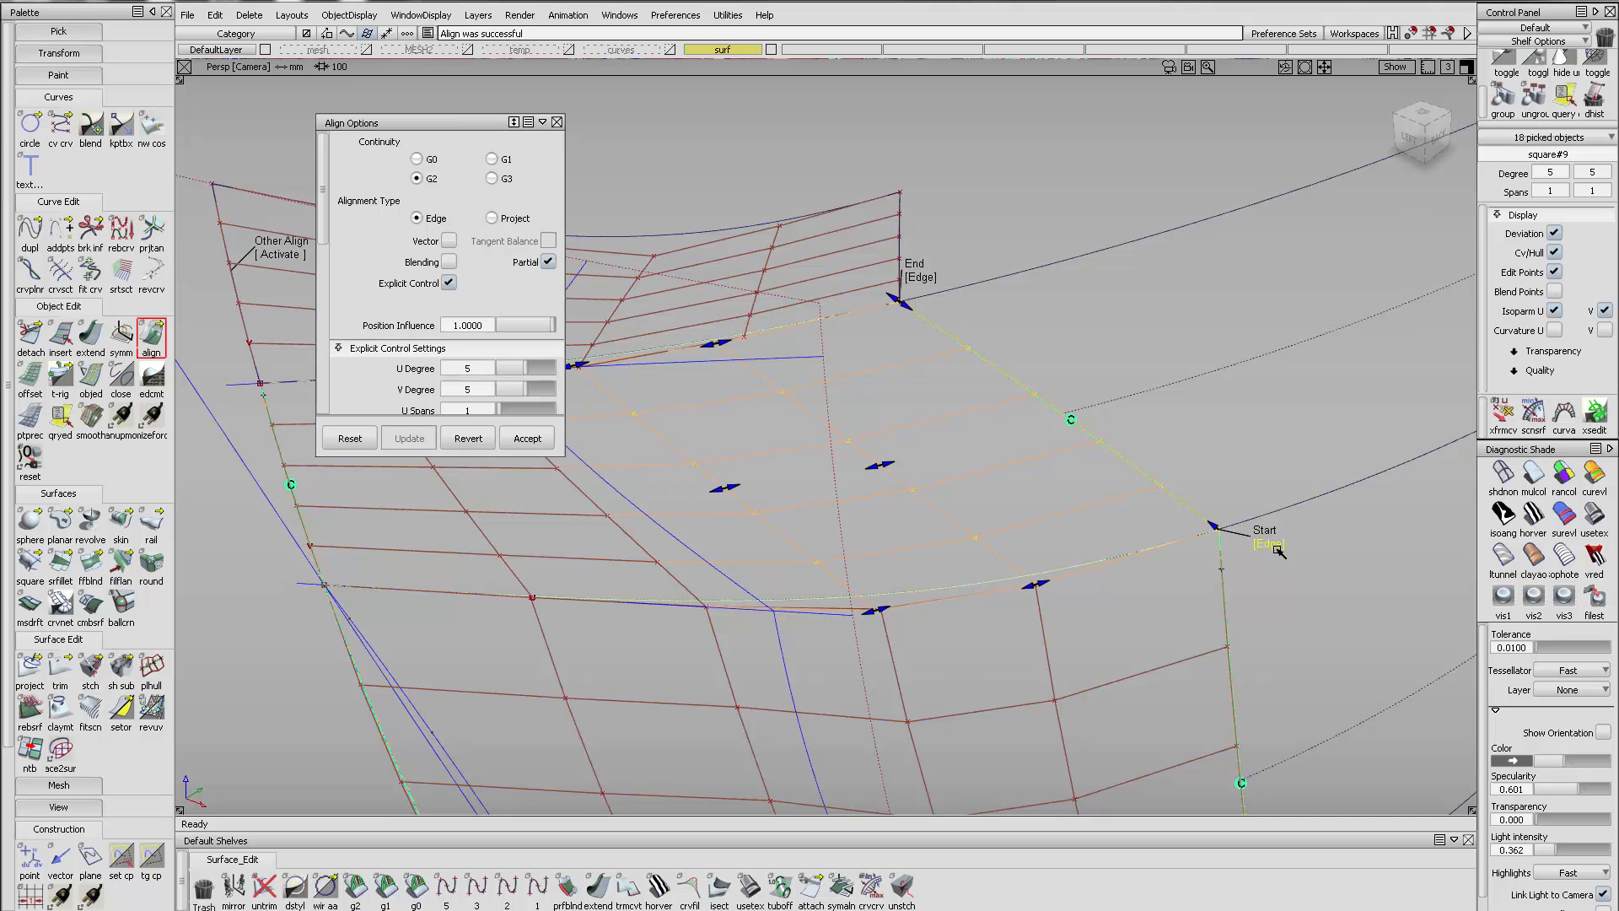
Set the start curvature scalar of the middle side surface's bumper alignment to about 17.7
{"action": "left_click_drag", "start_coordinate": [1068, 566], "coordinate": [1004, 484], "text": "alt+shift"}
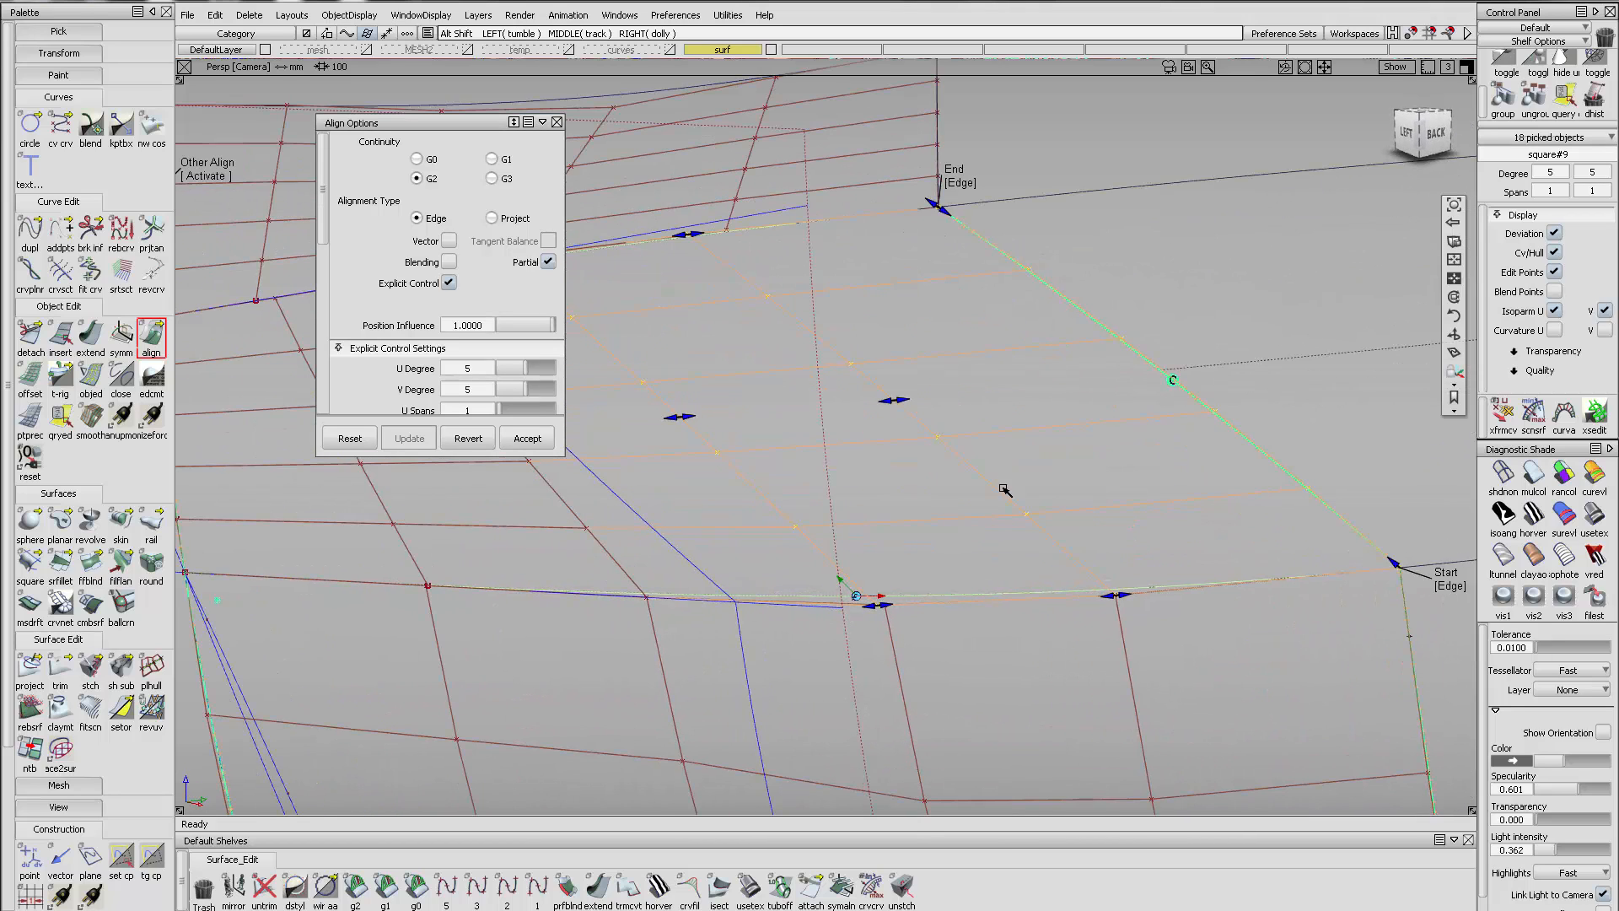
{"action": "left_click", "coordinate": [897, 605]}
{"action": "left_click_drag", "start_coordinate": [897, 605], "coordinate": [900, 606]}
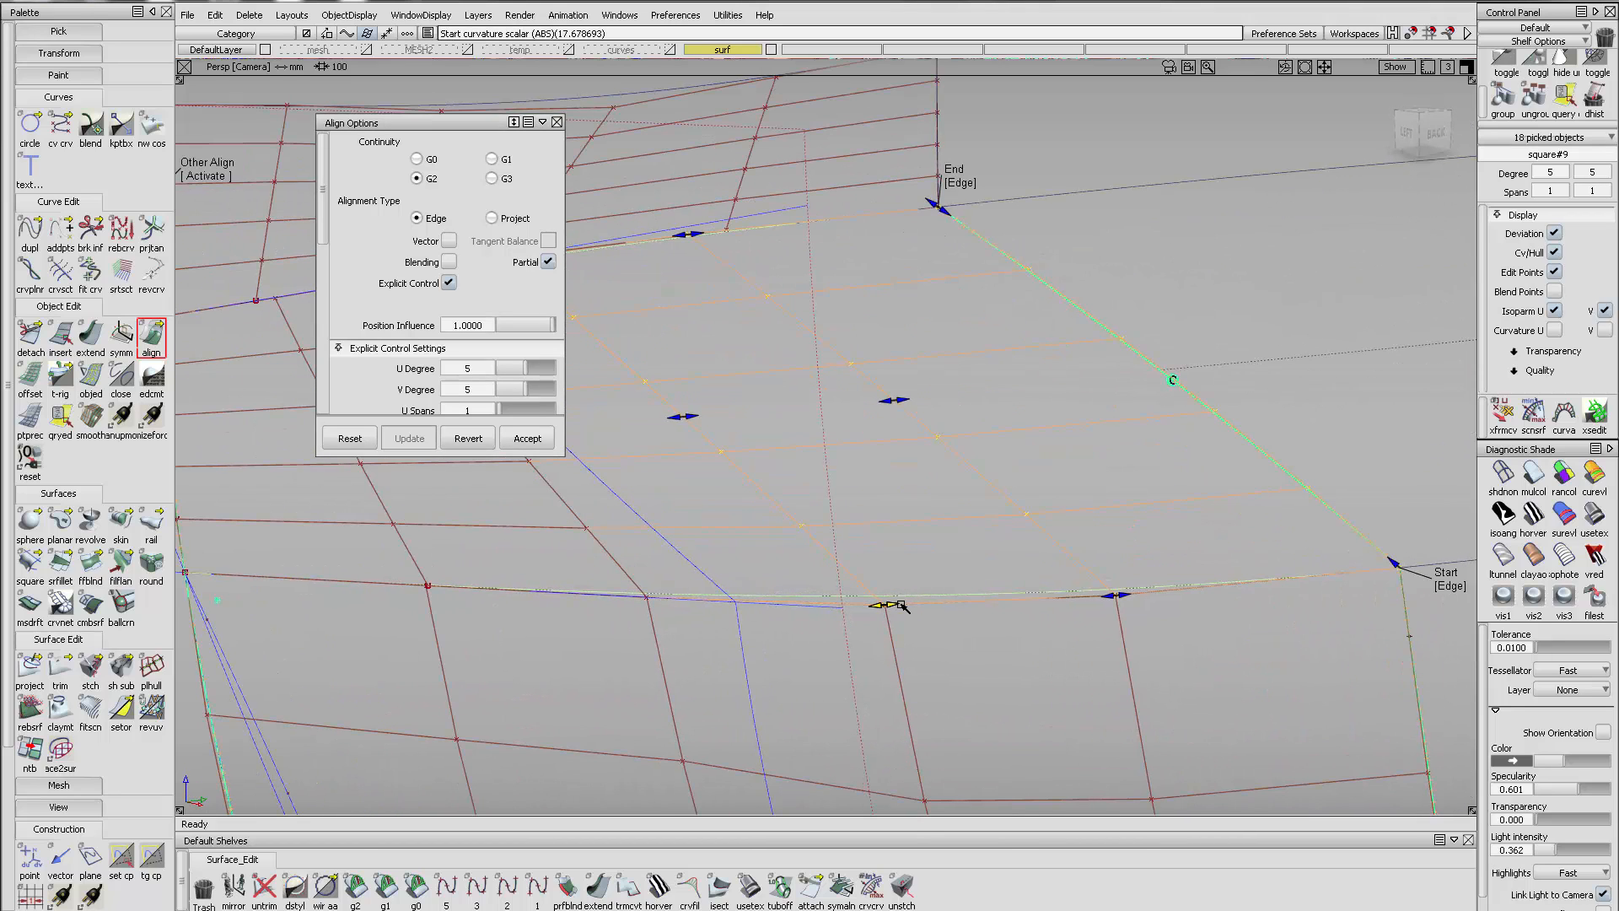
Show the hidden body surfaces, add the missing upper bumper surface to the selected working surfaces, and hide everything unselected
{"action": "left_click_drag", "start_coordinate": [1023, 535], "coordinate": [716, 470], "text": "alt+shift"}
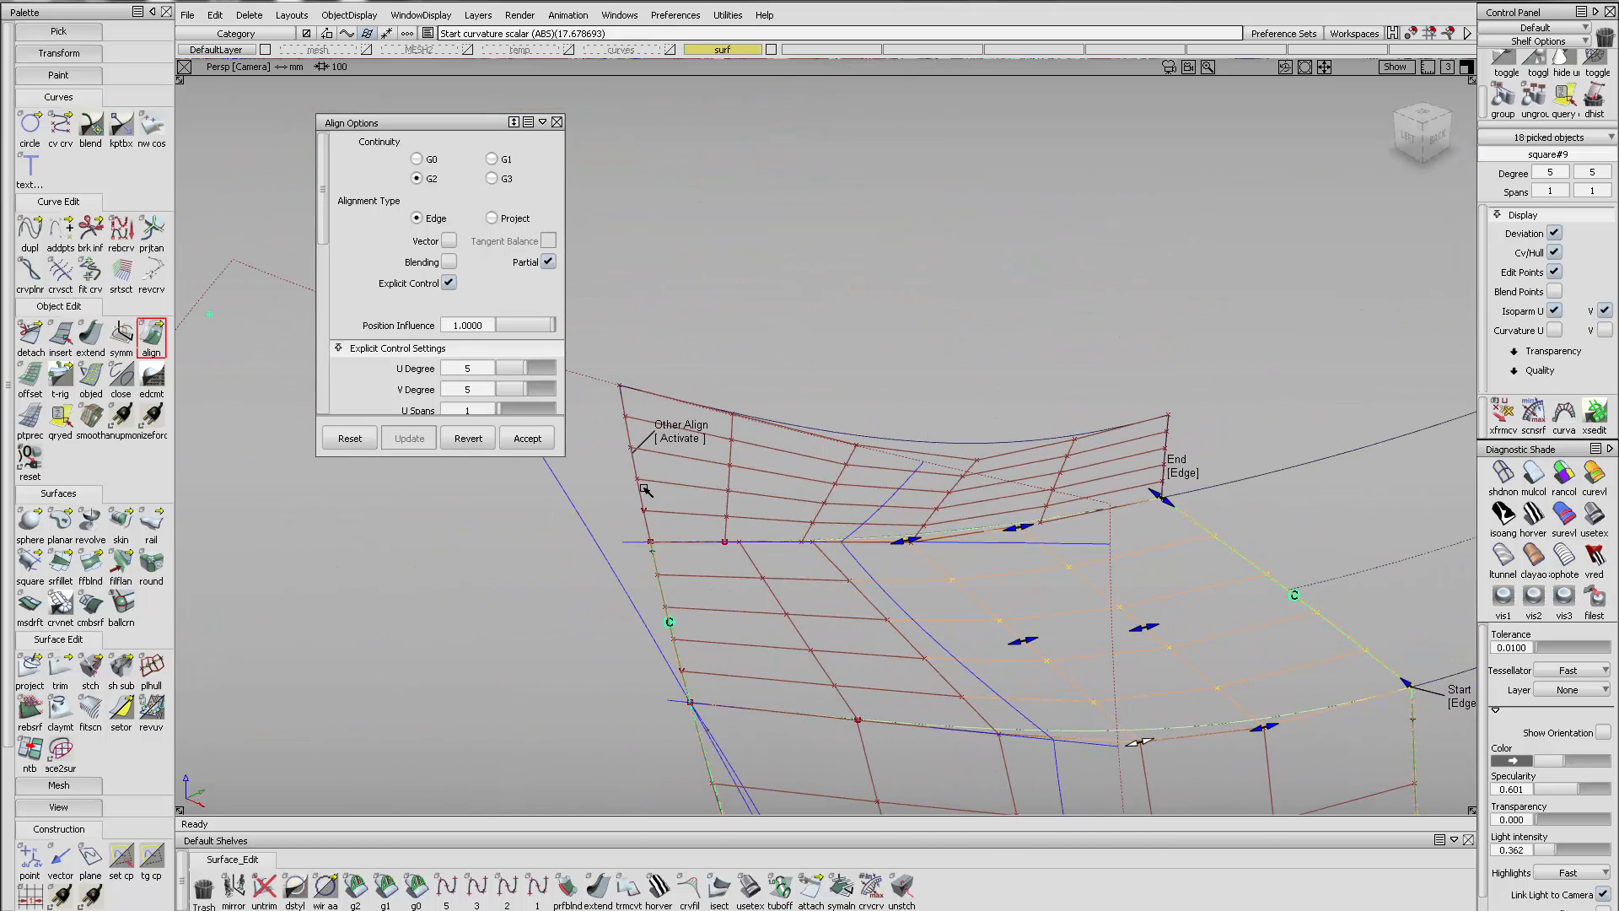
{"action": "left_click_drag", "start_coordinate": [1003, 607], "coordinate": [1008, 532], "text": "ctrl+shift"}
{"action": "right_click_drag", "start_coordinate": [1012, 527], "coordinate": [1005, 447], "text": "alt+shift"}
{"action": "left_click_drag", "start_coordinate": [1168, 438], "coordinate": [987, 658], "text": "ctrl+shift"}
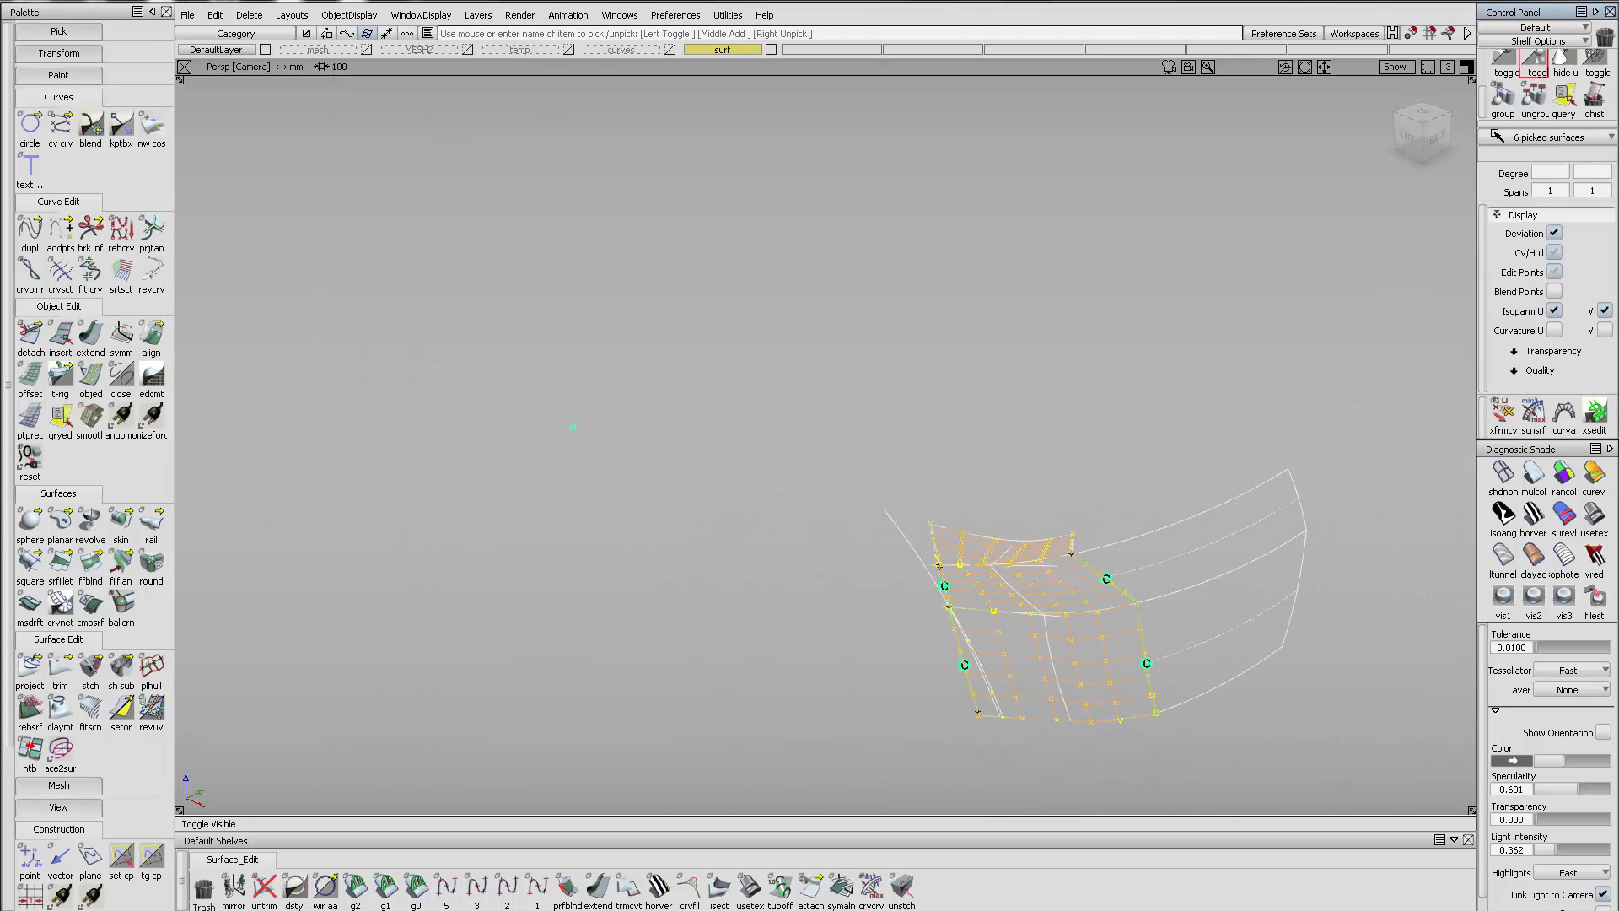
{"action": "left_click", "coordinate": [1537, 60]}
{"action": "left_click", "coordinate": [1271, 452]}
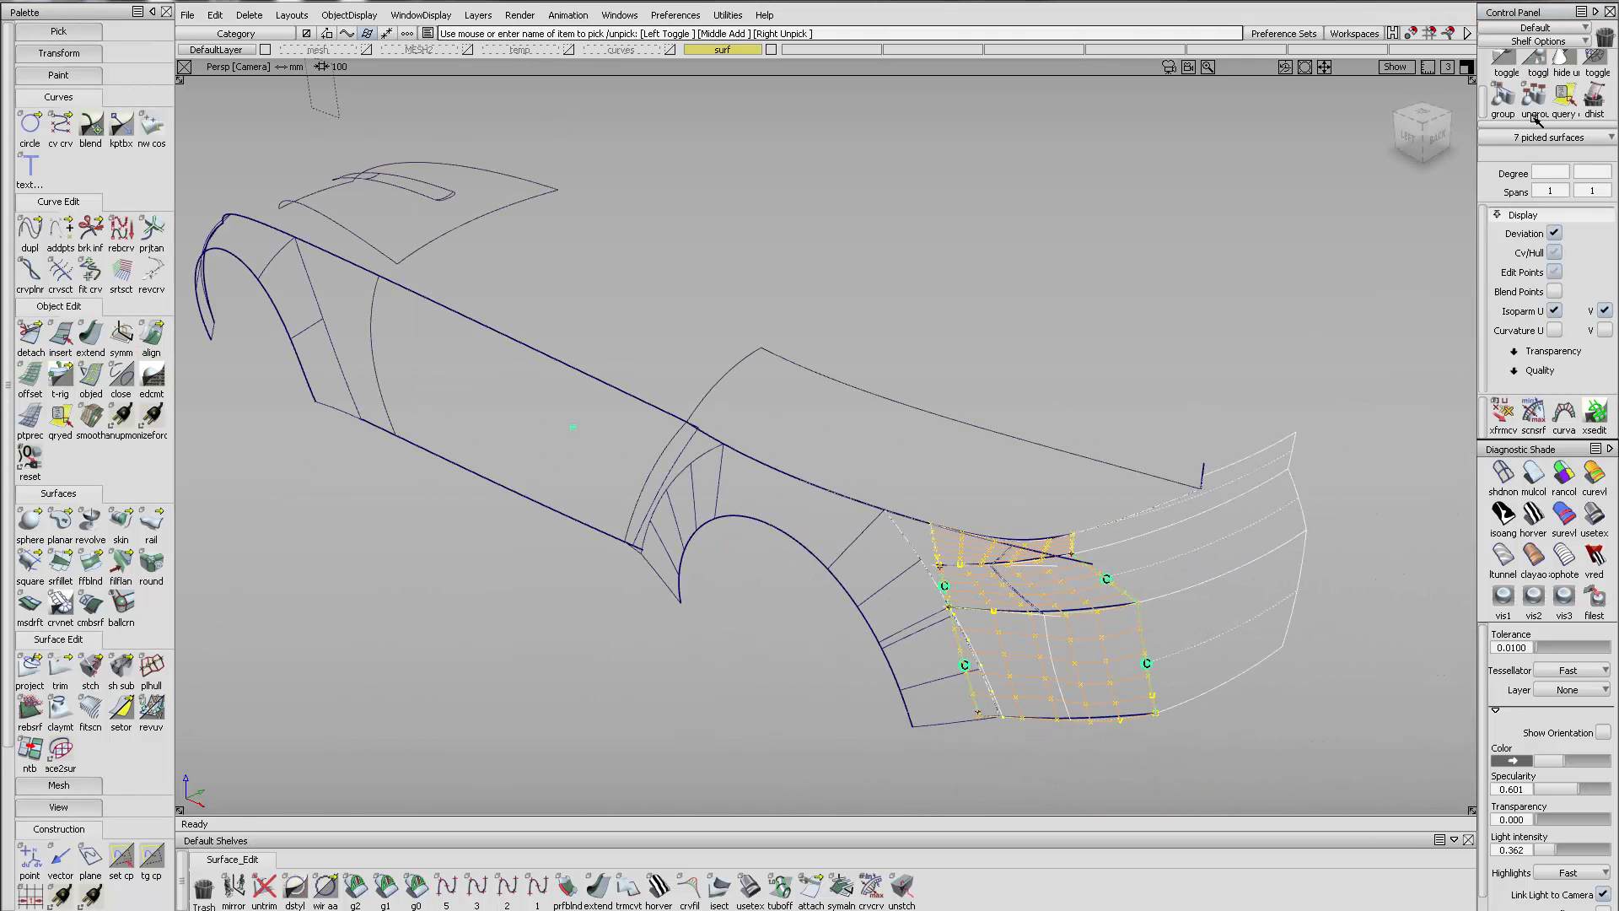
{"action": "left_click", "coordinate": [1568, 67]}
{"action": "left_click_drag", "start_coordinate": [1019, 561], "coordinate": [1020, 461], "text": "ctrl+shift"}
Align the upper side surface's front edge to the wheel-arch surface with G2, using edge mode at both ends and a curvature scalar about 10.1
{"action": "right_click_drag", "start_coordinate": [1003, 567], "coordinate": [1031, 525], "text": "alt+shift"}
{"action": "middle_click_drag", "start_coordinate": [1031, 525], "coordinate": [700, 475], "text": "alt+shift"}
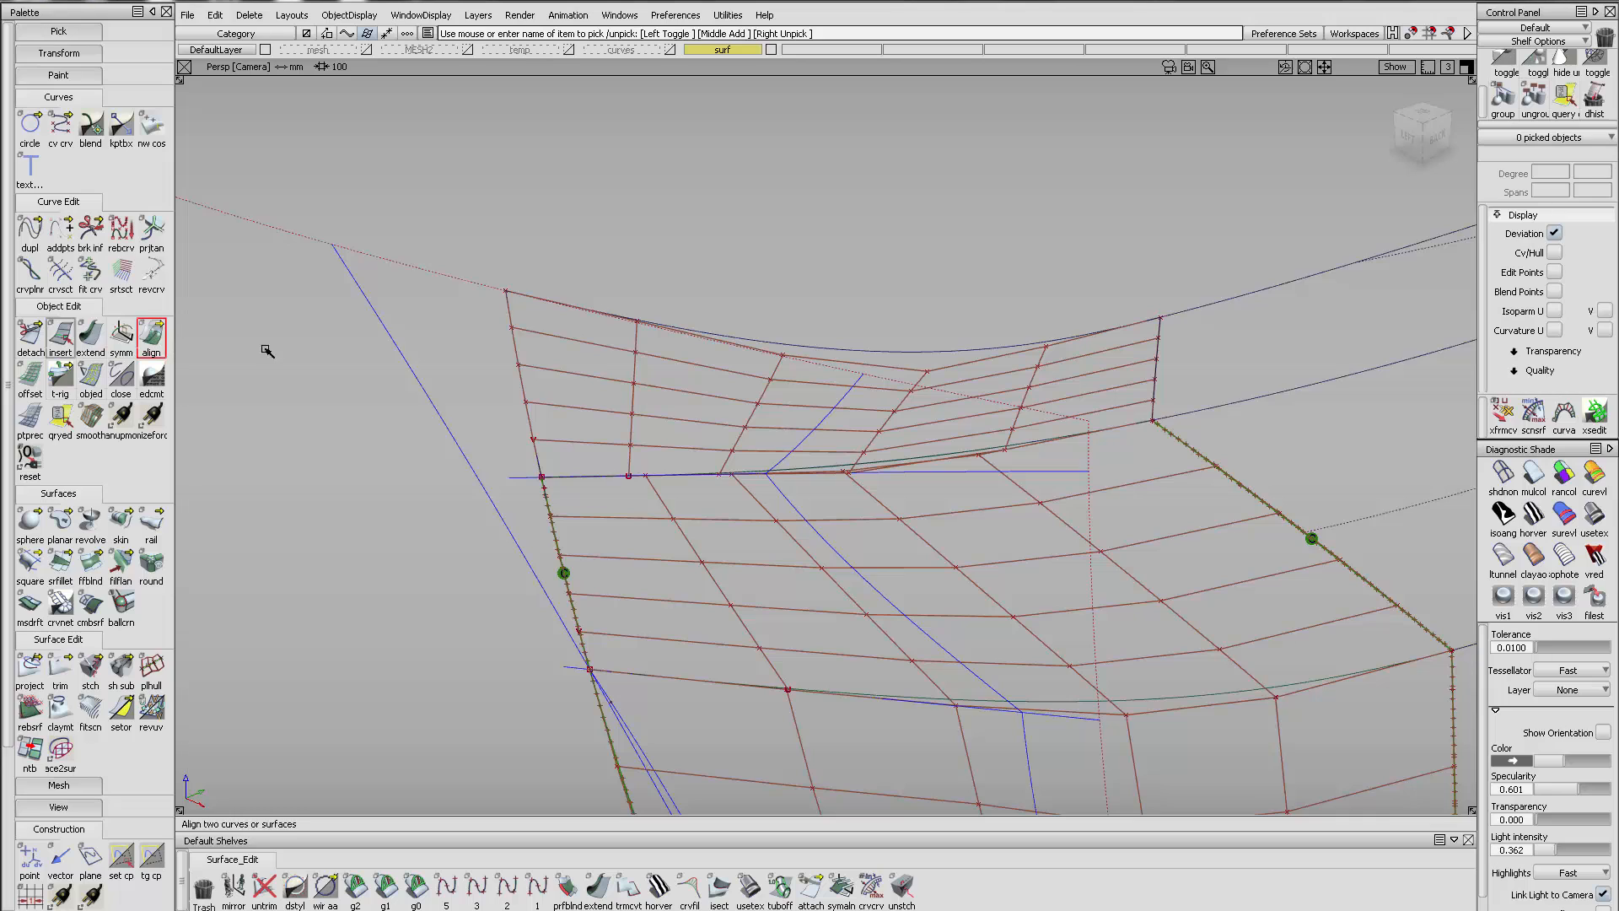
{"action": "middle_click_drag", "start_coordinate": [675, 438], "coordinate": [652, 529], "text": "alt+shift"}
{"action": "left_click_drag", "start_coordinate": [414, 123], "coordinate": [297, 103]}
{"action": "middle_click_drag", "start_coordinate": [573, 448], "coordinate": [573, 312], "text": "alt+shift"}
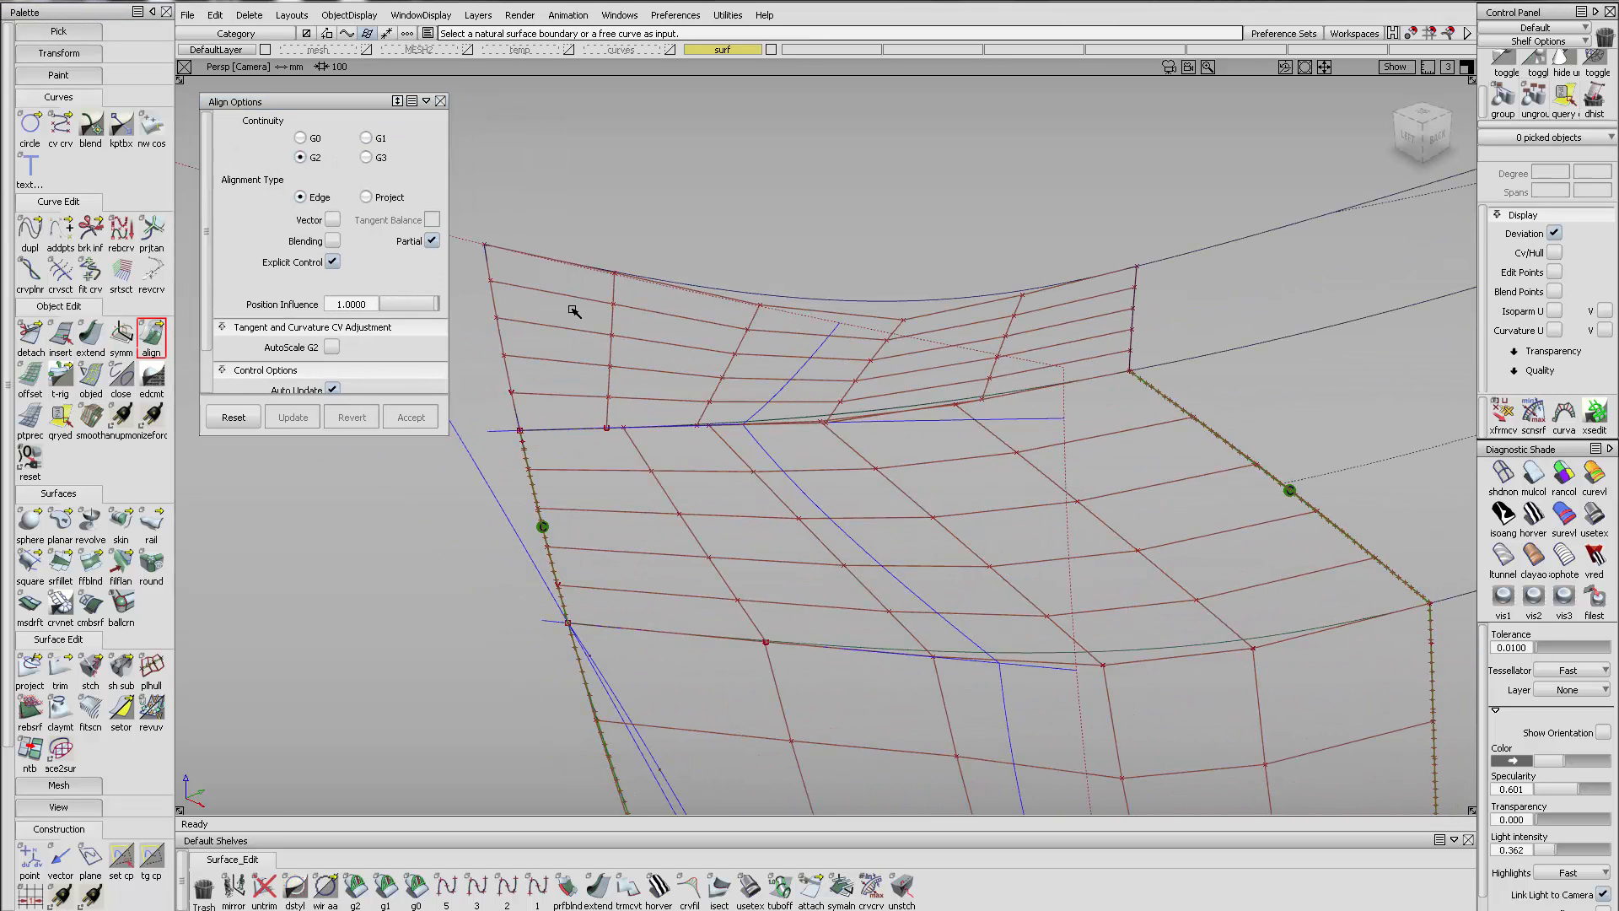
{"action": "left_click", "coordinate": [501, 335]}
{"action": "right_click_drag", "start_coordinate": [676, 383], "coordinate": [639, 325], "text": "alt+shift"}
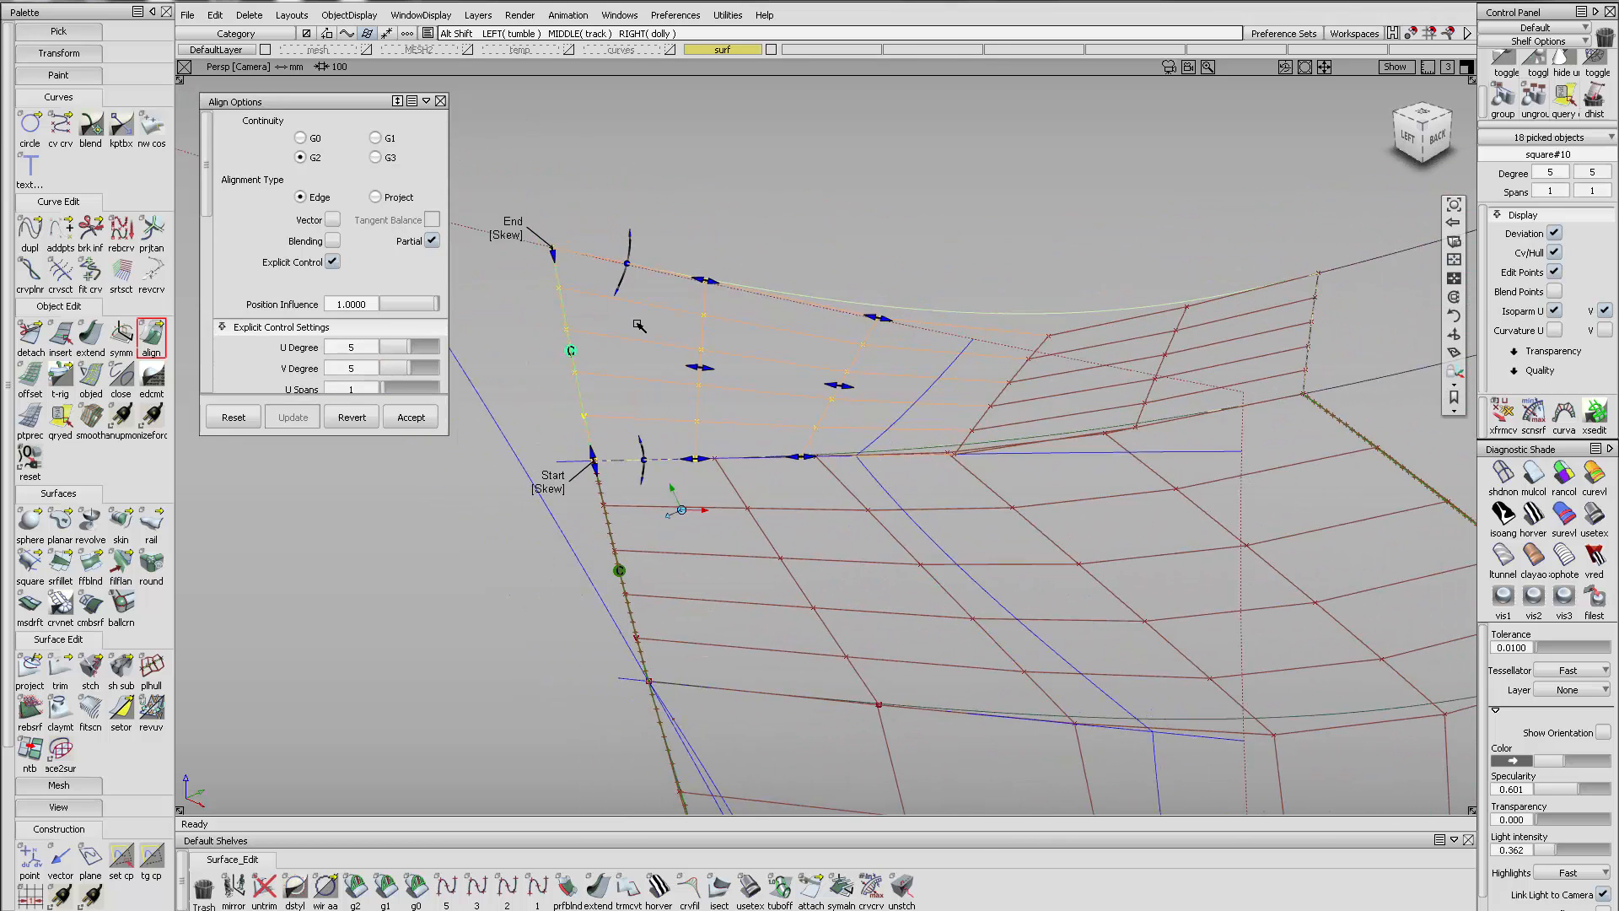
{"action": "left_click", "coordinate": [506, 233]}
{"action": "left_click", "coordinate": [549, 487]}
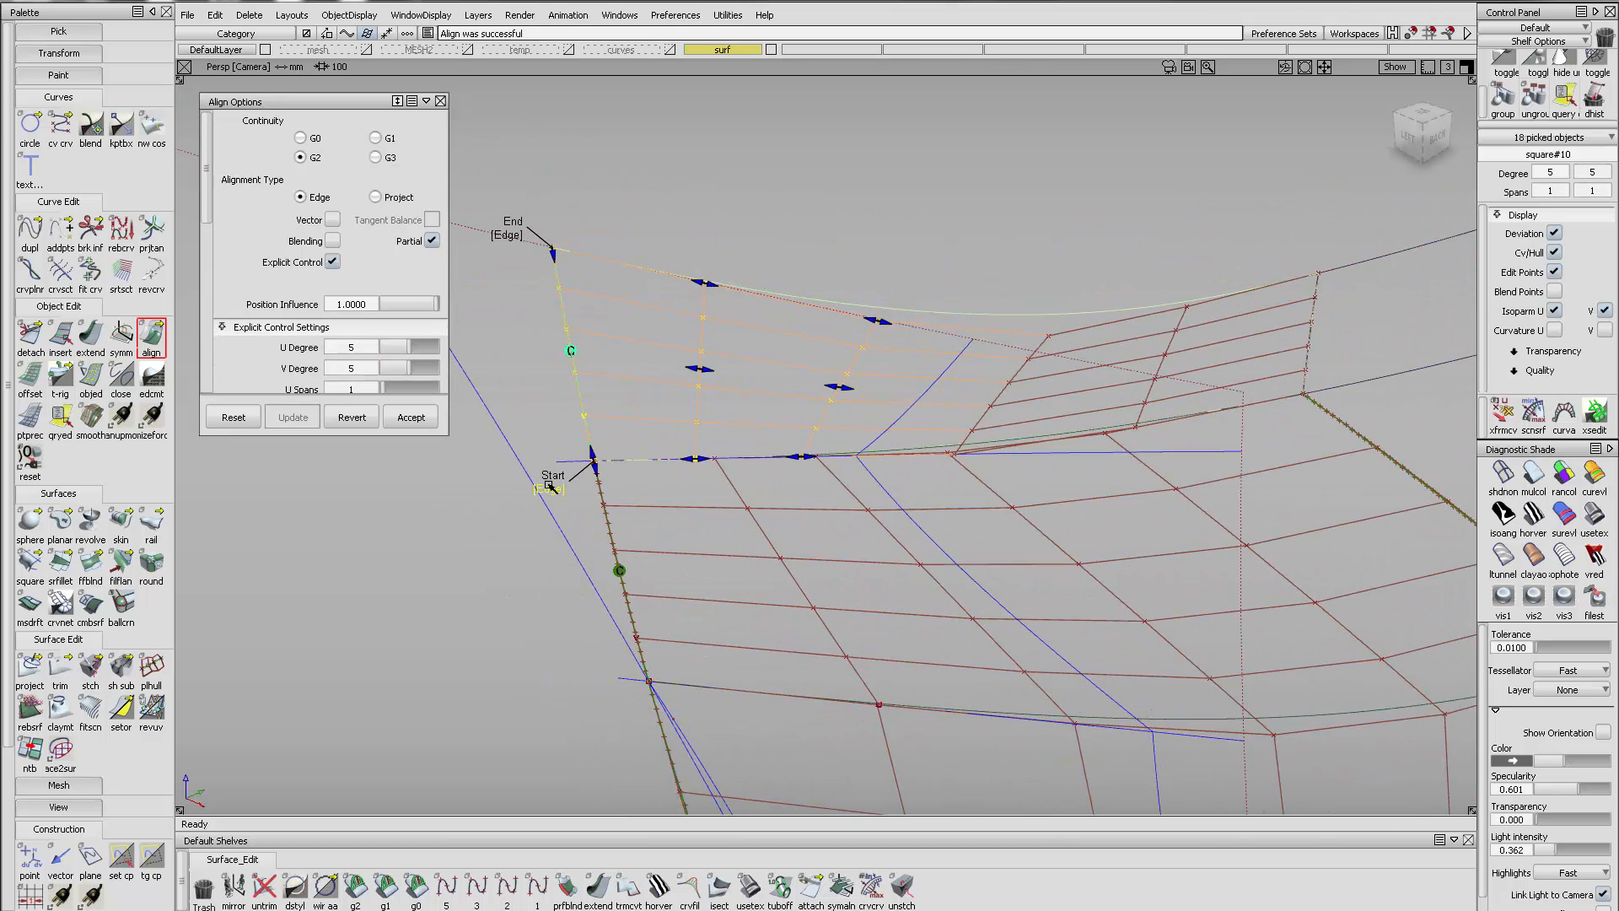
{"action": "left_click_drag", "start_coordinate": [698, 367], "coordinate": [722, 370]}
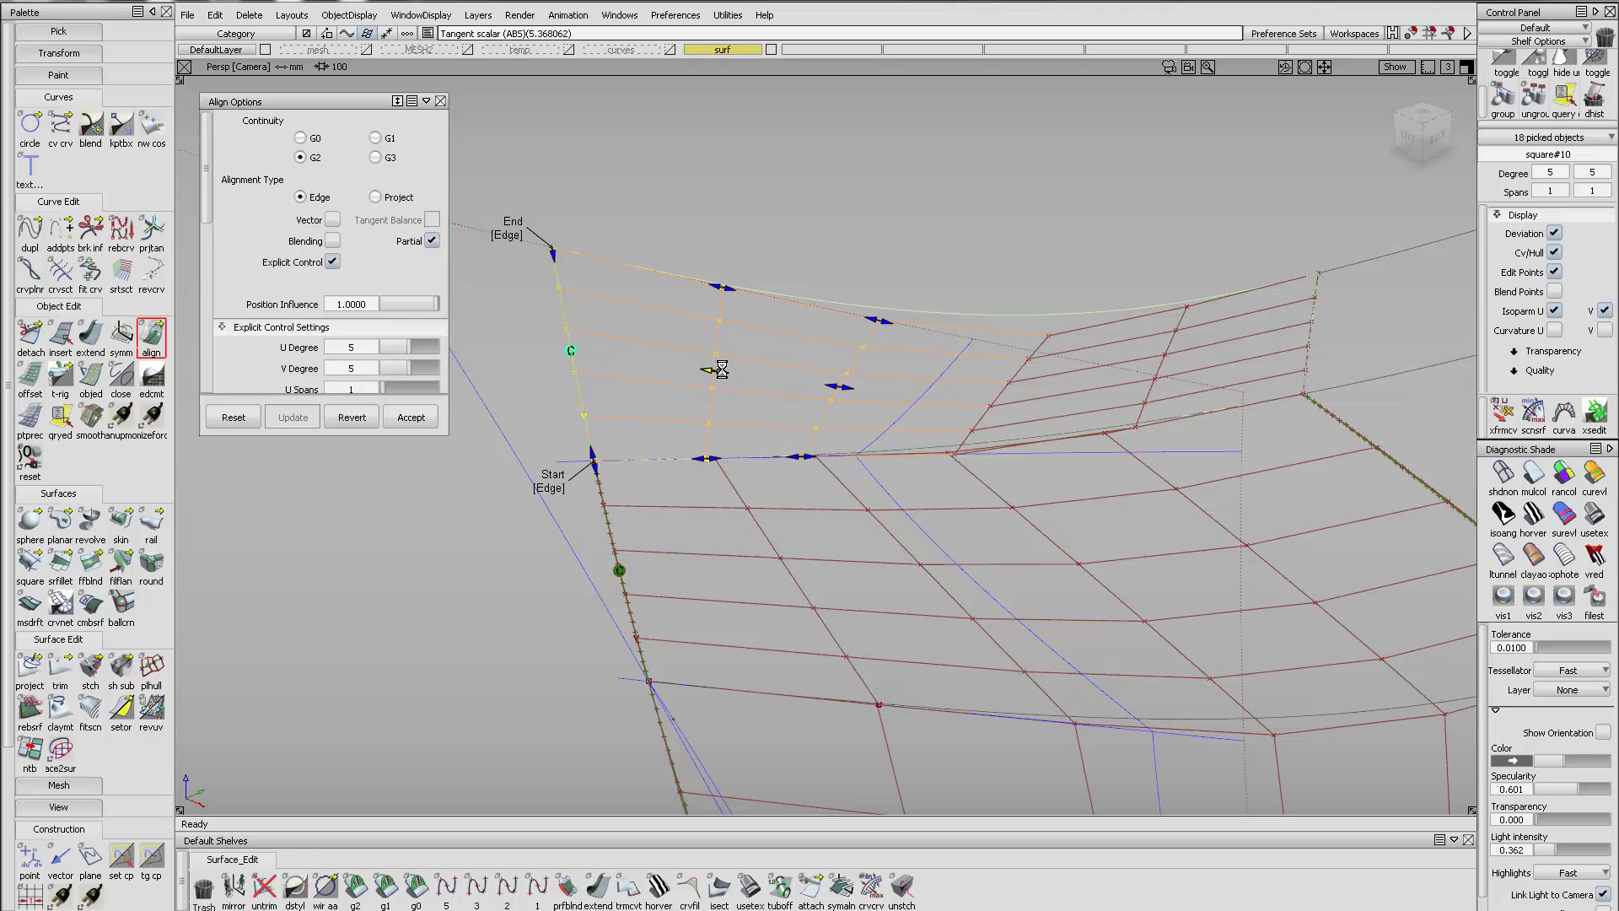
{"action": "left_click_drag", "start_coordinate": [839, 387], "coordinate": [855, 392]}
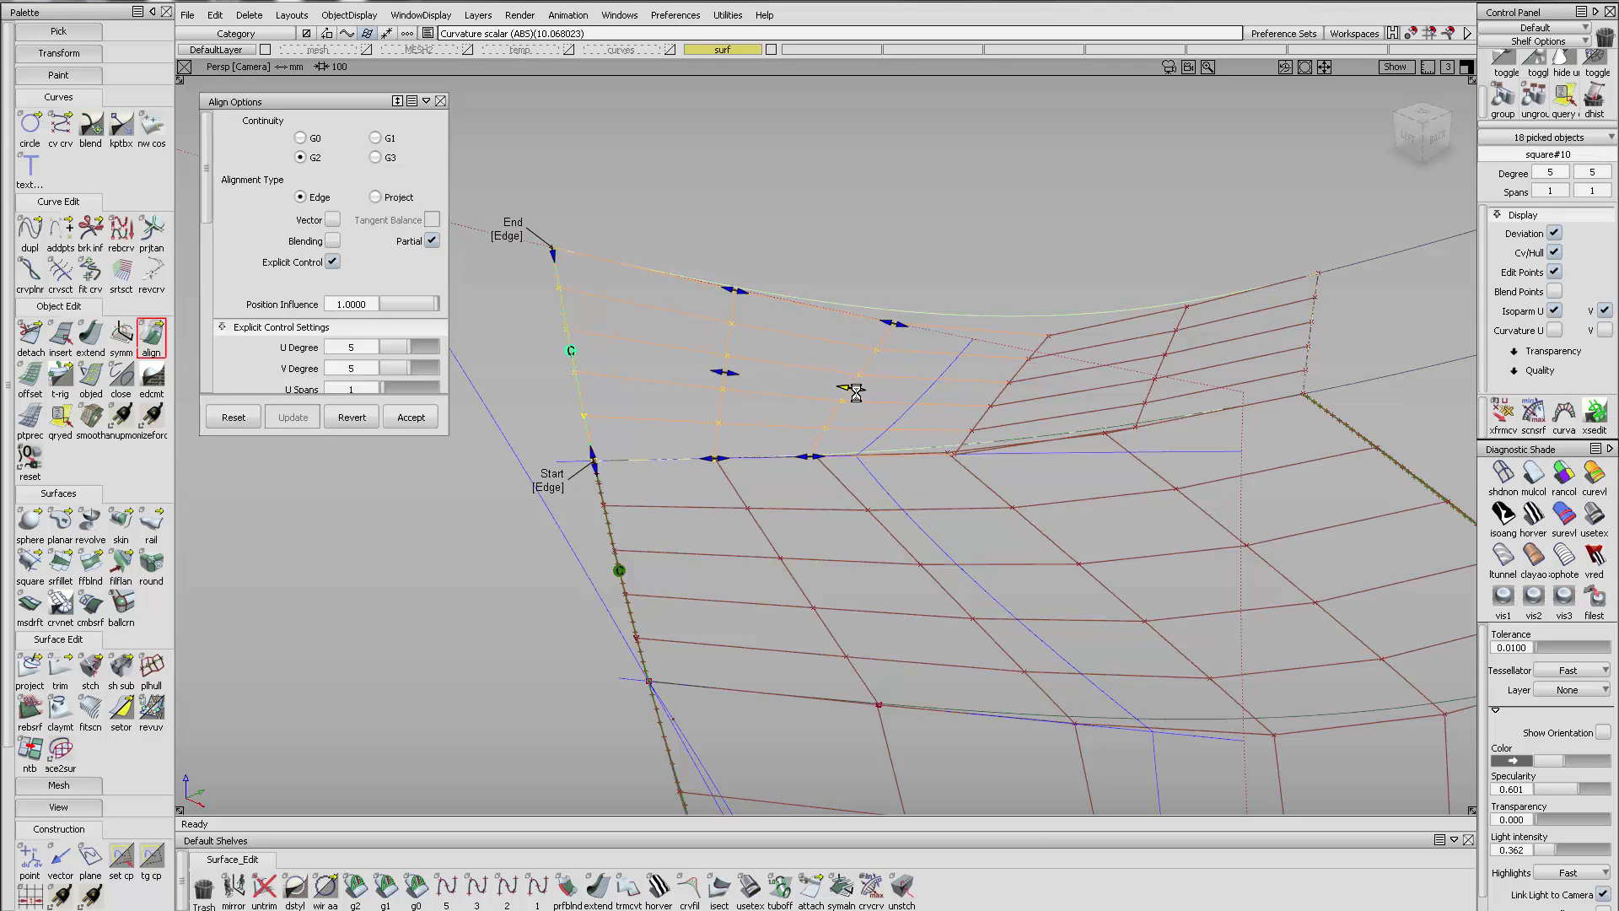
Align the upper side surface's rear edge to the bumper with G2, using edge mode at both ends and a curvature scalar about 15.0
{"action": "middle_click_drag", "start_coordinate": [1288, 358], "coordinate": [1233, 368], "text": "alt+shift"}
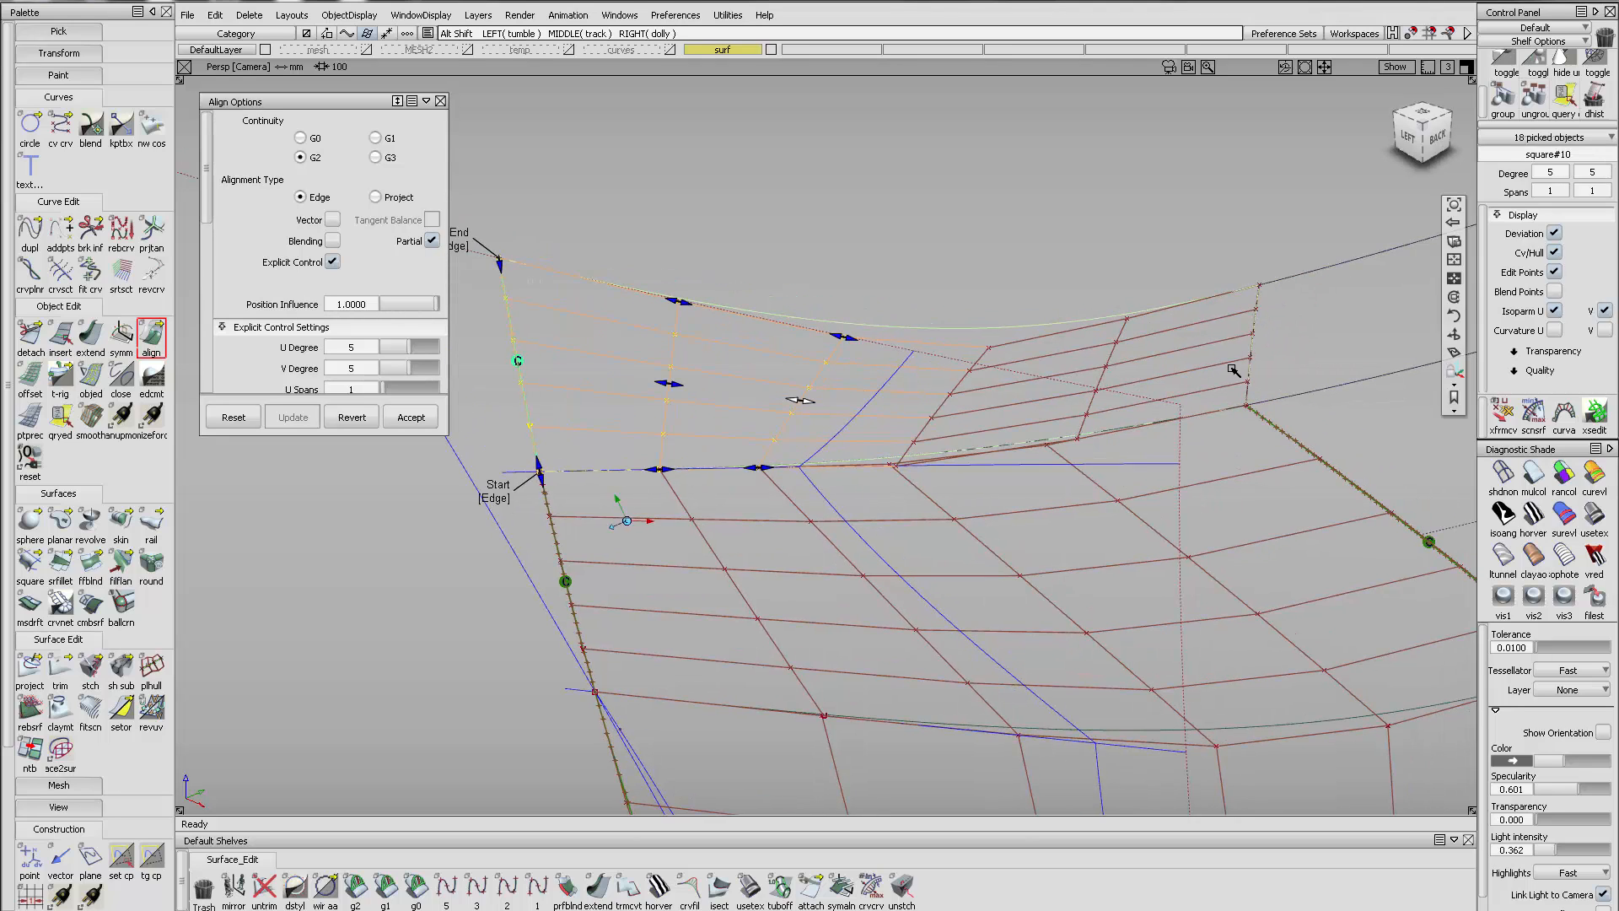
{"action": "left_click", "coordinate": [1248, 354]}
{"action": "left_click", "coordinate": [1289, 308]}
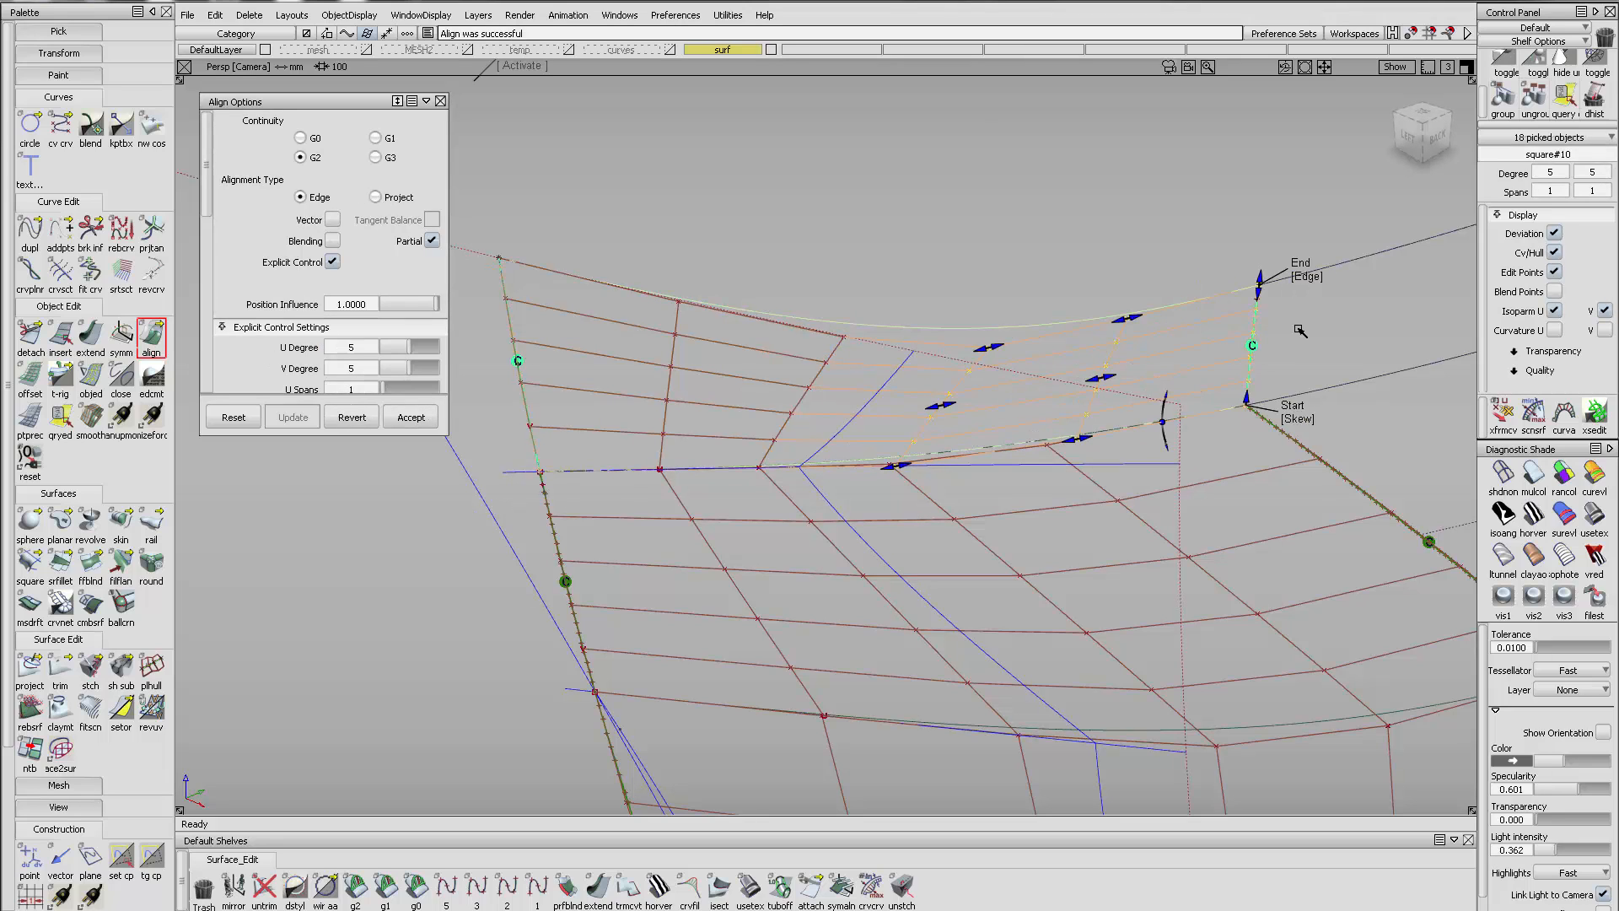
{"action": "left_click_drag", "start_coordinate": [1264, 279], "coordinate": [1308, 281]}
{"action": "left_click_drag", "start_coordinate": [1098, 380], "coordinate": [1073, 384]}
{"action": "left_click_drag", "start_coordinate": [946, 403], "coordinate": [942, 404]}
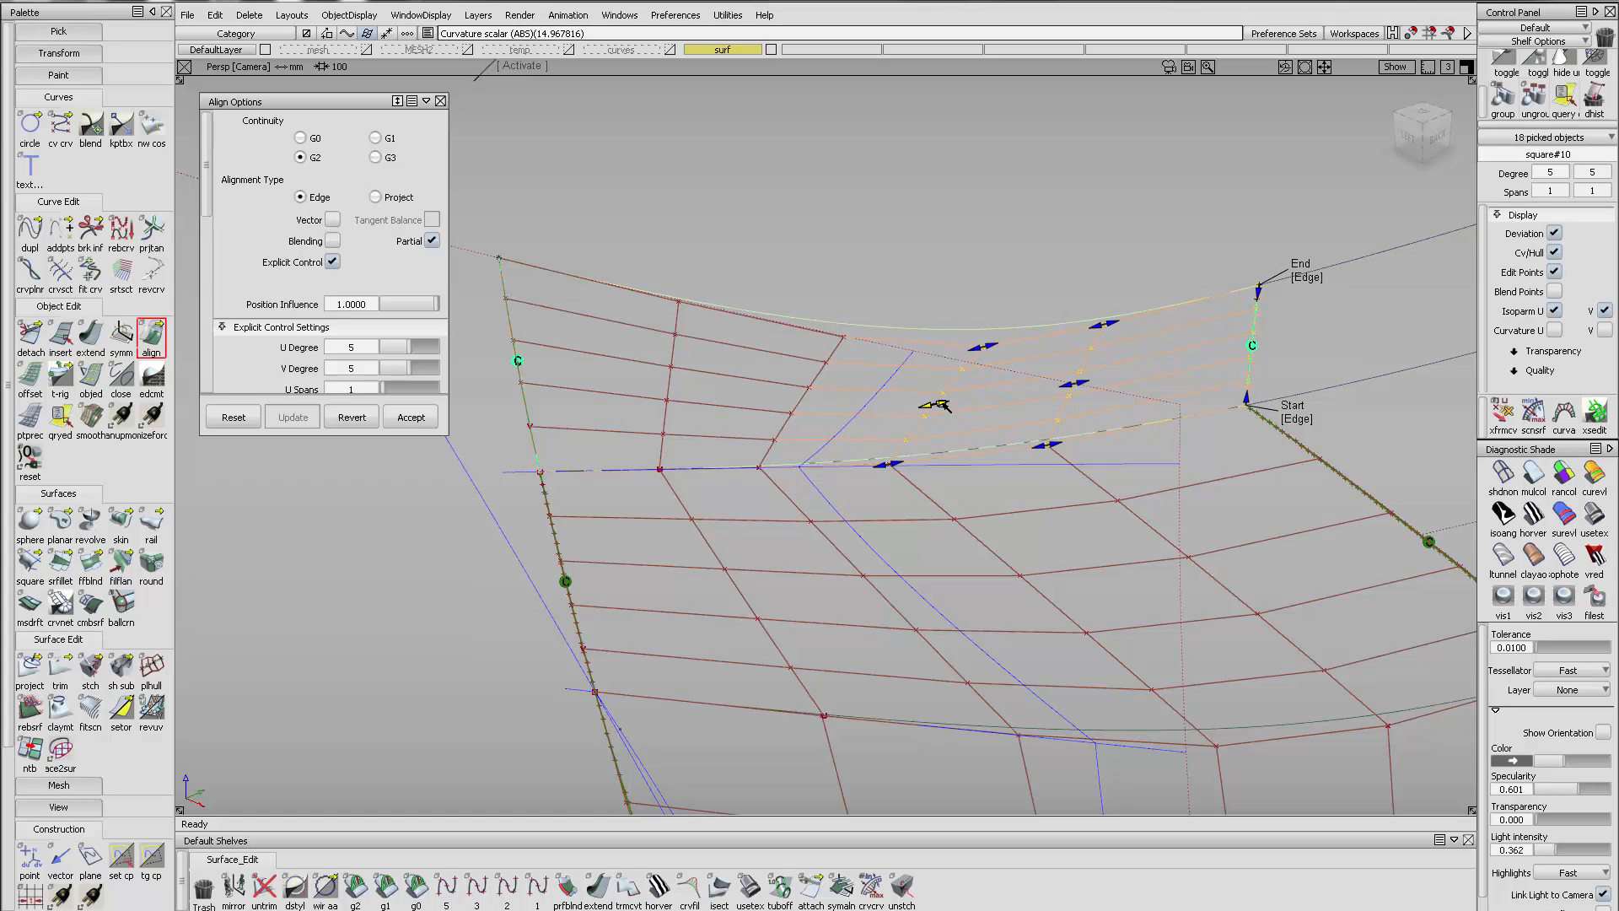
Delete the curves on surface that trim the wheel-arch surface
{"action": "right_click_drag", "start_coordinate": [1013, 399], "coordinate": [936, 438], "text": "alt+shift"}
{"action": "left_click_drag", "start_coordinate": [936, 438], "coordinate": [982, 473], "text": "alt+shift"}
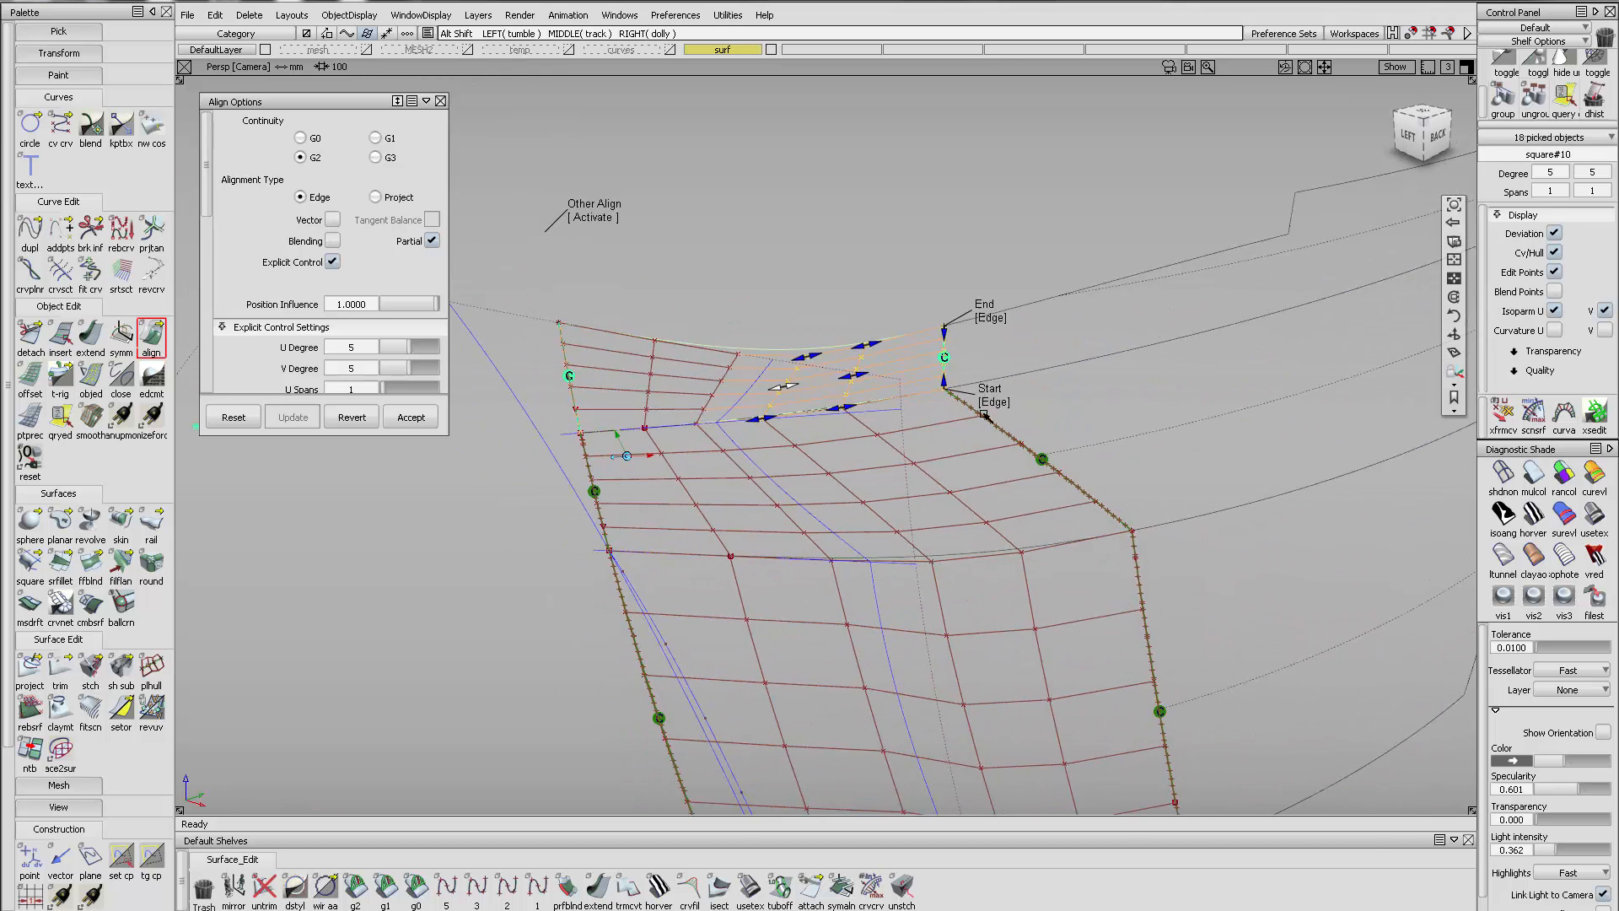
{"action": "right_click_drag", "start_coordinate": [983, 472], "coordinate": [965, 495], "text": "alt+shift"}
{"action": "left_click_drag", "start_coordinate": [905, 562], "coordinate": [874, 453], "text": "ctrl+shift"}
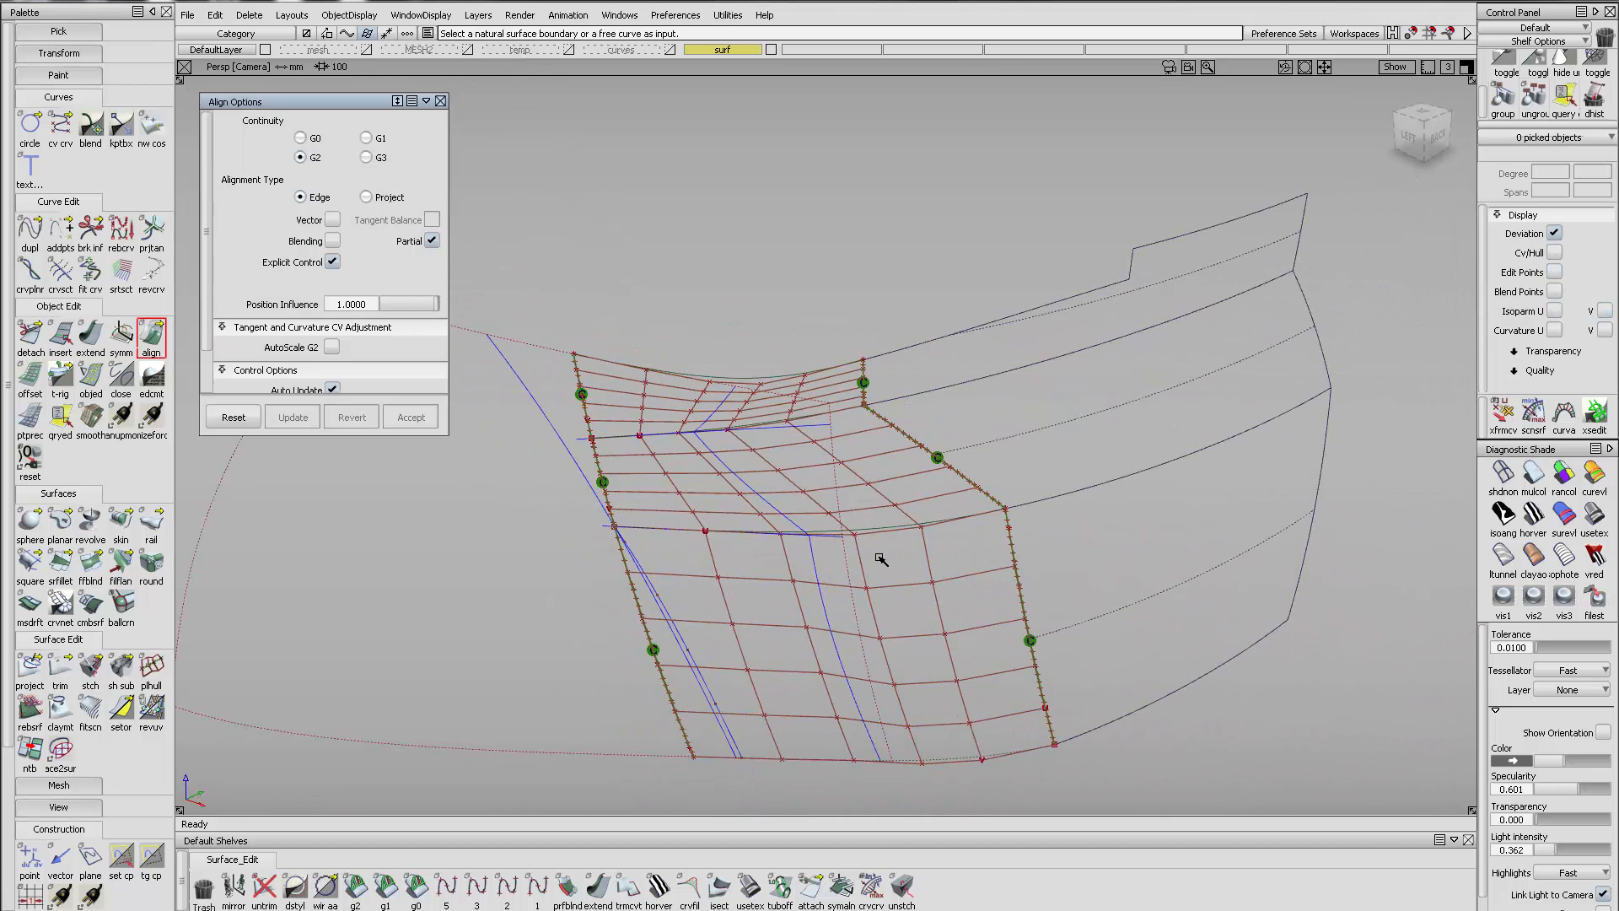
{"action": "middle_click_drag", "start_coordinate": [823, 524], "coordinate": [858, 510], "text": "alt+shift"}
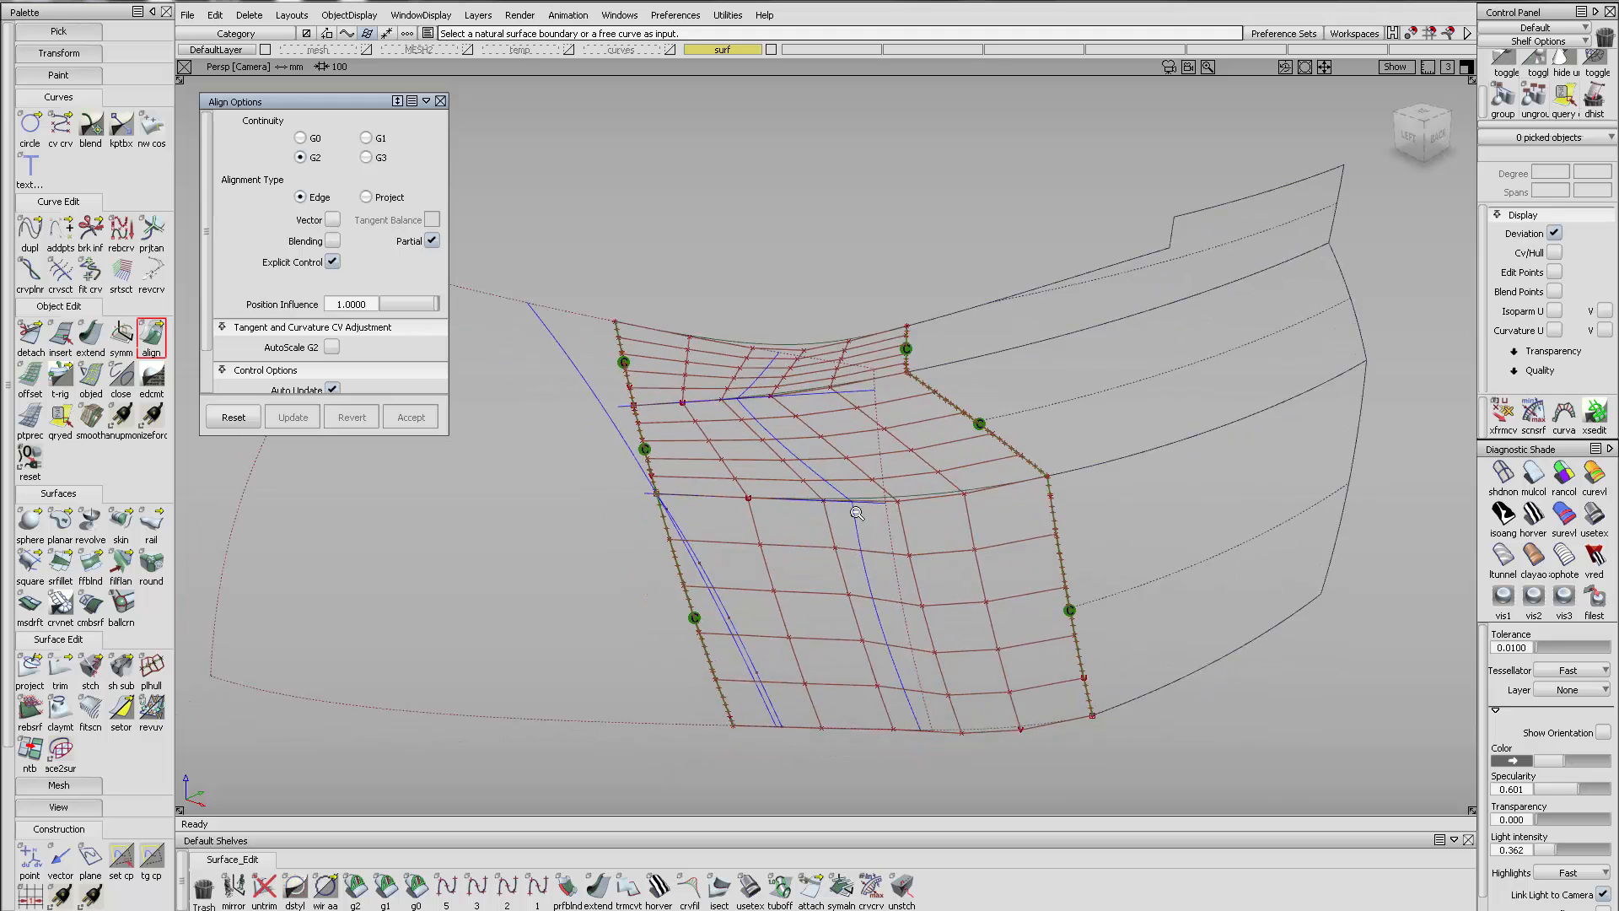
{"action": "right_click_drag", "start_coordinate": [857, 511], "coordinate": [874, 556], "text": "alt+shift"}
{"action": "left_click_drag", "start_coordinate": [874, 558], "coordinate": [894, 603], "text": "ctrl+shift"}
{"action": "left_click_drag", "start_coordinate": [934, 676], "coordinate": [451, 293]}
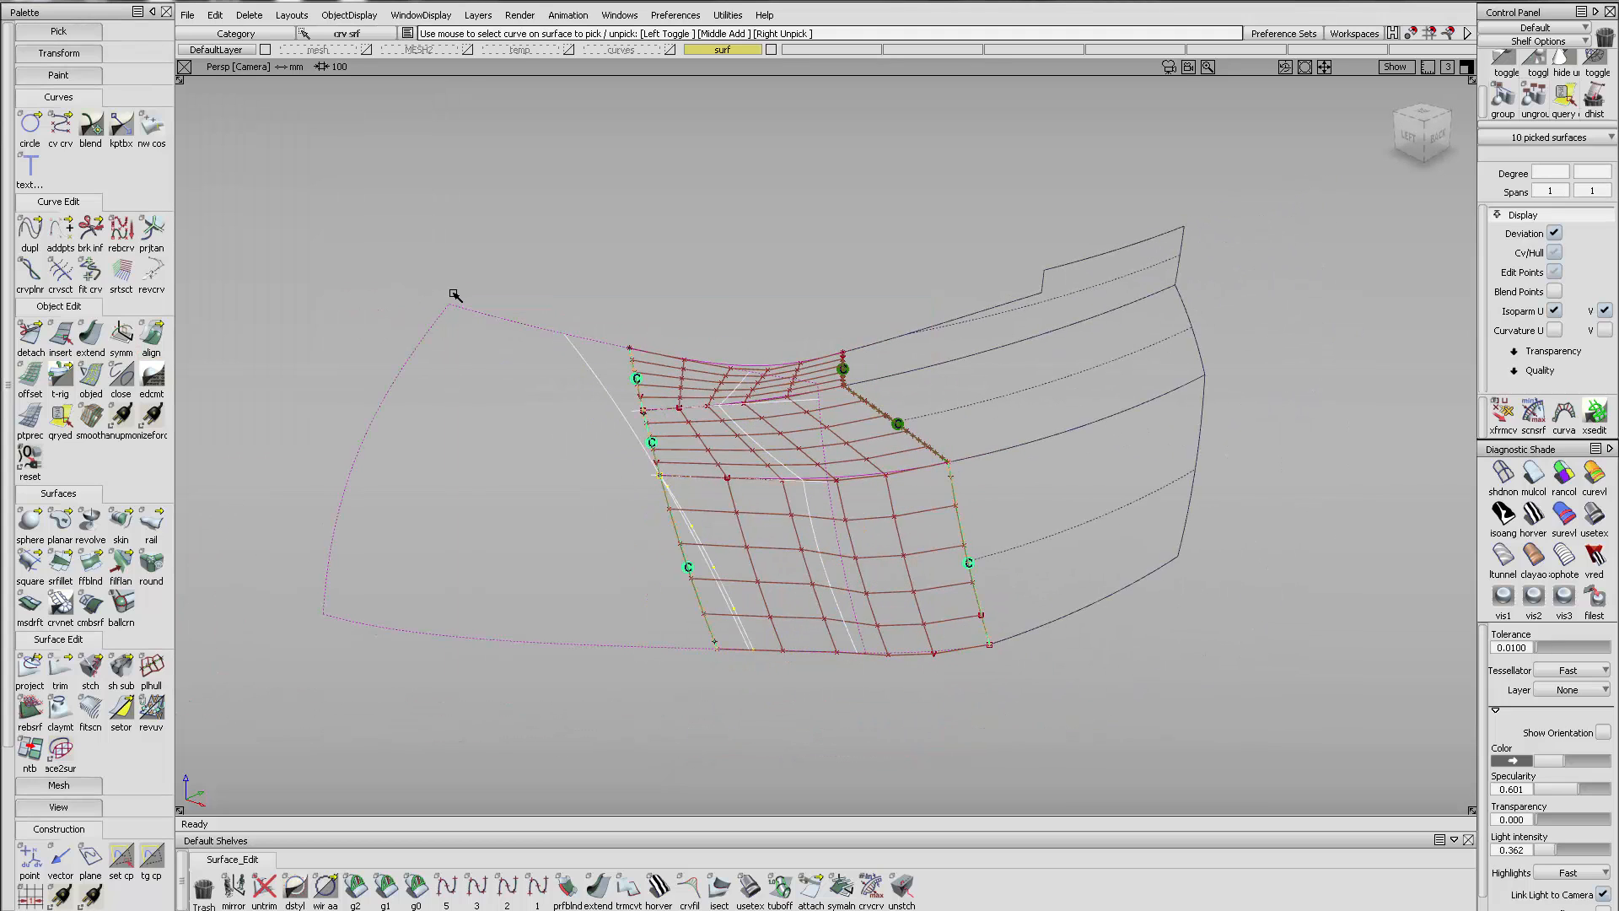
{"action": "key", "text": "Delete"}
{"action": "key", "text": "Return"}
Check G0 continuity along the upper-to-middle and middle-to-lower seams of the side surfaces
{"action": "right_click_drag", "start_coordinate": [814, 465], "coordinate": [878, 447], "text": "alt+shift"}
{"action": "left_click_drag", "start_coordinate": [877, 447], "coordinate": [870, 432], "text": "alt+shift"}
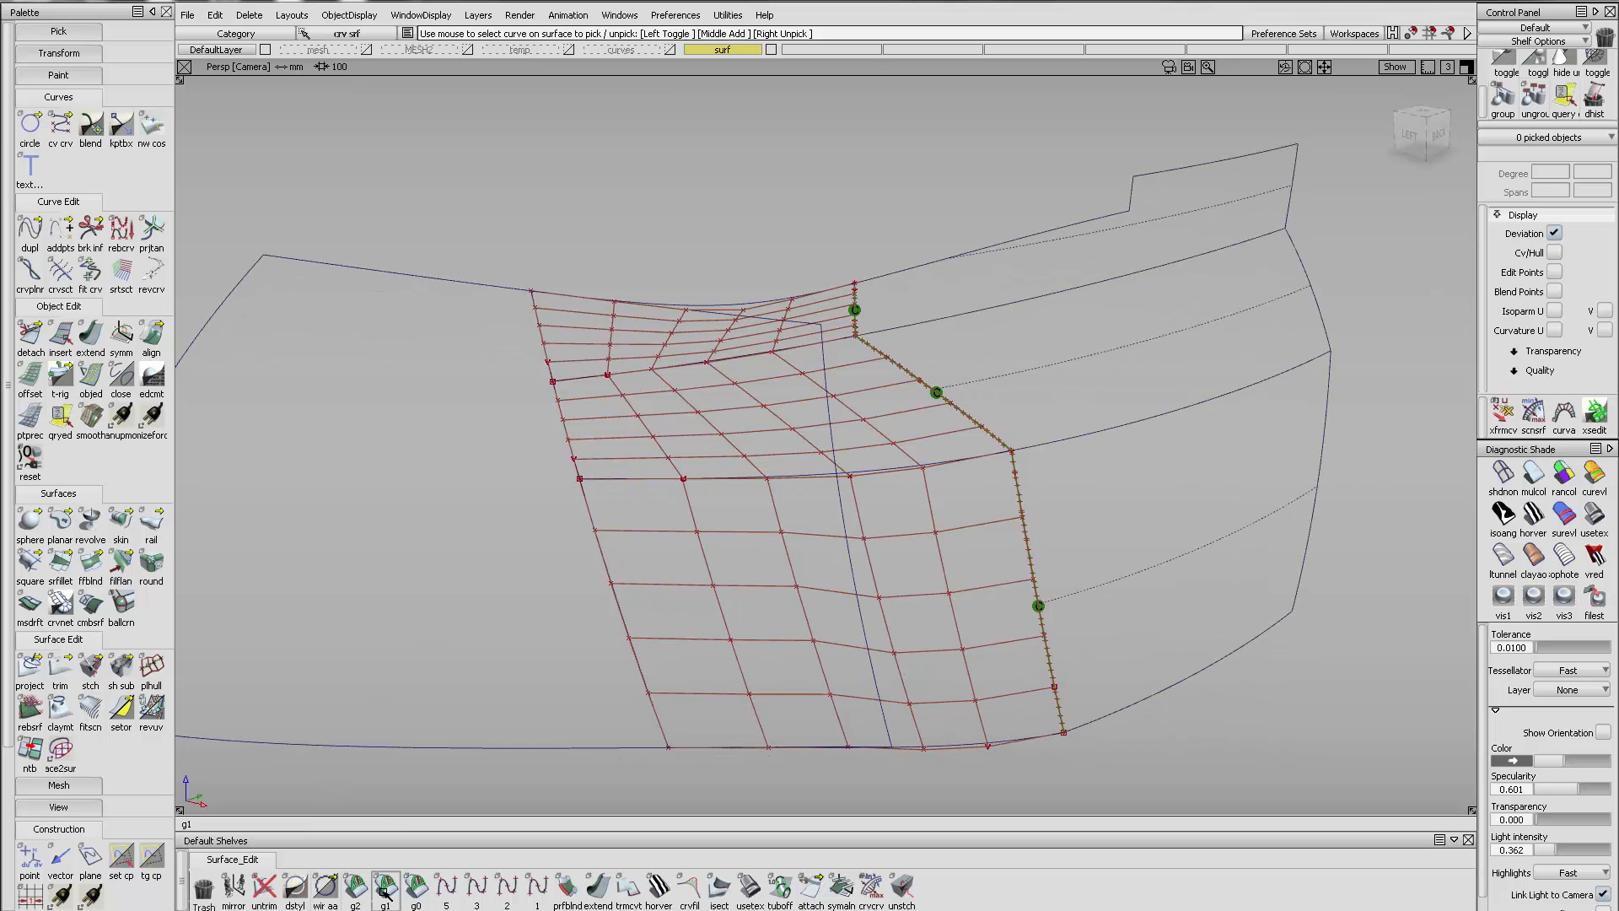
{"action": "left_click", "coordinate": [415, 886]}
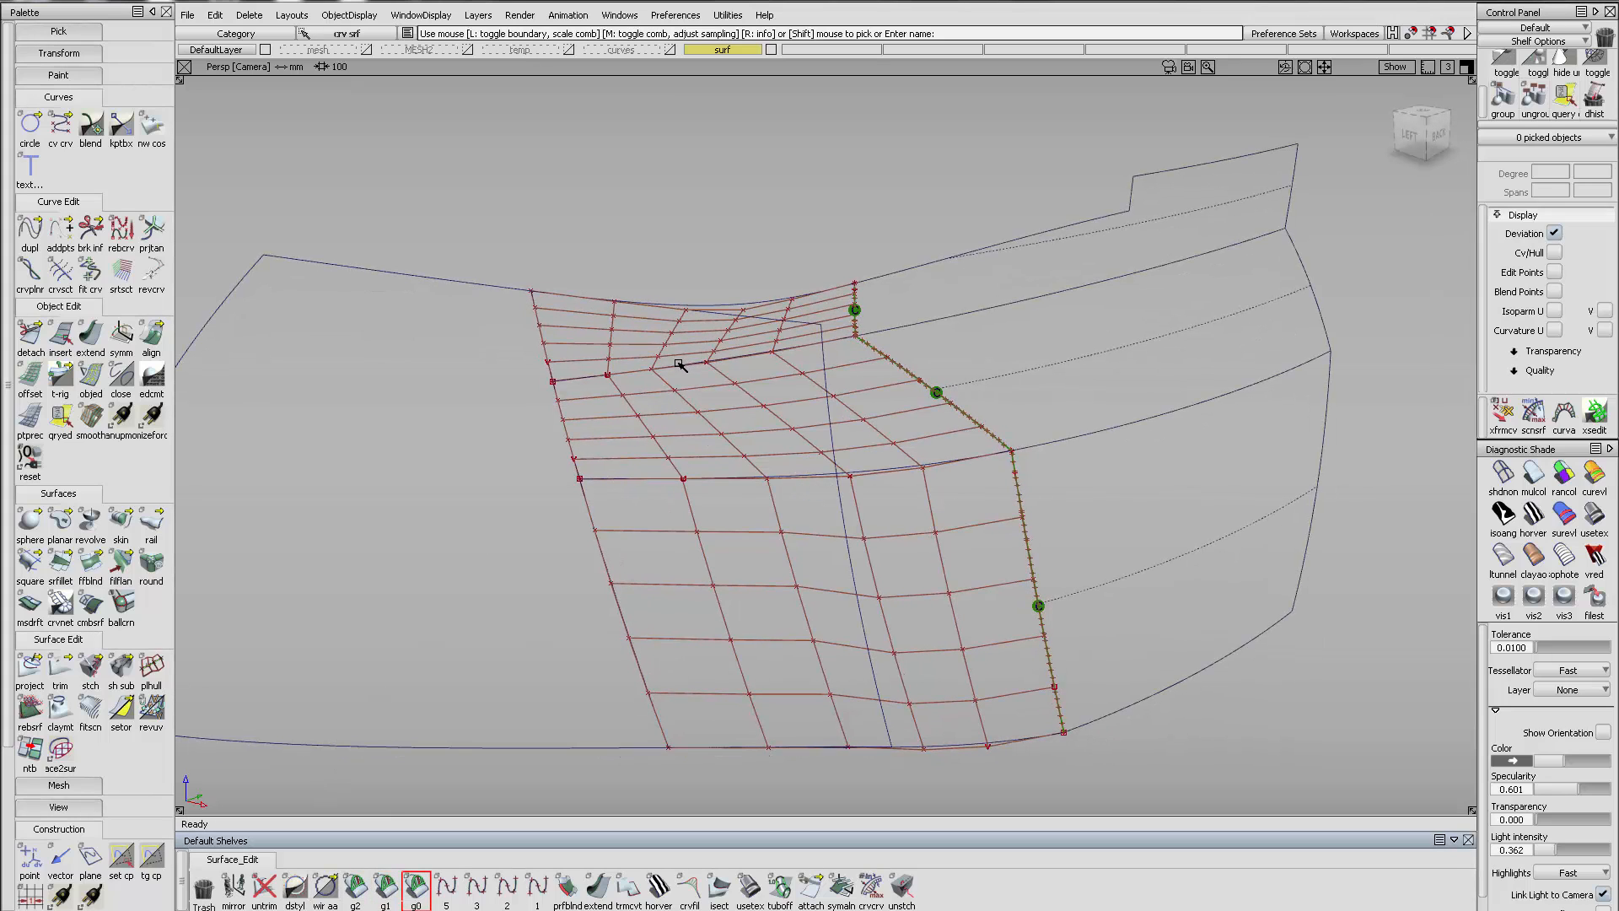
{"action": "left_click", "coordinate": [708, 513]}
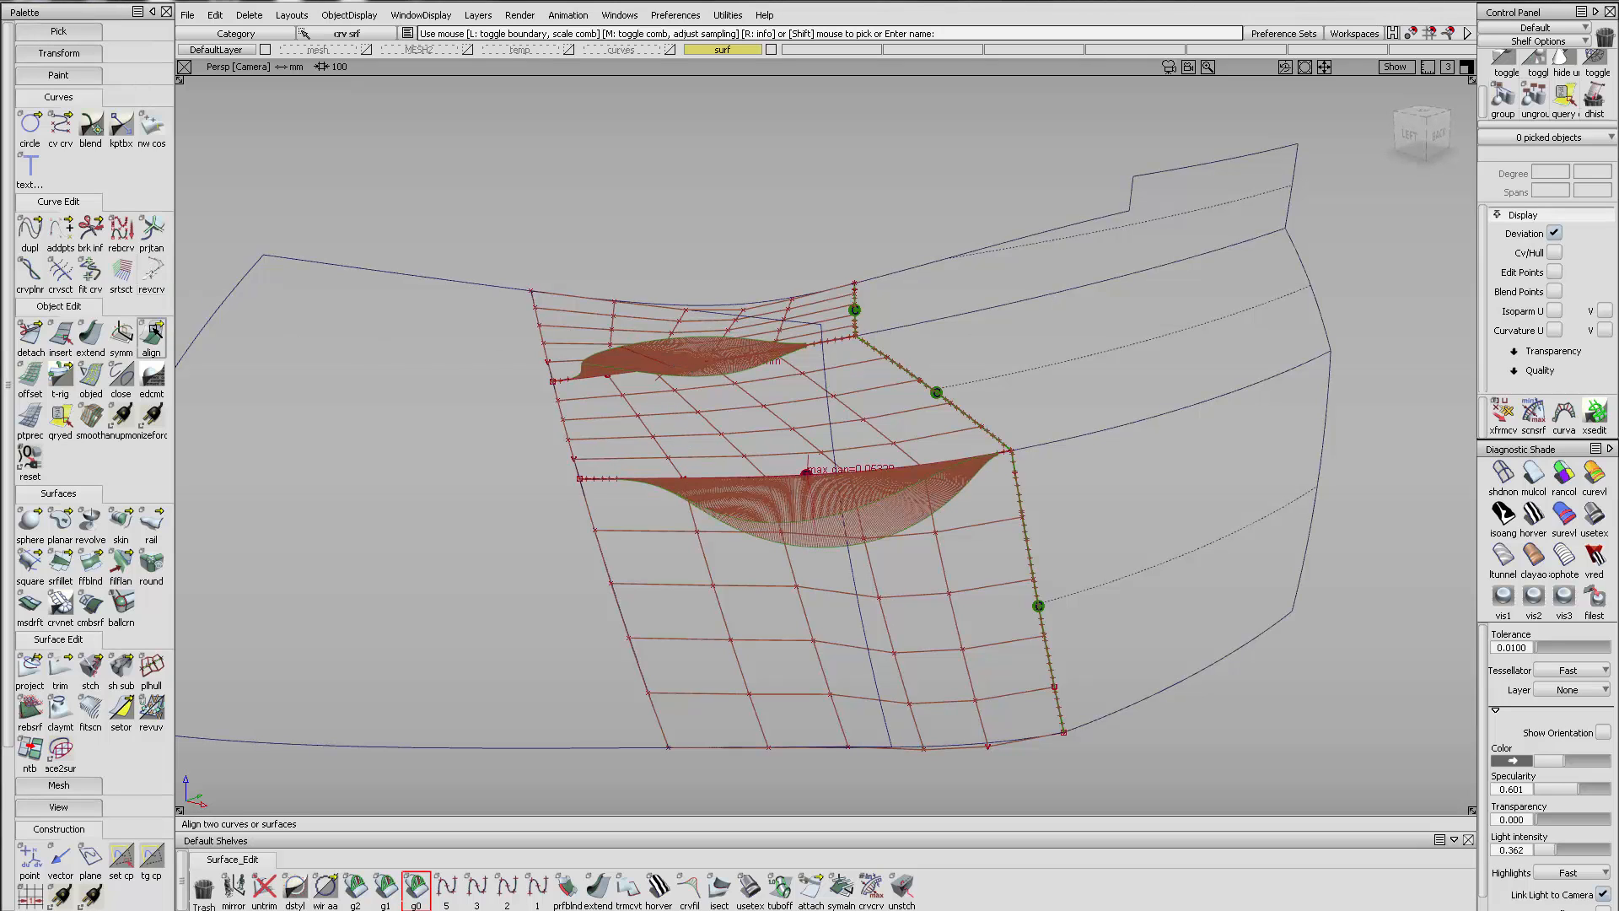
Align the middle side surface's upper and lower edges to the neighbouring side surfaces with G0 continuity and Partial enabled
{"action": "double_click", "coordinate": [153, 328]}
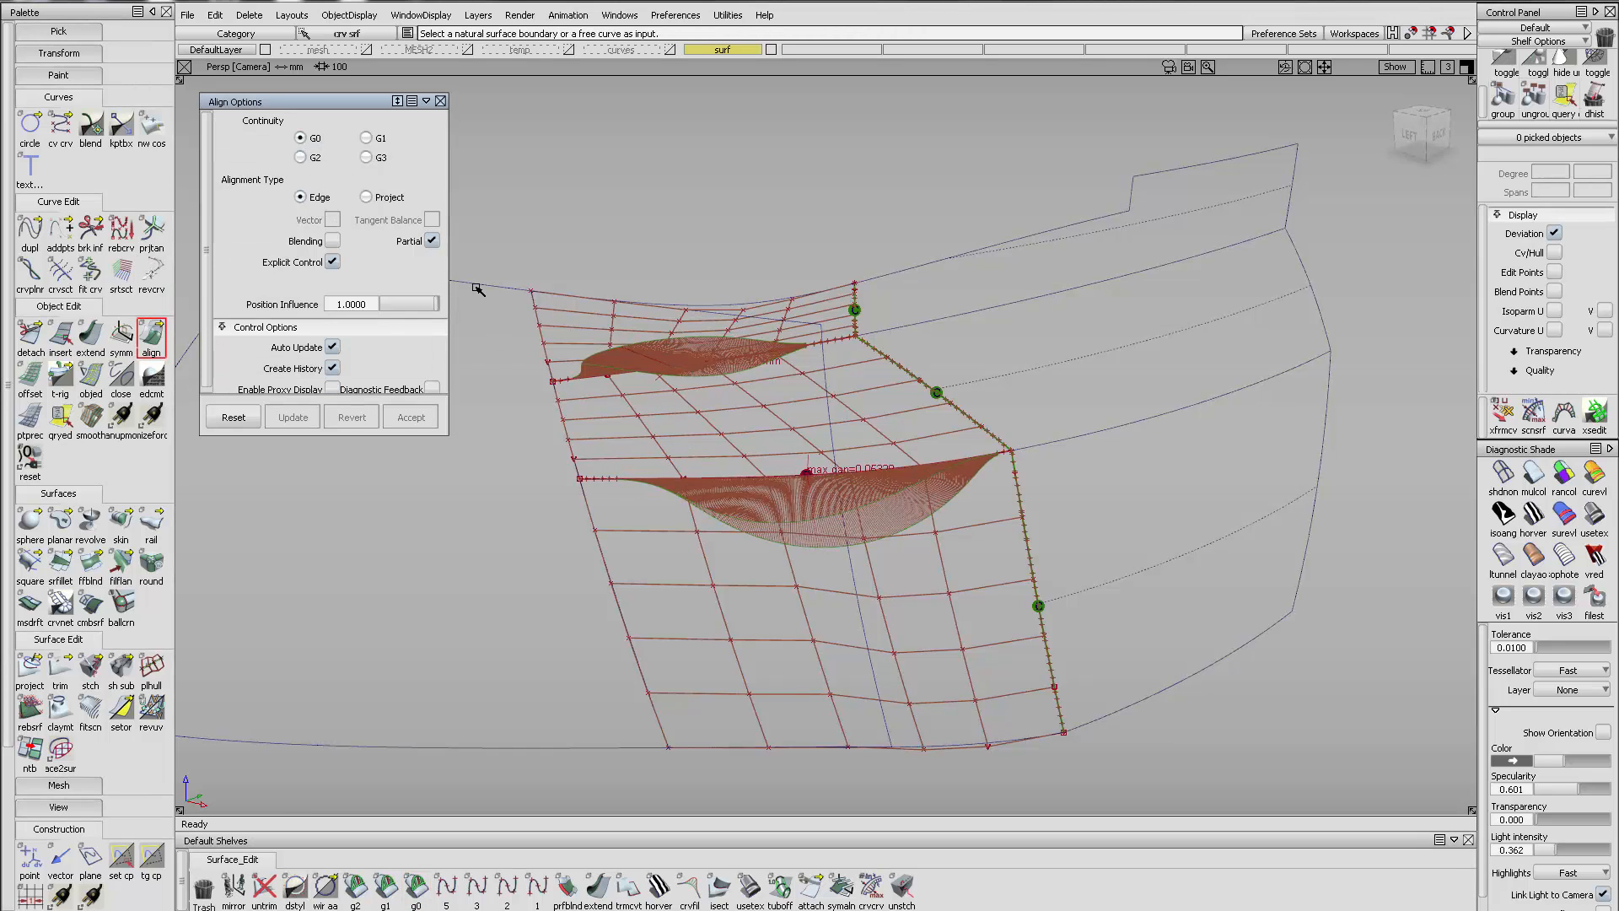
{"action": "left_click", "coordinate": [621, 379]}
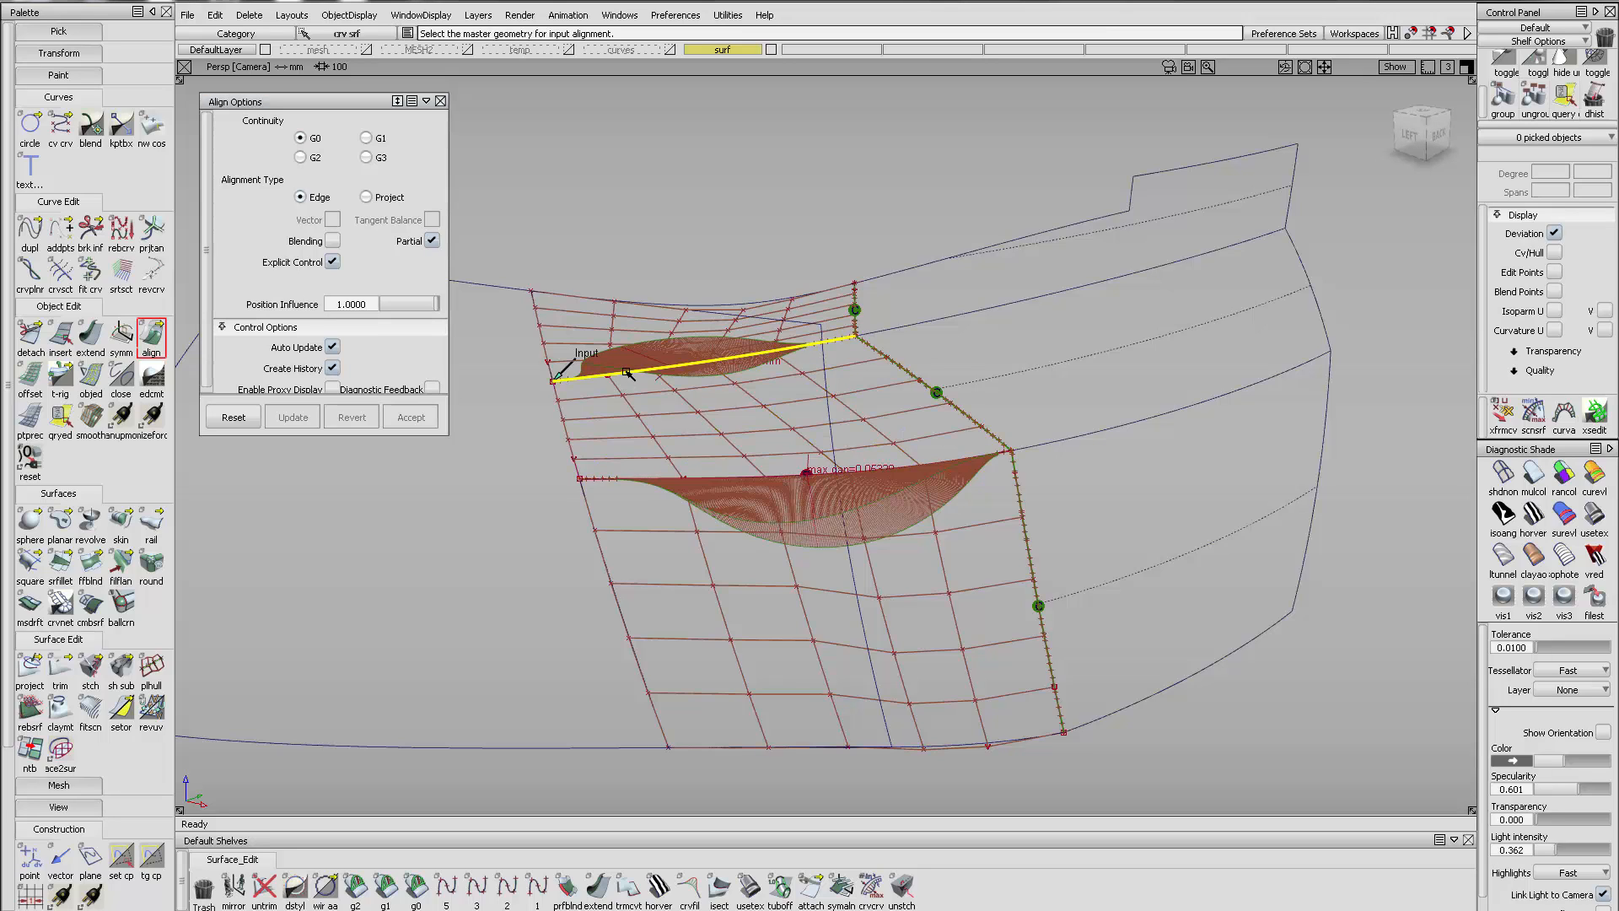
{"action": "left_click", "coordinate": [621, 378]}
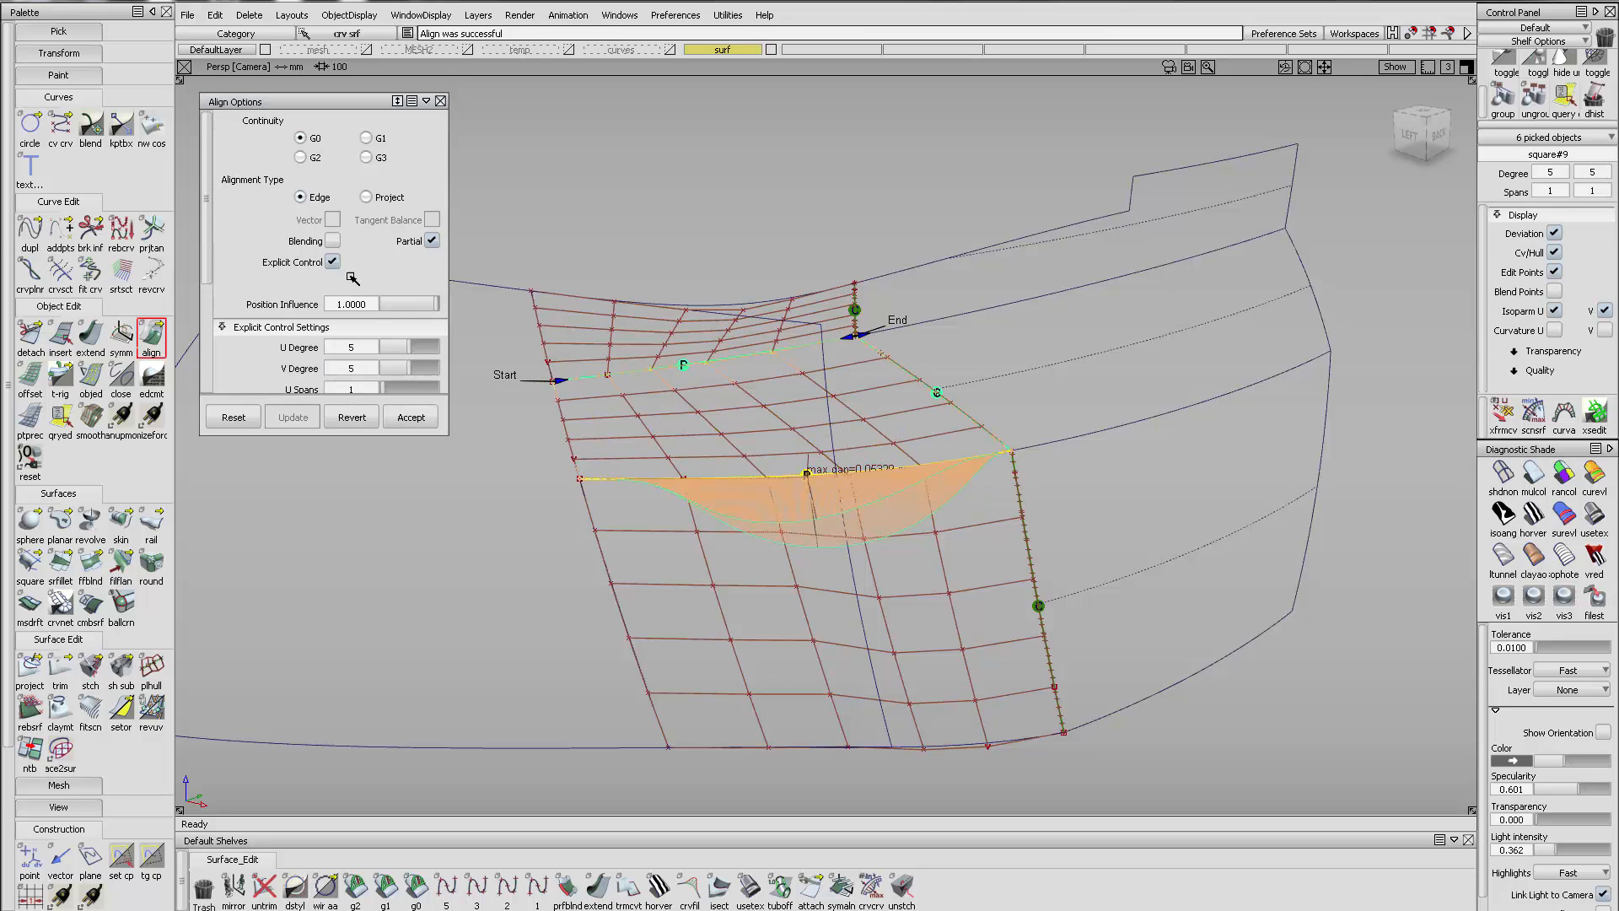
{"action": "left_click", "coordinate": [704, 479]}
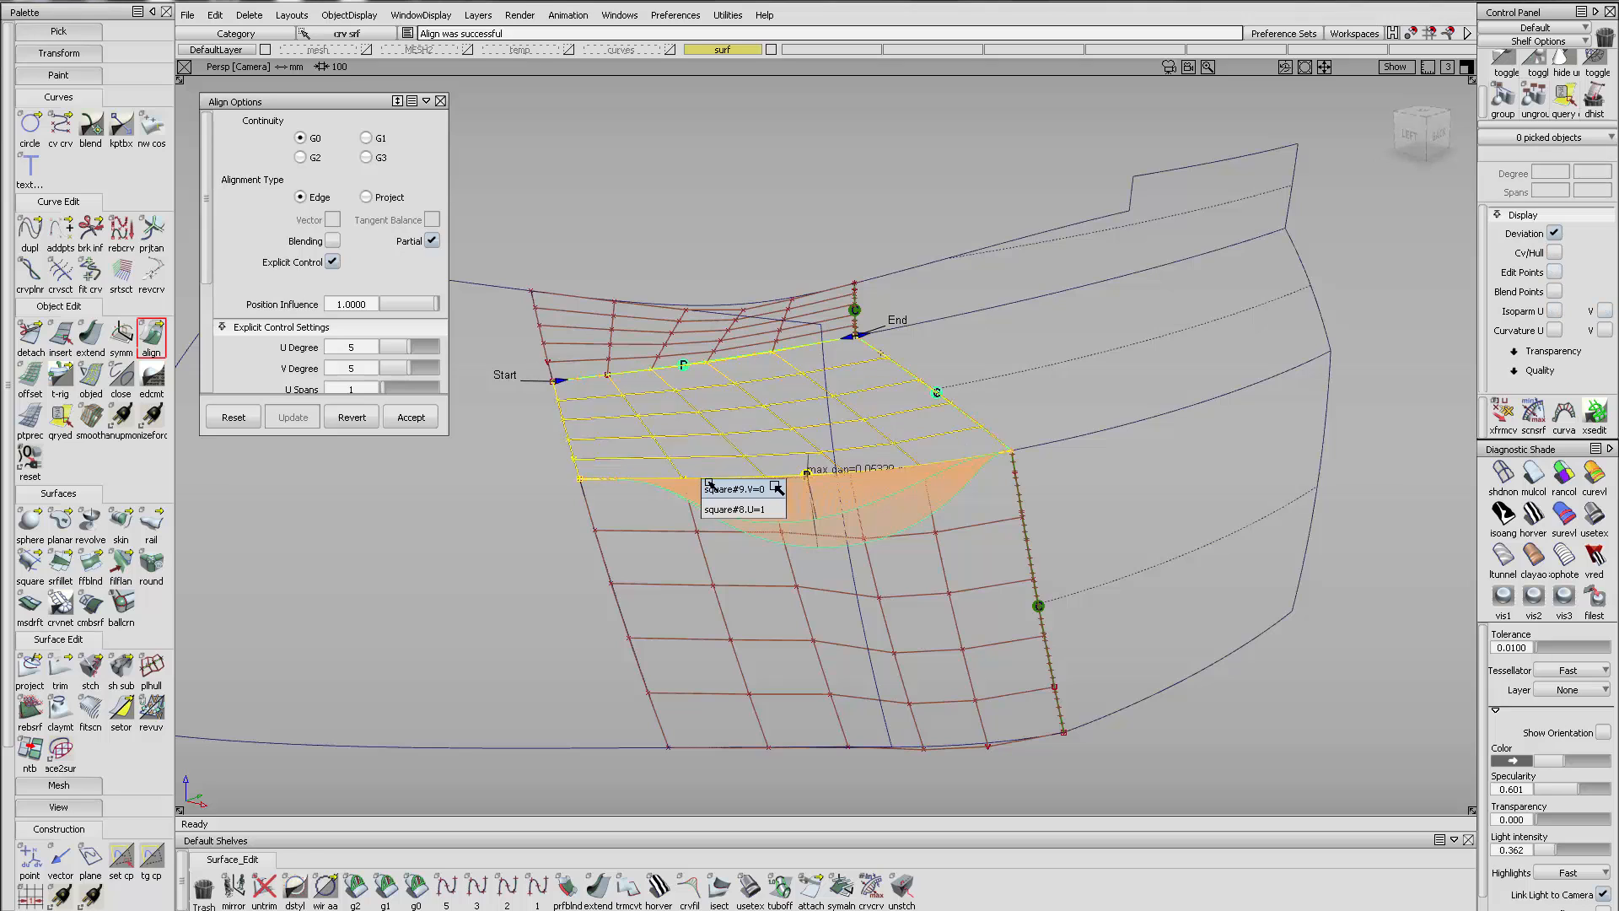
{"action": "left_click_drag", "start_coordinate": [762, 487], "coordinate": [756, 392], "text": "ctrl+shift"}
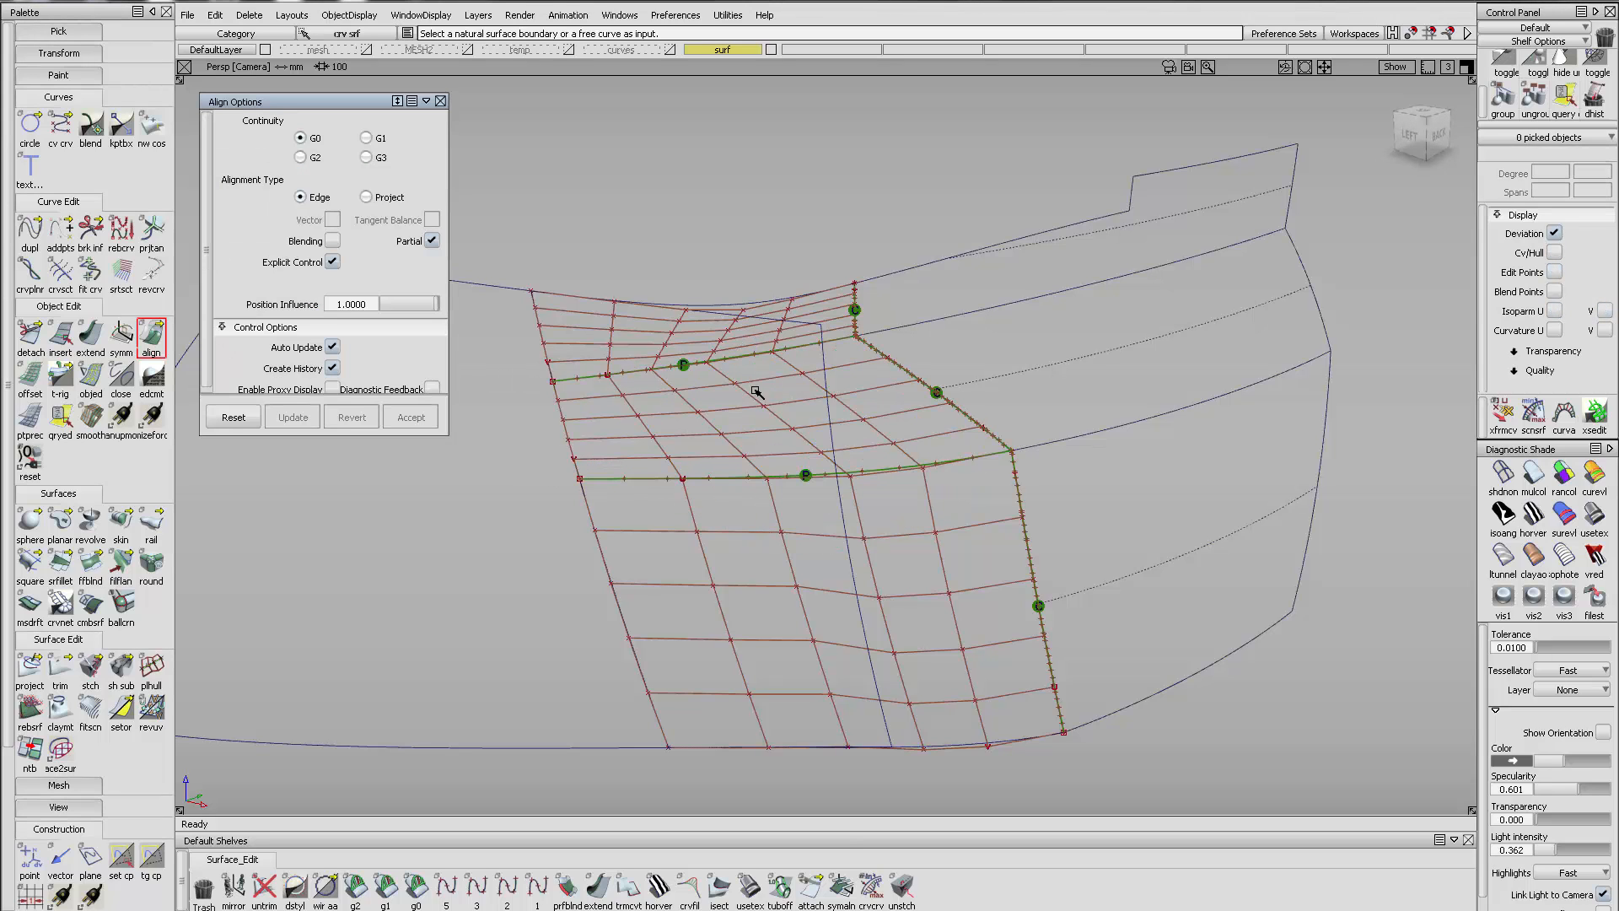
Delete the construction history of the side, wheel-arch and bumper surfaces, and clear the selection
{"action": "left_click_drag", "start_coordinate": [936, 352], "coordinate": [788, 506], "text": "ctrl+shift"}
{"action": "left_click", "coordinate": [1594, 97]}
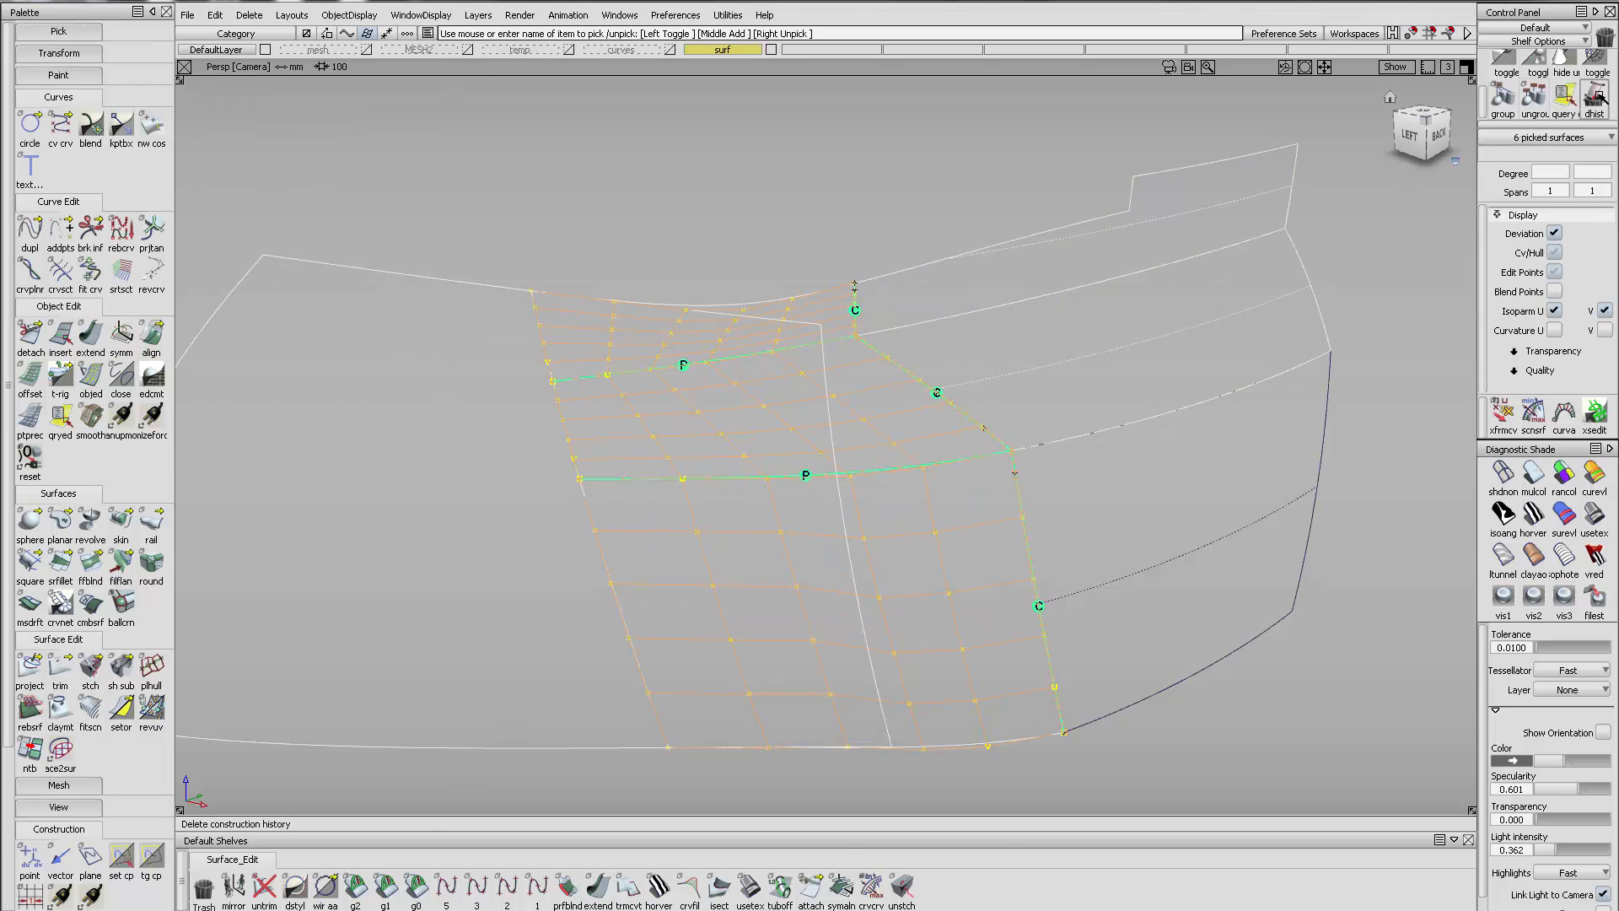
{"action": "key", "text": "Return"}
{"action": "left_click_drag", "start_coordinate": [990, 539], "coordinate": [846, 449], "text": "ctrl+shift"}
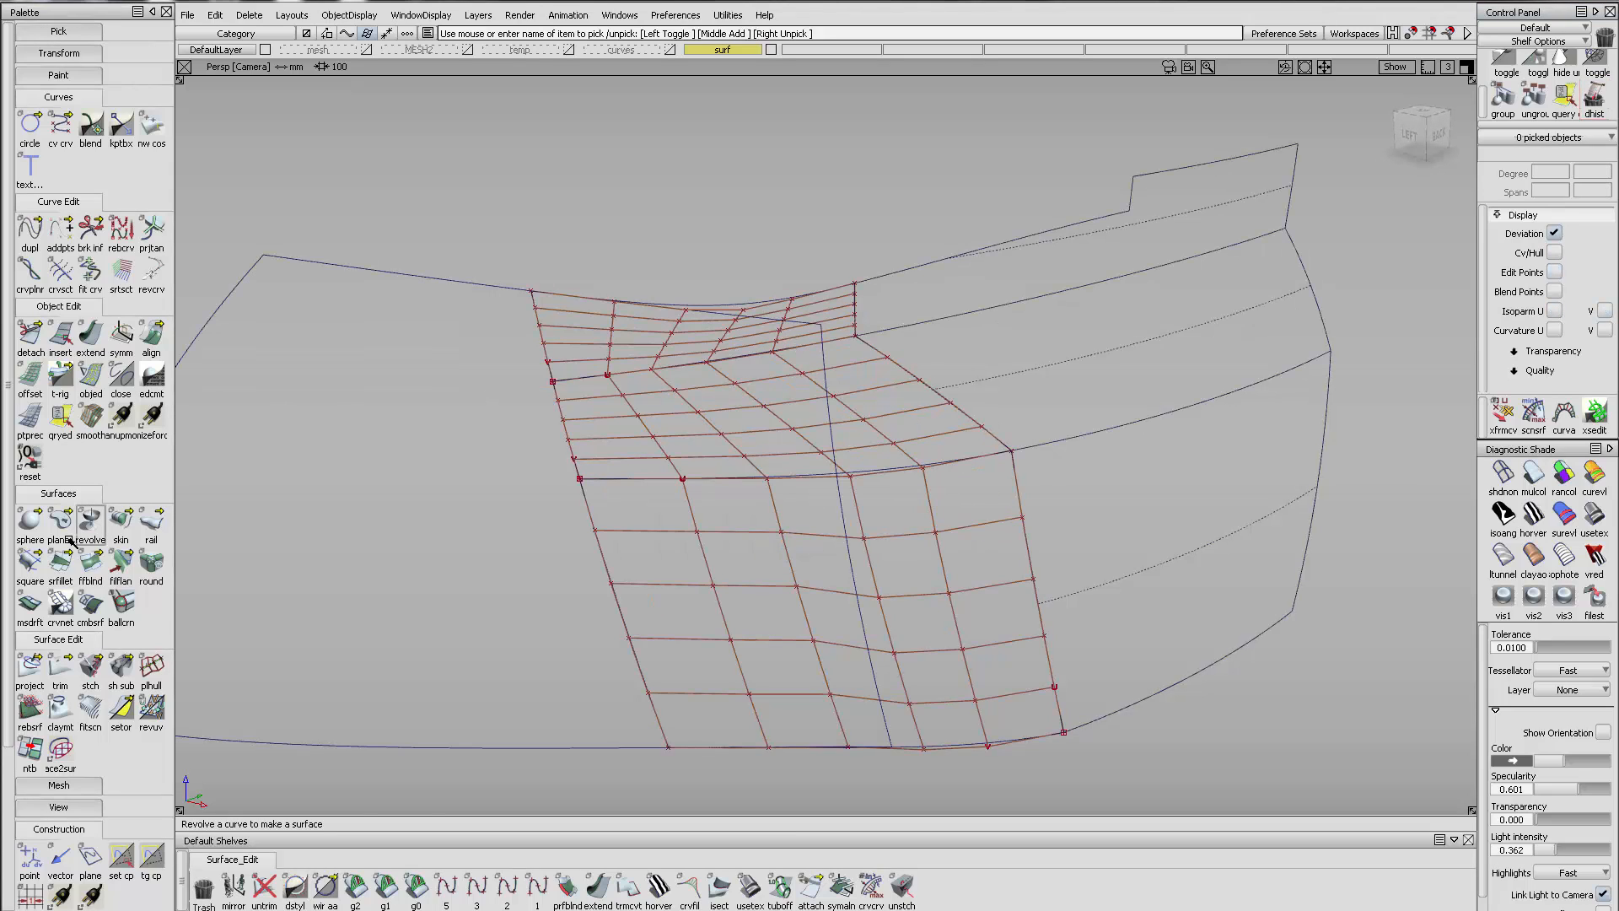
Trim the wheel-arch surface along the side surfaces' front edges using normal projection, keeping the region in front of them
{"action": "left_click", "coordinate": [62, 669]}
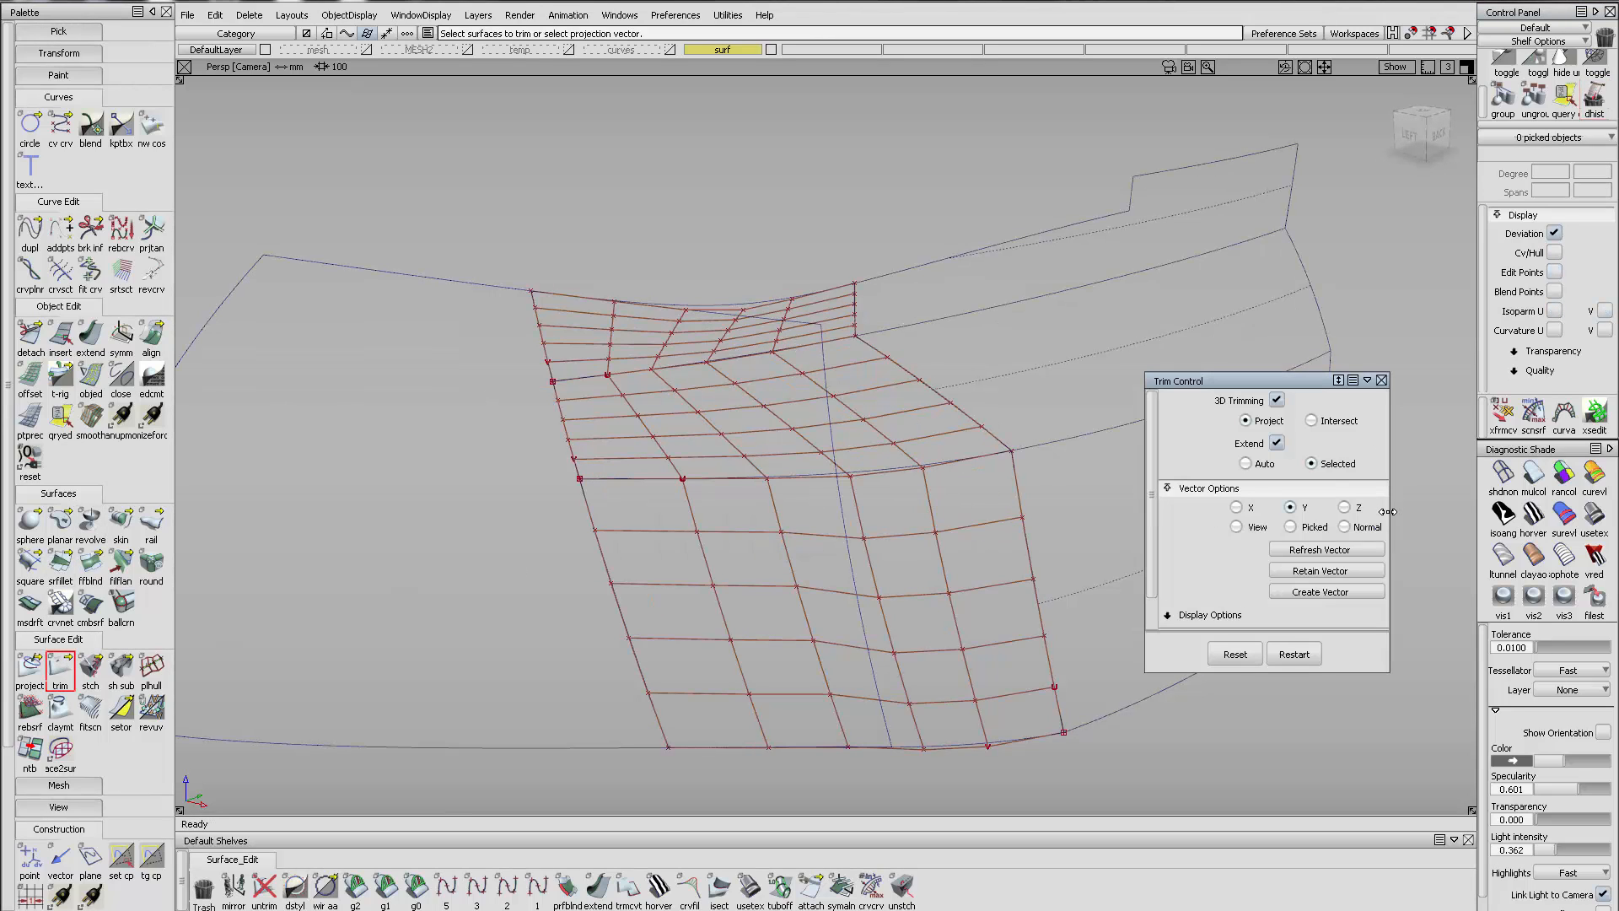
{"action": "left_click", "coordinate": [538, 339]}
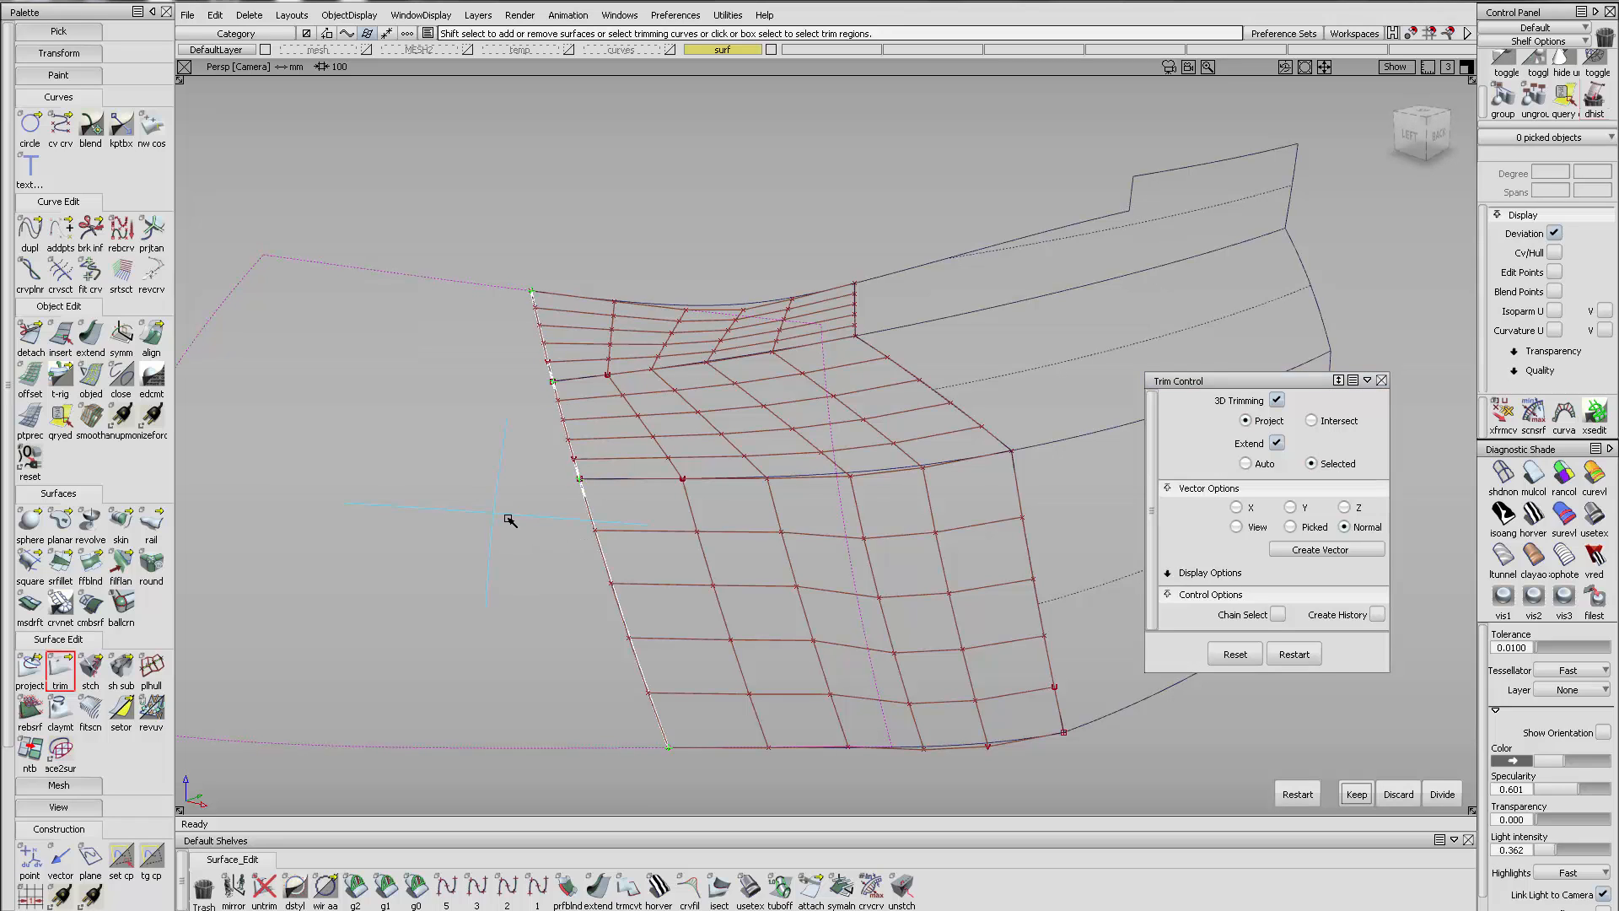
{"action": "key", "text": "space"}
Check G2 continuity along the side surfaces' front edges and turn off the CV and hull display
{"action": "left_click", "coordinate": [355, 885]}
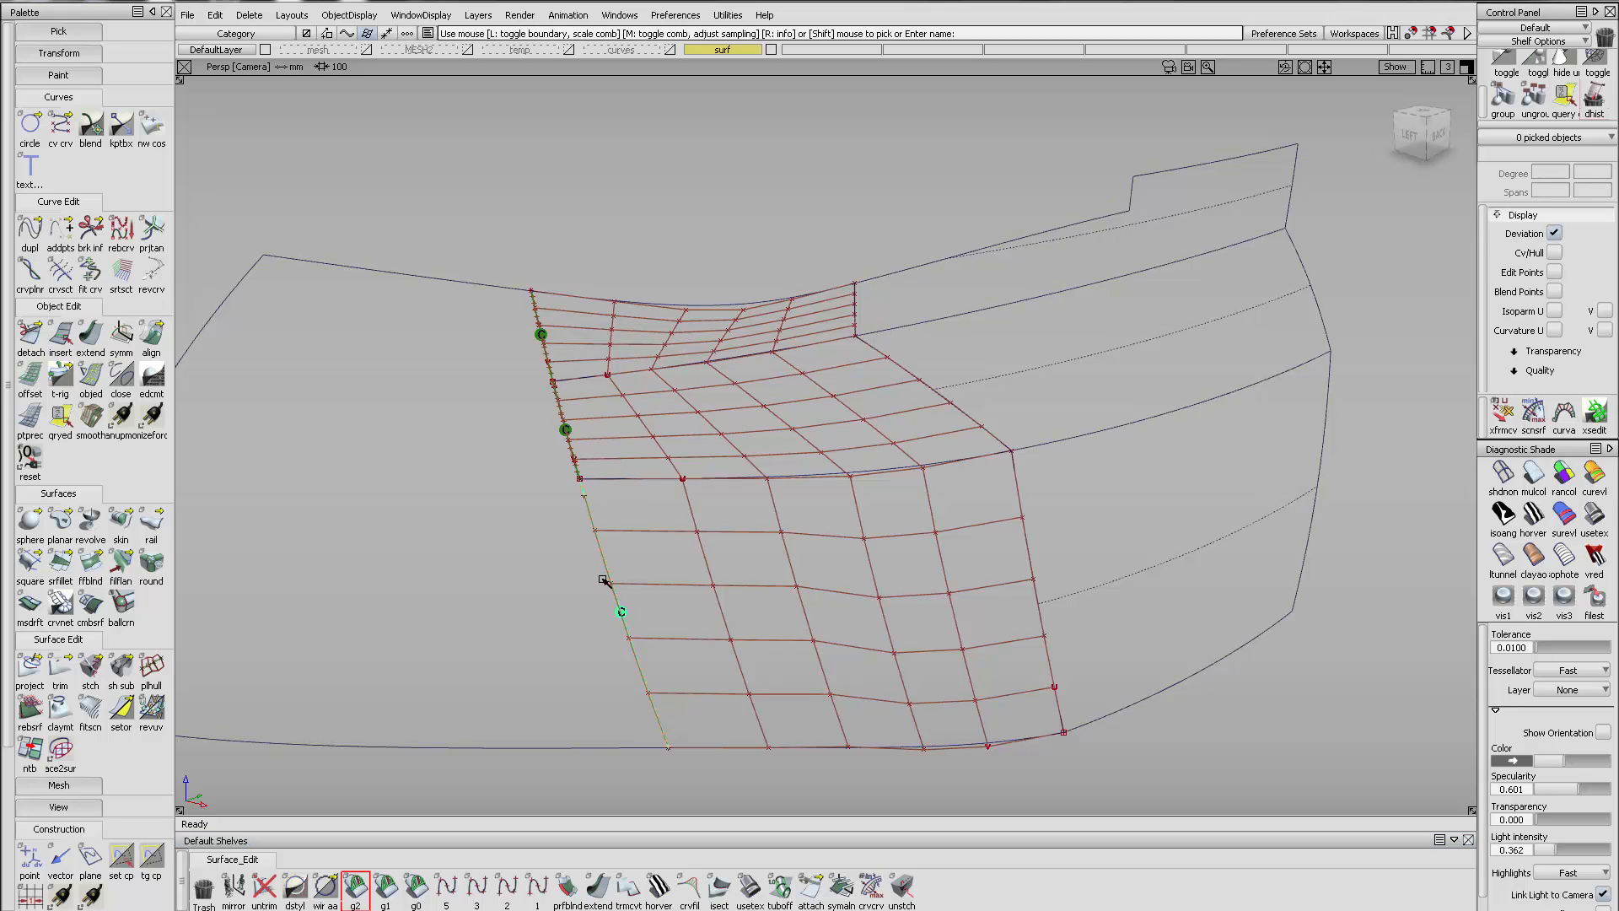
{"action": "left_click_drag", "start_coordinate": [715, 443], "coordinate": [717, 316], "text": "ctrl+shift"}
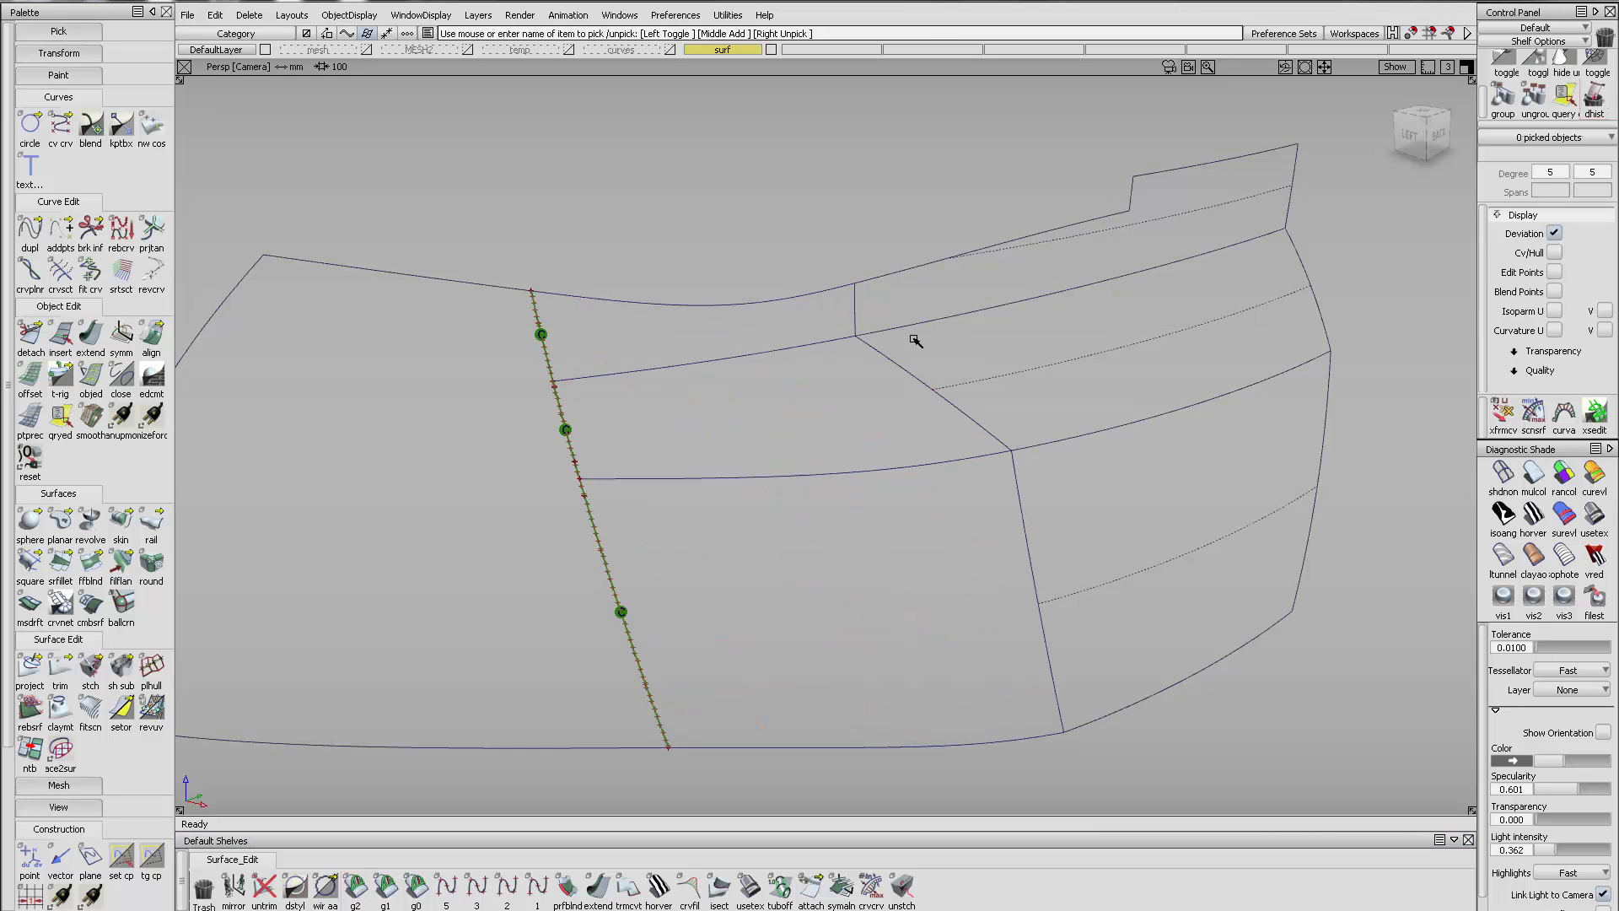
Clear the continuity locators and draw a degree-2 edit-point curve along the wheel-arch blends' outer edge, through the seam's end, to the lower corner
{"action": "right_click_drag", "start_coordinate": [914, 341], "coordinate": [985, 364], "text": "alt+shift"}
{"action": "left_click_drag", "start_coordinate": [985, 363], "coordinate": [991, 317], "text": "alt+shift"}
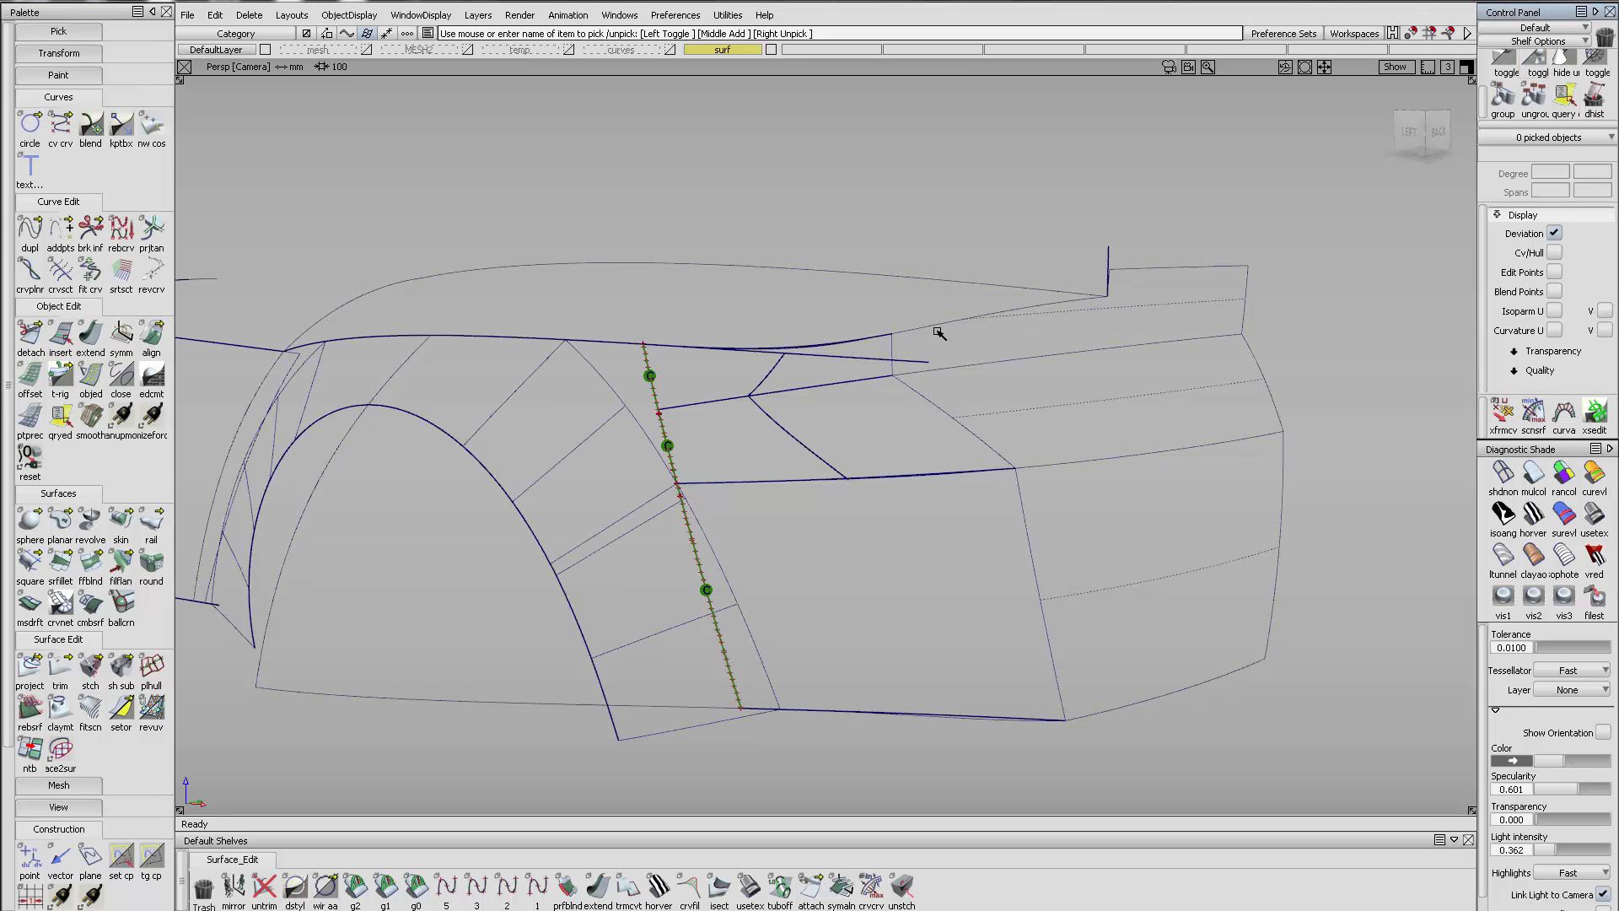
{"action": "left_click_drag", "start_coordinate": [933, 332], "coordinate": [960, 582], "text": "alt+shift"}
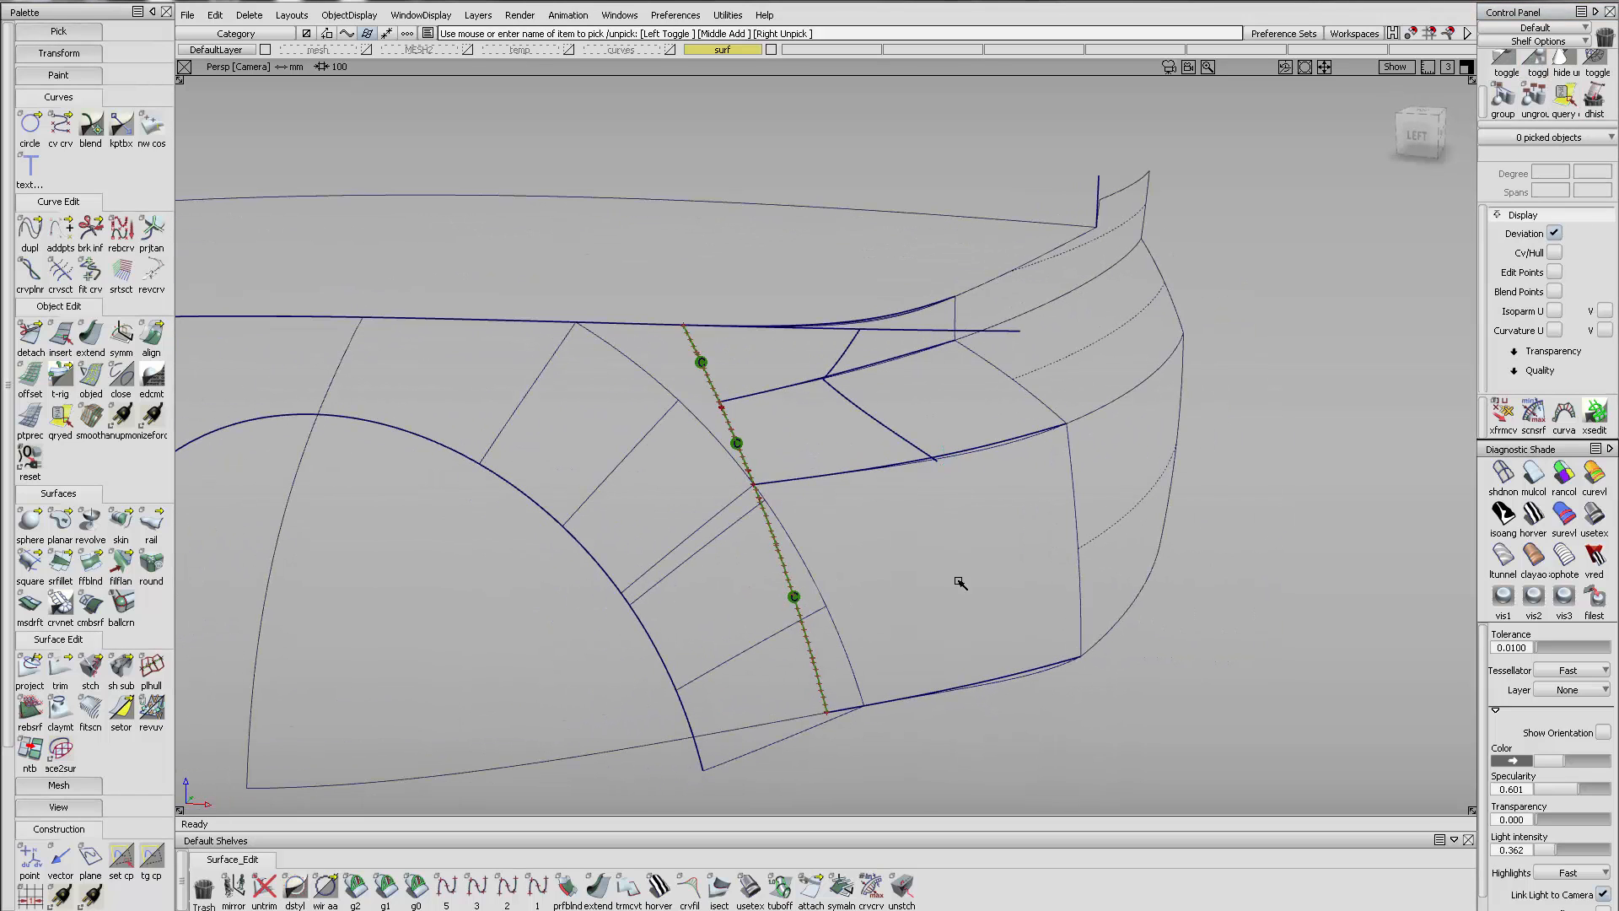
{"action": "left_click", "coordinate": [756, 471]}
{"action": "left_click_drag", "start_coordinate": [786, 487], "coordinate": [676, 463], "text": "alt+shift"}
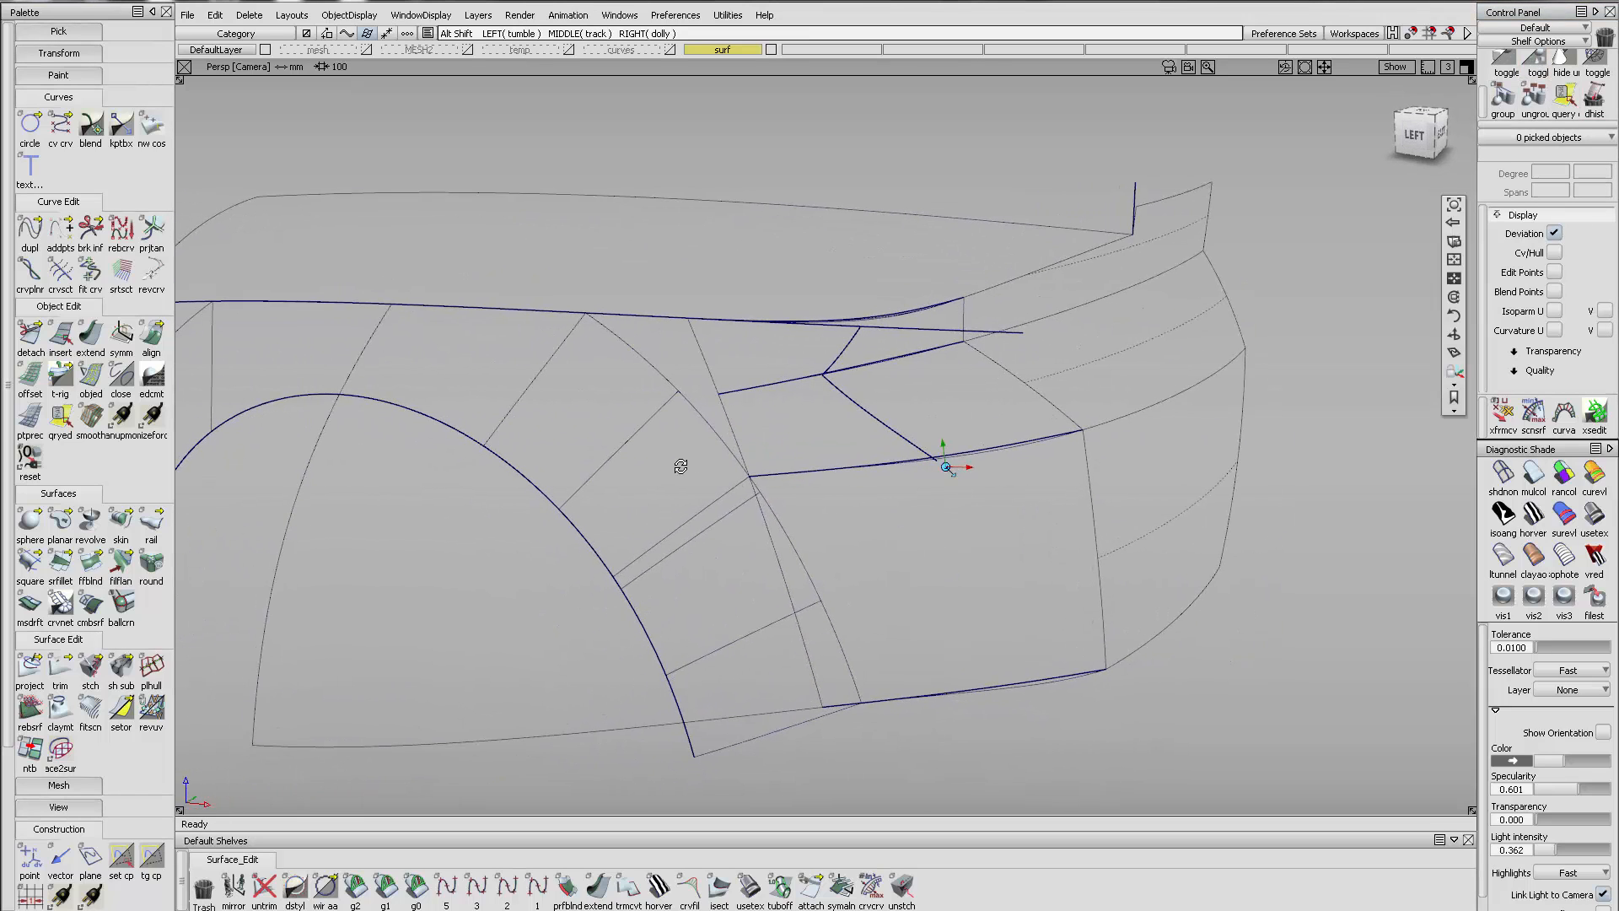
{"action": "left_click", "coordinate": [507, 884]}
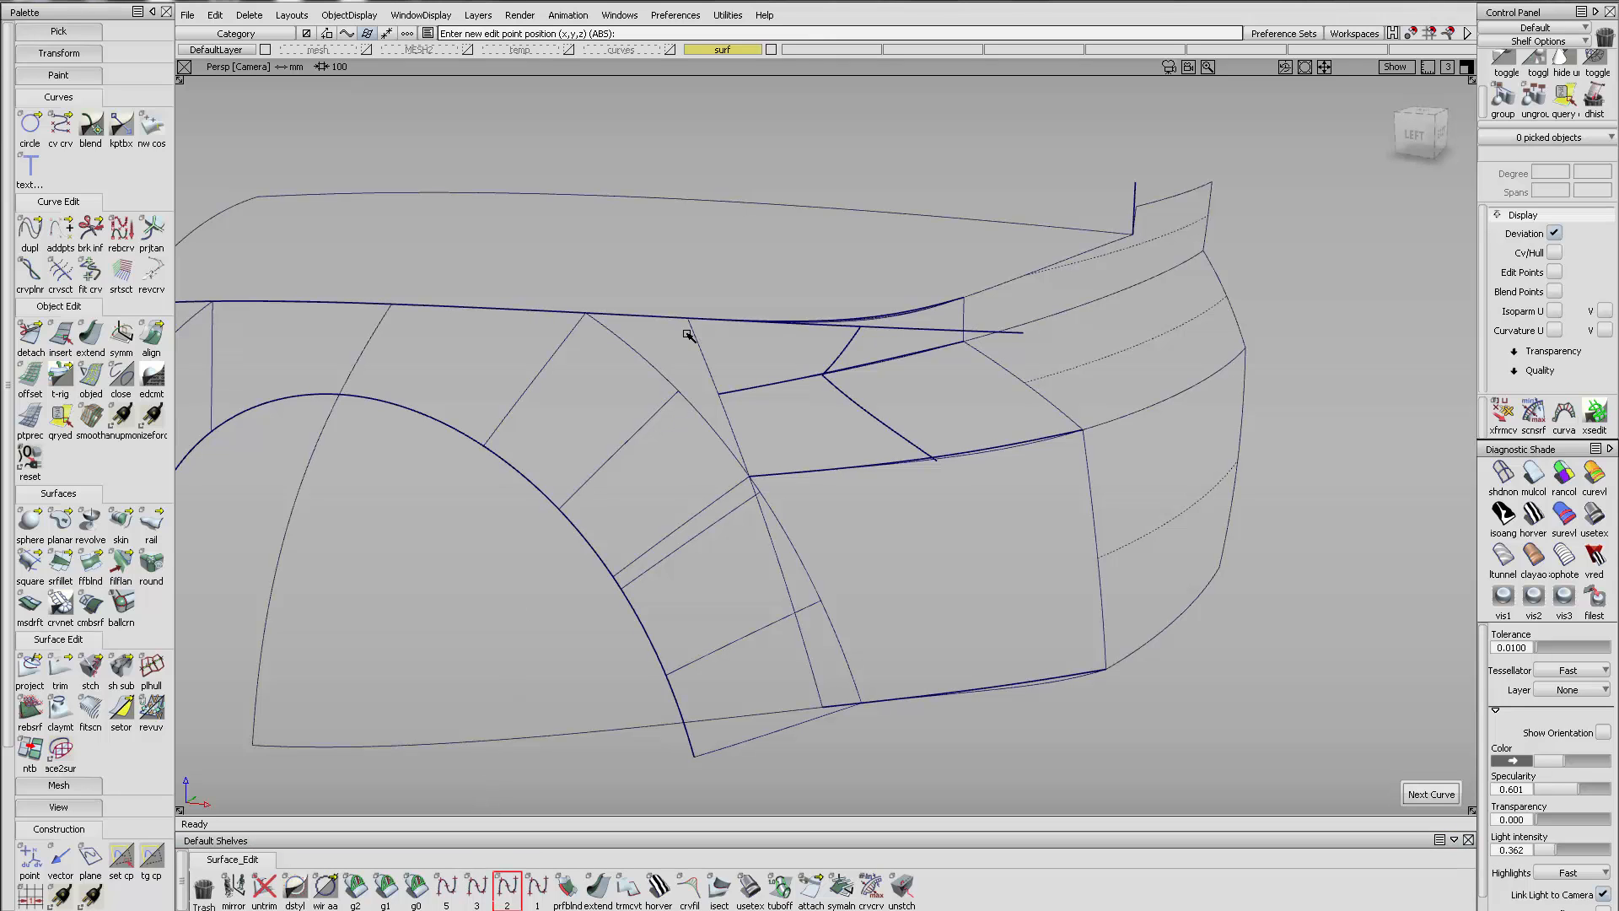
{"action": "left_click", "coordinate": [585, 313]}
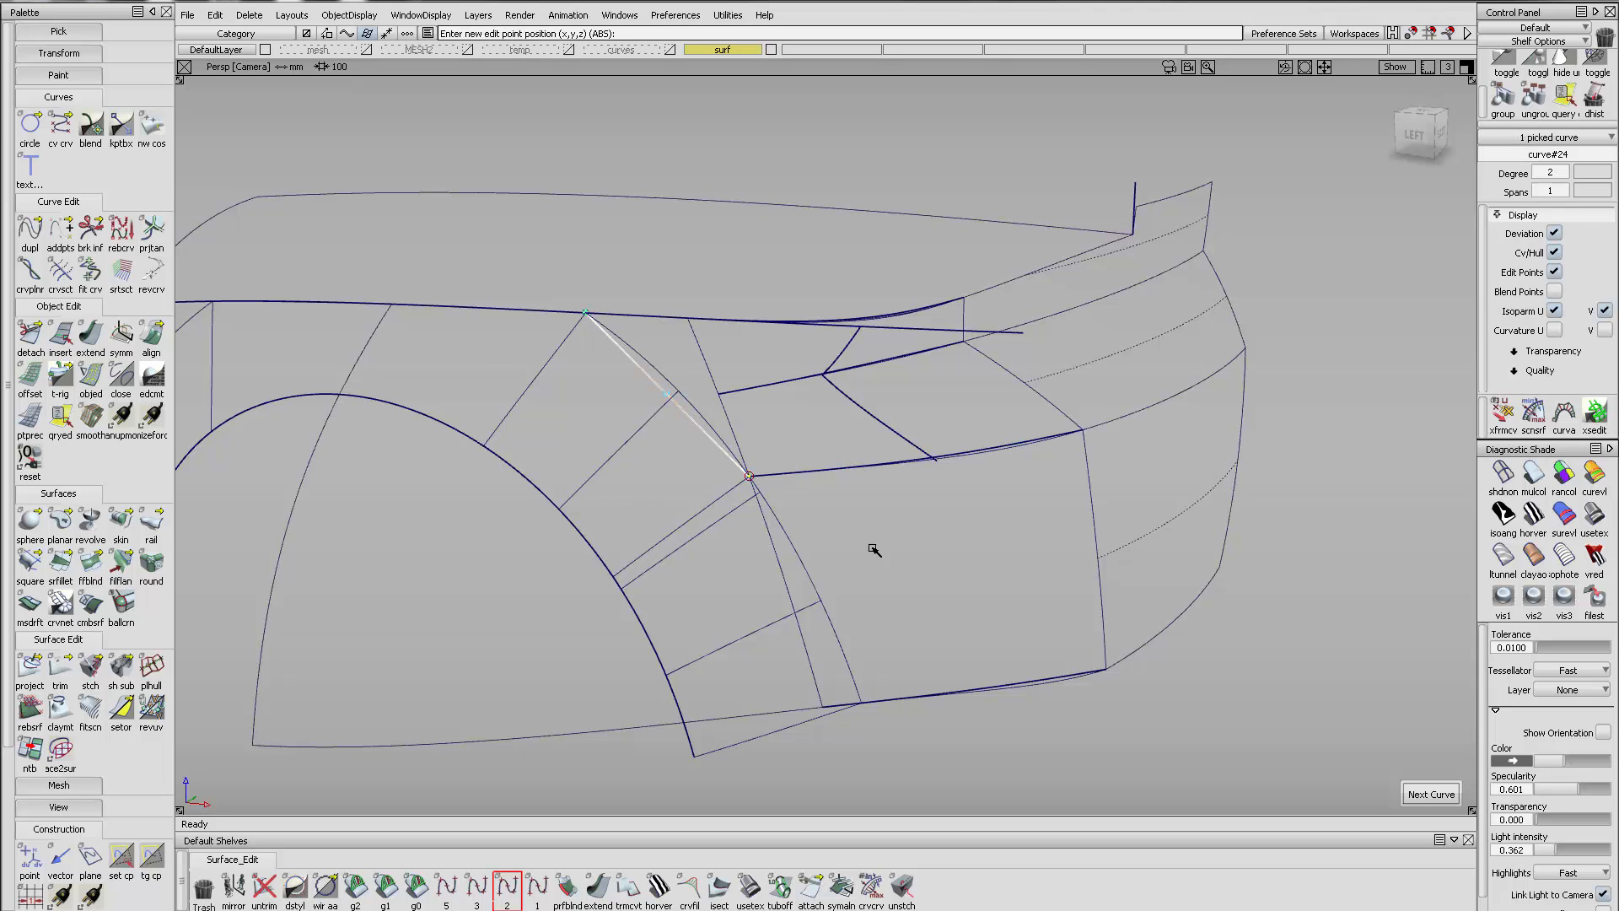
{"action": "left_click", "coordinate": [858, 701]}
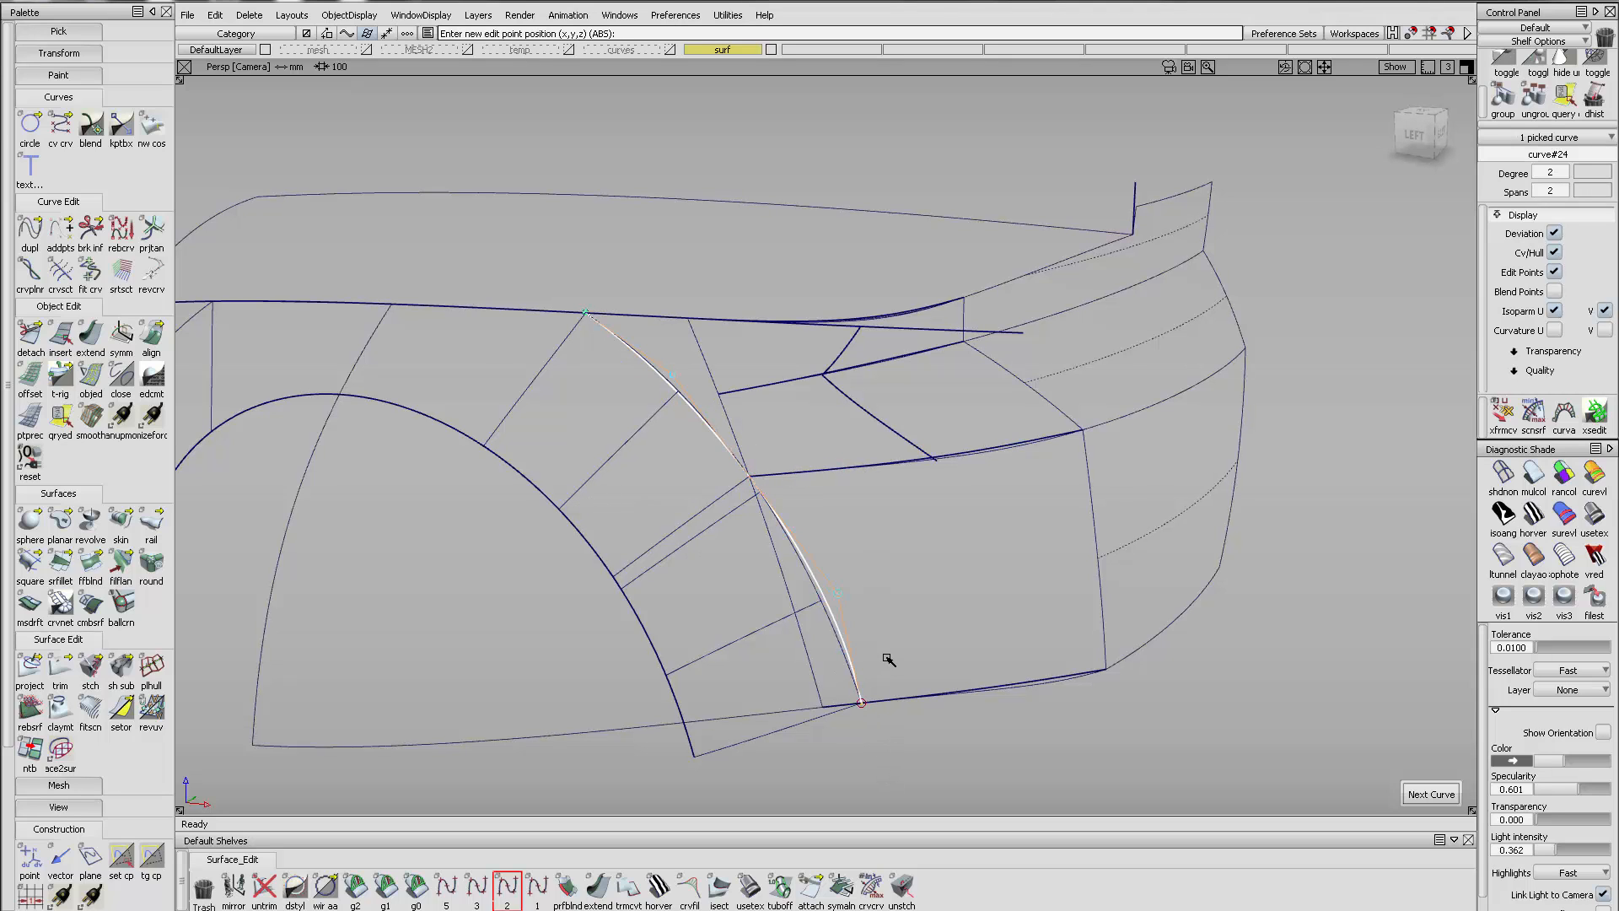
Pick all the curves around the rear side except the new one and hide them
{"action": "left_click_drag", "start_coordinate": [878, 516], "coordinate": [876, 472], "text": "ctrl+shift"}
{"action": "left_click_drag", "start_coordinate": [759, 271], "coordinate": [867, 367], "text": "ctrl+shift"}
{"action": "left_click_drag", "start_coordinate": [517, 193], "coordinate": [1332, 843]}
{"action": "left_click", "coordinate": [834, 592]}
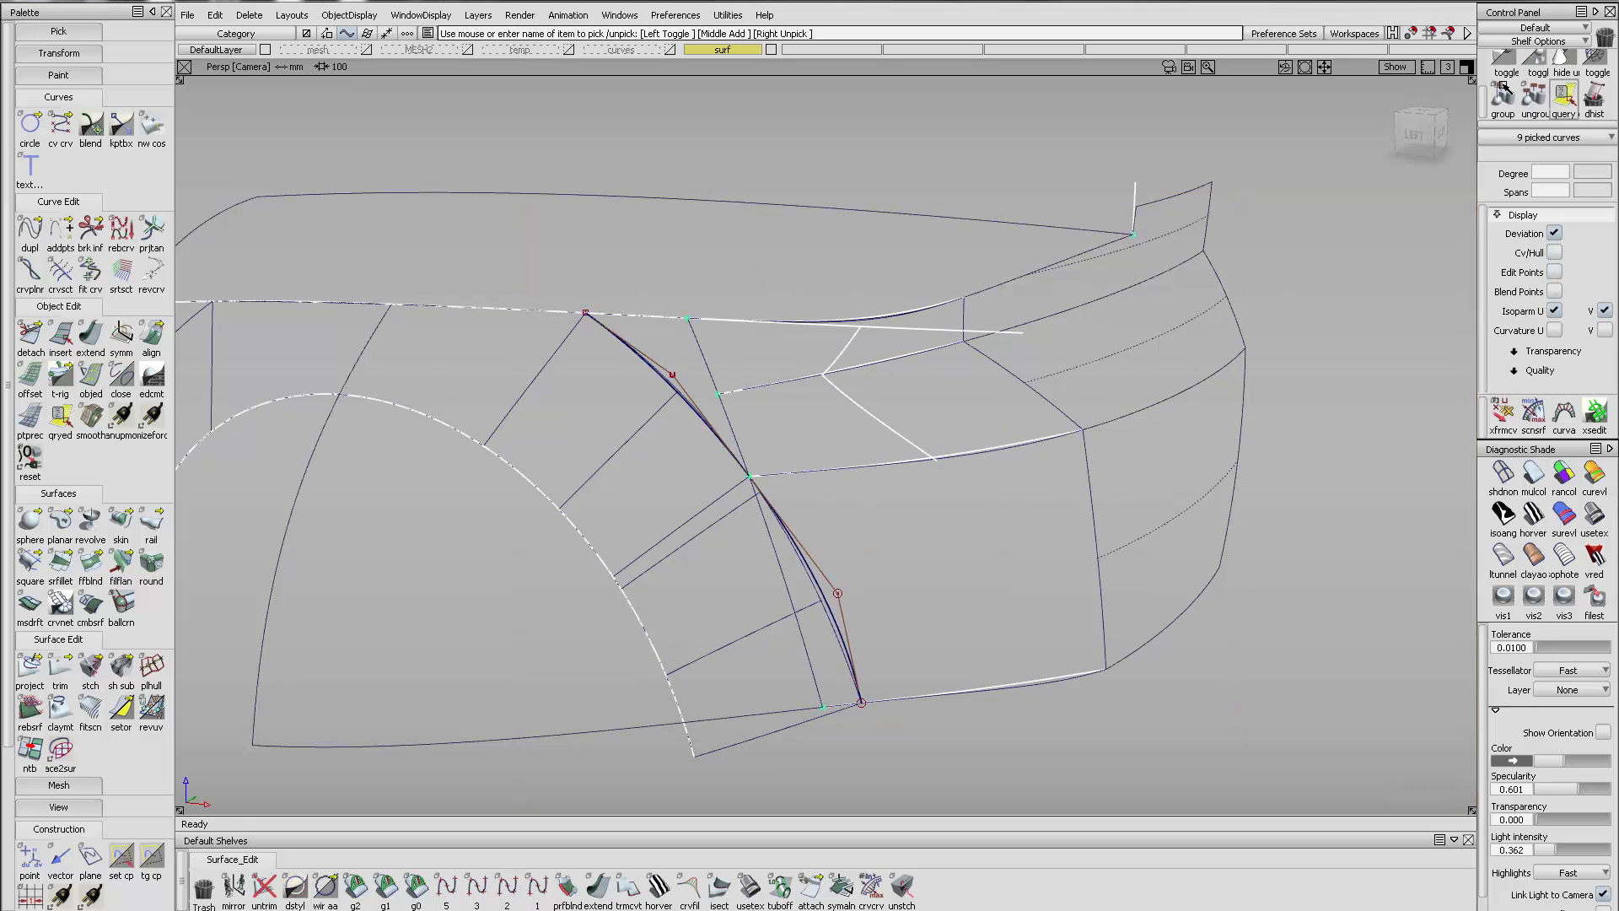
{"action": "left_click", "coordinate": [1504, 65]}
{"action": "left_click_drag", "start_coordinate": [946, 466], "coordinate": [641, 496], "text": "alt+shift"}
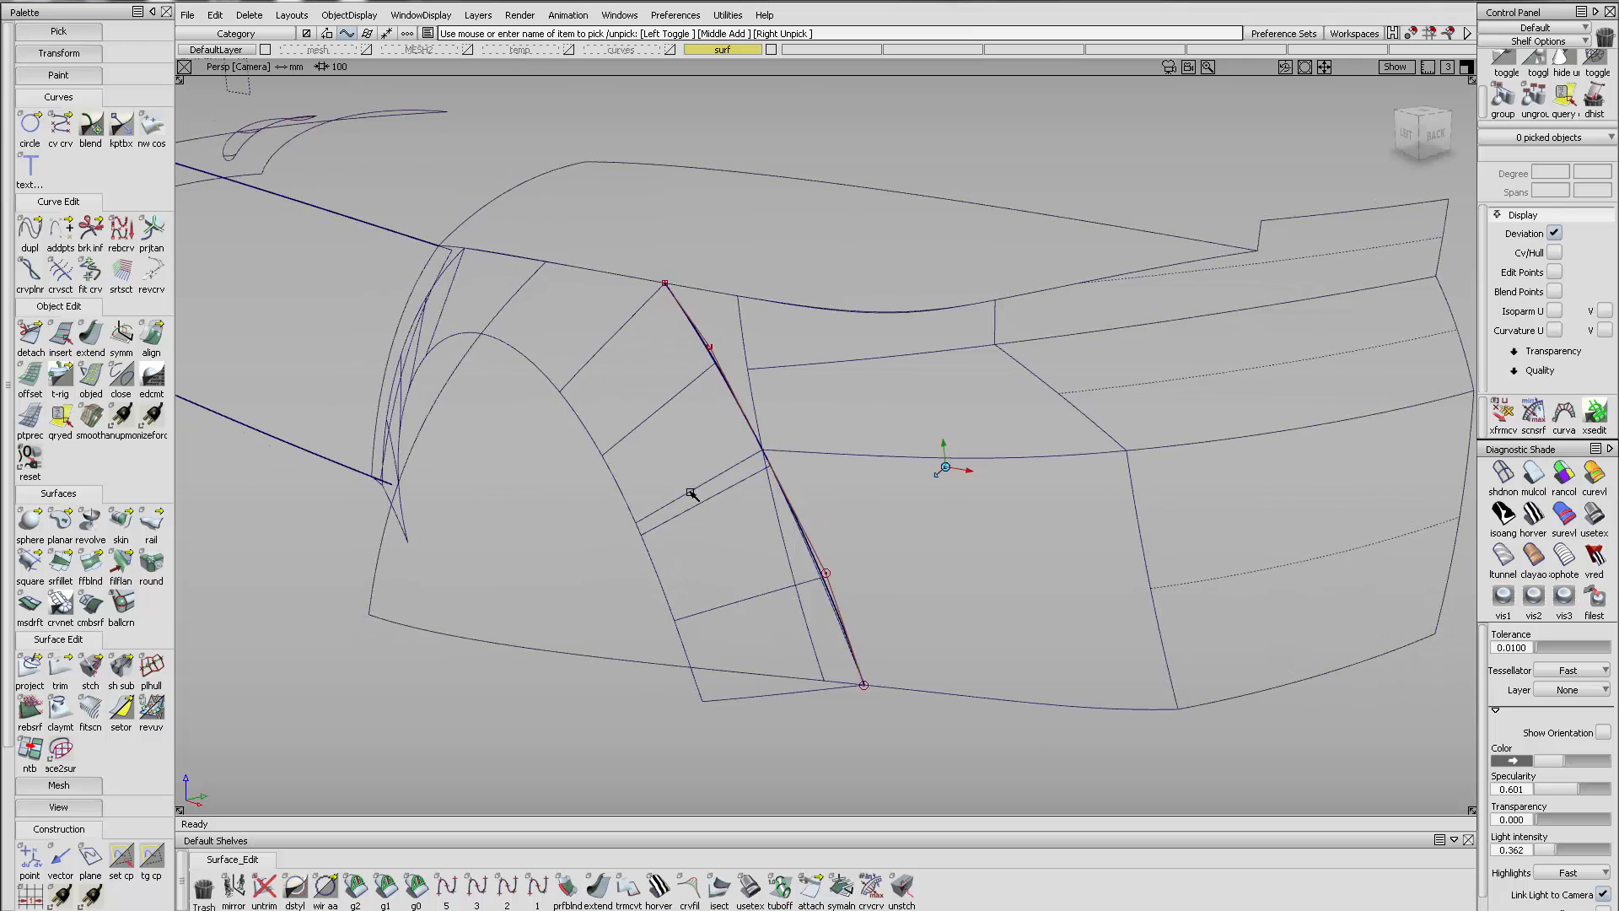
{"action": "left_click_drag", "start_coordinate": [870, 514], "coordinate": [891, 556], "text": "alt+shift"}
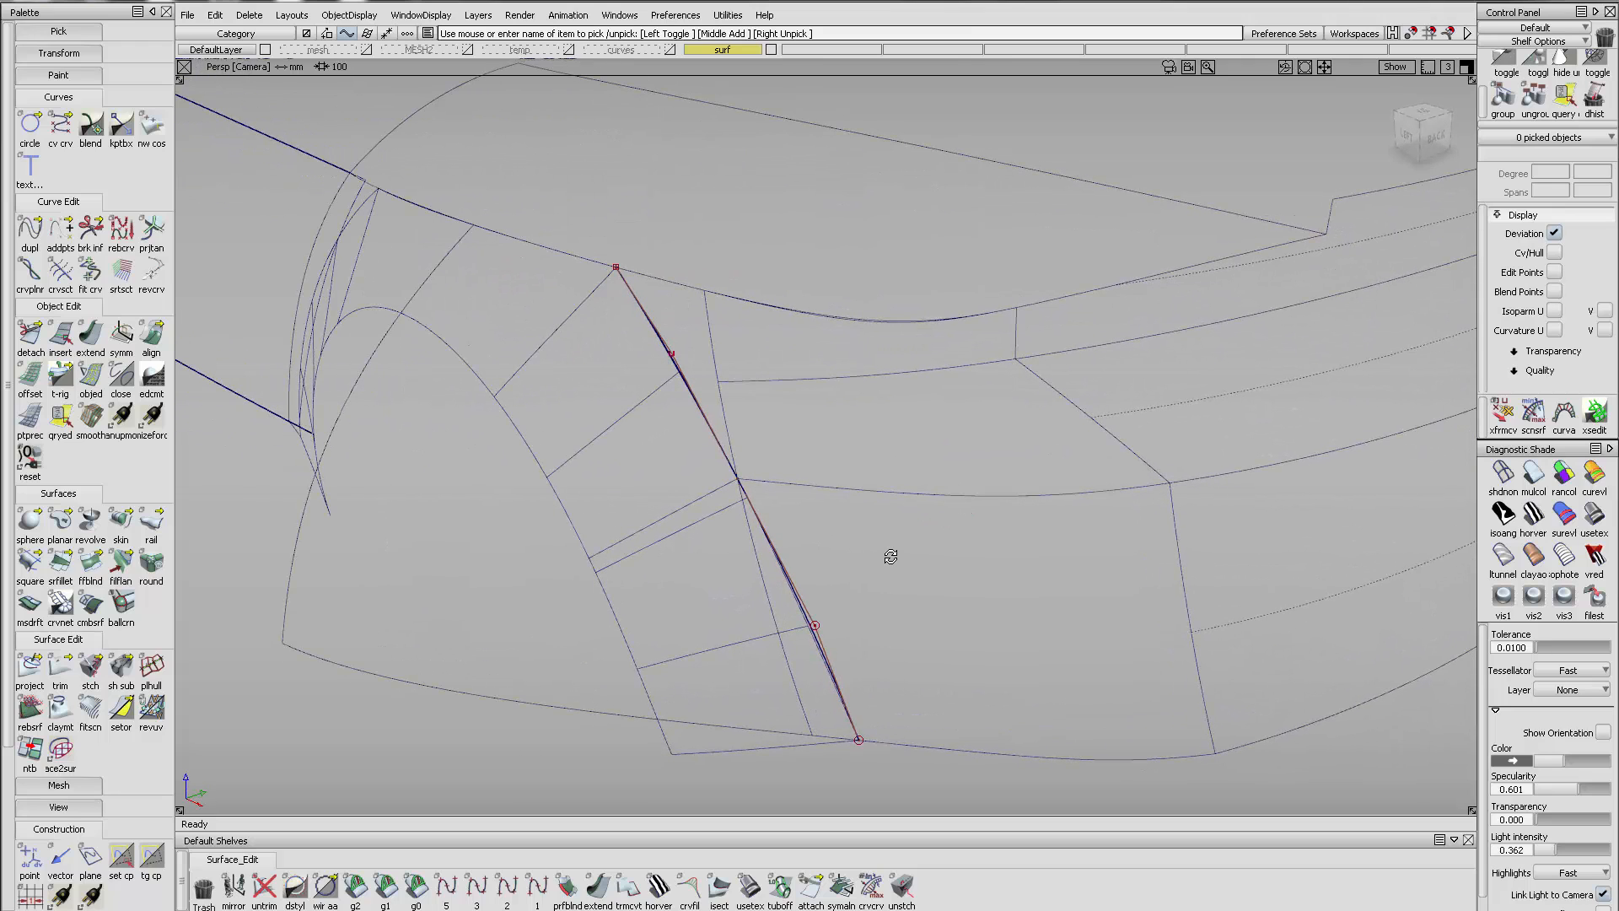
Project the new curve along the View vector onto the trimmed wheel-arch surface and lower side surface, and delete the original curve
{"action": "left_click", "coordinate": [31, 666]}
{"action": "left_click_drag", "start_coordinate": [1023, 447], "coordinate": [769, 462], "text": "alt+shift"}
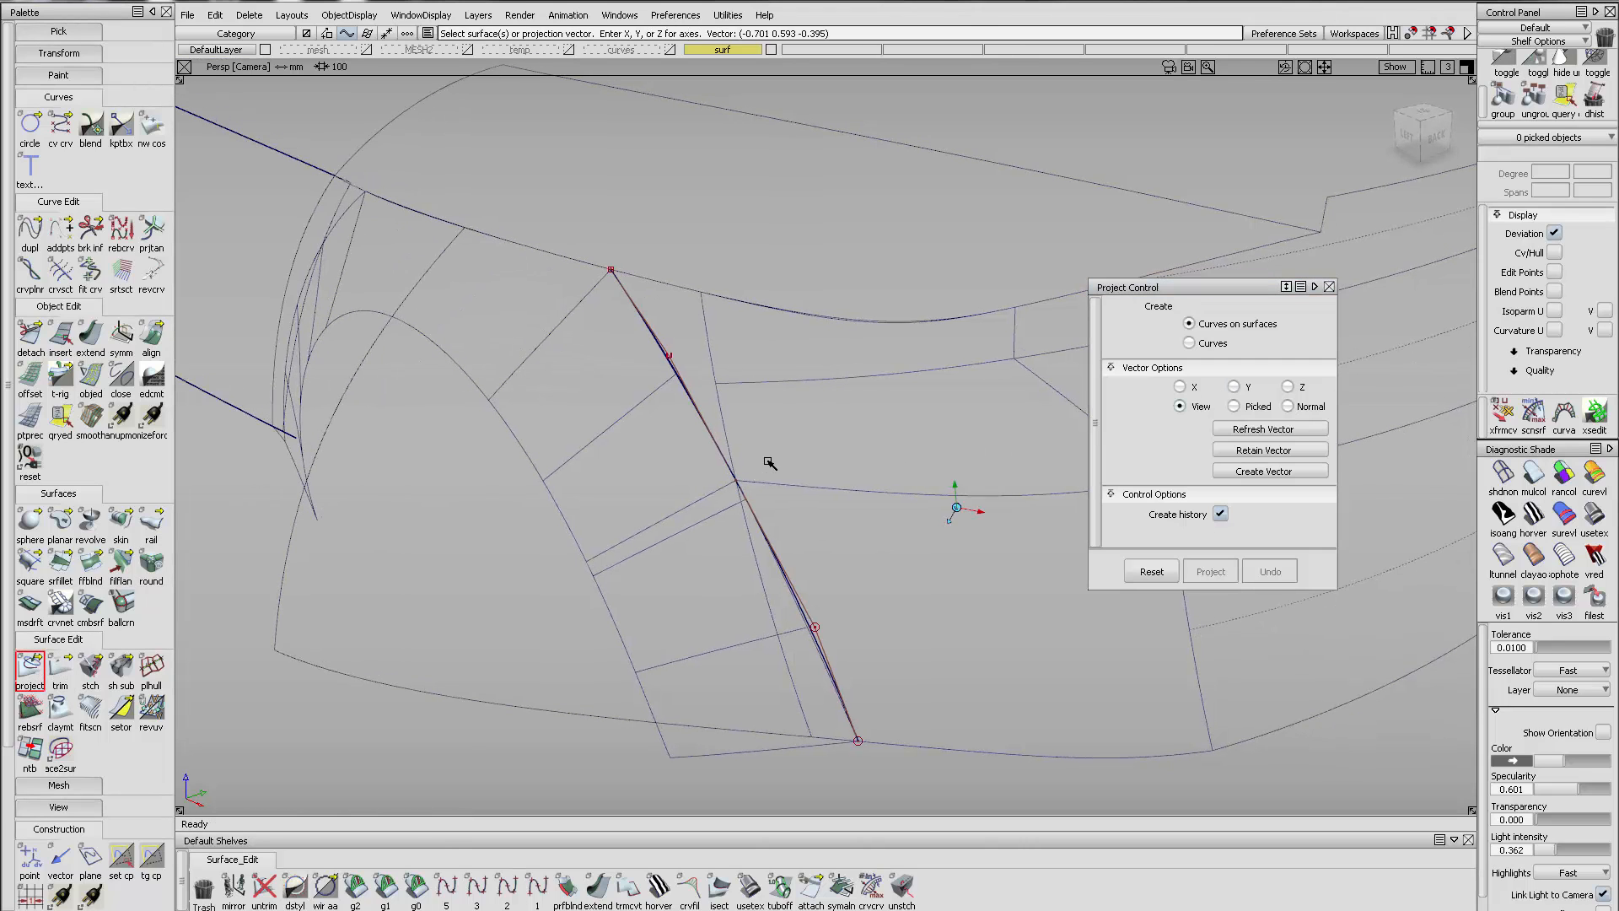
{"action": "left_click", "coordinate": [805, 510]}
{"action": "left_click", "coordinate": [812, 515]}
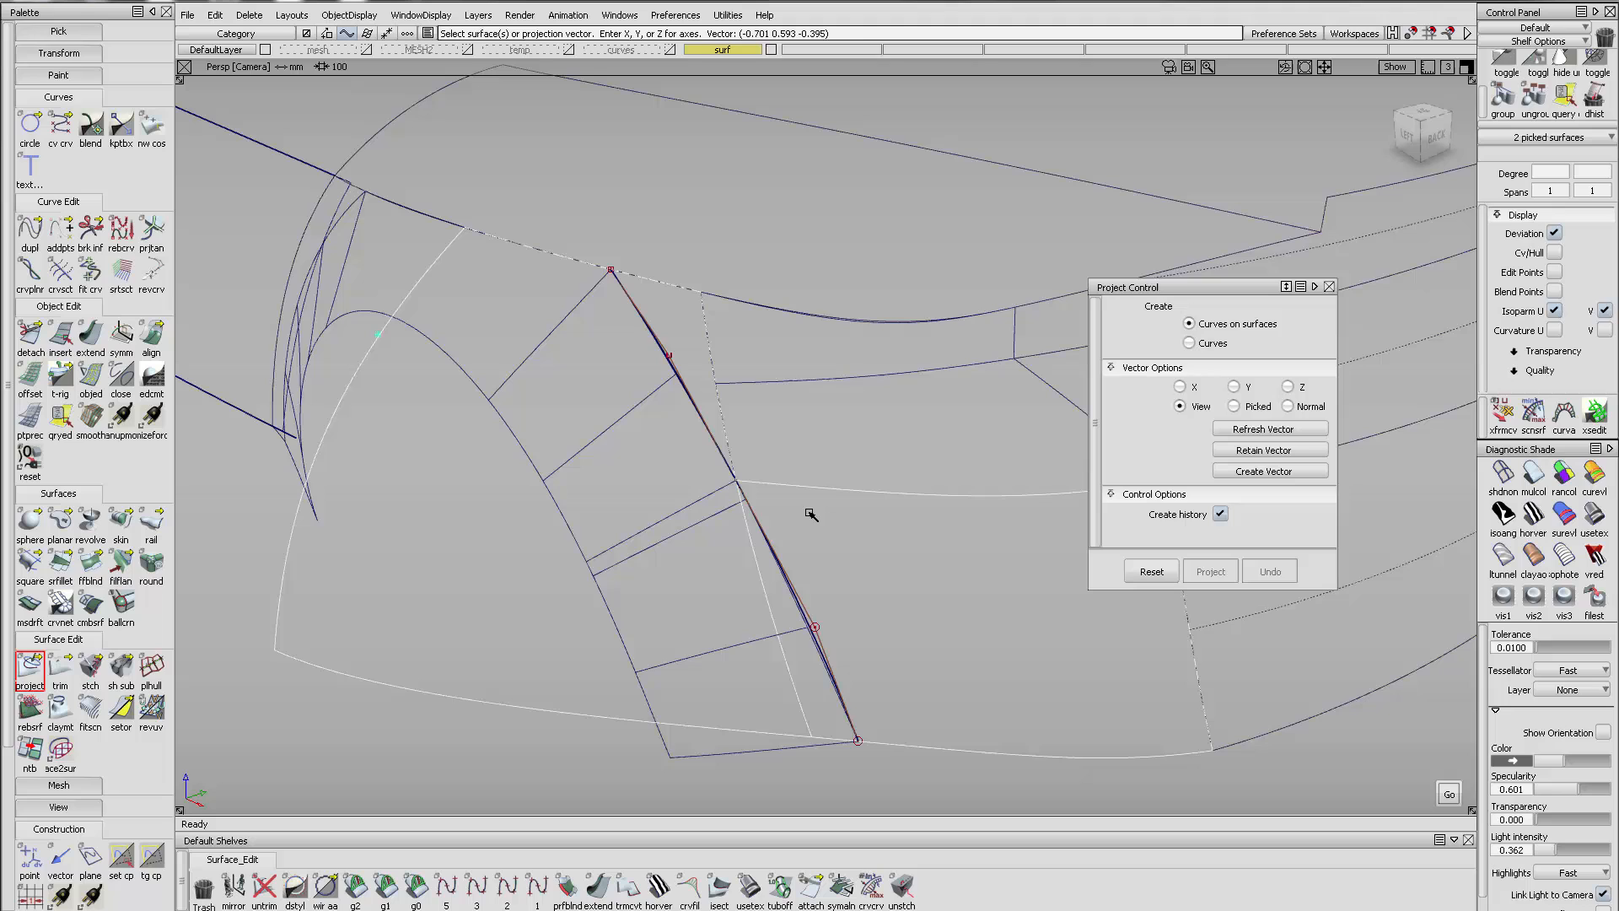
{"action": "key", "text": "space"}
{"action": "left_click", "coordinate": [764, 539]}
{"action": "key", "text": "space"}
{"action": "left_click_drag", "start_coordinate": [764, 492], "coordinate": [680, 404], "text": "ctrl+shift"}
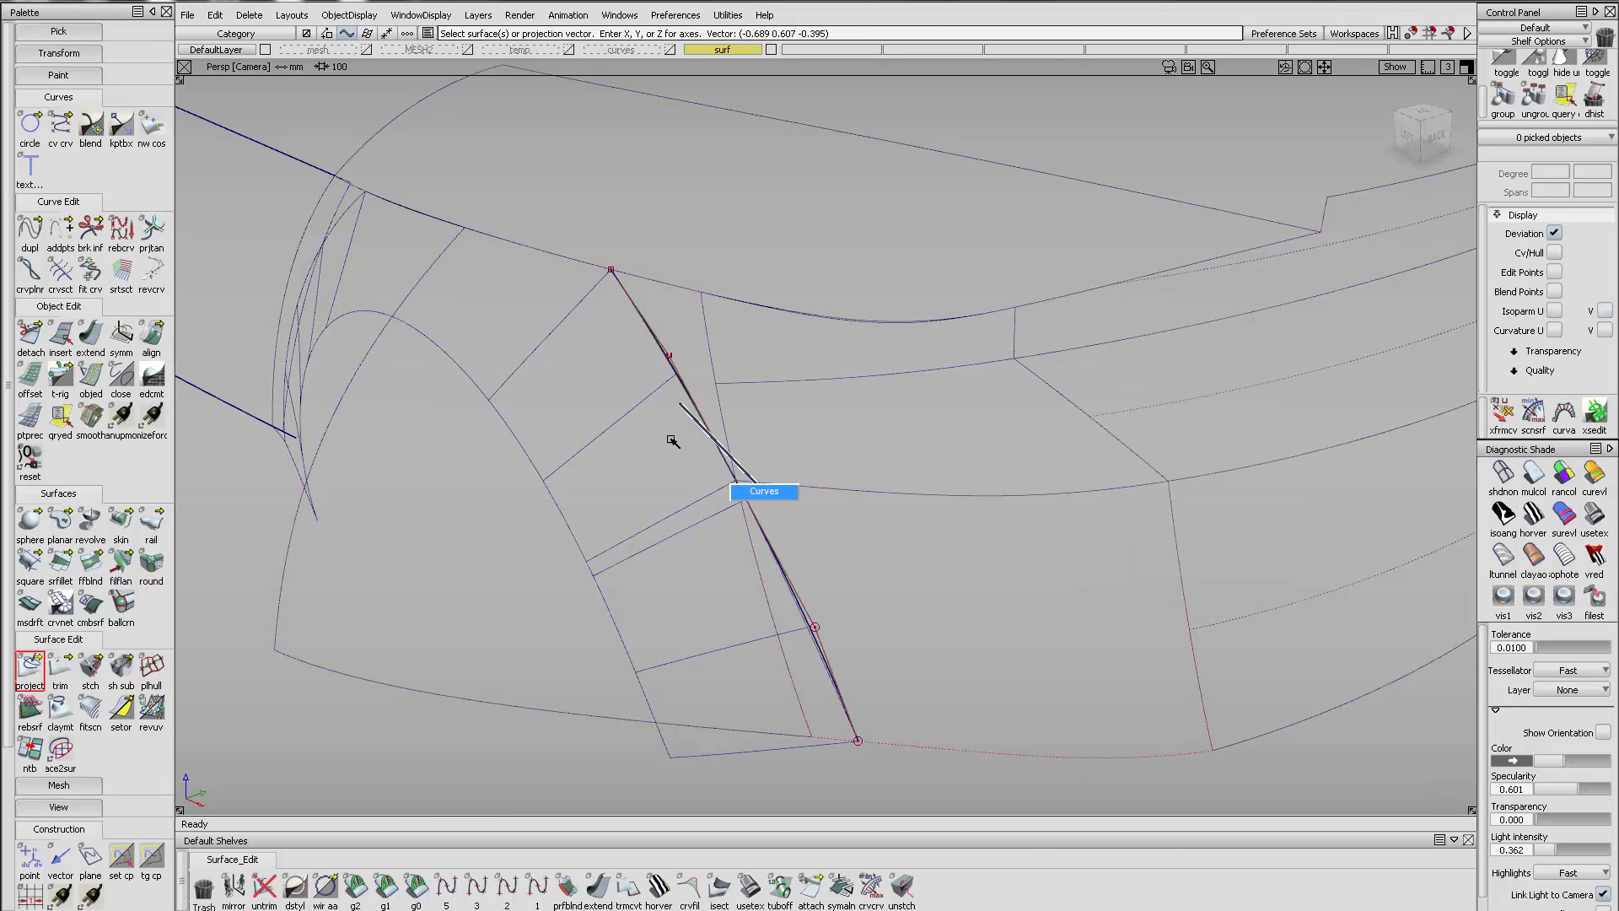
{"action": "key", "text": "Delete"}
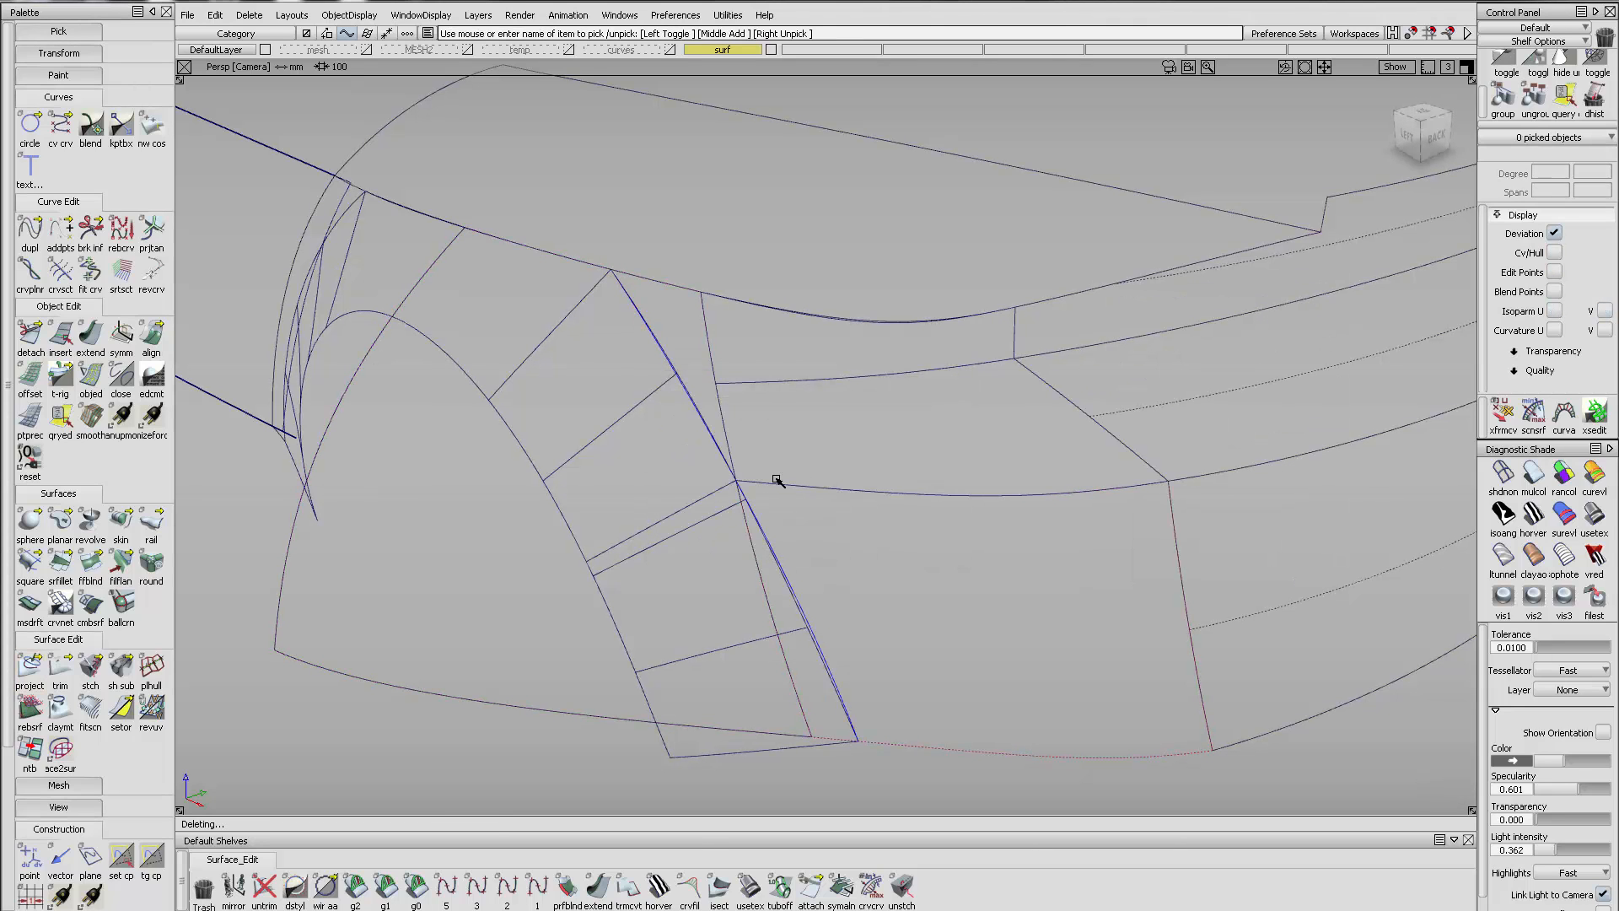
Align the upper wheel-arch blend surface's outer edge to the projected curve with G0 continuity, Partial enabled and one U span
{"action": "left_click_drag", "start_coordinate": [778, 480], "coordinate": [1023, 433], "text": "alt+shift"}
{"action": "double_click", "coordinate": [151, 337]}
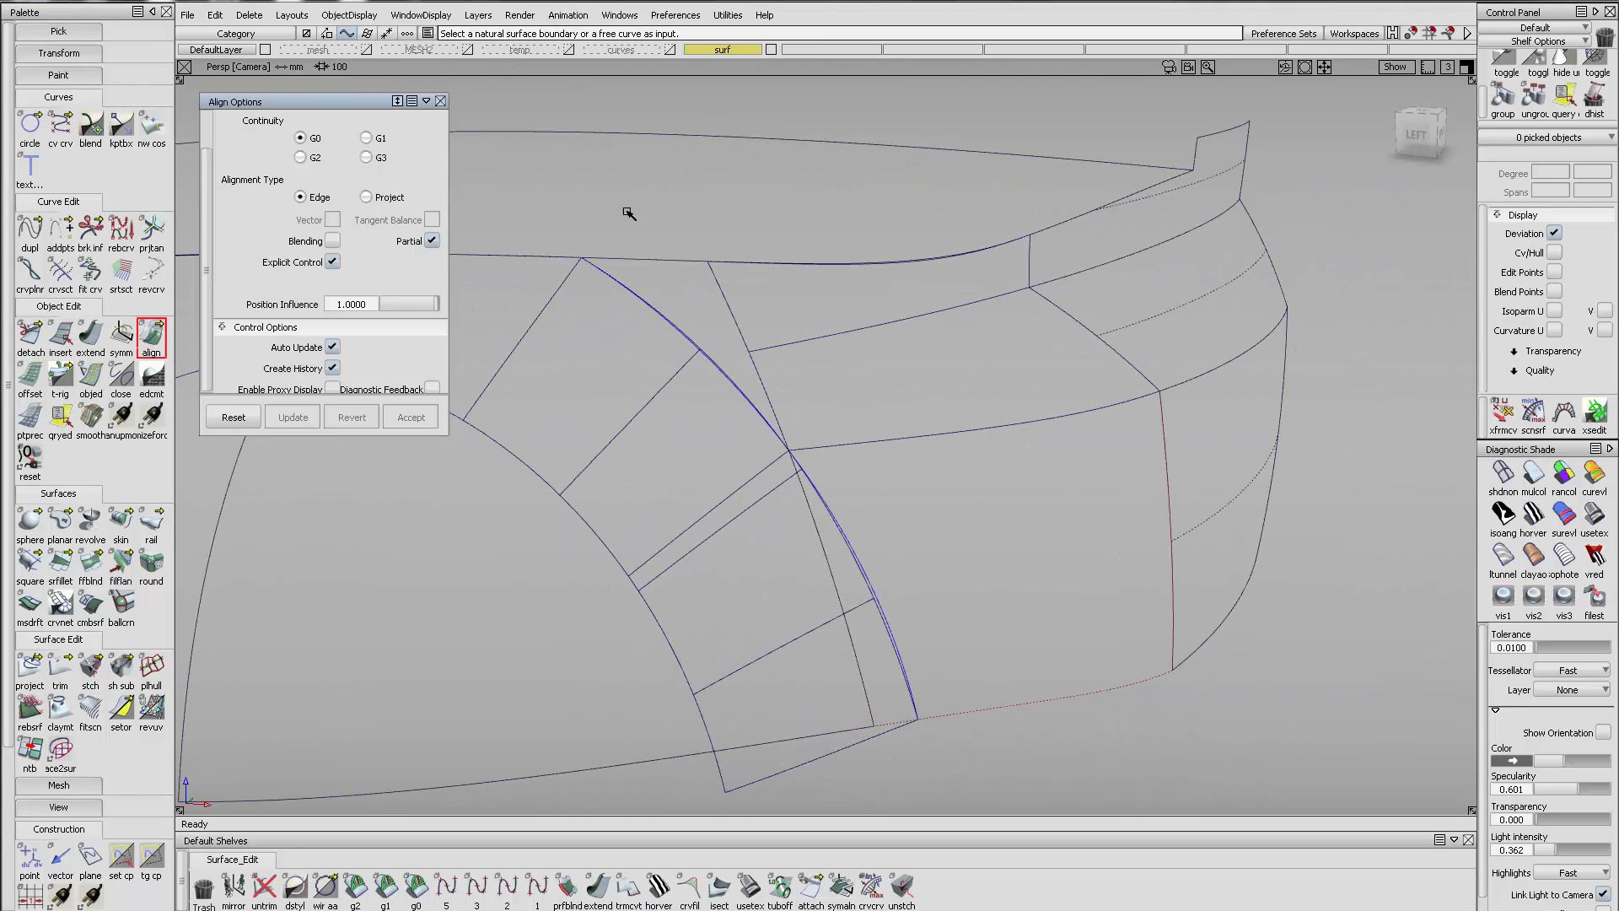
{"action": "left_click", "coordinate": [658, 312]}
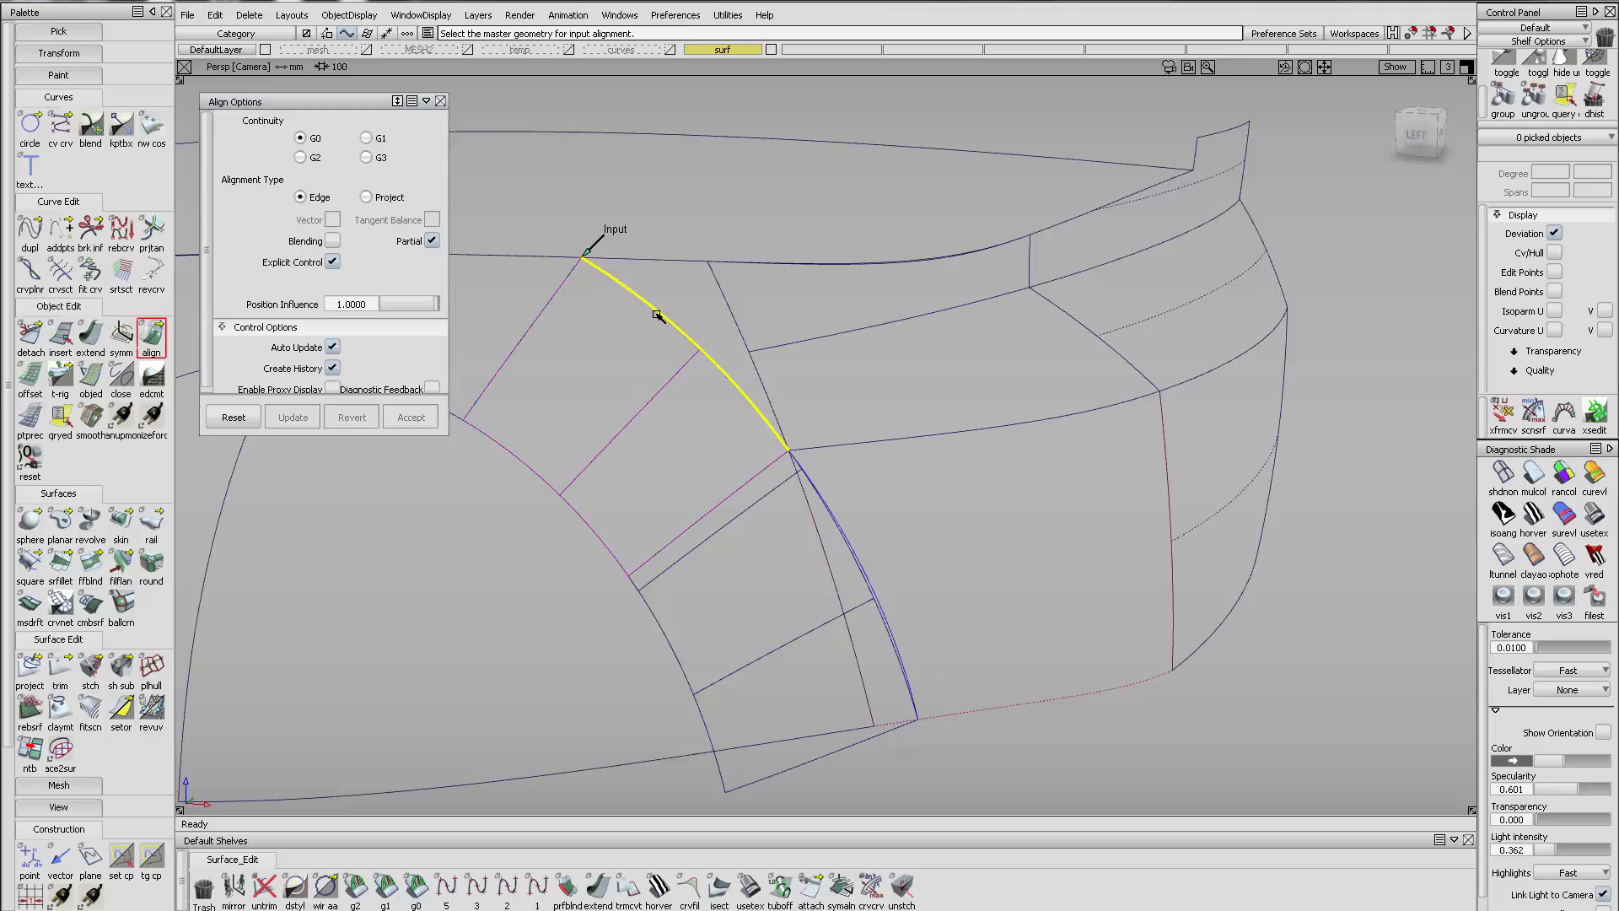
{"action": "left_click", "coordinate": [658, 315]}
{"action": "left_click_drag", "start_coordinate": [387, 383], "coordinate": [380, 384]}
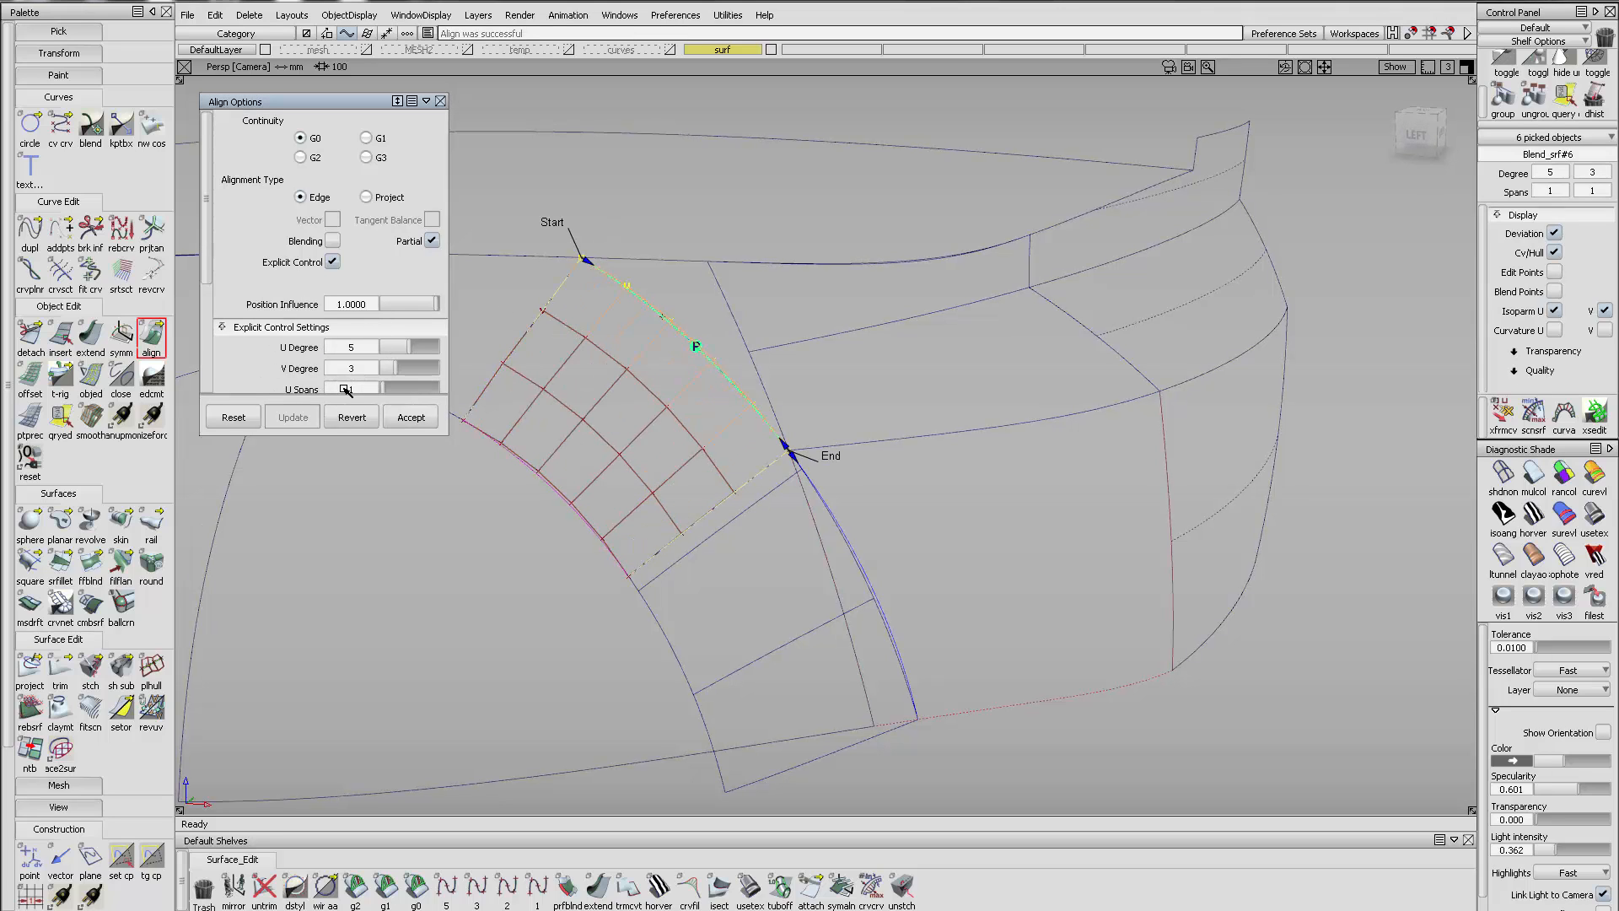
Align the lower wheel-arch blend surface's outer edge to the projected curve with G0 continuity, Partial disabled and one U span
{"action": "left_click", "coordinate": [824, 497]}
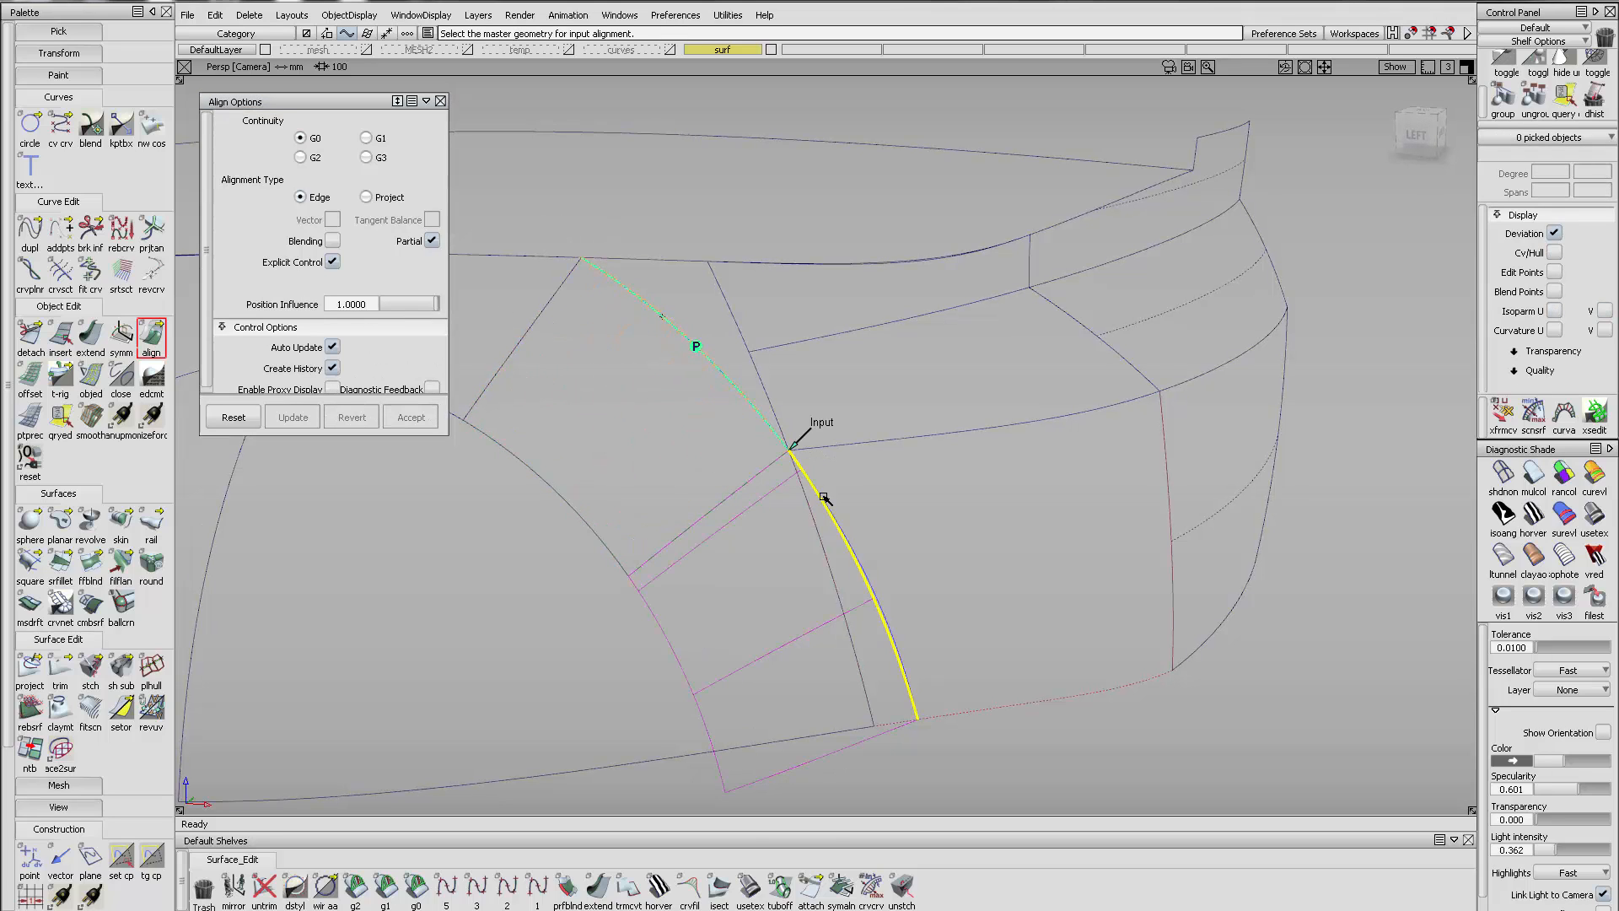
{"action": "left_click", "coordinate": [824, 496]}
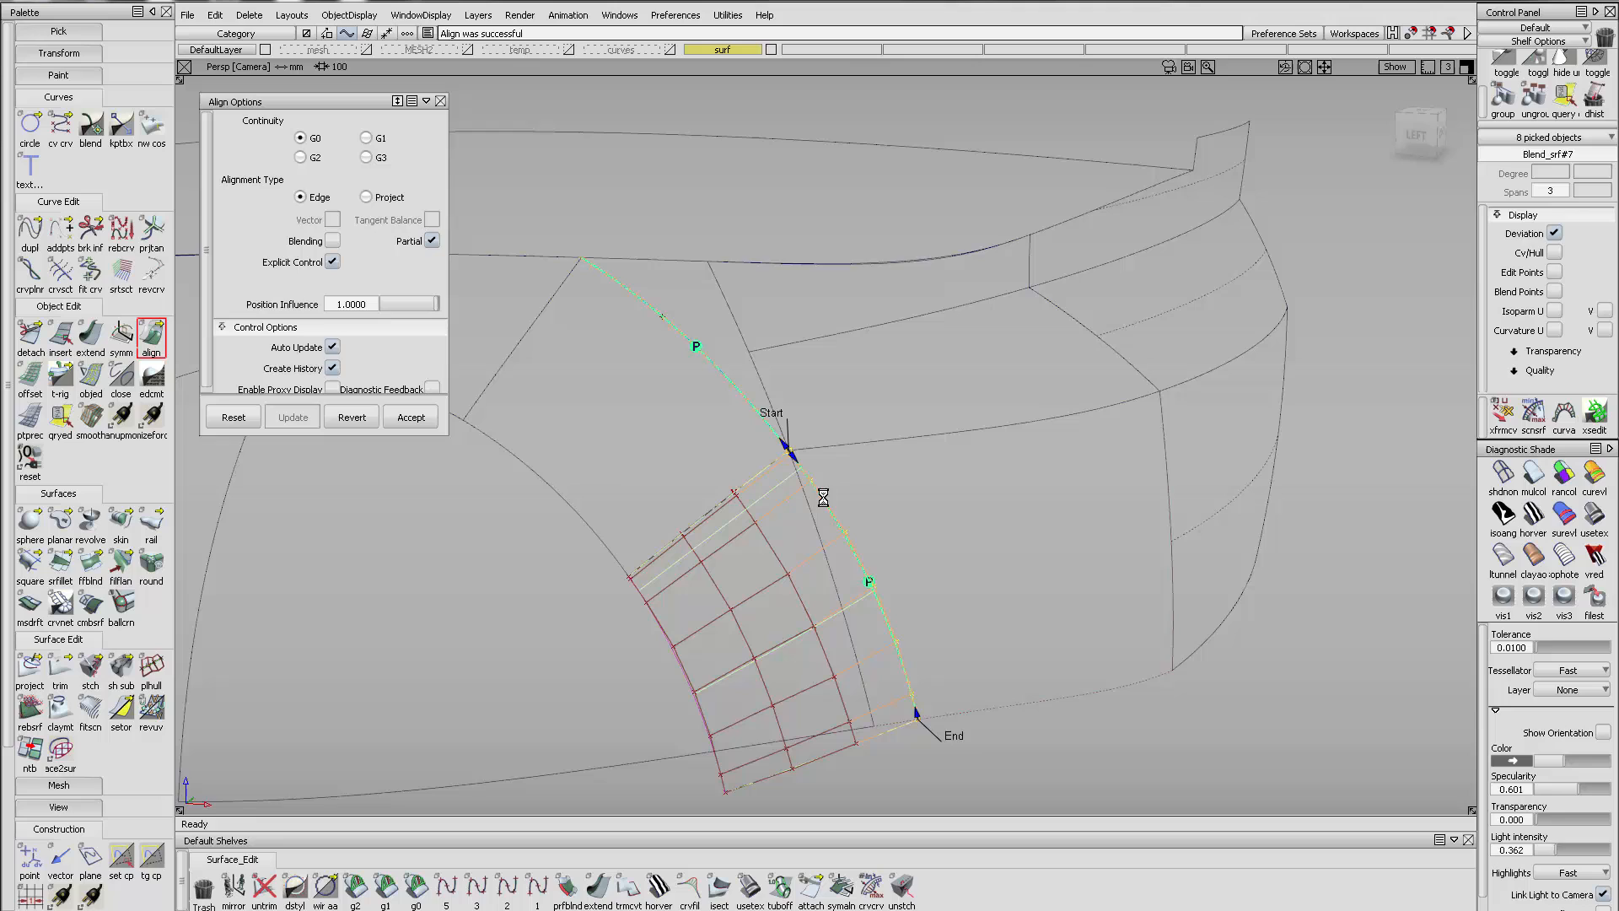
{"action": "left_click", "coordinate": [435, 242]}
{"action": "left_click_drag", "start_coordinate": [390, 385], "coordinate": [381, 385]}
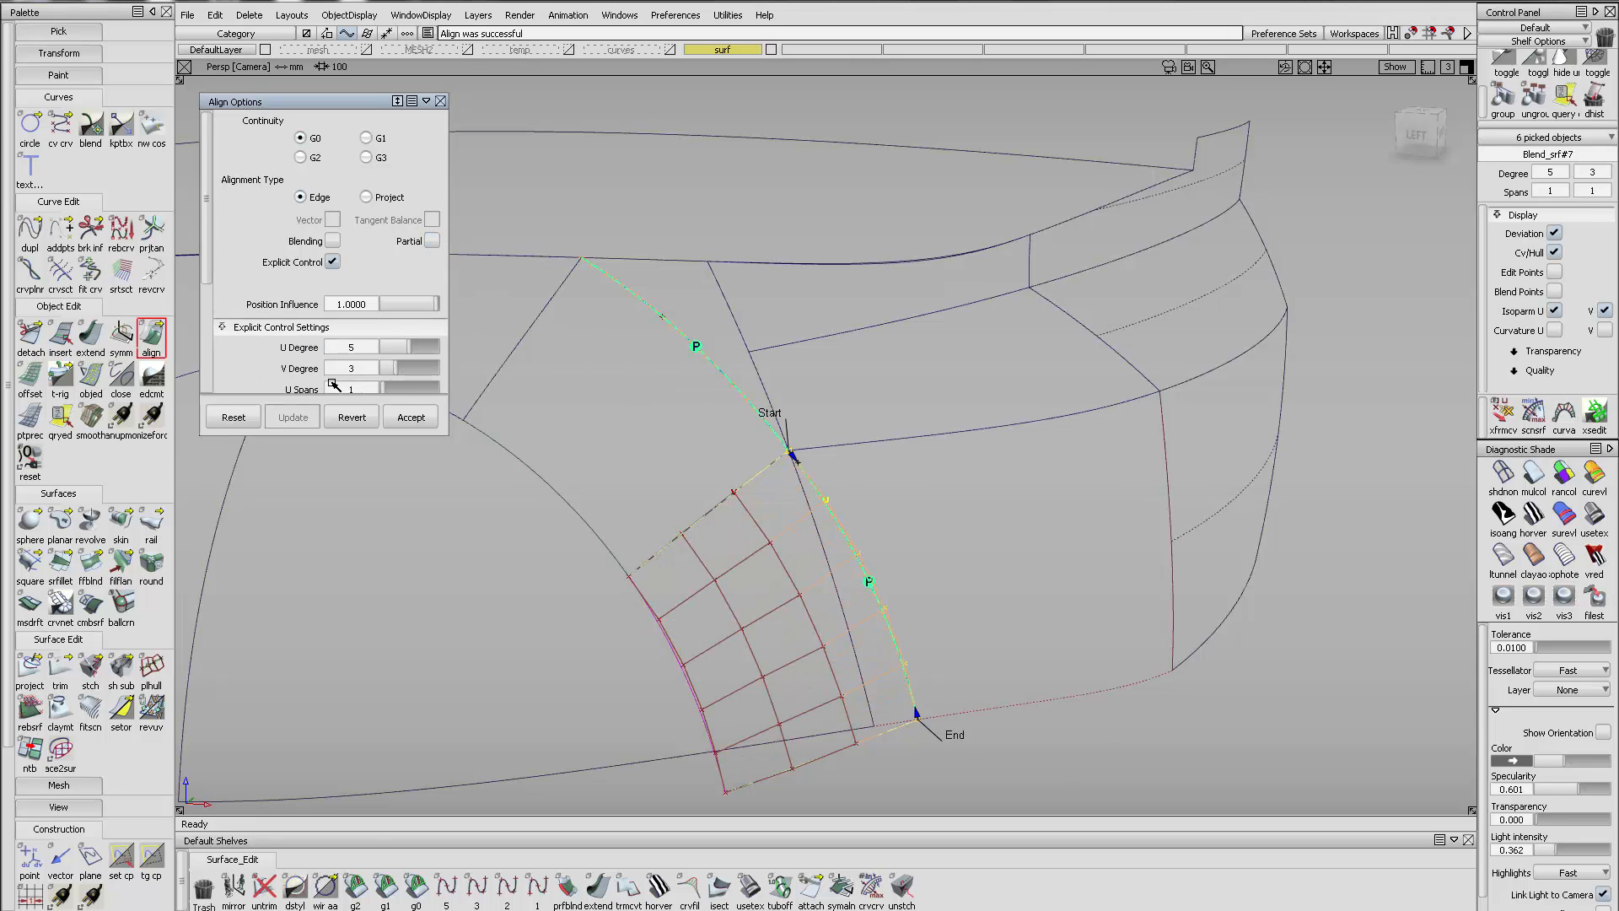
Enable Blending with 2 extra CV rows for the lower blend surface's G0 alignment
{"action": "middle_click_drag", "start_coordinate": [905, 546], "coordinate": [928, 514], "text": "alt+shift"}
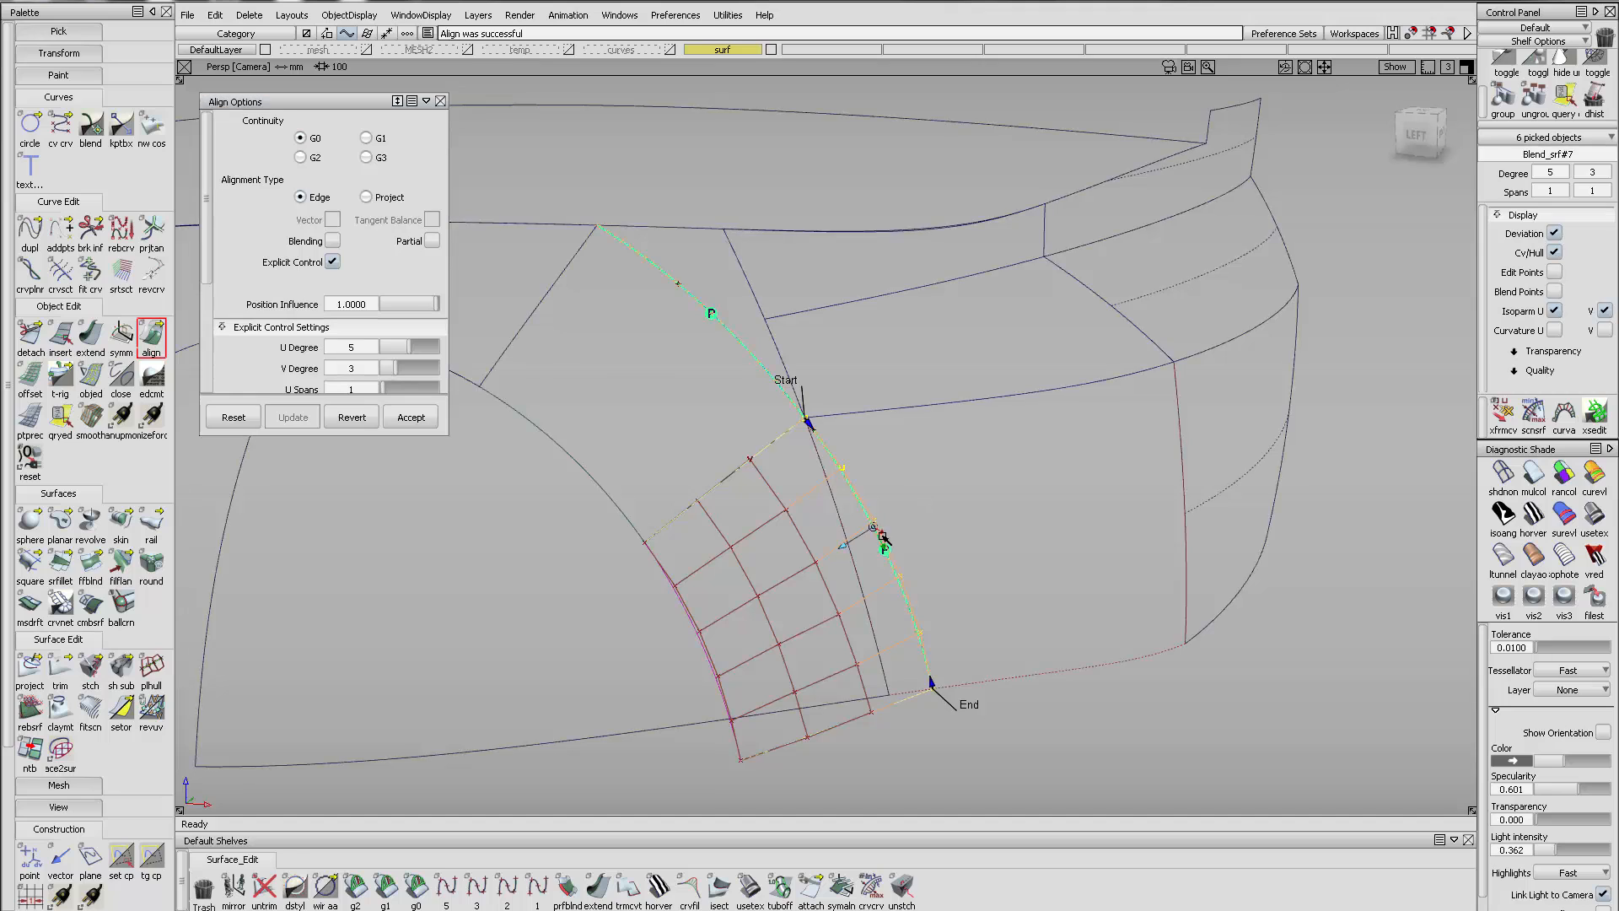
{"action": "left_click_drag", "start_coordinate": [878, 535], "coordinate": [831, 506], "text": "alt+shift"}
{"action": "left_click_drag", "start_coordinate": [411, 304], "coordinate": [501, 311]}
{"action": "scroll", "coordinate": [366, 306], "scroll_direction": "down", "scroll_amount": 3}
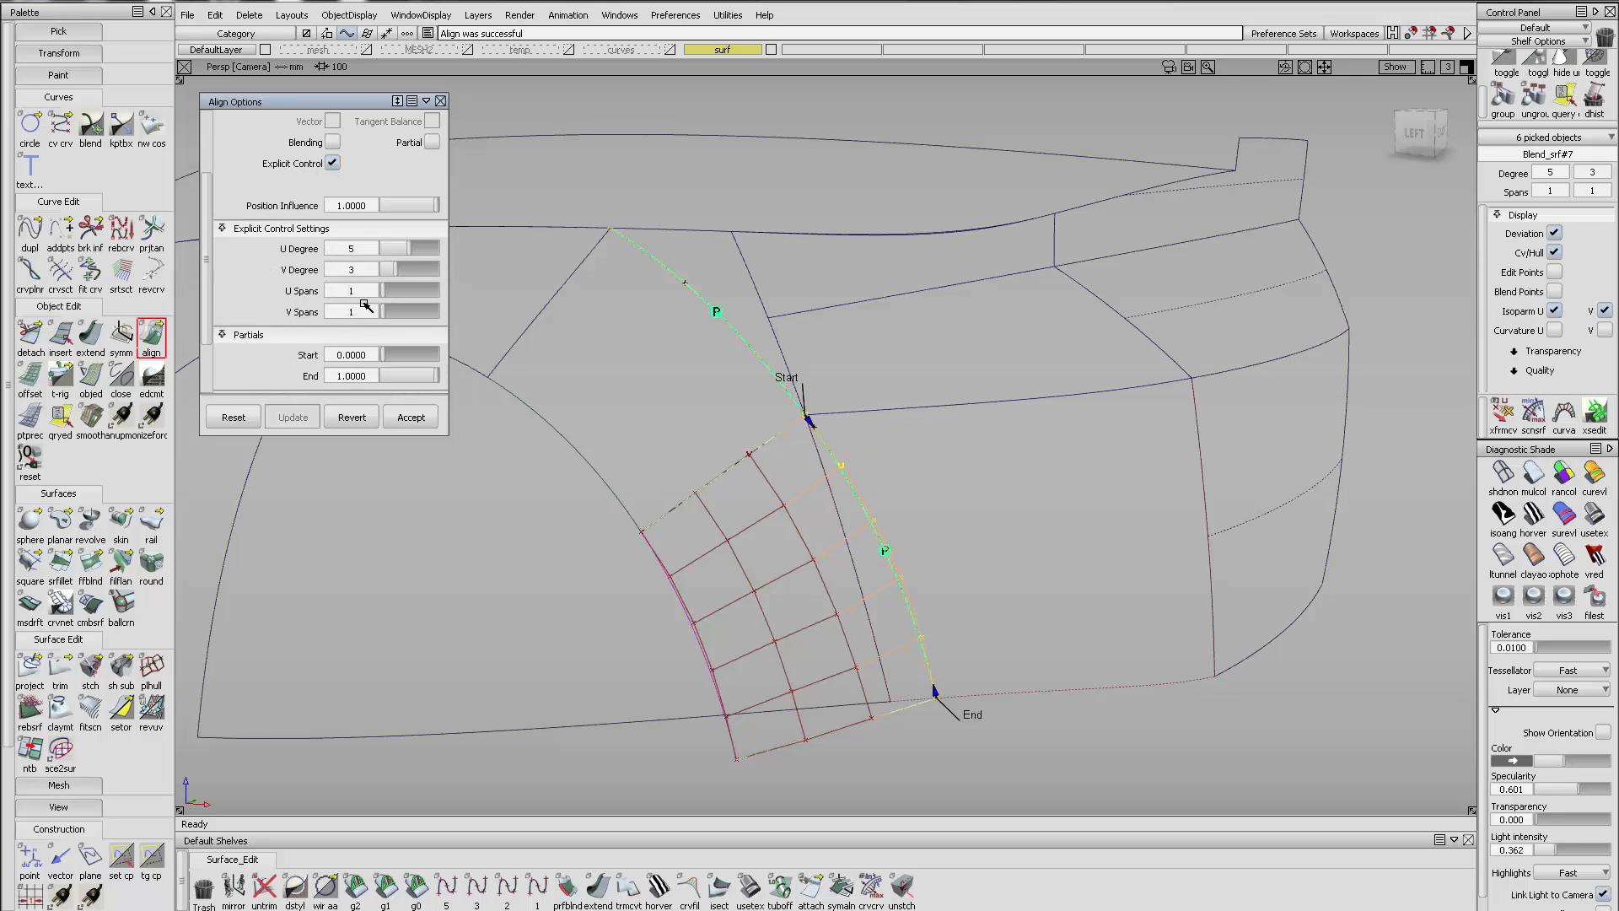
{"action": "left_click", "coordinate": [333, 142]}
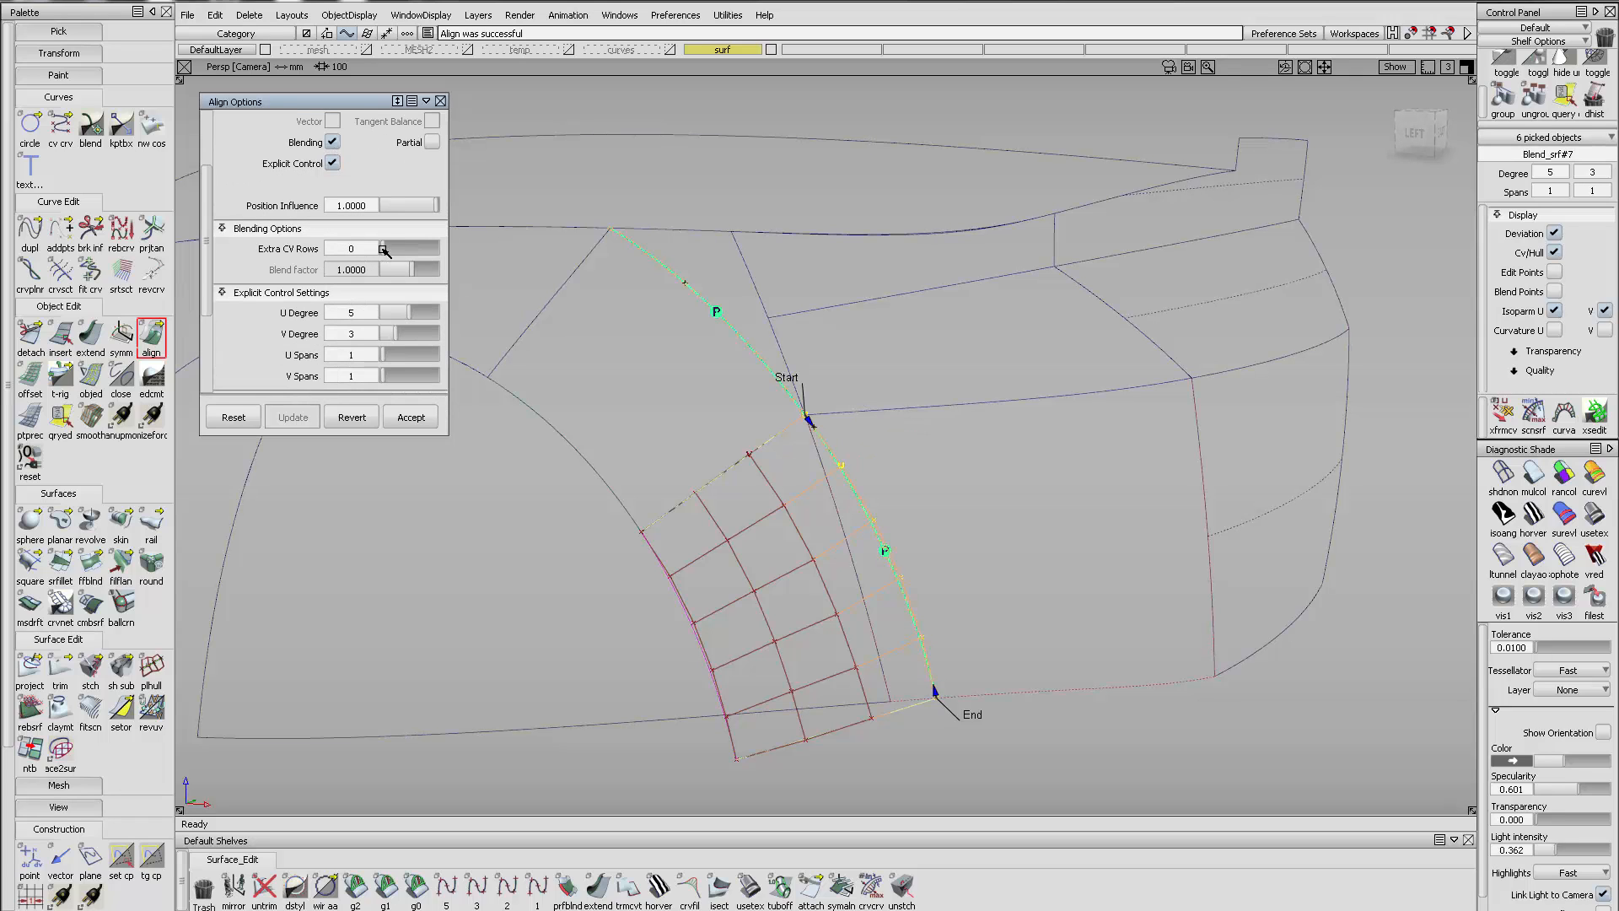
{"action": "left_click_drag", "start_coordinate": [384, 250], "coordinate": [389, 250]}
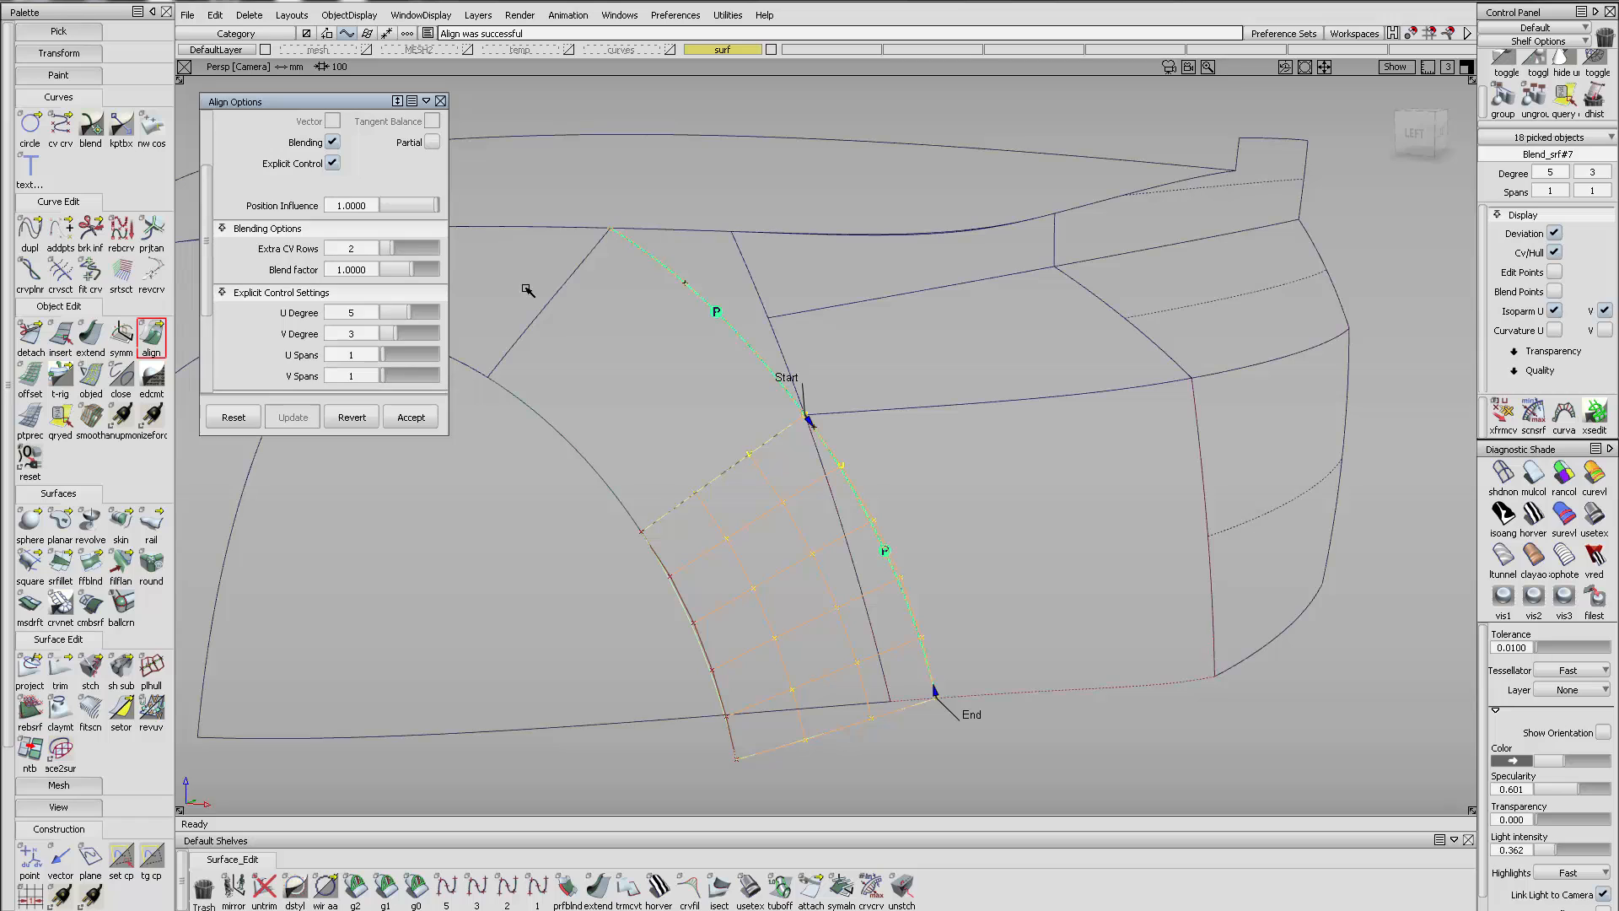
Turn off Partial for the upper blend surface's G0 alignment
{"action": "left_click", "coordinate": [719, 317]}
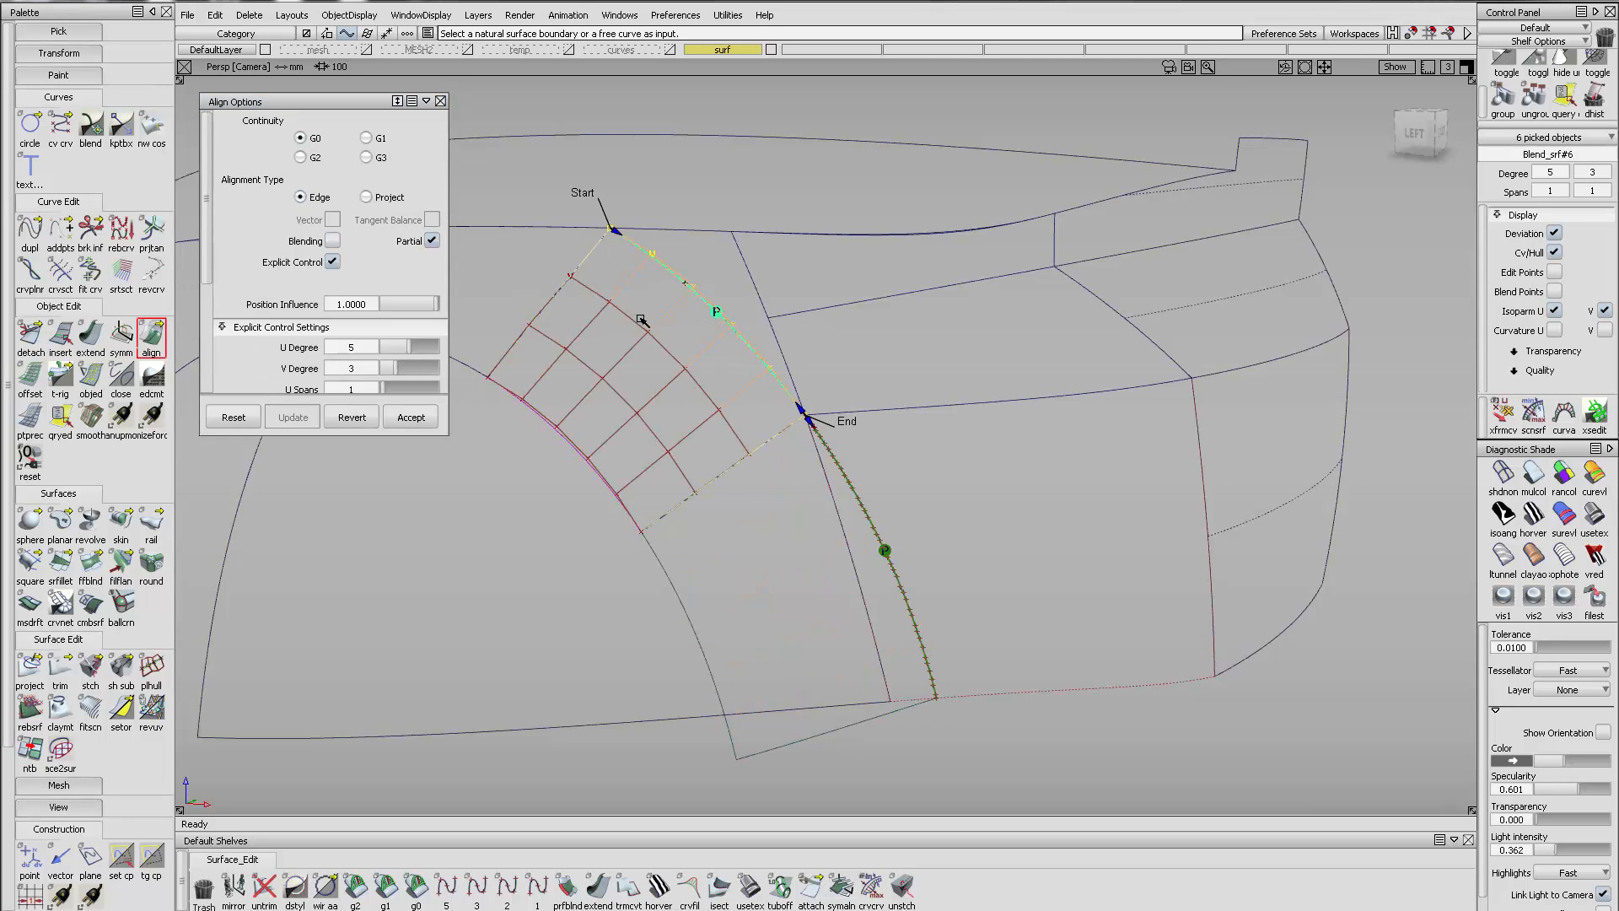
{"action": "left_click", "coordinate": [433, 242]}
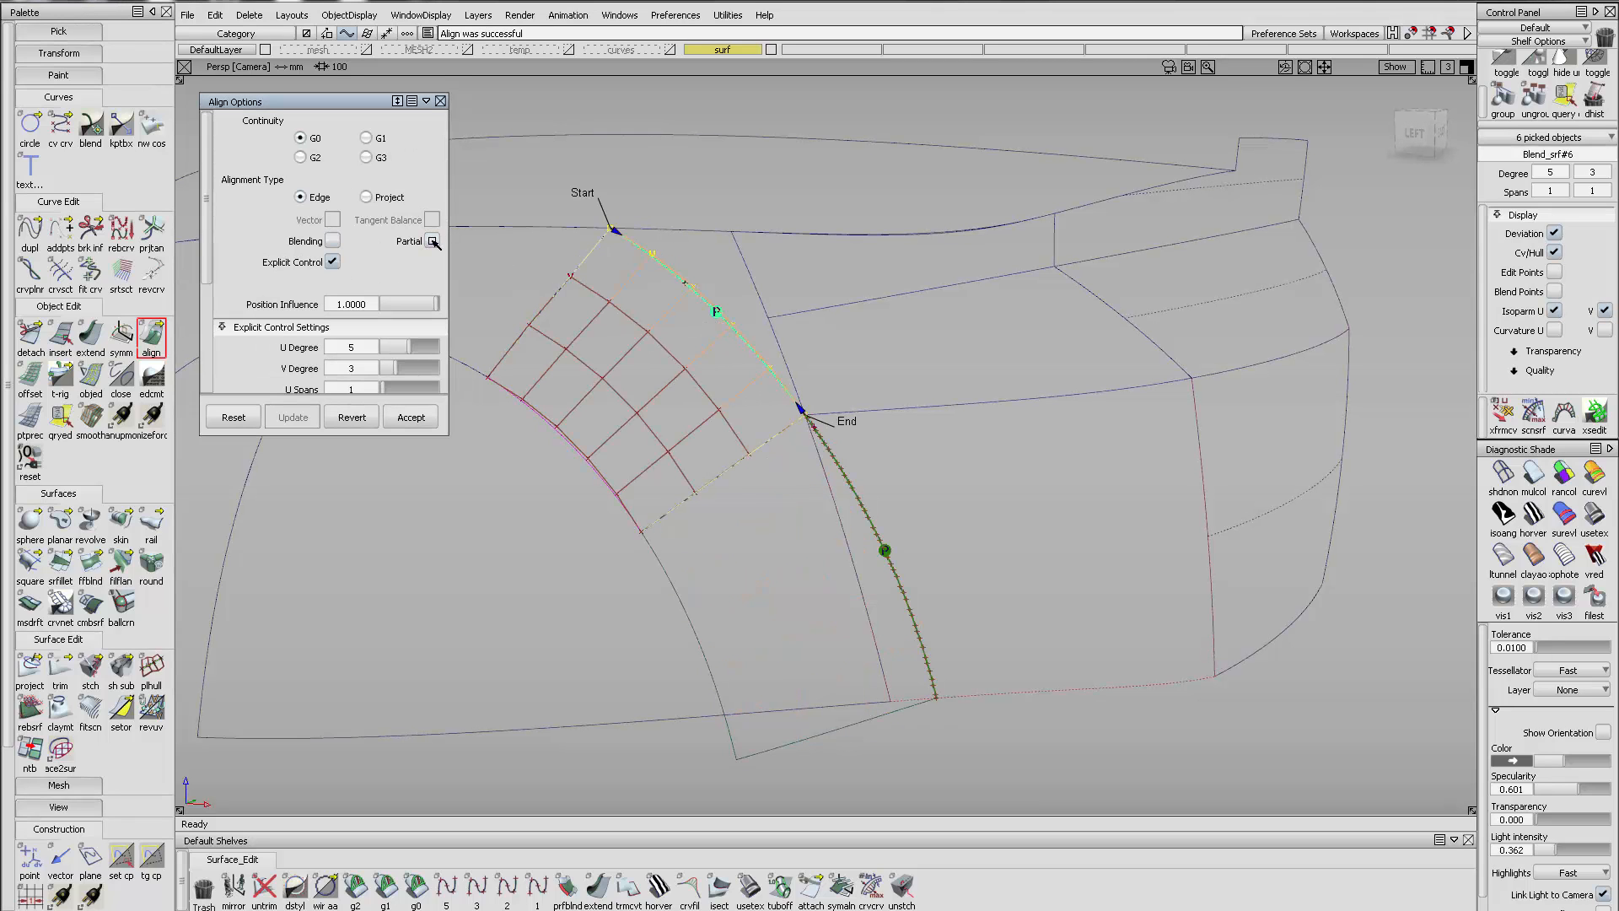
{"action": "left_click", "coordinate": [741, 394]}
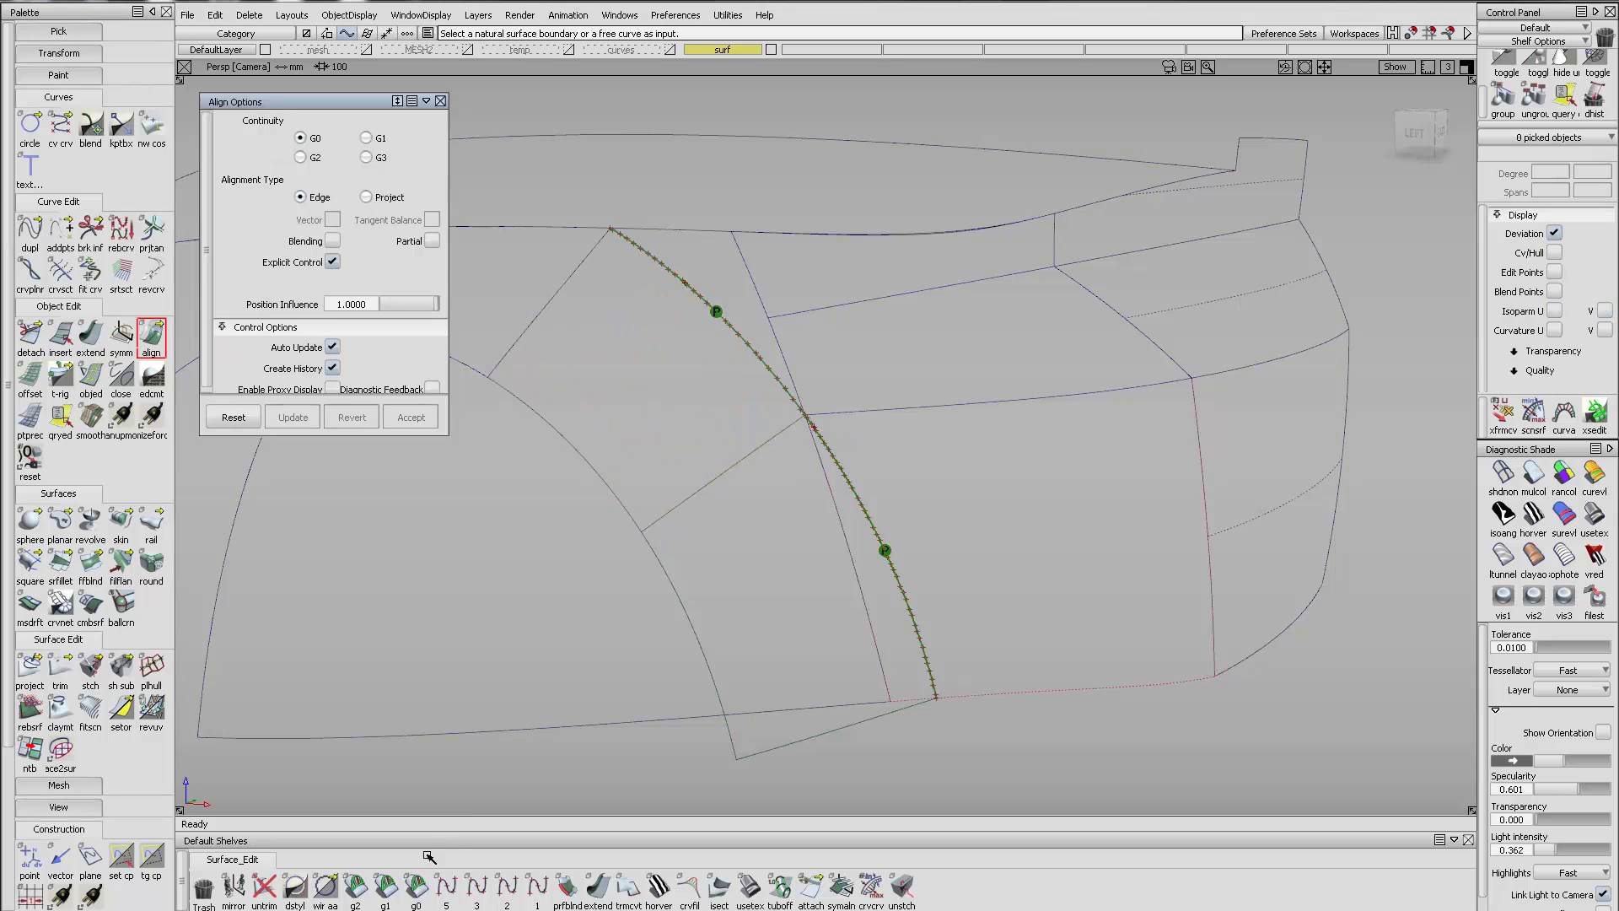
Check G2 continuity along the seam between the upper and lower wheel-arch blend surfaces
{"action": "left_click", "coordinate": [716, 478]}
{"action": "left_click_drag", "start_coordinate": [748, 509], "coordinate": [838, 538], "text": "alt+shift"}
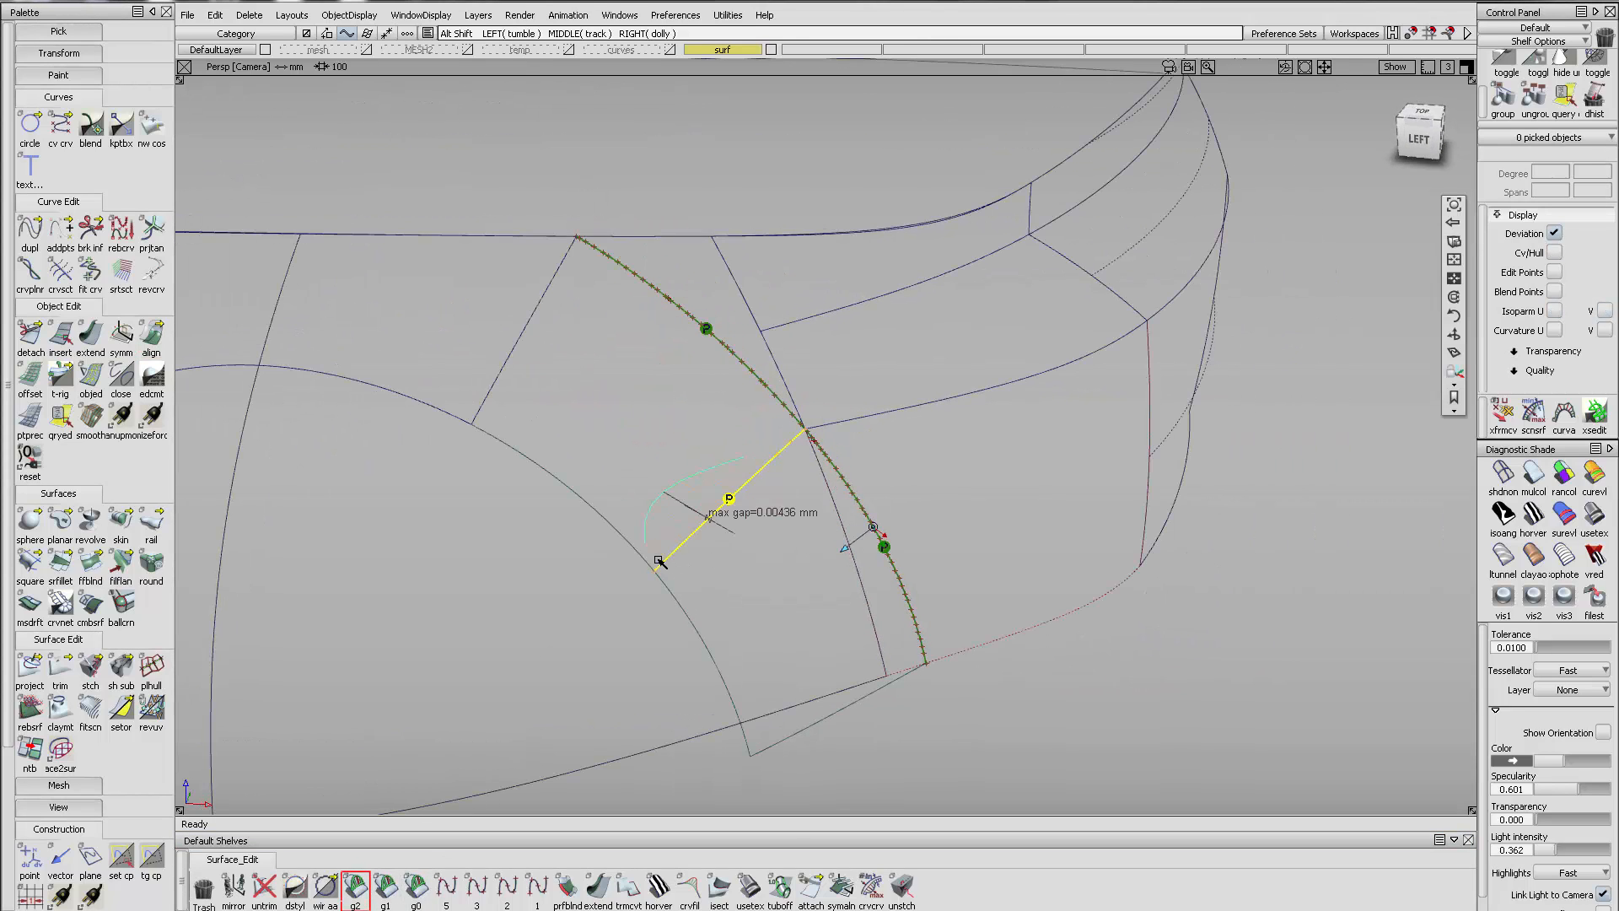
{"action": "right_click_drag", "start_coordinate": [661, 560], "coordinate": [707, 545], "text": "alt+shift"}
Delete the construction history of the two wheel-arch blend surfaces, remove the continuity locators and clear the selection
{"action": "left_click_drag", "start_coordinate": [718, 535], "coordinate": [816, 578], "text": "ctrl+shift"}
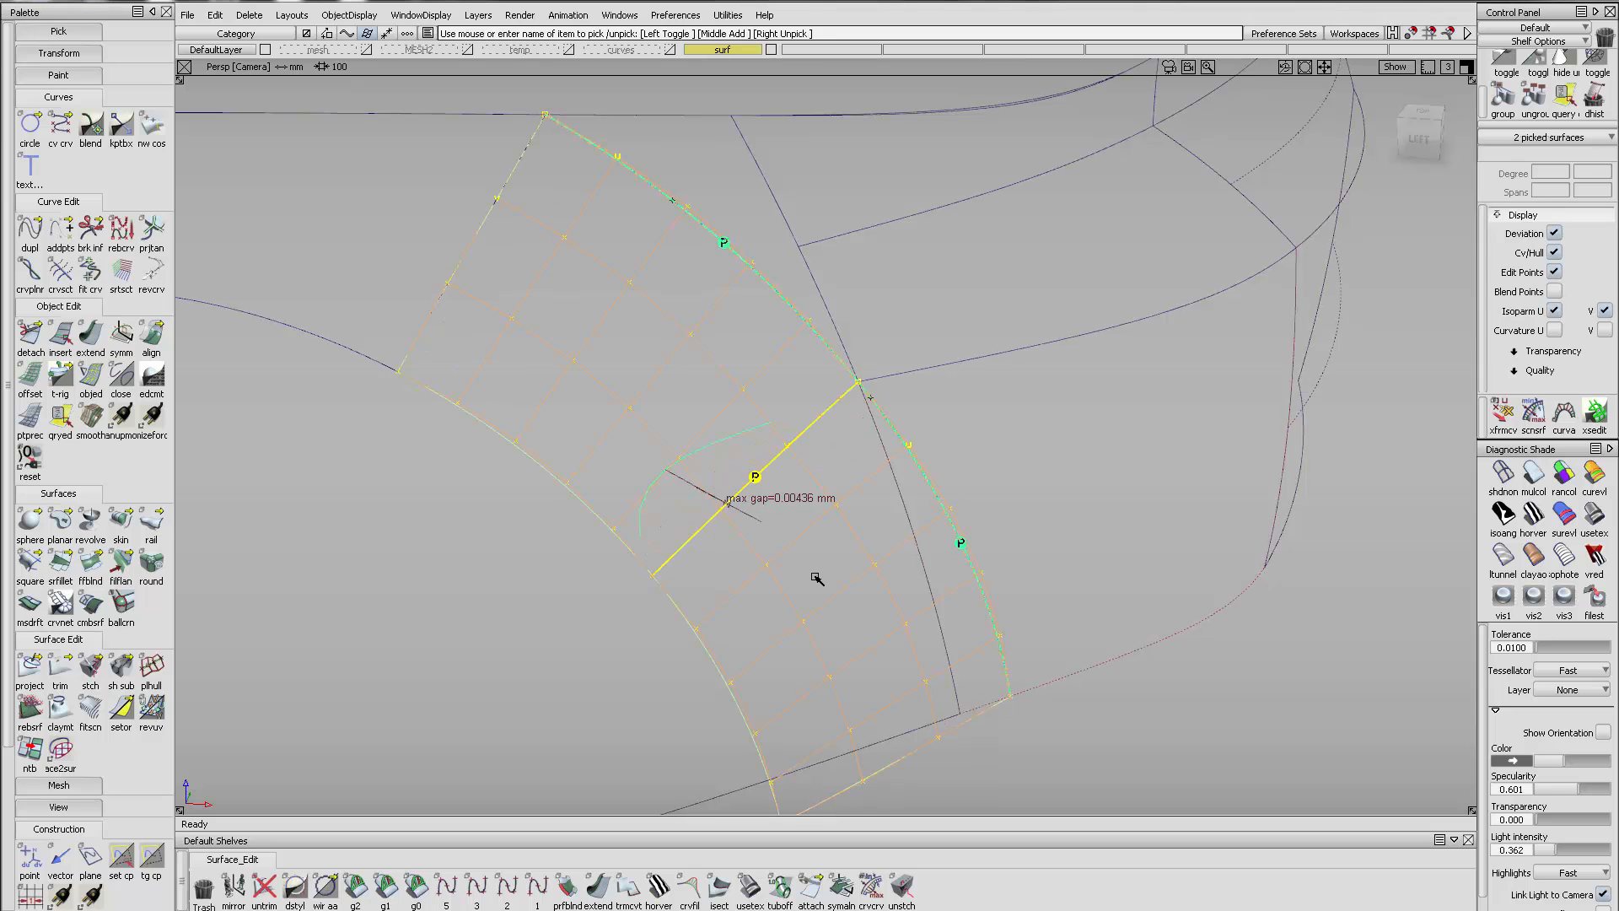
{"action": "left_click", "coordinate": [892, 520]}
{"action": "left_click_drag", "start_coordinate": [892, 520], "coordinate": [816, 439], "text": "alt+shift"}
{"action": "left_click_drag", "start_coordinate": [761, 495], "coordinate": [739, 518]}
{"action": "right_click_drag", "start_coordinate": [739, 518], "coordinate": [672, 577], "text": "alt+shift"}
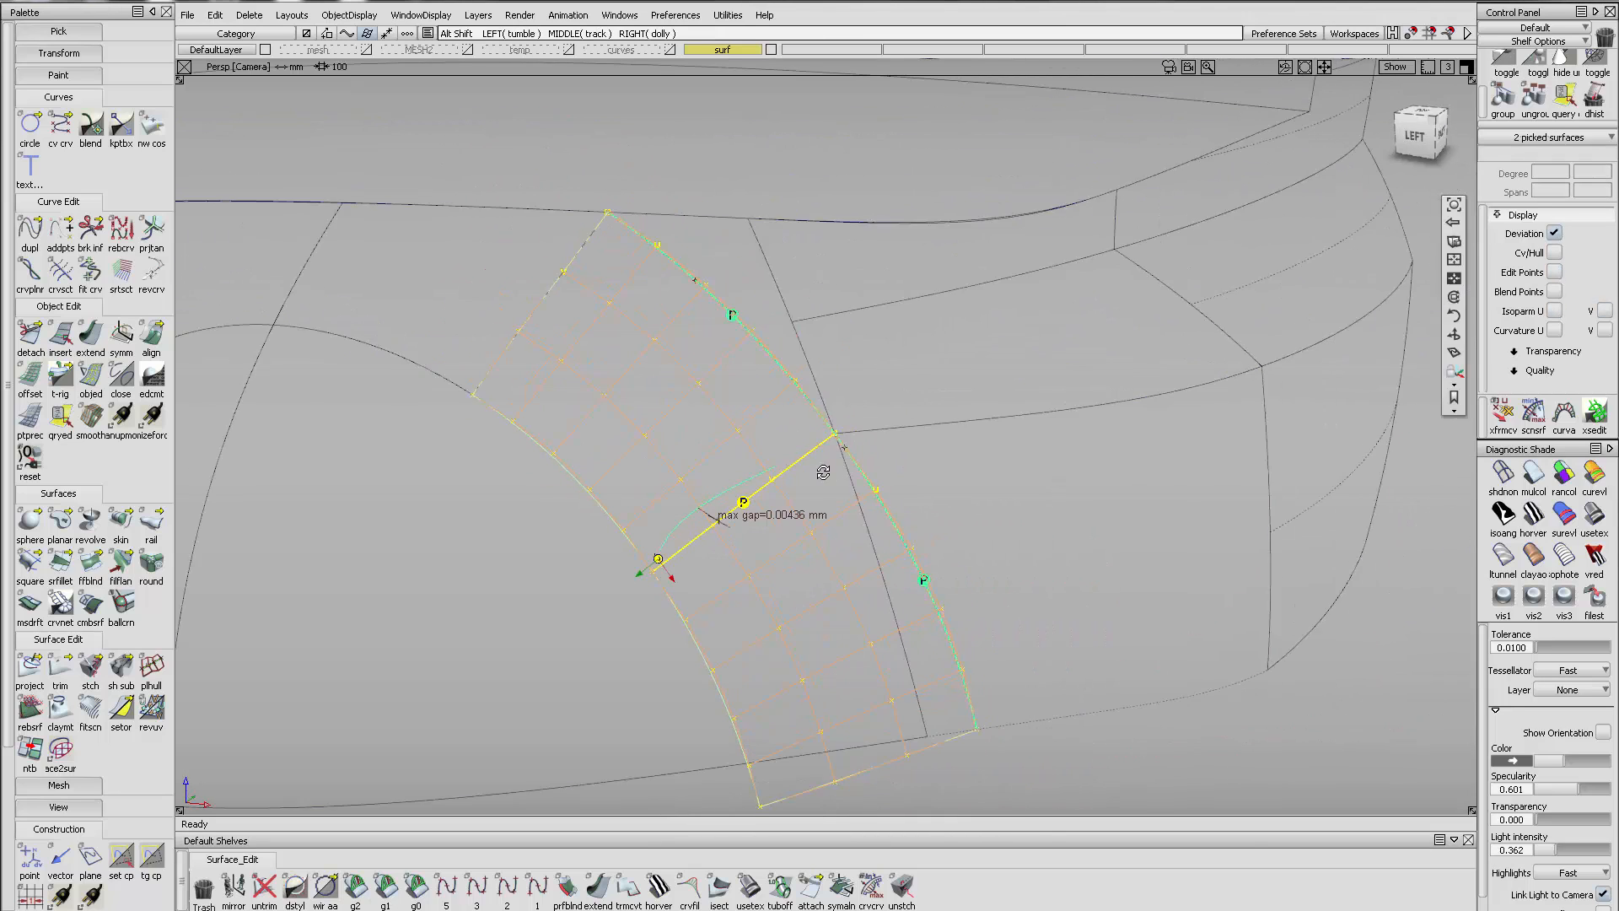
{"action": "left_click_drag", "start_coordinate": [672, 577], "coordinate": [622, 596], "text": "alt+shift"}
{"action": "left_click", "coordinate": [1594, 97]}
{"action": "key", "text": "Return"}
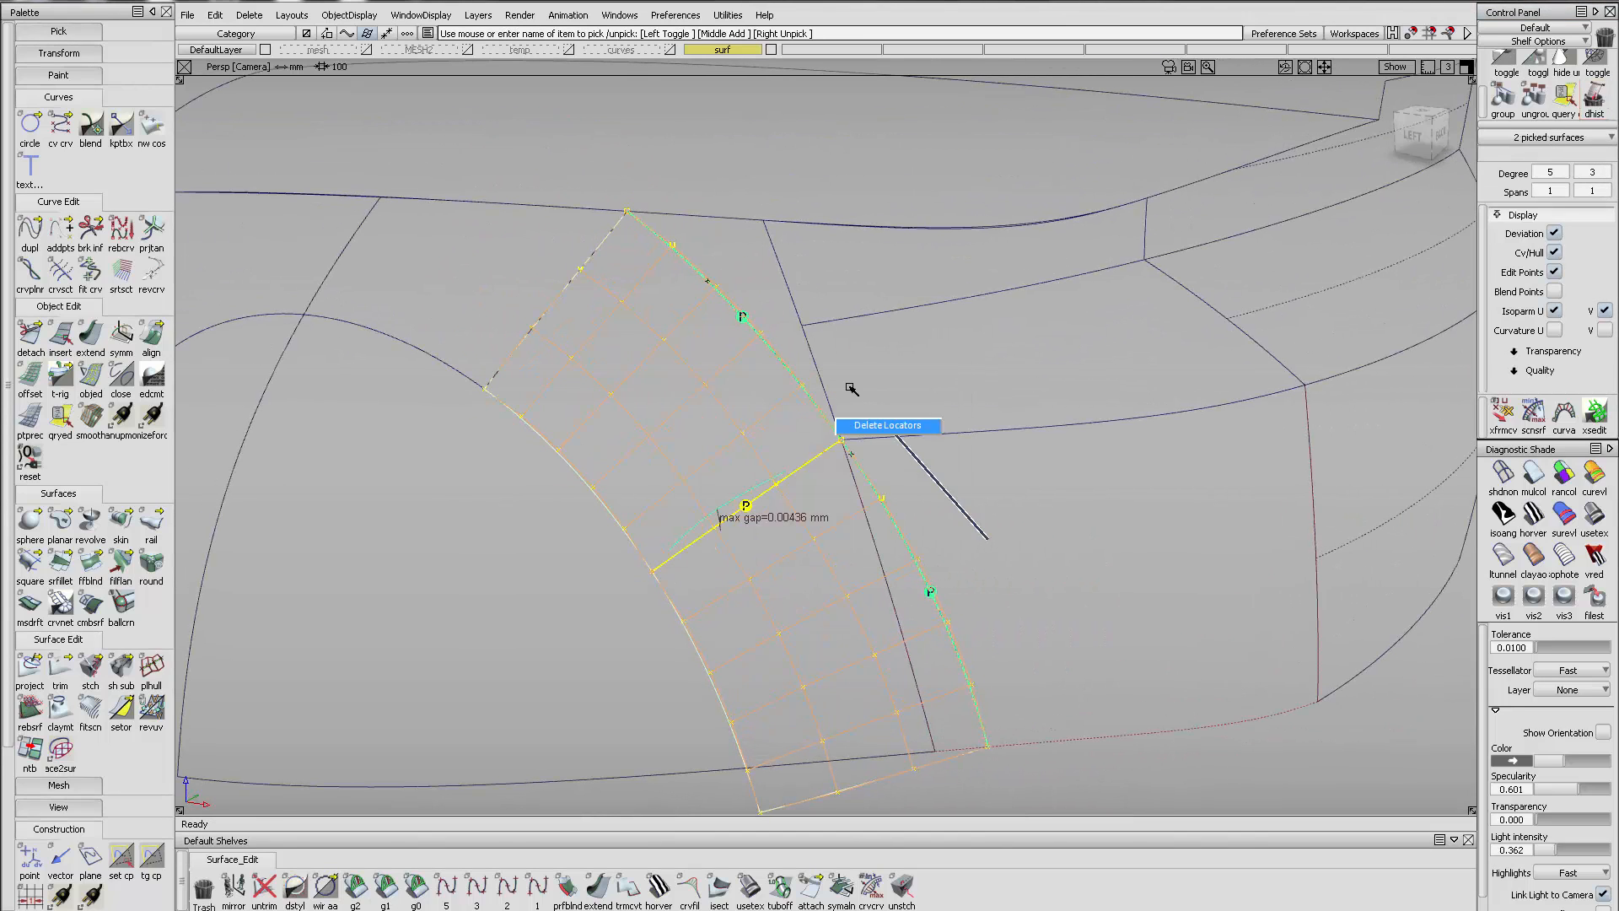
{"action": "left_click_drag", "start_coordinate": [851, 388], "coordinate": [848, 386], "text": "ctrl+shift"}
{"action": "left_click_drag", "start_coordinate": [664, 435], "coordinate": [659, 366], "text": "ctrl+shift"}
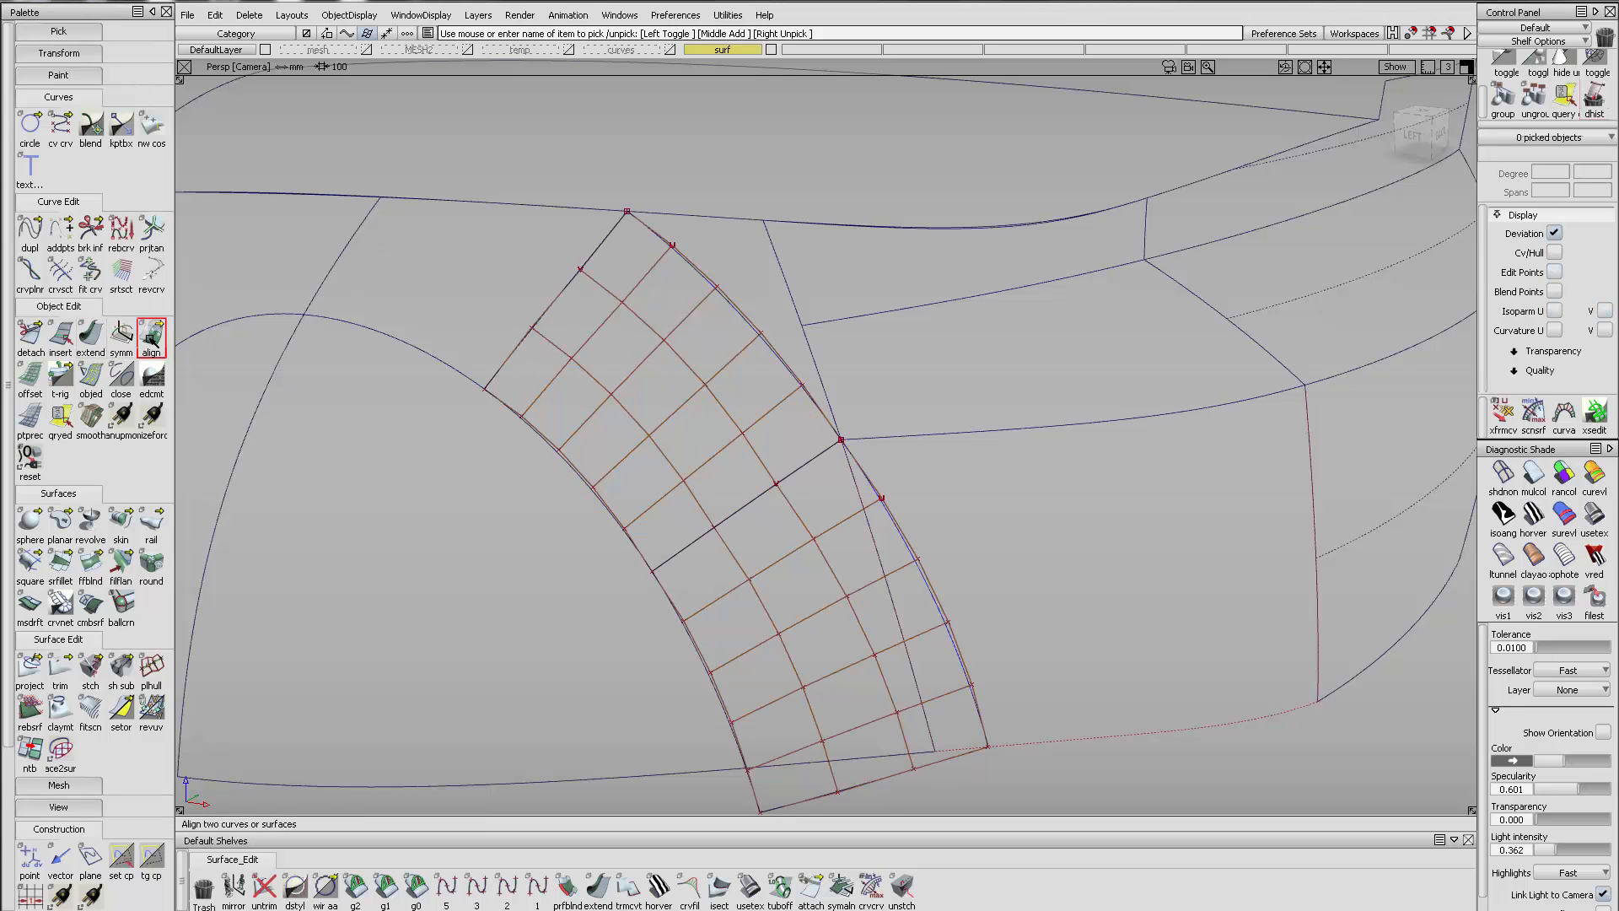
Align the outer edges of the upper and lower wheel-arch blend surfaces to the adjoining body surfaces with G2 continuity and Explicit Control
{"action": "double_click", "coordinate": [152, 340]}
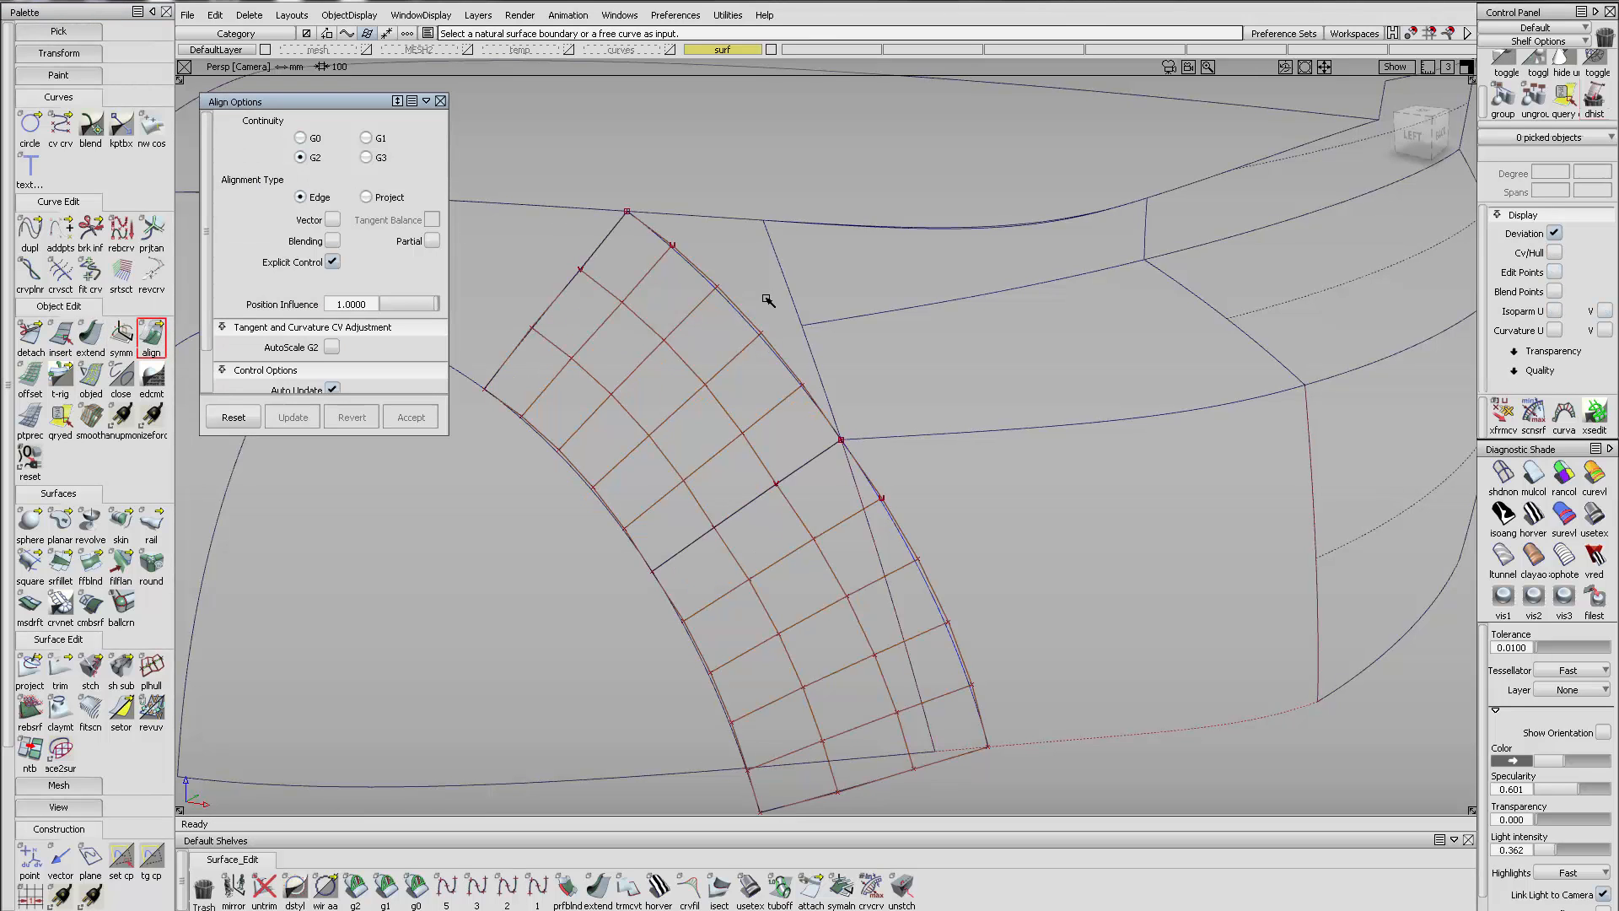
{"action": "left_click", "coordinate": [741, 319]}
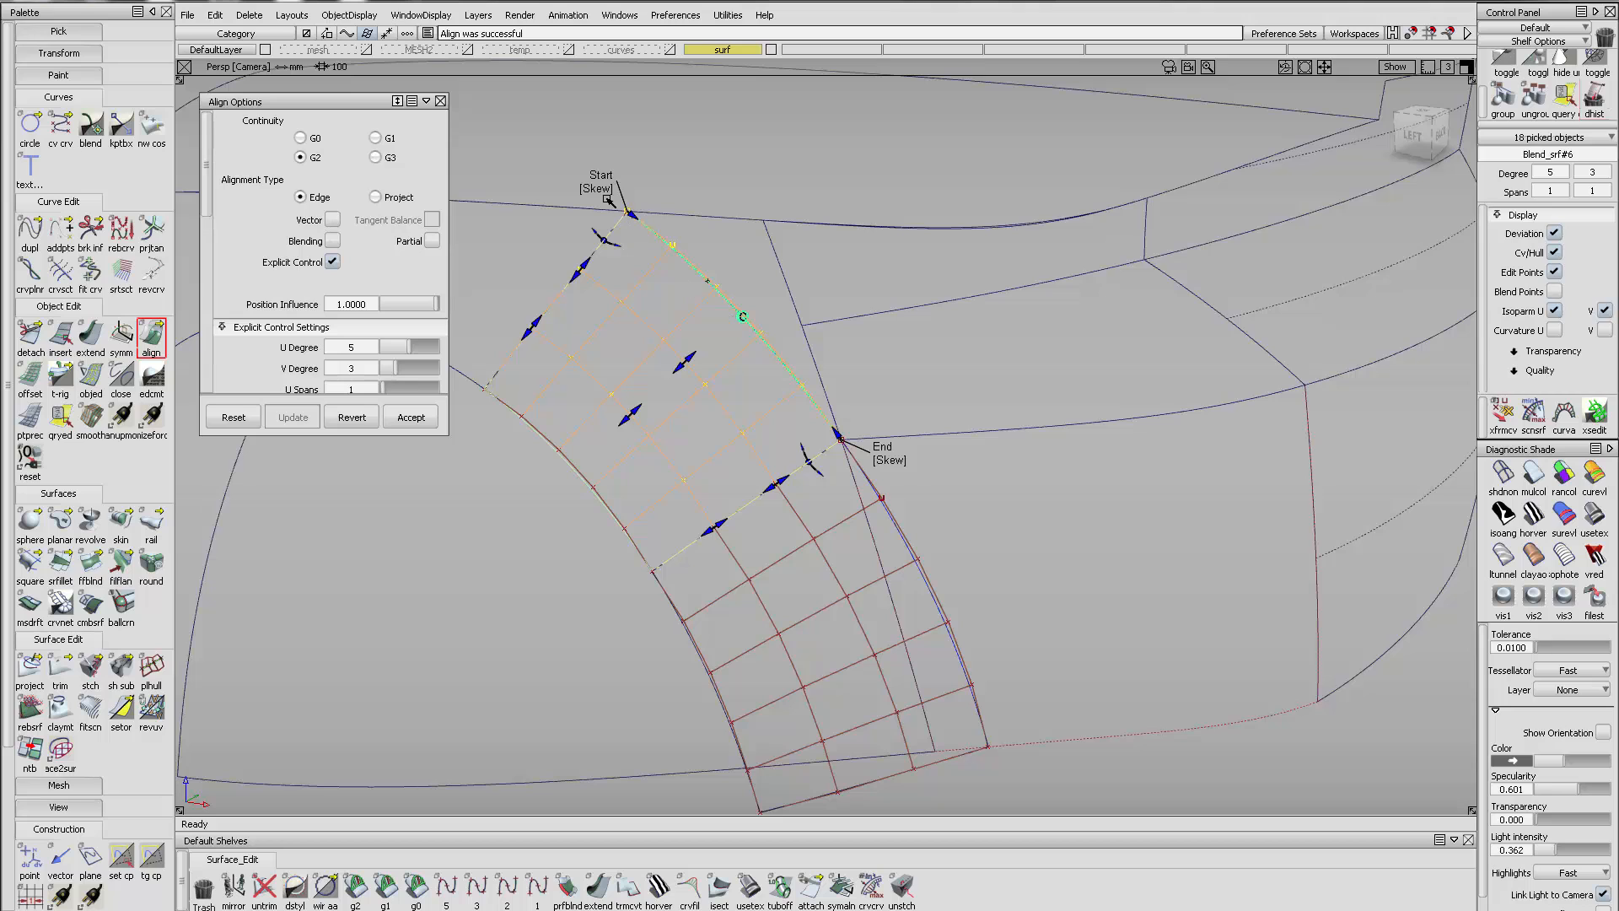
{"action": "left_click", "coordinate": [907, 549]}
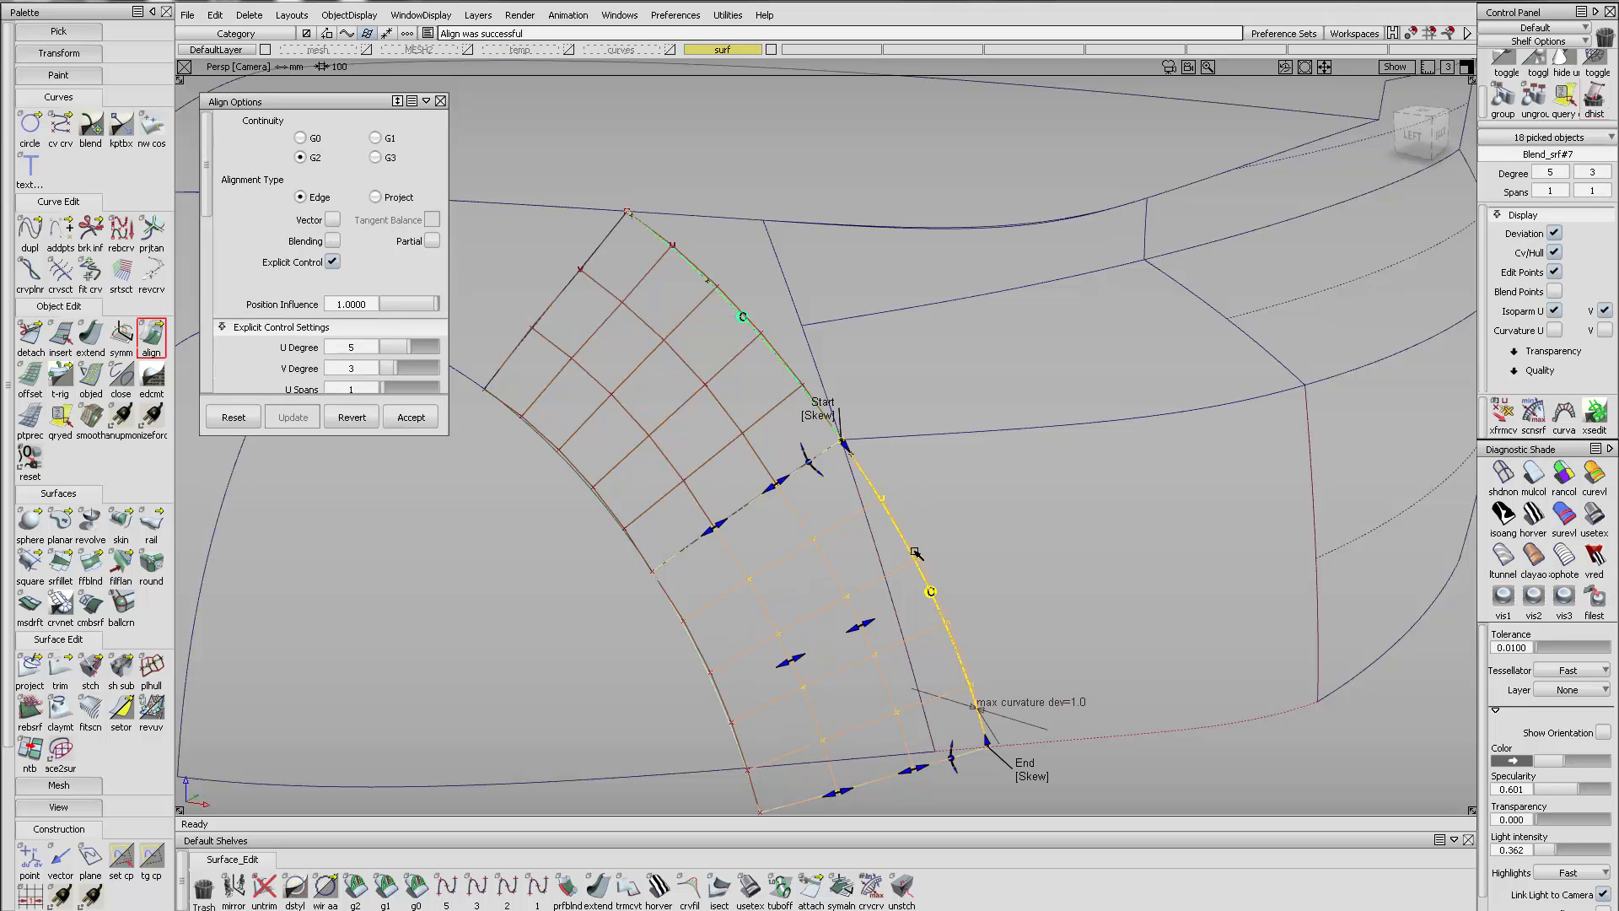
{"action": "left_click_drag", "start_coordinate": [959, 590], "coordinate": [993, 484], "text": "alt+shift"}
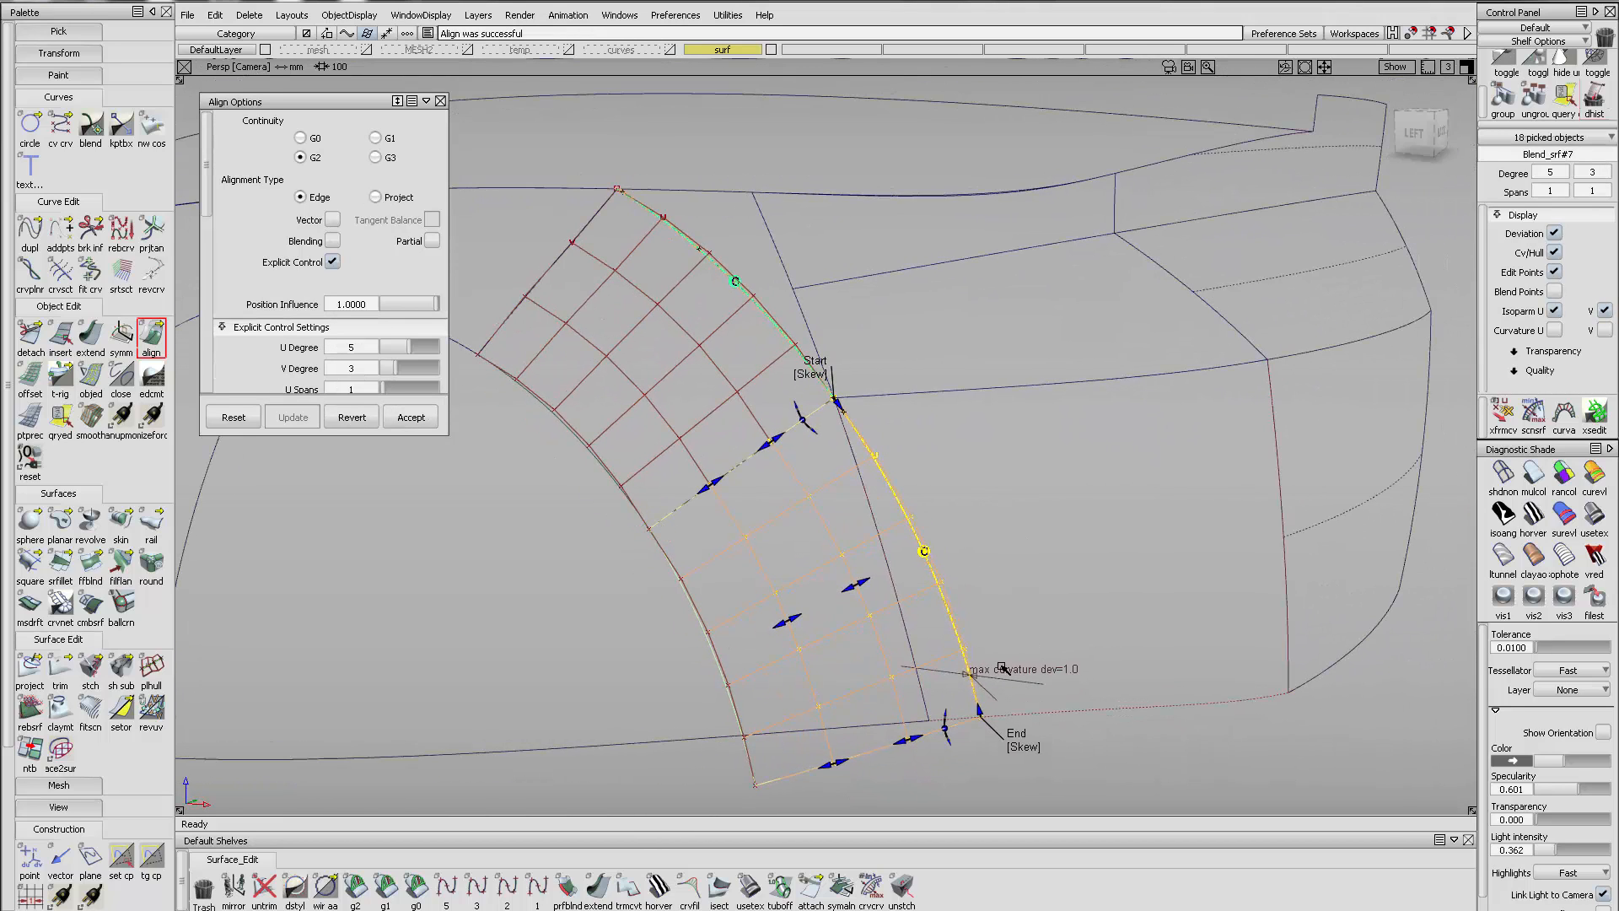
Recheck G2 continuity along the shared seam between the upper and lower wheel-arch blend surfaces
{"action": "left_click_drag", "start_coordinate": [433, 309], "coordinate": [398, 304]}
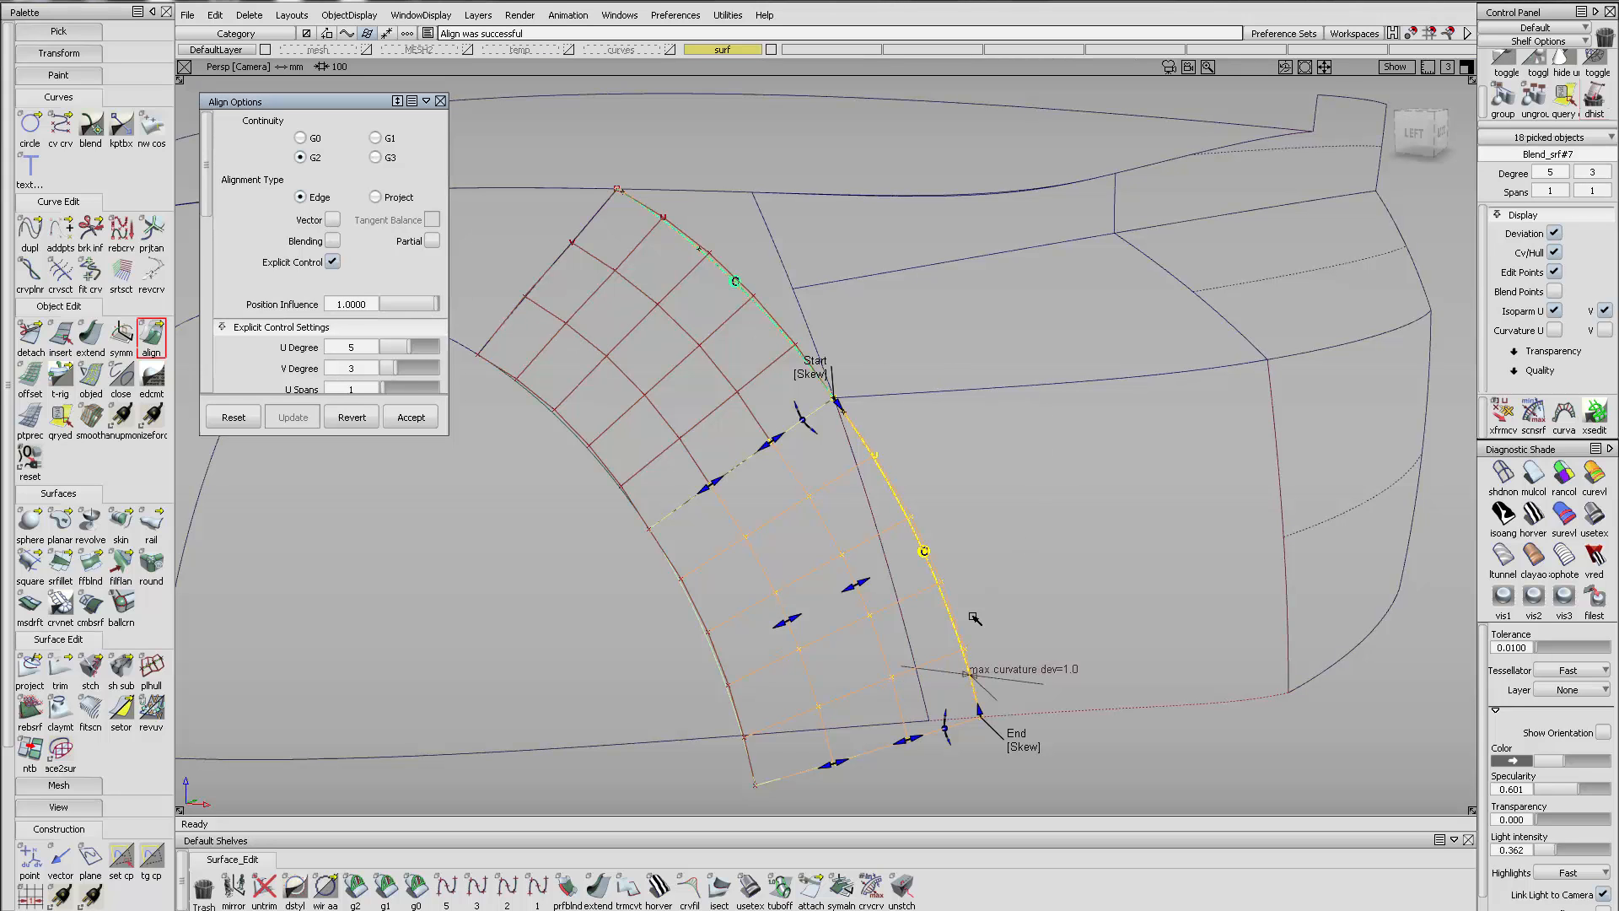
{"action": "left_click_drag", "start_coordinate": [1172, 384], "coordinate": [888, 554], "text": "alt+shift"}
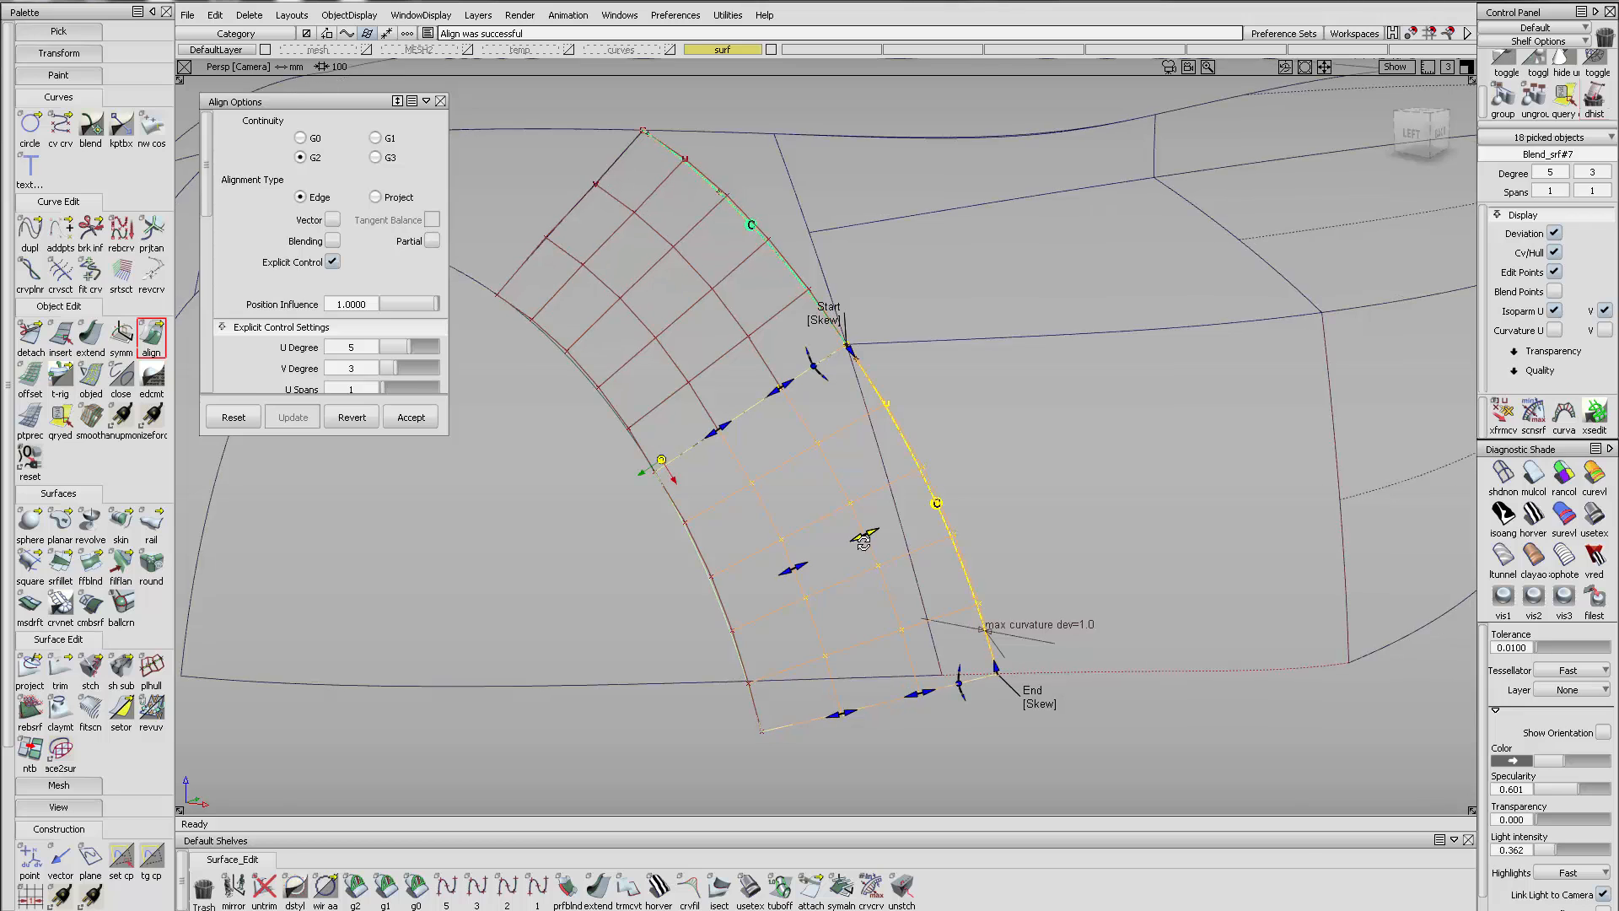
{"action": "left_click", "coordinate": [355, 886]}
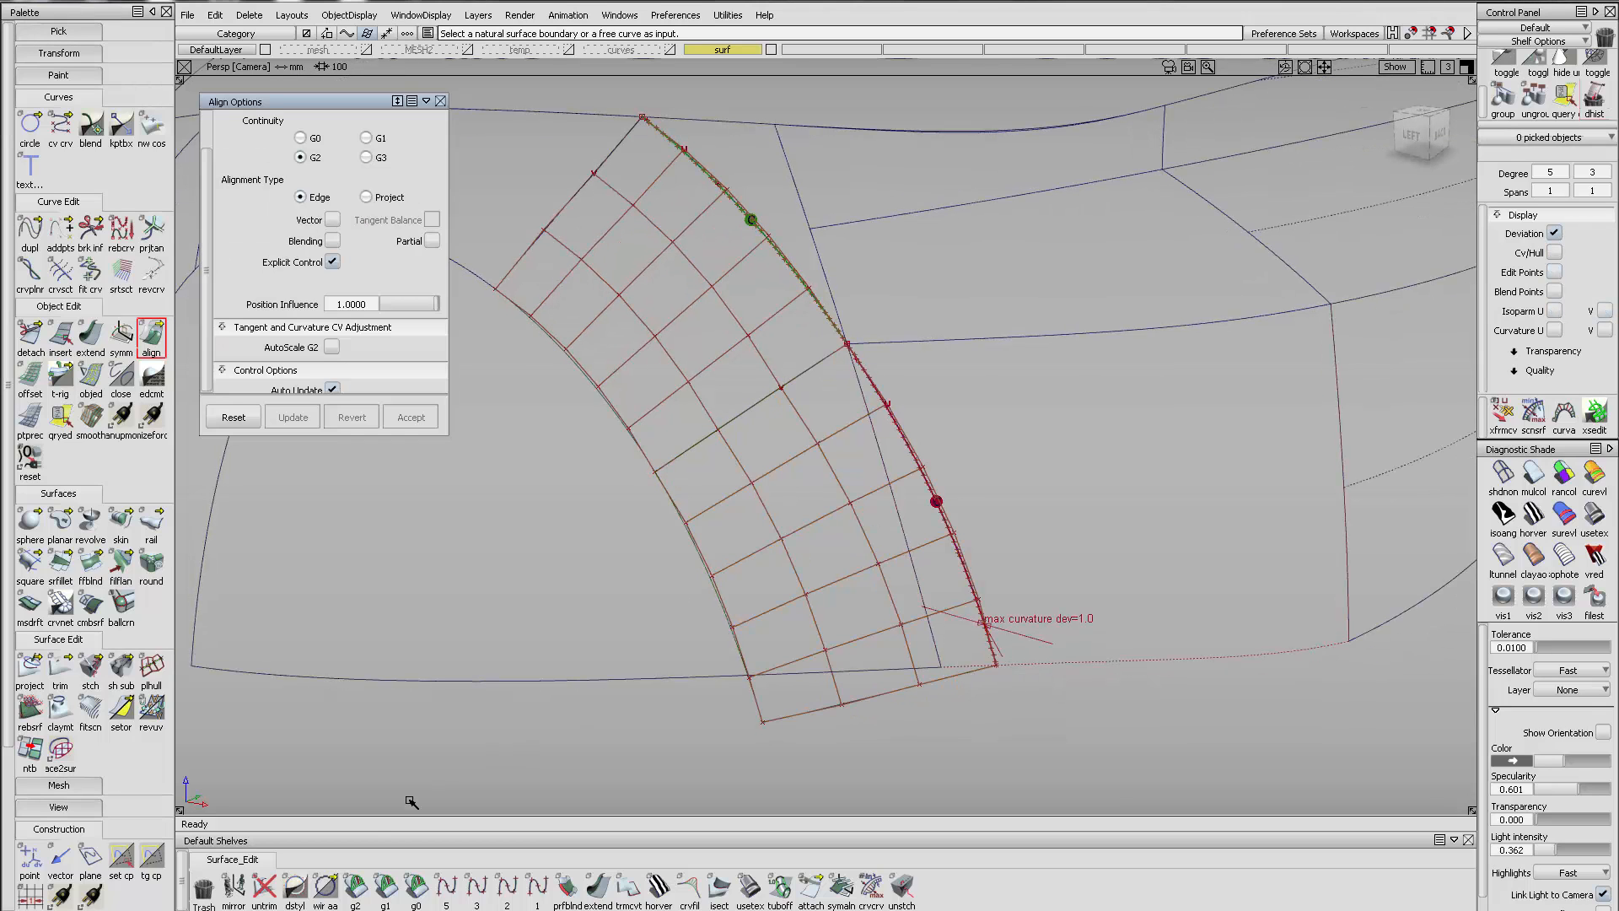
{"action": "left_click", "coordinate": [750, 408]}
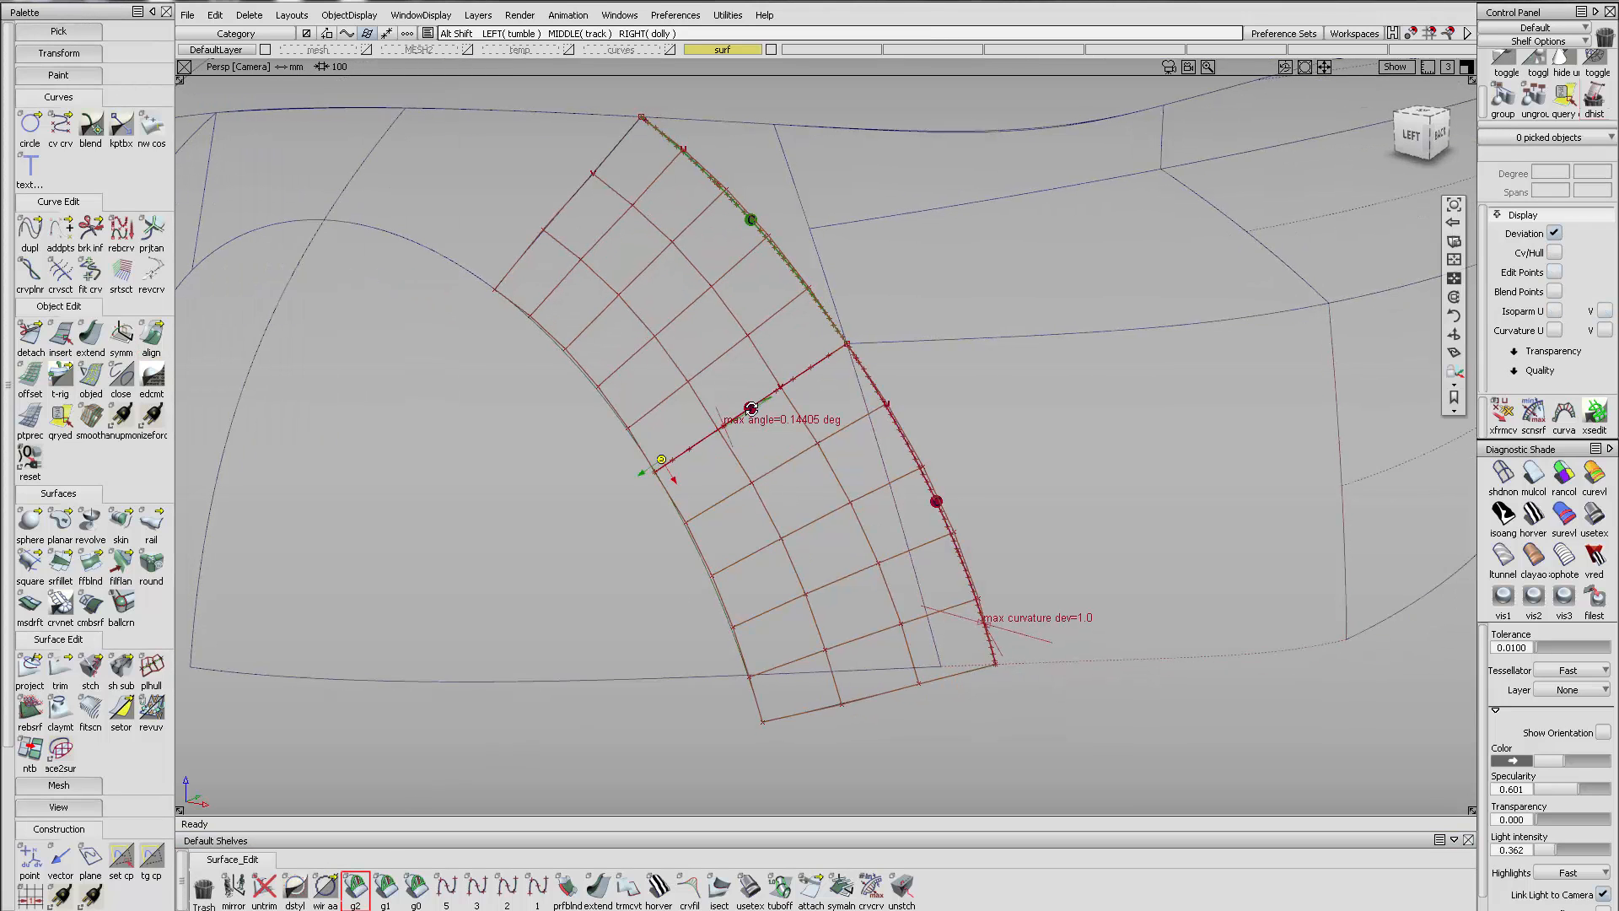
{"action": "left_click_drag", "start_coordinate": [731, 397], "coordinate": [808, 361], "text": "alt+shift"}
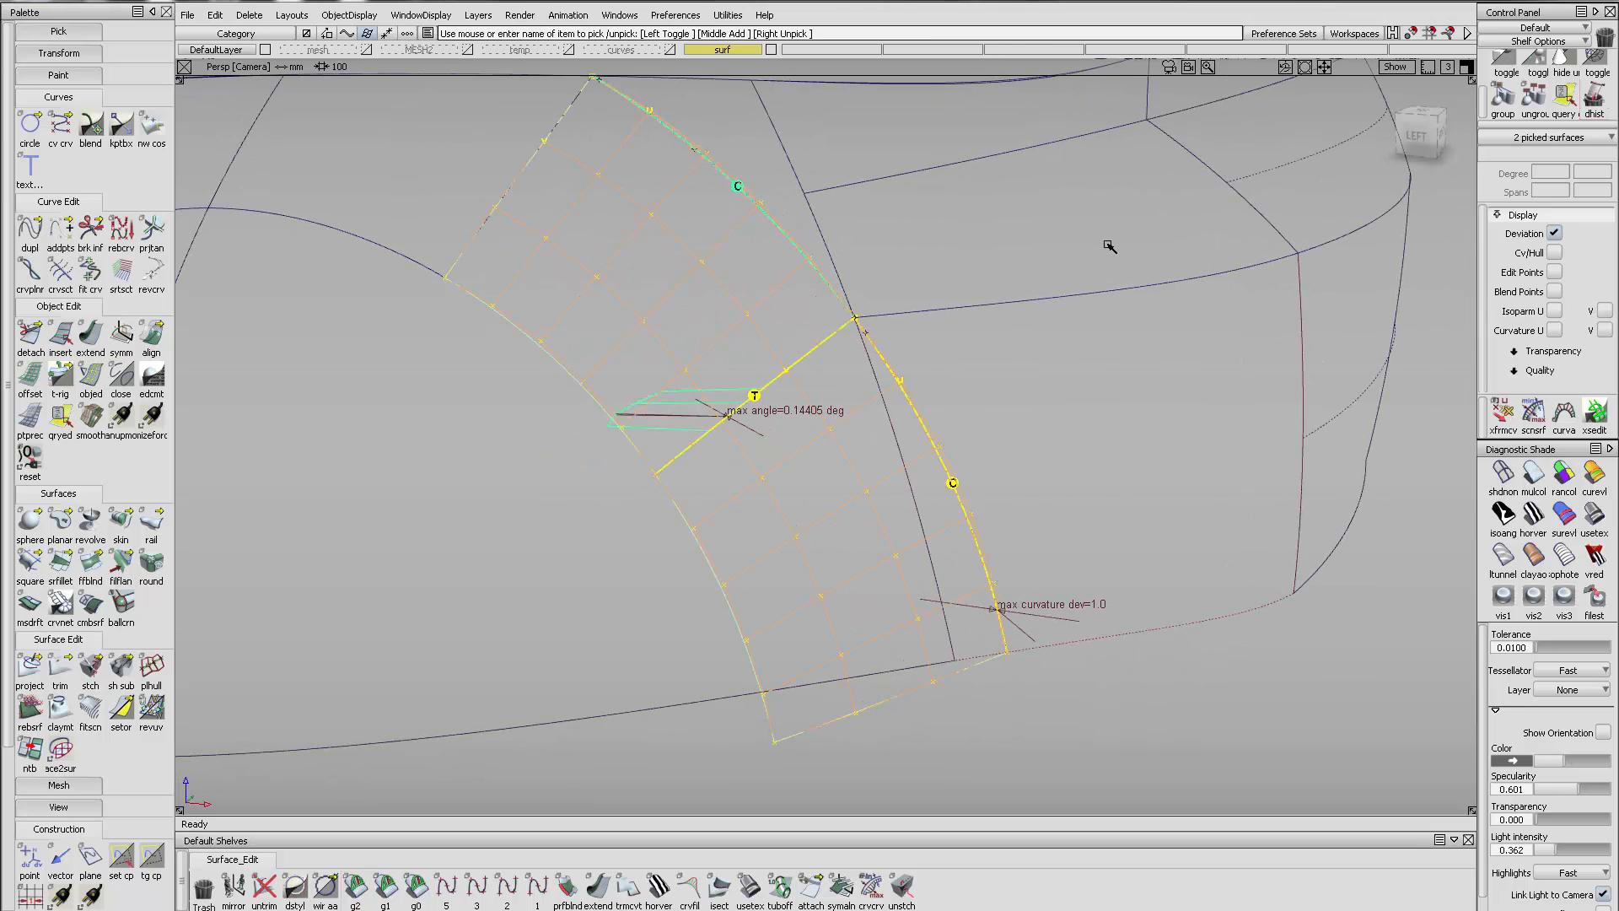
Delete the construction history of both rear wheel-arch blend surfaces and clear the selection
{"action": "left_click", "coordinate": [1593, 96]}
{"action": "left_click", "coordinate": [918, 516]}
{"action": "right_click_drag", "start_coordinate": [921, 516], "coordinate": [969, 390], "text": "alt+shift"}
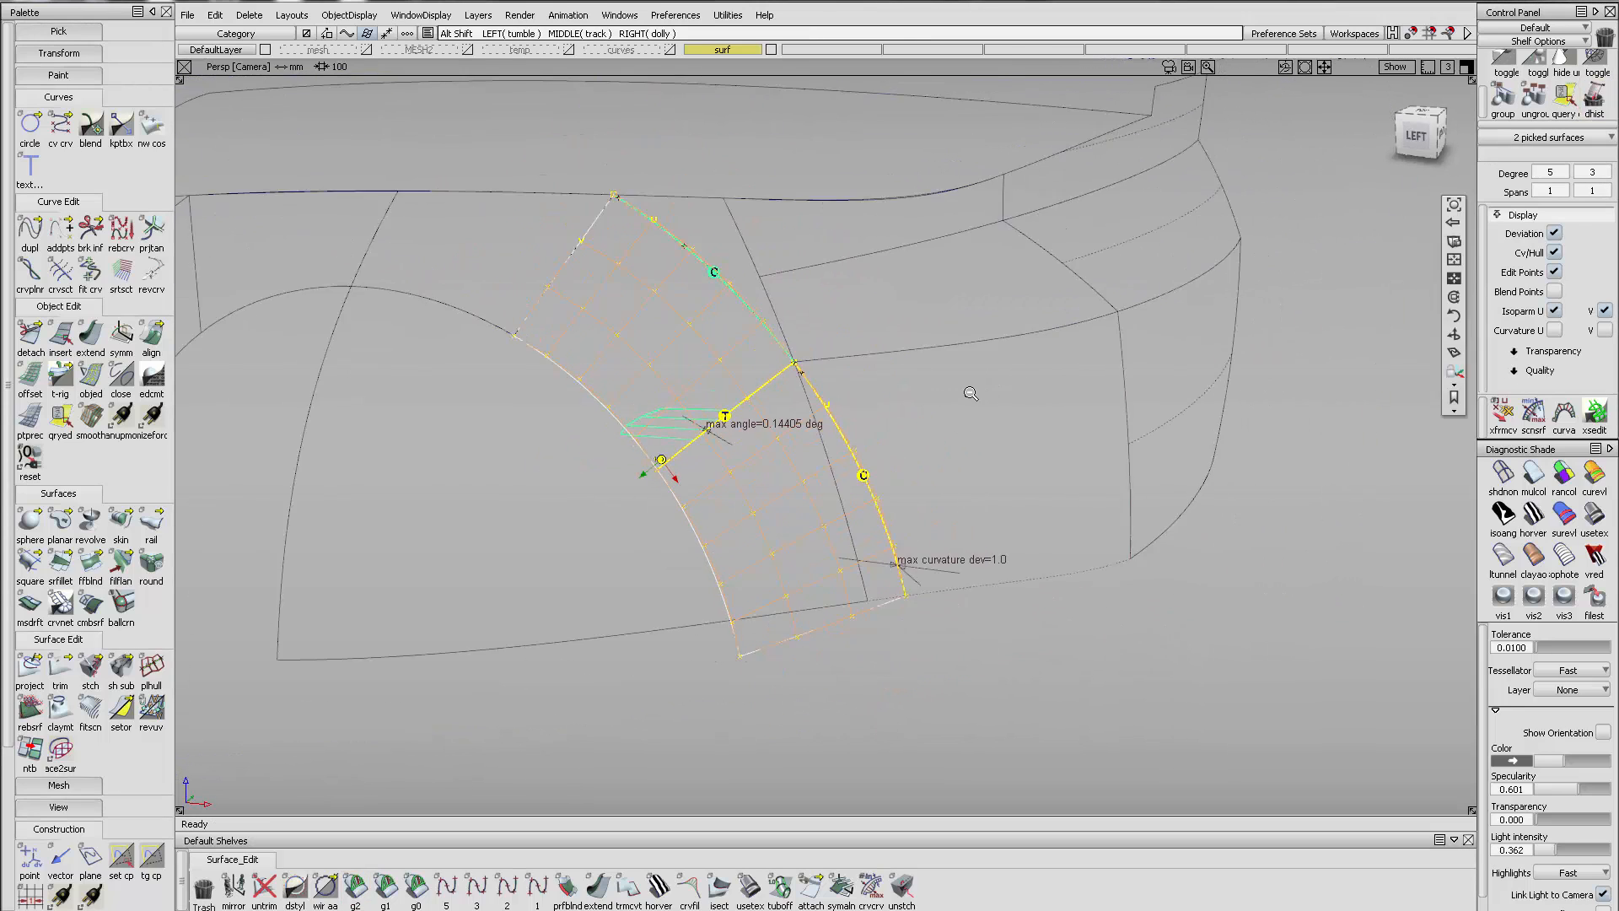
{"action": "left_click", "coordinate": [811, 547]}
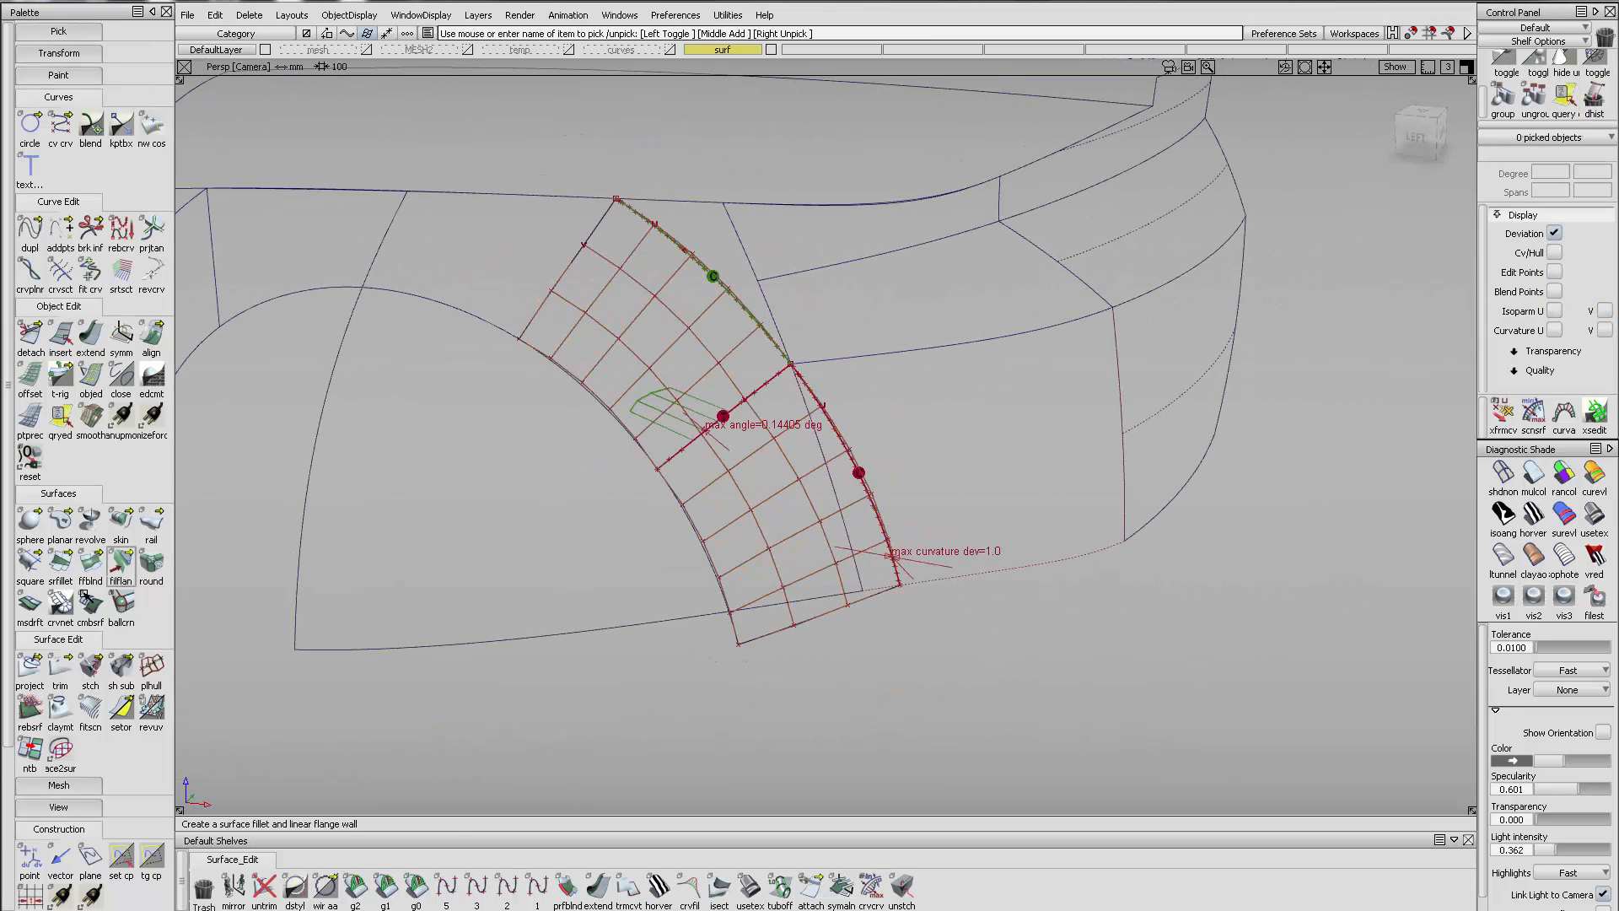
Trim the lower rear side surface back to the outer edge of the lower wheel-arch blend, keeping the rearward region
{"action": "left_click", "coordinate": [690, 229]}
{"action": "key", "text": "space"}
{"action": "left_click_drag", "start_coordinate": [918, 442], "coordinate": [858, 440], "text": "alt+shift"}
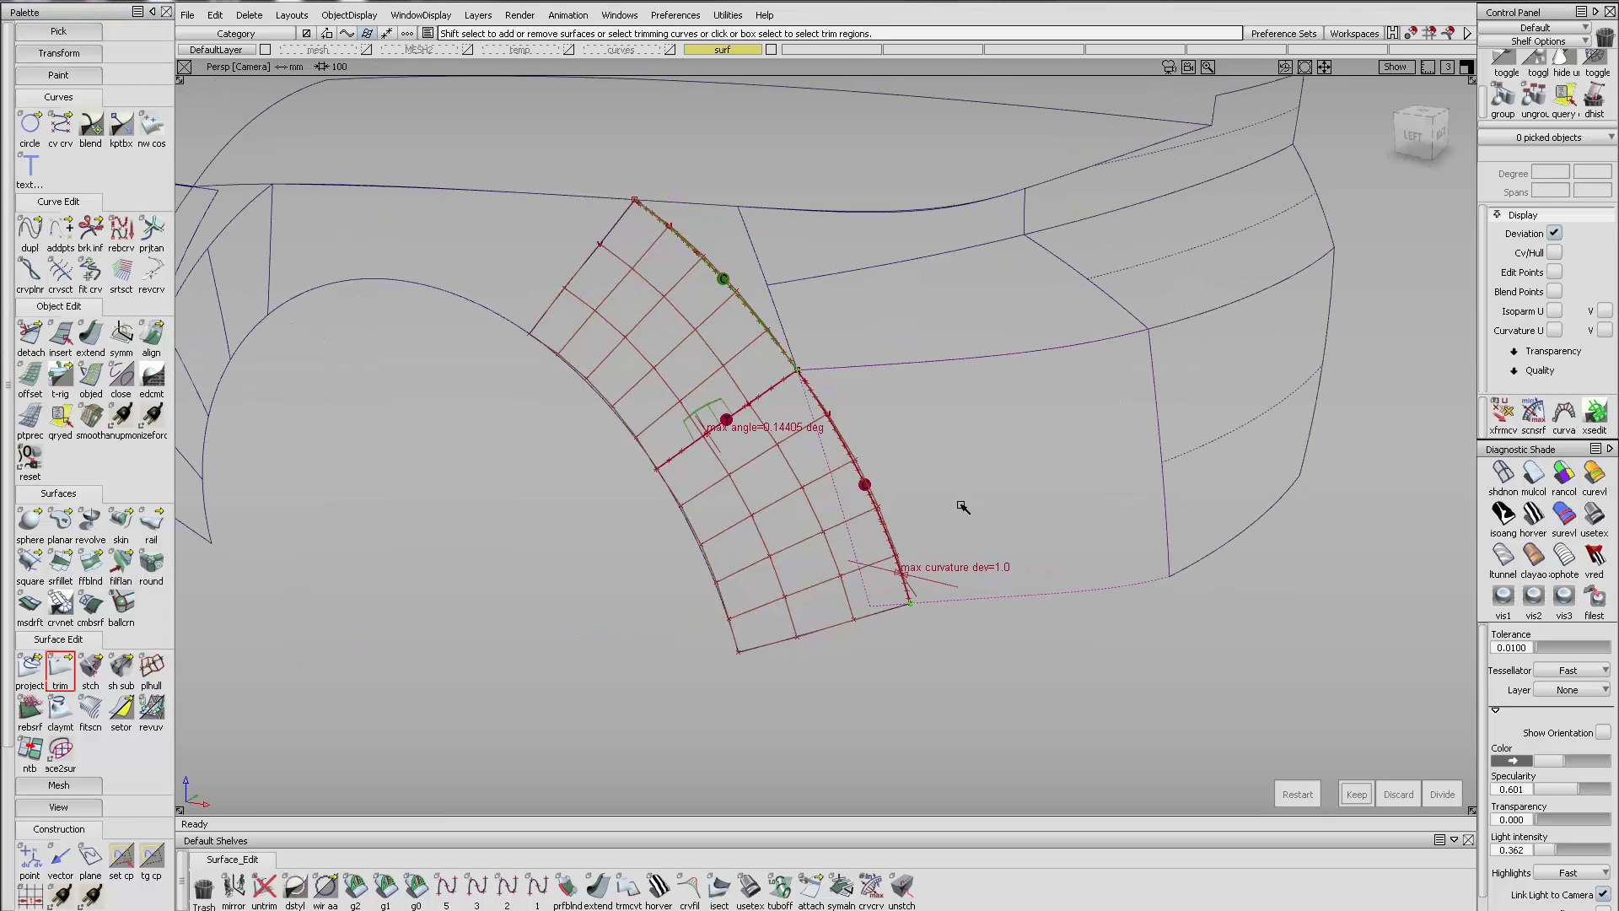
{"action": "right_click_drag", "start_coordinate": [968, 506], "coordinate": [1036, 492], "text": "alt+shift"}
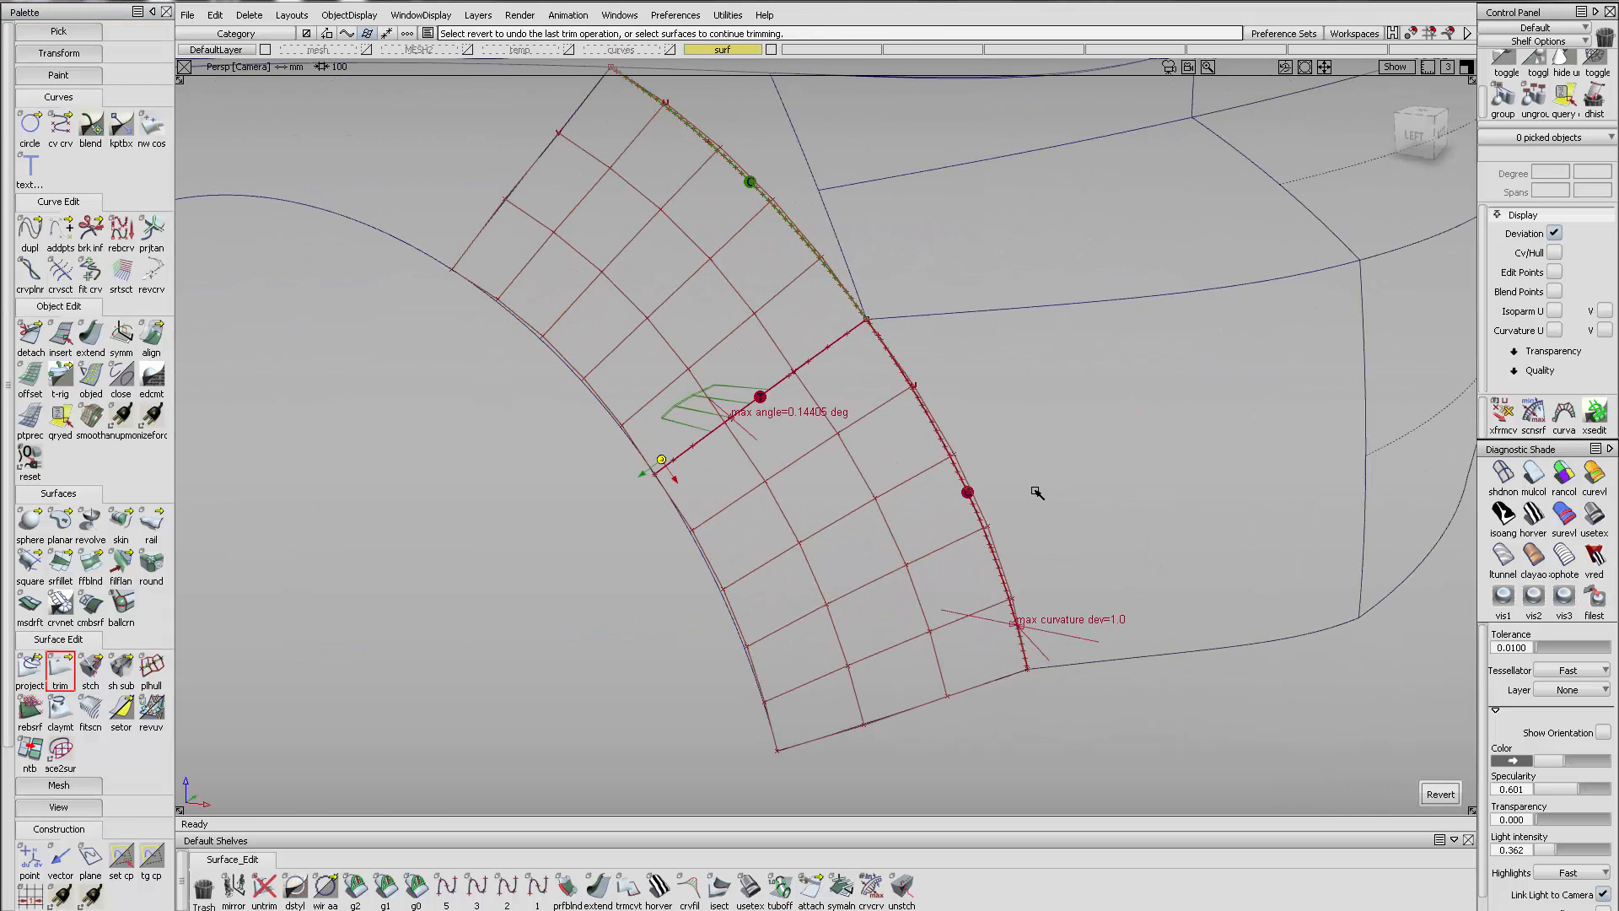
Display Gaussian curvature evaluation with a colour scale of 7.651 and shift two negative band limits to about -530040 and -1470029
{"action": "left_click", "coordinate": [1595, 474]}
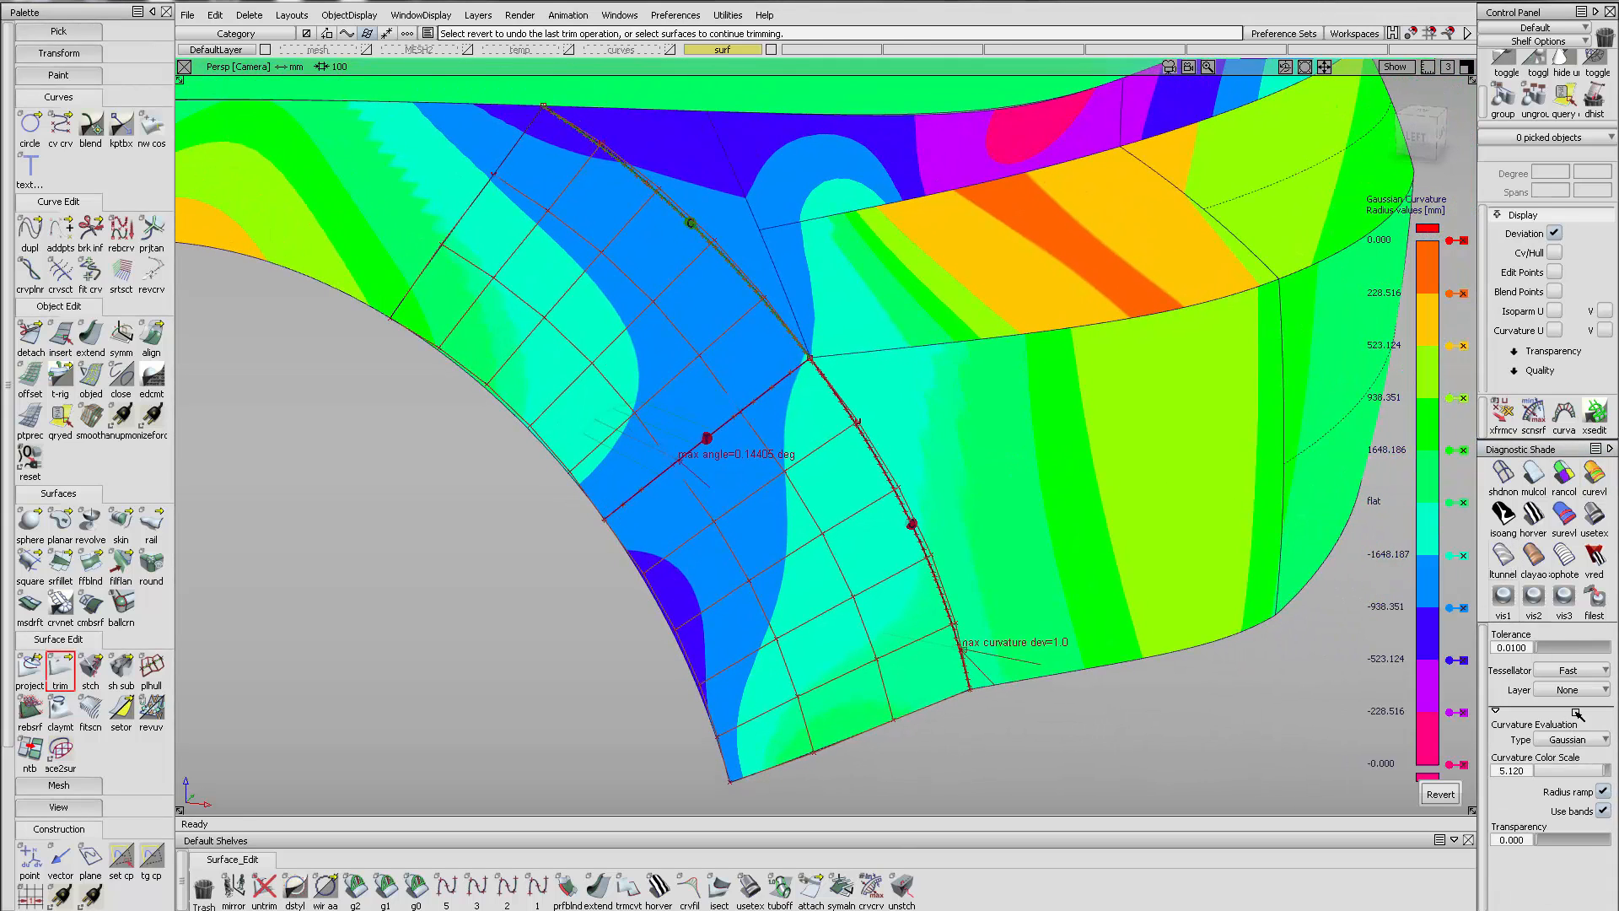
{"action": "left_click_drag", "start_coordinate": [1601, 768], "coordinate": [1606, 768]}
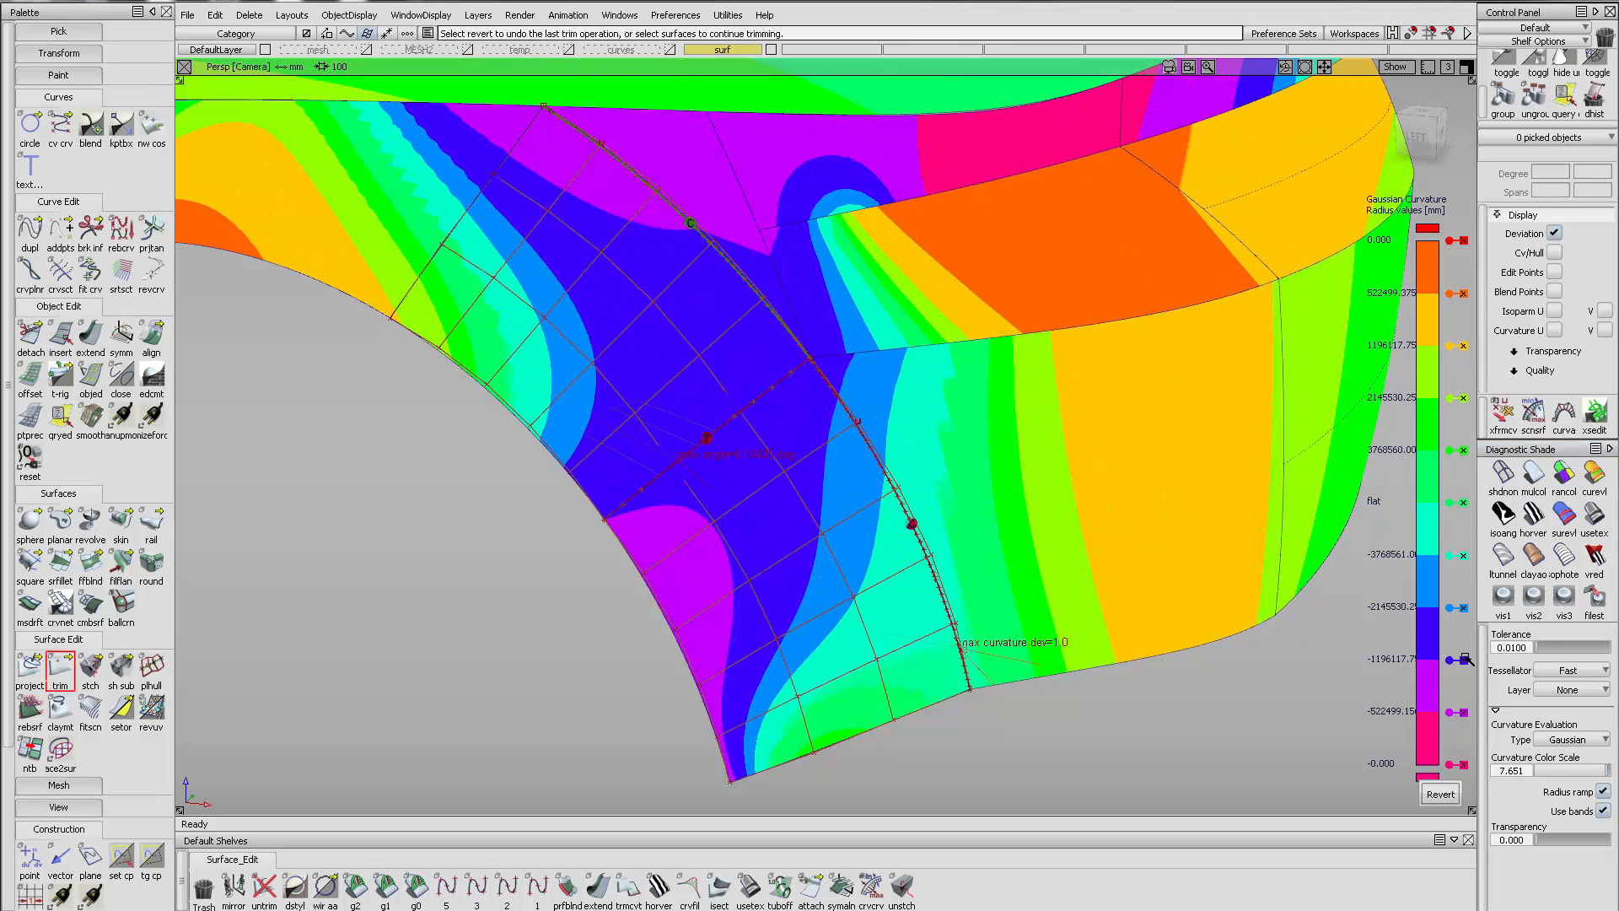
{"action": "left_click_drag", "start_coordinate": [1465, 714], "coordinate": [1463, 712]}
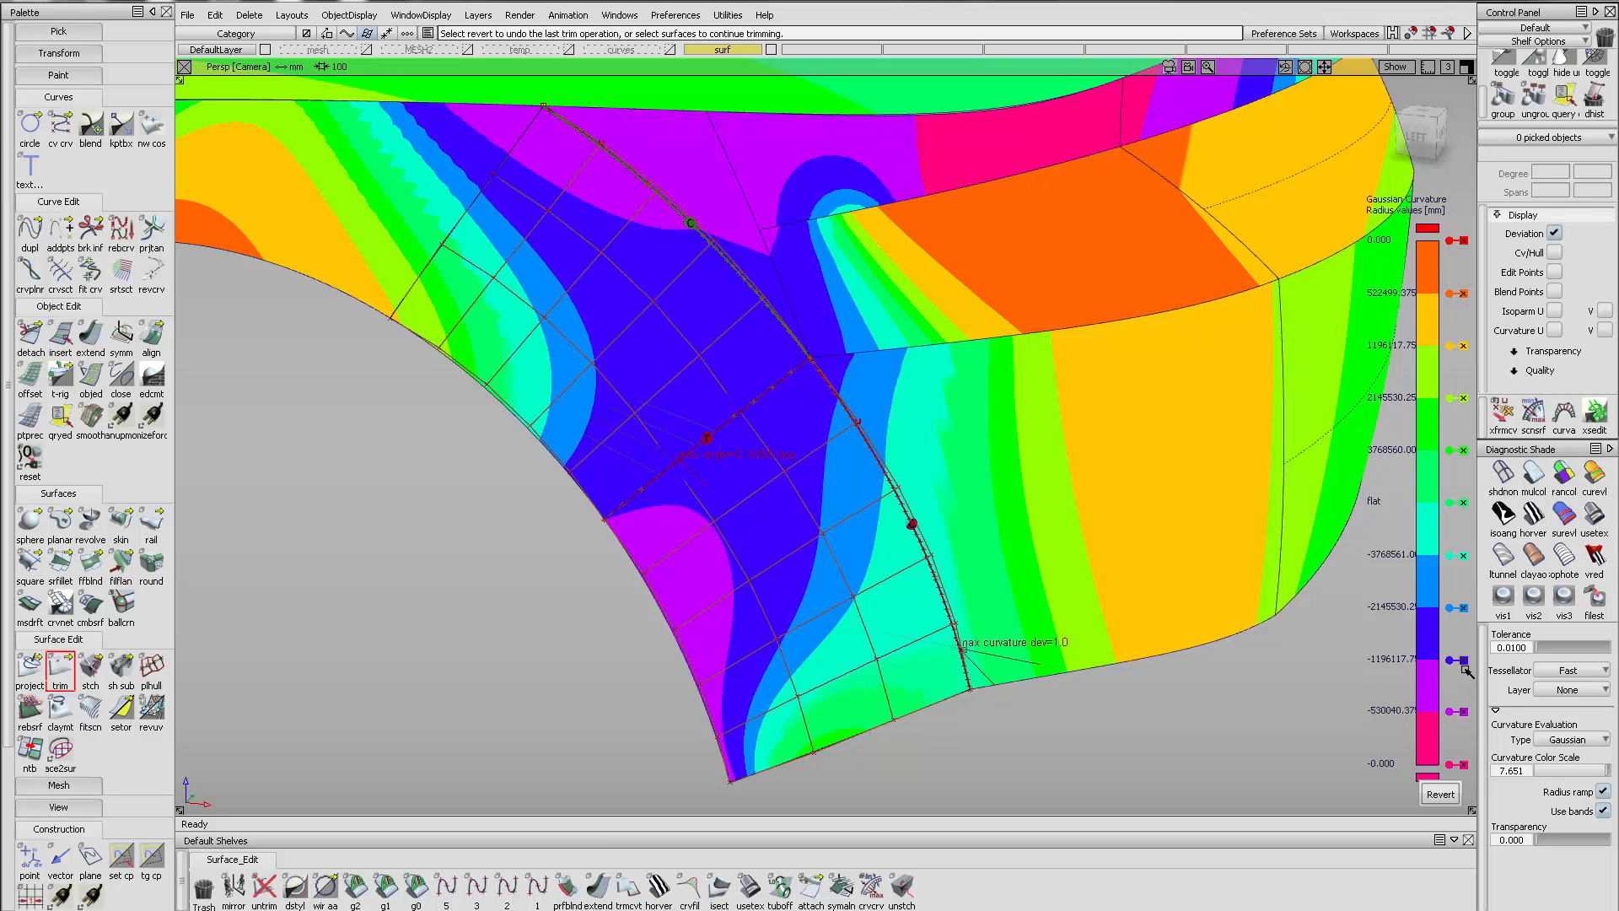
{"action": "left_click_drag", "start_coordinate": [1464, 660], "coordinate": [1464, 645]}
Compare the rear wheel-arch blend surfaces with curvature shading off and on again from a closer angle
{"action": "mouse_move", "coordinate": [820, 518]}
{"action": "left_mouse_down", "text": "alt+shift"}
{"action": "mouse_move", "coordinate": [863, 481]}
{"action": "mouse_move", "coordinate": [908, 481]}
{"action": "mouse_move", "coordinate": [880, 479]}
{"action": "left_mouse_up", "text": "alt+shift"}
{"action": "right_click_drag", "start_coordinate": [880, 478], "coordinate": [892, 469], "text": "alt+shift"}
{"action": "left_click", "coordinate": [1502, 474]}
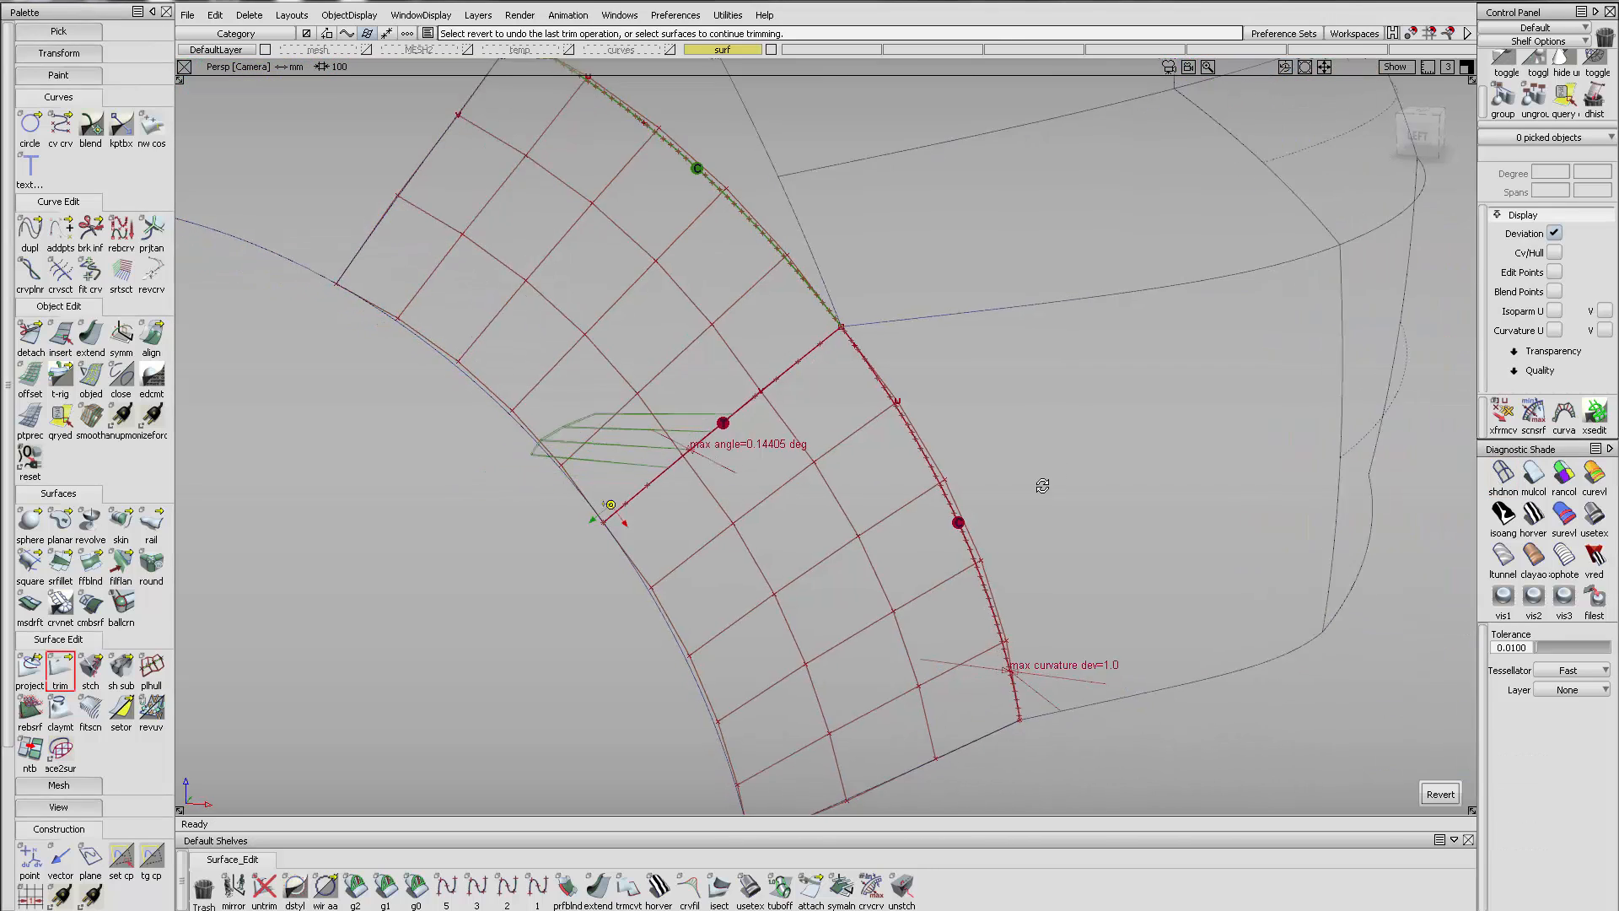
{"action": "left_click", "coordinate": [1591, 475]}
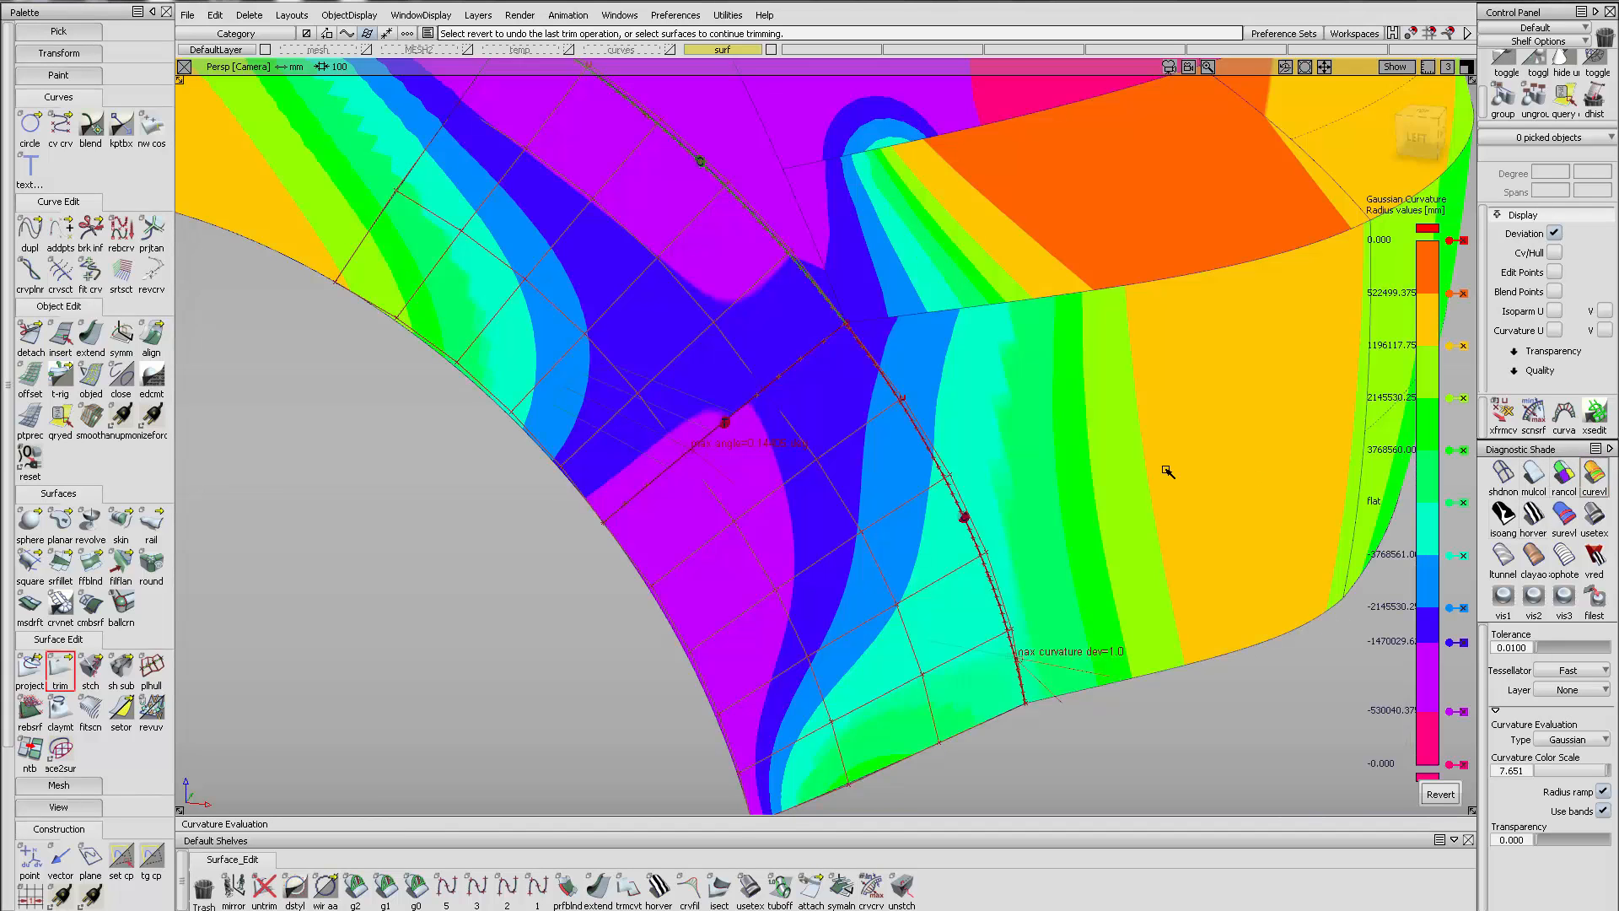
{"action": "mouse_move", "coordinate": [1130, 473]}
{"action": "left_mouse_down", "text": "alt+shift"}
{"action": "mouse_move", "coordinate": [998, 488]}
{"action": "mouse_move", "coordinate": [1051, 499]}
{"action": "left_mouse_up", "text": "alt+shift"}
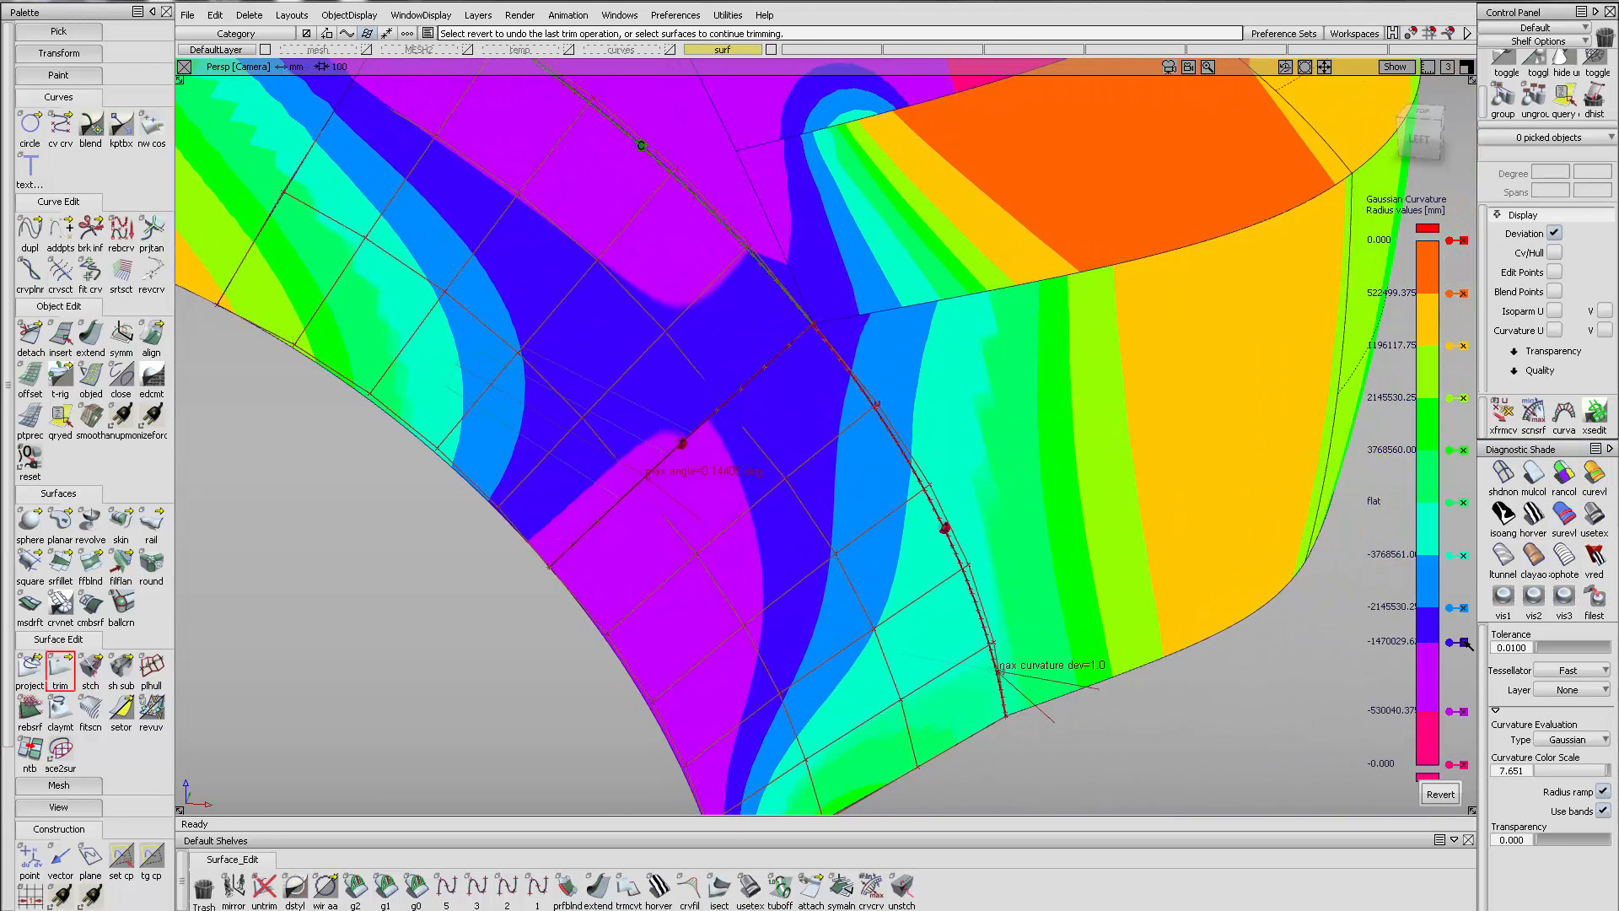
Adjust a control point of the upper wheel-arch blend near its seam with the lower one, using normal/U/V movement of CVs
{"action": "left_click", "coordinate": [1501, 413]}
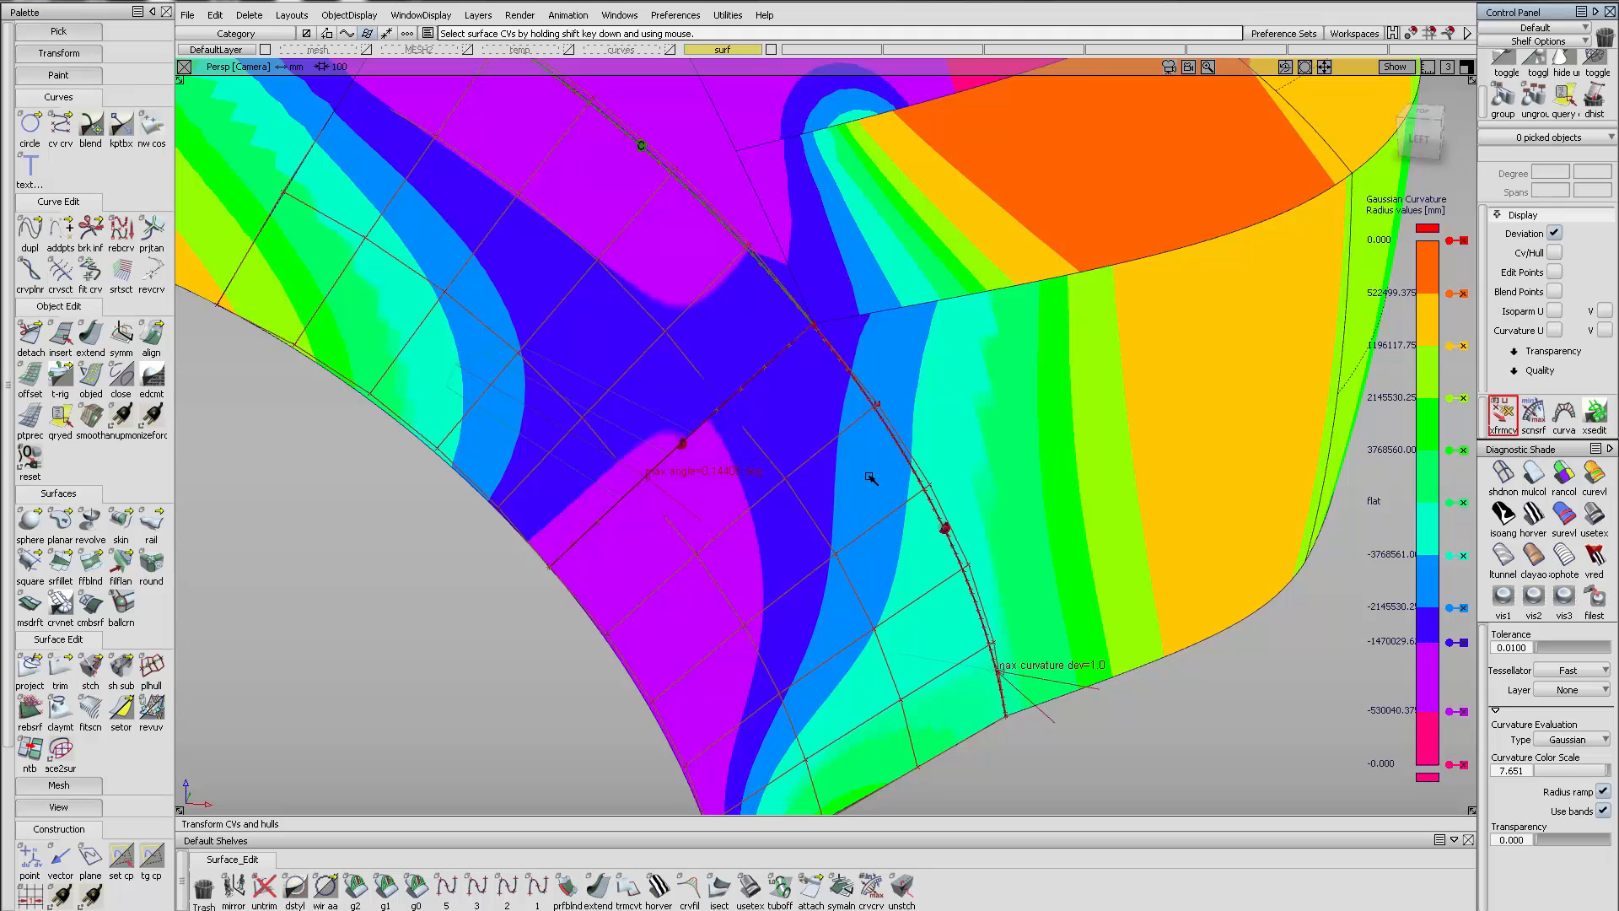
{"action": "left_click_drag", "start_coordinate": [812, 465], "coordinate": [781, 468], "text": "alt+shift"}
{"action": "key", "text": "space"}
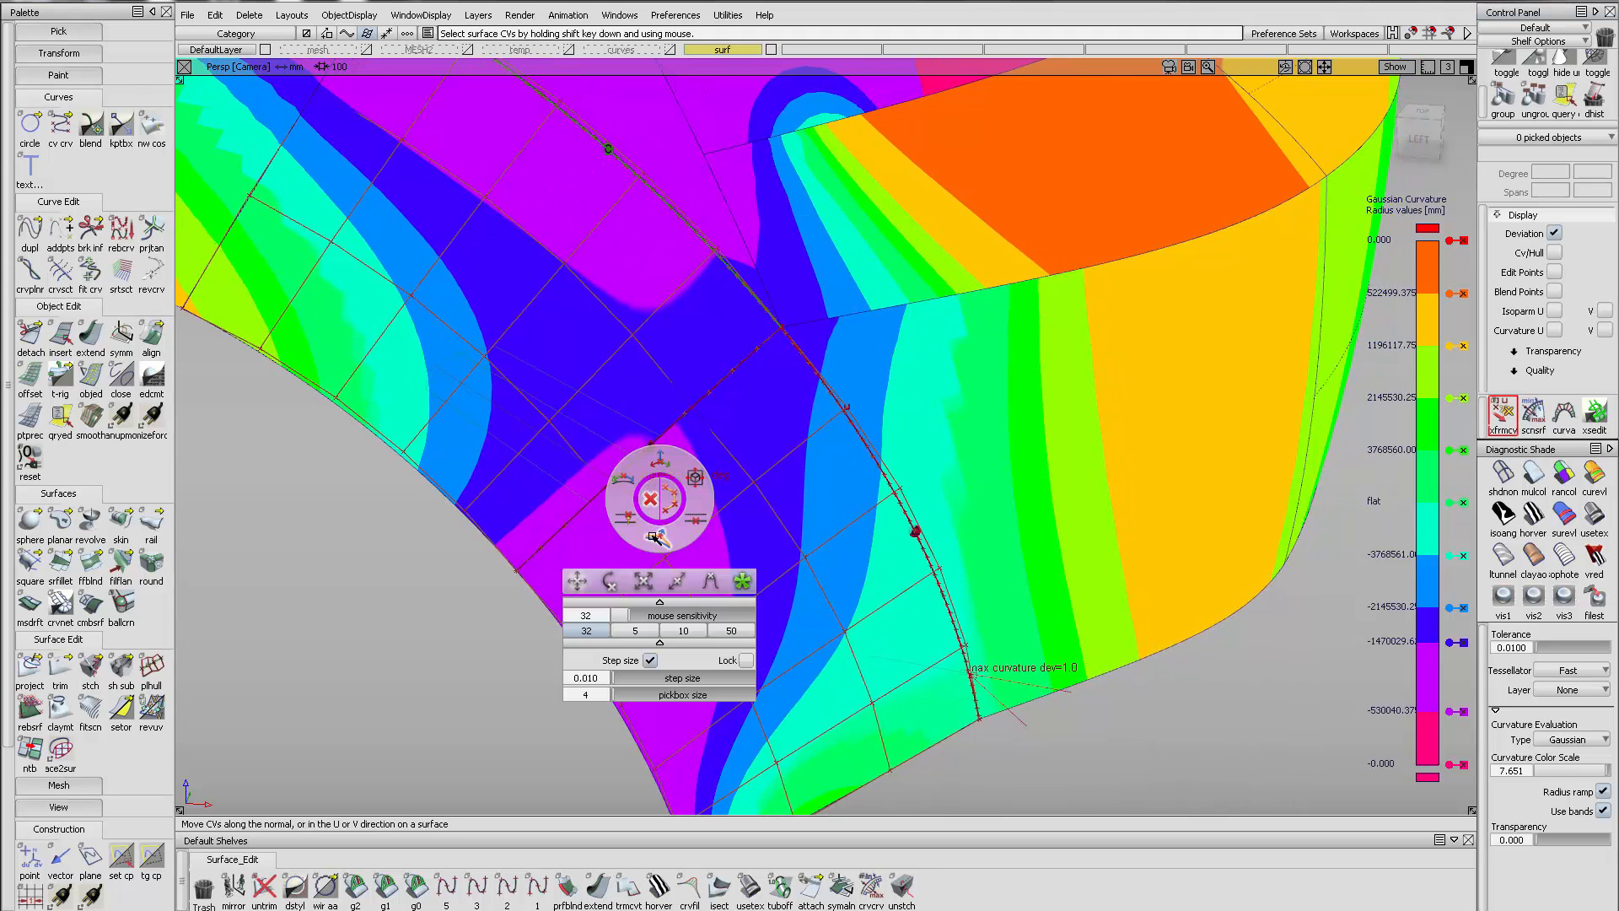
{"action": "left_click", "coordinate": [653, 537]}
{"action": "key", "text": "space"}
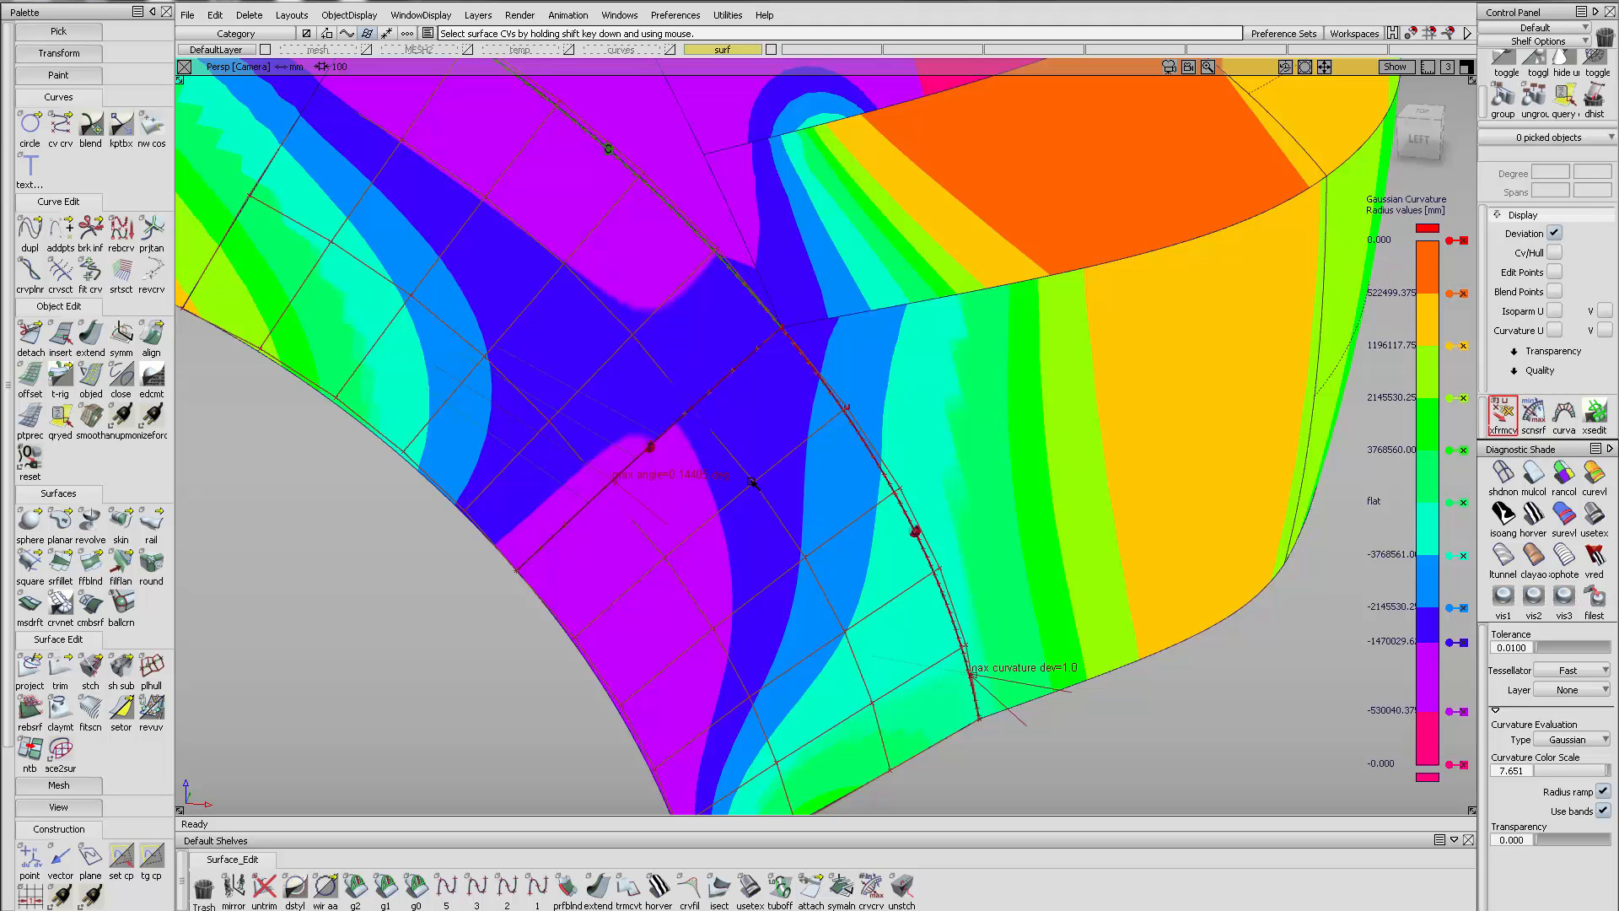
{"action": "left_click", "coordinate": [539, 424]}
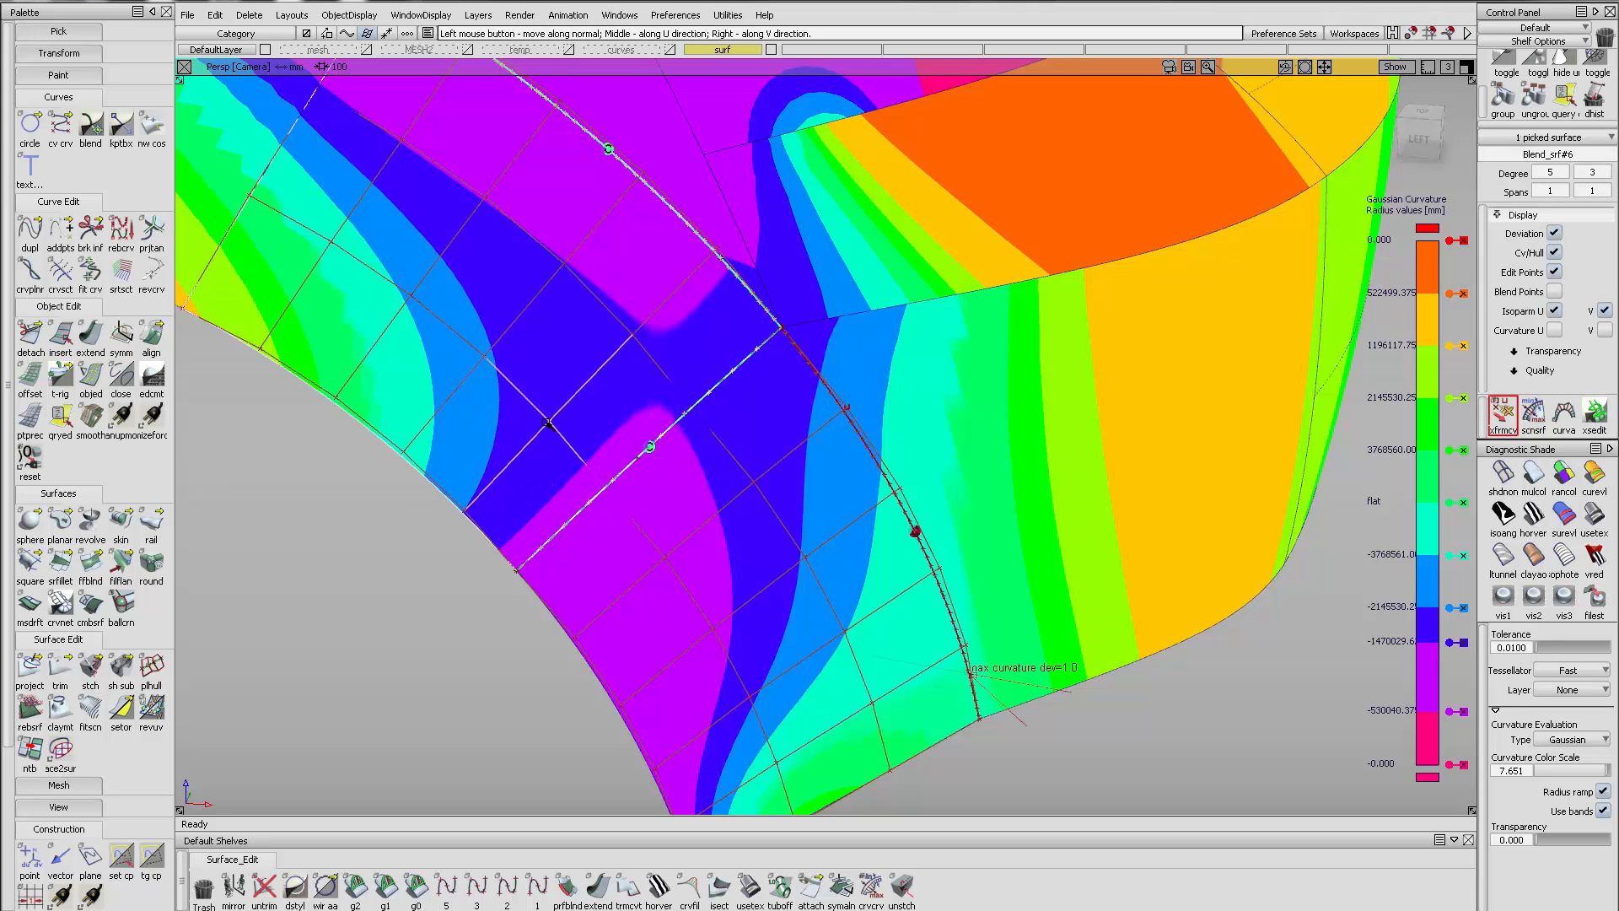
{"action": "left_click_drag", "start_coordinate": [674, 456], "coordinate": [498, 417], "text": "alt+shift"}
{"action": "right_click_drag", "start_coordinate": [782, 407], "coordinate": [767, 469], "text": "alt+shift"}
{"action": "middle_click_drag", "start_coordinate": [768, 469], "coordinate": [769, 441], "text": "alt+shift"}
{"action": "left_click_drag", "start_coordinate": [769, 440], "coordinate": [855, 620], "text": "alt+shift"}
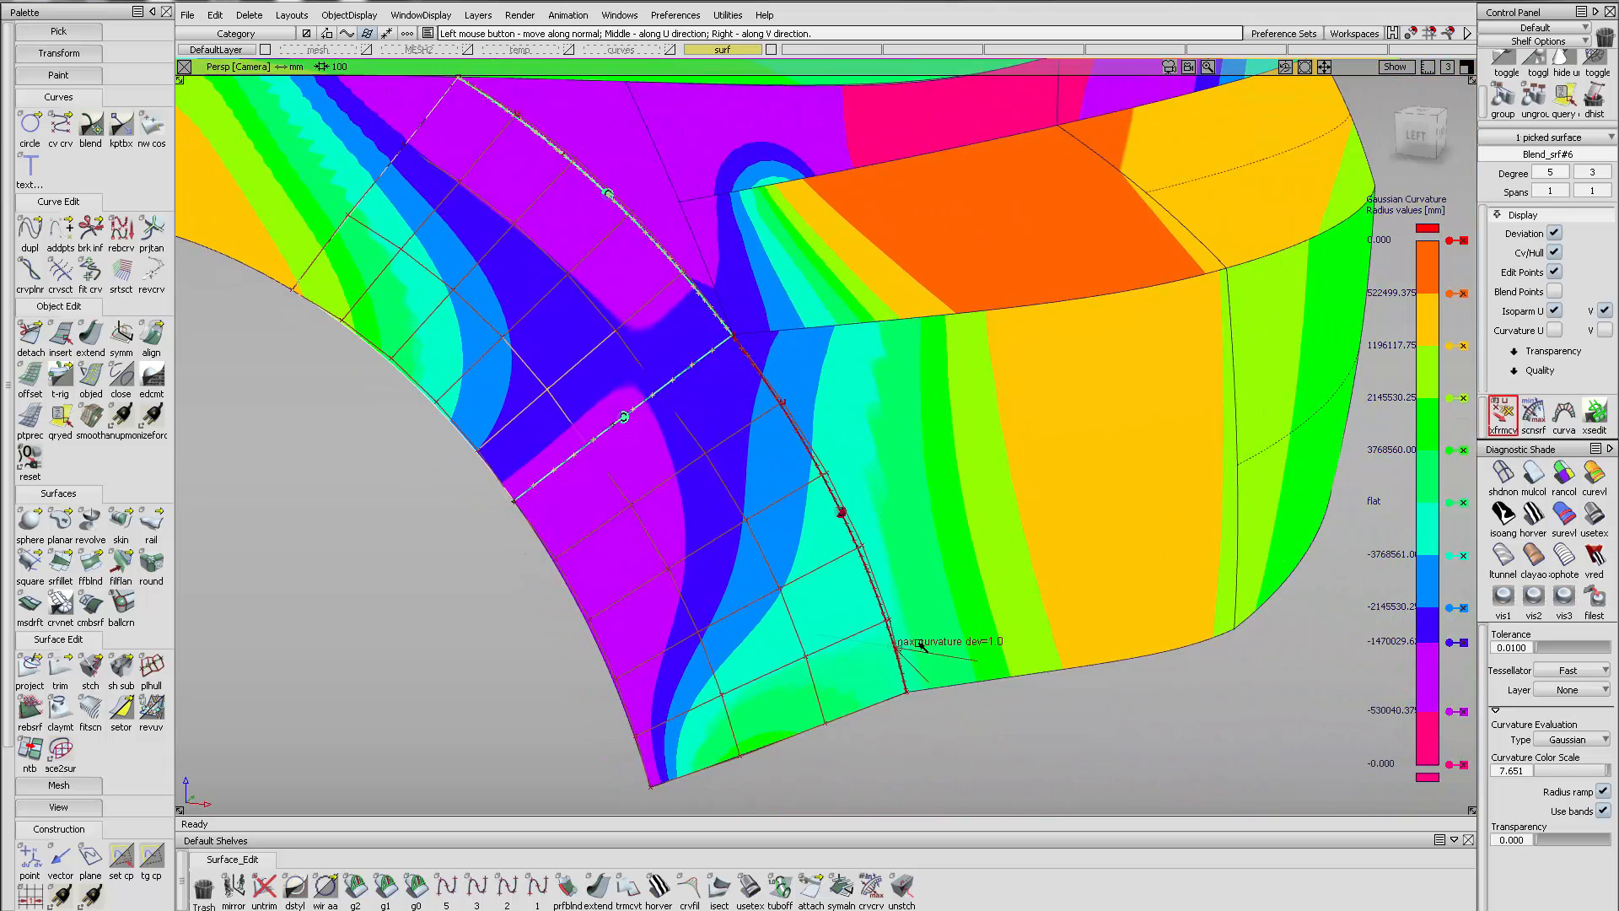
Project the control point near the bottom edge of the lower wheel-arch blend surface onto its hull line
{"action": "left_click_drag", "start_coordinate": [721, 697], "coordinate": [885, 527]}
{"action": "right_click_drag", "start_coordinate": [884, 527], "coordinate": [721, 516], "text": "alt+shift"}
{"action": "key", "text": "space"}
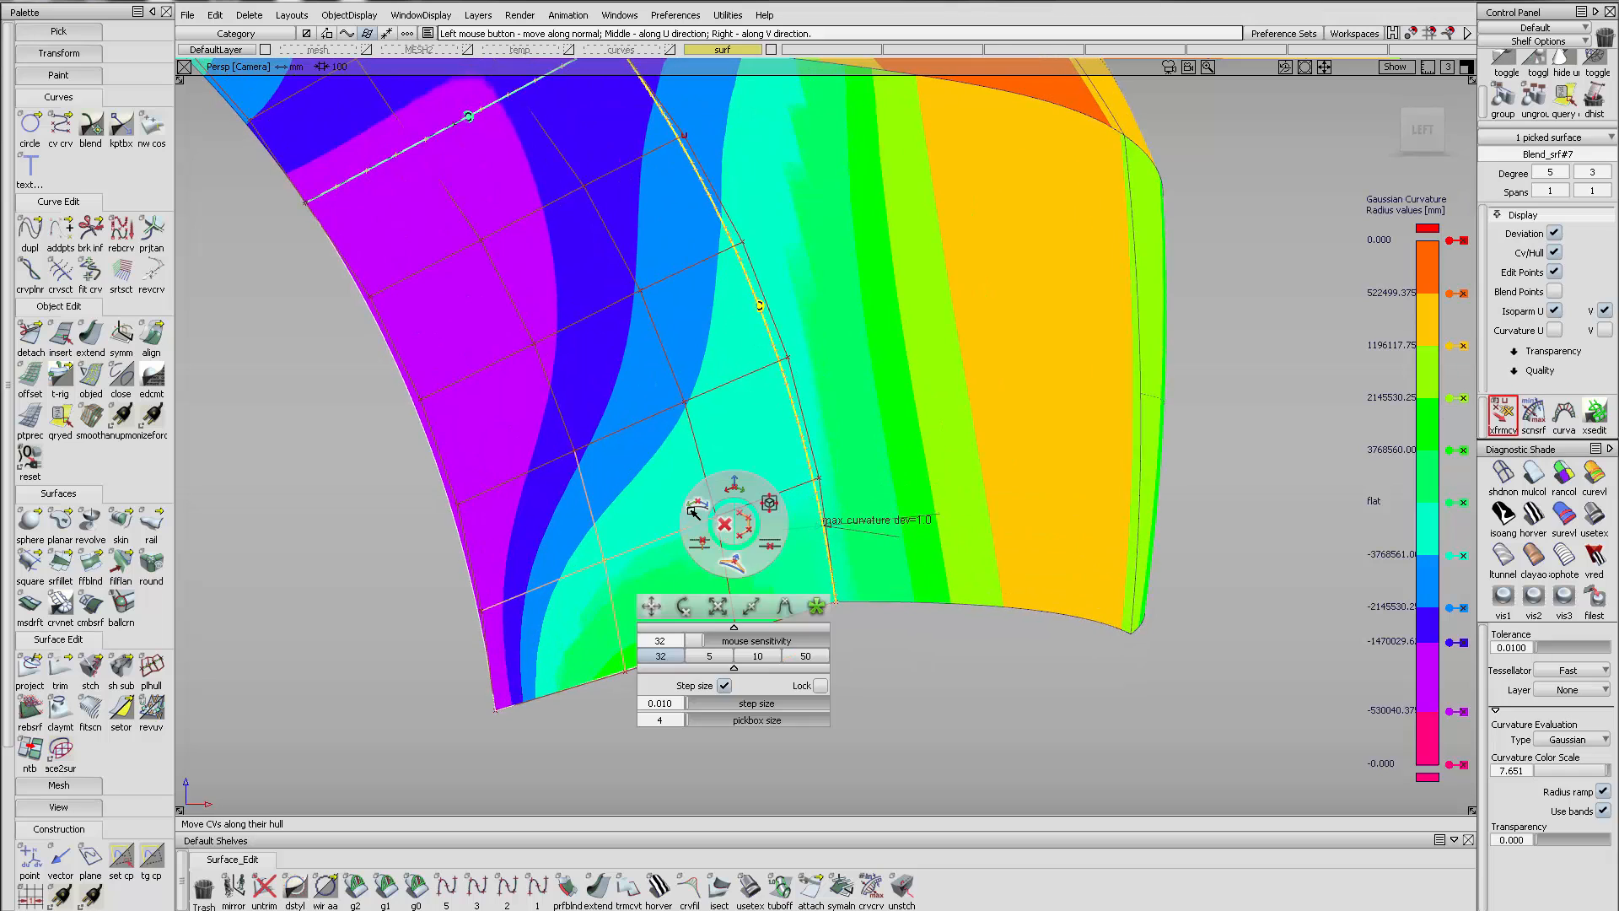
{"action": "left_click", "coordinate": [773, 546]}
{"action": "left_click", "coordinate": [605, 575]}
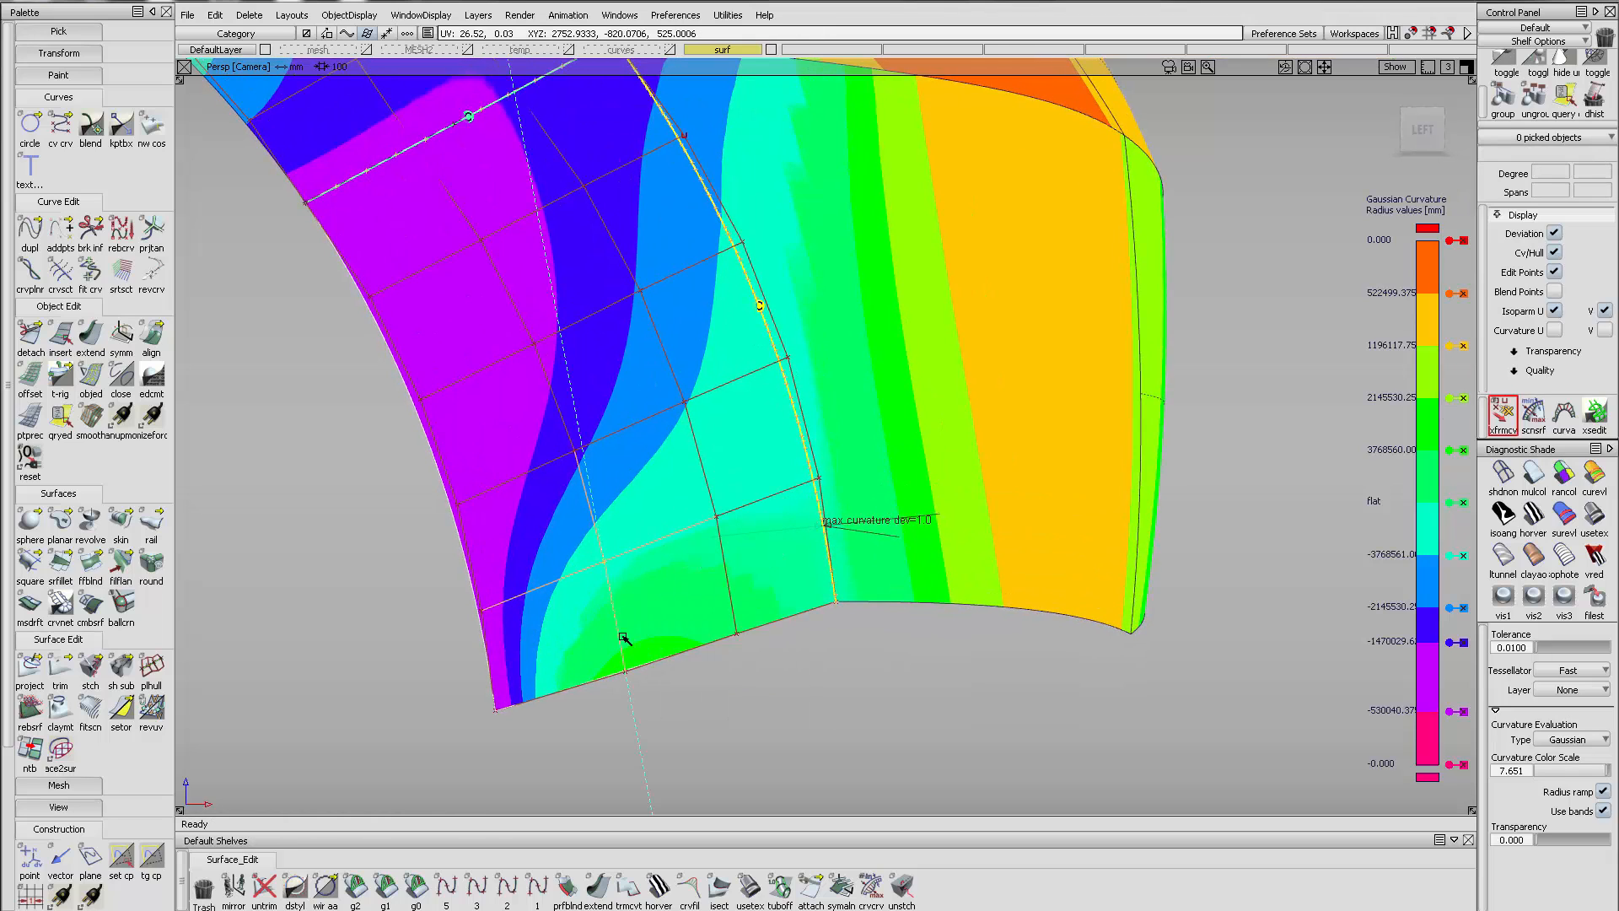
{"action": "left_click_drag", "start_coordinate": [622, 636], "coordinate": [652, 718]}
{"action": "left_click_drag", "start_coordinate": [583, 529], "coordinate": [589, 557]}
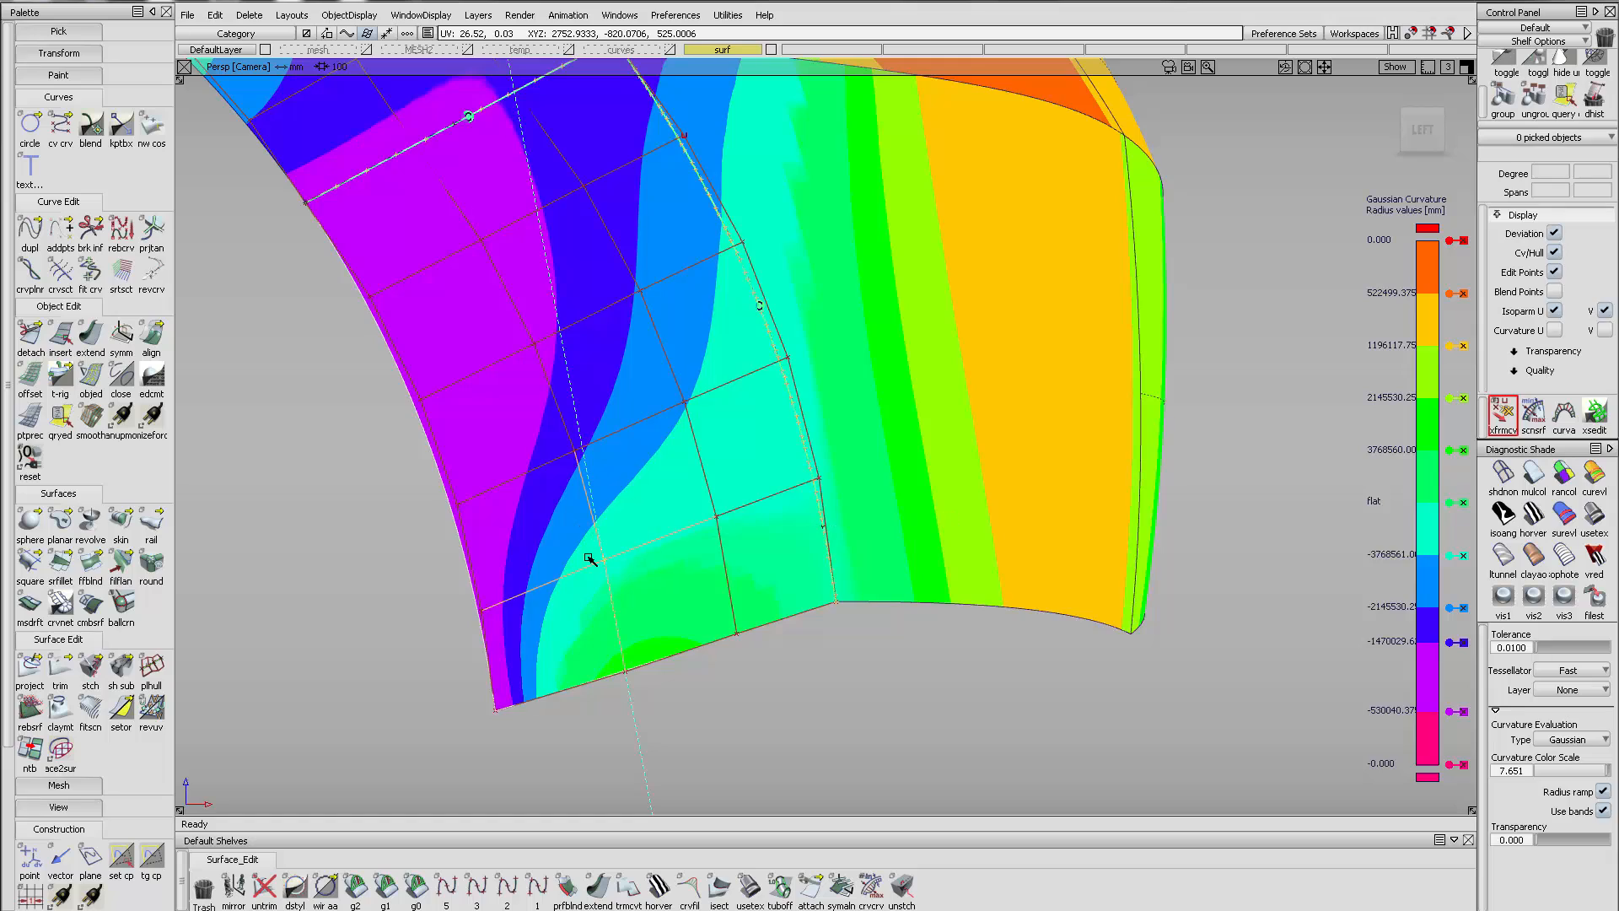
{"action": "right_click_drag", "start_coordinate": [732, 510], "coordinate": [624, 523], "text": "alt+shift"}
{"action": "left_click_drag", "start_coordinate": [624, 523], "coordinate": [472, 541], "text": "alt+shift"}
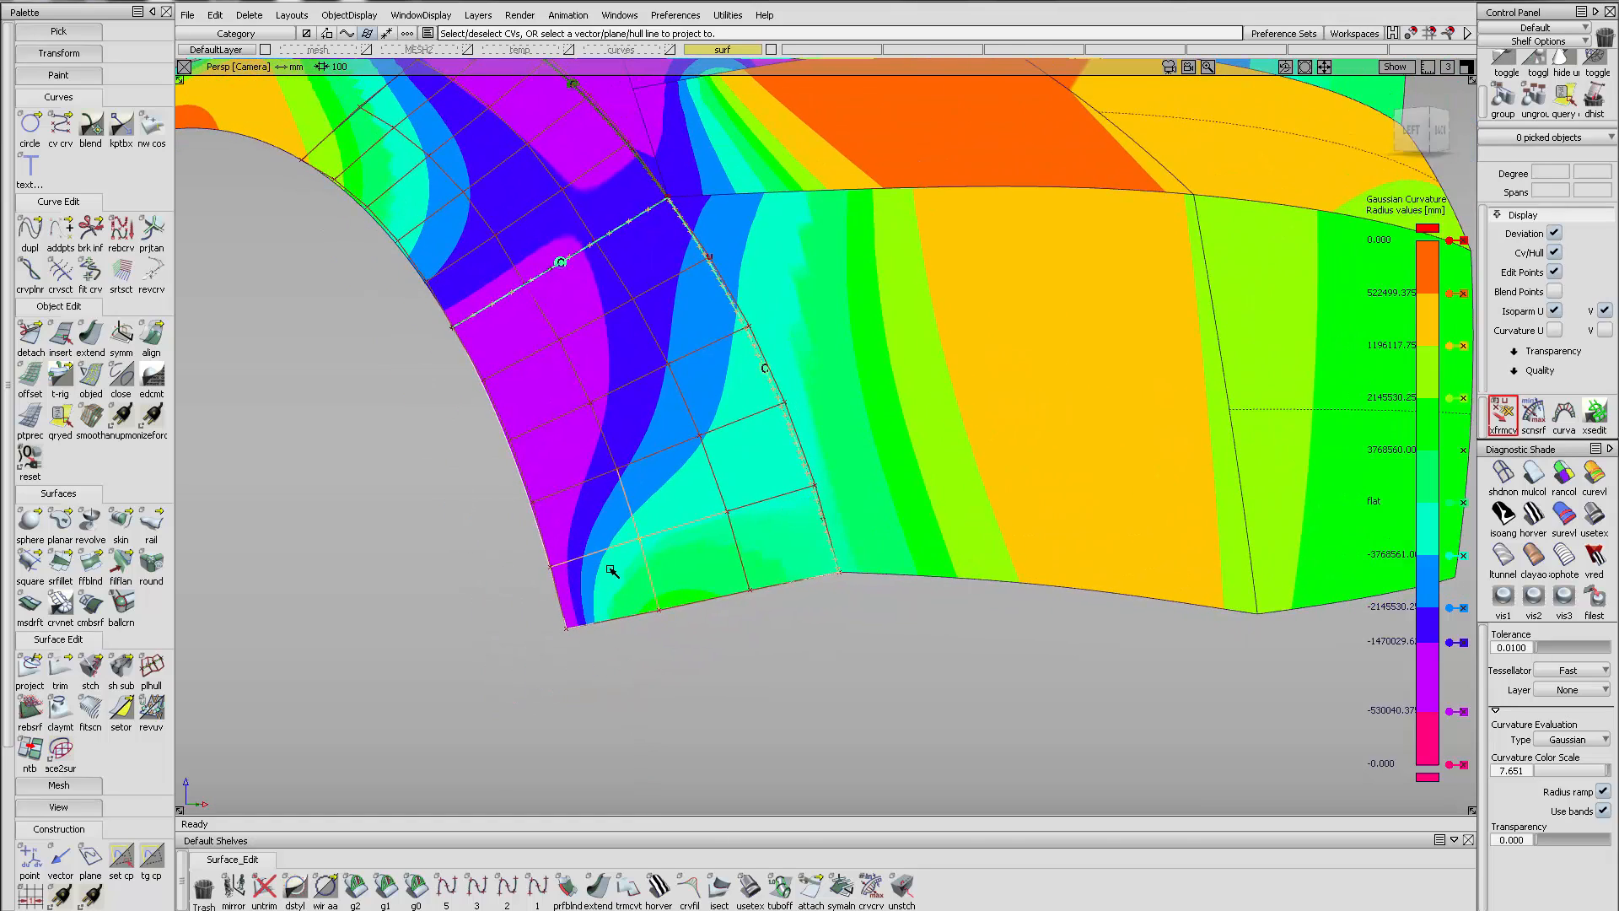
{"action": "left_click", "coordinate": [625, 536]}
Hide the control points and remove the continuity locators on the two rear wheel-arch blend surfaces
{"action": "right_click_drag", "start_coordinate": [676, 398], "coordinate": [611, 418], "text": "alt+shift"}
{"action": "left_click_drag", "start_coordinate": [611, 418], "coordinate": [769, 487], "text": "alt+shift"}
{"action": "middle_click_drag", "start_coordinate": [769, 488], "coordinate": [804, 592], "text": "alt+shift"}
{"action": "left_click_drag", "start_coordinate": [715, 411], "coordinate": [681, 465], "text": "ctrl+shift"}
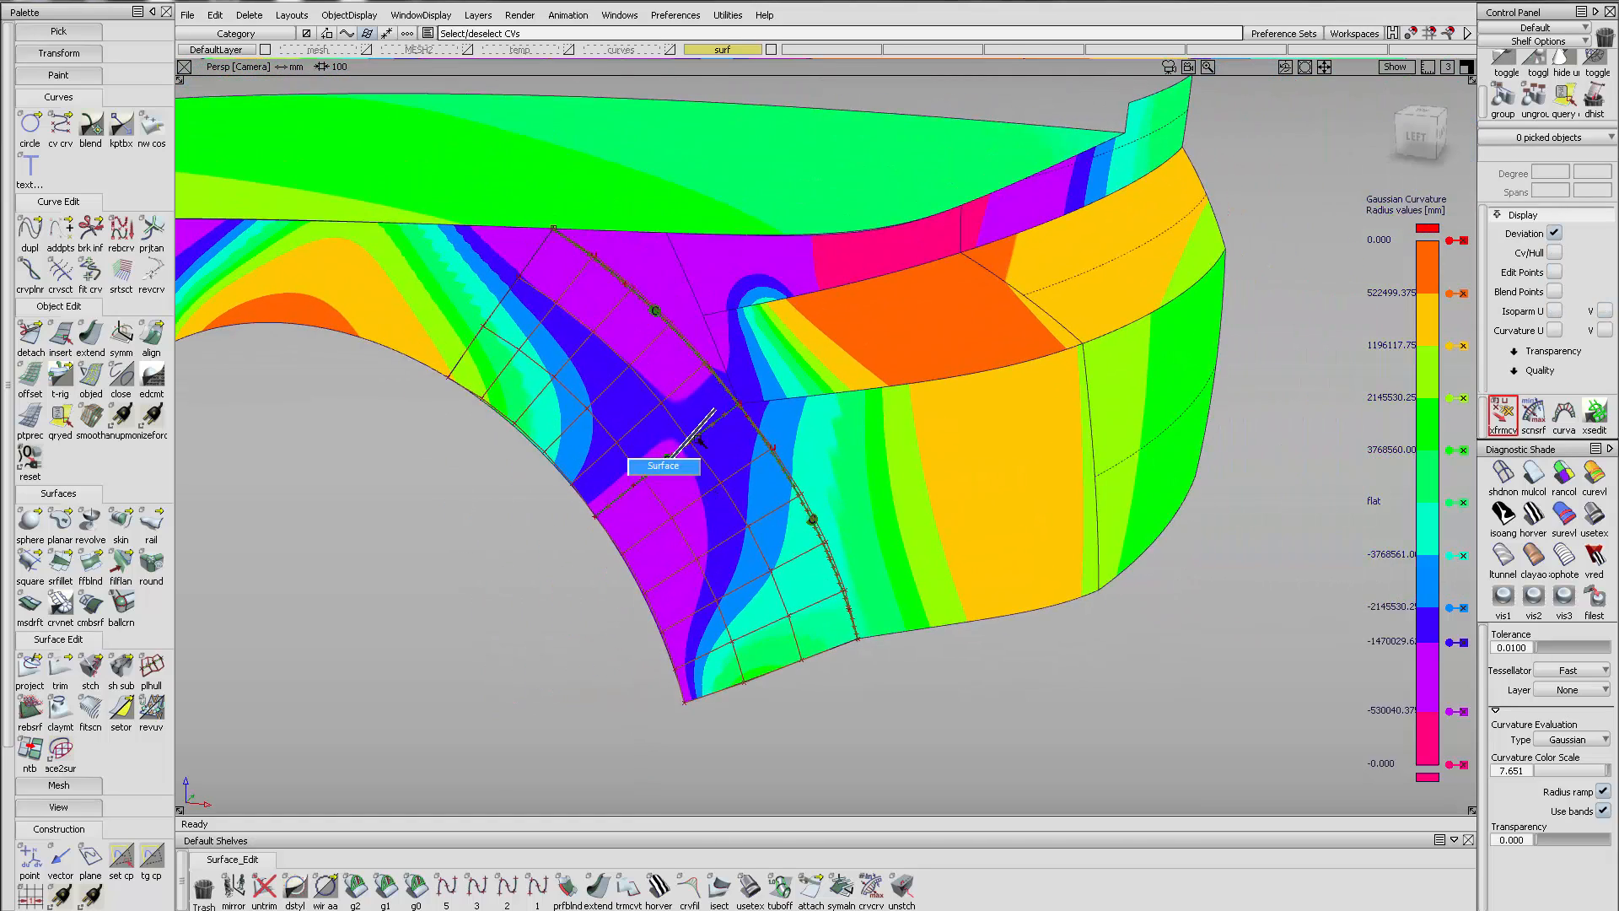
{"action": "right_click_drag", "start_coordinate": [716, 453], "coordinate": [784, 506], "text": "ctrl+shift"}
{"action": "left_click_drag", "start_coordinate": [726, 464], "coordinate": [722, 371], "text": "ctrl+shift"}
Inspect the highlight flow across the car's side and wheel-arch surfaces with black-and-white stripe shading, then return to unshaded display
{"action": "middle_click_drag", "start_coordinate": [728, 392], "coordinate": [831, 466], "text": "alt+shift"}
{"action": "right_click_drag", "start_coordinate": [832, 467], "coordinate": [767, 474], "text": "alt+shift"}
{"action": "left_click", "coordinate": [1533, 514]}
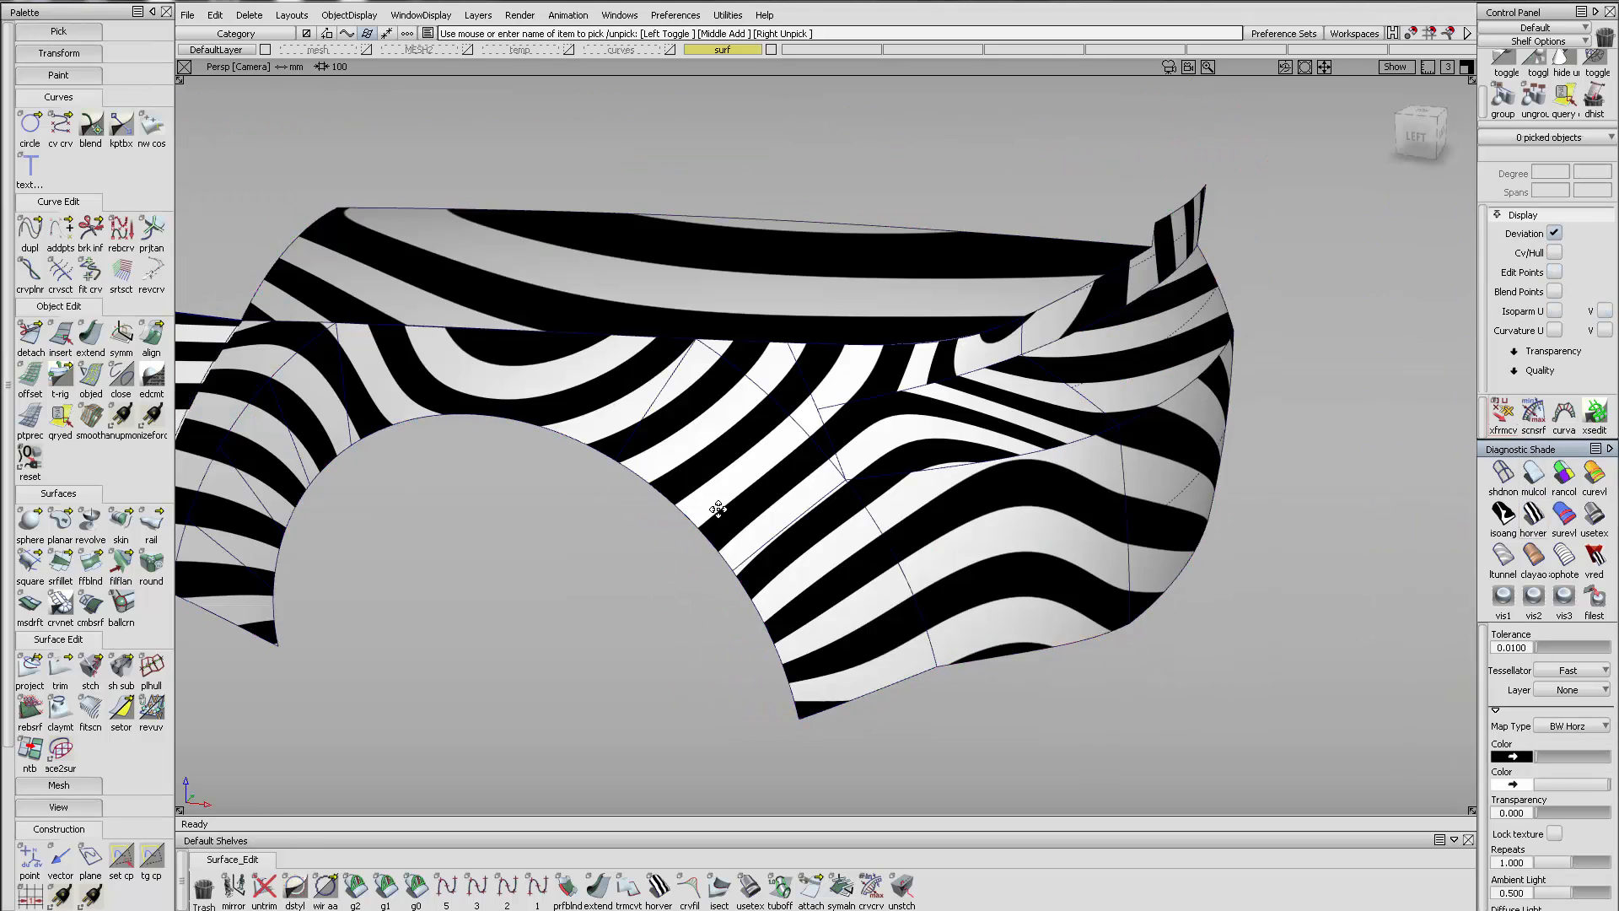
{"action": "mouse_move", "coordinate": [716, 509]}
{"action": "left_mouse_down", "text": "alt+shift"}
{"action": "mouse_move", "coordinate": [1038, 495]}
{"action": "mouse_move", "coordinate": [1139, 628]}
{"action": "left_mouse_up", "text": "alt+shift"}
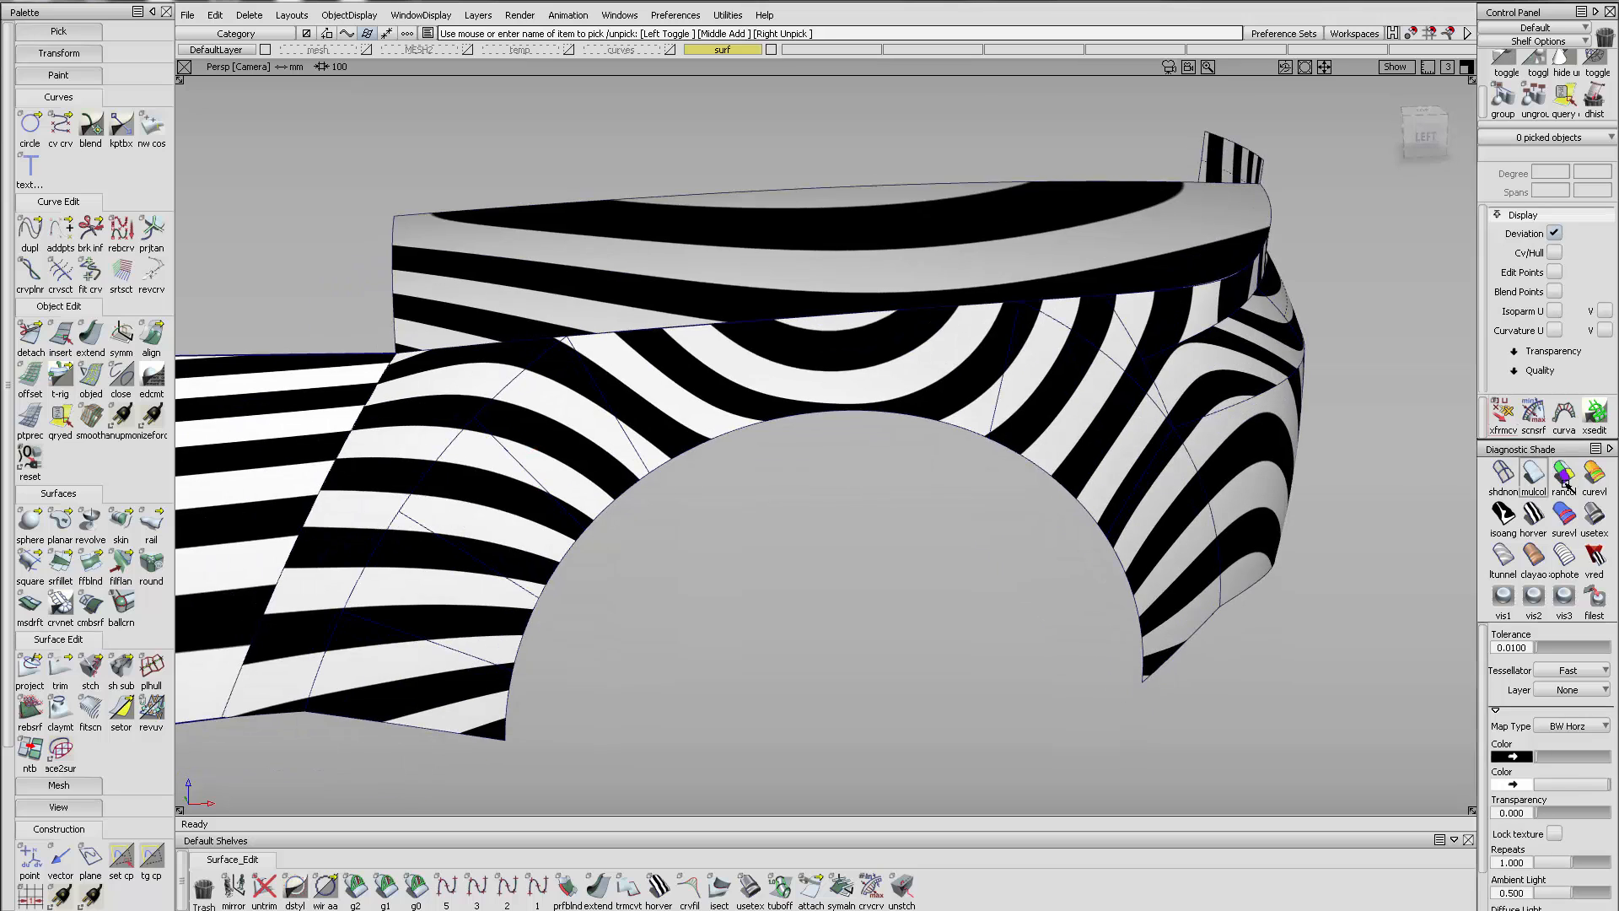
{"action": "left_click", "coordinate": [1505, 475]}
Detach the front wheel-arch blend surface at its middle isoparm
{"action": "mouse_move", "coordinate": [766, 477]}
{"action": "left_mouse_down", "text": "alt+shift"}
{"action": "mouse_move", "coordinate": [930, 494]}
{"action": "mouse_move", "coordinate": [711, 474]}
{"action": "left_mouse_up", "text": "alt+shift"}
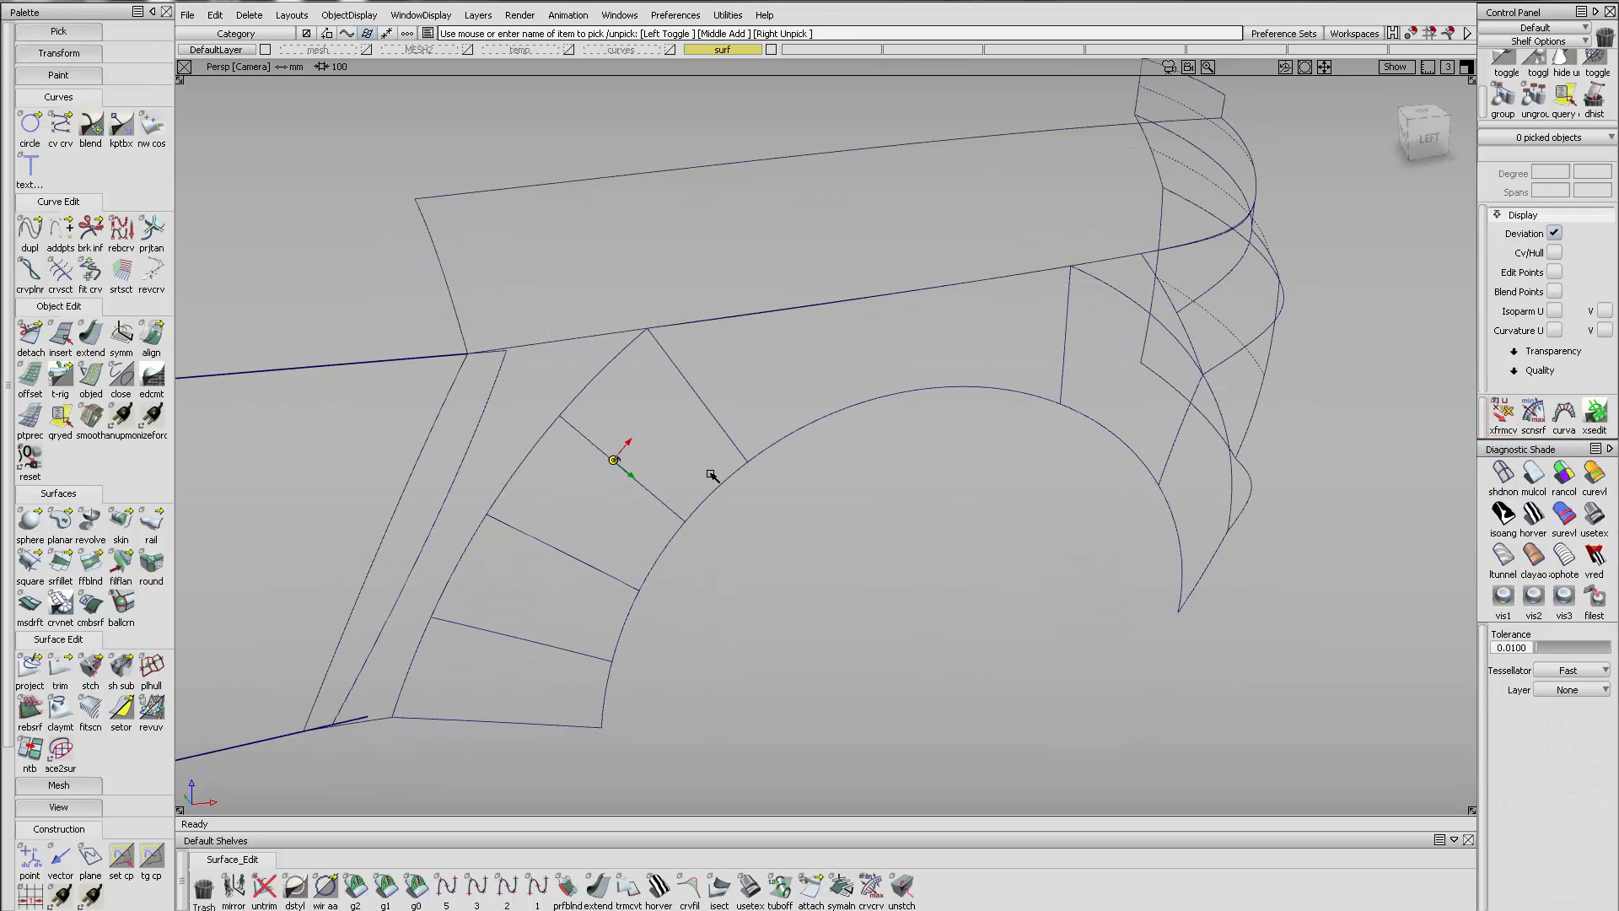
{"action": "left_click", "coordinate": [31, 336]}
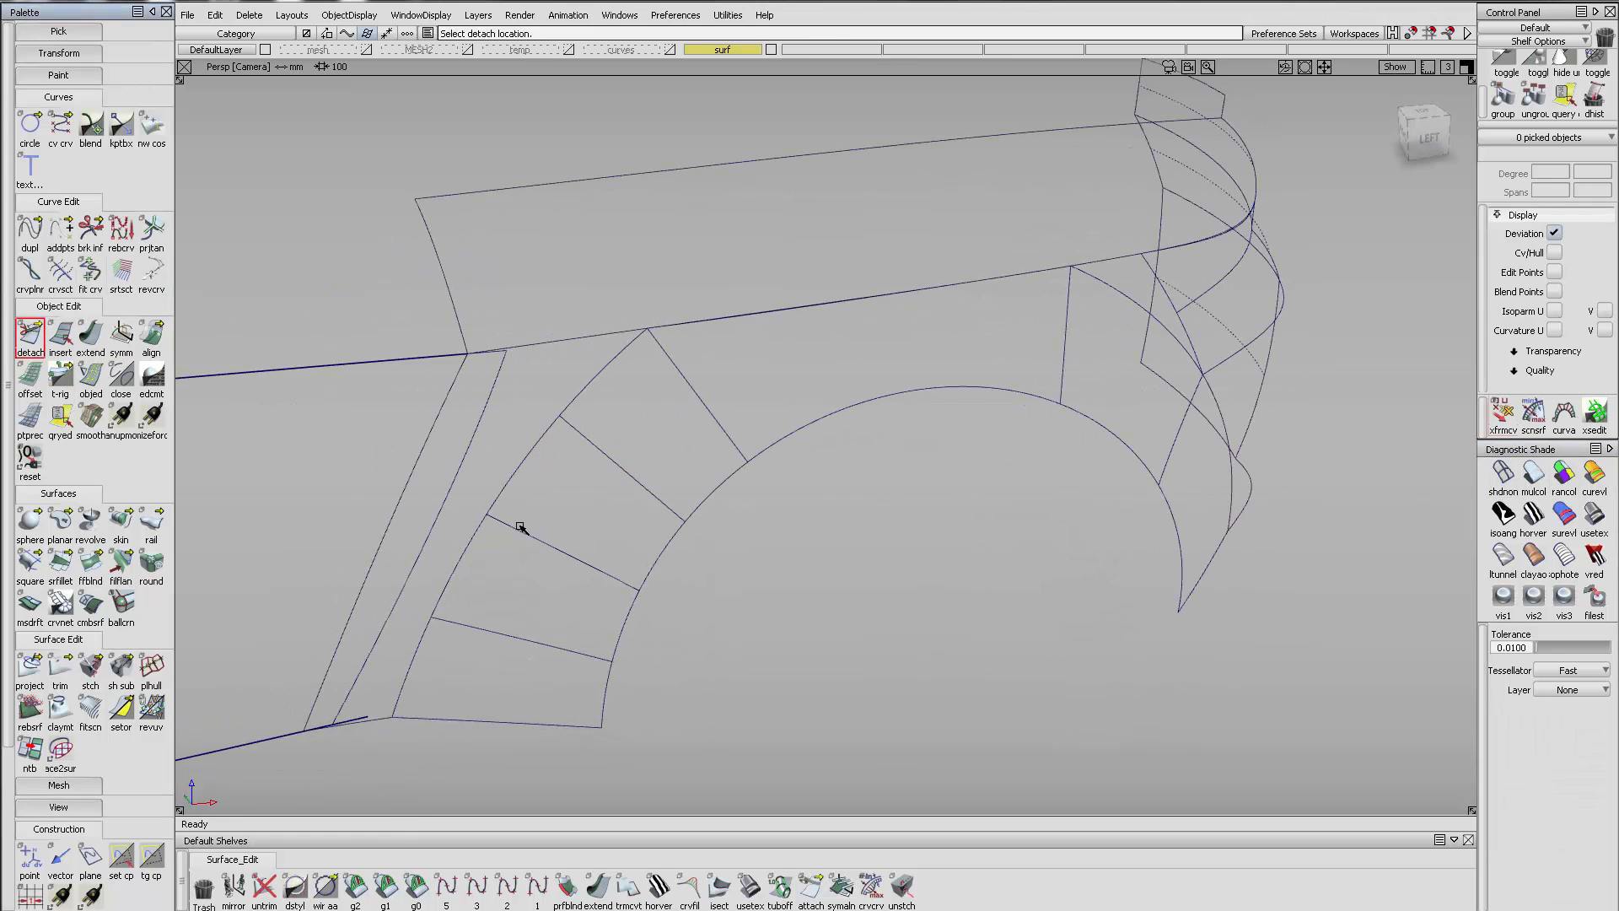
{"action": "left_click", "coordinate": [577, 495]}
{"action": "key", "text": "space"}
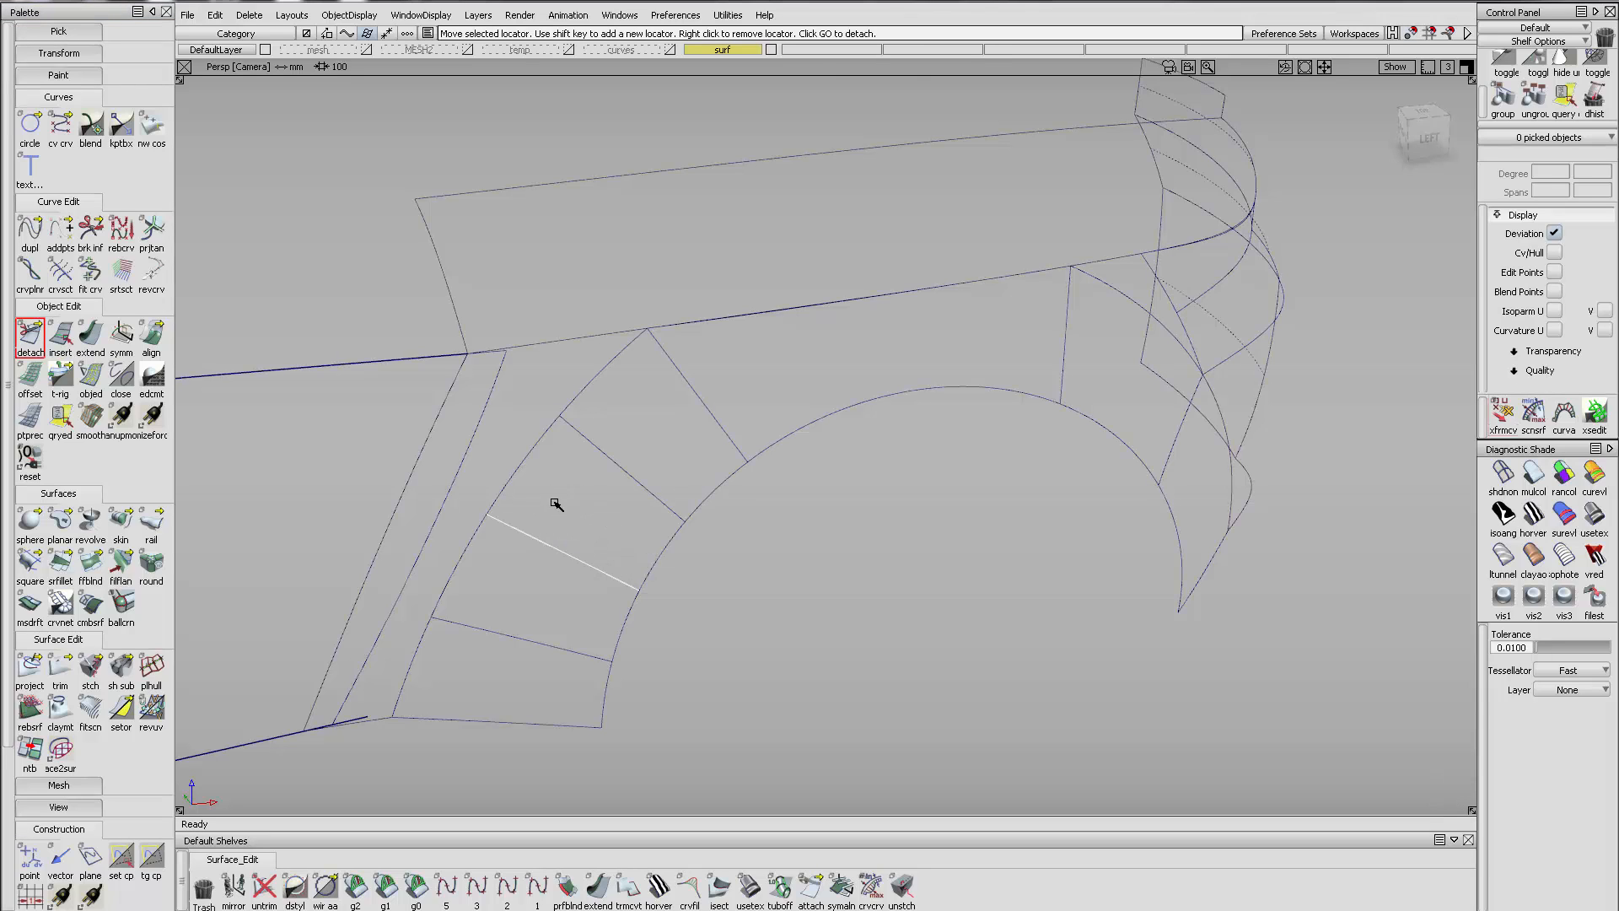
Reduce both detached halves of the front wheel-arch blend surface to one span in U
{"action": "left_click_drag", "start_coordinate": [608, 479], "coordinate": [513, 545], "text": "ctrl+shift"}
{"action": "left_click_drag", "start_coordinate": [513, 545], "coordinate": [584, 546]}
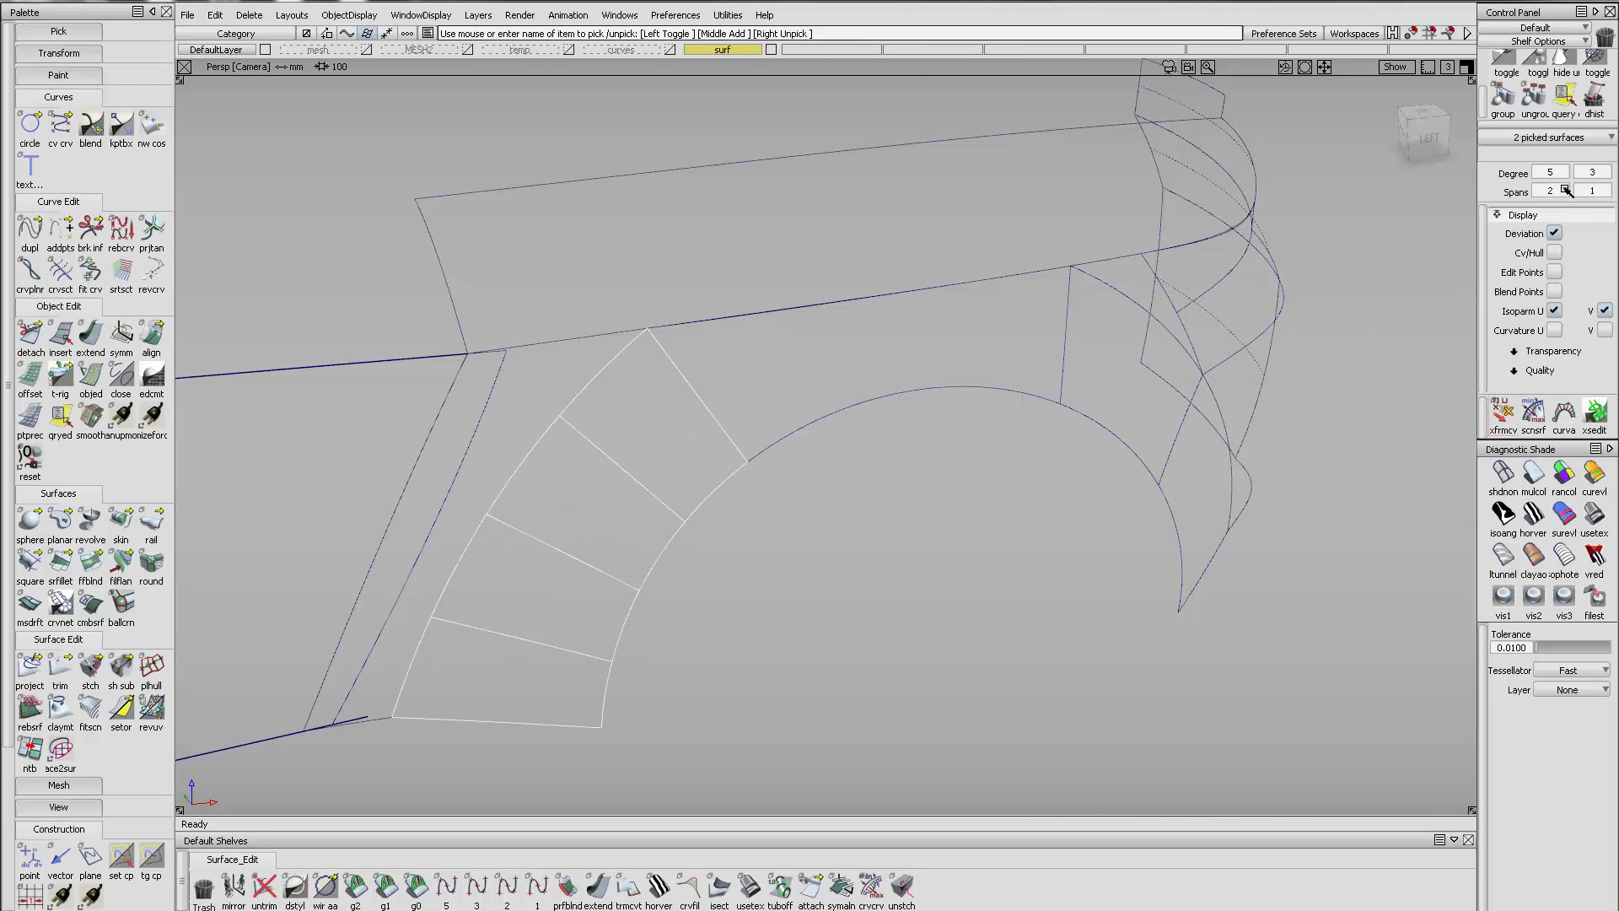
{"action": "left_click", "coordinate": [1566, 190]}
{"action": "left_click", "coordinate": [1556, 206]}
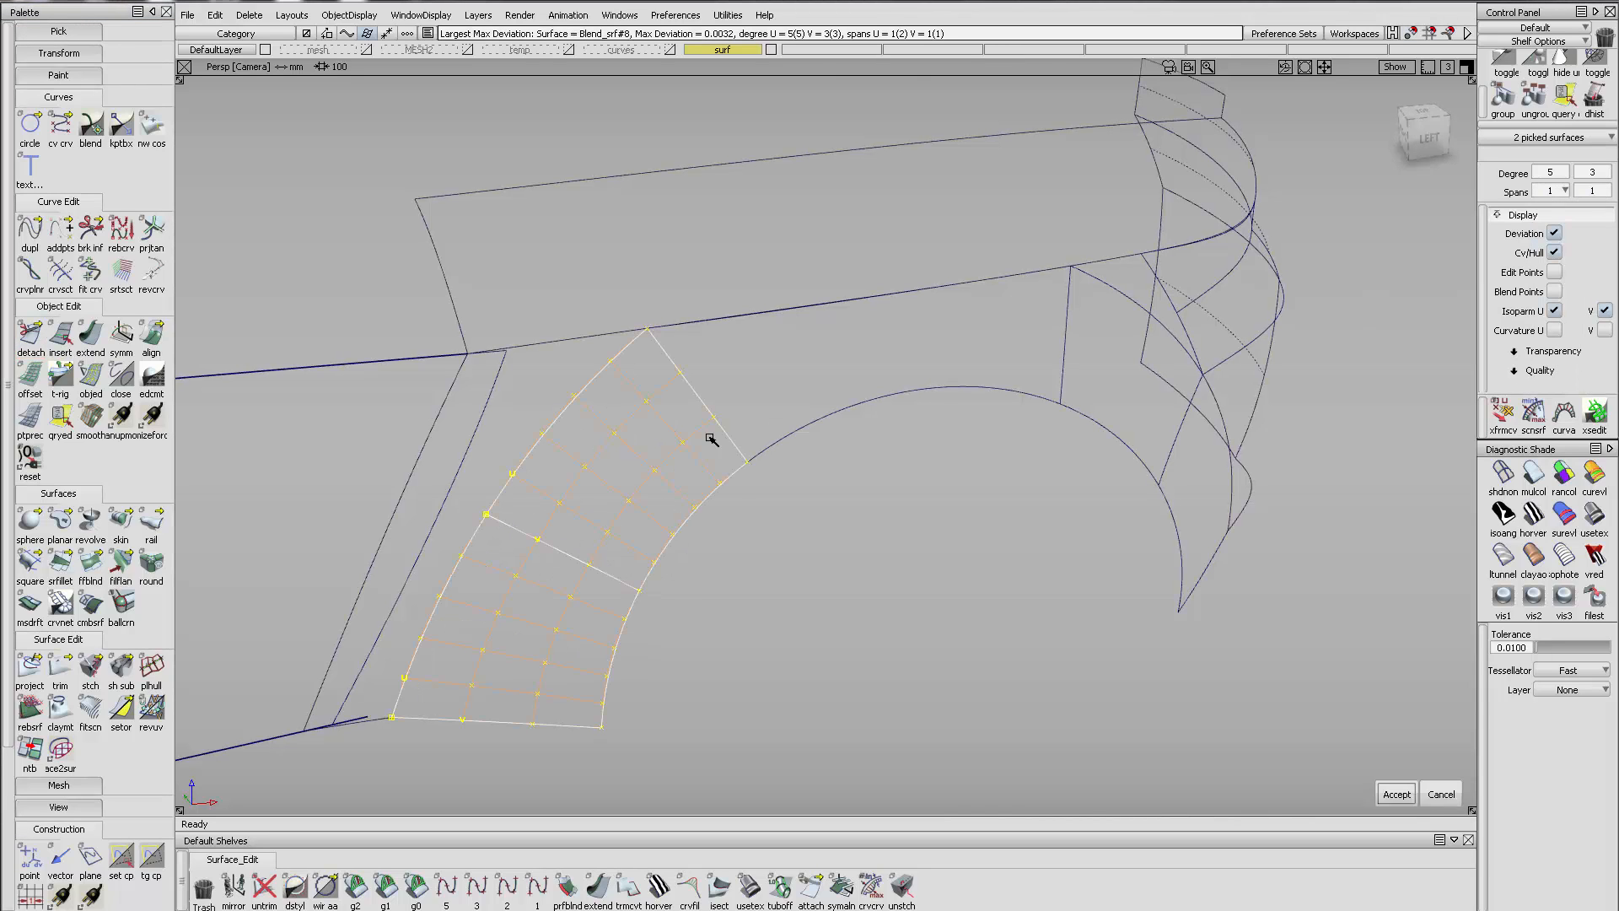
{"action": "left_click", "coordinate": [484, 342]}
Align the outer edge of the upper front wheel-arch blend surface to the adjoining body surface with G0 continuity and Partial on
{"action": "double_click", "coordinate": [148, 333]}
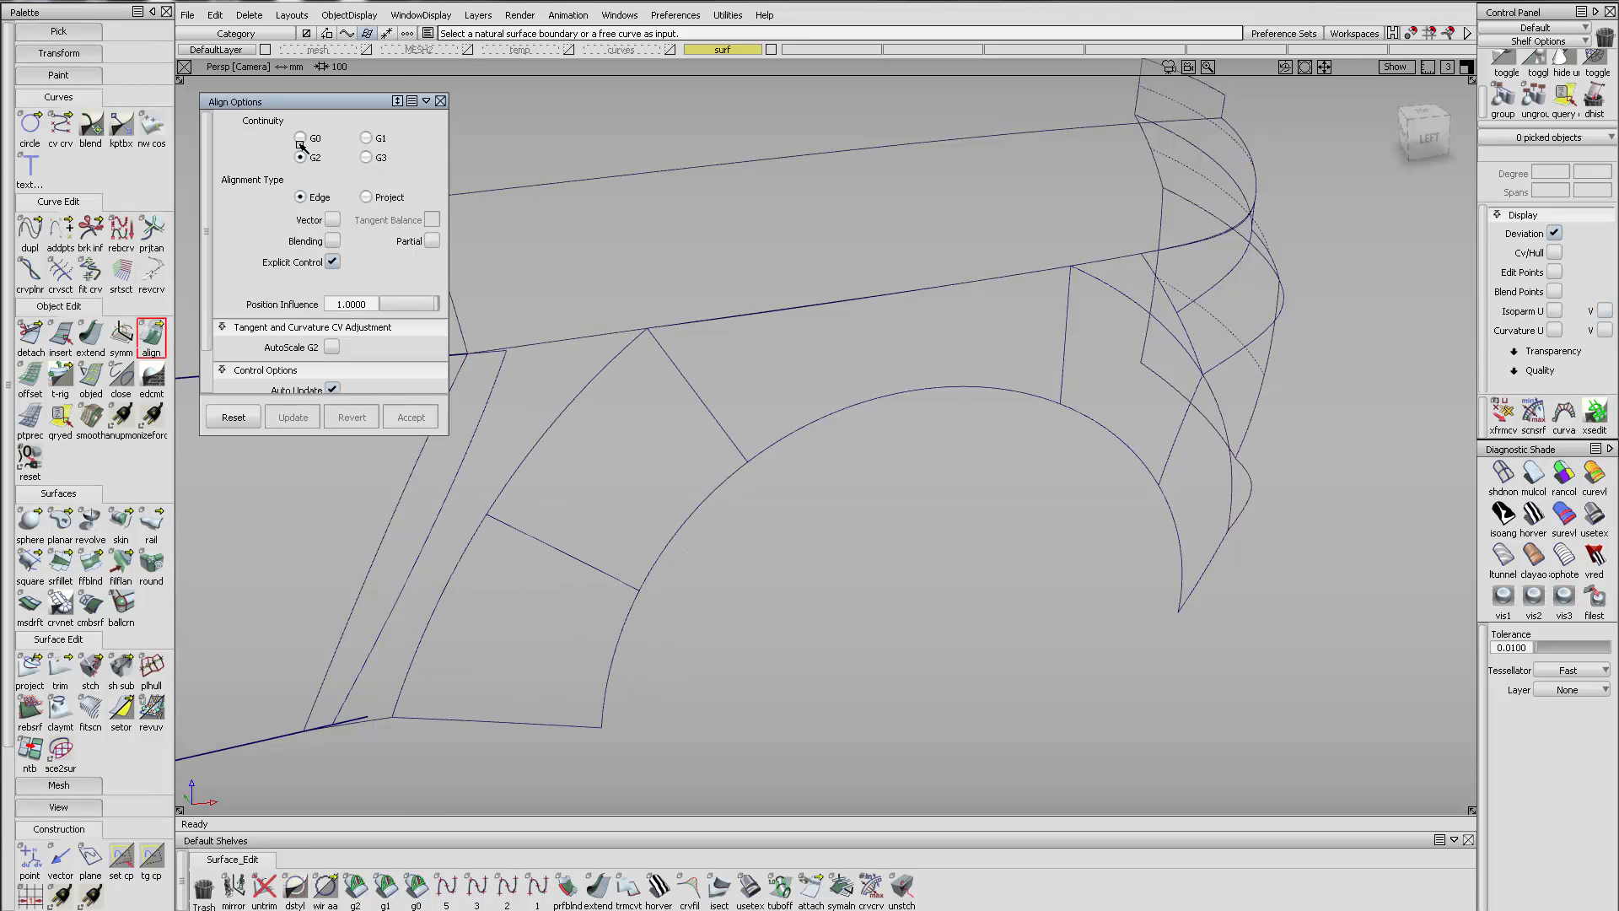
{"action": "left_click", "coordinate": [582, 394]}
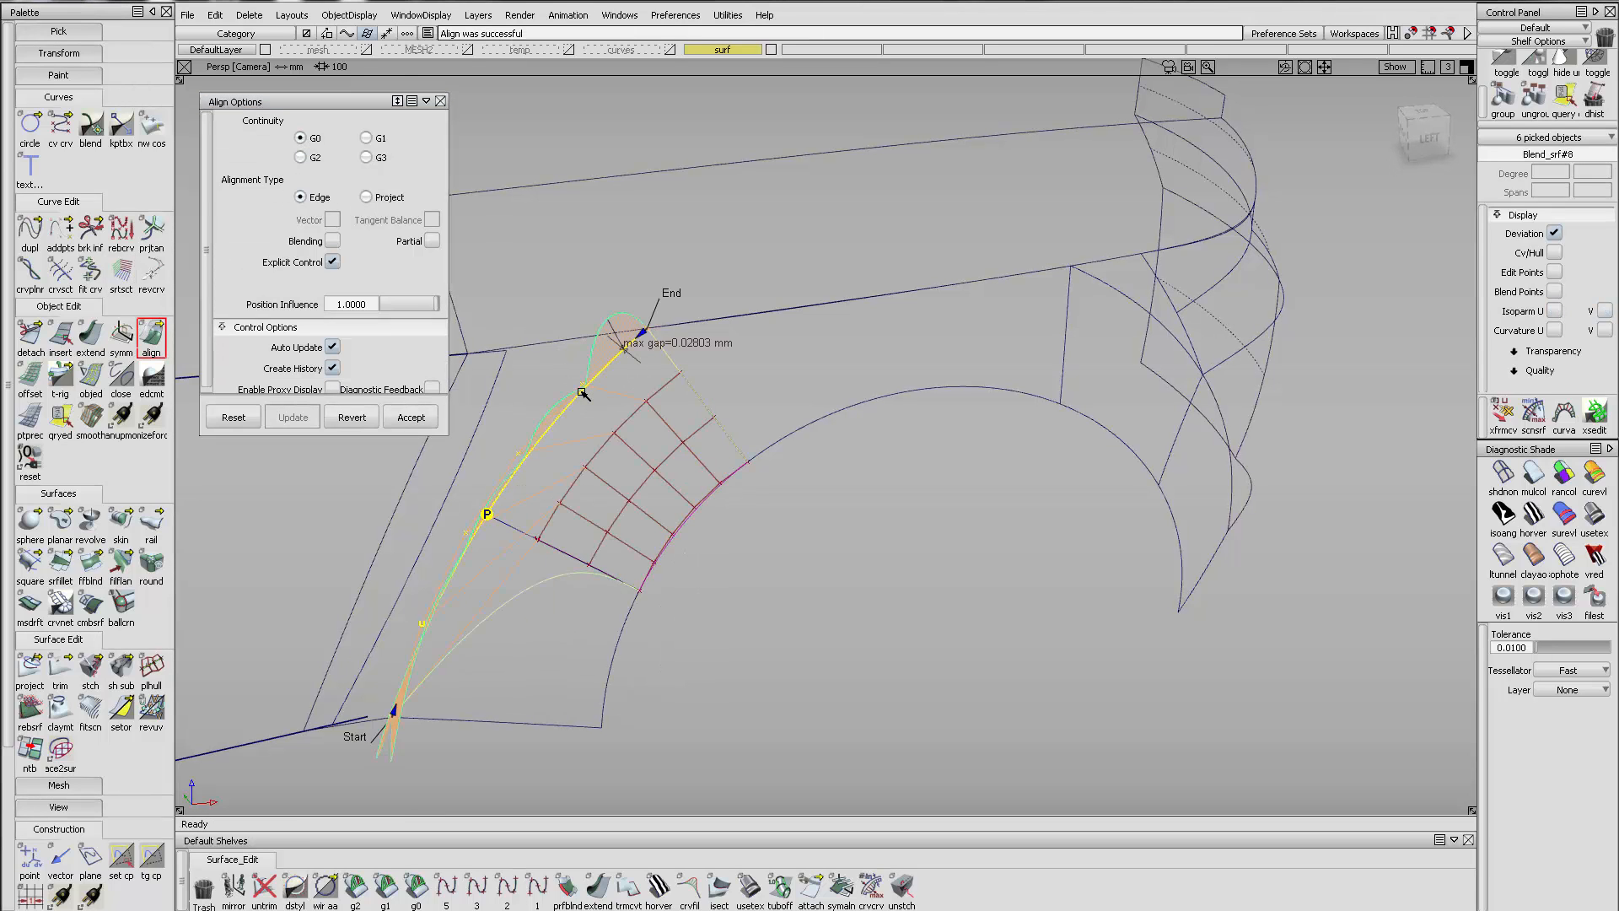
{"action": "left_click", "coordinate": [431, 242]}
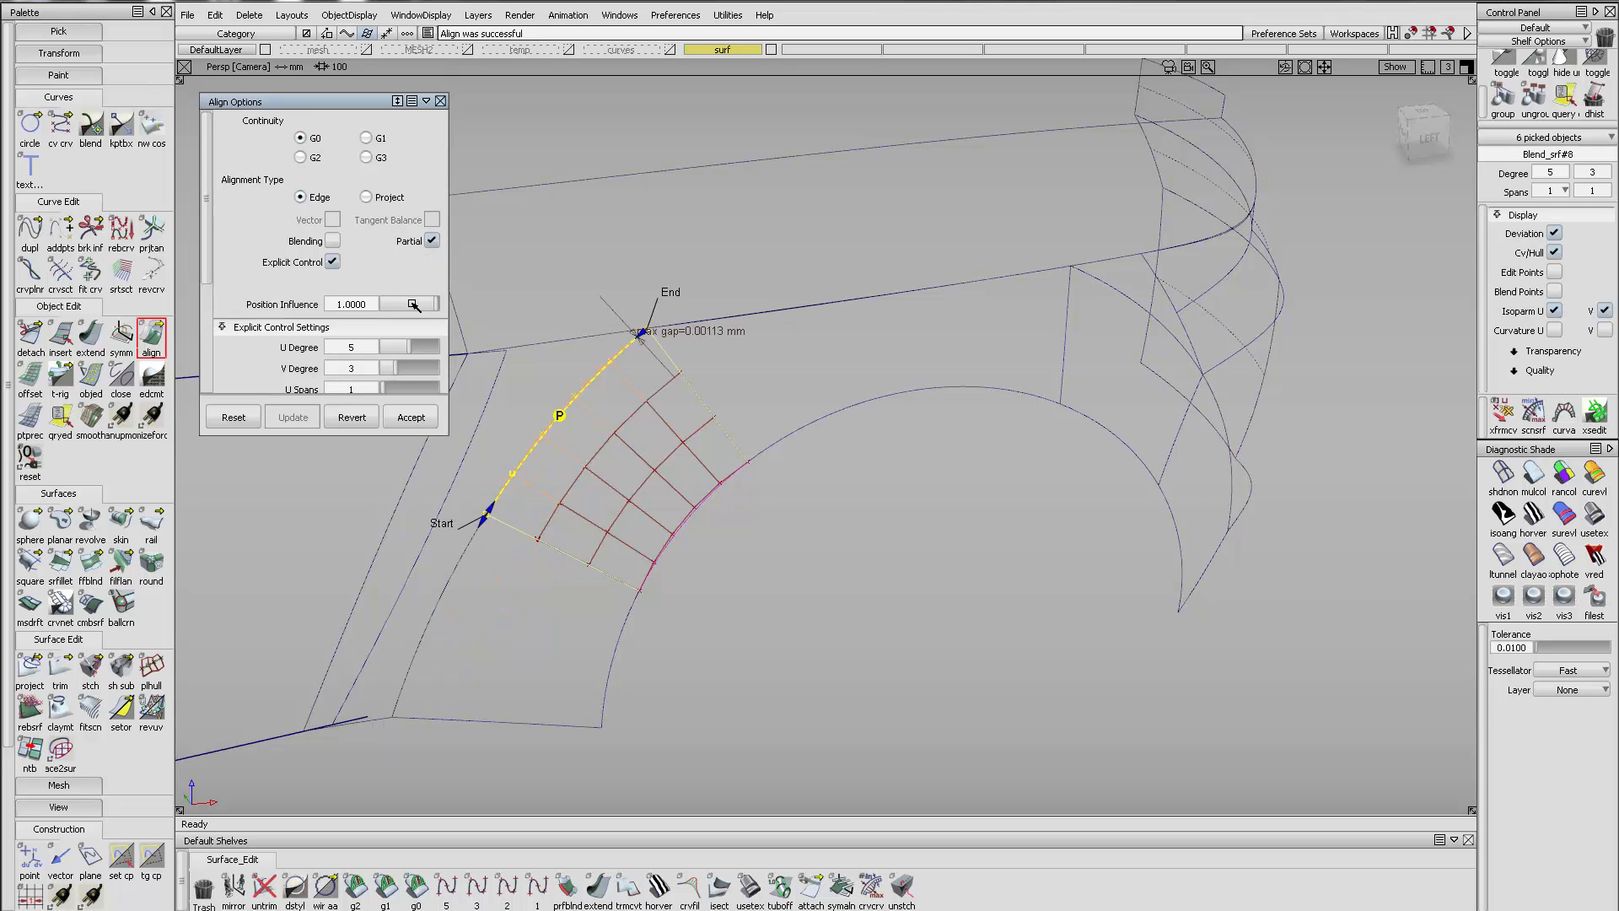
Change the G0 alignment of the upper front wheel-arch blend half to the body surface from Edge to Project
{"action": "left_click_drag", "start_coordinate": [687, 480], "coordinate": [723, 428], "text": "alt+shift"}
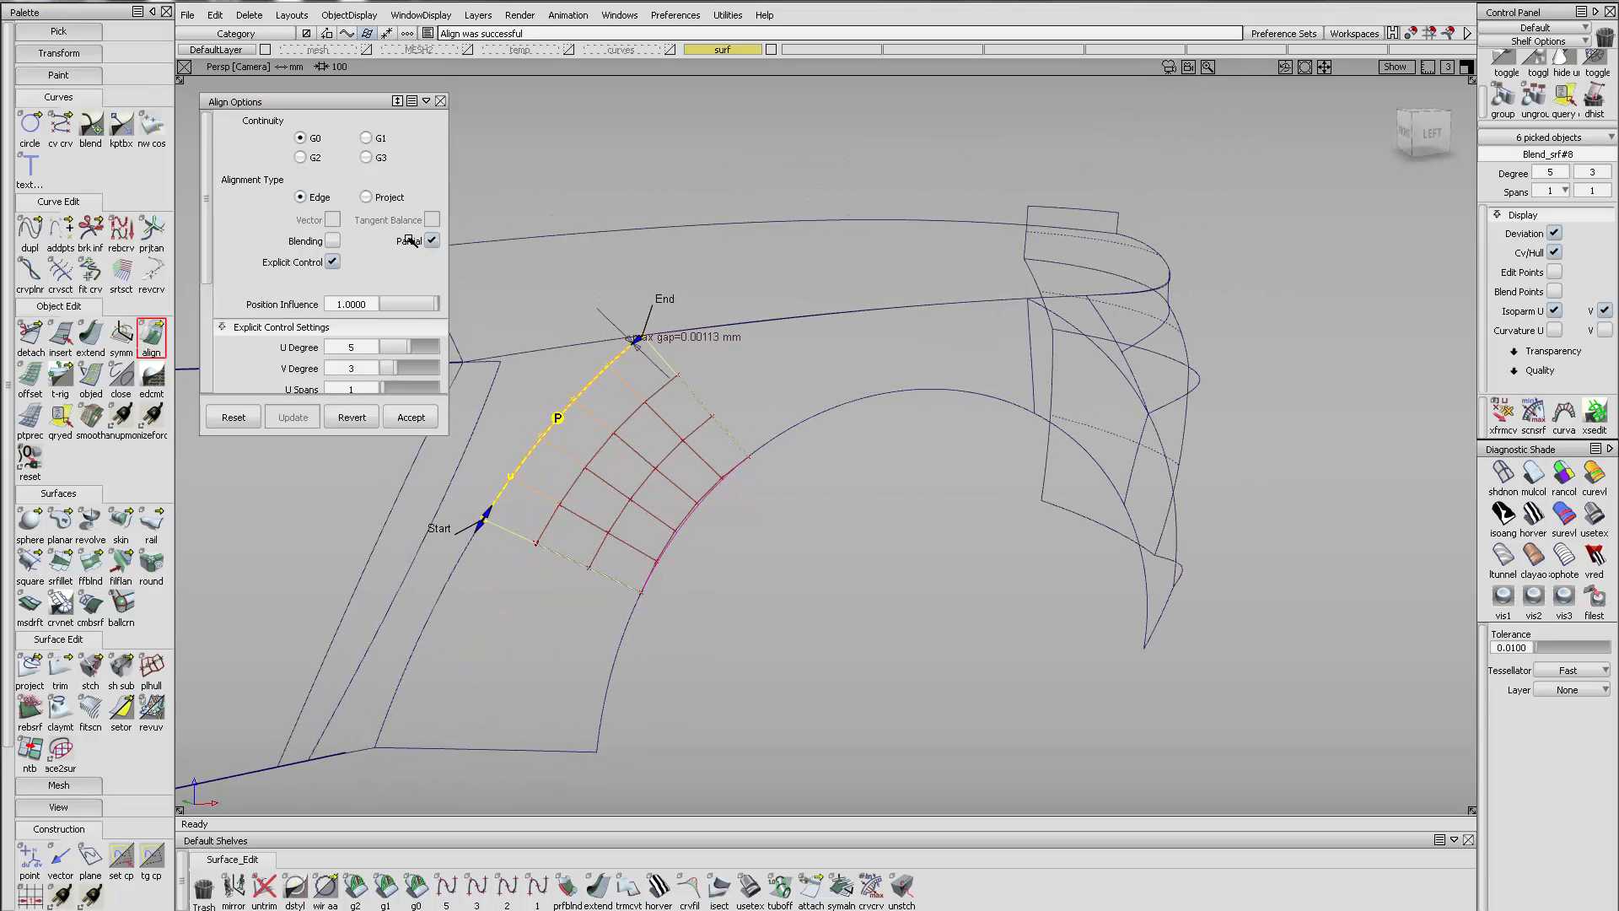
{"action": "left_click", "coordinate": [468, 550]}
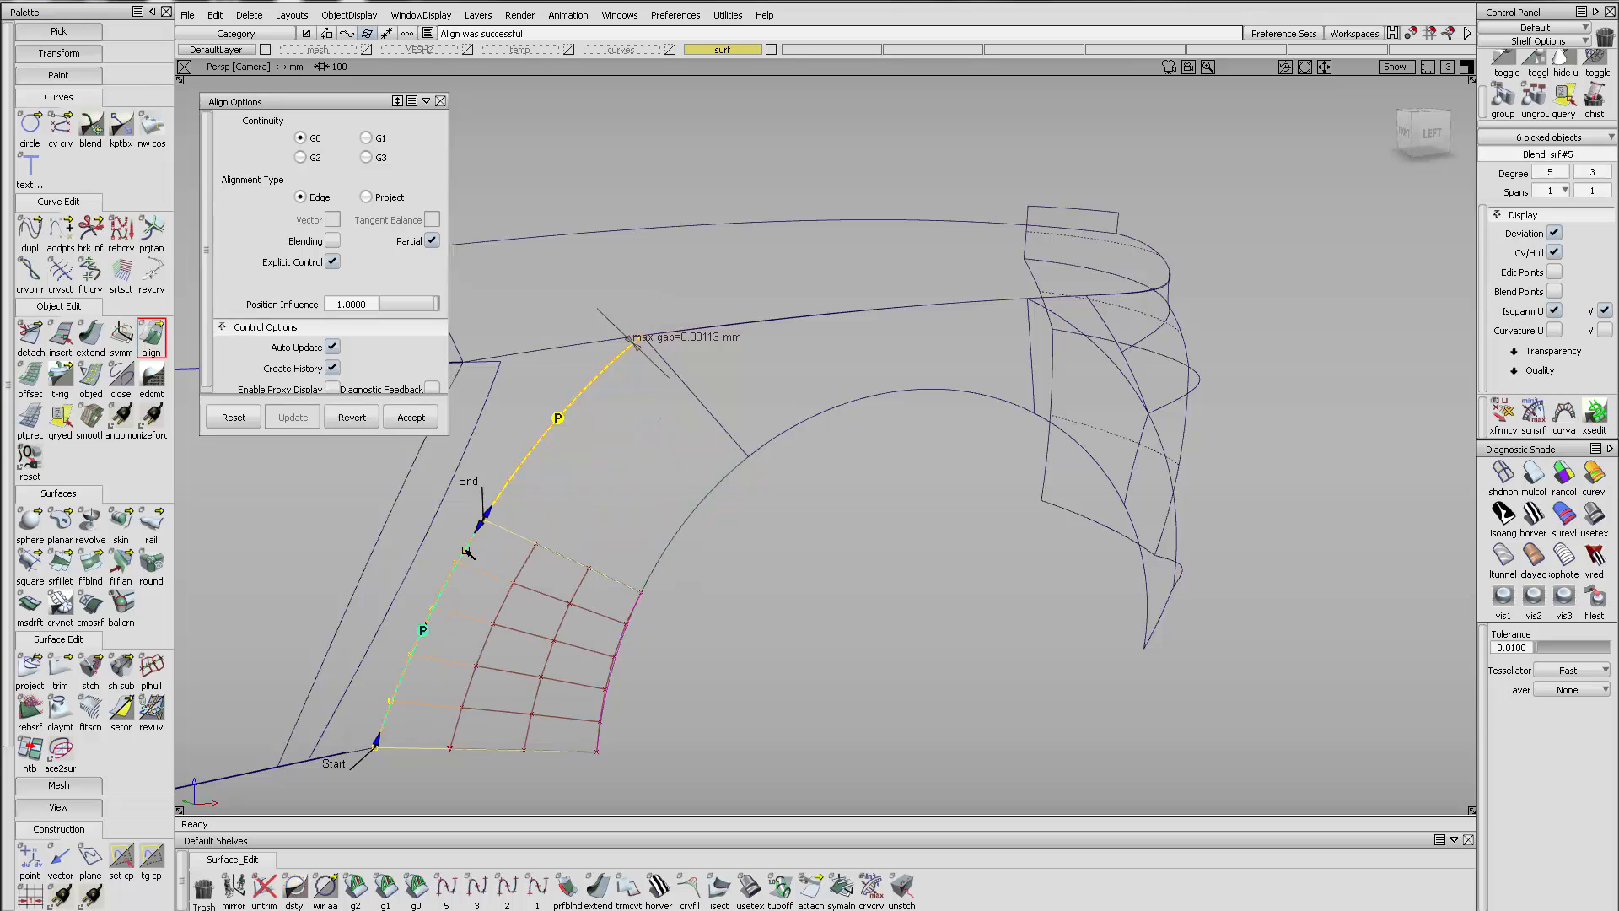
{"action": "left_click", "coordinate": [635, 415]}
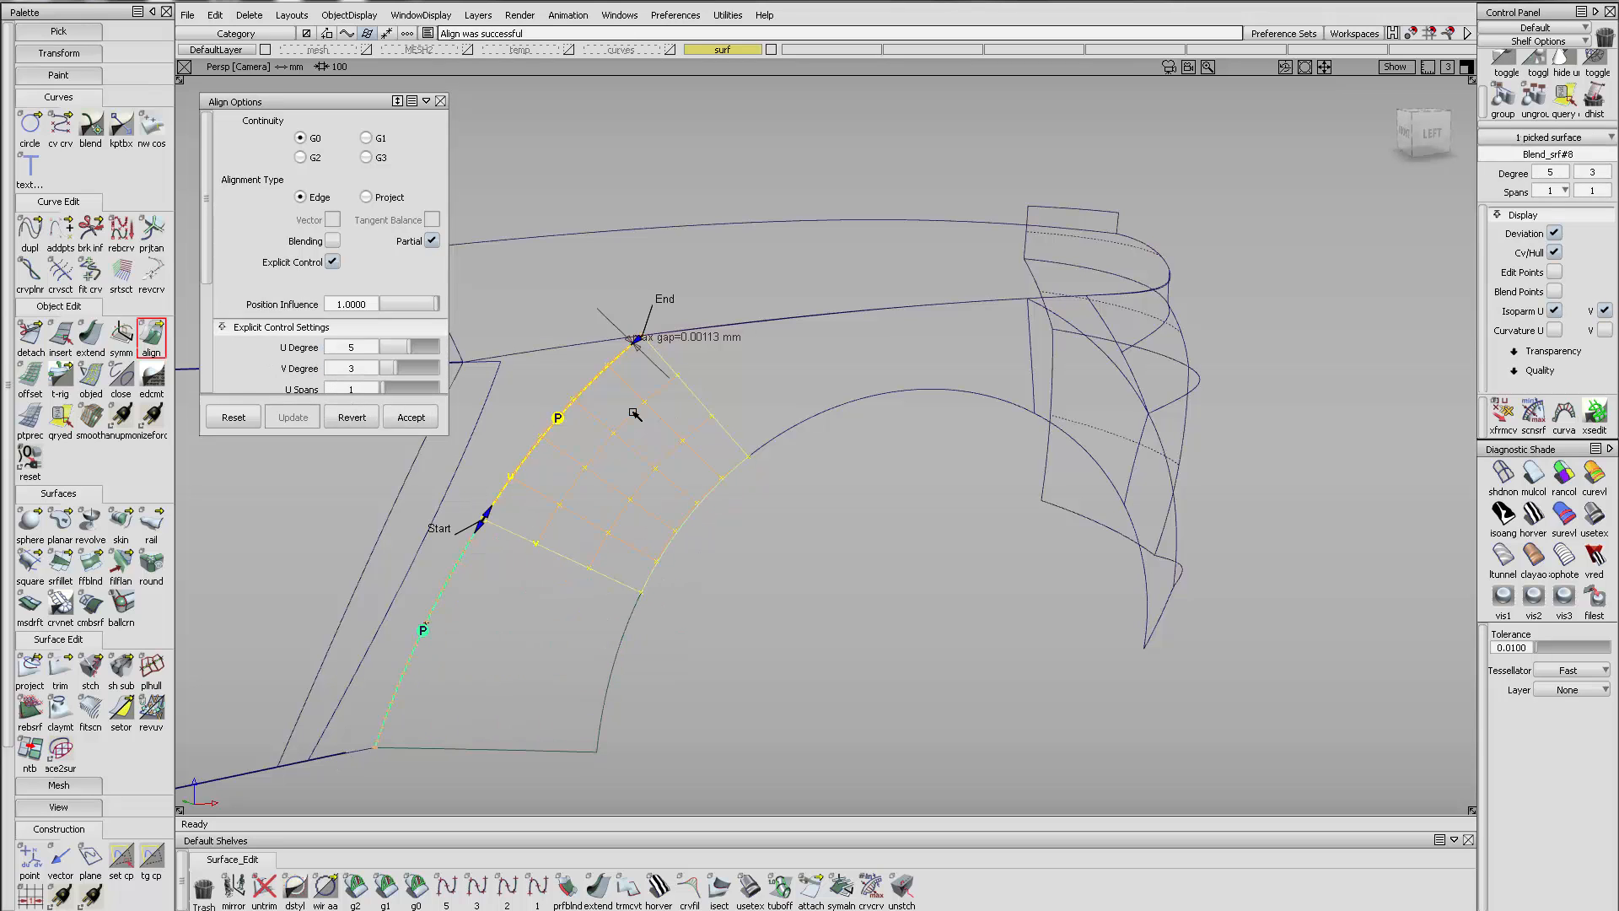
{"action": "scroll", "coordinate": [621, 354], "scroll_direction": "up", "scroll_amount": 5}
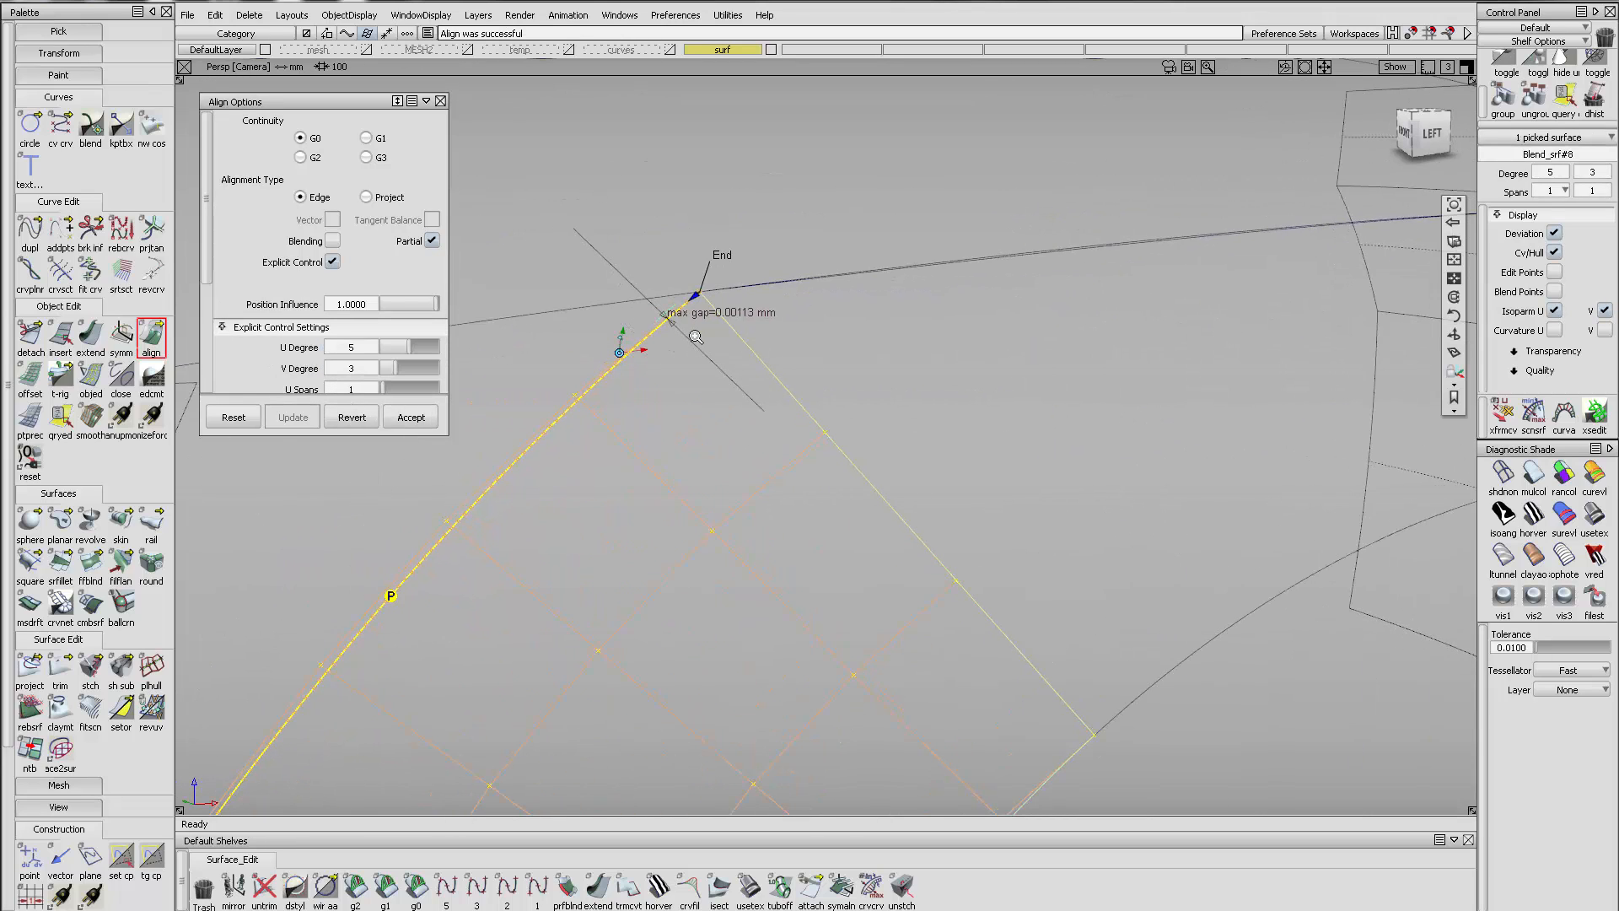
{"action": "left_click", "coordinate": [390, 199]}
{"action": "scroll", "coordinate": [686, 387], "scroll_direction": "down", "scroll_amount": 5}
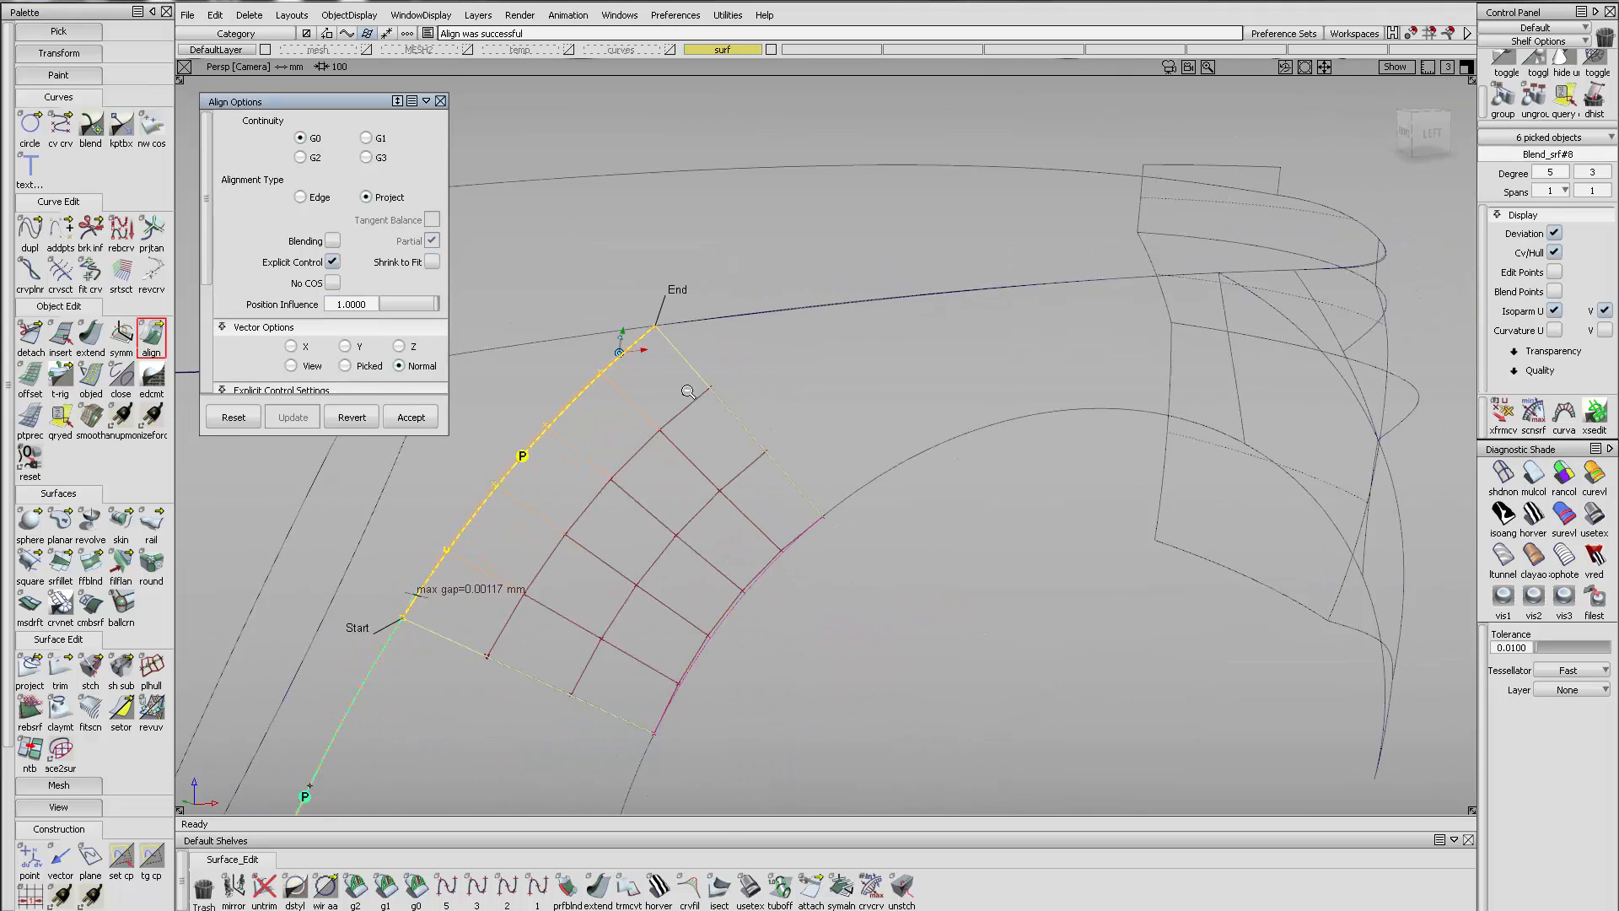
{"action": "left_click_drag", "start_coordinate": [686, 387], "coordinate": [604, 362], "text": "alt+shift"}
{"action": "middle_click_drag", "start_coordinate": [604, 361], "coordinate": [664, 374], "text": "alt+shift"}
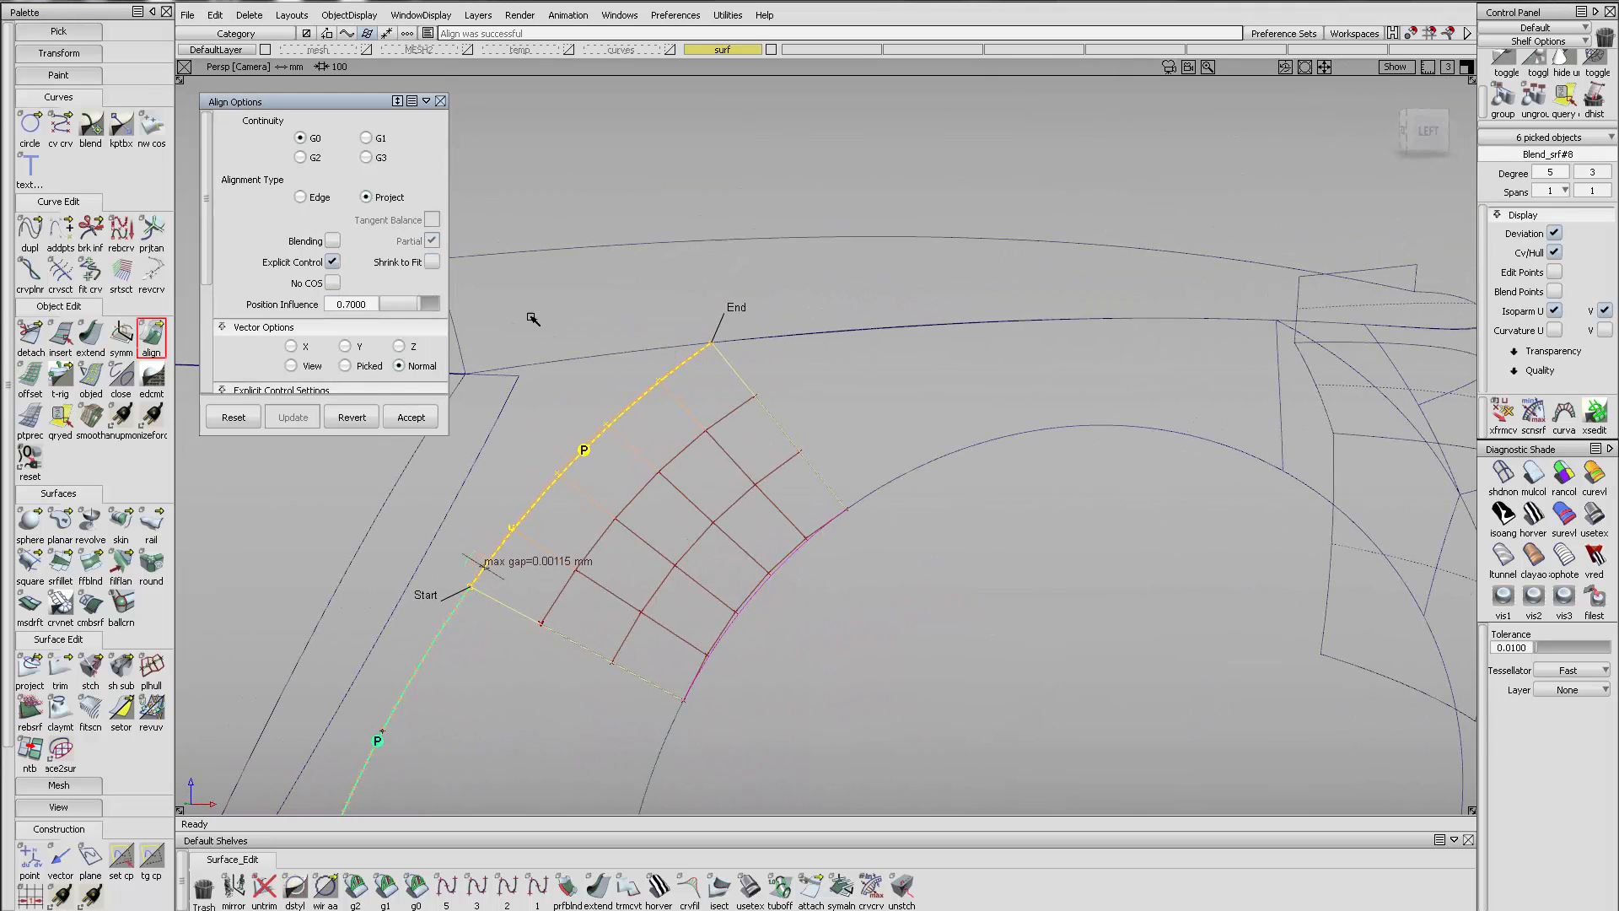
{"action": "left_click", "coordinate": [535, 571]}
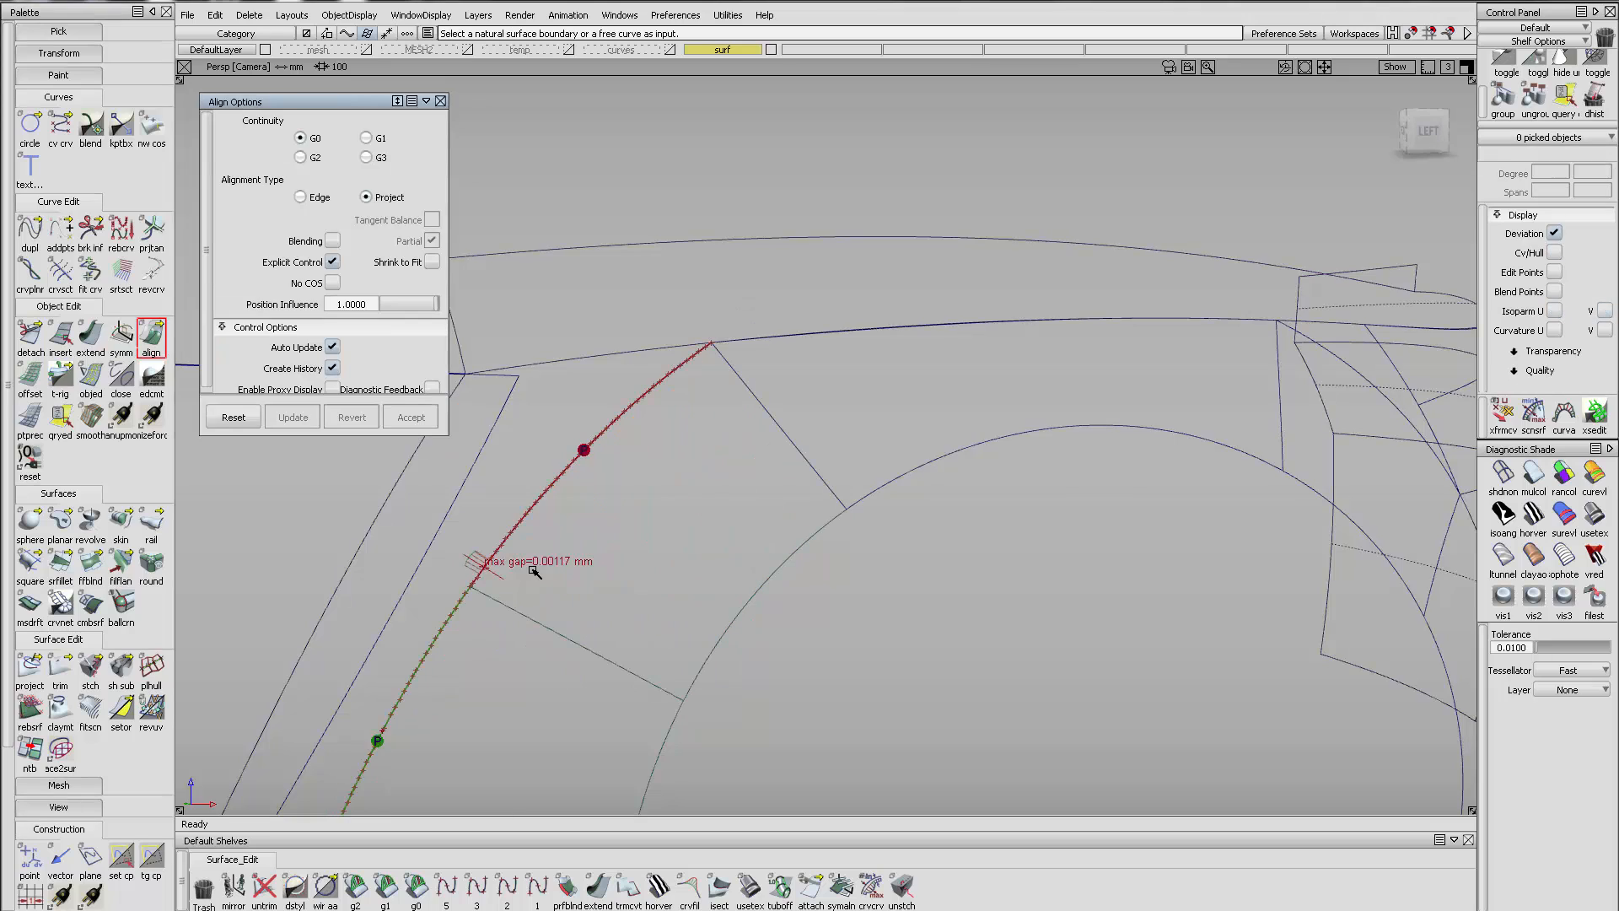
Display the CVs and hulls on both halves of the front wheel-arch blend surface
{"action": "left_click_drag", "start_coordinate": [527, 602], "coordinate": [571, 604], "text": "ctrl+shift"}
{"action": "left_click_drag", "start_coordinate": [571, 604], "coordinate": [528, 655]}
{"action": "right_click_drag", "start_coordinate": [595, 671], "coordinate": [592, 590], "text": "ctrl+shift"}
{"action": "left_click", "coordinate": [736, 630]}
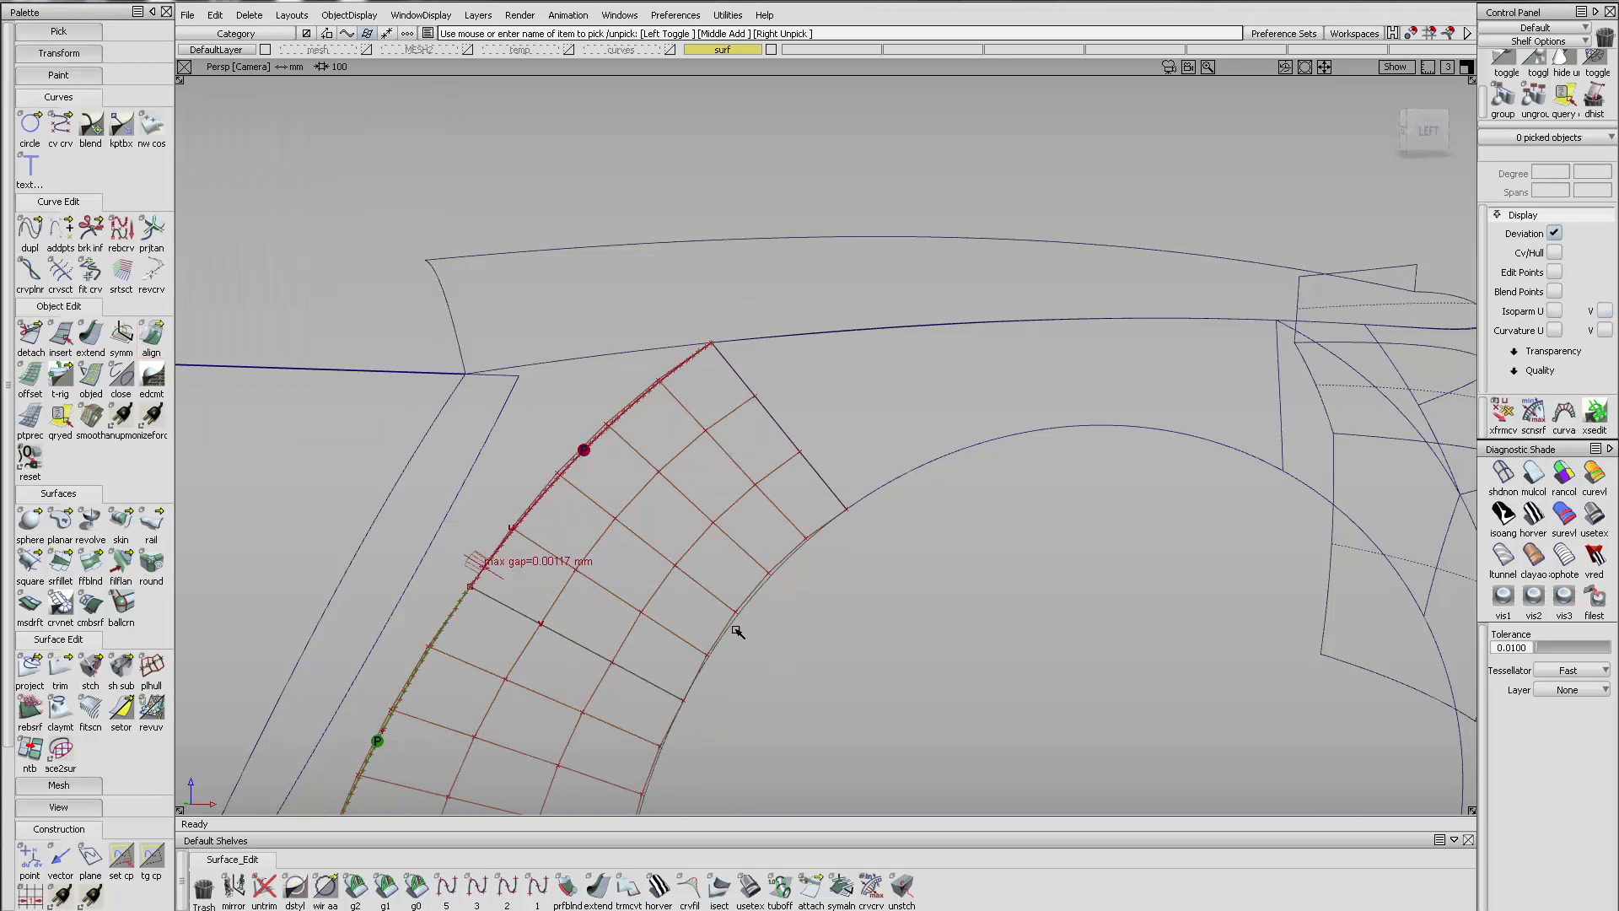
Slide a CV on the outer edge of the upper front blend half to tighten its fit to the body surface
{"action": "left_click", "coordinate": [1503, 414]}
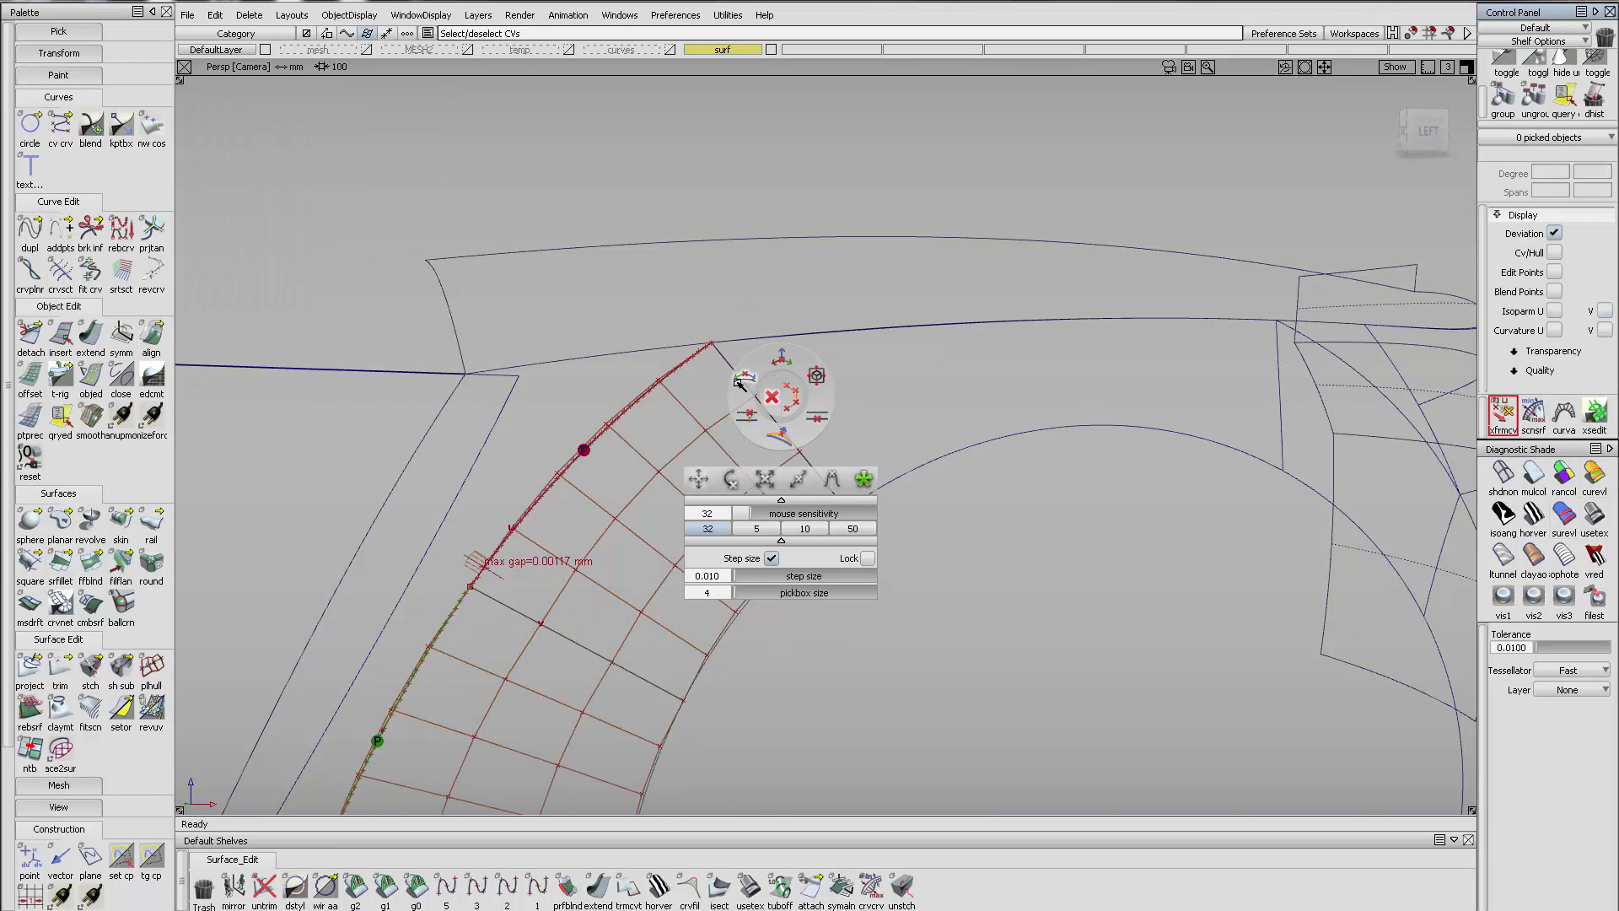
{"action": "left_click", "coordinate": [555, 478]}
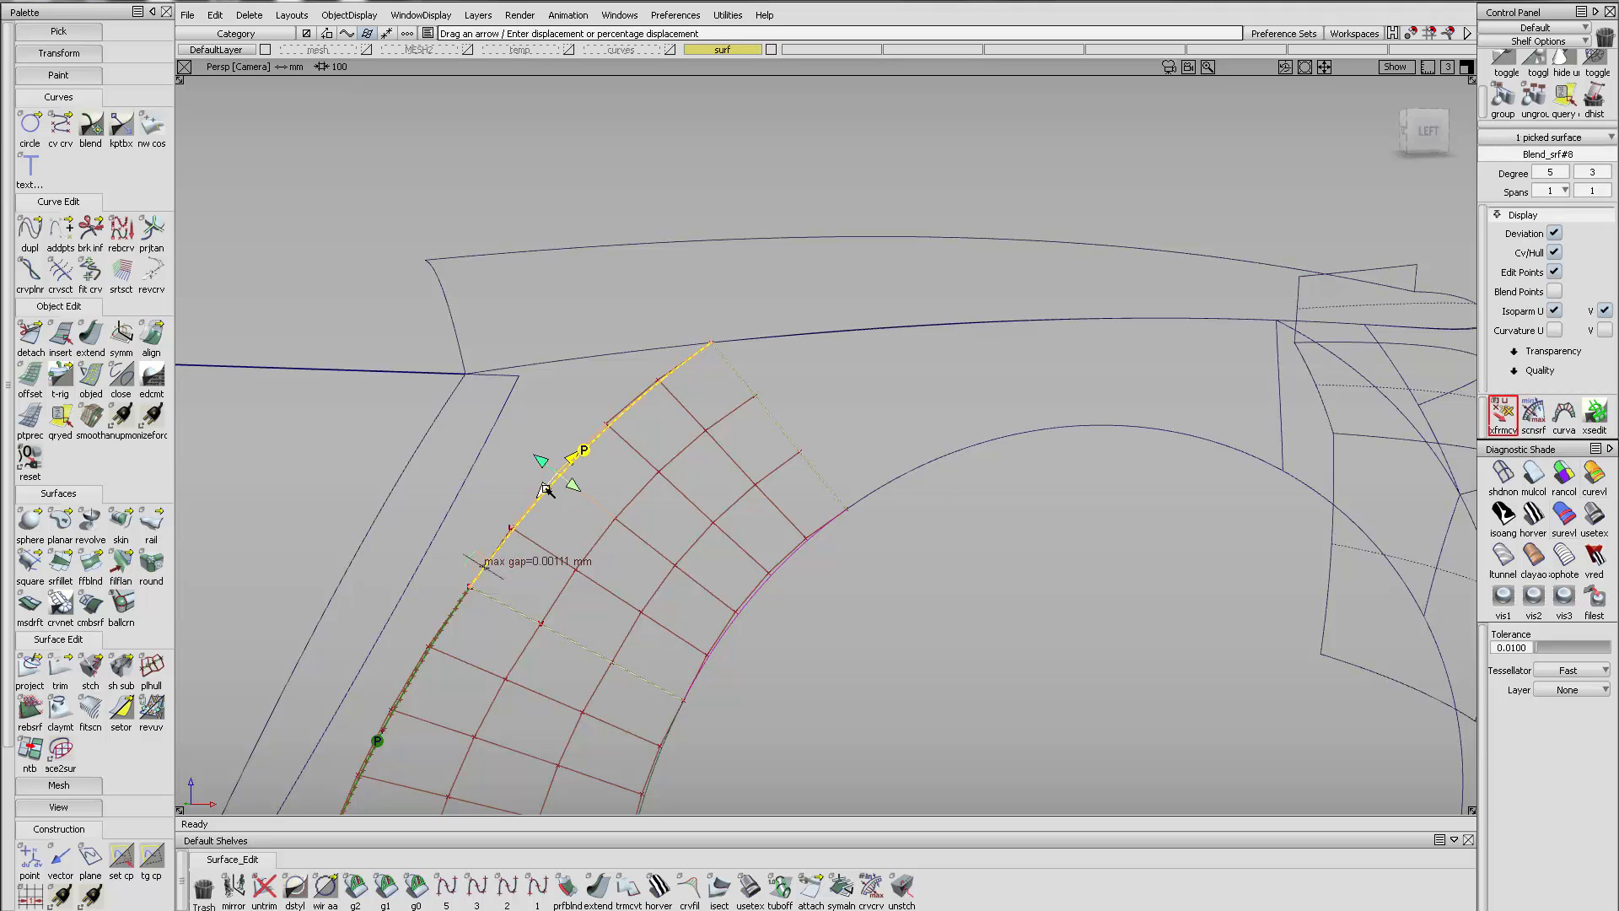
{"action": "left_click_drag", "start_coordinate": [545, 490], "coordinate": [548, 486]}
{"action": "left_click_drag", "start_coordinate": [546, 654], "coordinate": [544, 530], "text": "ctrl+shift"}
{"action": "right_click_drag", "start_coordinate": [620, 528], "coordinate": [592, 516], "text": "alt+shift"}
{"action": "left_click_drag", "start_coordinate": [596, 463], "coordinate": [611, 444], "text": "alt+shift"}
{"action": "right_click_drag", "start_coordinate": [611, 444], "coordinate": [606, 465], "text": "alt+shift"}
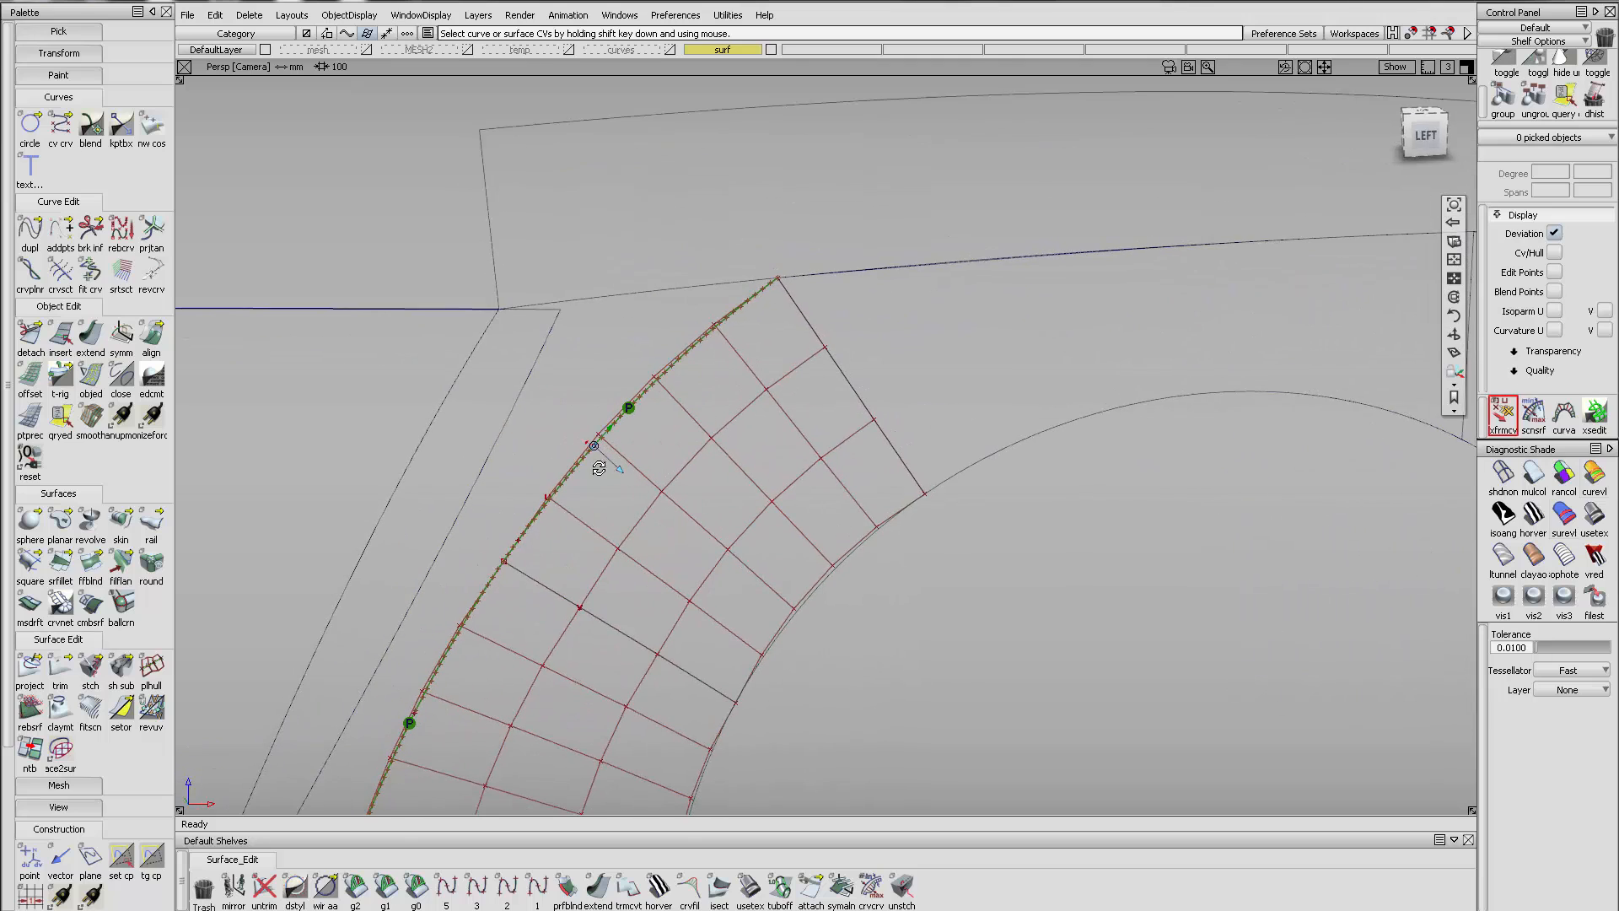
{"action": "left_click_drag", "start_coordinate": [605, 465], "coordinate": [602, 472], "text": "alt+shift"}
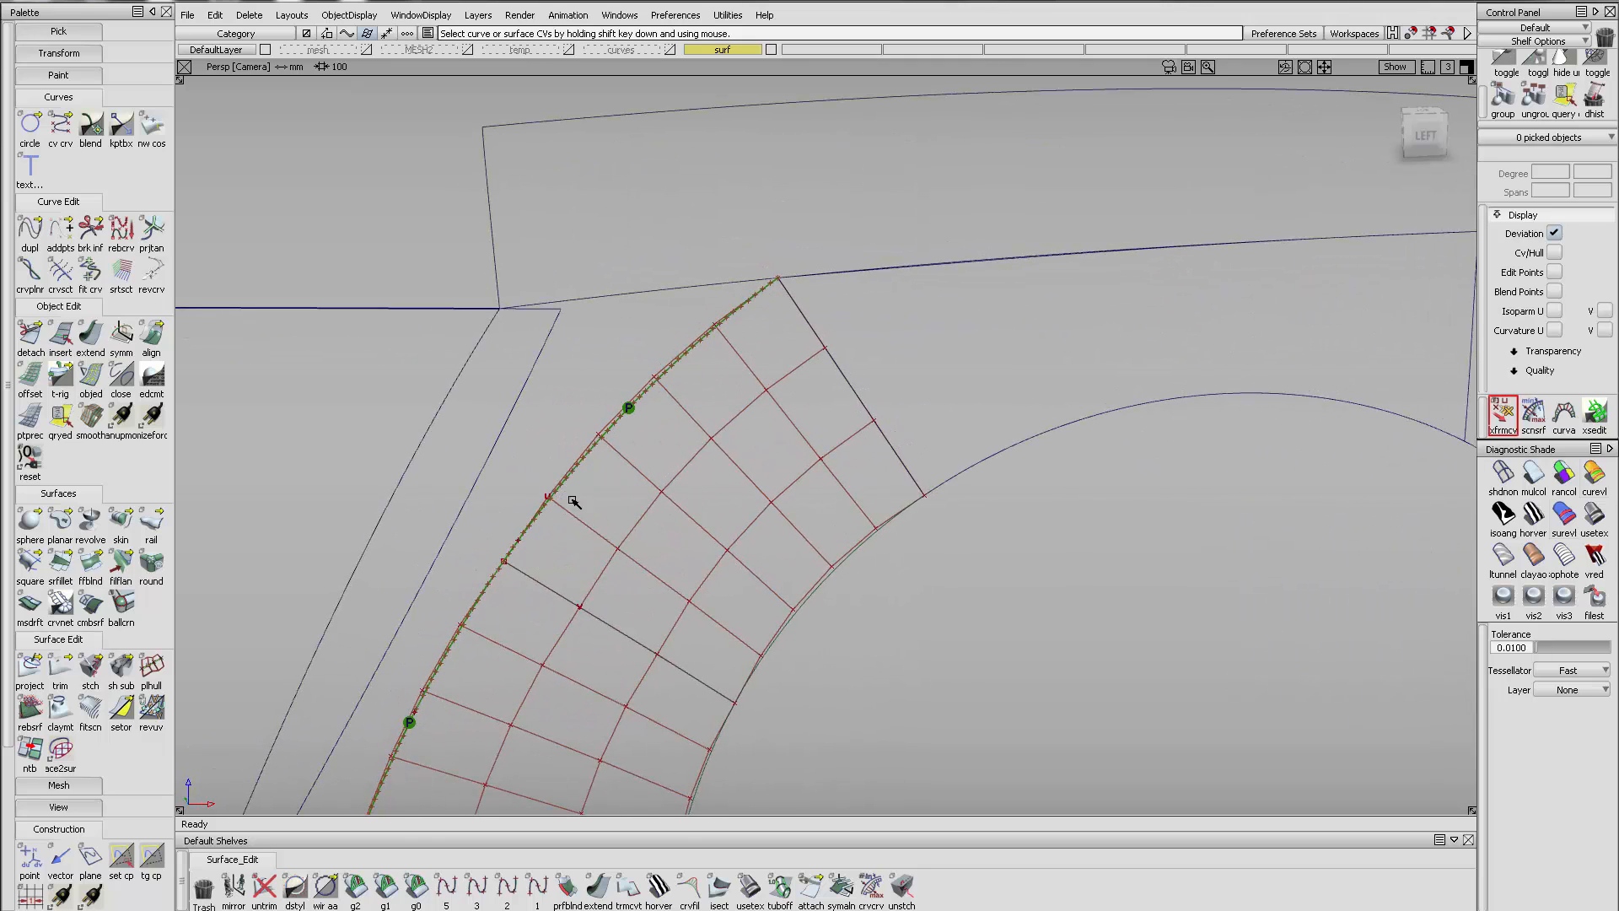
{"action": "right_click_drag", "start_coordinate": [572, 502], "coordinate": [719, 352], "text": "alt+shift"}
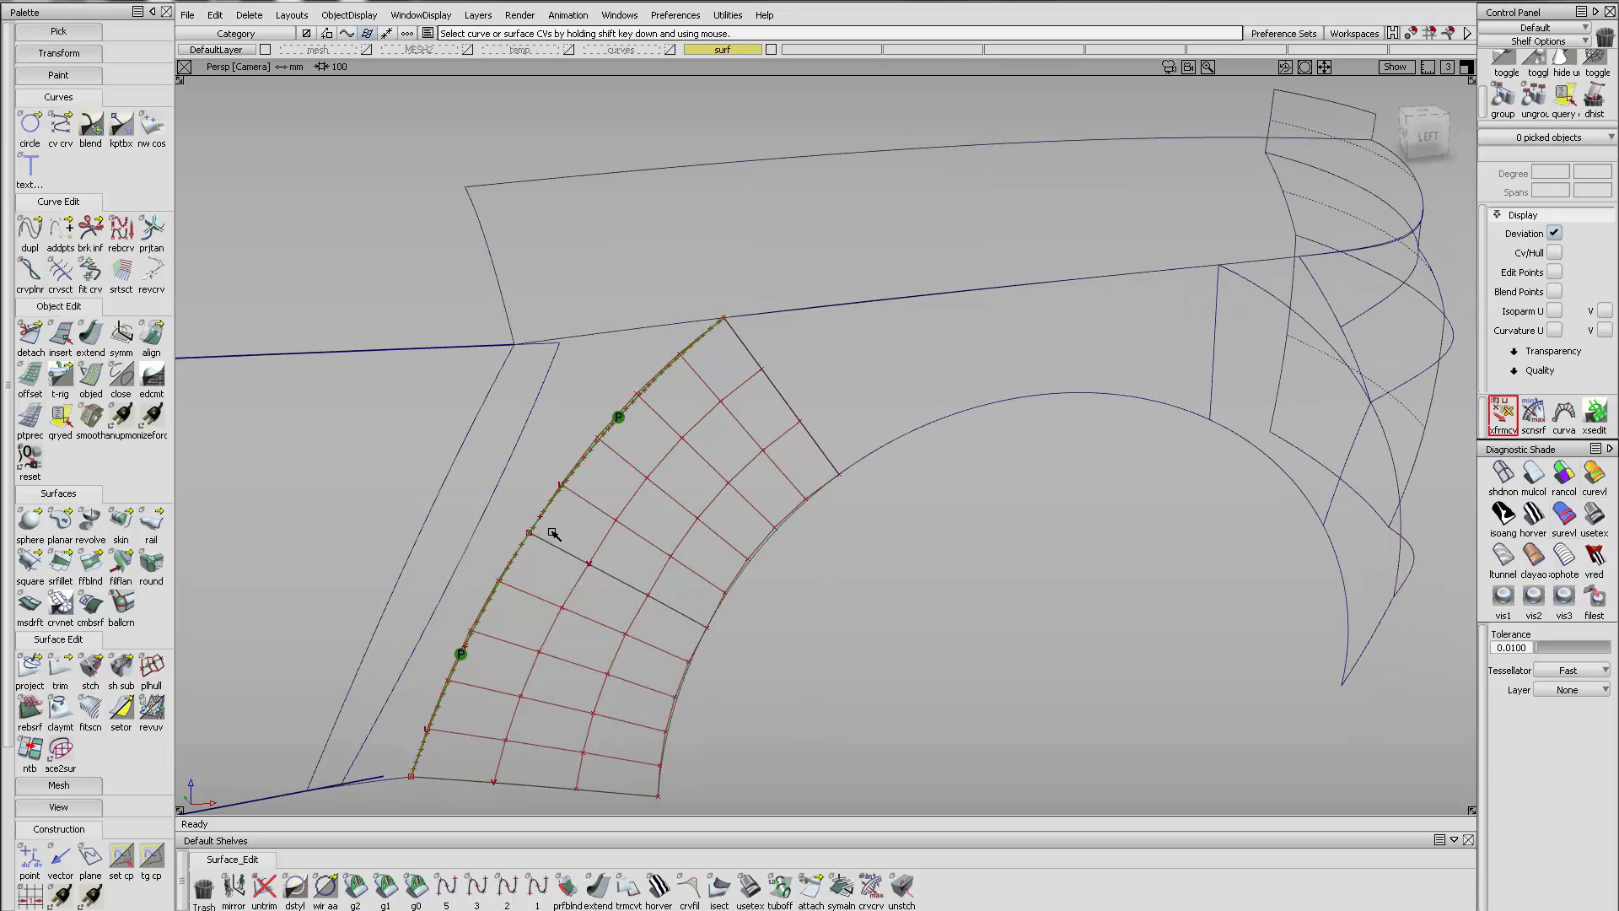
{"action": "left_click_drag", "start_coordinate": [553, 534], "coordinate": [615, 513], "text": "alt+shift"}
Check the G2 curvature continuity across the seam between the upper and lower front blend halves
{"action": "left_click", "coordinate": [390, 885]}
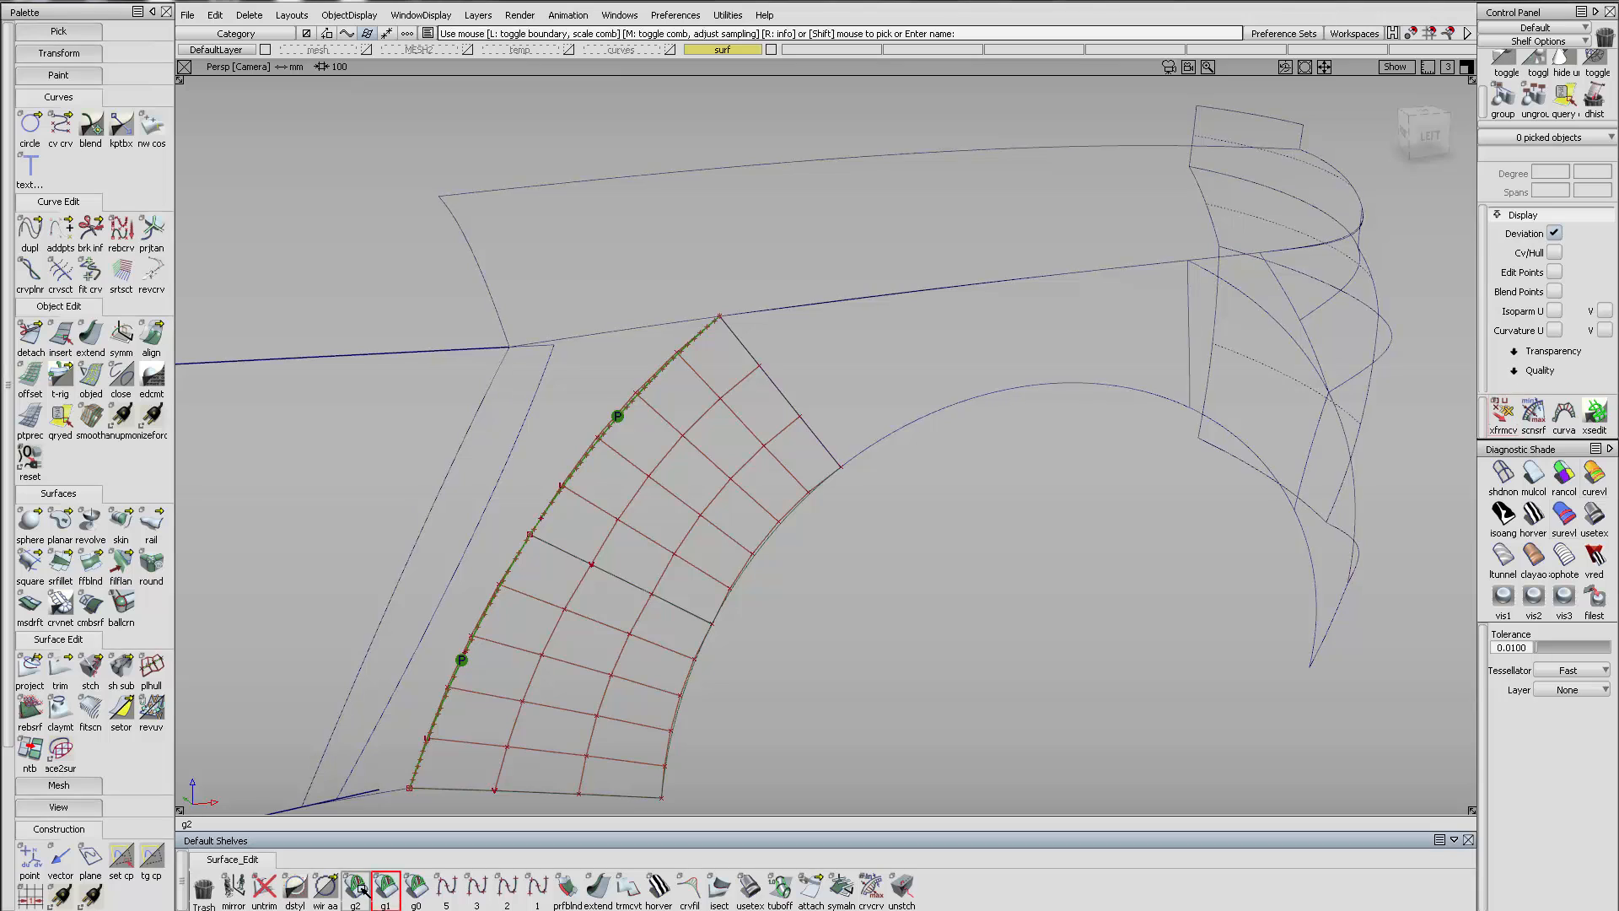
{"action": "left_click", "coordinate": [356, 885]}
{"action": "left_click", "coordinate": [624, 580]}
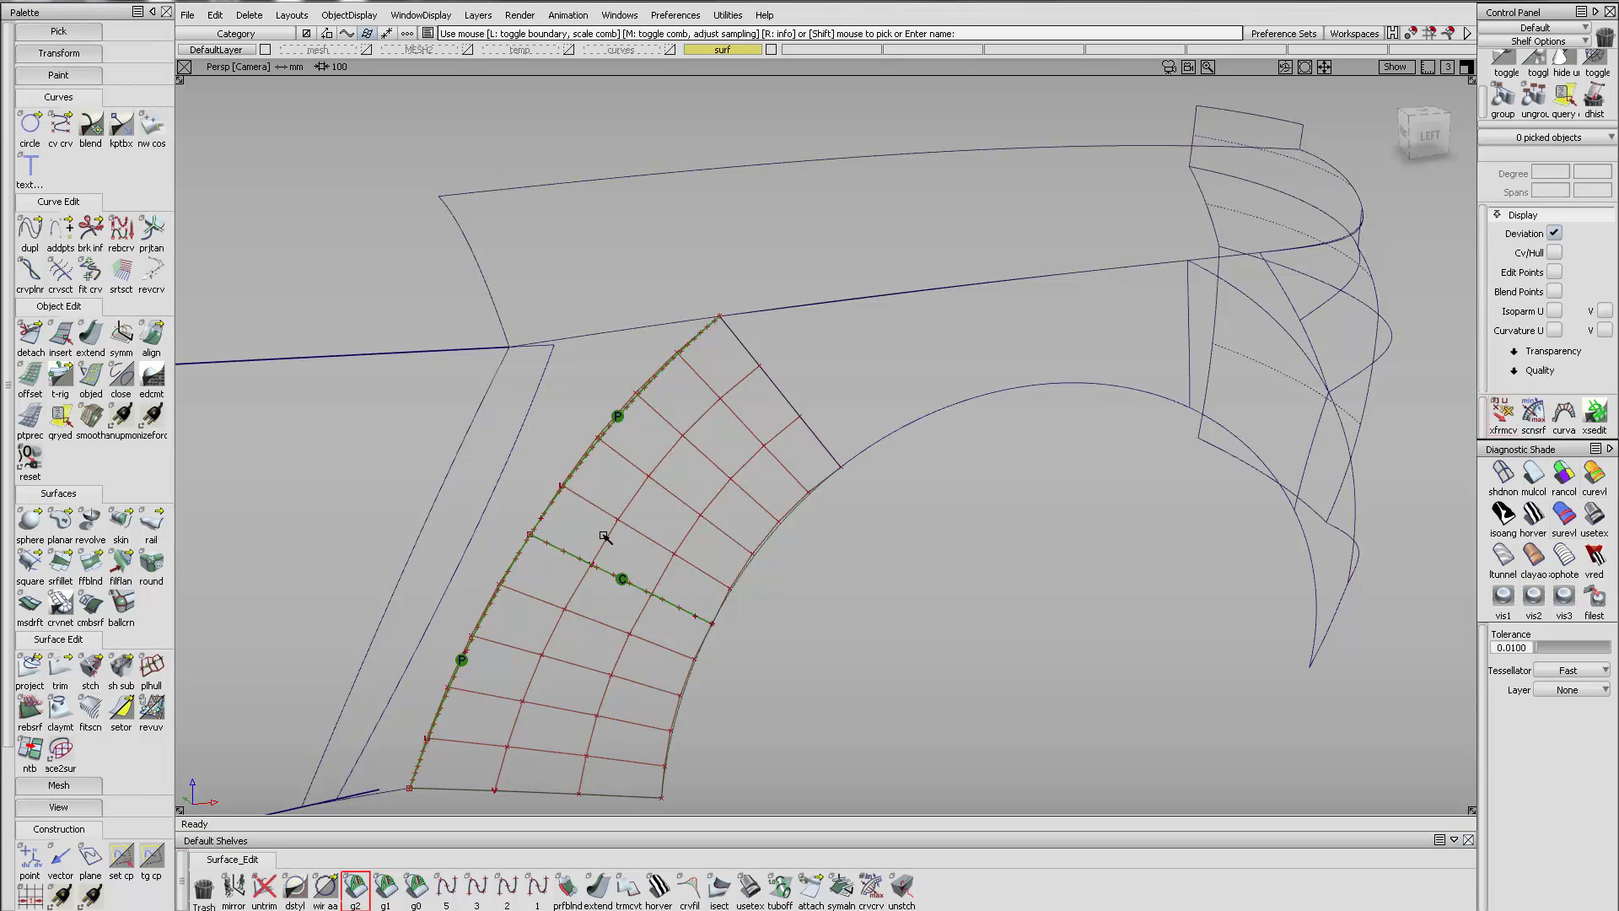
Delete the construction history of both front blend halves and the adjoining body surface
{"action": "left_click_drag", "start_coordinate": [605, 538], "coordinate": [534, 559], "text": "ctrl+shift"}
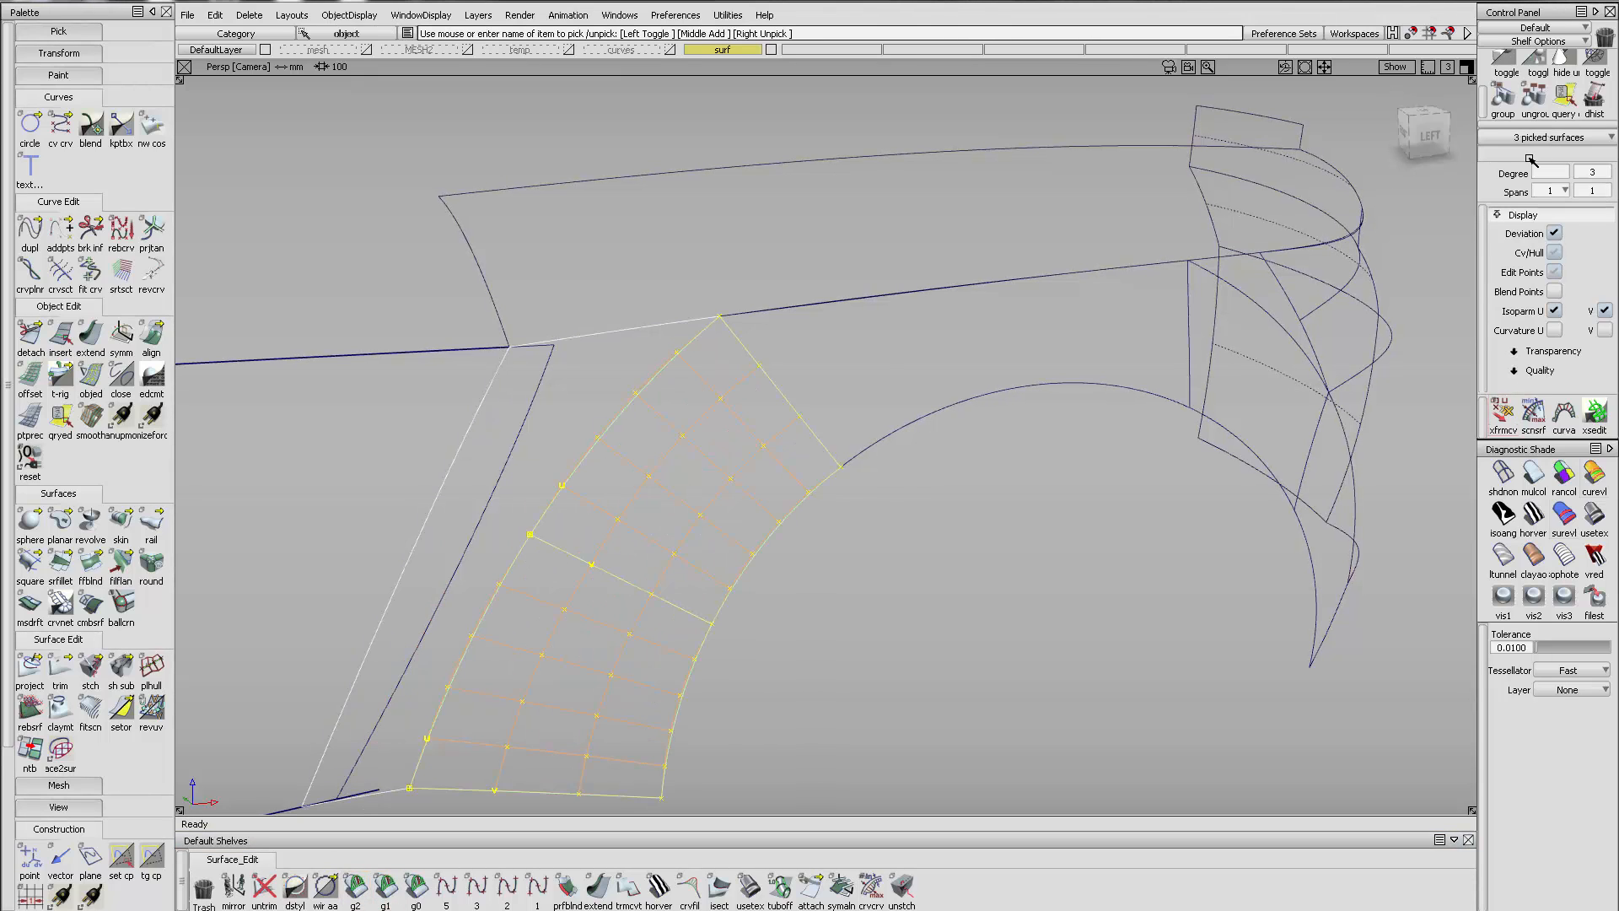
{"action": "left_click", "coordinate": [1590, 104]}
{"action": "left_click", "coordinate": [728, 517]}
Untrim the body surface in front of the wheel arch and delete its curves-on-surface
{"action": "mouse_move", "coordinate": [550, 655]}
{"action": "left_mouse_down", "text": "ctrl+shift"}
{"action": "mouse_move", "coordinate": [550, 597]}
{"action": "mouse_move", "coordinate": [502, 495]}
{"action": "mouse_move", "coordinate": [511, 513]}
{"action": "left_mouse_up", "text": "ctrl+shift"}
{"action": "left_click", "coordinate": [264, 886]}
{"action": "key", "text": "Delete"}
{"action": "key", "text": "Return"}
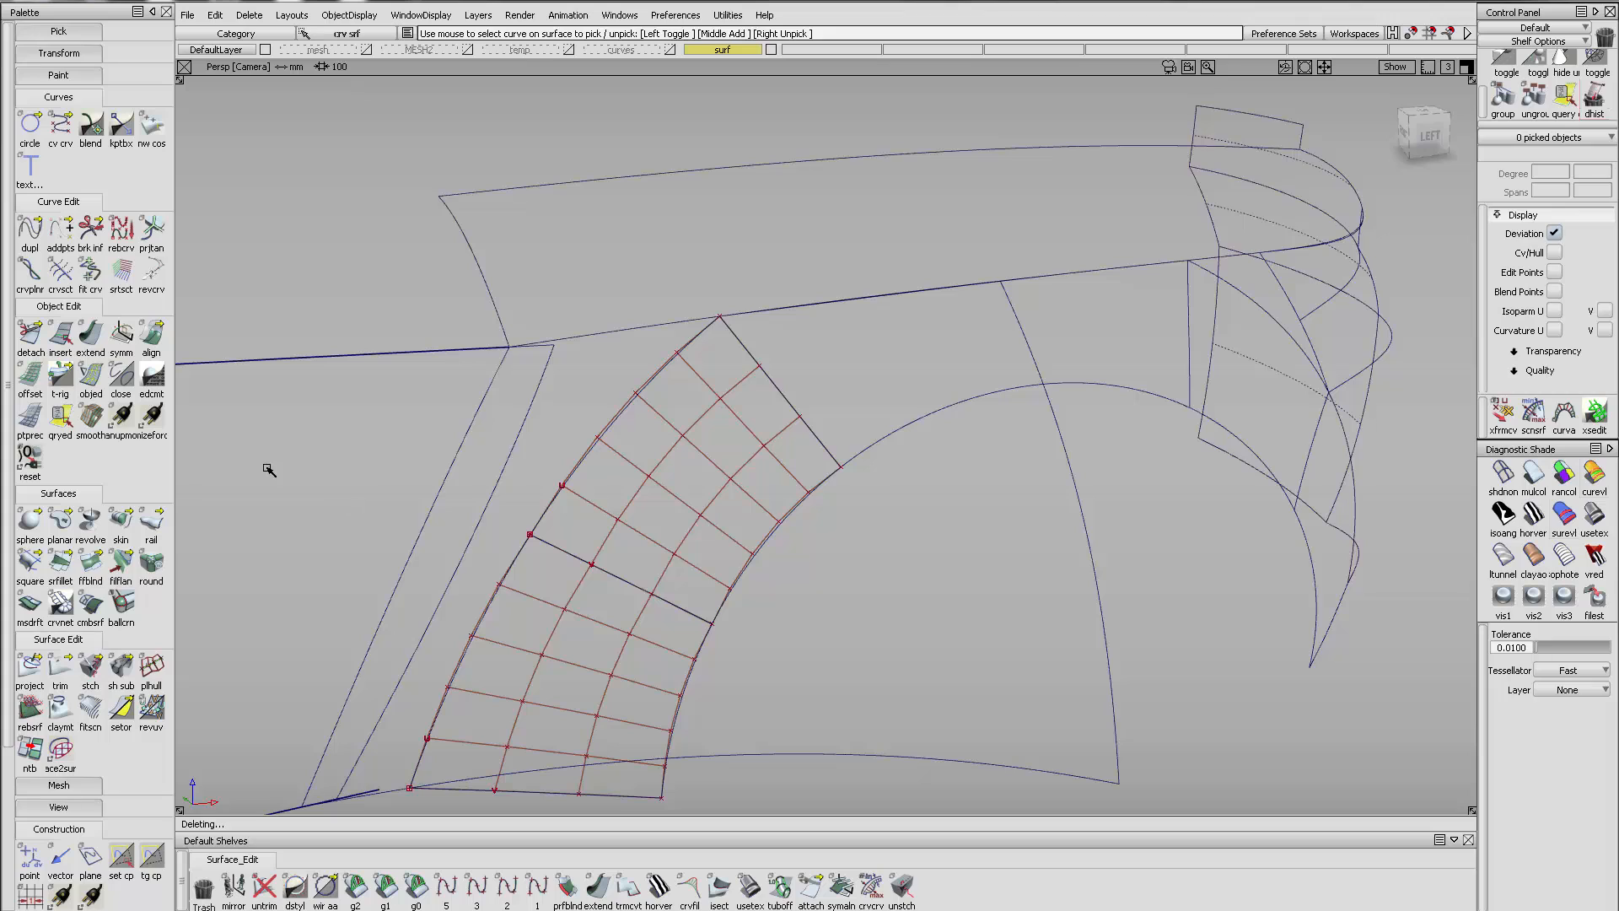
Align the outer edges of both front blend halves to the body surface with G2 Project alignment, and check G2 continuity across their shared seam
{"action": "double_click", "coordinate": [154, 335]}
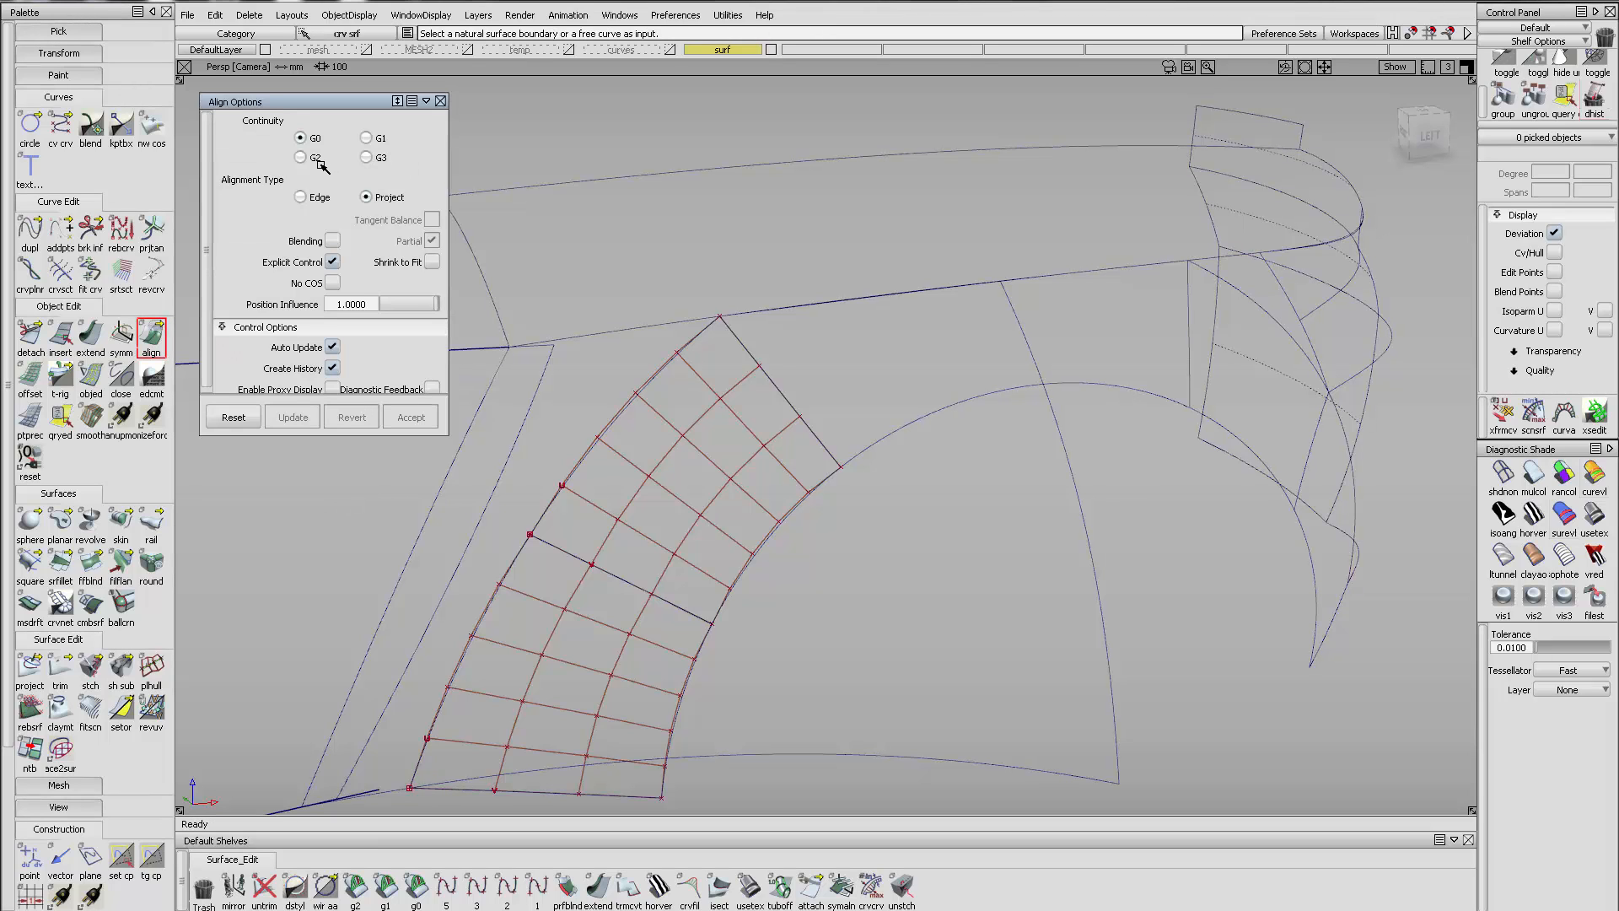
{"action": "left_click", "coordinate": [629, 411]}
{"action": "left_click", "coordinate": [596, 380]}
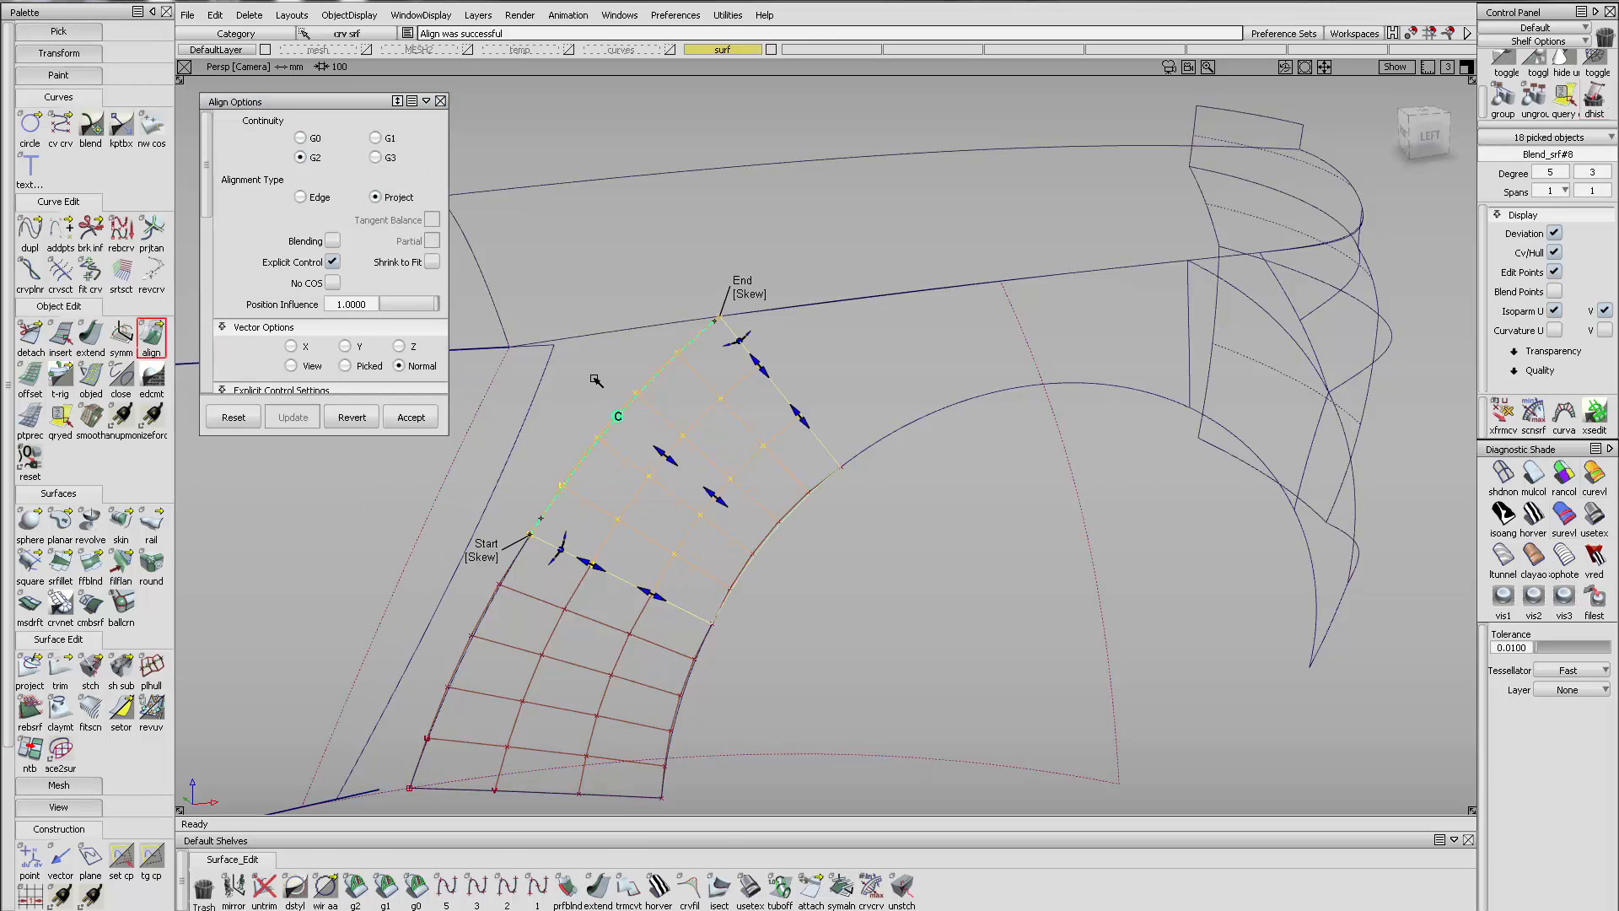
{"action": "left_click", "coordinate": [473, 629]}
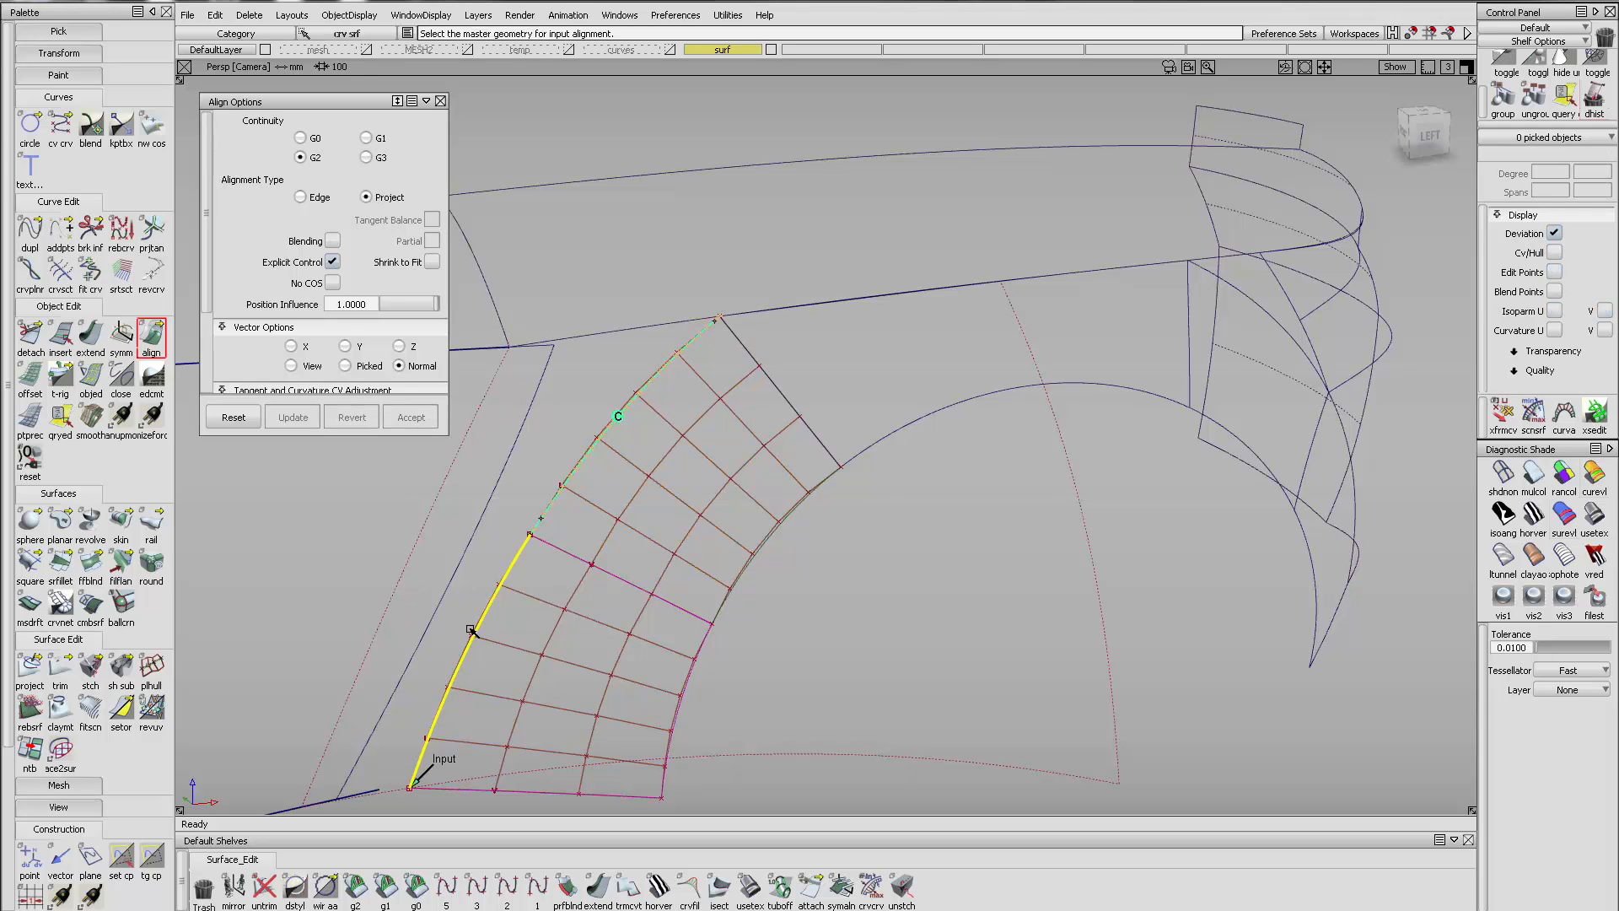
{"action": "left_click", "coordinate": [355, 886]}
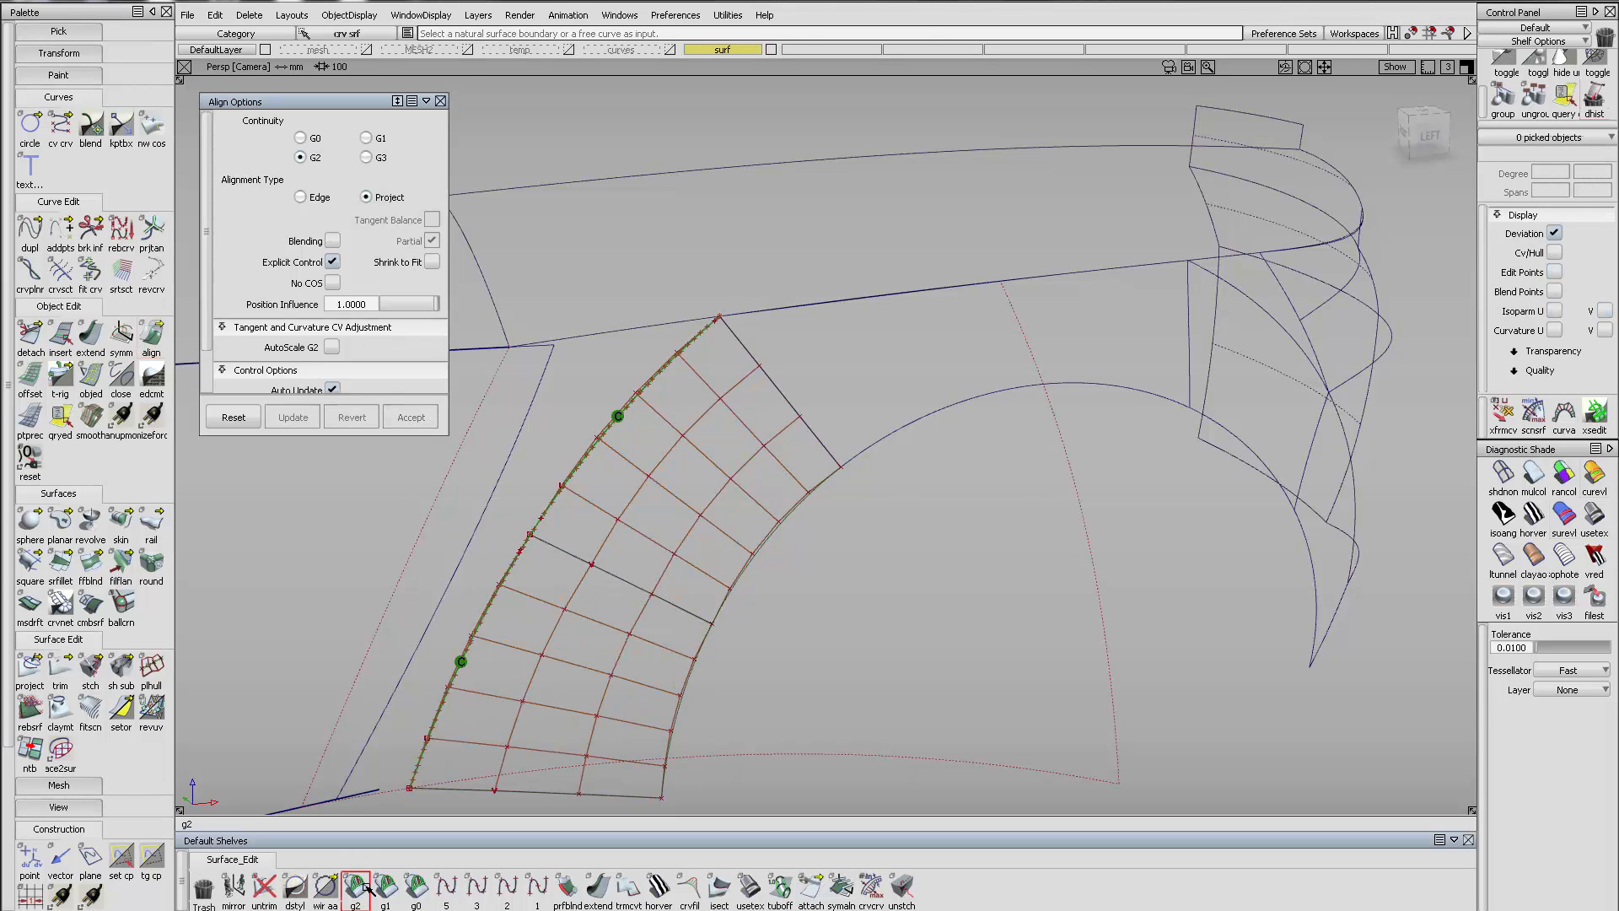
{"action": "left_click", "coordinate": [600, 573]}
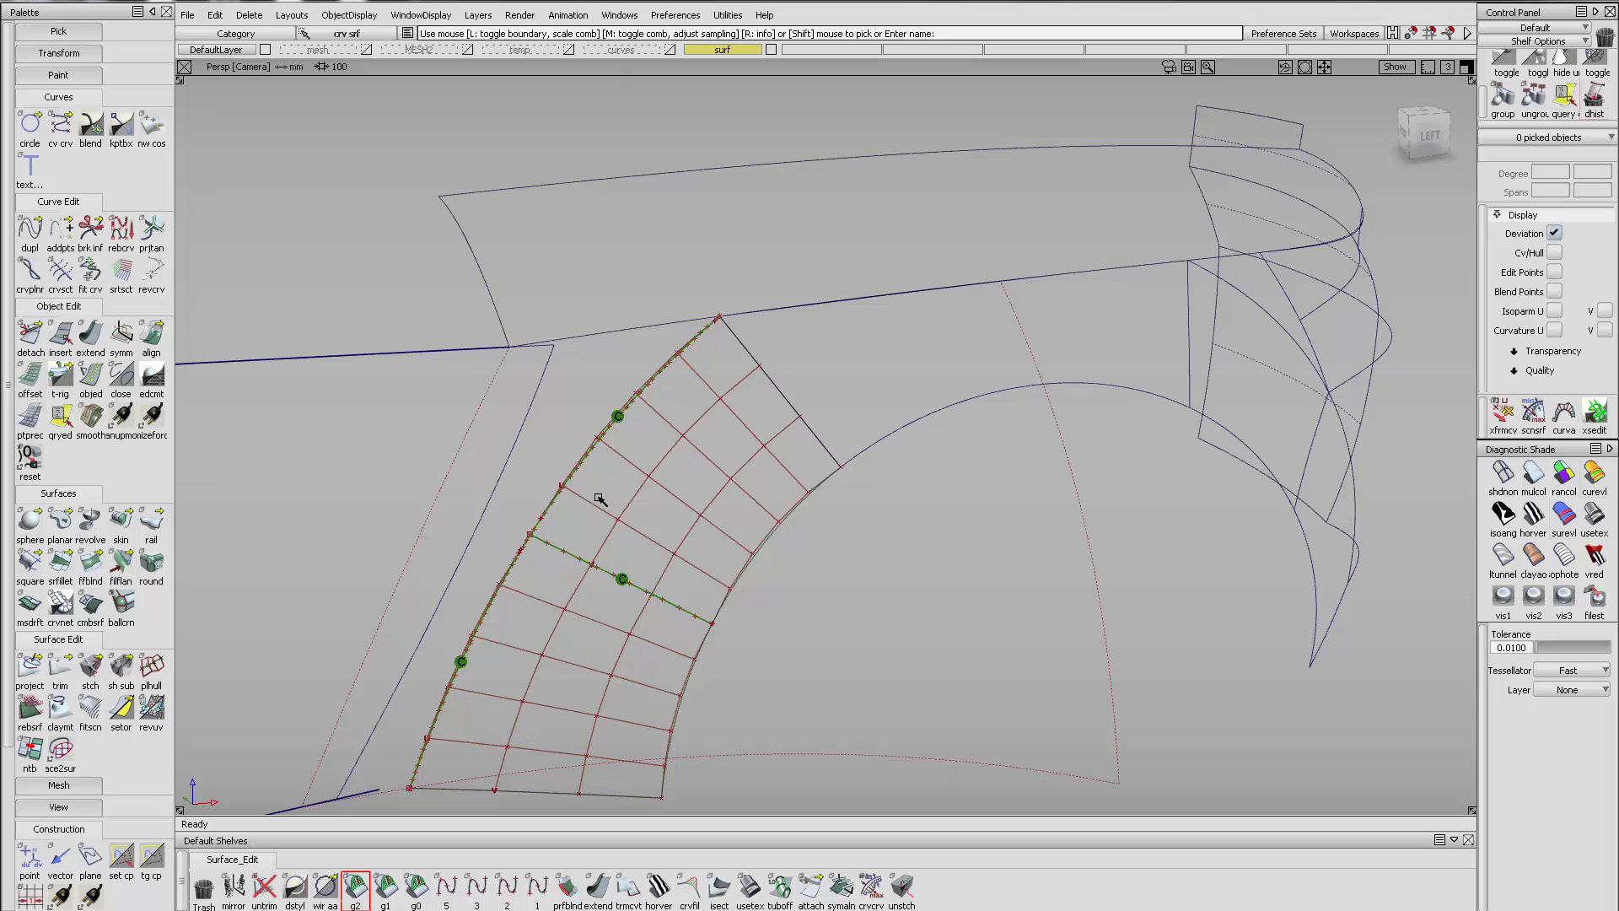
Delete the construction history of the aligned surfaces and trim the body surface along the outer edges of the blend halves
{"action": "left_click_drag", "start_coordinate": [599, 498], "coordinate": [556, 591], "text": "ctrl+shift"}
{"action": "left_click_drag", "start_coordinate": [556, 590], "coordinate": [737, 513]}
{"action": "left_click", "coordinate": [1594, 97]}
{"action": "left_click", "coordinate": [727, 518]}
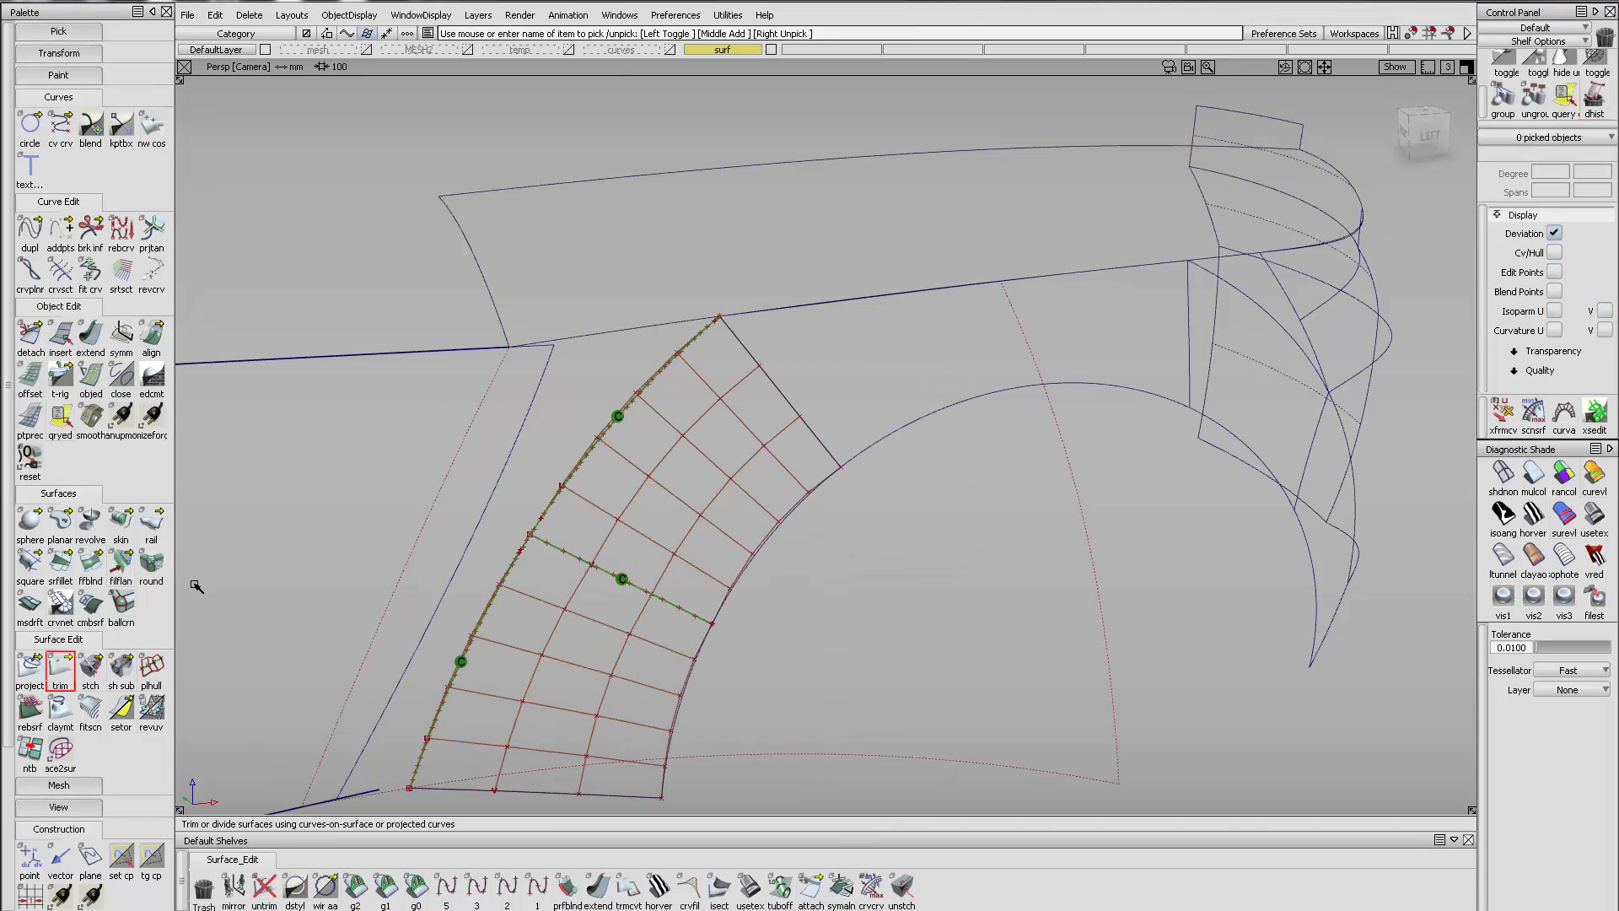
{"action": "left_click", "coordinate": [596, 419]}
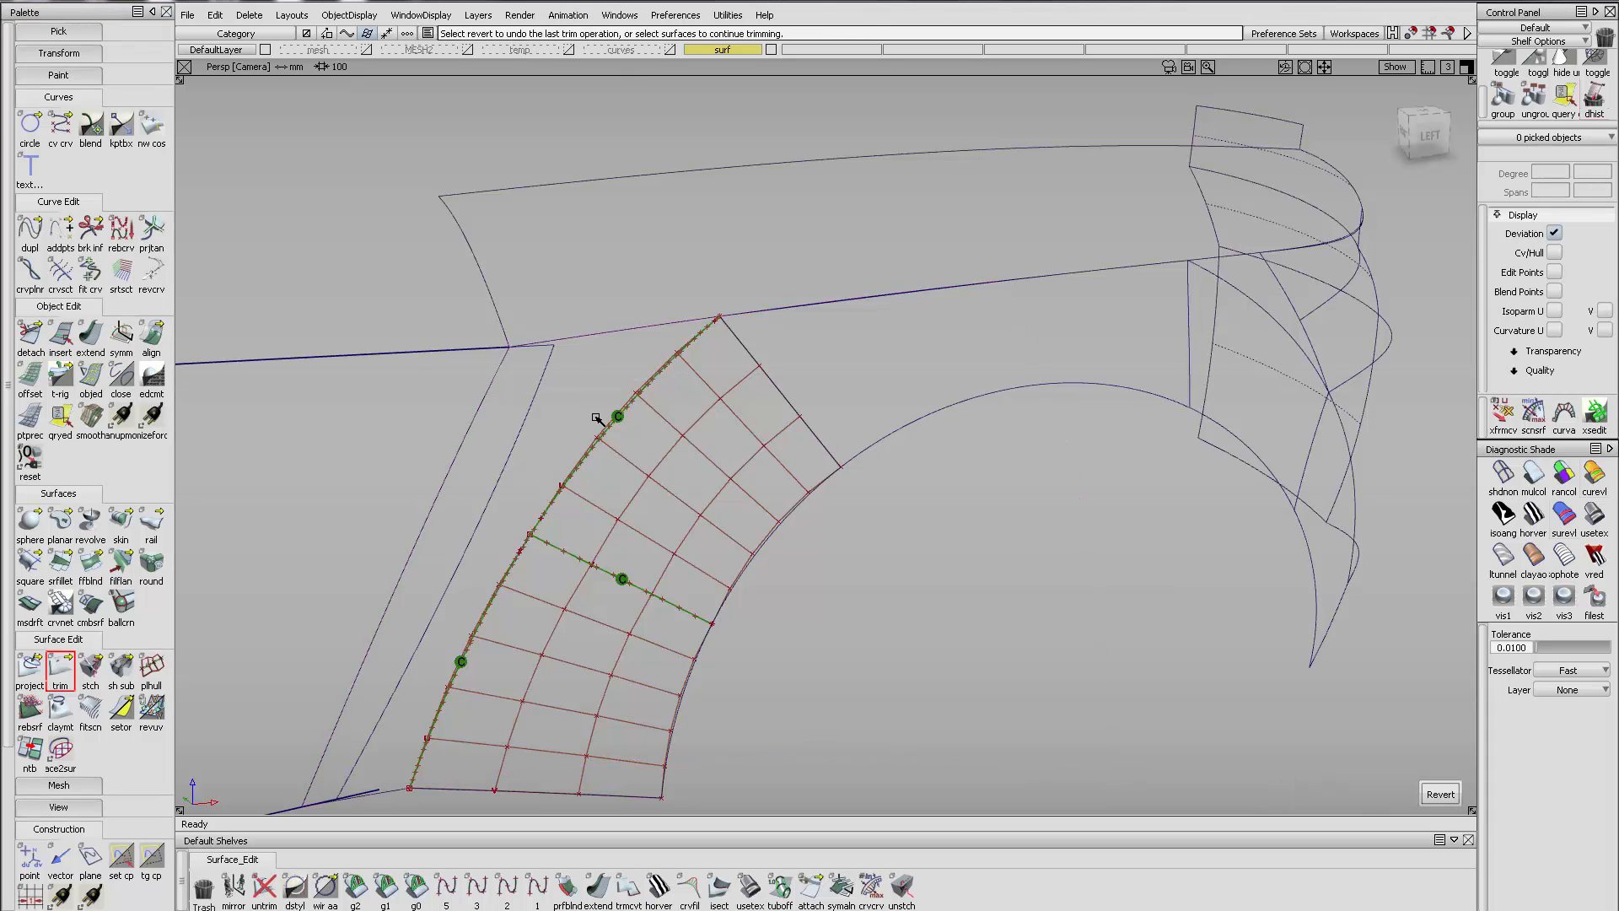
{"action": "left_click_drag", "start_coordinate": [839, 418], "coordinate": [767, 441], "text": "alt+shift"}
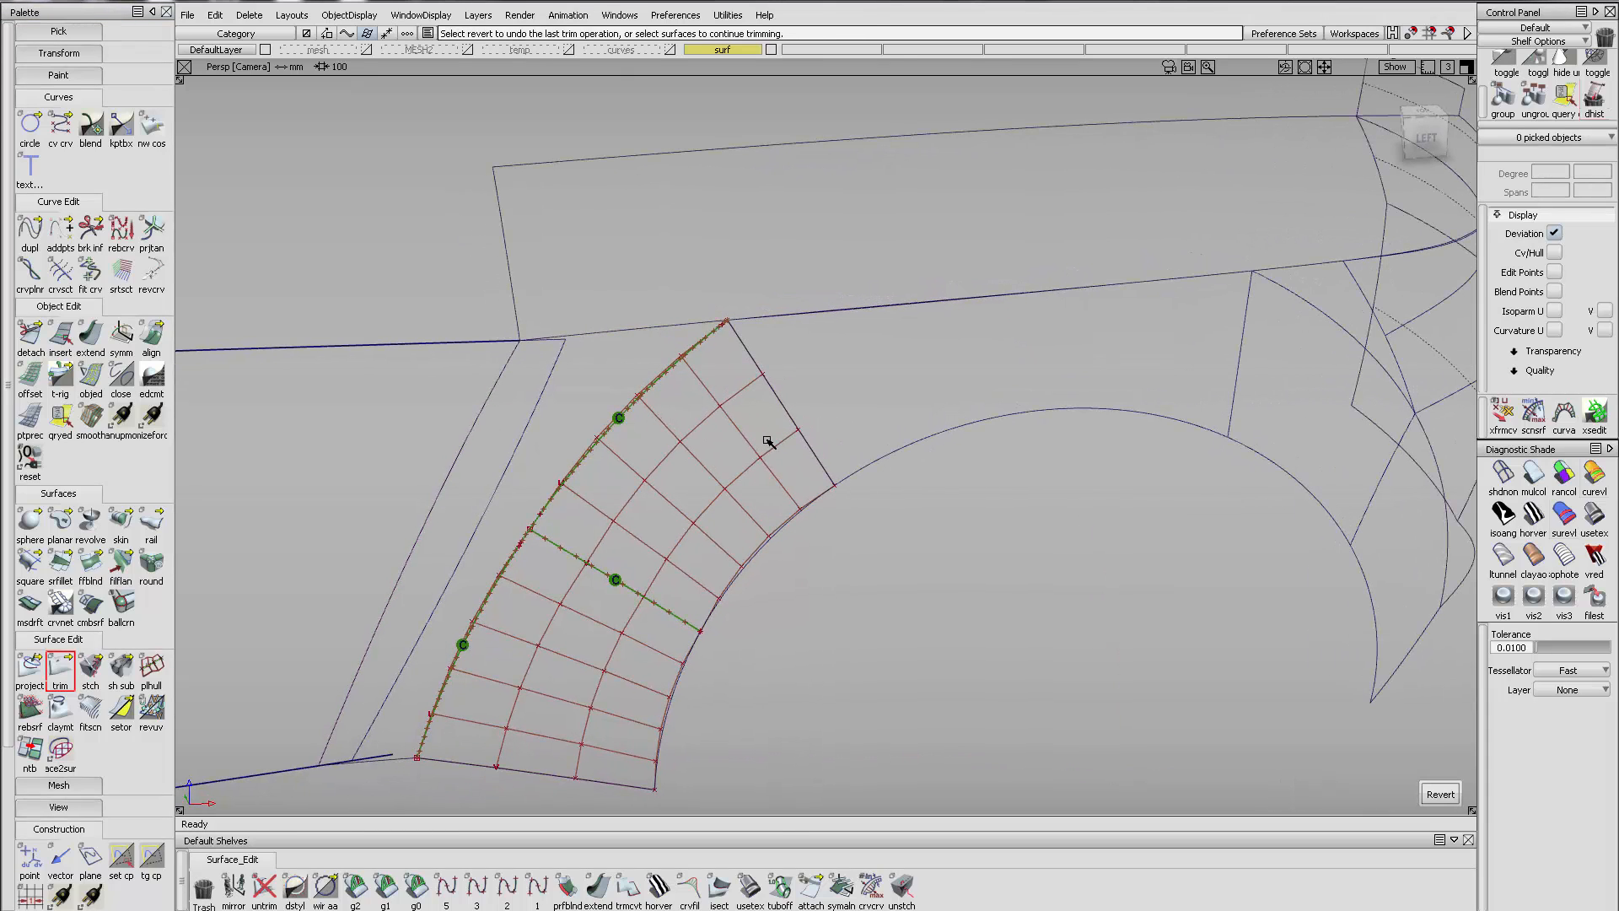
Clear the continuity markers and inspect the highlight flow around the wheel arch with horizontal black-and-white stripe shading
{"action": "left_click_drag", "start_coordinate": [712, 631], "coordinate": [588, 530], "text": "ctrl+shift"}
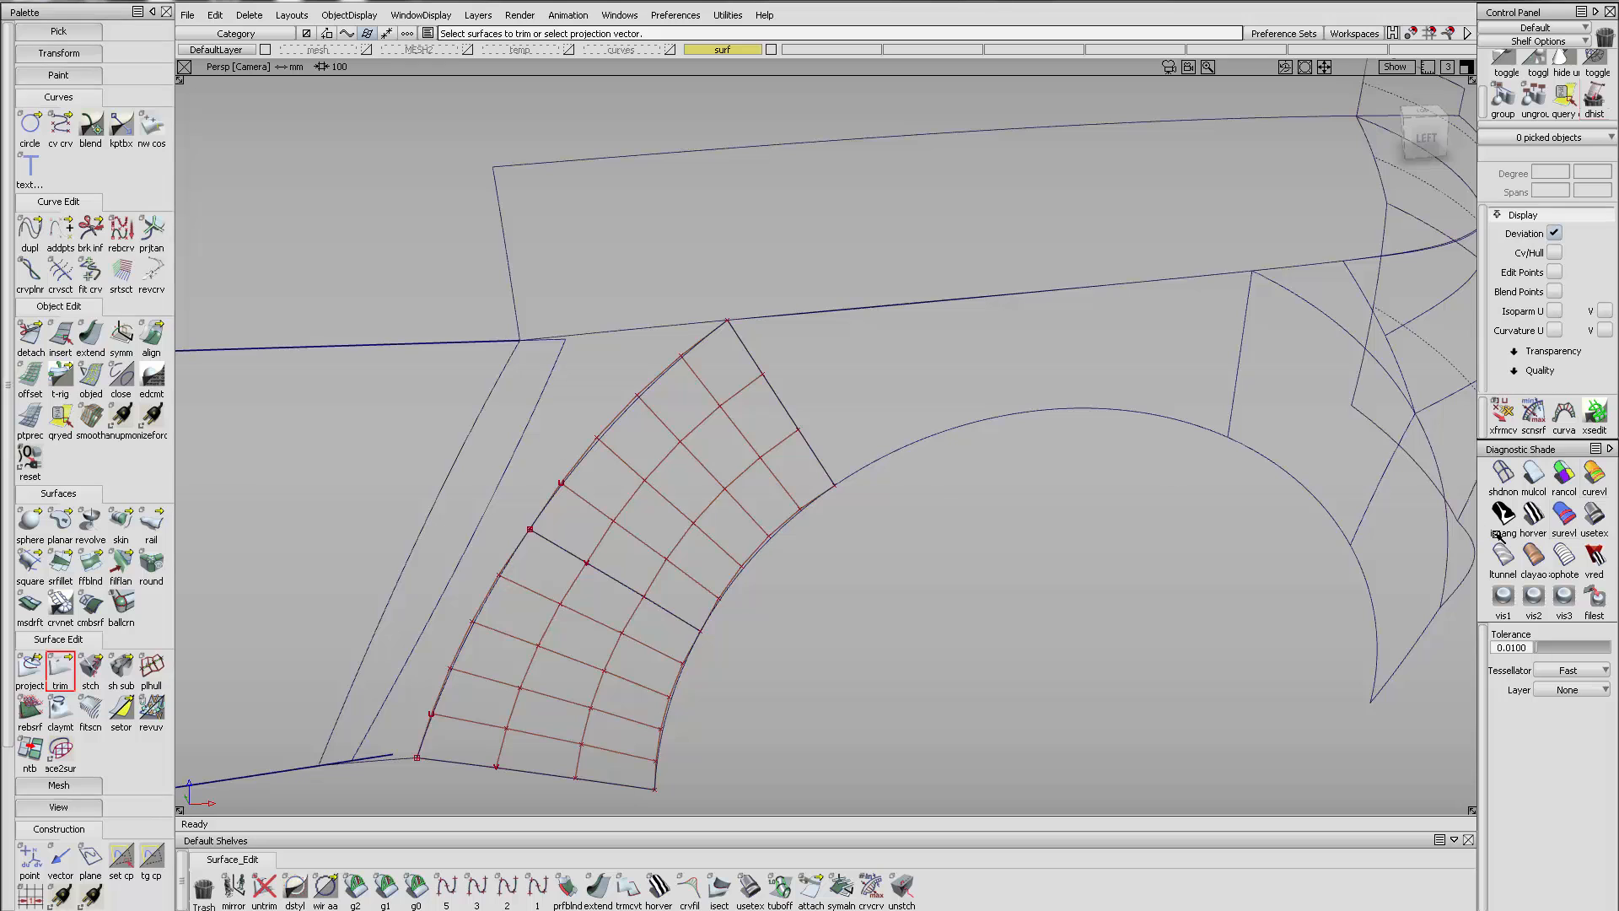
{"action": "left_click", "coordinate": [1535, 516]}
{"action": "right_click_drag", "start_coordinate": [970, 462], "coordinate": [900, 456], "text": "alt+shift"}
{"action": "left_click_drag", "start_coordinate": [900, 457], "coordinate": [943, 452], "text": "alt+shift"}
{"action": "middle_click_drag", "start_coordinate": [944, 452], "coordinate": [748, 481], "text": "alt+shift"}
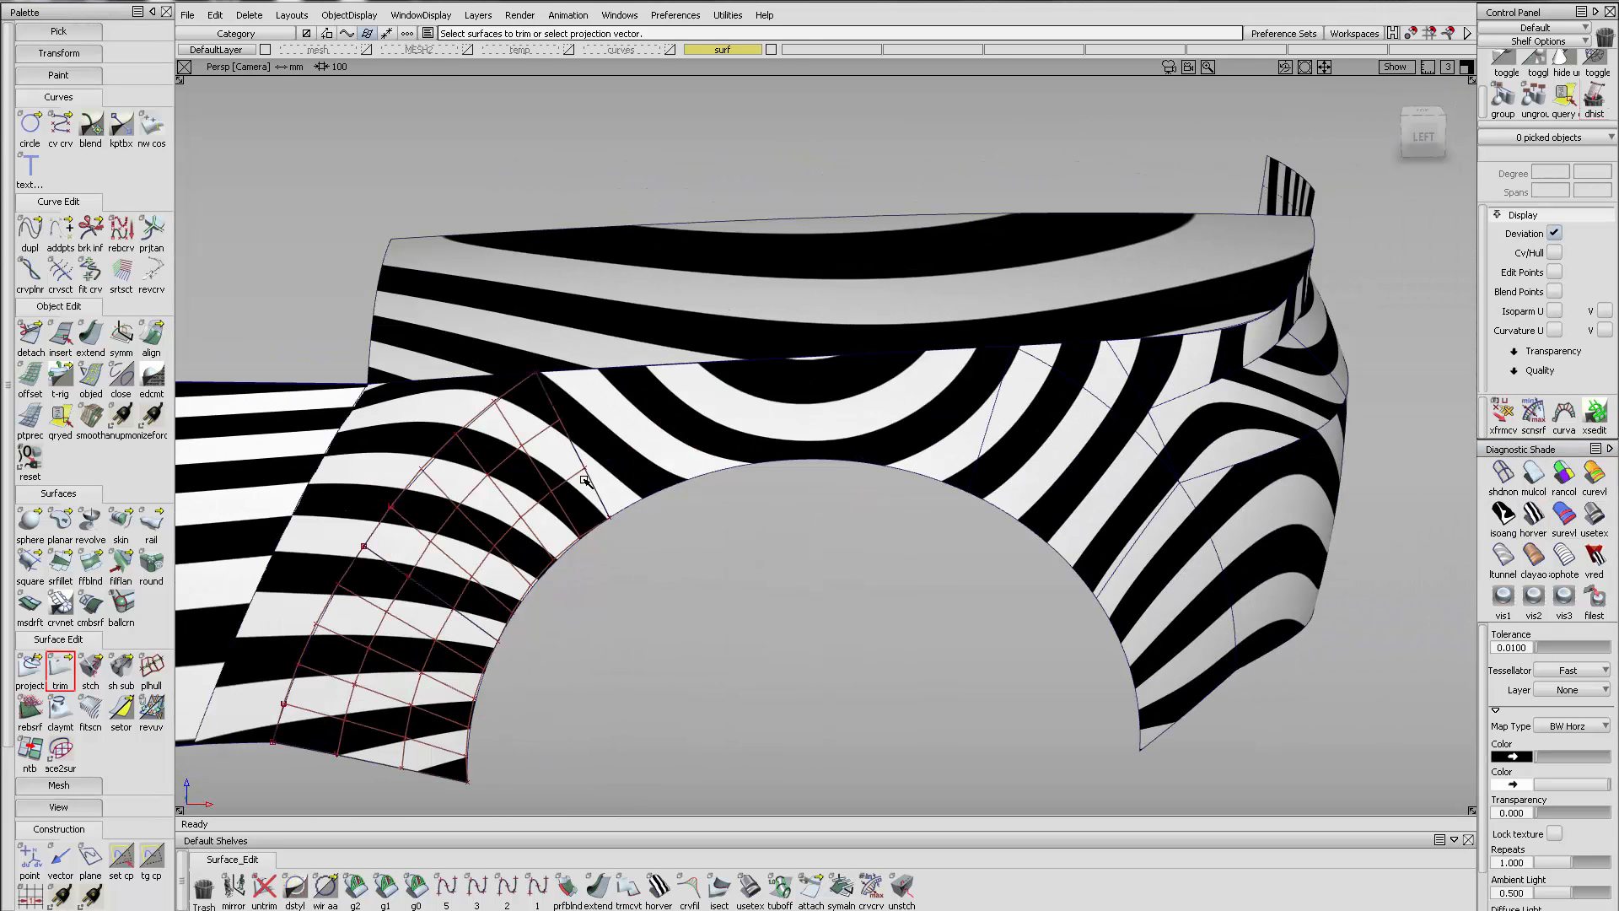
Hide the CVs of both front blend halves and review the side surfaces in plain shading before returning to unshaded display
{"action": "left_click_drag", "start_coordinate": [448, 493], "coordinate": [387, 474], "text": "ctrl+shift"}
{"action": "left_click", "coordinate": [370, 544]}
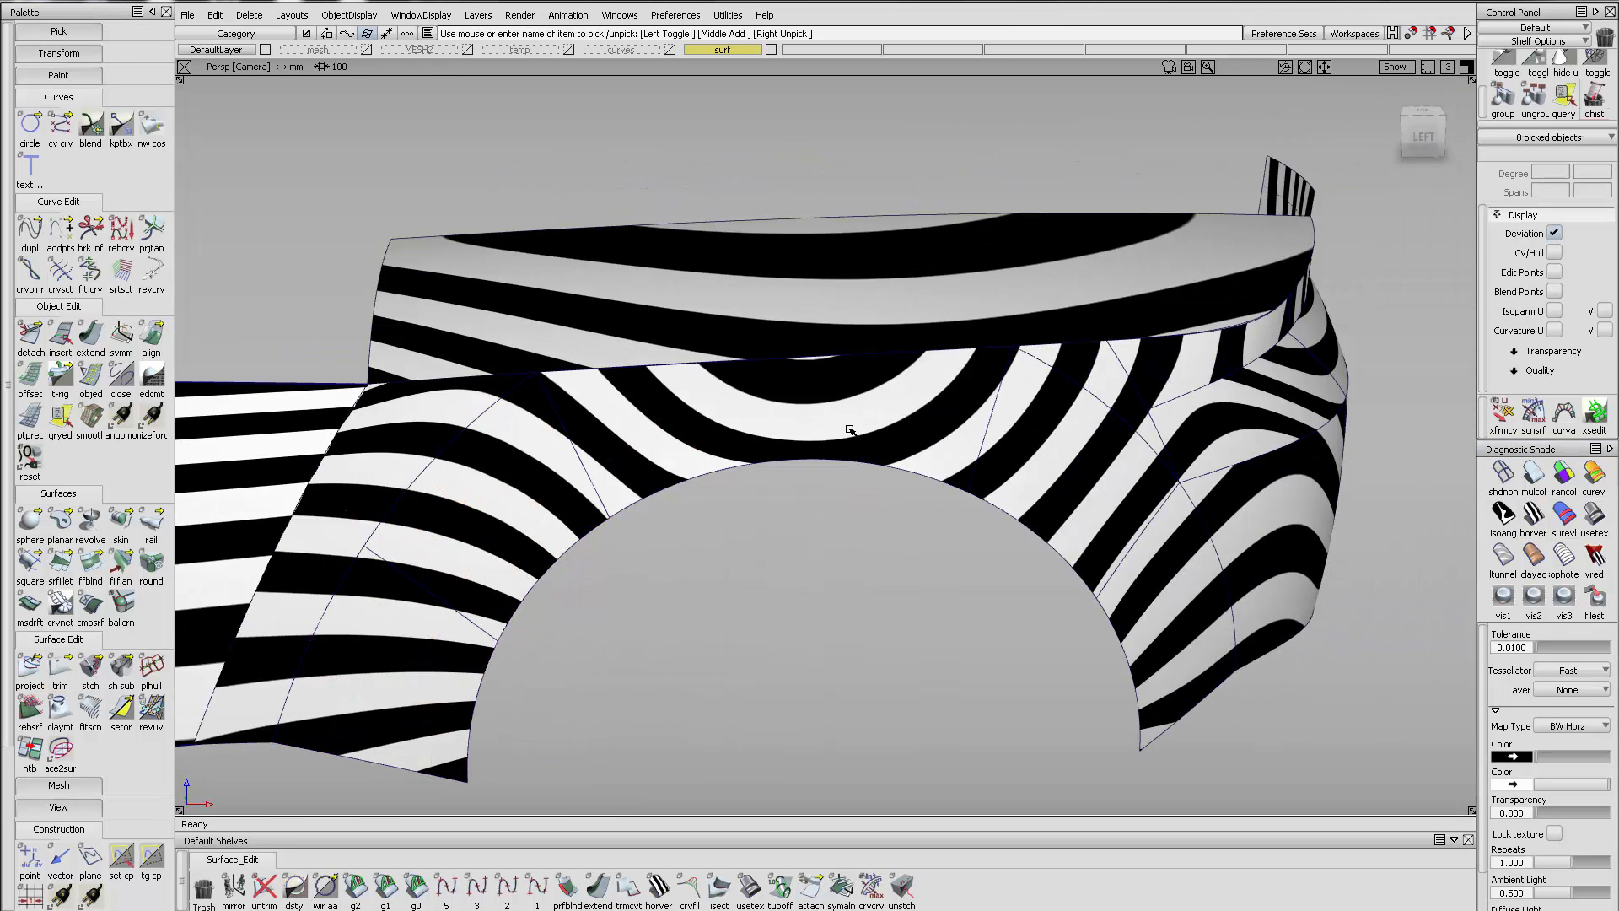
{"action": "left_click", "coordinate": [1535, 476]}
{"action": "left_click_drag", "start_coordinate": [1008, 422], "coordinate": [983, 498], "text": "alt+shift"}
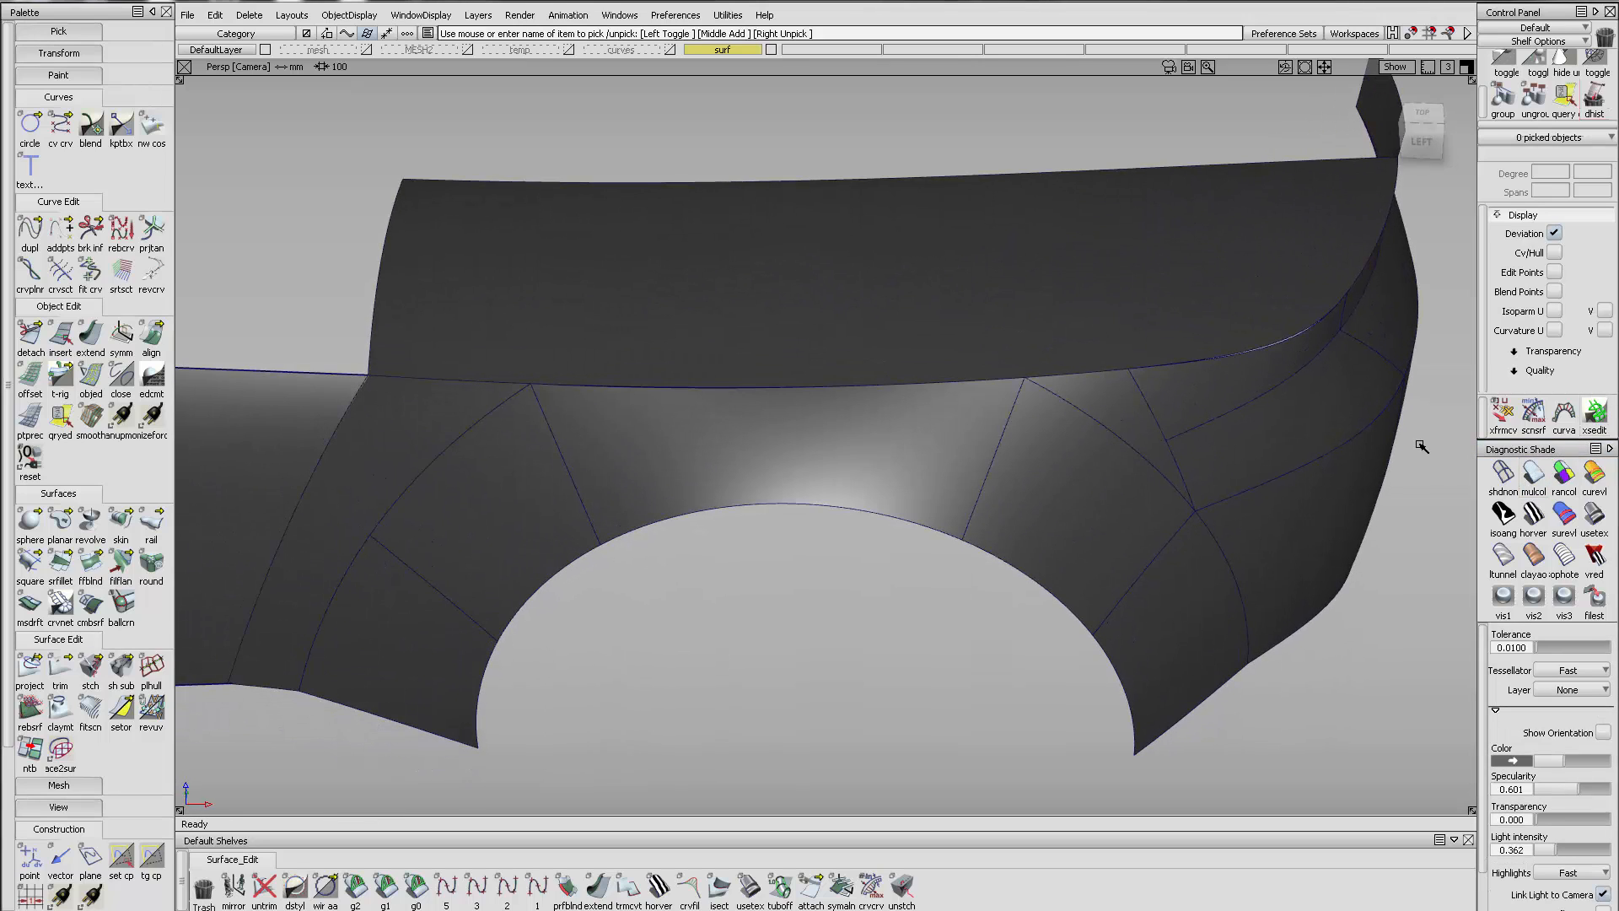
{"action": "left_click", "coordinate": [1504, 475]}
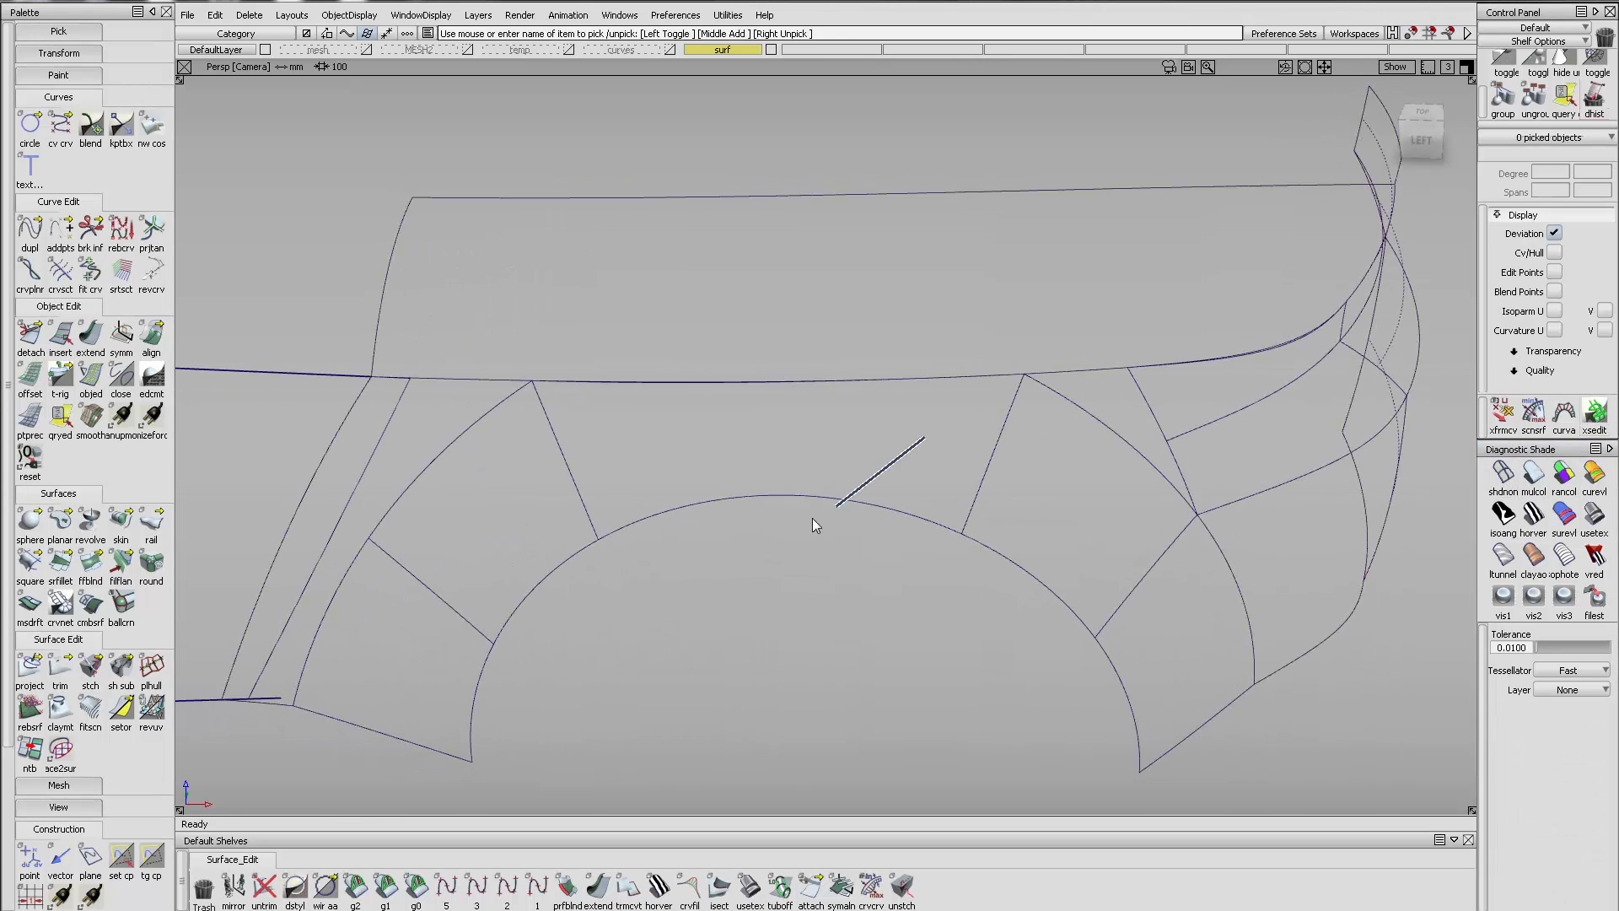
Delete the square surface spanning the top of the wheel arch between the front and rear blend surfaces
{"action": "left_click", "coordinate": [720, 524]}
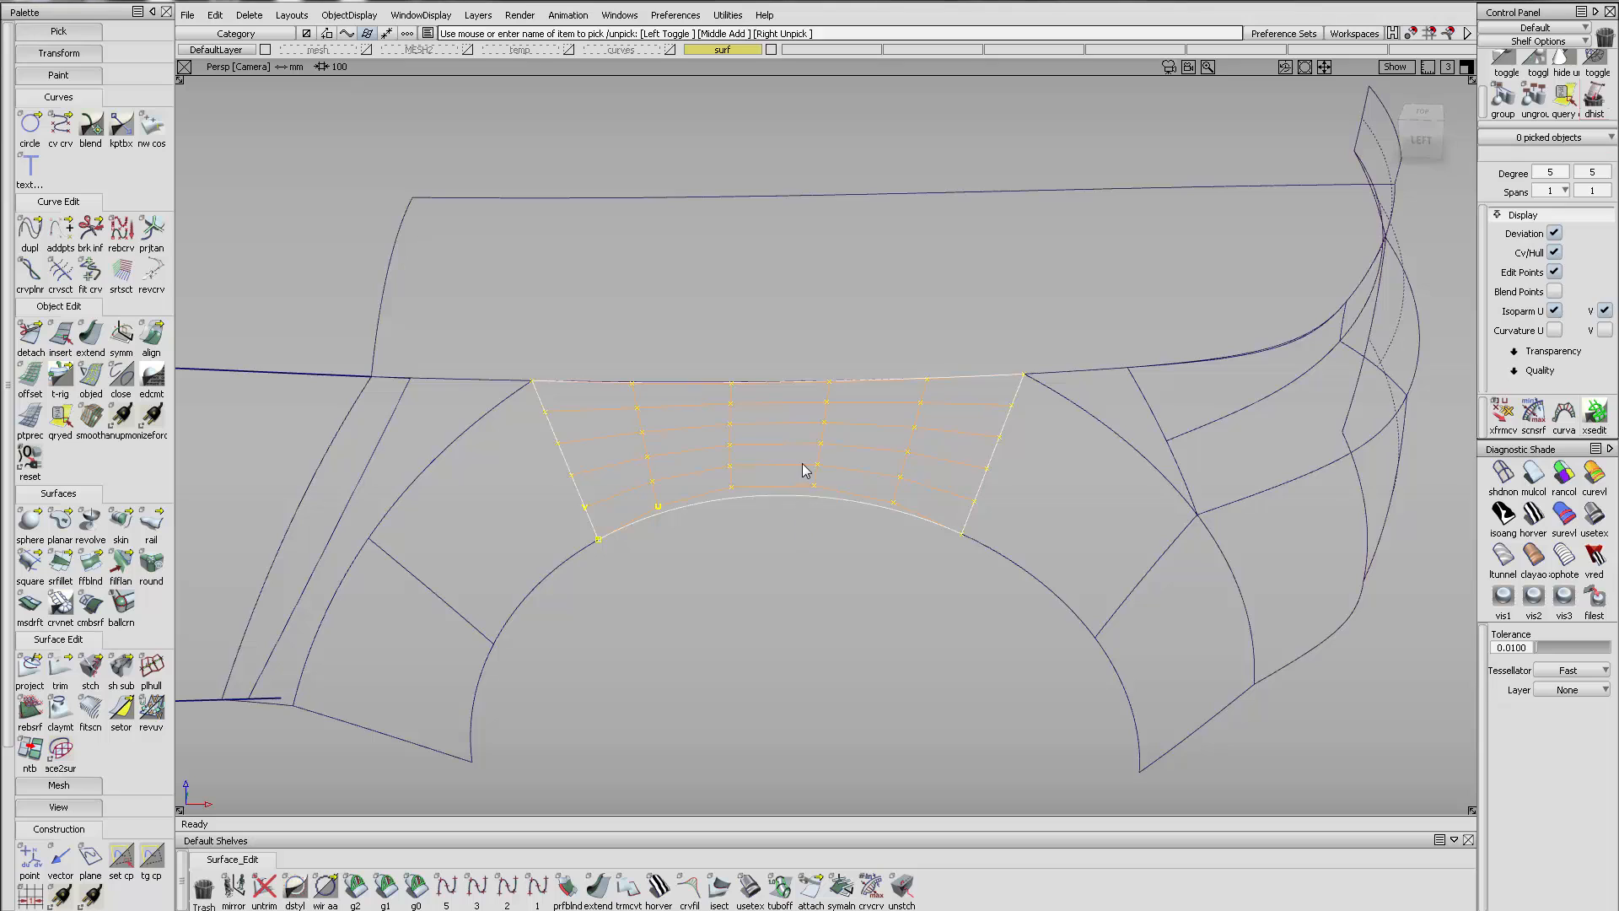
{"action": "left_click", "coordinate": [784, 496]}
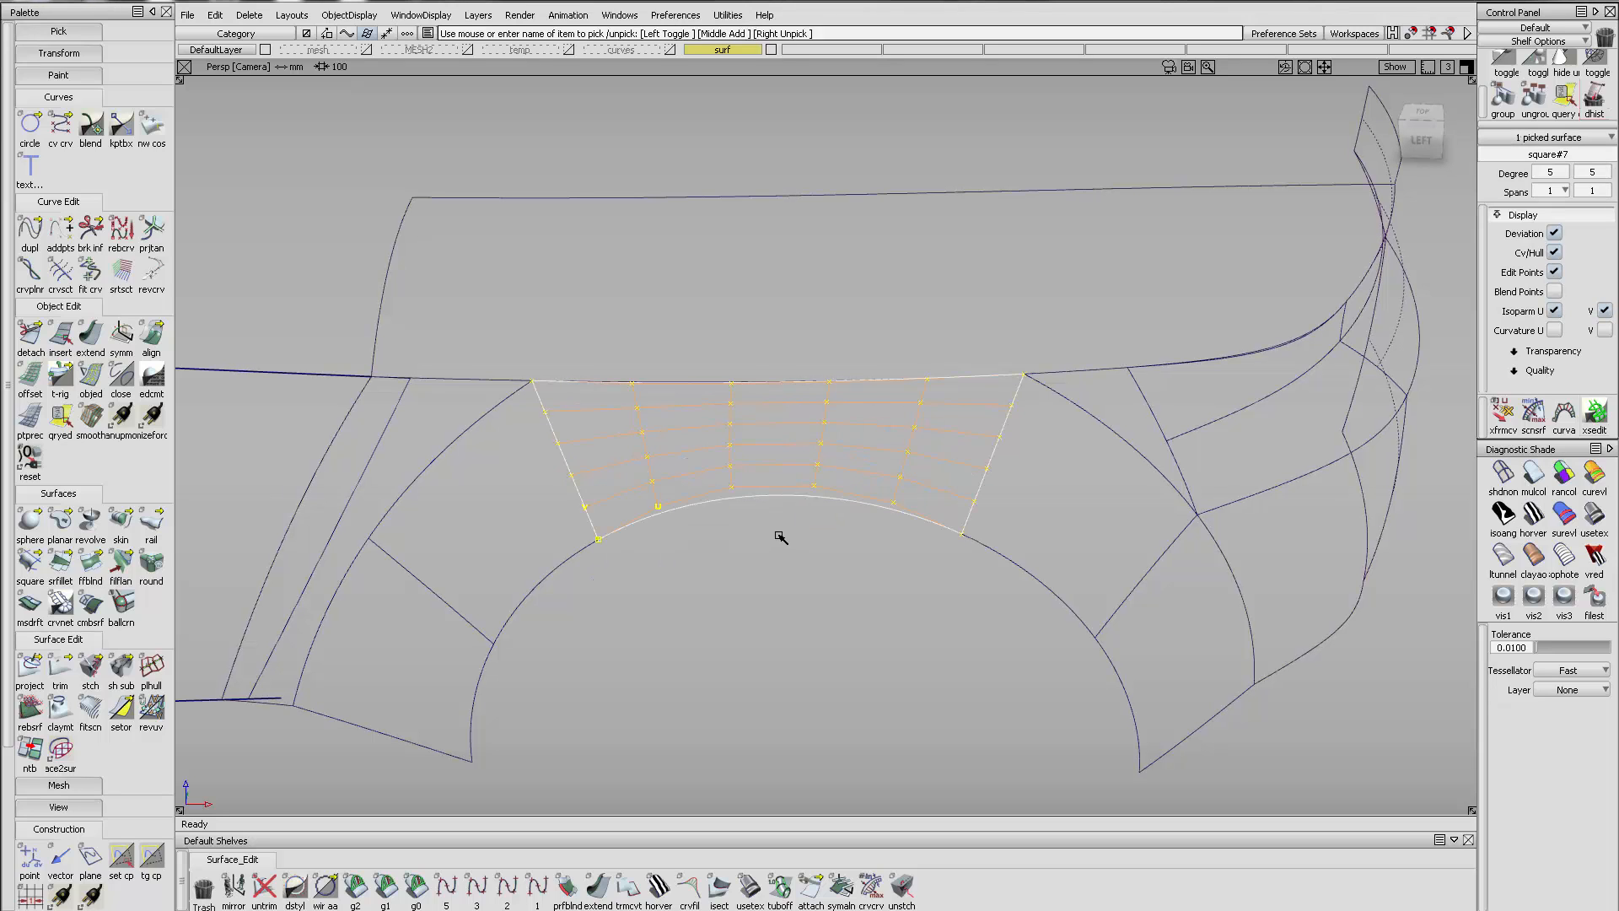
{"action": "key", "text": "Delete"}
{"action": "key", "text": "Return"}
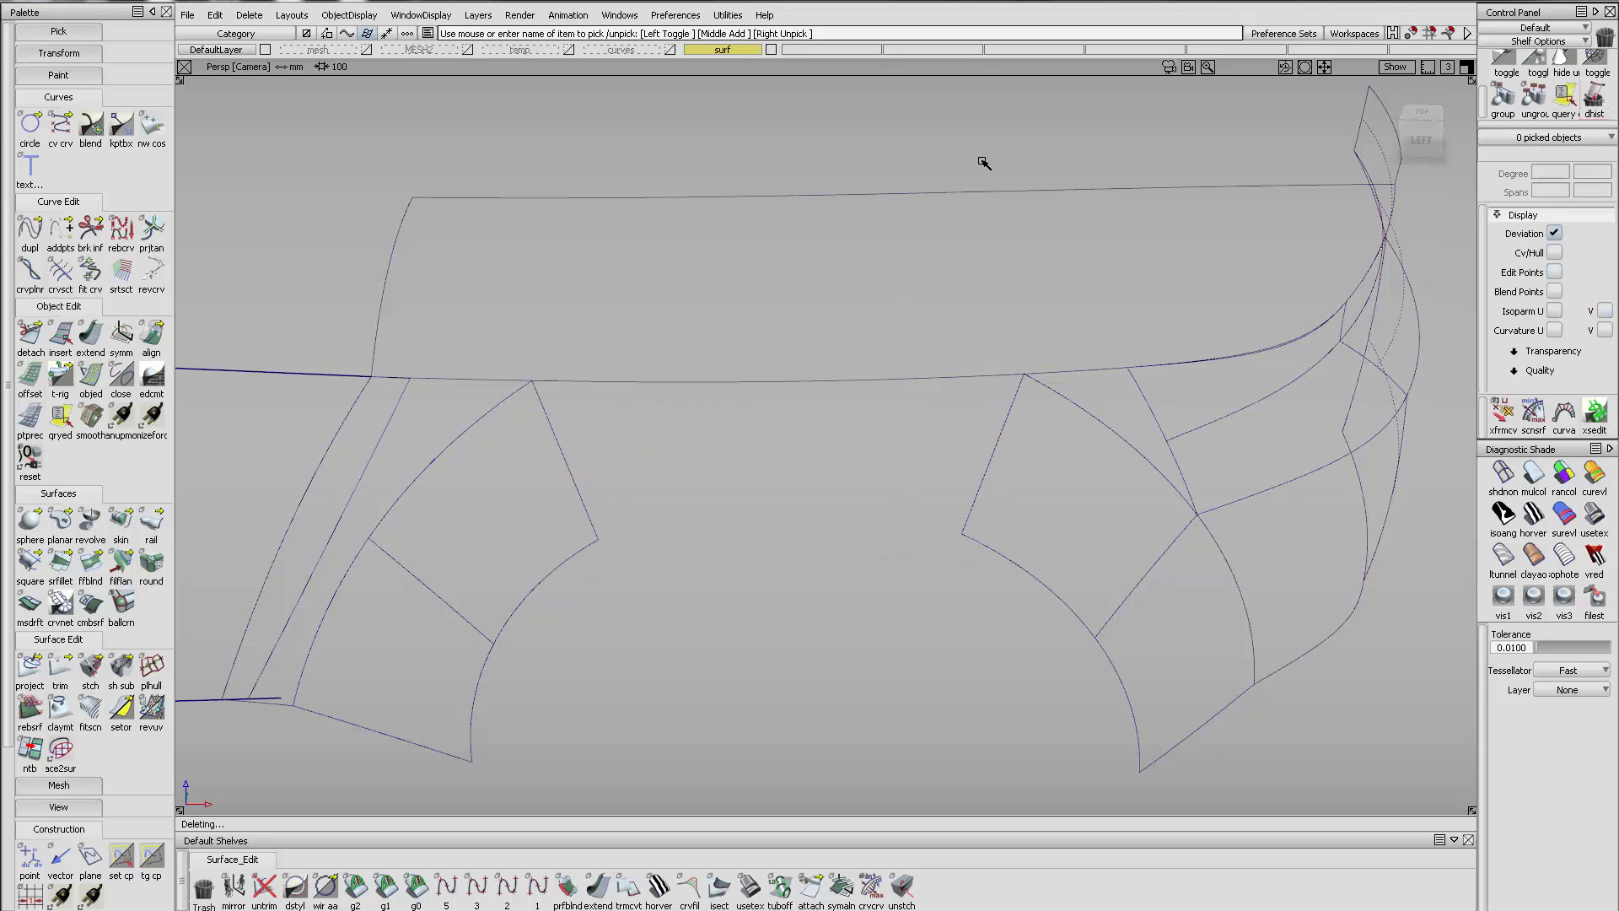
Build a square surface above the wheel arch with the arch and shoulder edges Free, both side edges G2 Curvature, and a 1-3 boundary blend of 0.500
{"action": "left_click", "coordinate": [1535, 60]}
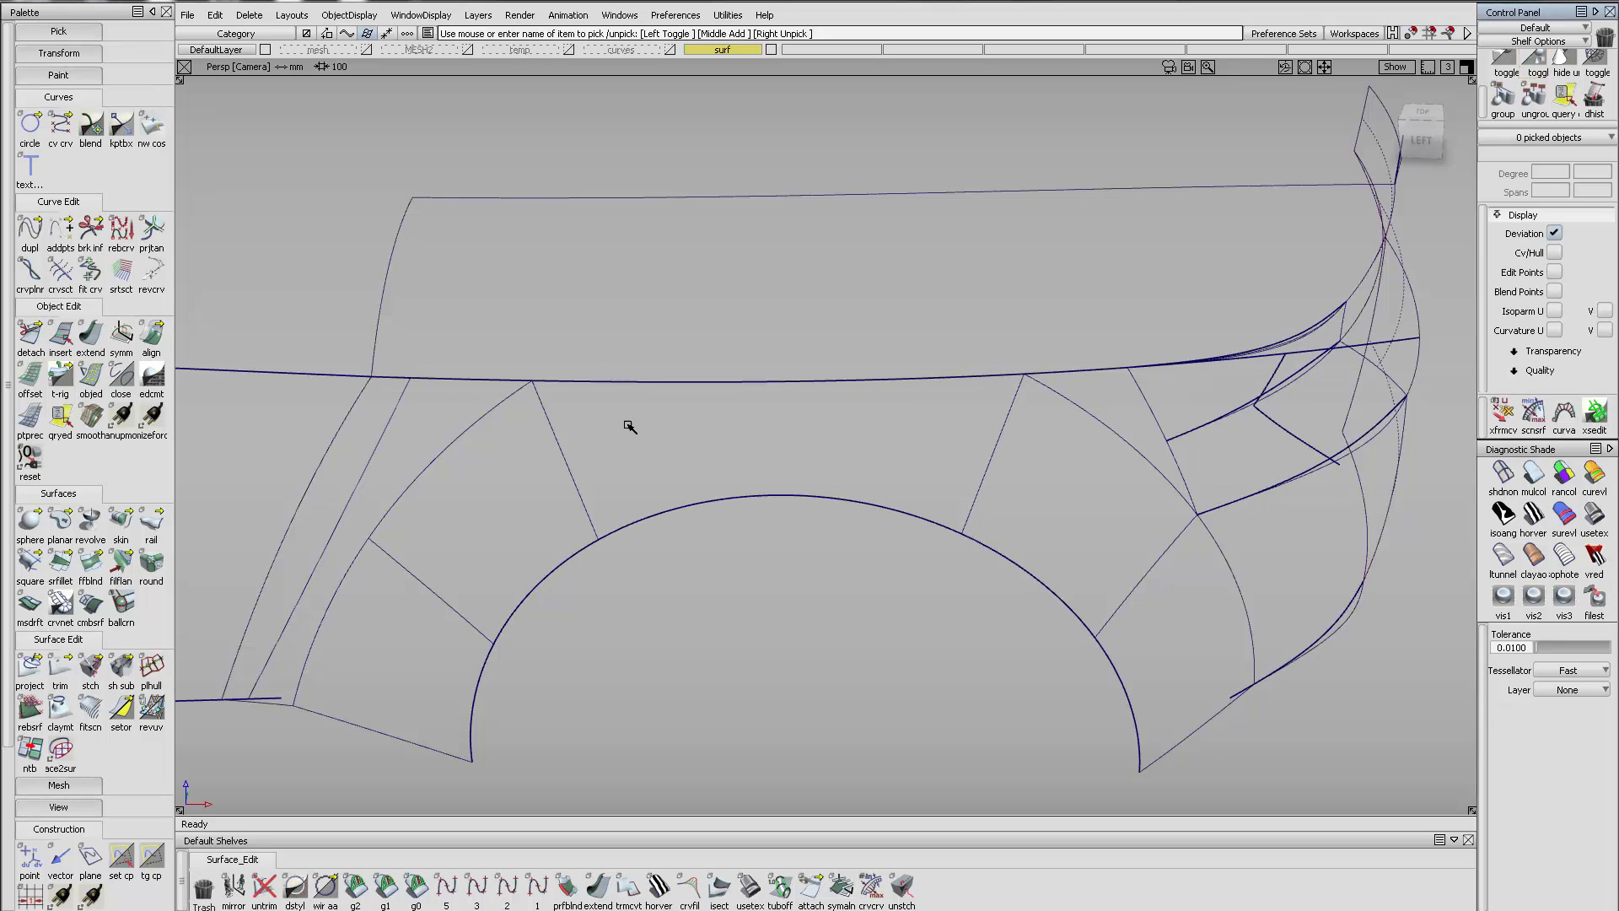
{"action": "left_click", "coordinate": [30, 564]}
{"action": "left_click", "coordinate": [727, 499]}
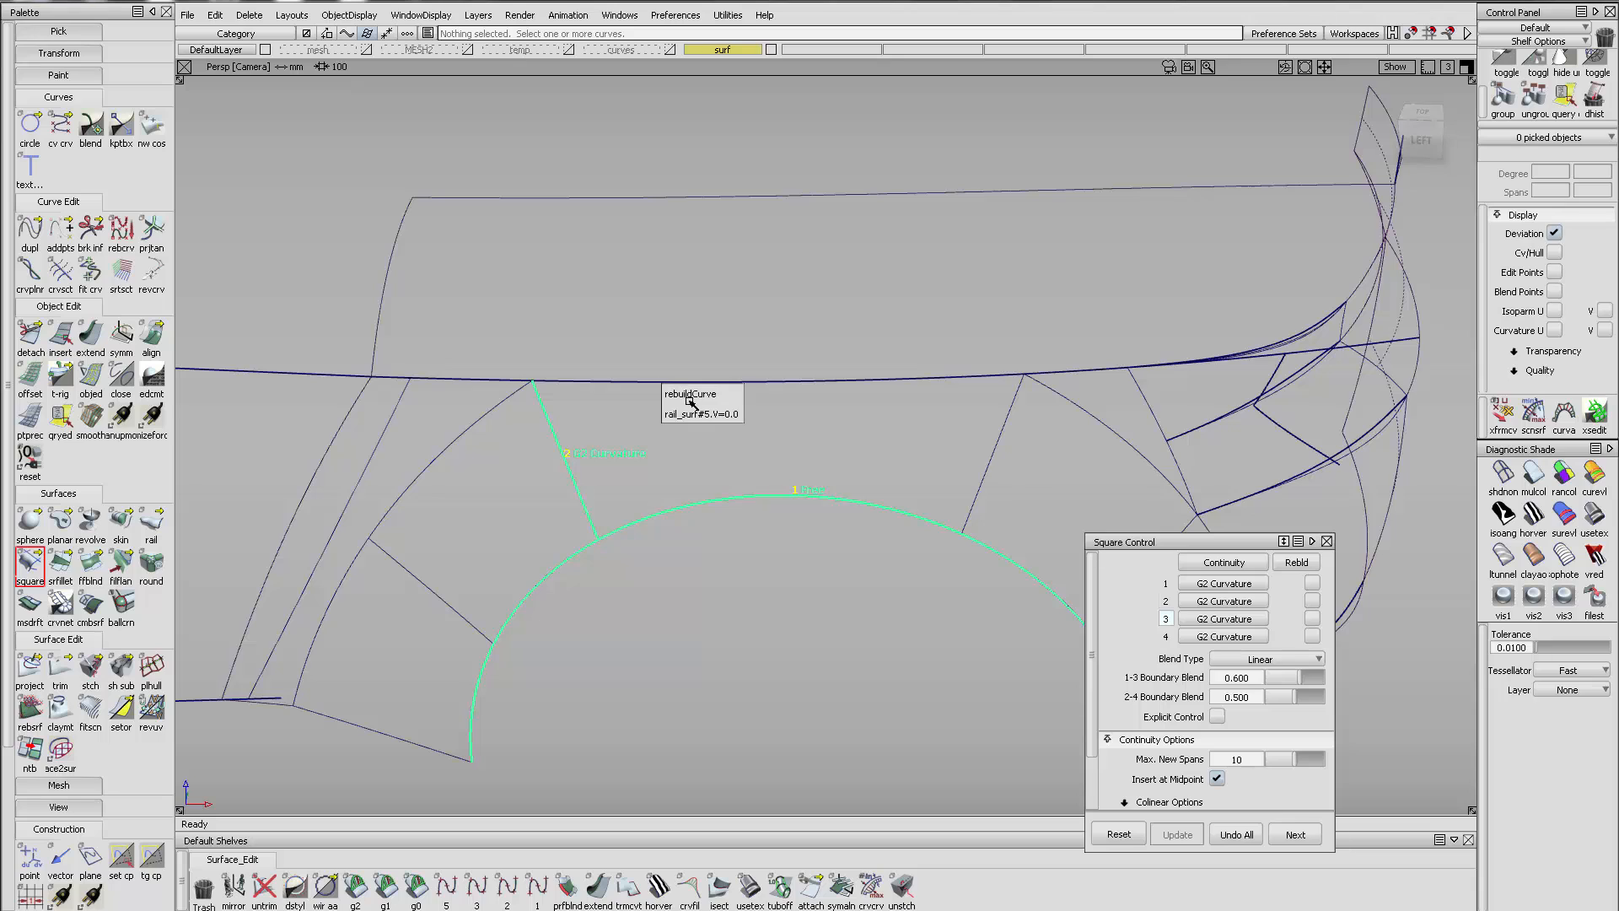
{"action": "left_click", "coordinate": [690, 398]}
{"action": "left_click", "coordinate": [992, 462]}
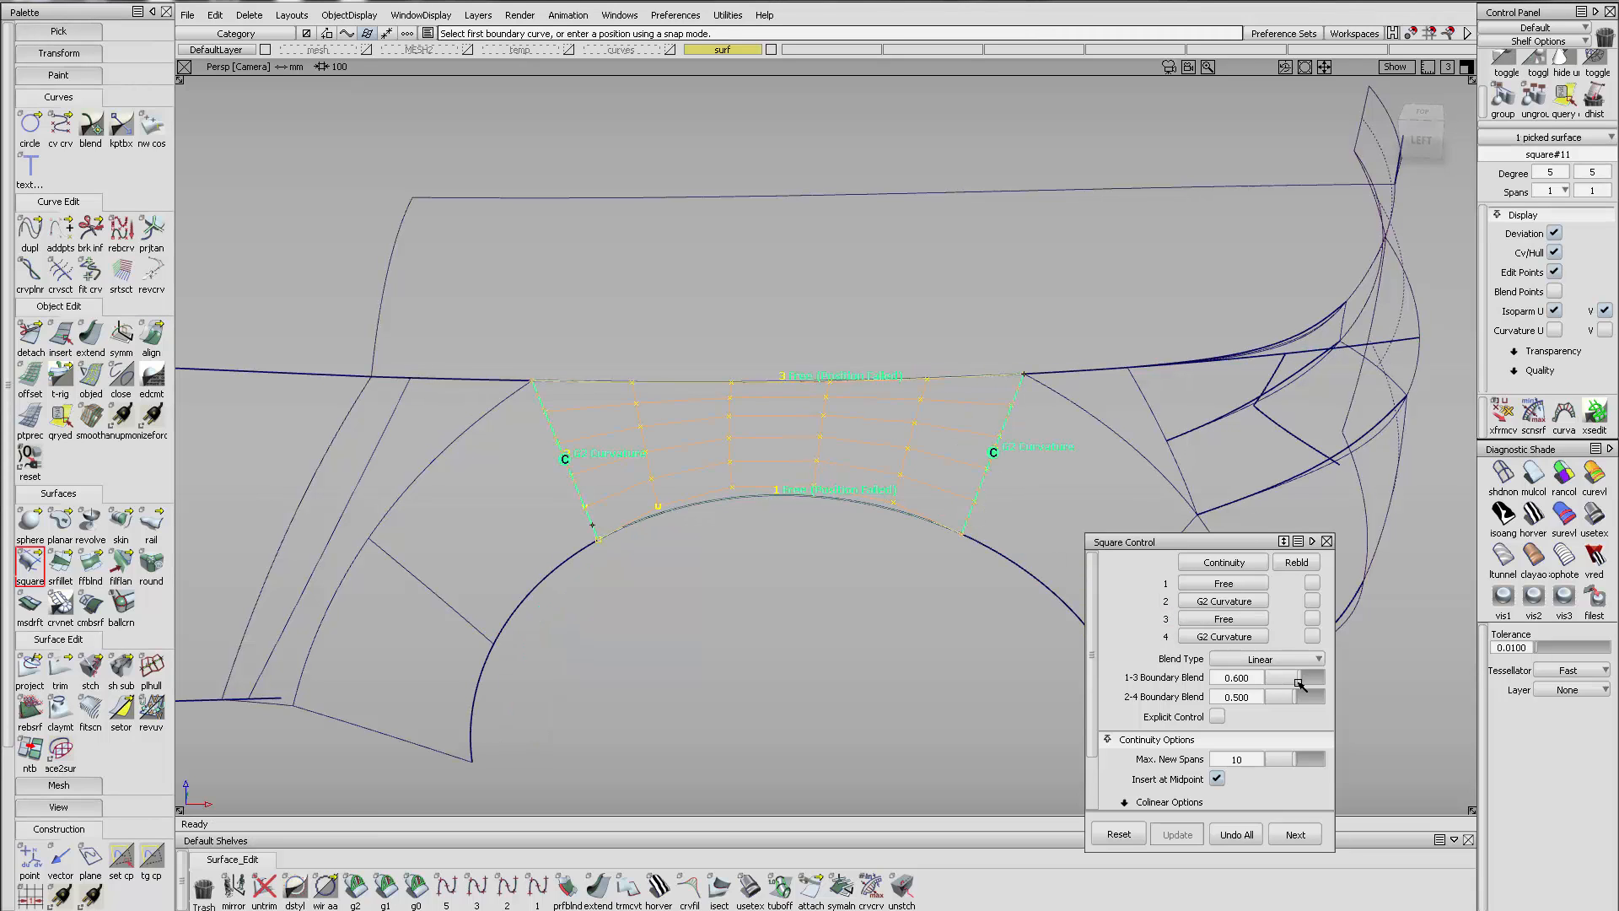
{"action": "left_click_drag", "start_coordinate": [1299, 684], "coordinate": [1295, 680]}
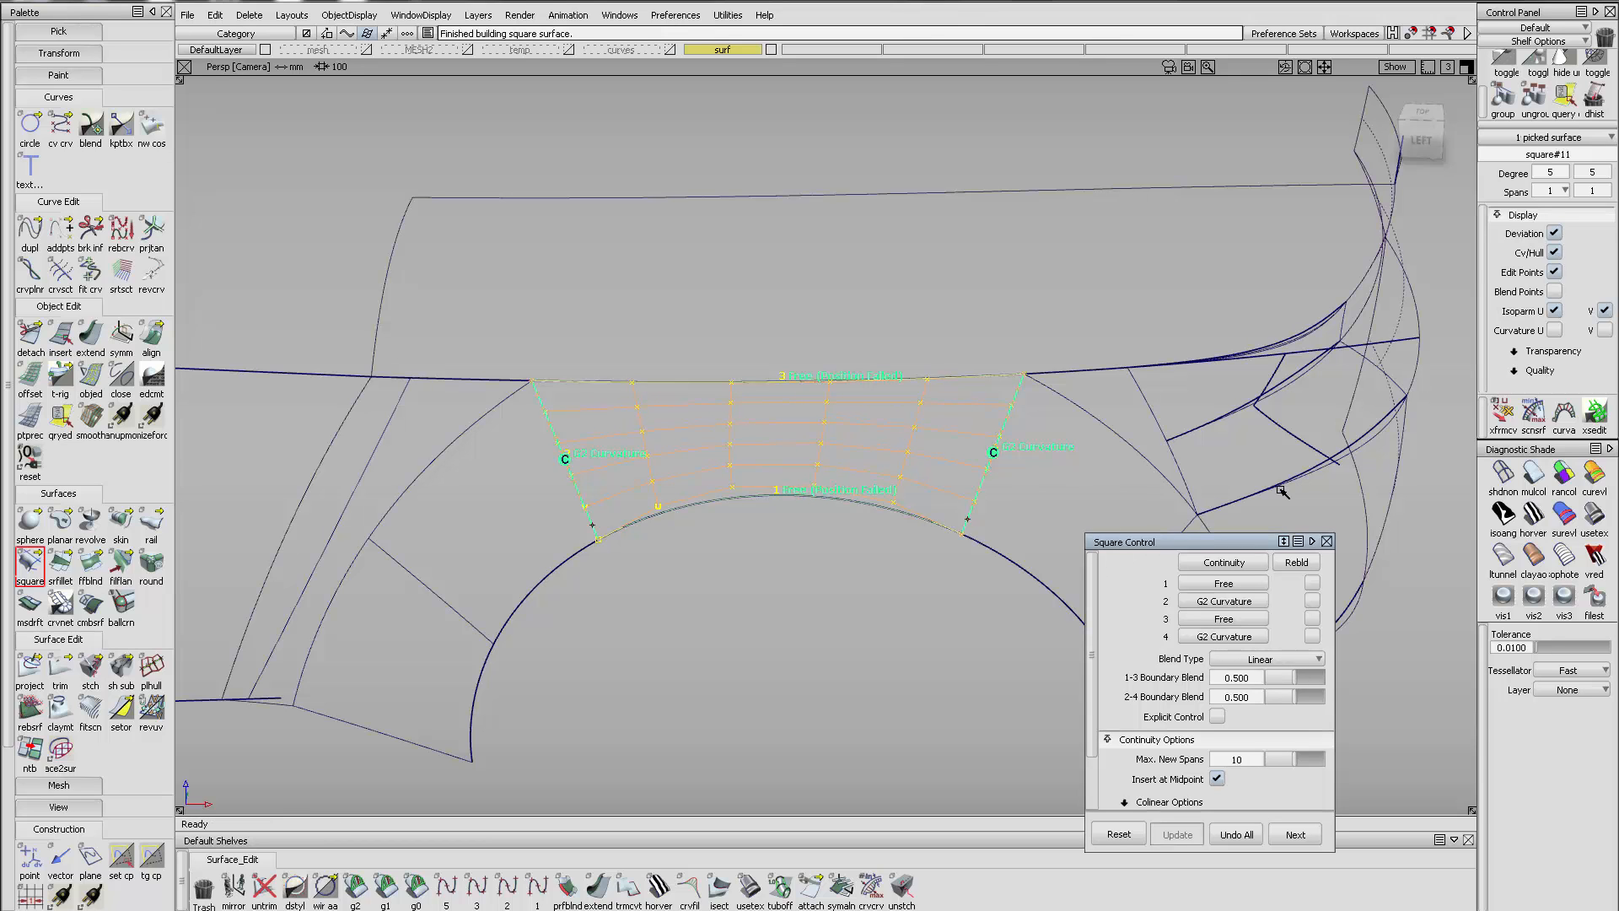
Inspect the highlight flow across the square surface and its neighbouring blends with horizontal stripe shading, and close the square options
{"action": "left_click_drag", "start_coordinate": [904, 582], "coordinate": [940, 395], "text": "ctrl+shift"}
{"action": "left_click", "coordinate": [1534, 515]}
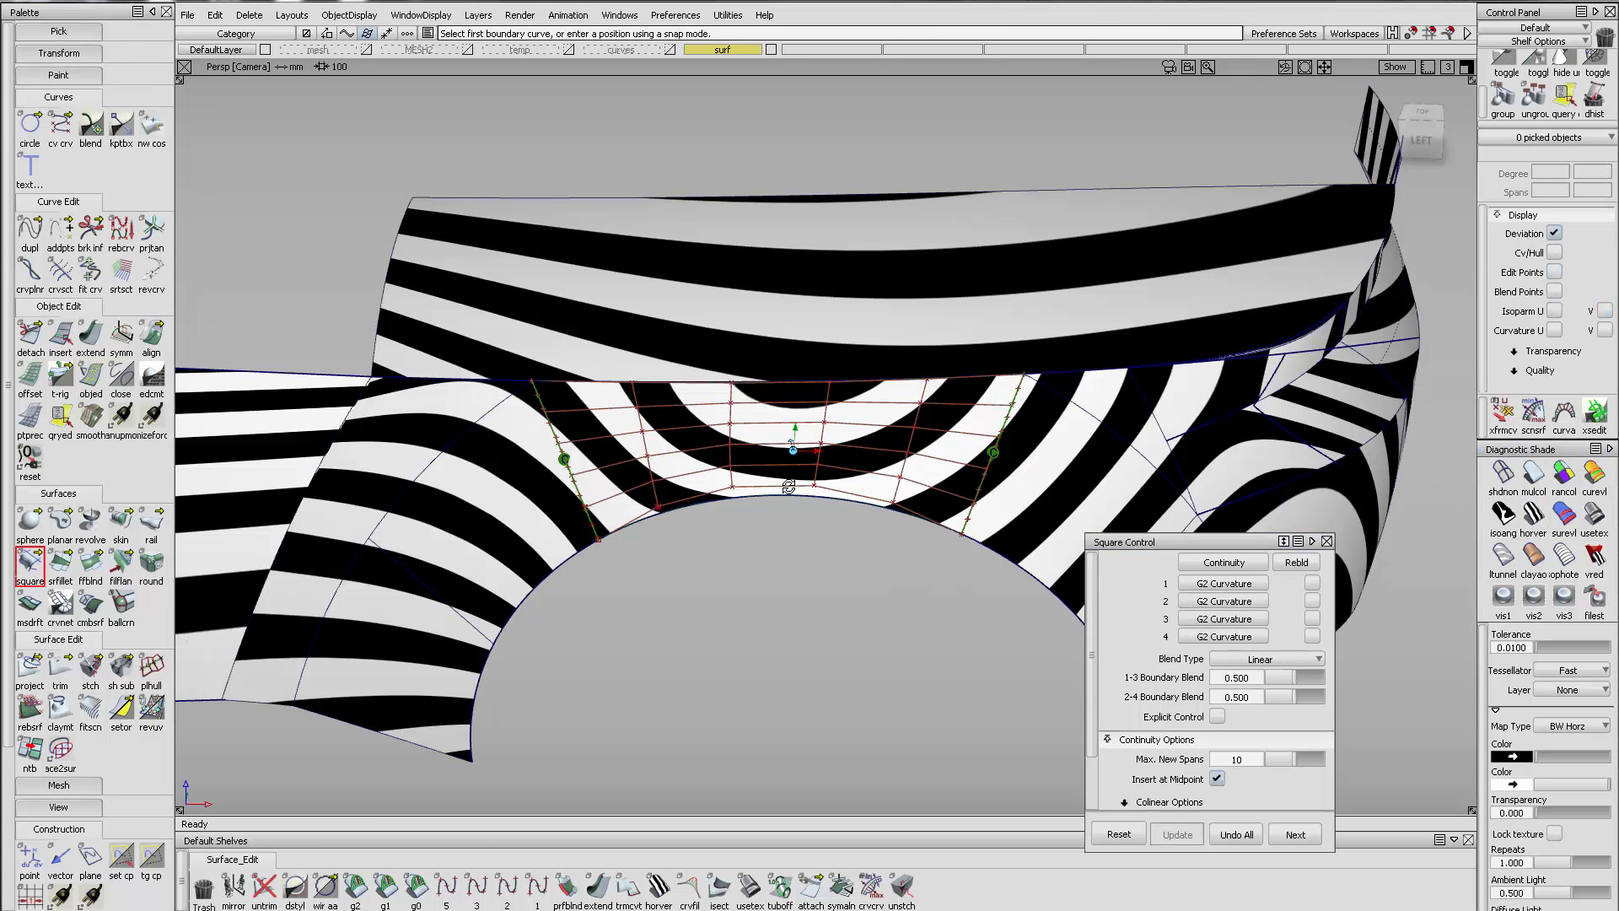
{"action": "left_click_drag", "start_coordinate": [793, 484], "coordinate": [798, 532], "text": "alt+shift"}
{"action": "right_click_drag", "start_coordinate": [798, 532], "coordinate": [810, 528], "text": "alt+shift"}
{"action": "left_click_drag", "start_coordinate": [810, 528], "coordinate": [827, 535], "text": "alt+shift"}
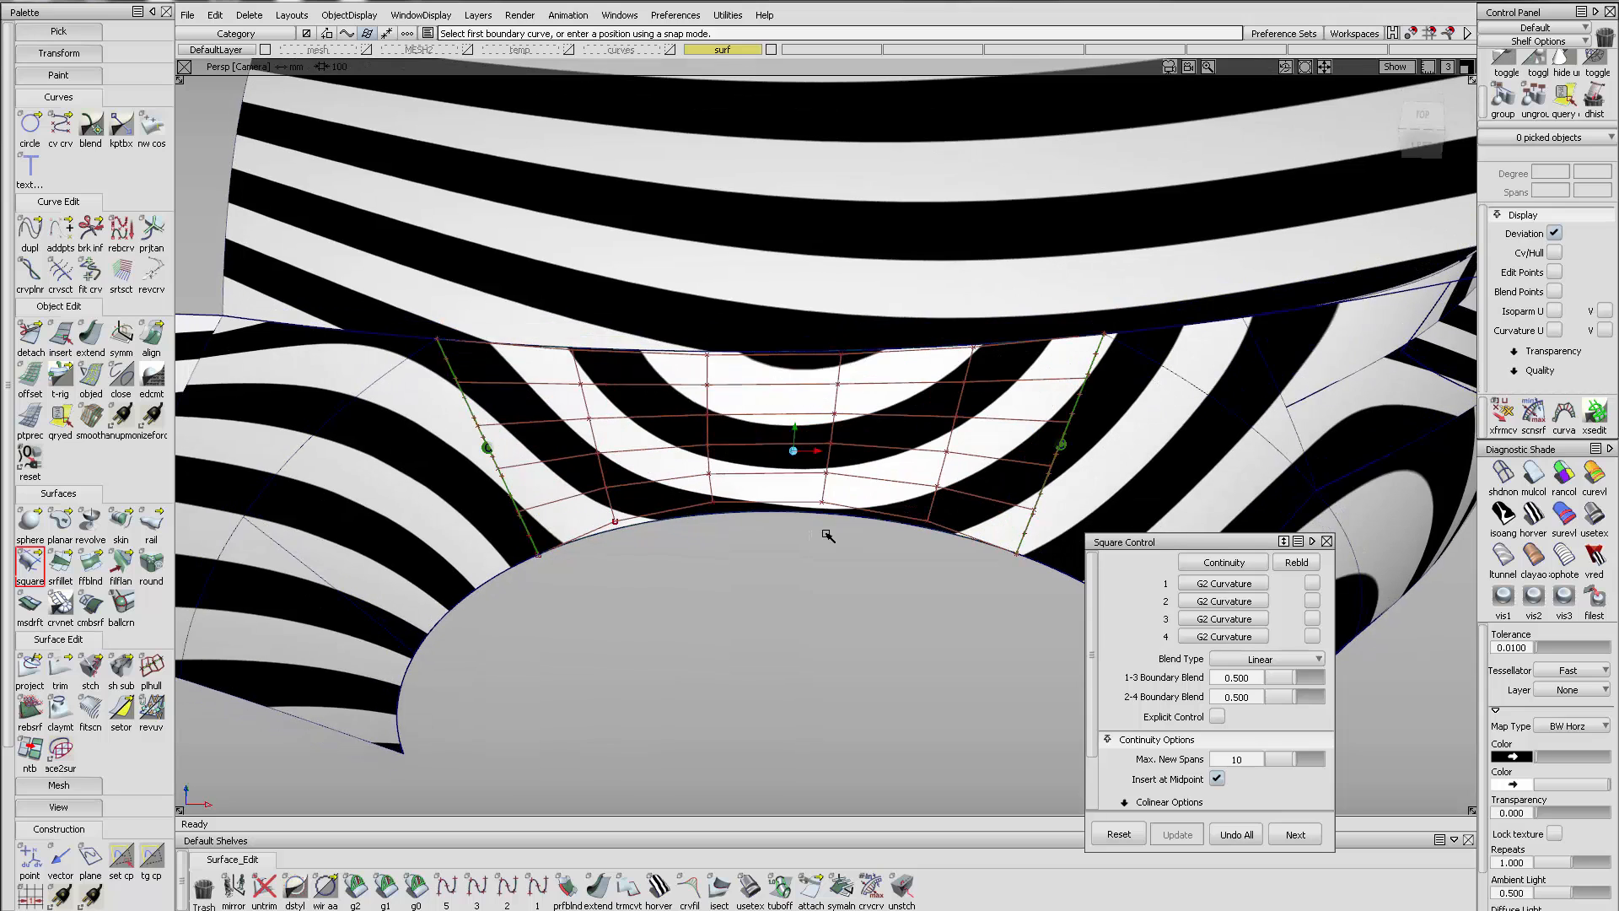
{"action": "middle_click_drag", "start_coordinate": [828, 535], "coordinate": [834, 532], "text": "alt+shift"}
{"action": "left_click", "coordinate": [1328, 542]}
{"action": "right_click_drag", "start_coordinate": [983, 535], "coordinate": [953, 530], "text": "alt+shift"}
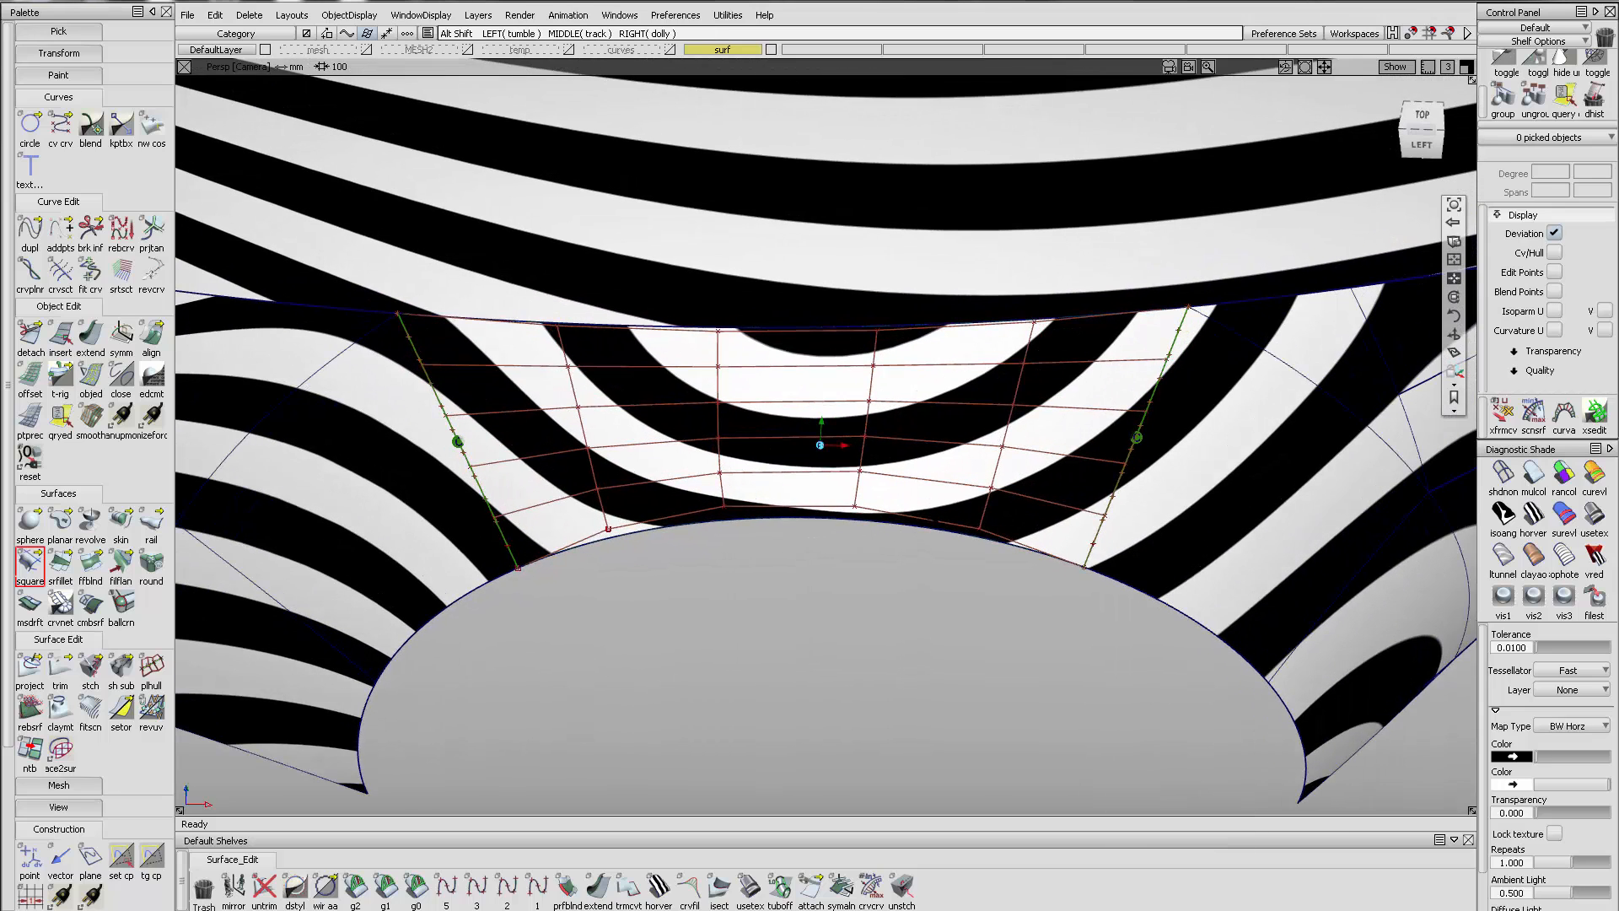
{"action": "middle_click_drag", "start_coordinate": [952, 531], "coordinate": [990, 493], "text": "alt+shift"}
{"action": "left_click_drag", "start_coordinate": [990, 492], "coordinate": [990, 495], "text": "alt+shift"}
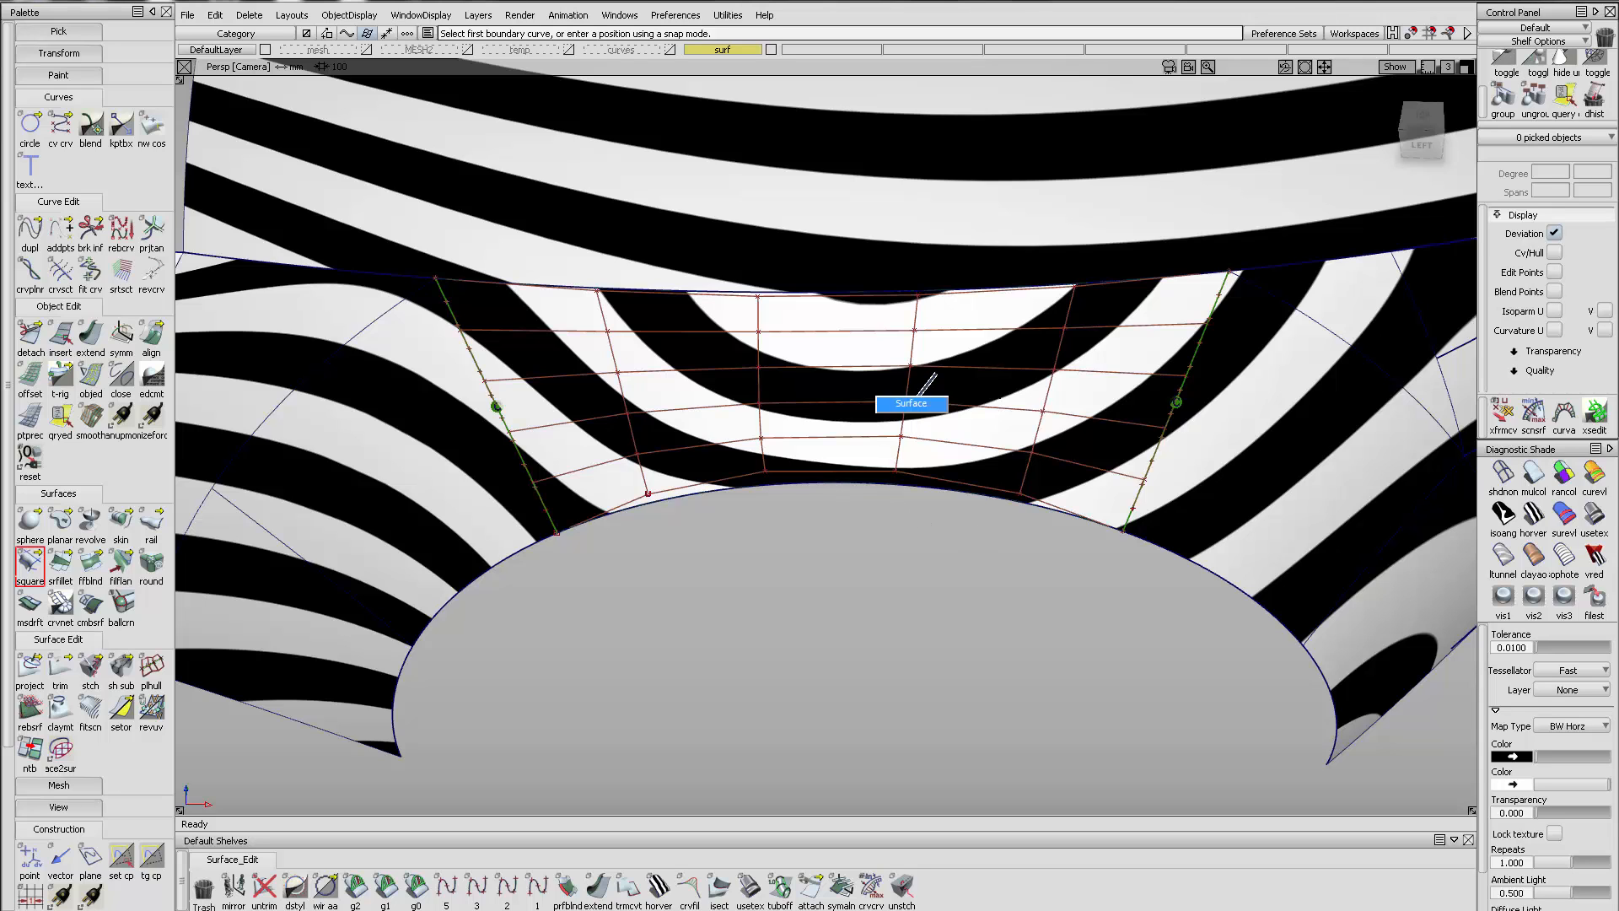
Delete the construction history of the square surface above the wheel arch
{"action": "left_click_drag", "start_coordinate": [936, 374], "coordinate": [916, 399], "text": "ctrl+shift"}
{"action": "left_click", "coordinate": [915, 400]}
{"action": "left_click", "coordinate": [1594, 96]}
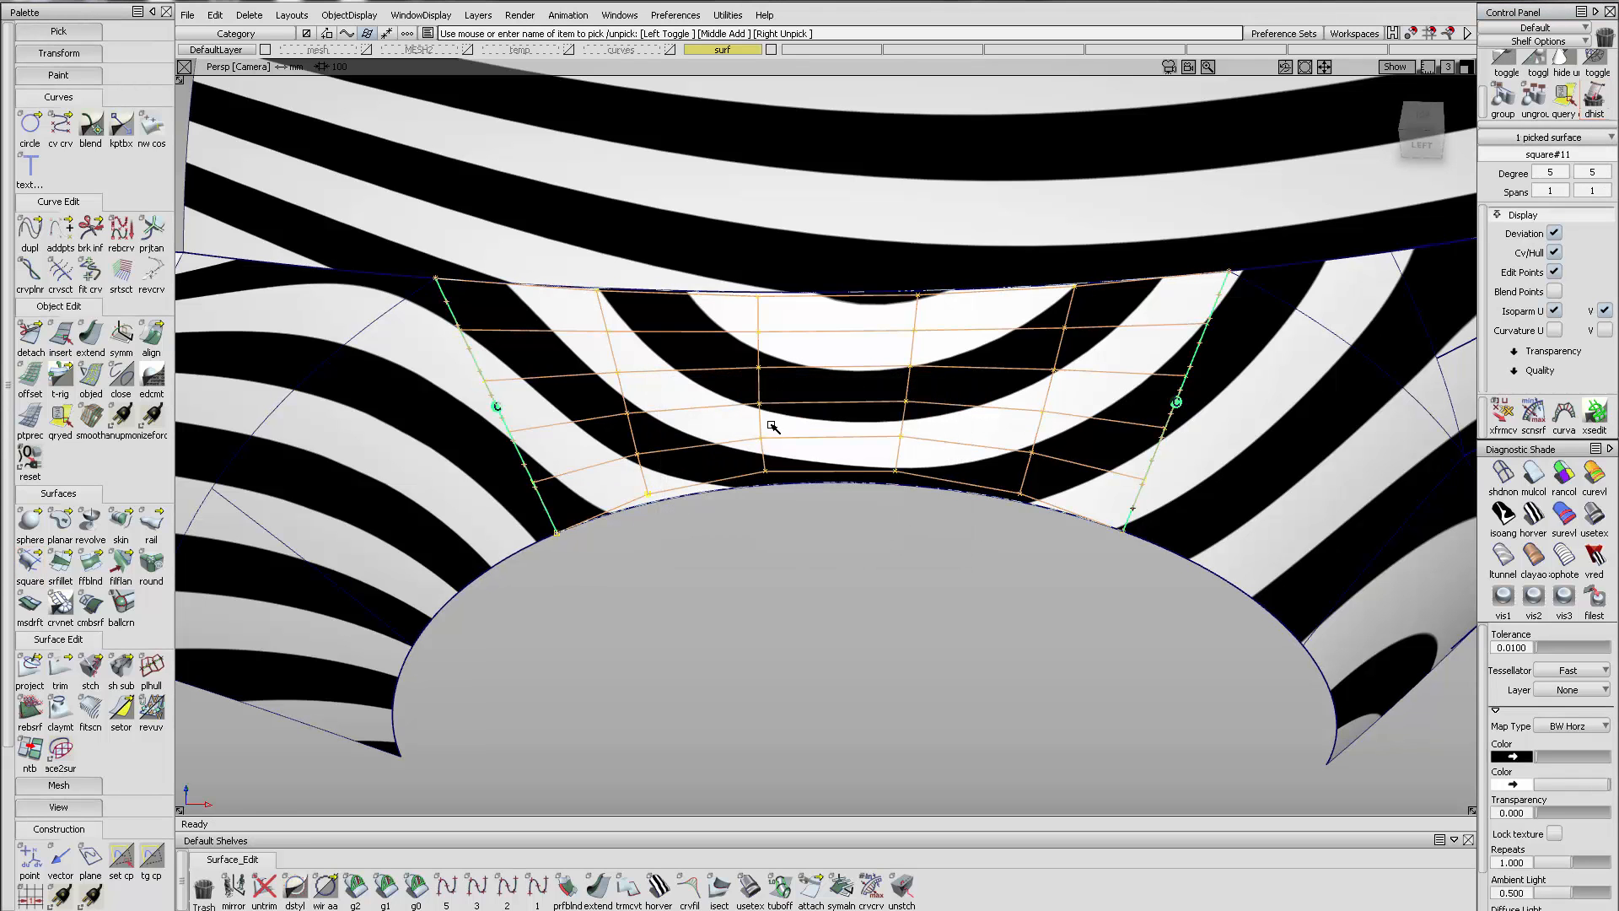
Fine-tune the inner CVs of the square surface above the arch opening, moving them along the surface normal
{"action": "left_click_drag", "start_coordinate": [1035, 491], "coordinate": [1027, 506], "text": "alt+shift"}
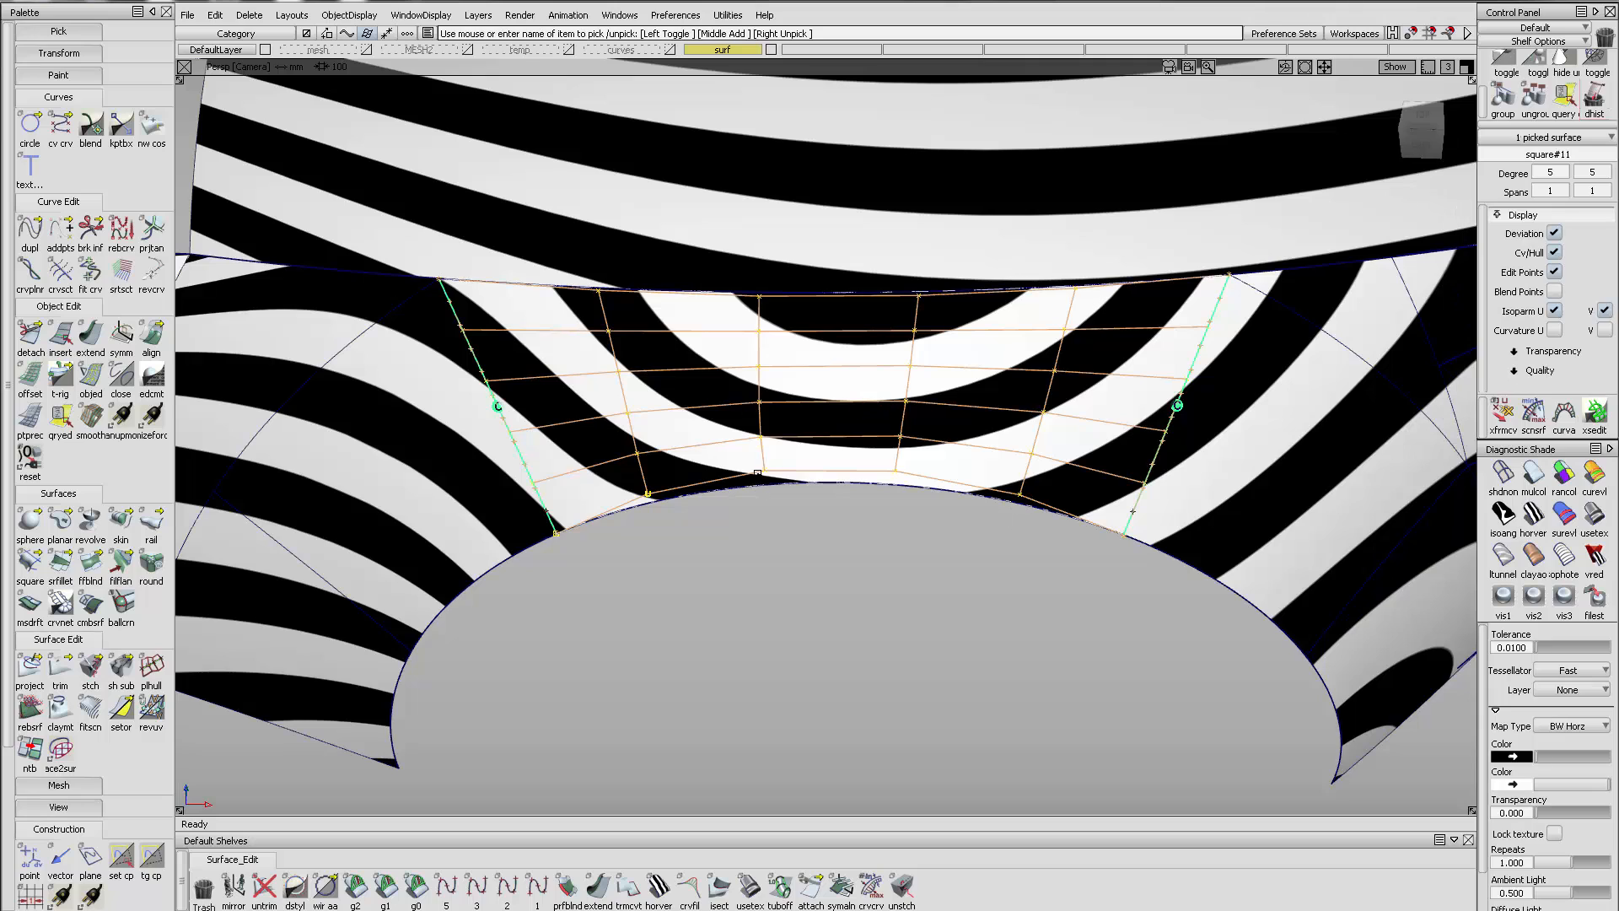
{"action": "left_click", "coordinate": [1500, 412]}
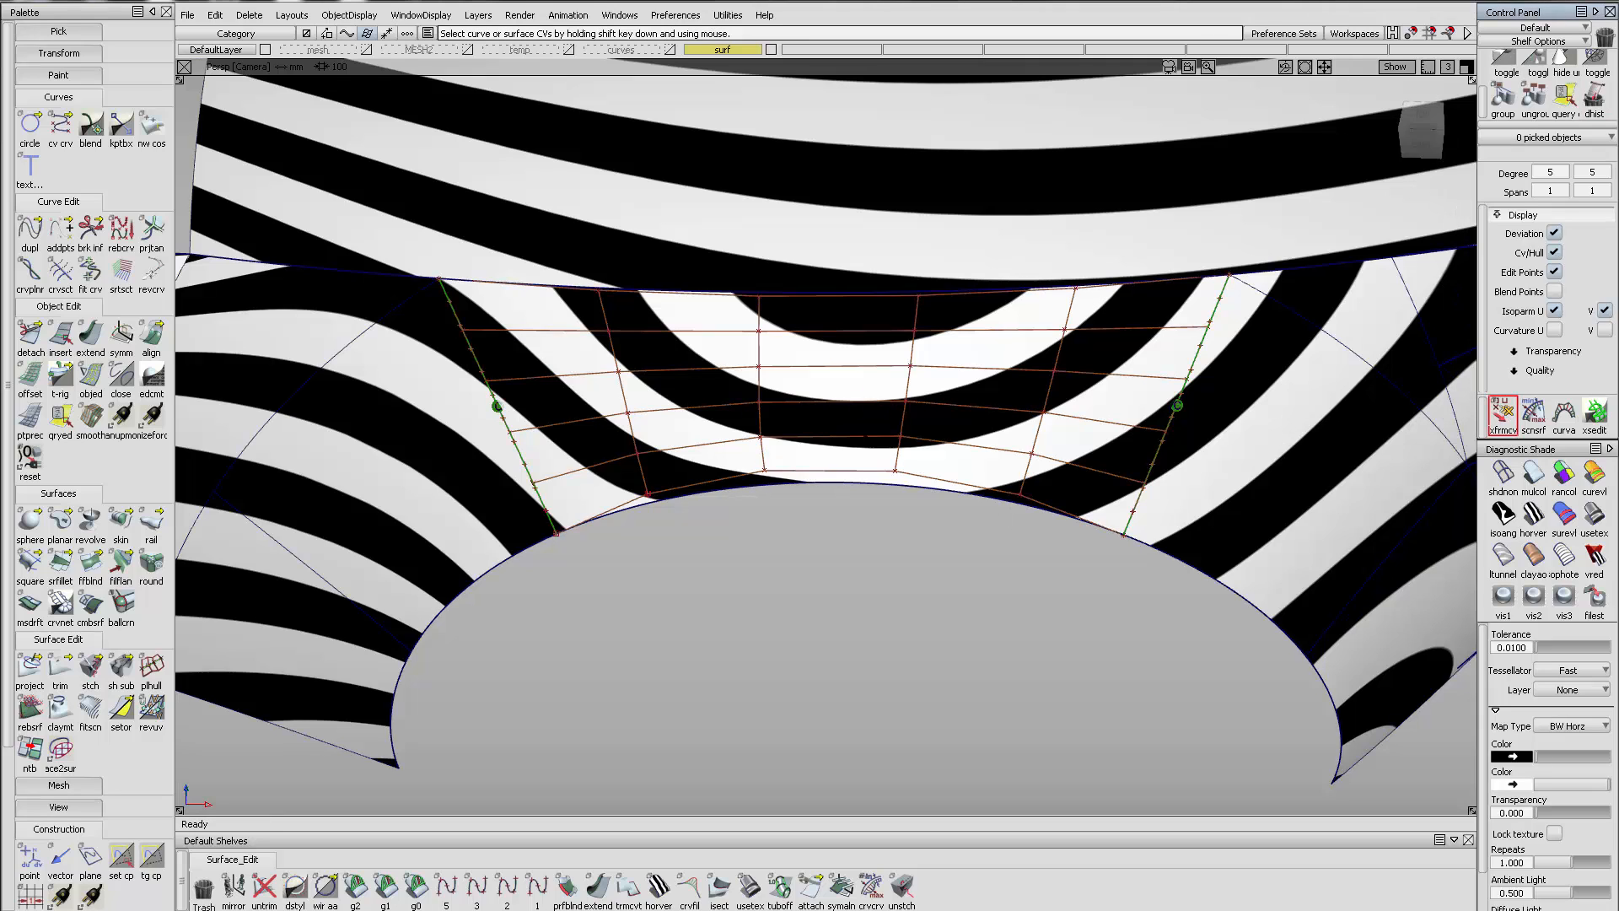
{"action": "key", "text": "space"}
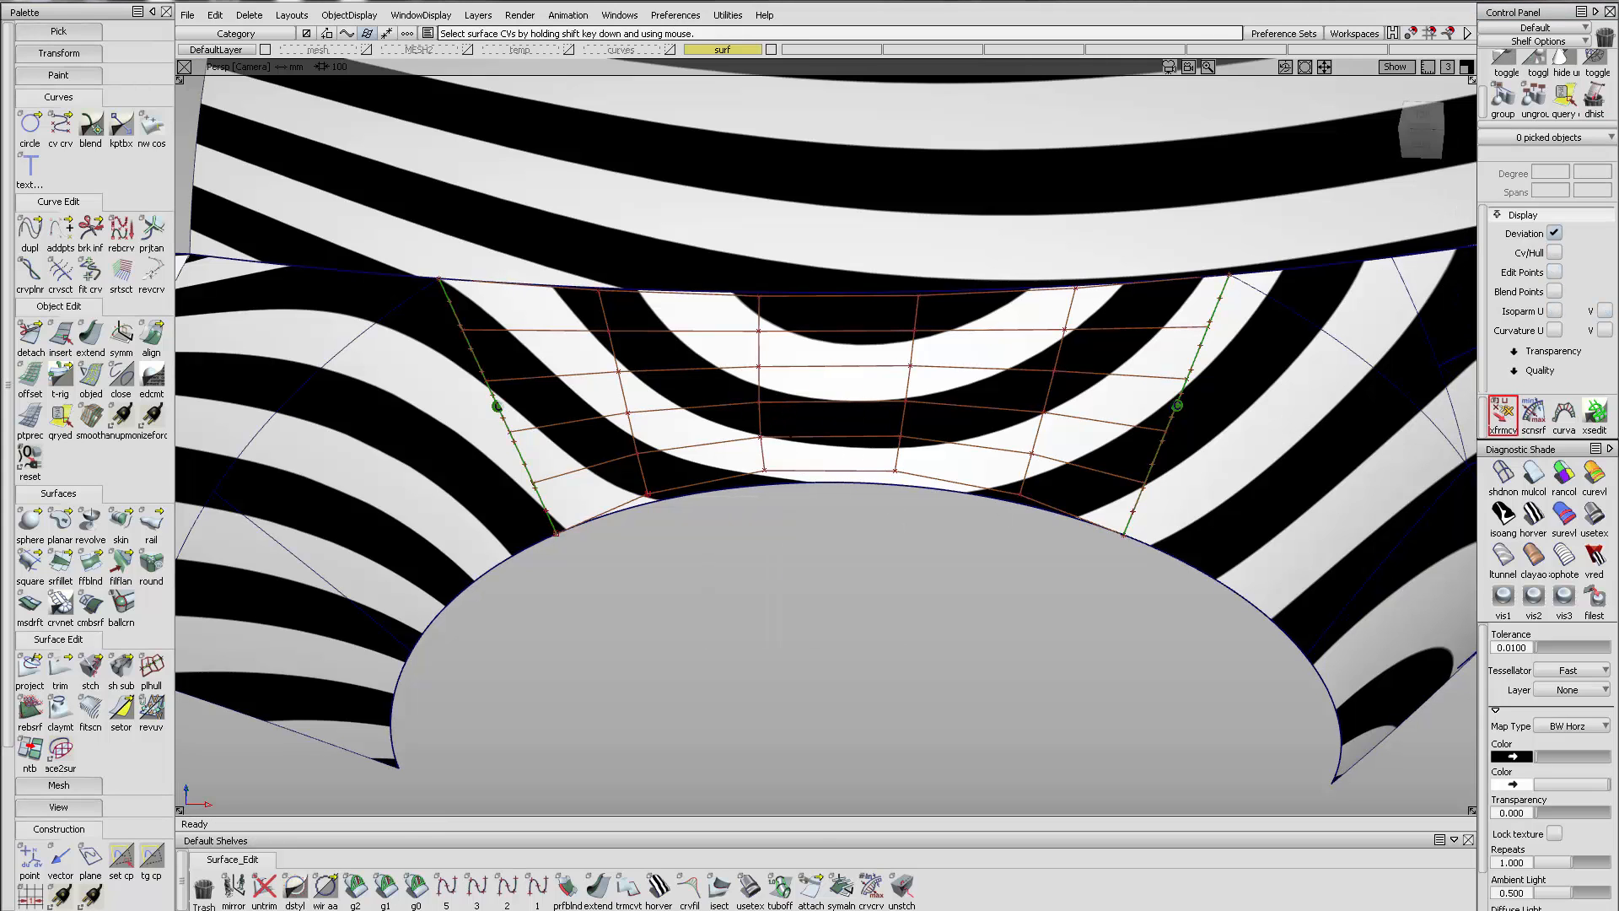
{"action": "left_click", "coordinate": [760, 439]}
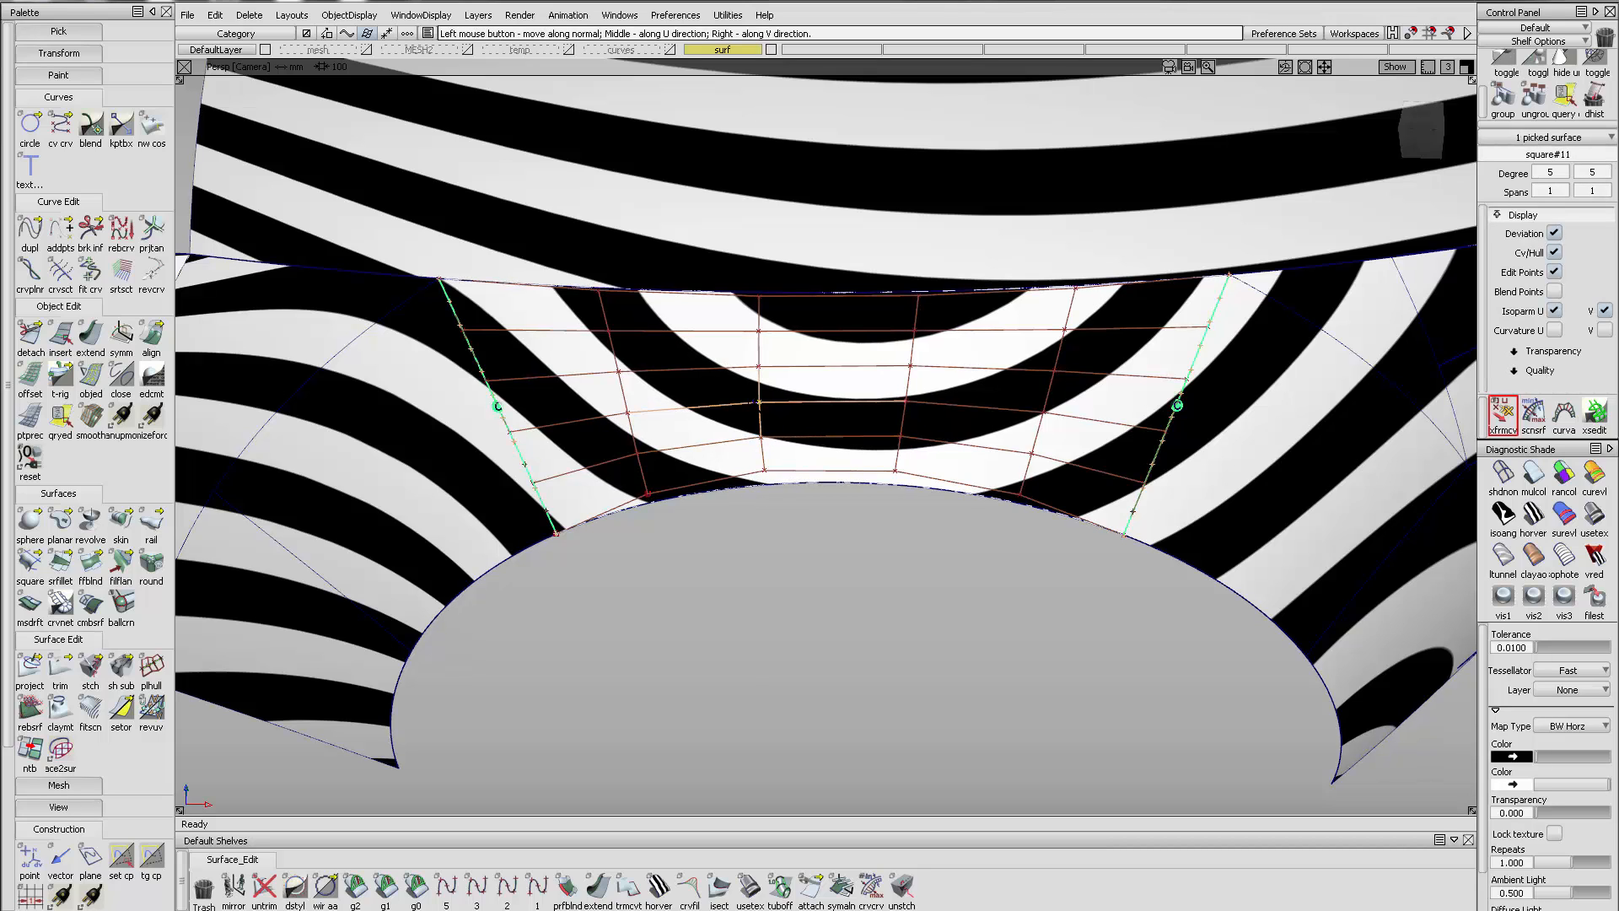
{"action": "left_click_drag", "start_coordinate": [838, 424], "coordinate": [835, 440], "text": "alt+shift"}
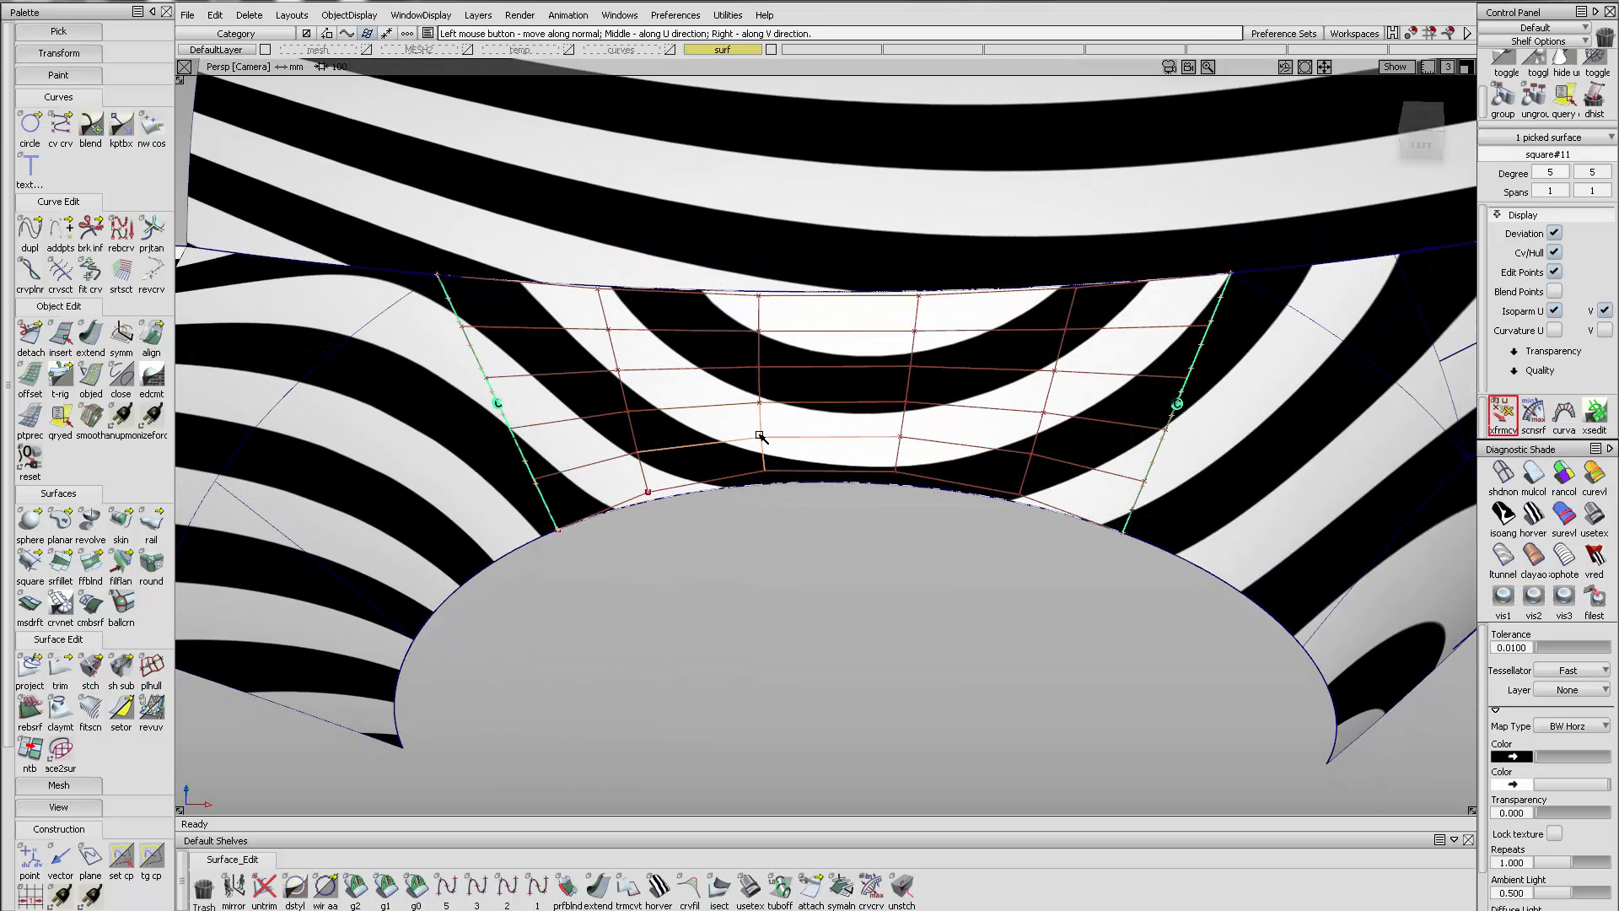
{"action": "left_click_drag", "start_coordinate": [754, 436], "coordinate": [886, 540], "text": "alt+shift"}
{"action": "left_click", "coordinate": [860, 420]}
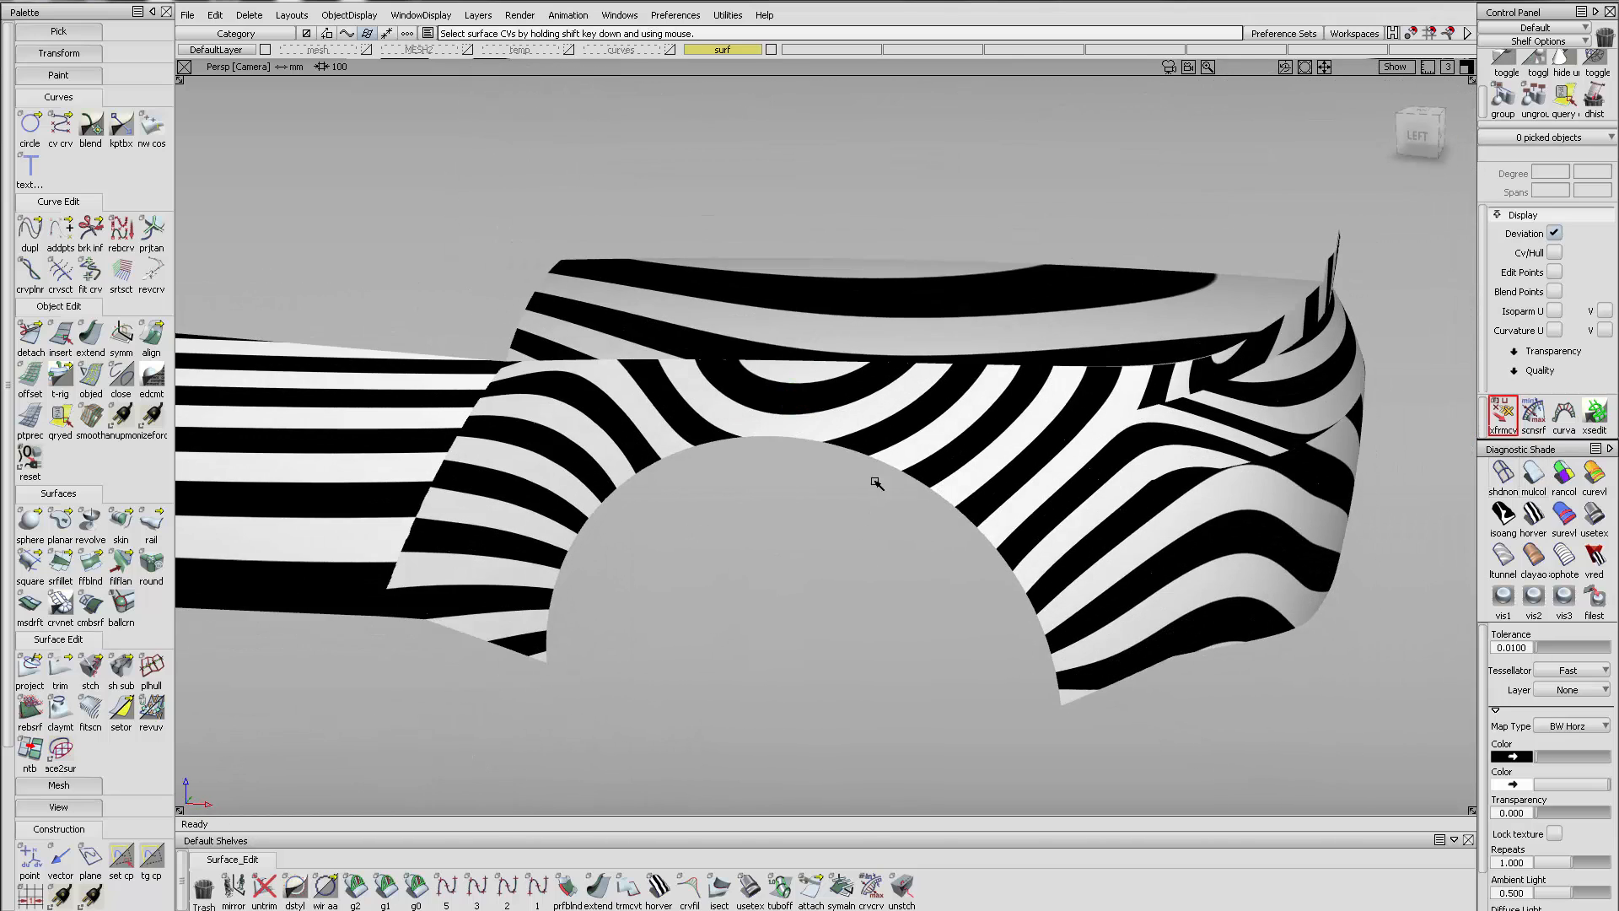
Review the side surfaces without CVs in stripe shading, and inspect the rear corner with Shade-Sky environment shading
{"action": "left_click_drag", "start_coordinate": [877, 483], "coordinate": [966, 508], "text": "alt+shift"}
{"action": "key", "text": "ctrl+m"}
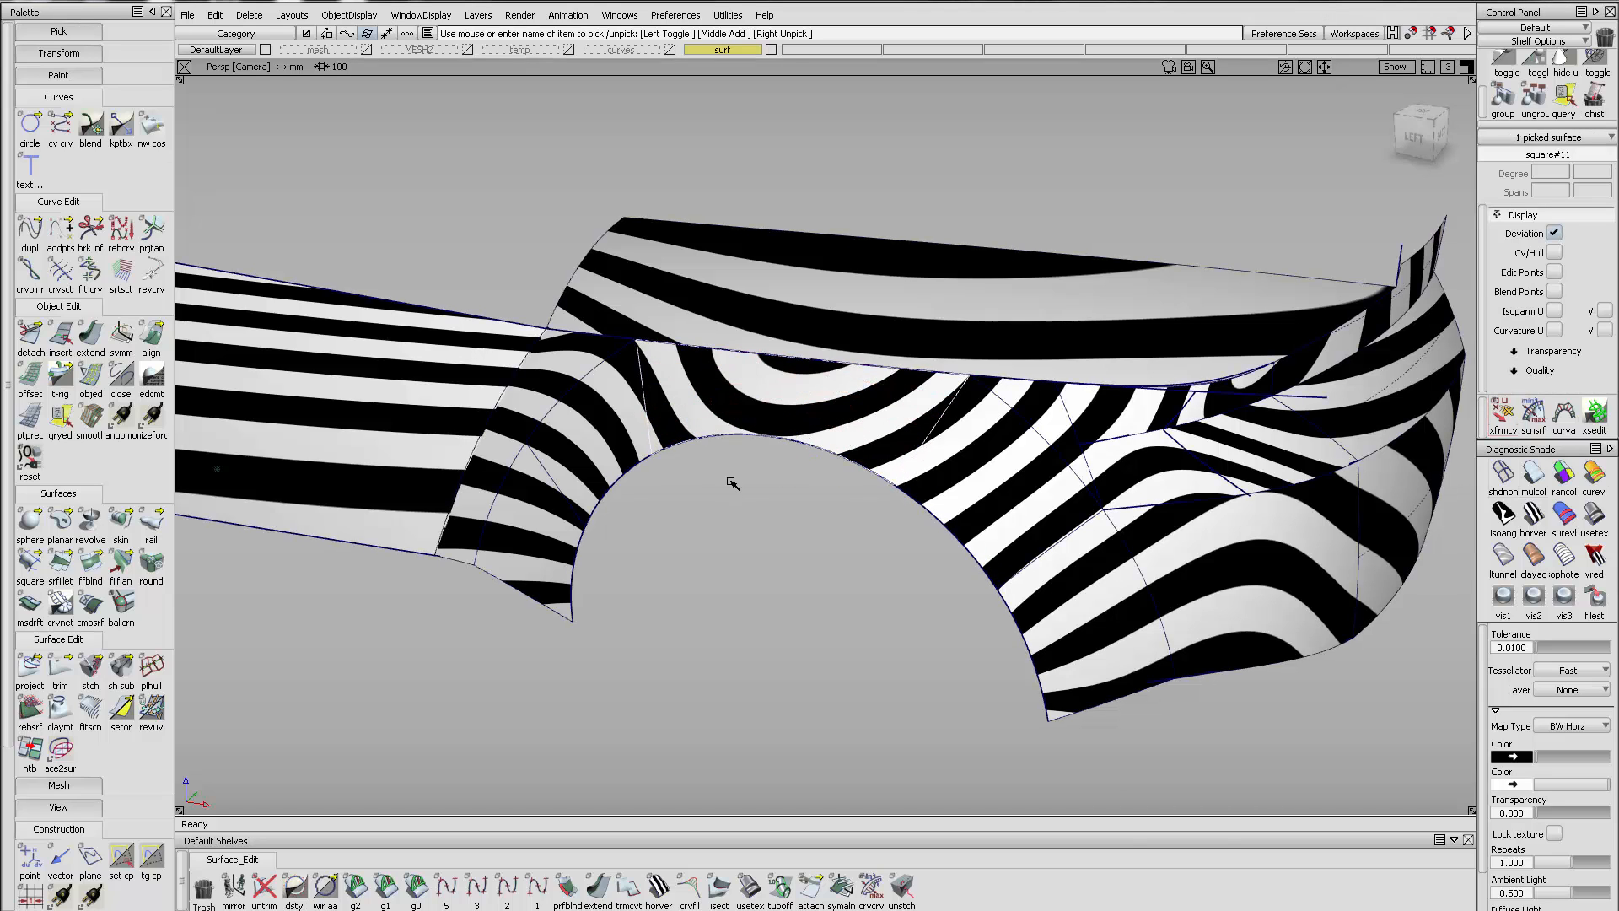
{"action": "right_click_drag", "start_coordinate": [849, 466], "coordinate": [748, 357], "text": "ctrl+shift"}
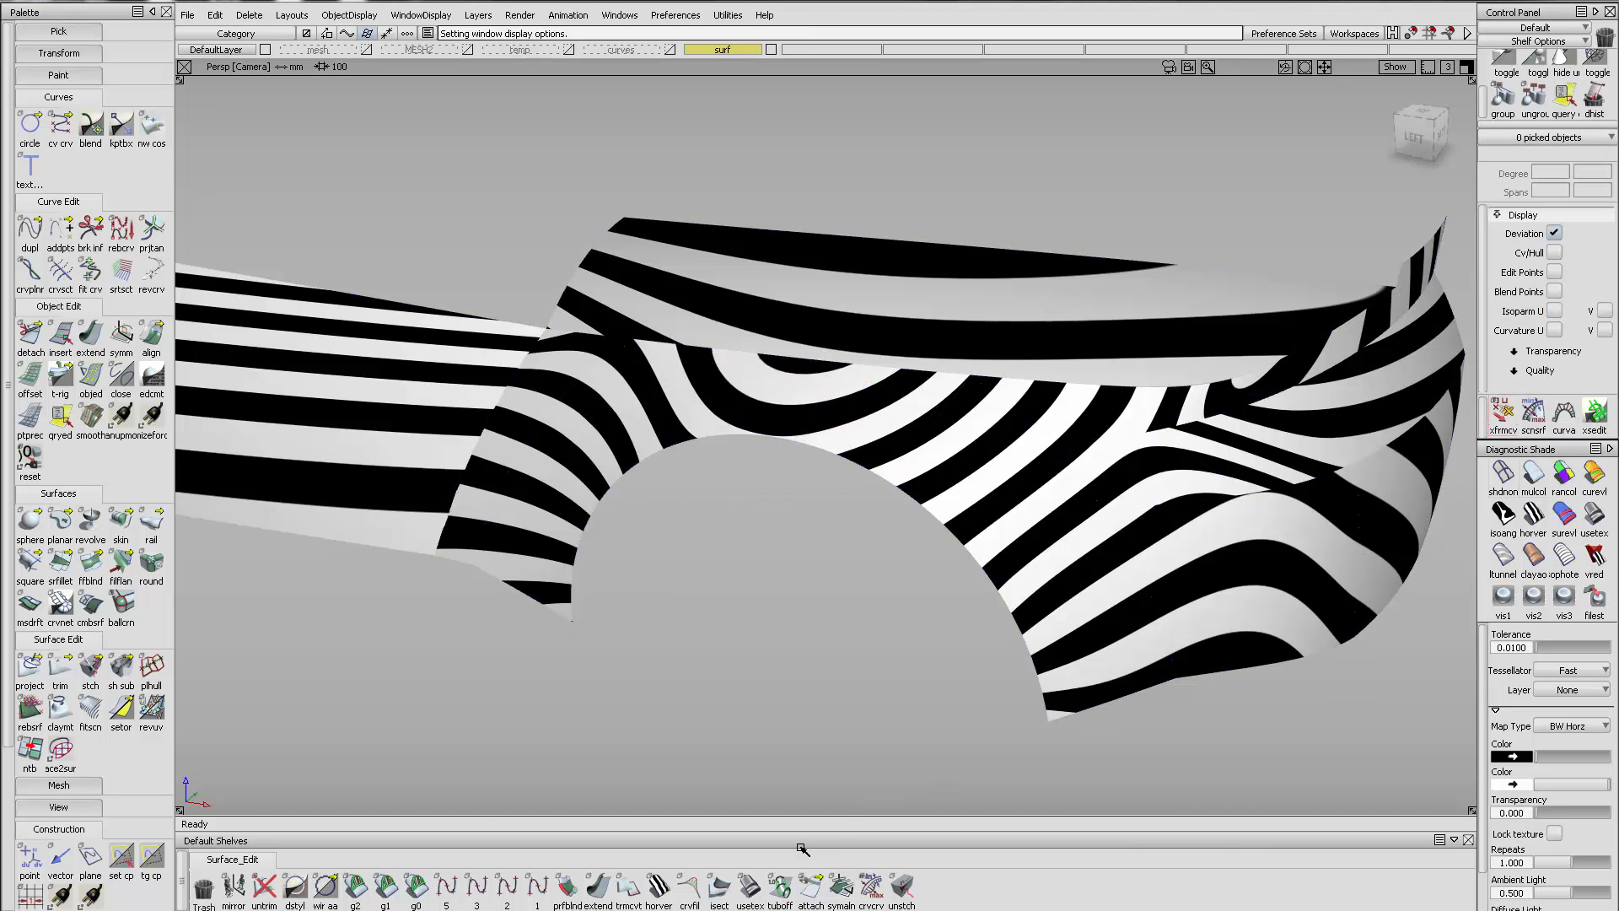
{"action": "left_click", "coordinate": [751, 887]}
{"action": "mouse_move", "coordinate": [780, 620]}
{"action": "left_mouse_down", "text": "alt+shift"}
{"action": "mouse_move", "coordinate": [846, 620]}
{"action": "mouse_move", "coordinate": [879, 715]}
{"action": "mouse_move", "coordinate": [1068, 632]}
{"action": "mouse_move", "coordinate": [885, 443]}
{"action": "mouse_move", "coordinate": [1059, 427]}
{"action": "mouse_move", "coordinate": [926, 440]}
{"action": "mouse_move", "coordinate": [832, 477]}
{"action": "left_mouse_up", "text": "alt+shift"}
{"action": "middle_click_drag", "start_coordinate": [832, 476], "coordinate": [590, 428], "text": "alt+shift"}
{"action": "left_click_drag", "start_coordinate": [975, 502], "coordinate": [896, 511], "text": "alt+shift"}
{"action": "middle_click_drag", "start_coordinate": [918, 510], "coordinate": [807, 508], "text": "alt+shift"}
Change the patch precision of the three rear bumper surfaces to remove their interior display lines
{"action": "left_click_drag", "start_coordinate": [1240, 277], "coordinate": [1096, 509], "text": "ctrl+shift"}
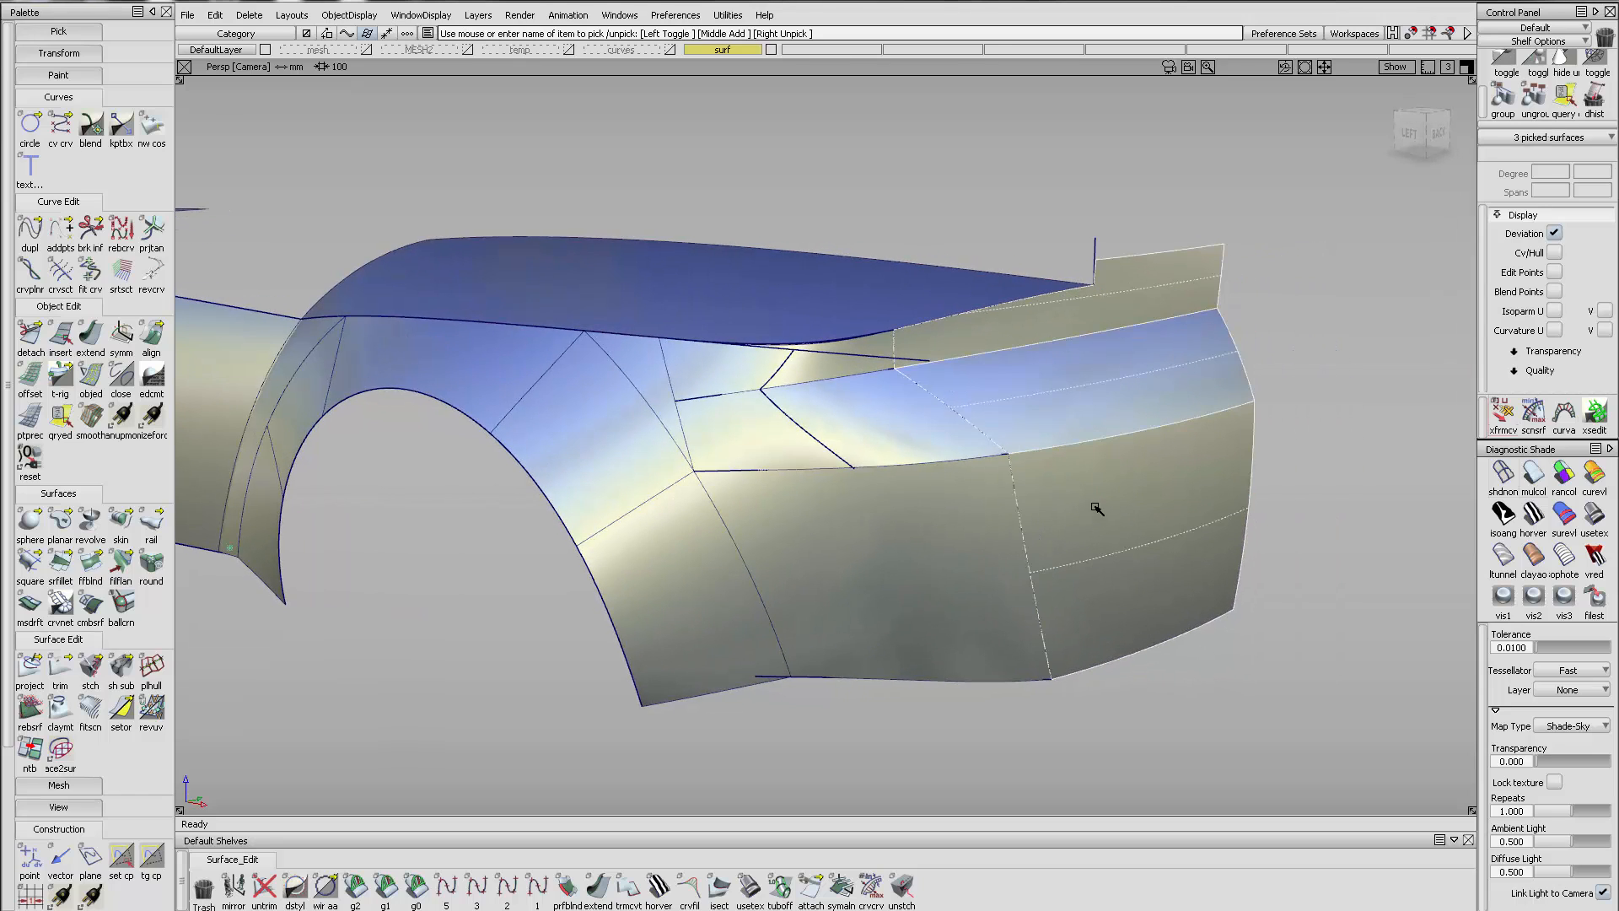
{"action": "left_click", "coordinate": [30, 419]}
Assign the remaining construction curves around the wheel arch, shoulder line and rear corner to the curves layer
{"action": "left_click_drag", "start_coordinate": [672, 236], "coordinate": [685, 269], "text": "ctrl+shift"}
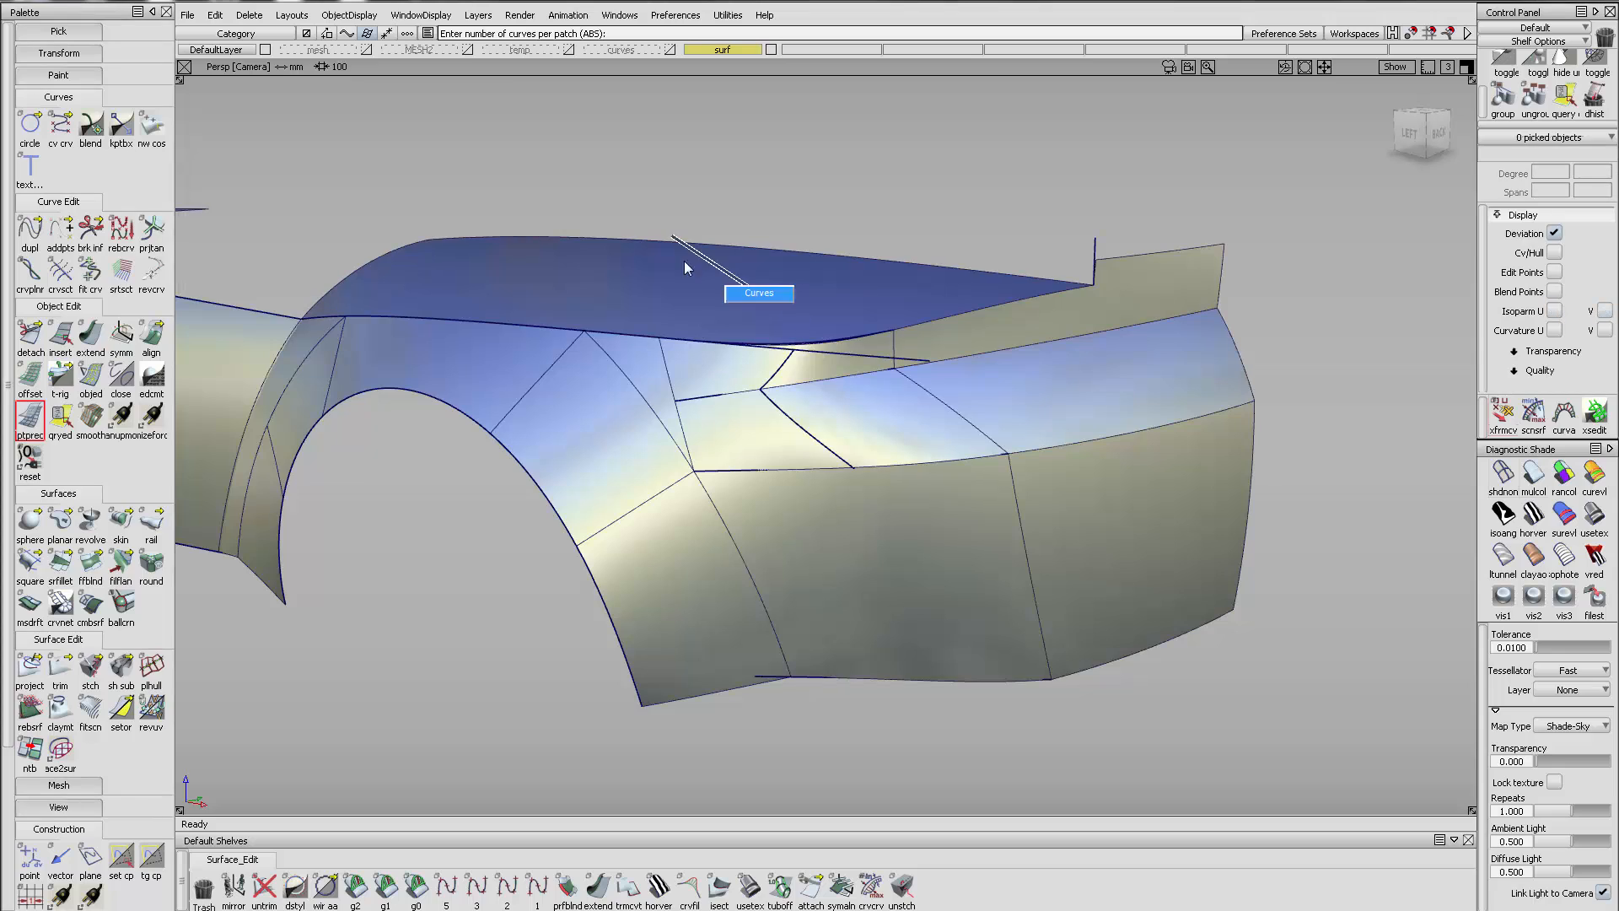
{"action": "left_click_drag", "start_coordinate": [447, 169], "coordinate": [1500, 864]}
{"action": "left_click_drag", "start_coordinate": [518, 300], "coordinate": [481, 447]}
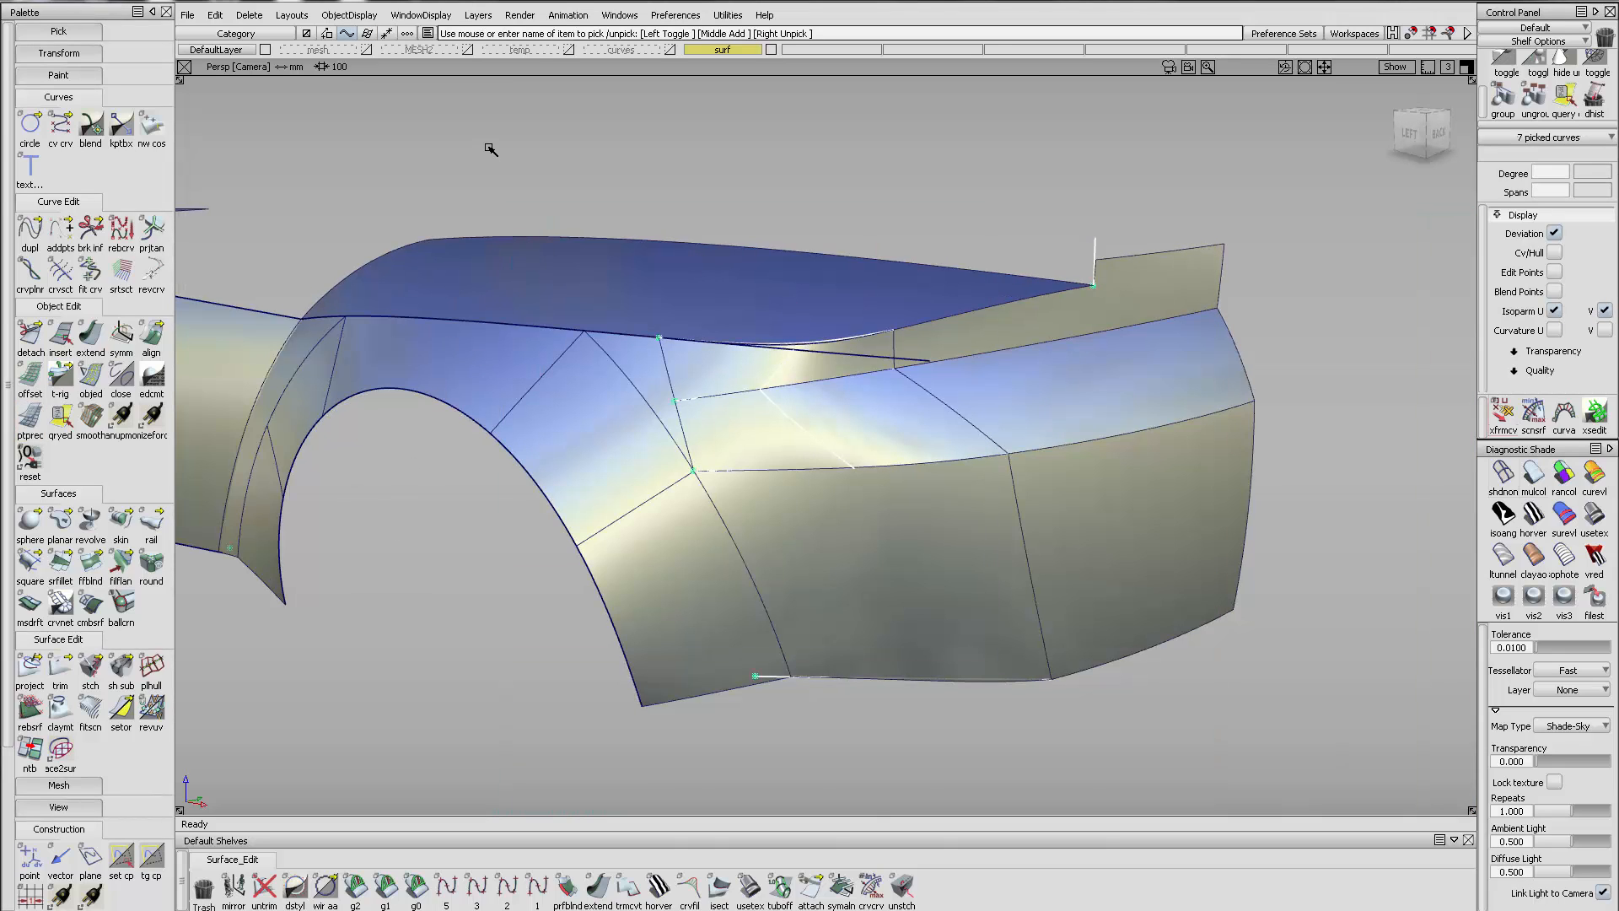
{"action": "left_click_drag", "start_coordinate": [601, 52], "coordinate": [602, 69]}
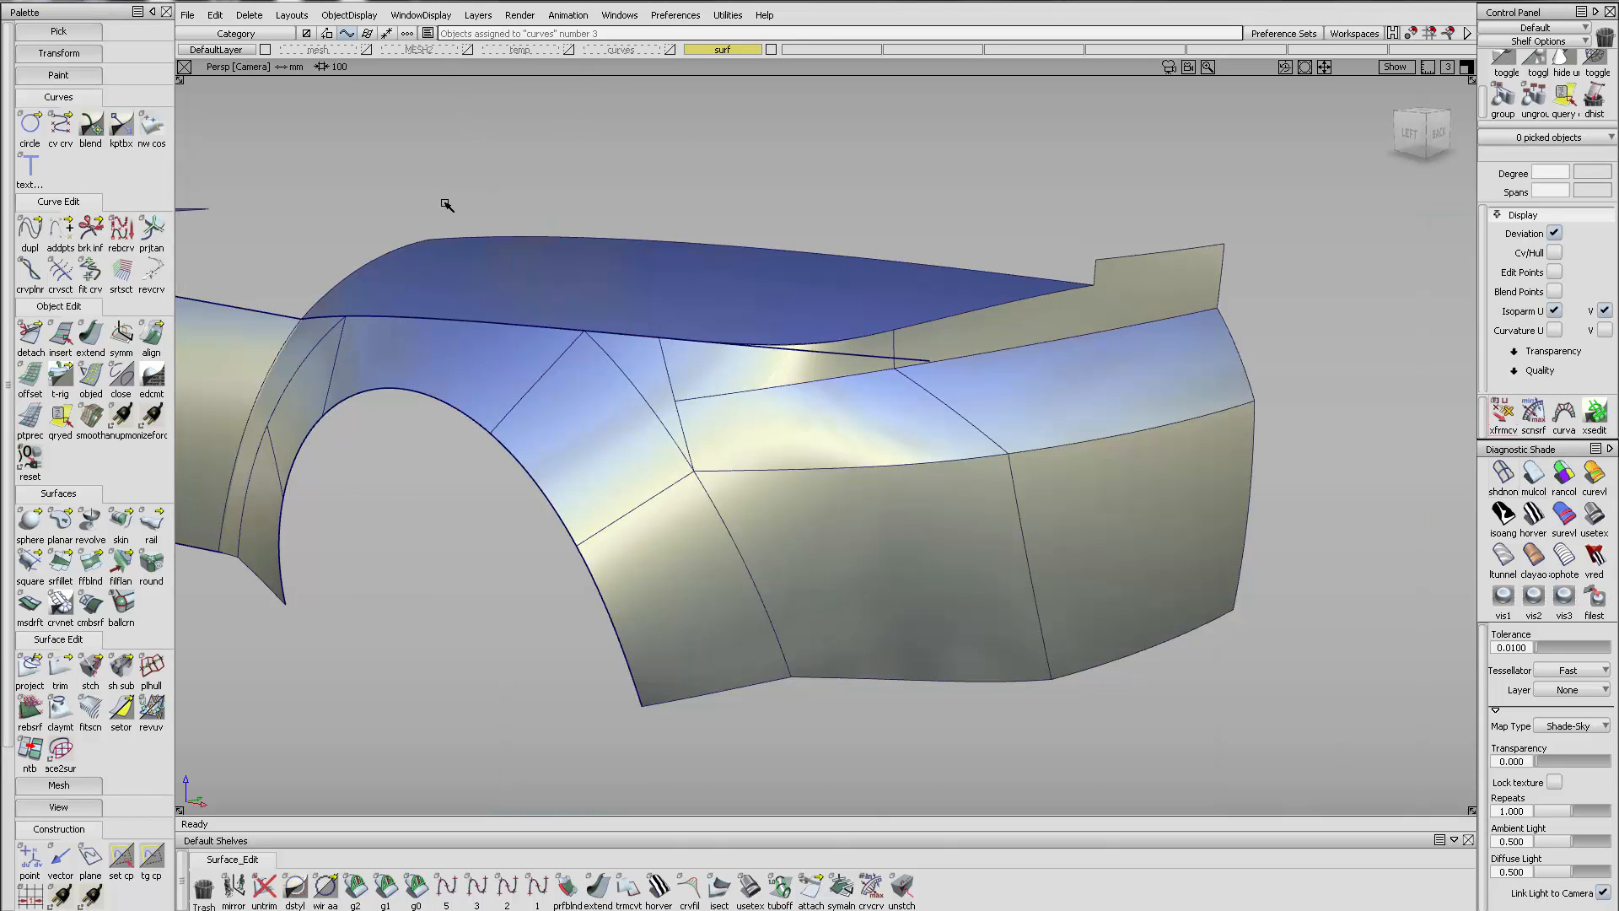
{"action": "left_click_drag", "start_coordinate": [419, 286], "coordinate": [797, 687]}
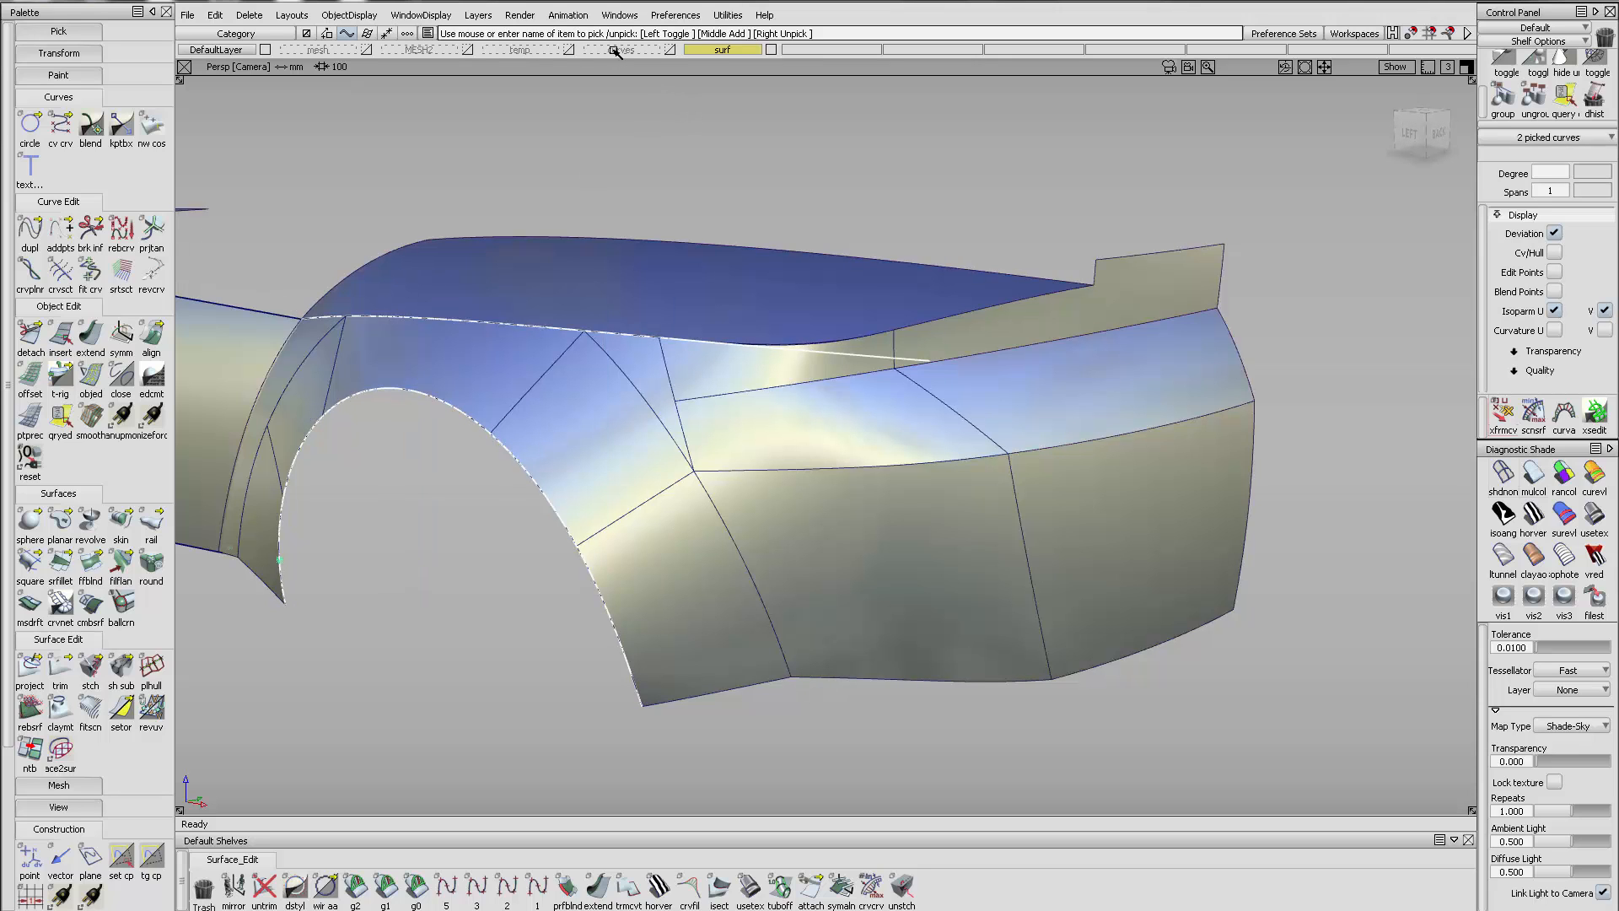
{"action": "left_click_drag", "start_coordinate": [617, 52], "coordinate": [620, 76]}
Examine the Shade-Sky reflections along the body side, wheel arch and rear corner without model lines
{"action": "left_click_drag", "start_coordinate": [919, 394], "coordinate": [953, 458], "text": "alt+shift"}
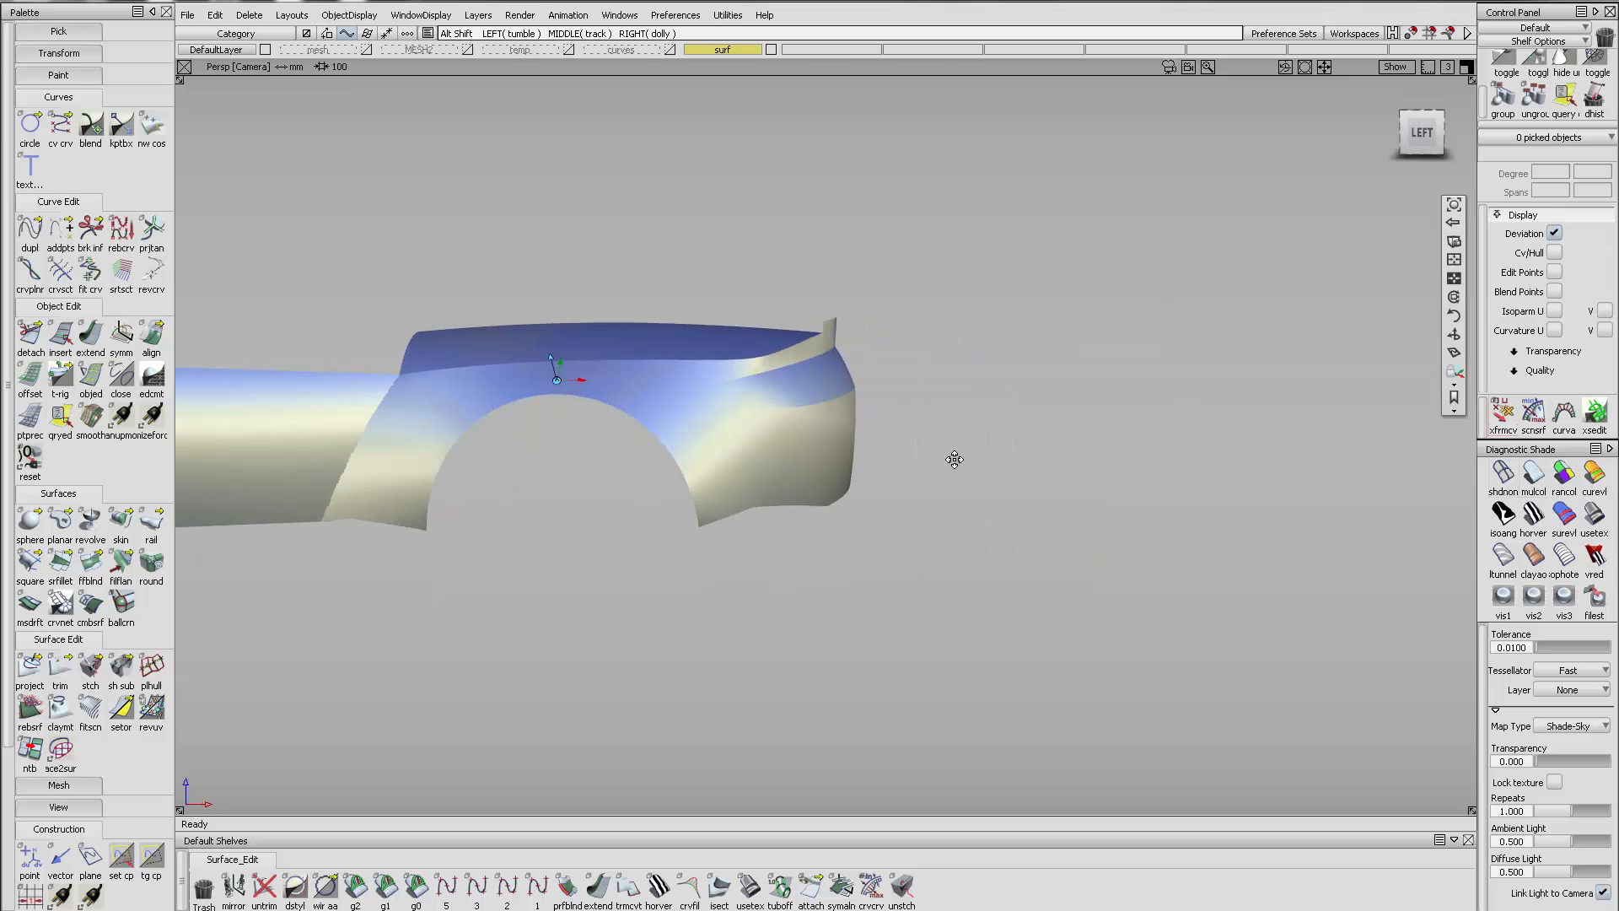
{"action": "middle_click_drag", "start_coordinate": [954, 459], "coordinate": [1130, 461], "text": "alt+shift"}
{"action": "right_click_drag", "start_coordinate": [1130, 461], "coordinate": [949, 457], "text": "alt+shift"}
{"action": "middle_click_drag", "start_coordinate": [948, 457], "coordinate": [990, 460], "text": "alt+shift"}
{"action": "left_click_drag", "start_coordinate": [990, 461], "coordinate": [629, 449], "text": "alt+shift"}
{"action": "middle_click_drag", "start_coordinate": [1060, 494], "coordinate": [660, 463], "text": "alt+shift"}
{"action": "right_click_drag", "start_coordinate": [963, 483], "coordinate": [1030, 485], "text": "alt+shift"}
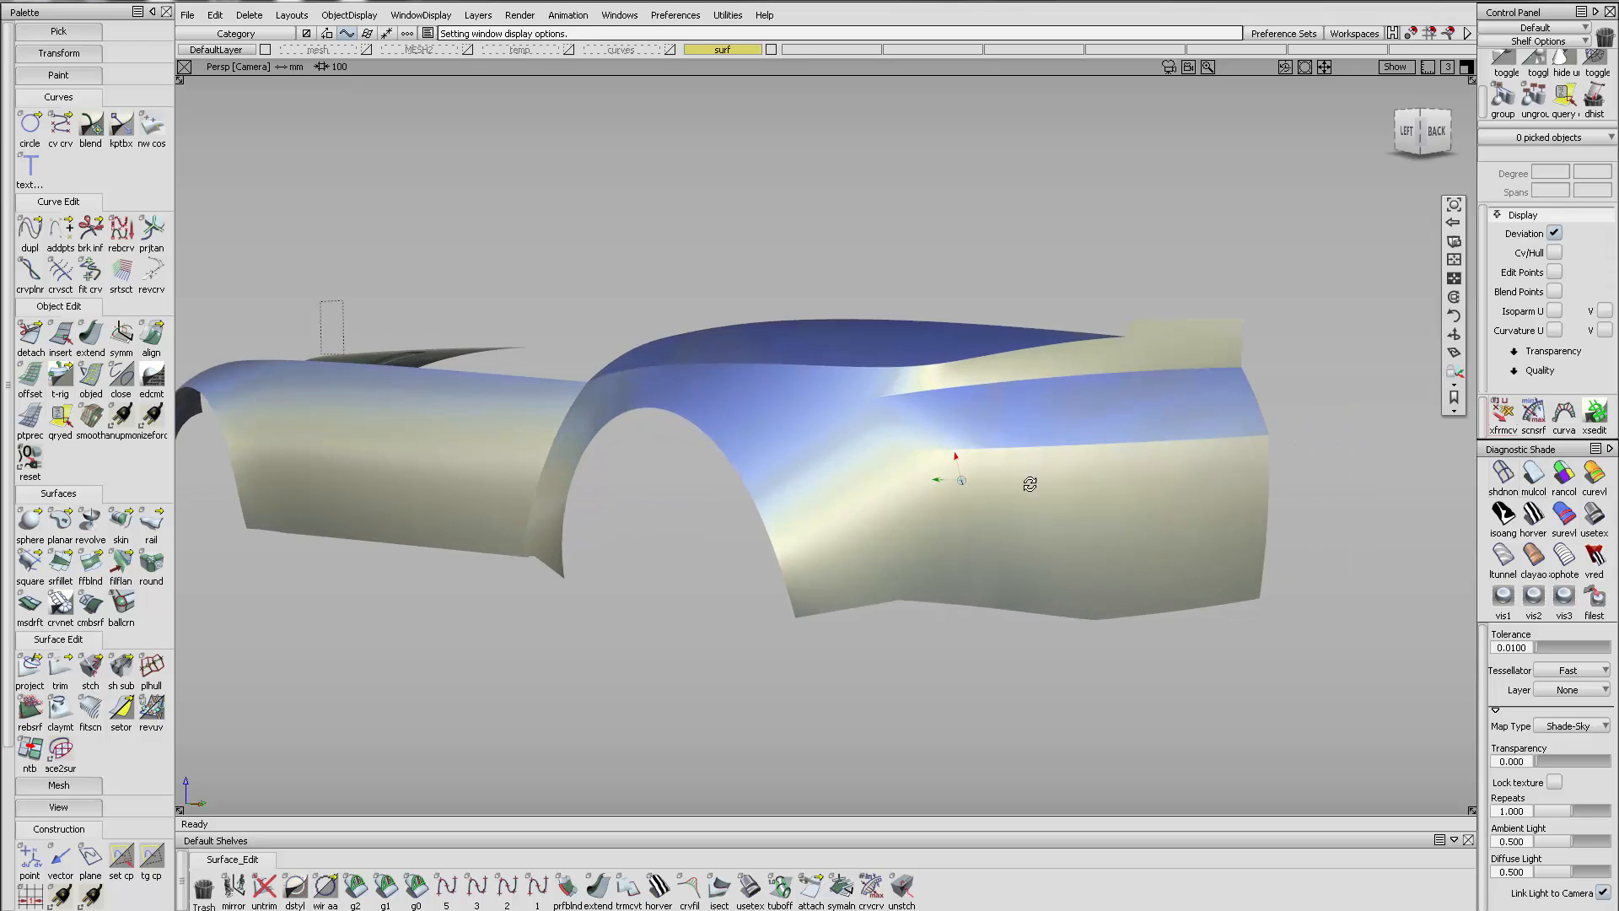
{"action": "mouse_move", "coordinate": [1030, 484]}
{"action": "left_mouse_down", "text": "alt+shift"}
{"action": "mouse_move", "coordinate": [1046, 540]}
{"action": "mouse_move", "coordinate": [853, 470]}
{"action": "mouse_move", "coordinate": [673, 473]}
{"action": "mouse_move", "coordinate": [998, 531]}
{"action": "mouse_move", "coordinate": [1042, 494]}
{"action": "left_mouse_up", "text": "alt+shift"}
Compare the surfaces with the visible MESH2 scan in horizontal stripe shading at 0.330 transparency
{"action": "left_click", "coordinate": [1533, 515]}
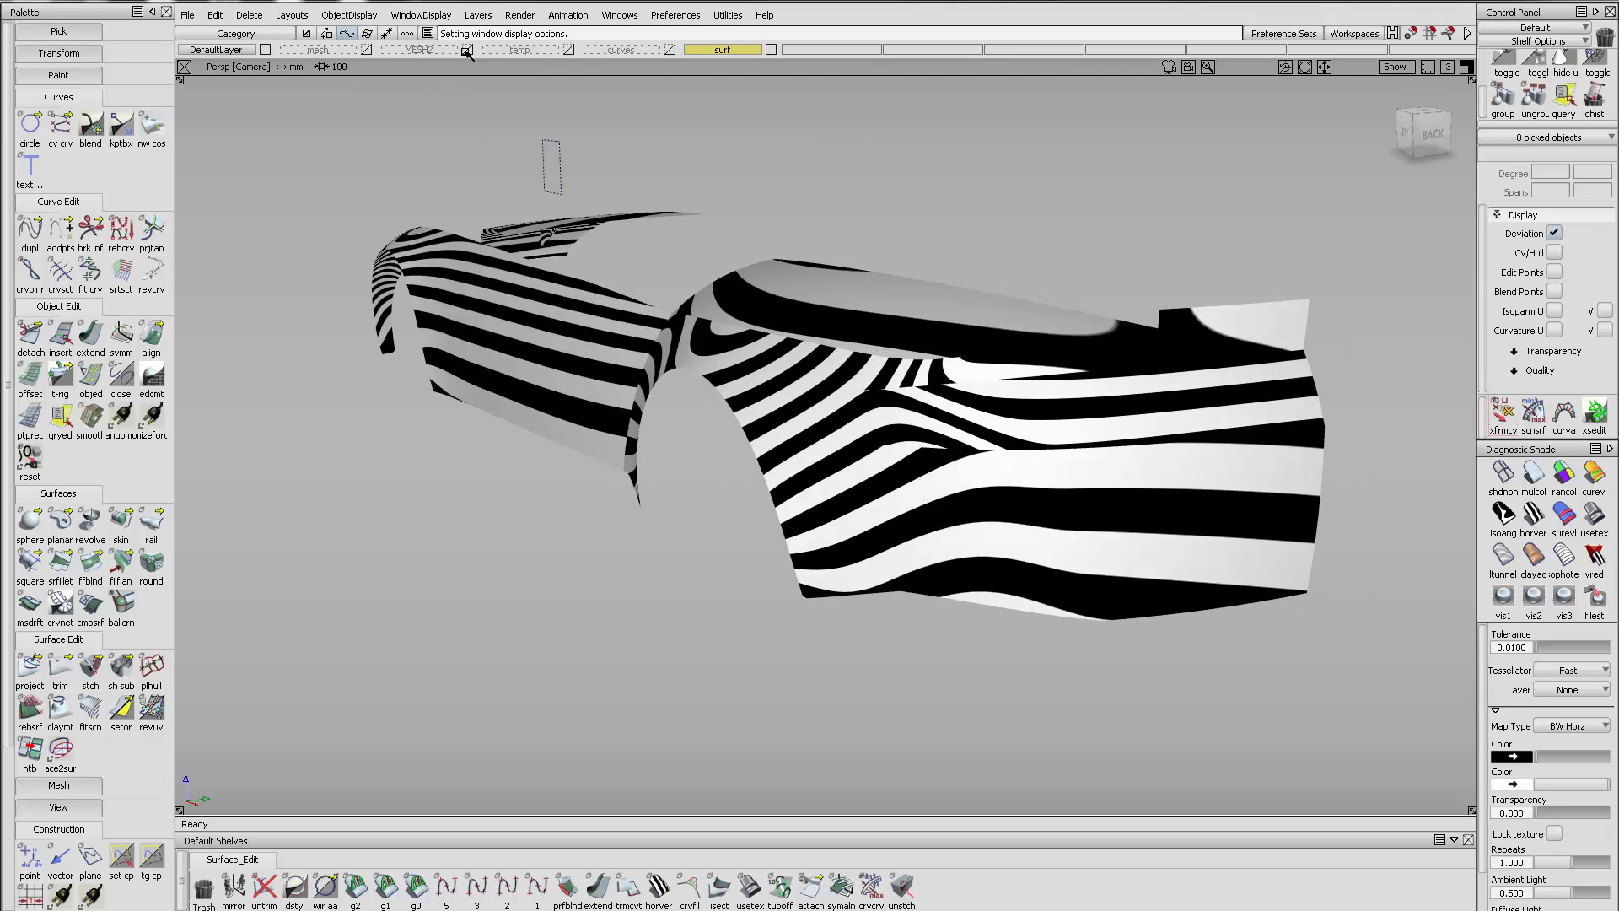
{"action": "left_click_drag", "start_coordinate": [1015, 384], "coordinate": [1040, 463], "text": "alt+shift"}
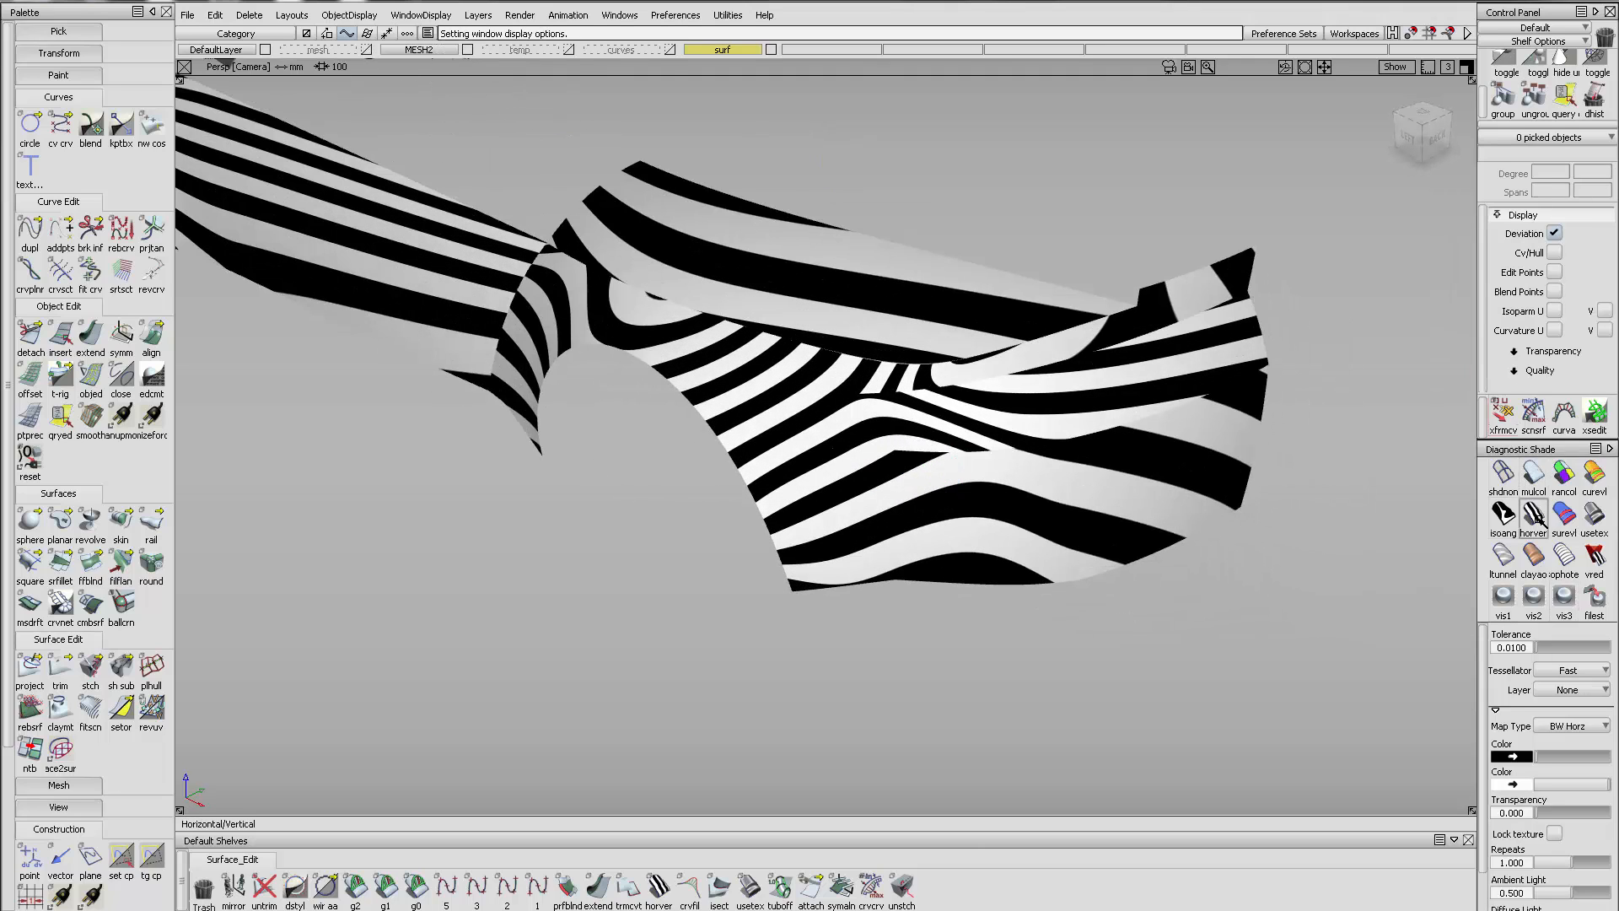
{"action": "left_click", "coordinate": [1534, 514]}
{"action": "left_click_drag", "start_coordinate": [1565, 815], "coordinate": [1568, 815]}
{"action": "left_click_drag", "start_coordinate": [995, 539], "coordinate": [962, 485], "text": "alt+shift"}
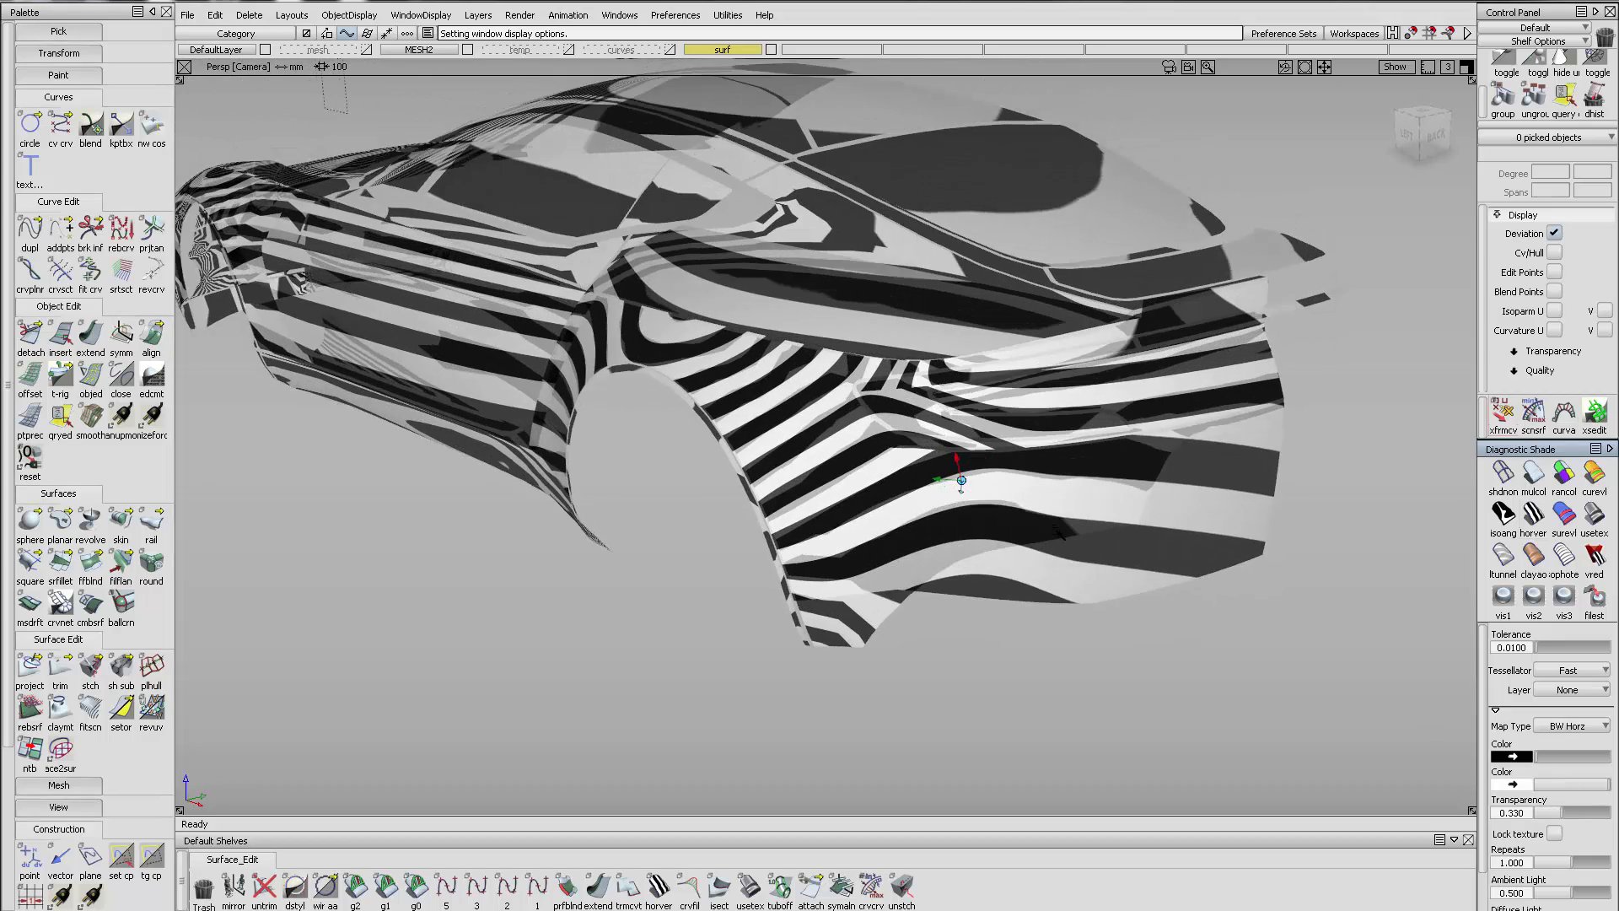
{"action": "right_click_drag", "start_coordinate": [962, 485], "coordinate": [1074, 509], "text": "alt+shift"}
{"action": "left_click_drag", "start_coordinate": [1074, 509], "coordinate": [907, 492], "text": "alt+shift"}
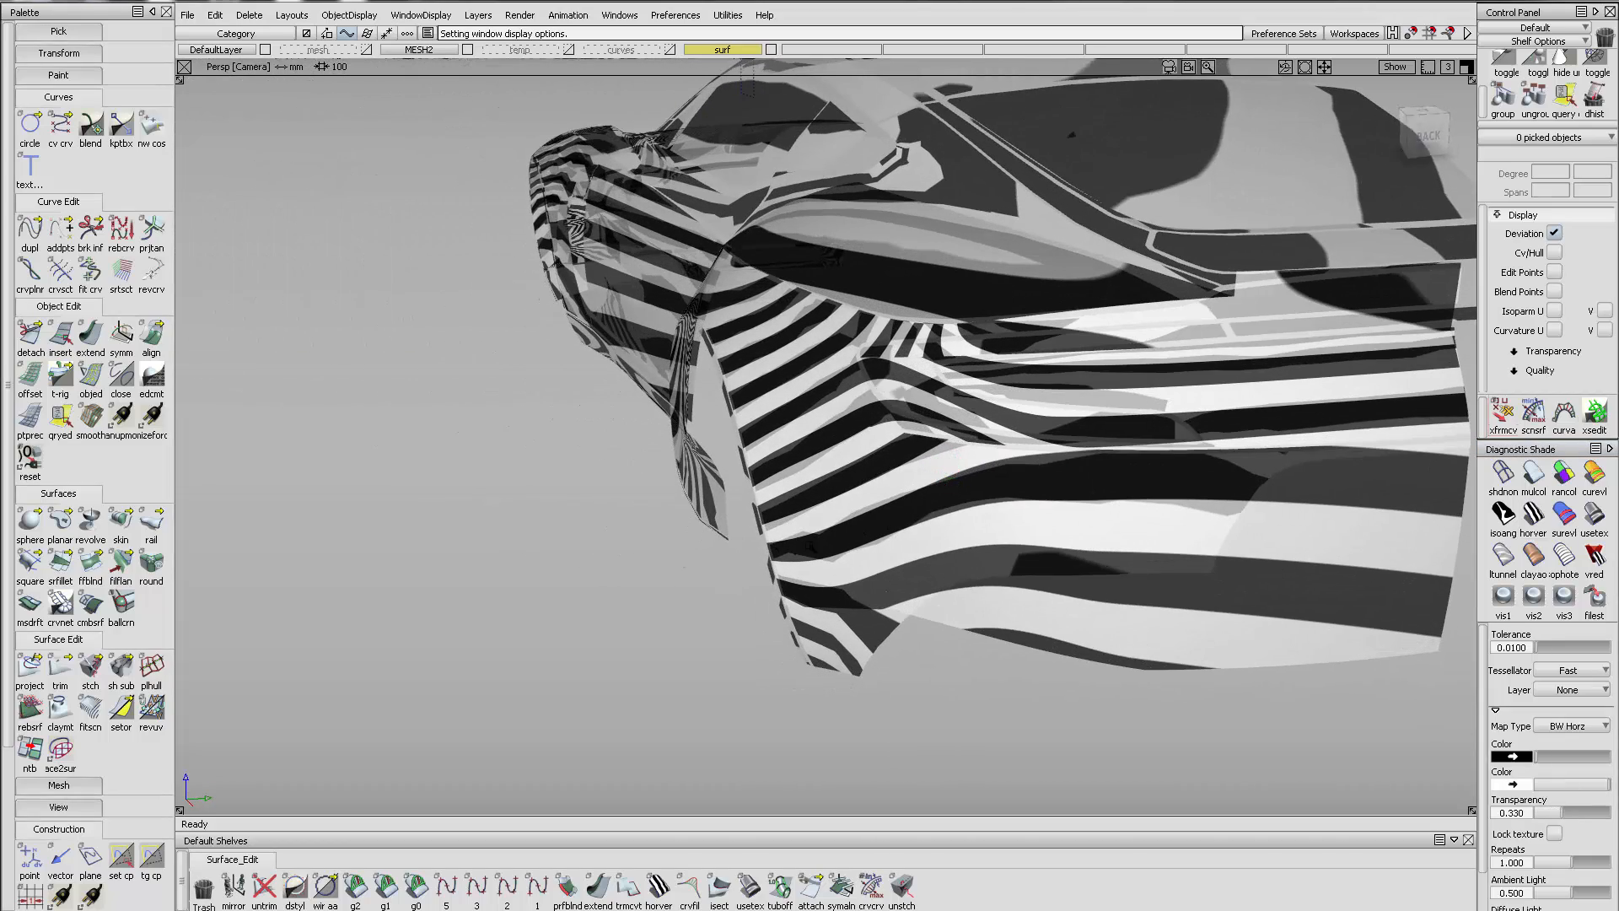
{"action": "left_click_drag", "start_coordinate": [802, 532], "coordinate": [970, 557], "text": "alt+shift"}
{"action": "left_click_drag", "start_coordinate": [1073, 430], "coordinate": [1100, 371], "text": "alt+shift"}
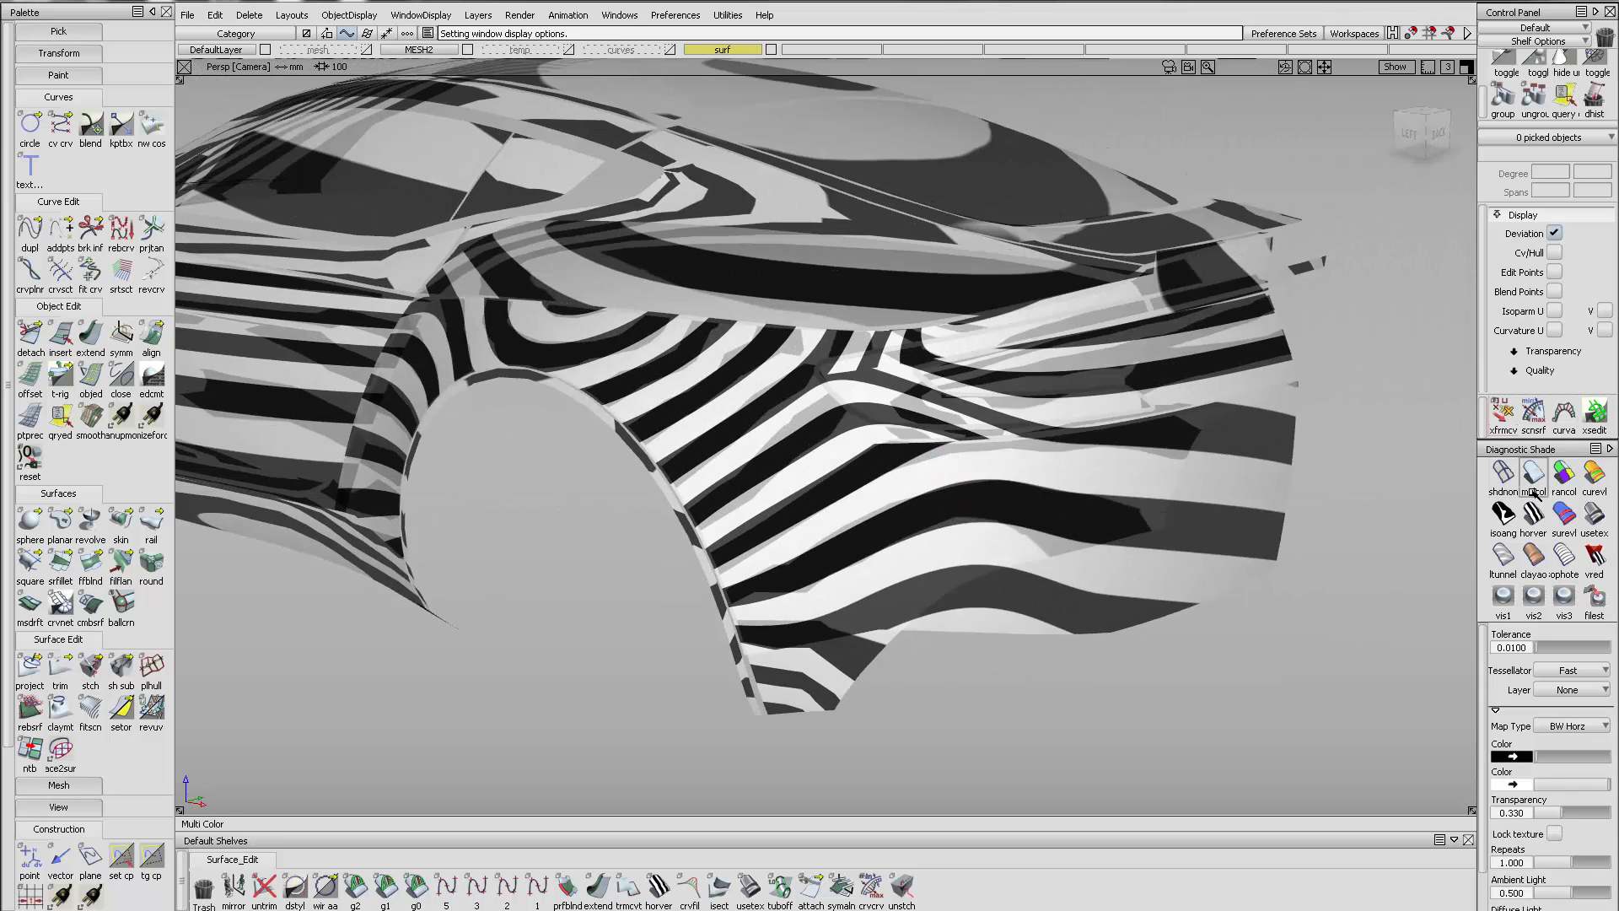
Switch to multi-color shading, hide the MESH2 layer and restore the surface boundary lines
{"action": "left_click", "coordinate": [1534, 477]}
{"action": "key", "text": "ctrl+m"}
{"action": "left_click", "coordinate": [465, 51]}
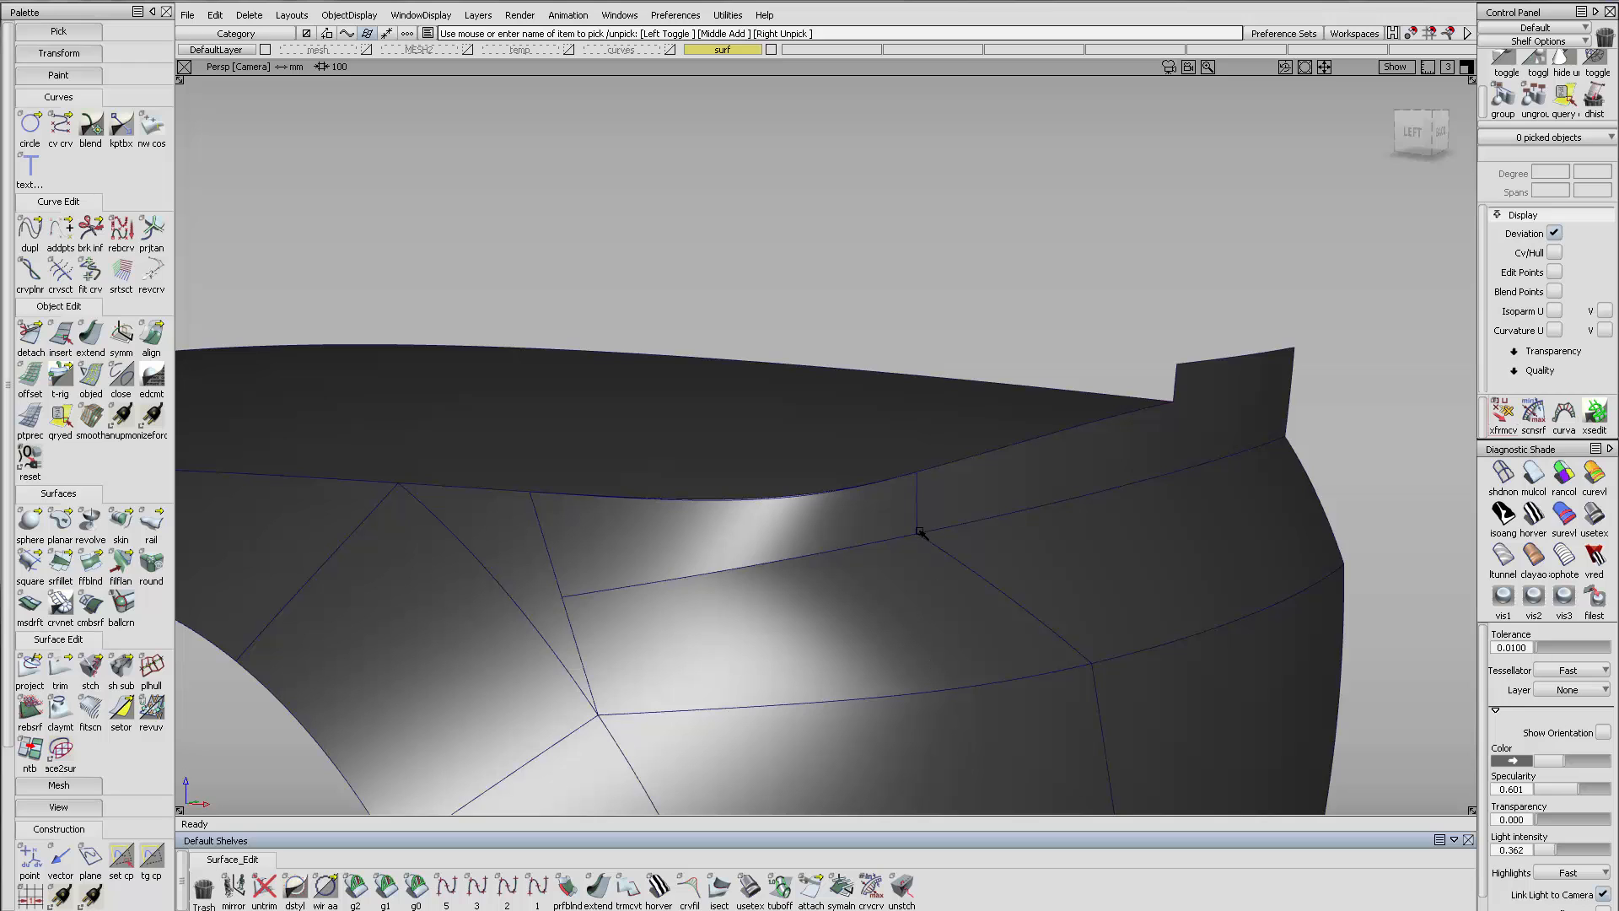
Isolate the four upper rear corner surfaces by hiding all unselected geometry
{"action": "key", "text": "alt+shift"}
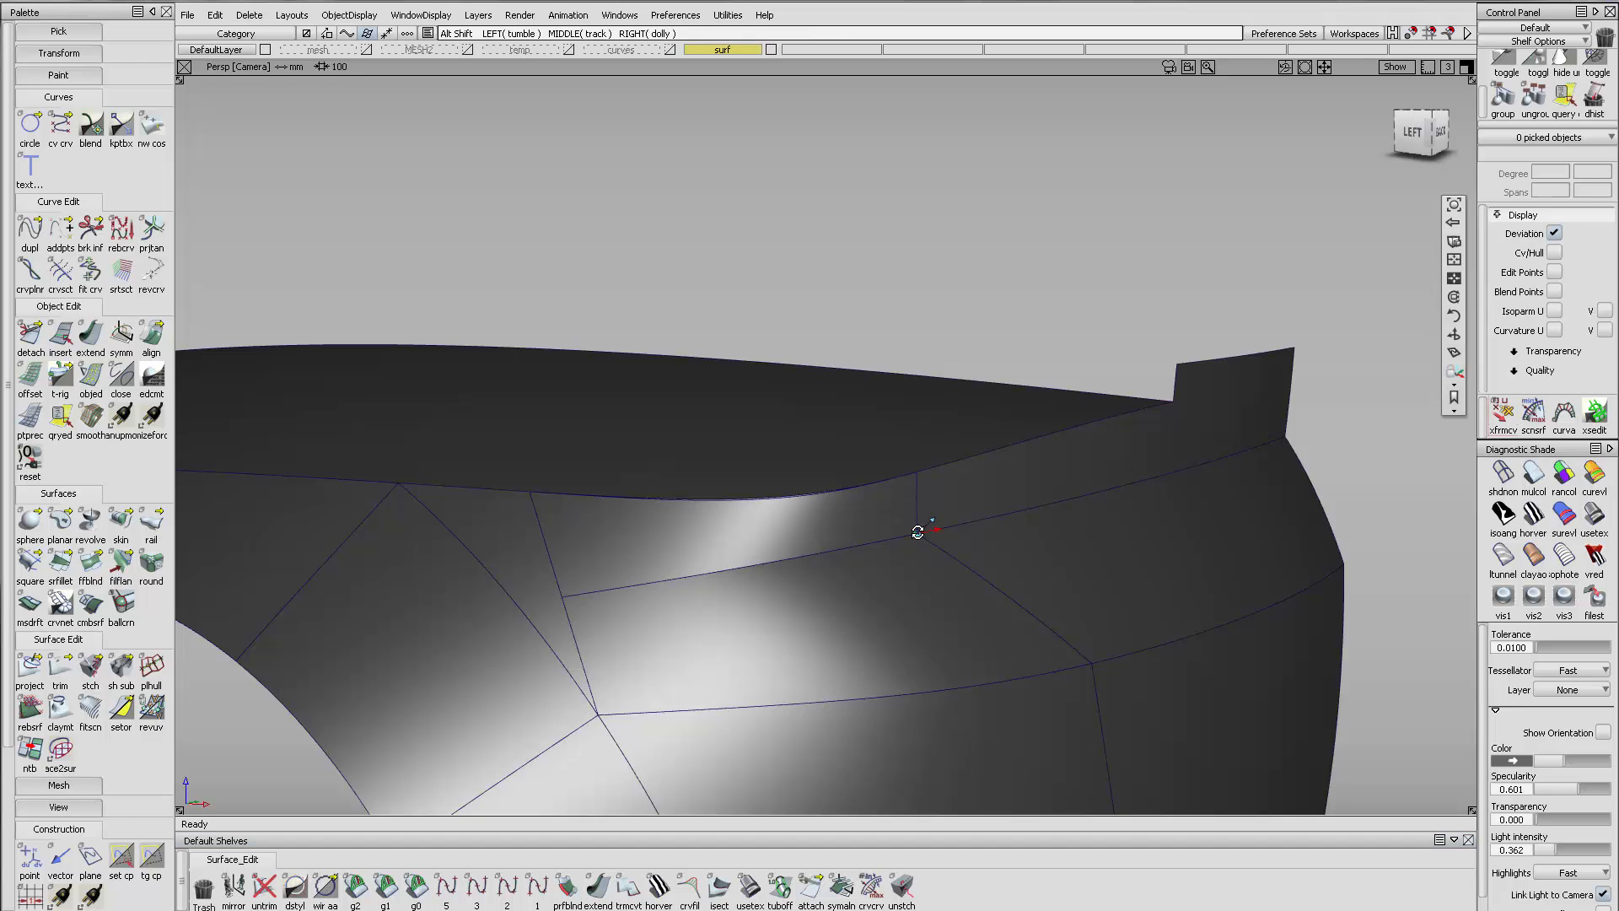
{"action": "left_click_drag", "start_coordinate": [860, 505], "coordinate": [948, 396], "text": "alt+shift"}
{"action": "left_click_drag", "start_coordinate": [855, 445], "coordinate": [851, 447]}
{"action": "right_click_drag", "start_coordinate": [860, 447], "coordinate": [958, 452], "text": "alt+shift"}
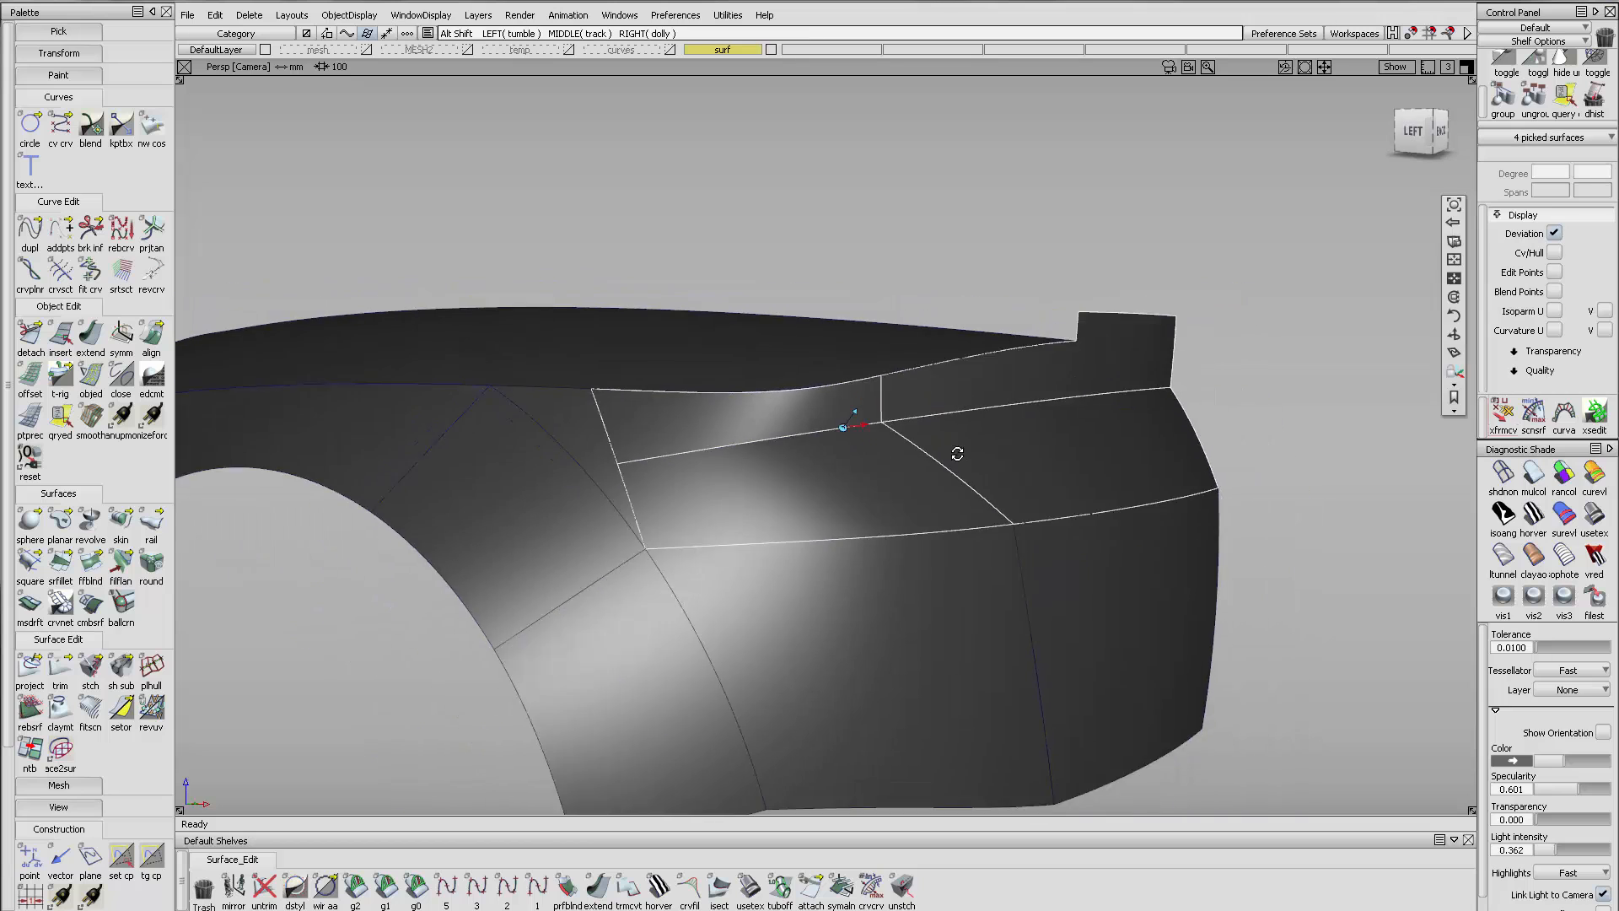
{"action": "left_click_drag", "start_coordinate": [958, 452], "coordinate": [672, 470], "text": "alt+shift"}
{"action": "middle_click_drag", "start_coordinate": [954, 473], "coordinate": [908, 478], "text": "alt+shift"}
{"action": "left_click_drag", "start_coordinate": [907, 477], "coordinate": [1085, 475], "text": "alt+shift"}
{"action": "middle_click_drag", "start_coordinate": [827, 442], "coordinate": [845, 443], "text": "alt+shift"}
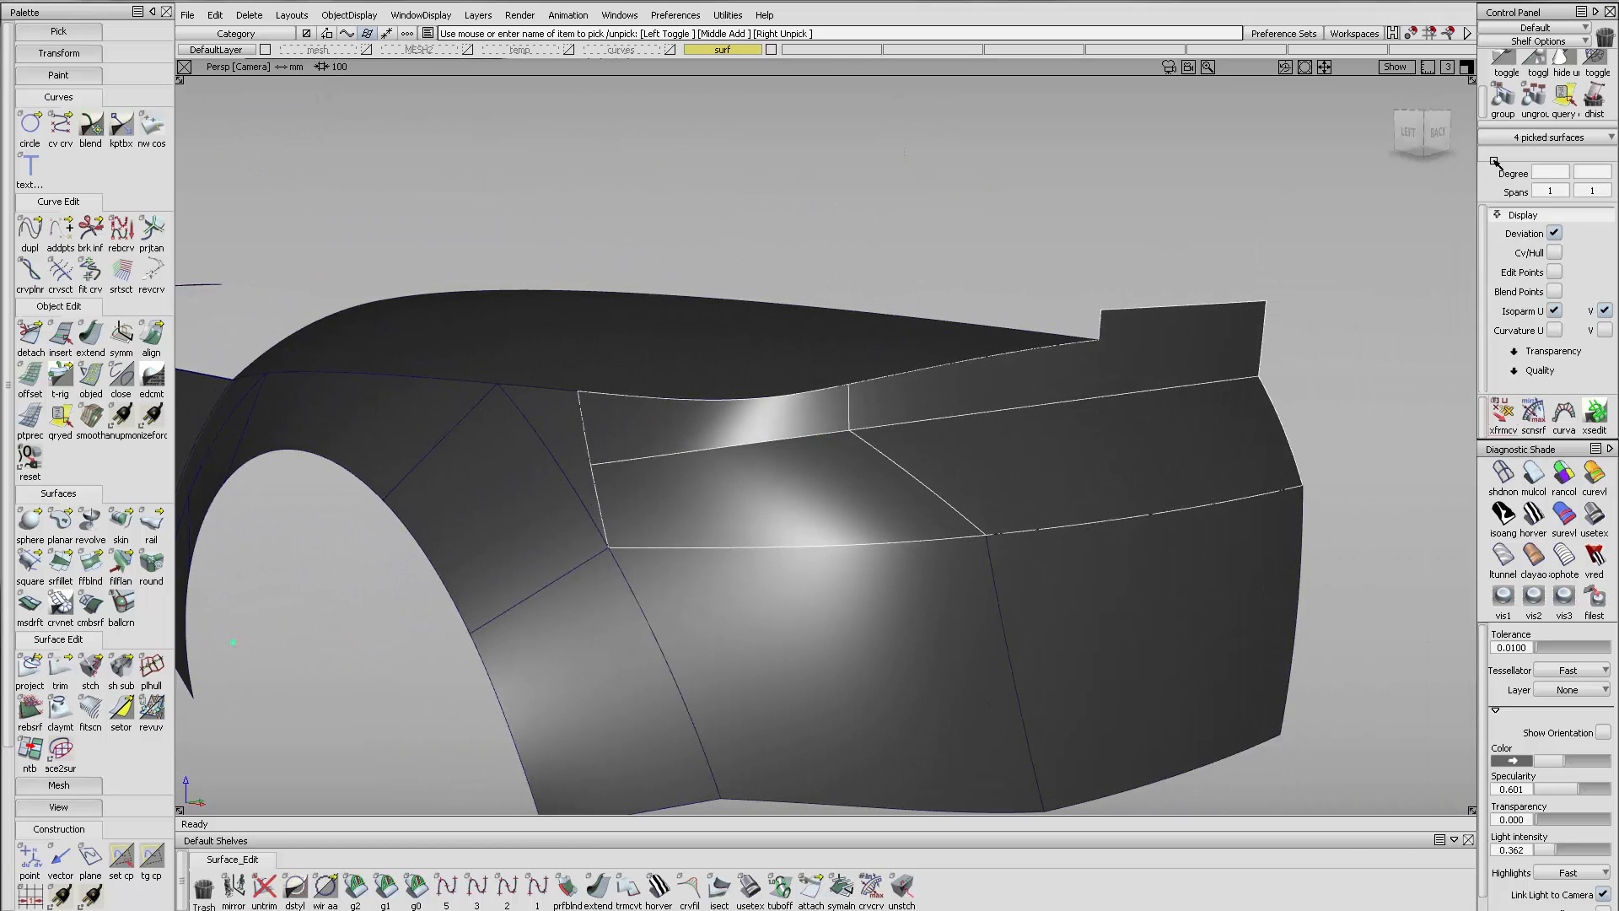
{"action": "left_click", "coordinate": [1565, 60]}
{"action": "left_click", "coordinate": [990, 342]}
{"action": "middle_click_drag", "start_coordinate": [990, 344], "coordinate": [928, 381], "text": "alt+shift"}
{"action": "right_click_drag", "start_coordinate": [928, 381], "coordinate": [877, 374], "text": "alt+shift"}
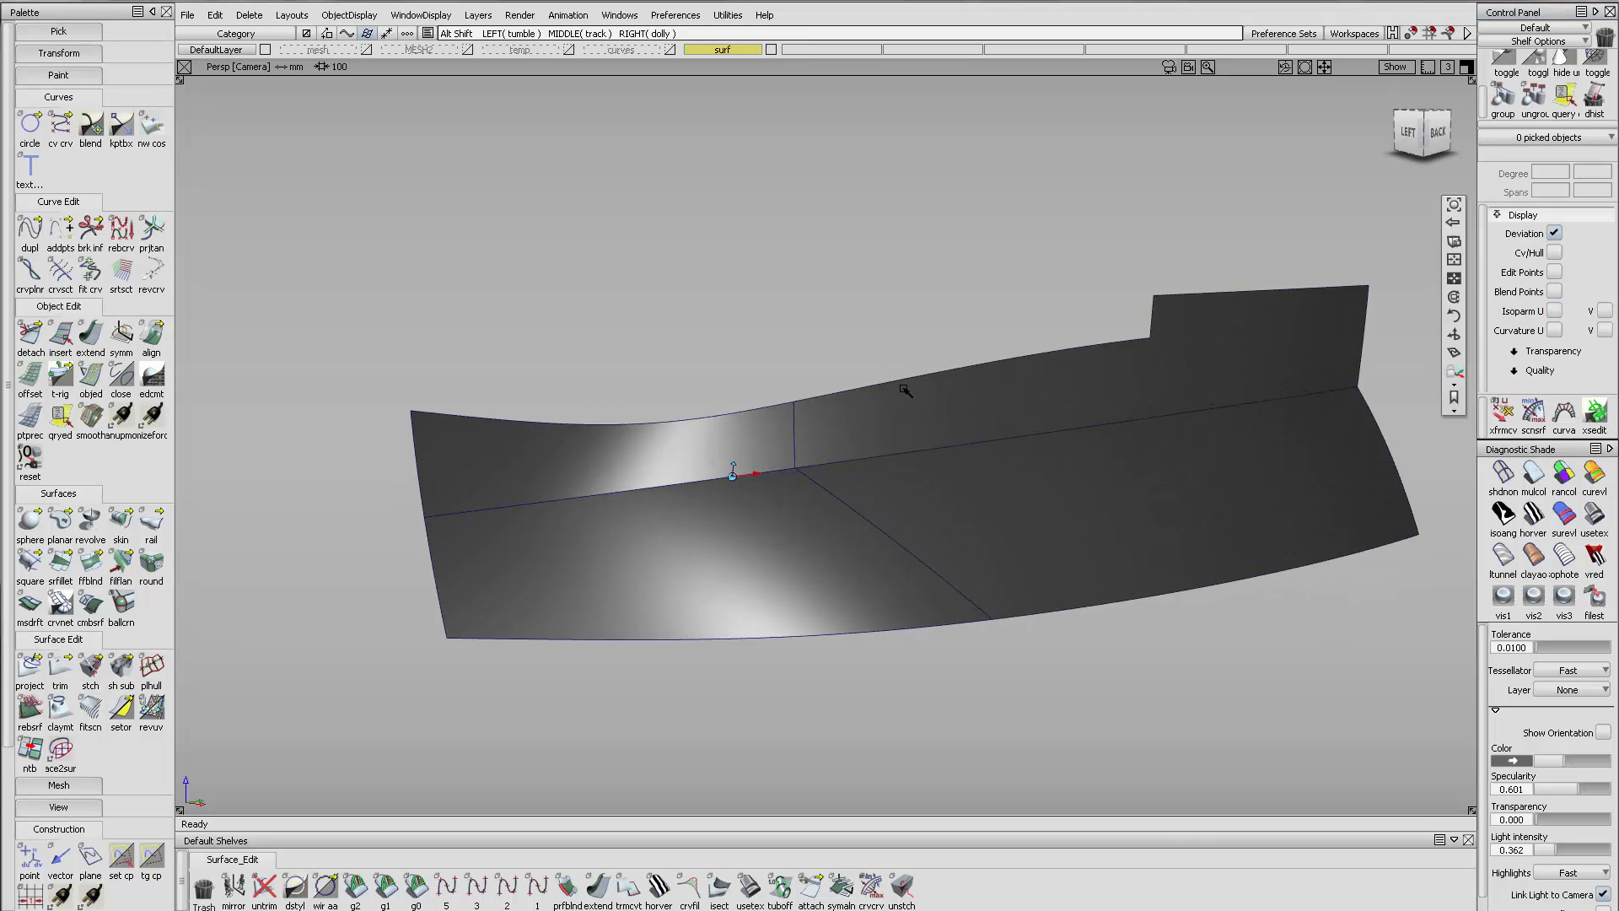
Display the control vertices and isoparms of the two forward corner surfaces and examine their layout from several angles
{"action": "left_click_drag", "start_coordinate": [704, 459], "coordinate": [607, 568]}
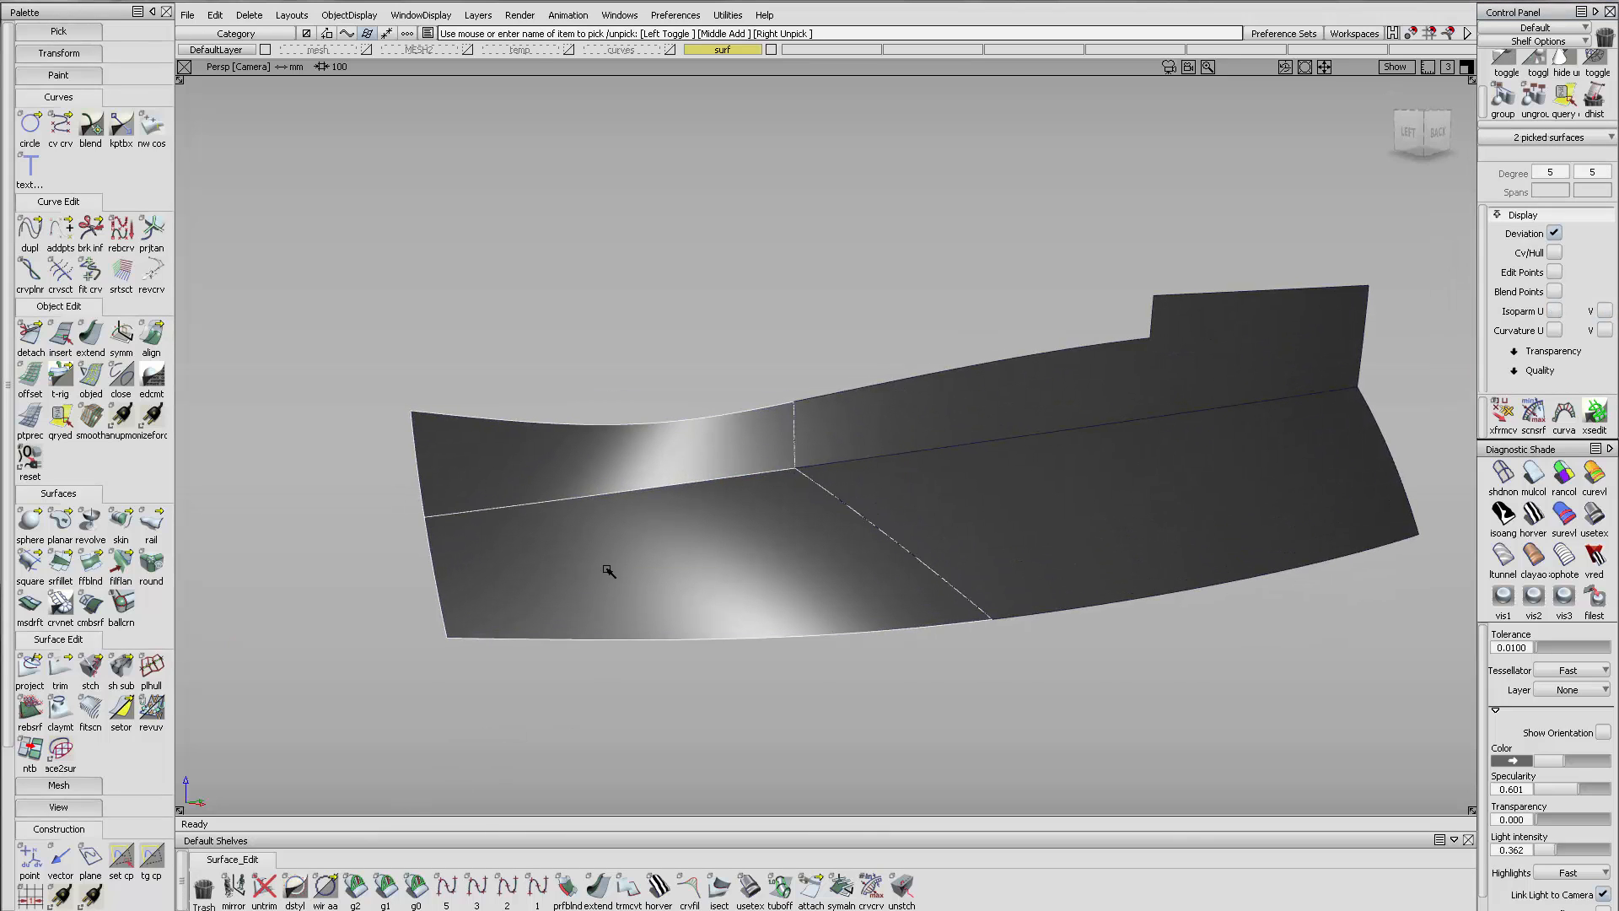
{"action": "right_click_drag", "start_coordinate": [607, 567], "coordinate": [652, 560], "text": "ctrl+shift"}
{"action": "right_click_drag", "start_coordinate": [625, 506], "coordinate": [591, 504], "text": "alt+shift"}
{"action": "left_click_drag", "start_coordinate": [590, 503], "coordinate": [666, 475], "text": "alt+shift"}
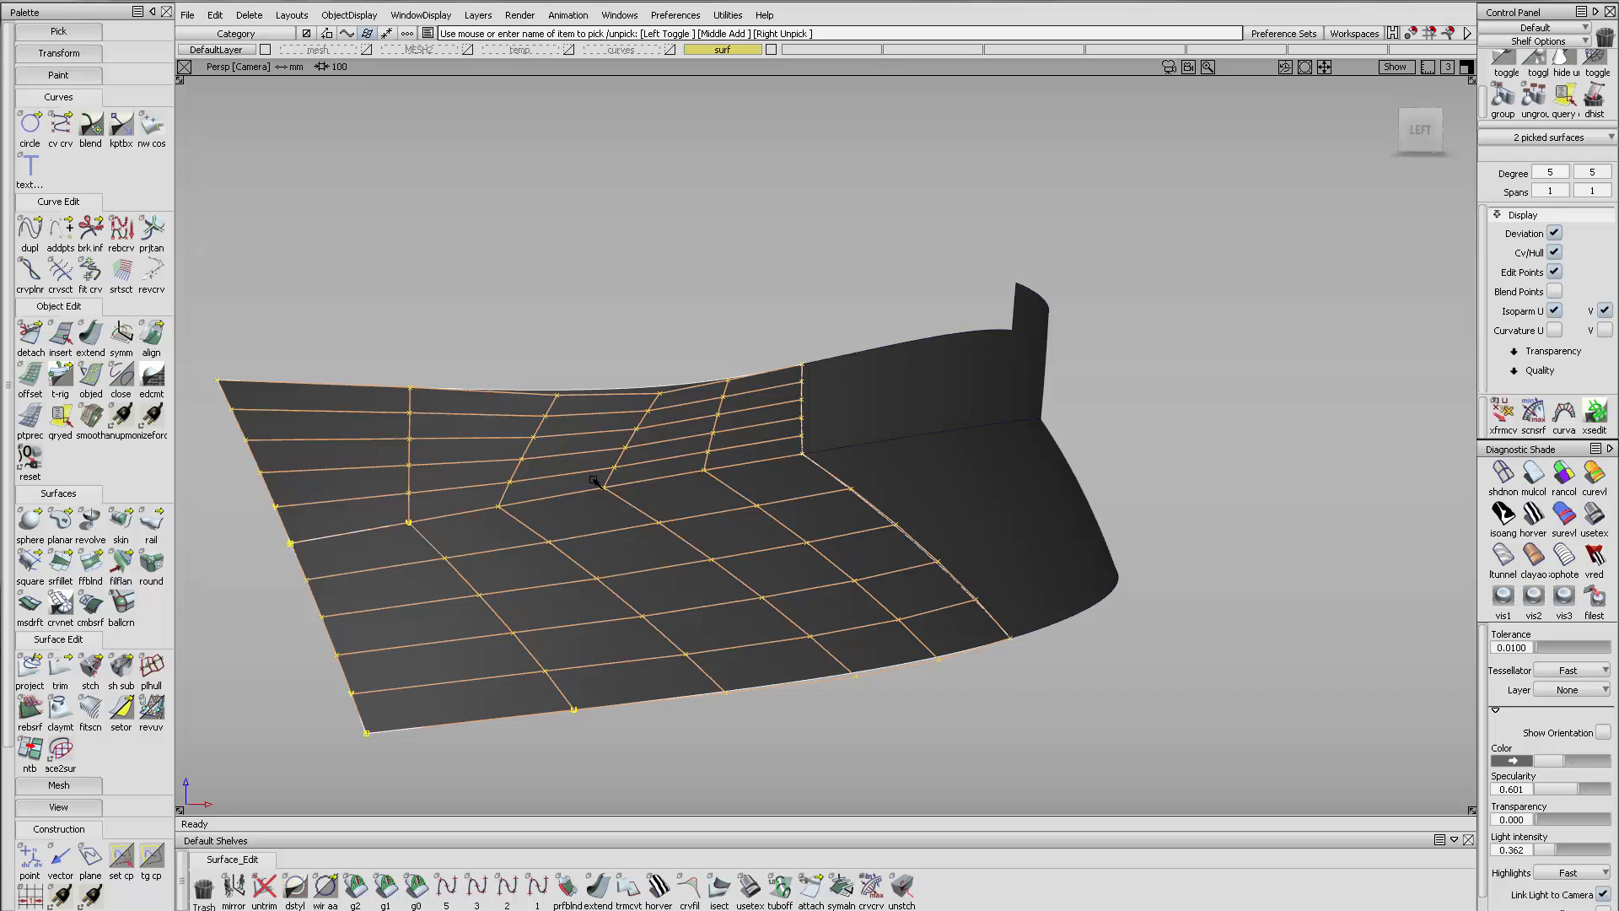
{"action": "right_click_drag", "start_coordinate": [886, 422], "coordinate": [650, 499], "text": "alt+shift"}
{"action": "left_click_drag", "start_coordinate": [650, 499], "coordinate": [710, 493], "text": "alt+shift"}
{"action": "mouse_move", "coordinate": [603, 520]}
{"action": "left_mouse_down", "text": "alt+shift"}
{"action": "mouse_move", "coordinate": [650, 503]}
{"action": "mouse_move", "coordinate": [830, 503]}
{"action": "left_mouse_up", "text": "alt+shift"}
{"action": "right_click_drag", "start_coordinate": [830, 504], "coordinate": [834, 520], "text": "ctrl+shift"}
{"action": "left_click_drag", "start_coordinate": [896, 430], "coordinate": [983, 531], "text": "ctrl+shift"}
{"action": "right_click_drag", "start_coordinate": [983, 532], "coordinate": [779, 509], "text": "ctrl+shift"}
{"action": "left_click_drag", "start_coordinate": [778, 509], "coordinate": [814, 483], "text": "alt+shift"}
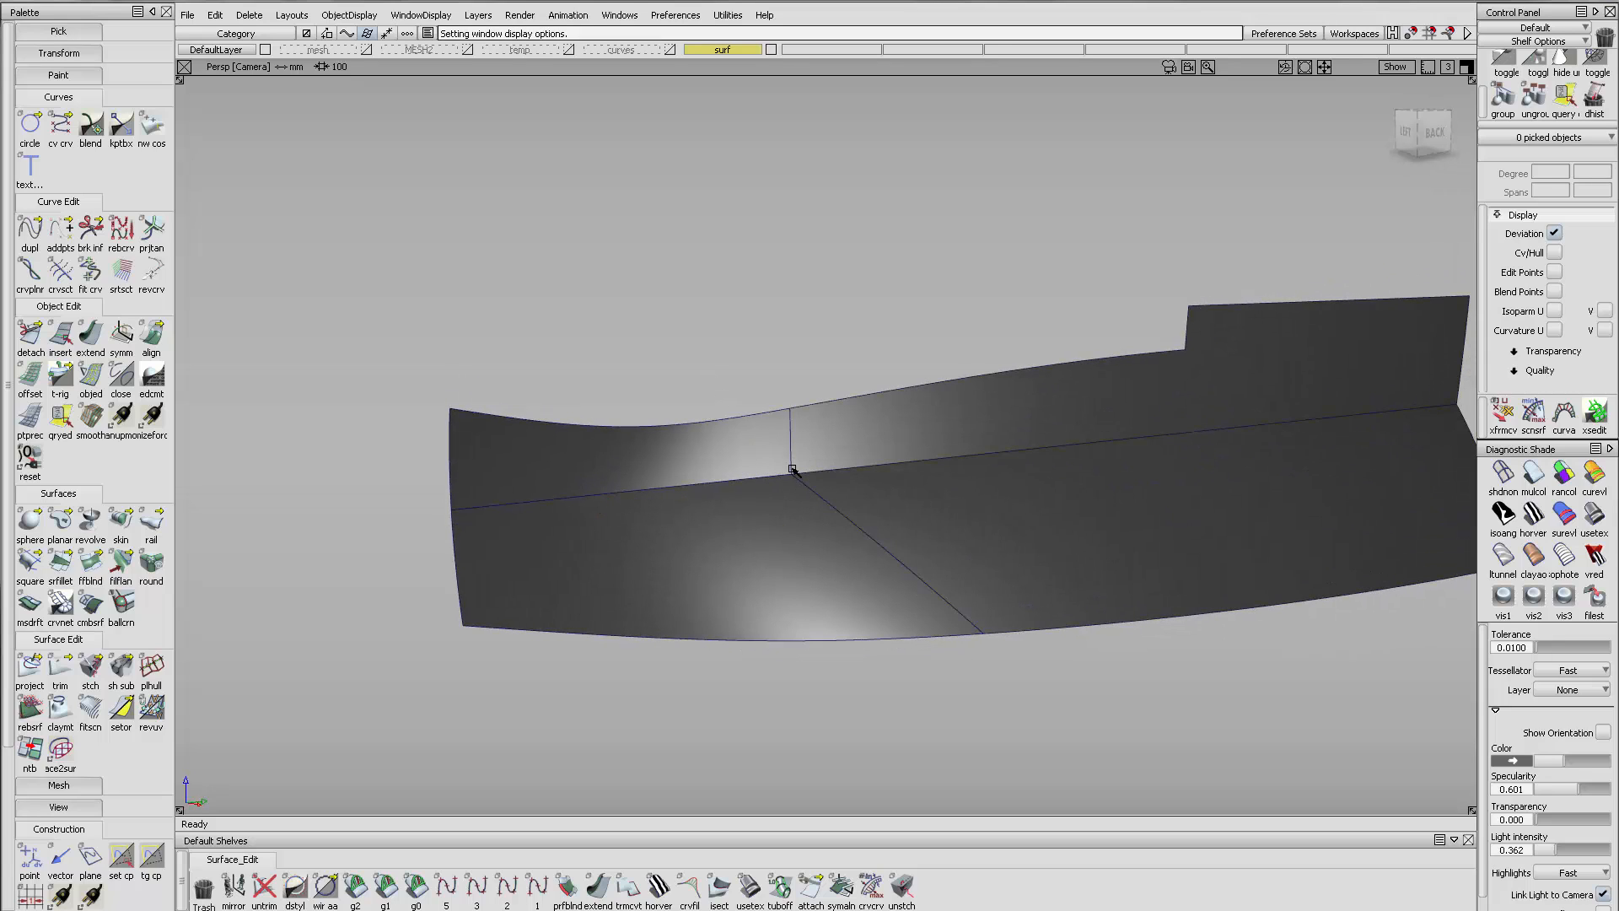
Display the control vertices of the two forward surfaces again and deselect the surfaces
{"action": "mouse_move", "coordinate": [792, 469]}
{"action": "right_mouse_down", "text": "ctrl+shift"}
{"action": "mouse_move", "coordinate": [742, 424]}
{"action": "mouse_move", "coordinate": [755, 402]}
{"action": "right_mouse_up", "text": "ctrl+shift"}
{"action": "left_click_drag", "start_coordinate": [732, 505], "coordinate": [777, 550], "text": "ctrl+shift"}
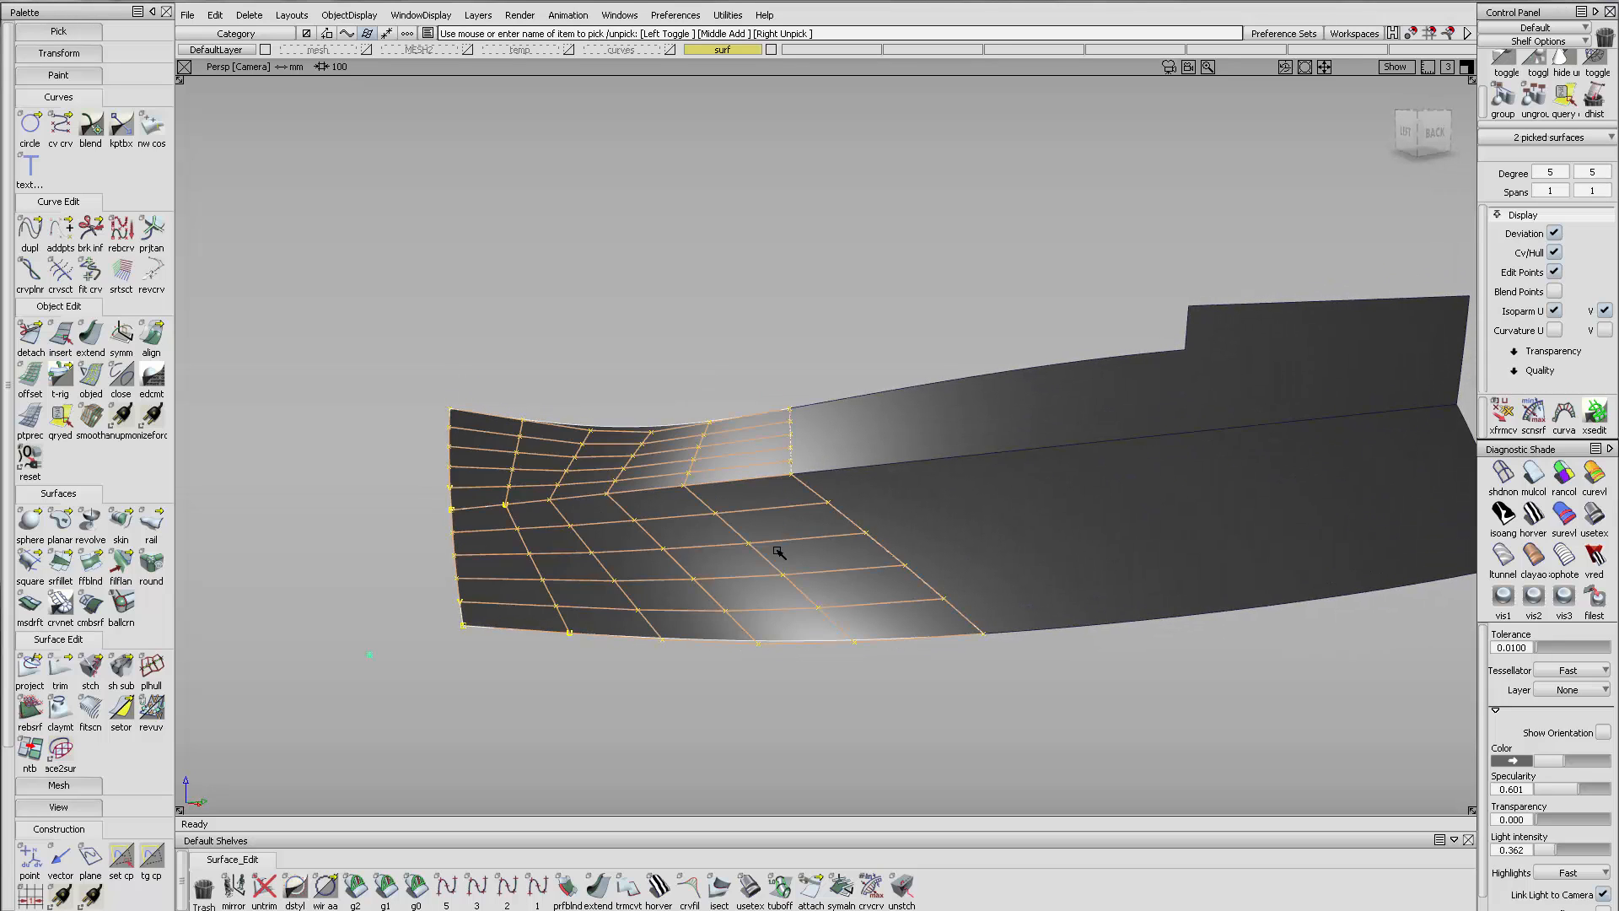
{"action": "left_click_drag", "start_coordinate": [772, 434], "coordinate": [831, 447], "text": "ctrl+shift"}
{"action": "middle_click_drag", "start_coordinate": [883, 456], "coordinate": [873, 459], "text": "alt+shift"}
{"action": "mouse_move", "coordinate": [924, 476]}
{"action": "left_mouse_down", "text": "alt+shift"}
{"action": "mouse_move", "coordinate": [1095, 473]}
{"action": "mouse_move", "coordinate": [914, 474]}
{"action": "left_mouse_up", "text": "alt+shift"}
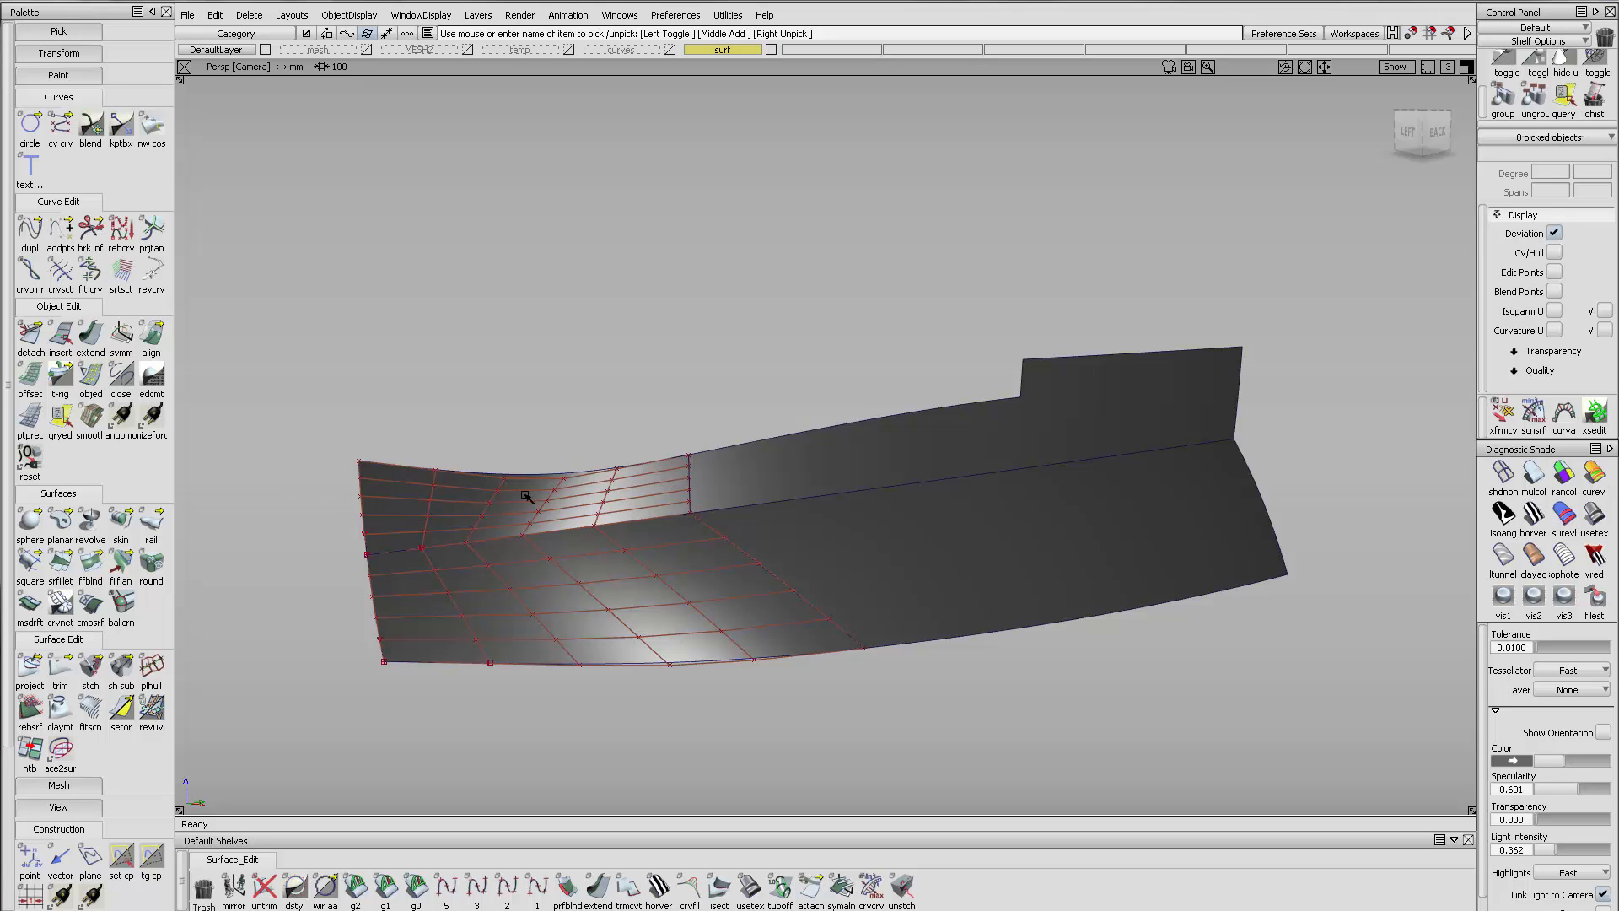
Examine the hull flow across the shared edge of the two forward surfaces, then hide the hulls and model lines
{"action": "left_click_drag", "start_coordinate": [641, 485], "coordinate": [497, 513], "text": "alt+shift"}
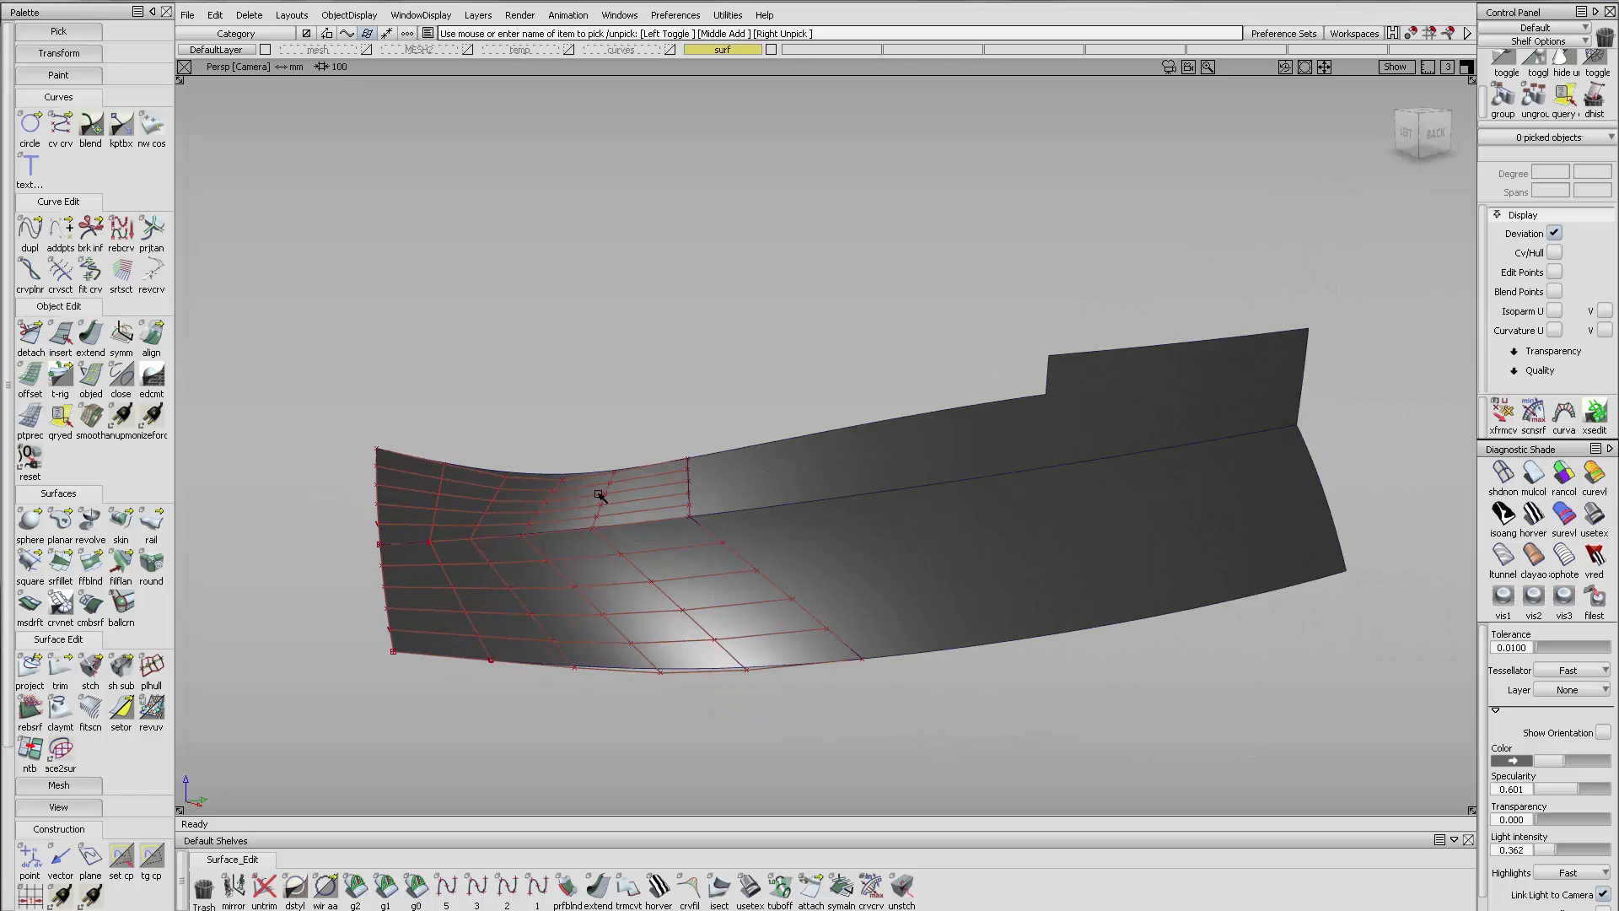
{"action": "left_click_drag", "start_coordinate": [599, 495], "coordinate": [272, 548], "text": "alt+shift"}
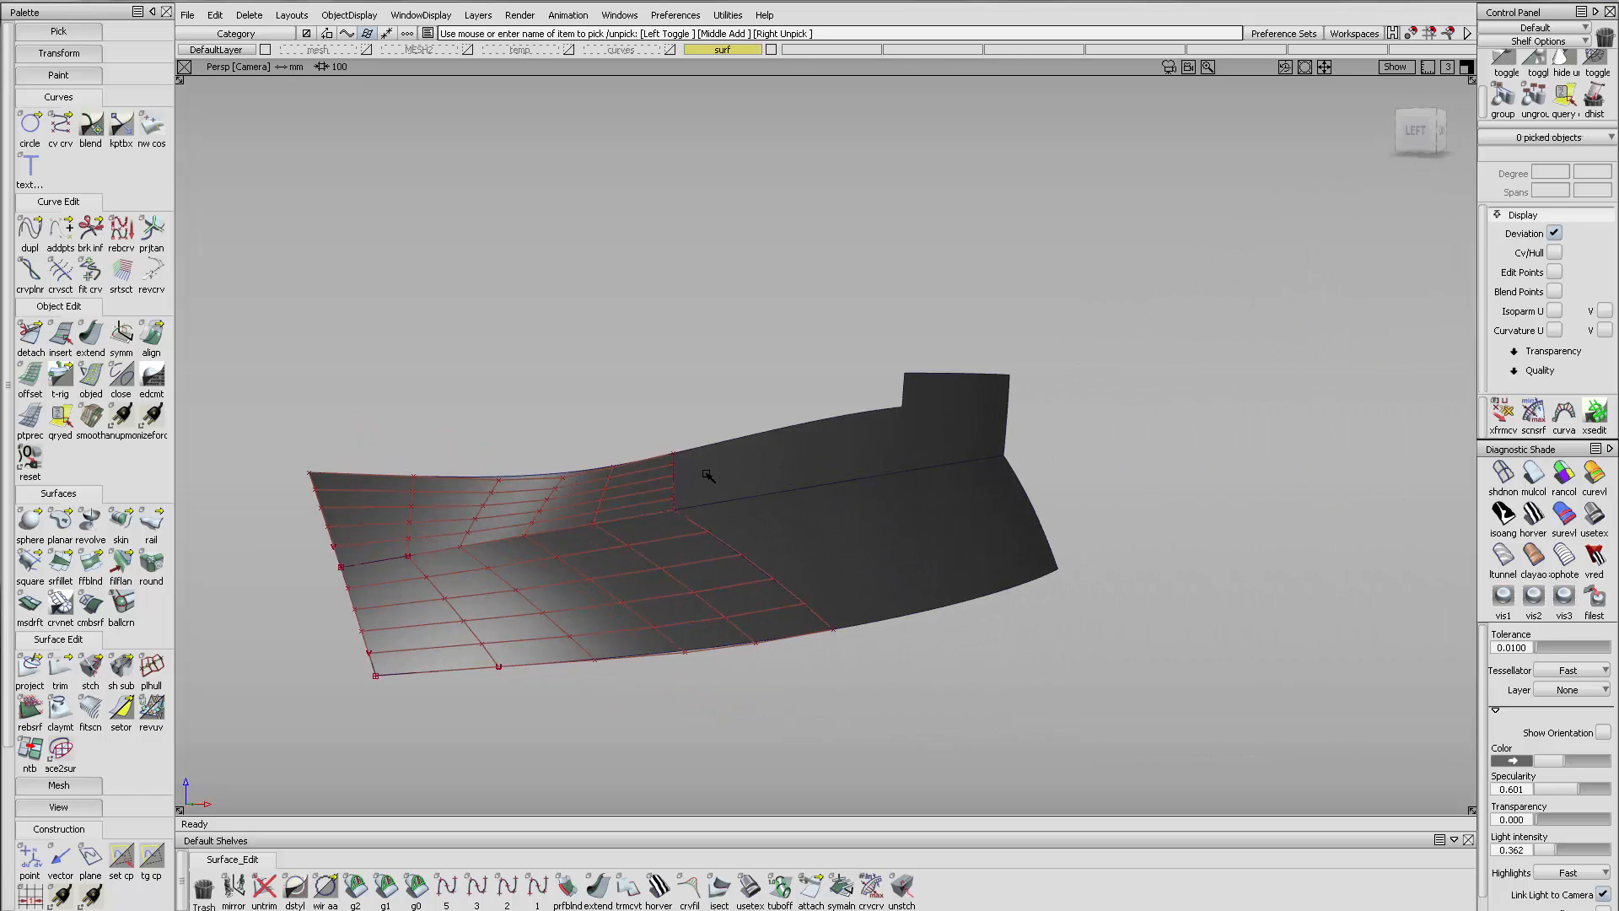
{"action": "left_click_drag", "start_coordinate": [524, 518], "coordinate": [525, 523], "text": "alt+shift"}
{"action": "right_click_drag", "start_coordinate": [525, 523], "coordinate": [621, 485], "text": "alt+shift"}
{"action": "left_click_drag", "start_coordinate": [621, 485], "coordinate": [808, 455], "text": "alt+shift"}
{"action": "left_click_drag", "start_coordinate": [748, 511], "coordinate": [624, 491], "text": "alt+shift"}
{"action": "left_click_drag", "start_coordinate": [503, 481], "coordinate": [984, 484], "text": "alt+shift"}
{"action": "left_click_drag", "start_coordinate": [708, 539], "coordinate": [744, 393], "text": "ctrl+shift"}
{"action": "left_click", "coordinate": [797, 434]}
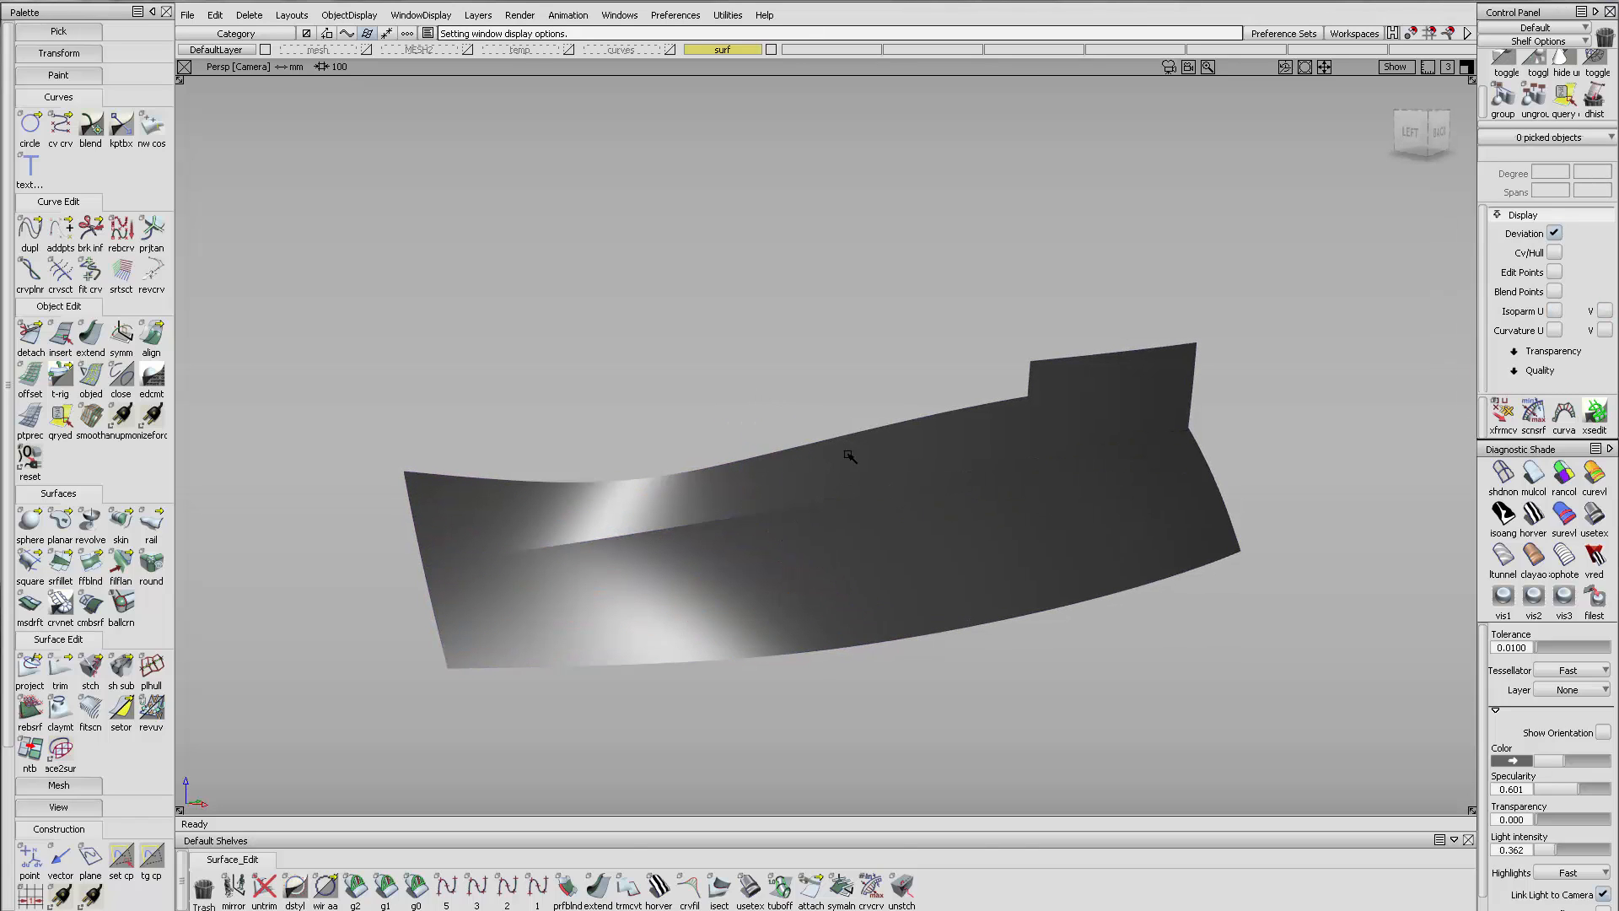
Add the triangular surface ahead of the four corner surfaces to the selection and isolate all five by hiding unselected geometry
{"action": "left_click_drag", "start_coordinate": [705, 546], "coordinate": [791, 483]}
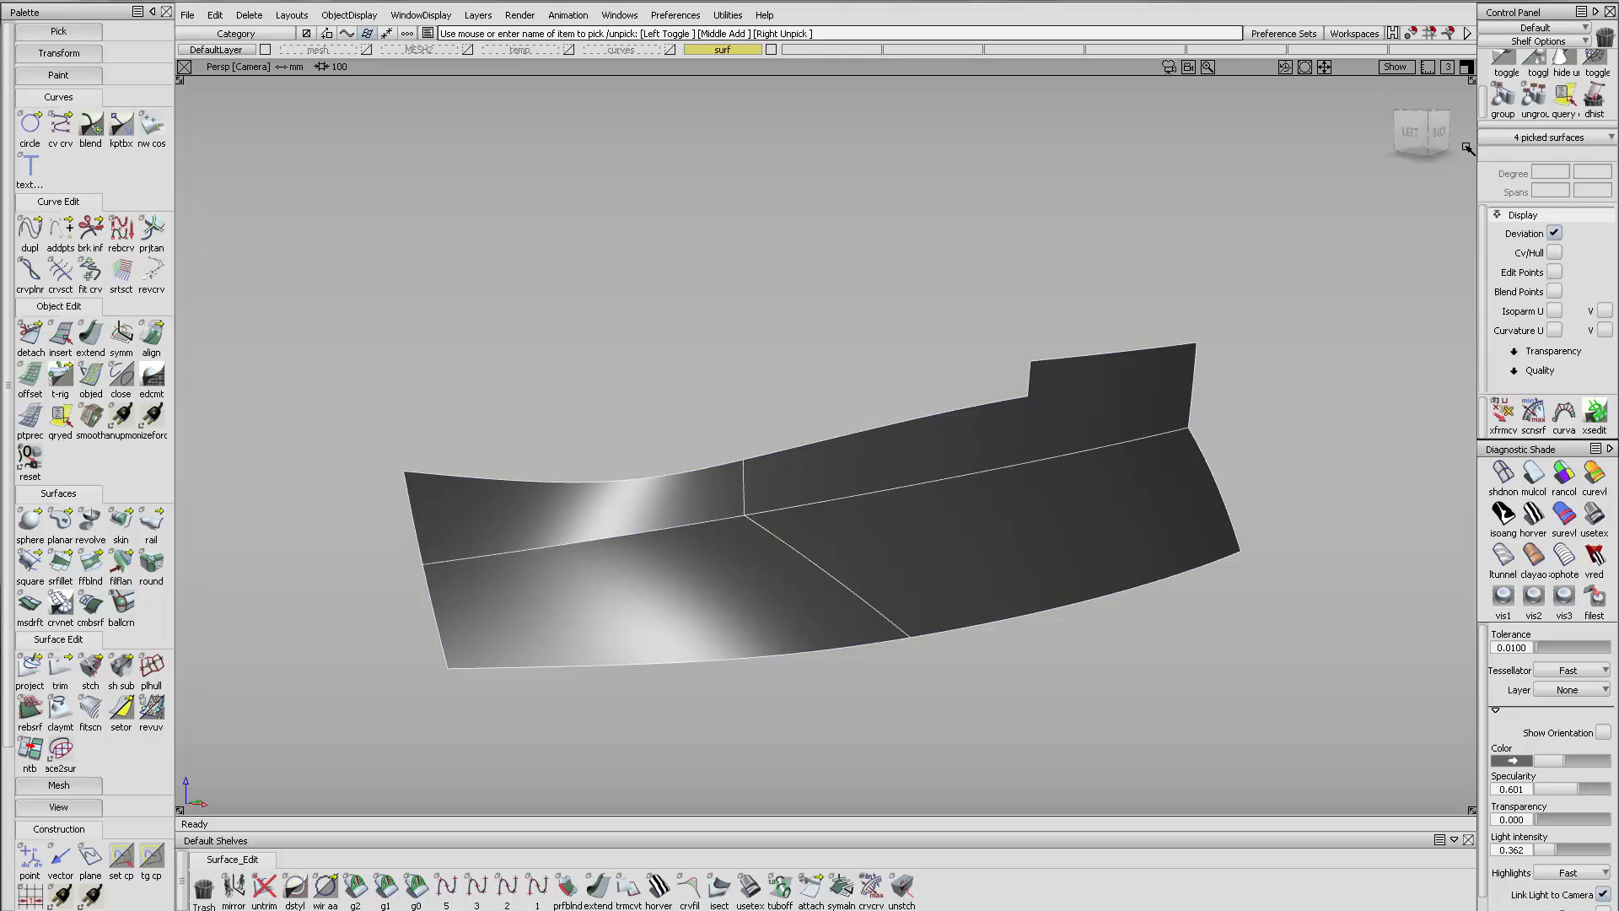
{"action": "left_click", "coordinate": [1542, 57]}
{"action": "left_click", "coordinate": [400, 505]}
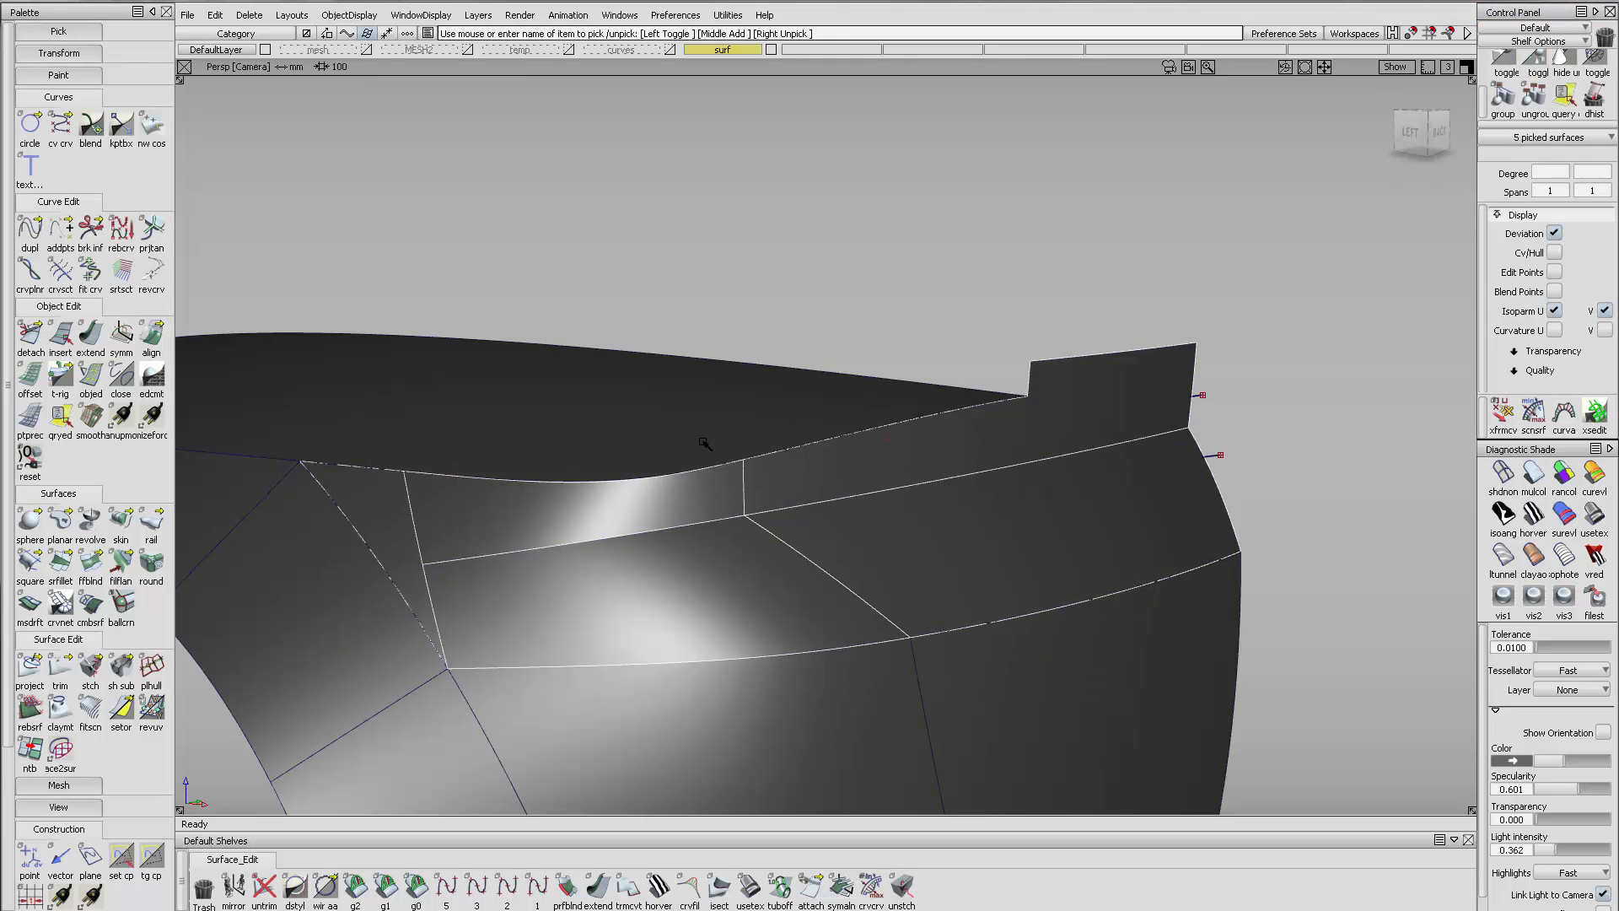
{"action": "left_click_drag", "start_coordinate": [913, 517], "coordinate": [913, 372], "text": "ctrl+shift"}
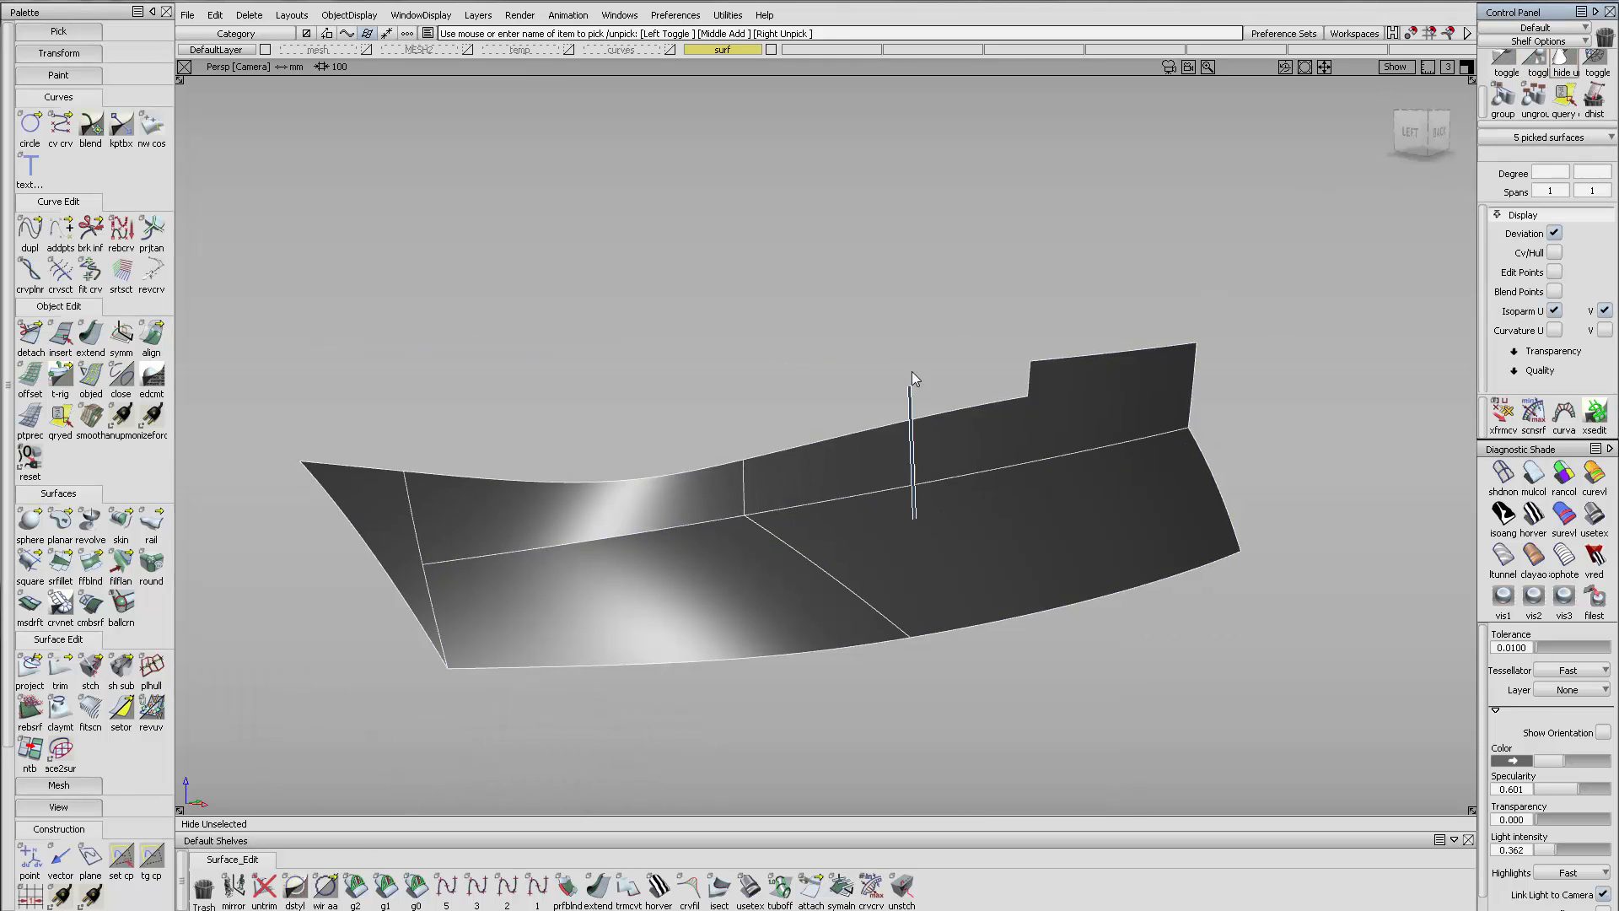
{"action": "right_click_drag", "start_coordinate": [768, 532], "coordinate": [737, 312], "text": "ctrl+shift"}
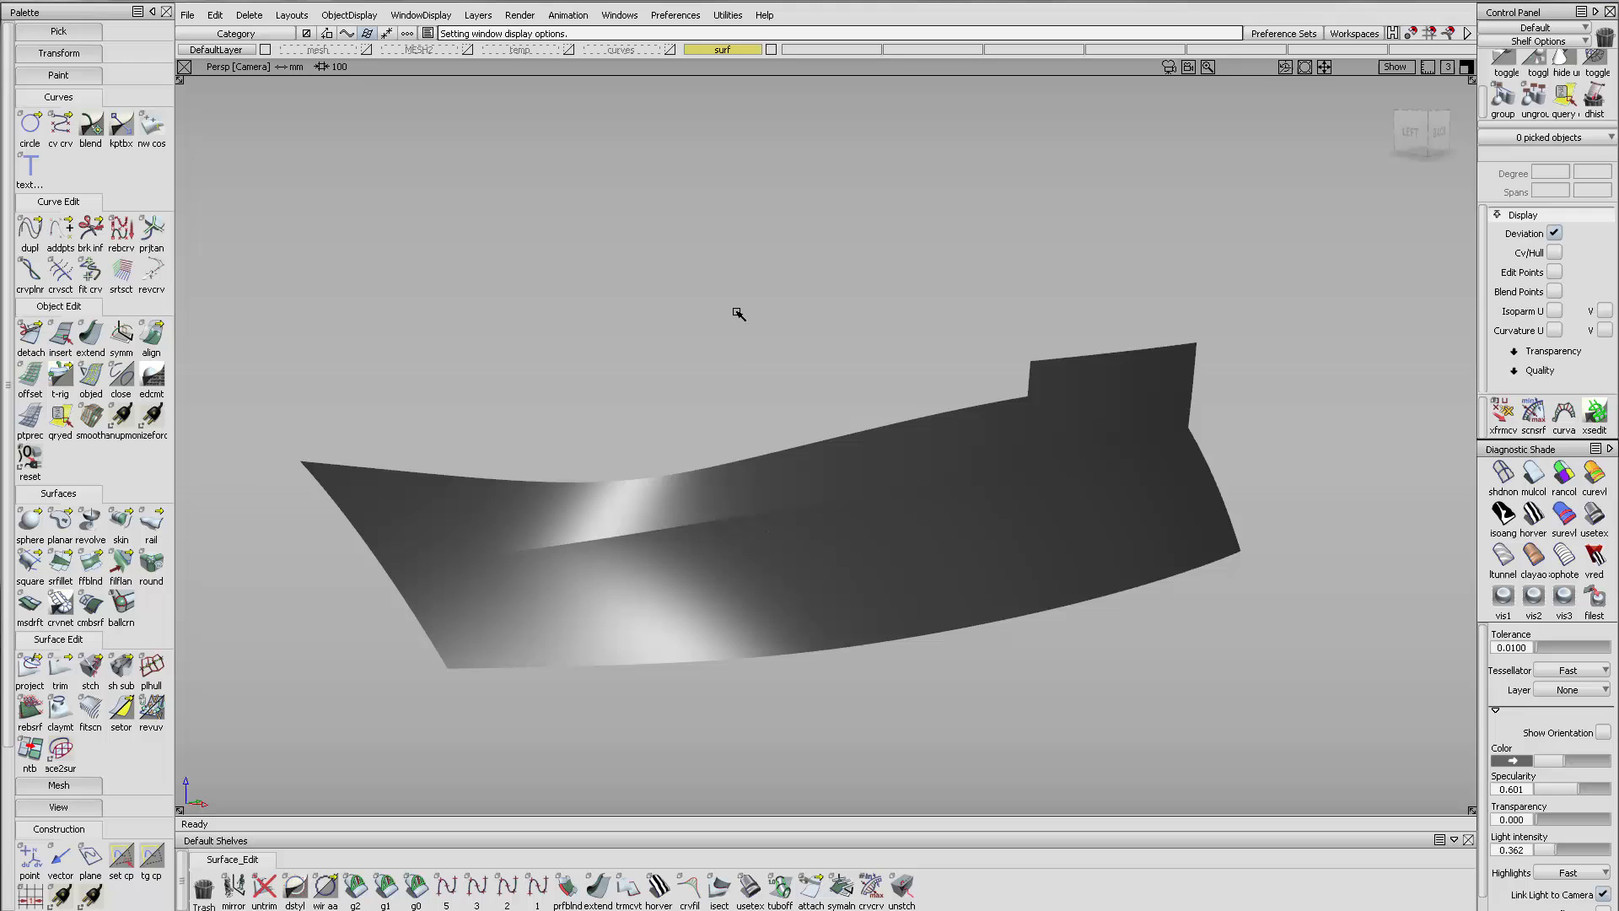
Align the forward upper surface's front and rear edges to its neighbours with G0 continuity, Project type and V degree 4
{"action": "double_click", "coordinate": [151, 337]}
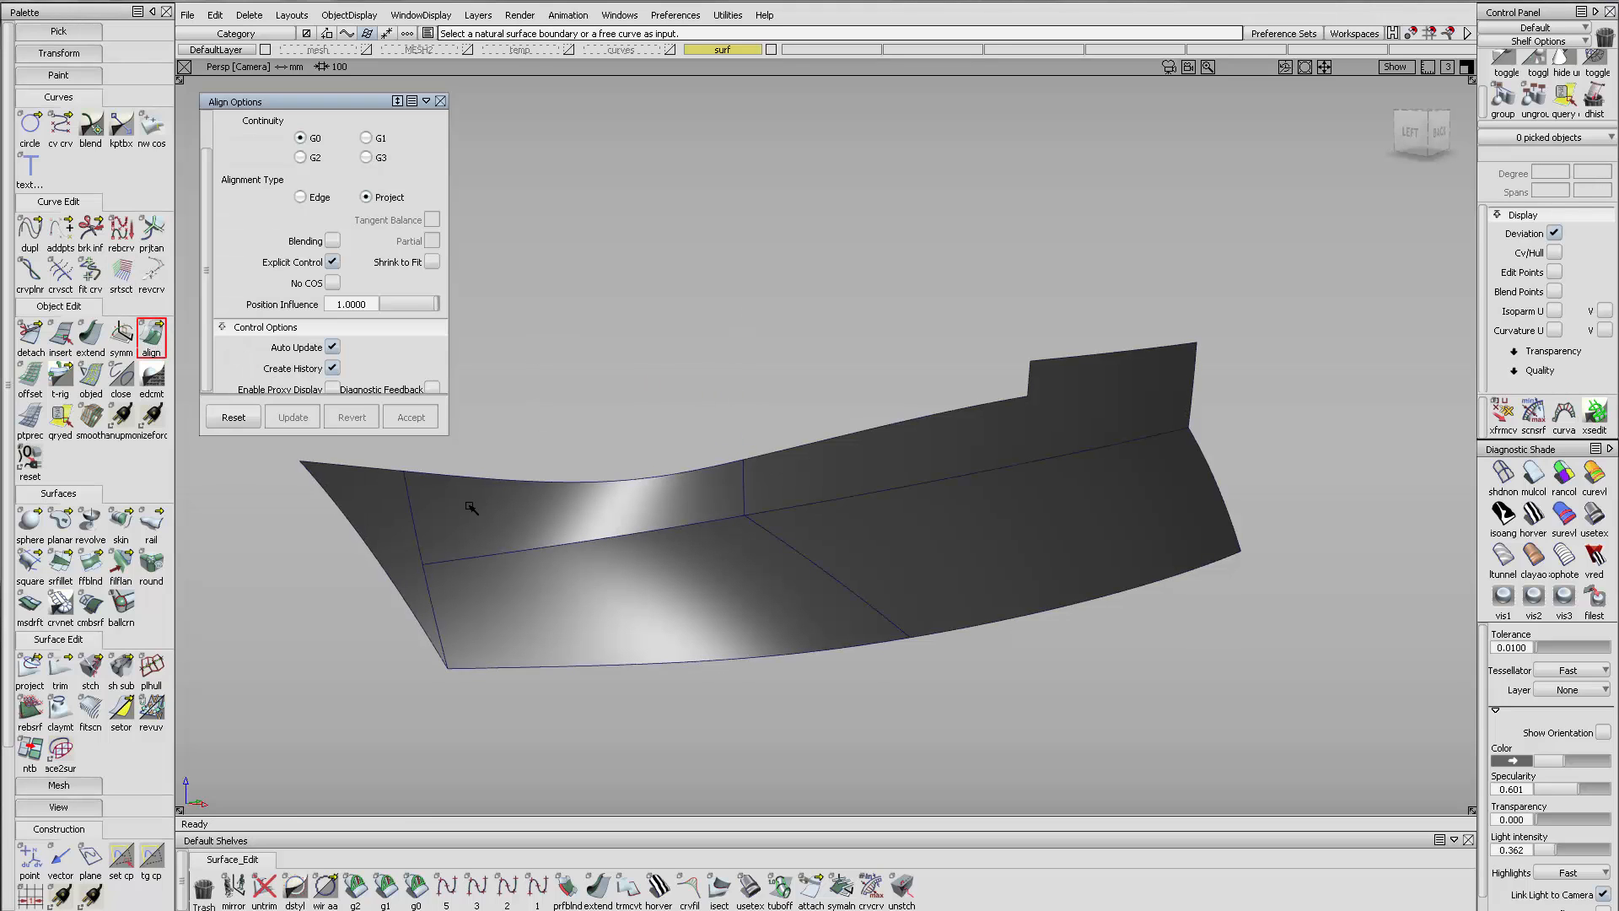
{"action": "left_click", "coordinate": [415, 474]}
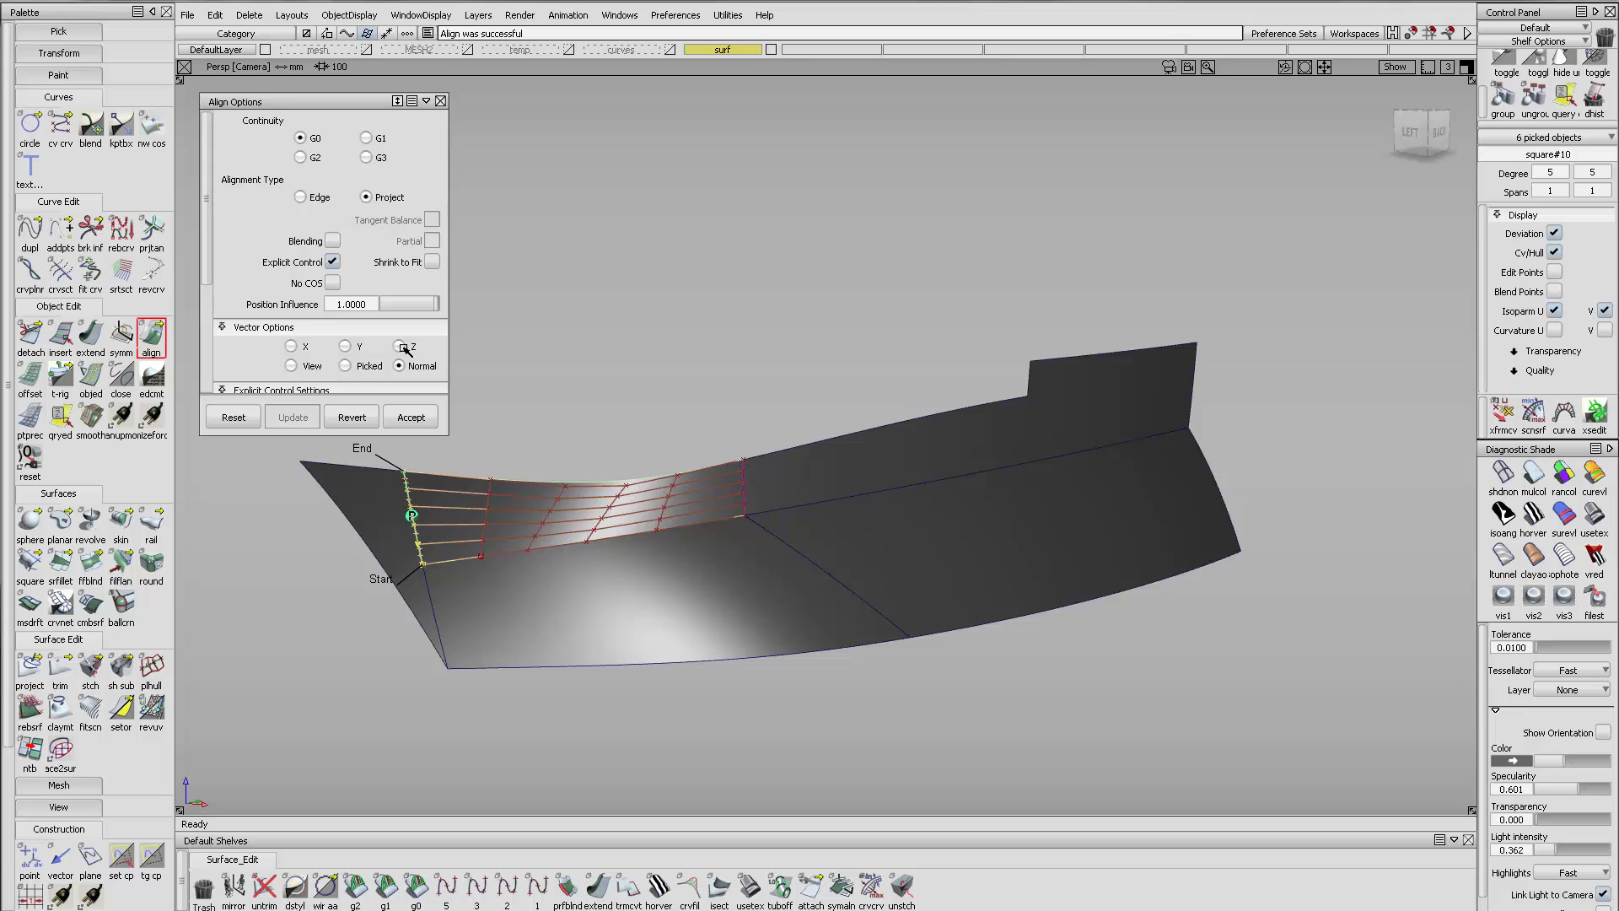
{"action": "scroll", "coordinate": [411, 349], "scroll_direction": "down", "scroll_amount": 3}
{"action": "left_click_drag", "start_coordinate": [411, 291], "coordinate": [400, 312]}
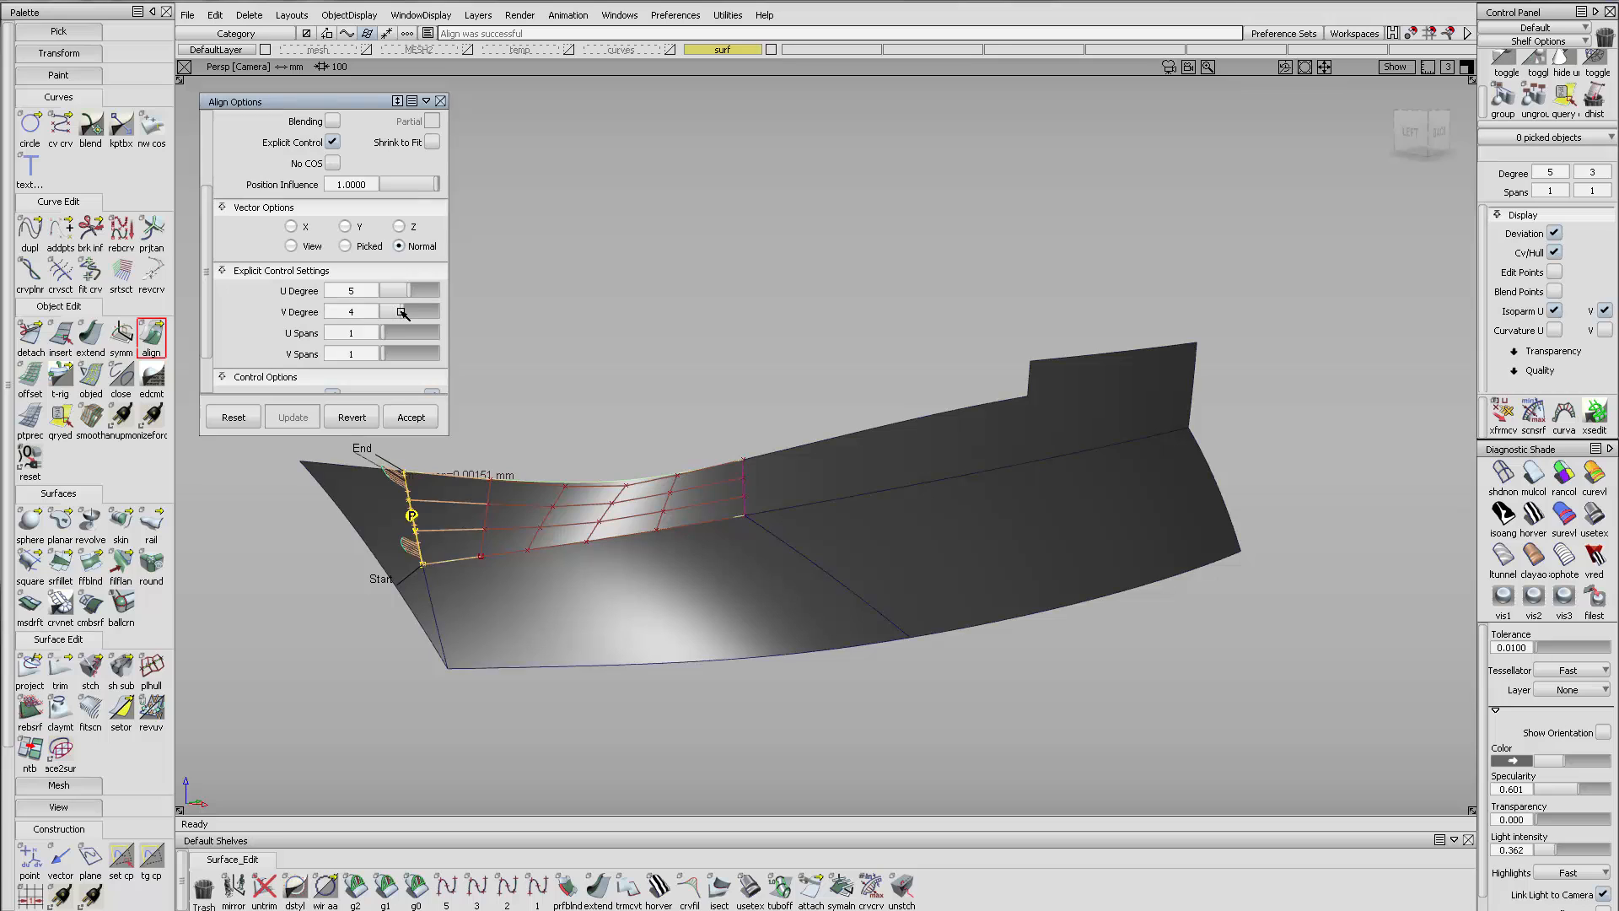
{"action": "left_click", "coordinate": [746, 486]}
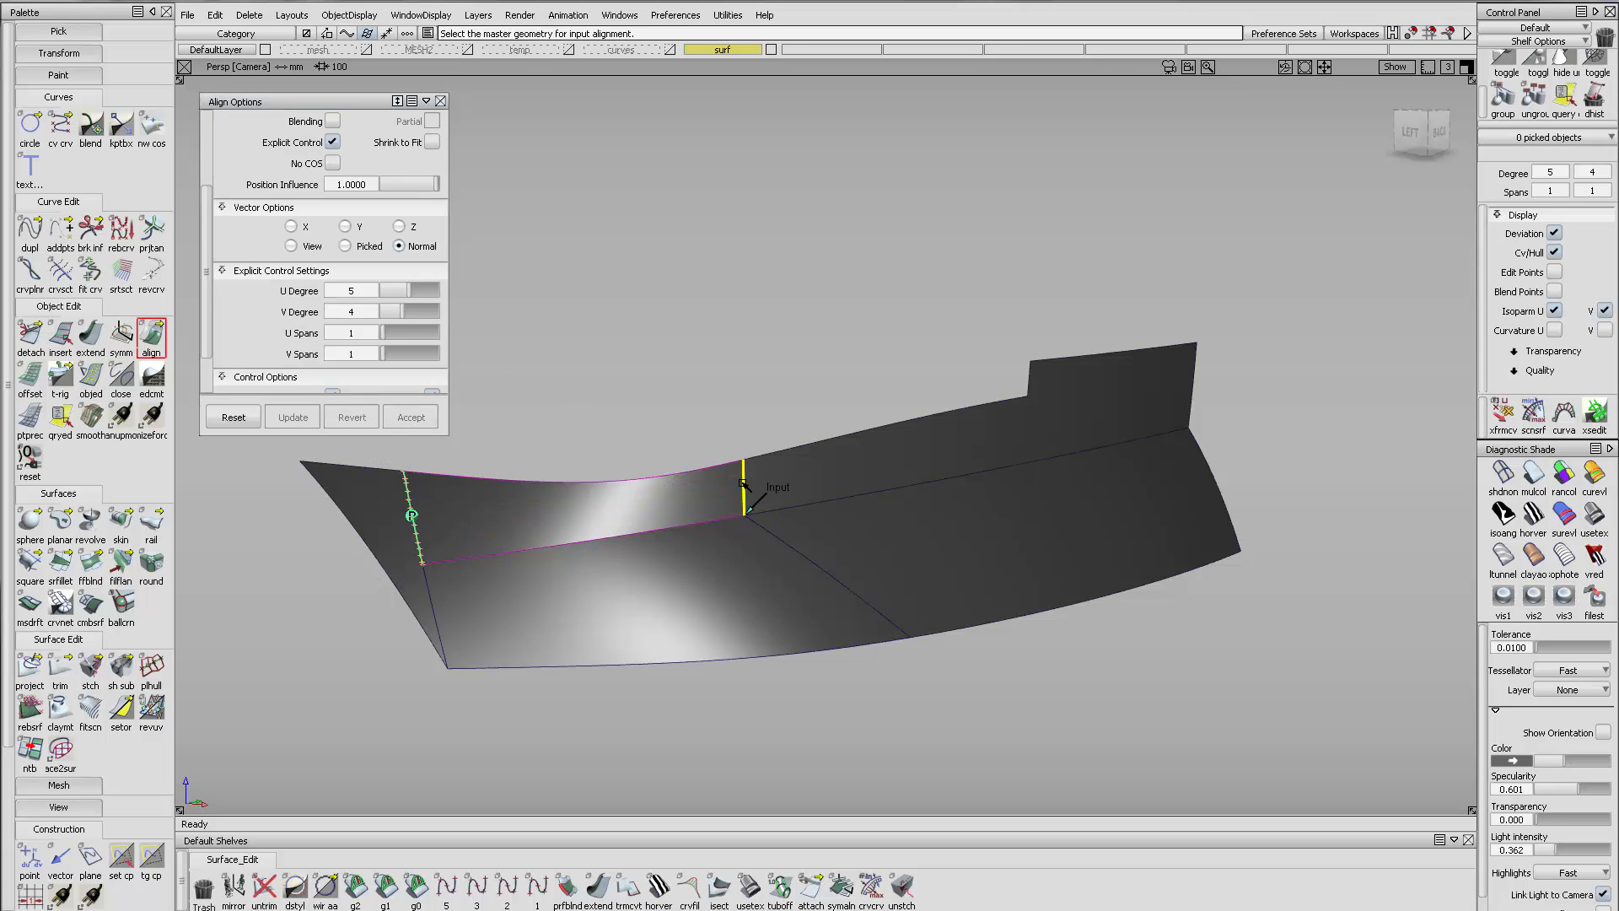
Align the forward lower surface's rear and front edges to its neighbours with G0 continuity, Project type and V degree 3
{"action": "left_click", "coordinate": [794, 554]}
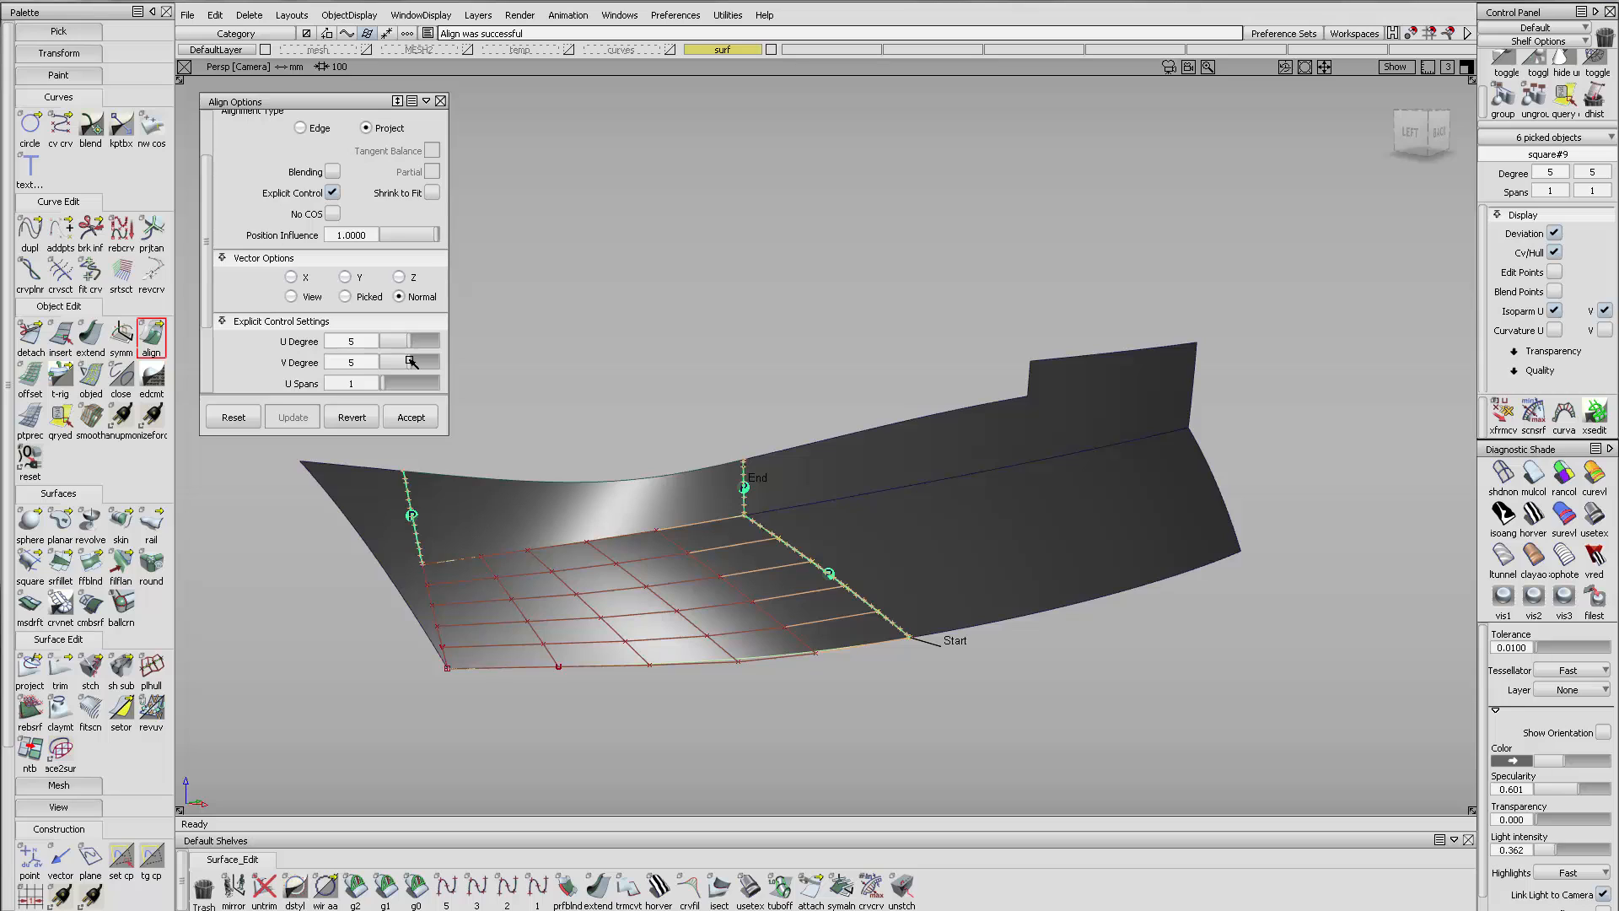
{"action": "left_click", "coordinate": [411, 361]}
{"action": "left_click_drag", "start_coordinate": [400, 361], "coordinate": [393, 362]}
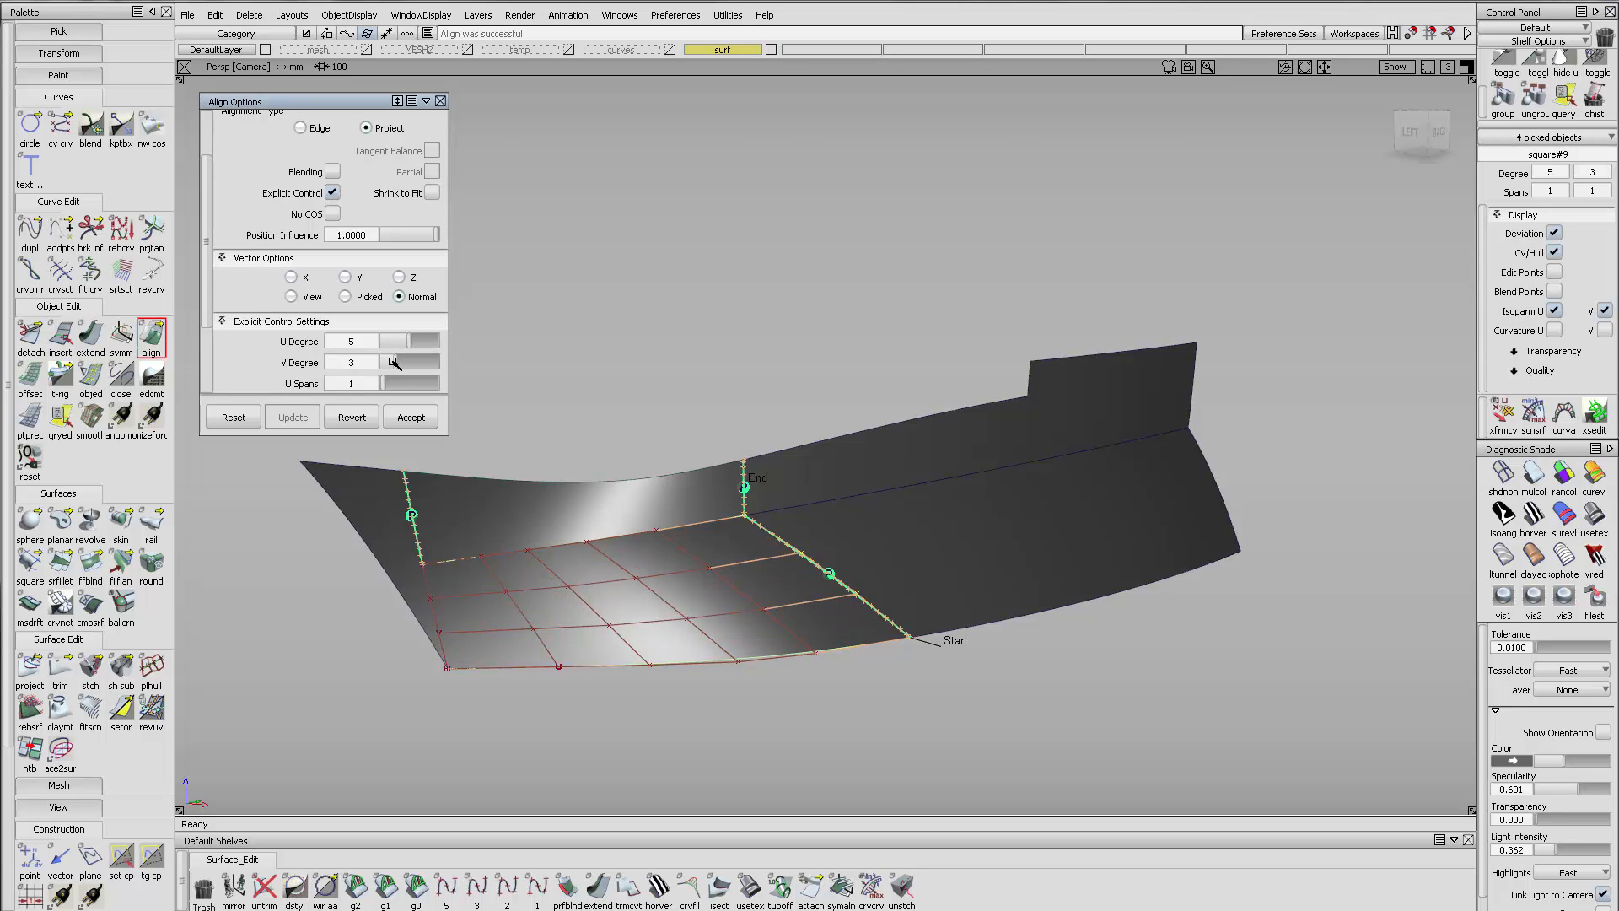
{"action": "left_click", "coordinate": [426, 598]}
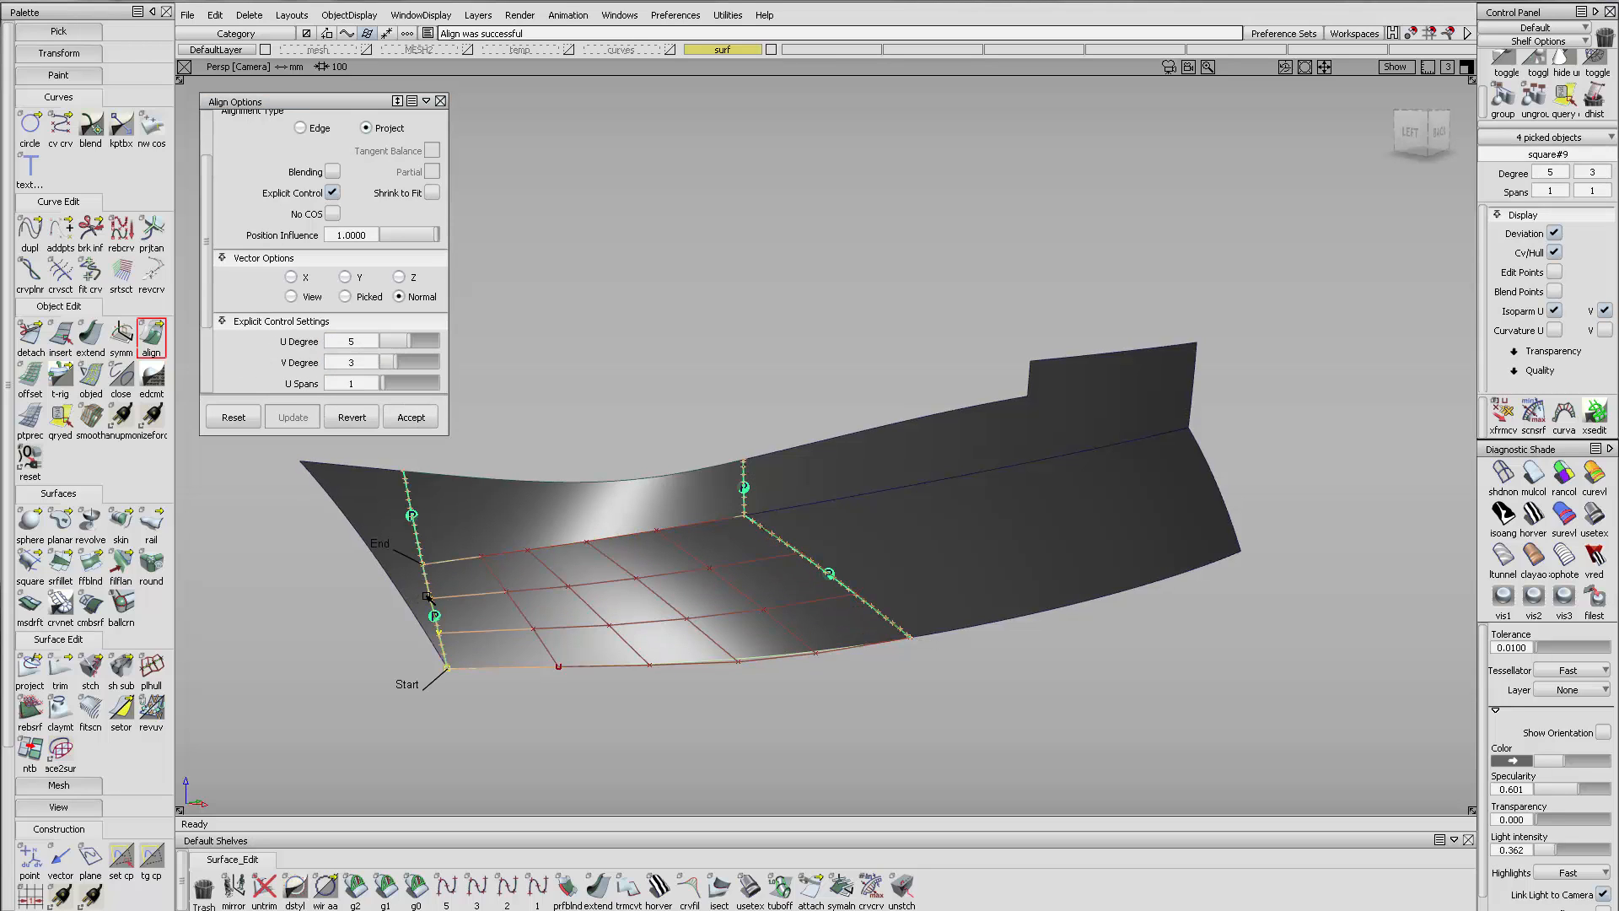
Check G2 continuity along the front and rear edges of the two forward surfaces
{"action": "left_click_drag", "start_coordinate": [734, 630], "coordinate": [660, 537], "text": "ctrl+shift"}
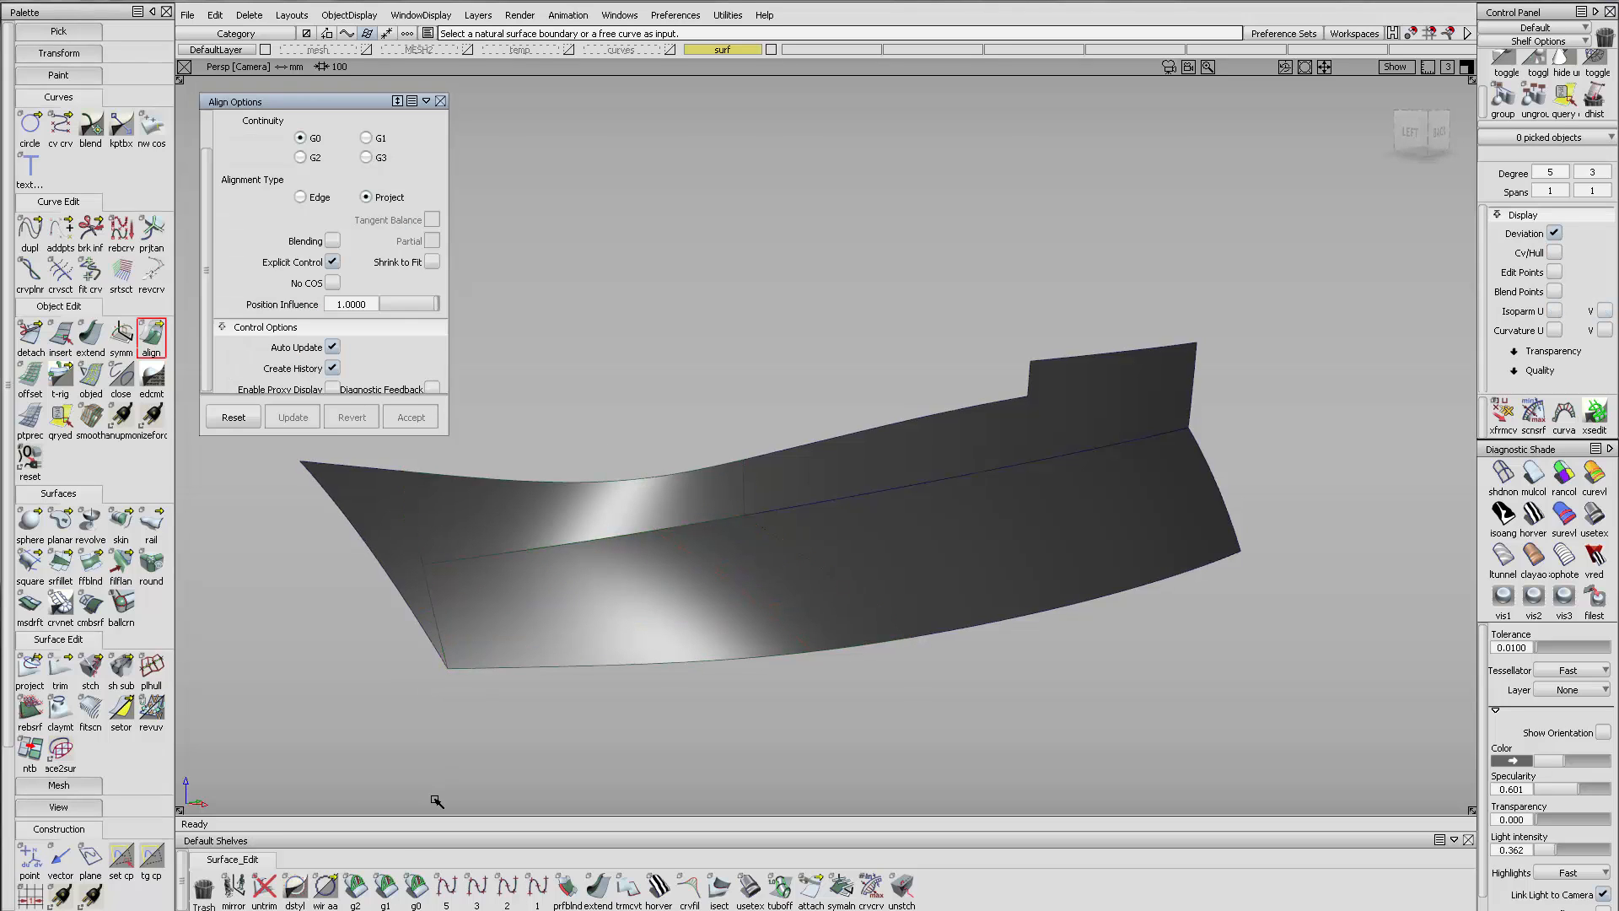
{"action": "left_click", "coordinate": [358, 890]}
{"action": "left_click", "coordinate": [433, 619]}
{"action": "left_click", "coordinate": [415, 528]}
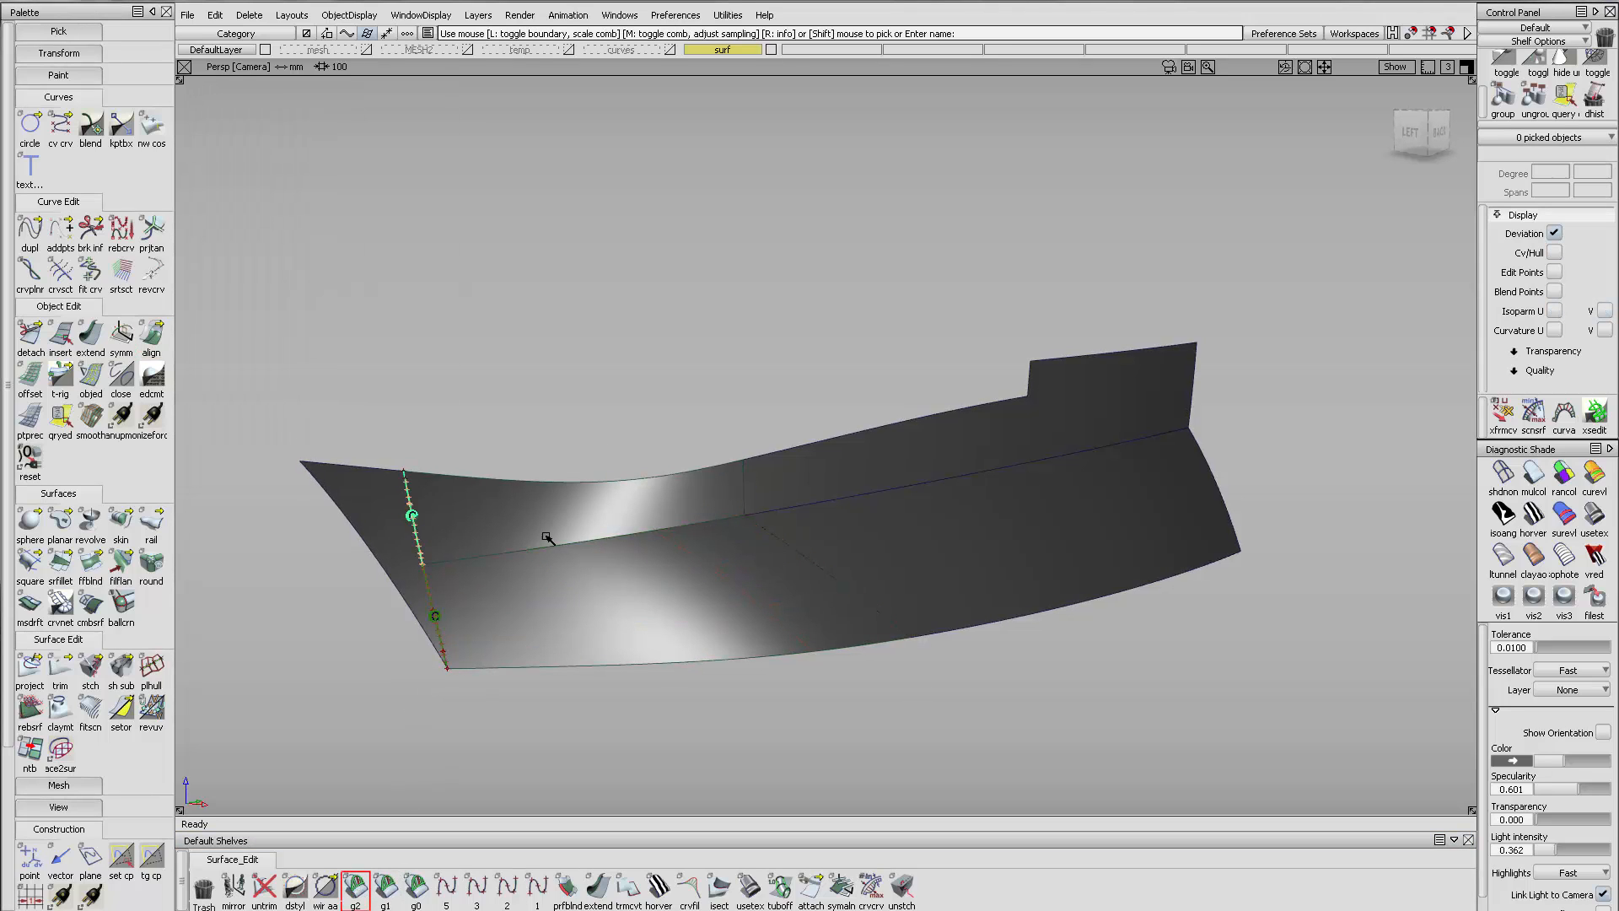
{"action": "left_click", "coordinate": [746, 498]}
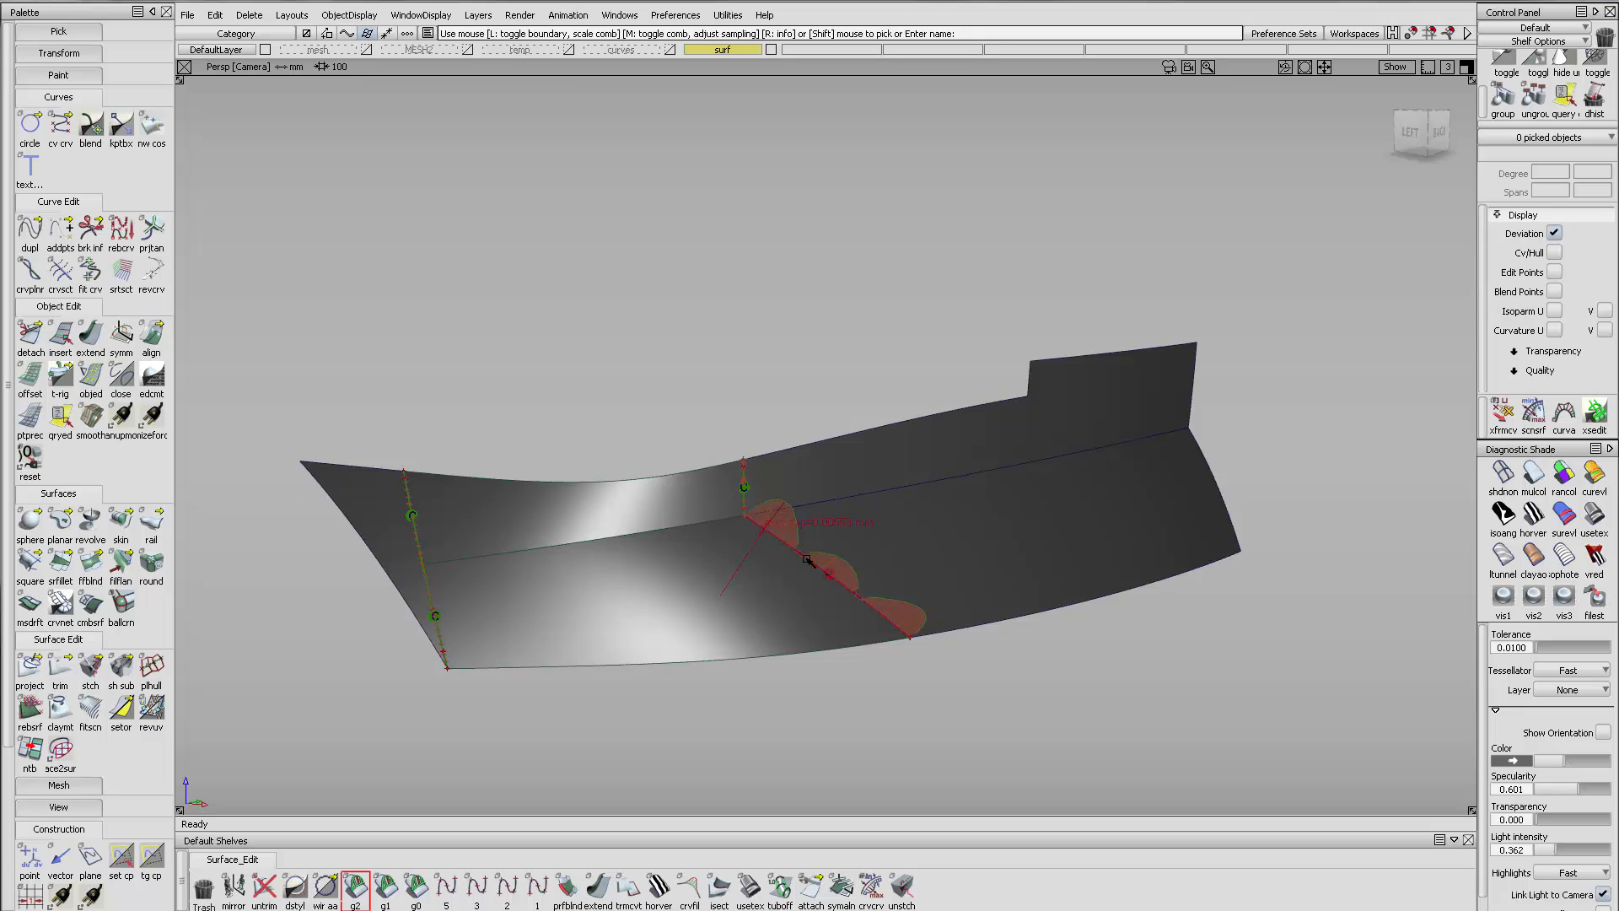
Re-edit the forward lower surface's rear edge alignment, enabling Continuity Check and trying the Edge alignment type
{"action": "left_click", "coordinate": [151, 336]}
{"action": "left_click", "coordinate": [793, 552]}
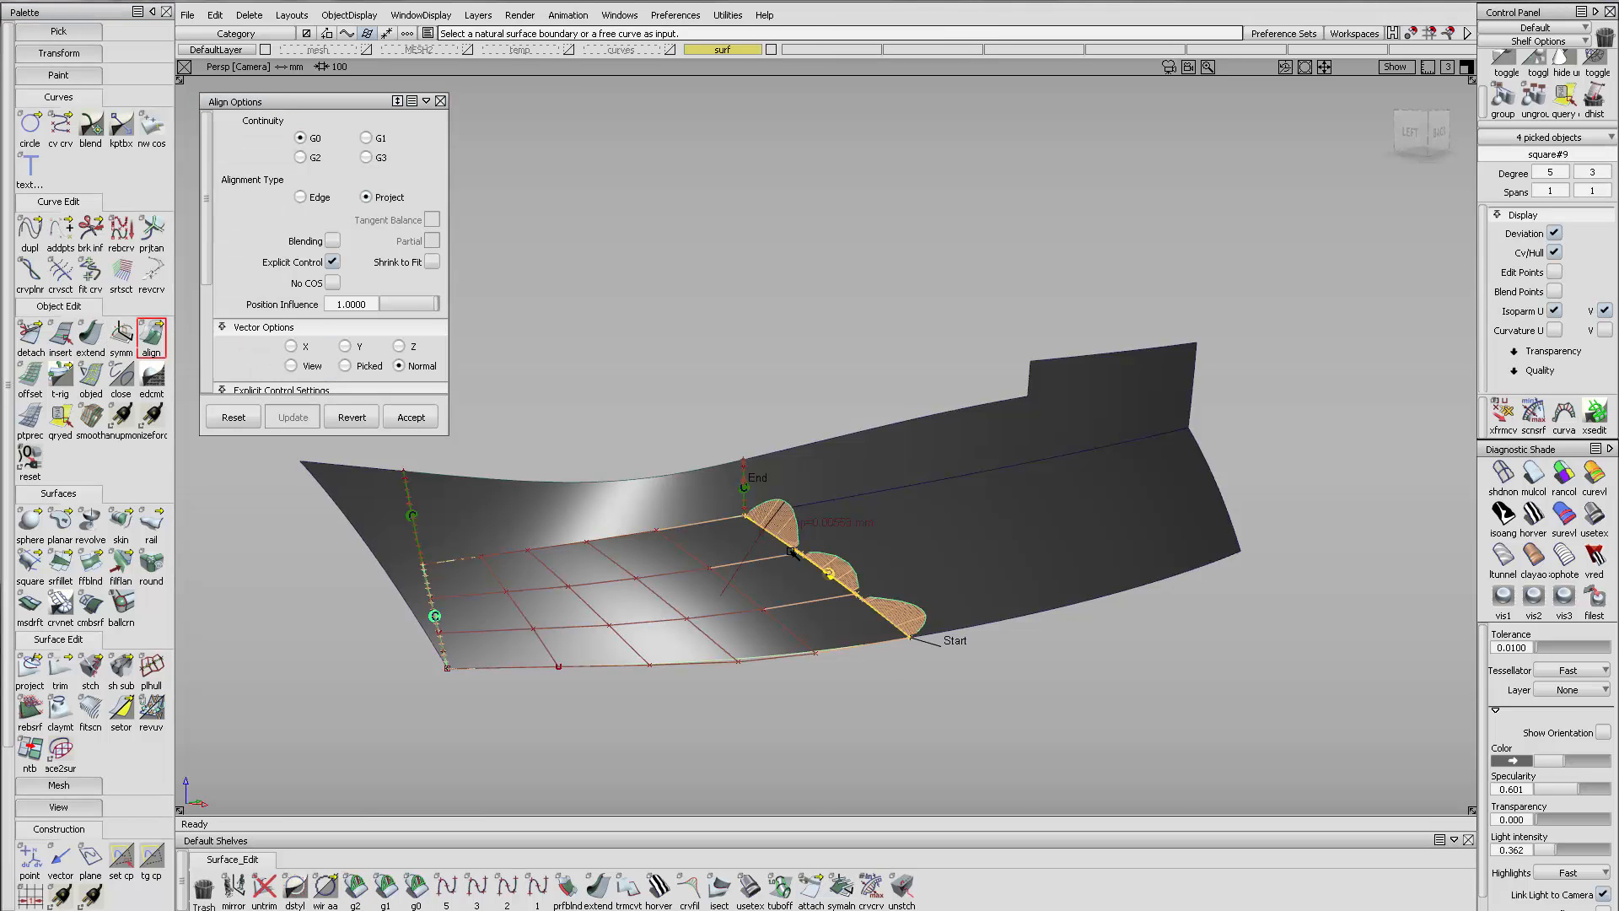
{"action": "left_click", "coordinate": [60, 417]}
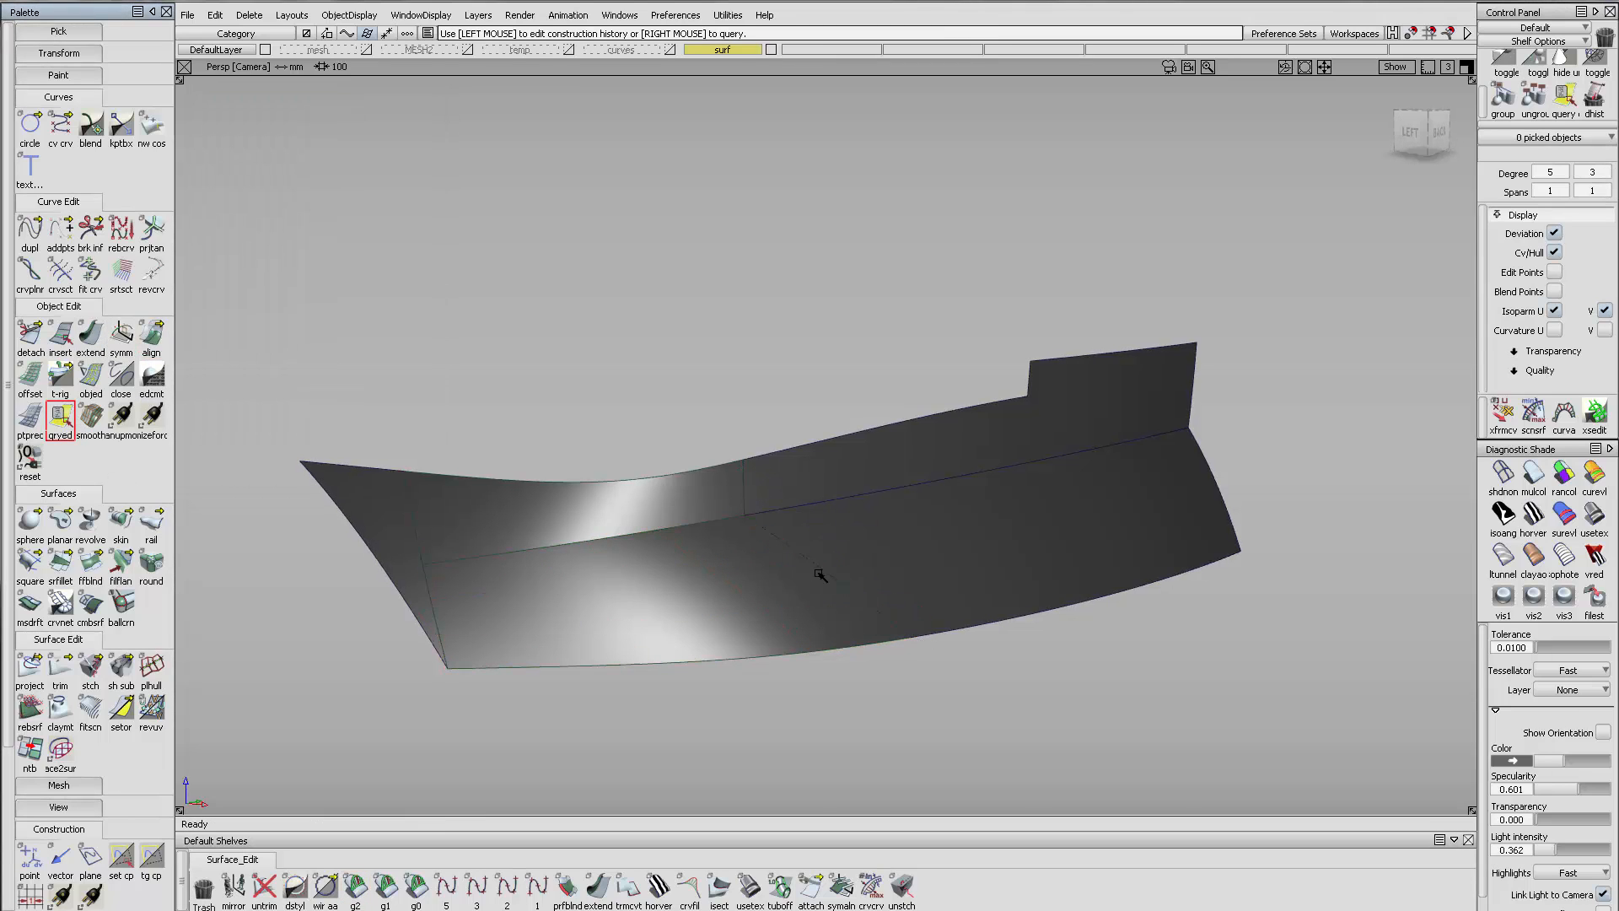
{"action": "left_click", "coordinate": [806, 585]}
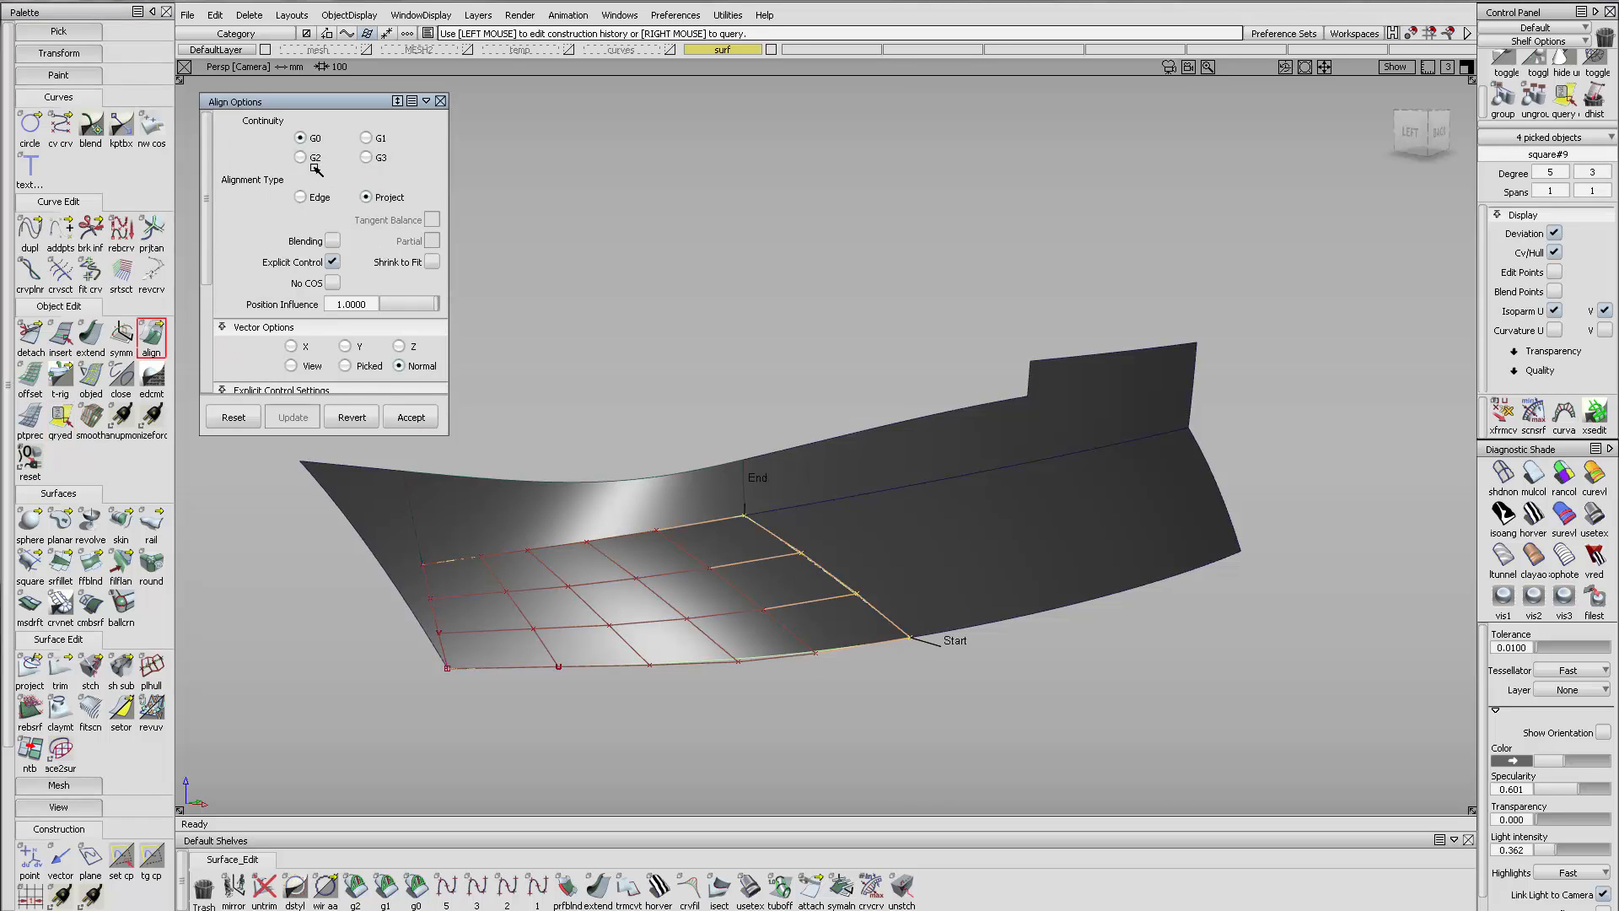
{"action": "scroll", "coordinate": [400, 286], "scroll_direction": "down", "scroll_amount": 5}
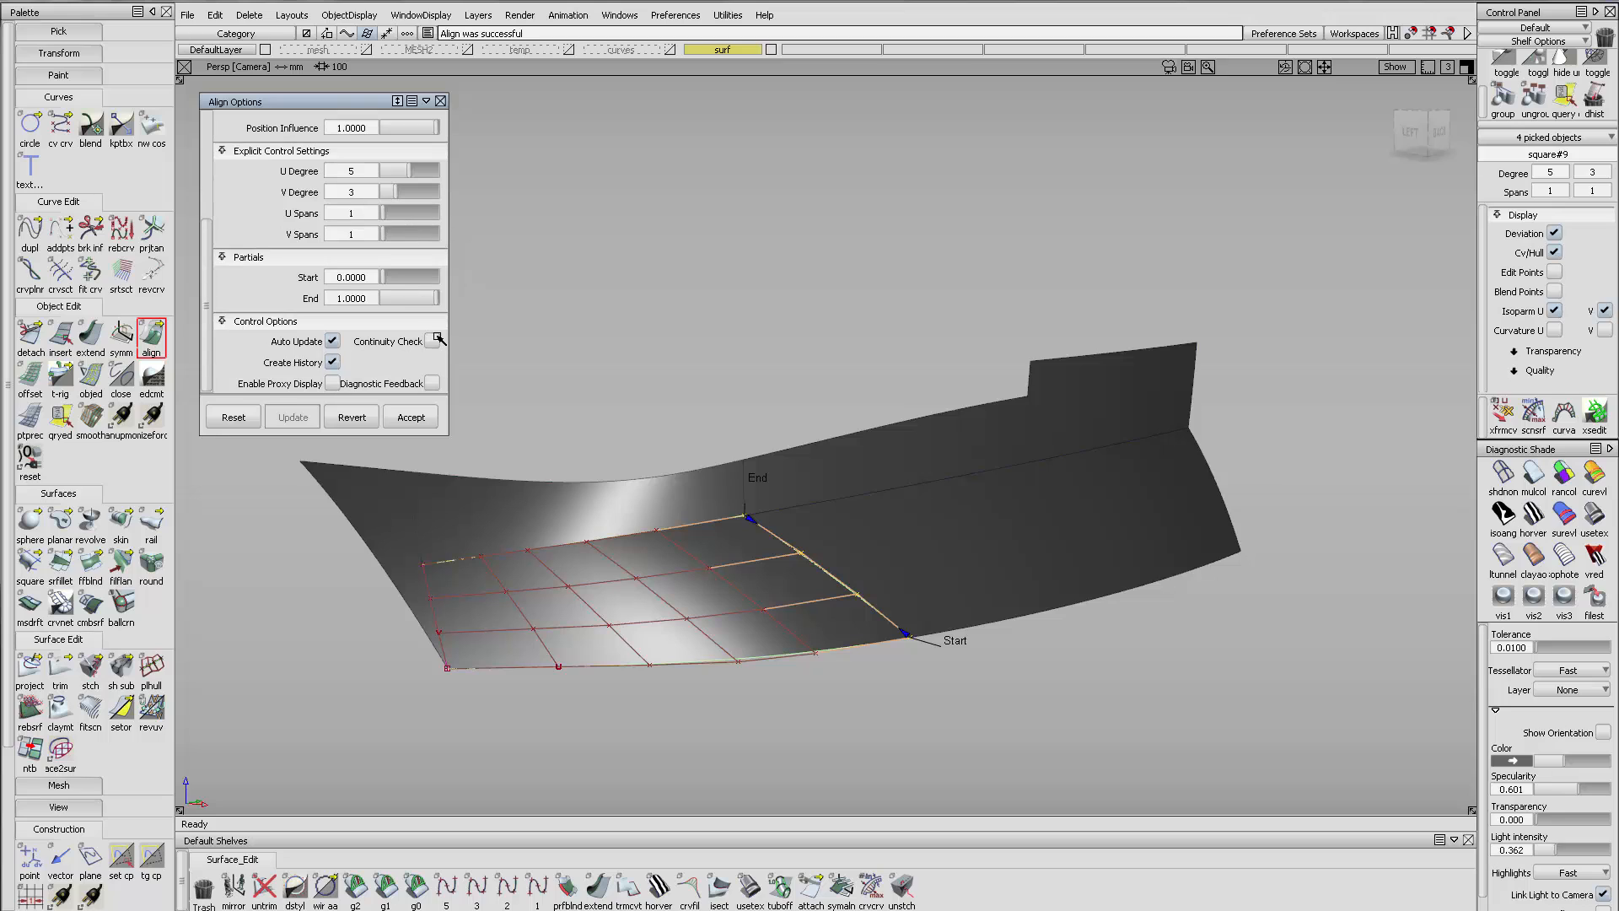
{"action": "left_click", "coordinate": [433, 341]}
{"action": "scroll", "coordinate": [417, 270], "scroll_direction": "up", "scroll_amount": 5}
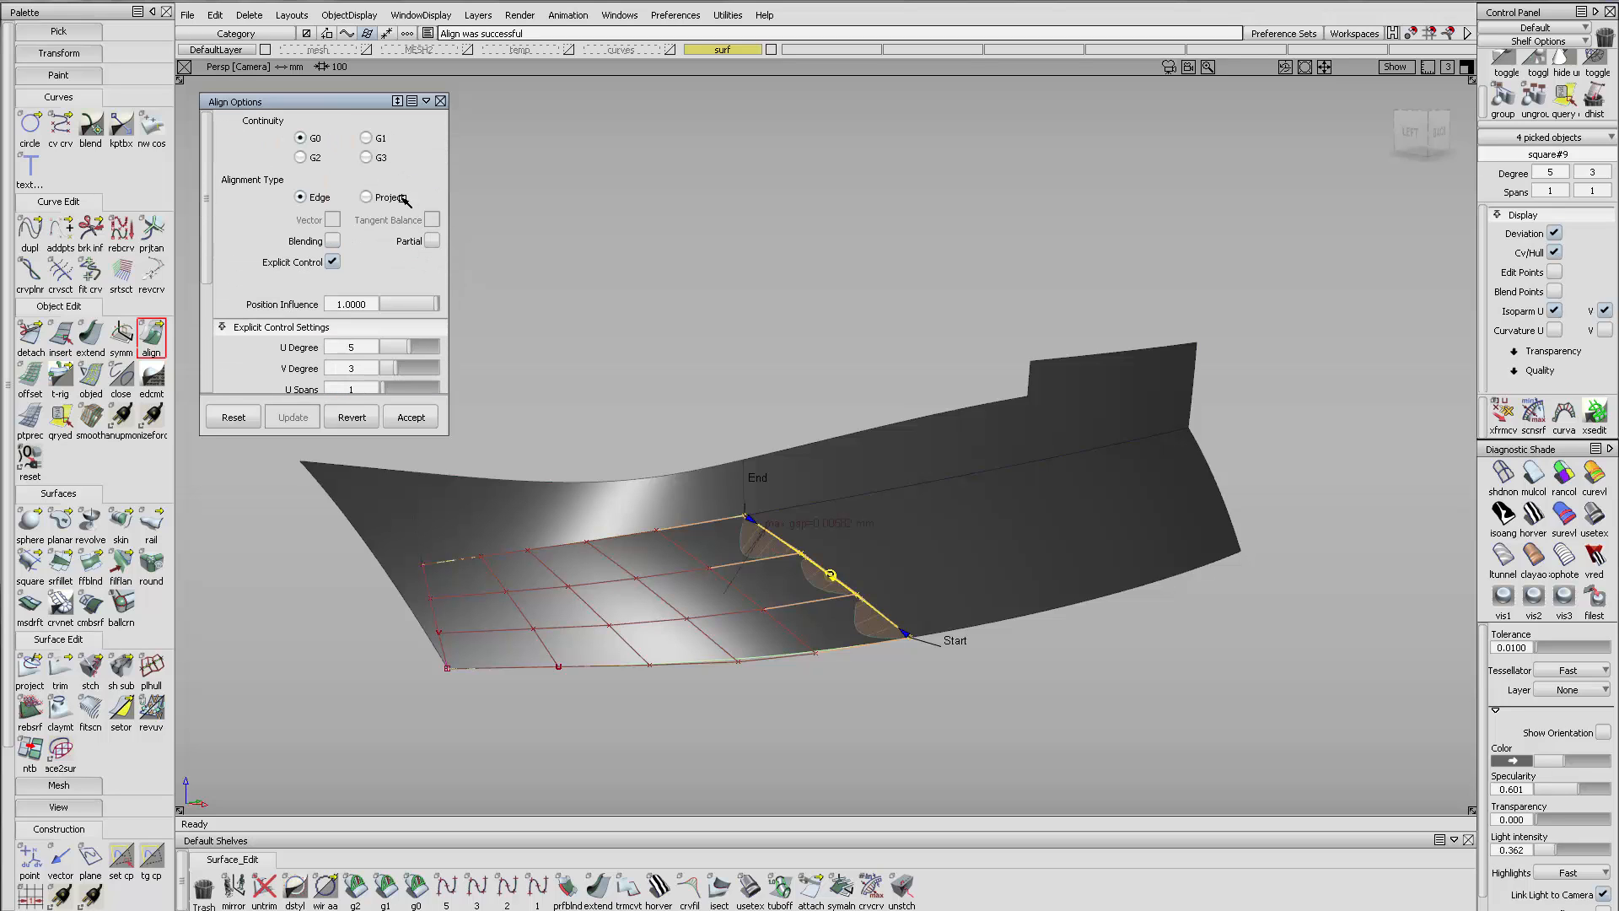
{"action": "left_click_drag", "start_coordinate": [789, 417], "coordinate": [789, 416], "text": "ctrl+shift"}
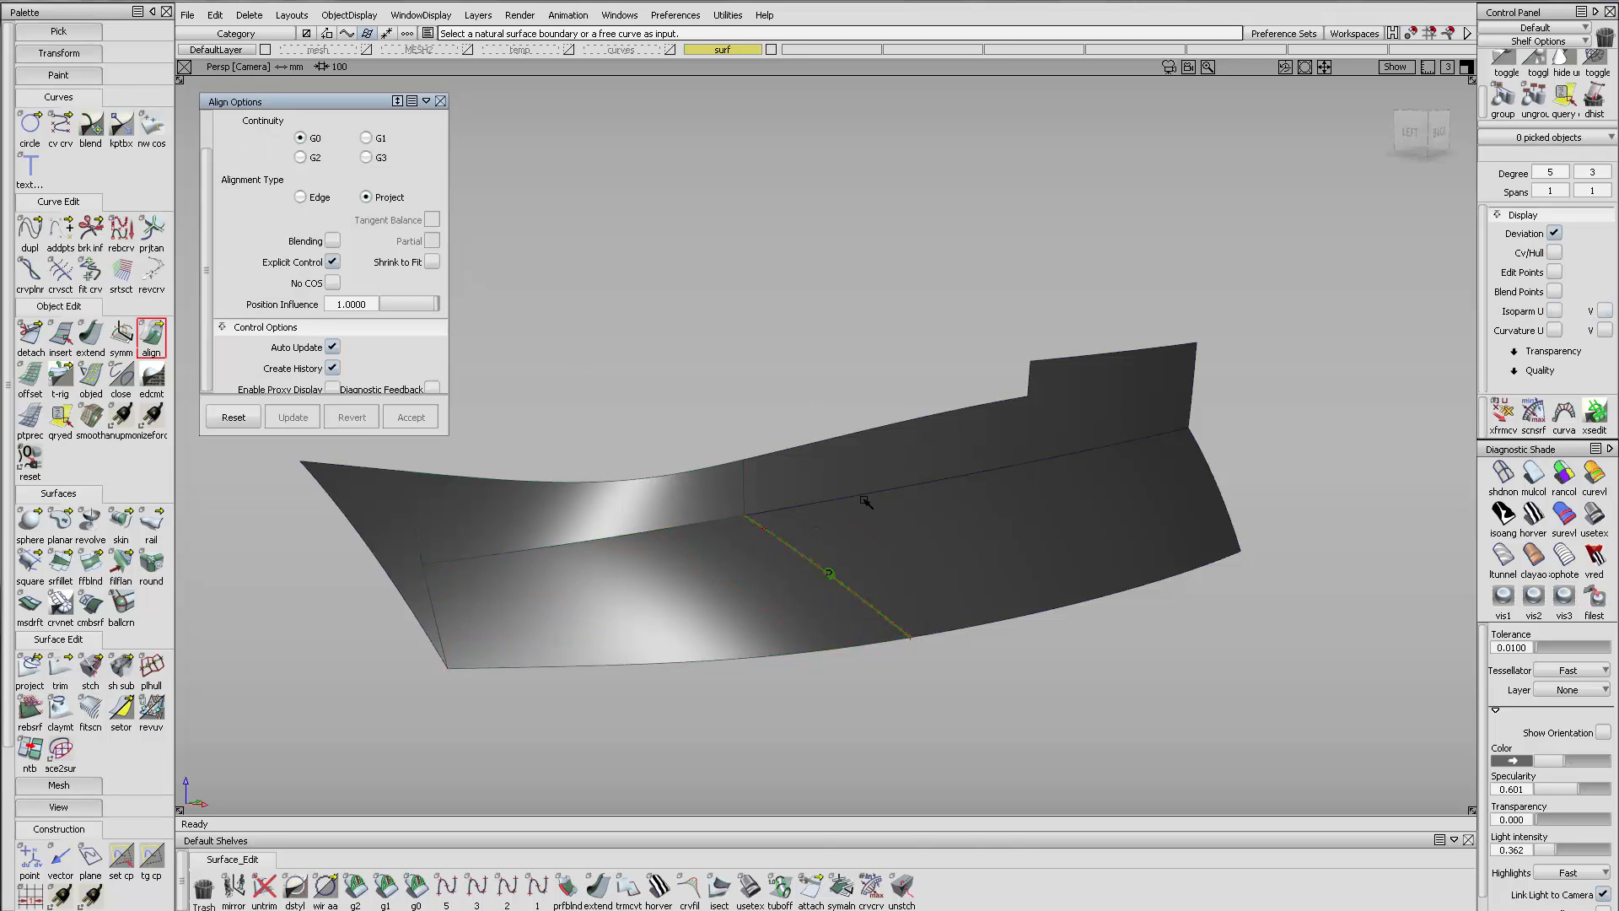
Delete the construction history of the four corner surfaces
{"action": "left_click_drag", "start_coordinate": [867, 502], "coordinate": [784, 506], "text": "ctrl+shift"}
{"action": "left_click_drag", "start_coordinate": [725, 565], "coordinate": [1059, 376]}
{"action": "left_click", "coordinate": [1594, 98]}
{"action": "key", "text": "Return"}
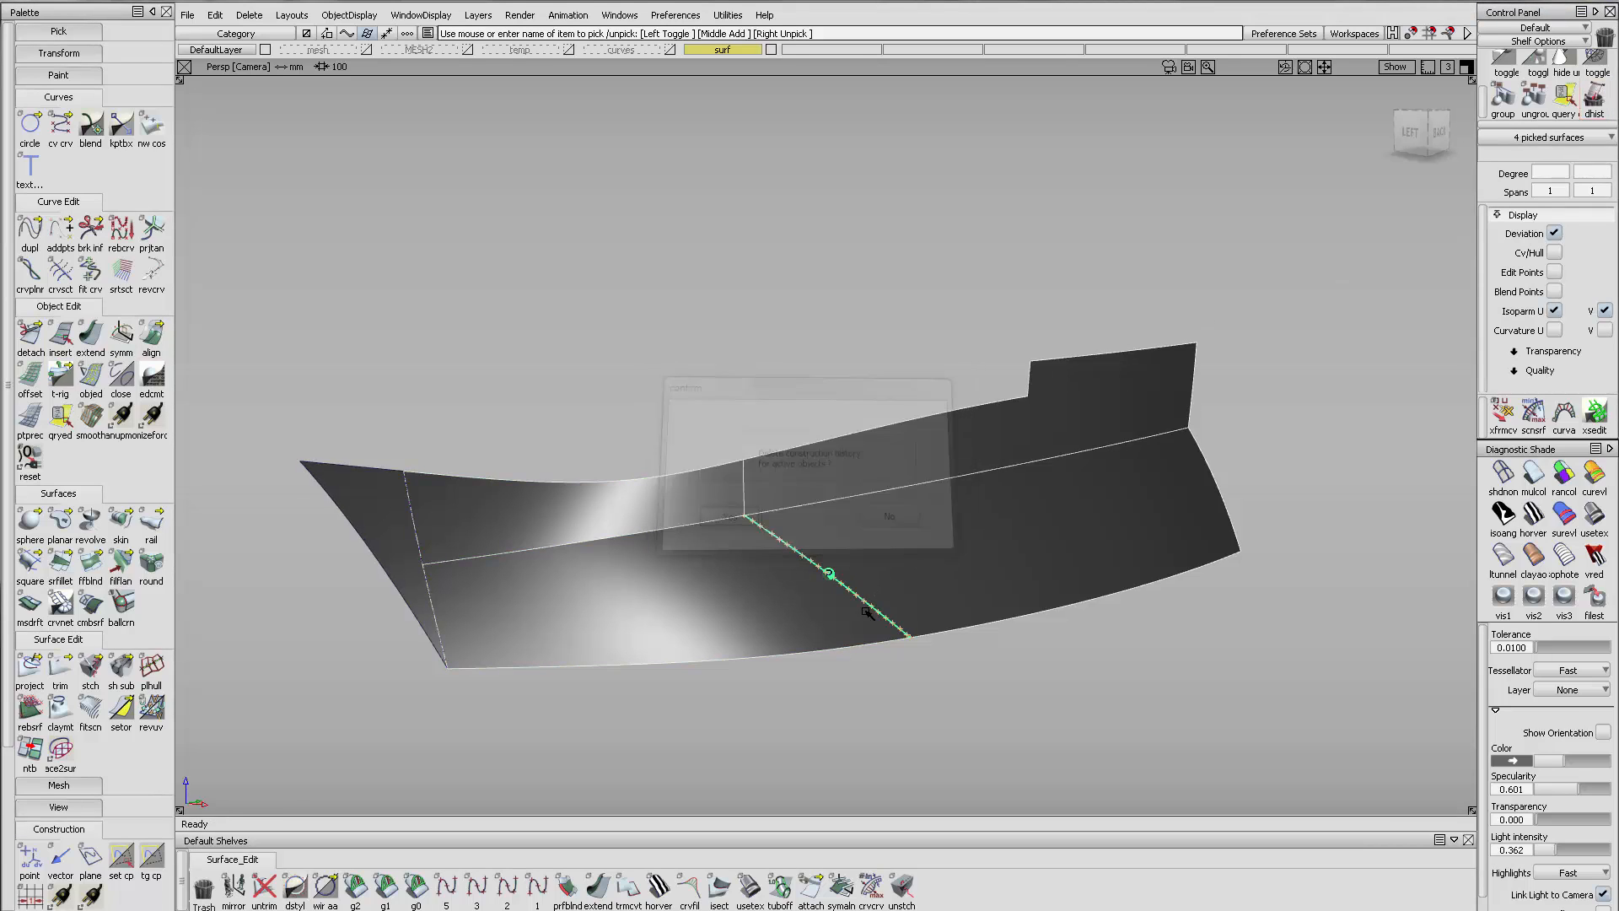
Untrim the rear lower surface and delete its old trimming curve along the forward lower surface's rear edge
{"action": "left_click_drag", "start_coordinate": [867, 611], "coordinate": [843, 675], "text": "ctrl+shift"}
{"action": "left_click", "coordinate": [265, 887]}
{"action": "left_click", "coordinate": [909, 574]}
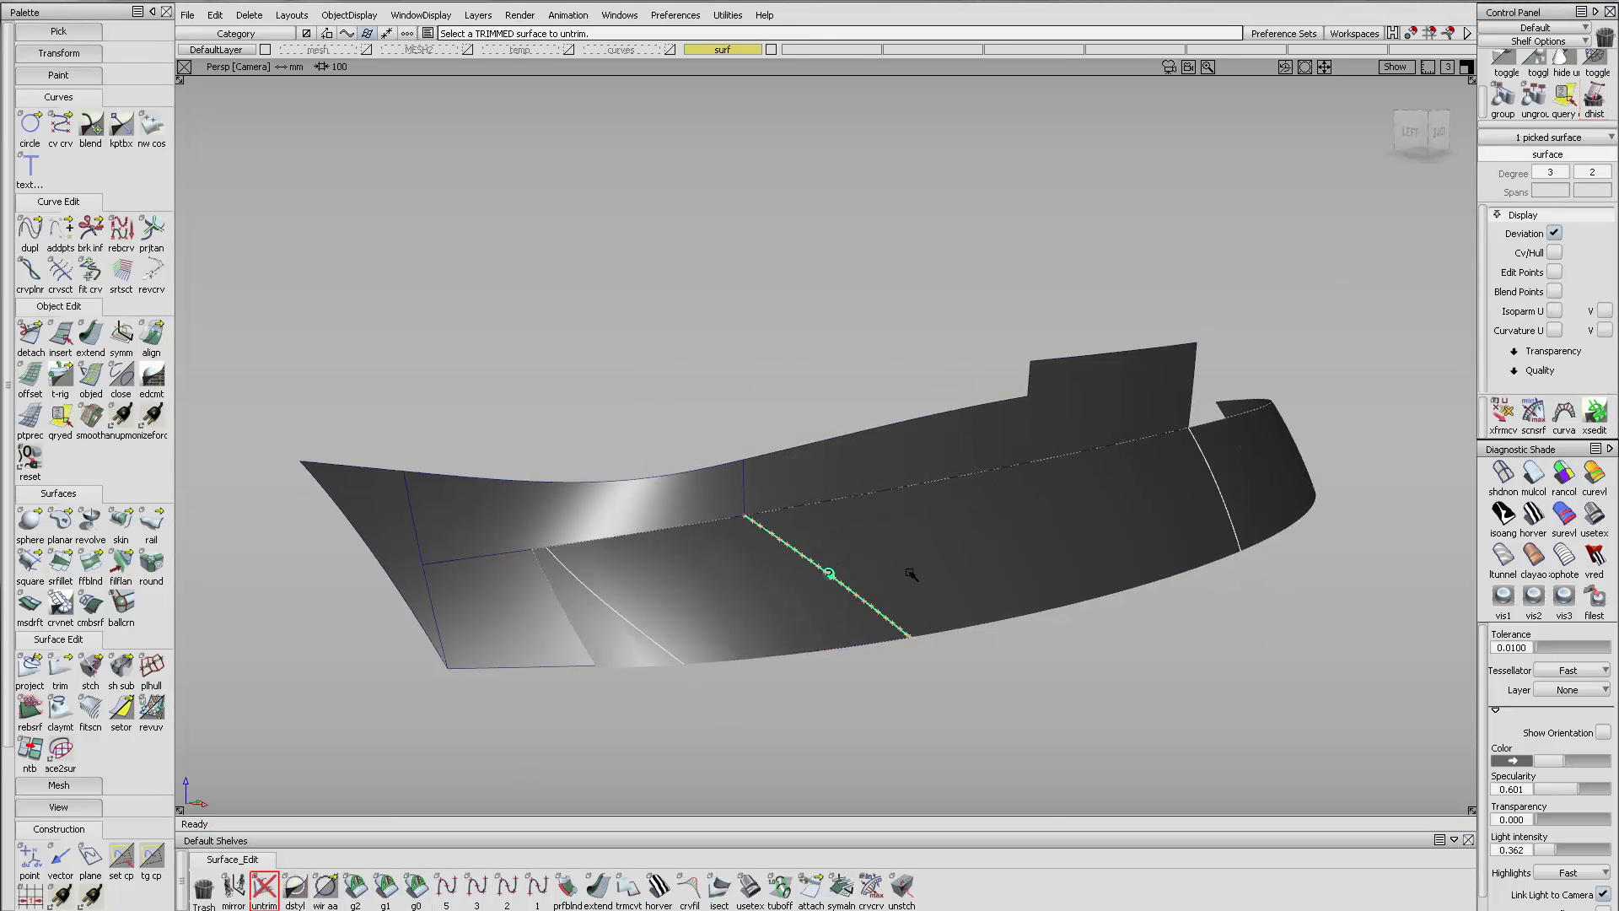
{"action": "left_click_drag", "start_coordinate": [893, 525], "coordinate": [892, 517], "text": "ctrl+shift"}
{"action": "left_click", "coordinate": [836, 582]}
{"action": "key", "text": "Delete"}
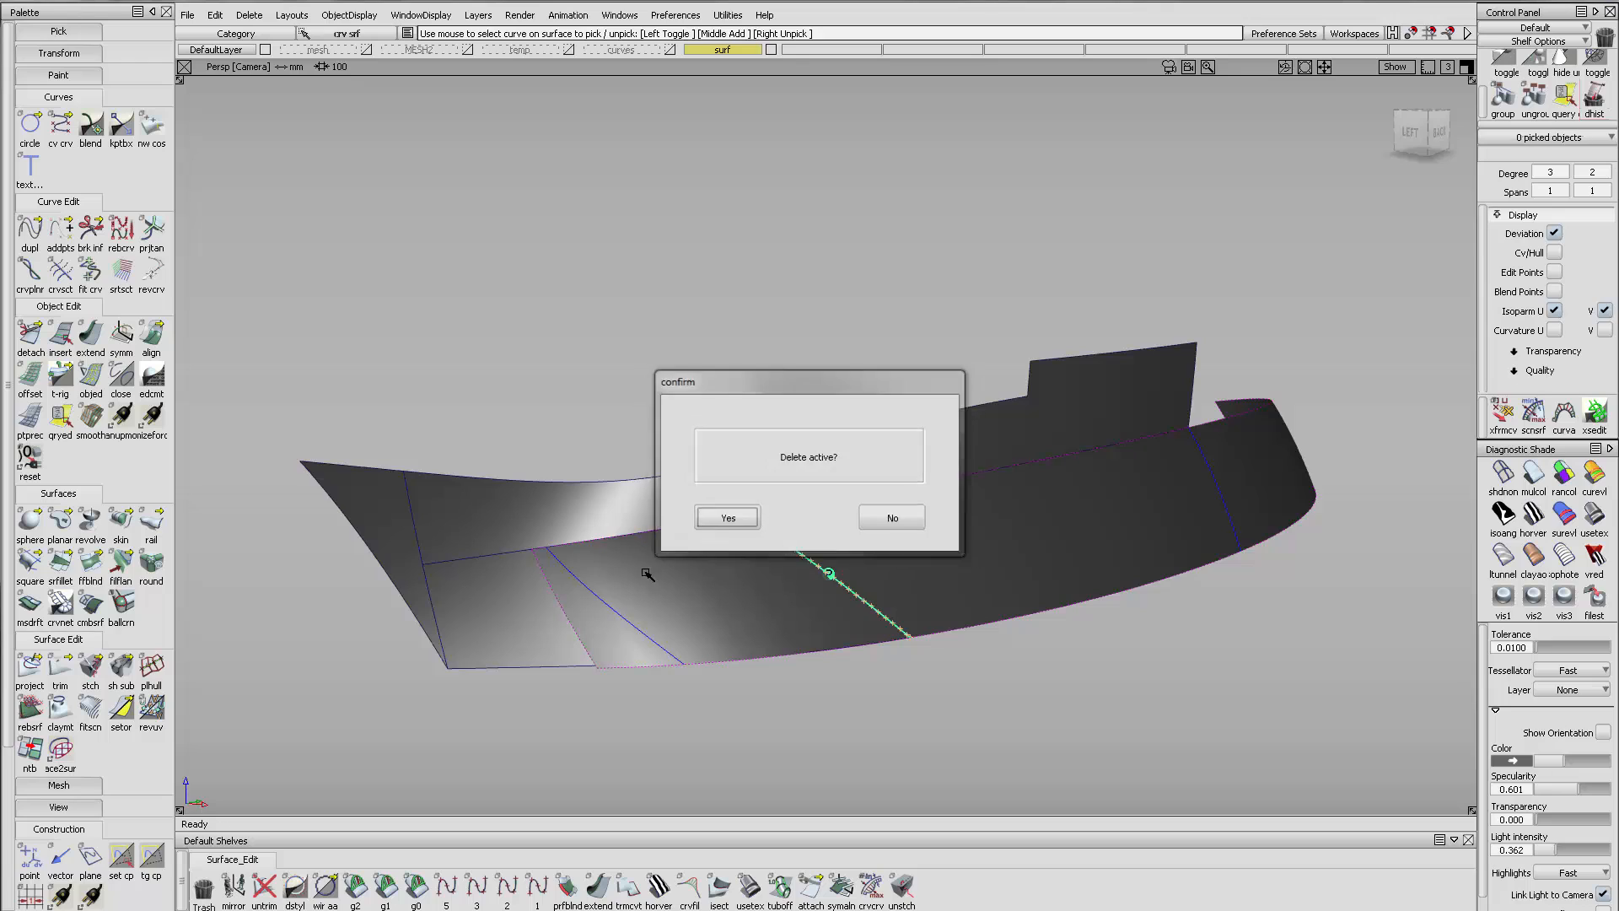
{"action": "key", "text": "Return"}
Trim the rear lower surface along the forward lower surface's rear edge, keeping the rear region, and check G2 continuity at the rear joins
{"action": "left_click", "coordinate": [59, 666]}
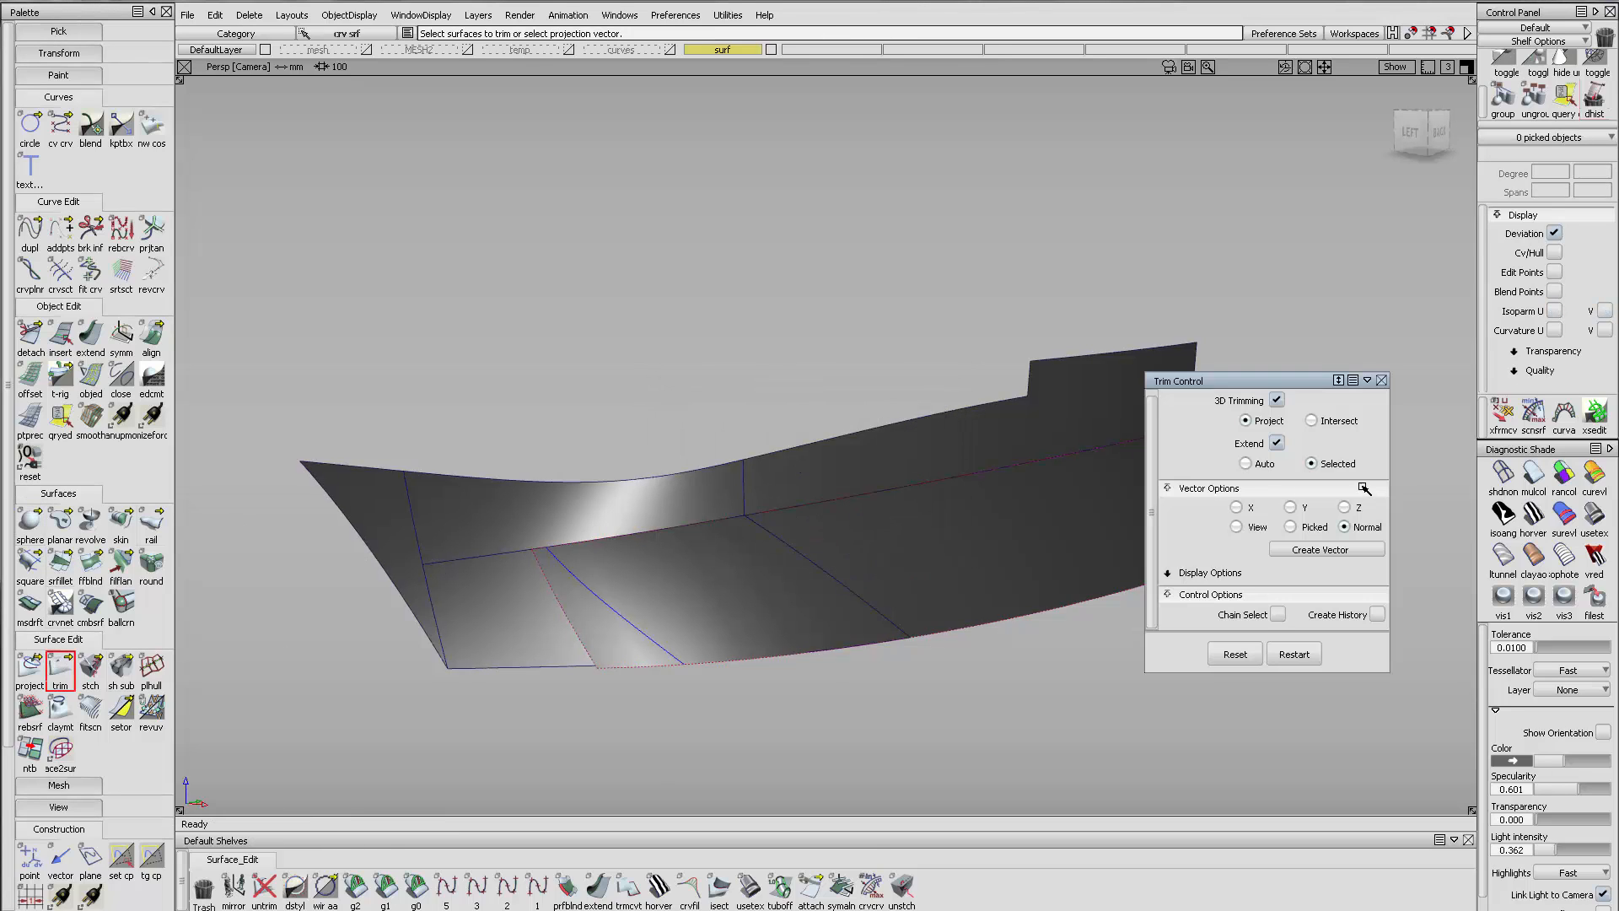
{"action": "left_click", "coordinate": [842, 583]}
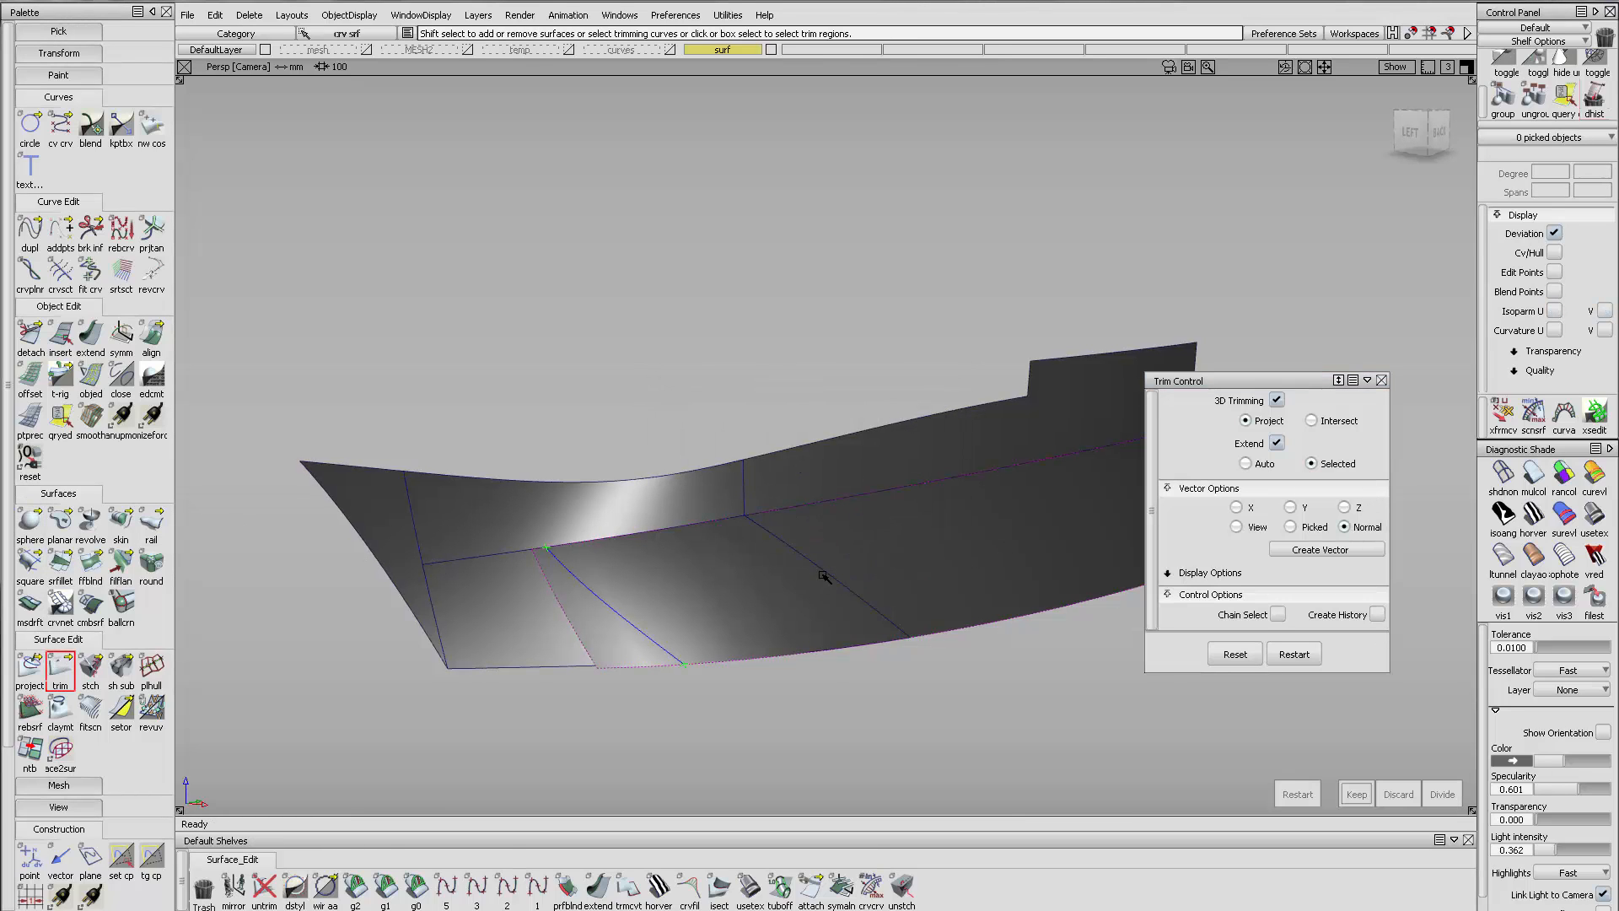
{"action": "left_click", "coordinate": [917, 577]}
{"action": "key", "text": "space"}
{"action": "left_click", "coordinate": [355, 886]}
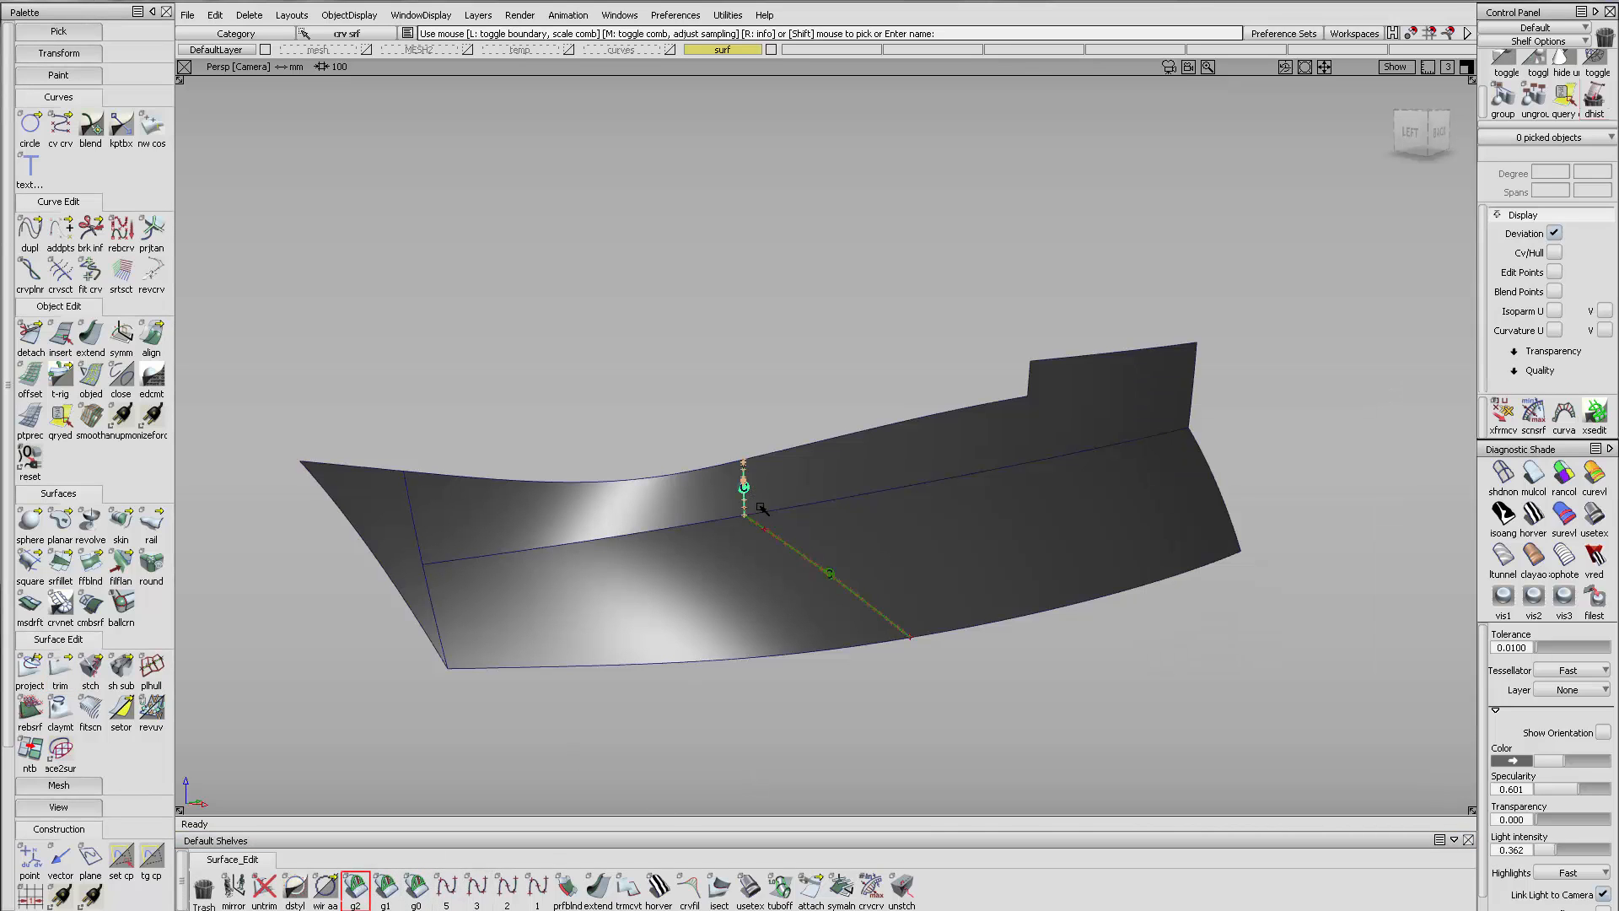
Delete the curve on surface at the rear upper surface's front edge
{"action": "left_click_drag", "start_coordinate": [791, 465], "coordinate": [791, 463], "text": "ctrl+shift"}
{"action": "left_click_drag", "start_coordinate": [654, 430], "coordinate": [799, 475]}
{"action": "key", "text": "Delete"}
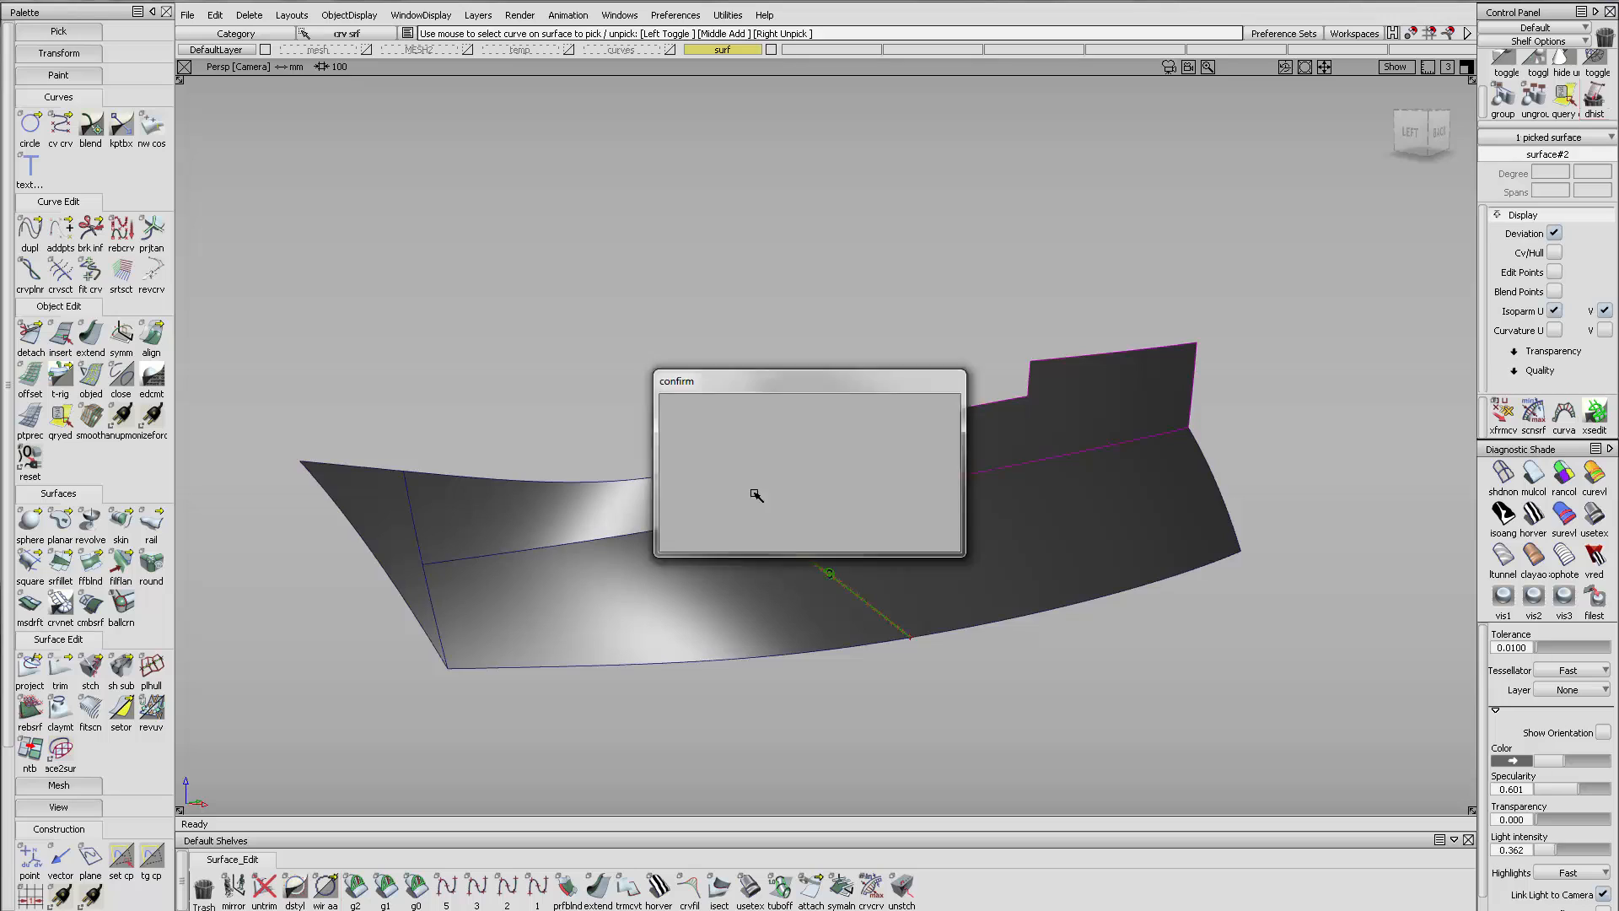
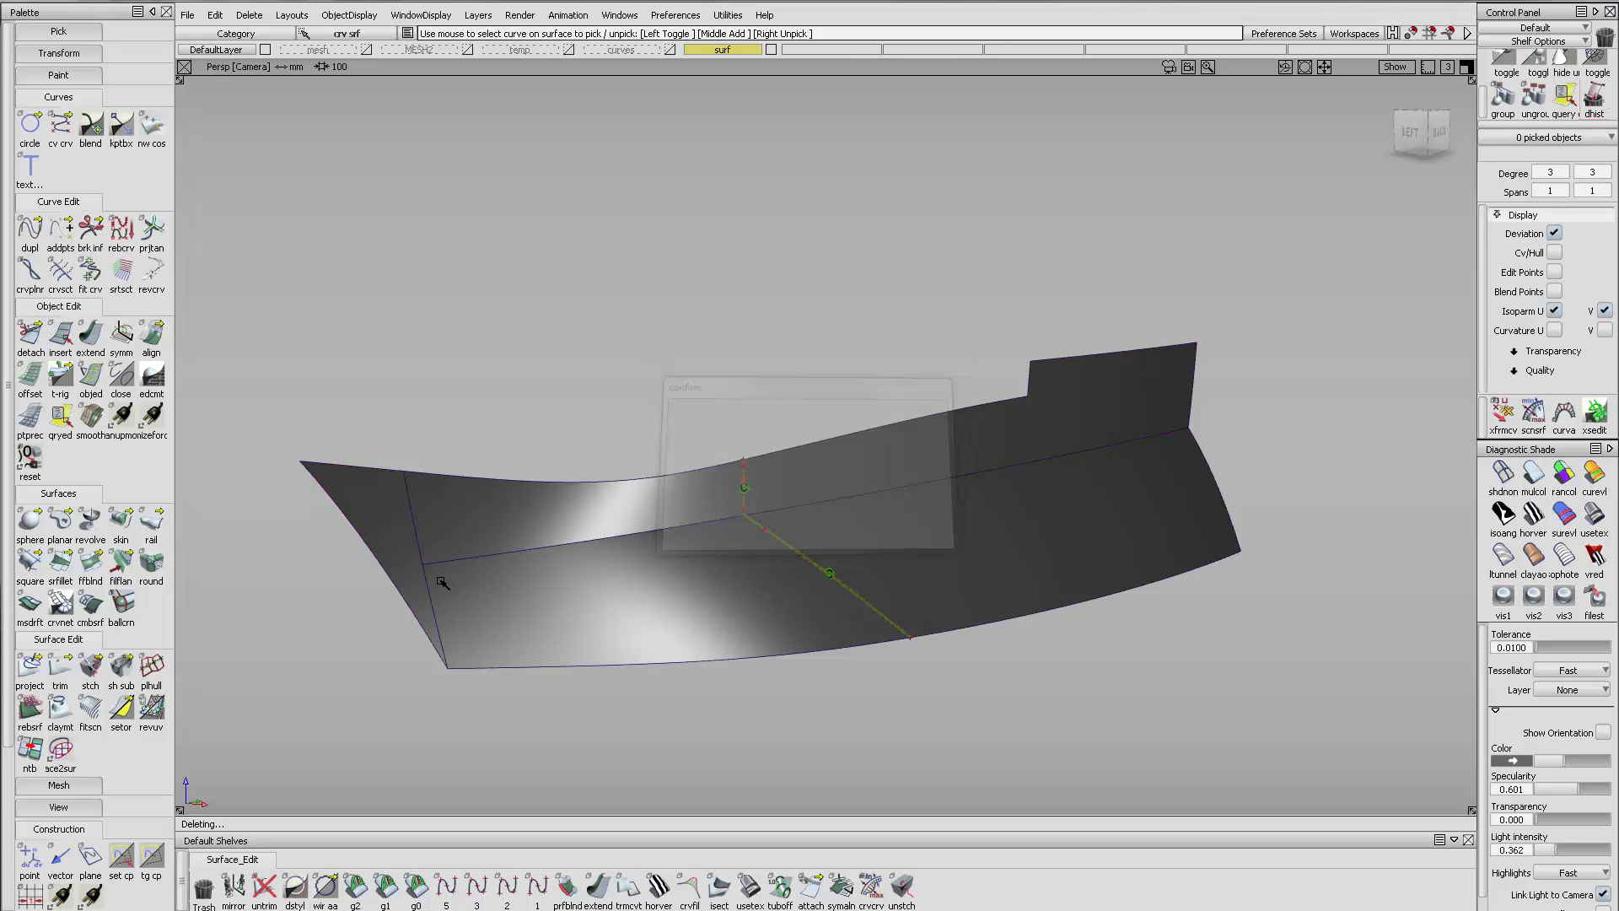
Recheck G2 continuity along the forward surfaces' front edges, then clear the continuity locators
{"action": "left_click", "coordinate": [419, 560]}
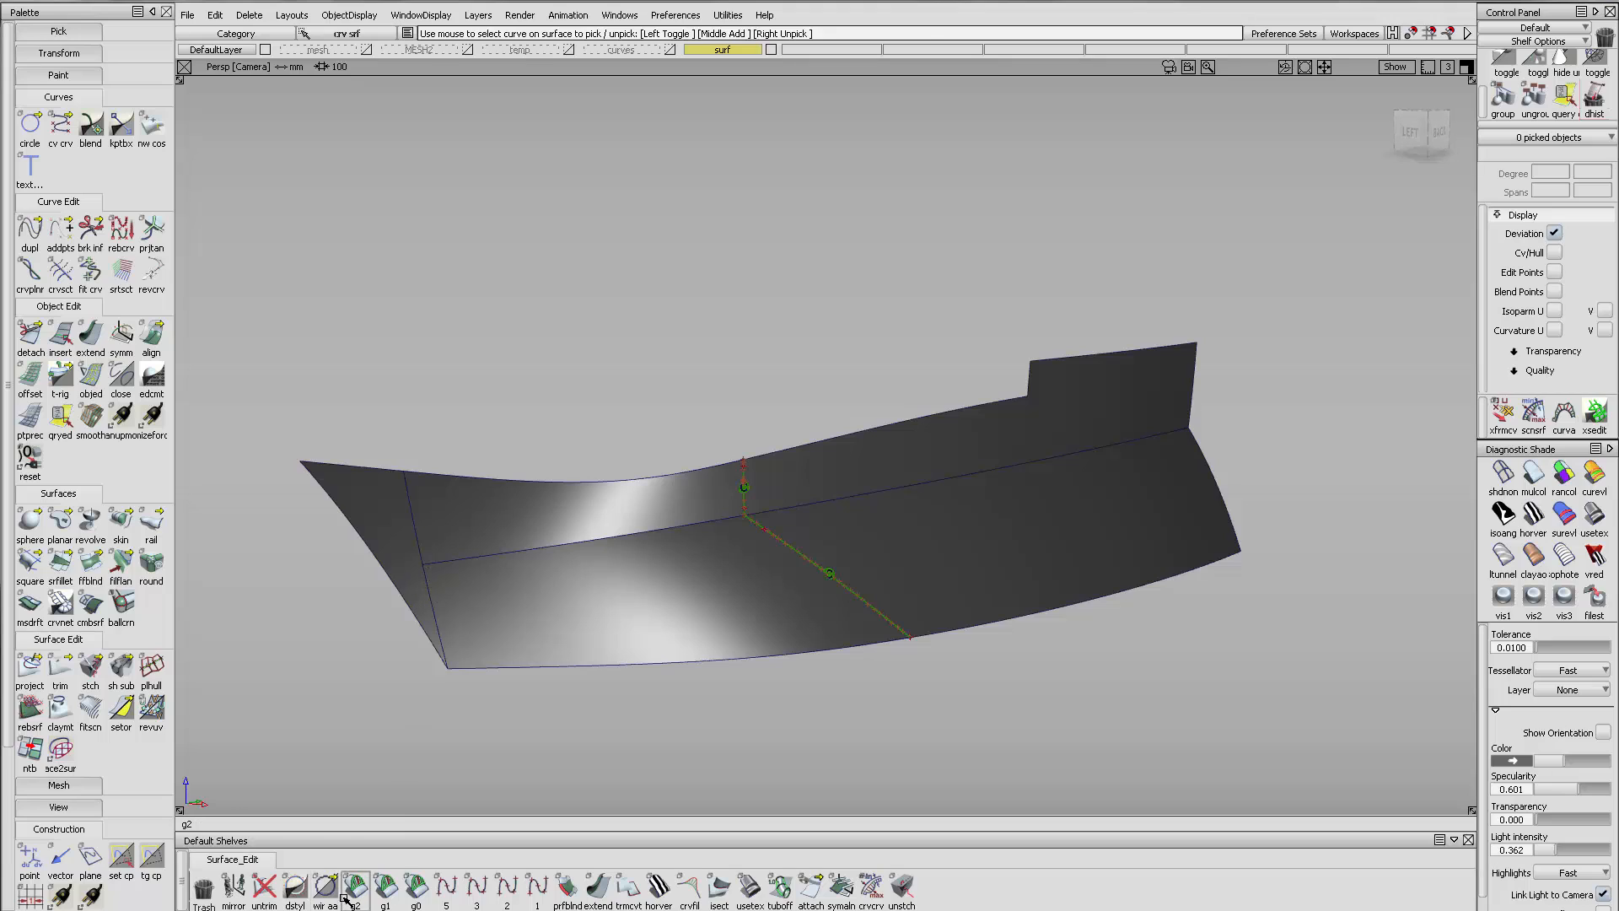
{"action": "left_click", "coordinate": [425, 587]}
{"action": "middle_click_drag", "start_coordinate": [759, 639], "coordinate": [717, 597], "text": "ctrl+shift"}
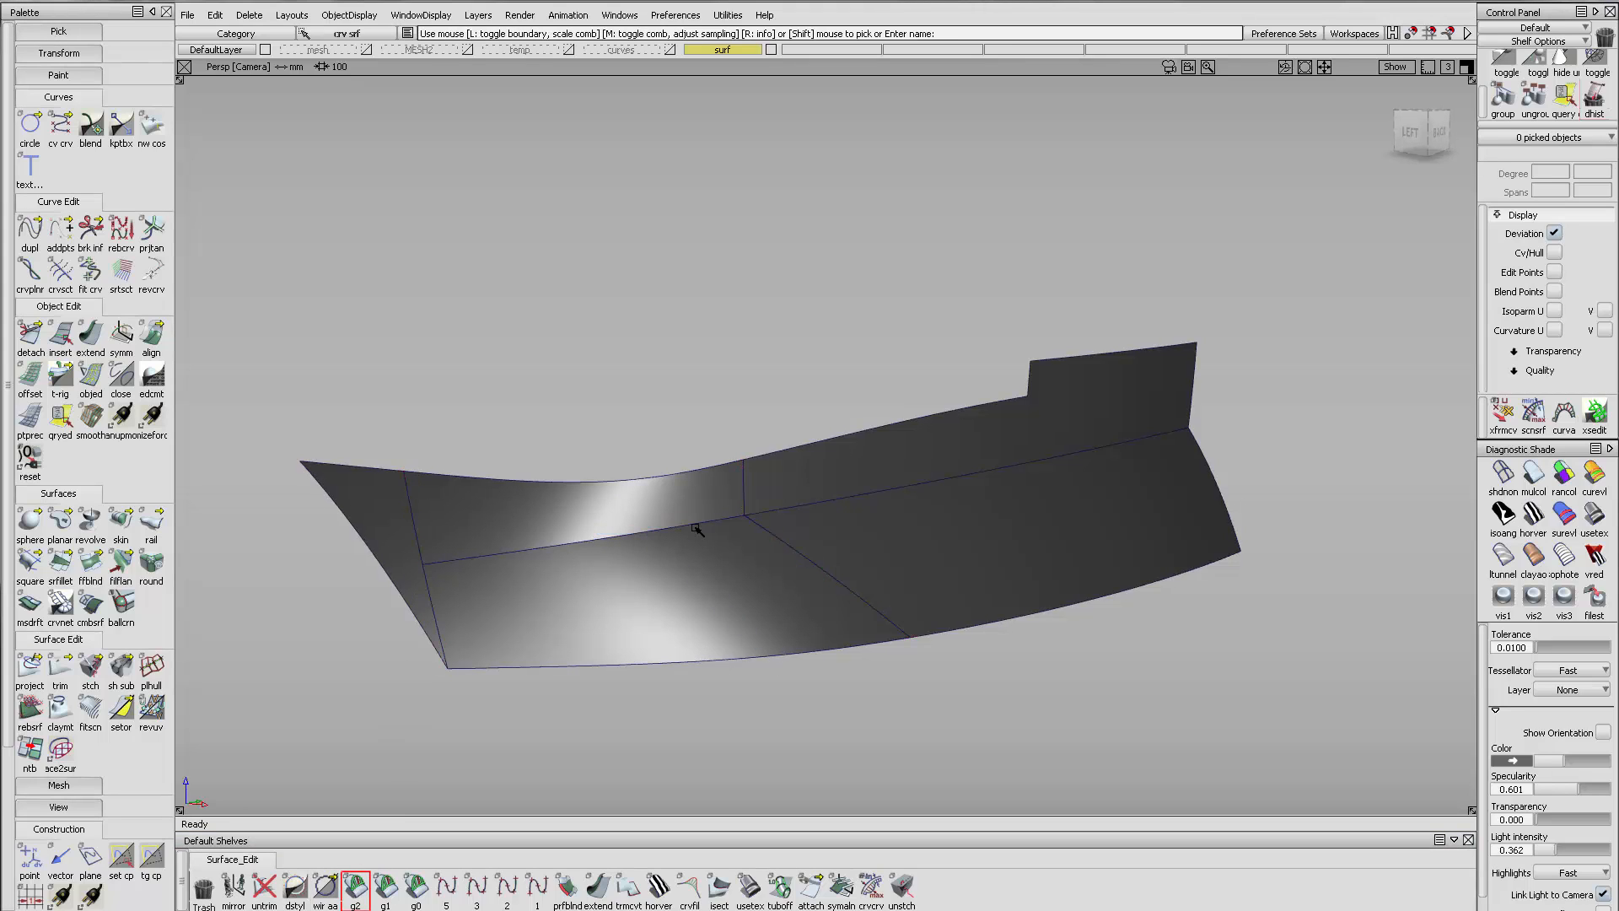
{"action": "left_click_drag", "start_coordinate": [693, 508], "coordinate": [691, 474], "text": "ctrl+shift"}
{"action": "left_click_drag", "start_coordinate": [794, 501], "coordinate": [759, 428], "text": "alt+shift"}
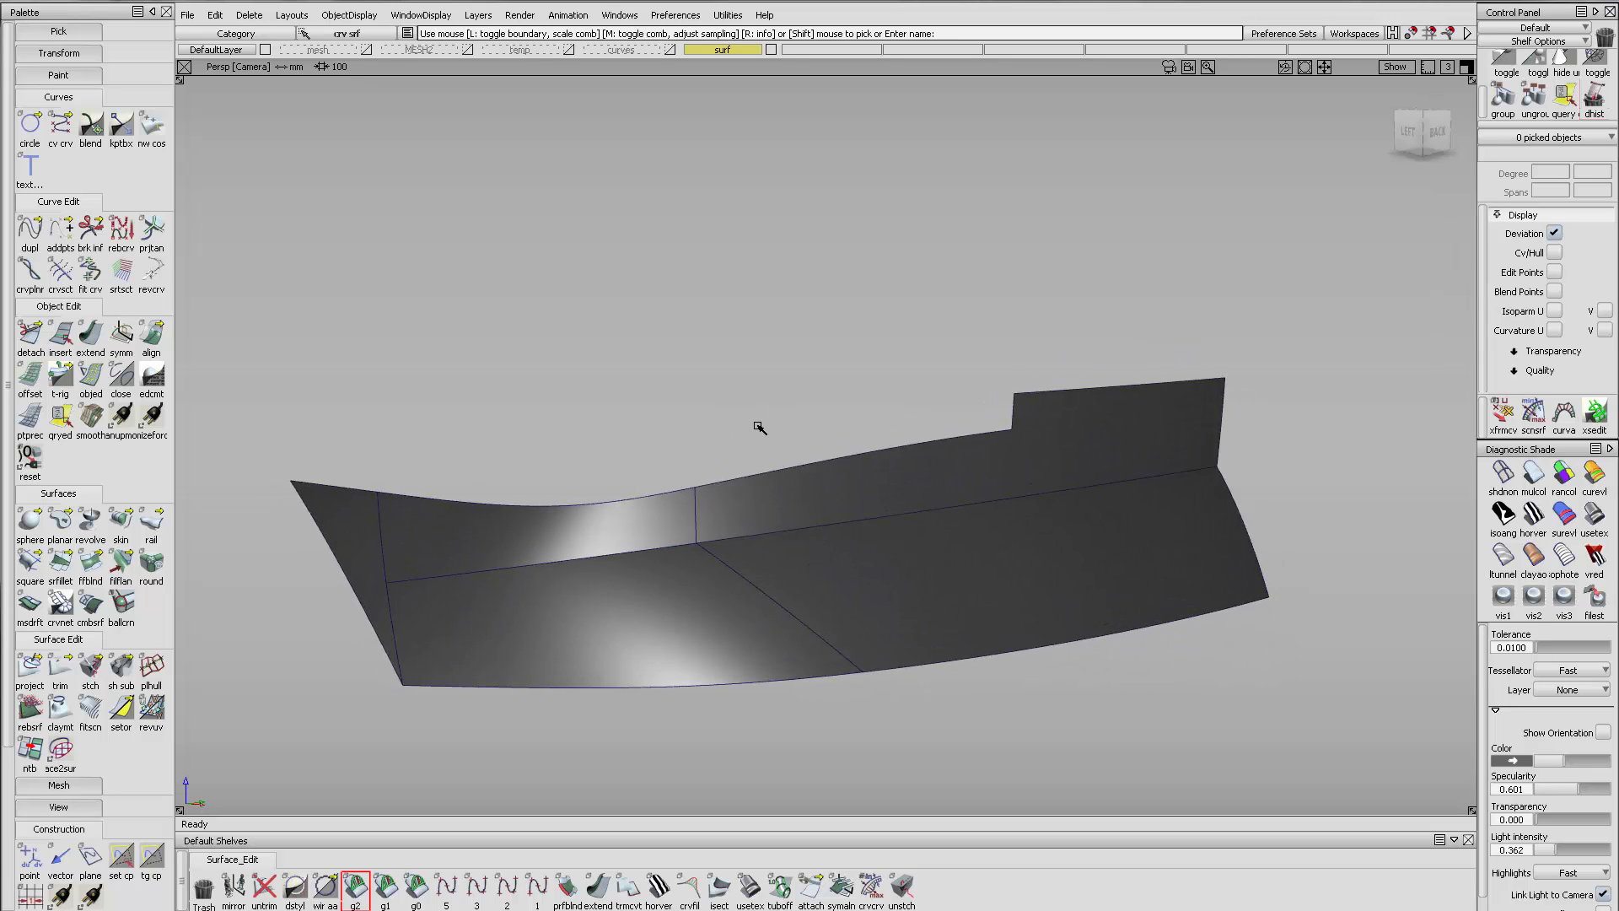
Extend the bottom edges of the lower-right and lower-left surfaces inward, creating a separate strip over each surface
{"action": "left_click", "coordinate": [598, 886]}
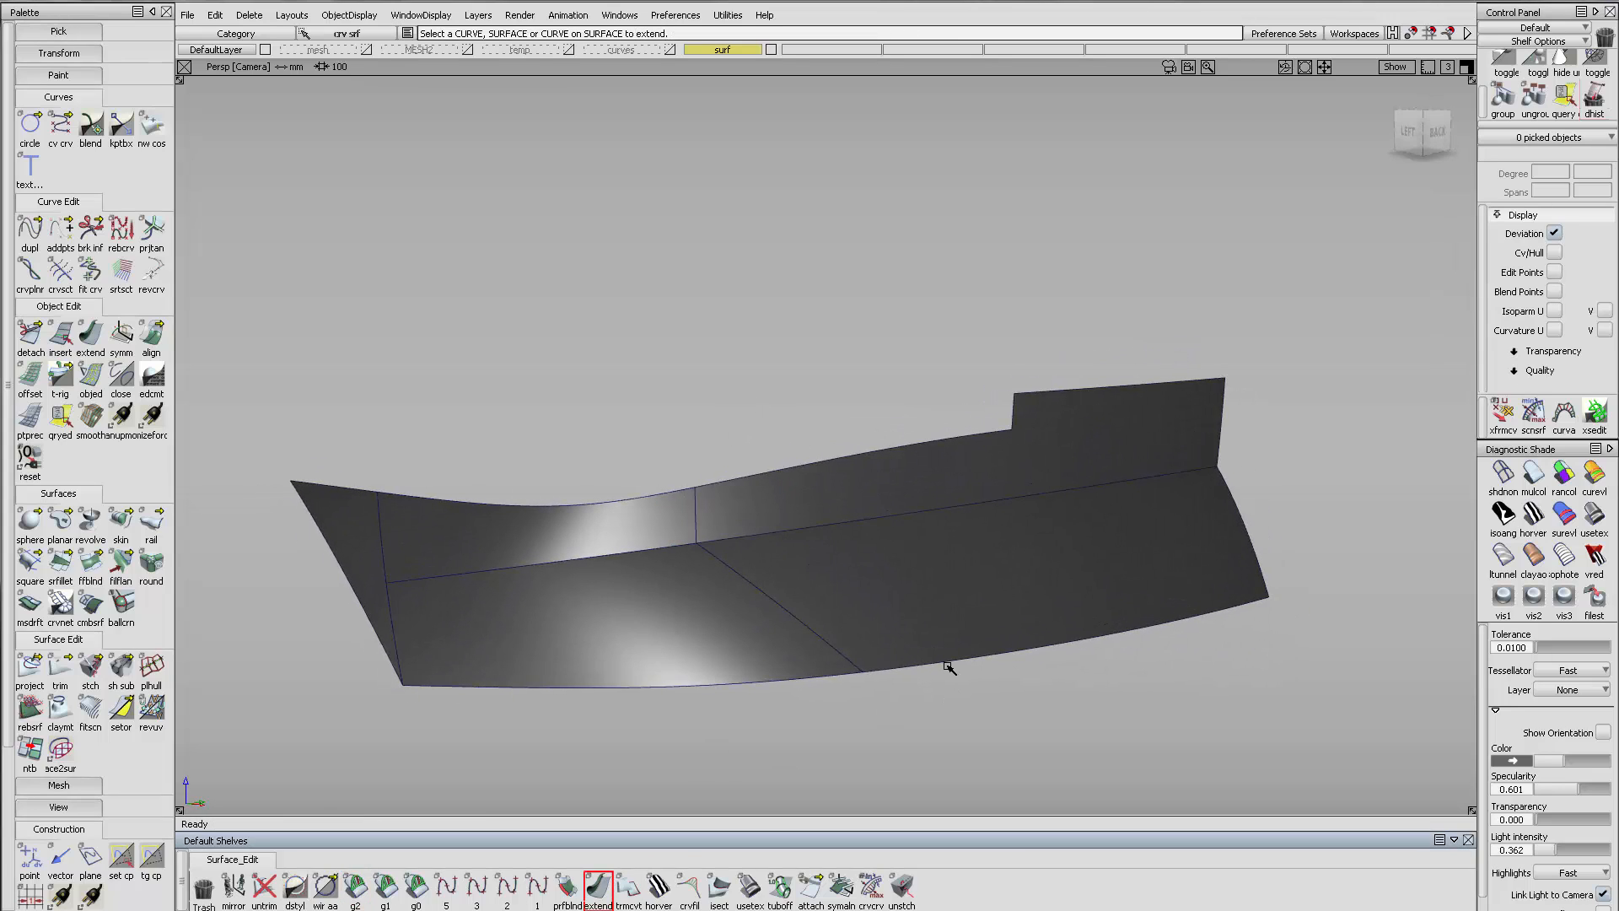
{"action": "left_click", "coordinate": [845, 593]}
{"action": "left_click_drag", "start_coordinate": [843, 592], "coordinate": [834, 584]}
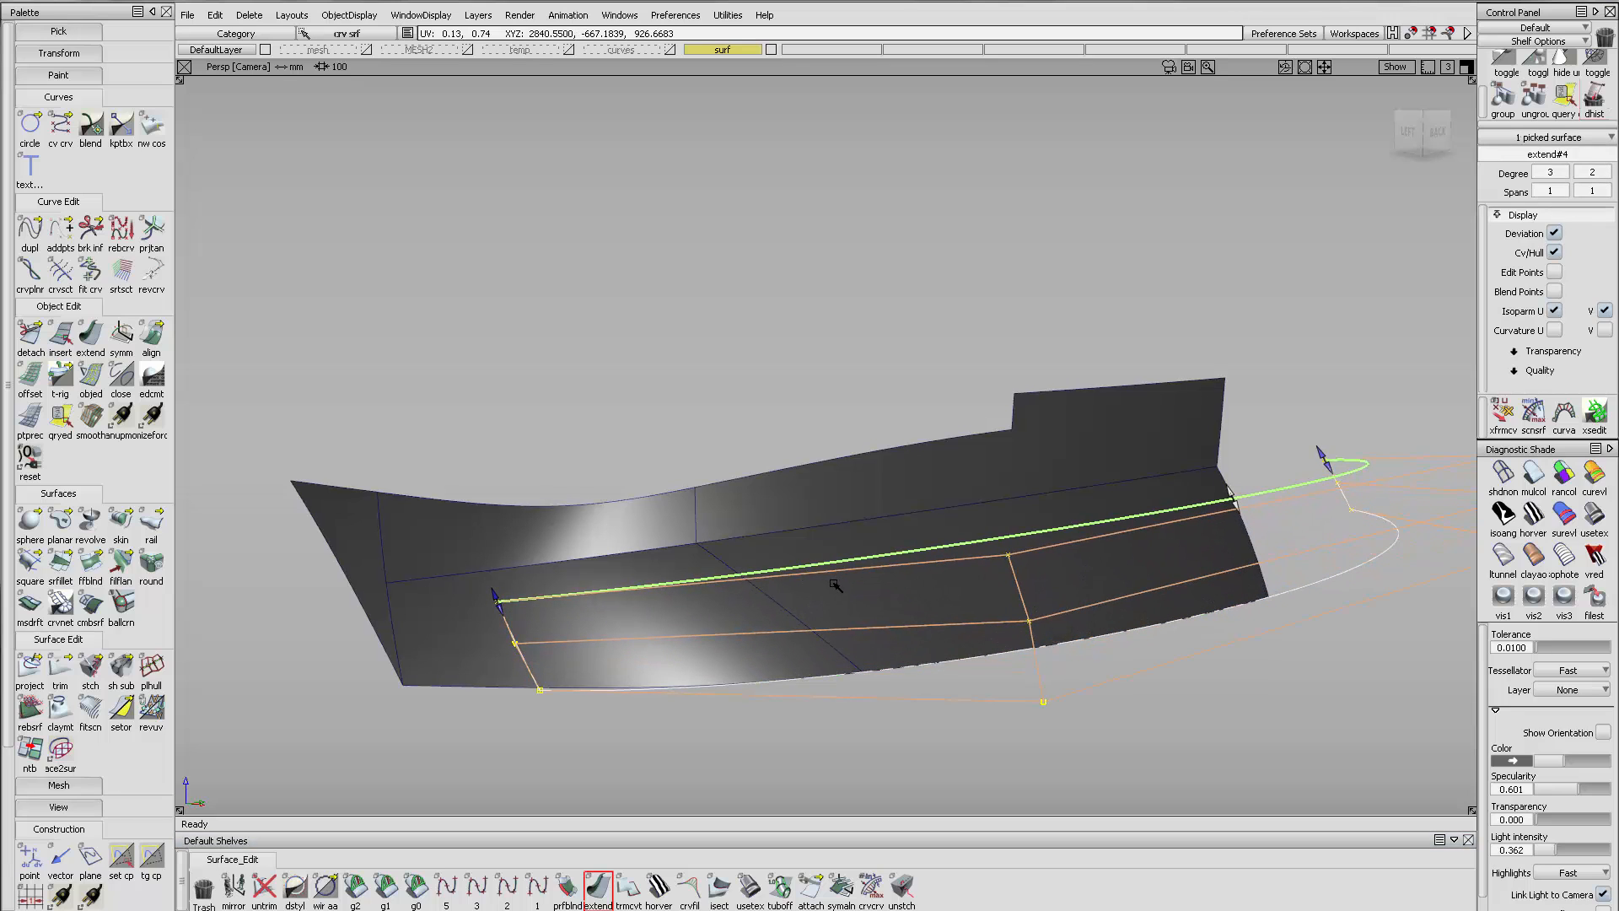
{"action": "mouse_move", "coordinate": [939, 553]}
{"action": "left_mouse_down", "text": "alt+shift"}
{"action": "mouse_move", "coordinate": [914, 597]}
{"action": "mouse_move", "coordinate": [810, 622]}
{"action": "mouse_move", "coordinate": [863, 561]}
{"action": "mouse_move", "coordinate": [933, 560]}
{"action": "mouse_move", "coordinate": [920, 540]}
{"action": "left_mouse_up", "text": "alt+shift"}
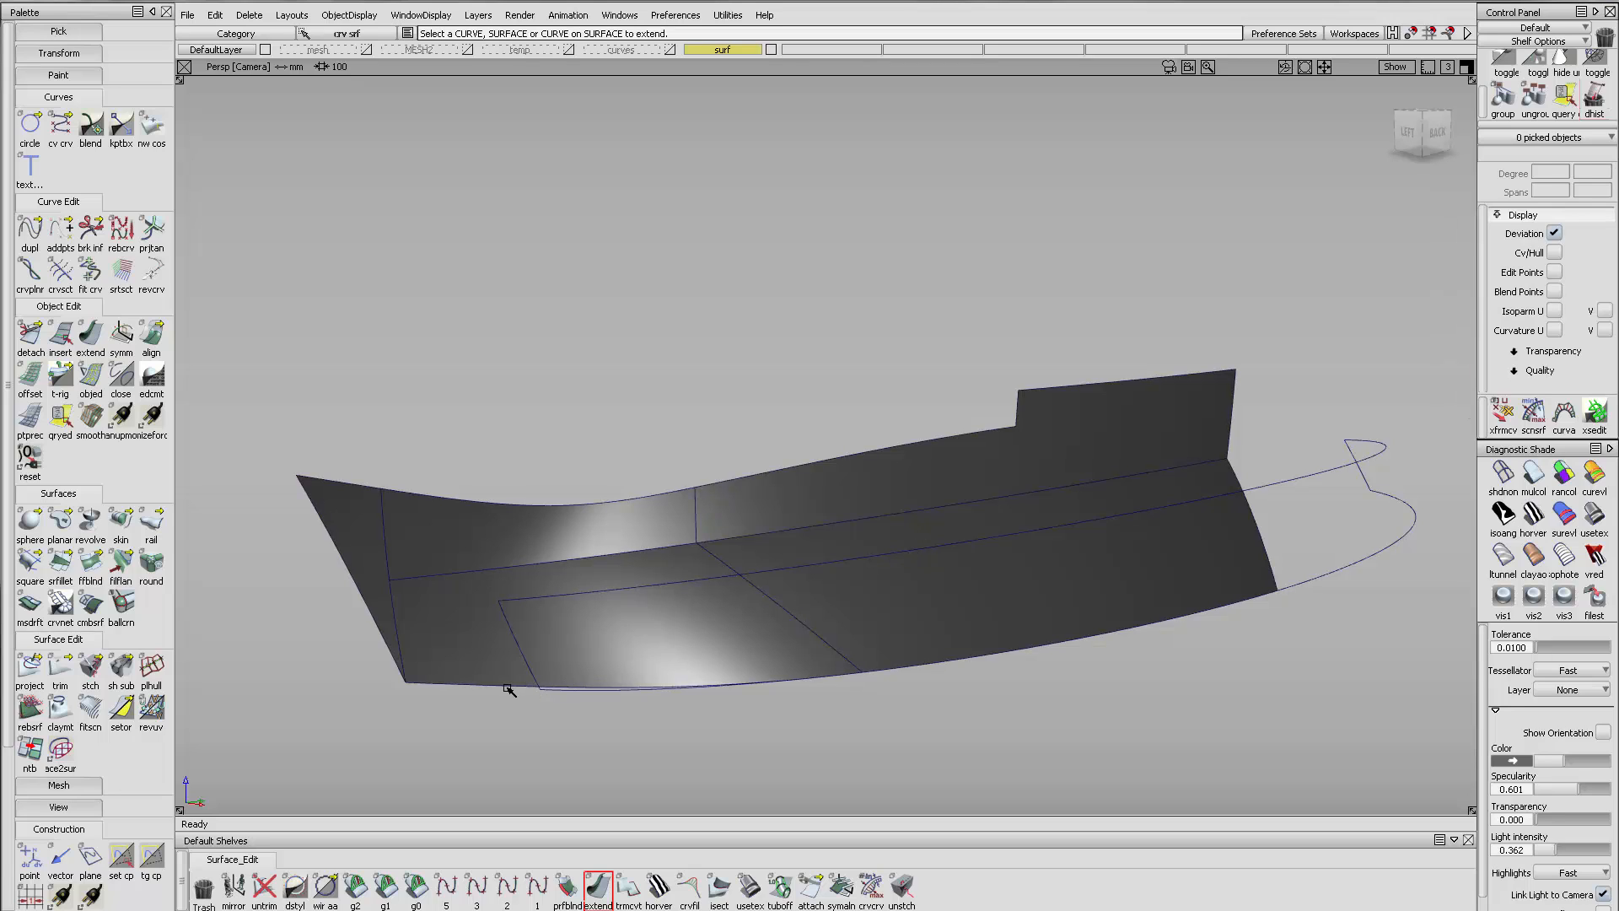
{"action": "left_click_drag", "start_coordinate": [506, 688], "coordinate": [744, 577]}
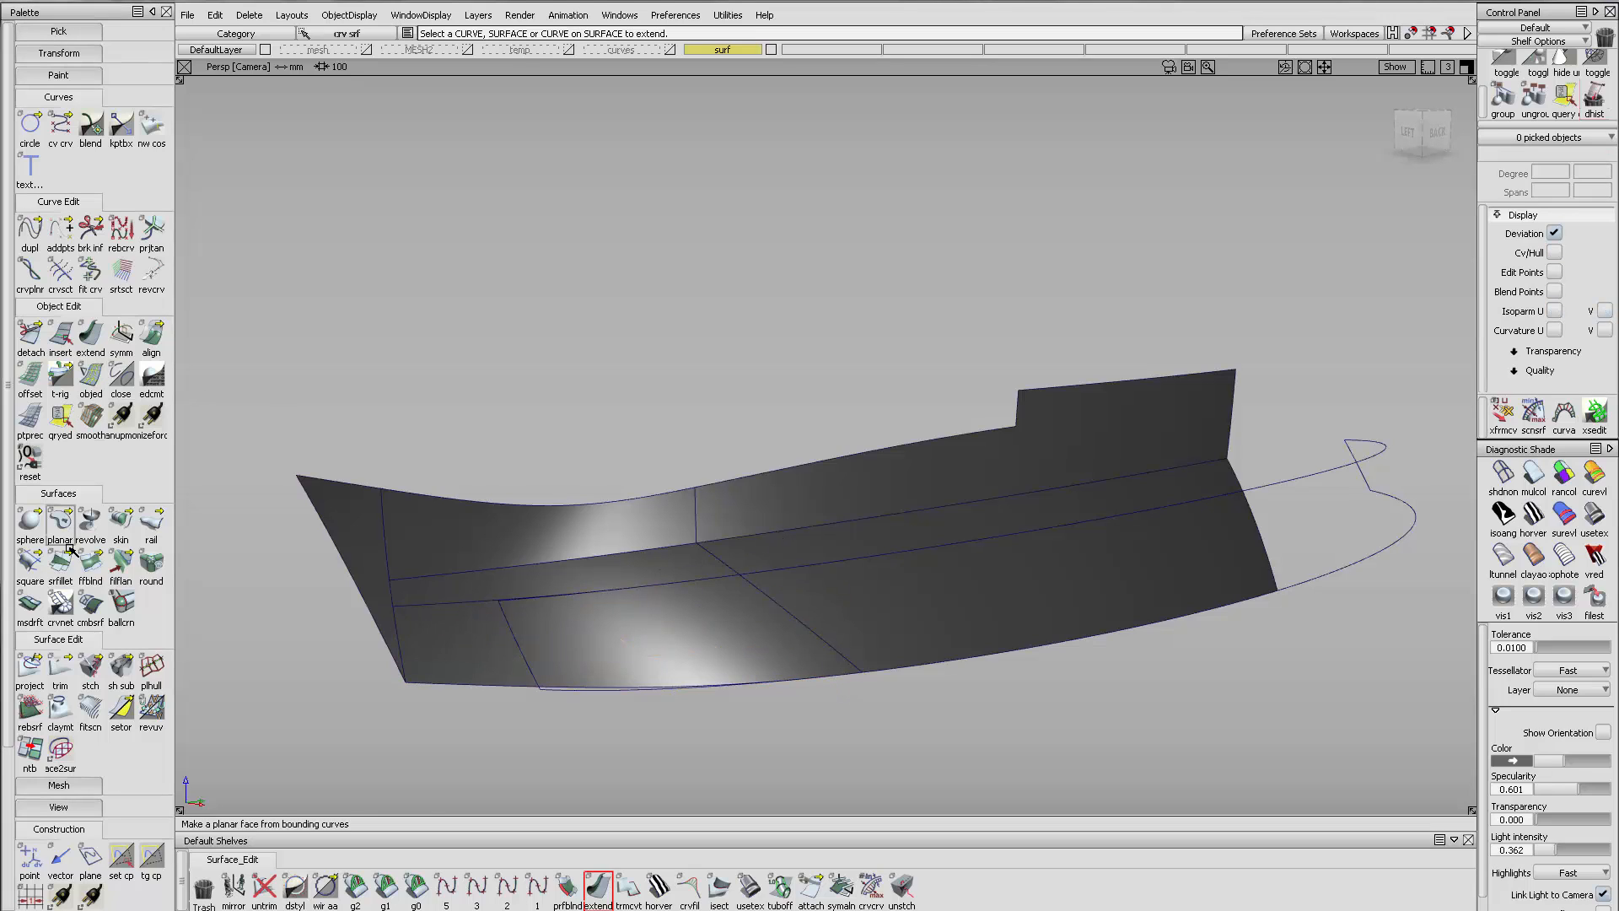
Trim the lower-right extension strip at the diagonal seam, keeping the portion behind the seam
{"action": "left_click", "coordinate": [60, 670]}
{"action": "left_click", "coordinate": [790, 569]}
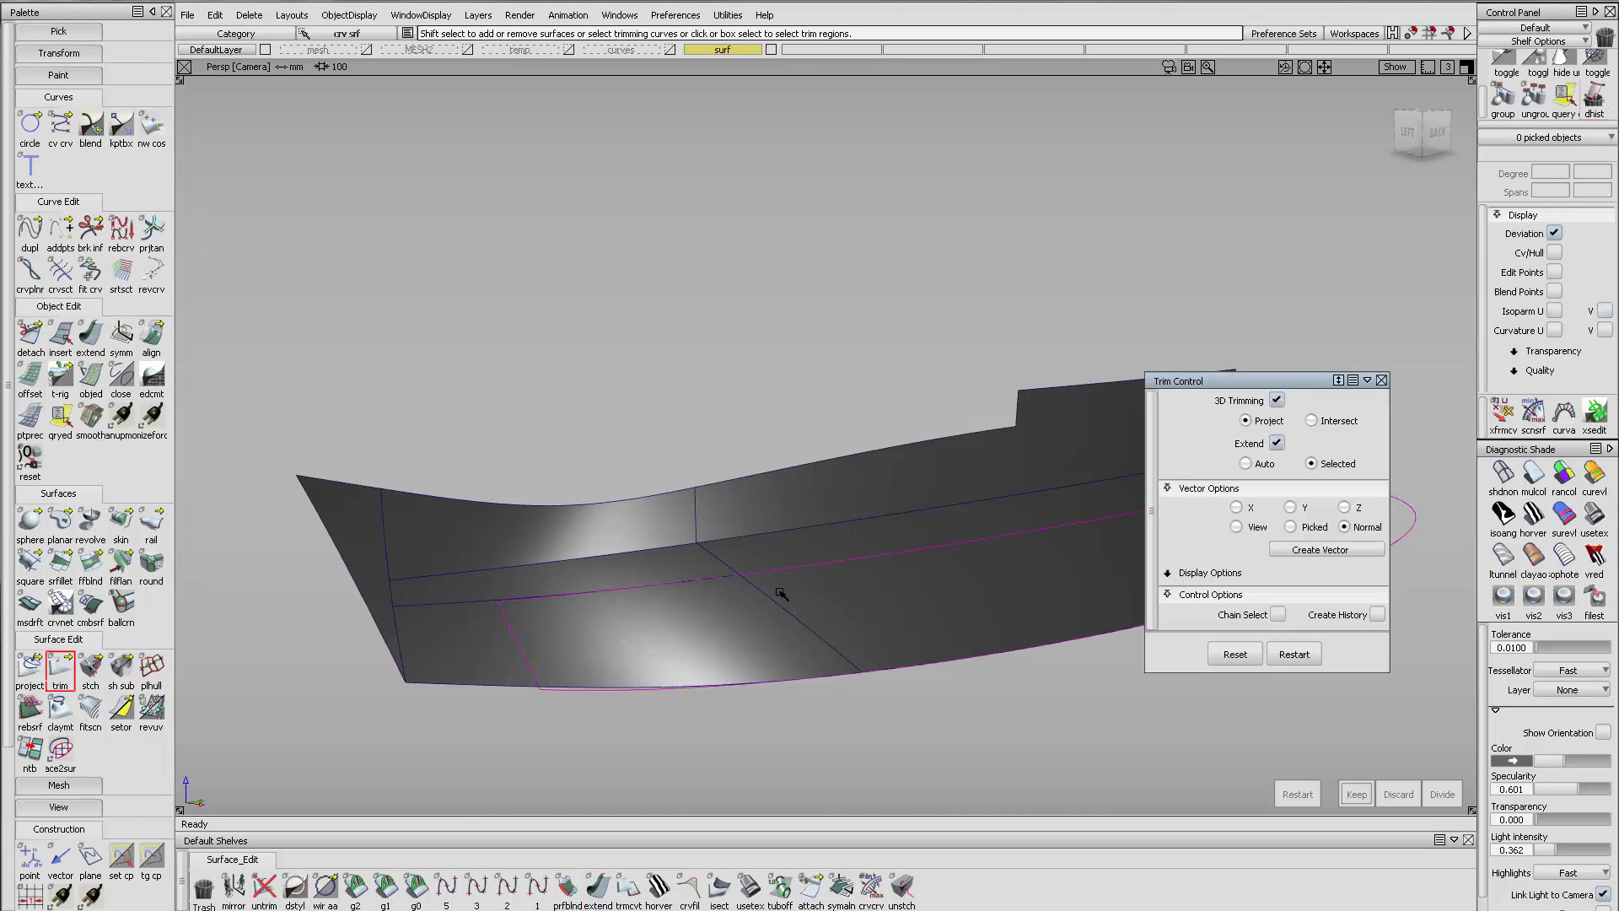
{"action": "left_click", "coordinate": [774, 600]}
{"action": "left_click", "coordinate": [795, 610]}
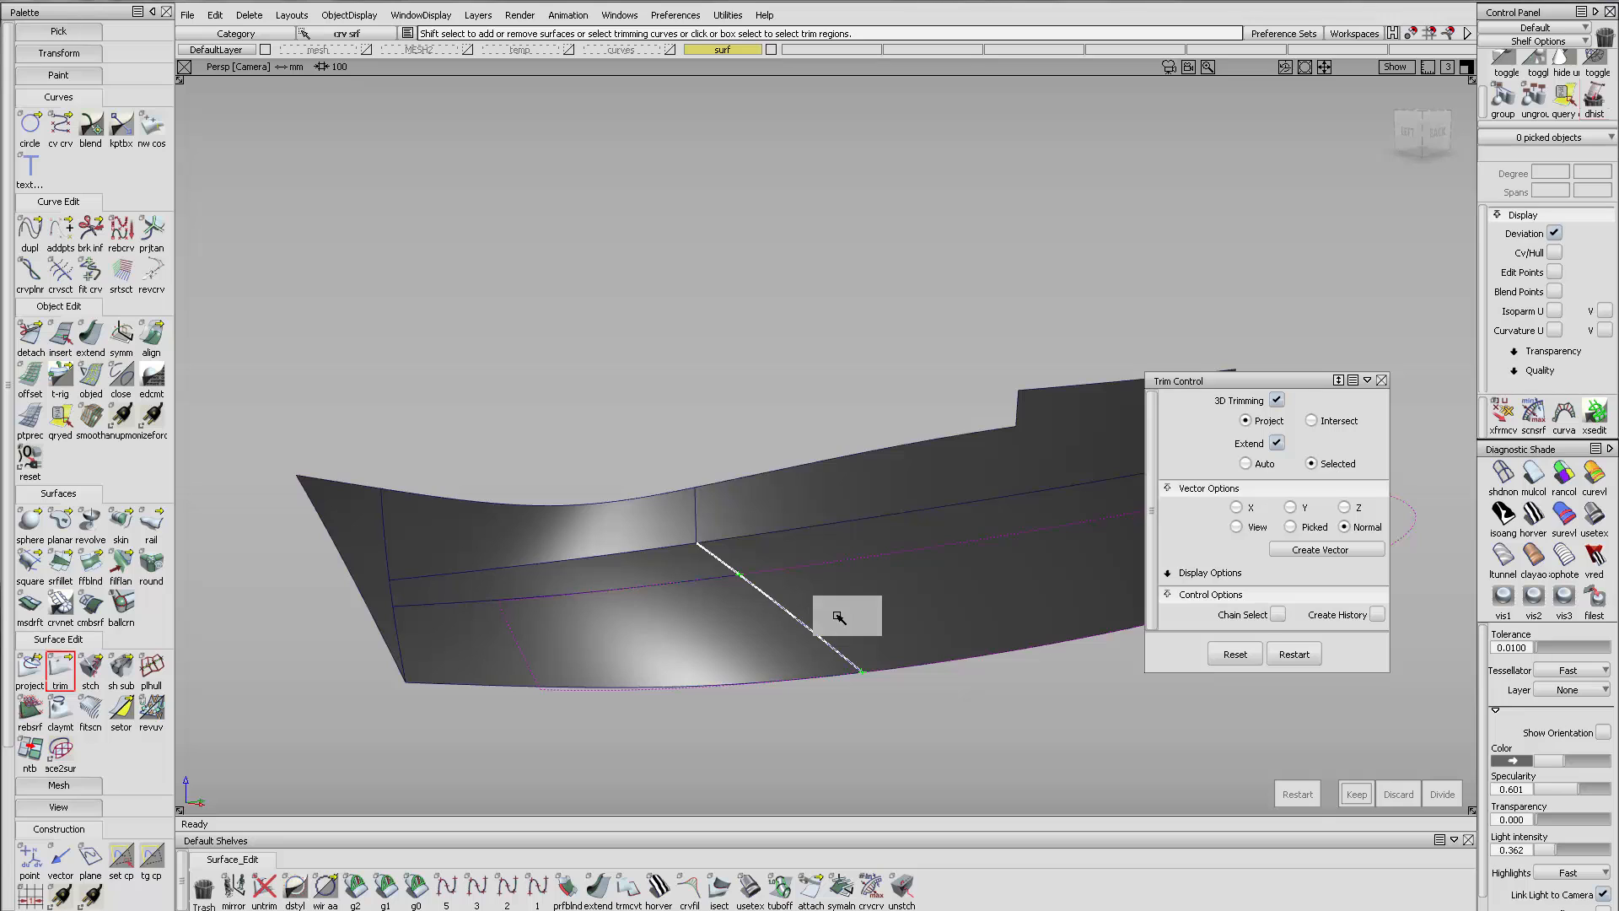
{"action": "left_click", "coordinate": [946, 582]}
{"action": "key", "text": "space"}
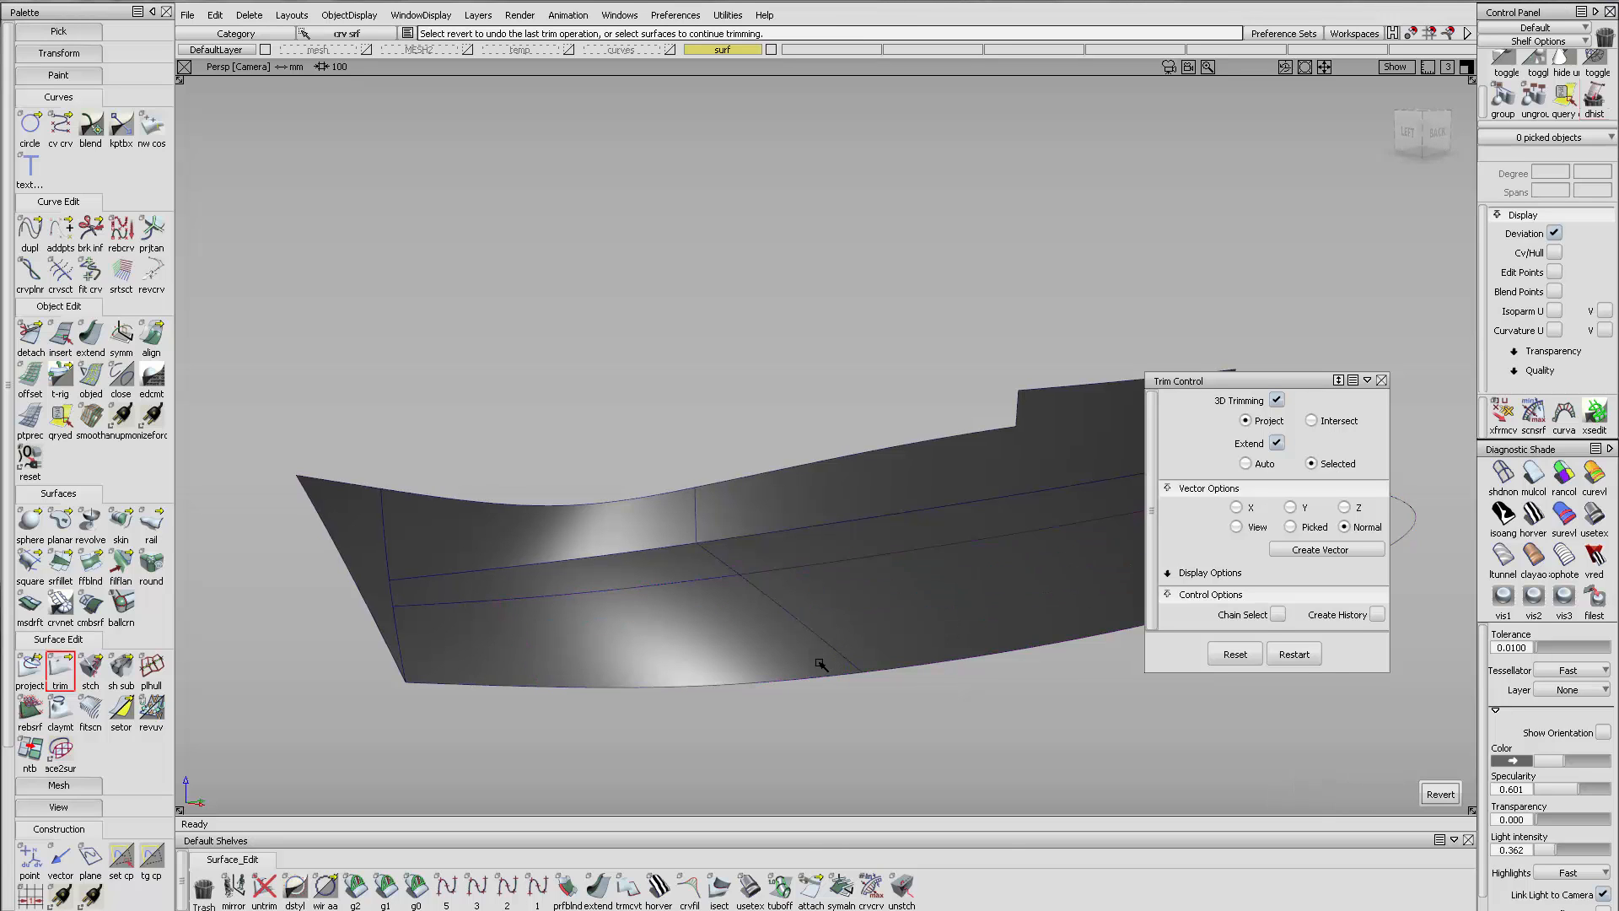
Show the control vertices and hull of the extension strip on the lower-left surface
{"action": "left_click_drag", "start_coordinate": [643, 542], "coordinate": [784, 489], "text": "alt+shift"}
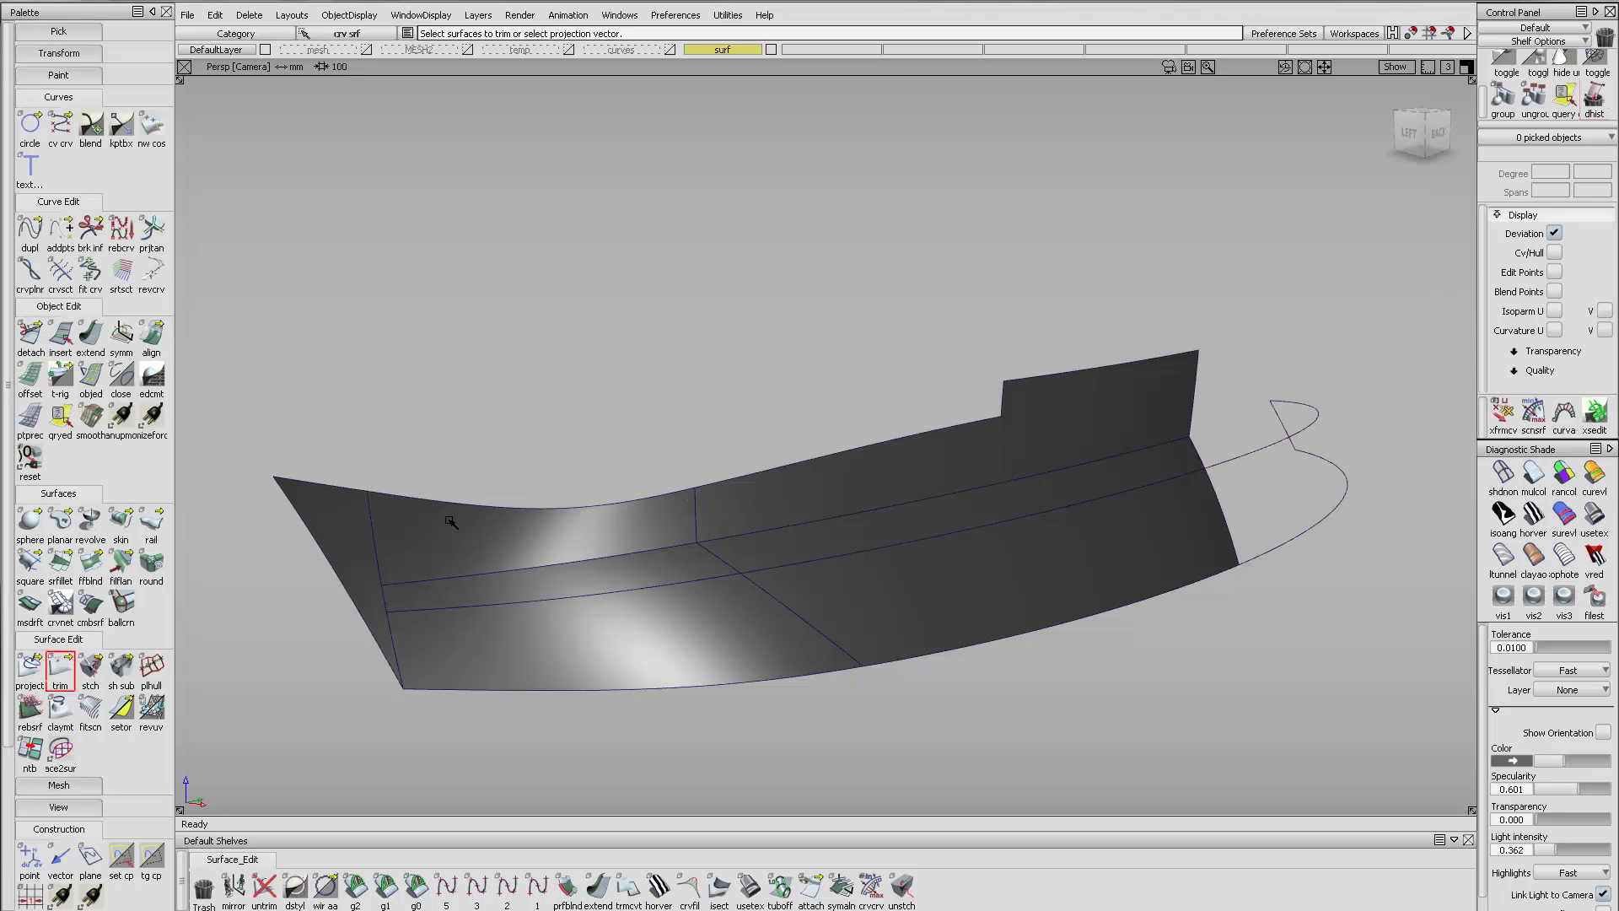
{"action": "left_click_drag", "start_coordinate": [665, 557], "coordinate": [597, 602], "text": "ctrl+shift"}
{"action": "left_click", "coordinate": [643, 597]}
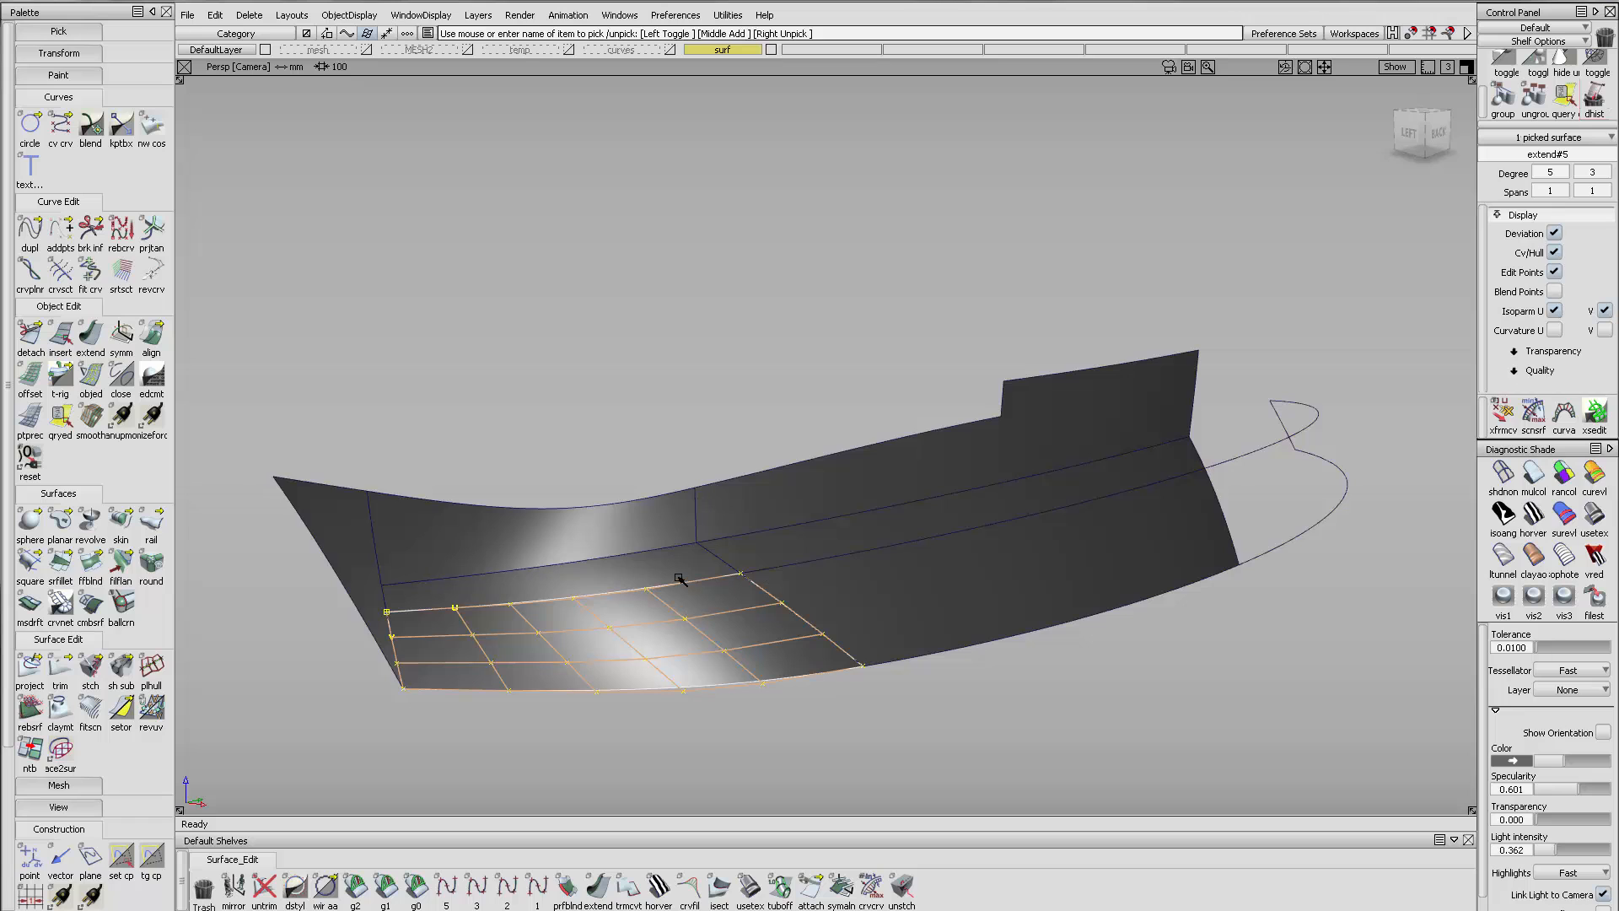
{"action": "left_click_drag", "start_coordinate": [733, 585], "coordinate": [736, 547], "text": "alt+shift"}
{"action": "left_click", "coordinate": [597, 547]}
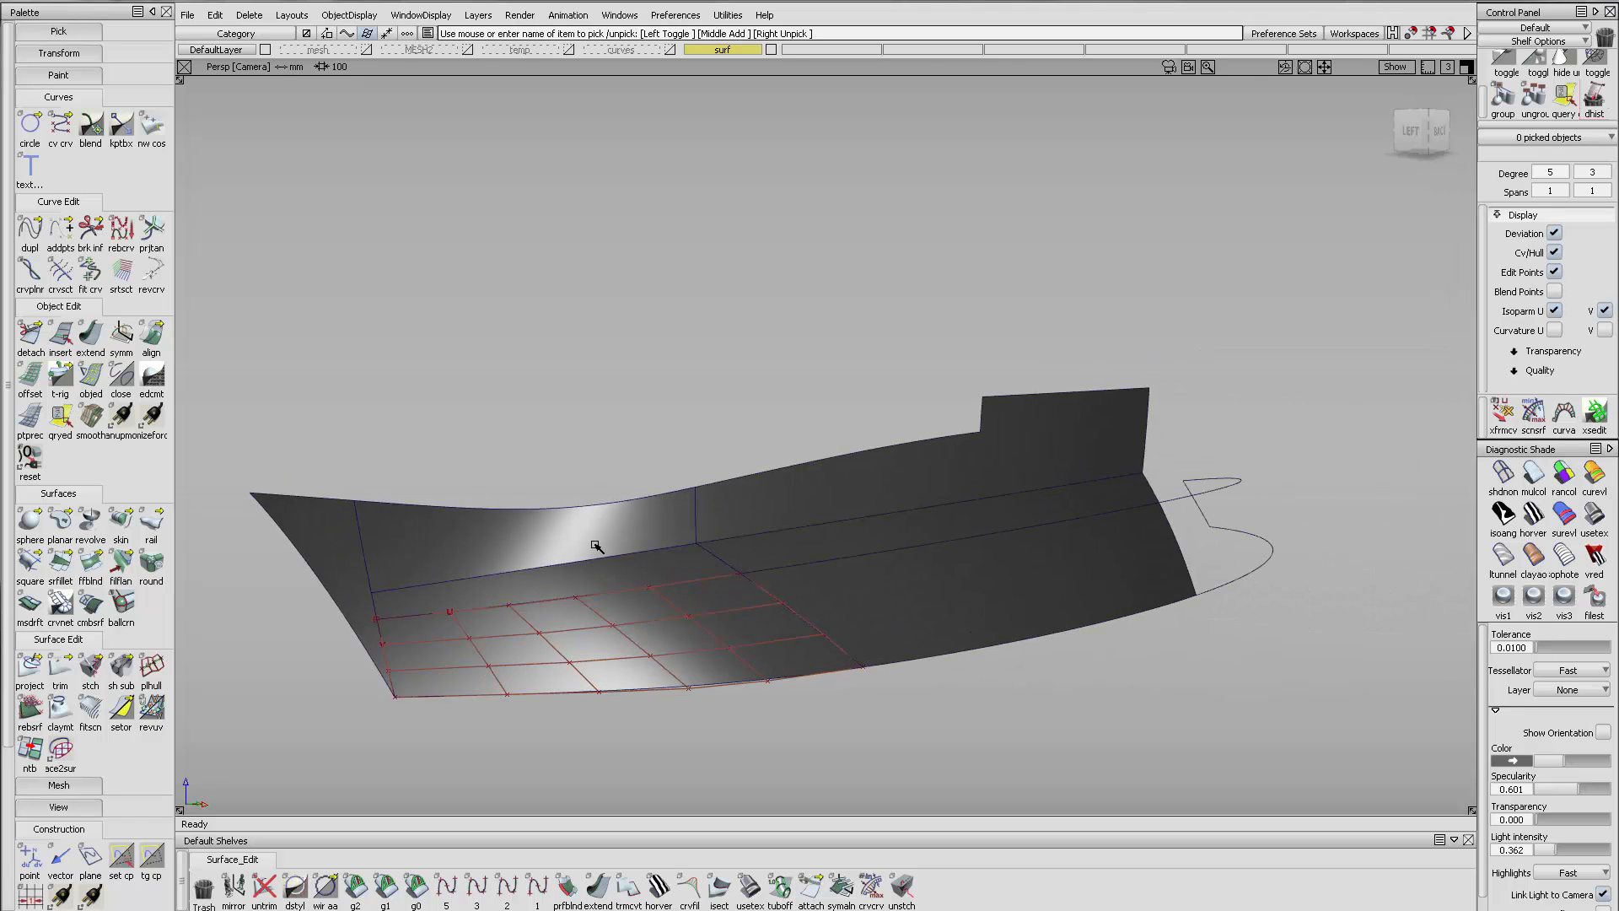
{"action": "left_click_drag", "start_coordinate": [852, 548], "coordinate": [763, 554], "text": "alt+shift"}
{"action": "right_click_drag", "start_coordinate": [762, 555], "coordinate": [727, 569], "text": "alt+shift"}
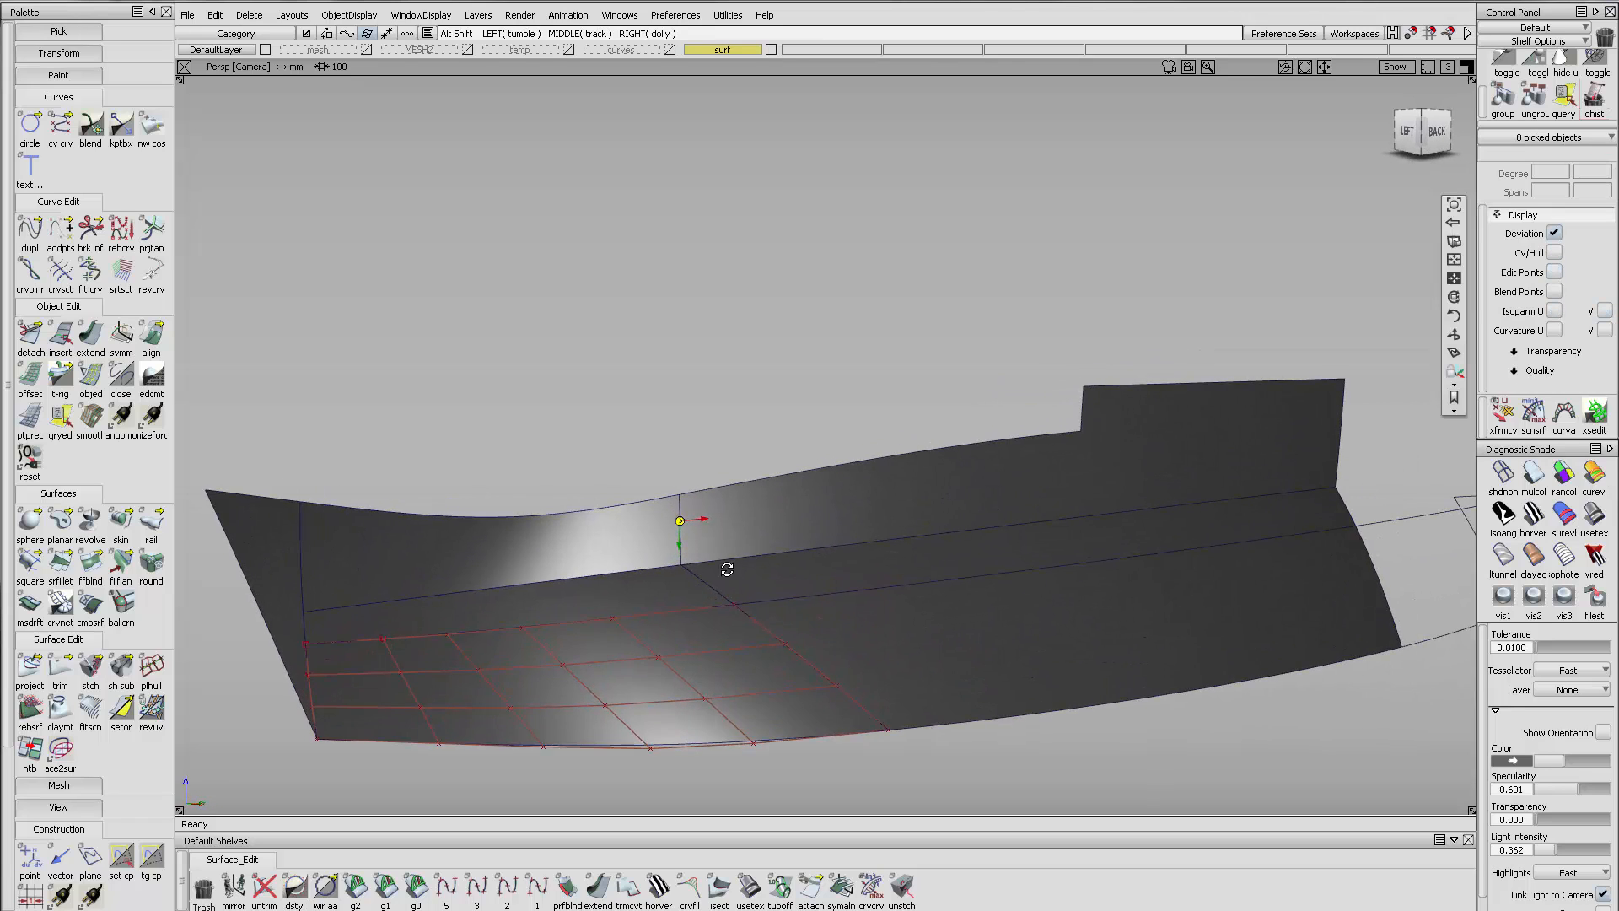
{"action": "left_click_drag", "start_coordinate": [727, 570], "coordinate": [877, 542], "text": "alt+shift"}
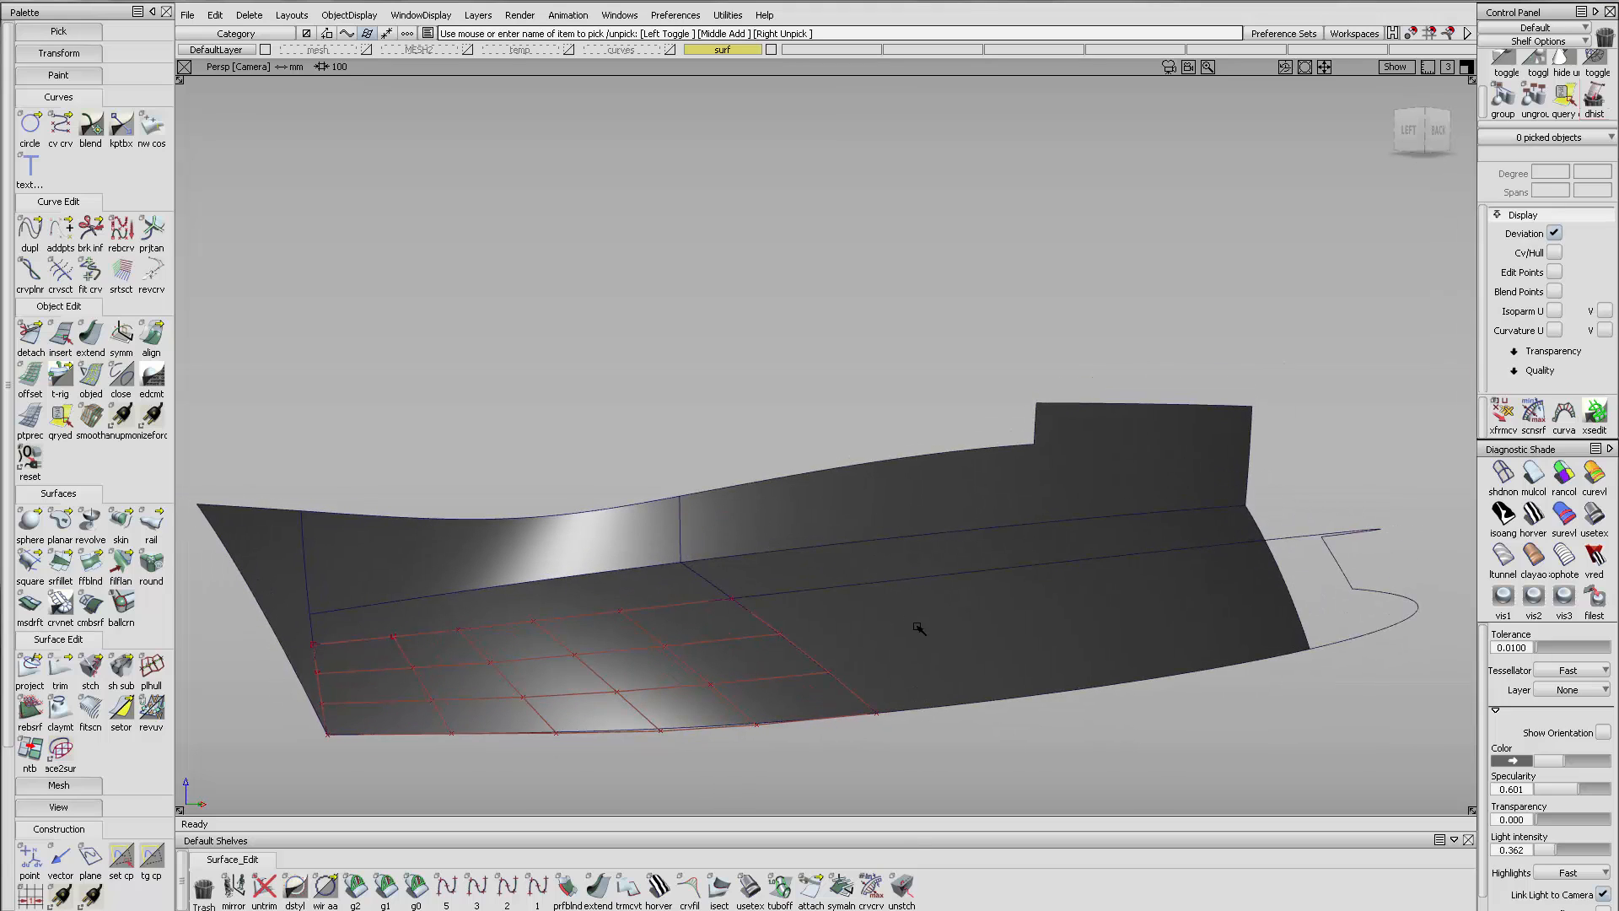
Extend the right wall's lower edge upward as a separate strip, and extend that strip's upper edge back down about 28 mm
{"action": "left_click", "coordinate": [597, 885]}
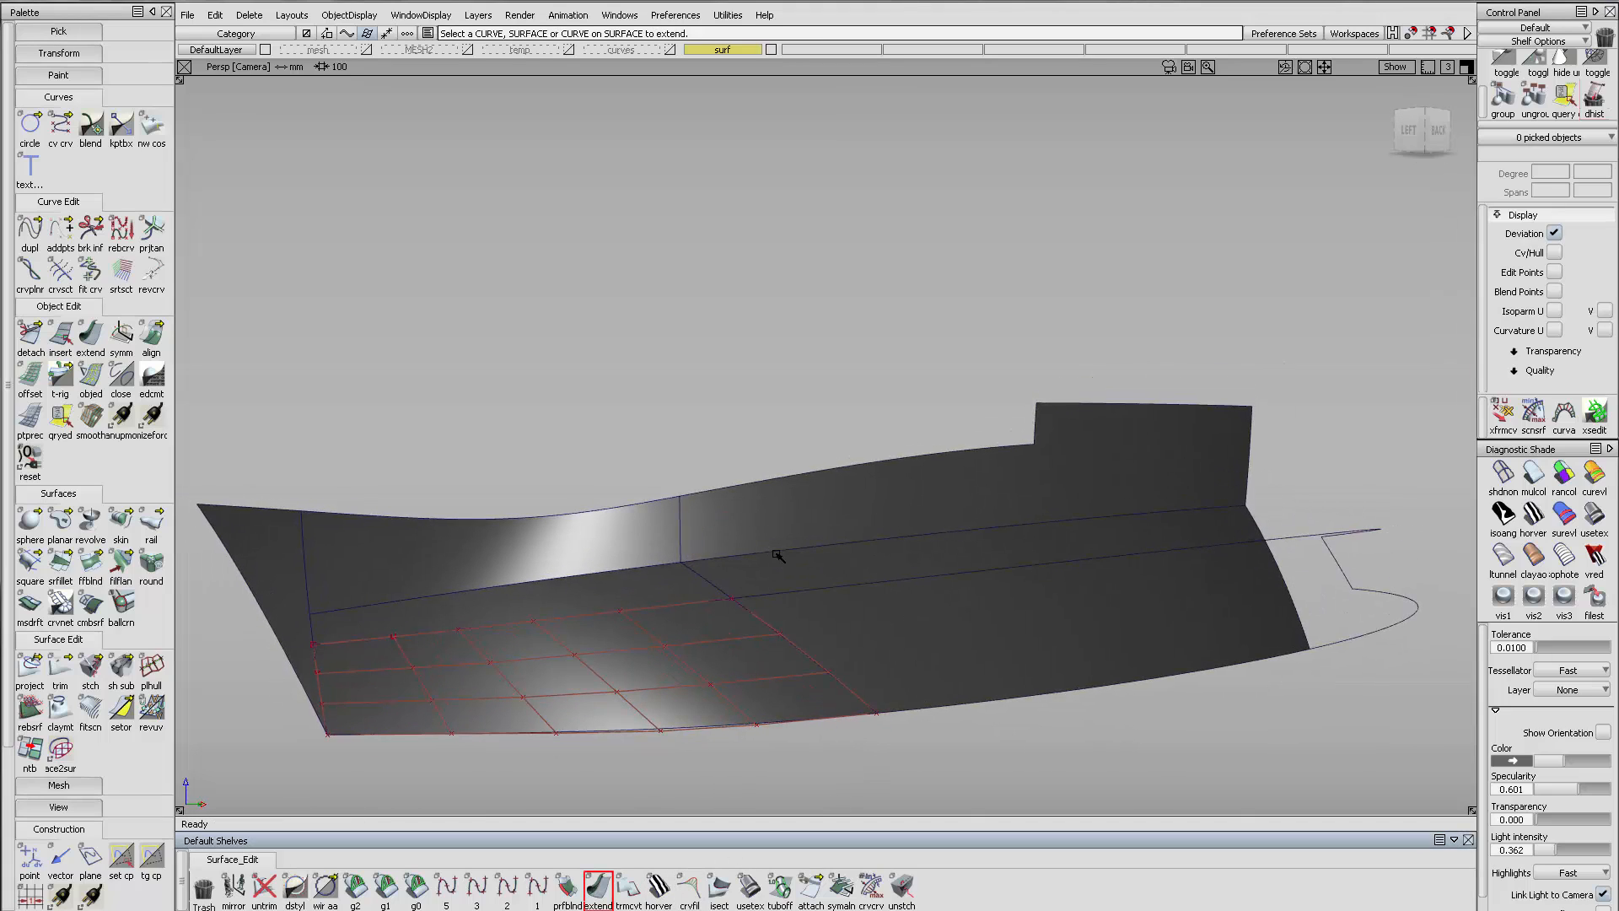
{"action": "left_click", "coordinate": [788, 562]}
{"action": "left_click", "coordinate": [797, 561]}
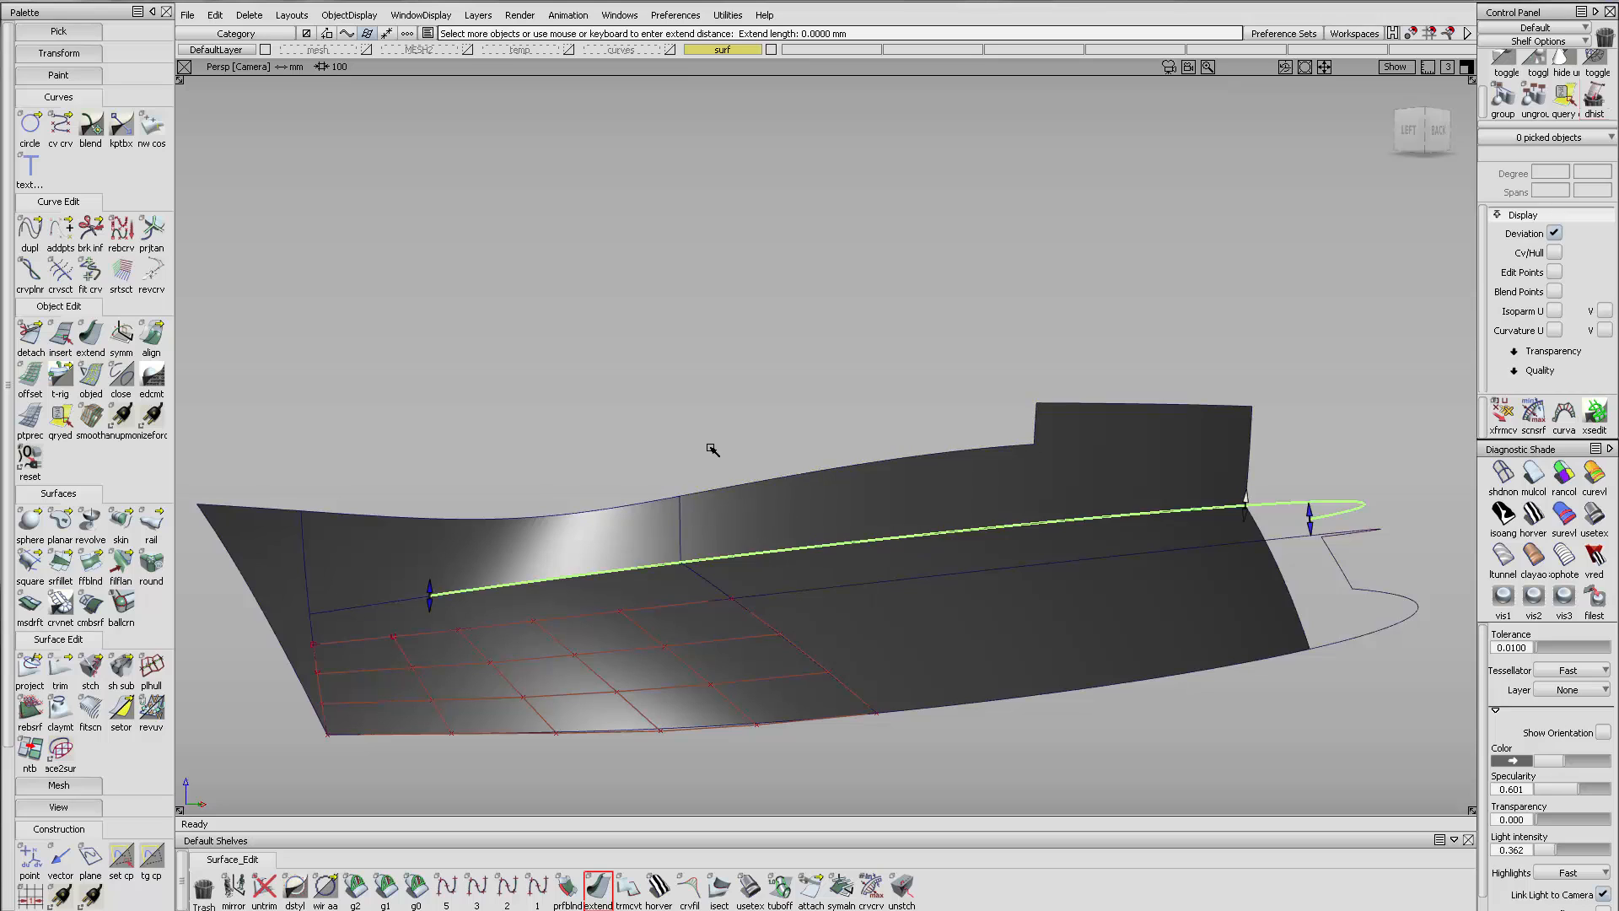
{"action": "left_click_drag", "start_coordinate": [712, 452], "coordinate": [705, 401]}
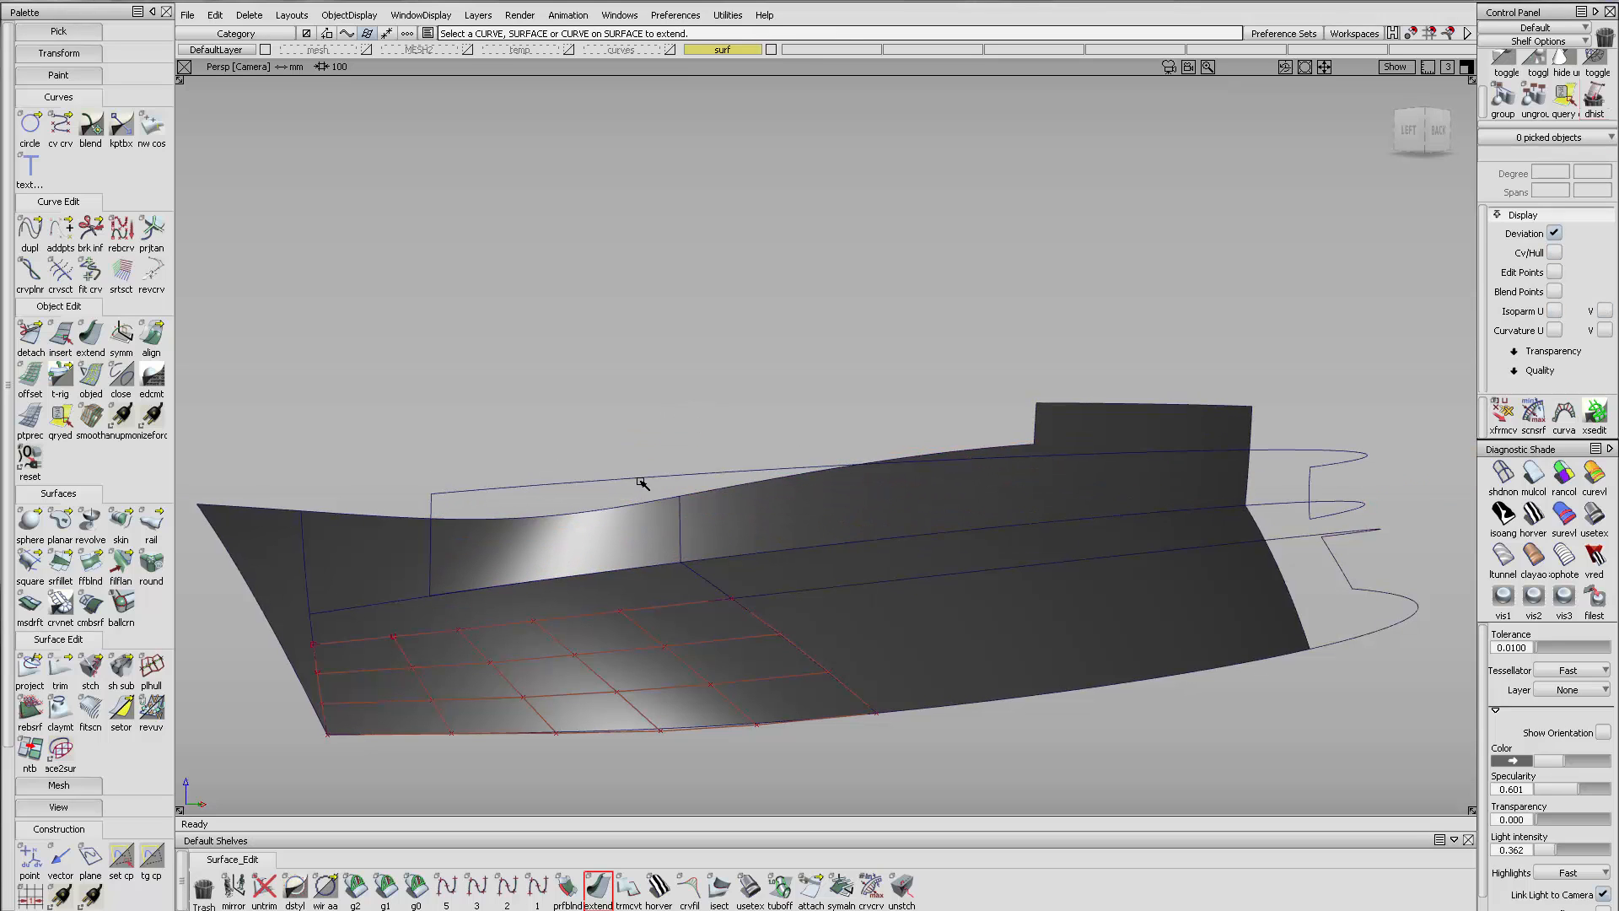
{"action": "left_click_drag", "start_coordinate": [641, 482], "coordinate": [640, 505]}
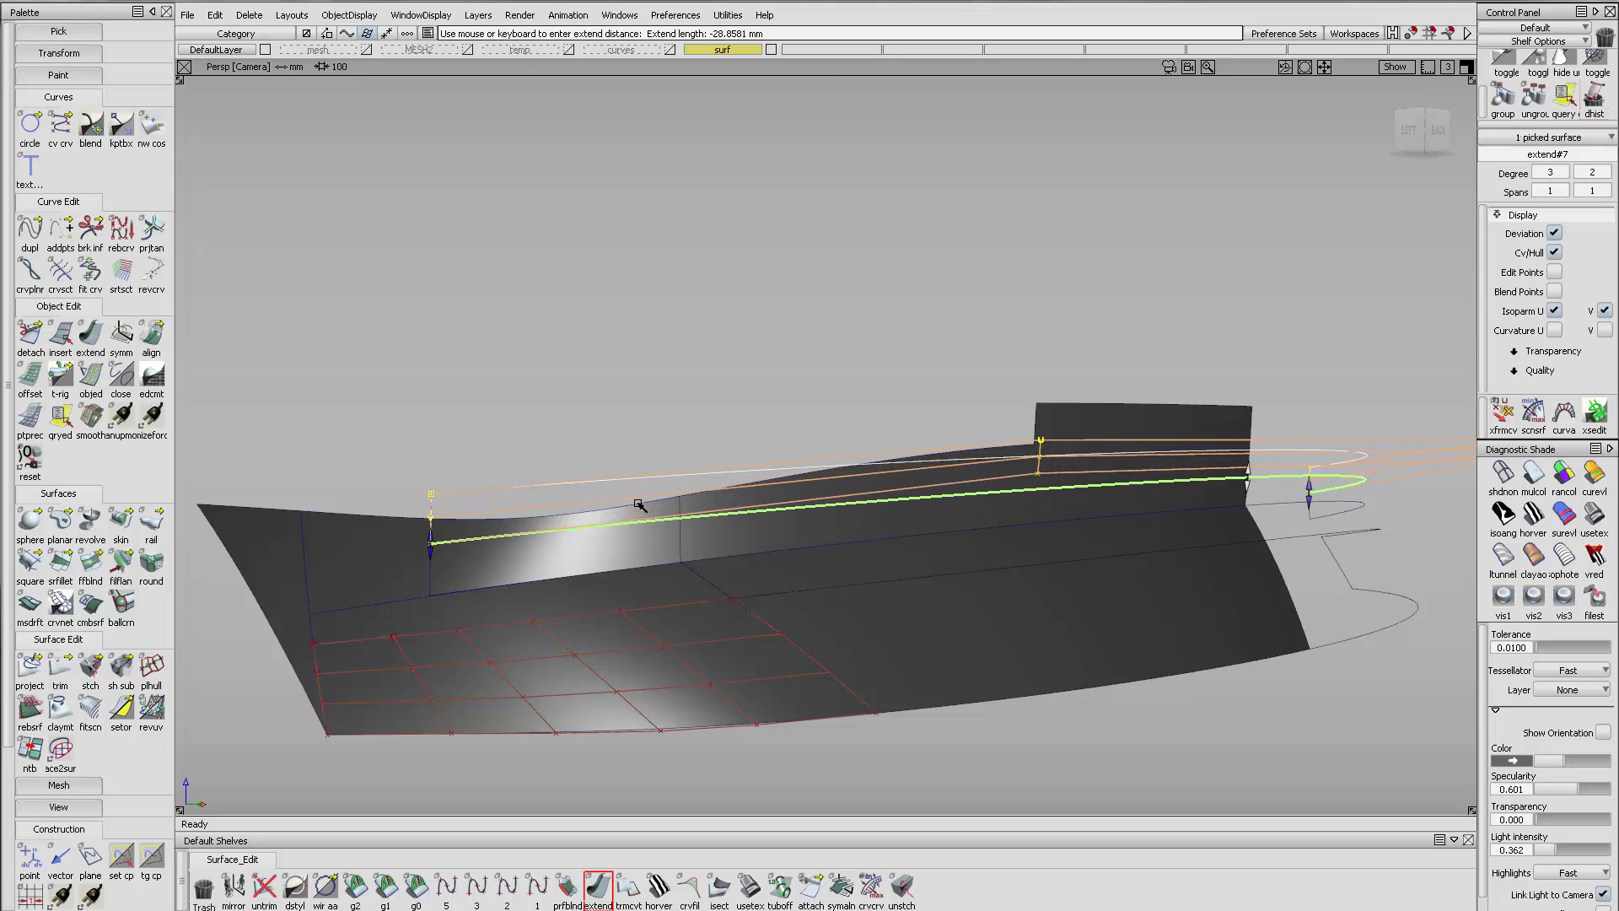
Delete the strip extended upward from the right wall's lower edge
{"action": "left_click_drag", "start_coordinate": [542, 499], "coordinate": [477, 549], "text": "ctrl+shift"}
{"action": "left_click", "coordinate": [432, 570]}
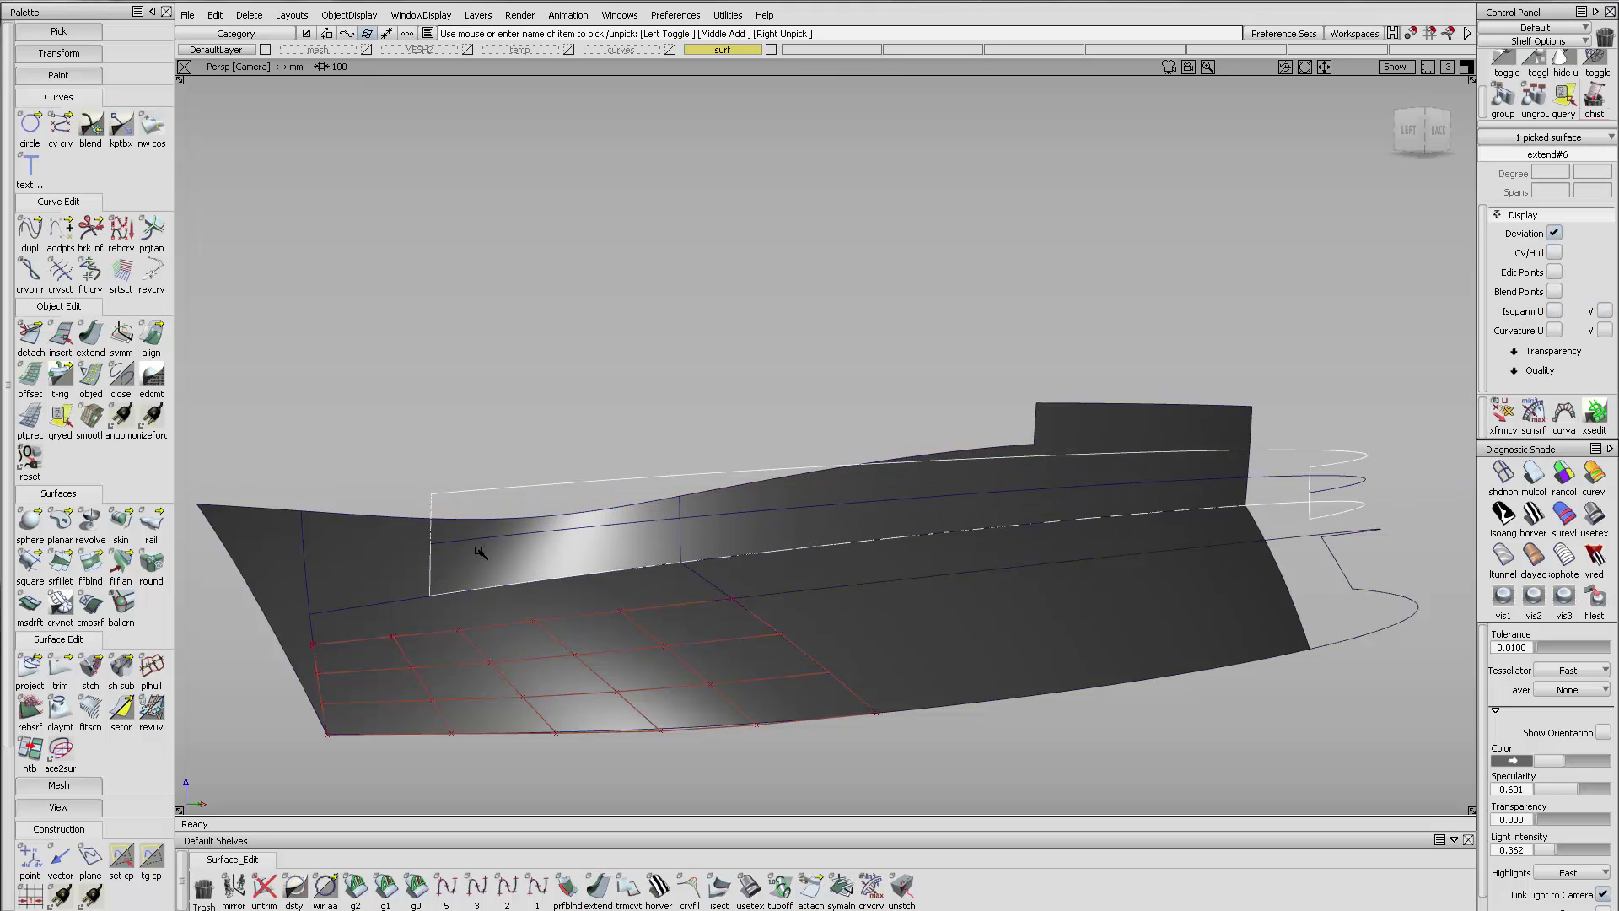
{"action": "key", "text": "Delete"}
{"action": "key", "text": "Return"}
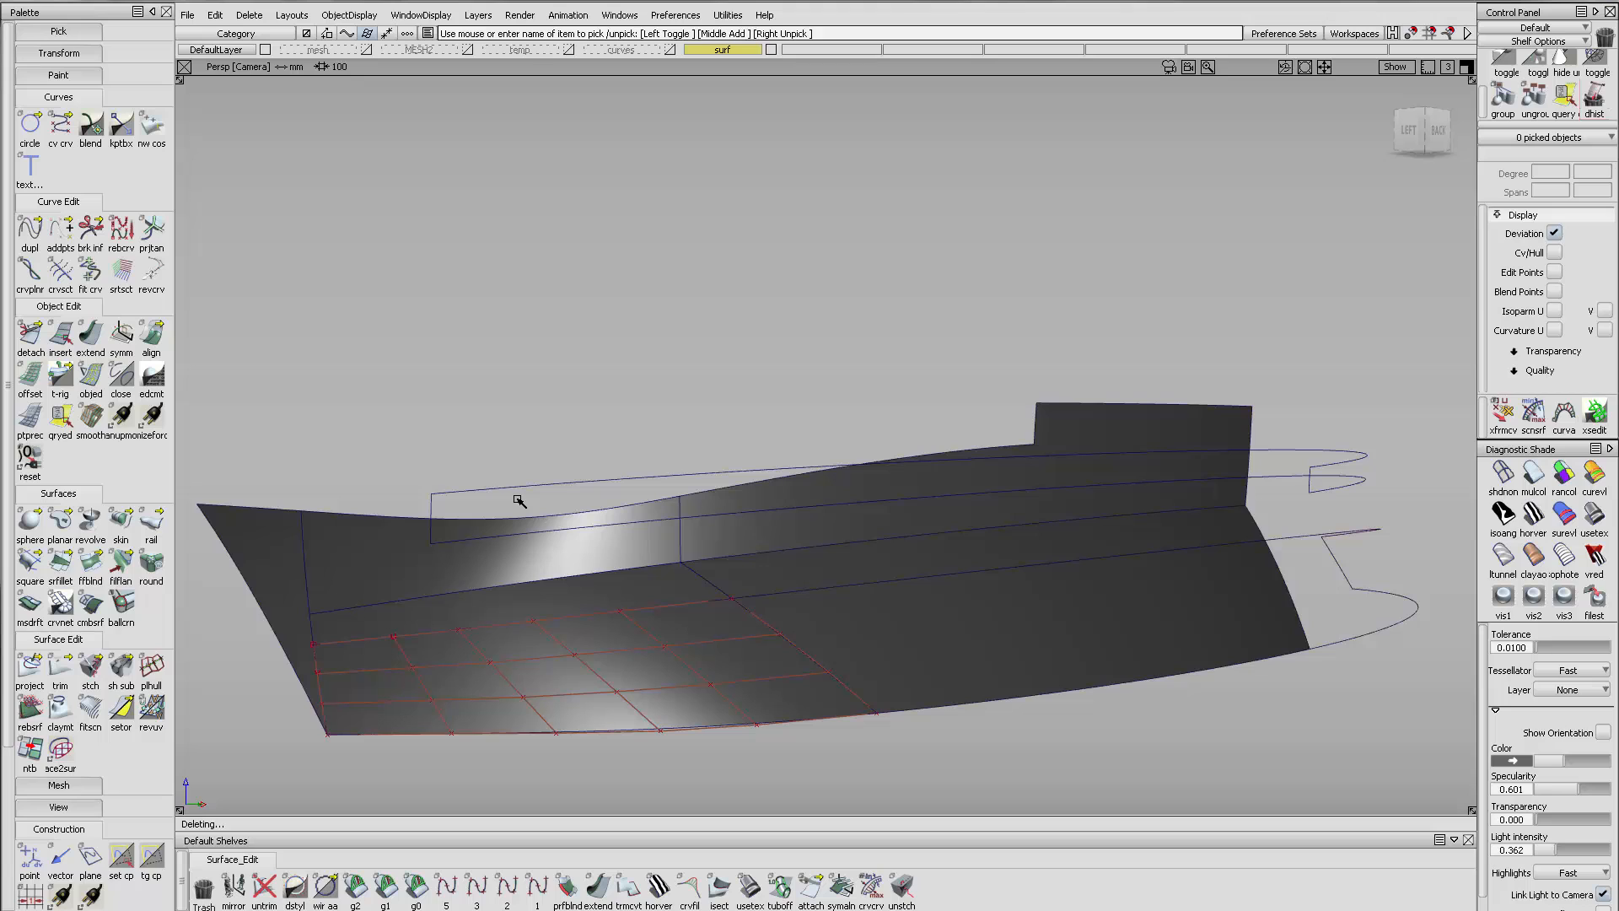
Extend the left wall's upper edge back down over the wall by about 21 mm
{"action": "left_click_drag", "start_coordinate": [409, 555], "coordinate": [451, 576], "text": "alt+shift"}
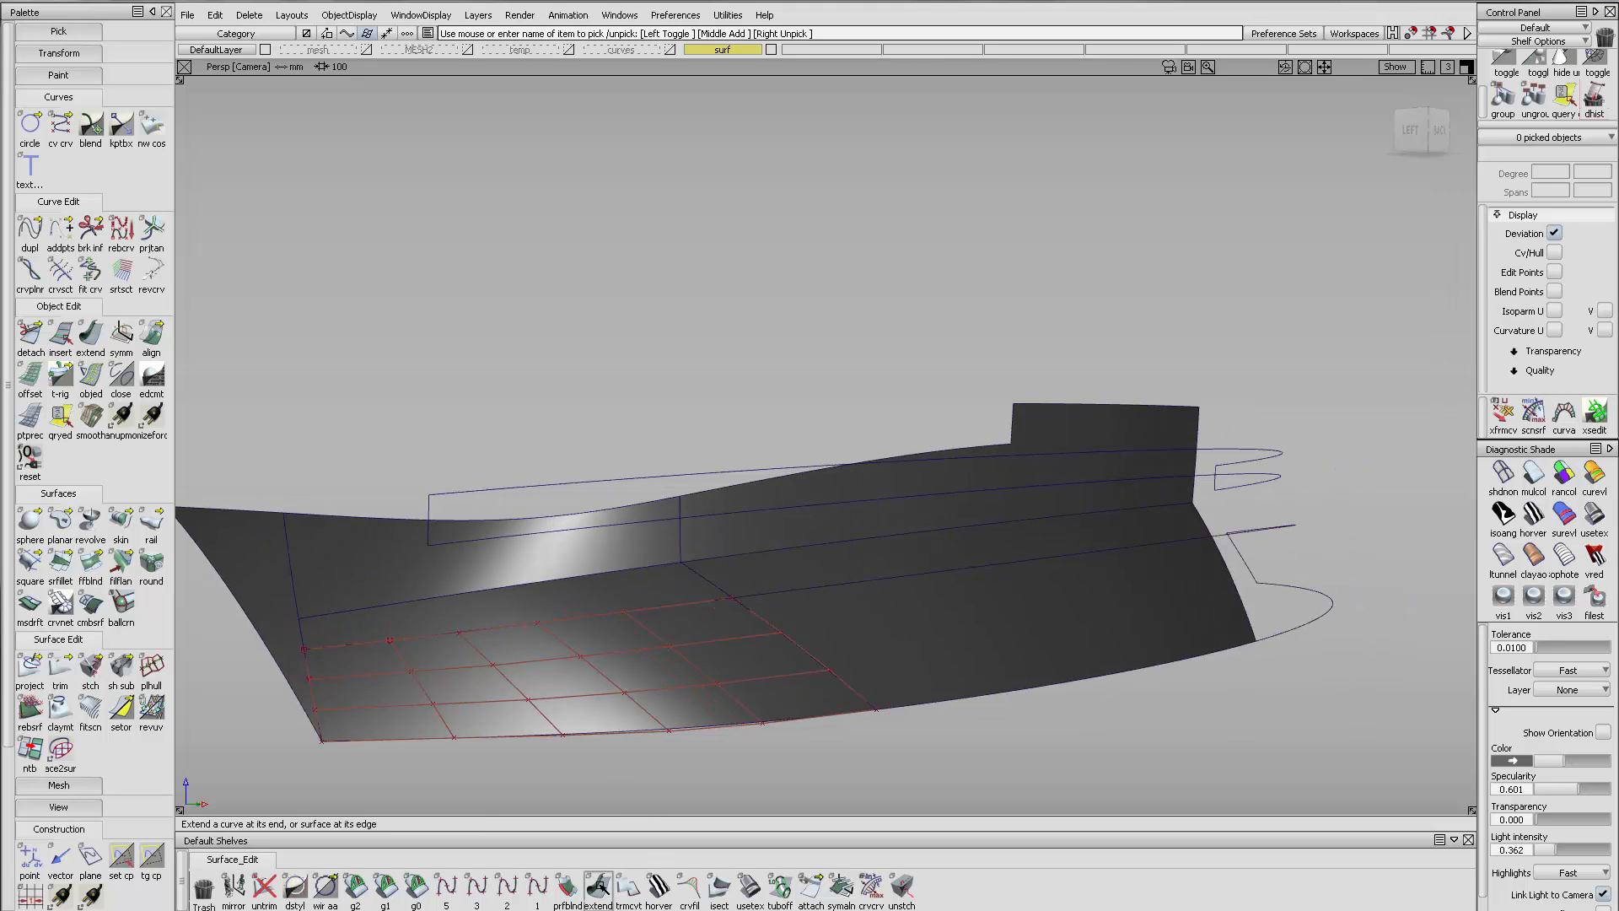
{"action": "left_click", "coordinate": [598, 888]}
{"action": "mouse_move", "coordinate": [346, 520]}
{"action": "left_mouse_down"}
{"action": "mouse_move", "coordinate": [347, 563]}
{"action": "mouse_move", "coordinate": [348, 547]}
{"action": "left_mouse_up"}
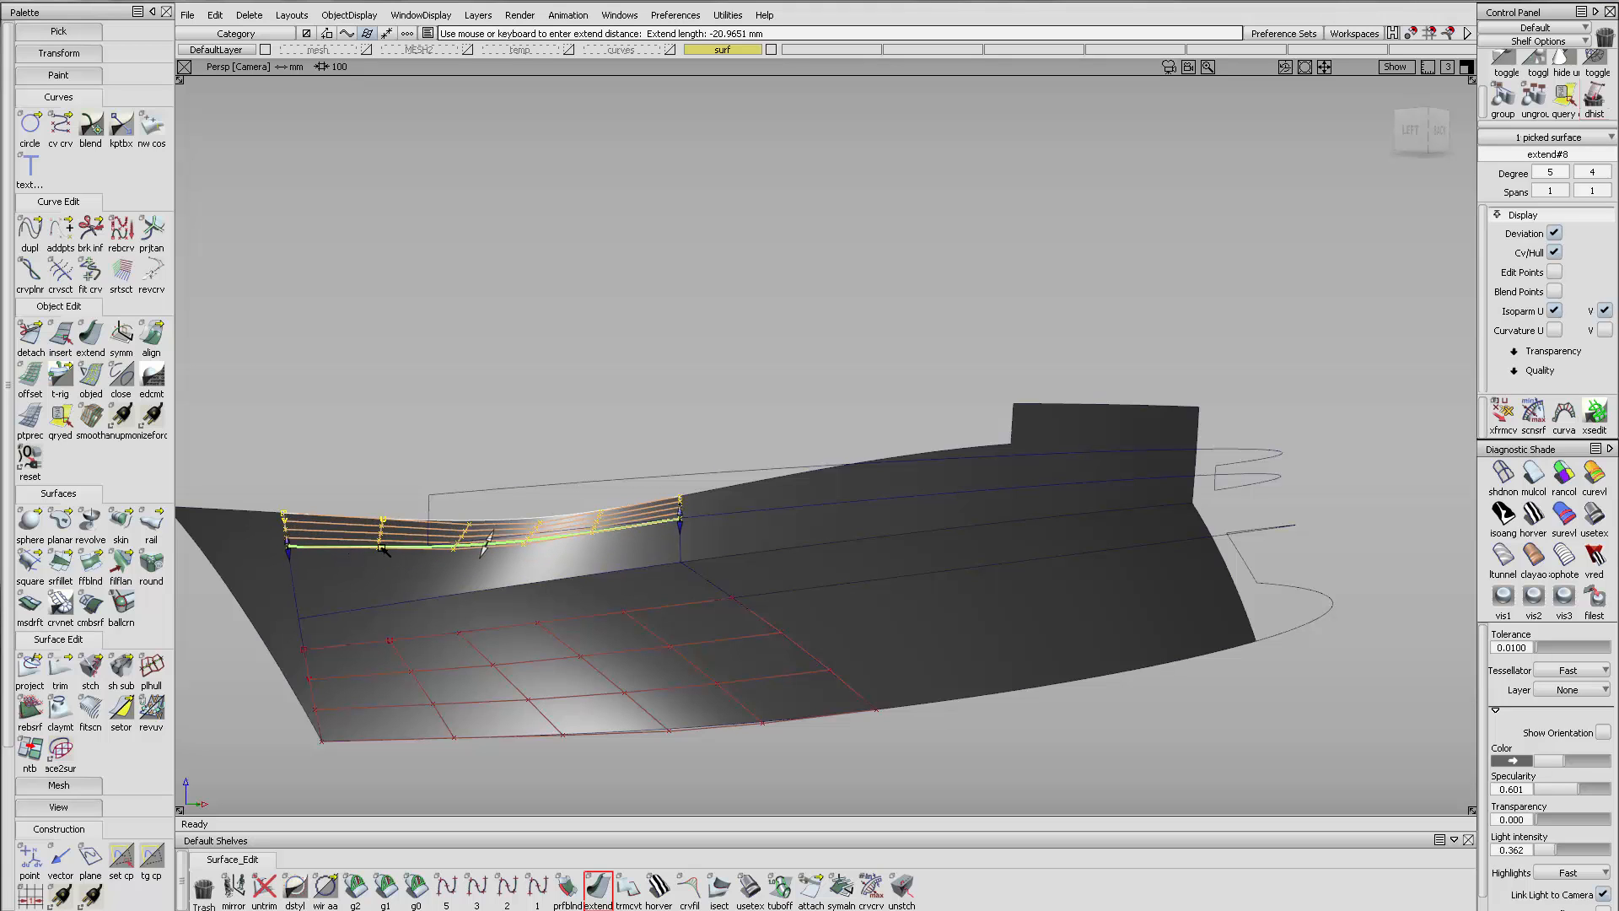
{"action": "left_click_drag", "start_coordinate": [643, 509], "coordinate": [634, 610], "text": "ctrl+shift"}
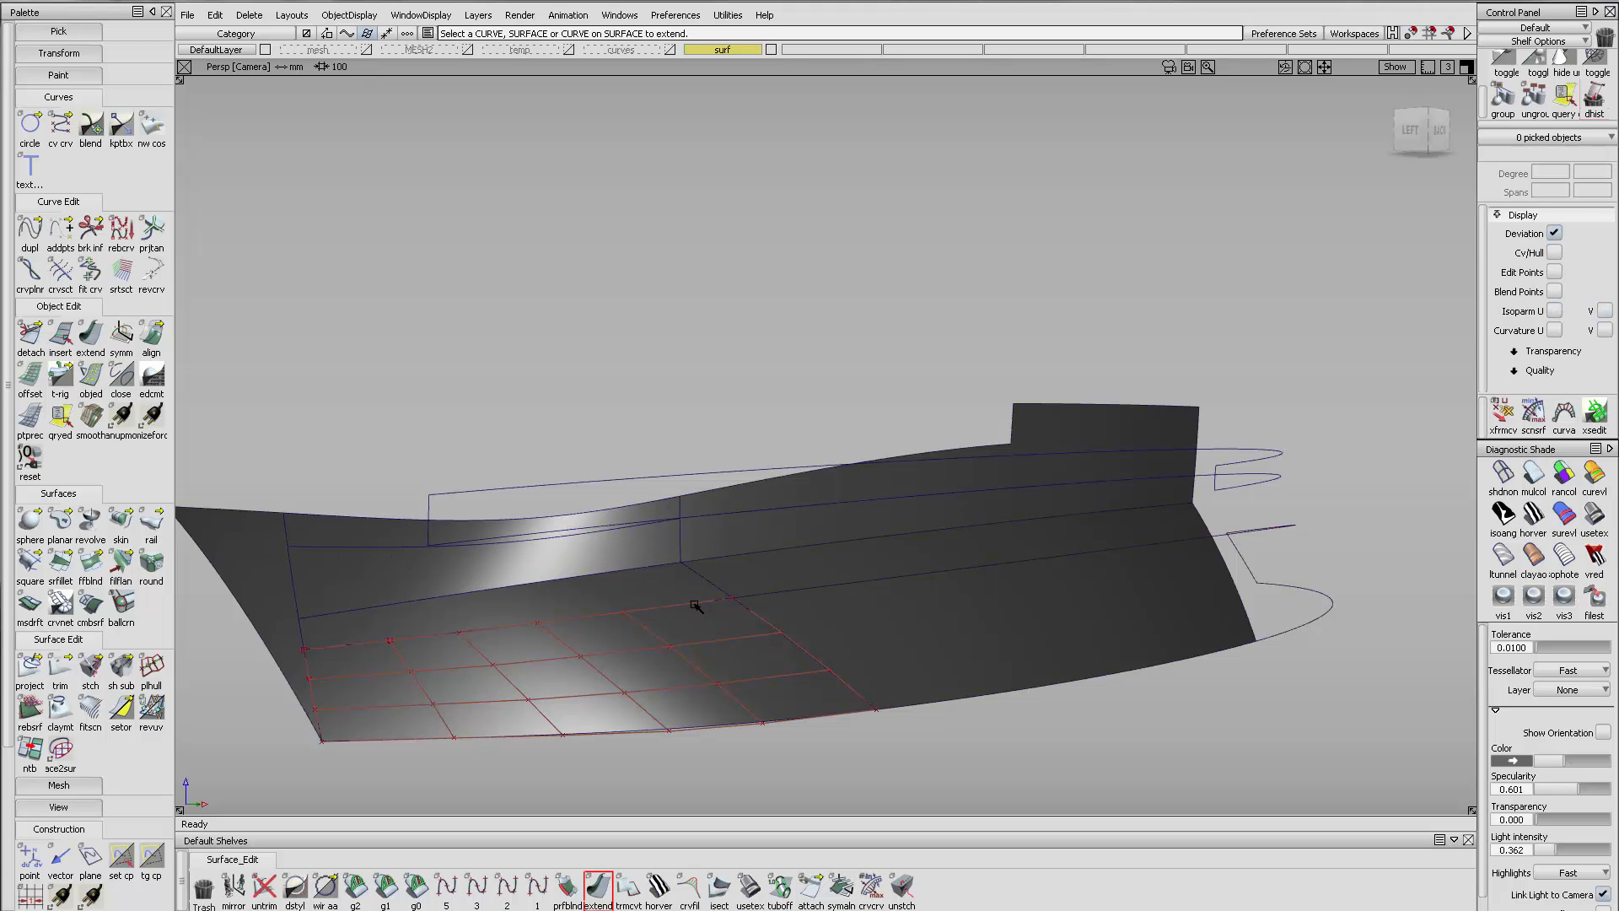
Delete the two remaining extension strips on the left and right walls
{"action": "left_click_drag", "start_coordinate": [662, 528], "coordinate": [672, 579], "text": "alt+shift"}
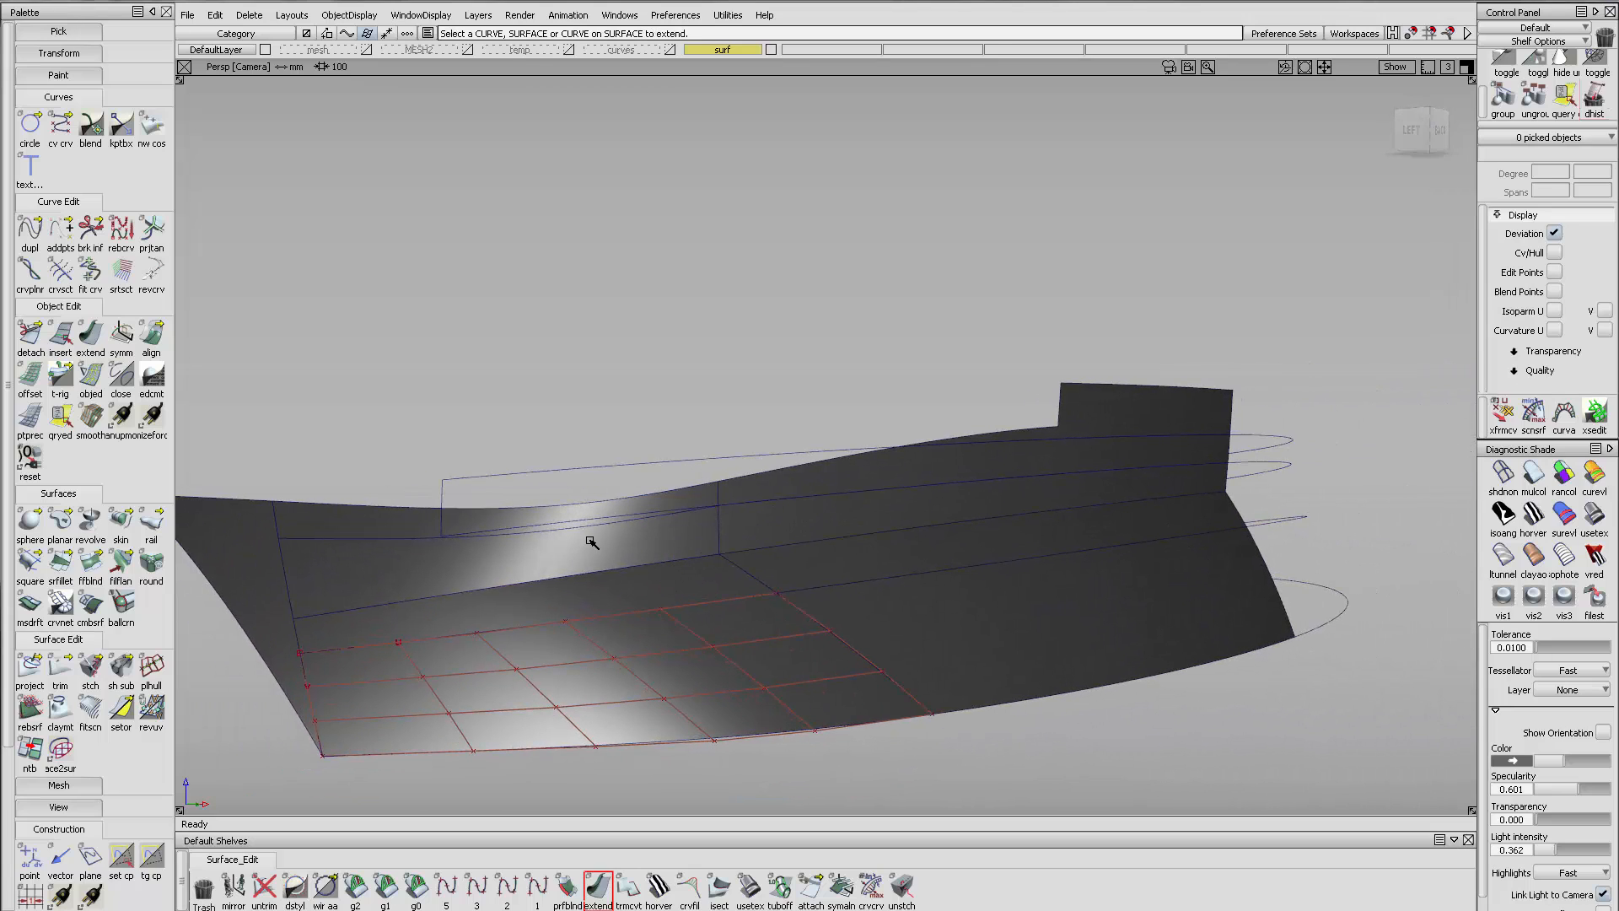
{"action": "left_click", "coordinate": [557, 511]}
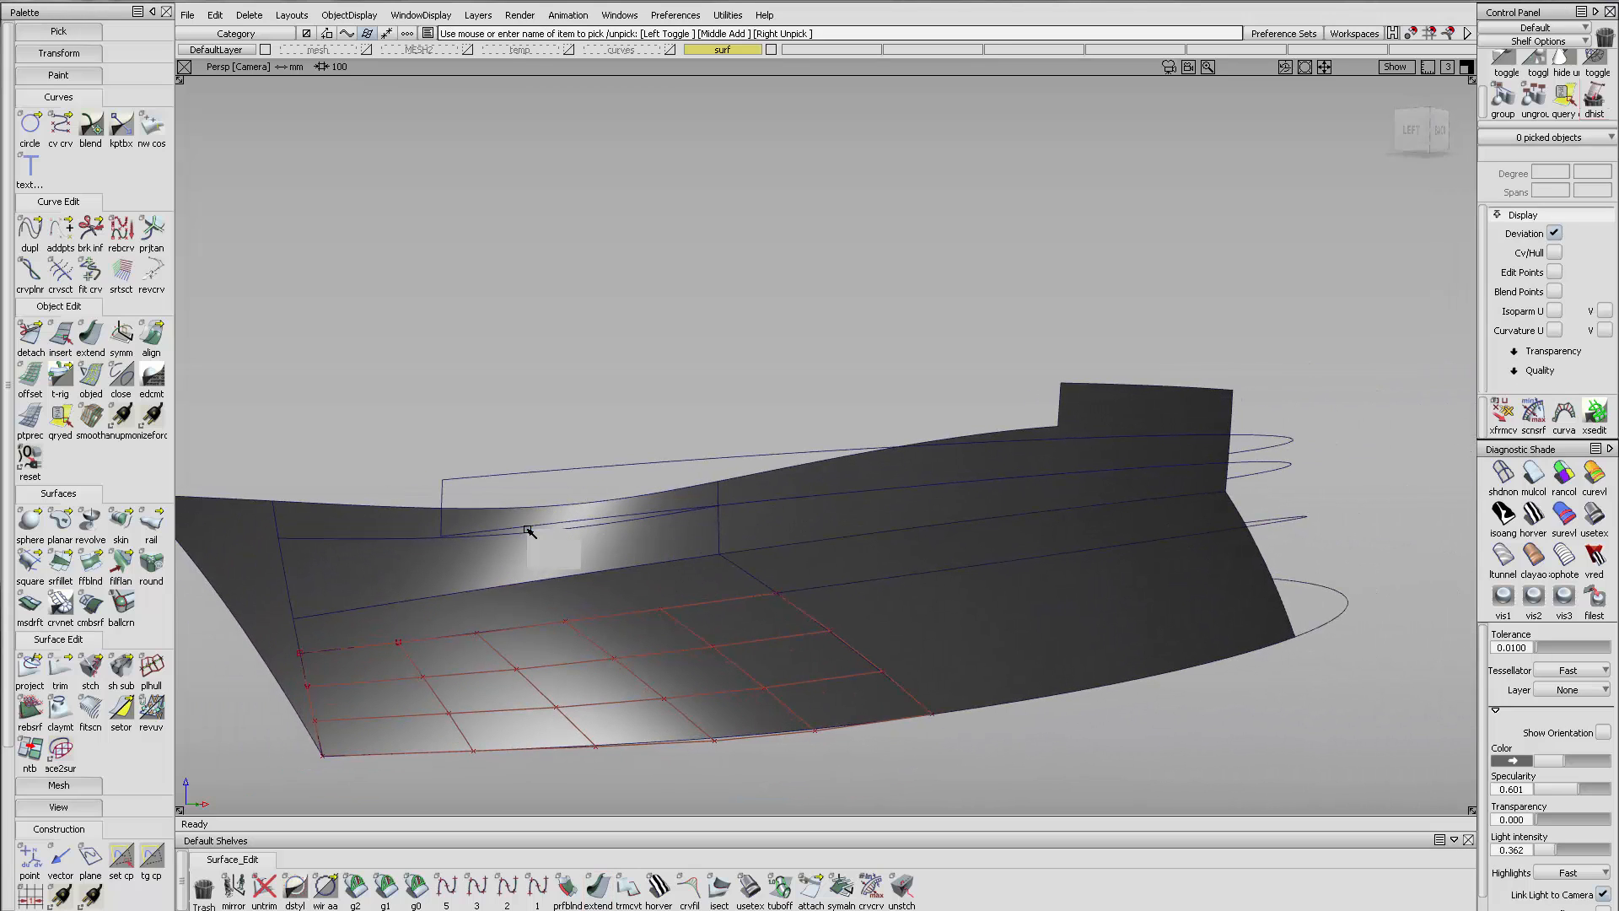
{"action": "left_click", "coordinate": [537, 566]}
{"action": "key", "text": "Delete"}
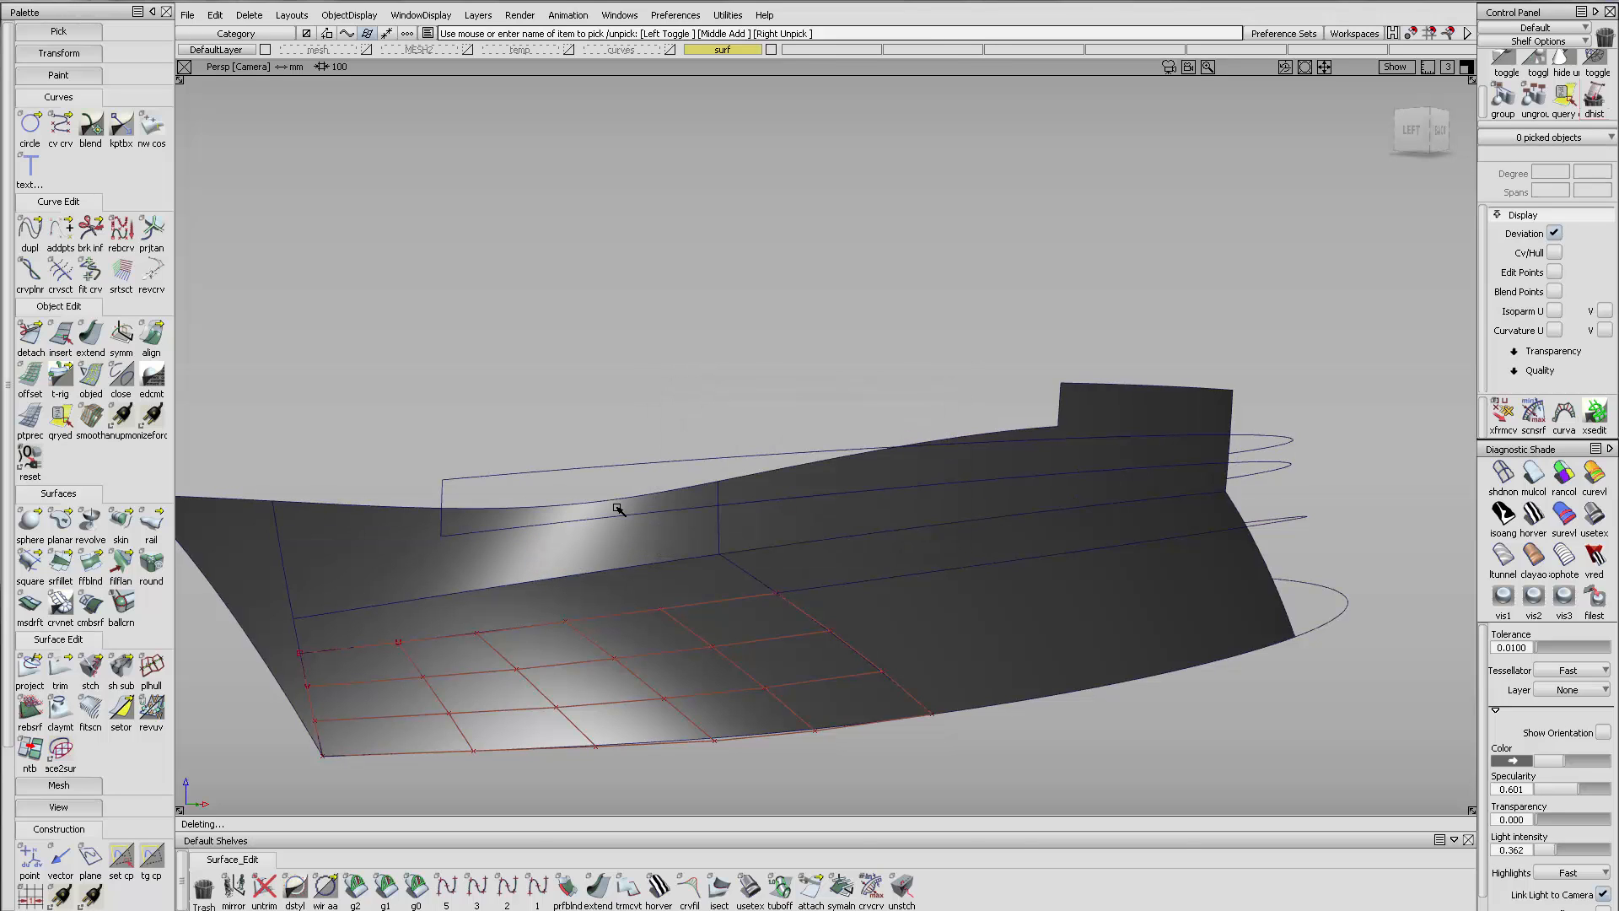
{"action": "left_click", "coordinate": [670, 462]}
{"action": "key", "text": "Delete"}
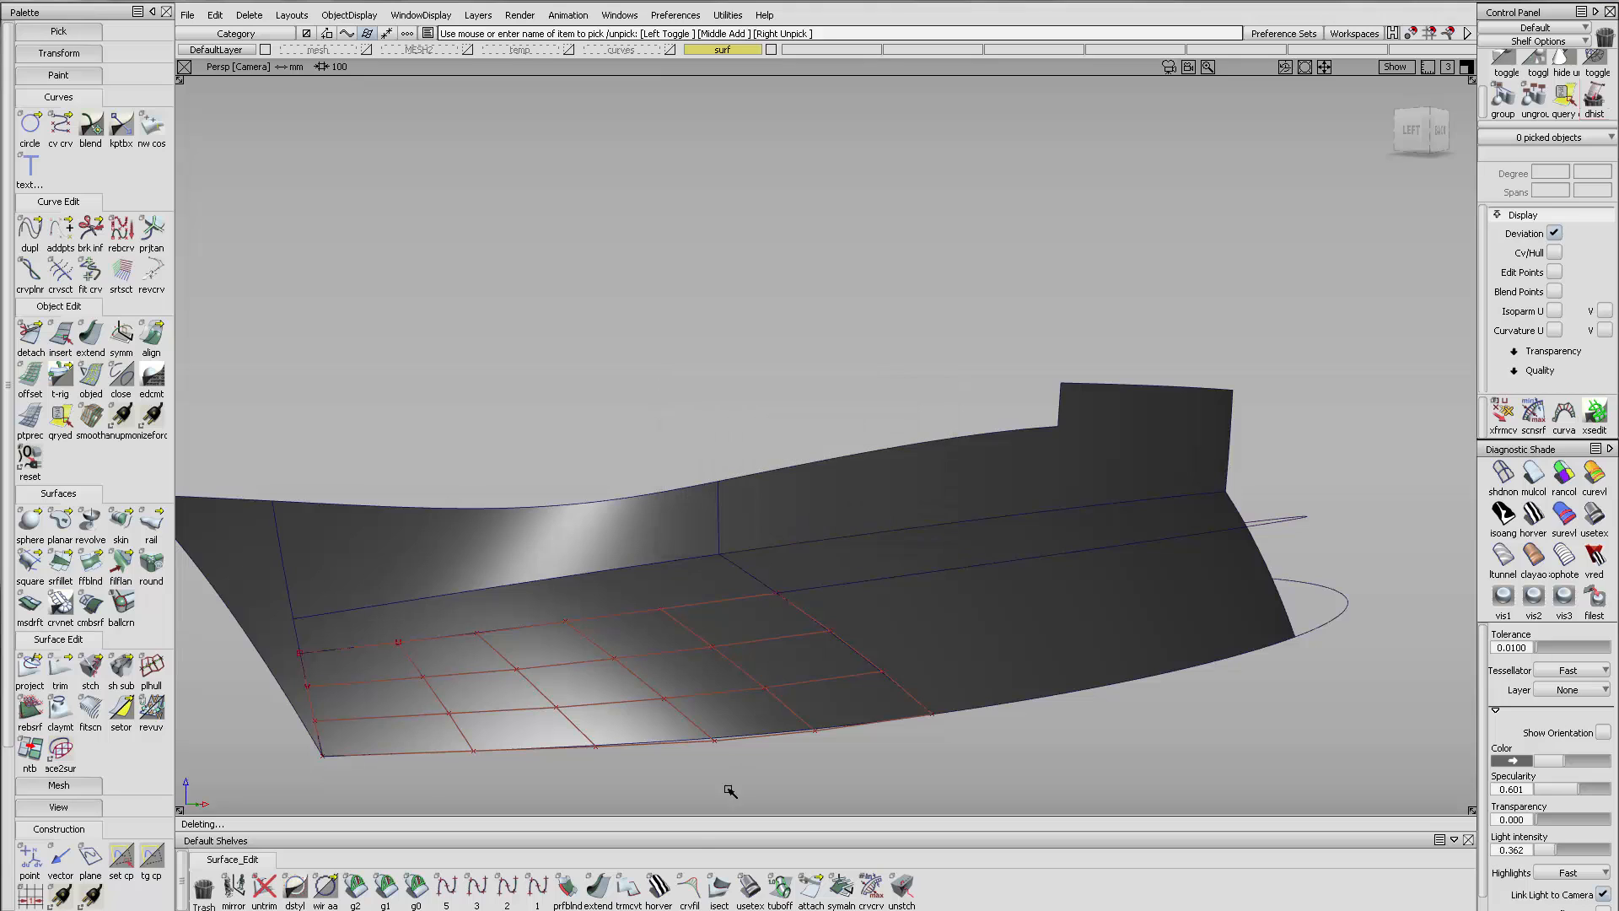
Extend the right wall's lower edge upward over the wall by about 60 mm as a separate strip
{"action": "left_click", "coordinate": [604, 887]}
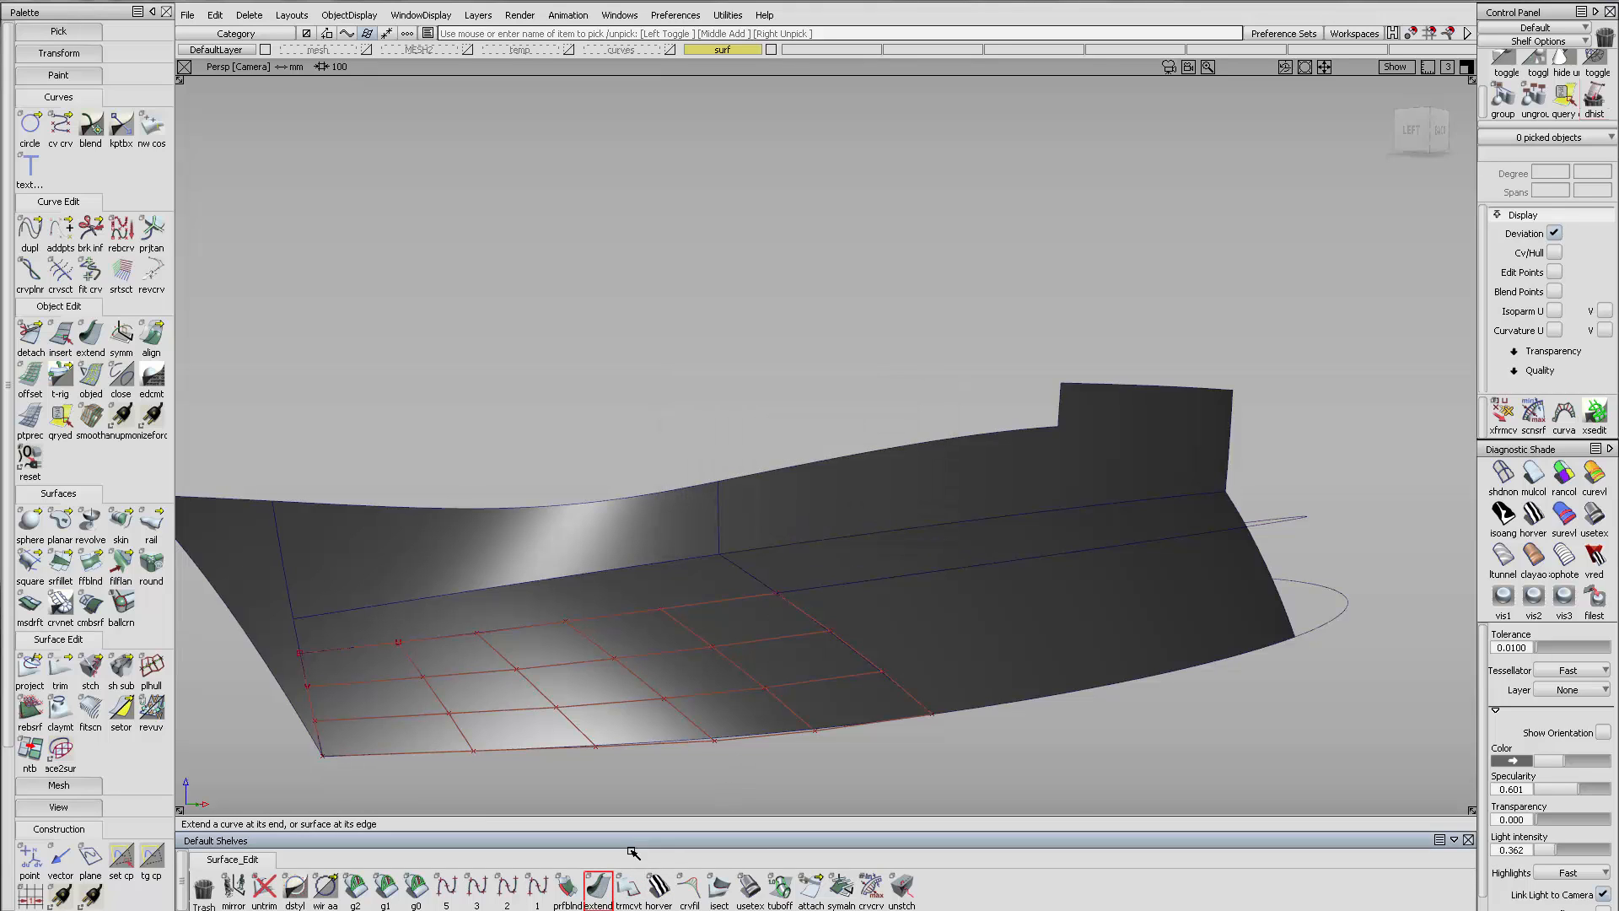
{"action": "left_click", "coordinate": [739, 555]}
{"action": "left_click_drag", "start_coordinate": [743, 473], "coordinate": [741, 420]}
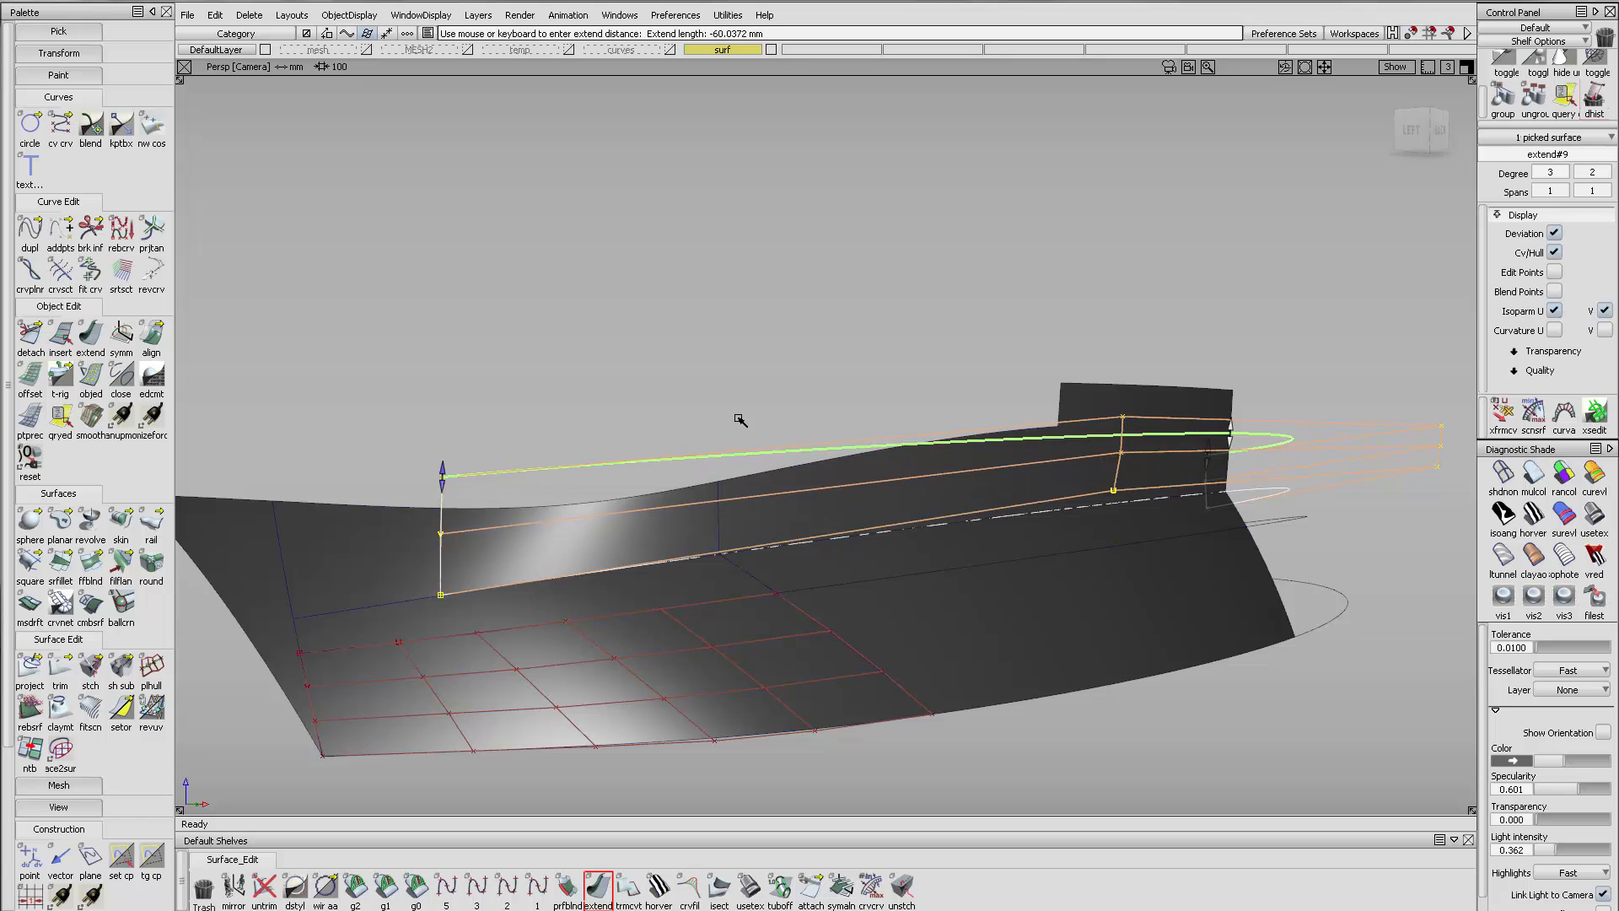
{"action": "left_click", "coordinate": [547, 461]}
Extend the left wall surface's upper edge upward by about 22 mm
{"action": "left_click_drag", "start_coordinate": [385, 509], "coordinate": [396, 475]}
{"action": "key", "text": "ctrl+z"}
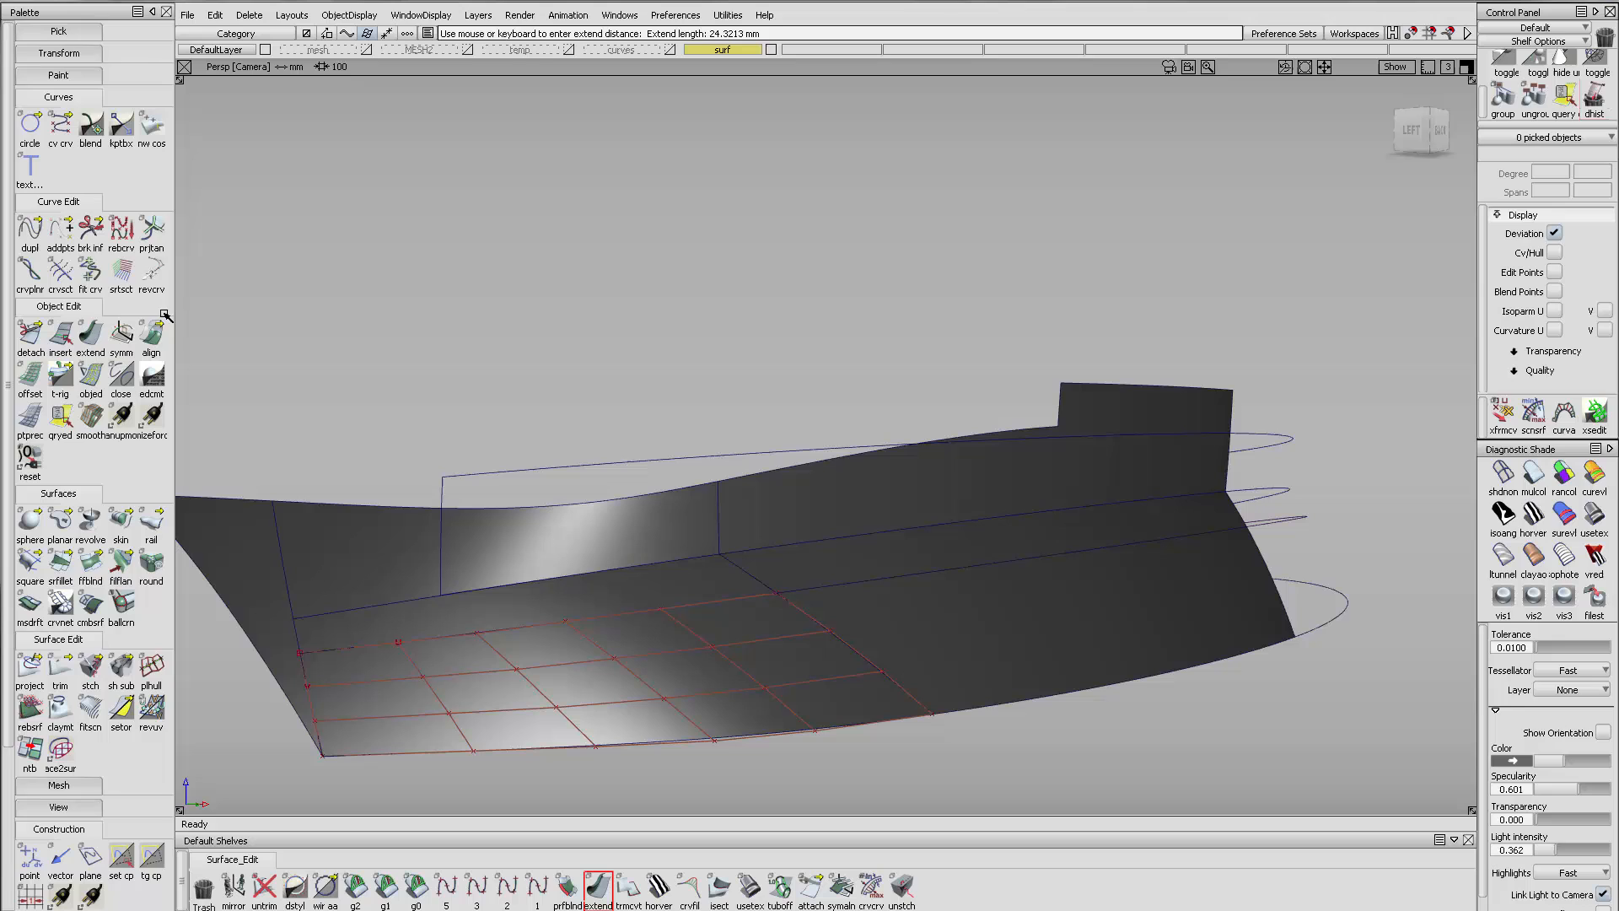
{"action": "left_click", "coordinate": [91, 335]}
{"action": "left_click_drag", "start_coordinate": [416, 510], "coordinate": [417, 477]}
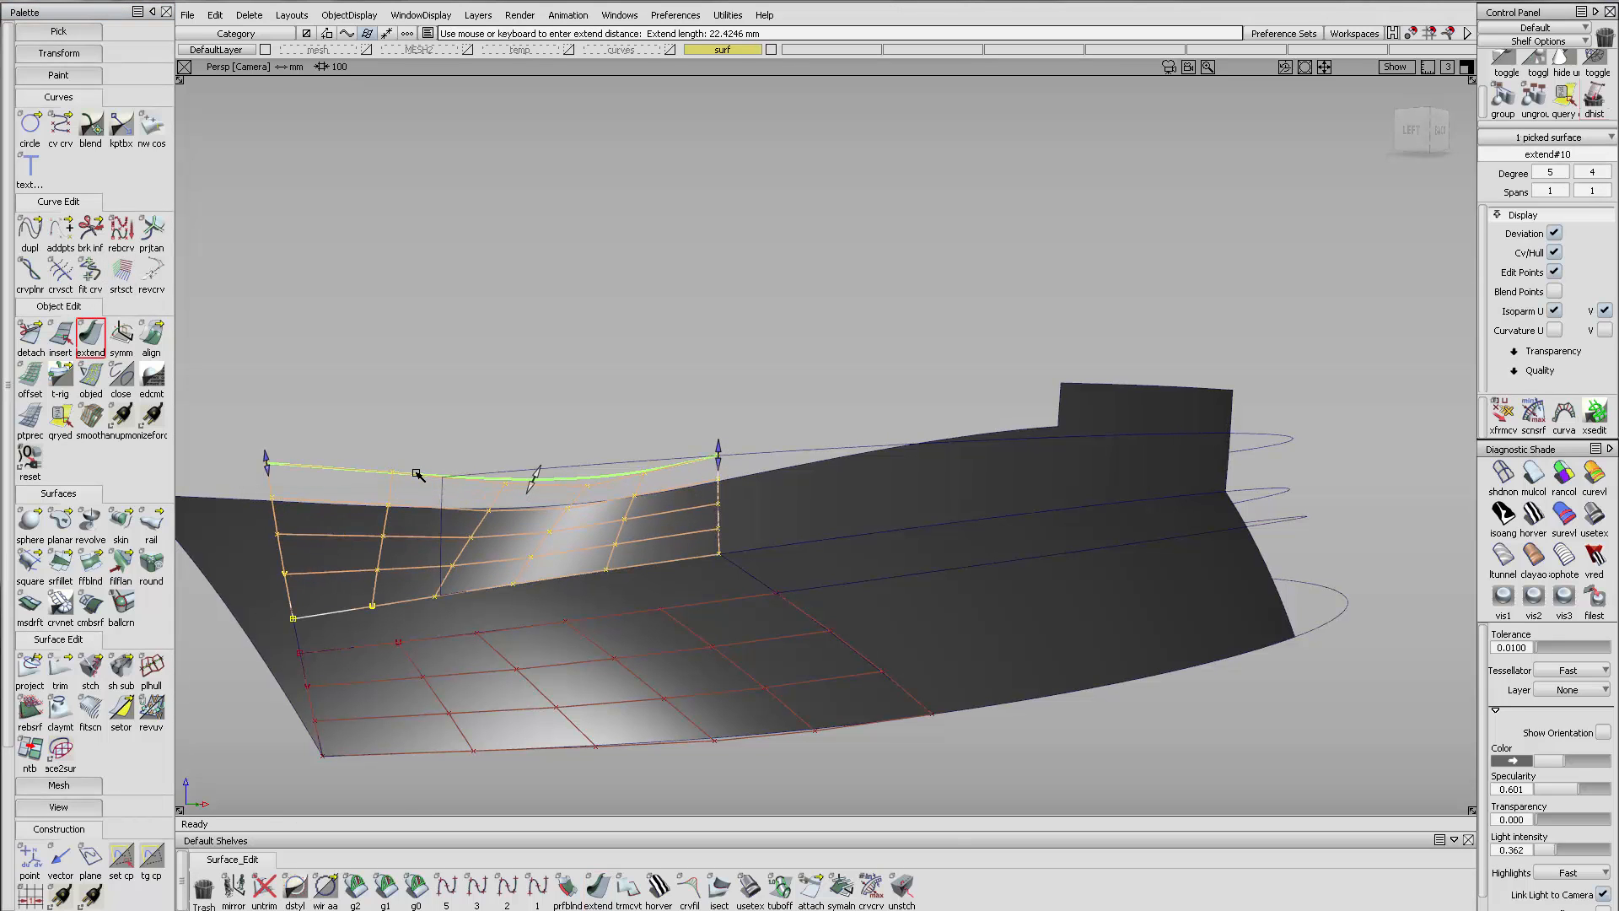
{"action": "left_click", "coordinate": [748, 495]}
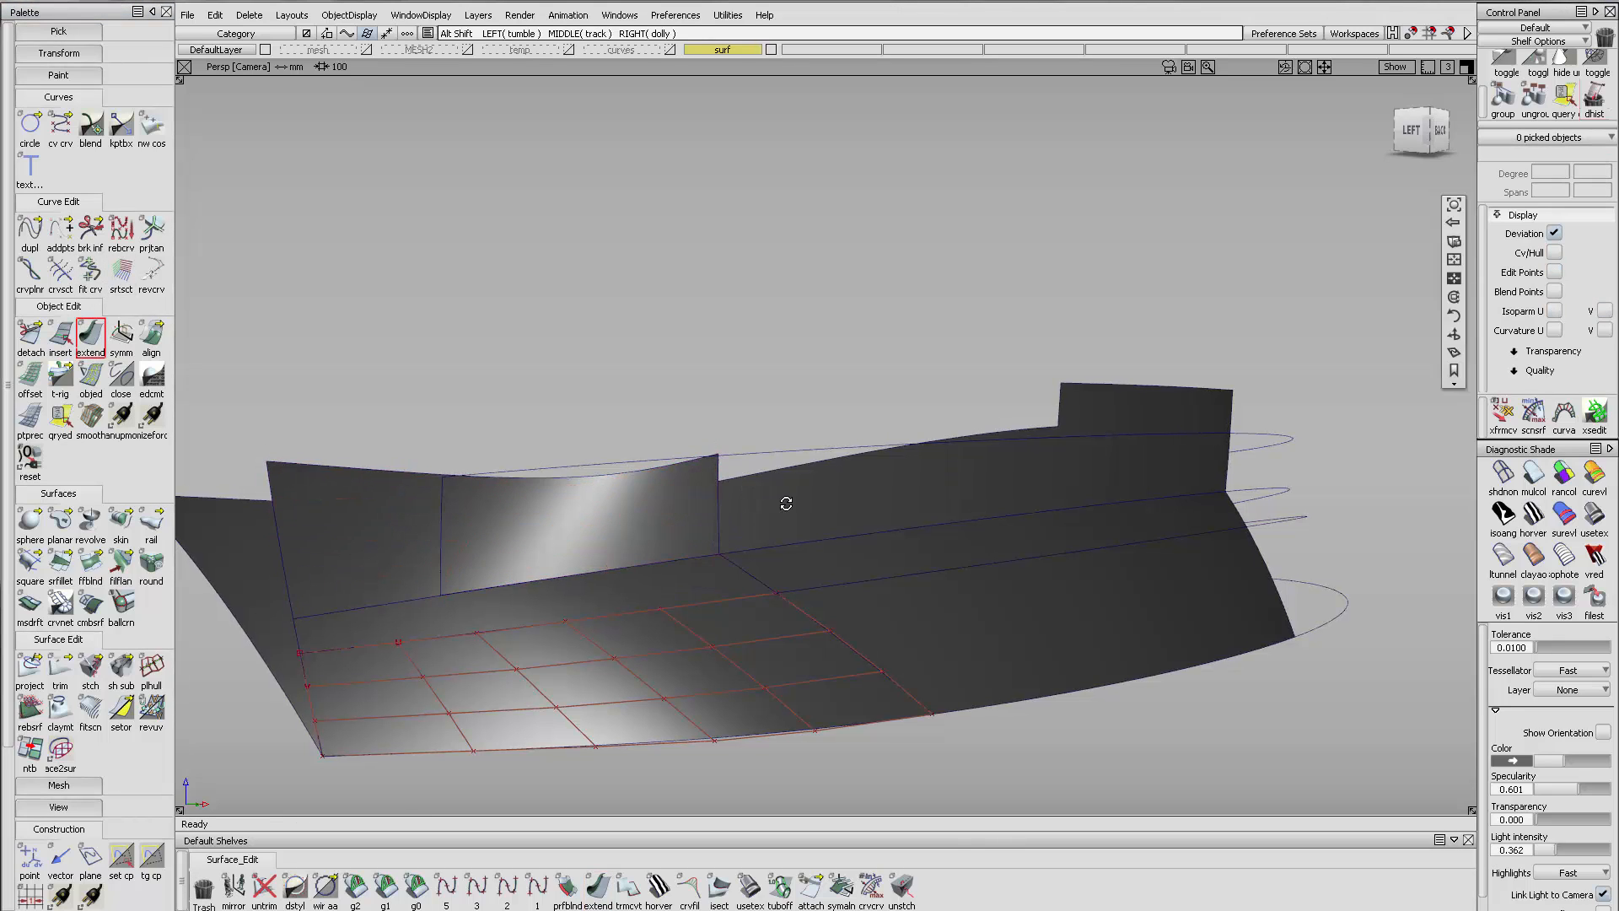
Trim the right wall's extension strip at the left wall's vertical end edge, keeping the portion behind that edge
{"action": "left_click_drag", "start_coordinate": [784, 503], "coordinate": [692, 523], "text": "alt+shift"}
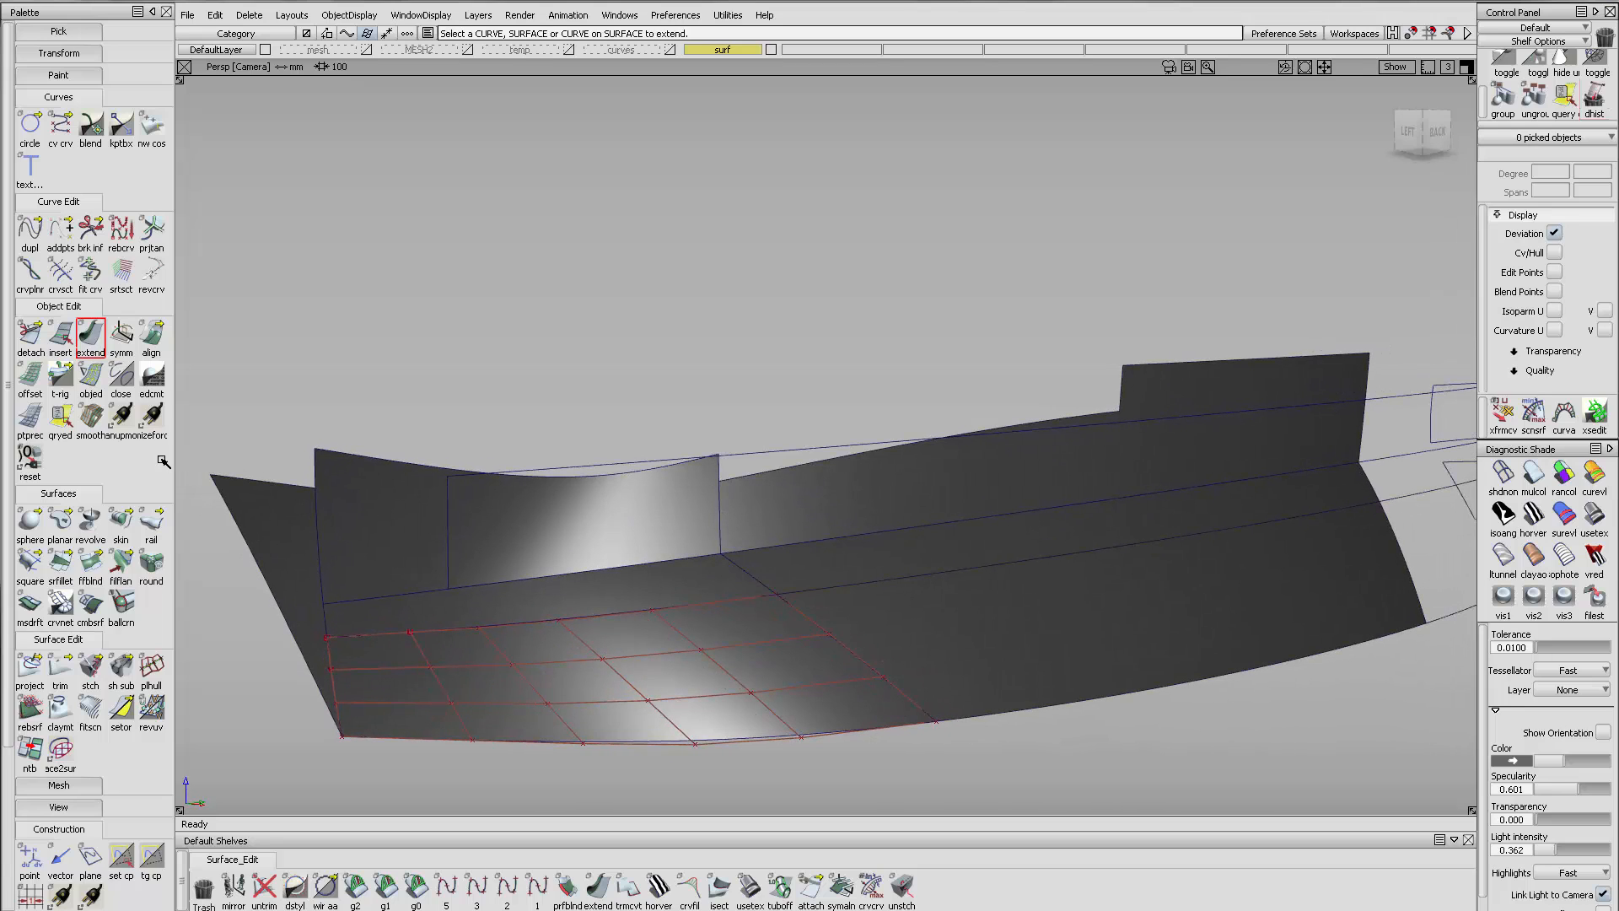
{"action": "left_click", "coordinate": [60, 671]}
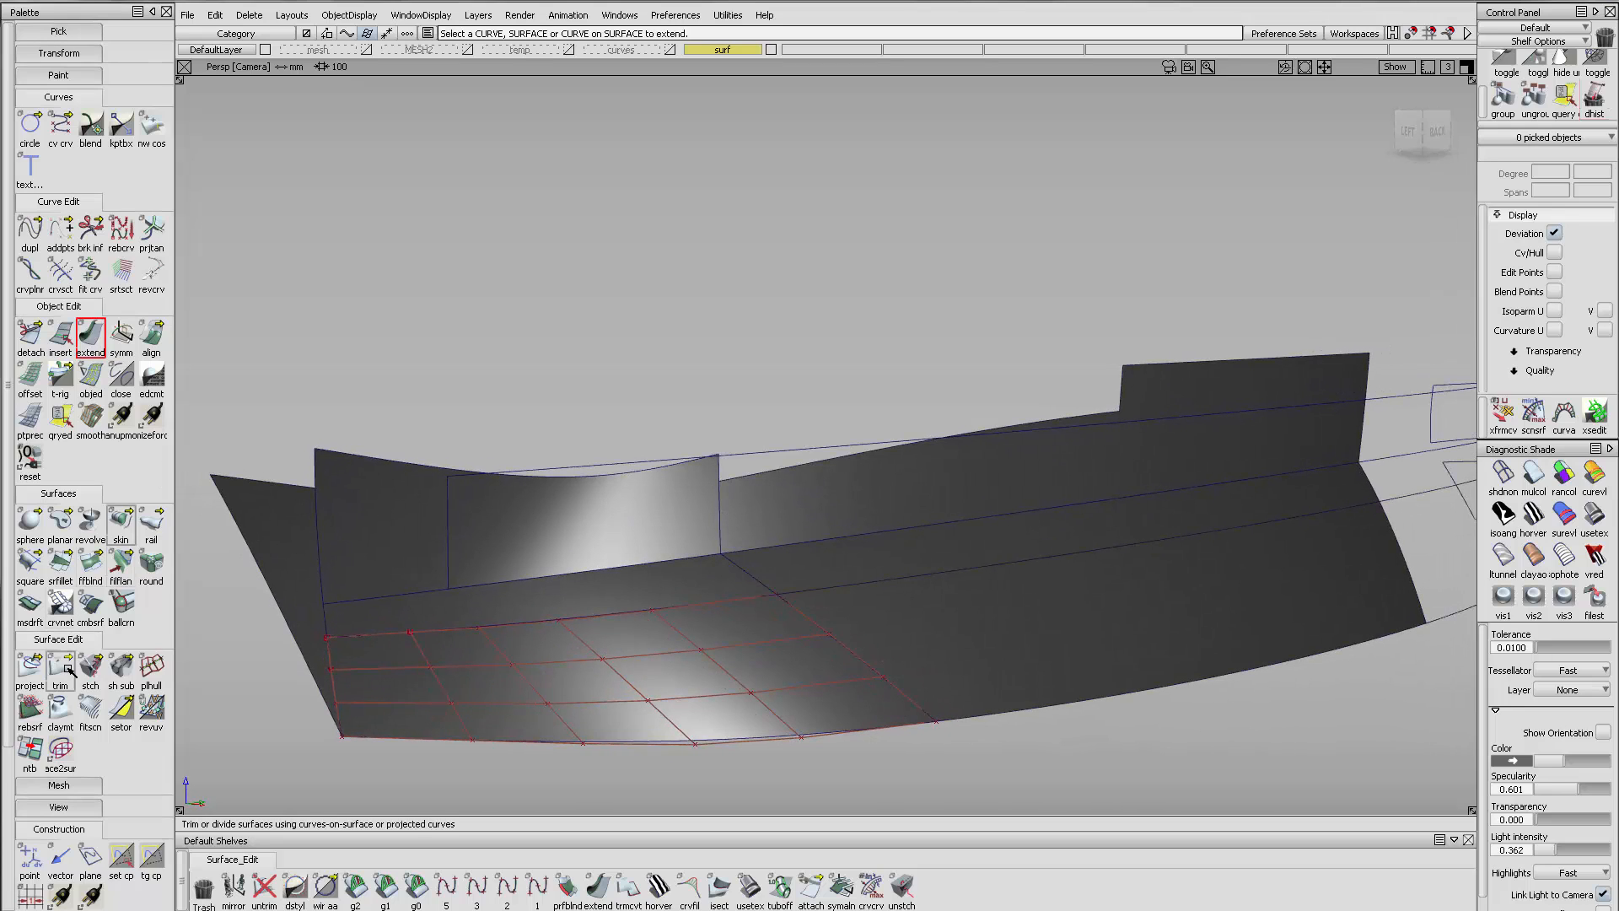
{"action": "left_click", "coordinate": [740, 455]}
{"action": "left_click", "coordinate": [721, 461]}
{"action": "left_click", "coordinate": [740, 462]}
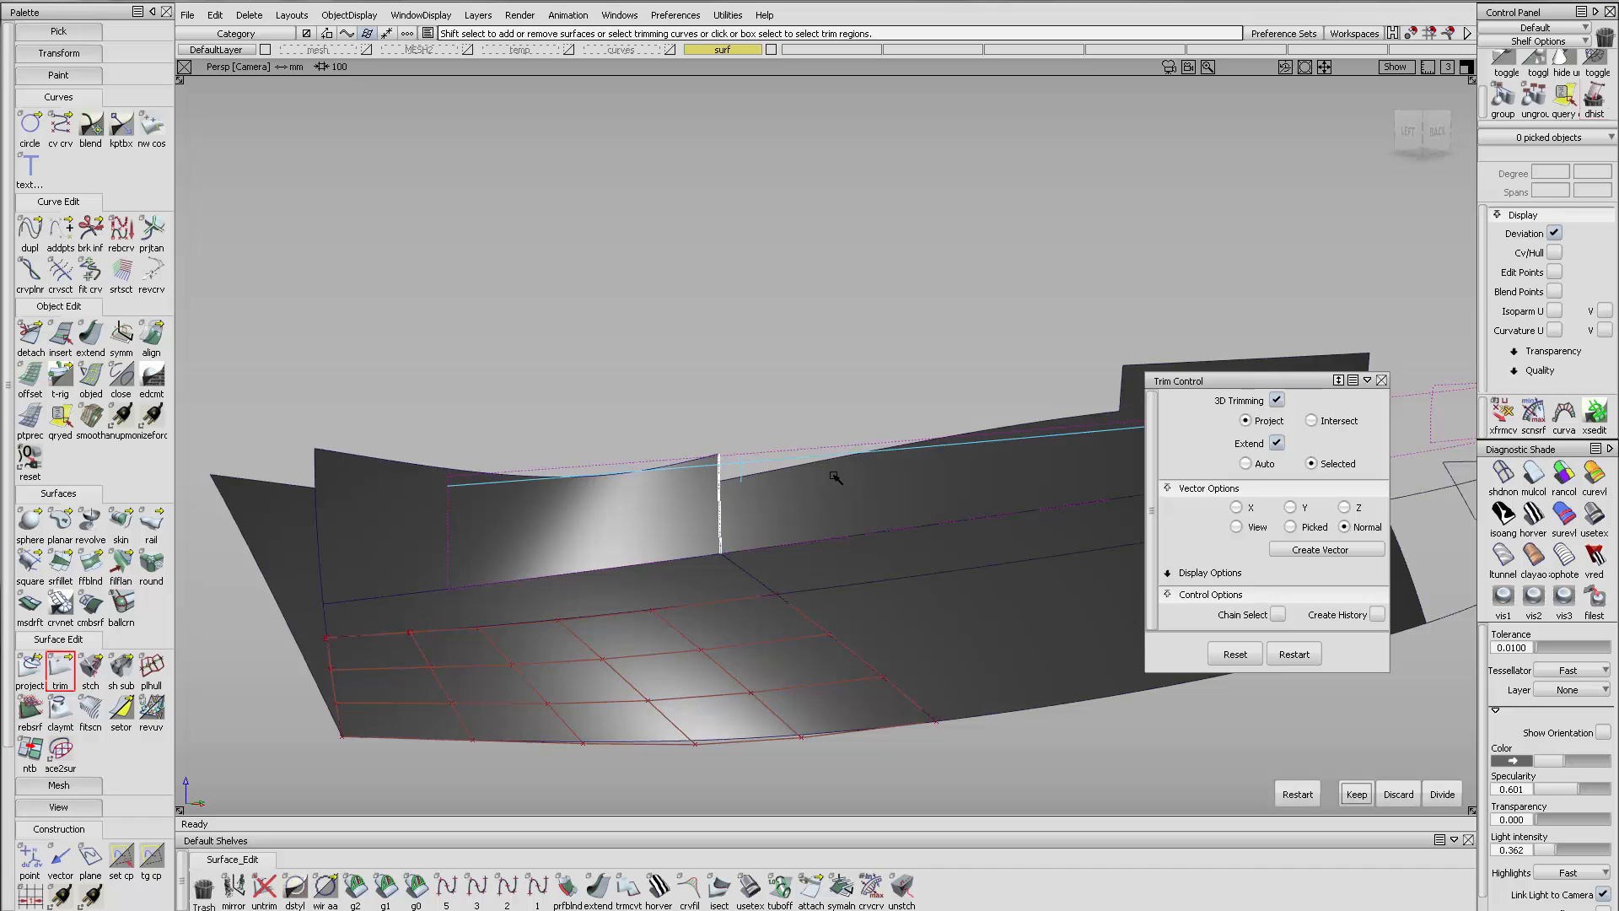
{"action": "key", "text": "space"}
Show the control vertices and hull of the extended left wall surface
{"action": "left_click_drag", "start_coordinate": [666, 461], "coordinate": [565, 472], "text": "alt+shift"}
{"action": "left_click", "coordinate": [547, 476]}
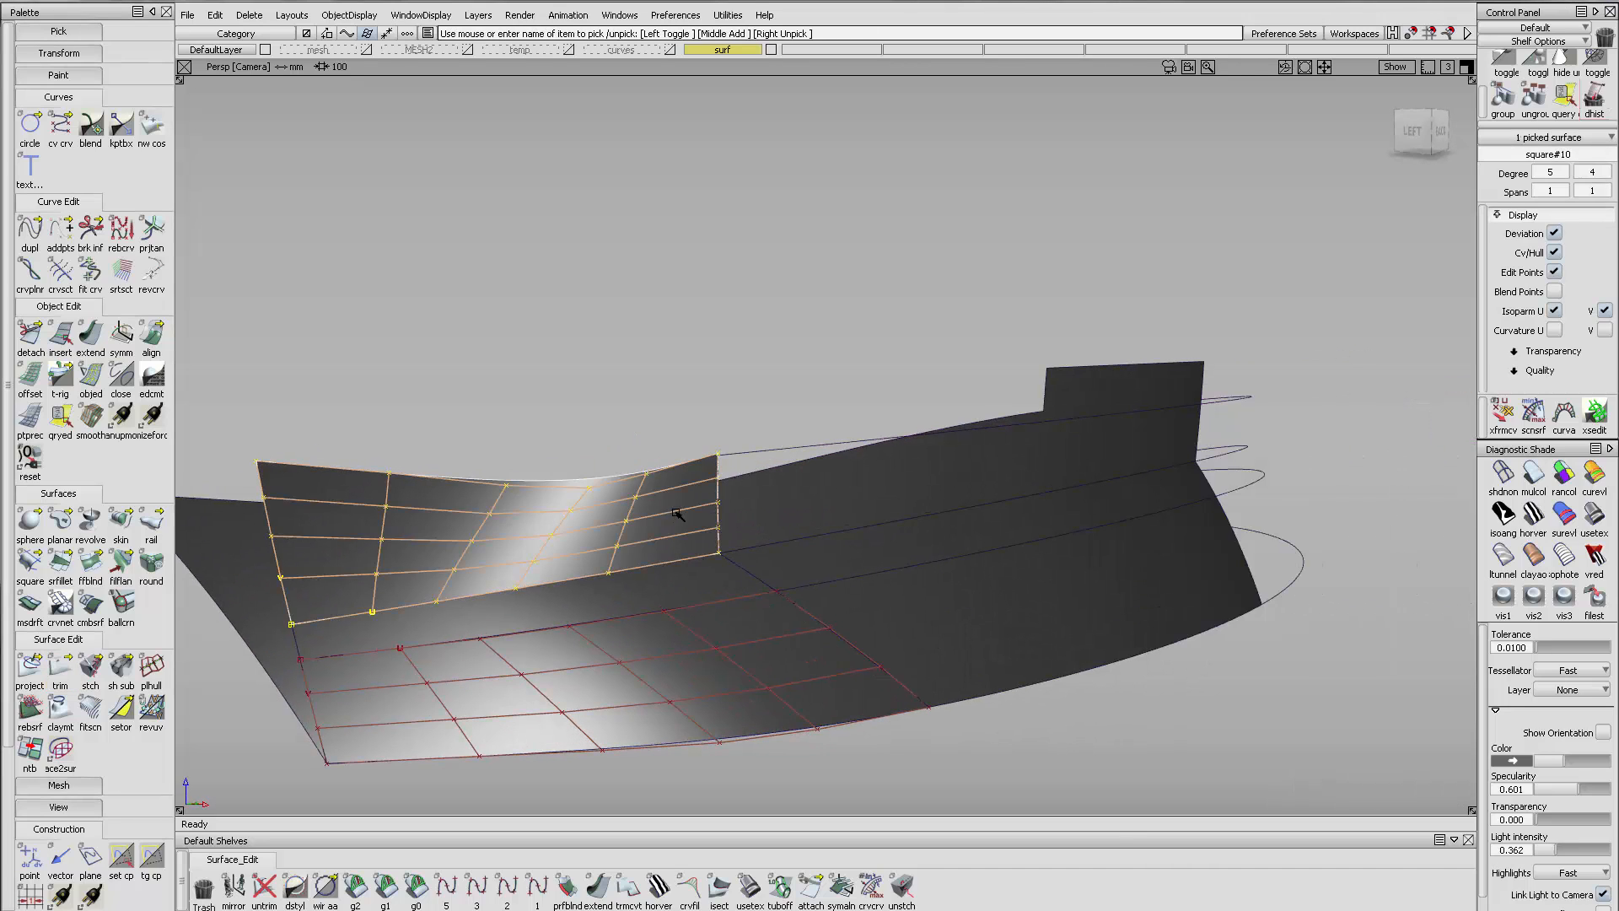
{"action": "left_click", "coordinate": [715, 439]}
{"action": "left_click_drag", "start_coordinate": [715, 448], "coordinate": [846, 448], "text": "alt+shift"}
{"action": "middle_click_drag", "start_coordinate": [846, 448], "coordinate": [459, 577], "text": "alt+shift"}
{"action": "left_click_drag", "start_coordinate": [1004, 506], "coordinate": [919, 519], "text": "alt+shift"}
{"action": "left_click_drag", "start_coordinate": [739, 599], "coordinate": [776, 553], "text": "alt+shift"}
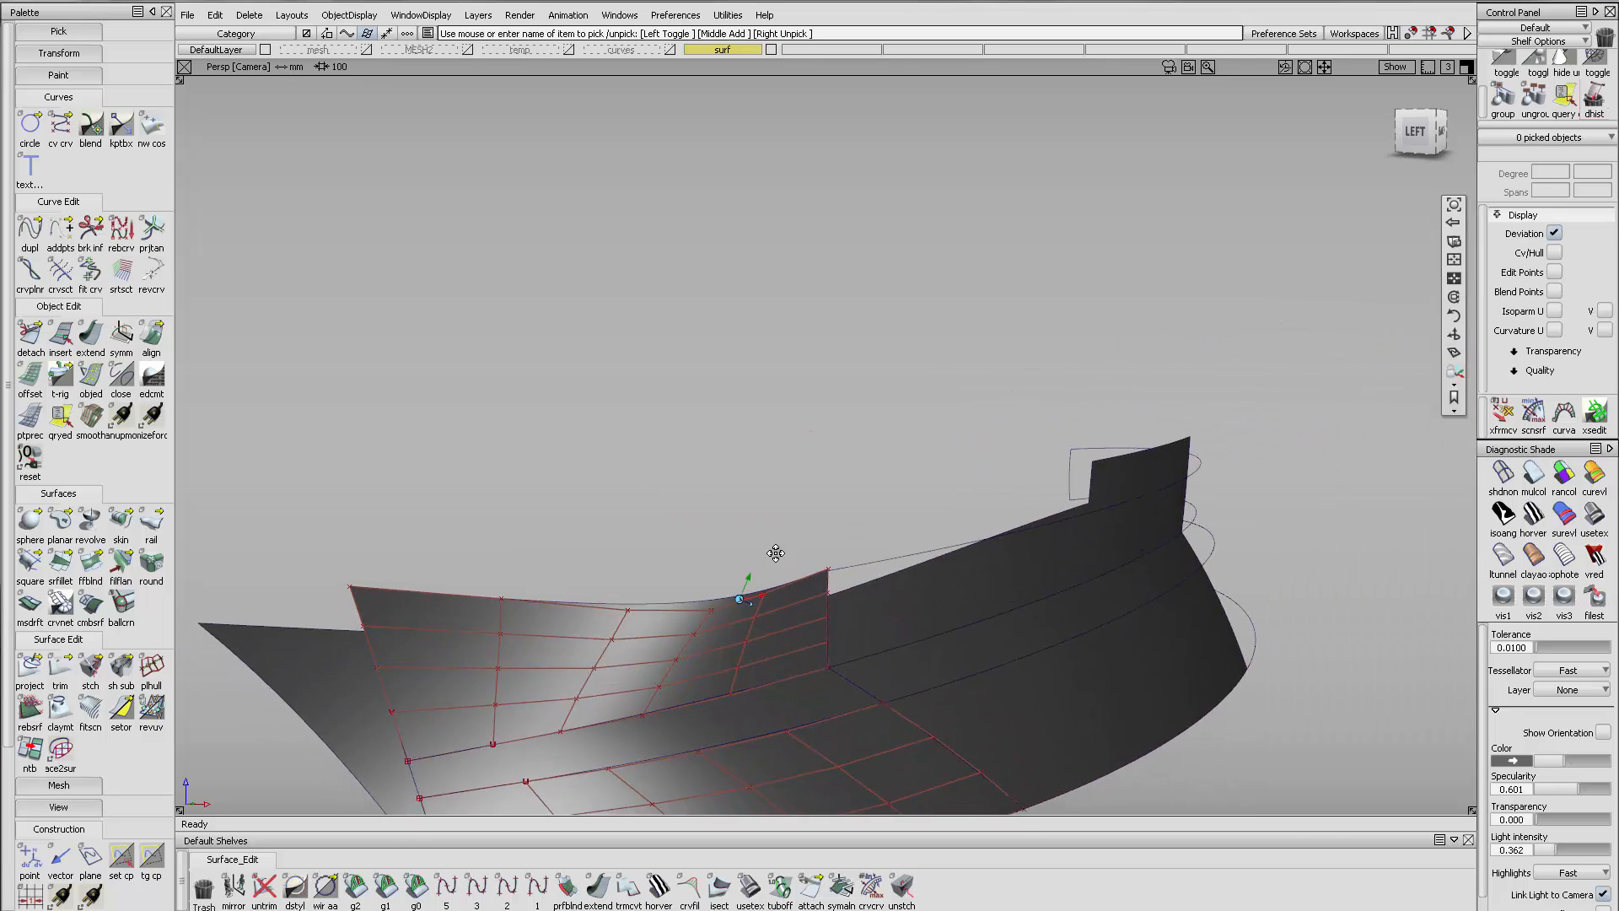
Align the left wall's vertical end edge to the right wall's extension strip with G2 Edge alignment, setting both start and end to Edge
{"action": "middle_click_drag", "start_coordinate": [776, 553], "coordinate": [764, 485], "text": "alt+shift"}
{"action": "left_click_drag", "start_coordinate": [763, 485], "coordinate": [658, 524], "text": "alt+shift"}
{"action": "right_click_drag", "start_coordinate": [658, 524], "coordinate": [687, 506], "text": "alt+shift"}
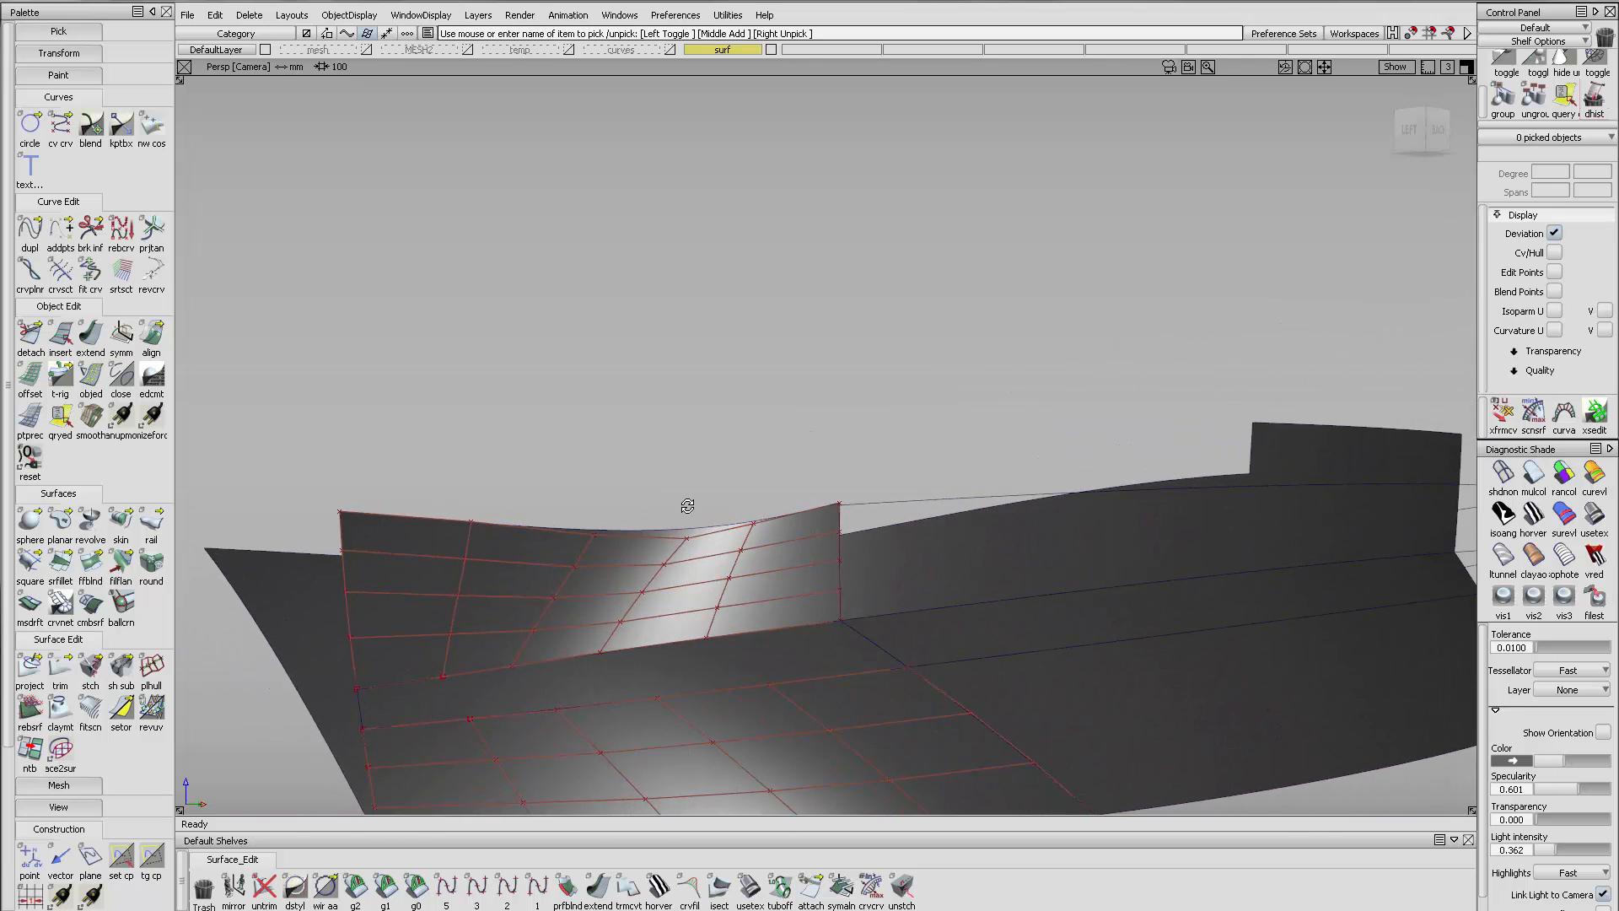
{"action": "double_click", "coordinate": [152, 336]}
{"action": "left_click", "coordinate": [840, 511]}
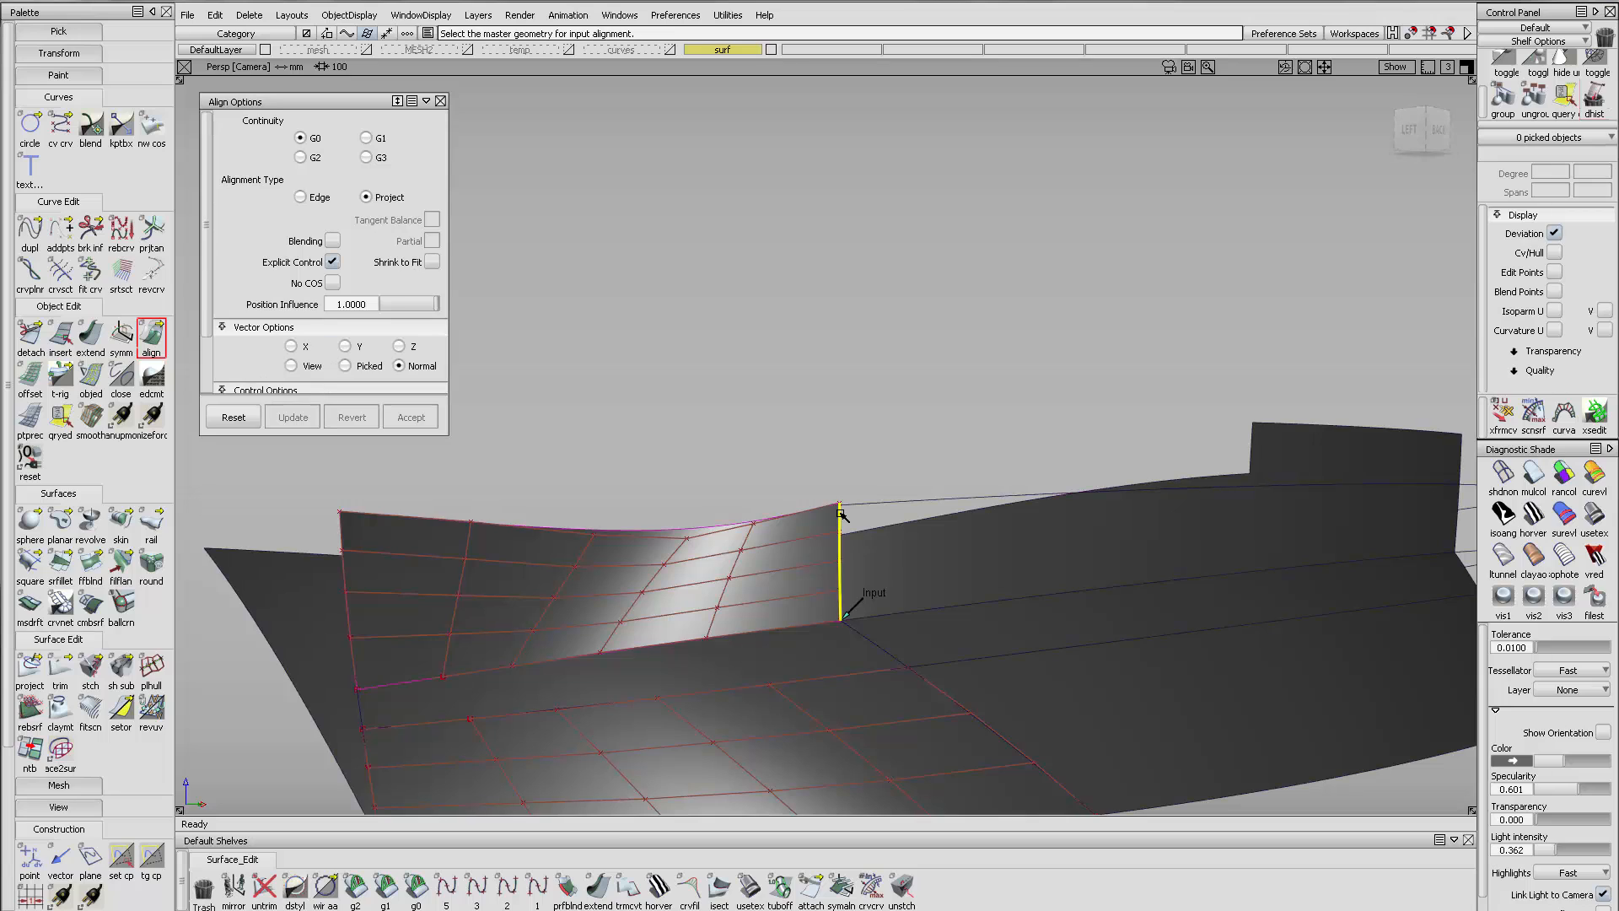
{"action": "left_click", "coordinate": [301, 196]}
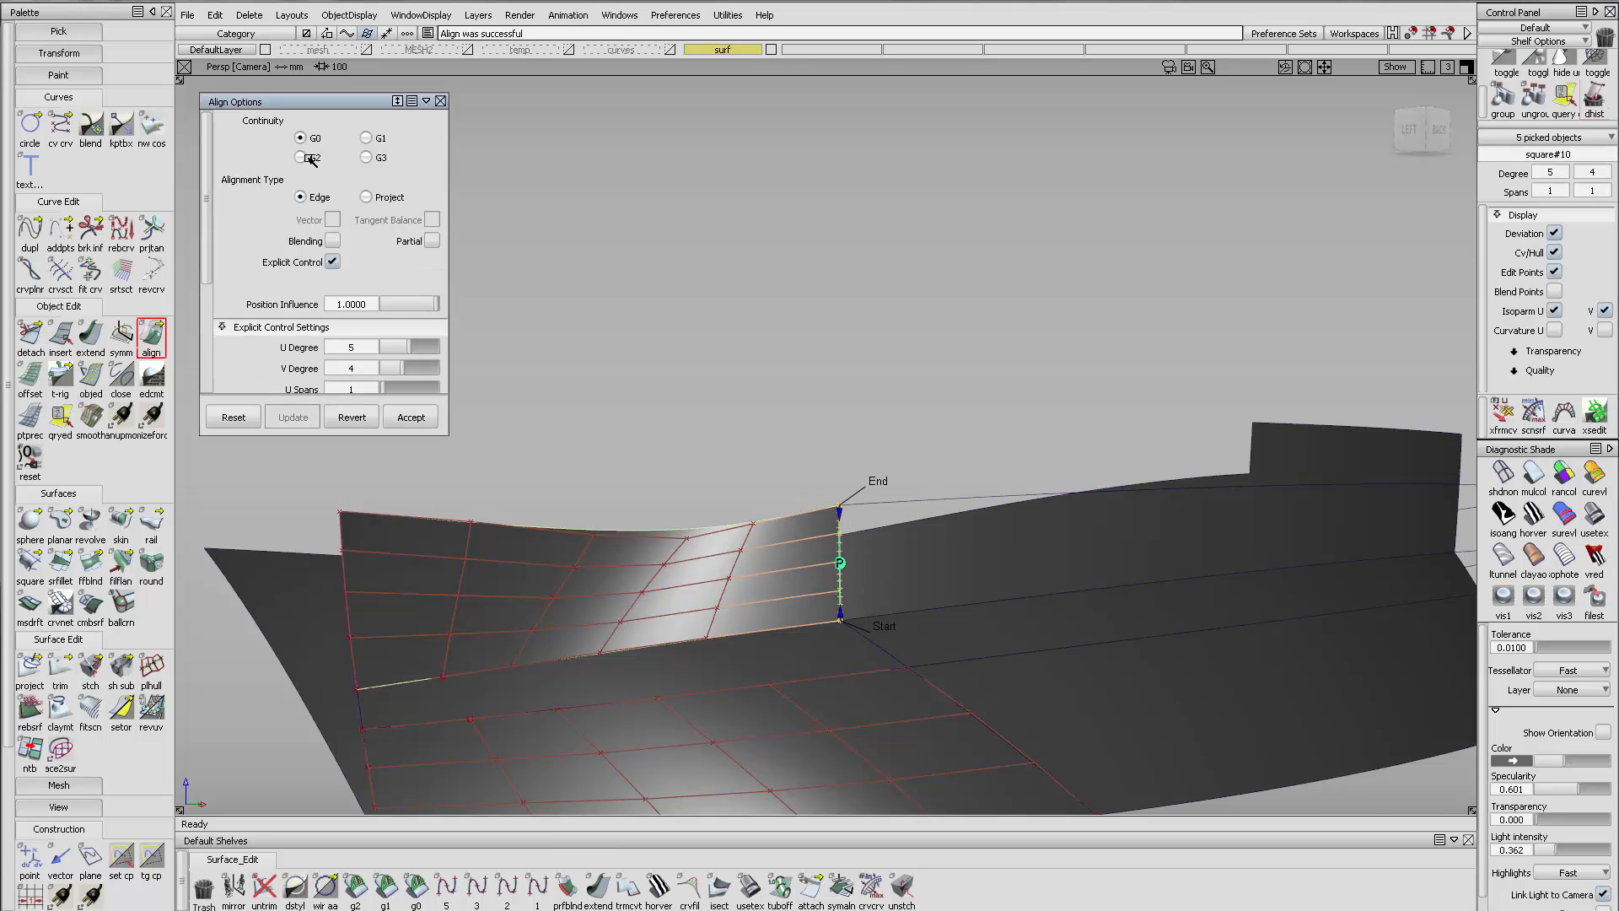
{"action": "left_click", "coordinate": [301, 157]}
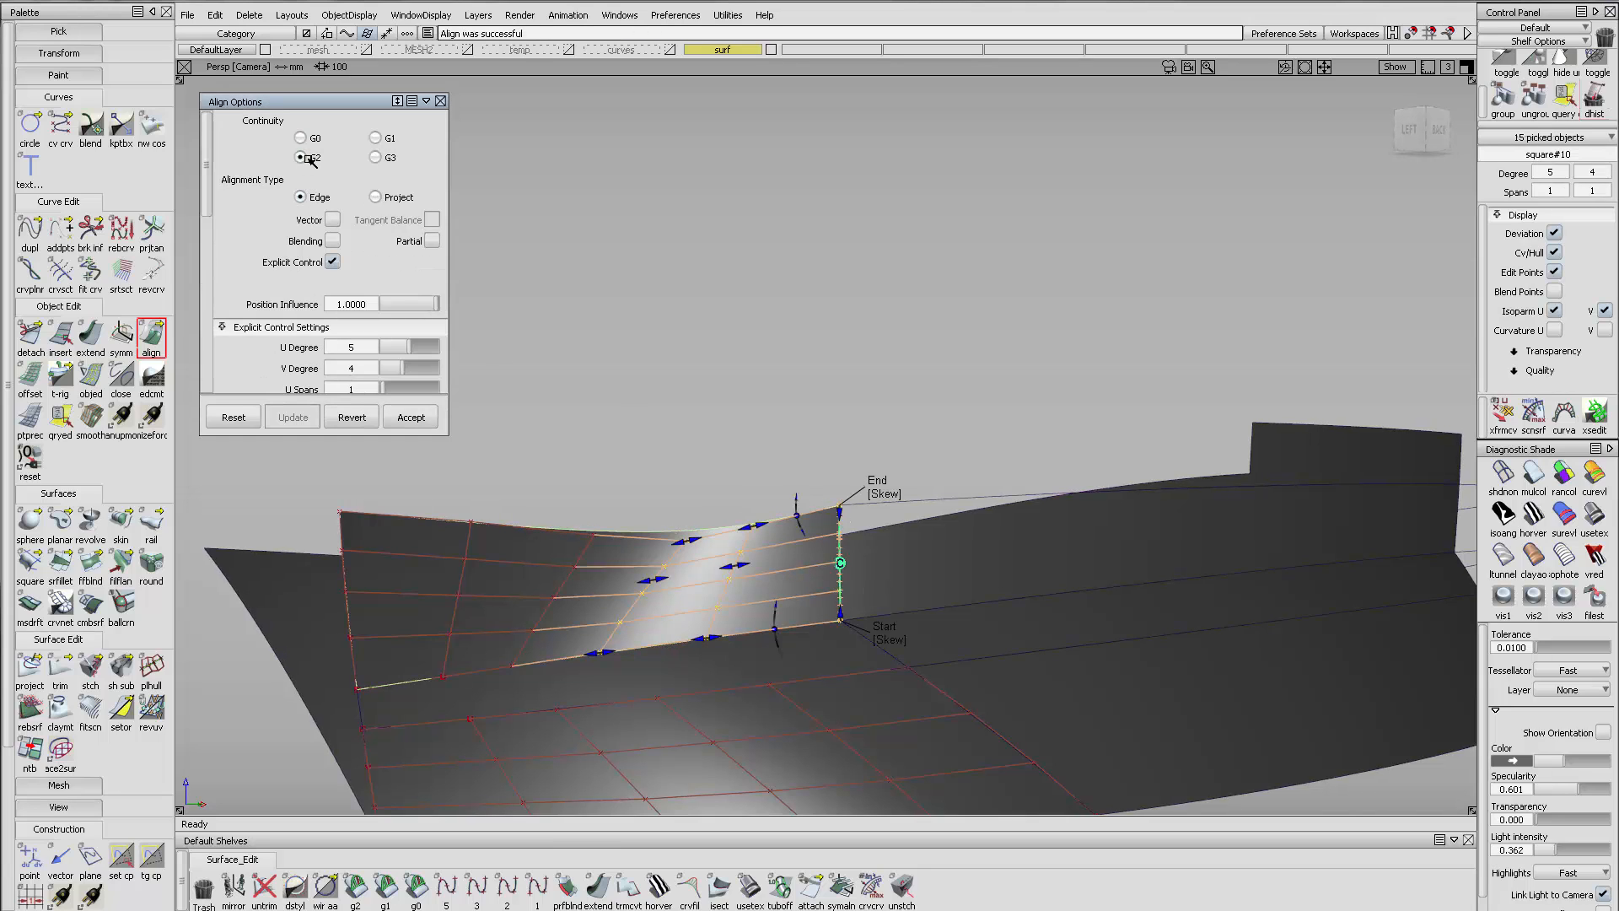
{"action": "left_click", "coordinate": [892, 495]}
{"action": "left_click", "coordinate": [888, 640]}
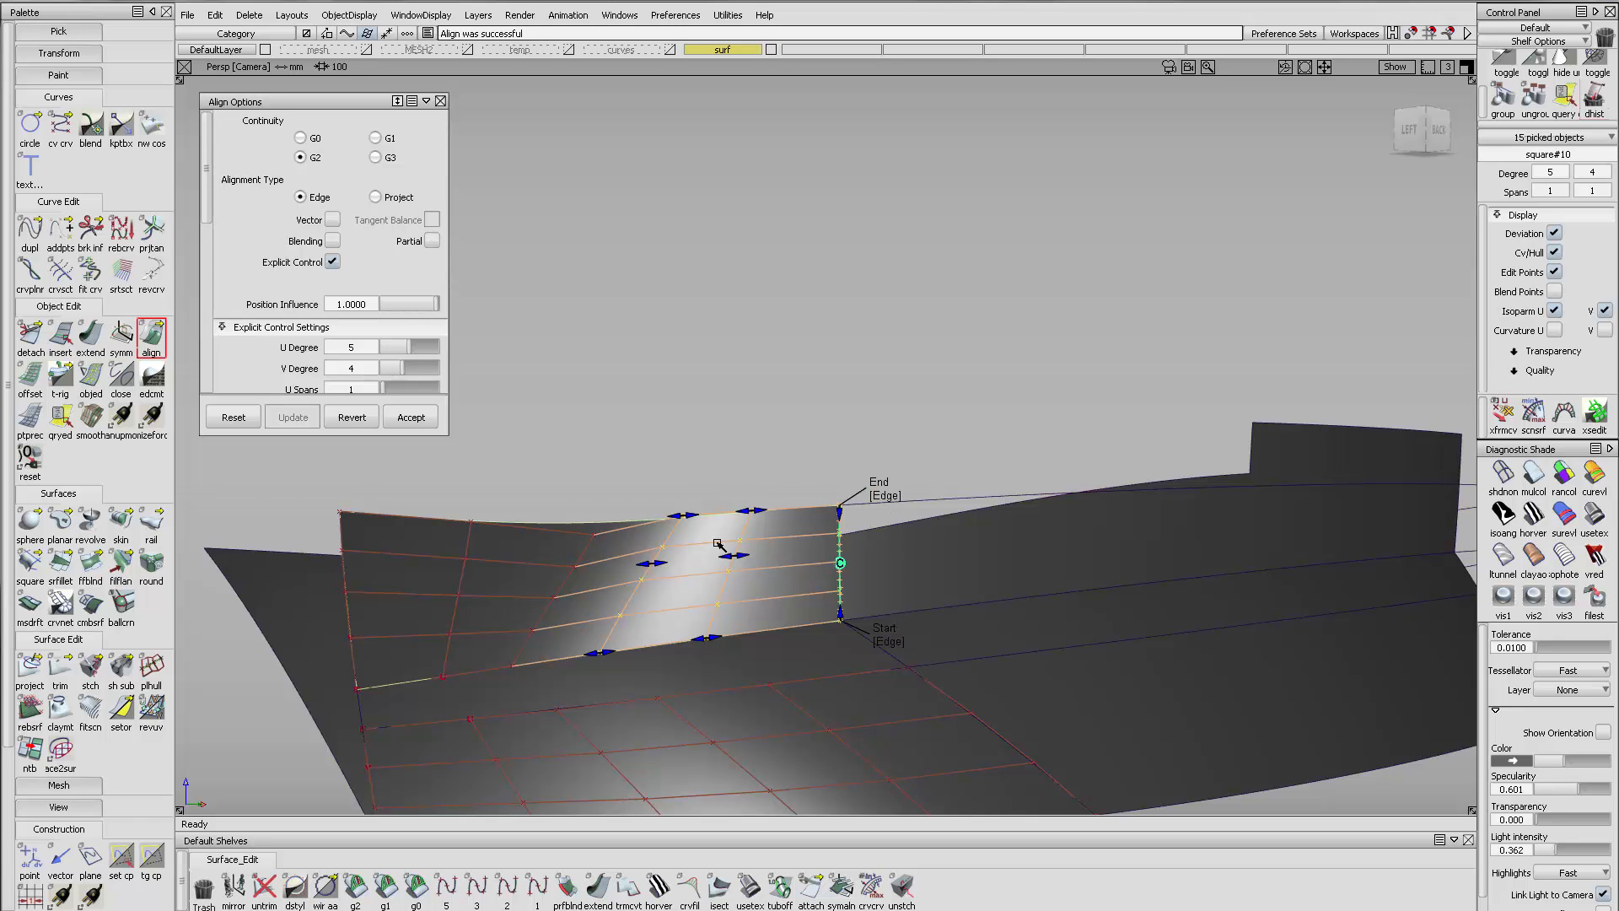
{"action": "left_click_drag", "start_coordinate": [737, 511], "coordinate": [818, 503], "text": "alt+shift"}
{"action": "left_click", "coordinate": [90, 336]}
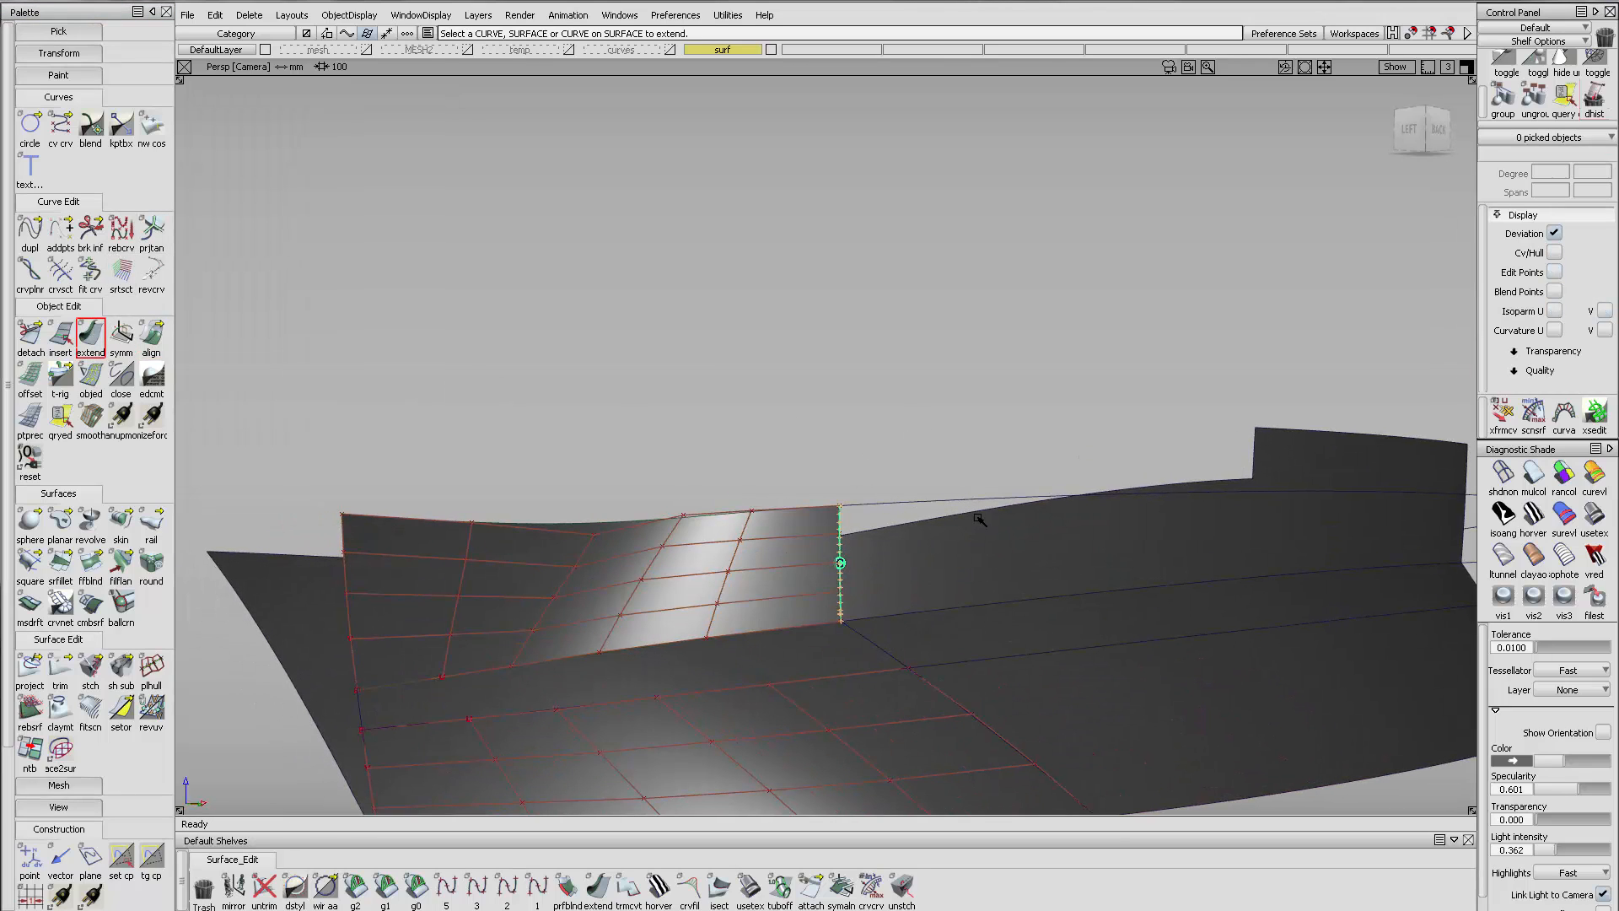
{"action": "left_click", "coordinate": [597, 887]}
{"action": "left_click", "coordinate": [861, 507]}
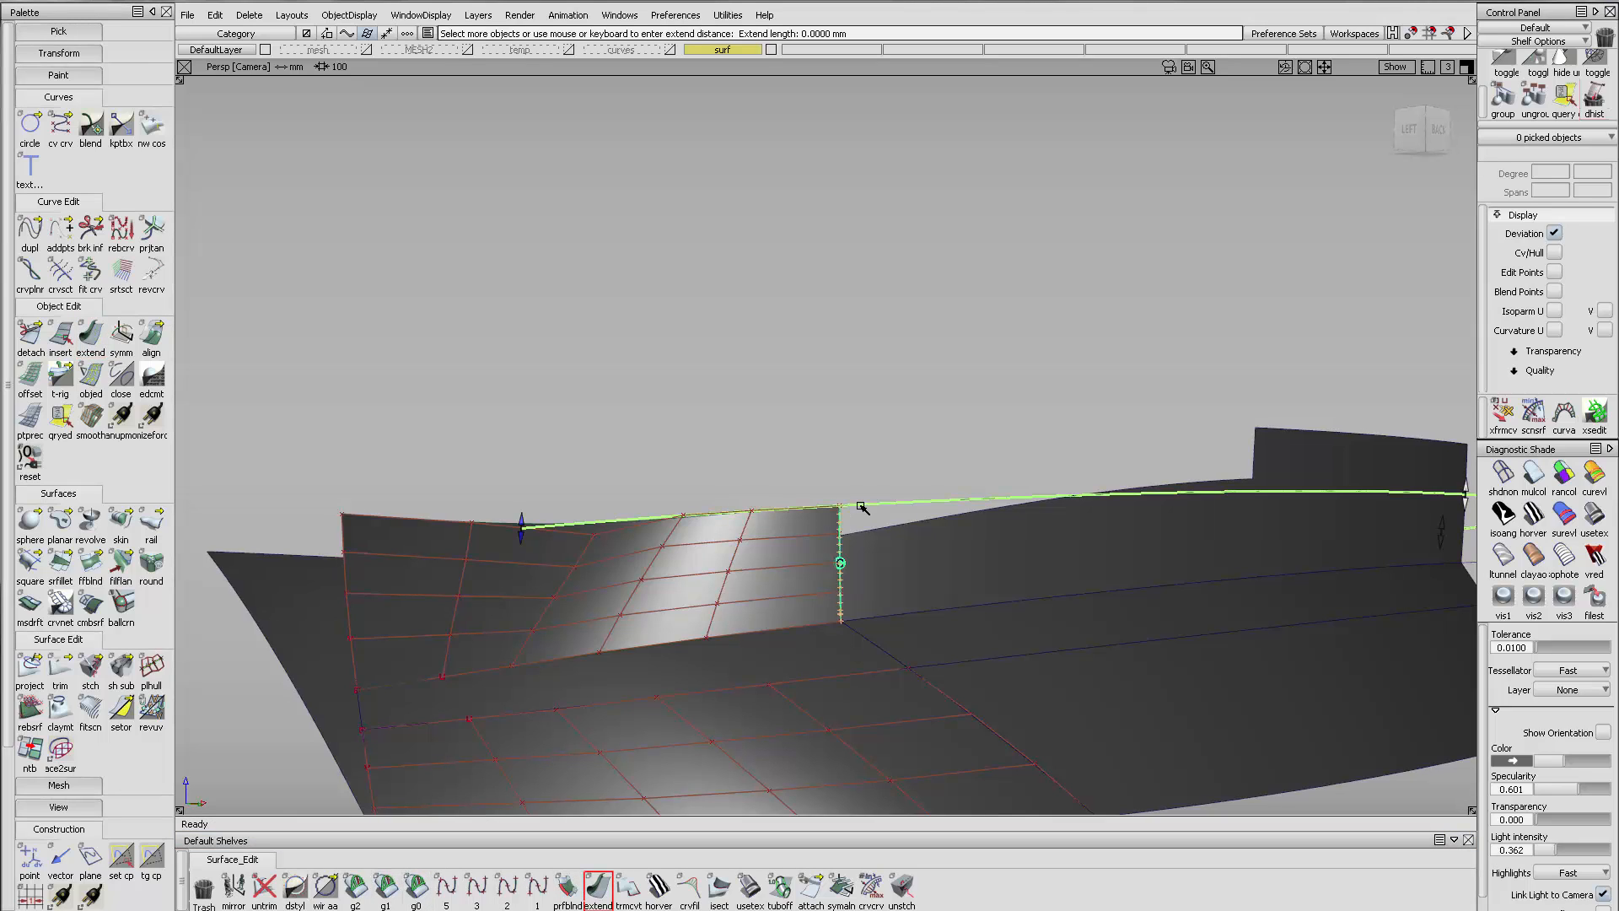
{"action": "left_click", "coordinate": [612, 416]}
{"action": "left_click", "coordinate": [60, 666]}
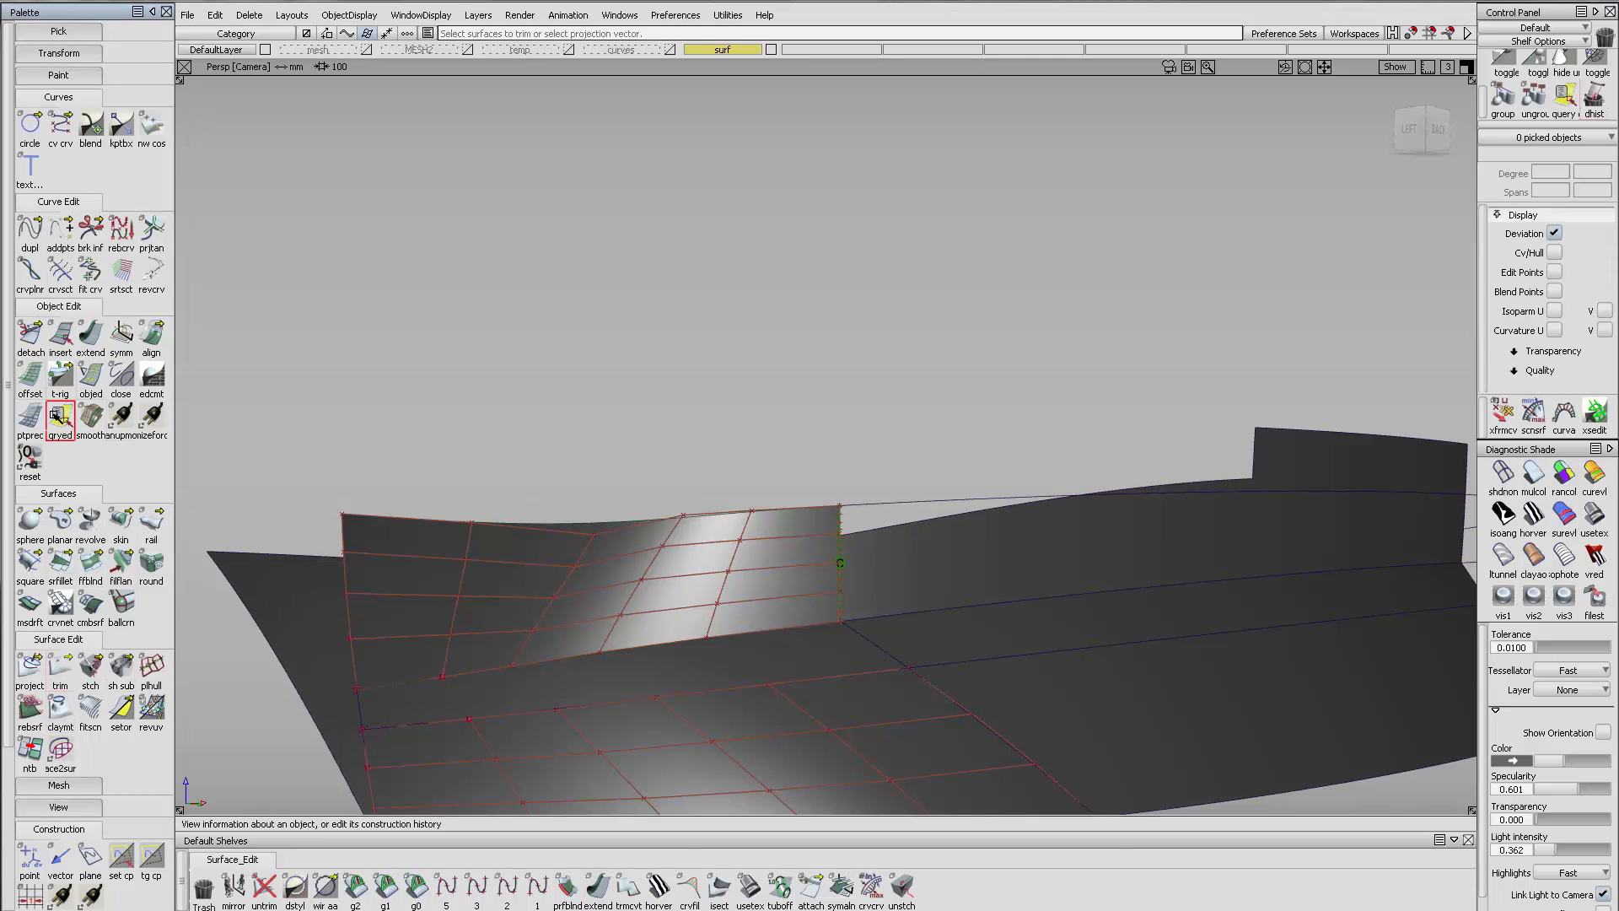
Reopen the alignment of the left wall's vertical end edge and try to adjust its upper end handle
{"action": "left_click", "coordinate": [842, 534]}
{"action": "middle_click_drag", "start_coordinate": [846, 535], "coordinate": [847, 449], "text": "alt+shift"}
{"action": "right_click_drag", "start_coordinate": [847, 448], "coordinate": [874, 427], "text": "alt+shift"}
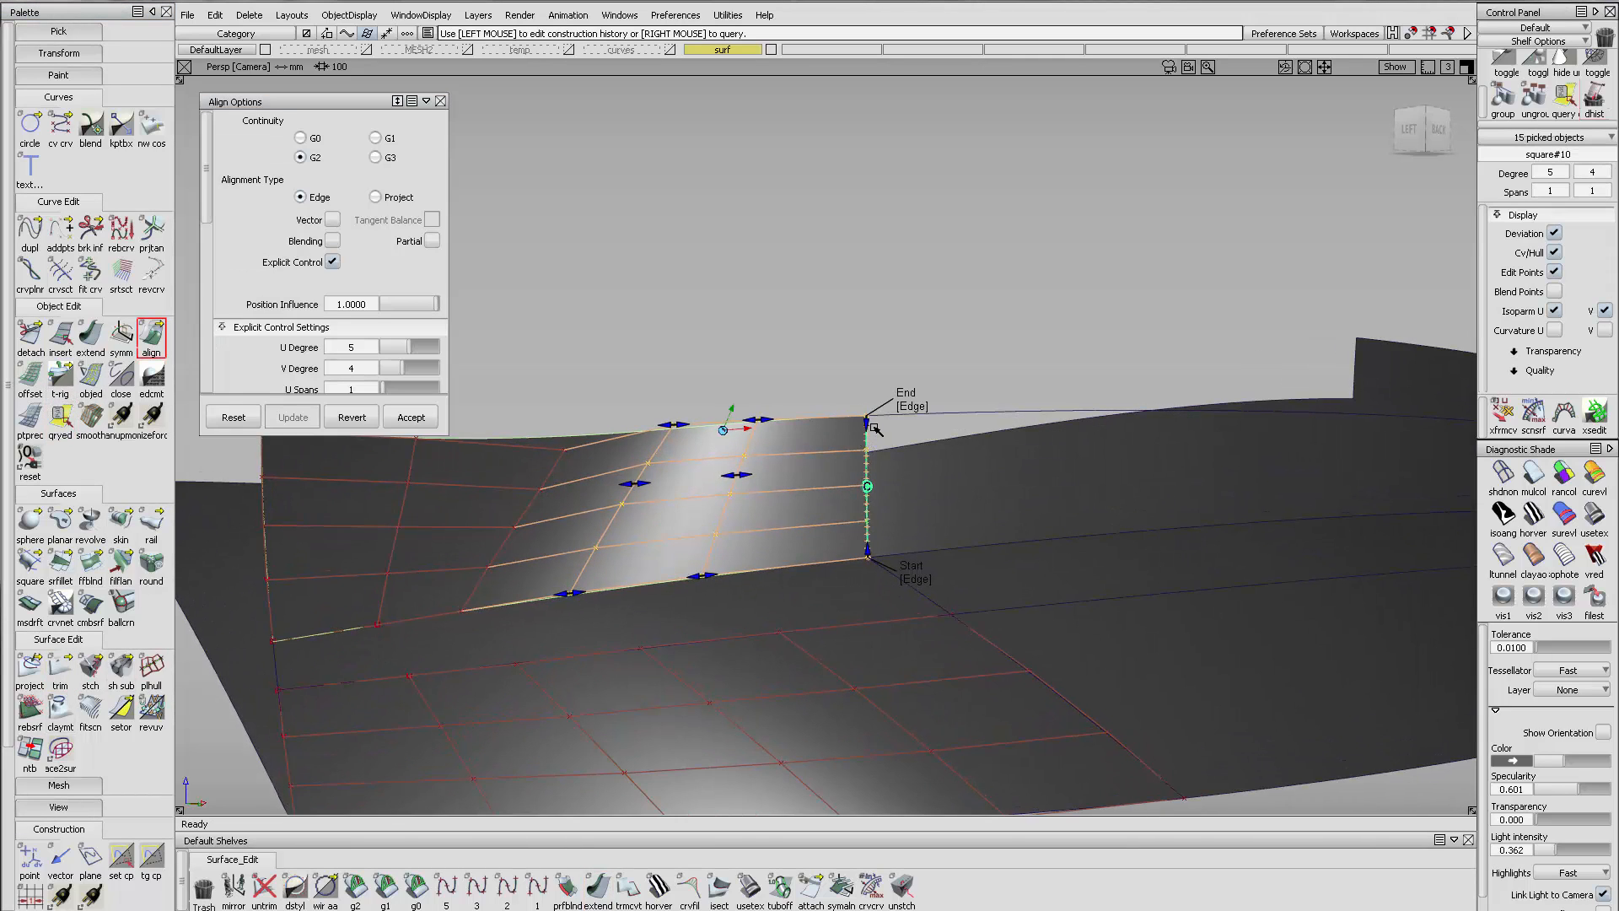
{"action": "mouse_move", "coordinate": [869, 422]}
{"action": "left_mouse_down"}
{"action": "mouse_move", "coordinate": [873, 441]}
{"action": "mouse_move", "coordinate": [871, 414]}
{"action": "left_mouse_up"}
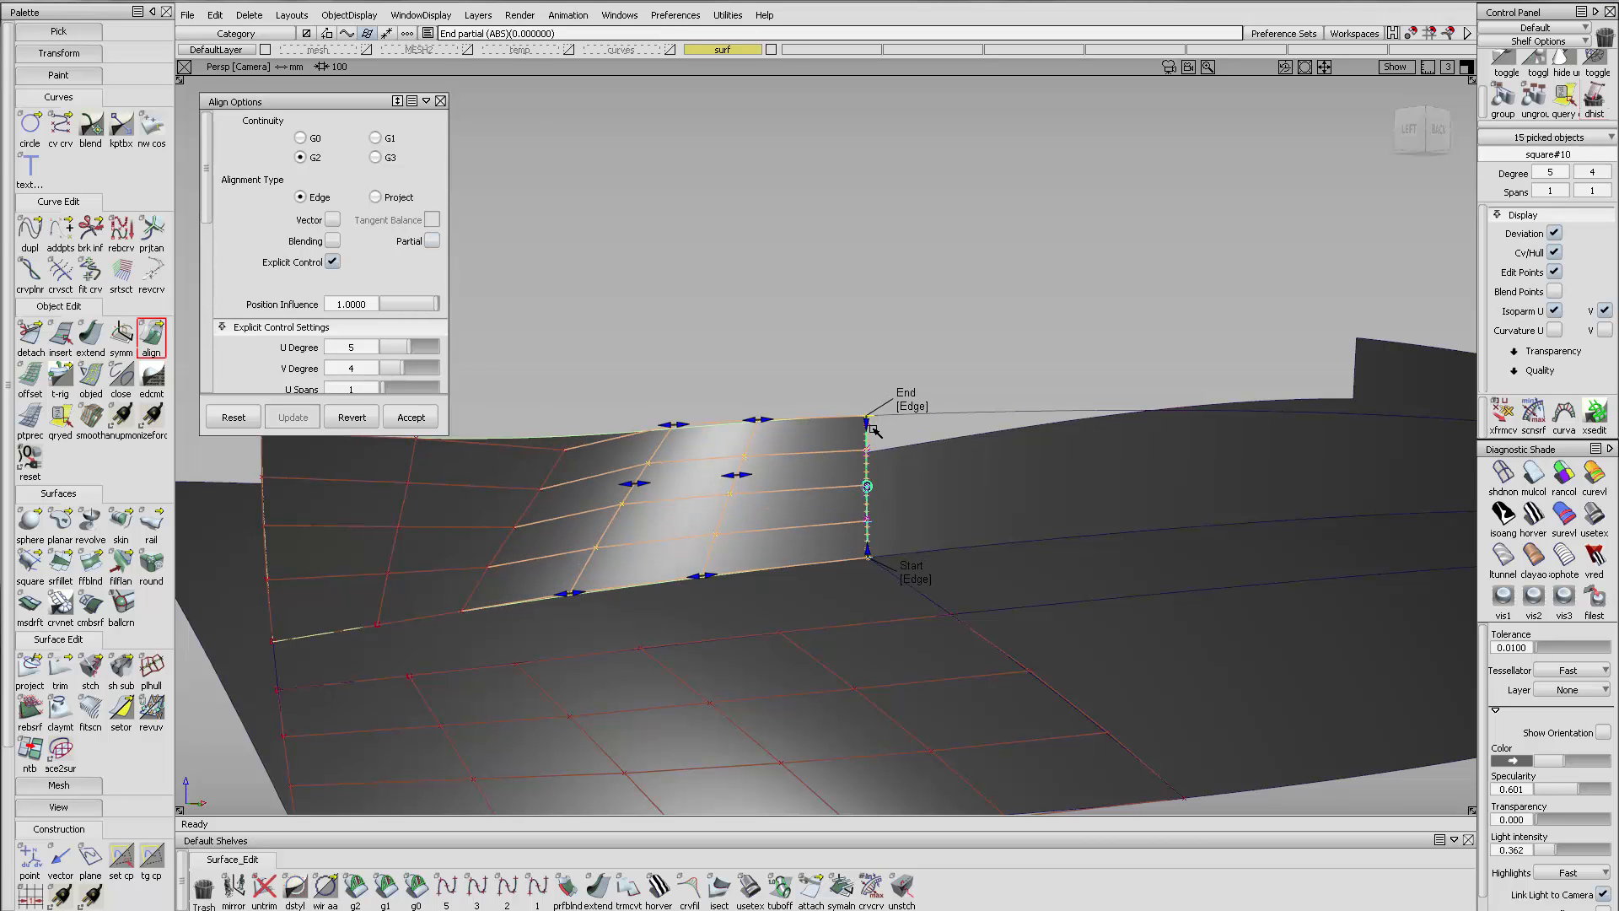
{"action": "left_click", "coordinate": [872, 428]}
{"action": "middle_click_drag", "start_coordinate": [846, 431], "coordinate": [930, 483], "text": "alt+shift"}
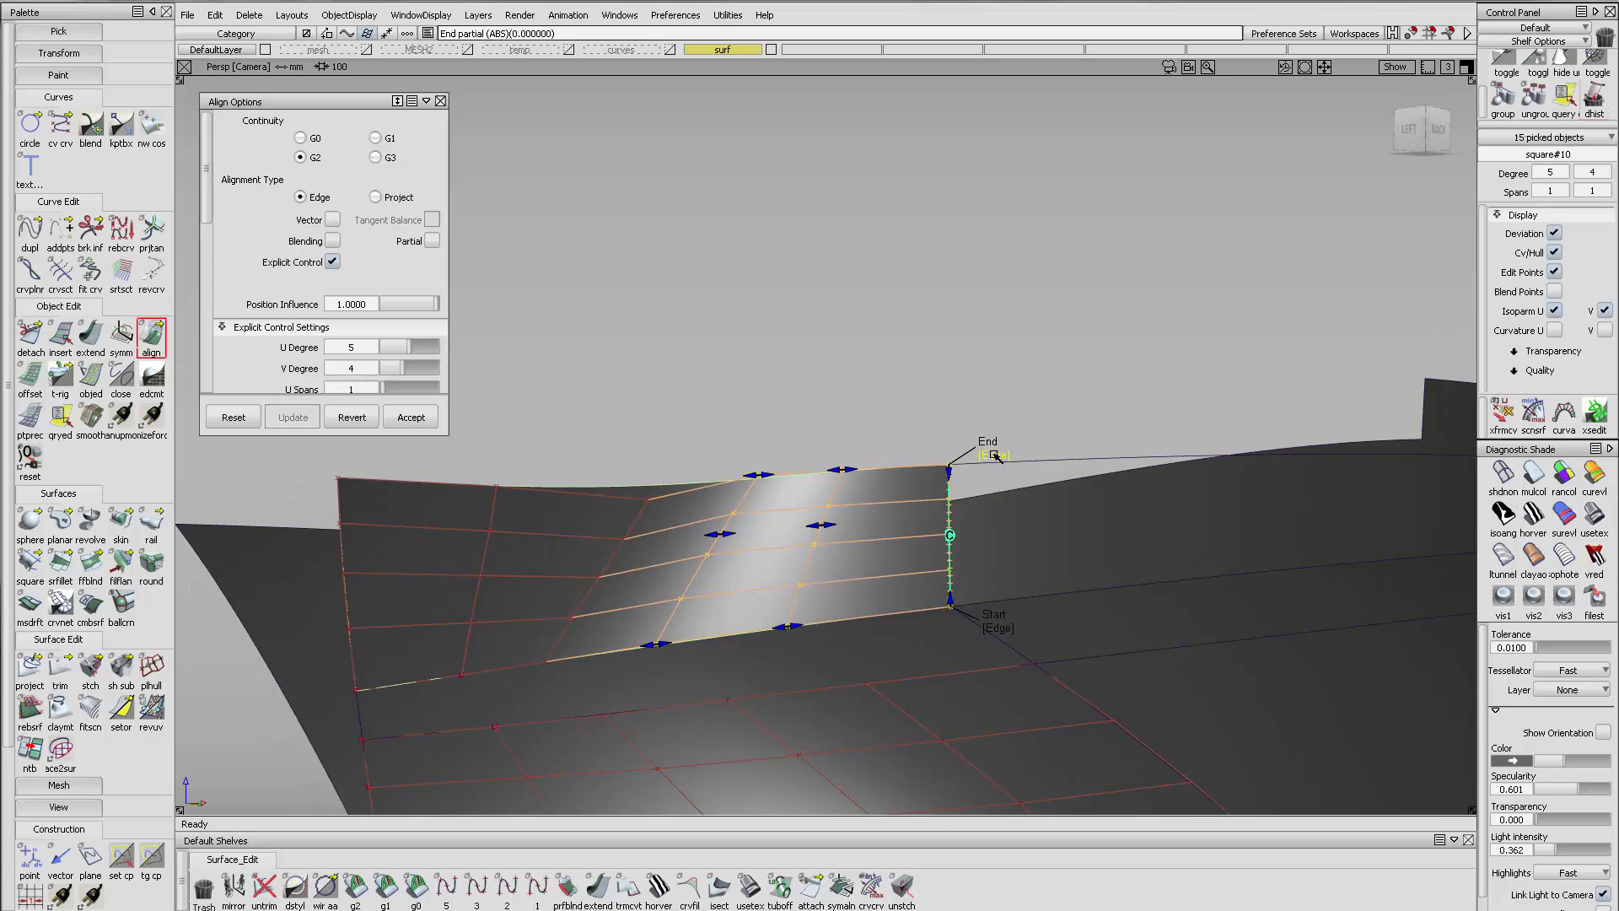
{"action": "left_click_drag", "start_coordinate": [952, 496], "coordinate": [968, 423], "text": "ctrl+shift"}
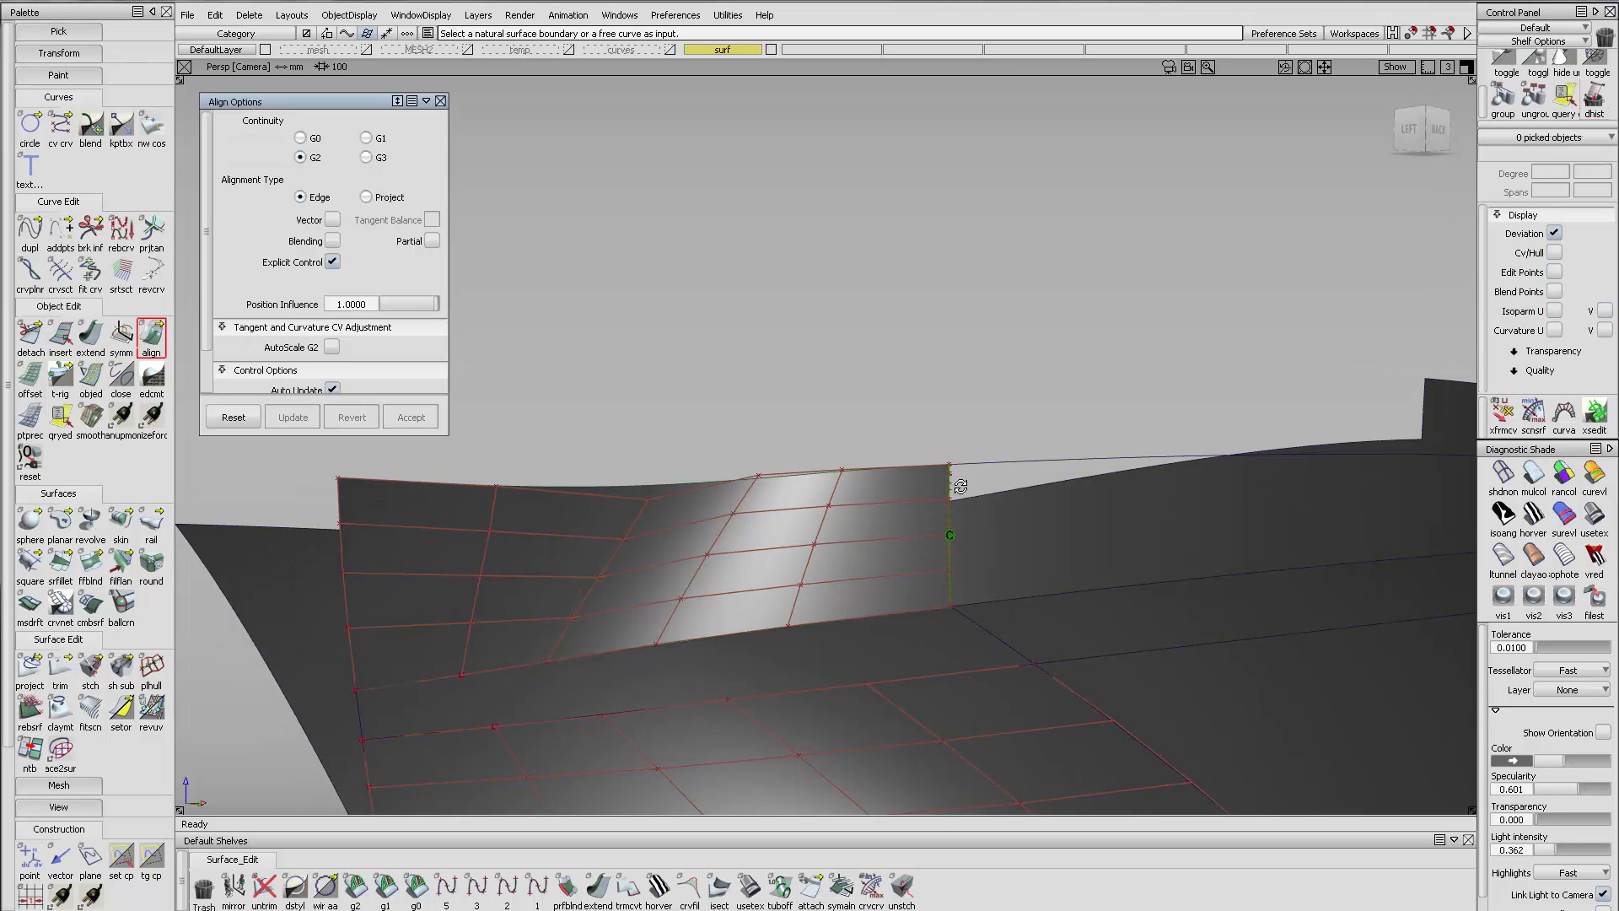
Untrim the right wall's extension strip where it meets the left wall's vertical end edge
{"action": "mouse_move", "coordinate": [961, 486]}
{"action": "left_mouse_down", "text": "alt+shift"}
{"action": "mouse_move", "coordinate": [625, 484]}
{"action": "mouse_move", "coordinate": [1025, 516]}
{"action": "left_mouse_up", "text": "alt+shift"}
{"action": "left_click", "coordinate": [264, 886]}
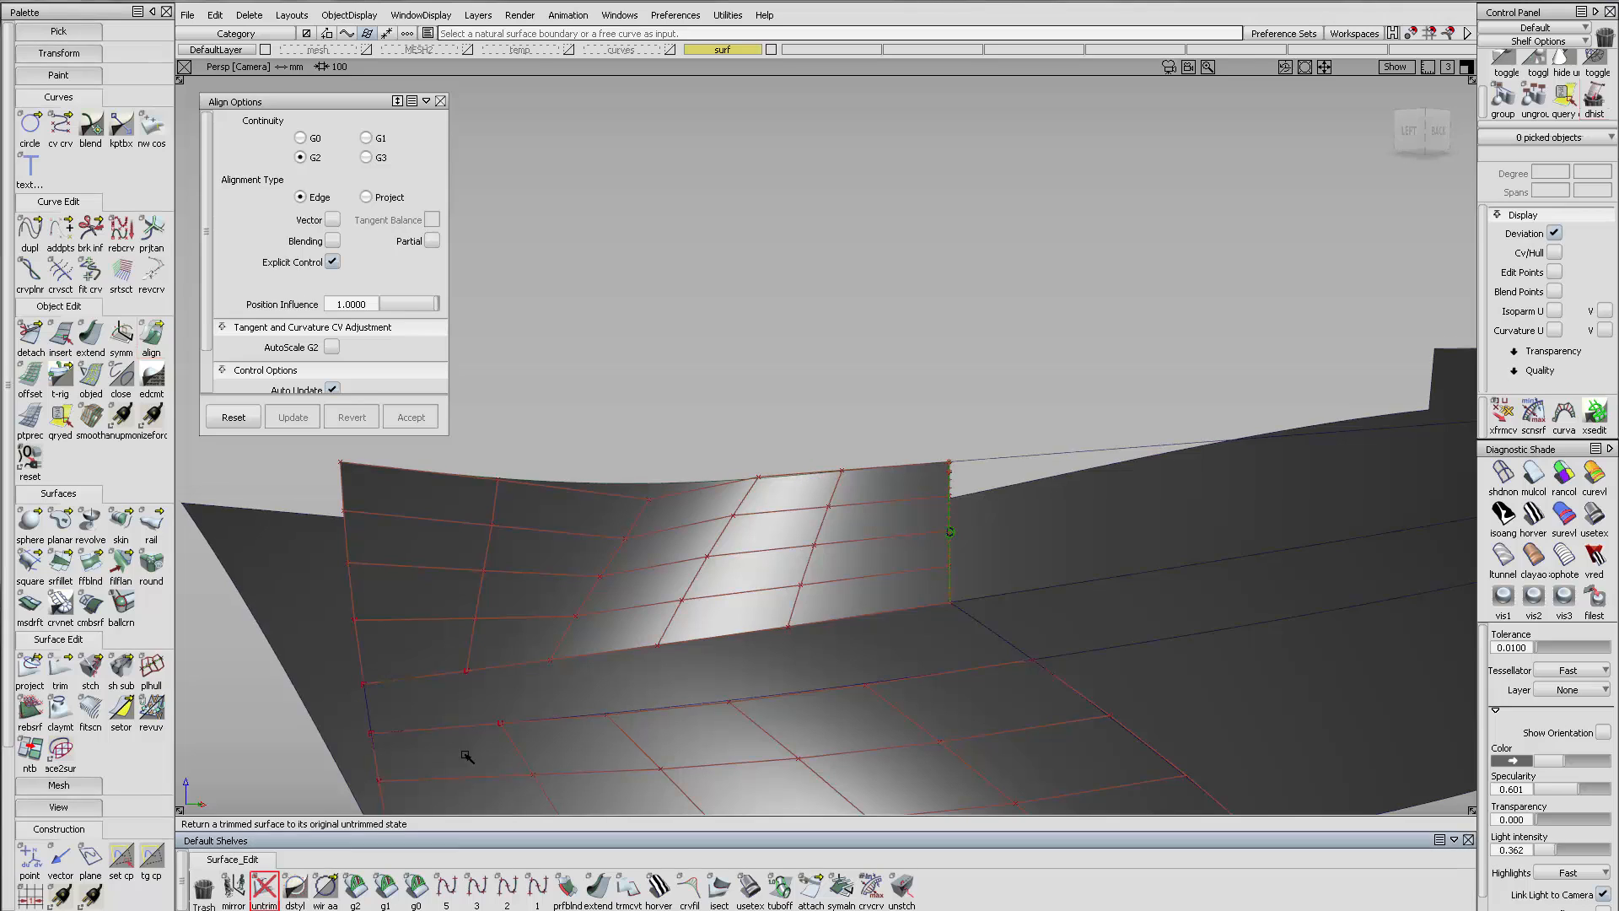
{"action": "left_click", "coordinate": [973, 463]}
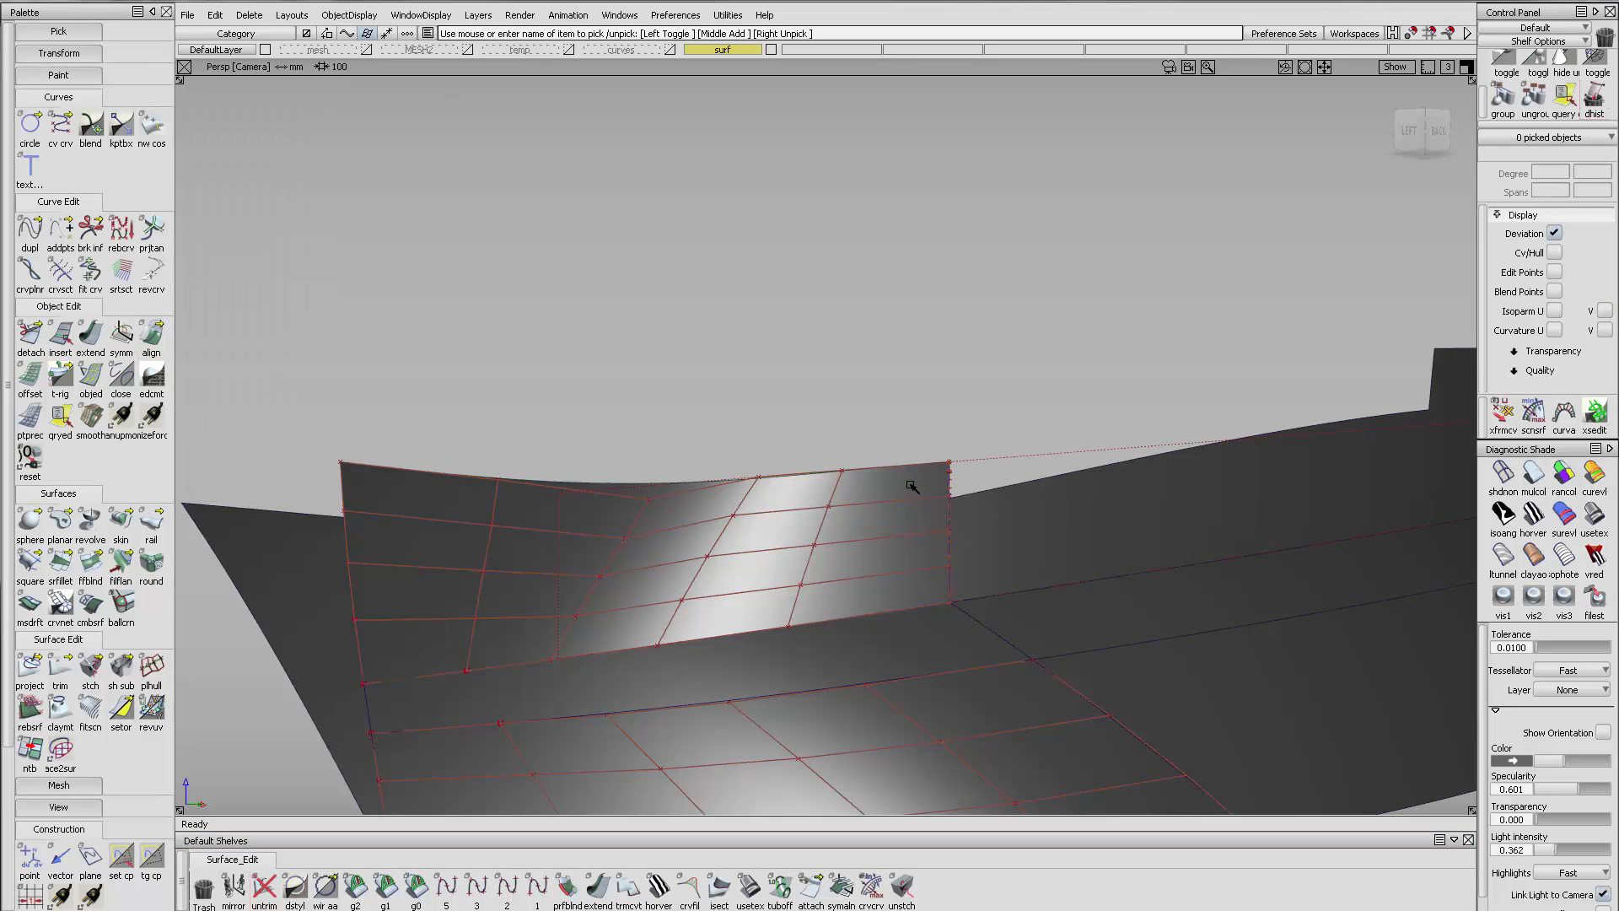
{"action": "left_click", "coordinate": [828, 474]}
{"action": "left_click", "coordinate": [821, 469]}
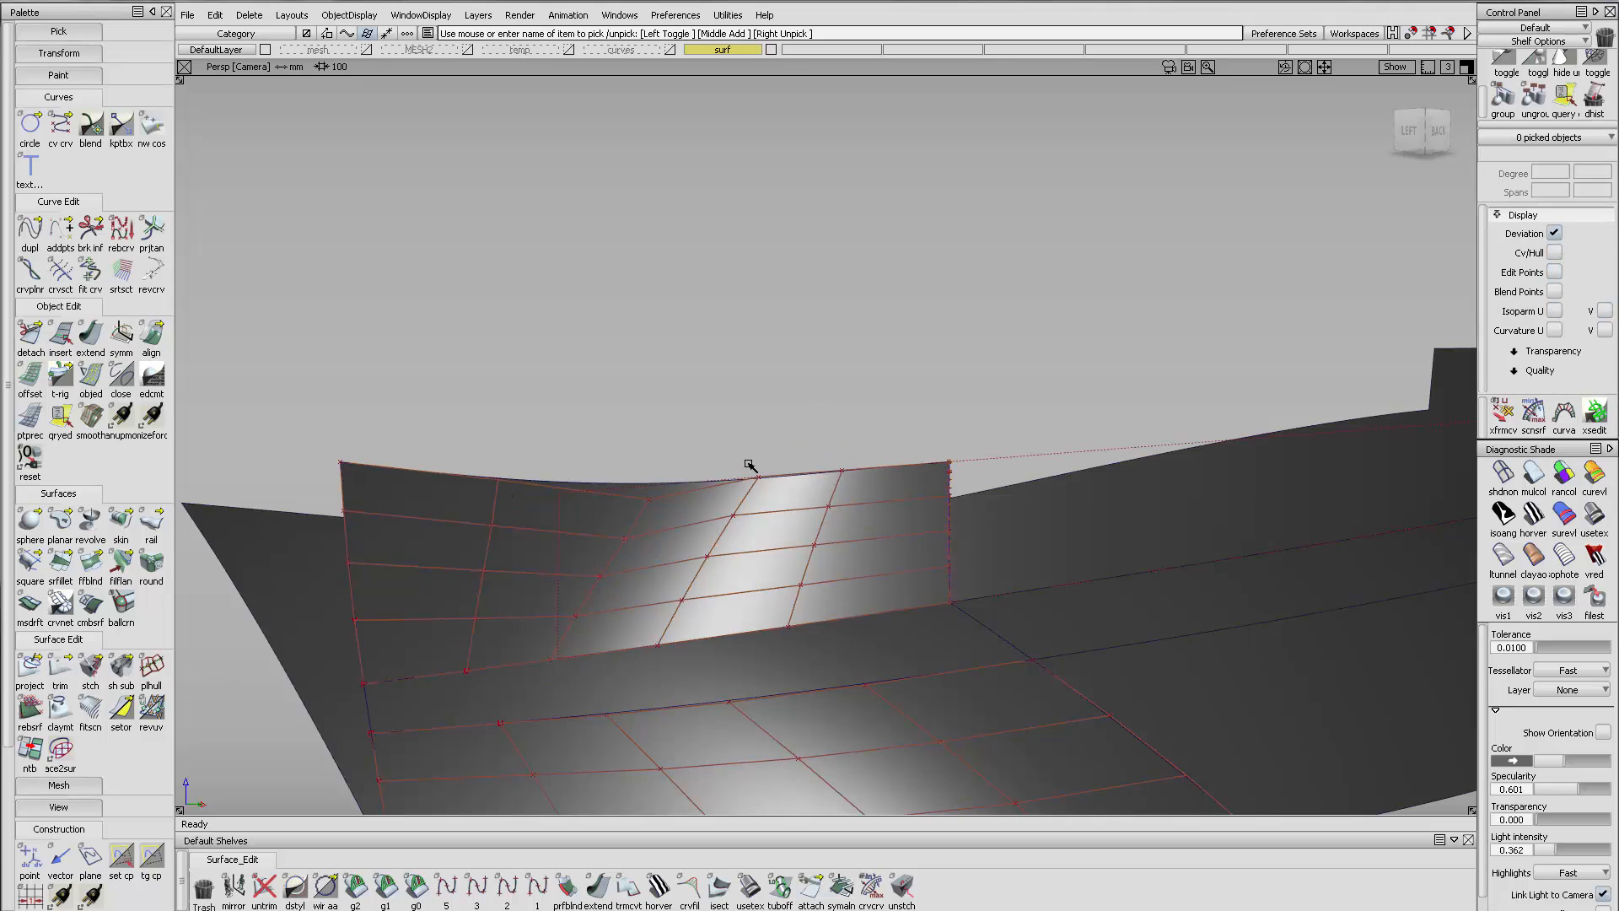
Pull the upper edge of the right wall's untrimmed strip back downward by about 8 mm with Extend
{"action": "left_click_drag", "start_coordinate": [751, 463], "coordinate": [837, 447], "text": "alt+shift"}
{"action": "left_click", "coordinate": [87, 333]}
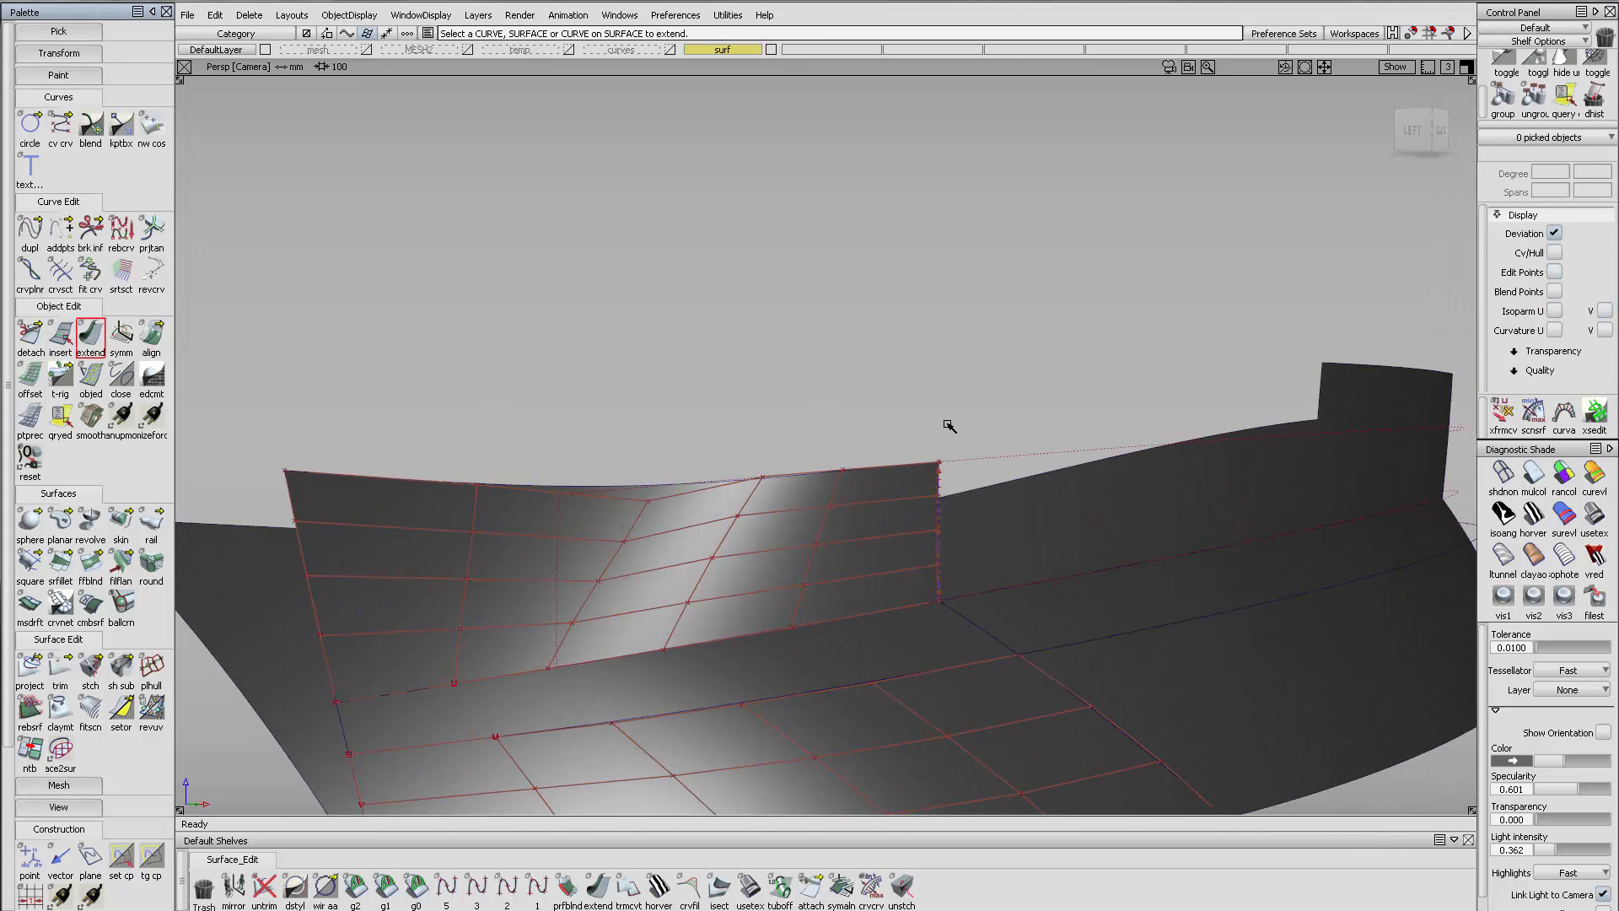
{"action": "left_click", "coordinate": [992, 466]}
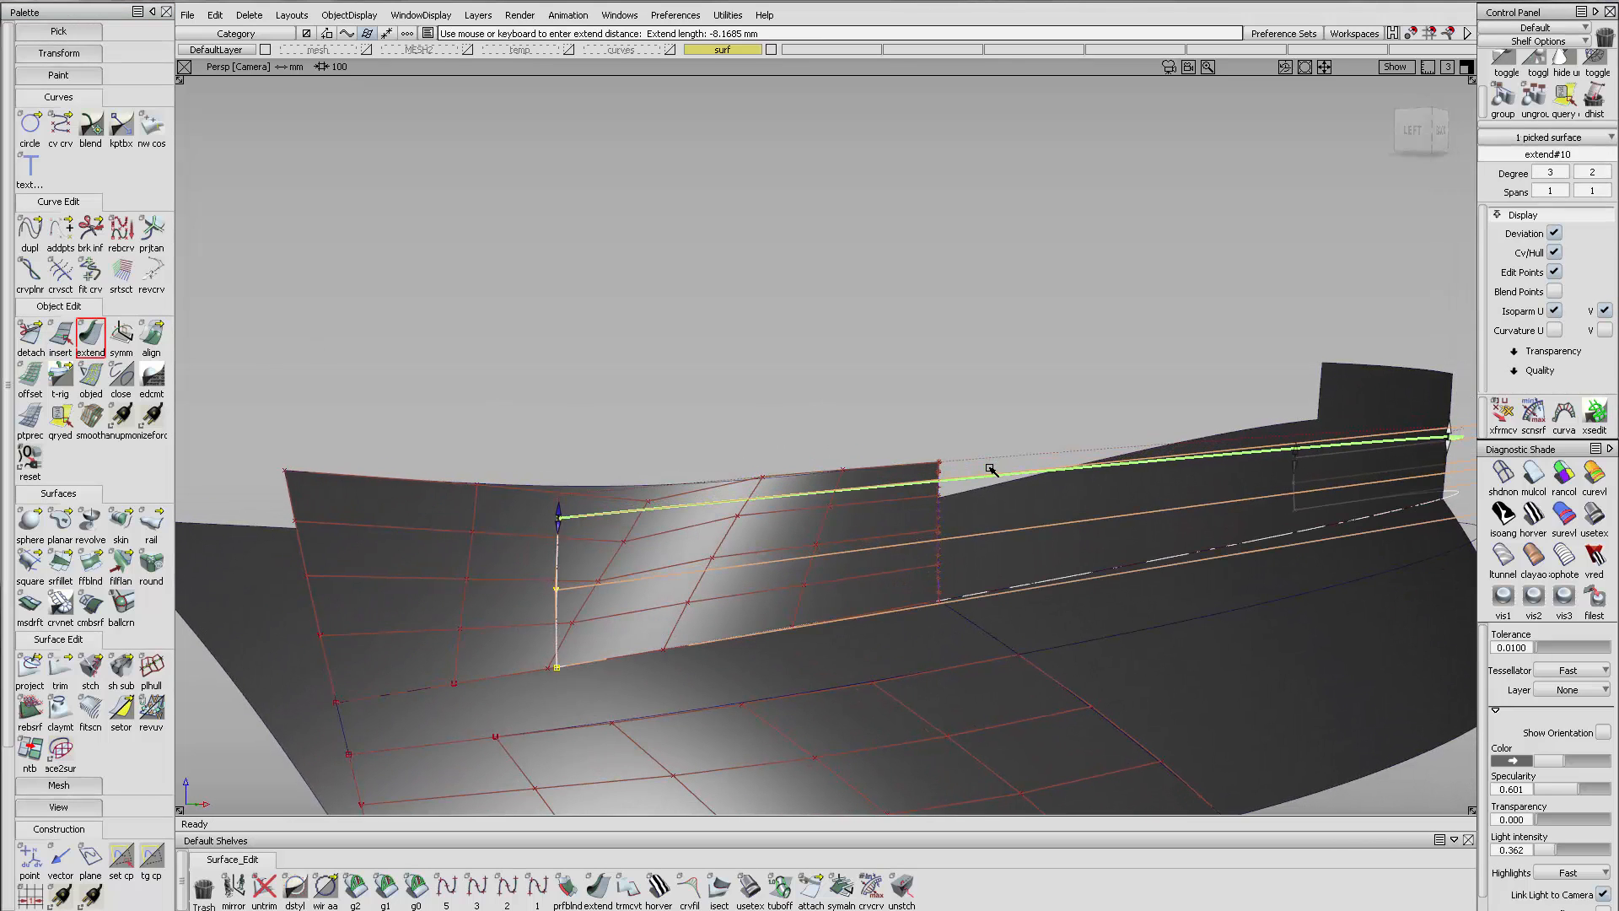
{"action": "left_click_drag", "start_coordinate": [989, 509], "coordinate": [983, 408], "text": "ctrl+shift"}
Realign the left wall's vertical end edge to the shortened strip with G2 Edge alignment, changing the start's Skew direction
{"action": "left_click", "coordinate": [157, 337]}
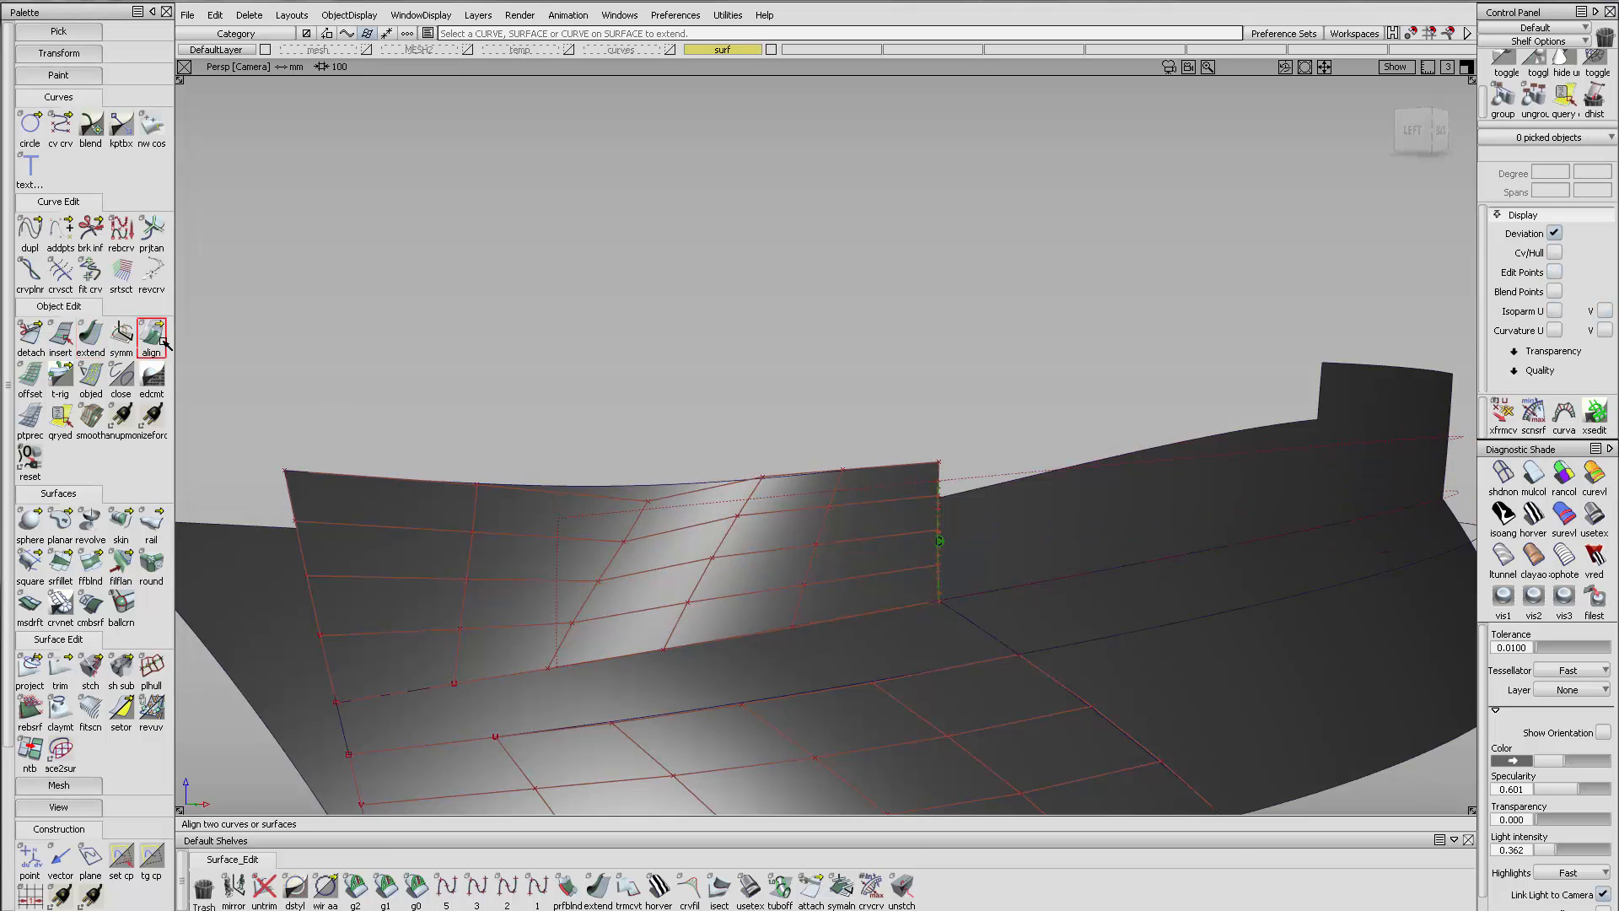
{"action": "left_click", "coordinate": [940, 501]}
{"action": "left_click", "coordinate": [949, 574]}
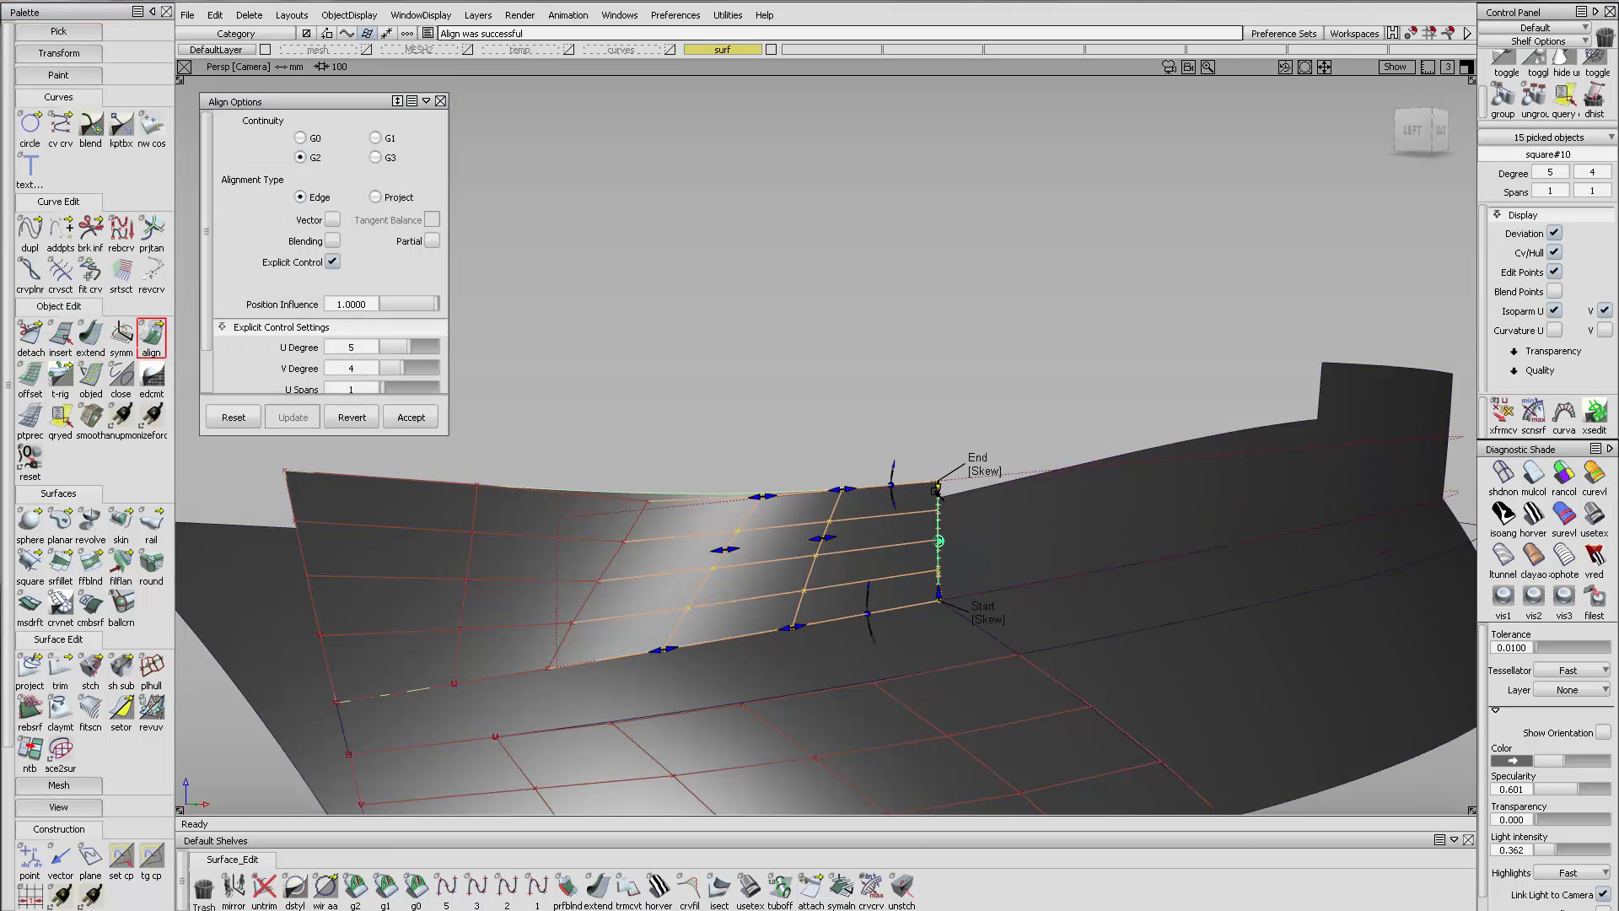
{"action": "left_click", "coordinate": [992, 615]}
{"action": "left_click_drag", "start_coordinate": [993, 617], "coordinate": [989, 523], "text": "ctrl+shift"}
Trim the shortened strip at the left wall's vertical end edge, keeping the portion behind it, and apply Multi Color shading
{"action": "left_click", "coordinate": [70, 659]}
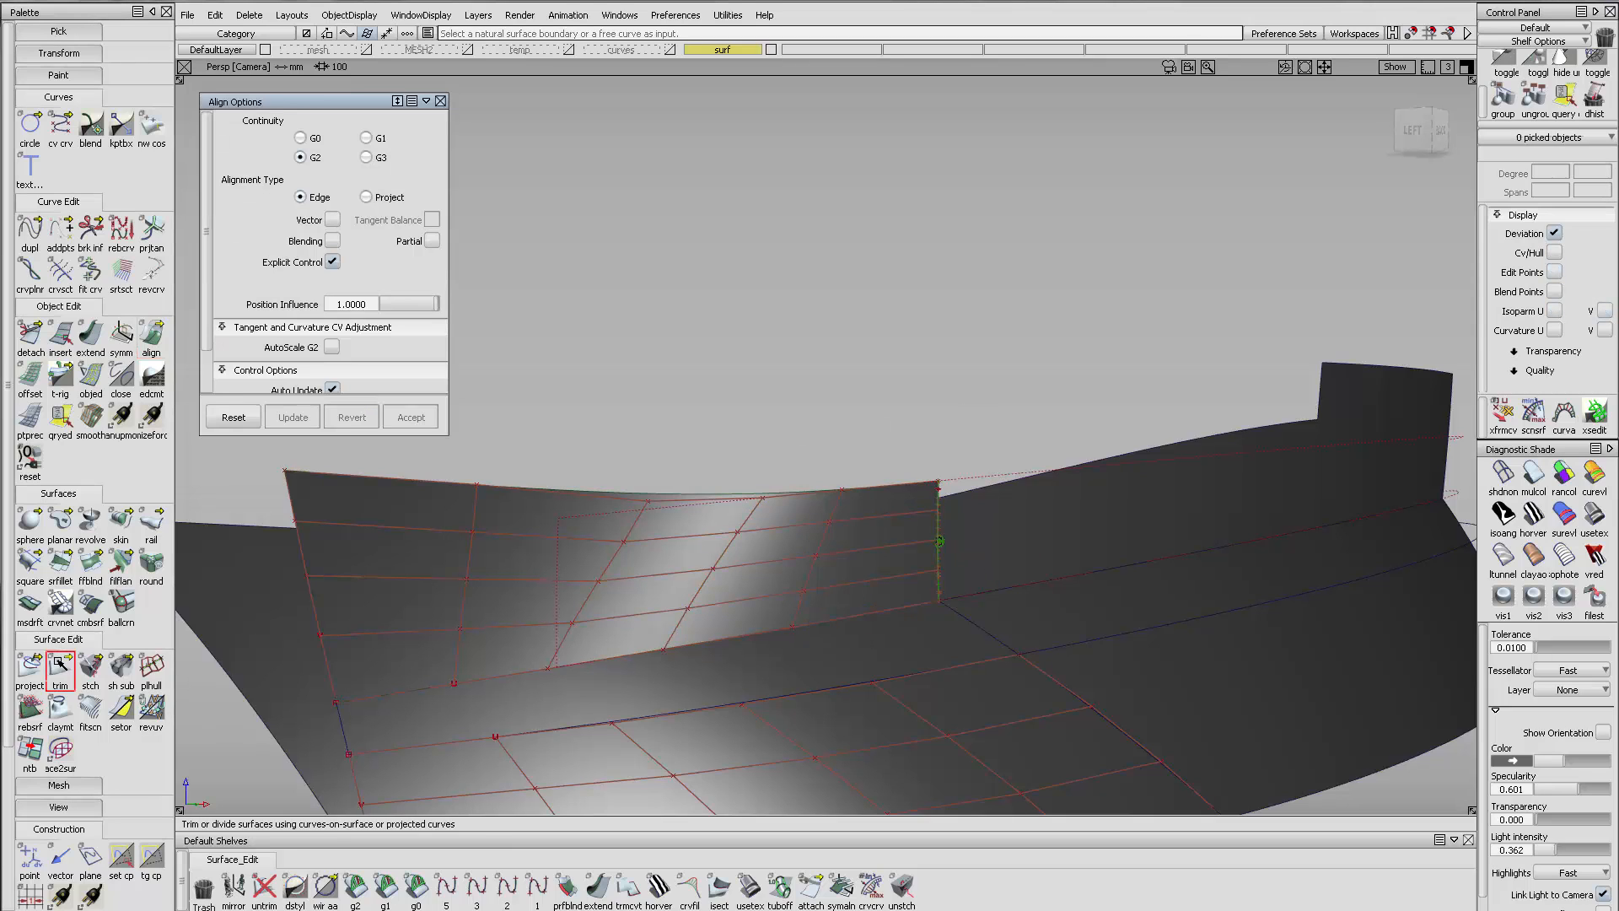
{"action": "left_click", "coordinate": [1040, 476]}
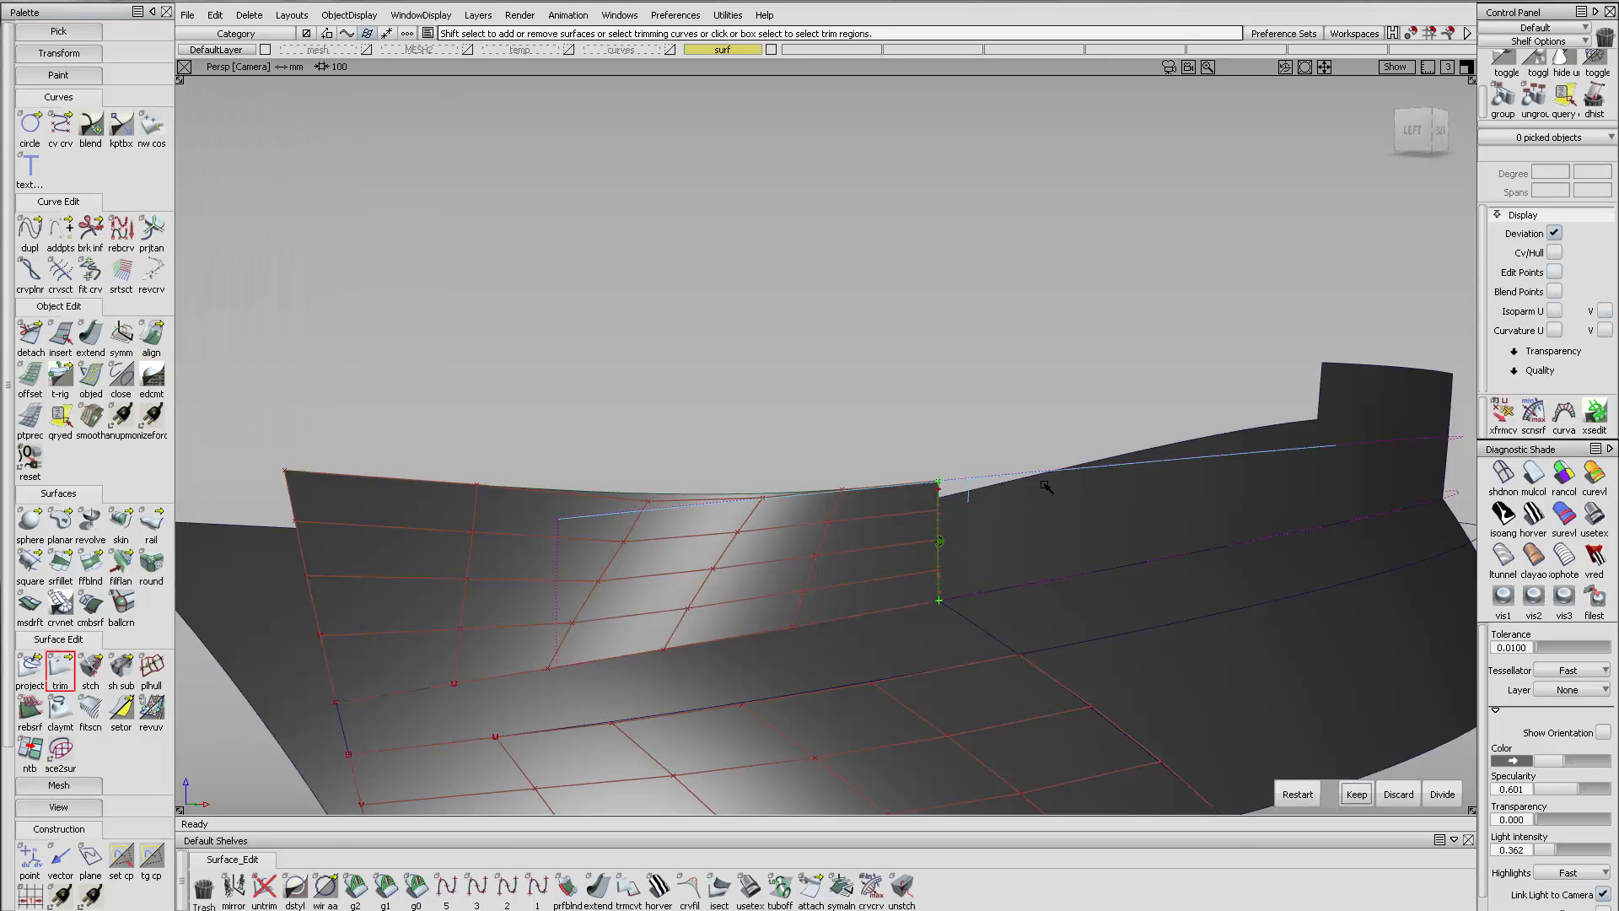
{"action": "key", "text": "space"}
{"action": "left_click_drag", "start_coordinate": [1037, 383], "coordinate": [1134, 439], "text": "alt+shift"}
{"action": "left_click", "coordinate": [1537, 478]}
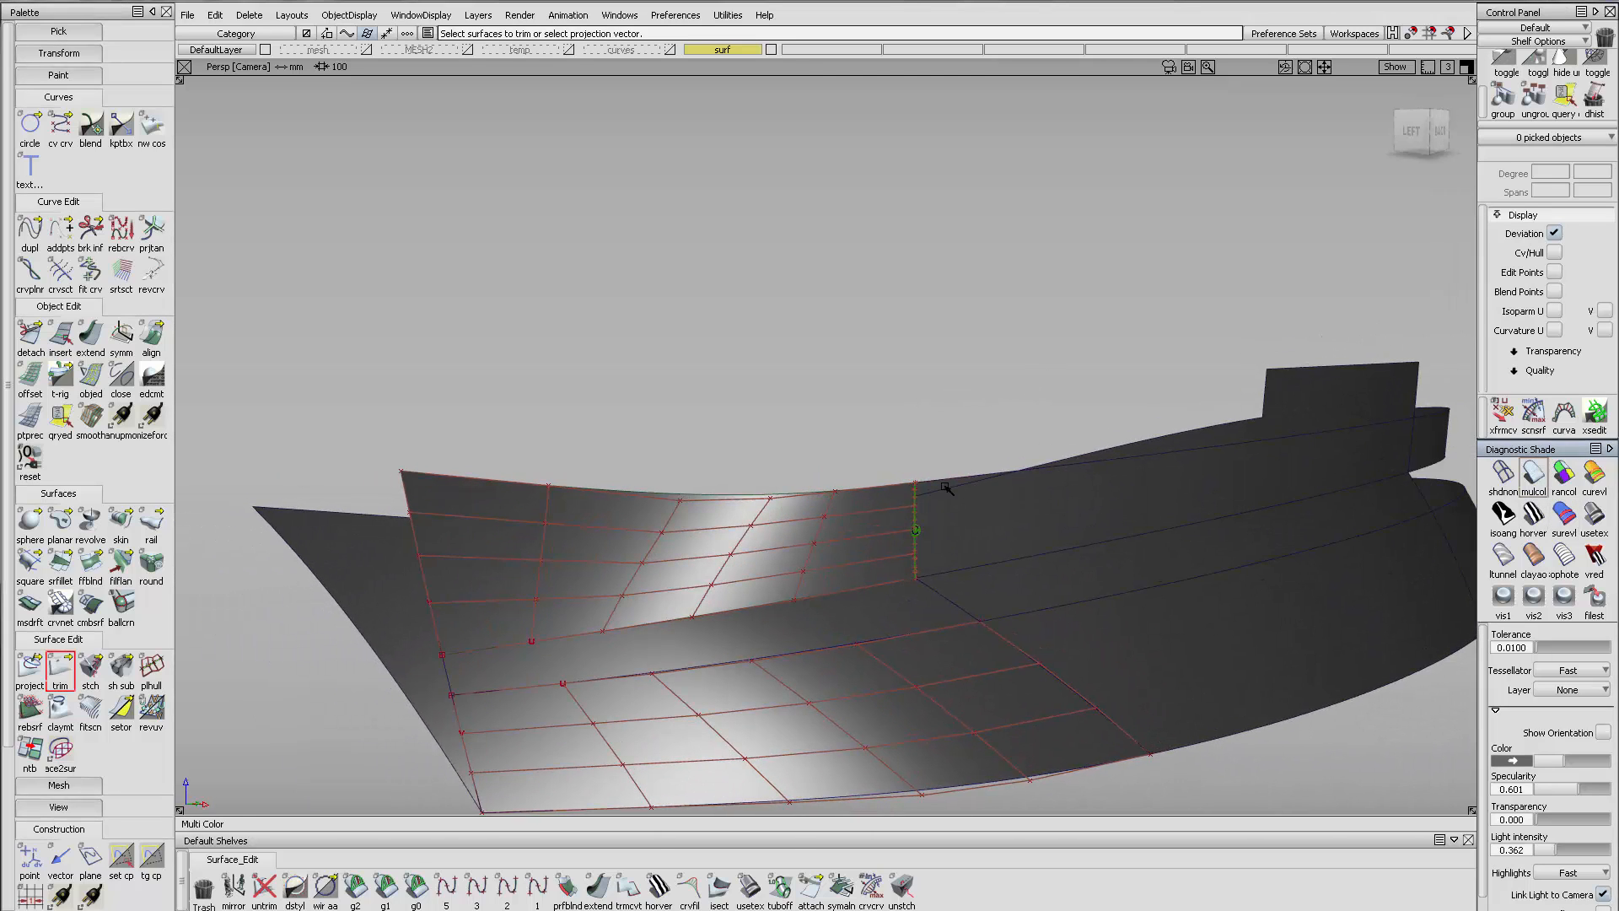
Extend the left wall's upper edge back down over the wall by about 48 mm as a separate strip
{"action": "middle_click_drag", "start_coordinate": [1082, 506], "coordinate": [1026, 438], "text": "alt+shift"}
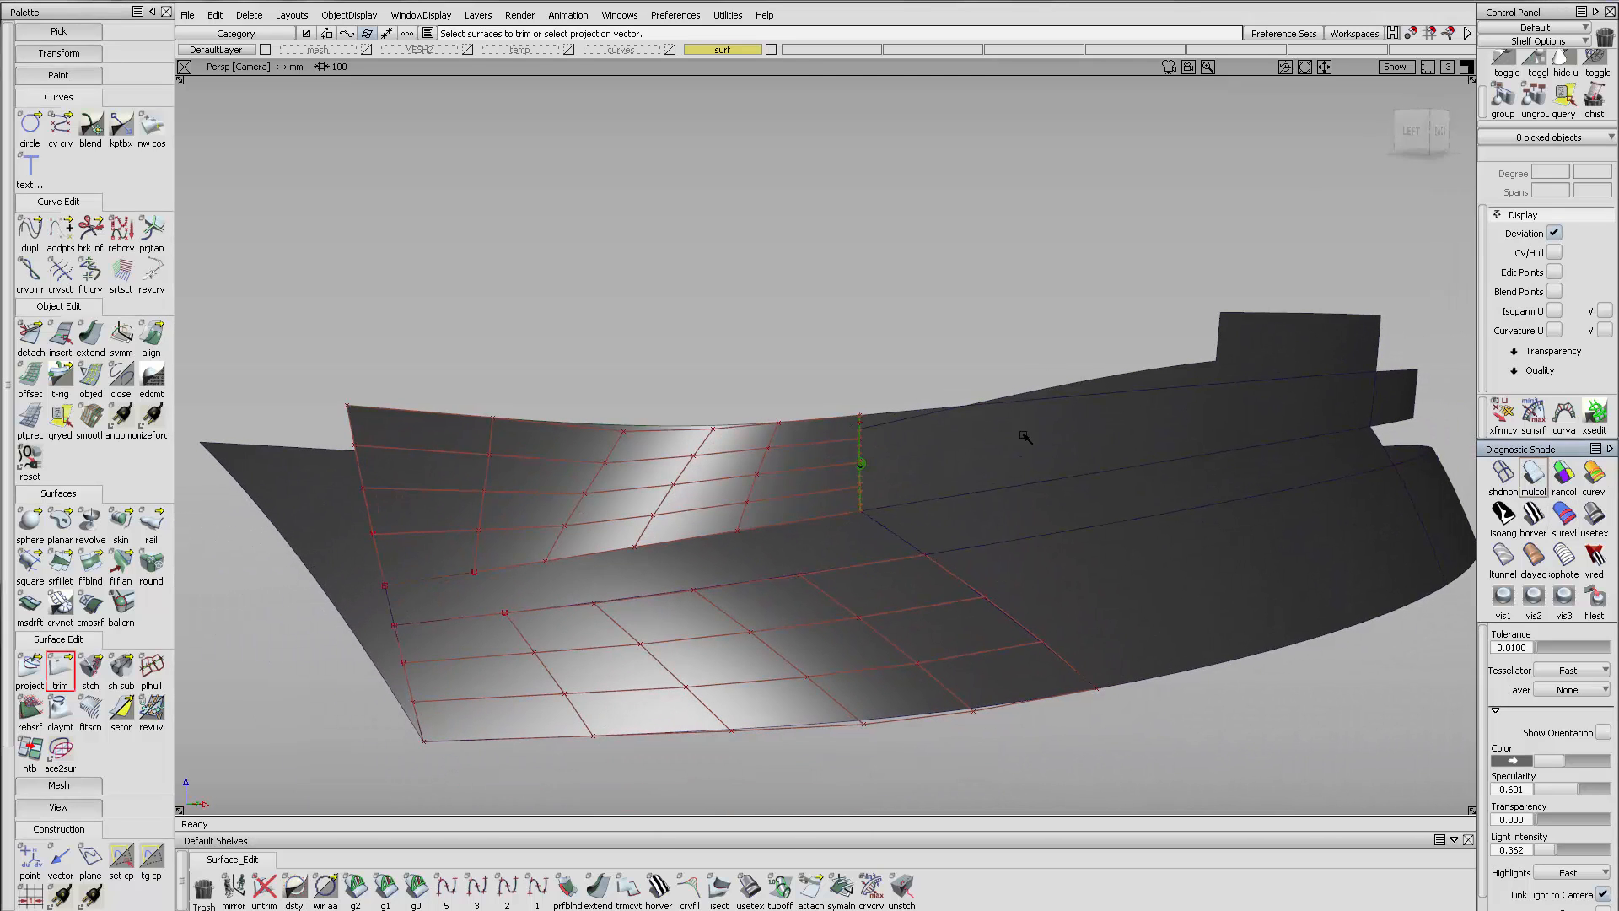
{"action": "left_click", "coordinate": [598, 886]}
{"action": "left_click", "coordinate": [610, 431]}
{"action": "left_click_drag", "start_coordinate": [599, 444], "coordinate": [579, 499]}
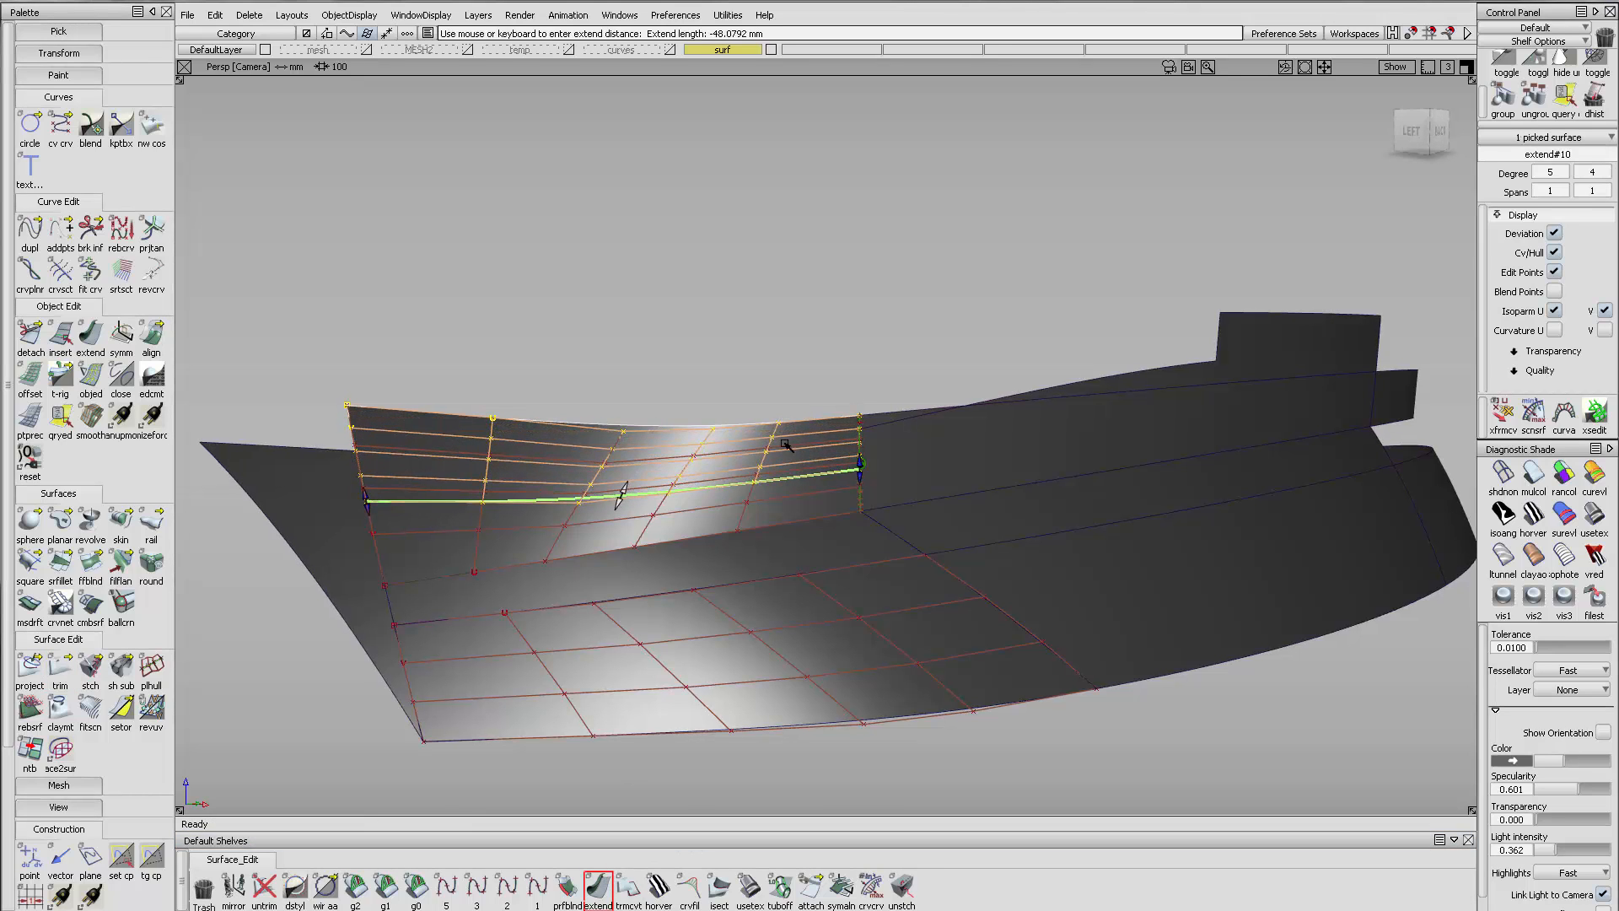
Extend the right strip's upper edge downward by about 29 mm, matching the left strip's lower edge at the seam
{"action": "left_click", "coordinate": [874, 414]}
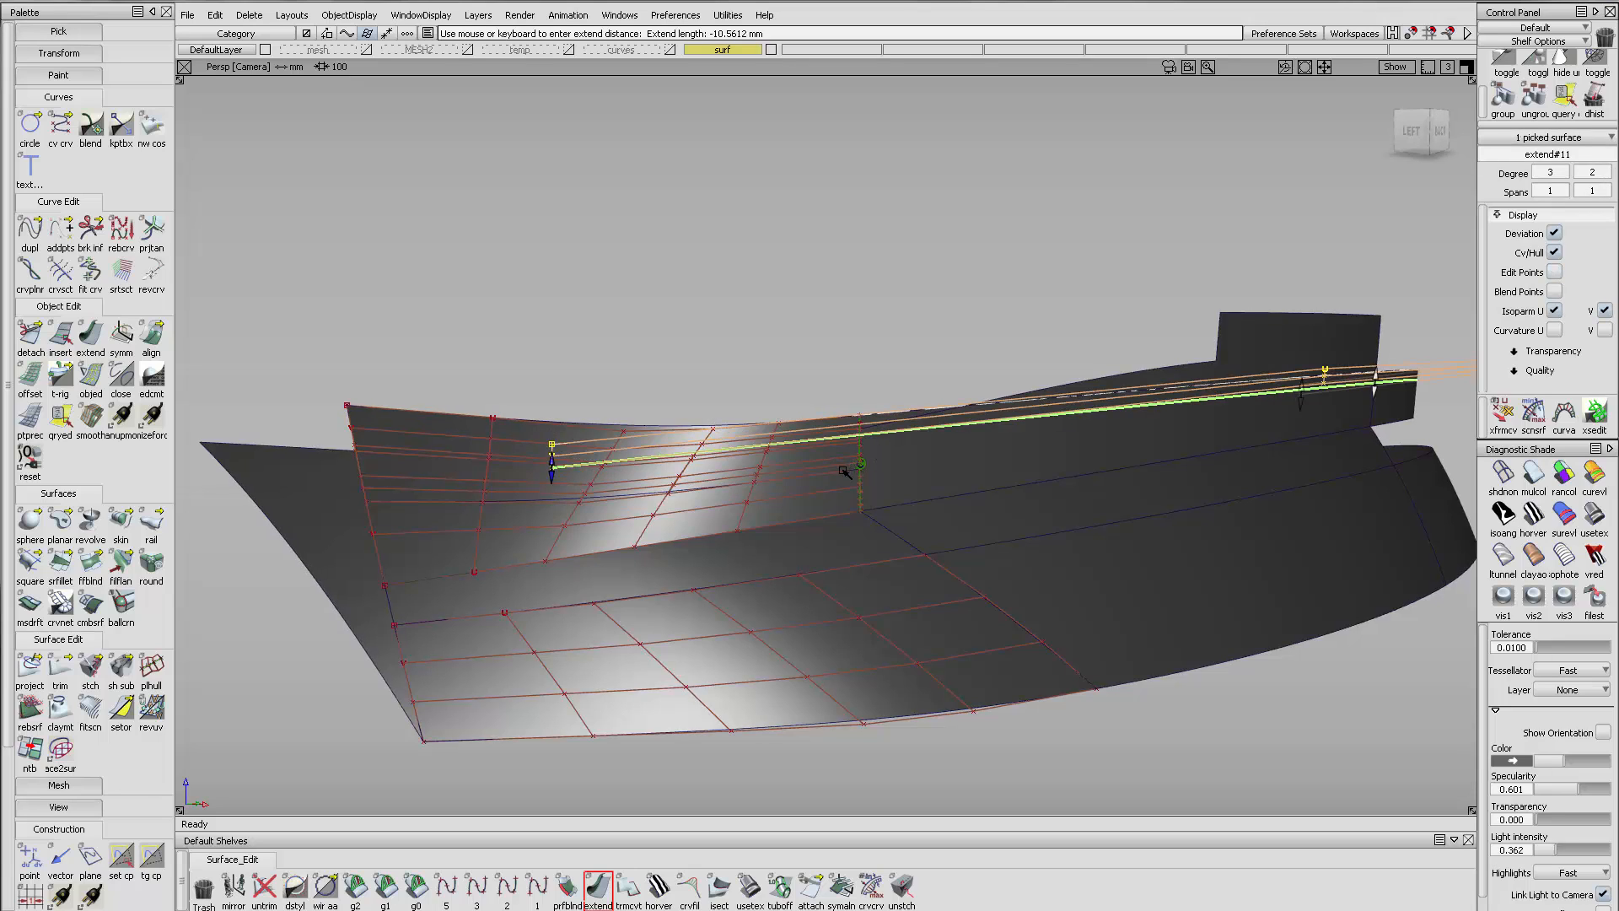
{"action": "left_click_drag", "start_coordinate": [844, 471], "coordinate": [878, 474]}
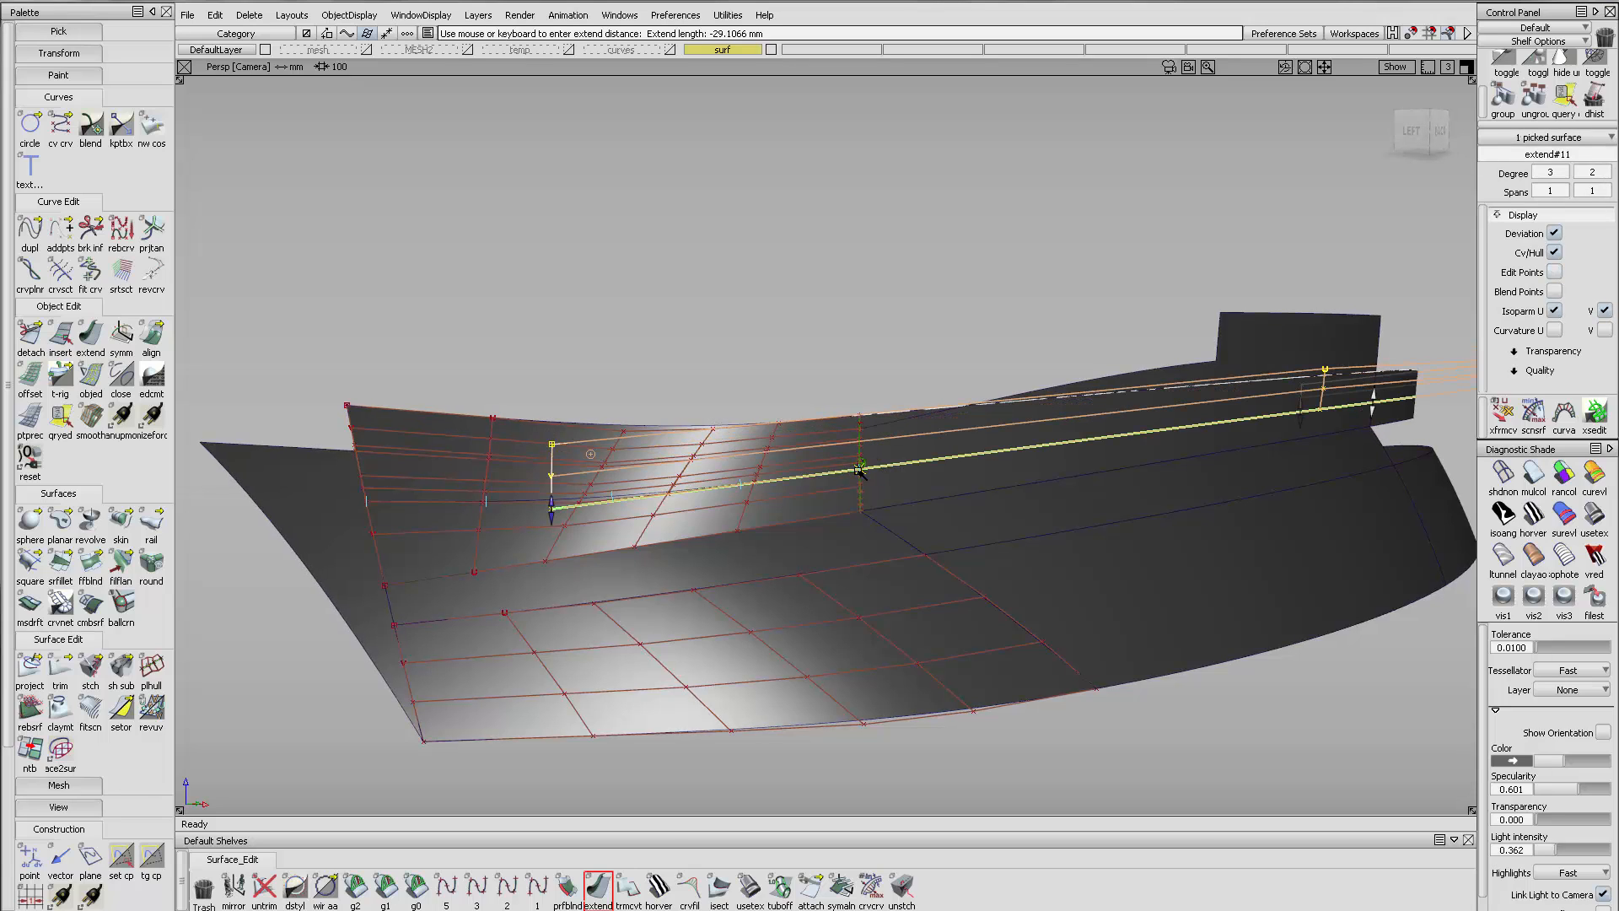
{"action": "left_click_drag", "start_coordinate": [874, 395], "coordinate": [874, 394], "text": "ctrl+shift"}
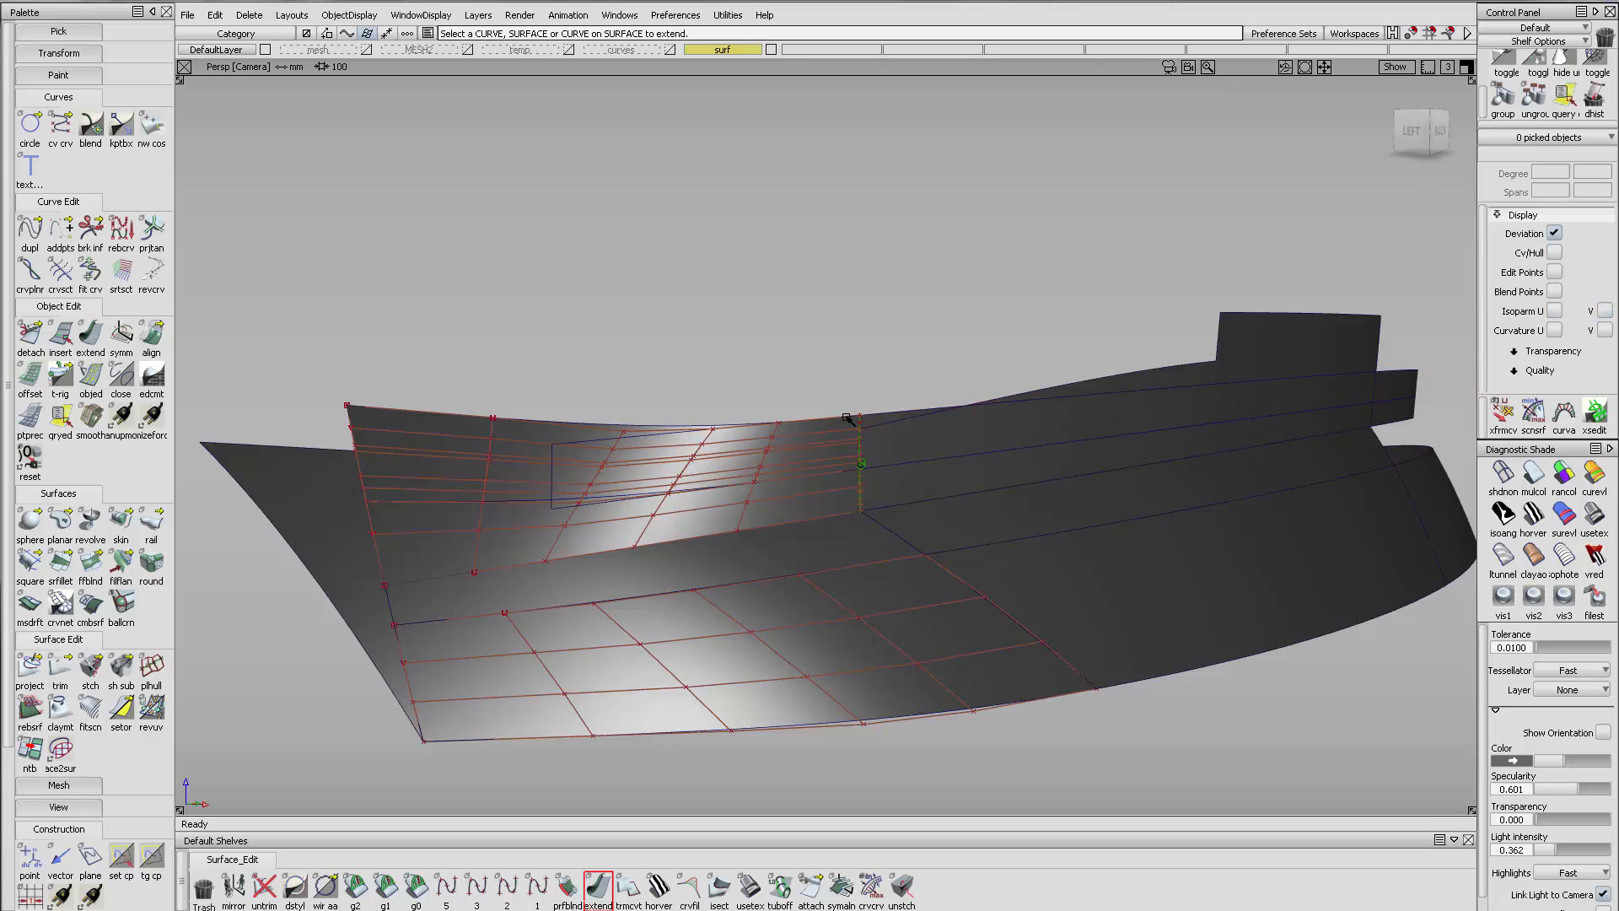
Hide the control vertices and hulls of all surfaces and clear the selection
{"action": "left_click_drag", "start_coordinate": [855, 468], "coordinate": [884, 471]}
{"action": "left_click_drag", "start_coordinate": [752, 688], "coordinate": [749, 688]}
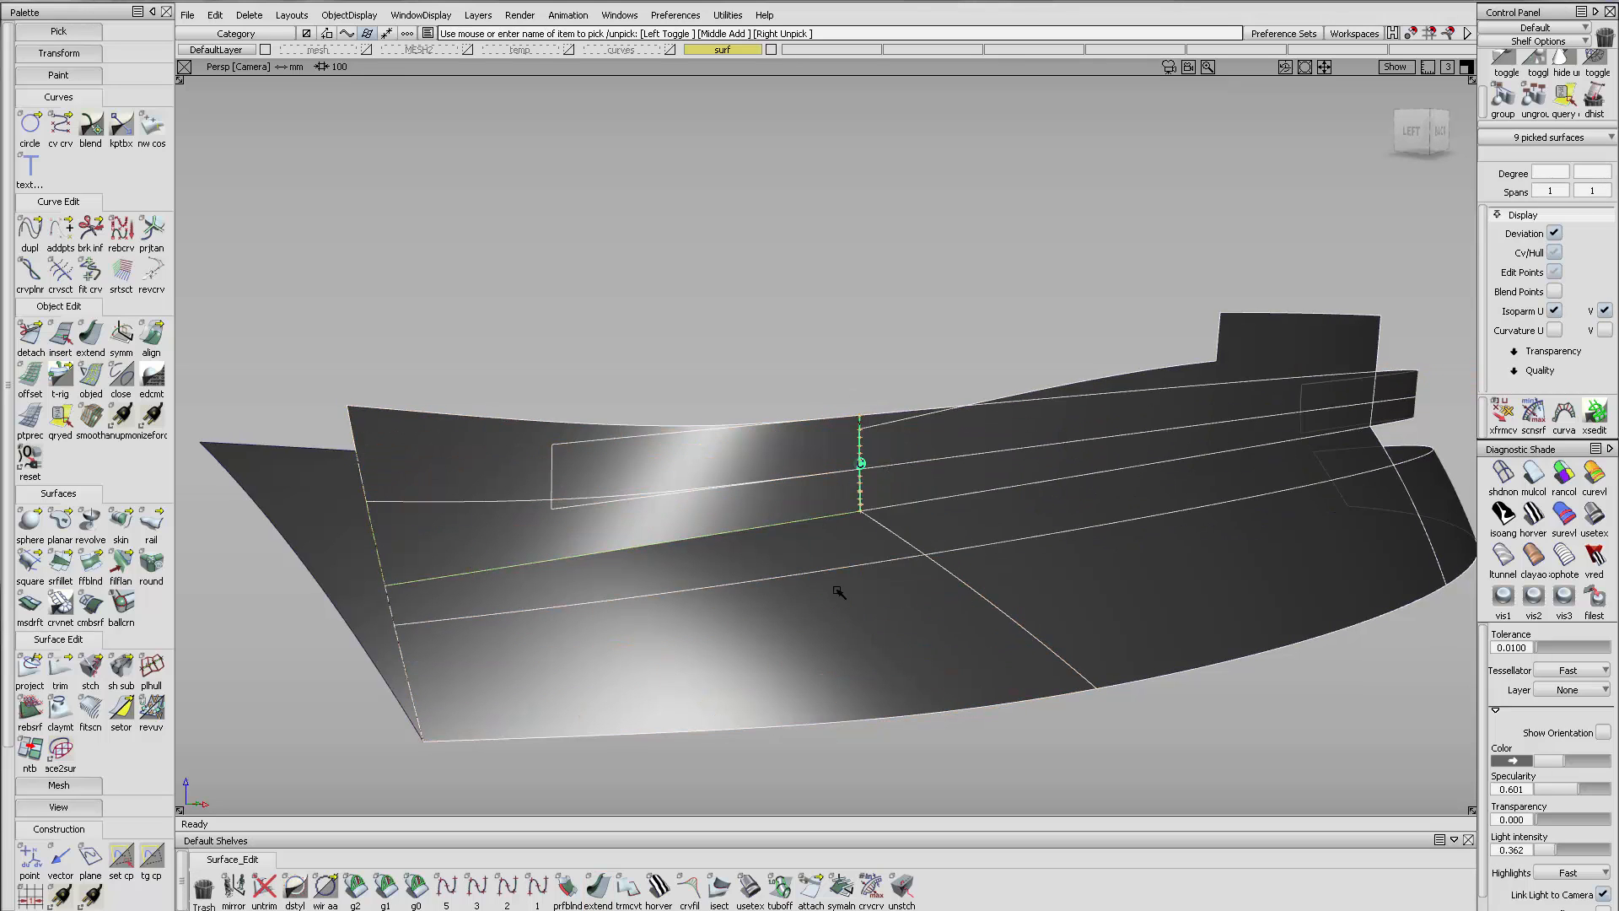
{"action": "left_click_drag", "start_coordinate": [838, 584], "coordinate": [853, 421], "text": "ctrl+shift"}
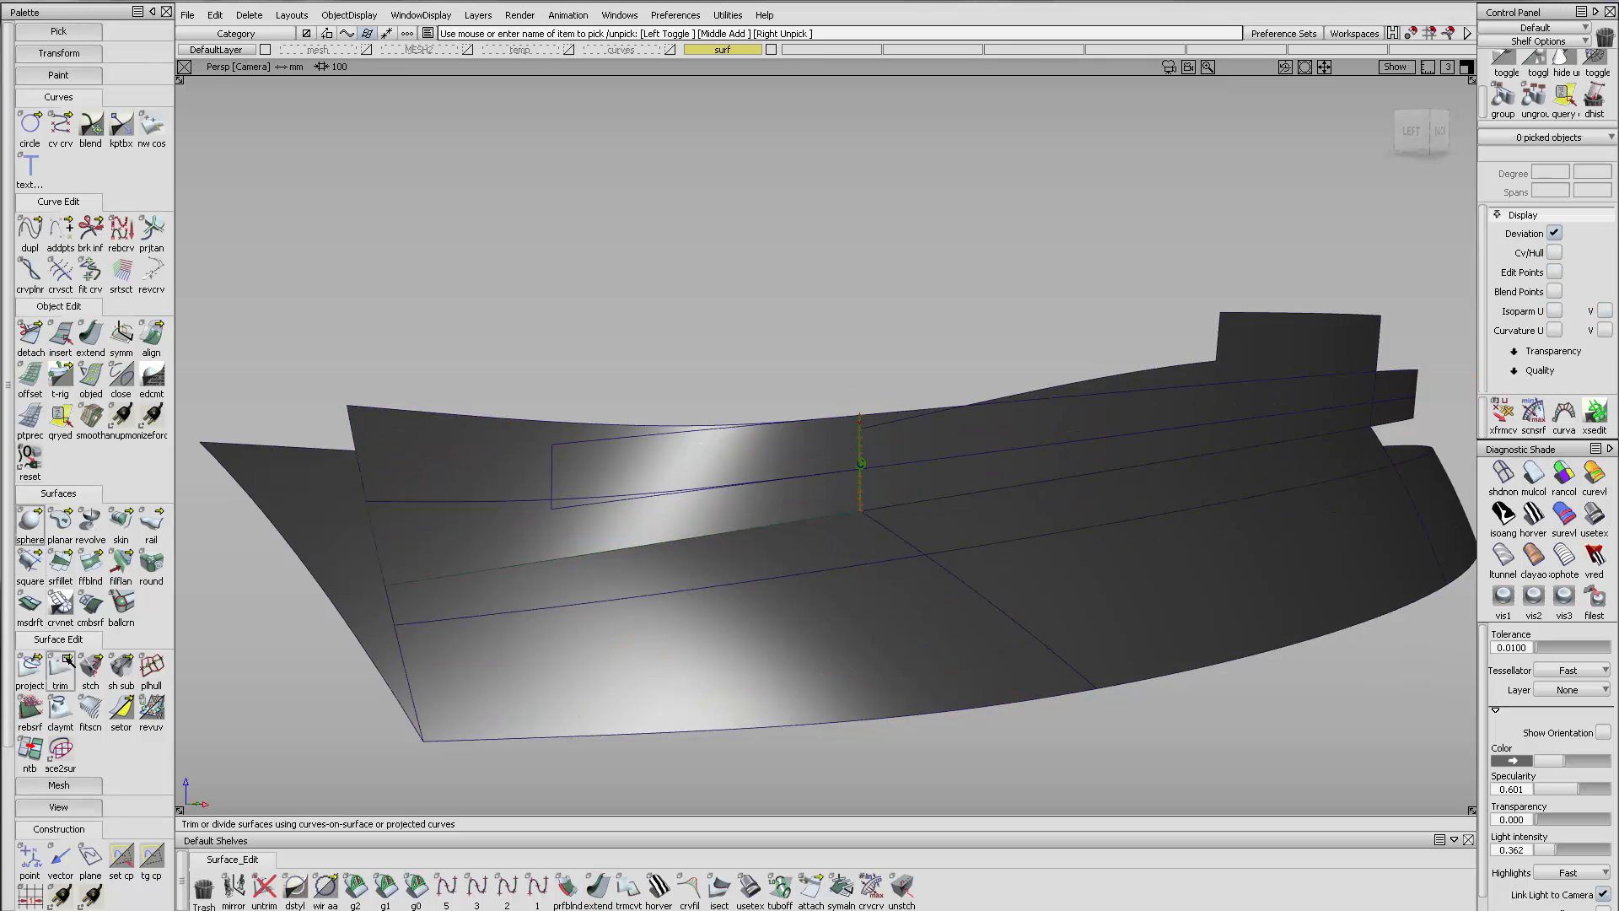
Trim the new right strip at the left wall's vertical end edge, keeping the portion on the right wall's side of the seam
{"action": "left_click", "coordinate": [68, 662]}
{"action": "left_click", "coordinate": [858, 469]}
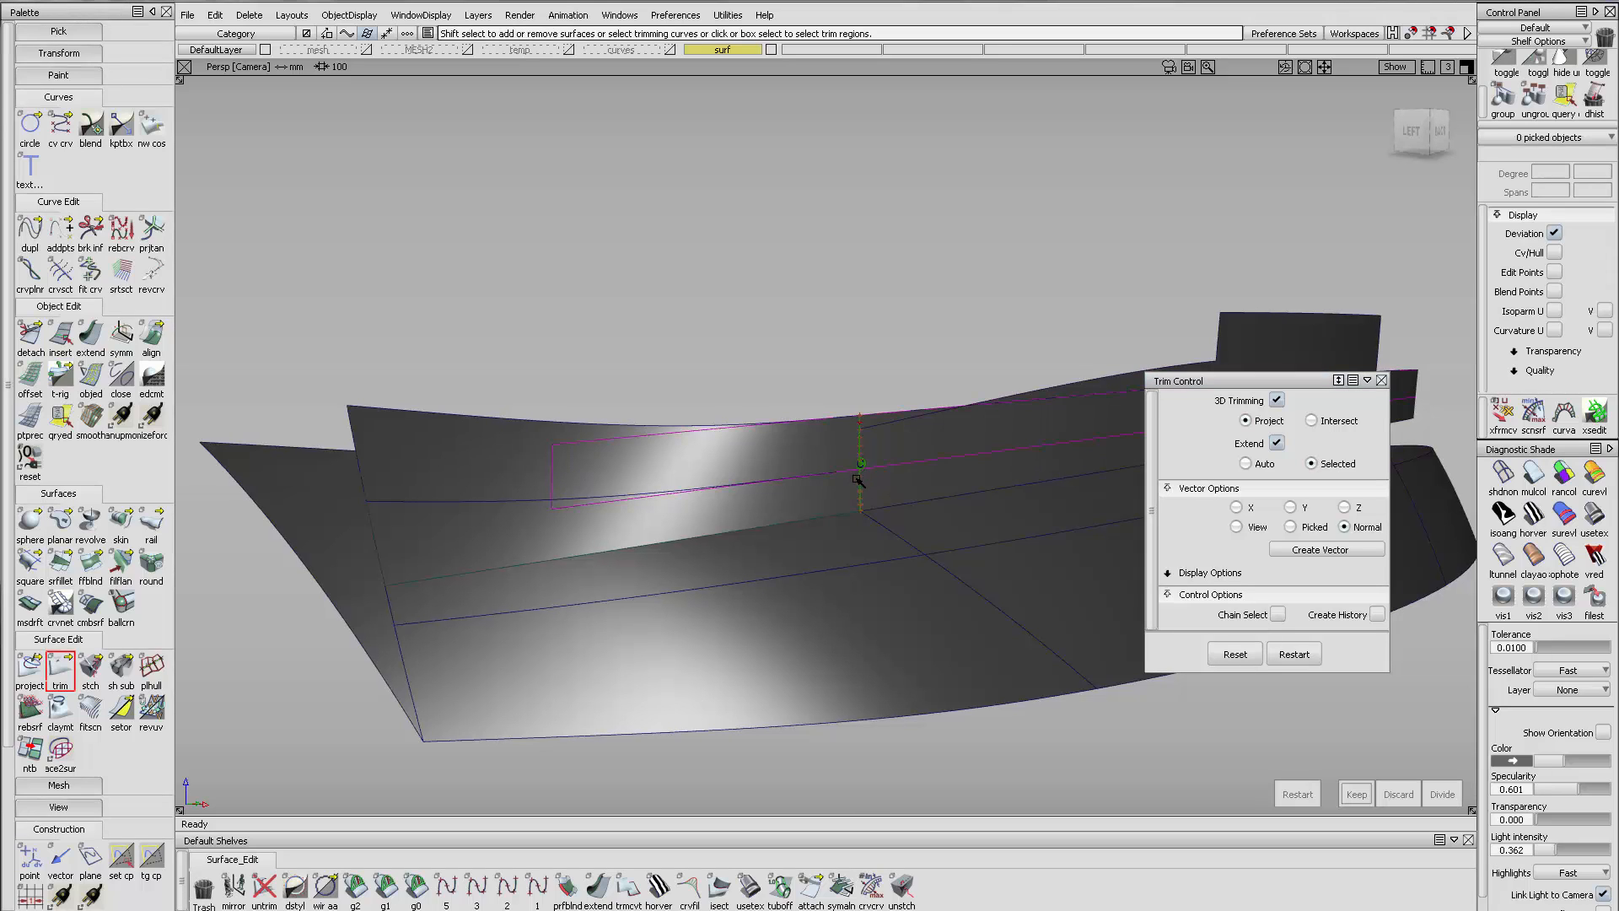
{"action": "left_click", "coordinate": [856, 479]}
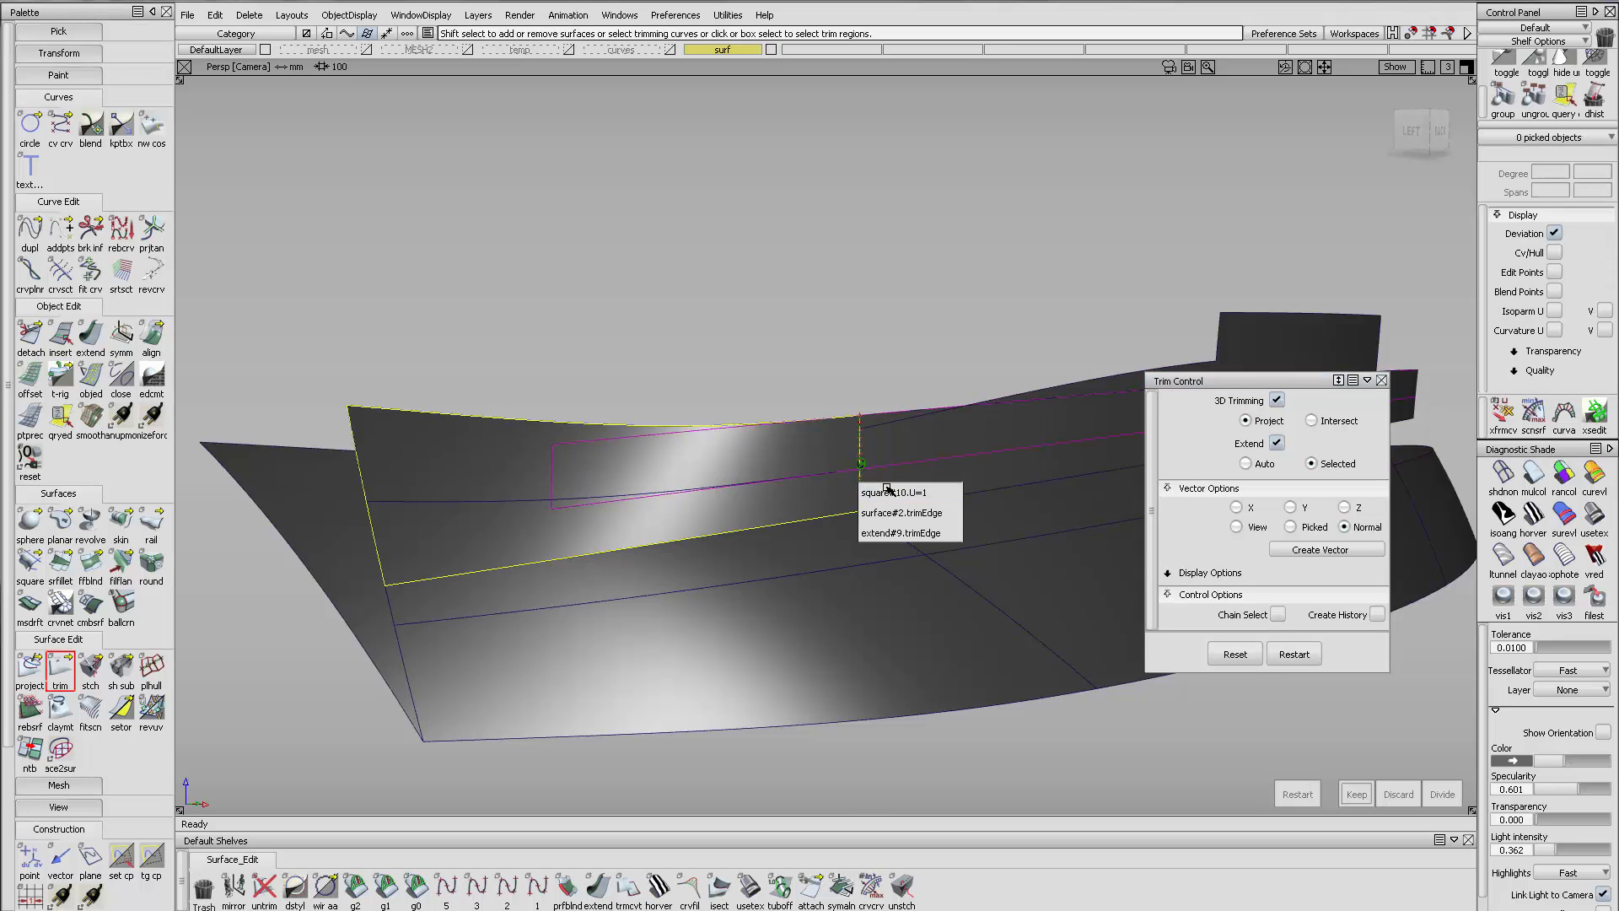
{"action": "left_click", "coordinate": [888, 492]}
{"action": "left_click", "coordinate": [903, 457]}
{"action": "left_click", "coordinate": [934, 463]}
{"action": "left_click", "coordinate": [961, 447]}
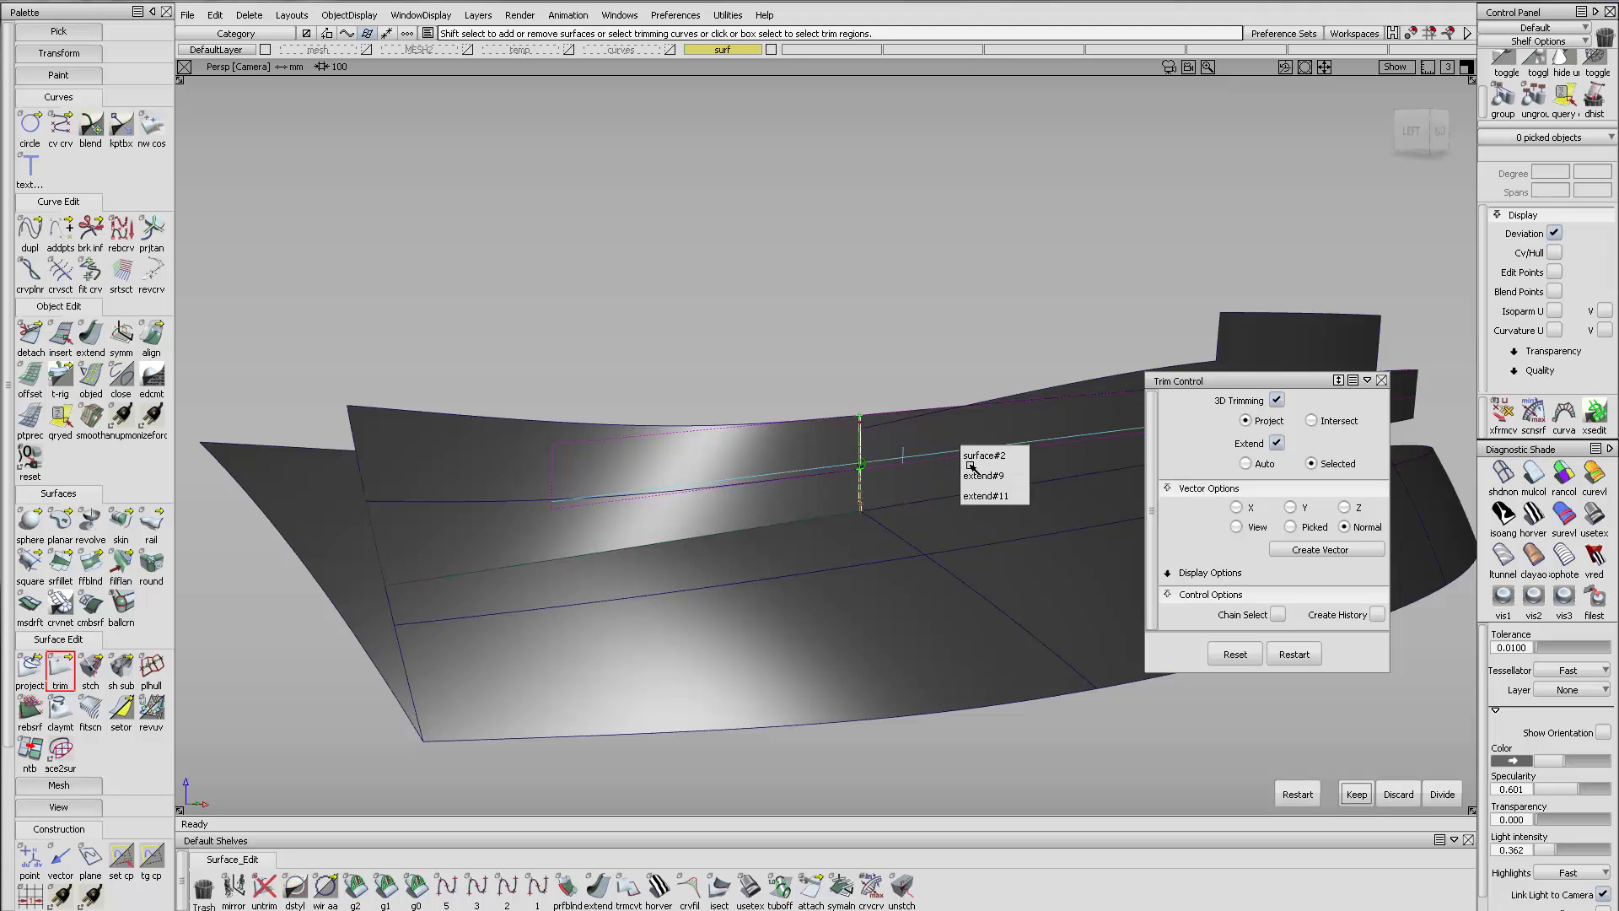
{"action": "left_click", "coordinate": [911, 497]}
{"action": "key", "text": "space"}
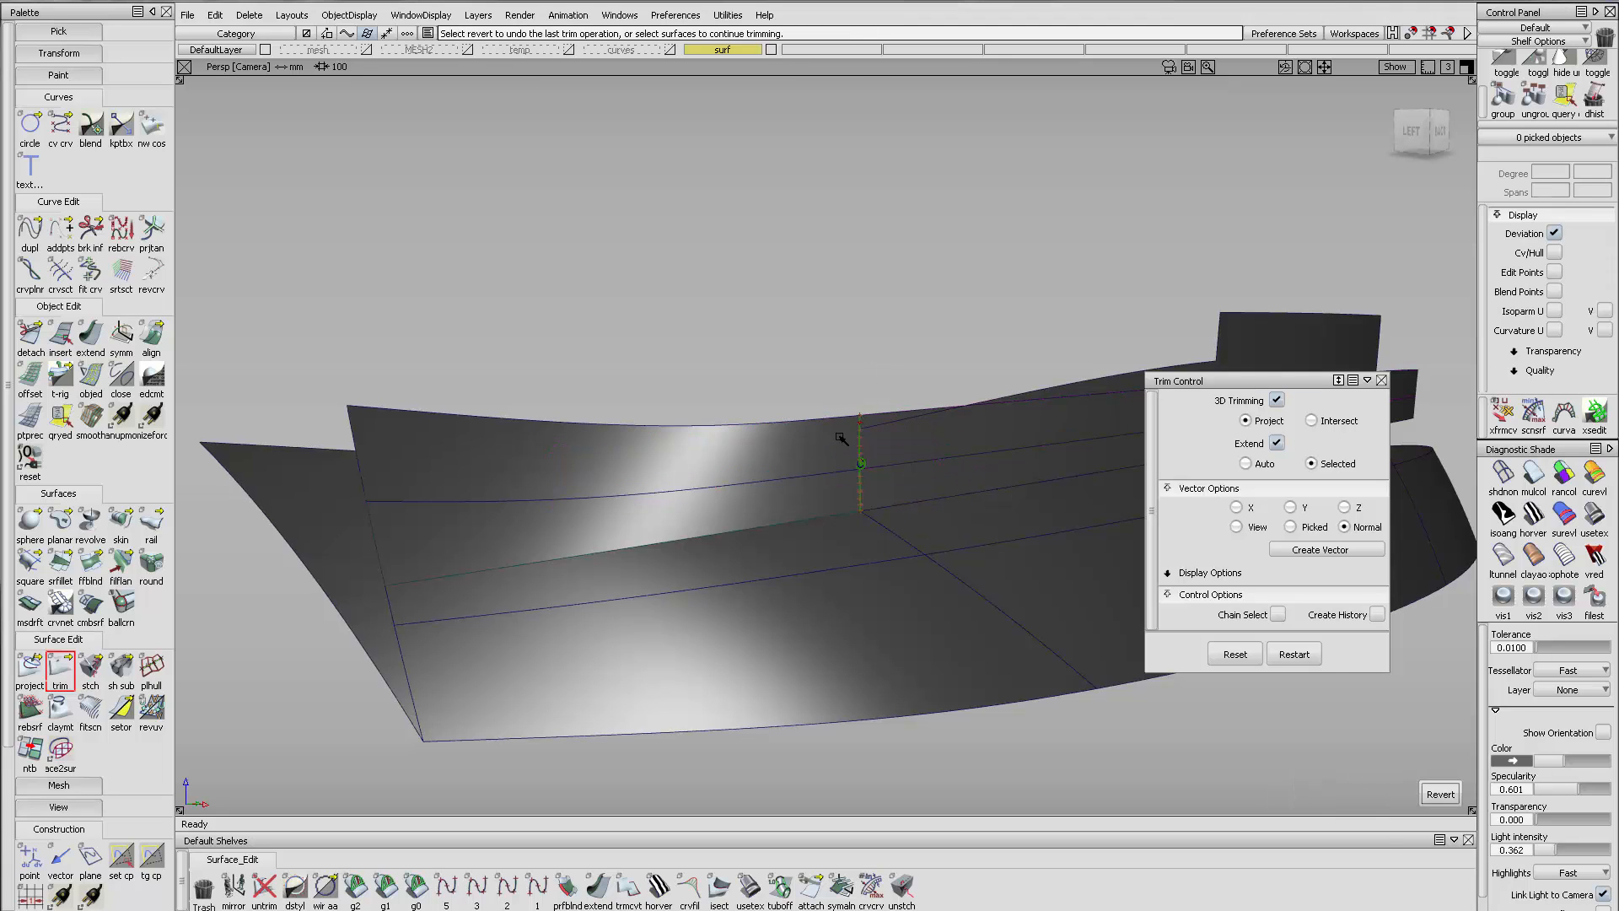
{"action": "left_click_drag", "start_coordinate": [861, 416], "coordinate": [710, 522], "text": "ctrl+shift"}
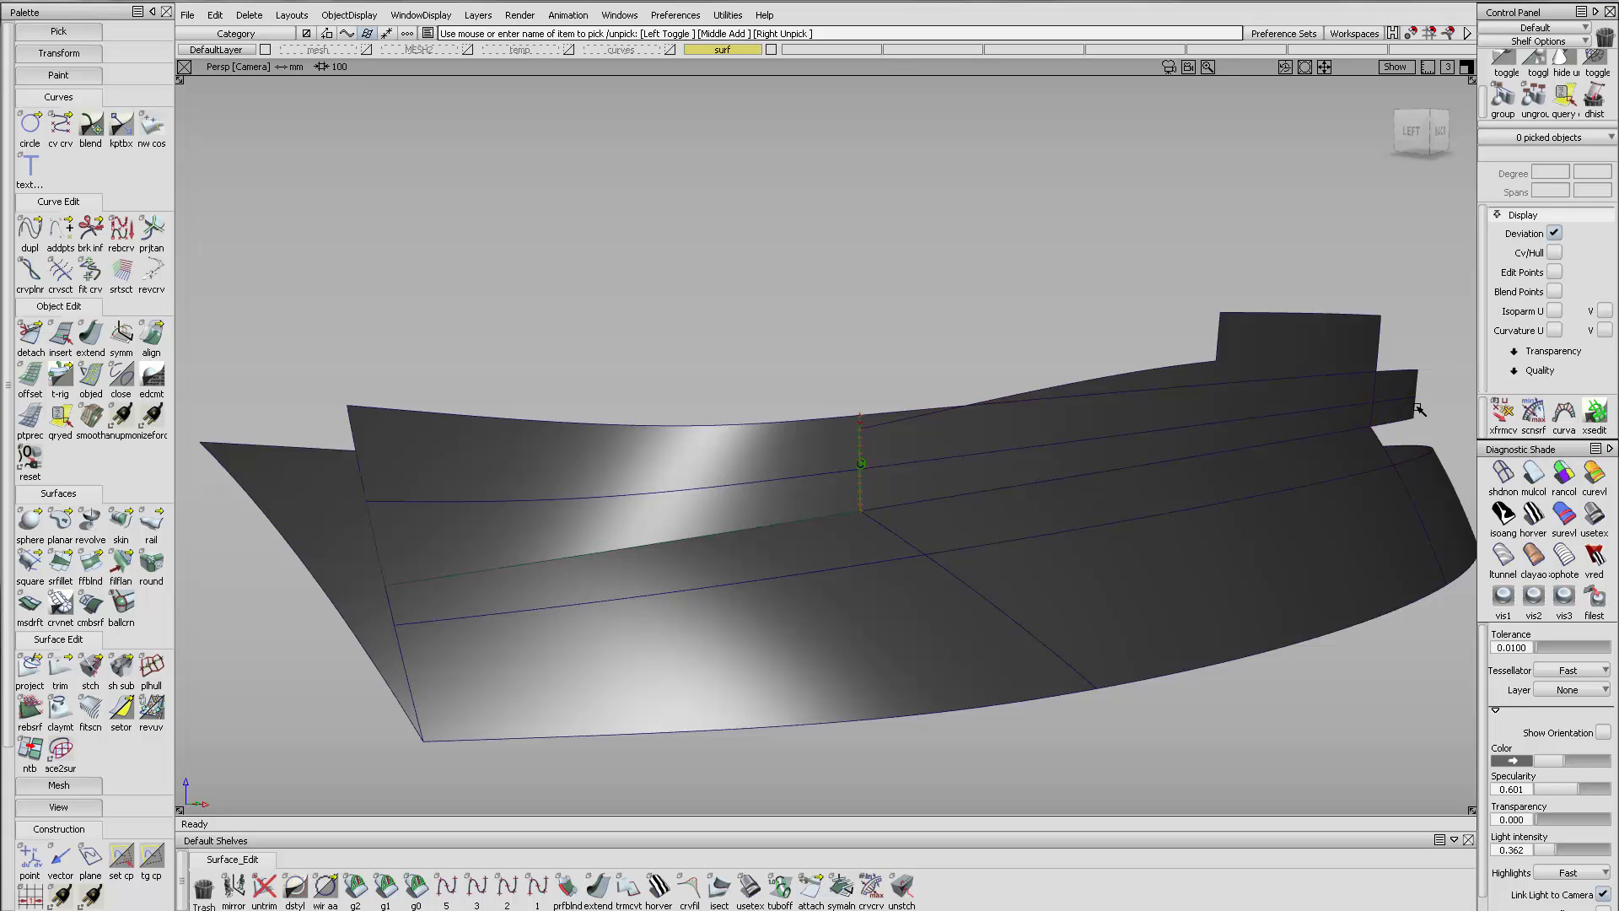
{"action": "middle_click_drag", "start_coordinate": [1280, 382], "coordinate": [1189, 411], "text": "alt+shift"}
{"action": "right_click_drag", "start_coordinate": [1190, 410], "coordinate": [1159, 452], "text": "alt+shift"}
{"action": "left_click_drag", "start_coordinate": [1159, 452], "coordinate": [1134, 457], "text": "alt+shift"}
{"action": "right_click_drag", "start_coordinate": [1134, 457], "coordinate": [1016, 499], "text": "alt+shift"}
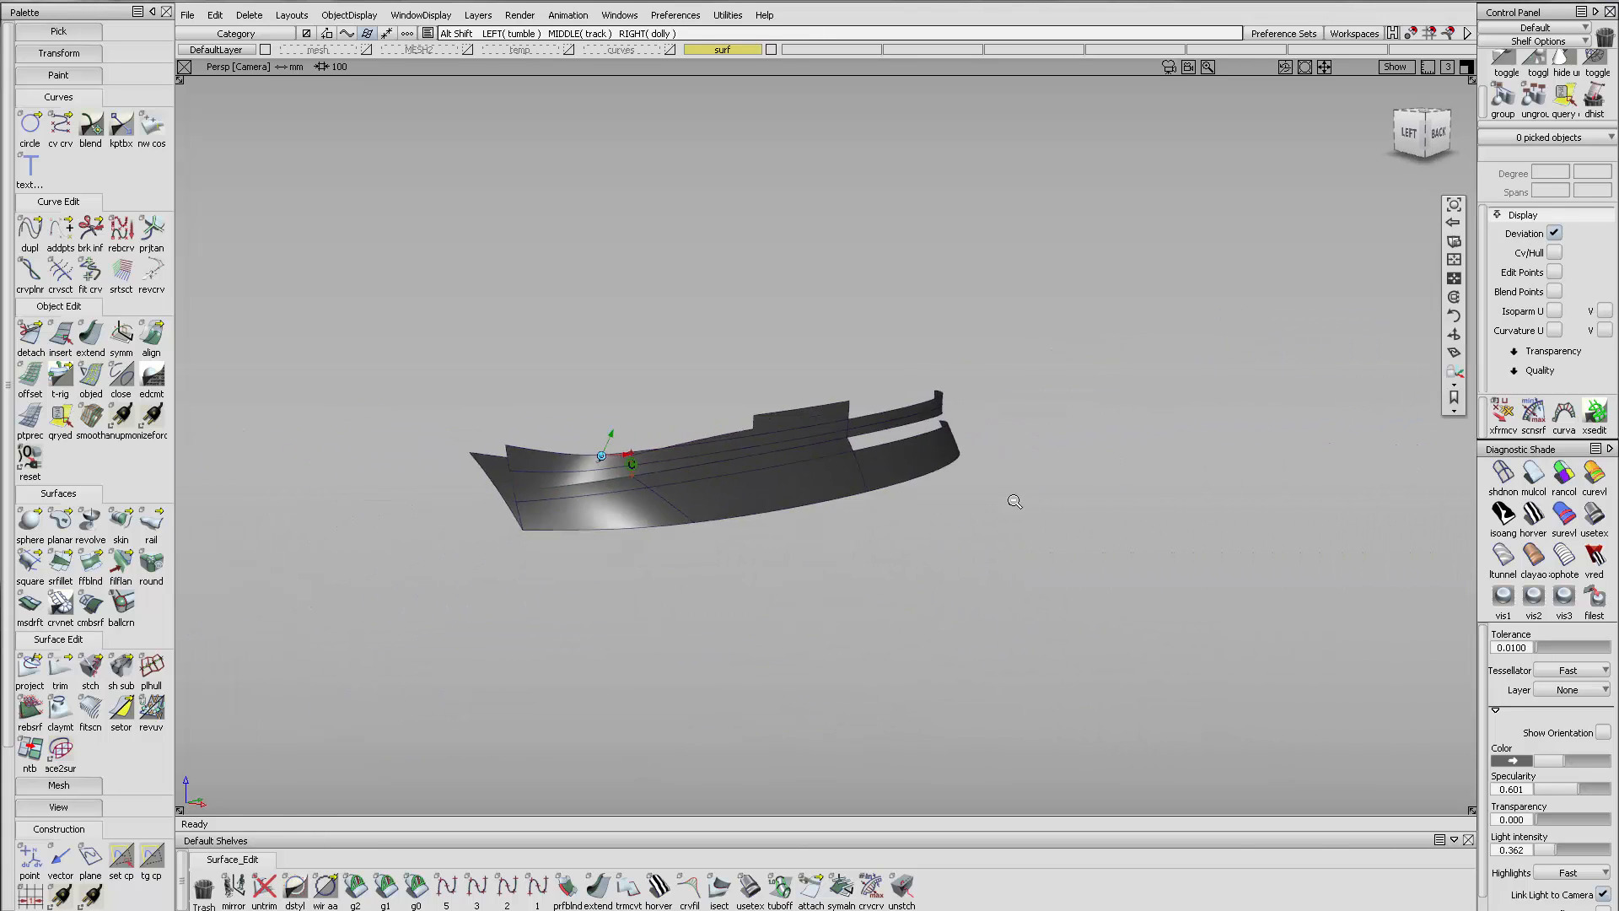
Delete the strip surface on the right wall that runs out past the wall's stepped end
{"action": "left_click", "coordinate": [880, 435]}
{"action": "key", "text": "Delete"}
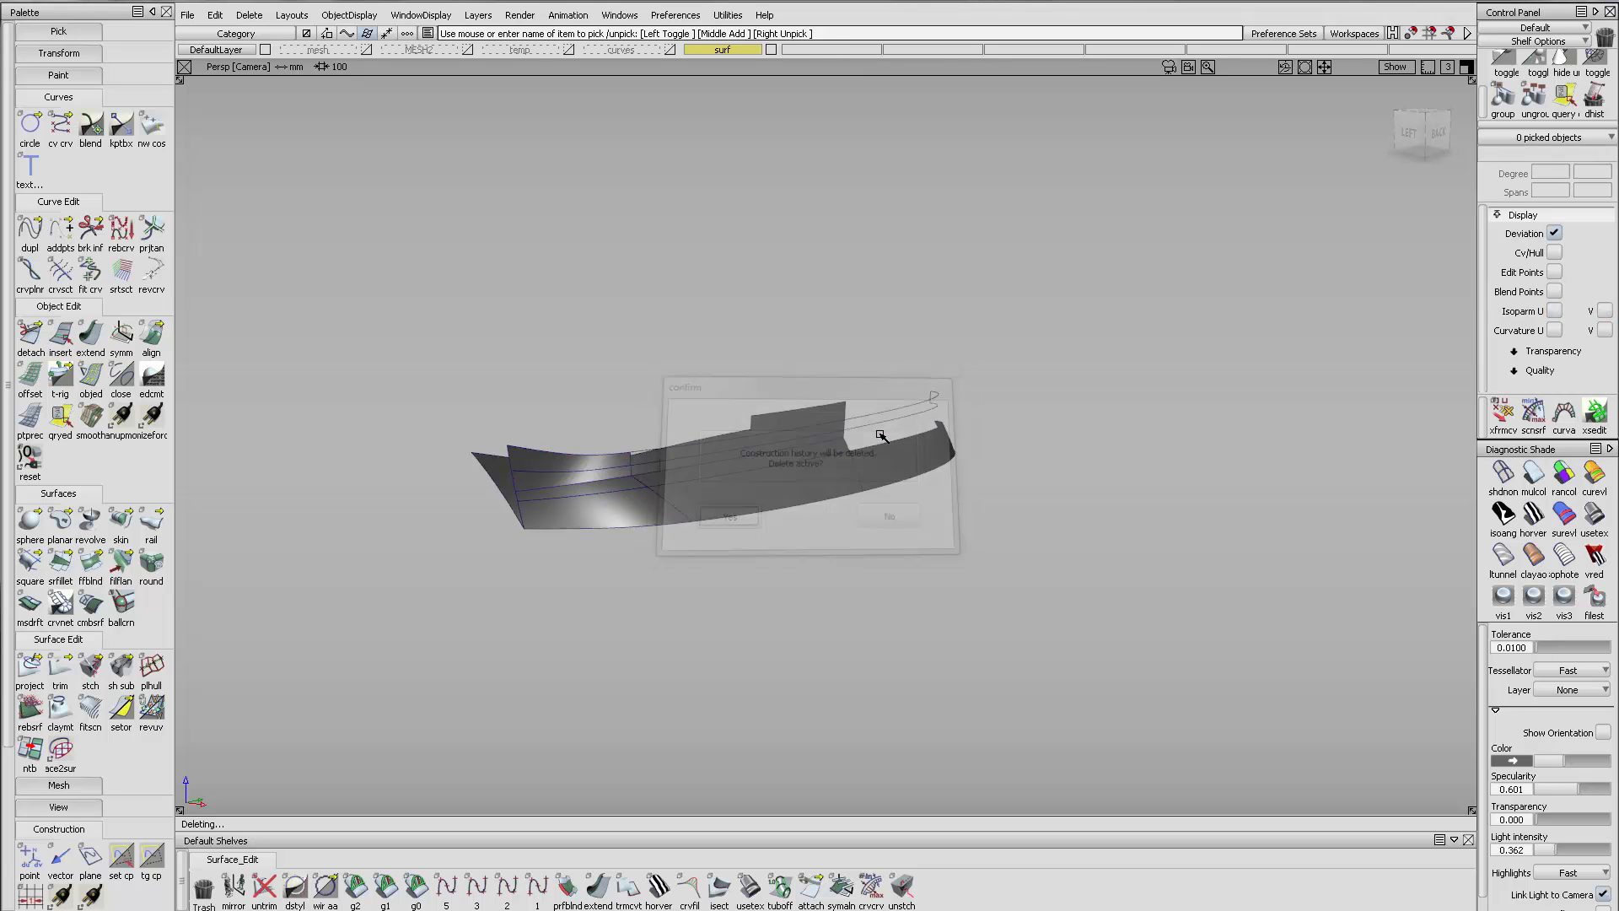
{"action": "left_click_drag", "start_coordinate": [732, 438], "coordinate": [609, 440], "text": "alt+shift"}
{"action": "right_click_drag", "start_coordinate": [609, 441], "coordinate": [734, 452], "text": "alt+shift"}
{"action": "left_click_drag", "start_coordinate": [734, 452], "coordinate": [813, 459], "text": "alt+shift"}
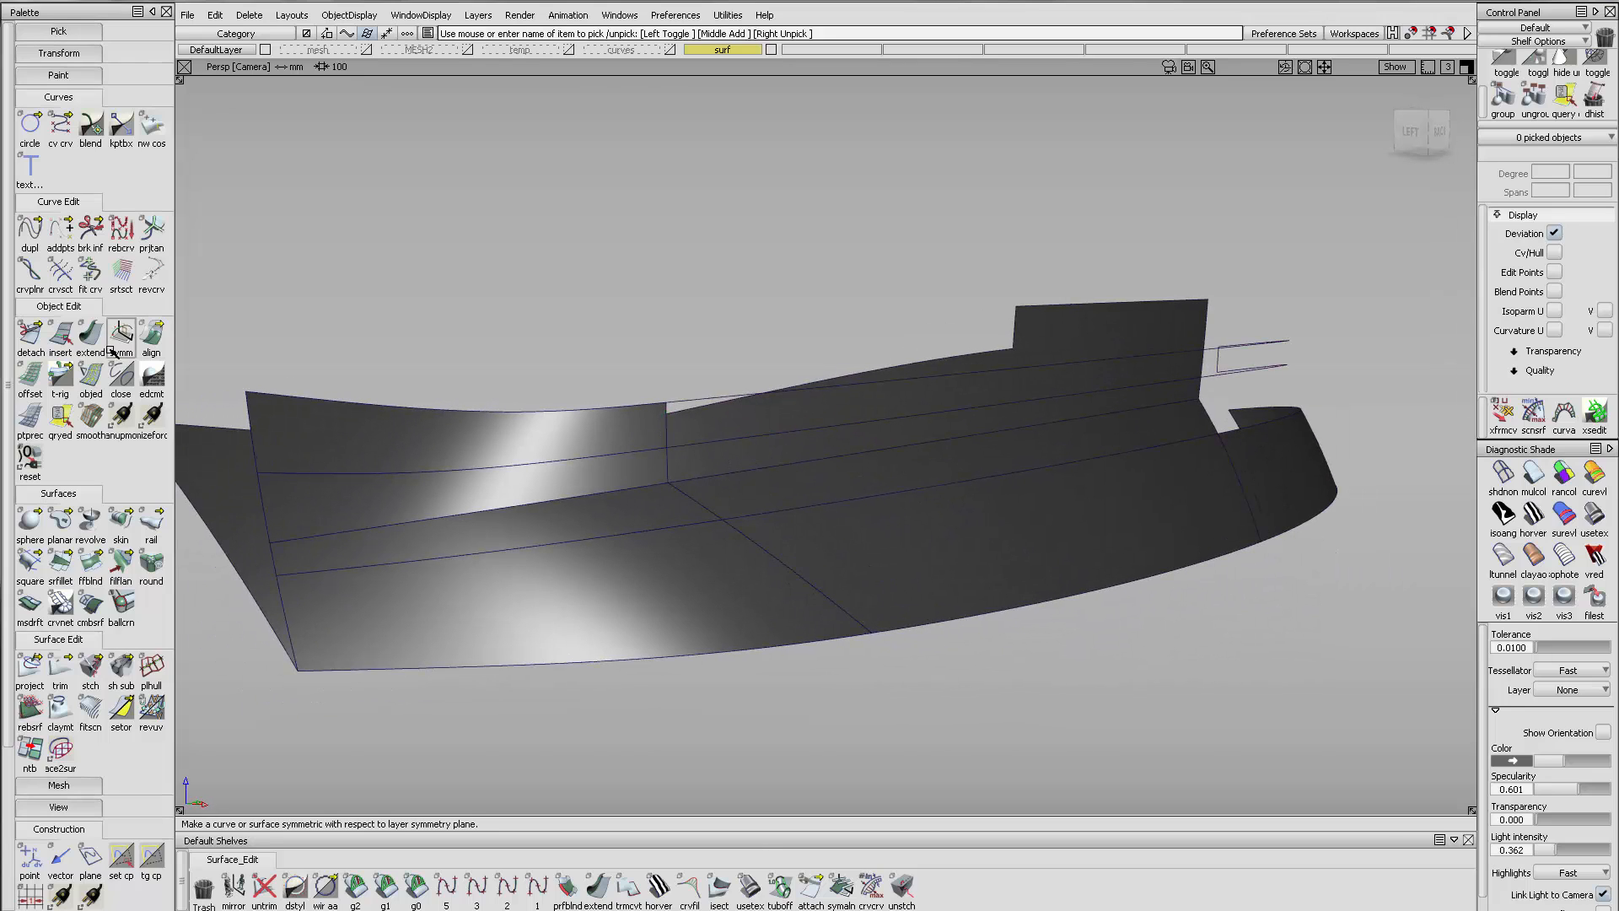
Try a freeform blend across the right crease between the wall line and the lower surface's line, then delete it
{"action": "left_click", "coordinate": [91, 565]}
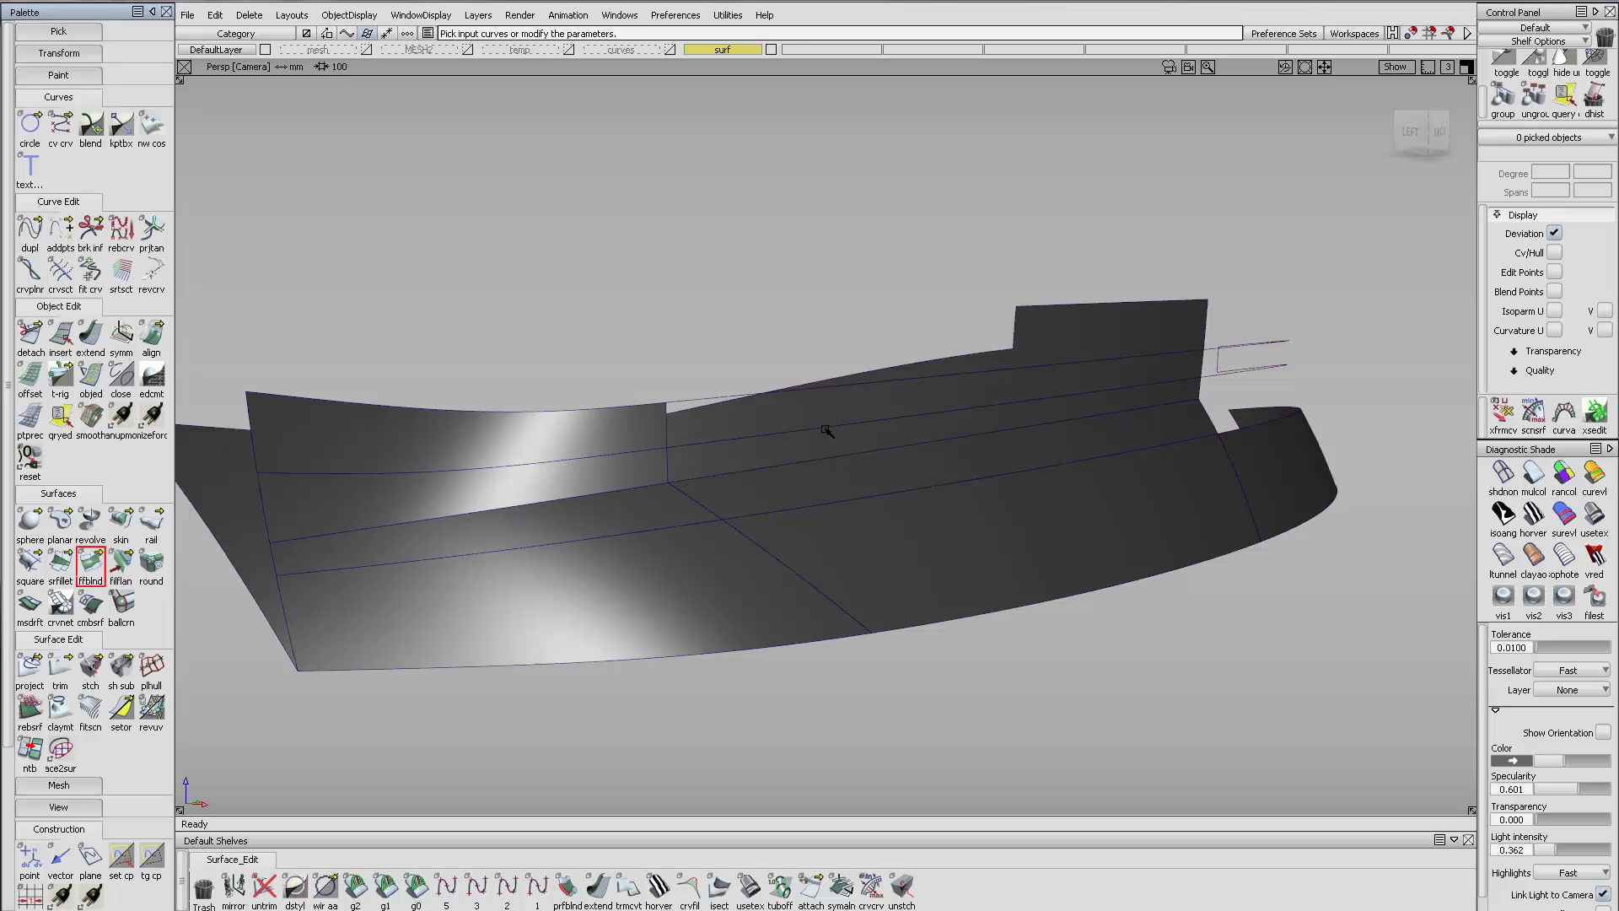
{"action": "left_click", "coordinate": [831, 426]}
{"action": "left_click", "coordinate": [833, 505]}
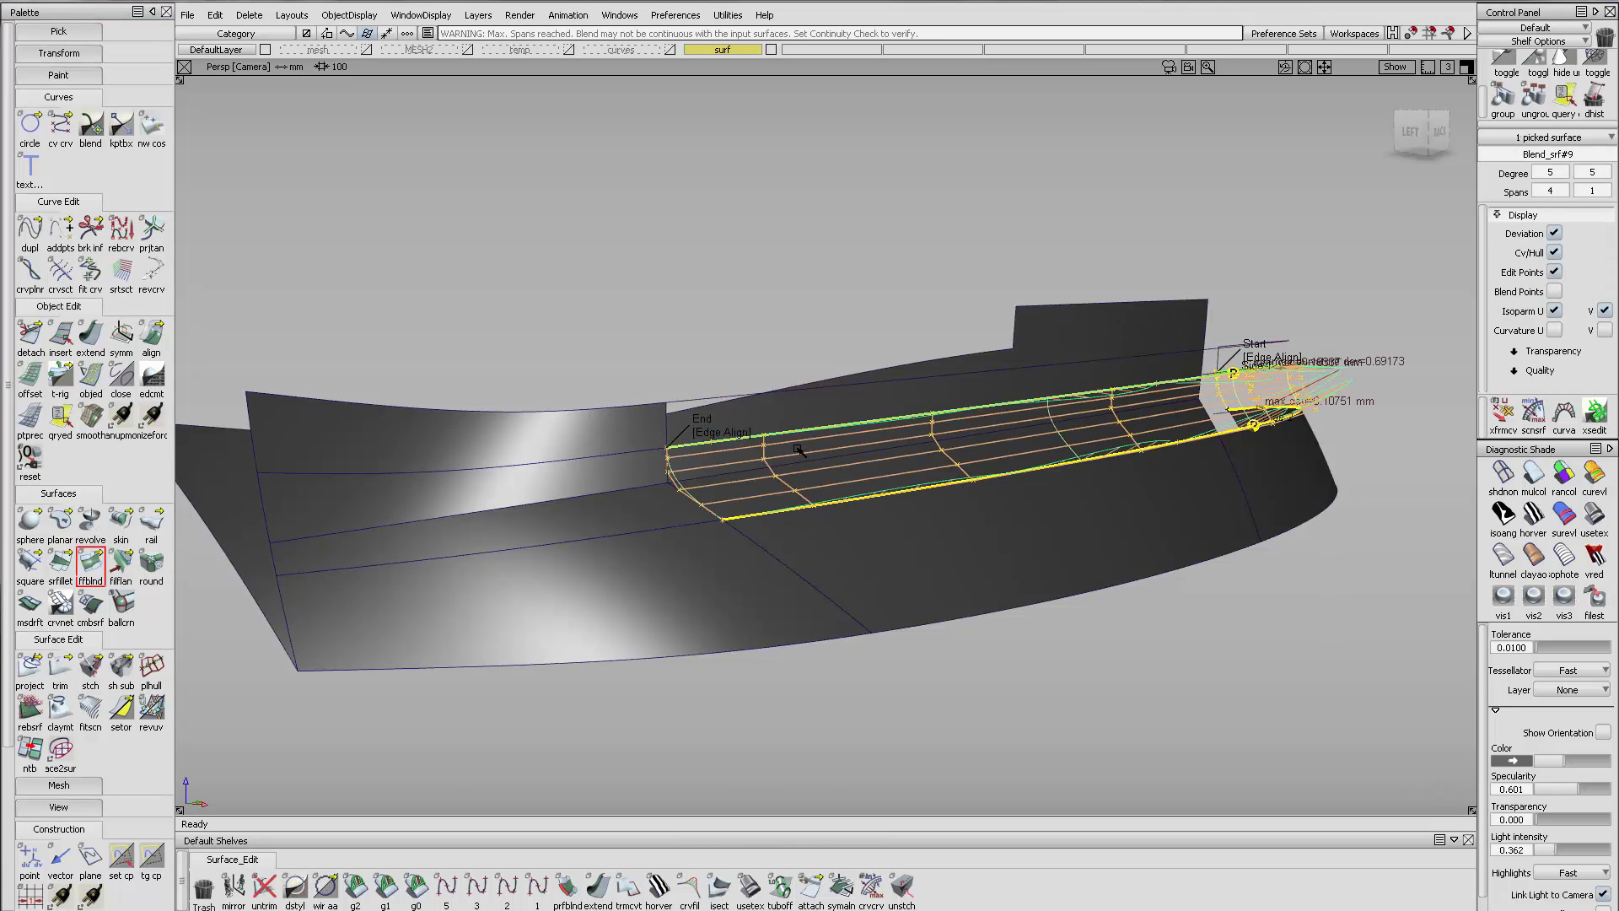
{"action": "key", "text": "Delete"}
{"action": "key", "text": "Return"}
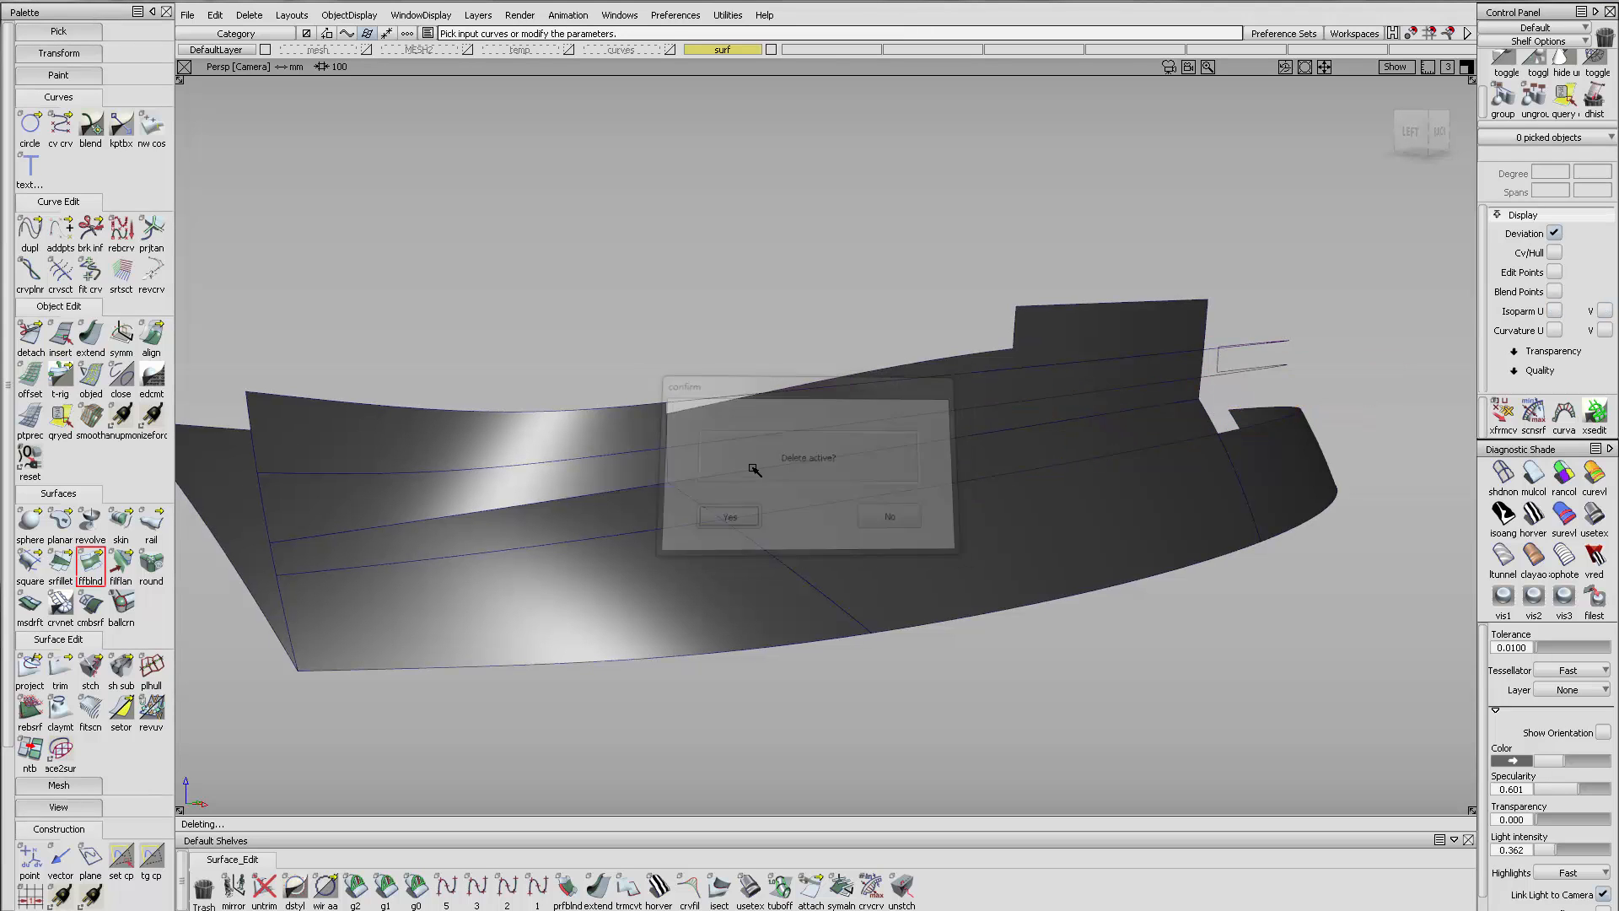
Isolate the panel's surfaces and curves together with the small vertical plane, hiding all other geometry
{"action": "right_click_drag", "start_coordinate": [1194, 441], "coordinate": [1023, 484], "text": "alt+shift"}
{"action": "left_click_drag", "start_coordinate": [1023, 484], "coordinate": [1114, 479], "text": "alt+shift"}
{"action": "middle_click_drag", "start_coordinate": [1113, 479], "coordinate": [929, 477], "text": "alt+shift"}
{"action": "right_click_drag", "start_coordinate": [929, 478], "coordinate": [925, 498], "text": "alt+shift"}
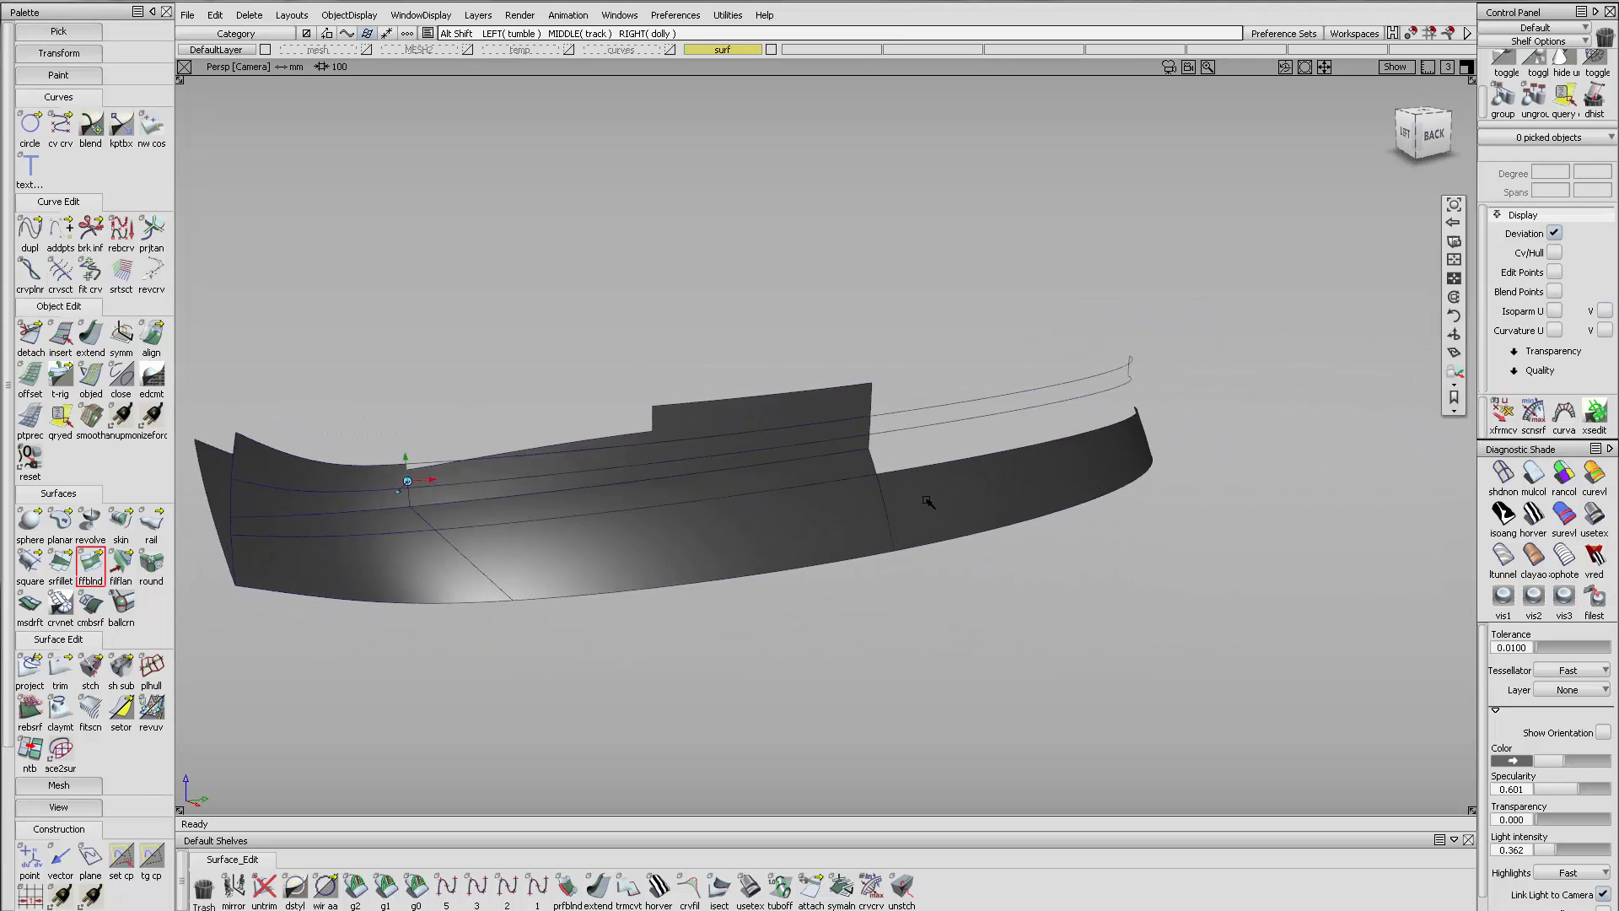
{"action": "left_click_drag", "start_coordinate": [1155, 371], "coordinate": [1130, 371], "text": "ctrl+shift"}
{"action": "left_click_drag", "start_coordinate": [1130, 371], "coordinate": [976, 477]}
{"action": "left_click", "coordinate": [964, 334]}
{"action": "left_click_drag", "start_coordinate": [867, 372], "coordinate": [789, 372], "text": "alt+shift"}
{"action": "middle_click_drag", "start_coordinate": [862, 369], "coordinate": [935, 370], "text": "alt+shift"}
{"action": "right_click_drag", "start_coordinate": [934, 369], "coordinate": [962, 391], "text": "alt+shift"}
{"action": "left_click_drag", "start_coordinate": [1048, 376], "coordinate": [336, 582]}
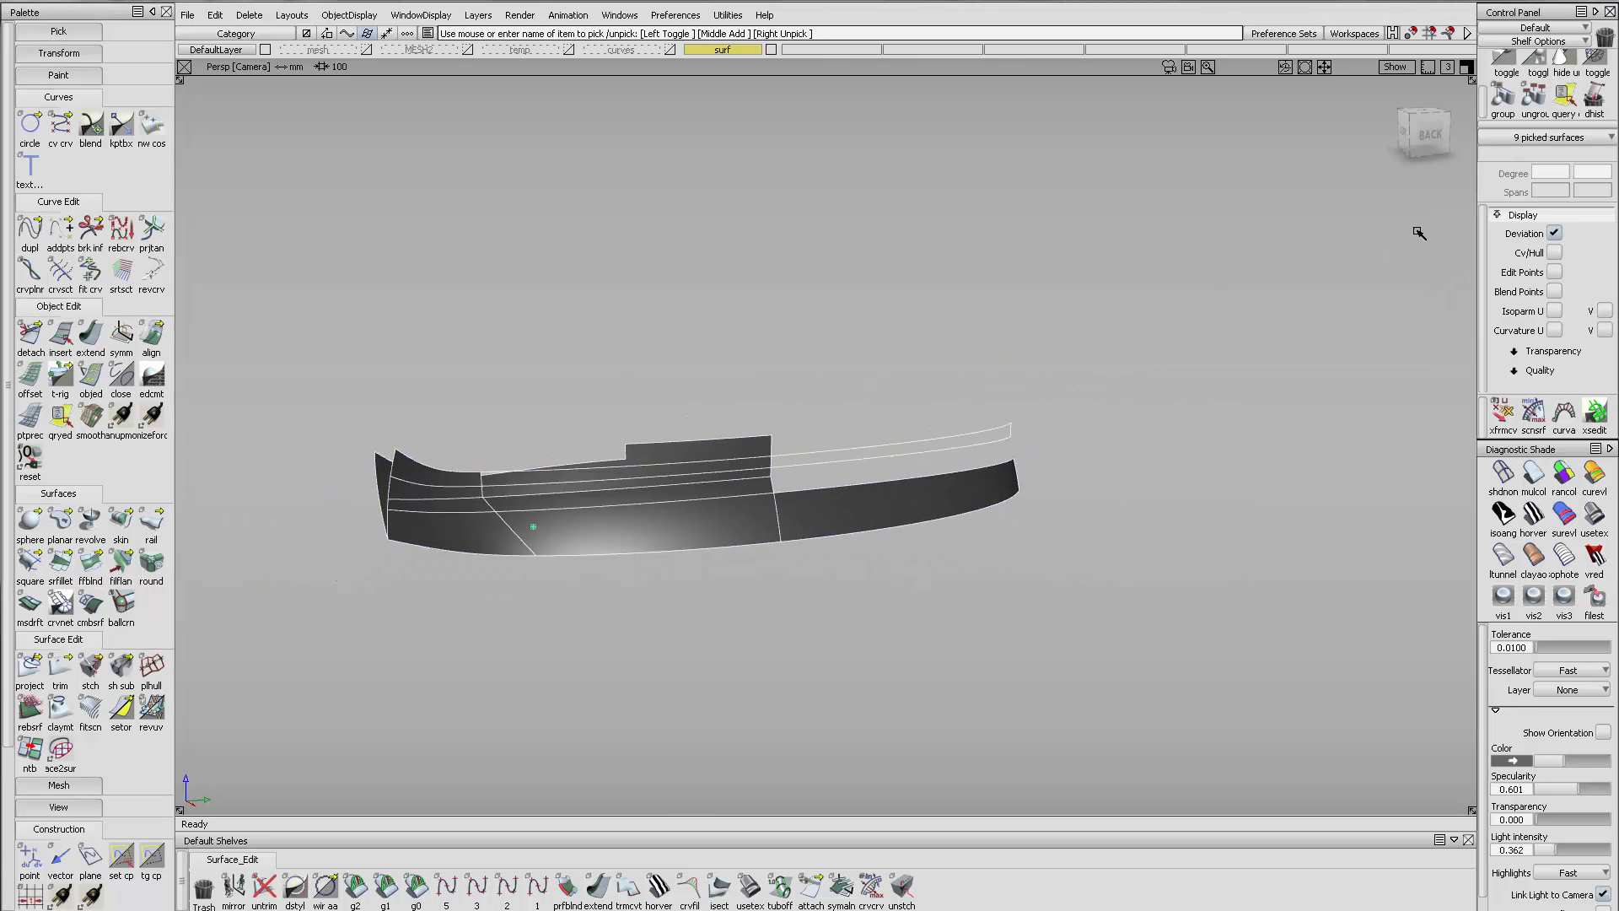
{"action": "left_click", "coordinate": [1549, 72]}
{"action": "left_click_drag", "start_coordinate": [472, 226], "coordinate": [433, 244]}
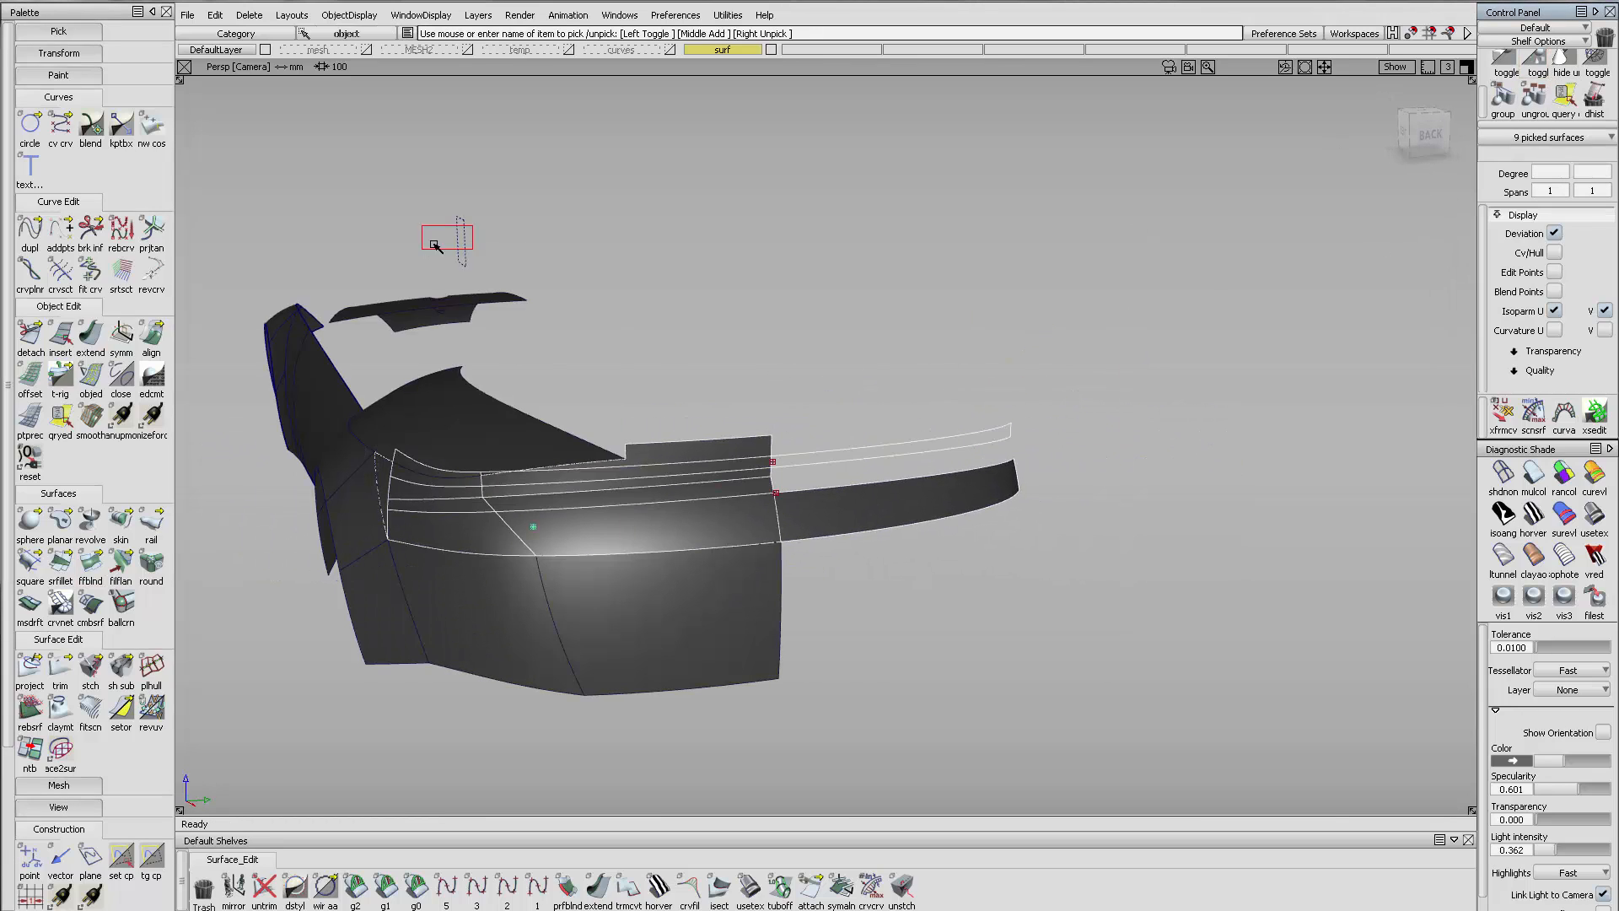
{"action": "left_click", "coordinate": [1562, 59]}
Trim the right wall and lower surfaces by intersection with the small vertical plane, discarding the portions beyond it
{"action": "left_click_drag", "start_coordinate": [882, 286], "coordinate": [1023, 445], "text": "alt+shift"}
{"action": "middle_click_drag", "start_coordinate": [1023, 445], "coordinate": [1231, 455], "text": "alt+shift"}
{"action": "right_click_drag", "start_coordinate": [505, 482], "coordinate": [336, 430], "text": "alt+shift"}
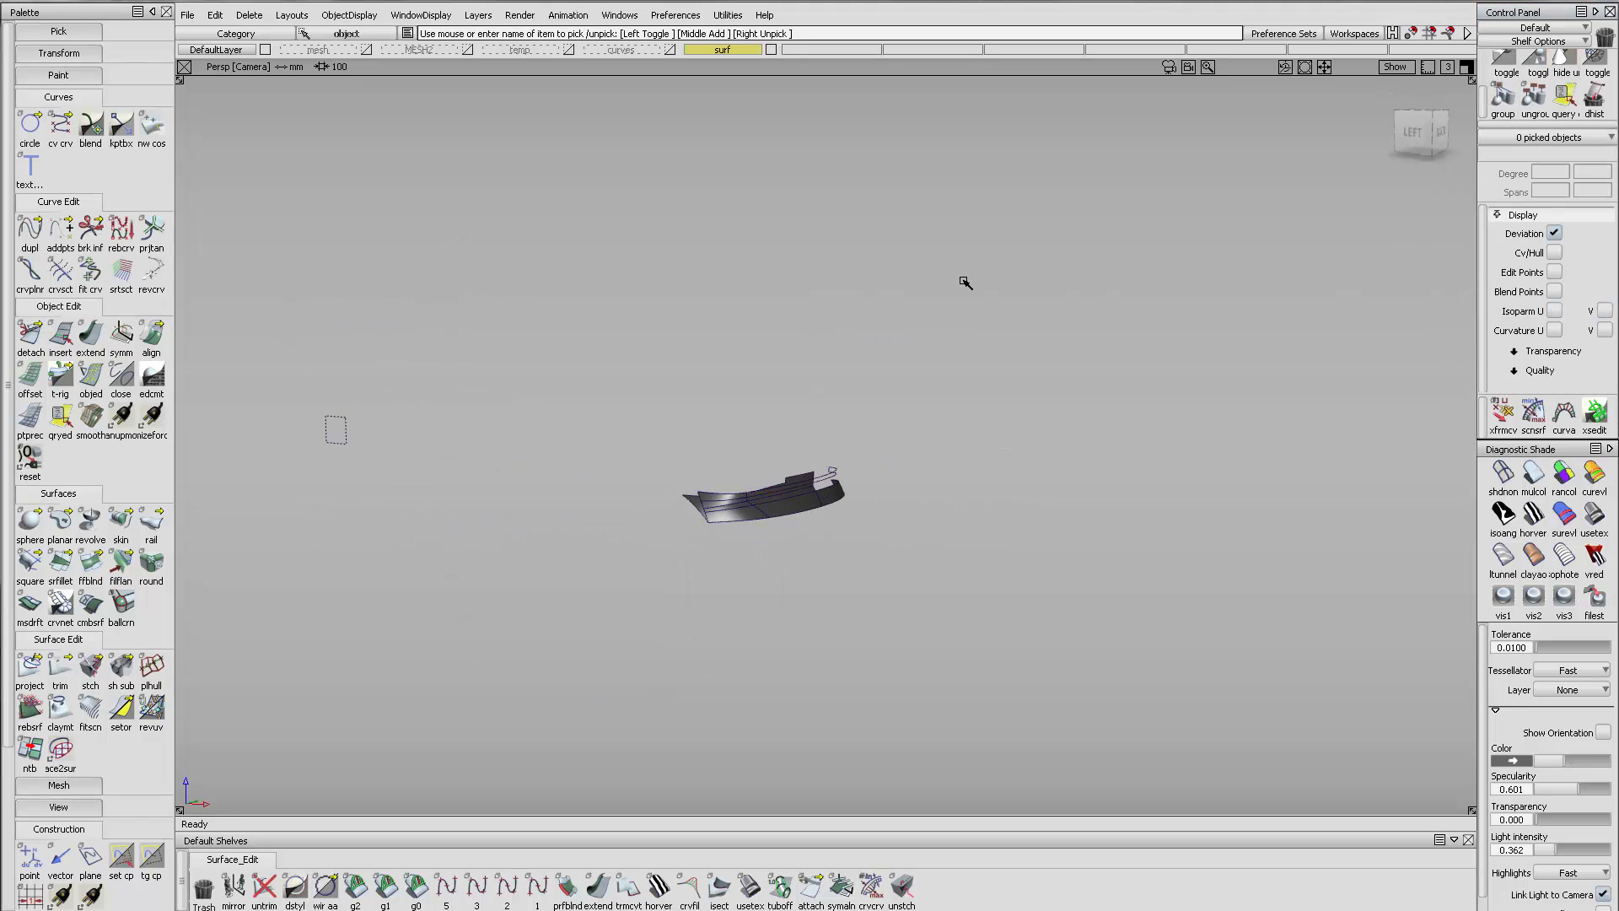
{"action": "left_click", "coordinate": [1417, 128]}
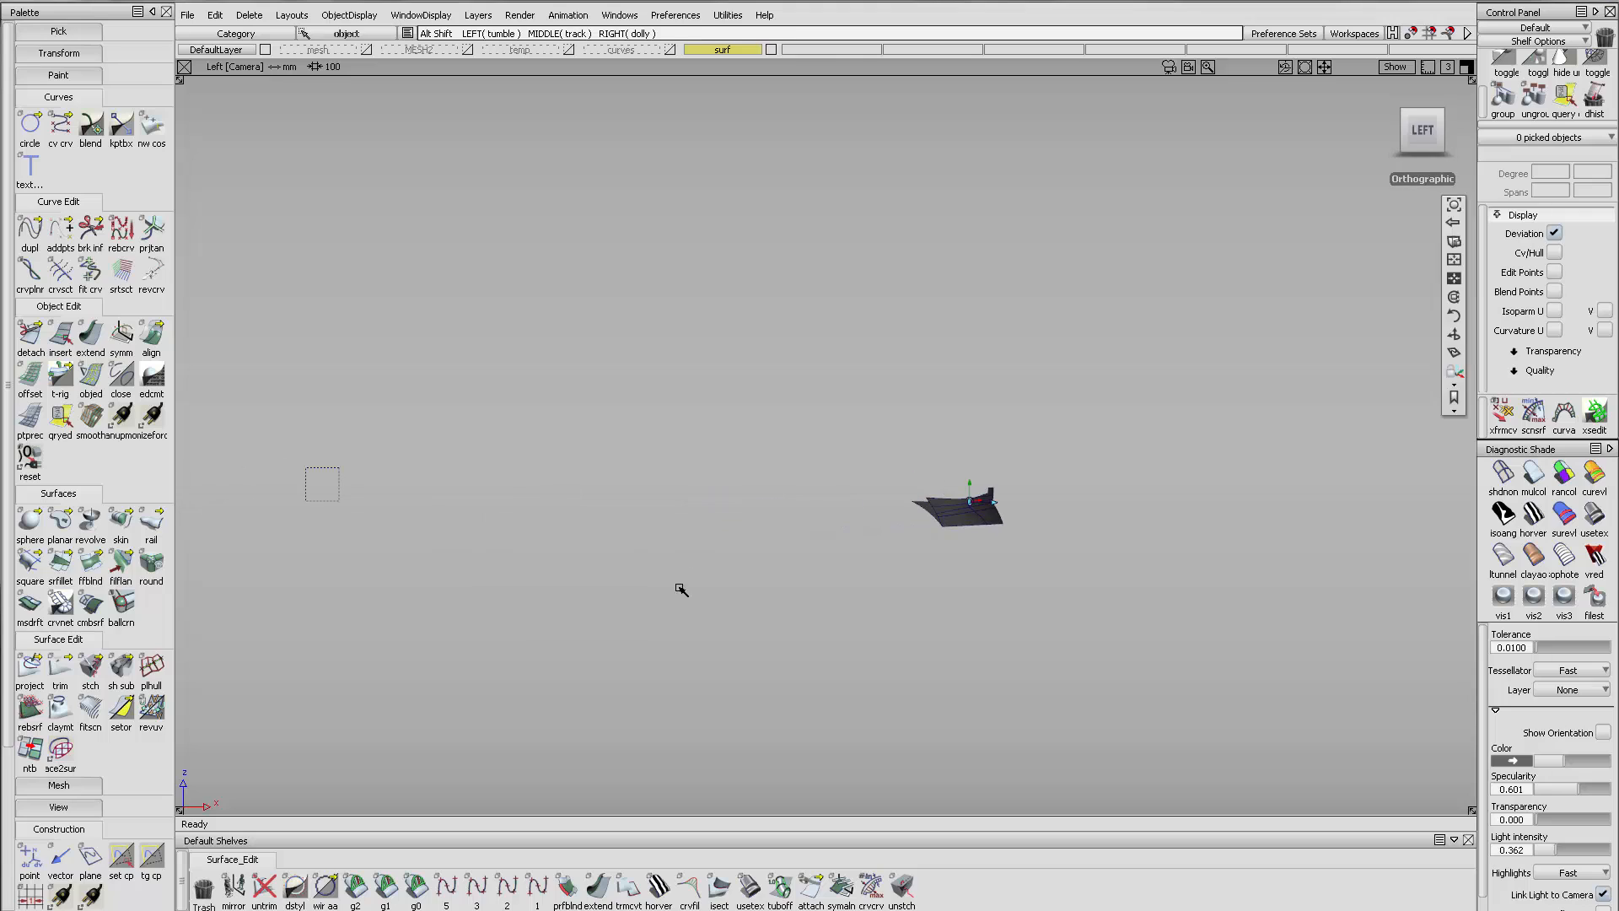
{"action": "left_click_drag", "start_coordinate": [376, 466], "coordinate": [325, 520], "text": "ctrl+shift"}
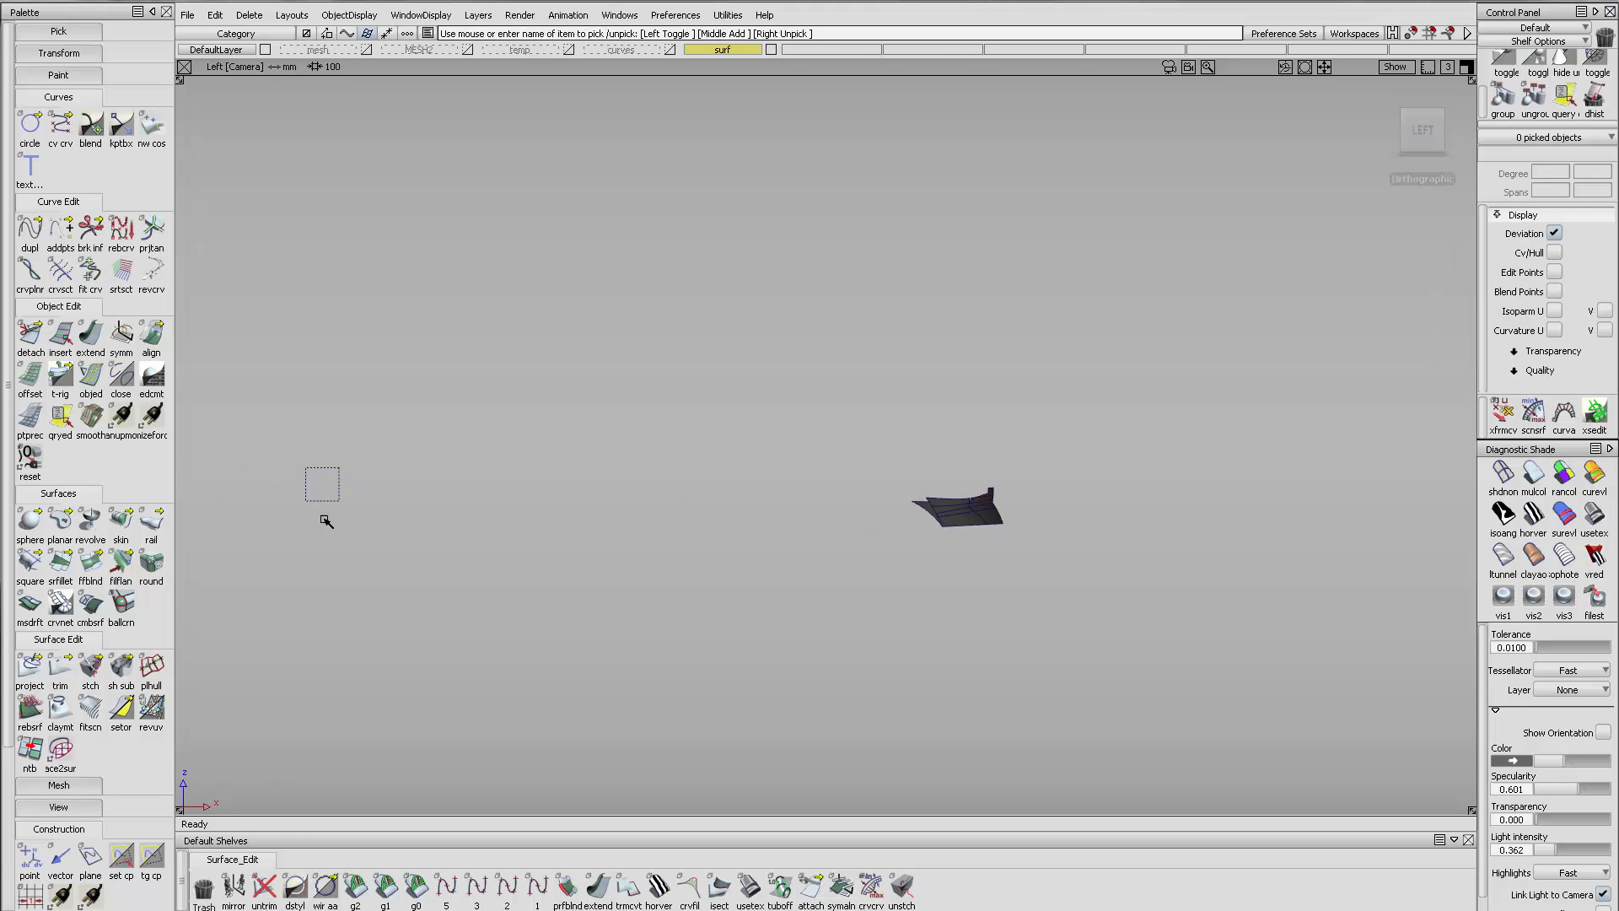
{"action": "left_click_drag", "start_coordinate": [1049, 471], "coordinate": [759, 582], "text": "alt+shift"}
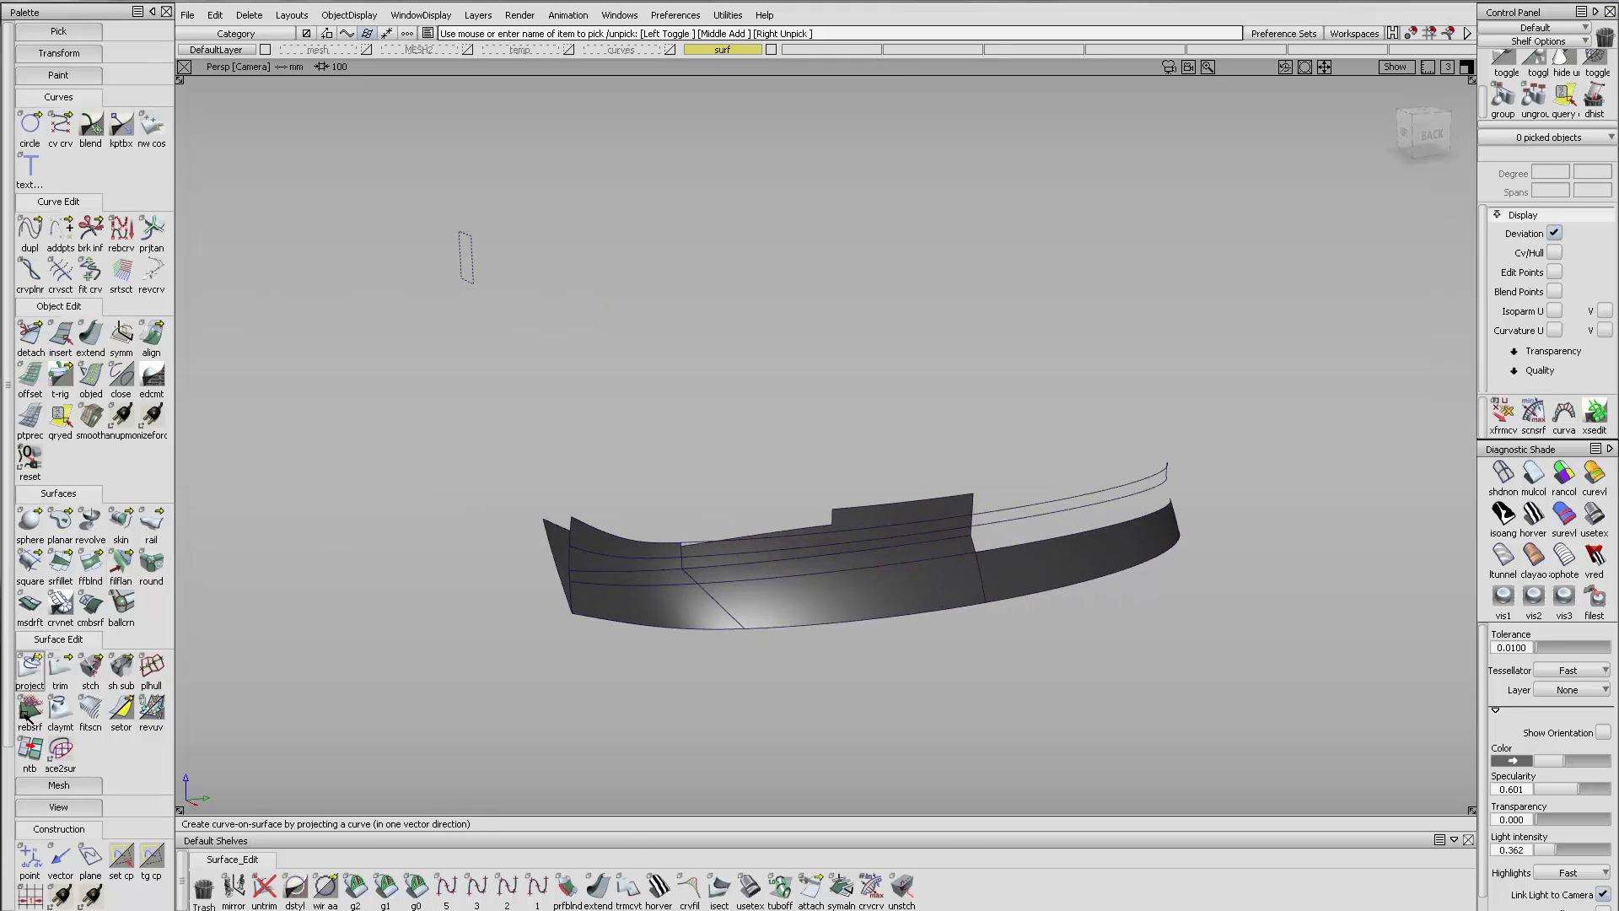
{"action": "left_click", "coordinate": [60, 672]}
{"action": "left_click_drag", "start_coordinate": [976, 452], "coordinate": [997, 663]}
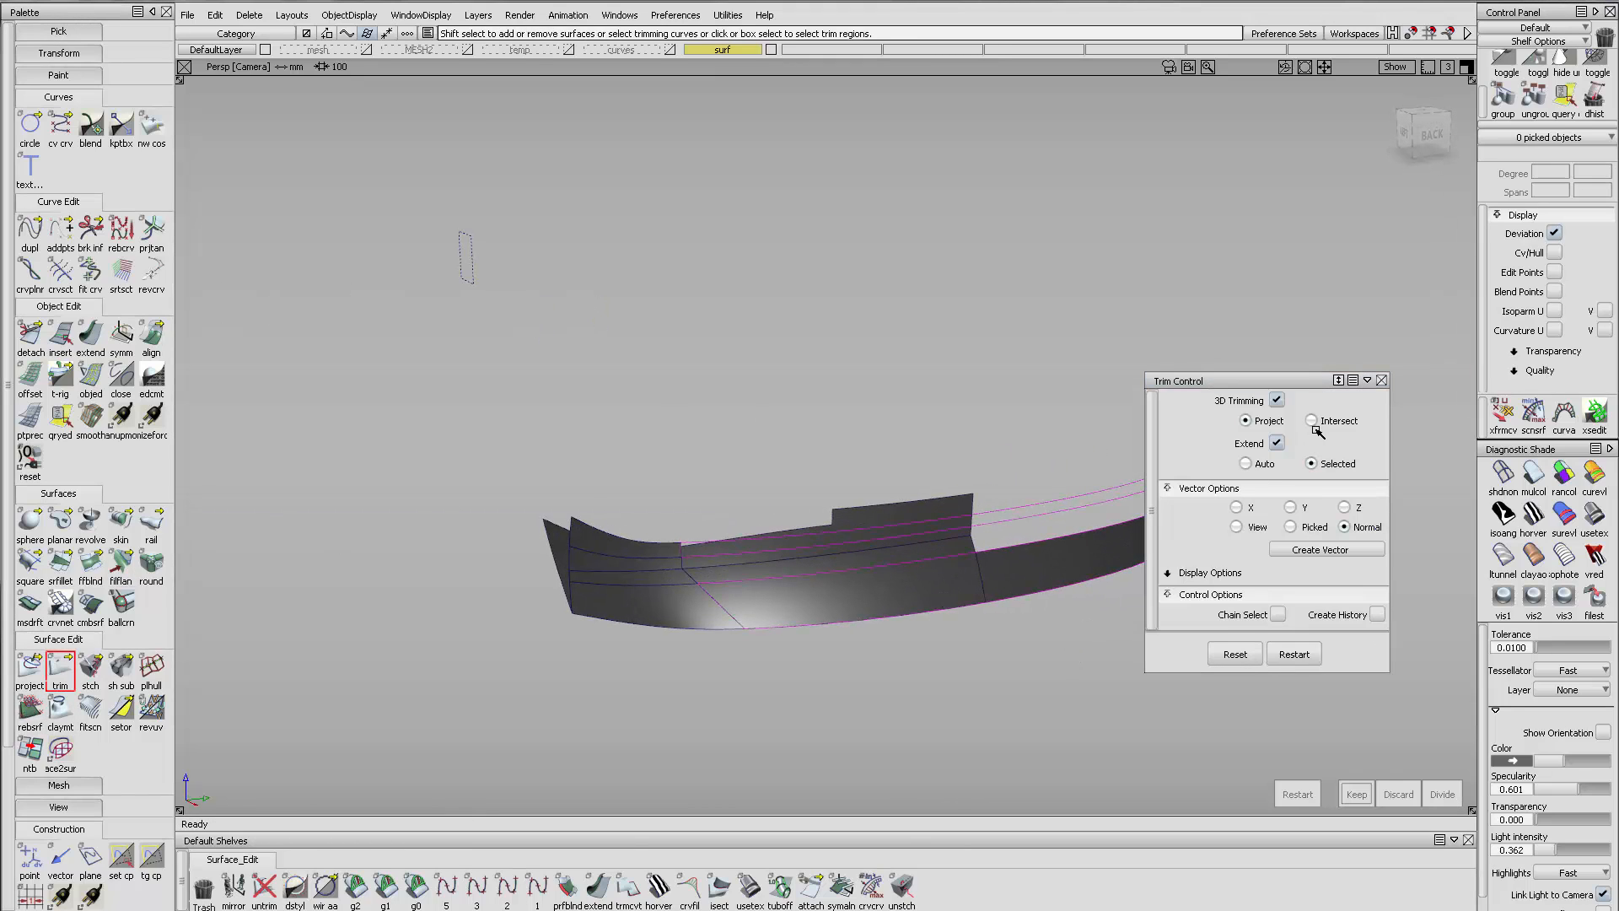
{"action": "left_click", "coordinate": [1313, 420]}
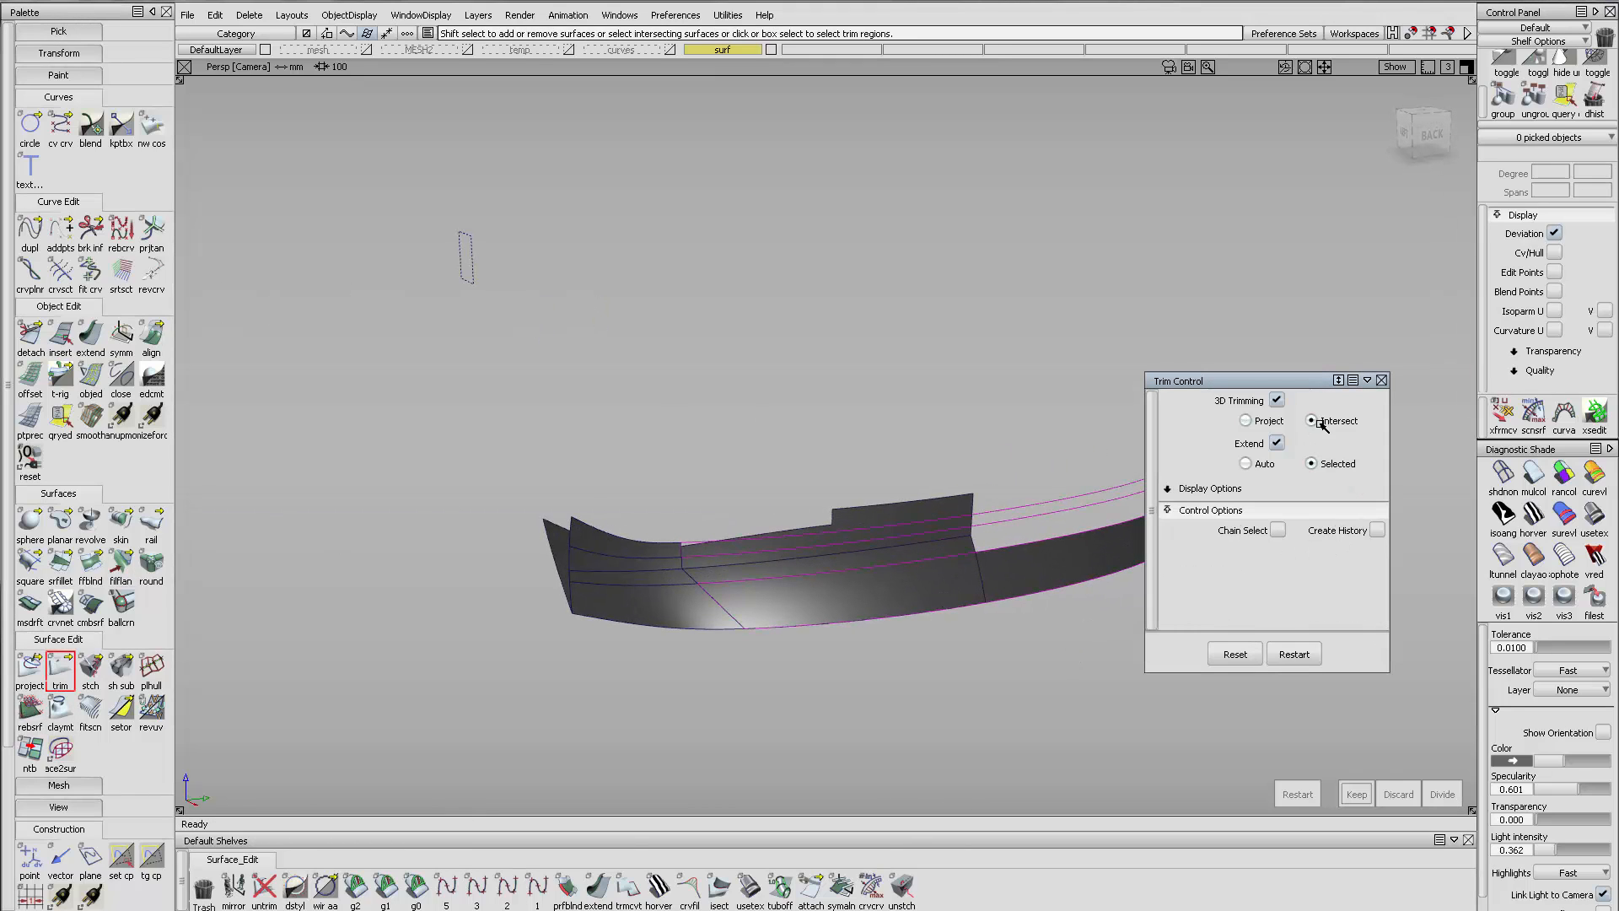
{"action": "left_click", "coordinate": [470, 271]}
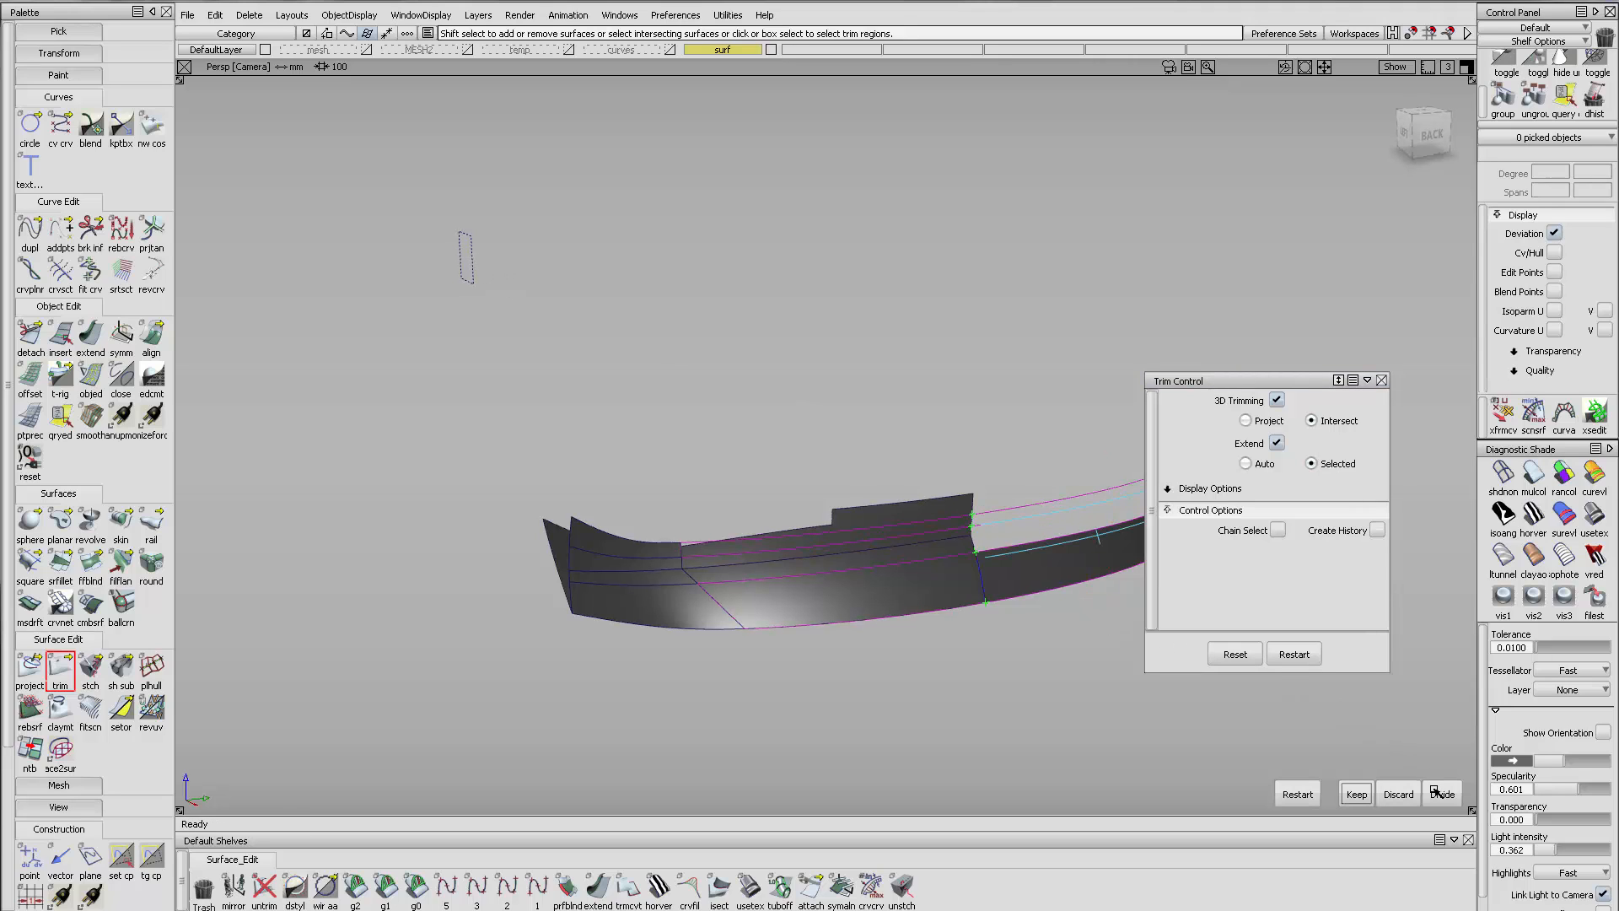
{"action": "left_click", "coordinate": [1391, 791]}
{"action": "left_click_drag", "start_coordinate": [594, 575], "coordinate": [727, 535], "text": "alt+shift"}
{"action": "right_click_drag", "start_coordinate": [624, 579], "coordinate": [716, 568], "text": "alt+shift"}
{"action": "middle_click_drag", "start_coordinate": [869, 566], "coordinate": [712, 560], "text": "alt+shift"}
{"action": "left_click_drag", "start_coordinate": [712, 560], "coordinate": [734, 568], "text": "alt+shift"}
{"action": "middle_click_drag", "start_coordinate": [694, 558], "coordinate": [593, 528], "text": "alt+shift"}
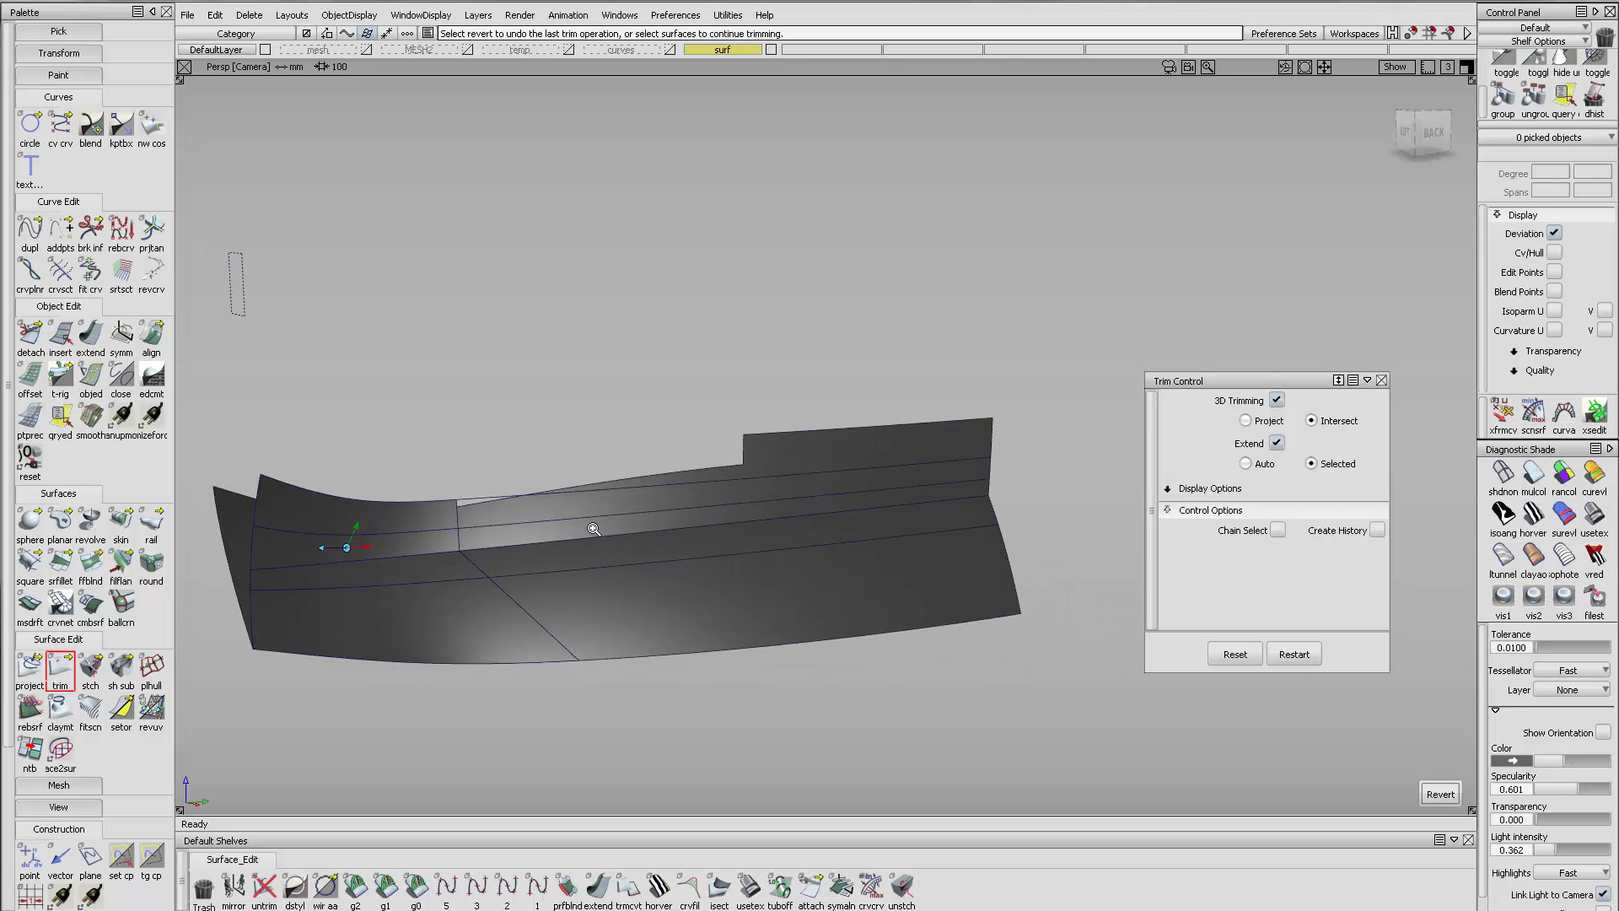
{"action": "right_click_drag", "start_coordinate": [592, 528], "coordinate": [645, 518], "text": "alt+shift"}
{"action": "middle_click_drag", "start_coordinate": [538, 506], "coordinate": [386, 494], "text": "alt+shift"}
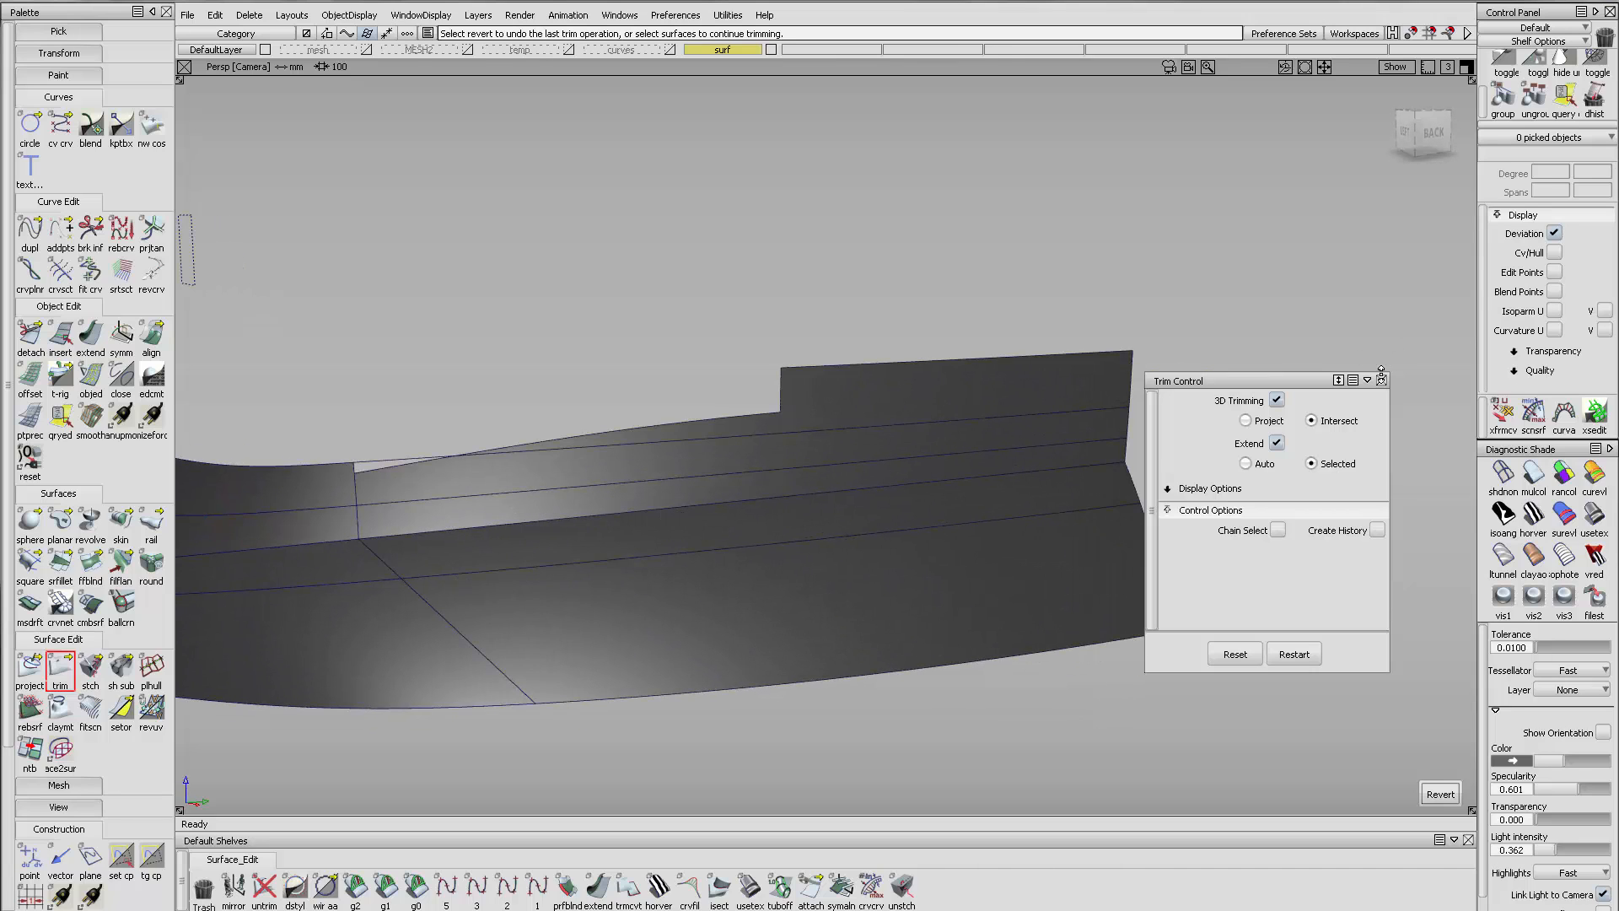
{"action": "left_click", "coordinate": [1382, 379]}
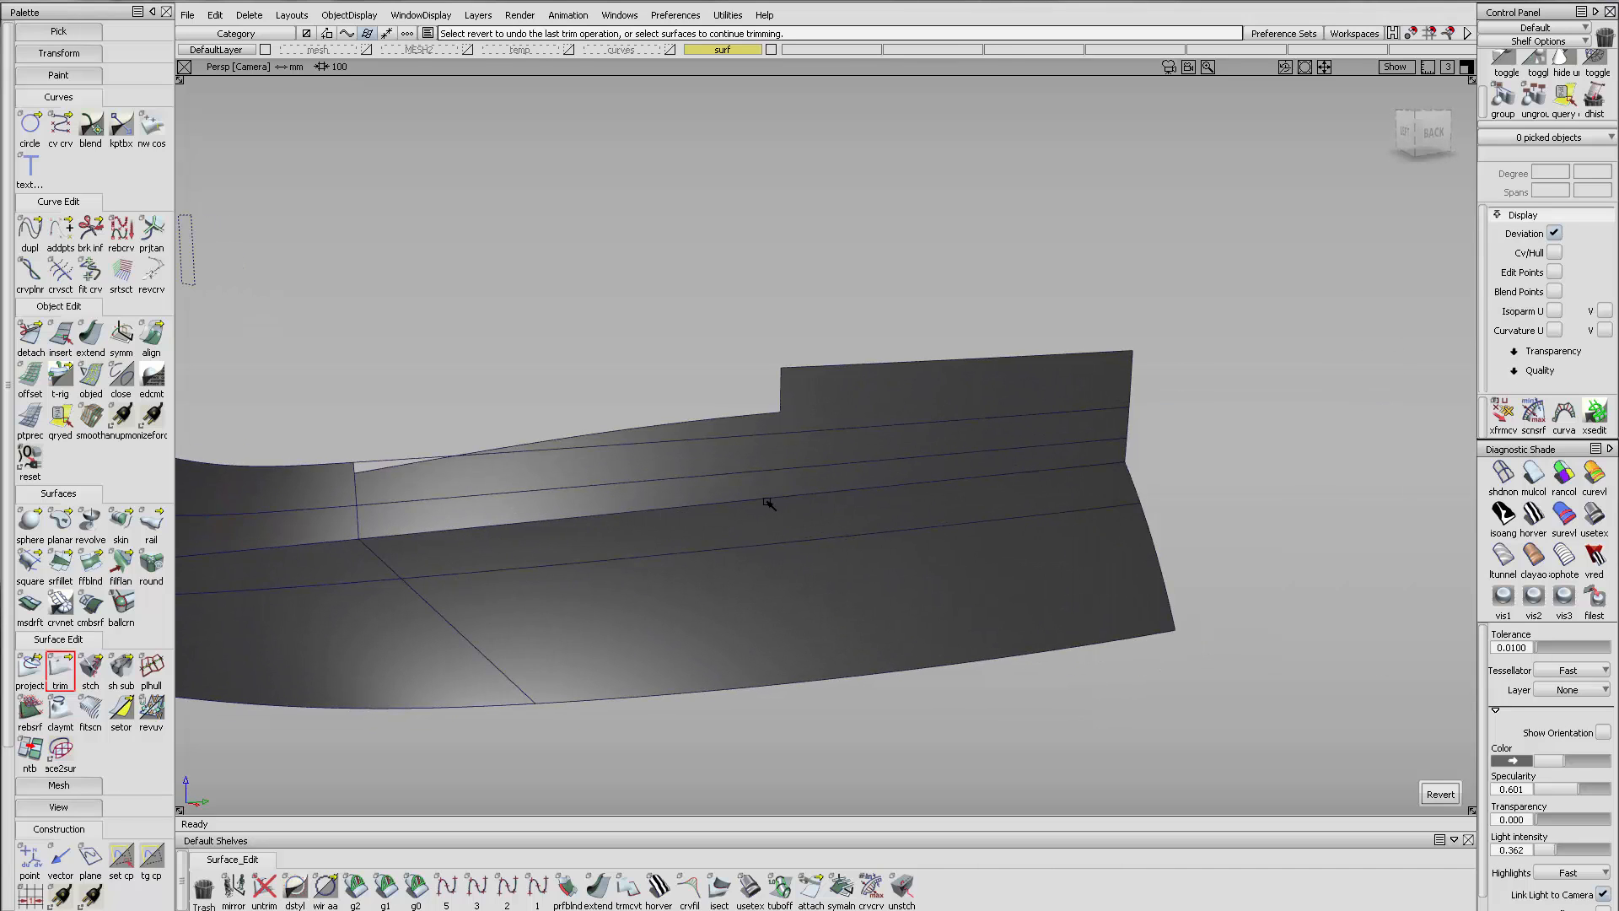
Skin a surface across the right section's crease, between the line on the wall and the line on the lower surface
{"action": "left_click_drag", "start_coordinate": [767, 499], "coordinate": [999, 484], "text": "alt+shift"}
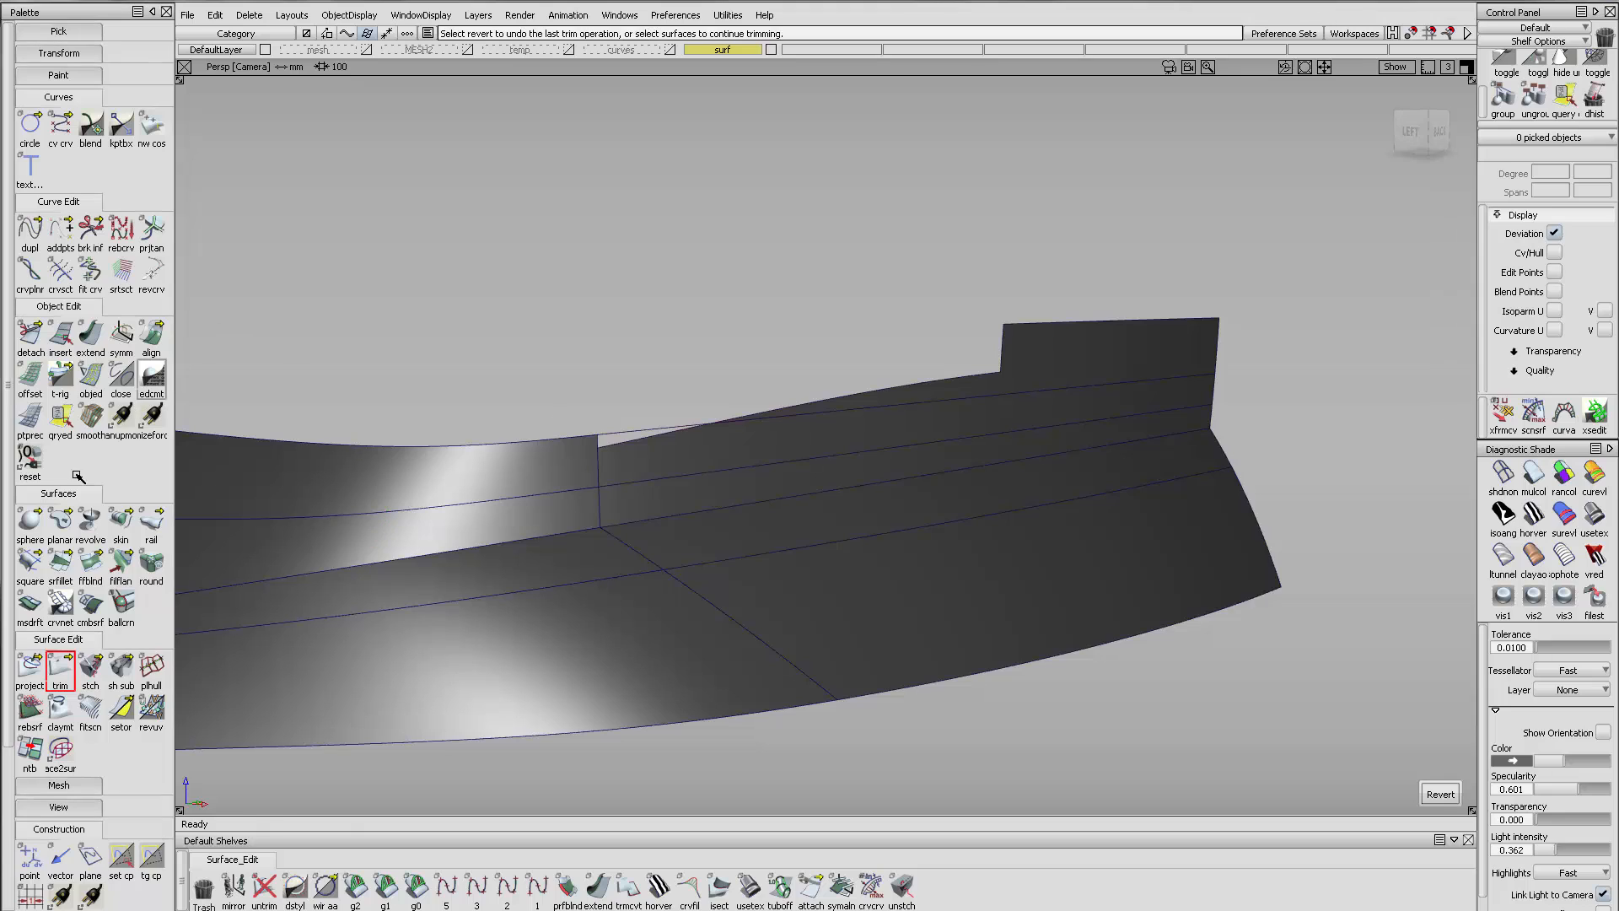
{"action": "left_click", "coordinate": [122, 524]}
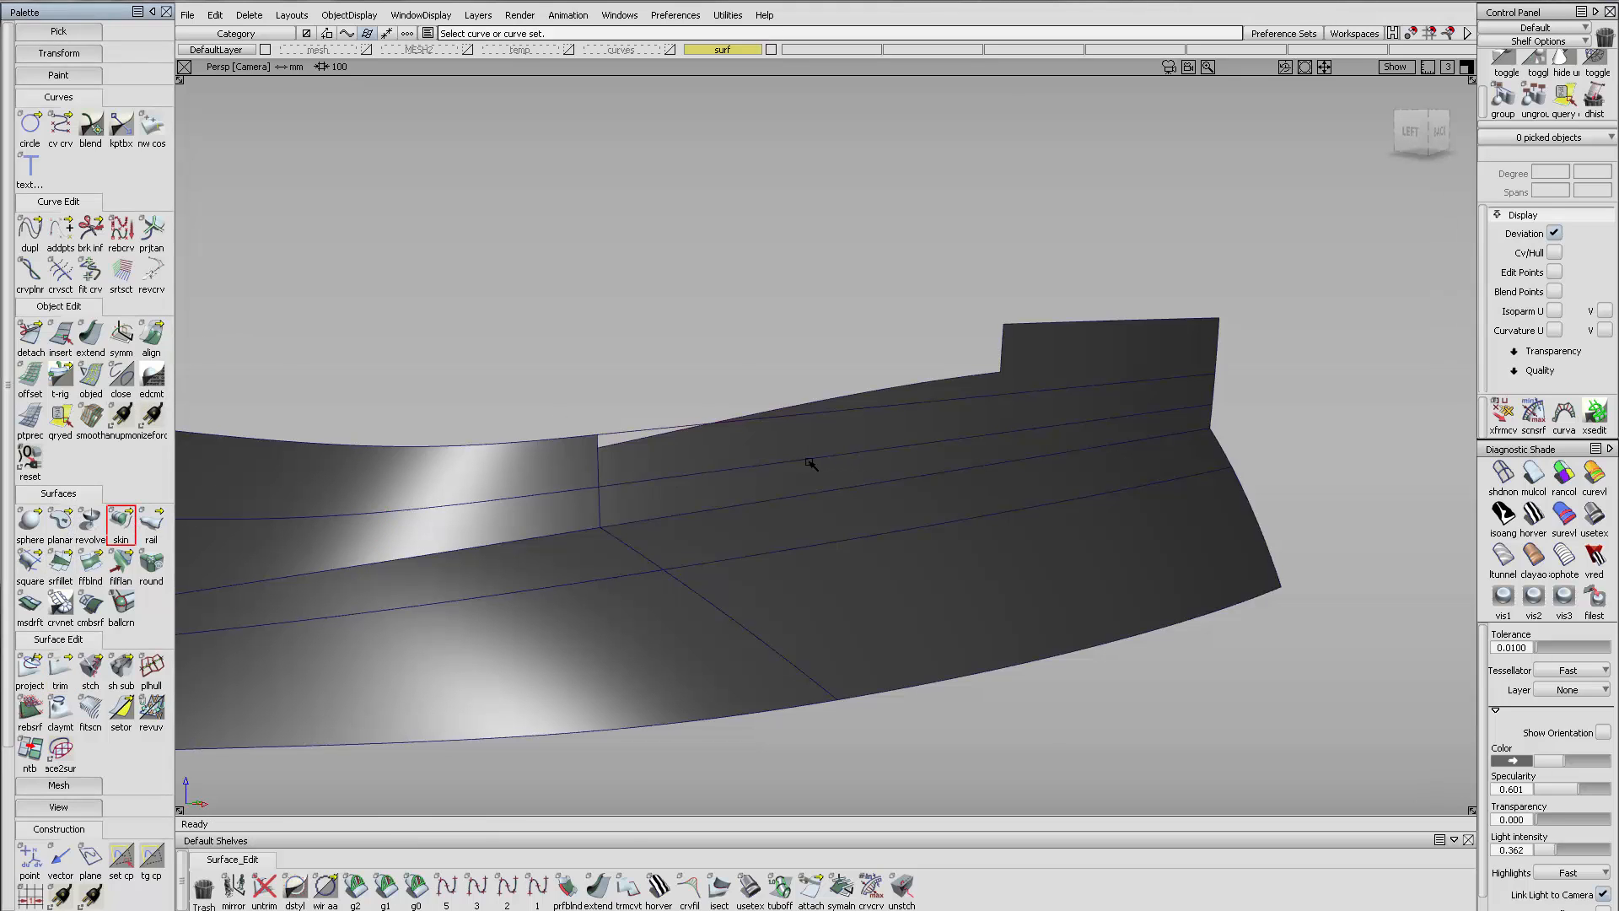
{"action": "left_click", "coordinate": [810, 459]}
{"action": "left_click", "coordinate": [827, 548]}
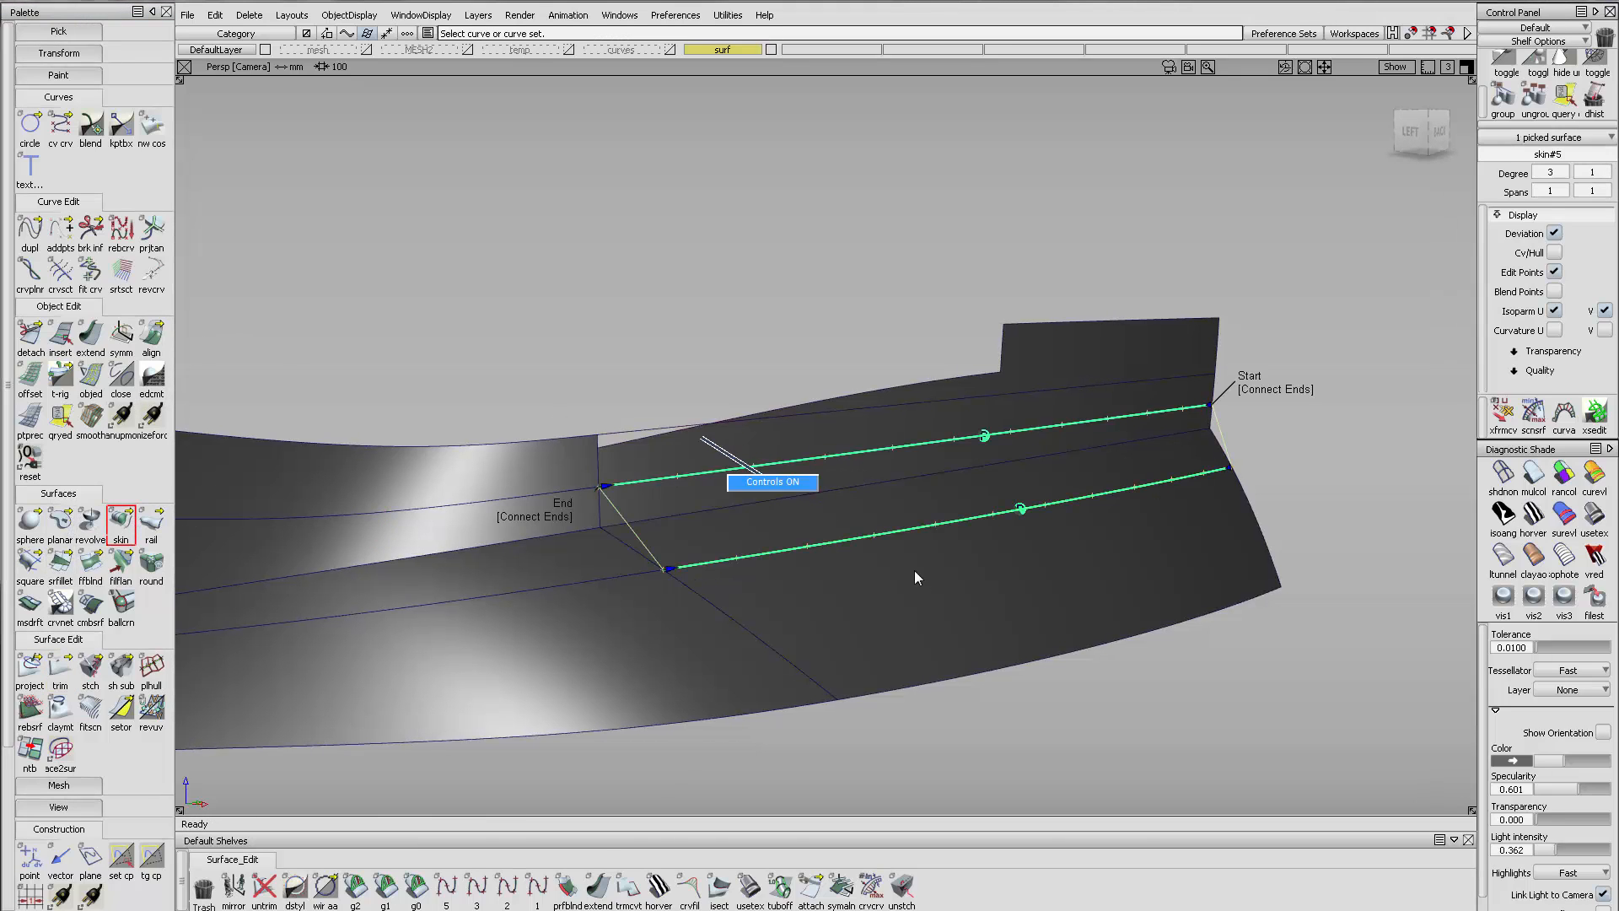
Skin a matching surface across the left section's crease between its wall and lower lines, and show its control vertices
{"action": "left_click_drag", "start_coordinate": [632, 463], "coordinate": [289, 509], "text": "alt+shift"}
{"action": "left_click", "coordinate": [289, 510]}
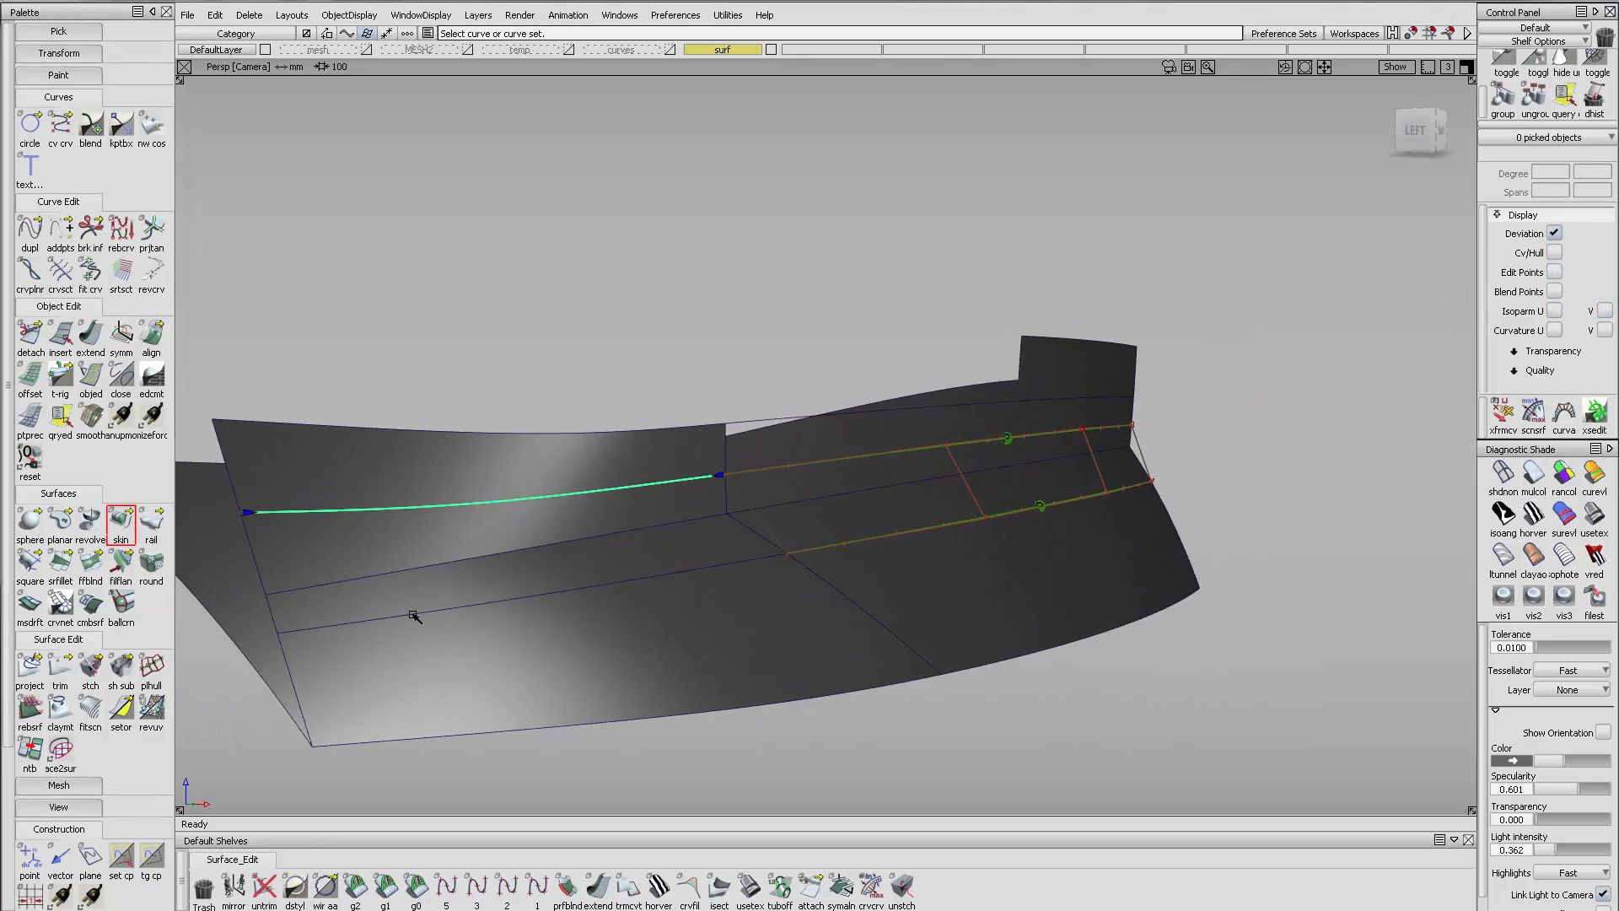
{"action": "left_click", "coordinate": [413, 615]}
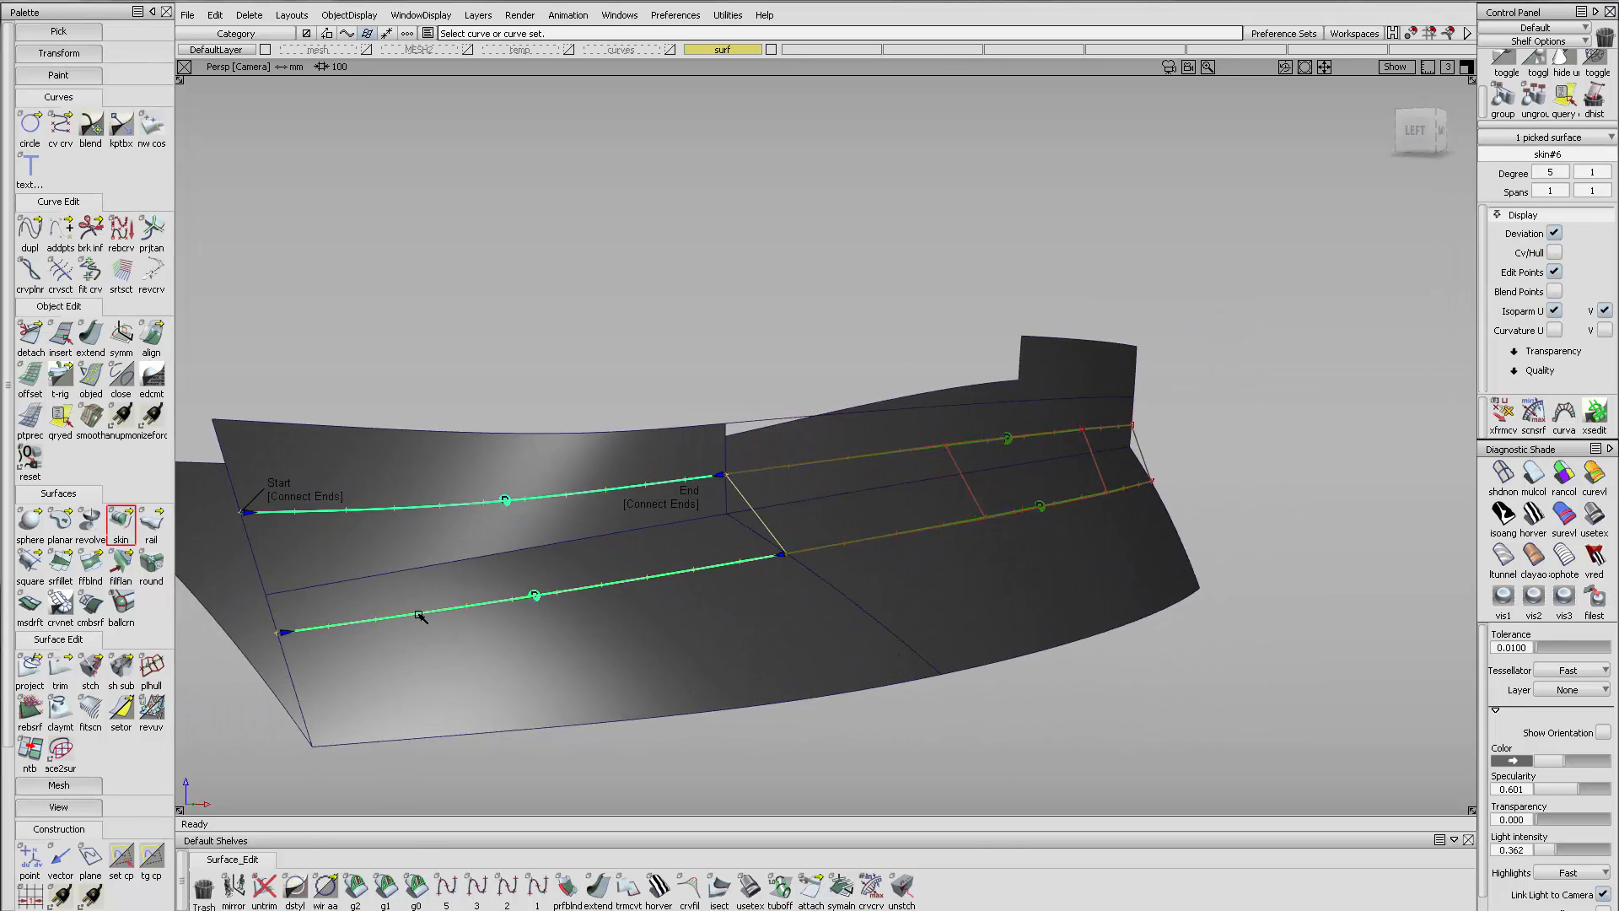
{"action": "left_click", "coordinate": [756, 519]}
{"action": "key", "text": "ctrl+z"}
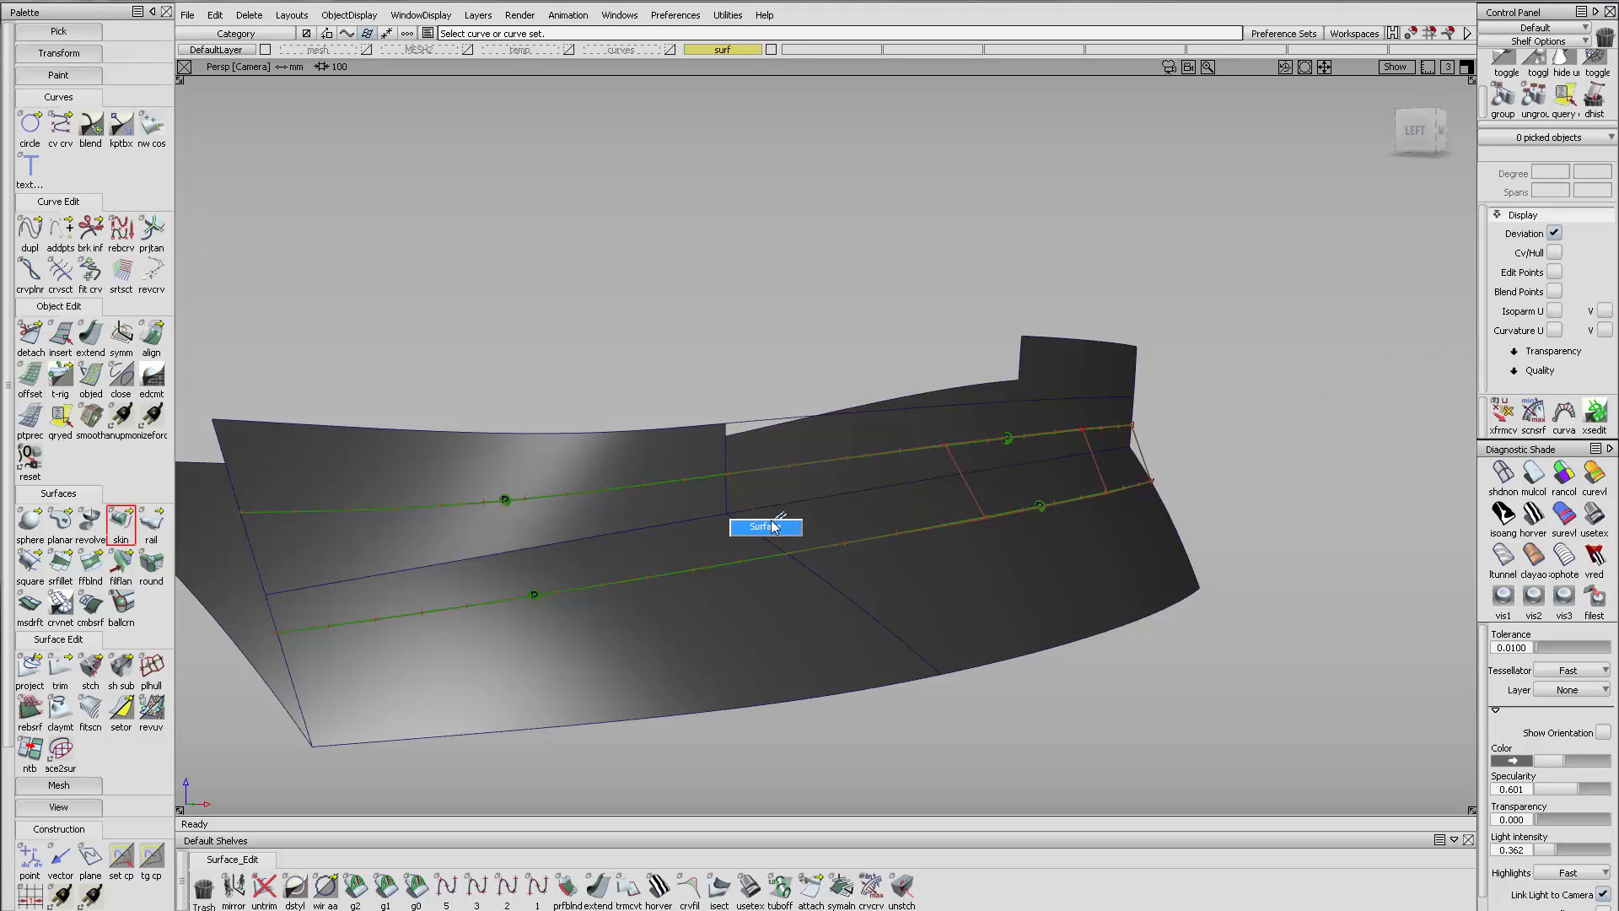
{"action": "left_click", "coordinate": [775, 527]}
{"action": "left_click_drag", "start_coordinate": [773, 544], "coordinate": [755, 455], "text": "ctrl+shift"}
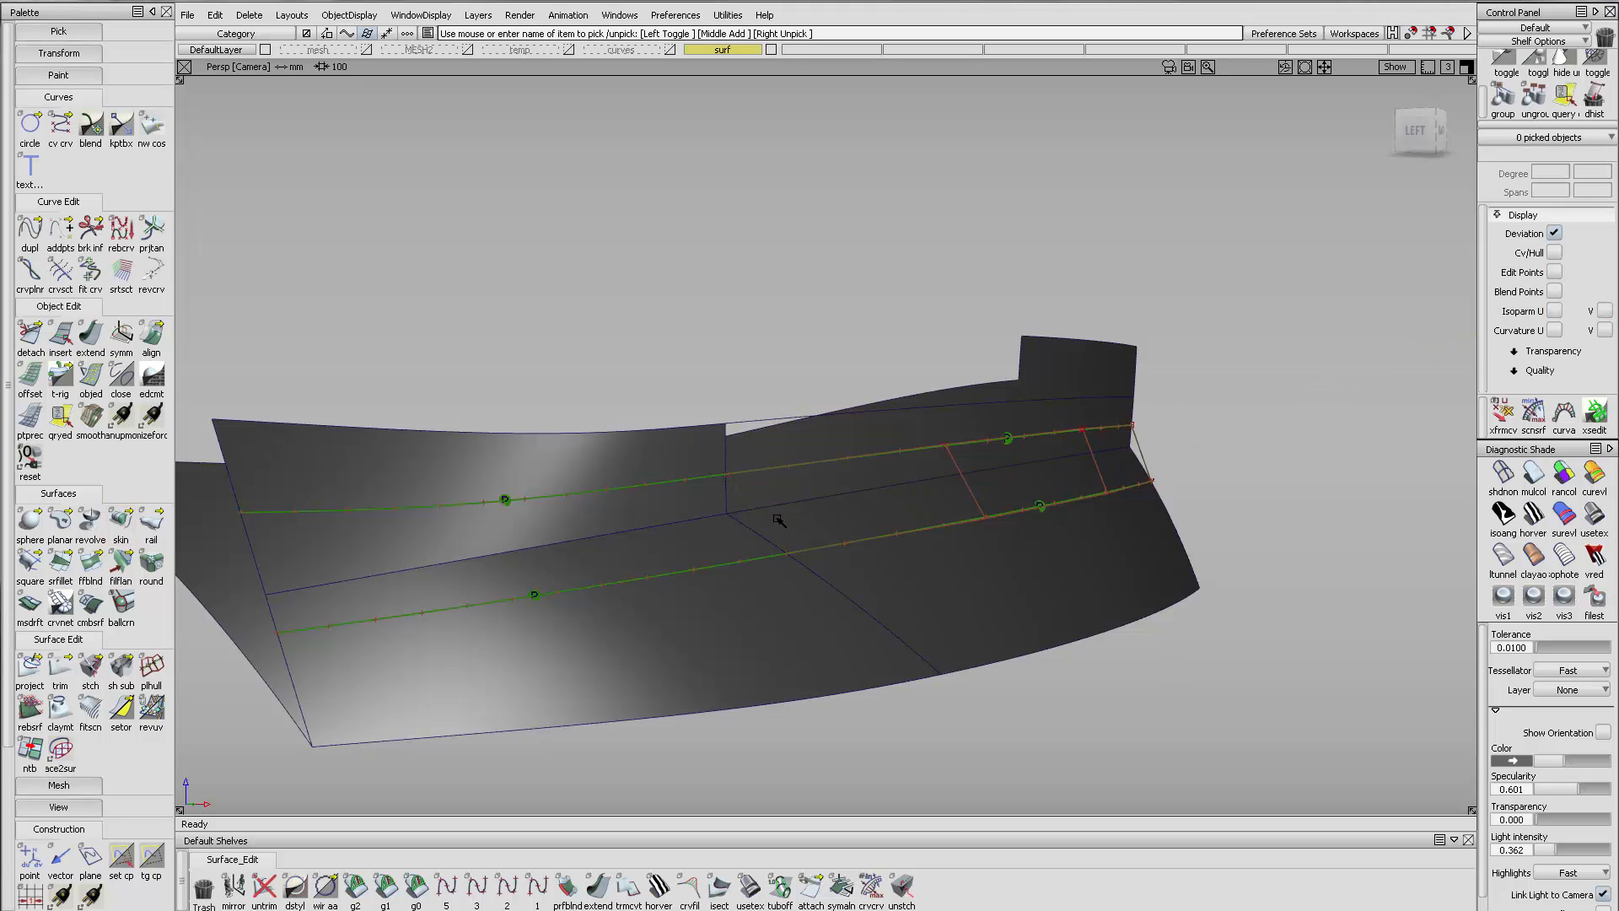
{"action": "left_click", "coordinate": [712, 479]}
{"action": "middle_click_drag", "start_coordinate": [712, 480], "coordinate": [723, 608], "text": "ctrl+shift"}
{"action": "left_click_drag", "start_coordinate": [723, 613], "coordinate": [716, 566], "text": "ctrl+shift"}
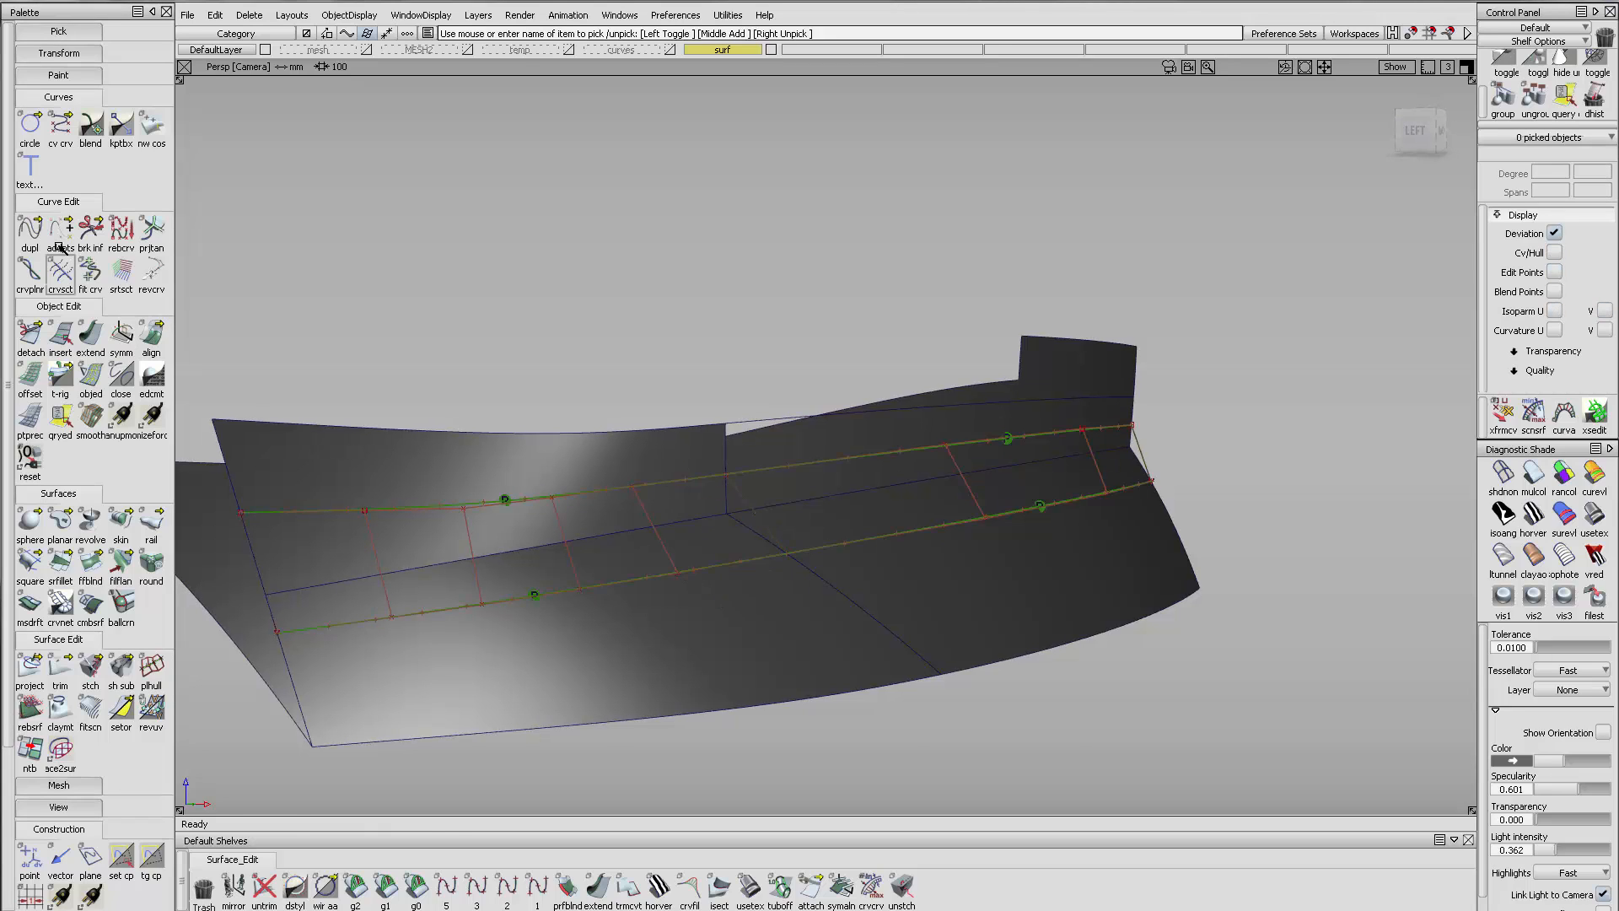
Duplicate the left and right crease edges between wall and lower surfaces as curves, using square#9.V=1 on the left, and clear the selection
{"action": "left_click", "coordinate": [29, 229]}
{"action": "left_click", "coordinate": [538, 554]}
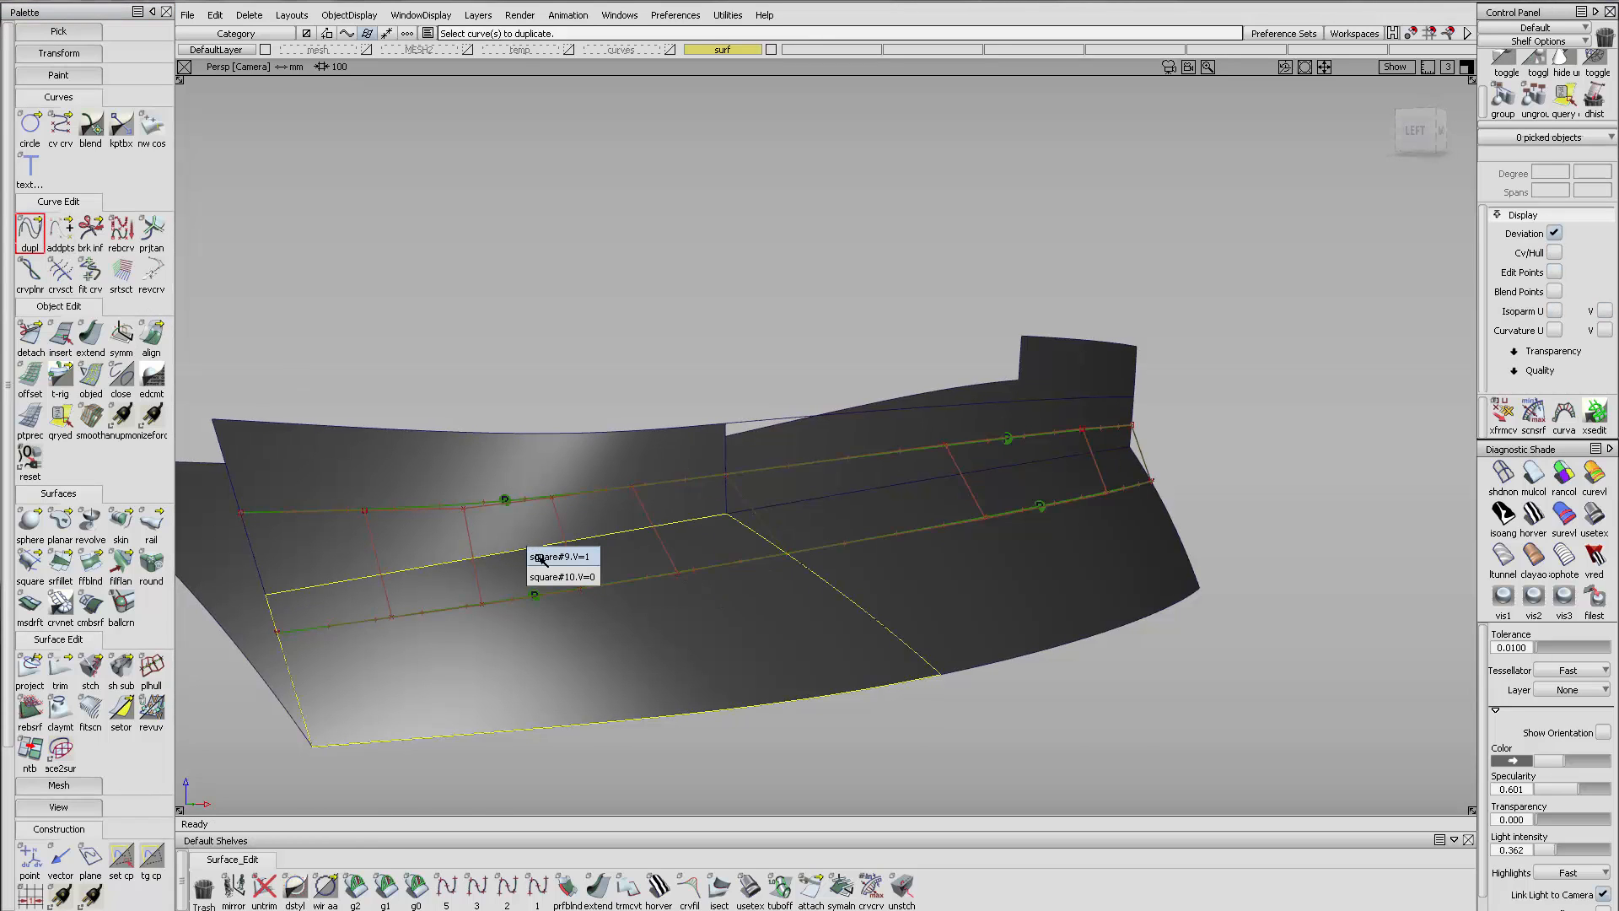
{"action": "left_click", "coordinate": [540, 556]}
{"action": "left_click", "coordinate": [767, 514]}
{"action": "left_click", "coordinate": [821, 541]}
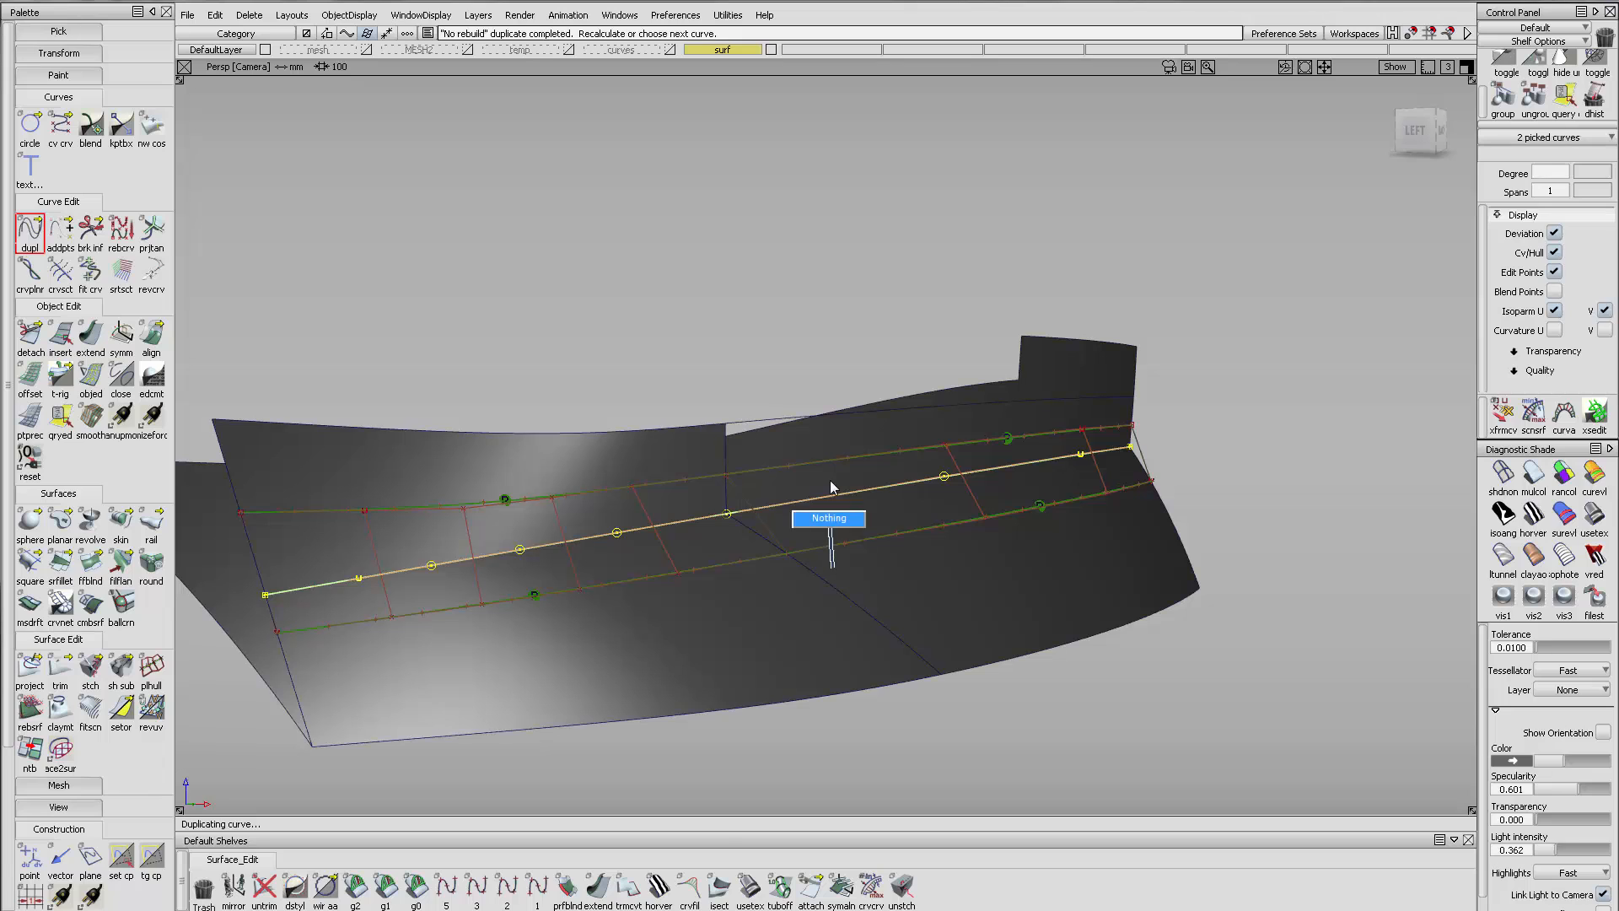
{"action": "left_click_drag", "start_coordinate": [831, 487], "coordinate": [943, 539], "text": "ctrl+shift"}
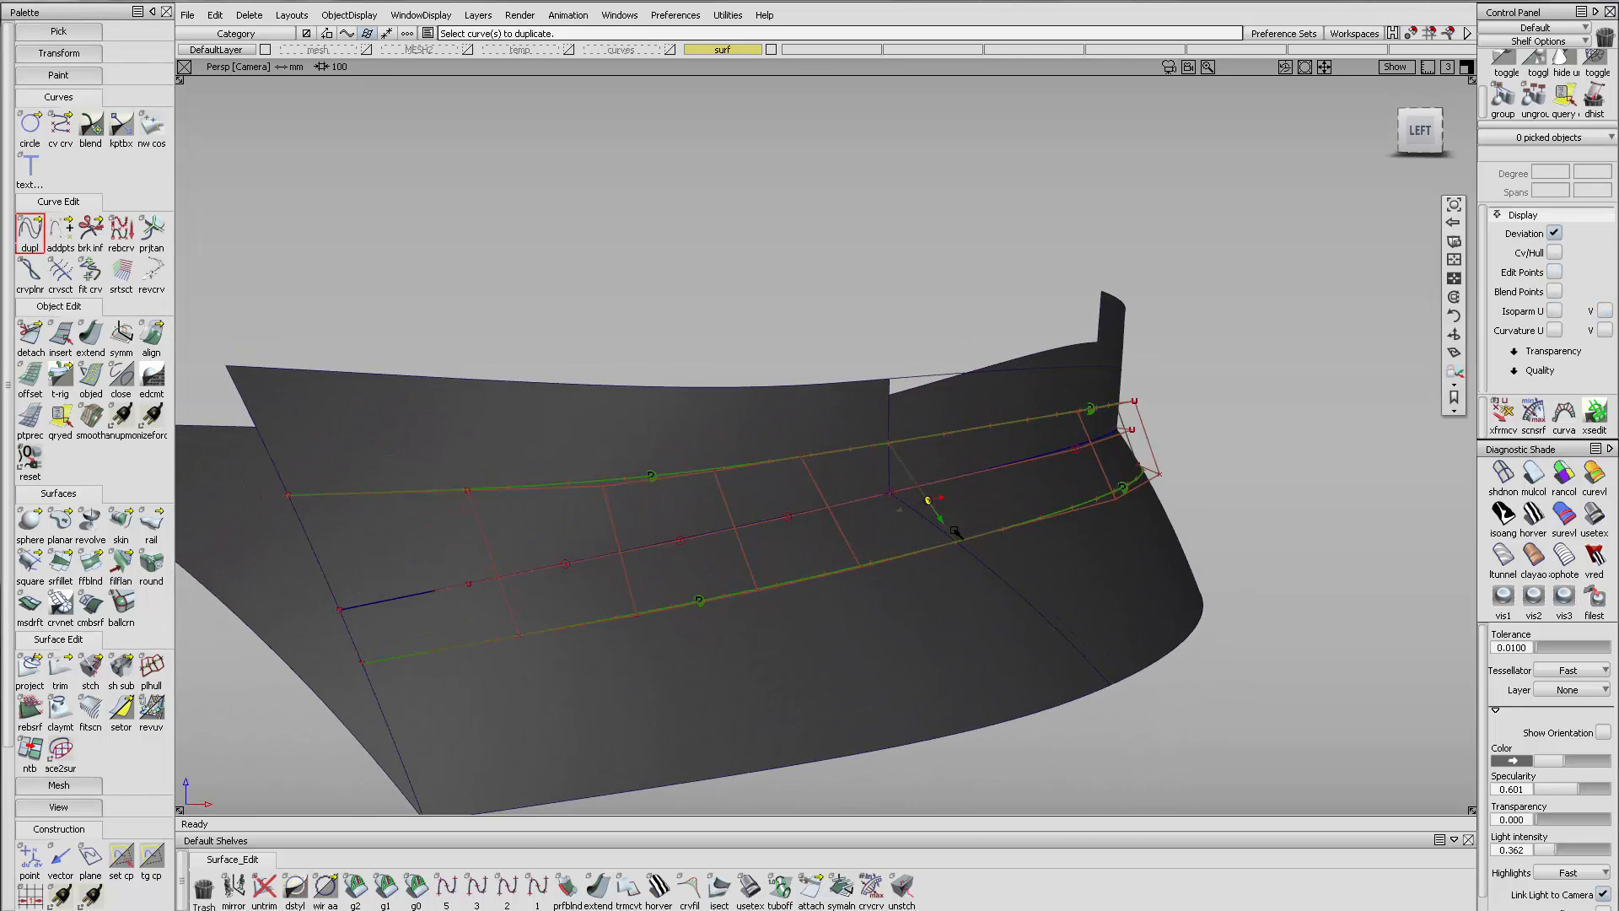
Delete the construction history of both skin surfaces and set their degree across the crease to 2
{"action": "left_click", "coordinate": [930, 504]}
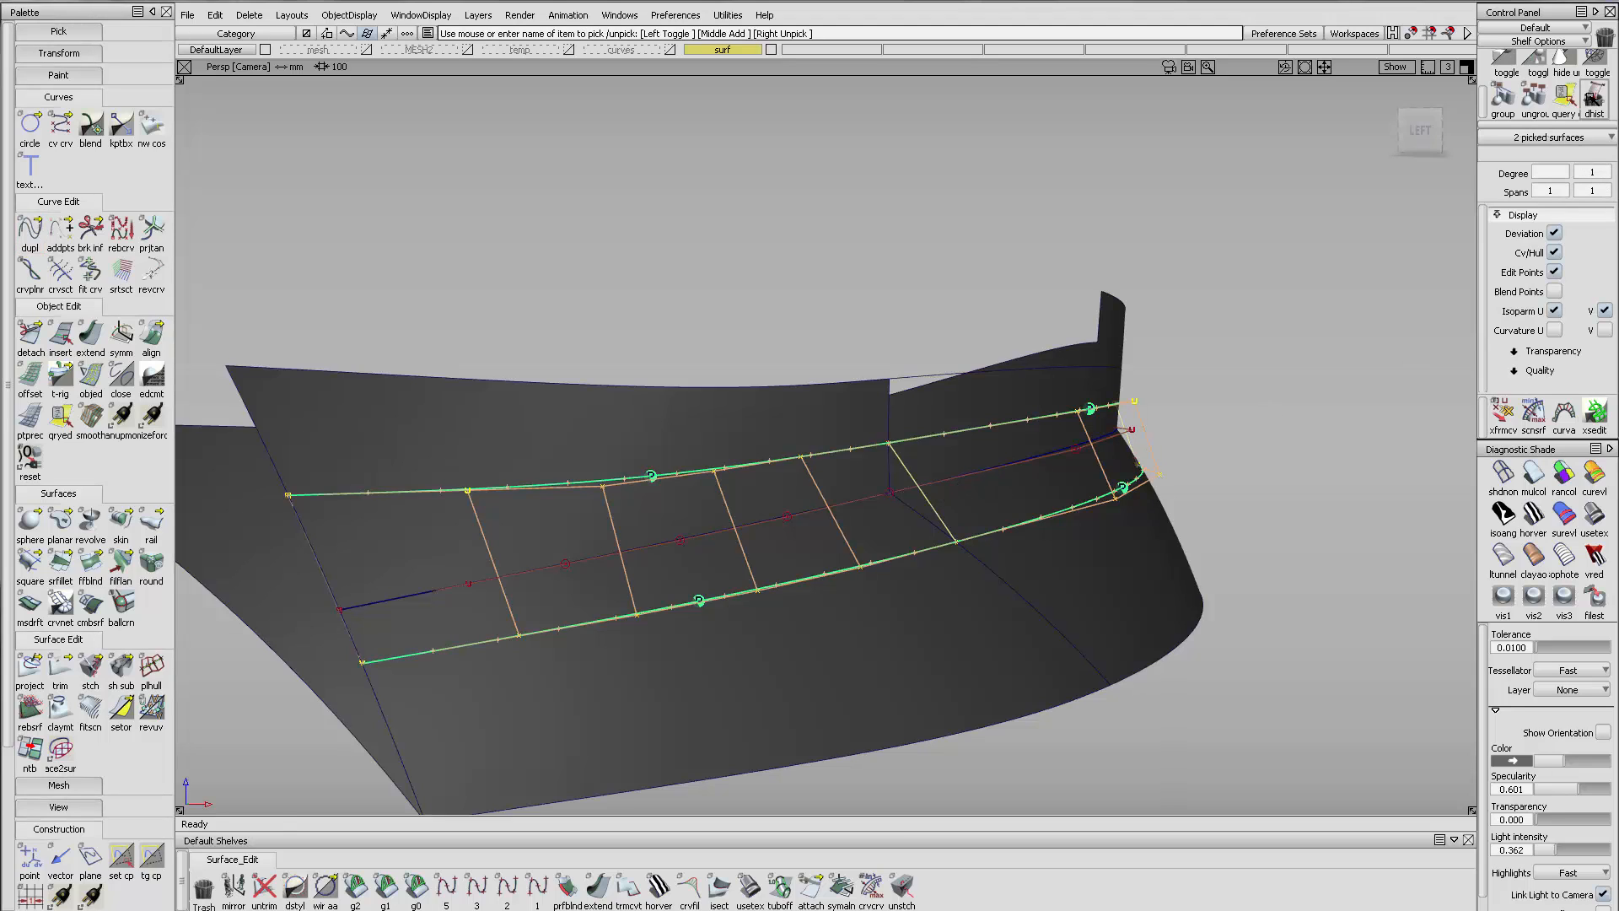
{"action": "left_click", "coordinate": [1591, 95]}
{"action": "key", "text": "Return"}
{"action": "left_click", "coordinate": [1567, 175]}
{"action": "left_click", "coordinate": [1594, 170]}
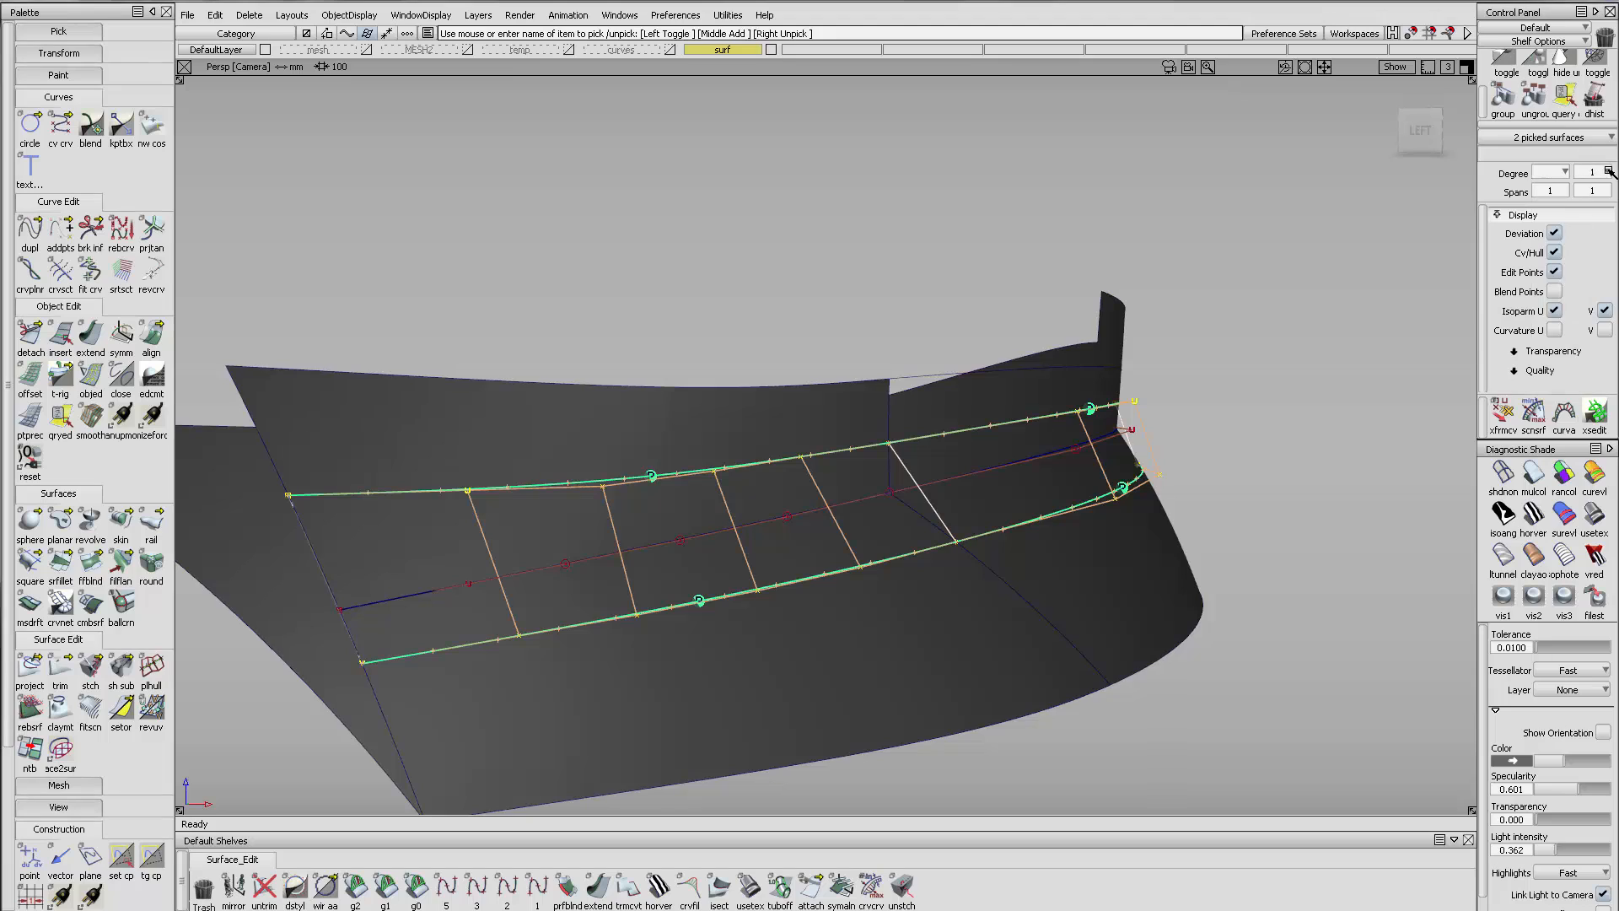
{"action": "left_click", "coordinate": [1602, 250]}
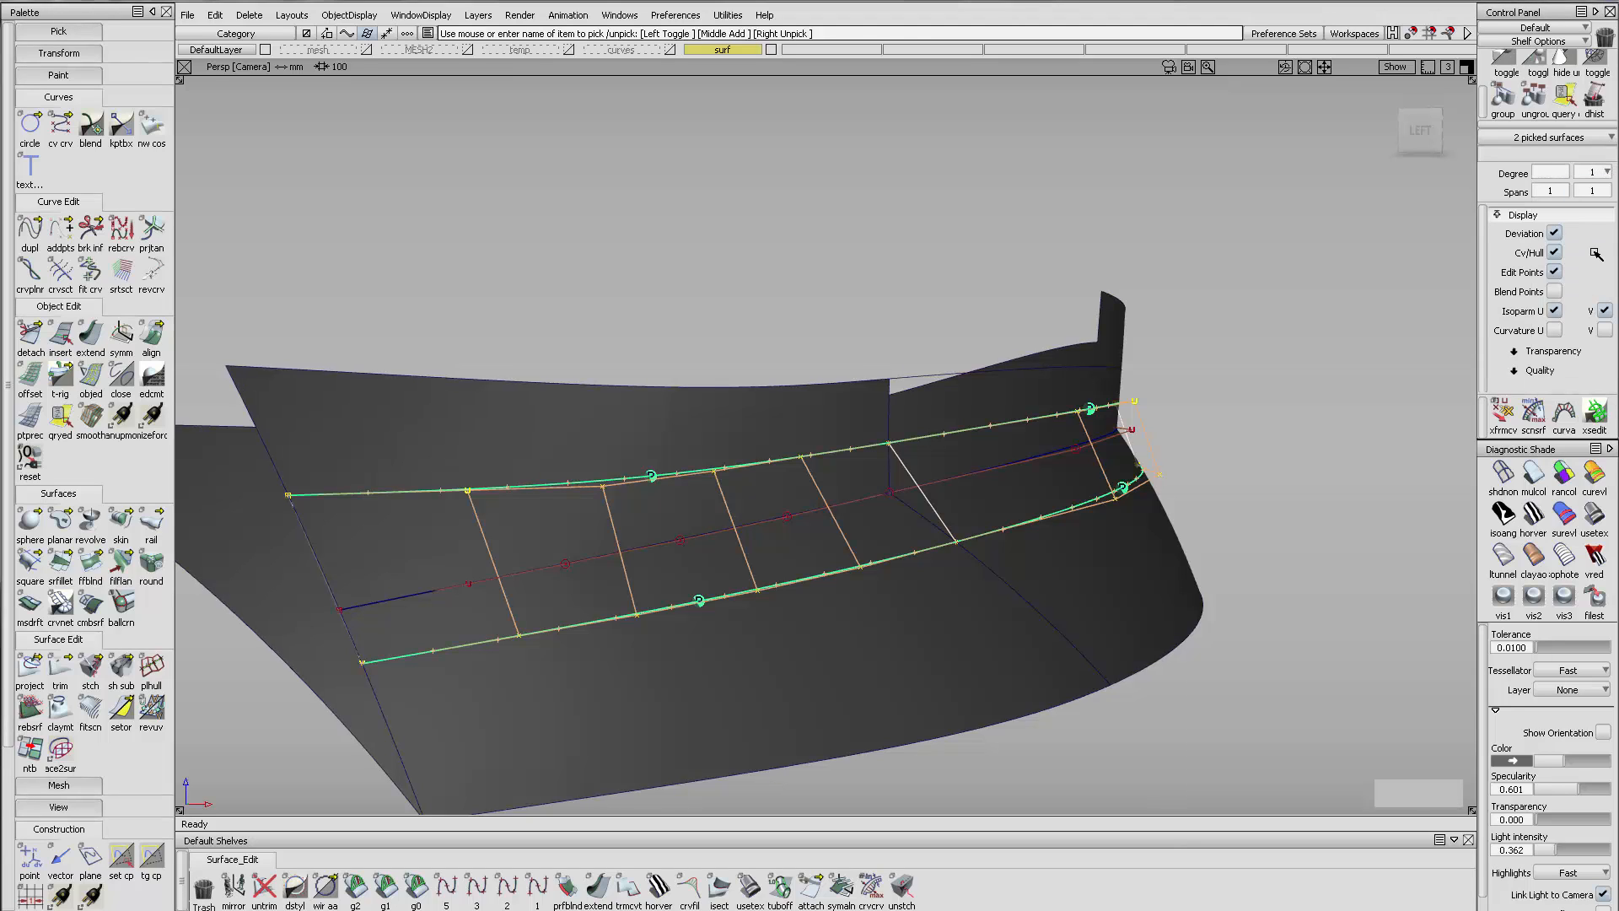
Turn off surface shading and snap the left skin's outer middle control vertex onto the end of the duplicated crease curve
{"action": "left_click", "coordinate": [1505, 475]}
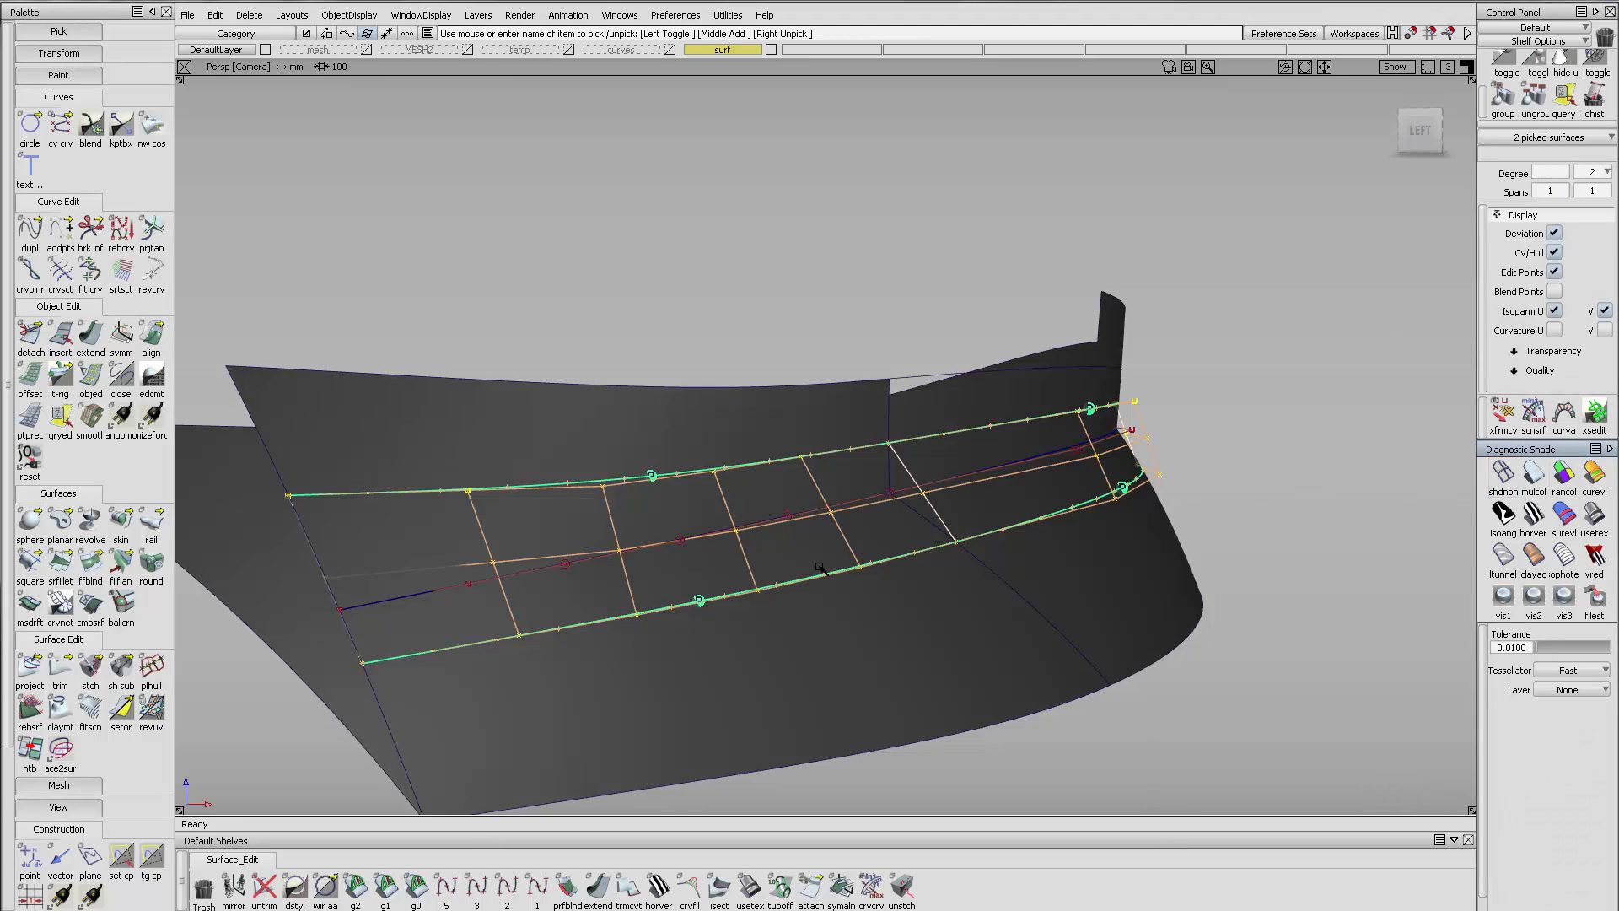
{"action": "middle_click_drag", "start_coordinate": [639, 574], "coordinate": [734, 561], "text": "alt+shift"}
{"action": "left_click", "coordinate": [1315, 535]}
{"action": "left_click", "coordinate": [1506, 477]}
{"action": "left_click_drag", "start_coordinate": [831, 509], "coordinate": [787, 528], "text": "alt+shift"}
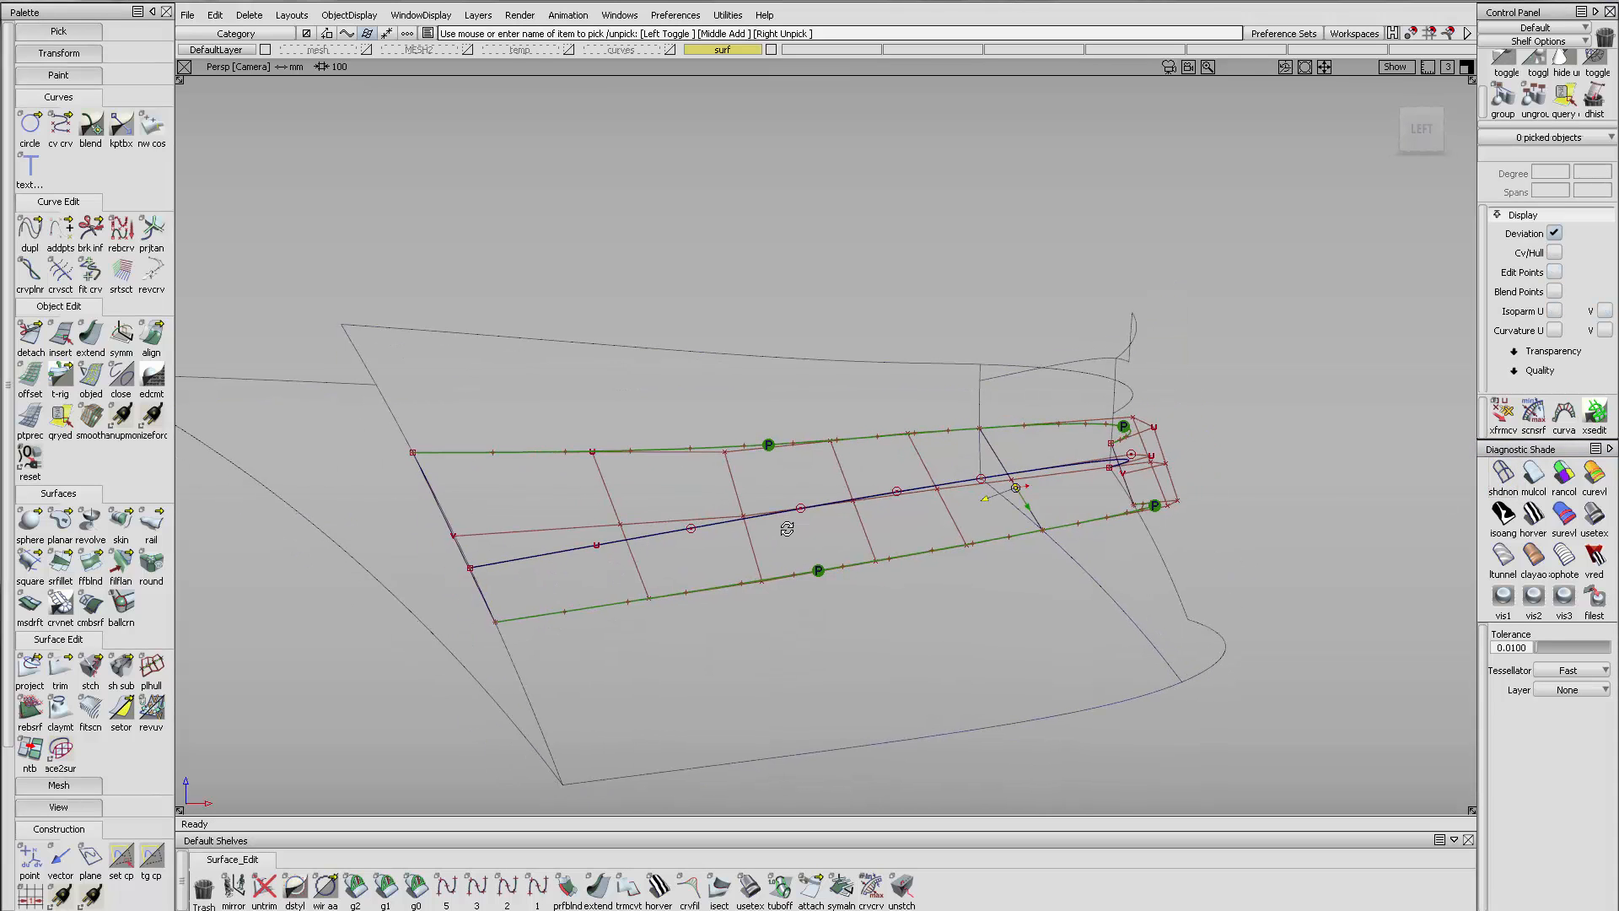
{"action": "right_click_drag", "start_coordinate": [473, 538], "coordinate": [300, 534], "text": "alt+shift"}
{"action": "left_click_drag", "start_coordinate": [301, 535], "coordinate": [340, 535], "text": "ctrl+shift"}
{"action": "left_click_drag", "start_coordinate": [323, 528], "coordinate": [381, 558]}
{"action": "middle_click_drag", "start_coordinate": [381, 558], "coordinate": [401, 577], "text": "ctrl+shift"}
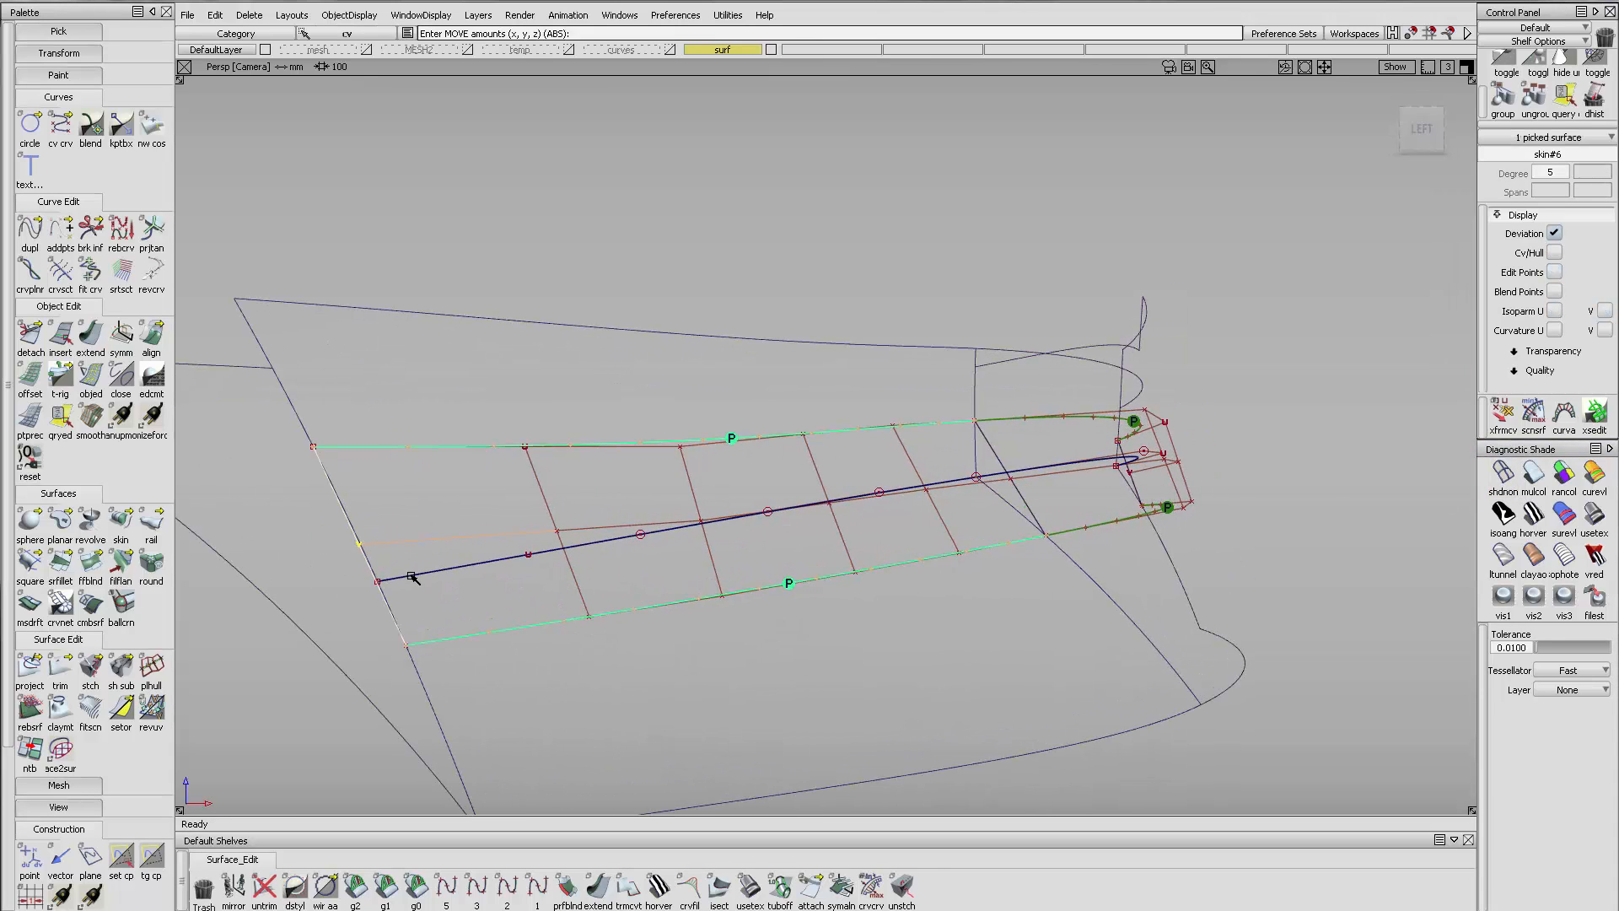
{"action": "left_click", "coordinate": [400, 577], "text": "ctrl"}
Snap the left skin's four interior middle-row control vertices onto the matching control vertices of the crease curve
{"action": "left_click", "coordinate": [559, 531]}
{"action": "left_click", "coordinate": [529, 555], "text": "ctrl"}
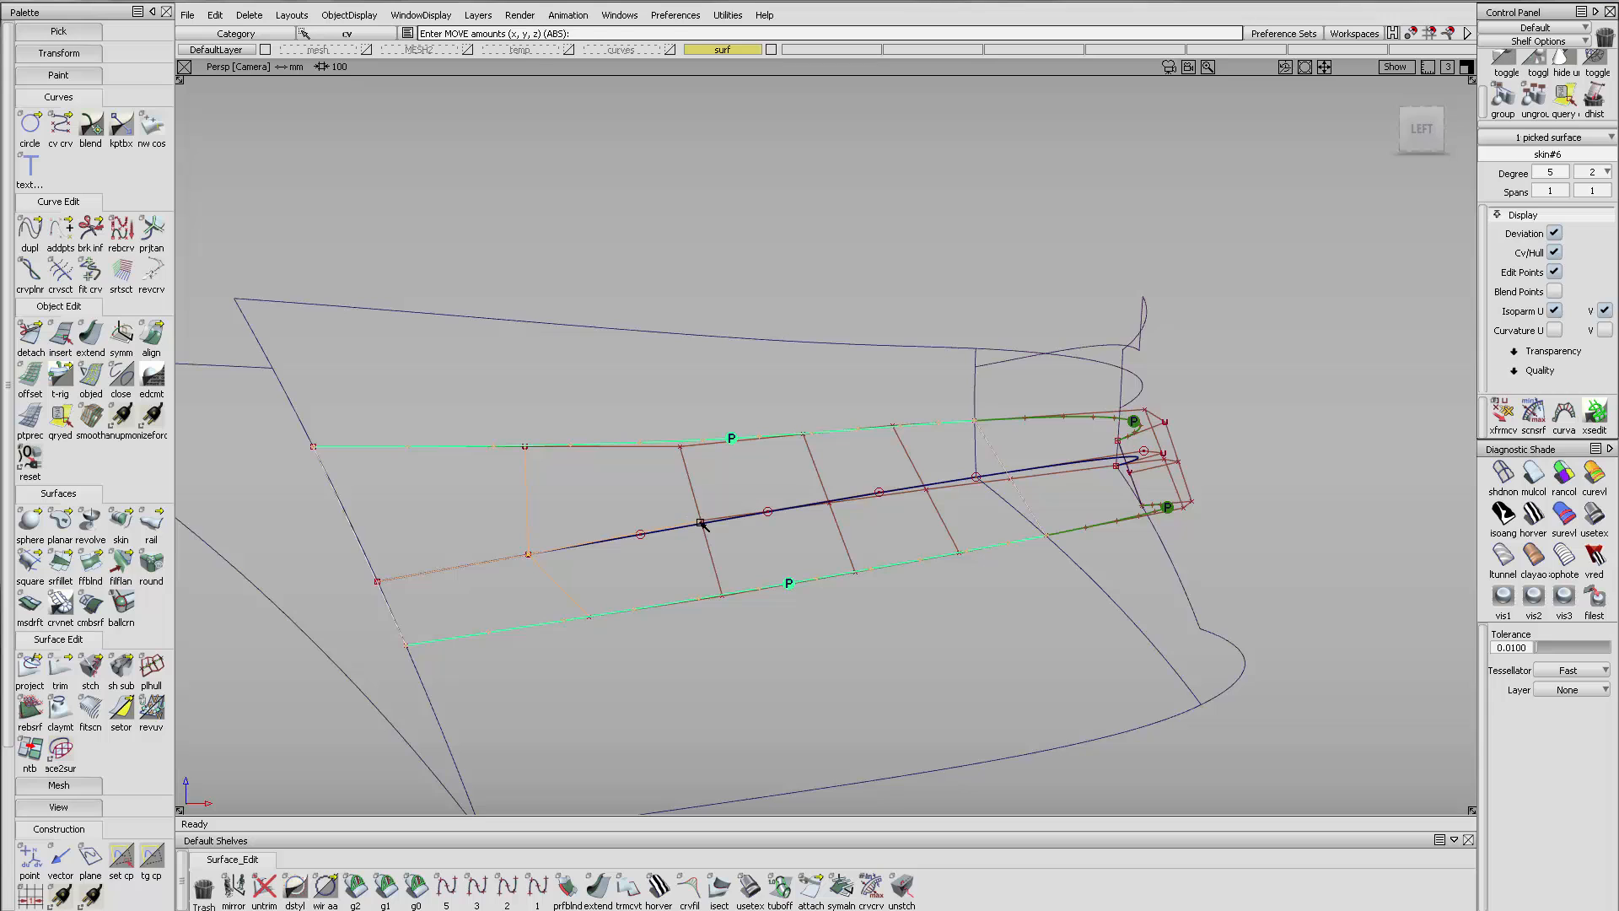
{"action": "left_click", "coordinate": [701, 523]}
{"action": "left_click", "coordinate": [682, 528], "text": "ctrl"}
{"action": "left_click", "coordinate": [831, 503]}
{"action": "left_click", "coordinate": [802, 507], "text": "ctrl"}
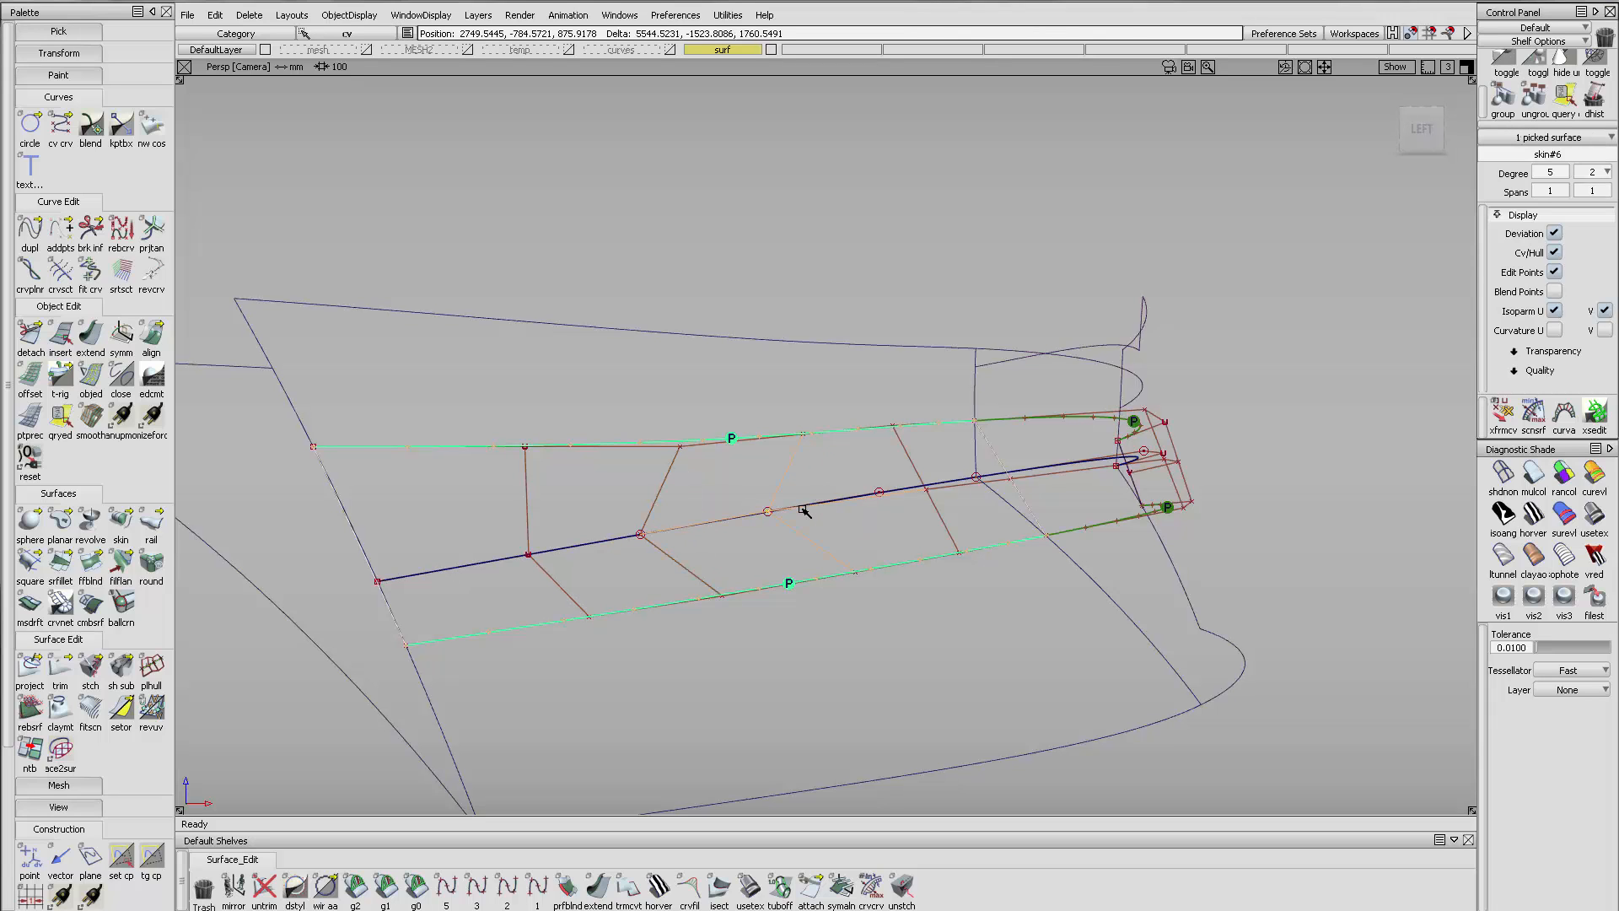
{"action": "left_click", "coordinate": [924, 491]}
{"action": "left_click", "coordinate": [901, 491], "text": "ctrl"}
Snap both skins' middle control vertices at the junction, plus the right skin's remaining middle row, onto the crease curves' control vertices
{"action": "left_click_drag", "start_coordinate": [1009, 483], "coordinate": [833, 509], "text": "alt+shift"}
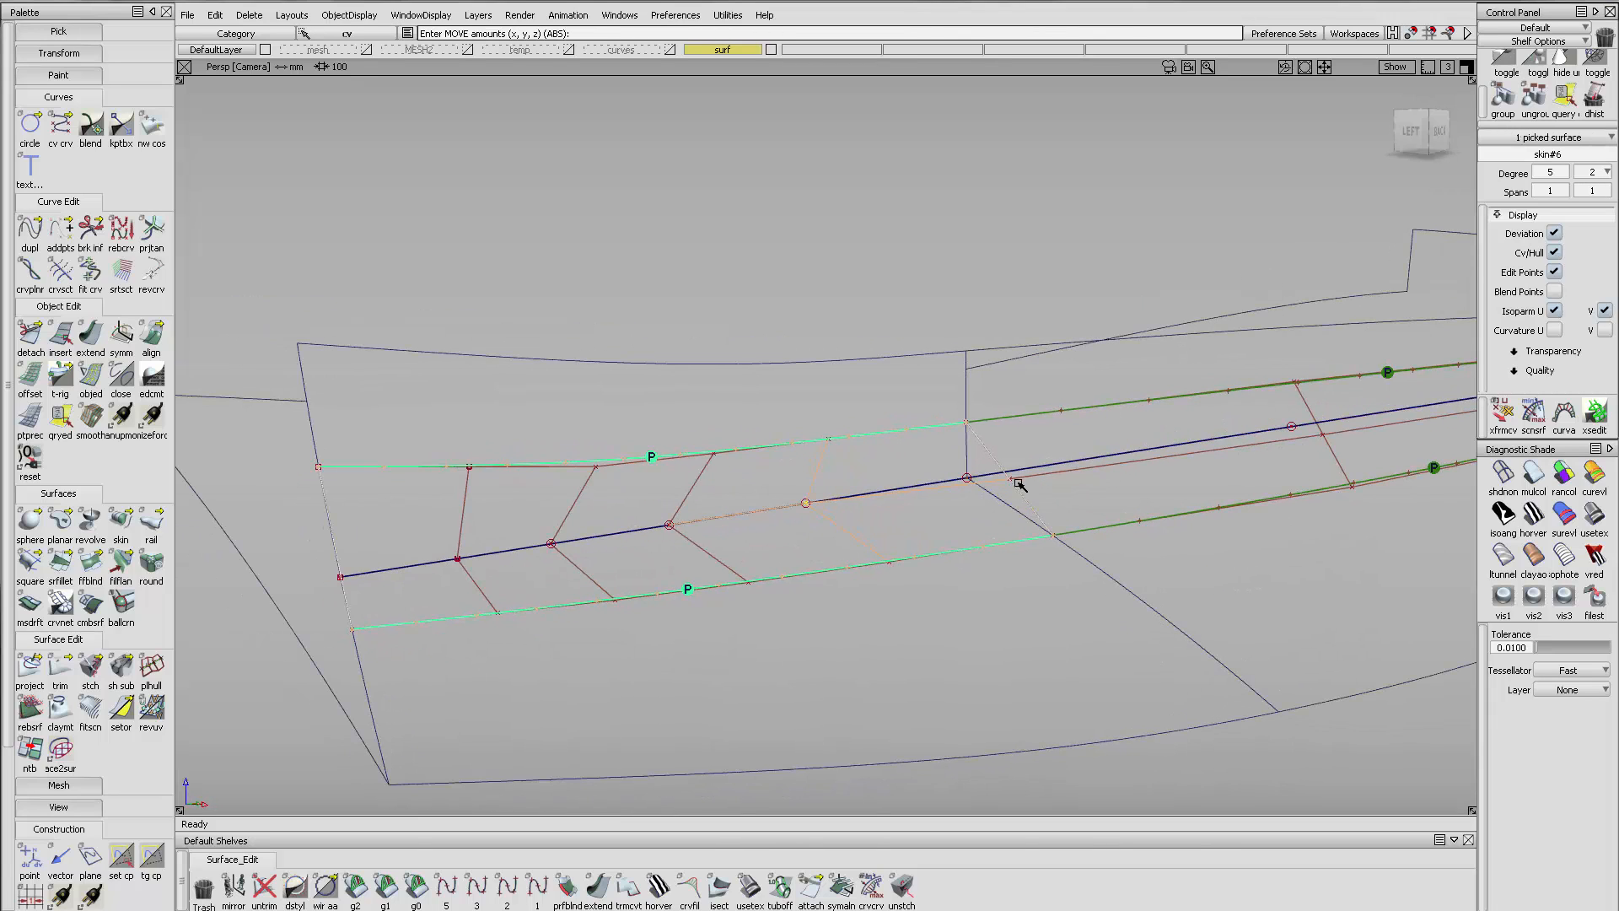
{"action": "left_click_drag", "start_coordinate": [1013, 531], "coordinate": [1002, 463], "text": "ctrl+shift"}
{"action": "left_click", "coordinate": [1004, 459], "text": "ctrl"}
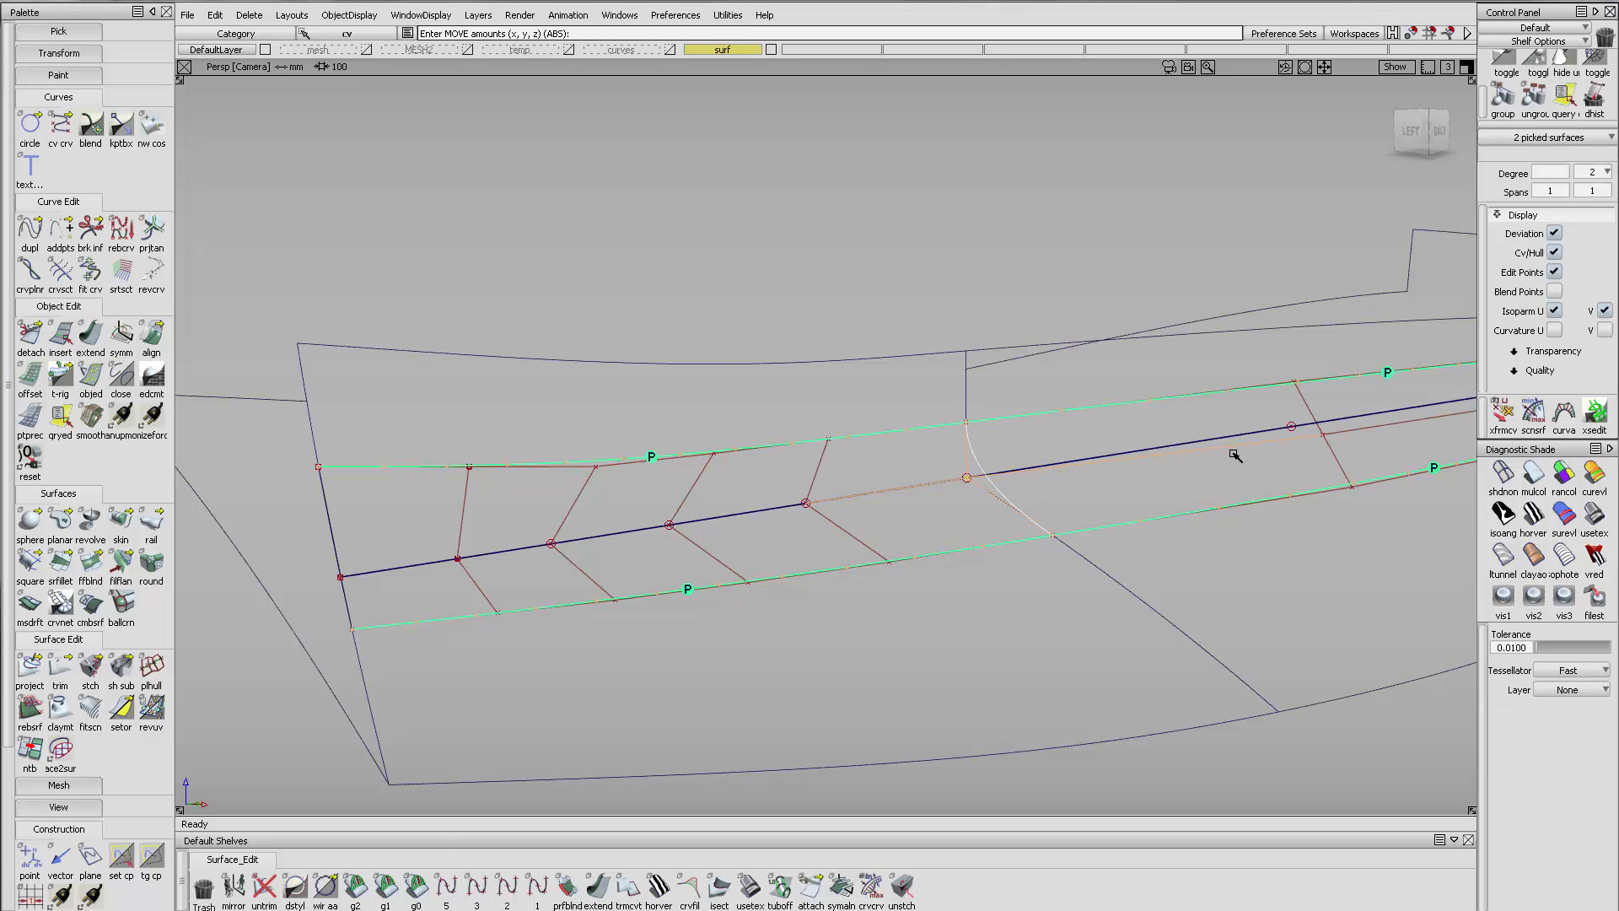
{"action": "left_click", "coordinate": [1319, 438]}
{"action": "left_click", "coordinate": [1306, 437], "text": "ctrl"}
{"action": "middle_click_drag", "start_coordinate": [1294, 452], "coordinate": [868, 578], "text": "alt+shift"}
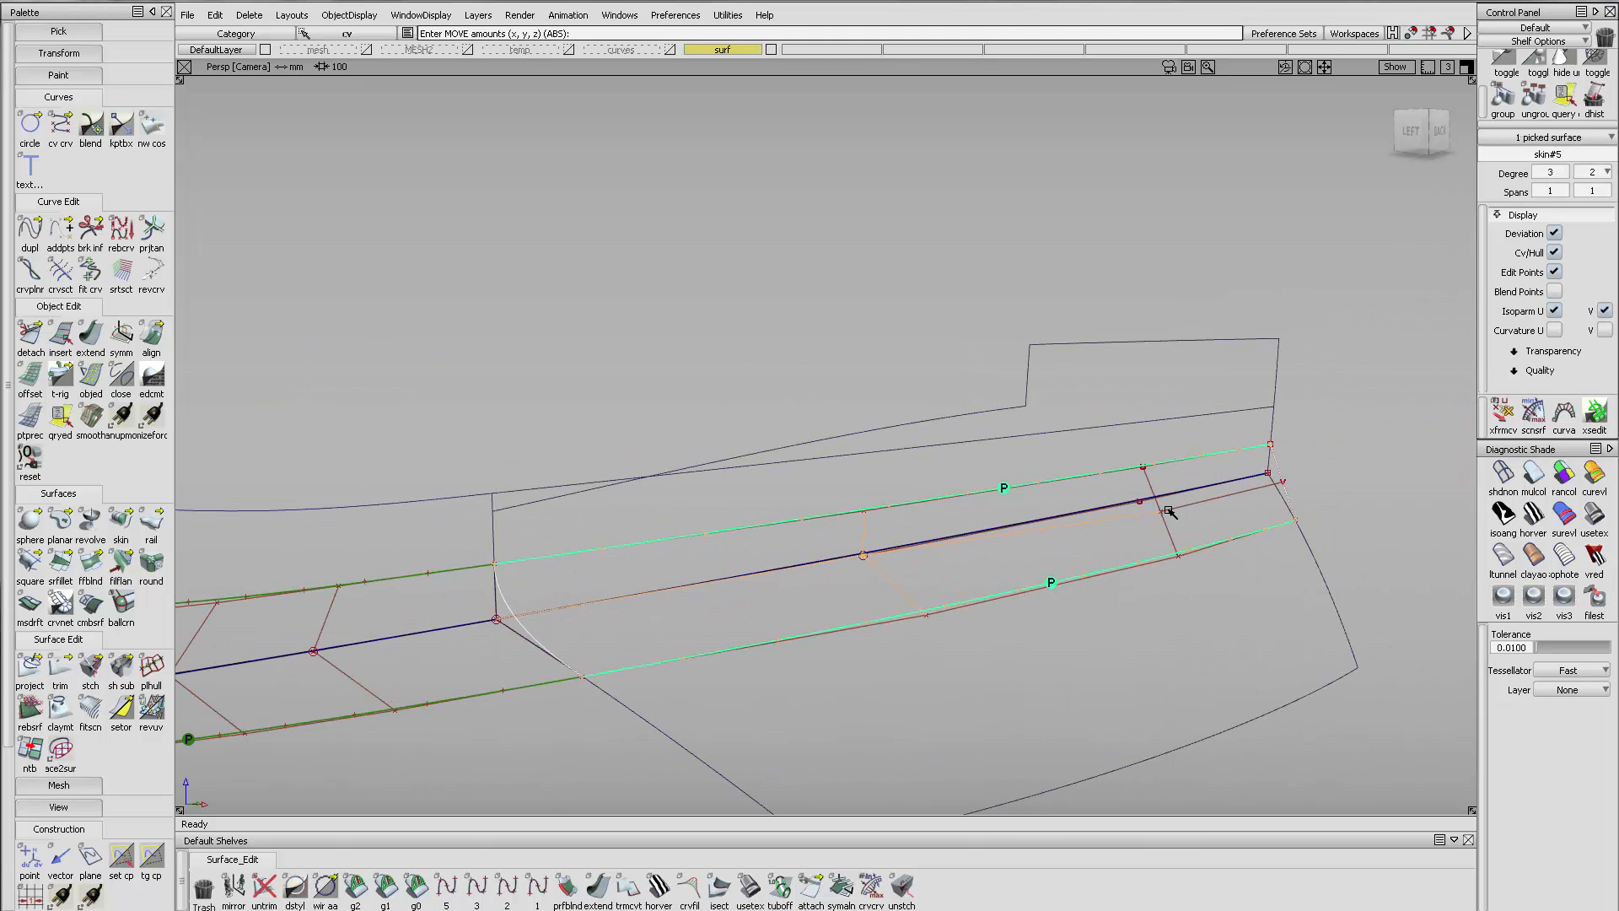
{"action": "left_click", "coordinate": [1164, 510]}
{"action": "left_click", "coordinate": [1149, 504], "text": "ctrl"}
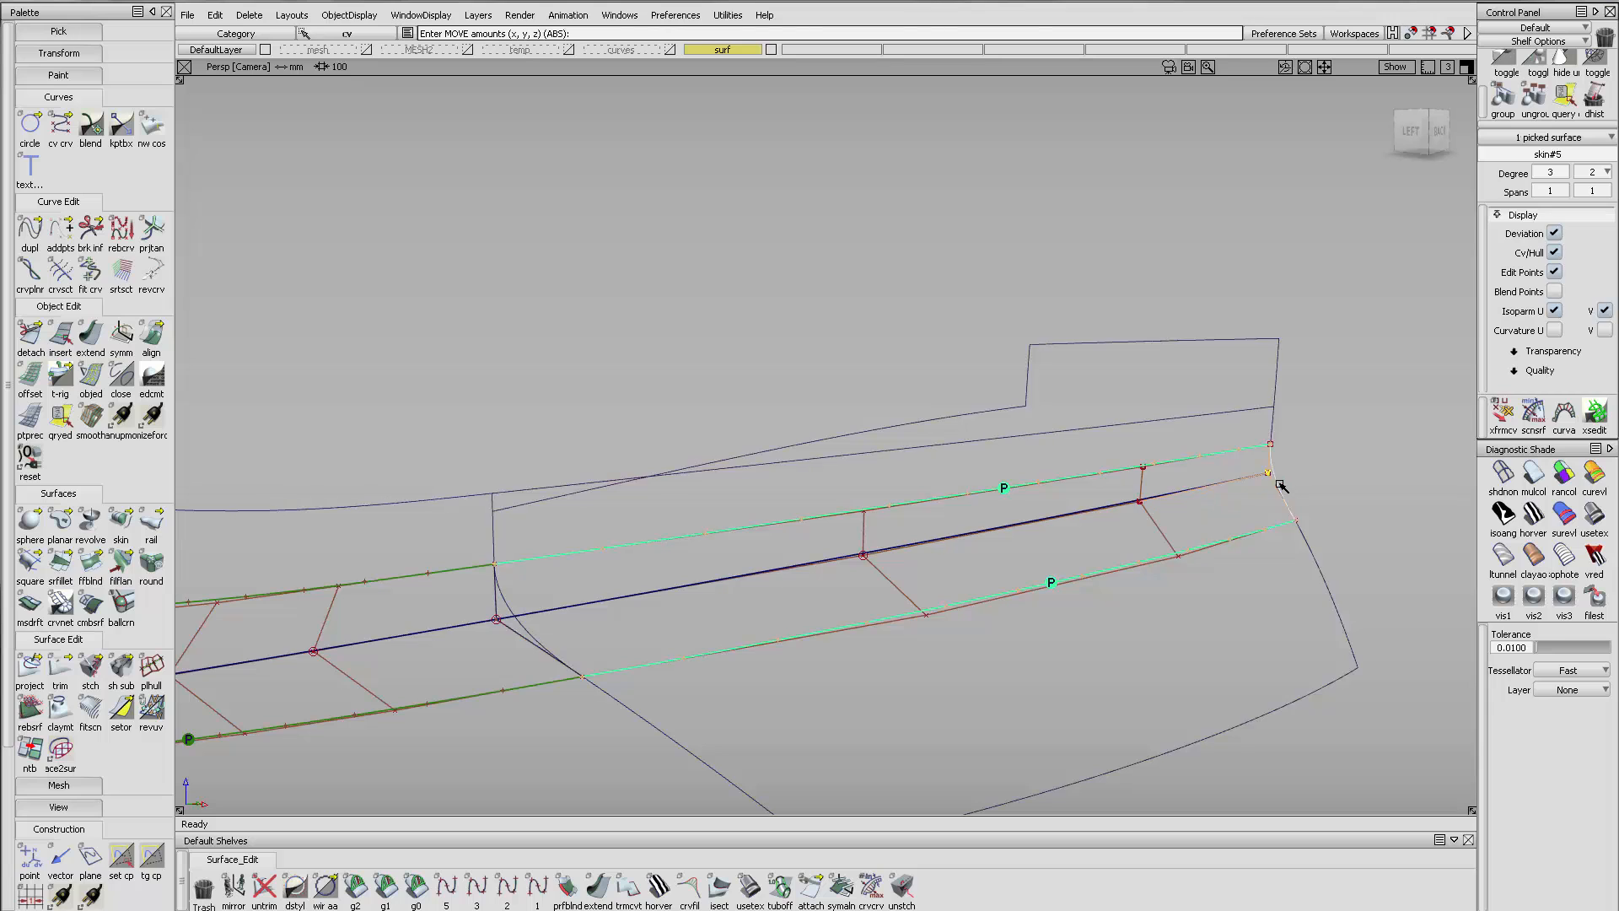
Raise both skin surfaces' degree across the crease to 4 and clear the selection
{"action": "middle_click_drag", "start_coordinate": [532, 595], "coordinate": [924, 500], "text": "alt+shift"}
{"action": "left_click_drag", "start_coordinate": [802, 629], "coordinate": [874, 550], "text": "ctrl+shift"}
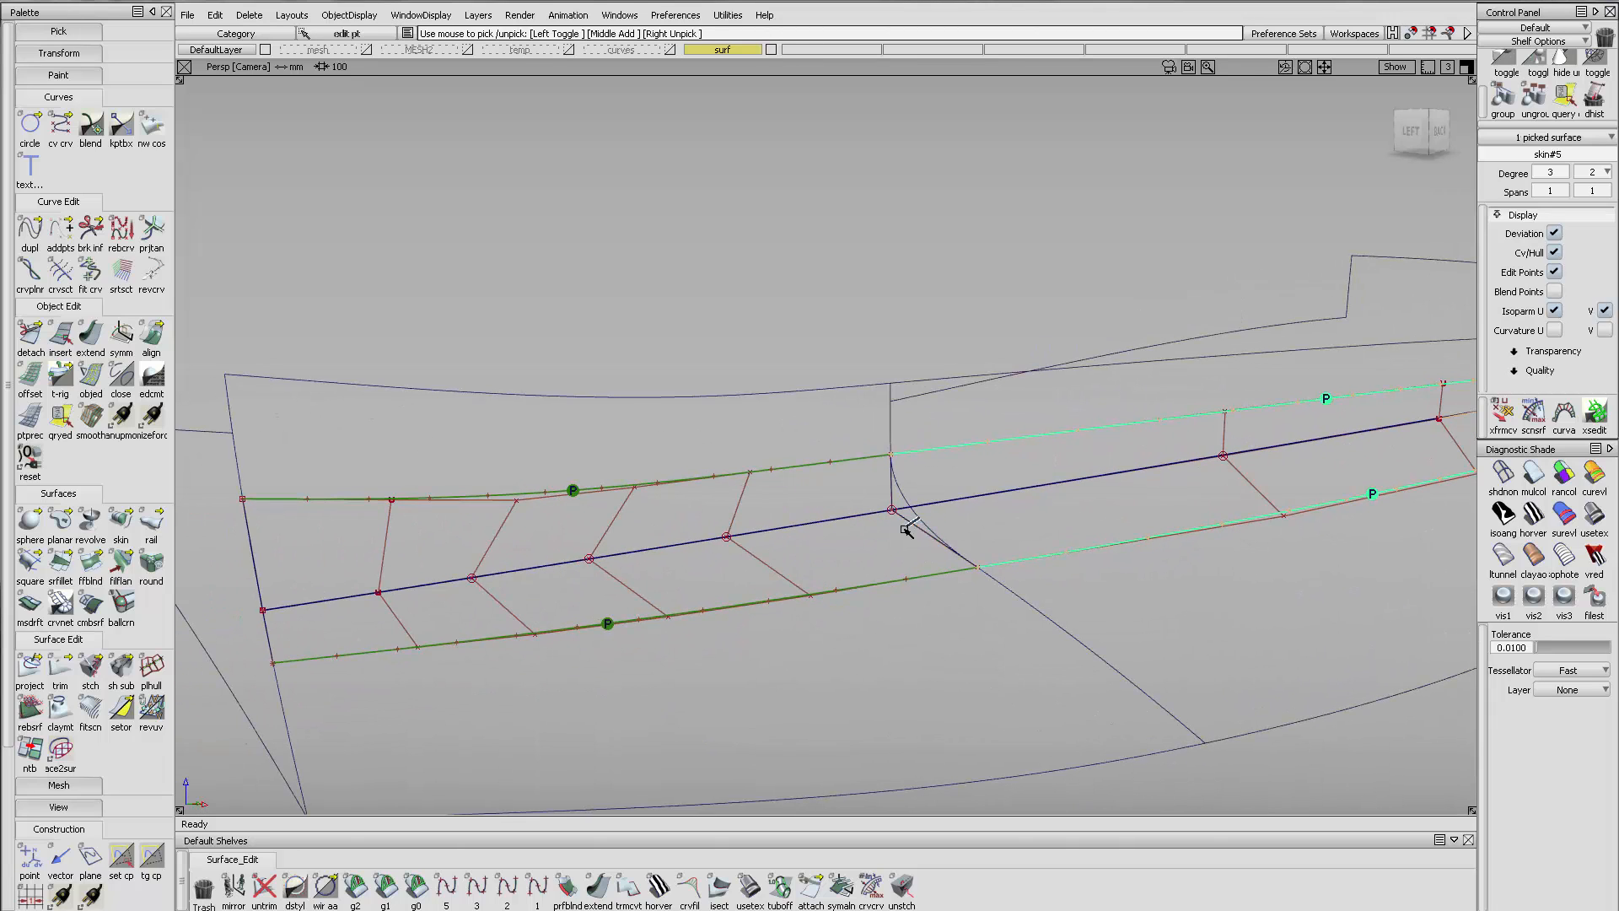
{"action": "left_click", "coordinate": [904, 500]}
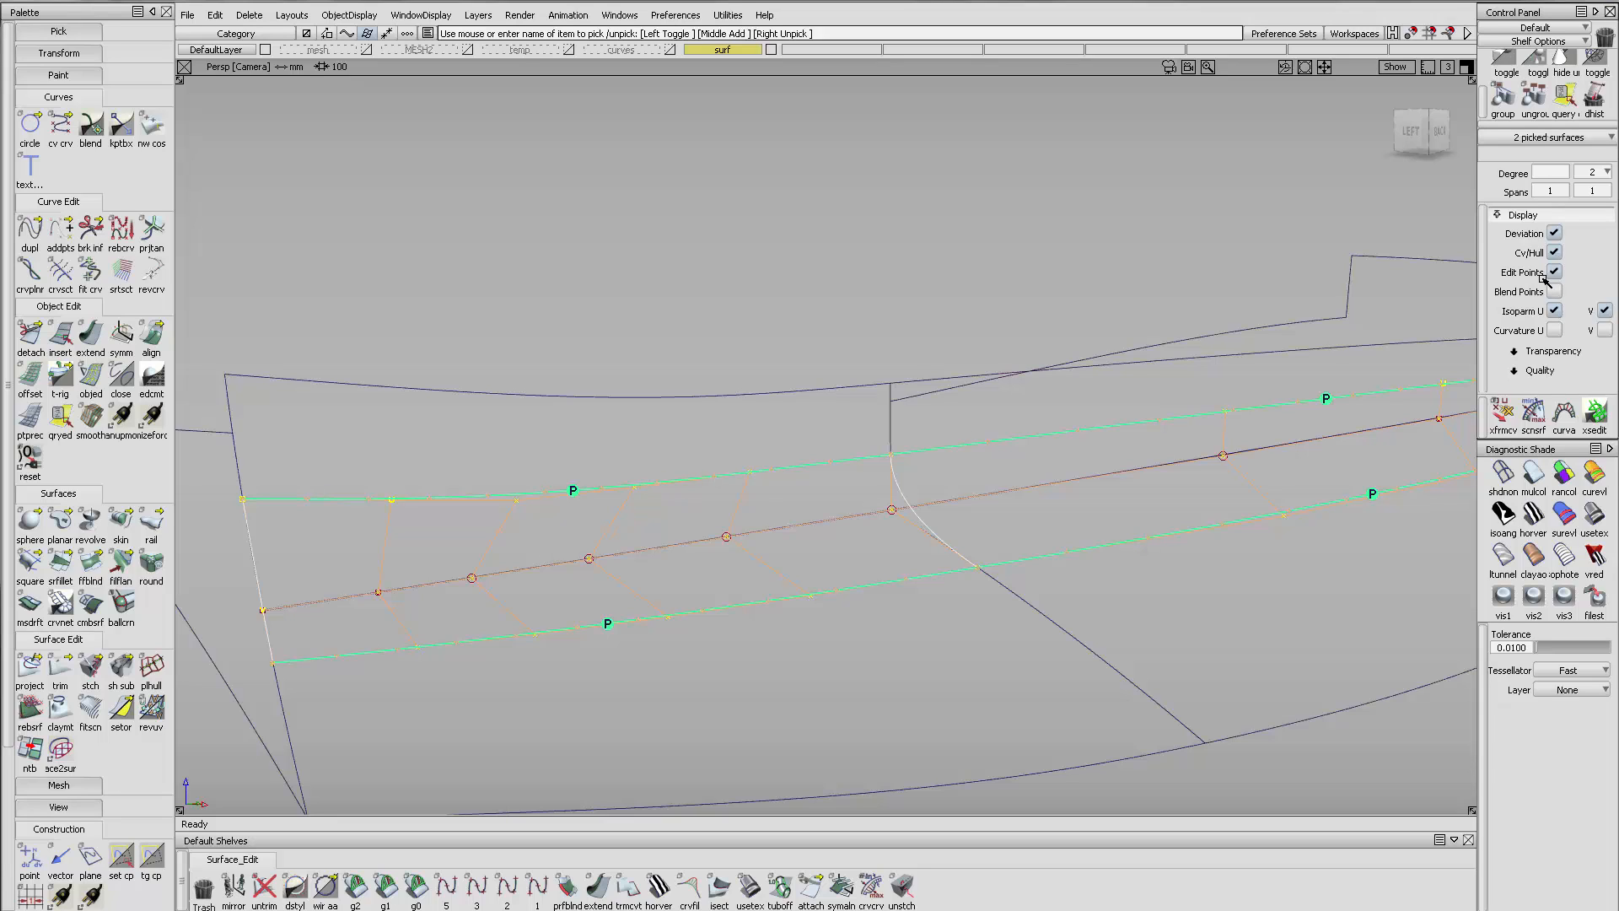
{"action": "left_click", "coordinate": [1610, 172]}
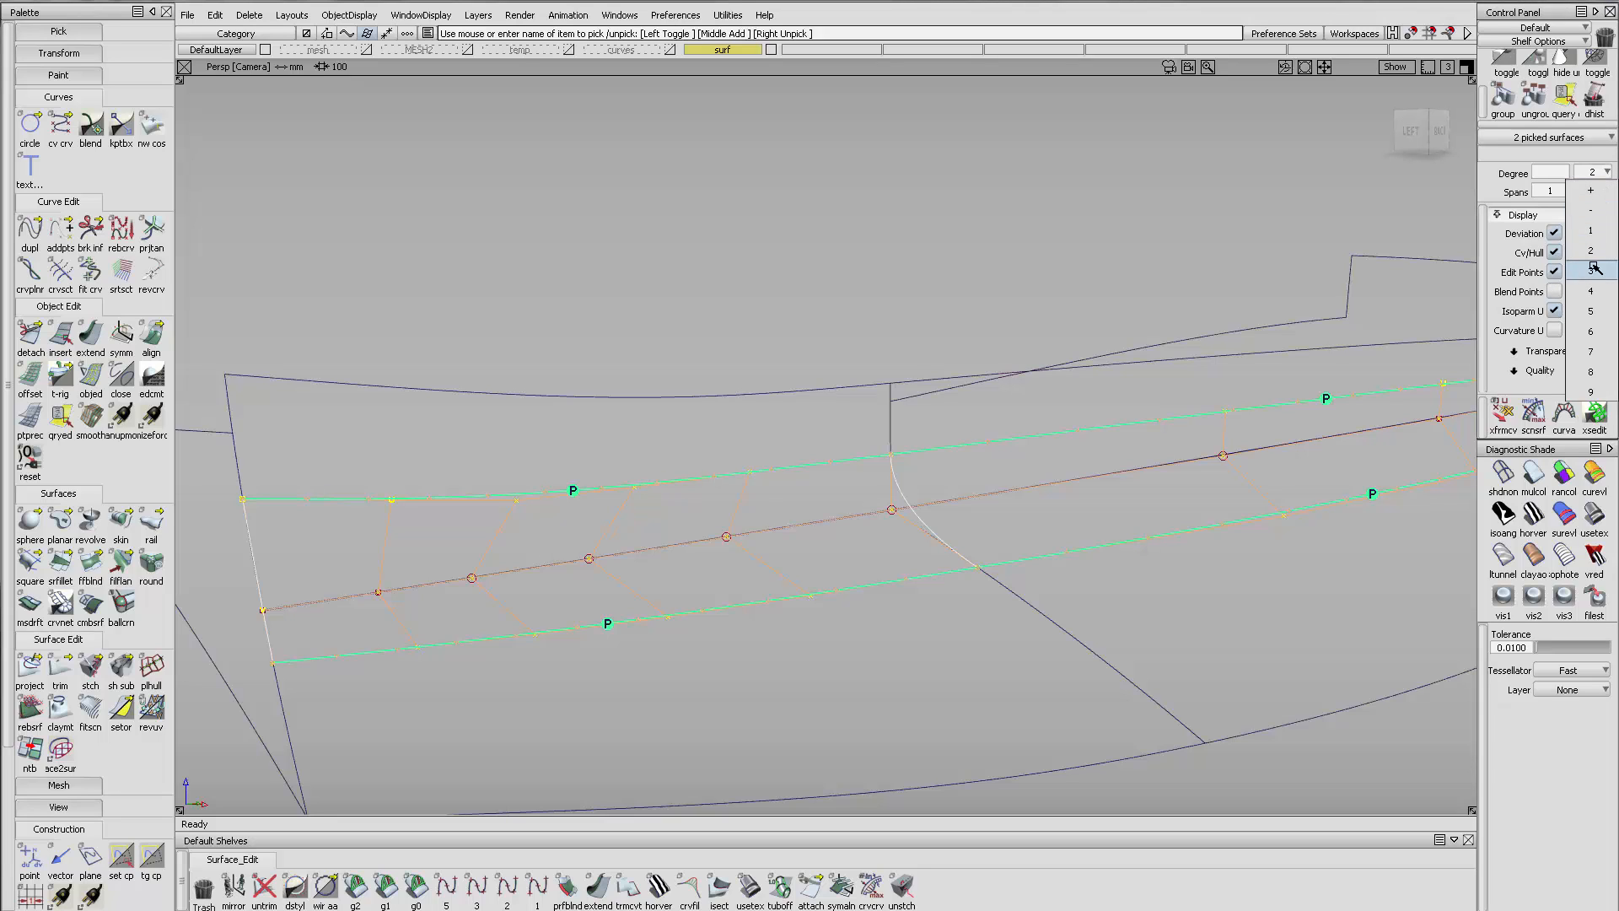
{"action": "left_click", "coordinate": [1593, 290]}
{"action": "left_click_drag", "start_coordinate": [486, 657], "coordinate": [486, 629], "text": "ctrl+shift"}
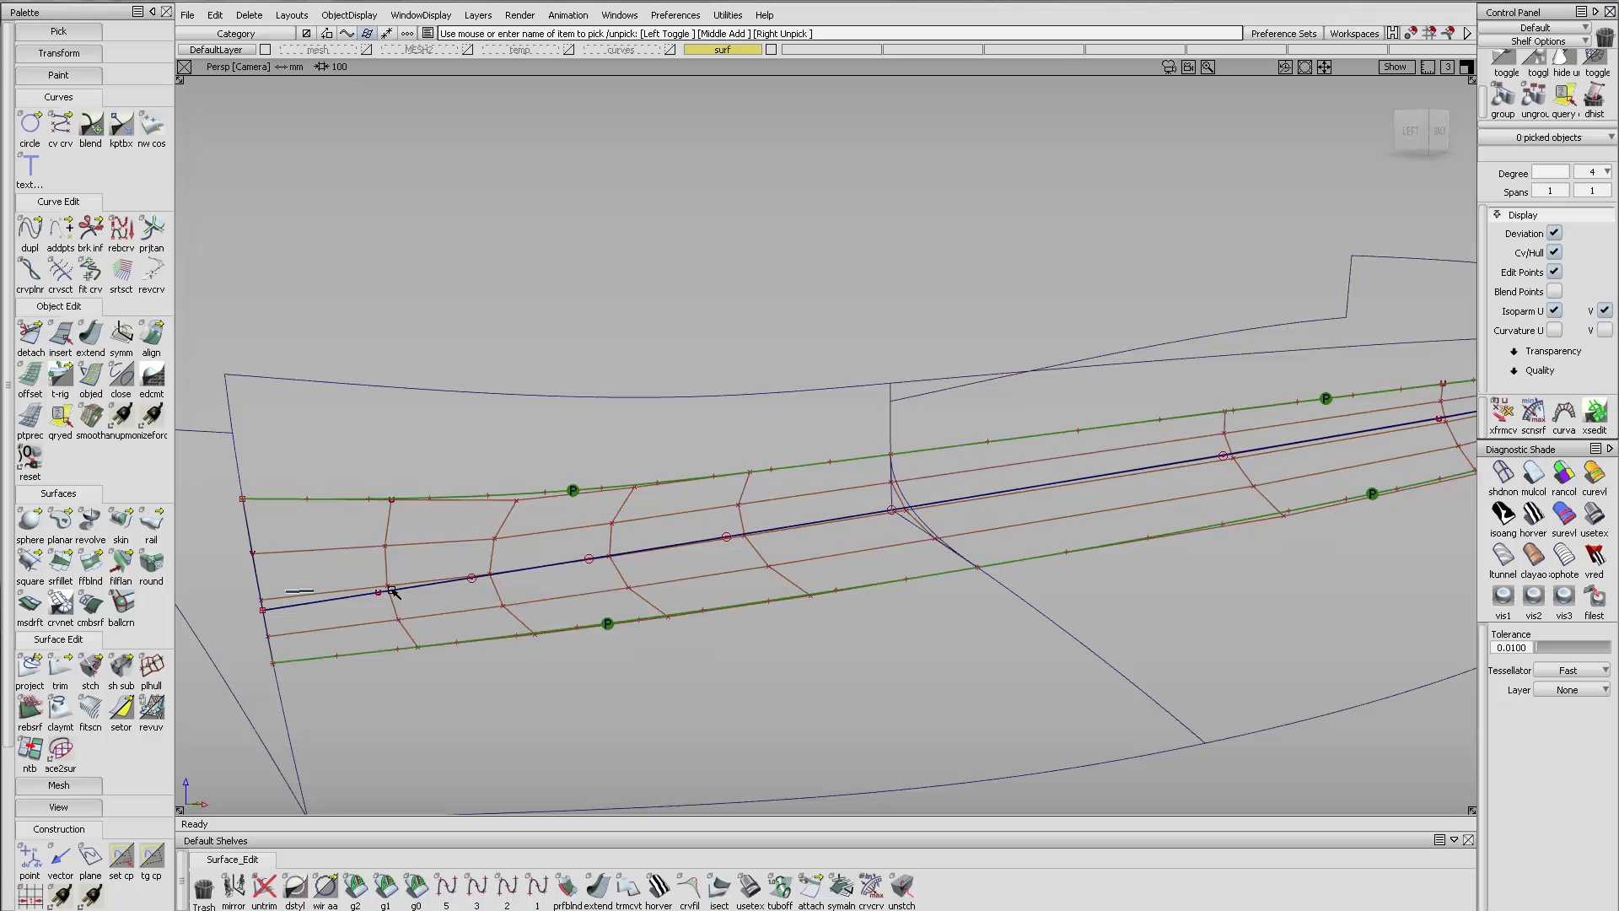
Snap the left skin's middle row of control vertices back onto the crease curve's control vertices
{"action": "left_click_drag", "start_coordinate": [390, 590], "coordinate": [324, 590], "text": "ctrl+shift"}
{"action": "left_click", "coordinate": [261, 601]}
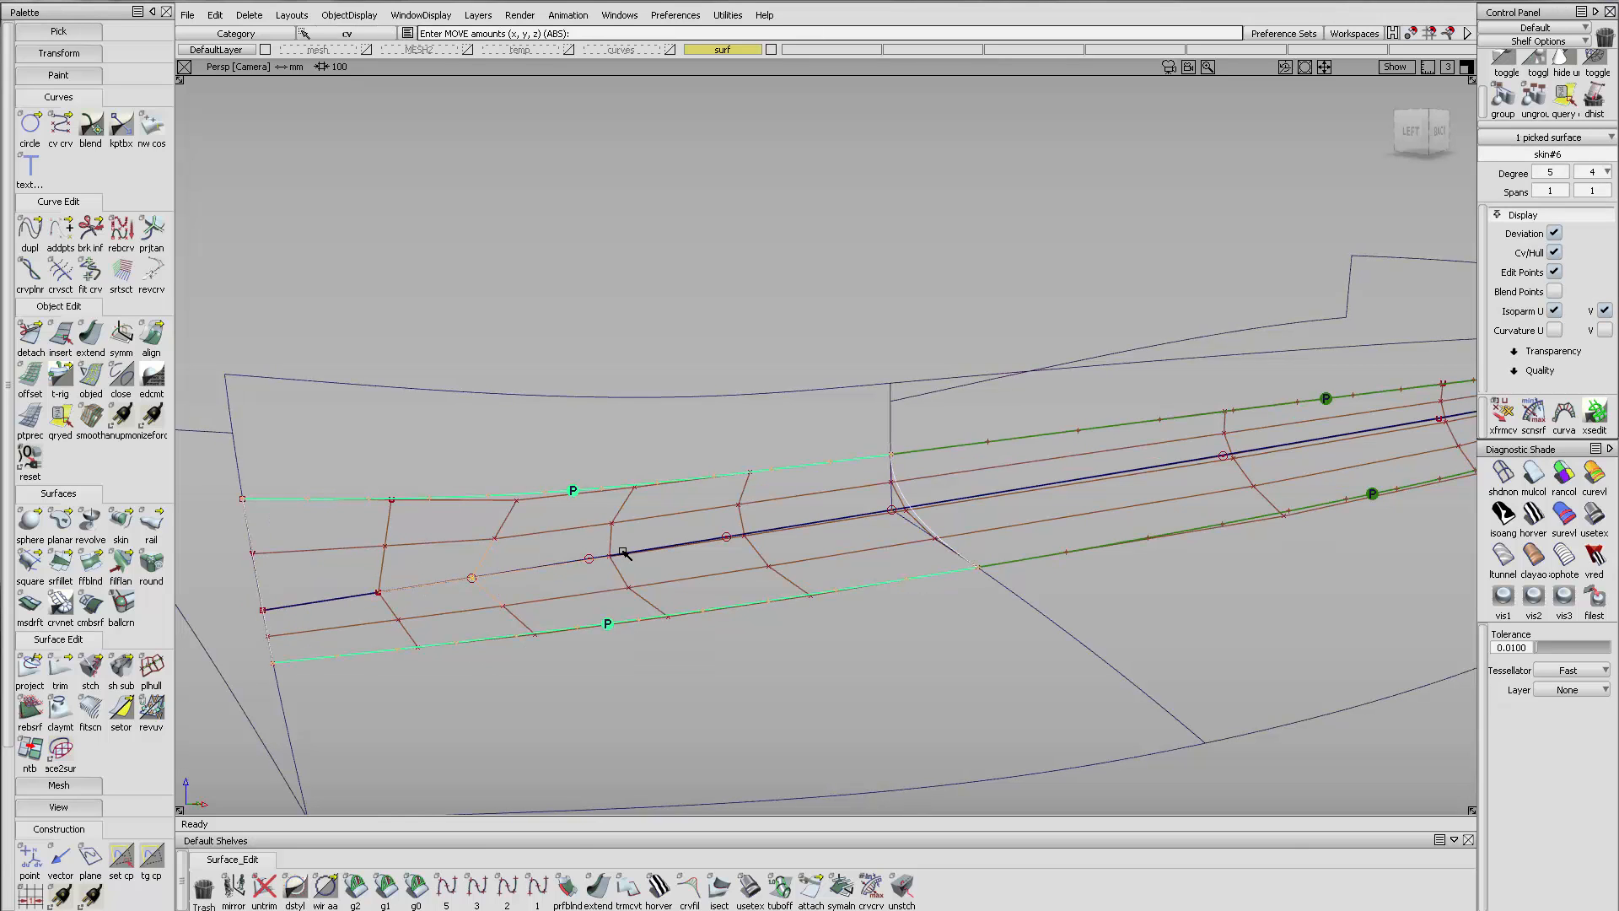
{"action": "left_click", "coordinate": [590, 559]}
{"action": "left_click", "coordinate": [743, 538]}
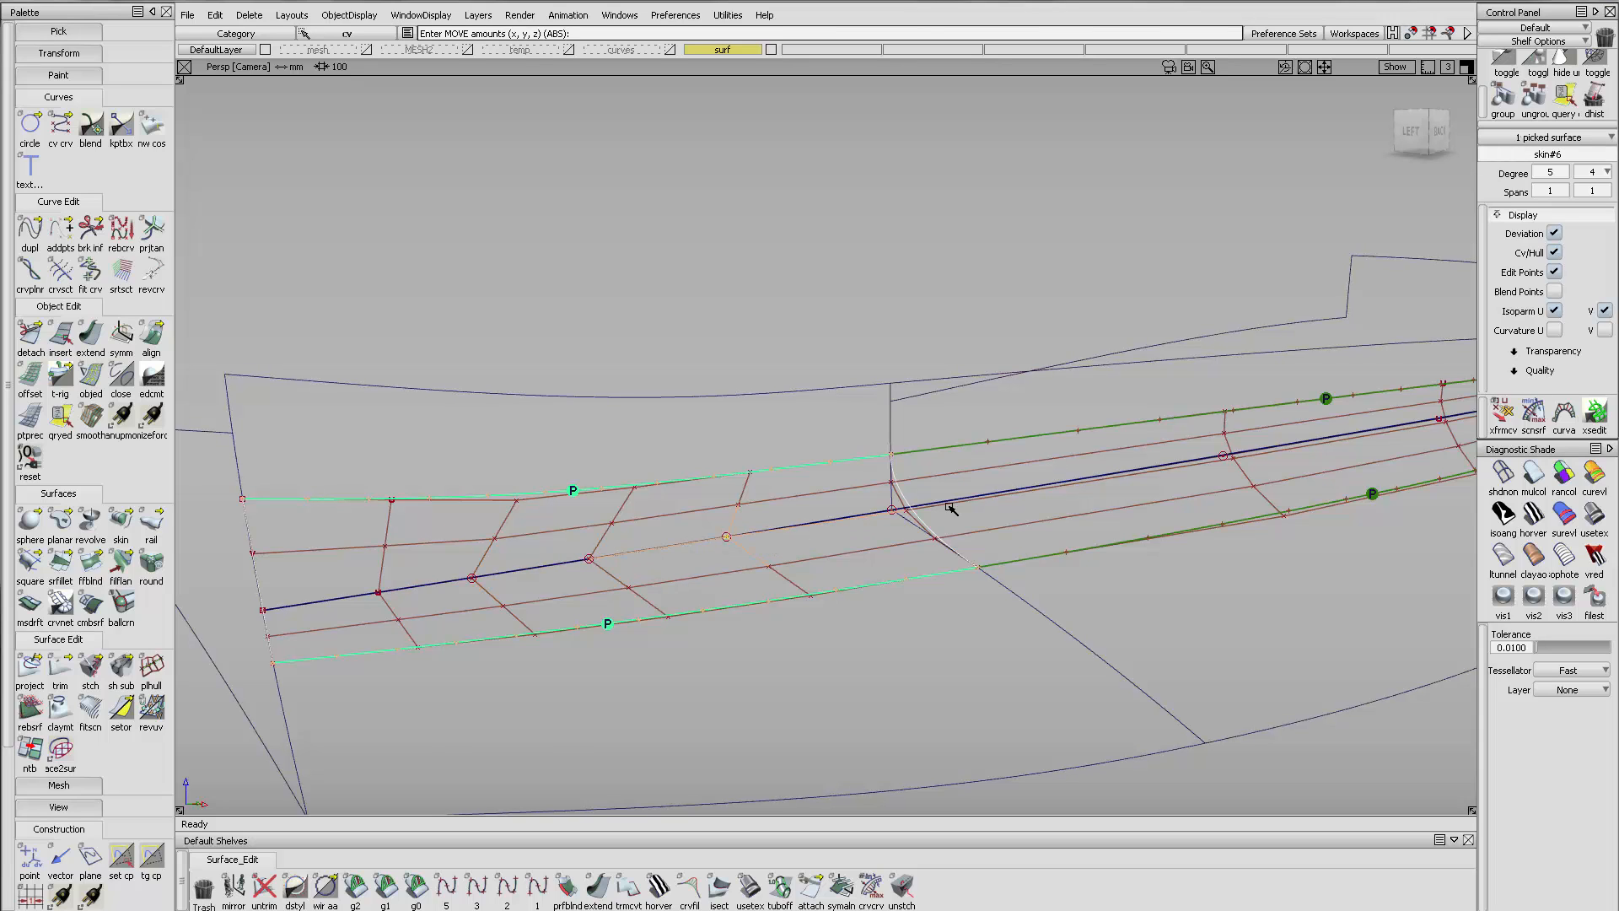
Snap the shared junction control vertices and the right skin's middle row back onto the crease curves, and clear the selection
{"action": "left_click_drag", "start_coordinate": [915, 521], "coordinate": [869, 504], "text": "ctrl+shift"}
{"action": "left_click", "coordinate": [913, 516]}
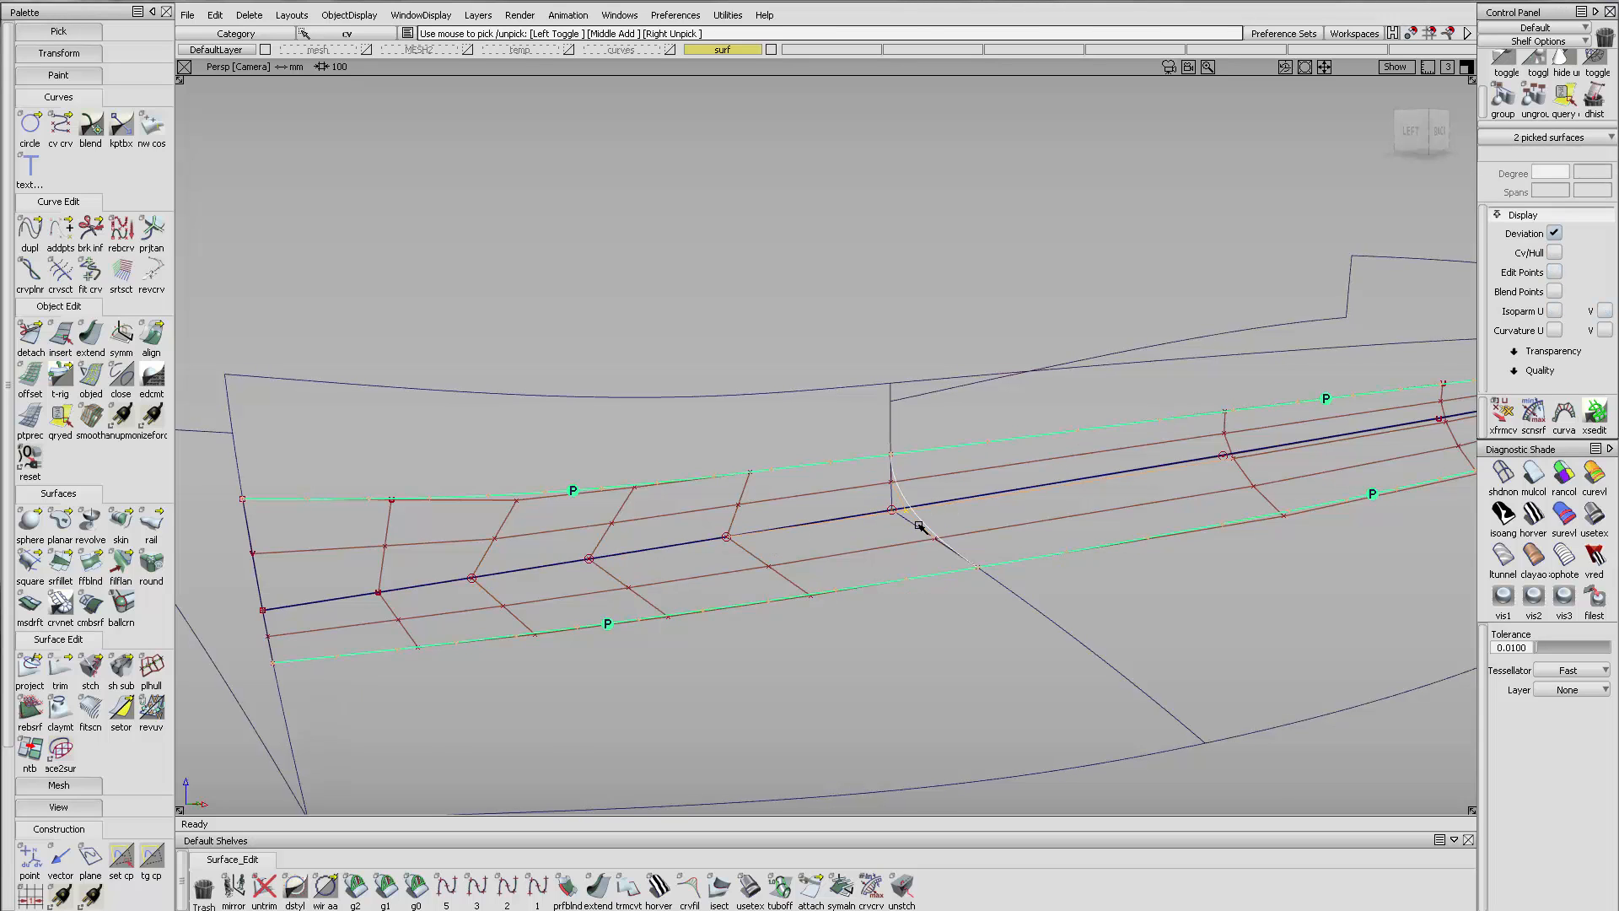
{"action": "left_click", "coordinate": [901, 514]}
{"action": "left_click", "coordinate": [1232, 459]}
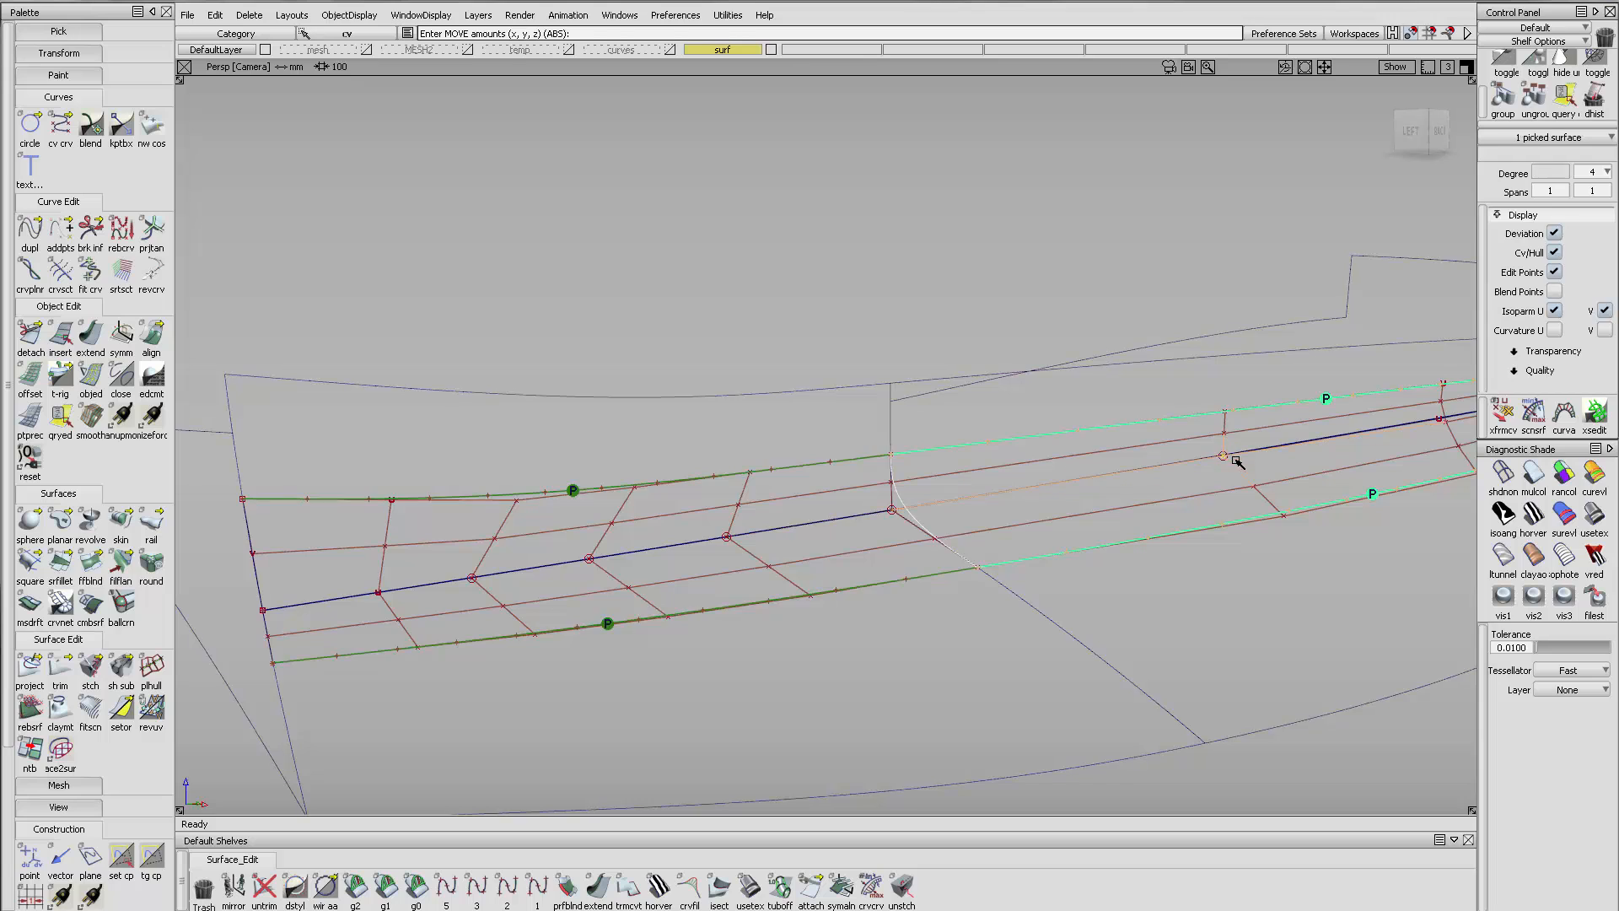
{"action": "middle_click_drag", "start_coordinate": [1308, 458], "coordinate": [1208, 486], "text": "alt+shift"}
{"action": "left_click", "coordinate": [1252, 484]}
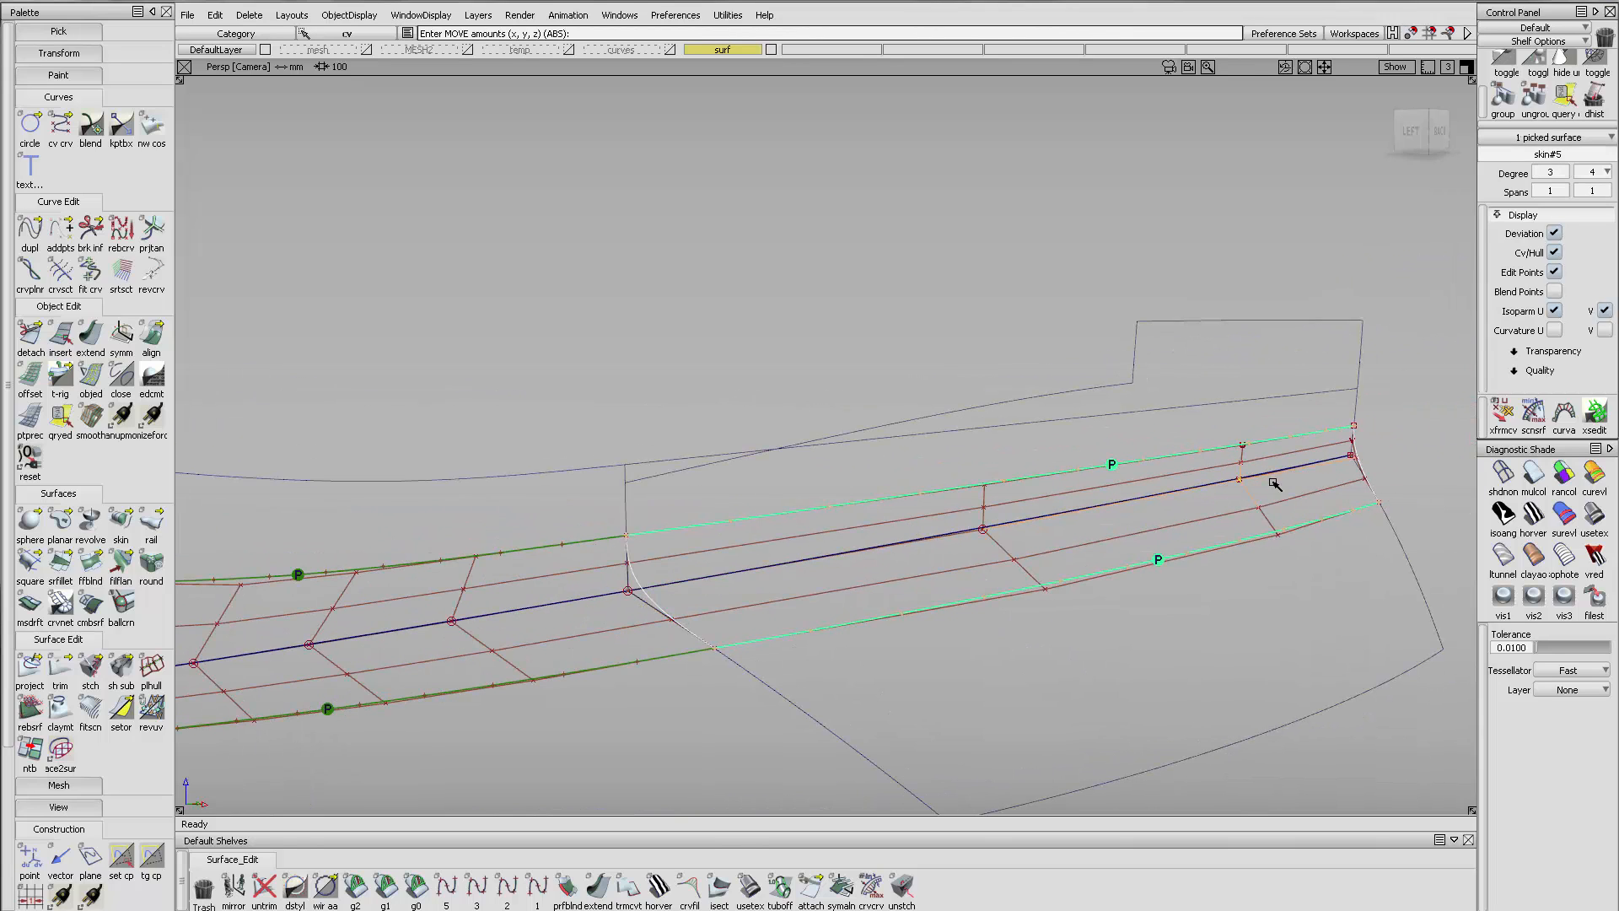
{"action": "left_click", "coordinate": [1356, 459]}
{"action": "left_click_drag", "start_coordinate": [1054, 620], "coordinate": [1054, 563], "text": "ctrl+shift"}
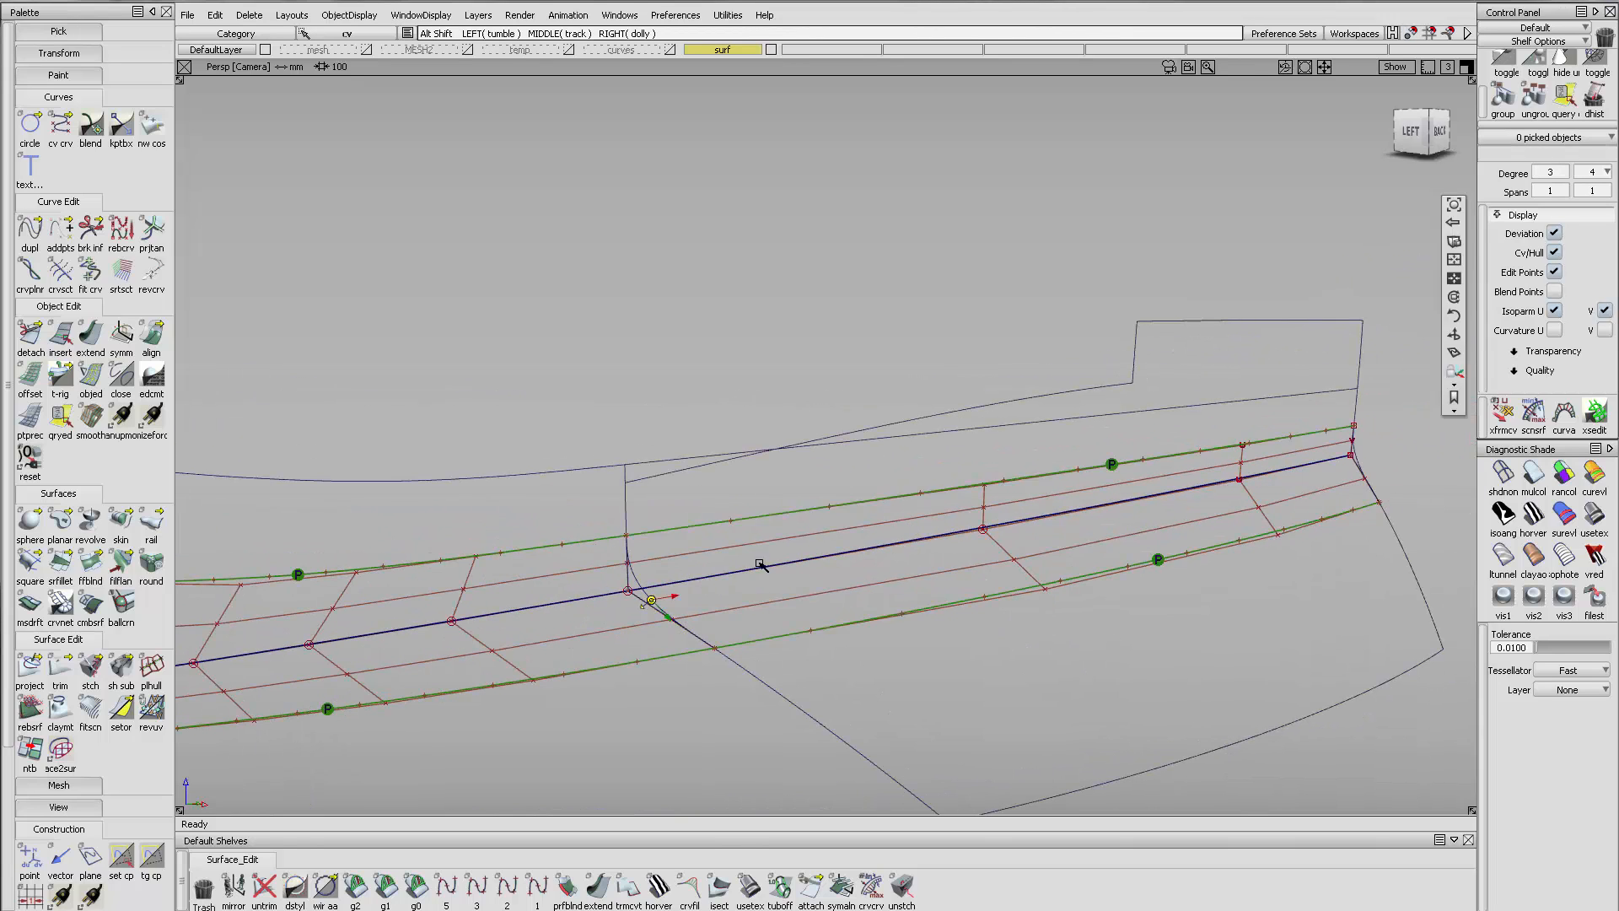
Examine the left skin's control vertex layout against that of the adjoining wall surface
{"action": "middle_click_drag", "start_coordinate": [662, 620], "coordinate": [751, 562], "text": "alt+shift"}
{"action": "left_click_drag", "start_coordinate": [752, 563], "coordinate": [924, 560], "text": "alt+shift"}
{"action": "middle_click_drag", "start_coordinate": [926, 560], "coordinate": [1126, 560], "text": "alt+shift"}
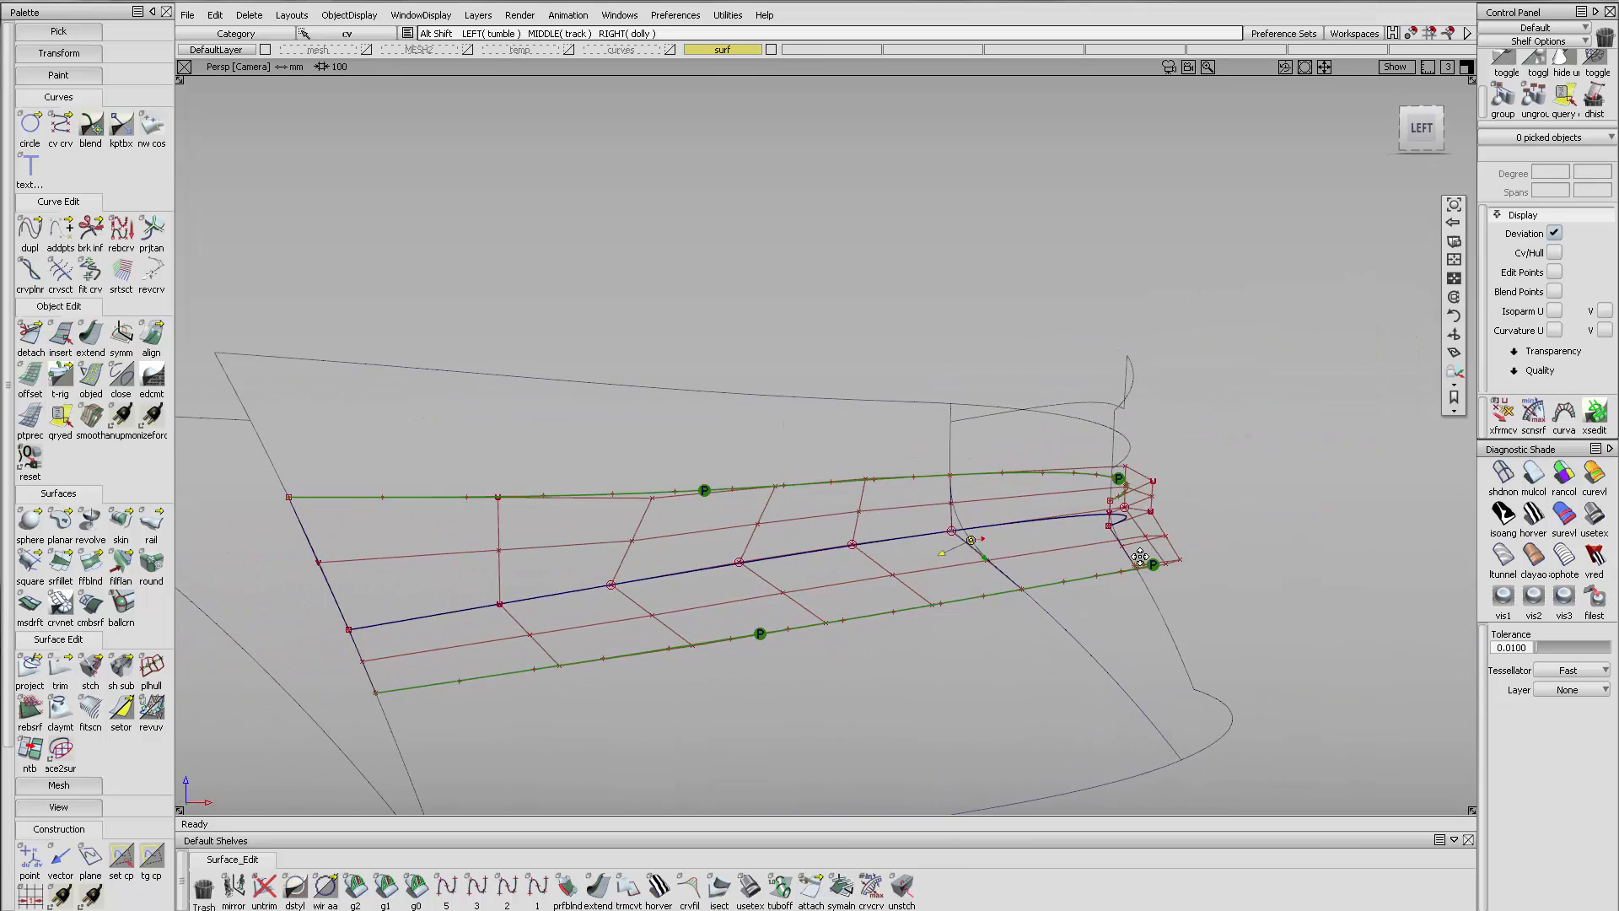
{"action": "left_click_drag", "start_coordinate": [830, 553], "coordinate": [832, 596], "text": "alt+shift"}
{"action": "mouse_move", "coordinate": [769, 482]}
{"action": "left_mouse_down", "text": "ctrl+shift"}
{"action": "mouse_move", "coordinate": [747, 503]}
{"action": "mouse_move", "coordinate": [685, 510]}
{"action": "left_mouse_up", "text": "ctrl+shift"}
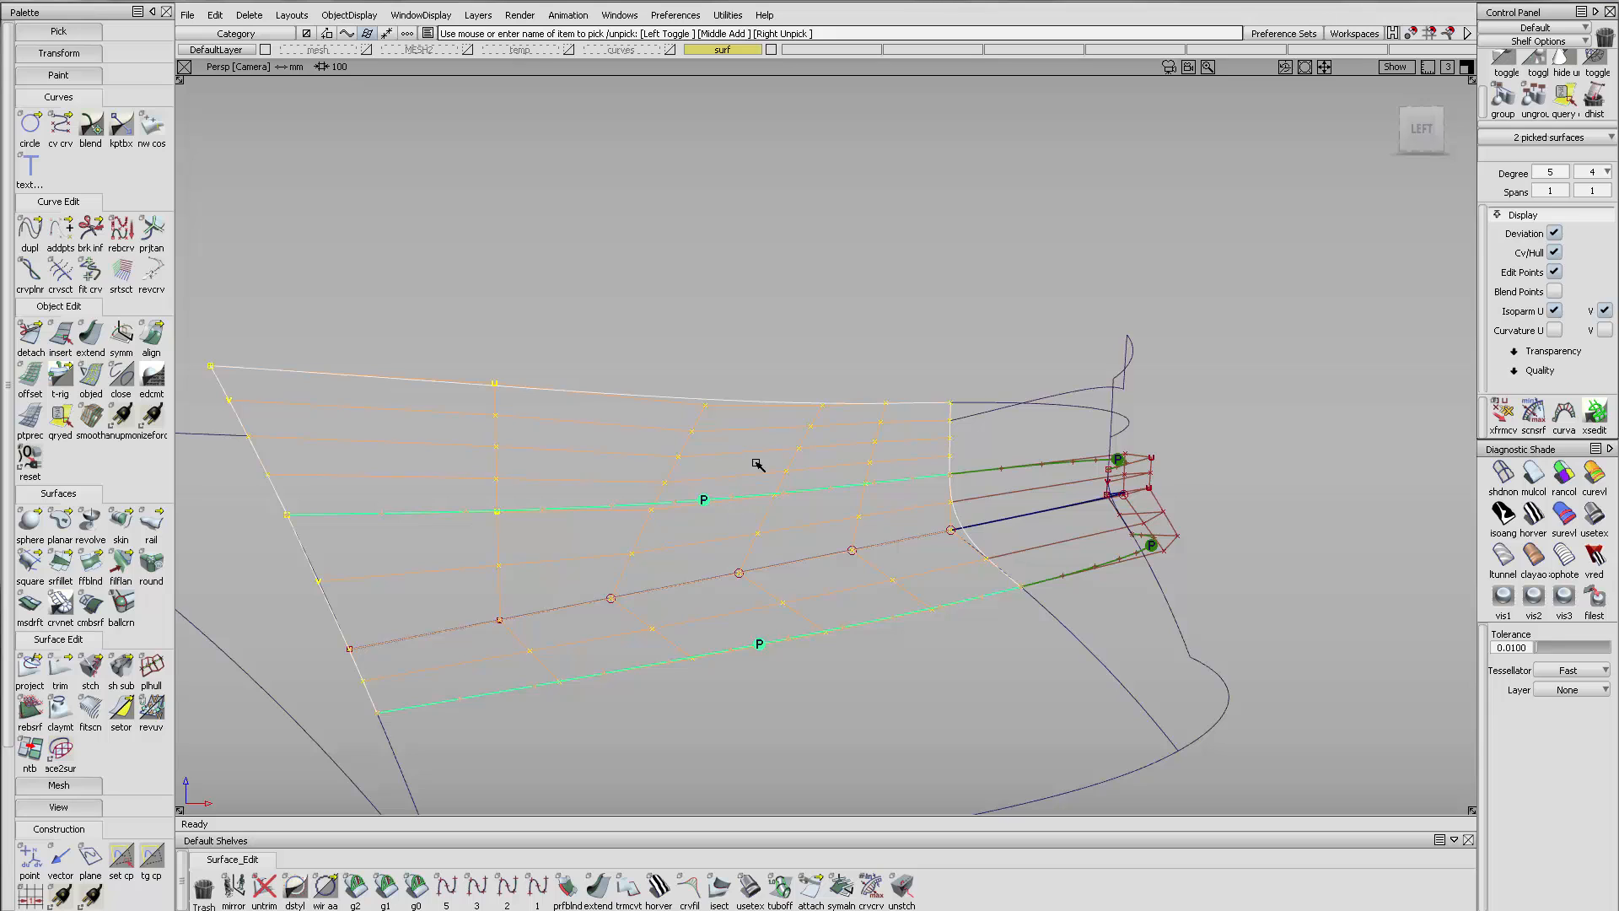
{"action": "left_click_drag", "start_coordinate": [768, 391], "coordinate": [765, 359], "text": "ctrl+shift"}
{"action": "left_click_drag", "start_coordinate": [710, 420], "coordinate": [734, 445]}
{"action": "right_click_drag", "start_coordinate": [717, 438], "coordinate": [705, 393], "text": "ctrl+shift"}
{"action": "left_click_drag", "start_coordinate": [705, 393], "coordinate": [707, 369], "text": "ctrl+shift"}
Align the left skin's upper edge, skin#6.V=0, to the adjoining wall surface with G1 continuity
{"action": "double_click", "coordinate": [153, 341]}
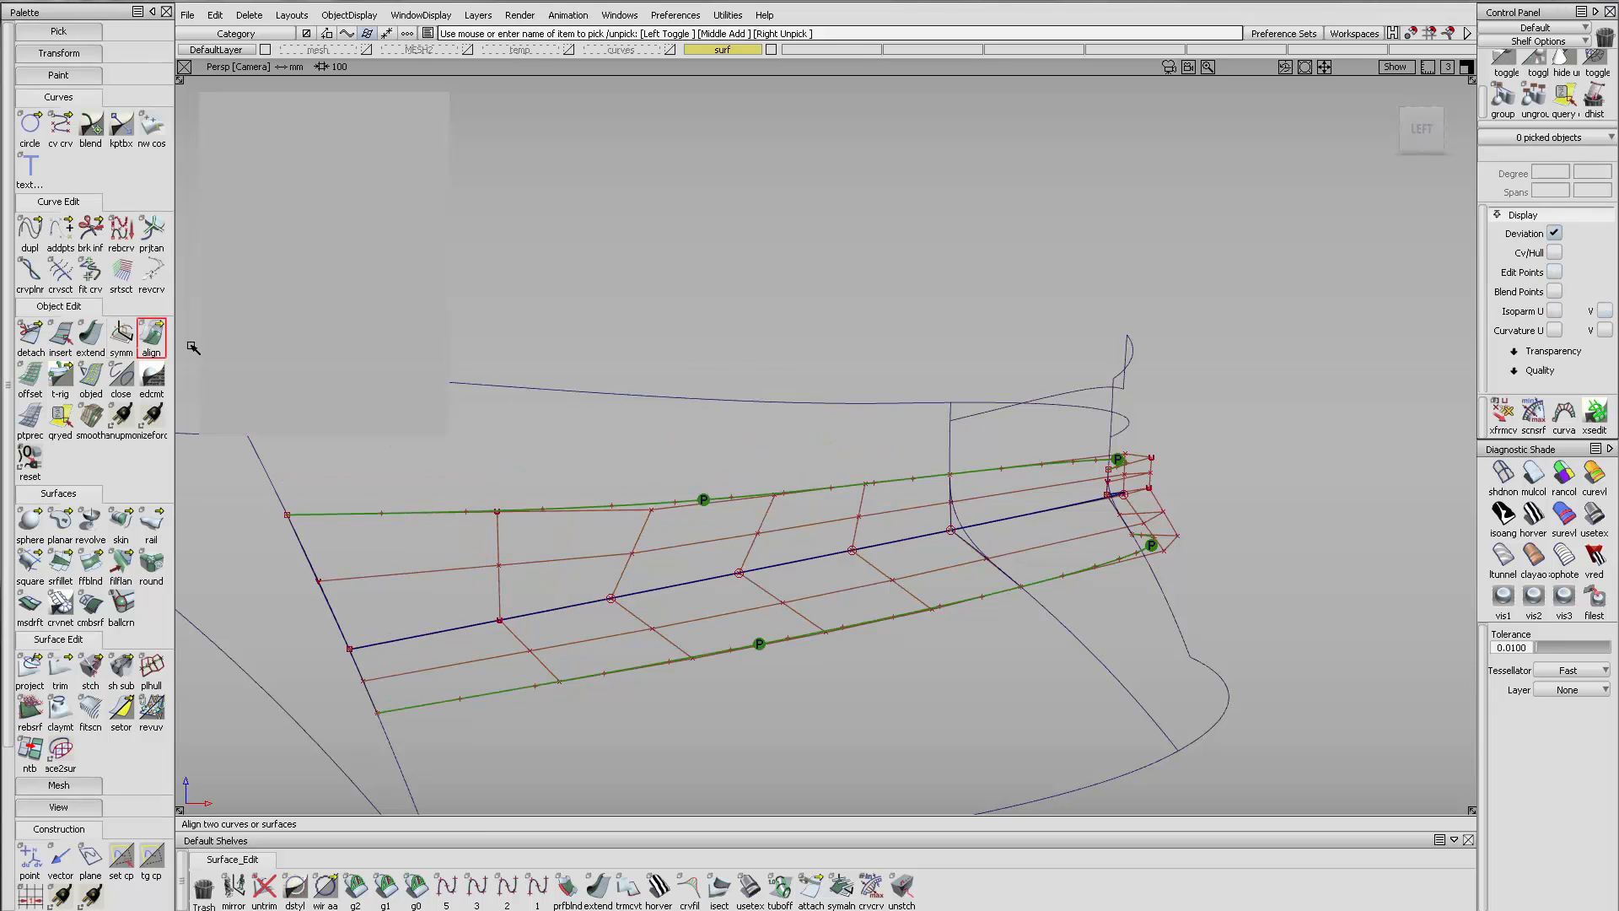
{"action": "left_click", "coordinate": [366, 137]}
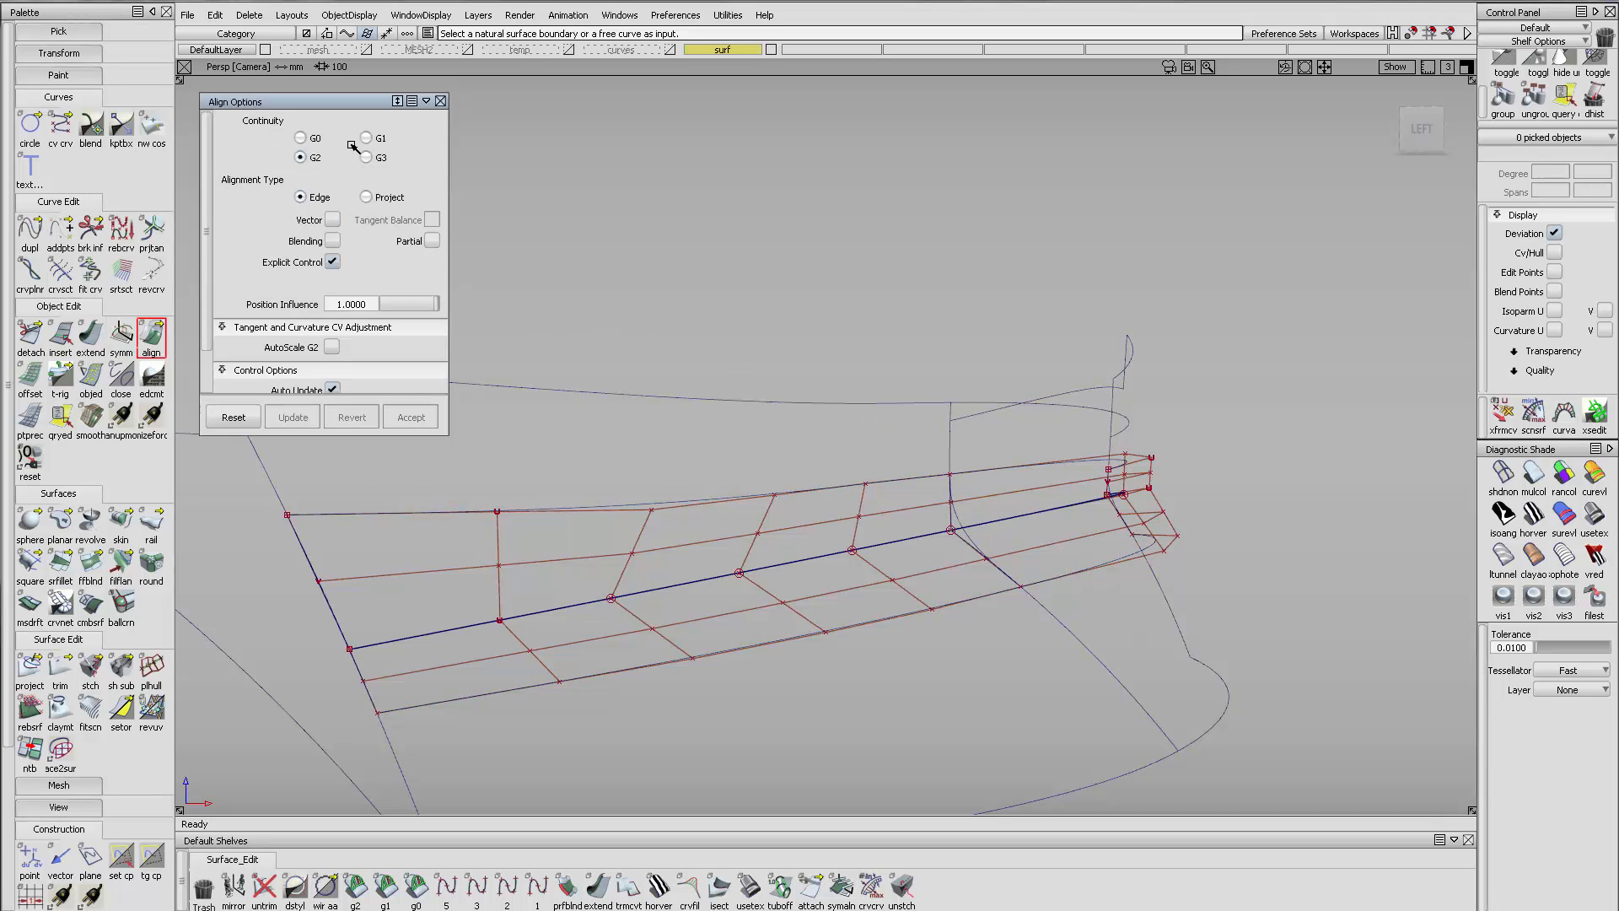
{"action": "left_click", "coordinate": [709, 502]}
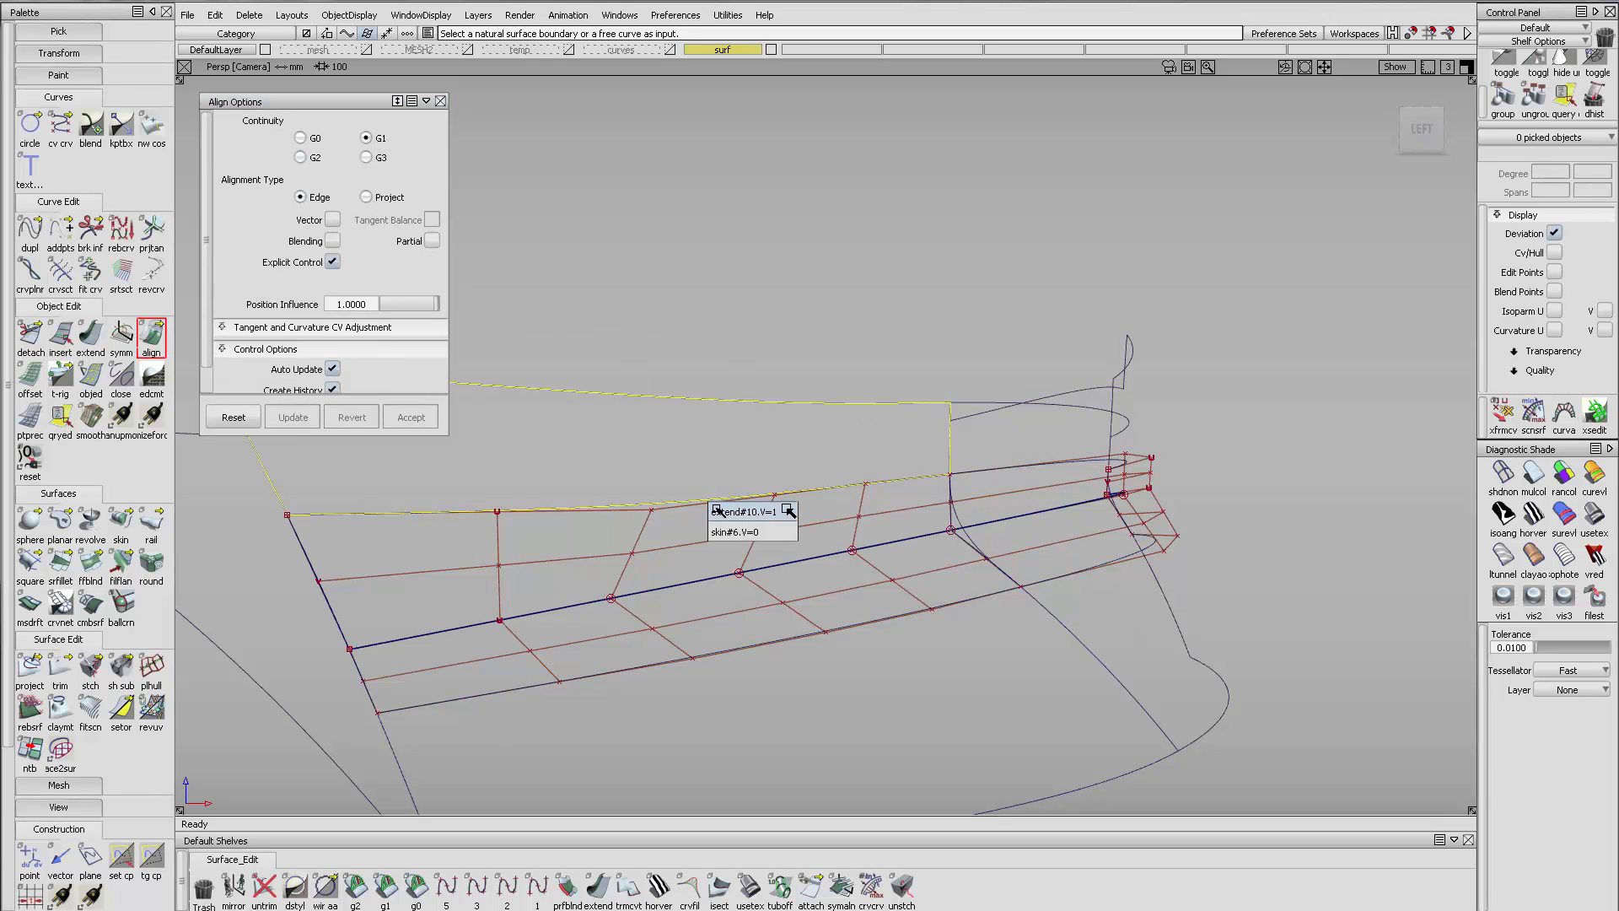
{"action": "left_click", "coordinate": [721, 531]}
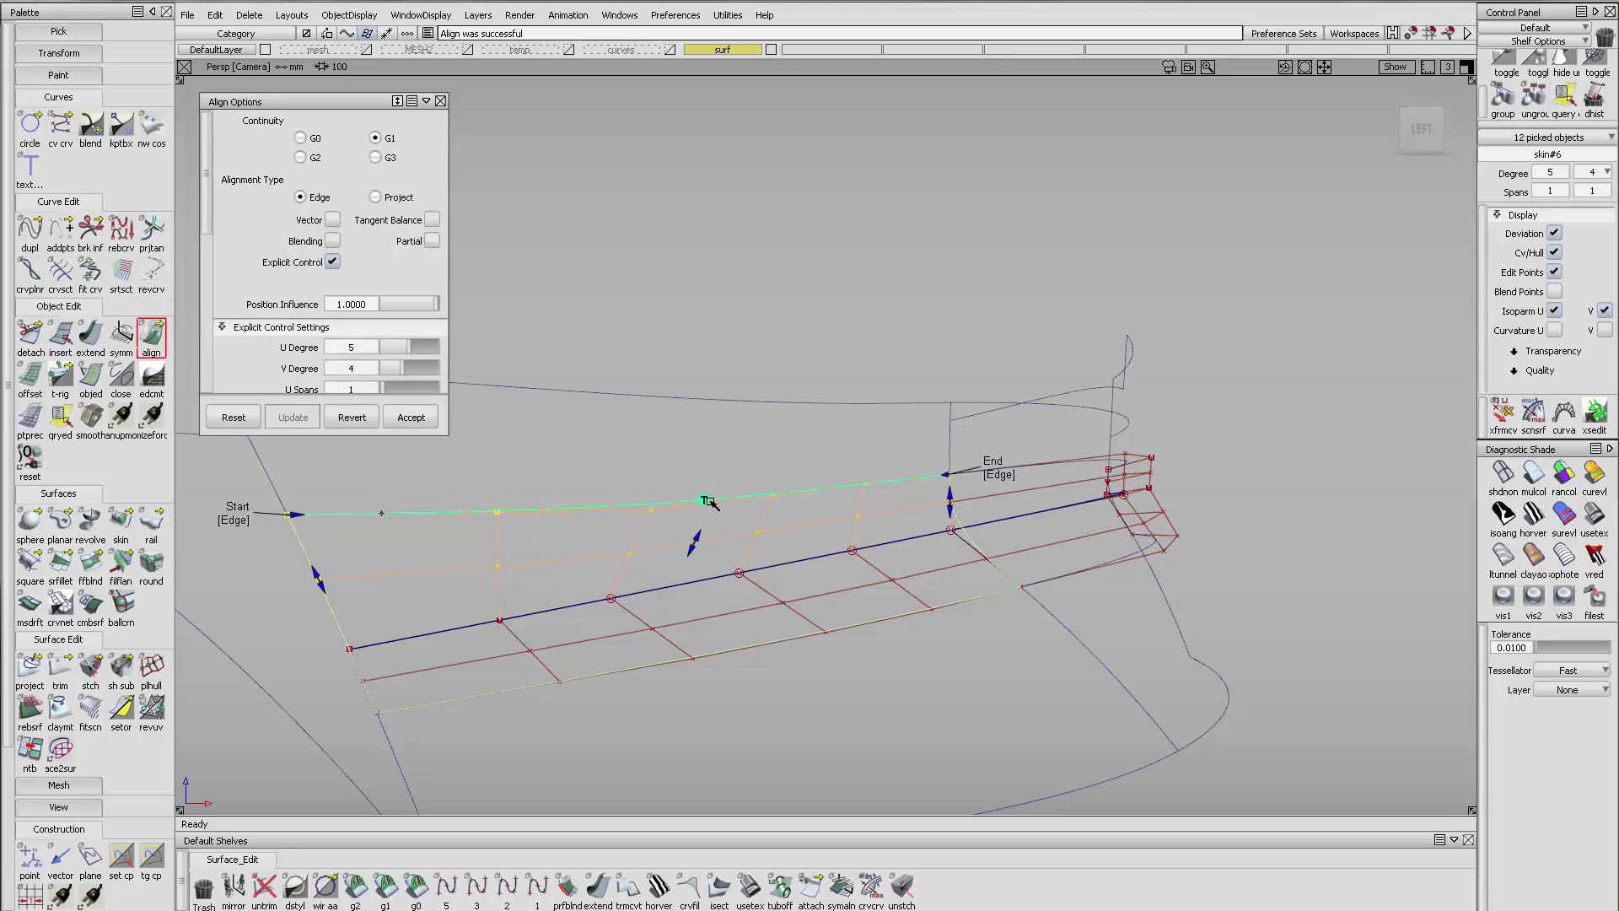
Set the upper alignment's continuity check type to Curvature and its starting and ending tangent scales to about 3.85 and 1.53
{"action": "scroll", "coordinate": [437, 388], "scroll_direction": "down", "scroll_amount": 8}
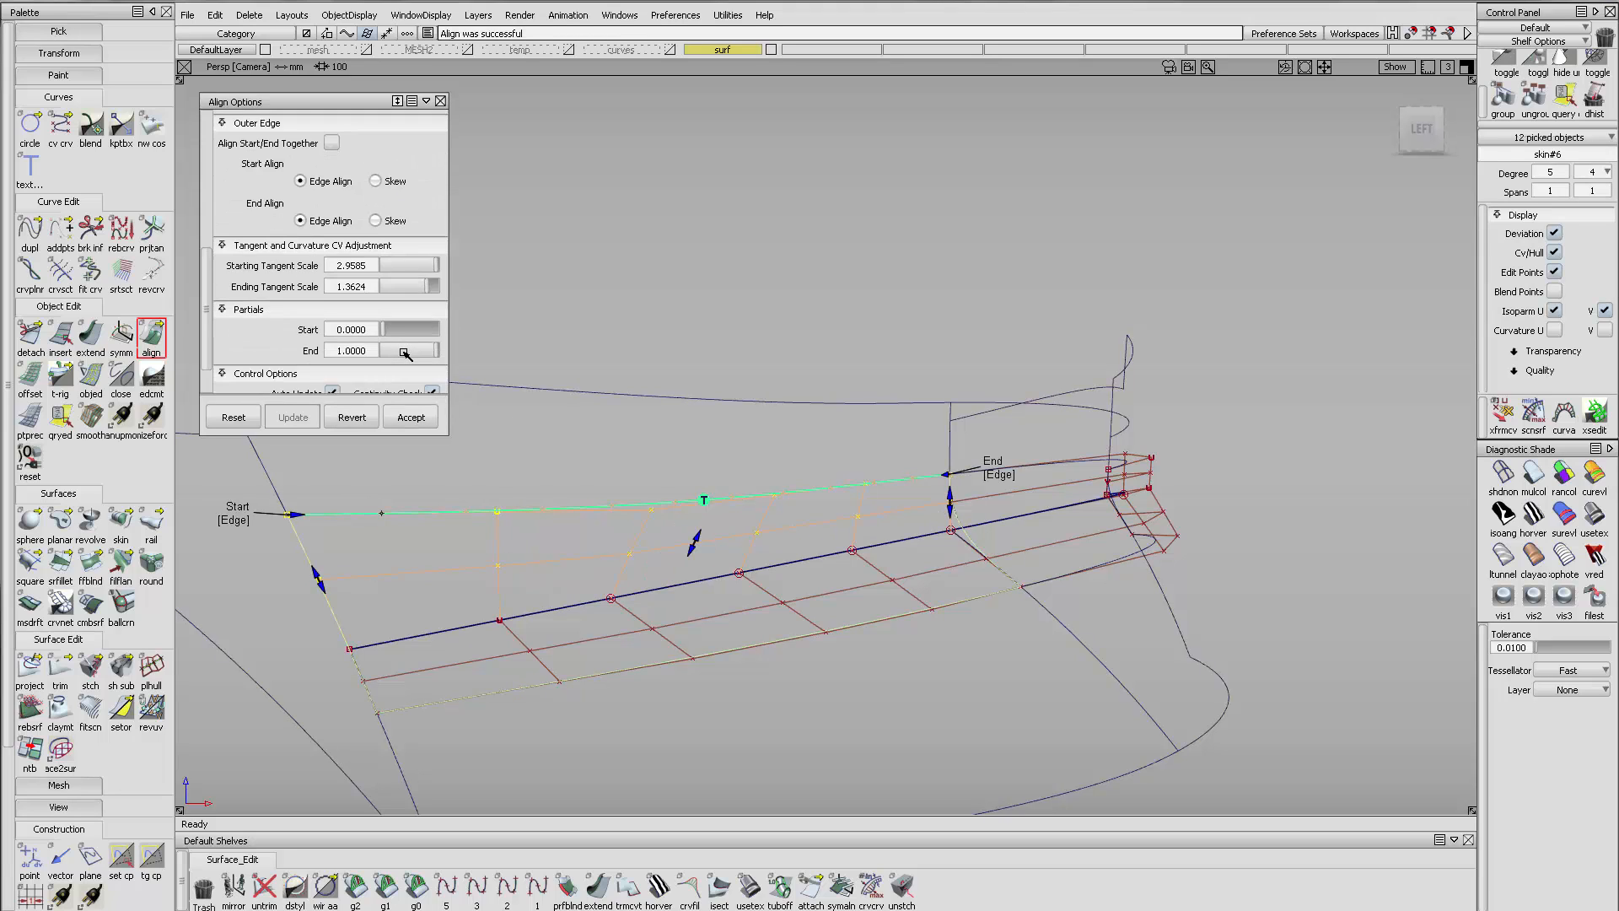
{"action": "left_click", "coordinate": [431, 363]}
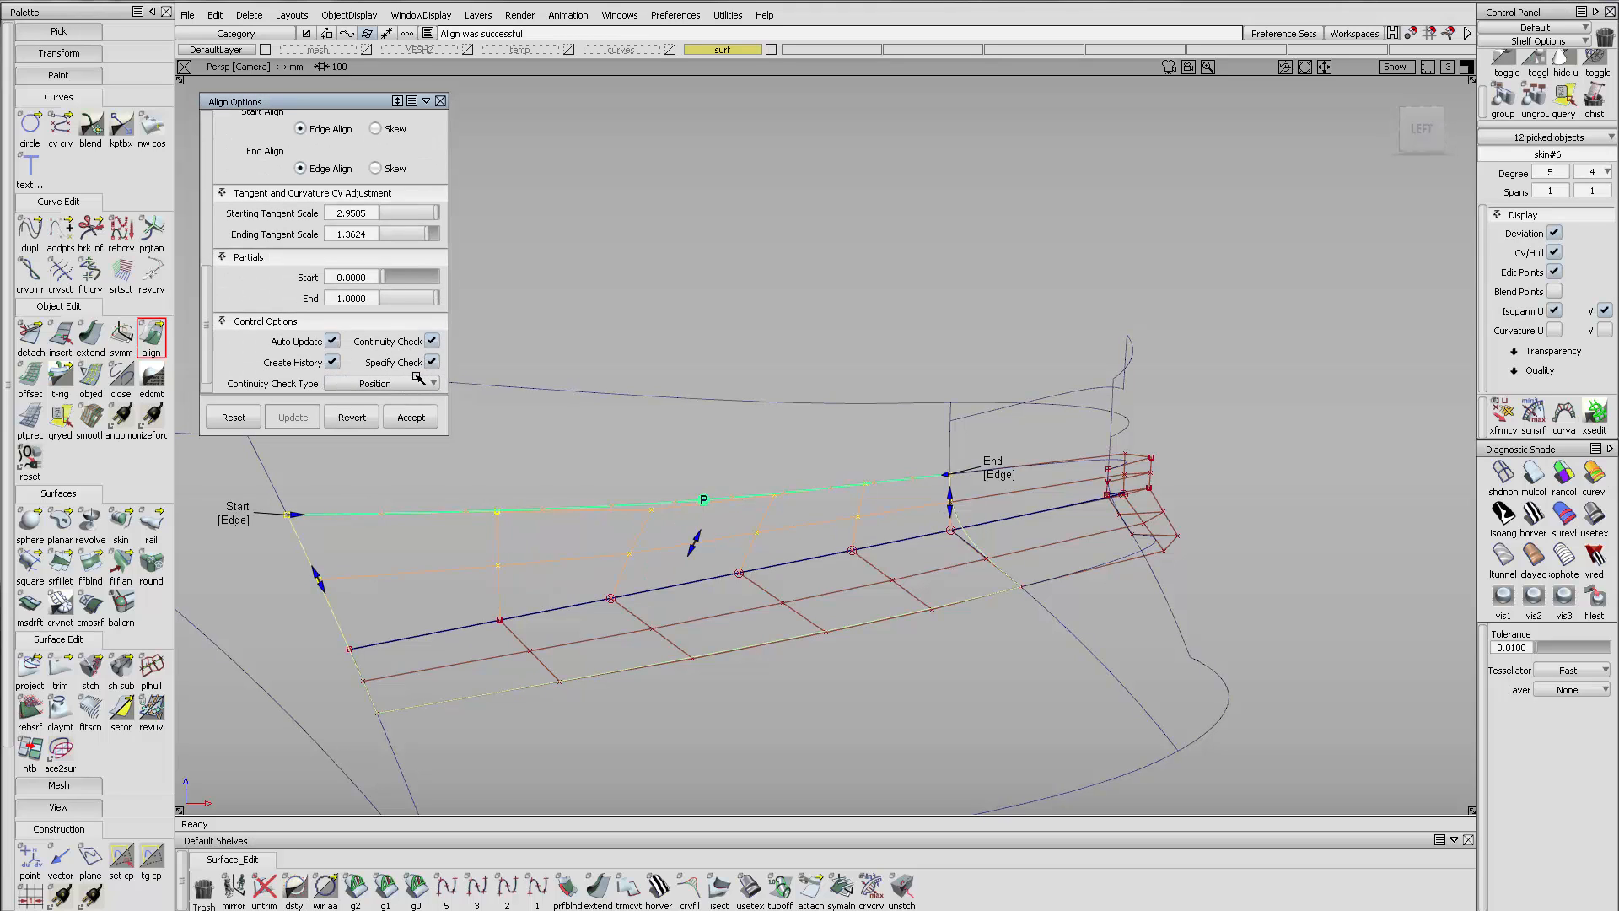
{"action": "left_click", "coordinate": [417, 379]}
{"action": "left_click", "coordinate": [380, 439]}
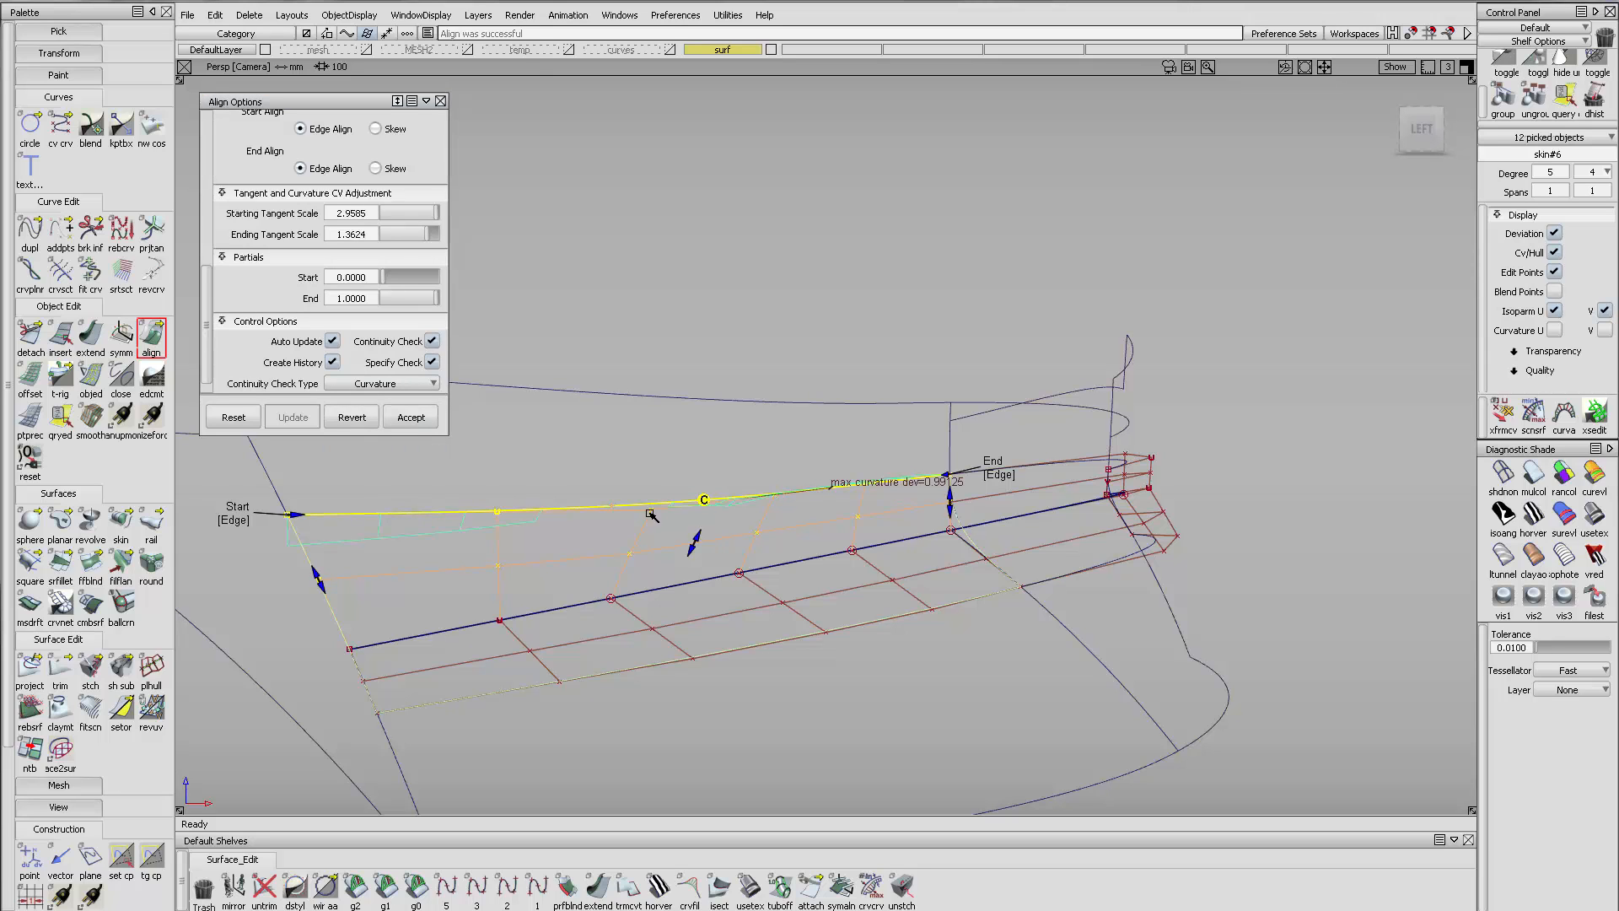
{"action": "left_click_drag", "start_coordinate": [651, 514], "coordinate": [733, 510], "text": "alt+shift"}
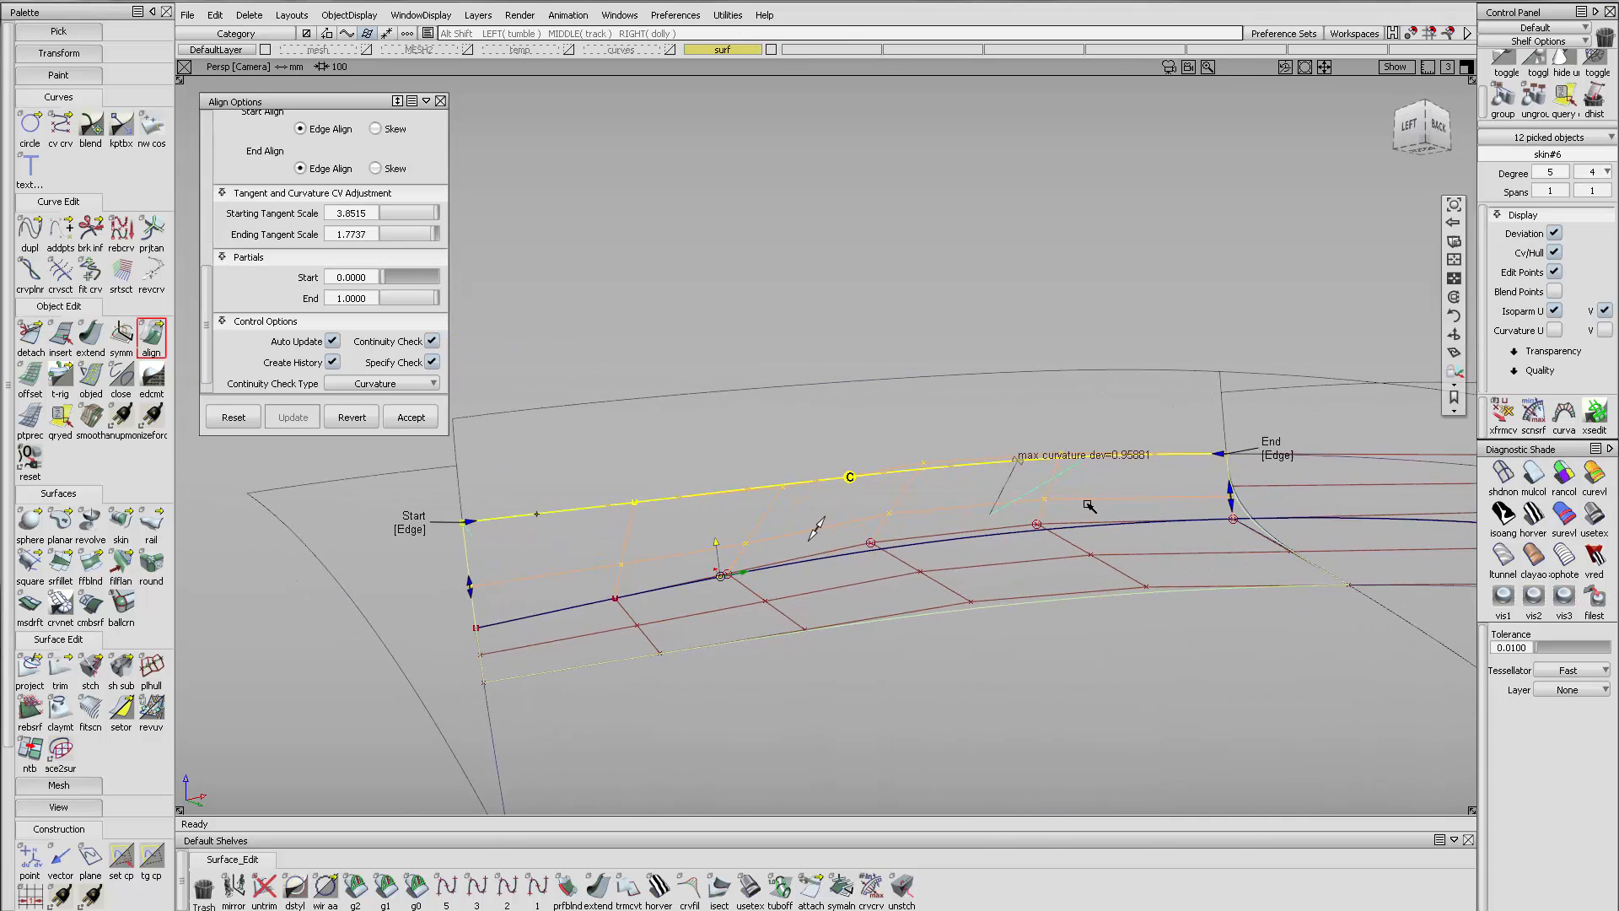
{"action": "left_click_drag", "start_coordinate": [1231, 498], "coordinate": [953, 622]}
Align the left skin's lower edge to the lower surface with G1 continuity and set its continuity check type to Curvature
{"action": "left_click", "coordinate": [953, 622]}
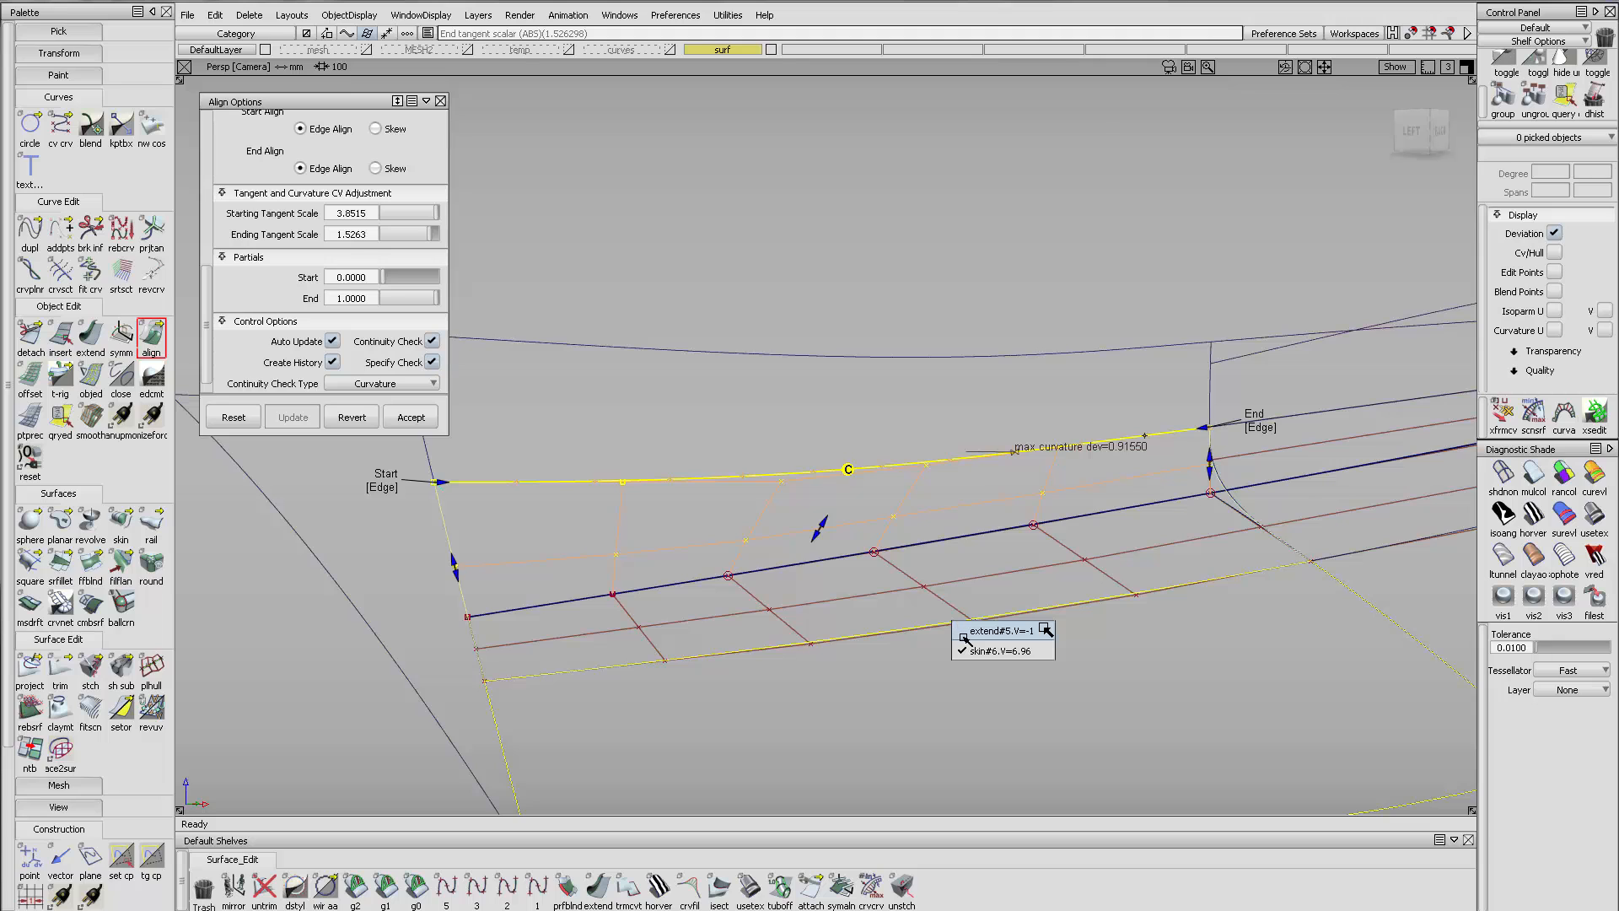
{"action": "left_click", "coordinate": [969, 649]}
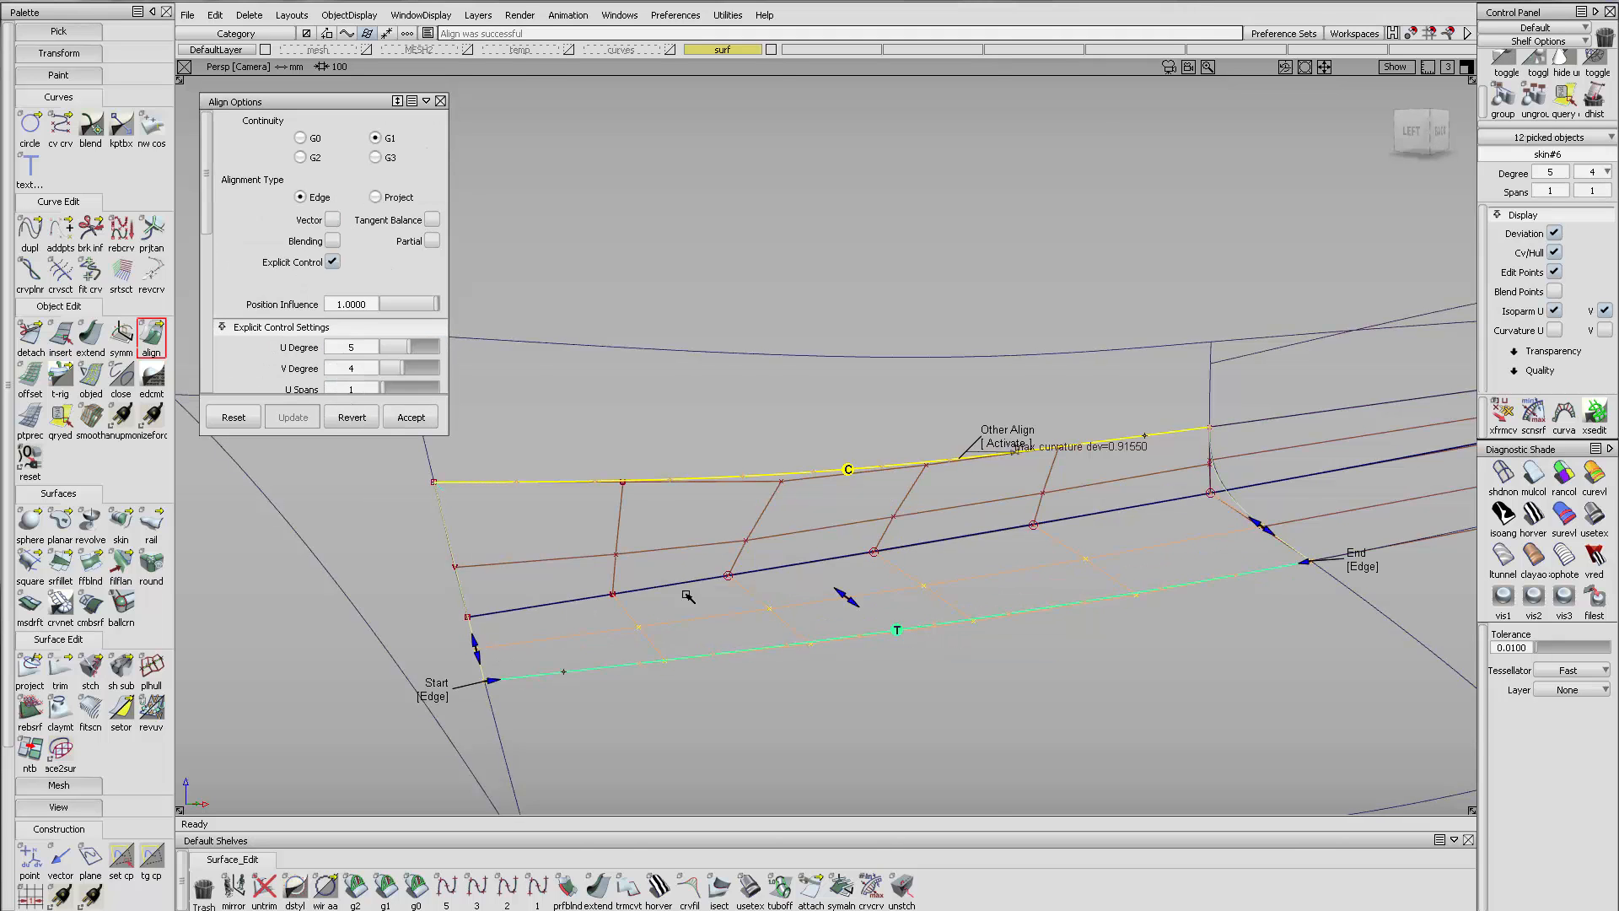
{"action": "left_click_drag", "start_coordinate": [687, 595], "coordinate": [732, 609], "text": "alt+shift"}
{"action": "scroll", "coordinate": [405, 378], "scroll_direction": "down", "scroll_amount": 7}
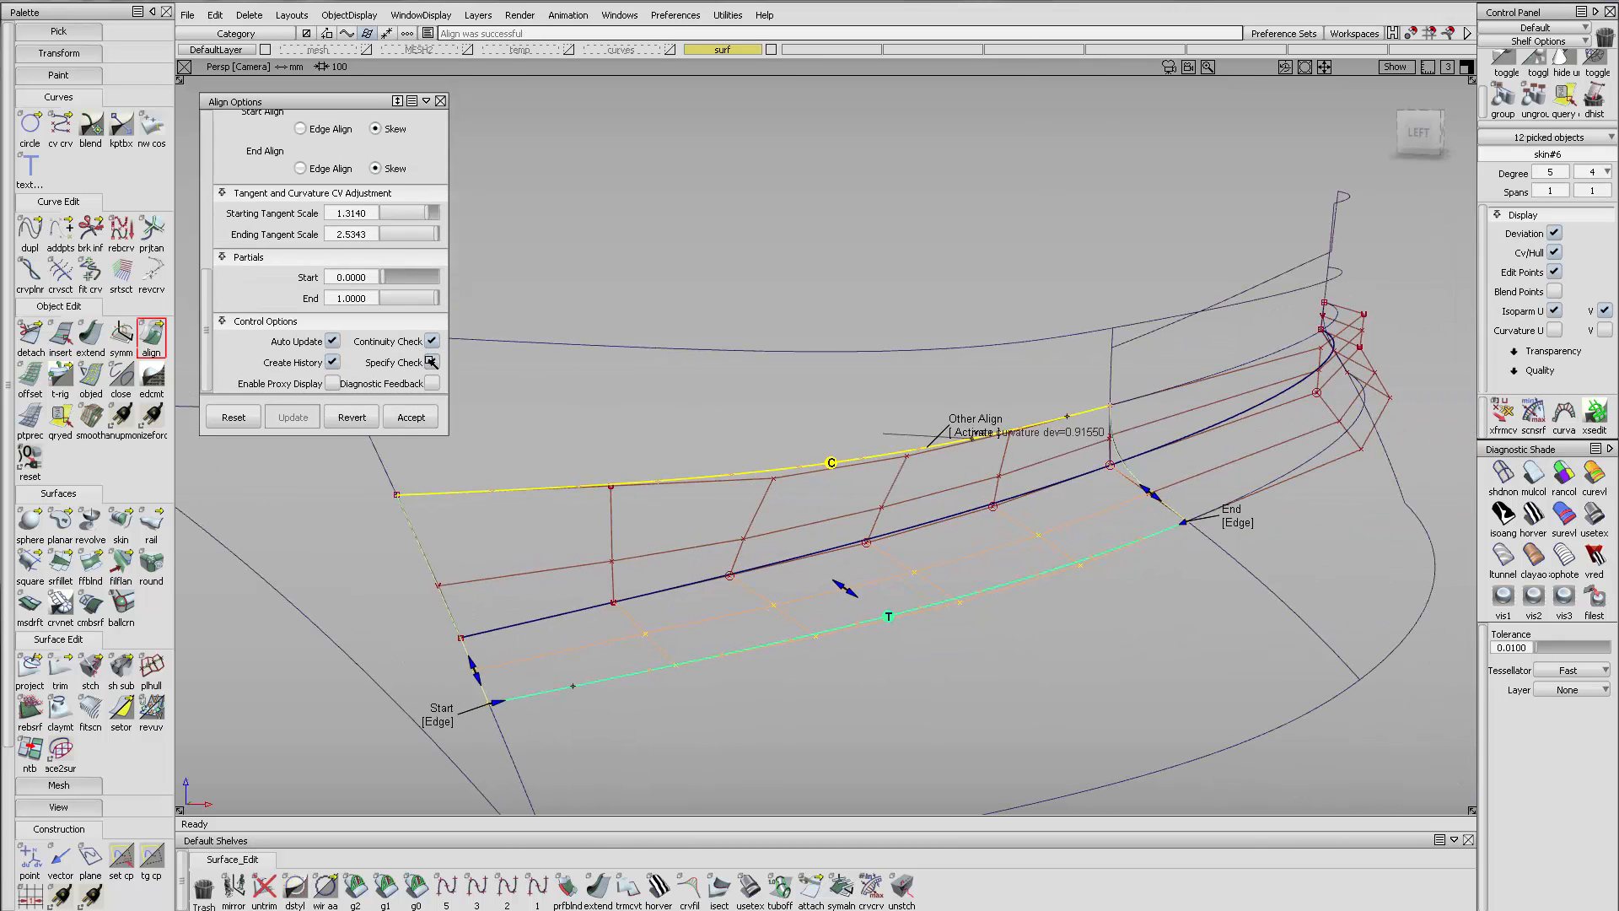
{"action": "left_click", "coordinate": [431, 361]}
{"action": "left_click", "coordinate": [418, 383]}
{"action": "left_click", "coordinate": [428, 444]}
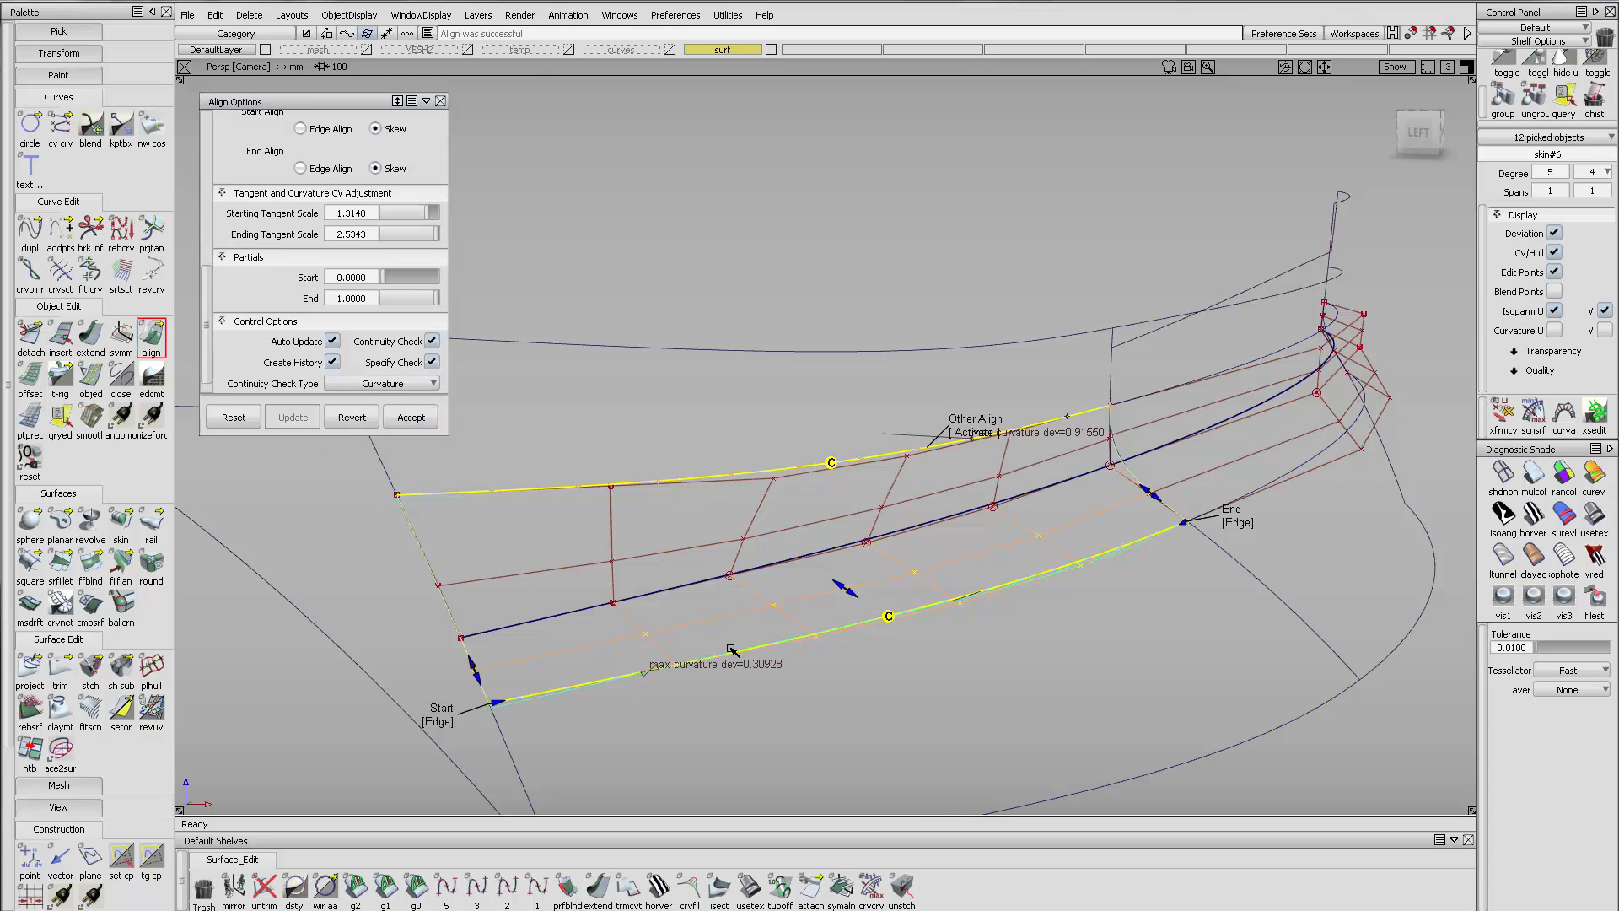
Align the right skin's lower edge to the adjoining lower surface with G1 continuity
{"action": "left_click_drag", "start_coordinate": [731, 649], "coordinate": [620, 599], "text": "alt+shift"}
{"action": "left_click_drag", "start_coordinate": [782, 620], "coordinate": [601, 547], "text": "alt+shift"}
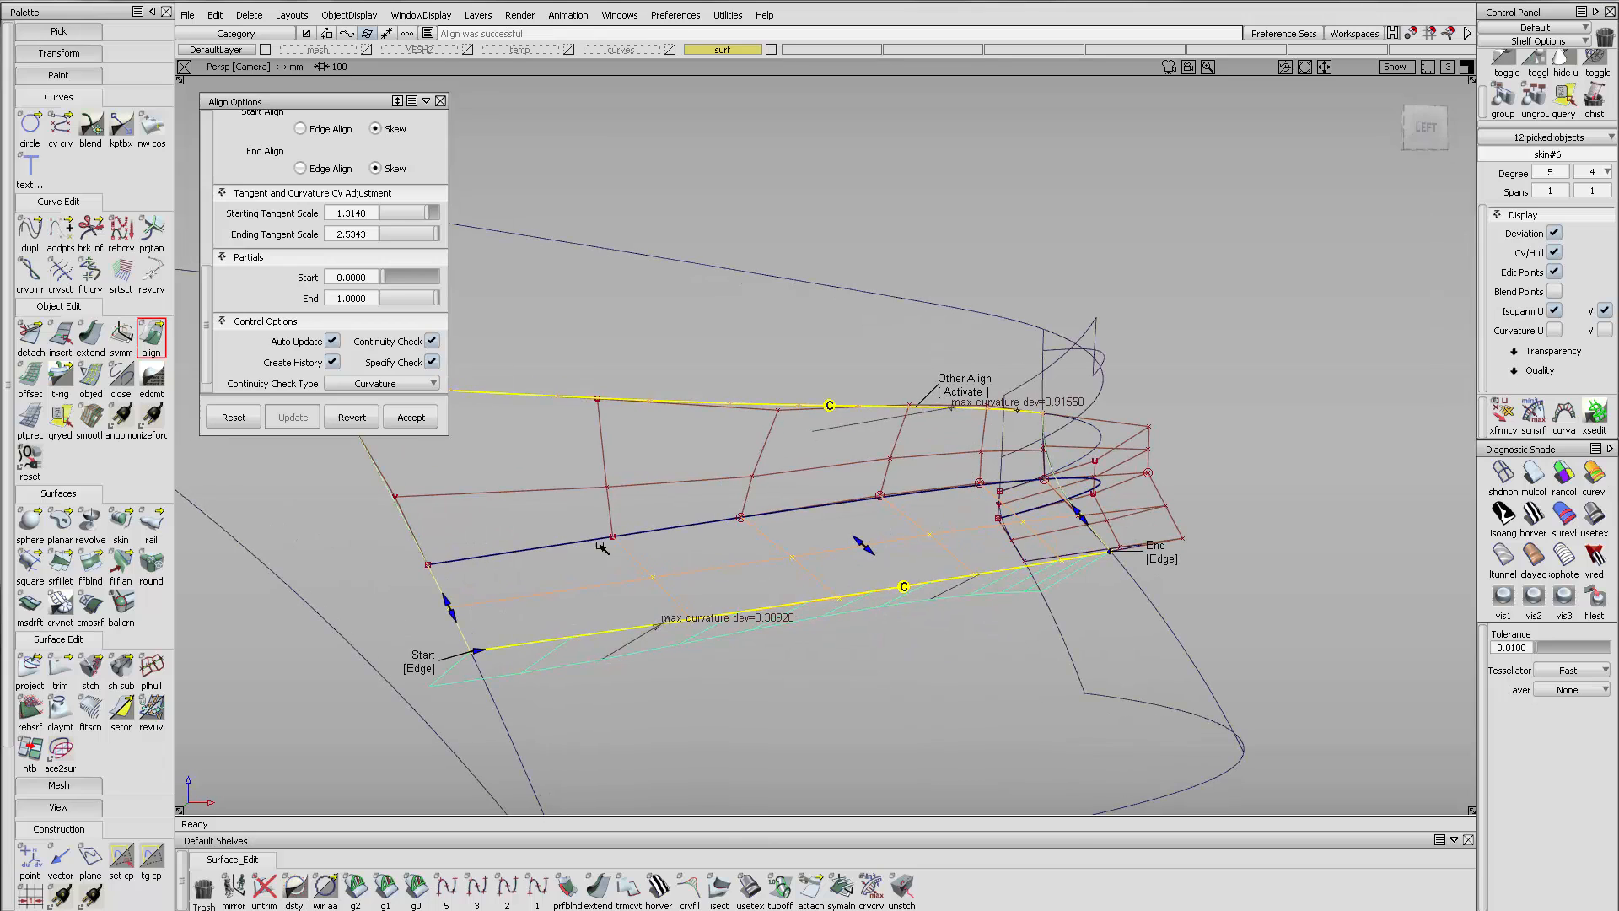
{"action": "left_click_drag", "start_coordinate": [855, 538], "coordinate": [1015, 557]}
{"action": "left_click", "coordinate": [1012, 545]}
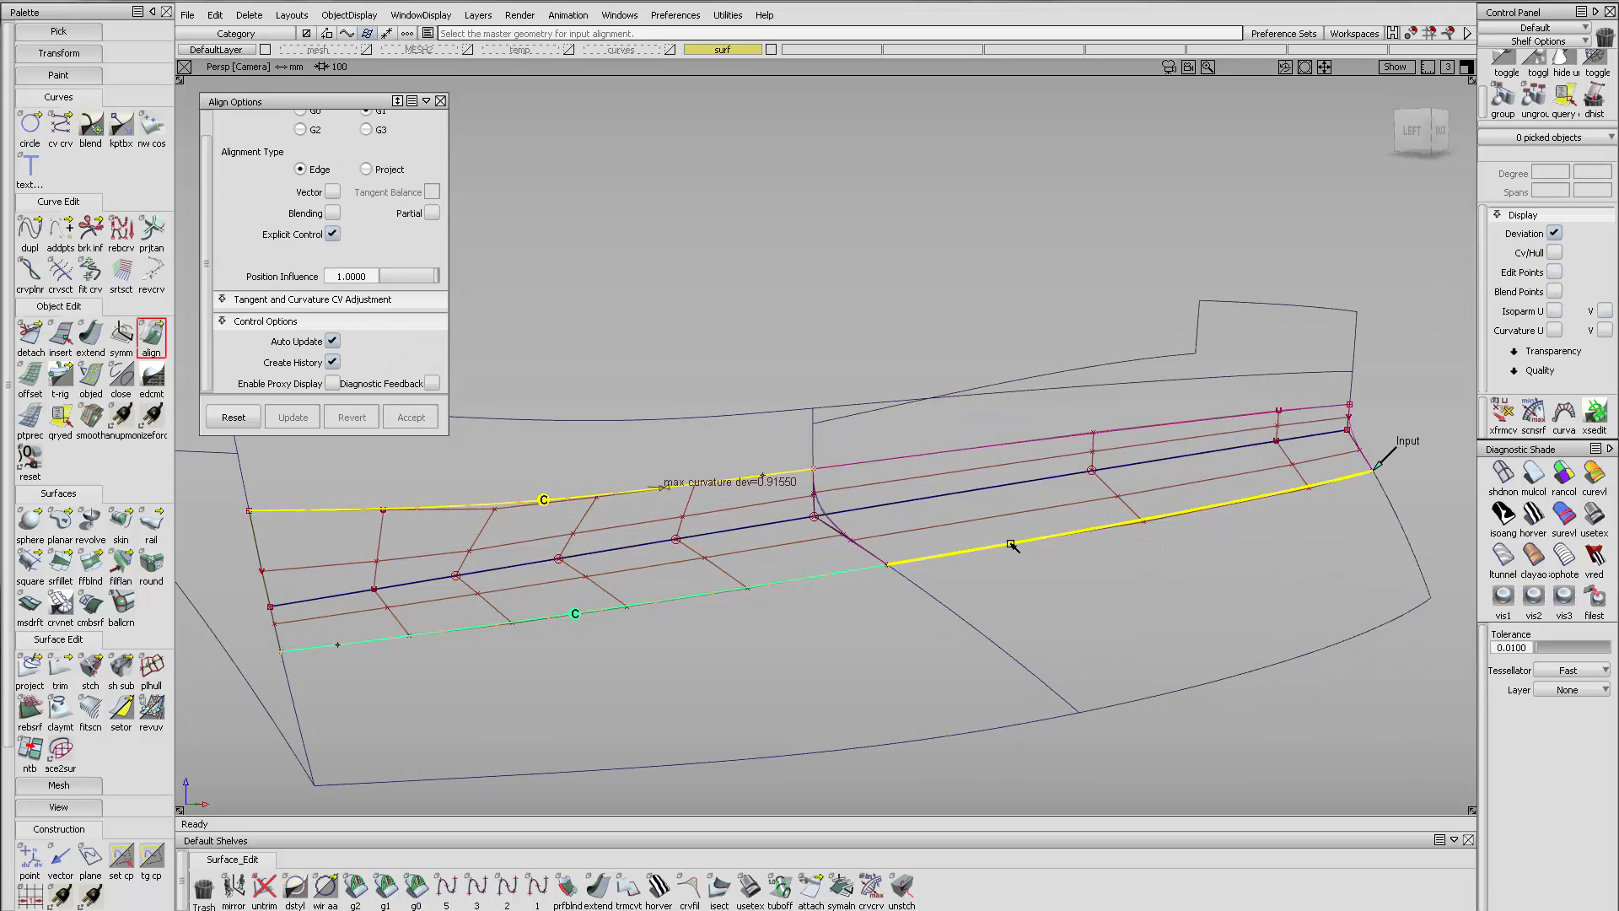
Set the right skin's lower alignment to a Curvature continuity check with starting and ending tangent scales of about 2.50 and 3.03
{"action": "scroll", "coordinate": [436, 369], "scroll_direction": "down", "scroll_amount": 10}
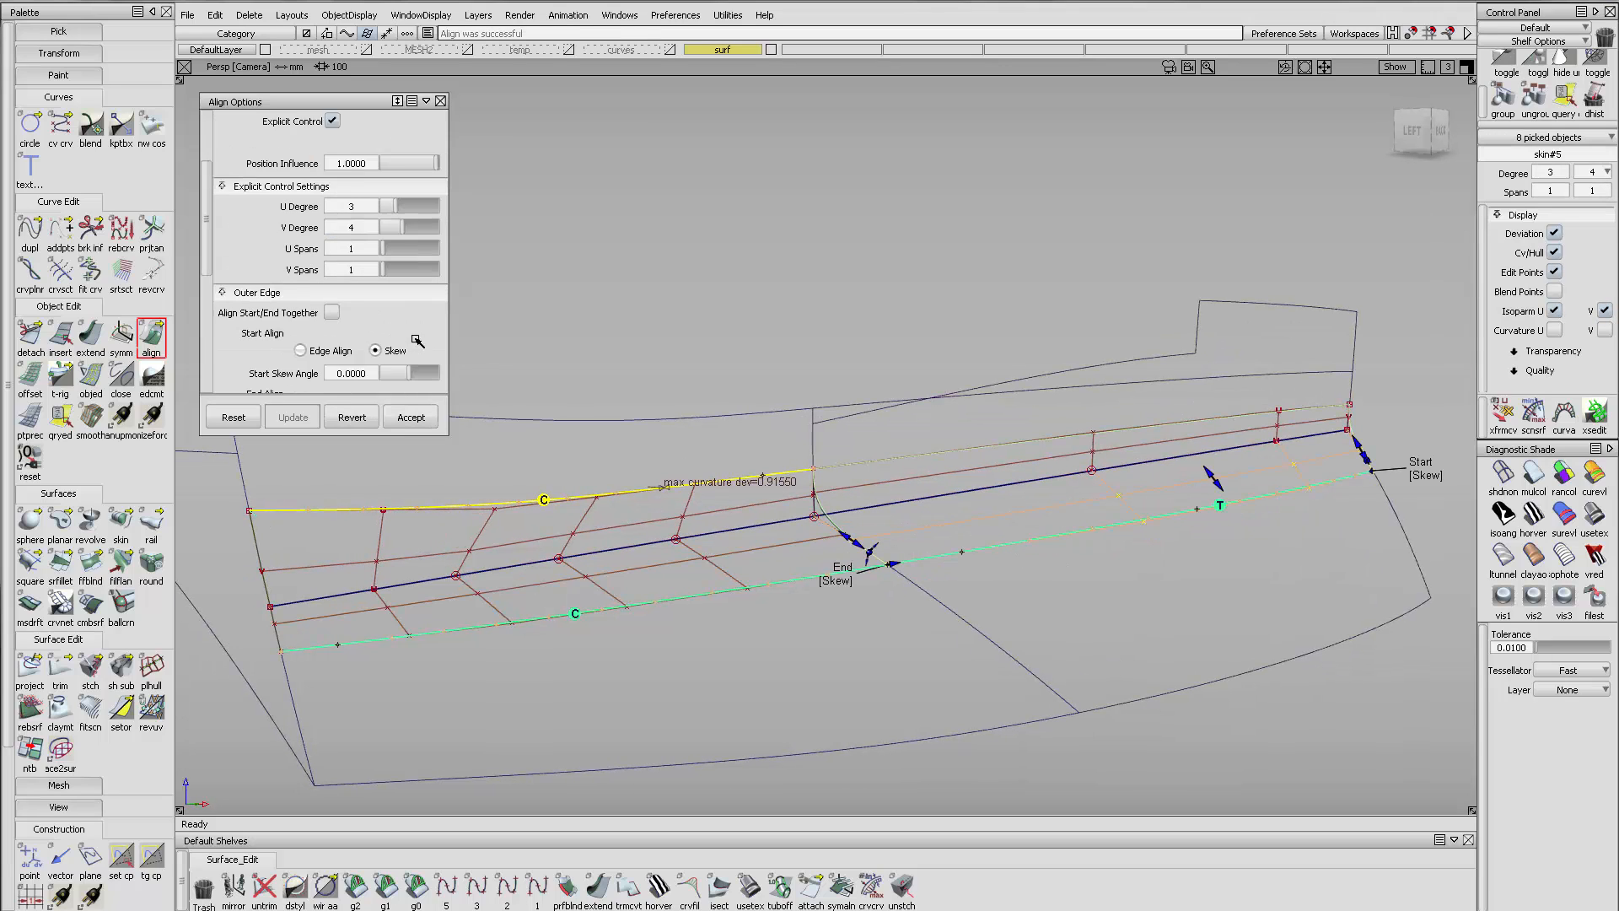
{"action": "left_click", "coordinate": [433, 365]}
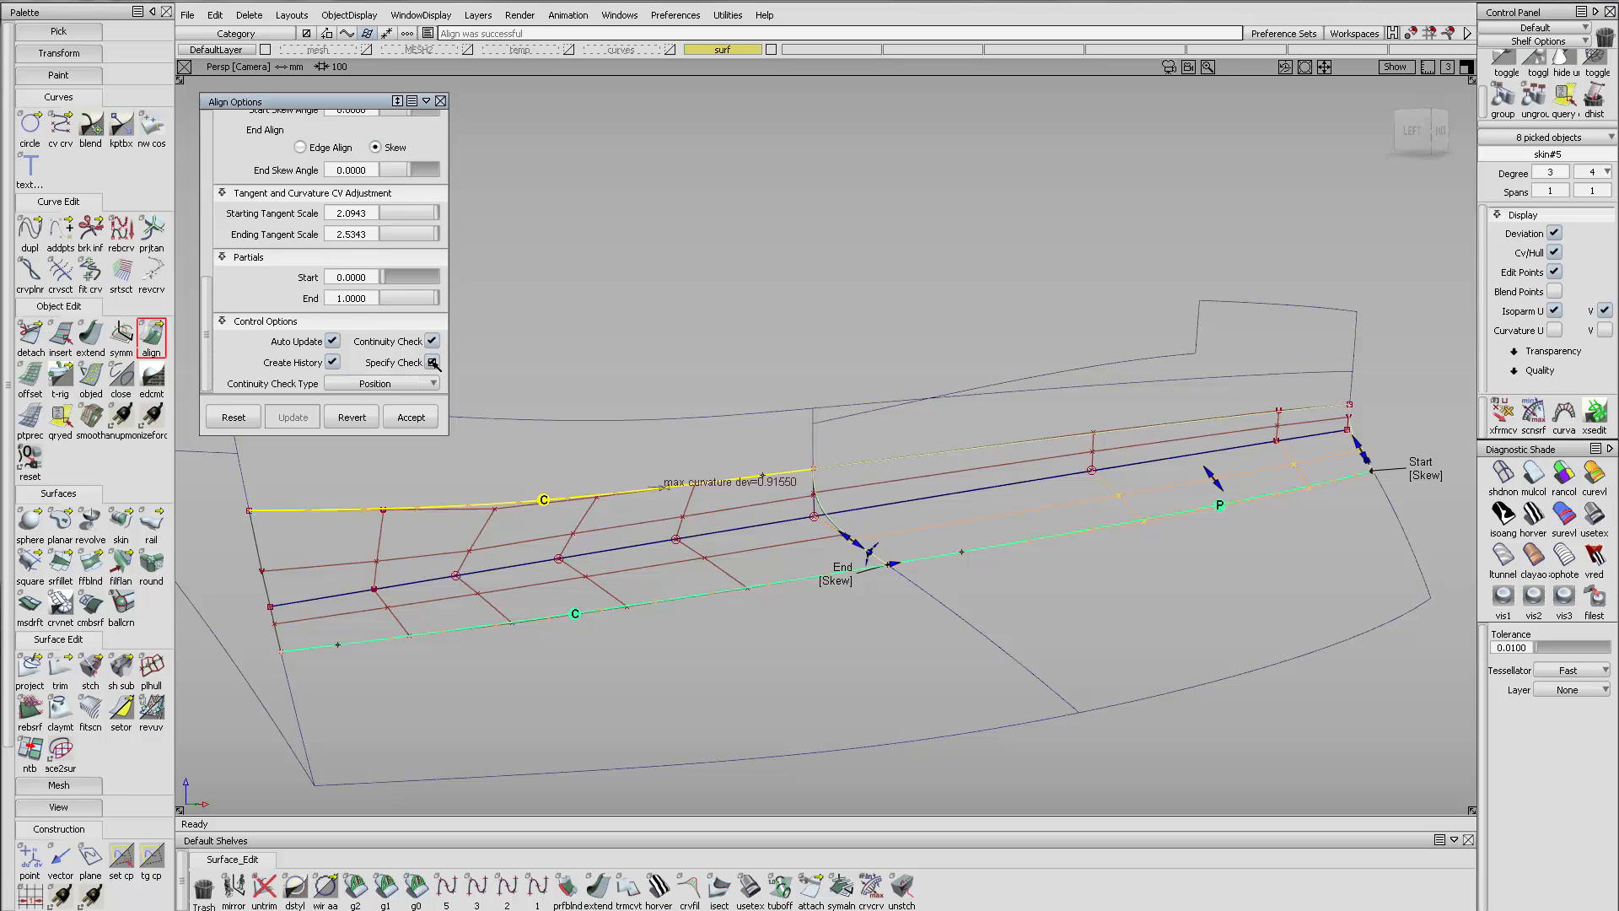
{"action": "left_click", "coordinate": [396, 384]}
{"action": "left_click", "coordinate": [379, 427]}
{"action": "right_click_drag", "start_coordinate": [1122, 520], "coordinate": [970, 533], "text": "alt+shift"}
{"action": "left_click_drag", "start_coordinate": [1239, 488], "coordinate": [1233, 481]}
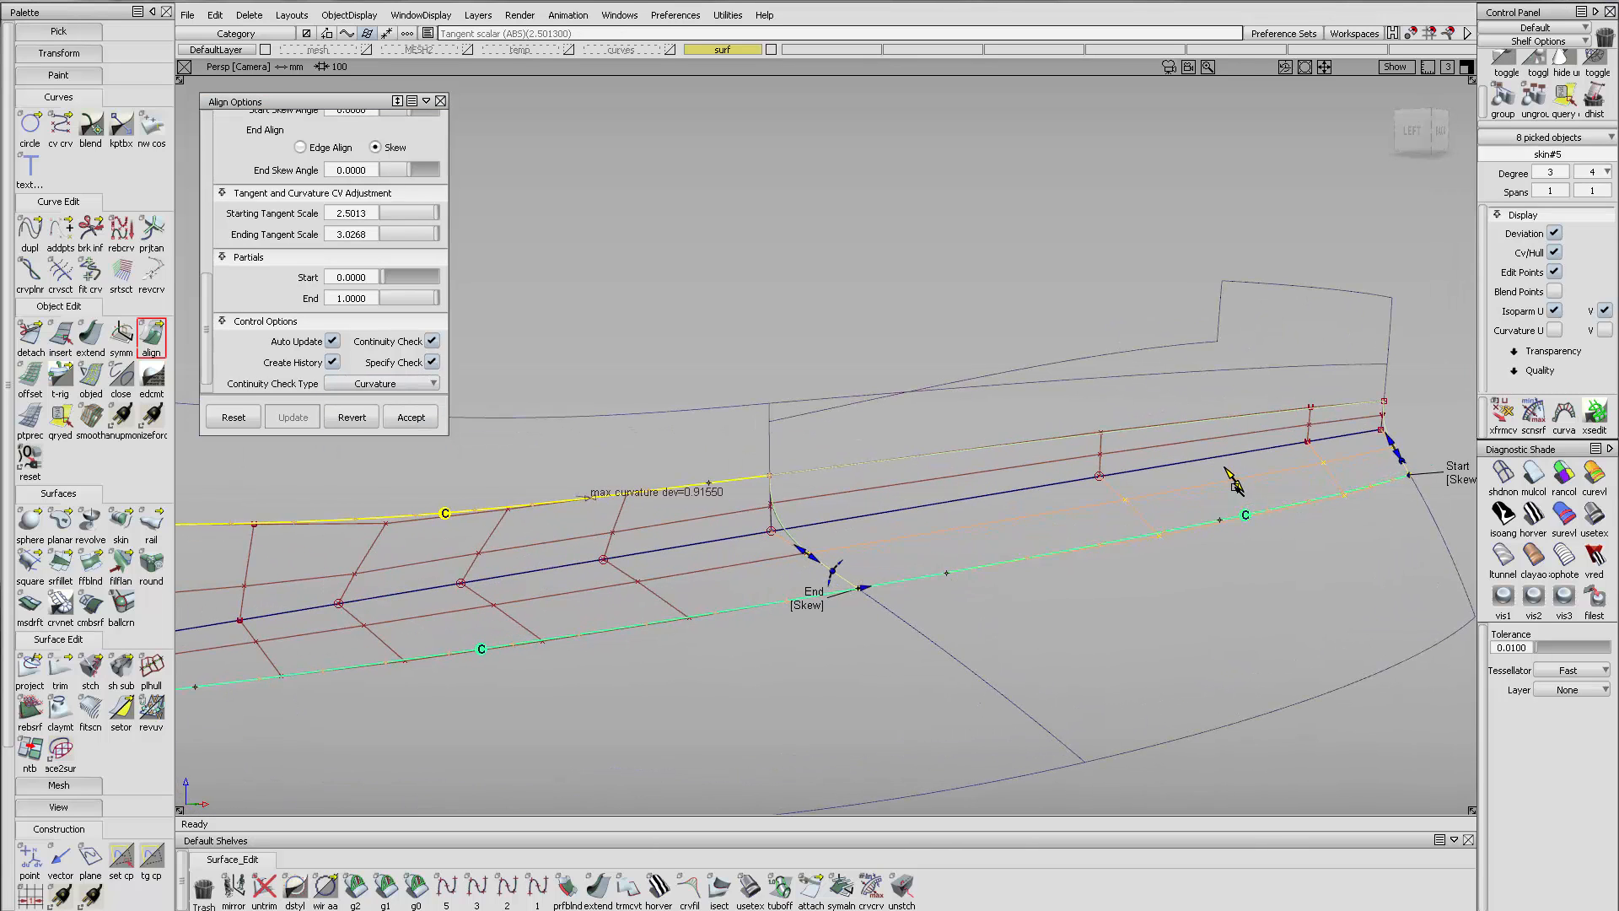
Align the right skin's upper edge to the wall surface with G1 continuity and set its continuity check type to Curvature
{"action": "left_click", "coordinate": [1061, 444]}
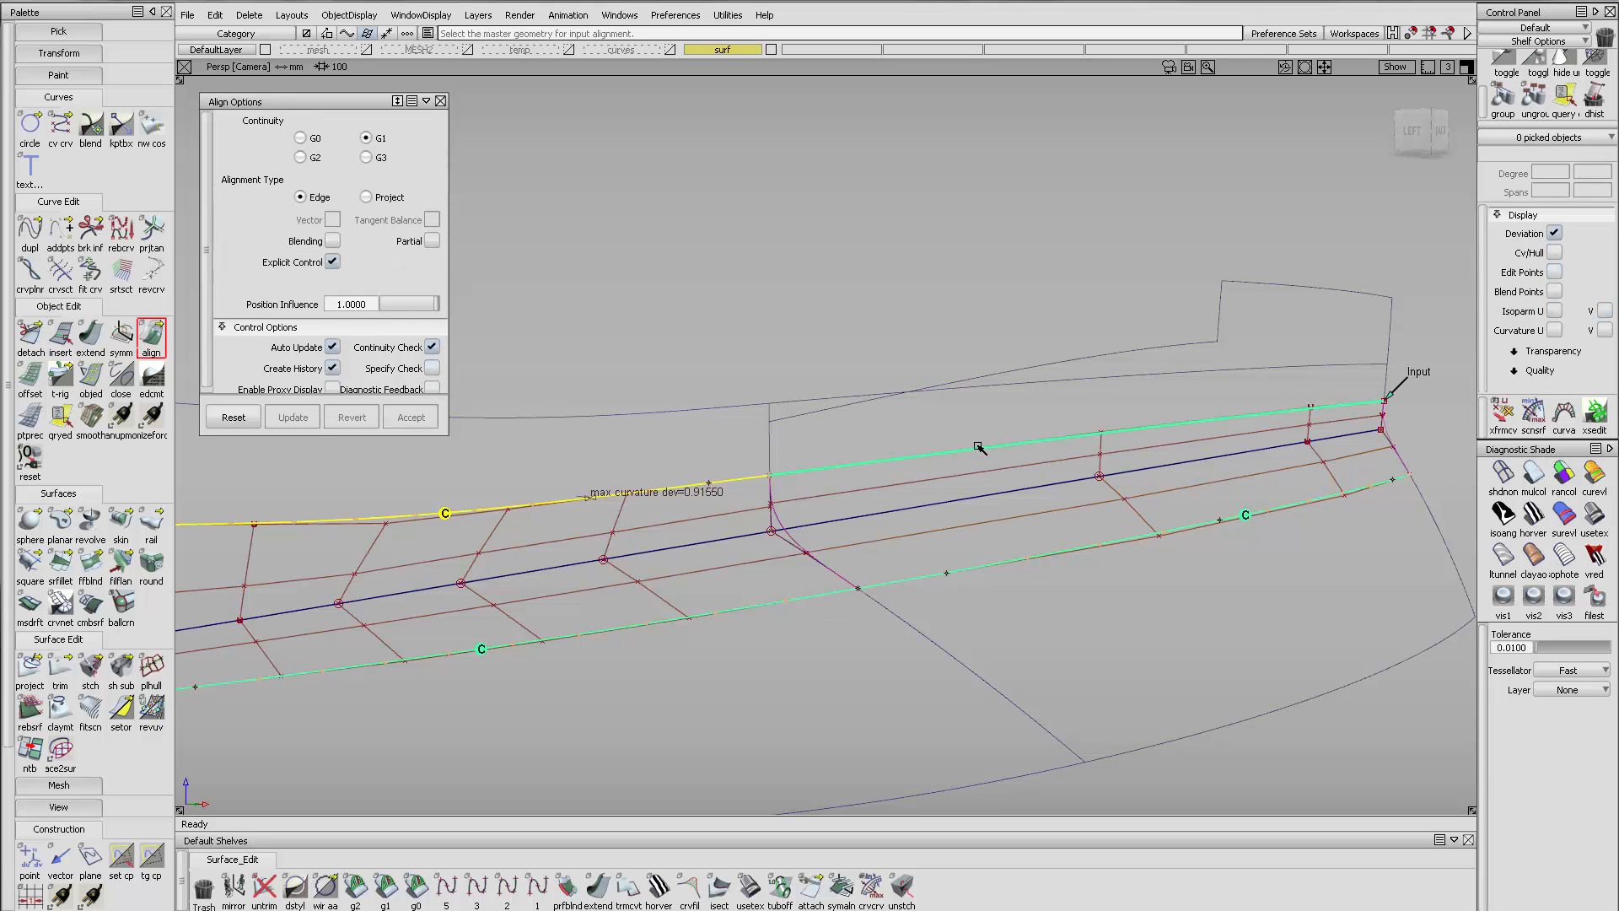
{"action": "scroll", "coordinate": [428, 396], "scroll_direction": "down", "scroll_amount": 10}
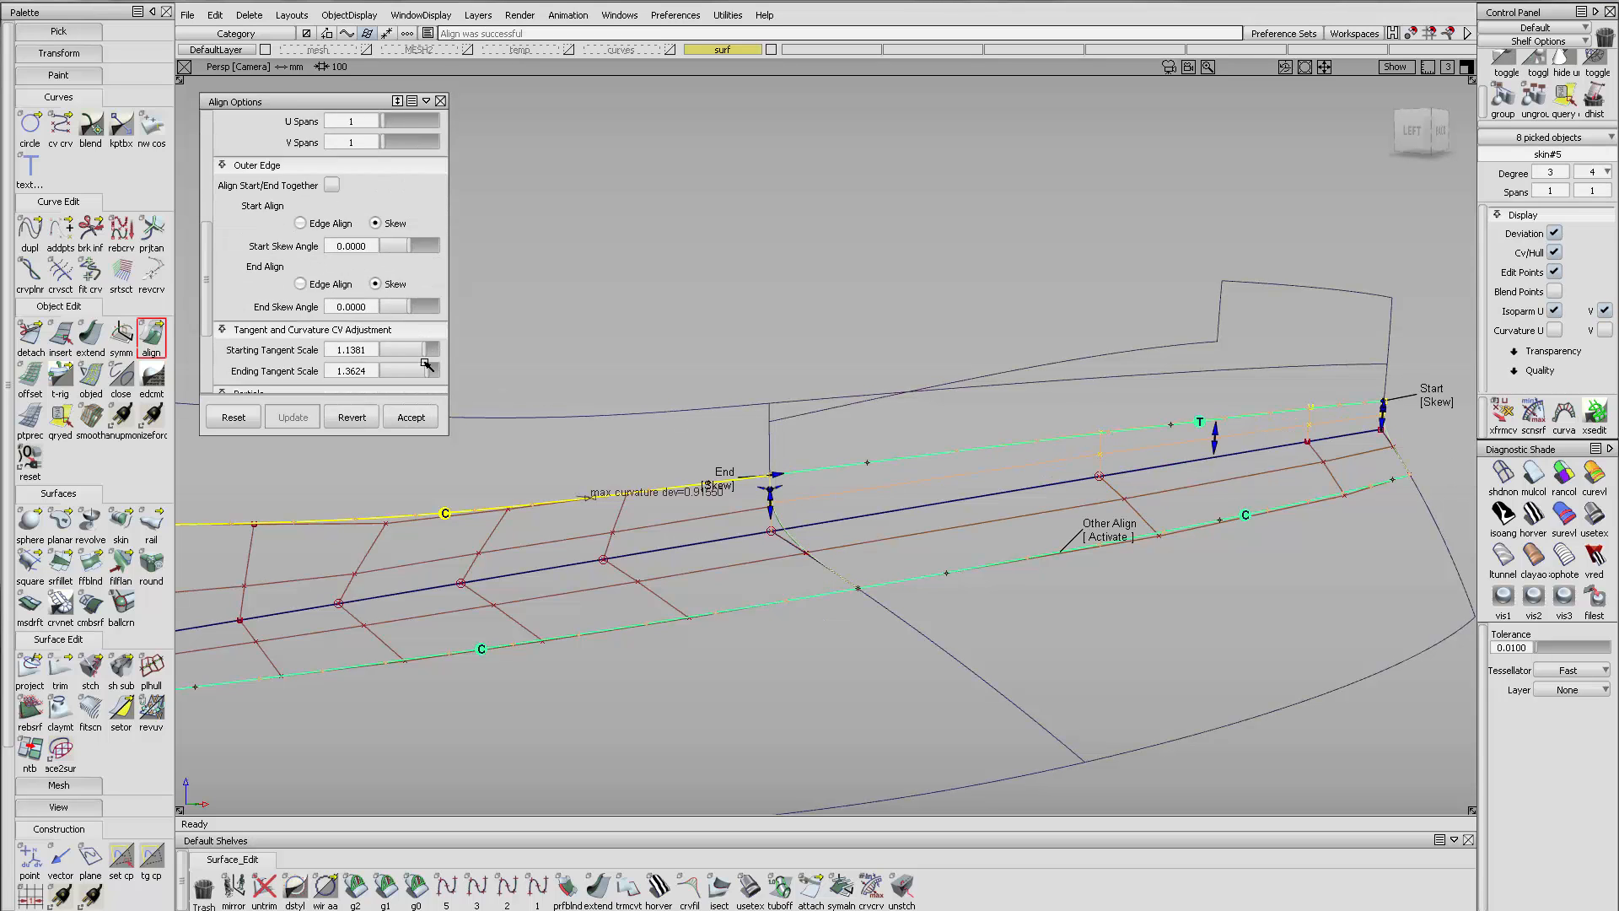
{"action": "left_click", "coordinate": [430, 363]}
{"action": "left_click", "coordinate": [422, 384]}
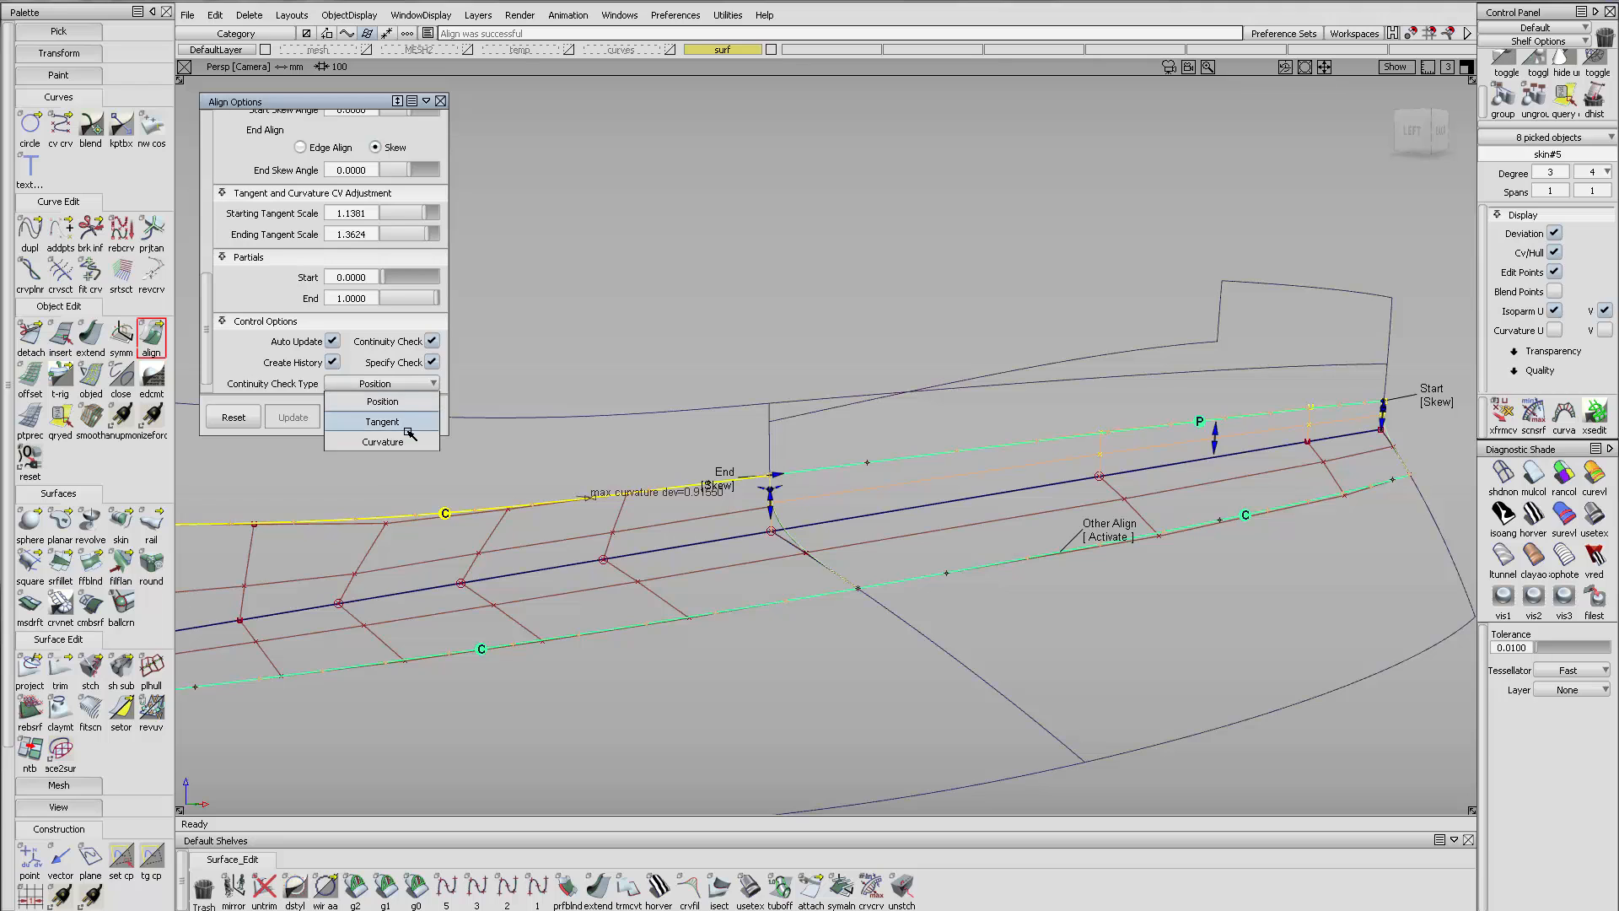
{"action": "left_click", "coordinate": [414, 426]}
{"action": "left_click_drag", "start_coordinate": [1217, 442], "coordinate": [900, 492]}
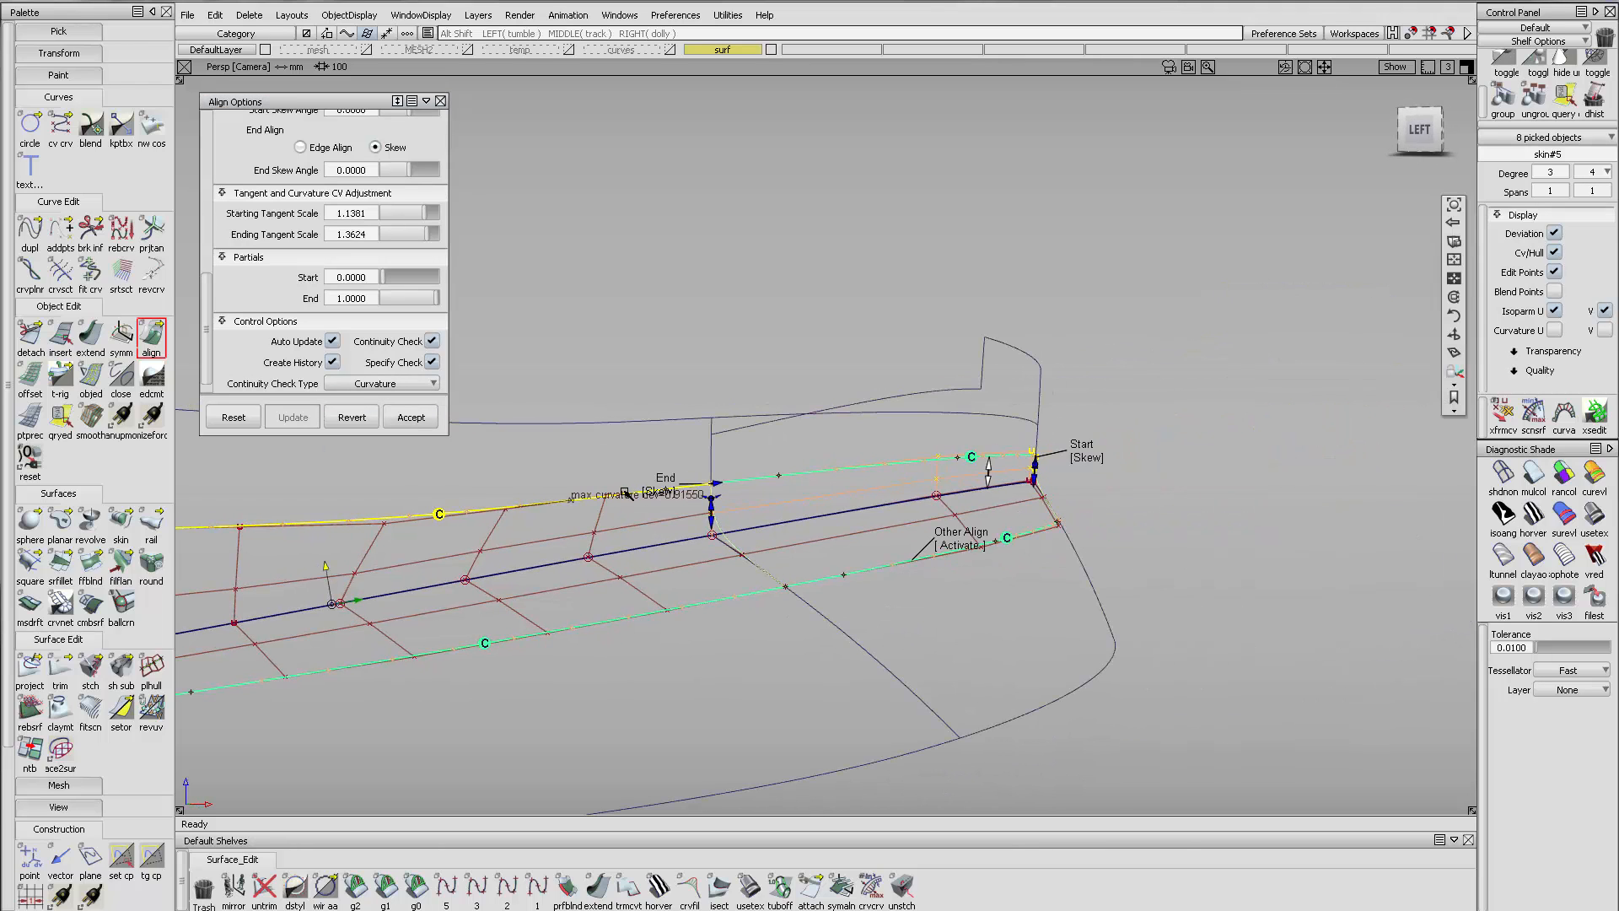
Reactivate the left skin's upper alignment and set its ending tangent scale to about 1.56
{"action": "right_click_drag", "start_coordinate": [625, 496], "coordinate": [928, 404], "text": "alt+shift"}
{"action": "middle_click_drag", "start_coordinate": [473, 412], "coordinate": [726, 394], "text": "alt+shift"}
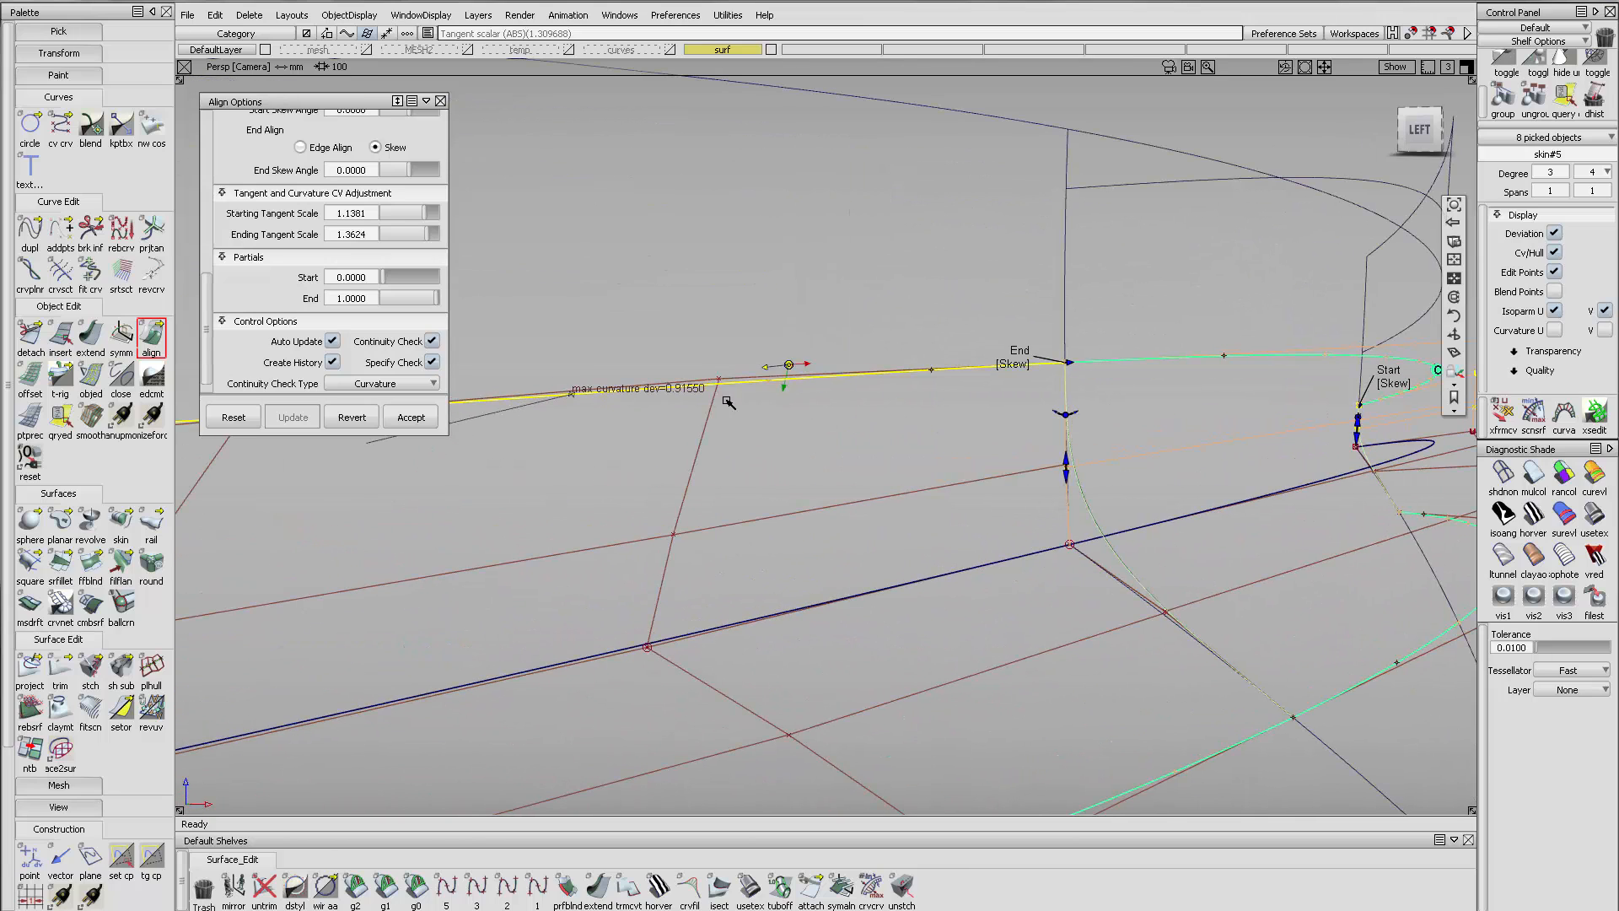
{"action": "left_click", "coordinate": [698, 453]}
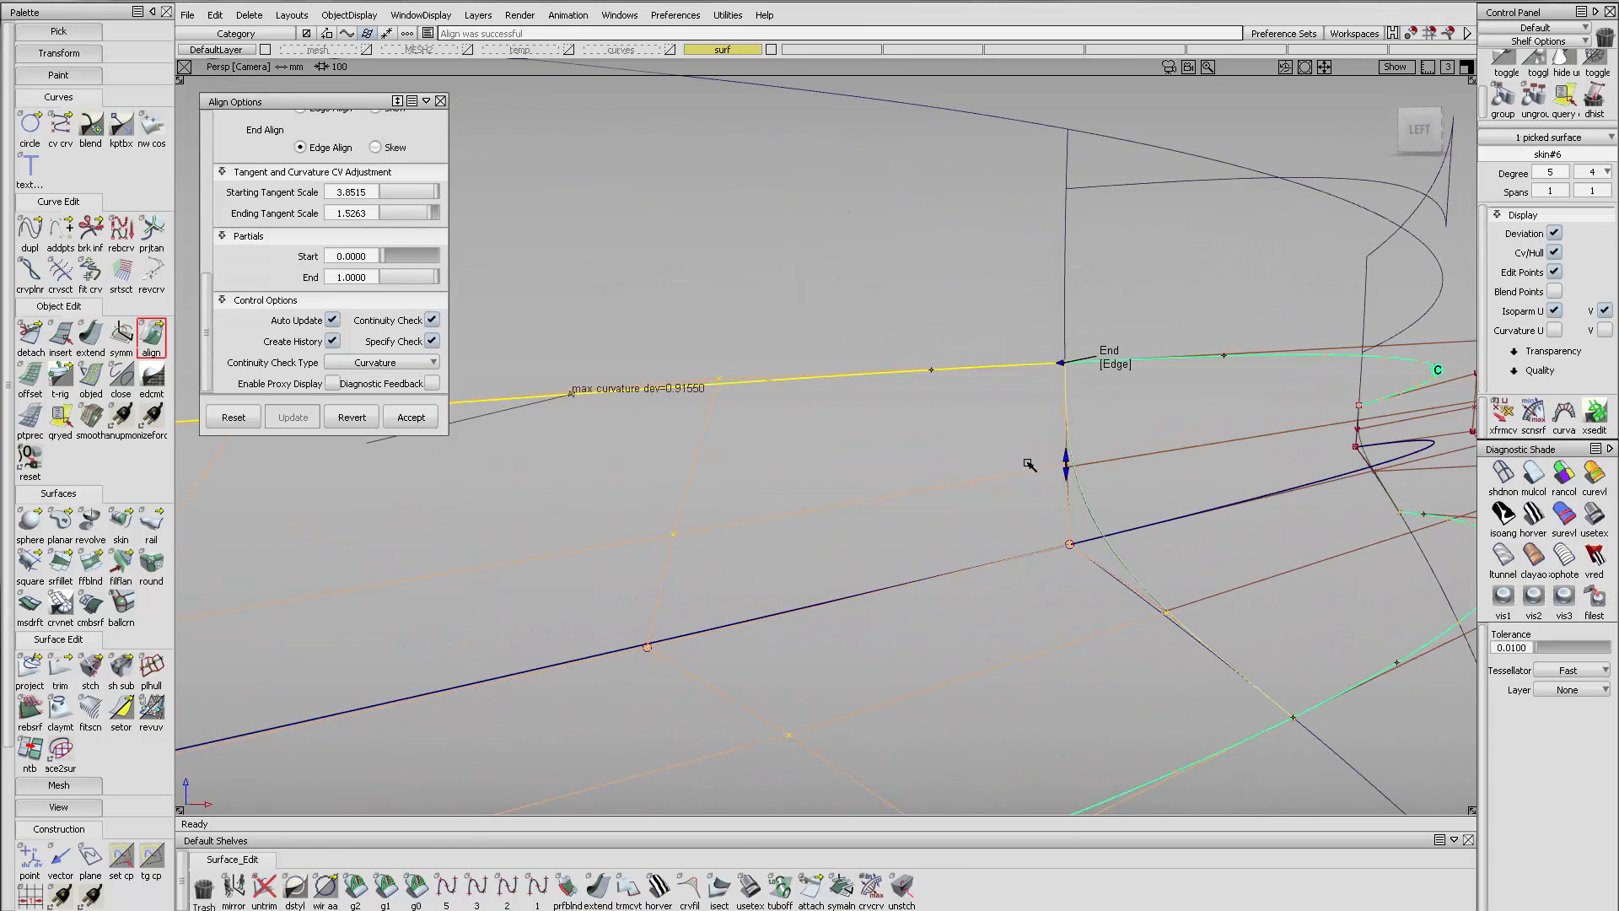
{"action": "left_click_drag", "start_coordinate": [1065, 471], "coordinate": [1066, 474]}
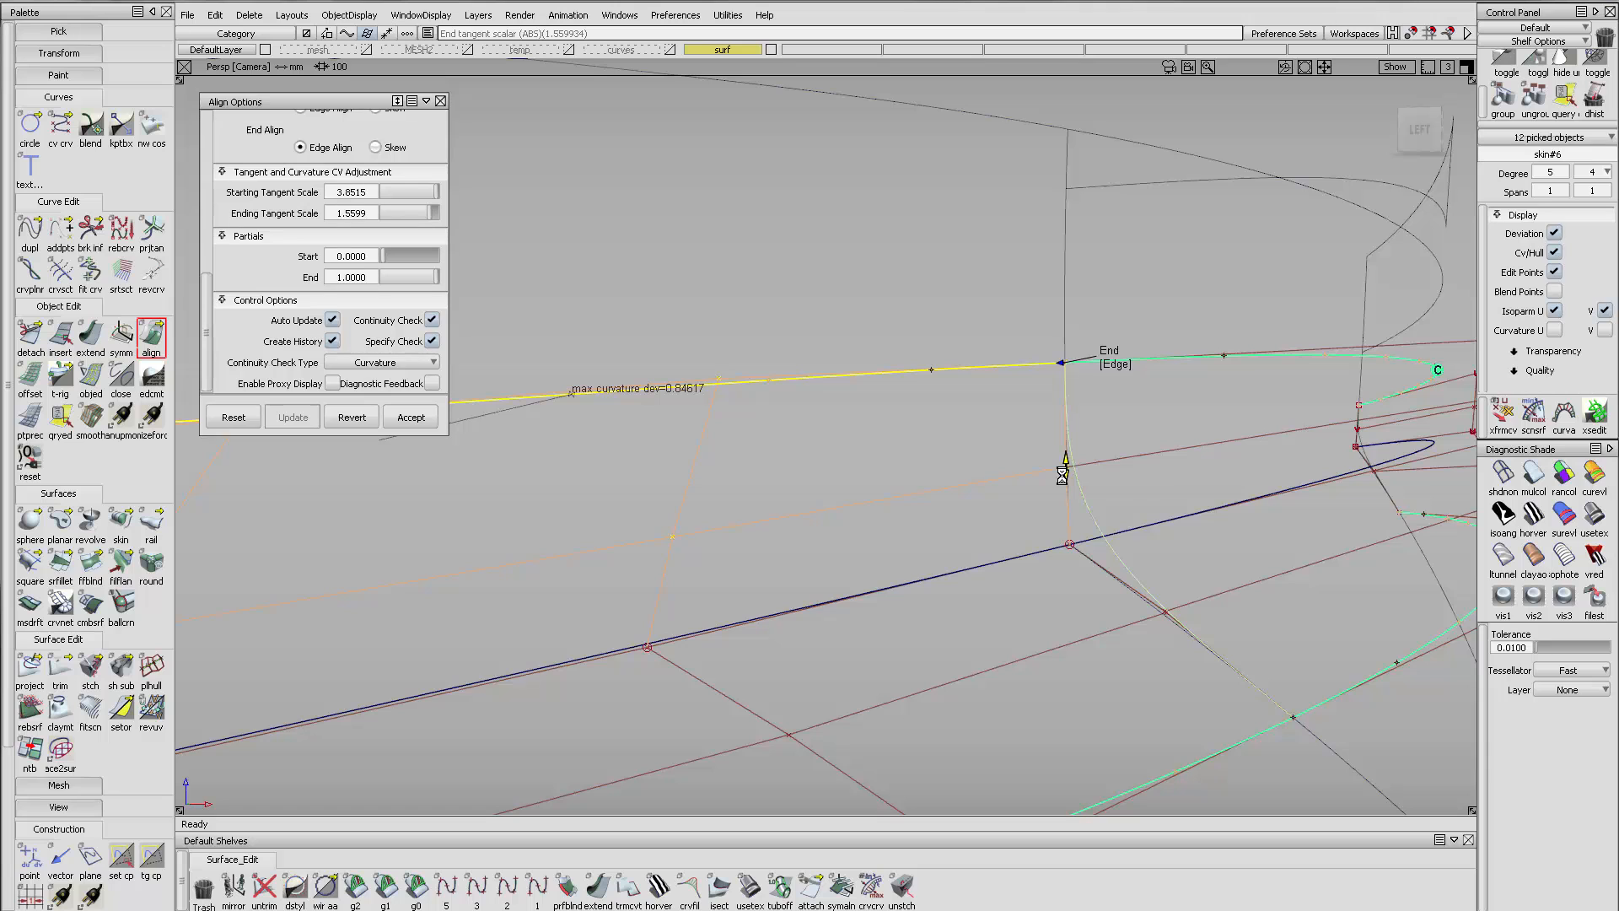
{"action": "mouse_move", "coordinate": [1062, 475]}
{"action": "right_mouse_down", "text": "alt+shift"}
{"action": "mouse_move", "coordinate": [983, 519]}
{"action": "mouse_move", "coordinate": [1070, 469]}
{"action": "right_mouse_up", "text": "alt+shift"}
Pick the skins and their neighbouring surfaces, then delete their construction history
{"action": "left_click_drag", "start_coordinate": [1068, 464], "coordinate": [1067, 401], "text": "ctrl+shift"}
{"action": "left_click", "coordinate": [1606, 108]}
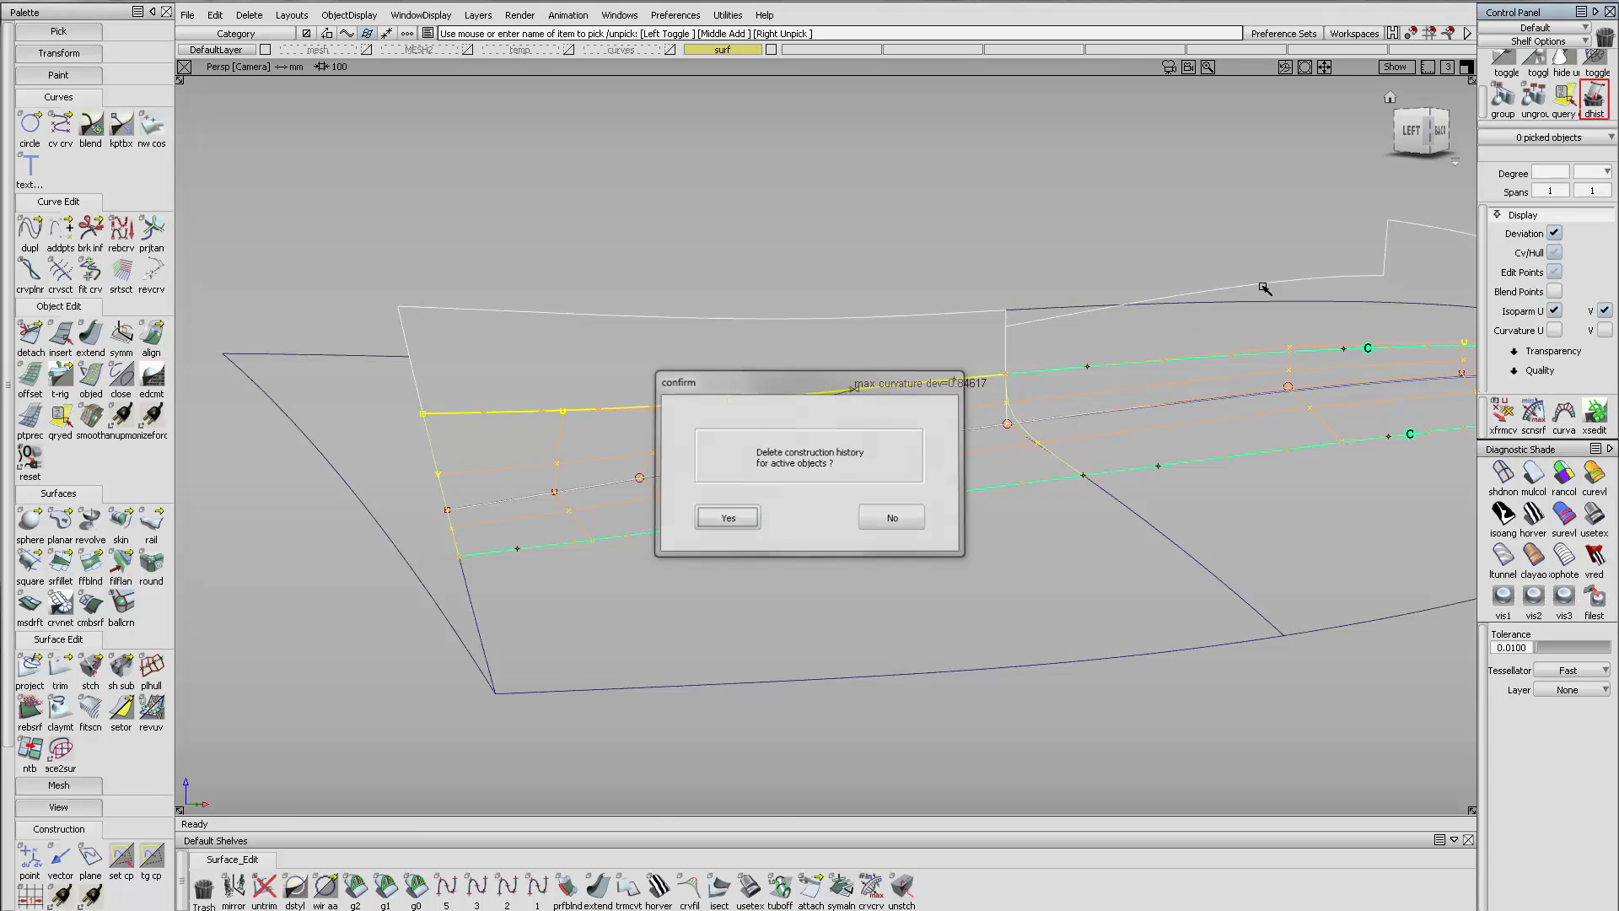
{"action": "key", "text": "Return"}
{"action": "left_click", "coordinate": [1202, 479]}
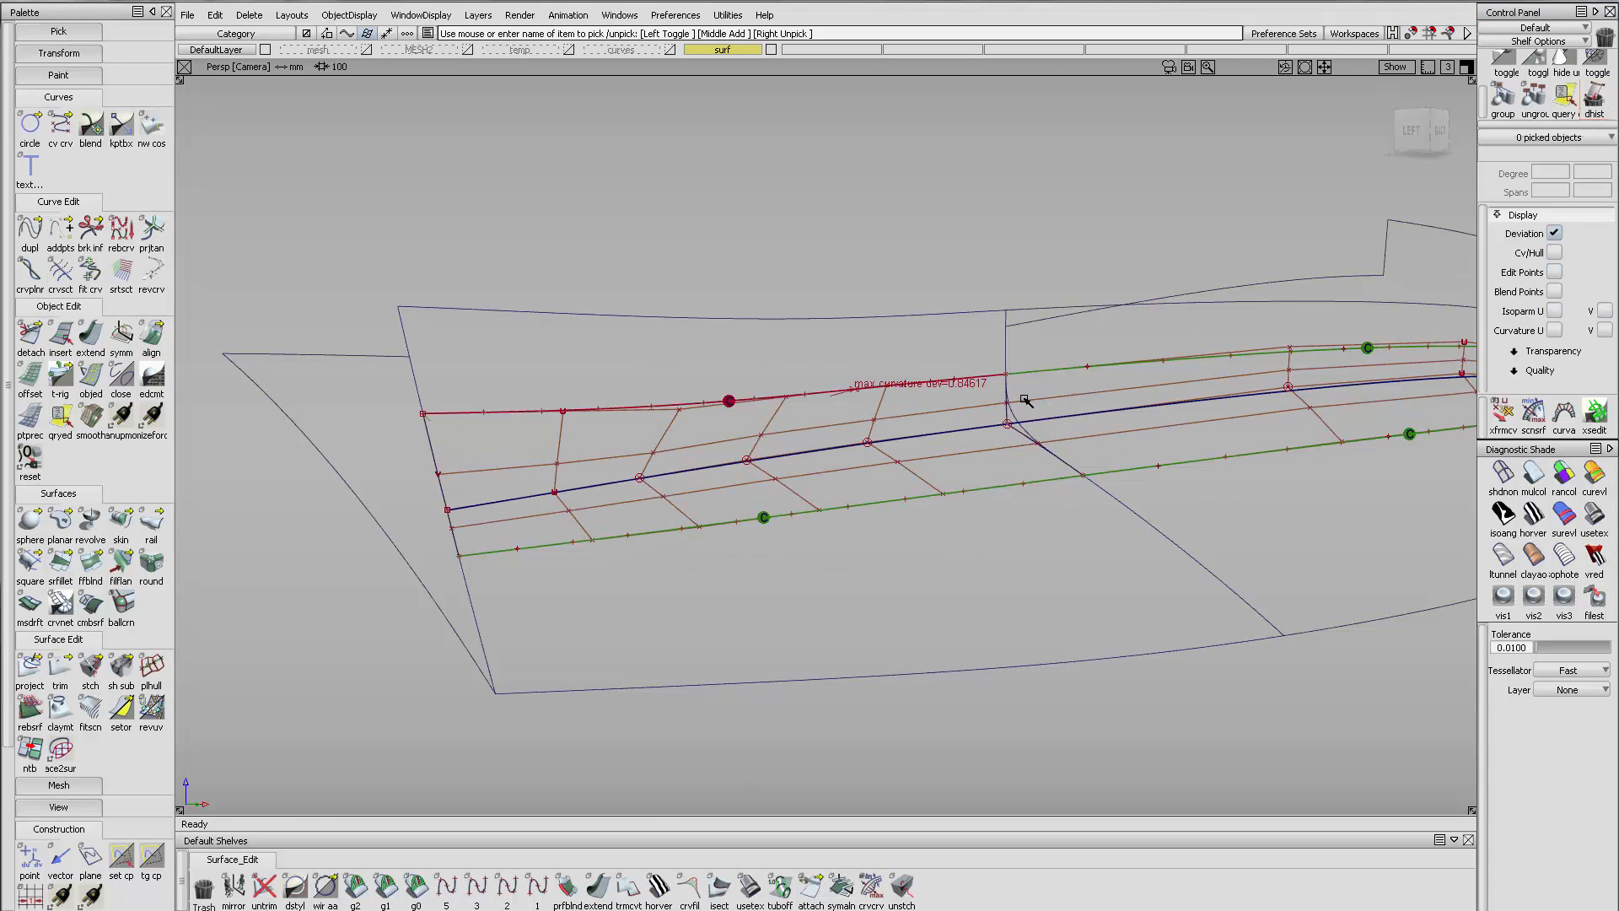
Raise the V degree of both skins to 5
{"action": "left_click", "coordinate": [1098, 379]}
{"action": "left_click_drag", "start_coordinate": [1055, 403], "coordinate": [1103, 444], "text": "alt+shift"}
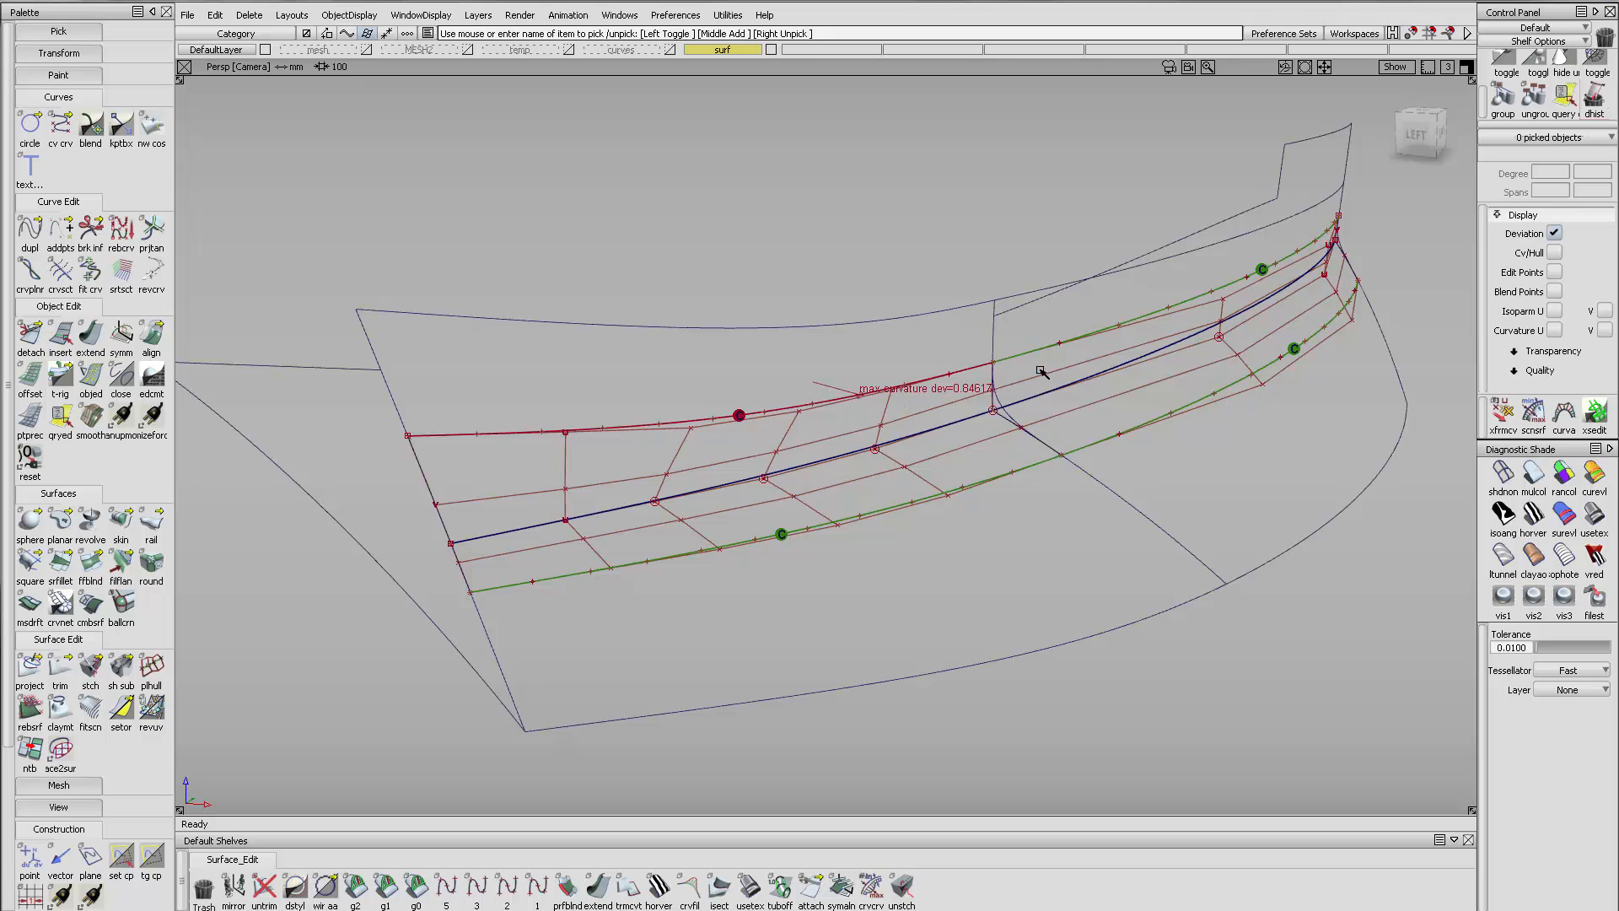
{"action": "left_click", "coordinate": [1020, 384]}
{"action": "left_click", "coordinate": [958, 408]}
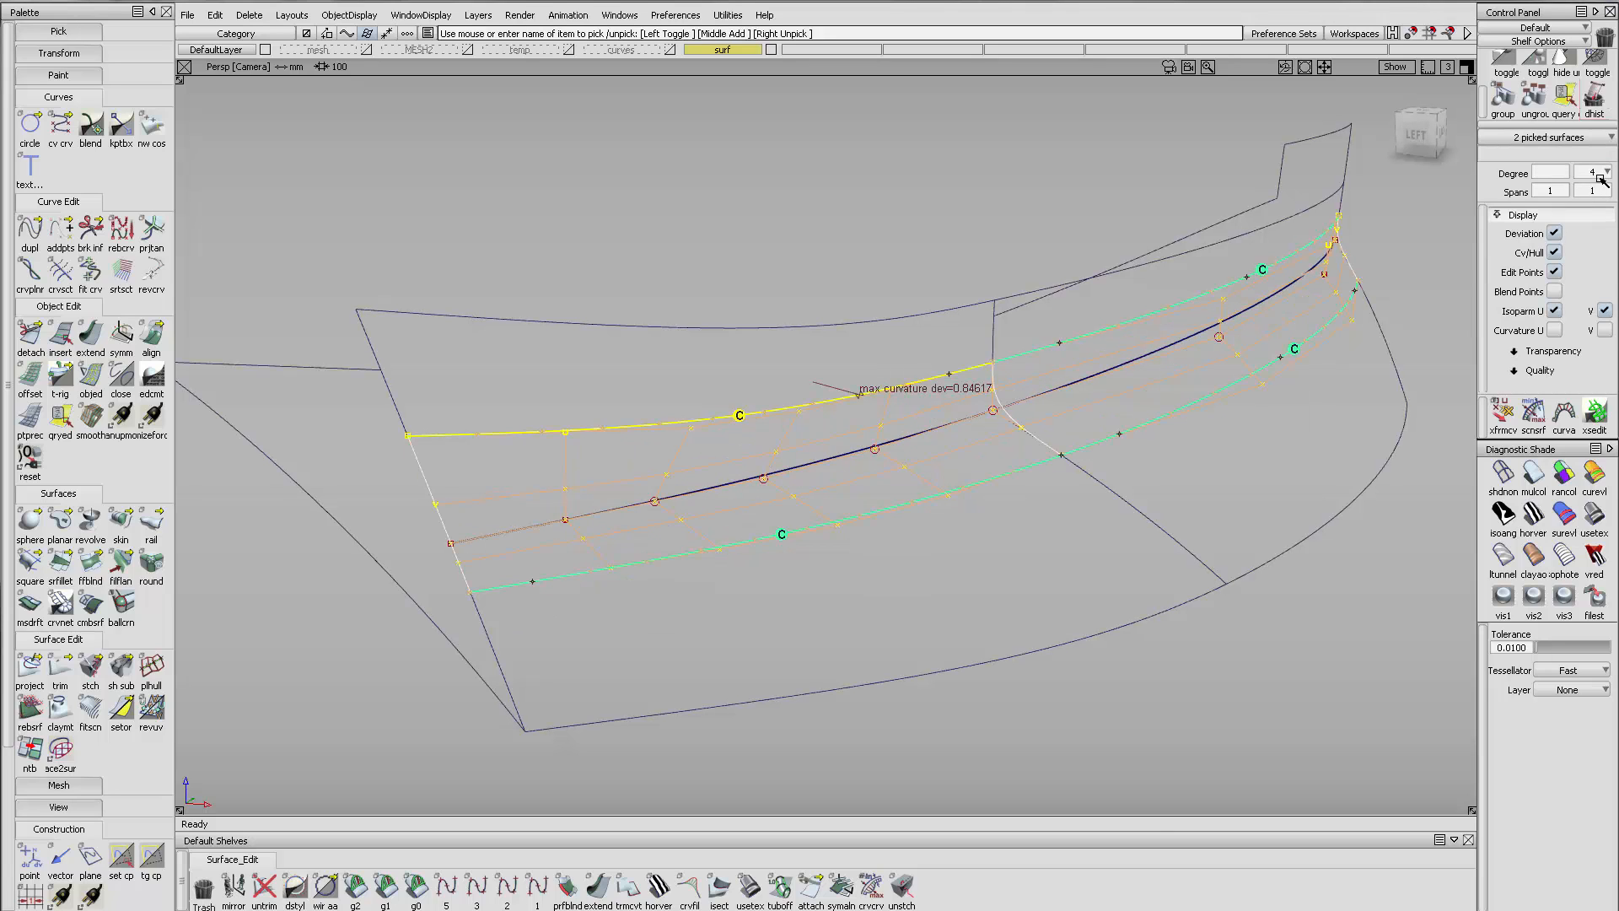
{"action": "left_click", "coordinate": [1590, 310]}
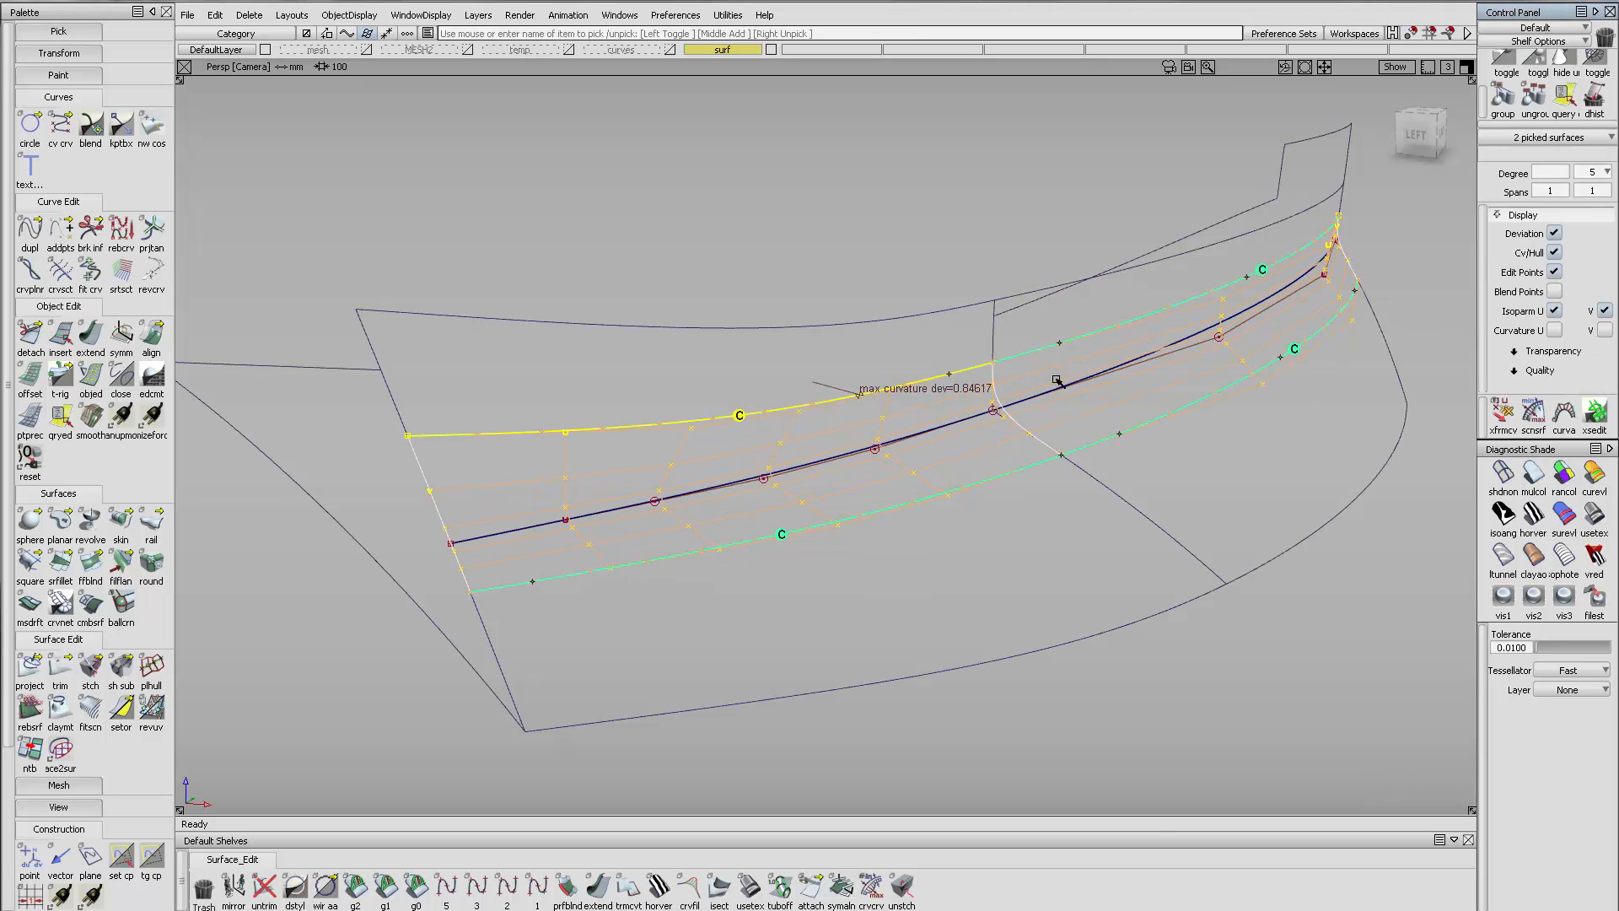
{"action": "left_click_drag", "start_coordinate": [975, 489], "coordinate": [942, 464], "text": "alt+shift"}
{"action": "left_click", "coordinate": [866, 366]}
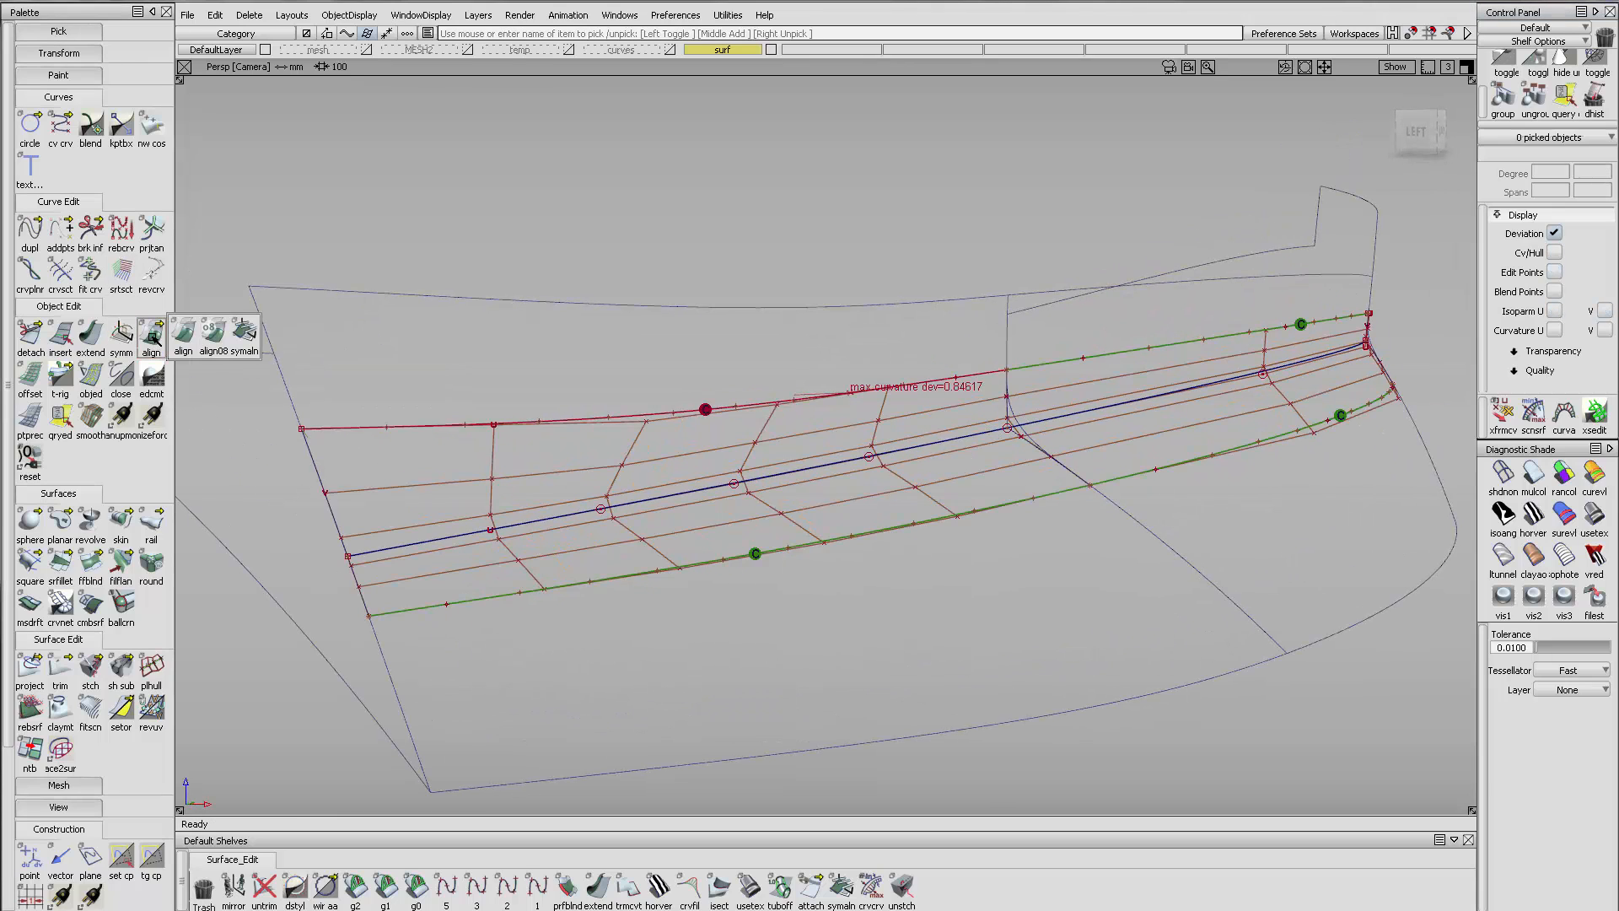
Align the left skin's end edge to the adjoining end edge of the right skin with G0 continuity
{"action": "double_click", "coordinate": [152, 338]}
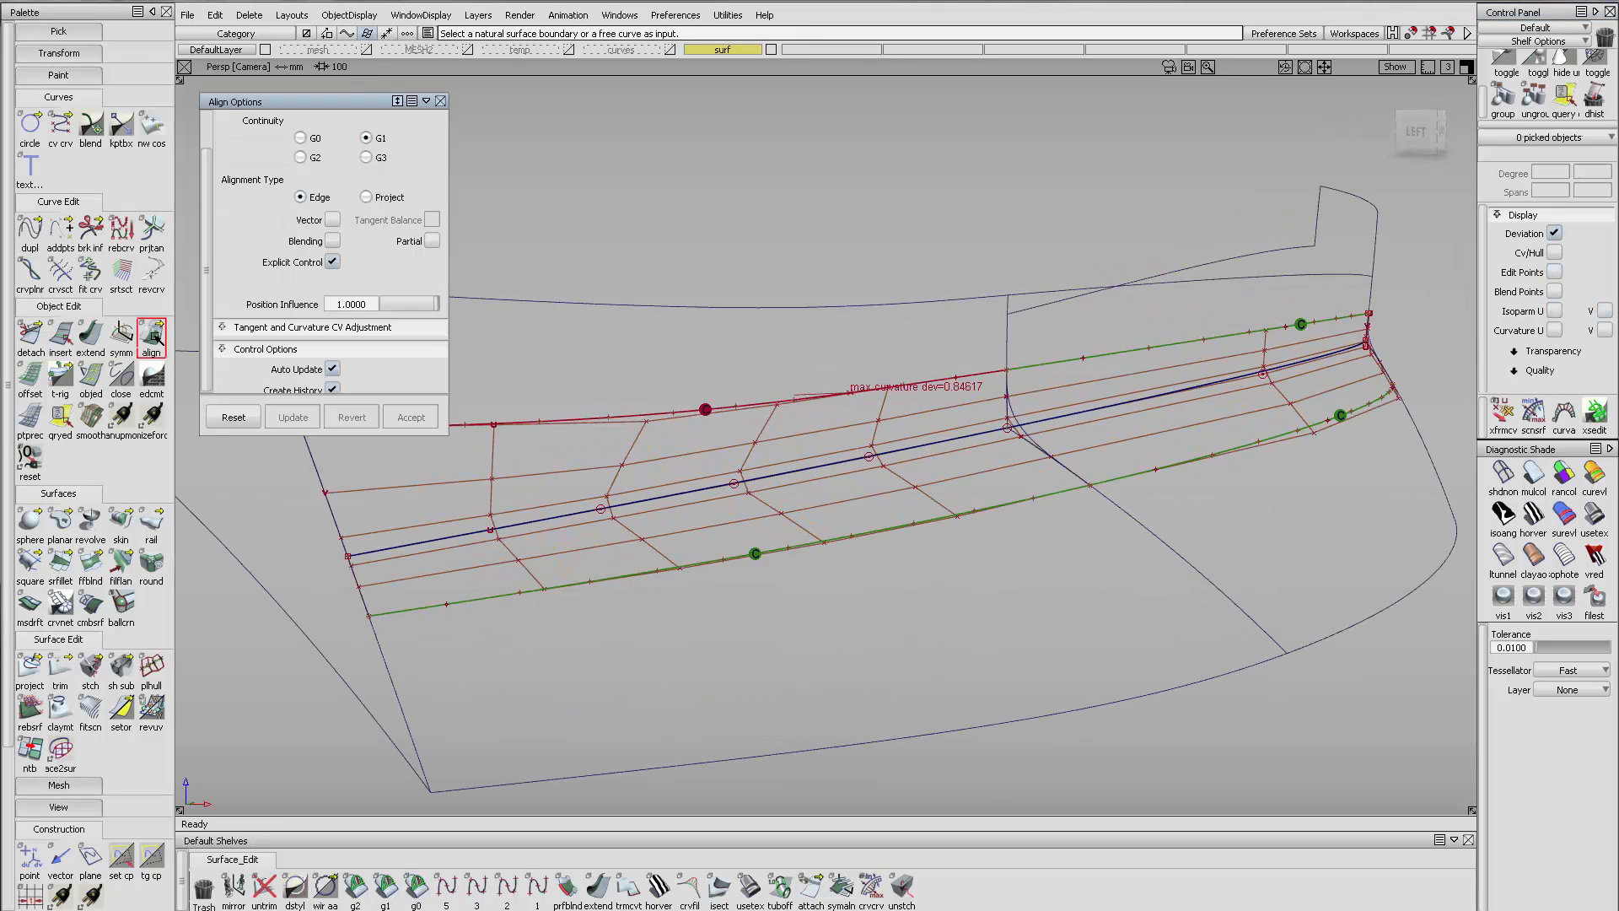
{"action": "left_click", "coordinate": [1046, 469]}
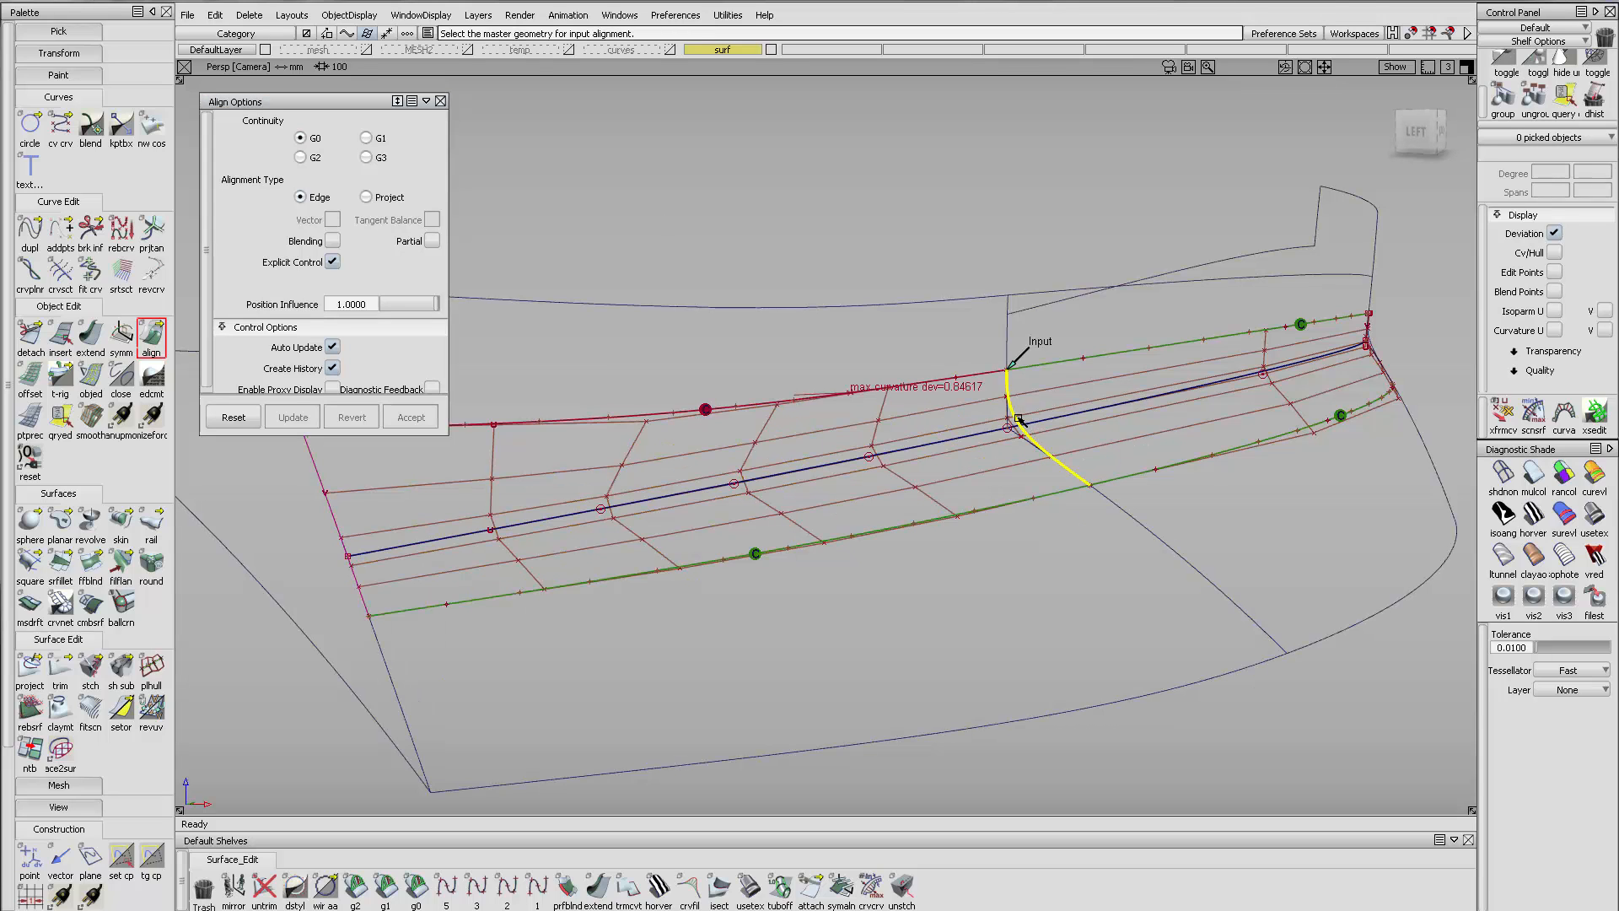
{"action": "left_click", "coordinate": [1019, 419]}
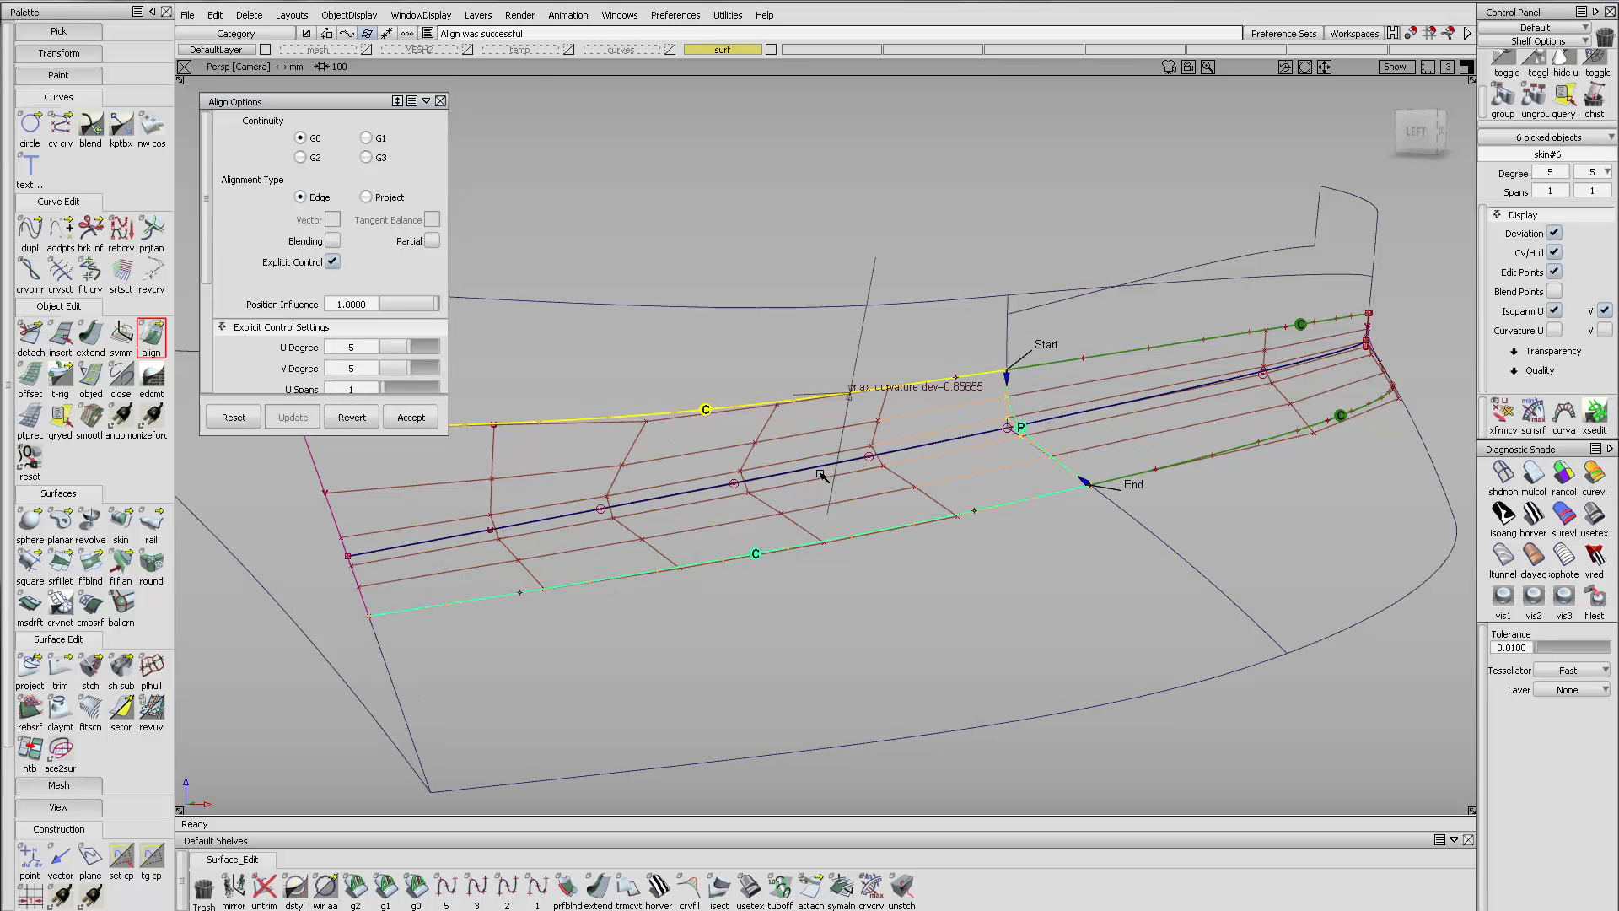
Align the left skin's upper edge, skin#6.V=0, to the wall surface with G2 continuity
{"action": "key", "text": "space"}
{"action": "left_click", "coordinate": [772, 410]}
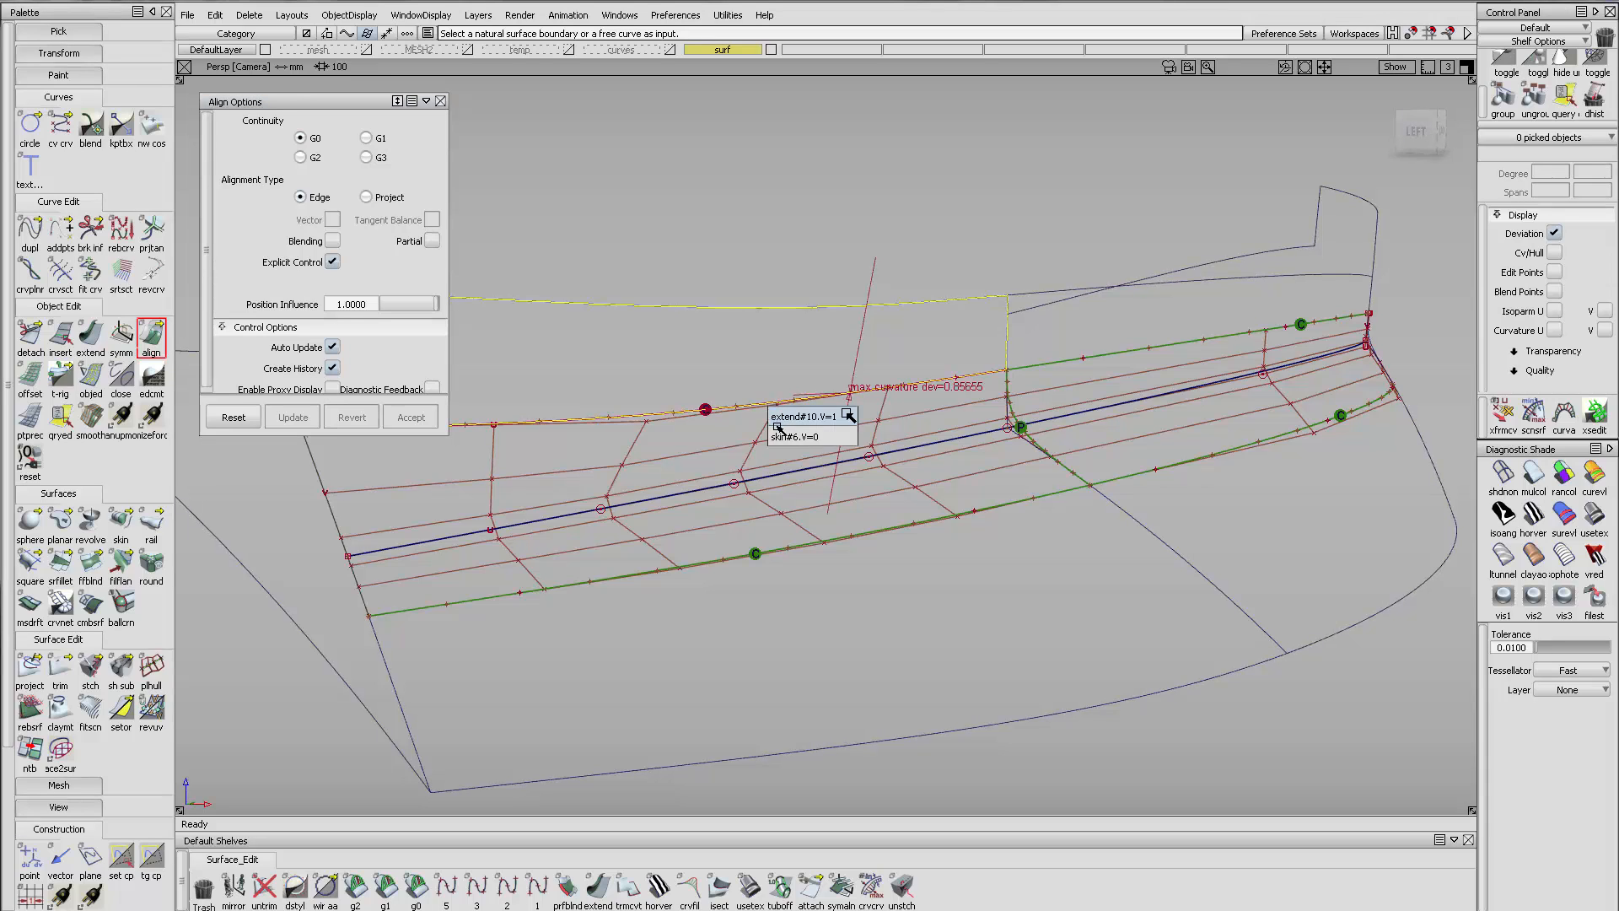
{"action": "left_click", "coordinate": [777, 431]}
{"action": "key", "text": "Return"}
{"action": "left_click", "coordinate": [683, 412]}
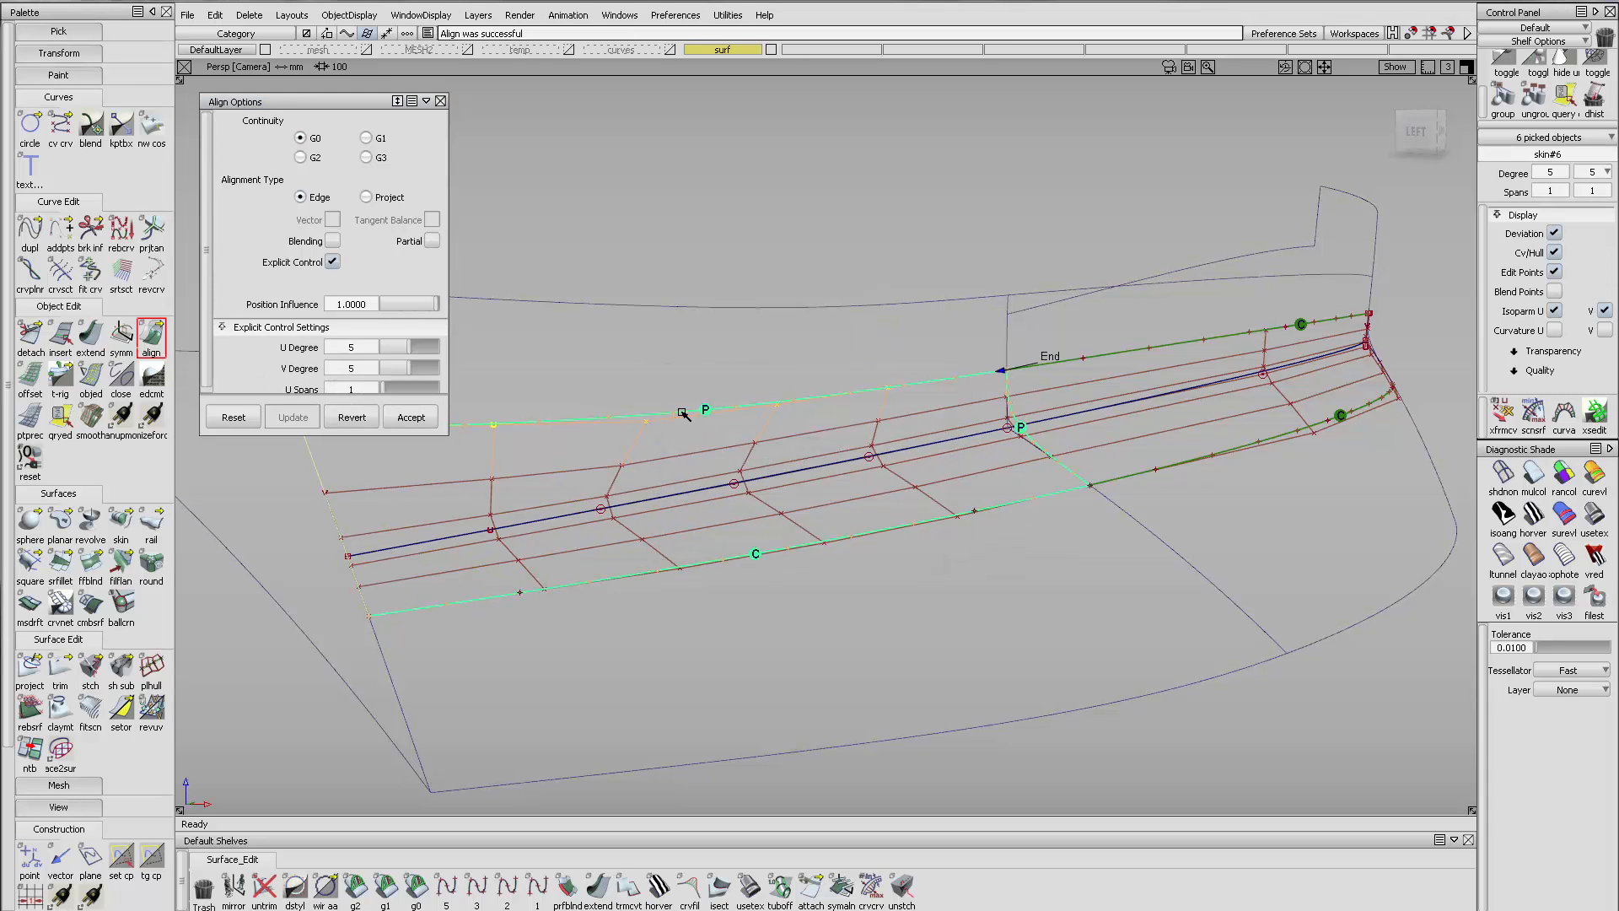
{"action": "left_click", "coordinate": [302, 157]}
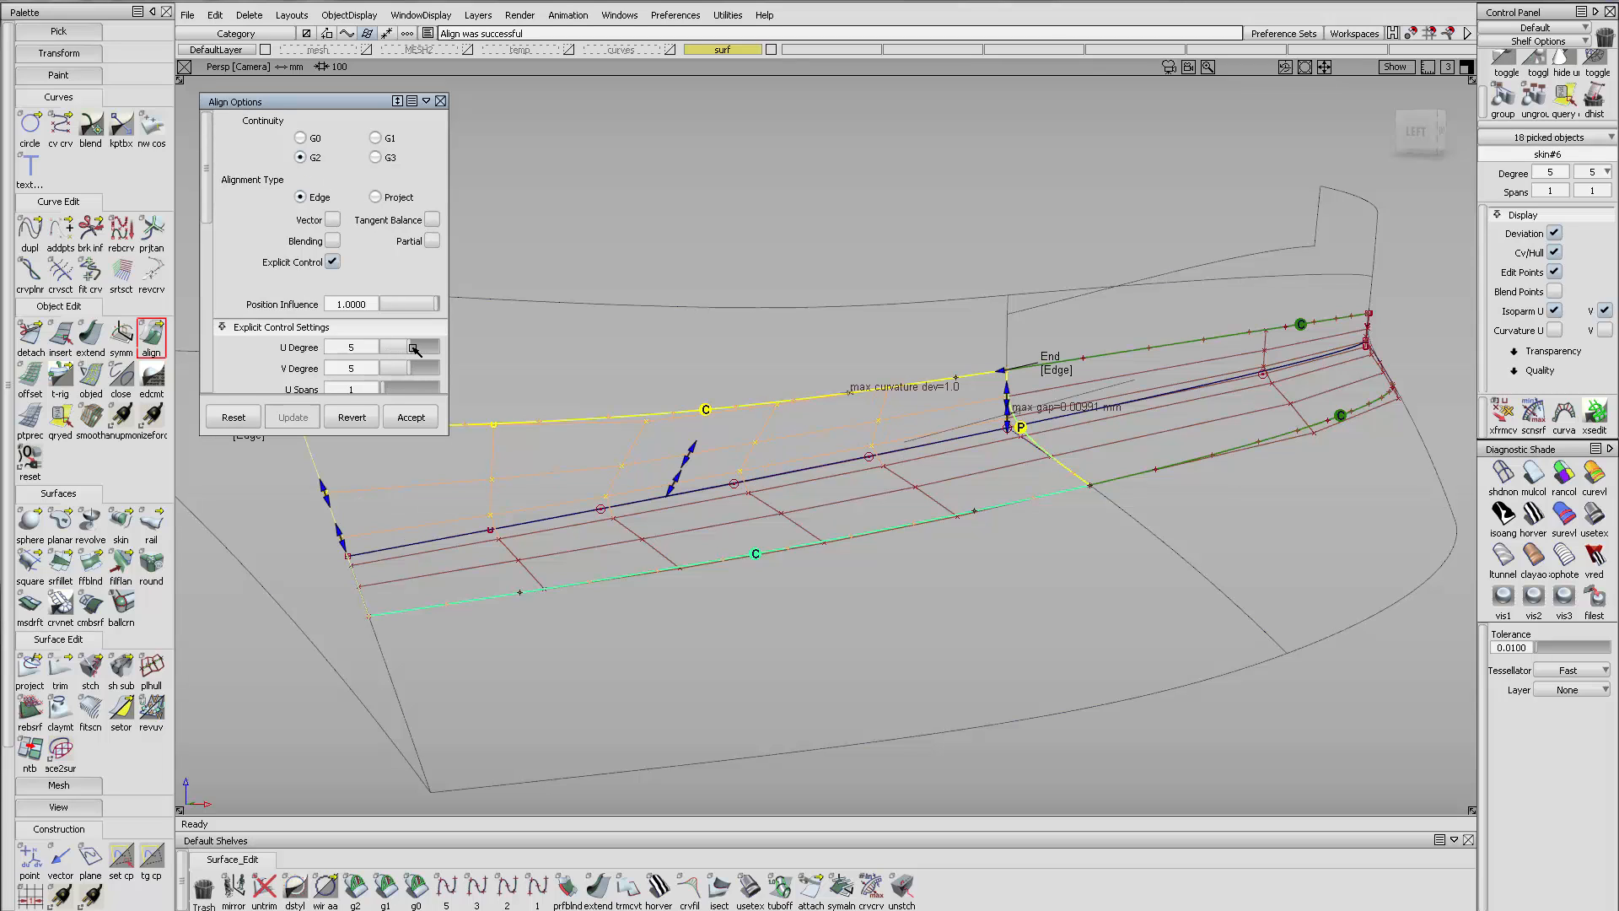
Align the left skin's lower edge and the right skin's lower and upper edges to their adjoining surfaces with G2 continuity
{"action": "left_click", "coordinate": [756, 557]}
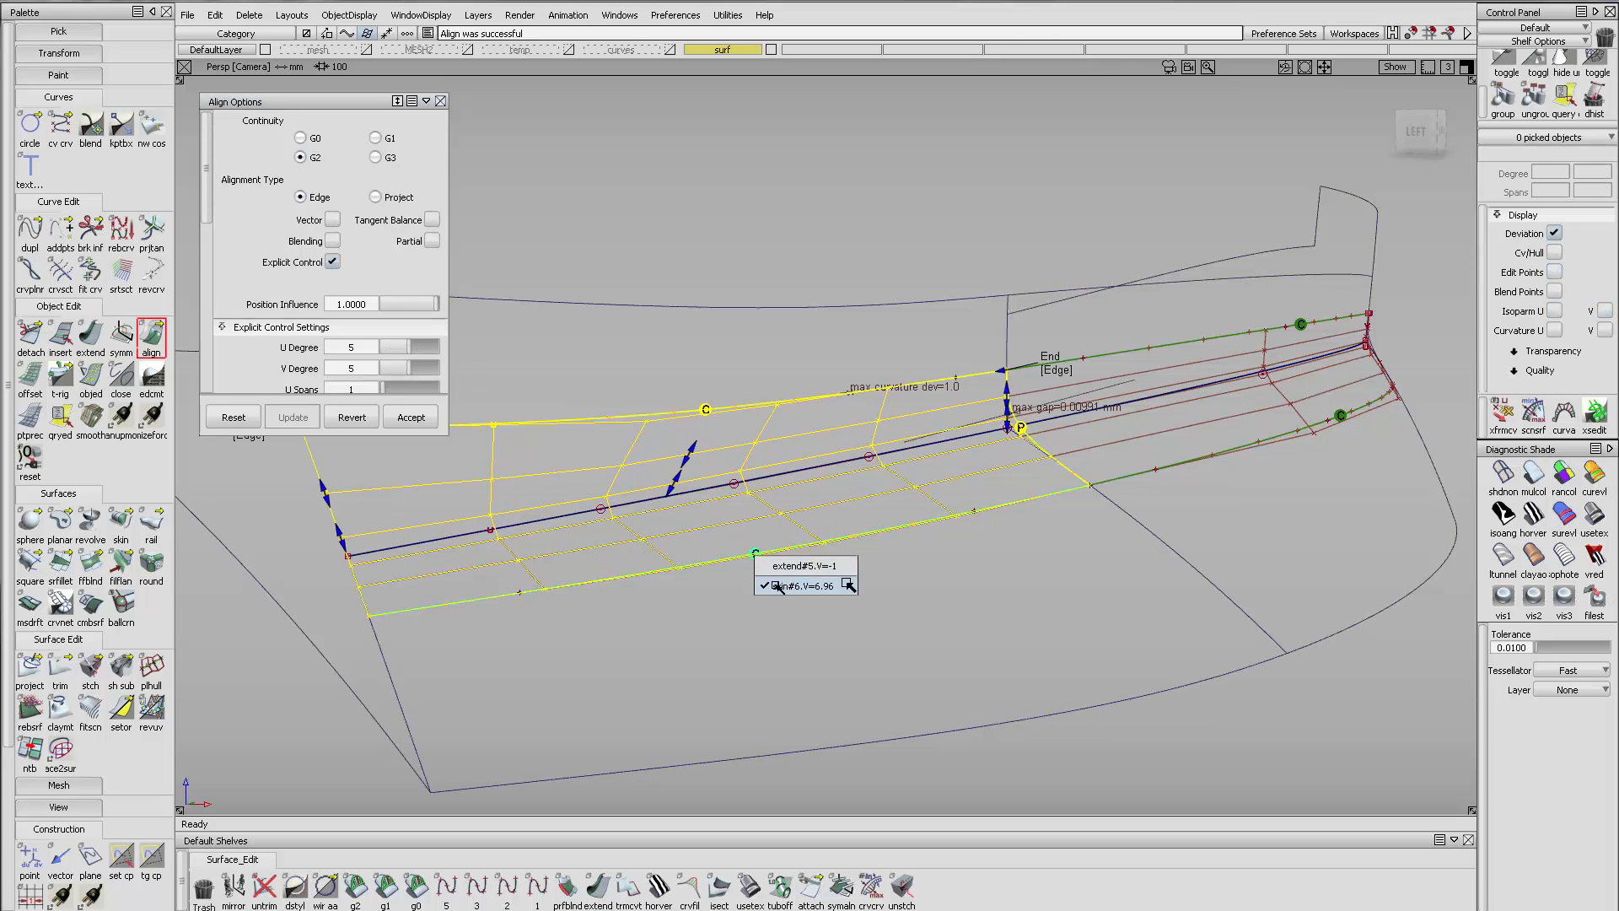
{"action": "left_click", "coordinate": [772, 567]}
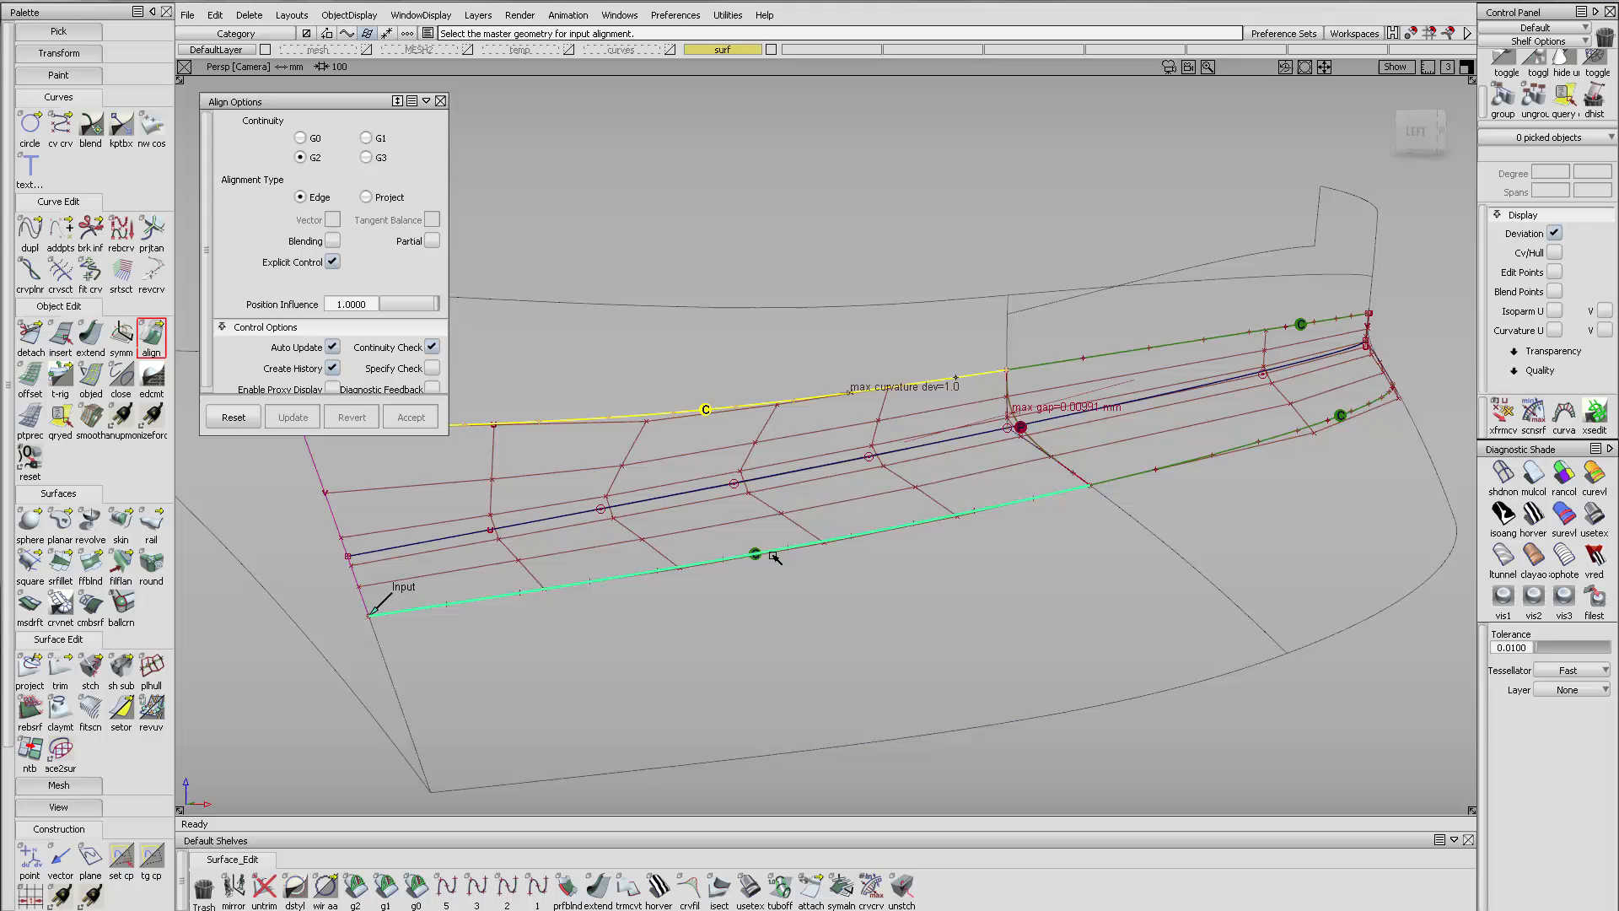
{"action": "left_click", "coordinate": [1188, 465]}
{"action": "left_click", "coordinate": [1192, 463]}
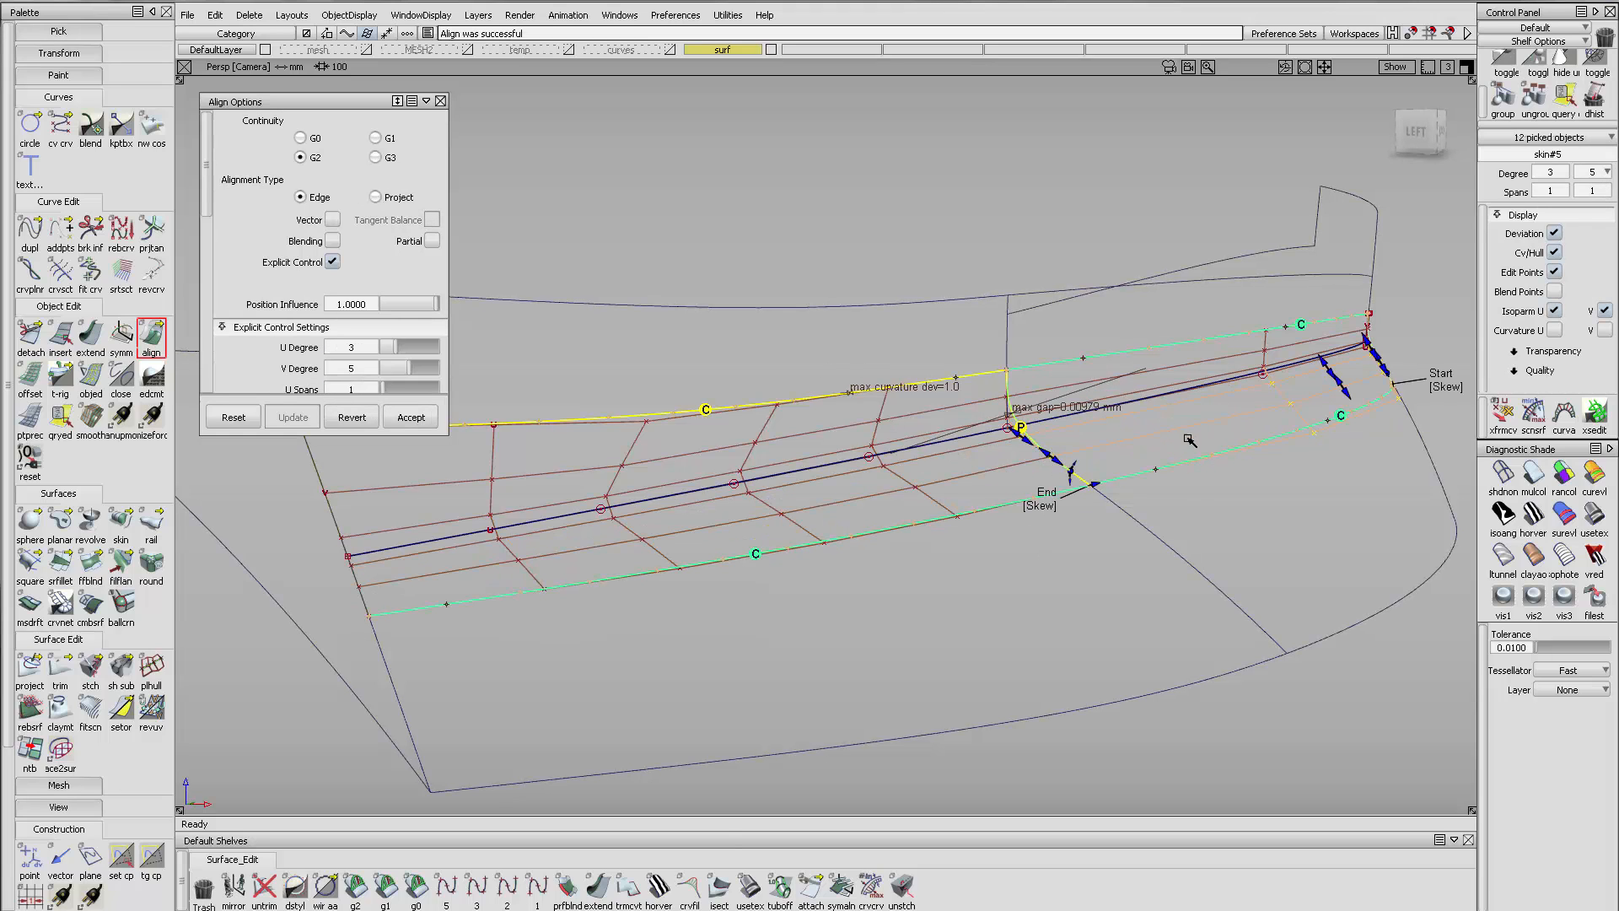
{"action": "left_click", "coordinate": [1127, 358]}
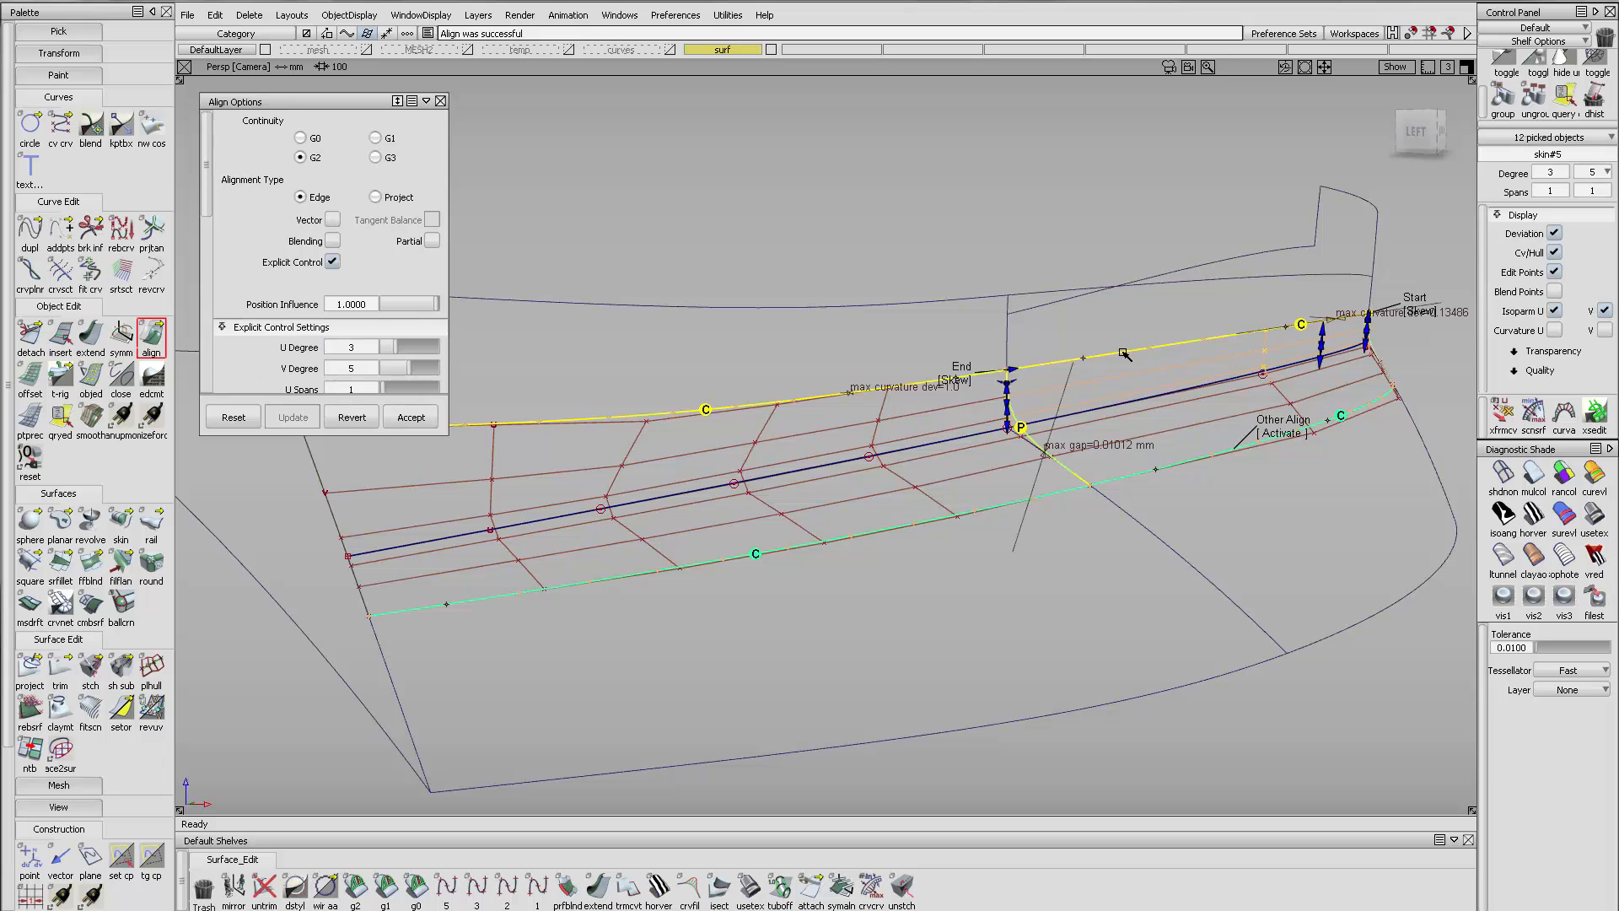
Reactivate the right skin's lower alignment and switch its end alignment to Edge Align
{"action": "left_click_drag", "start_coordinate": [1238, 438], "coordinate": [911, 424], "text": "alt+shift"}
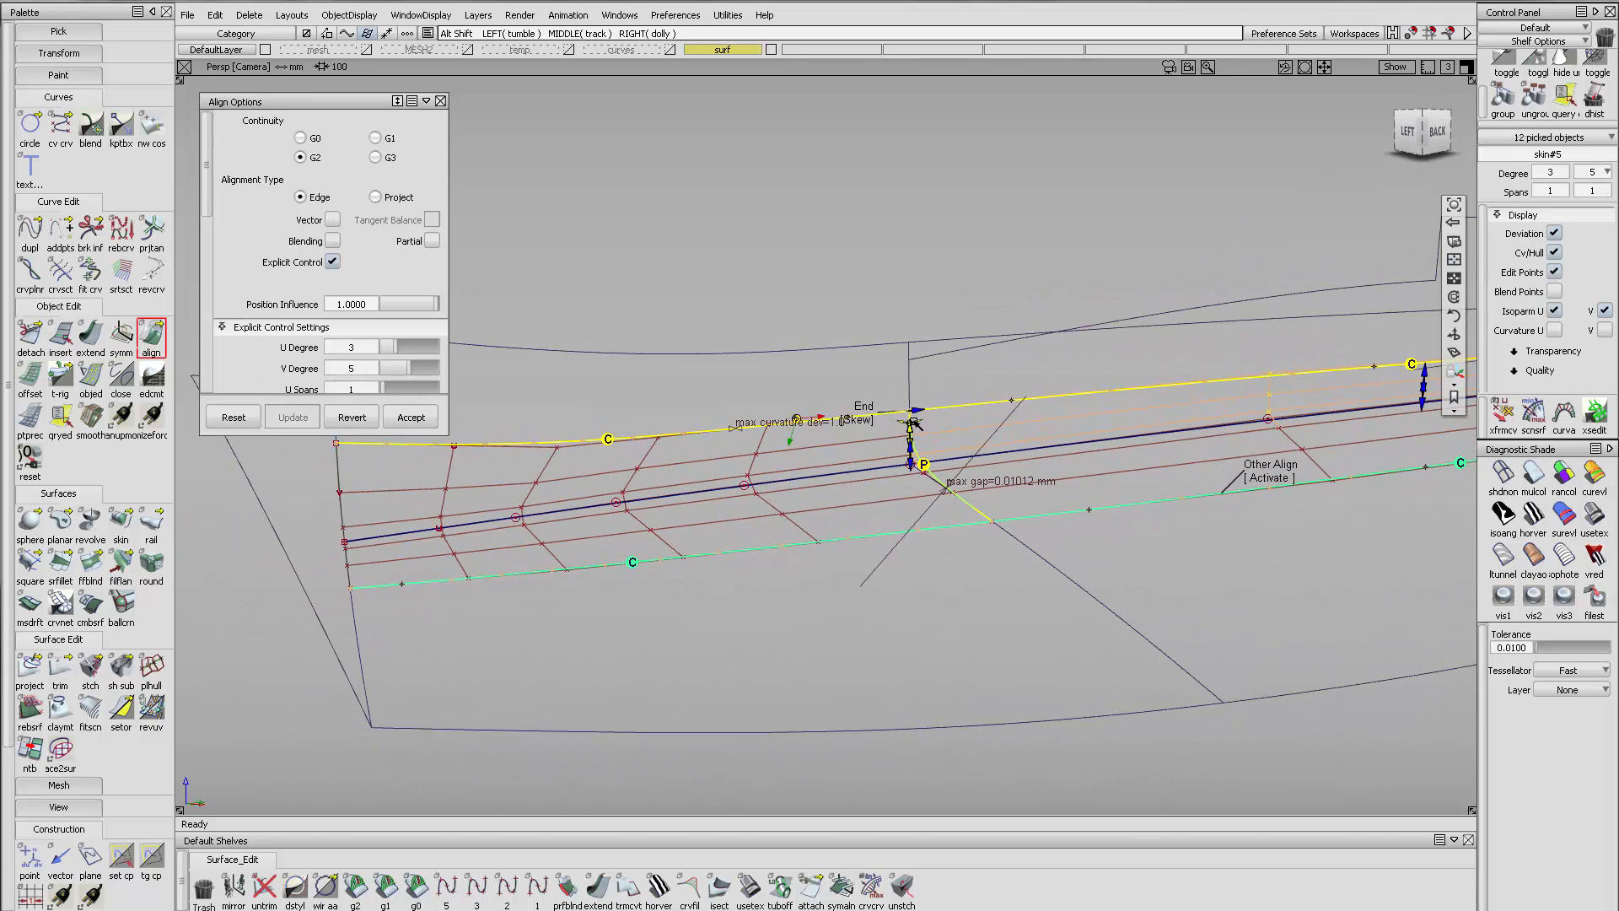
{"action": "left_click", "coordinate": [1272, 480]}
{"action": "left_click", "coordinate": [953, 538]}
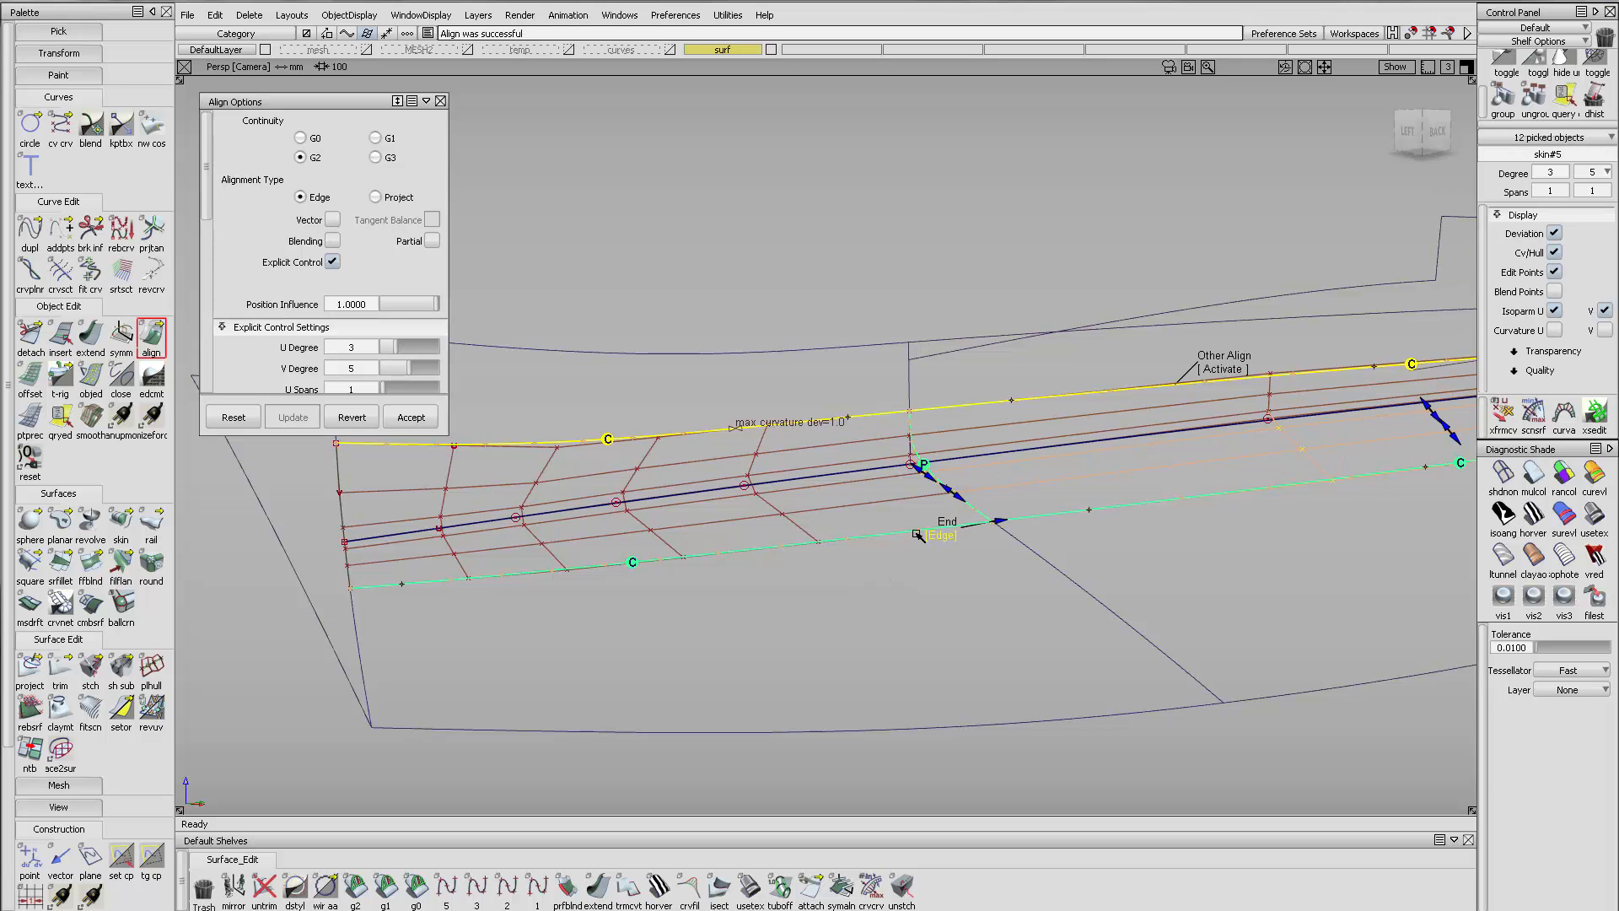
{"action": "left_click_drag", "start_coordinate": [790, 515], "coordinate": [1084, 510], "text": "alt+shift"}
{"action": "right_click_drag", "start_coordinate": [1084, 509], "coordinate": [1088, 501], "text": "alt+shift"}
{"action": "left_click_drag", "start_coordinate": [1088, 501], "coordinate": [1042, 496], "text": "alt+shift"}
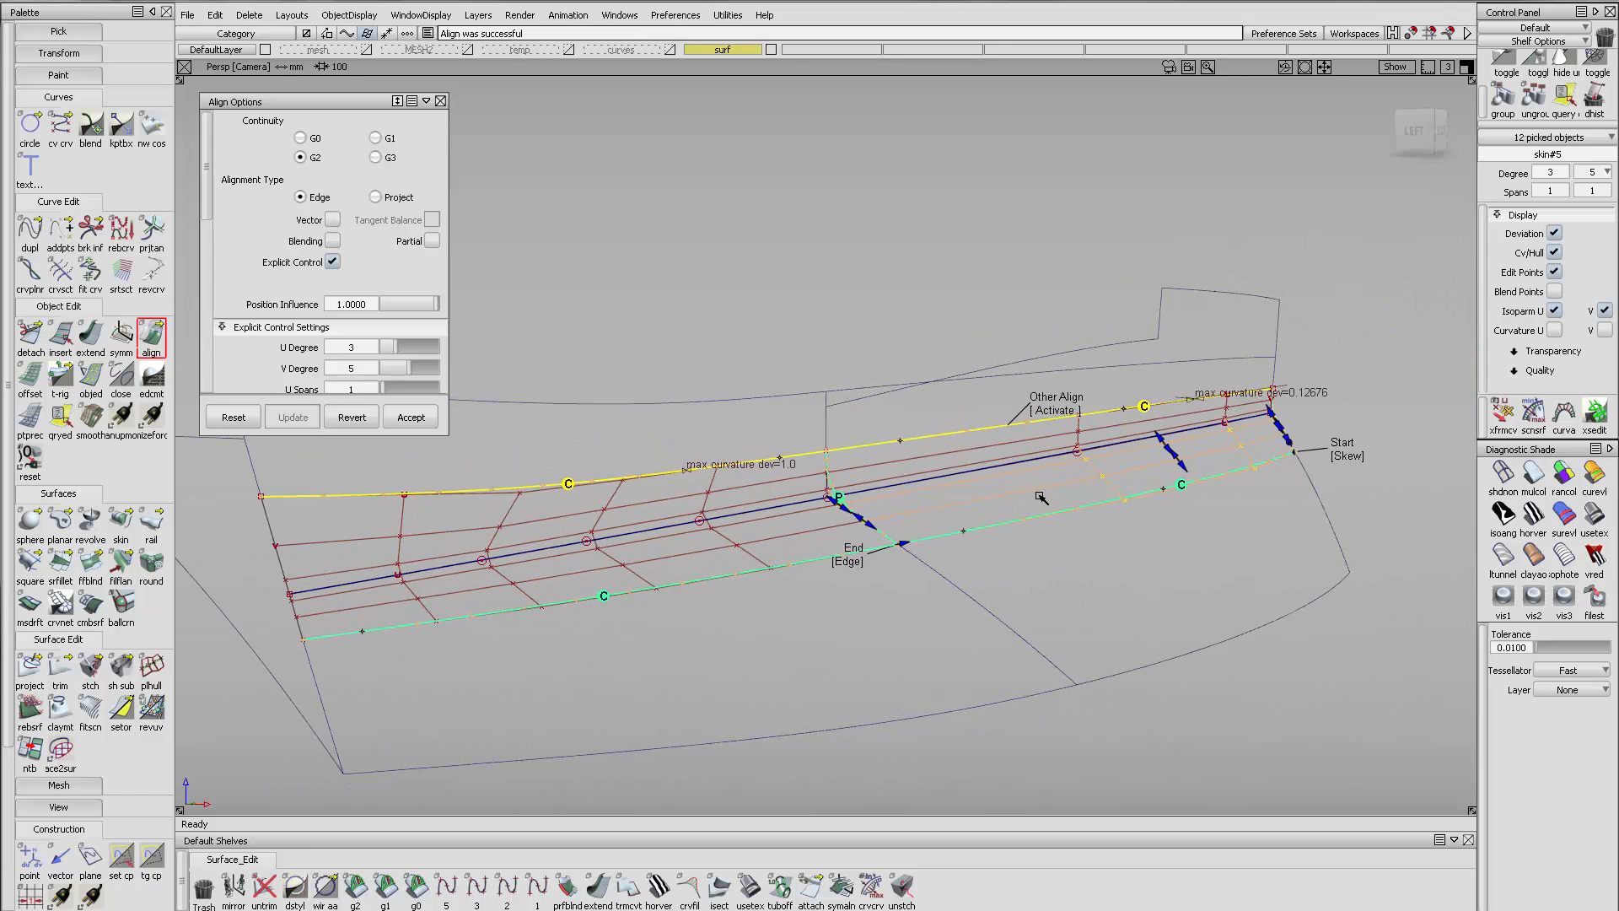
Delete the construction history of all the panel surfaces again
{"action": "left_click_drag", "start_coordinate": [975, 552], "coordinate": [961, 472], "text": "ctrl+shift"}
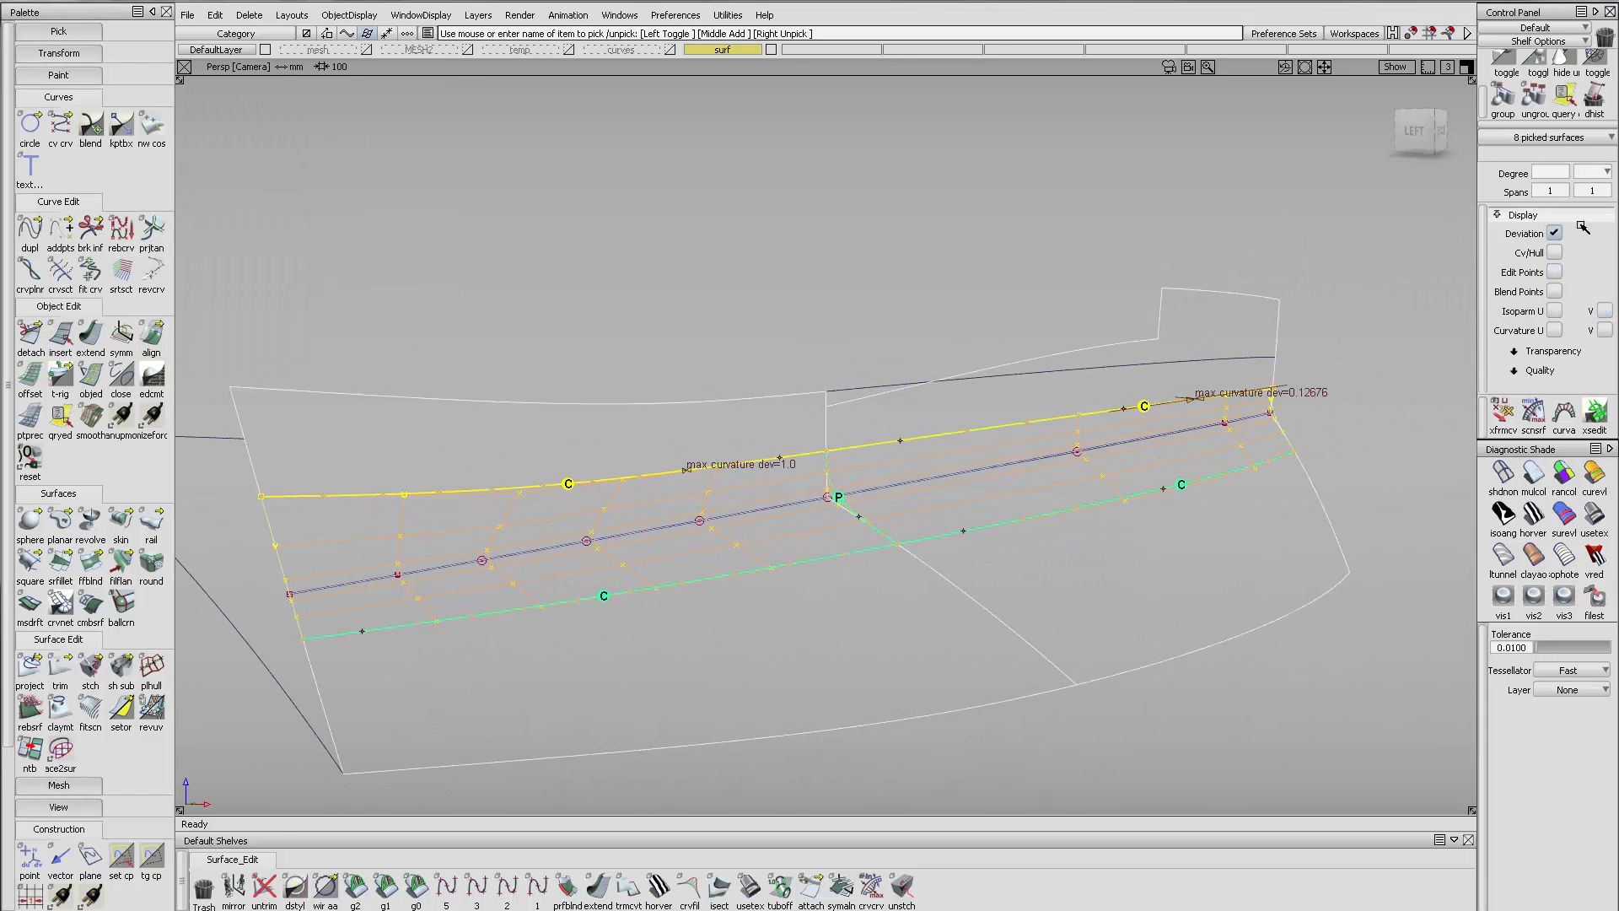
{"action": "left_click", "coordinate": [1587, 110]}
{"action": "left_click", "coordinate": [727, 517]}
Delete the two crease curves running through the middle of the skins
{"action": "left_click_drag", "start_coordinate": [899, 527], "coordinate": [894, 481], "text": "ctrl+shift"}
{"action": "left_click_drag", "start_coordinate": [824, 413], "coordinate": [747, 421], "text": "ctrl+shift"}
{"action": "left_click_drag", "start_coordinate": [730, 428], "coordinate": [956, 605]}
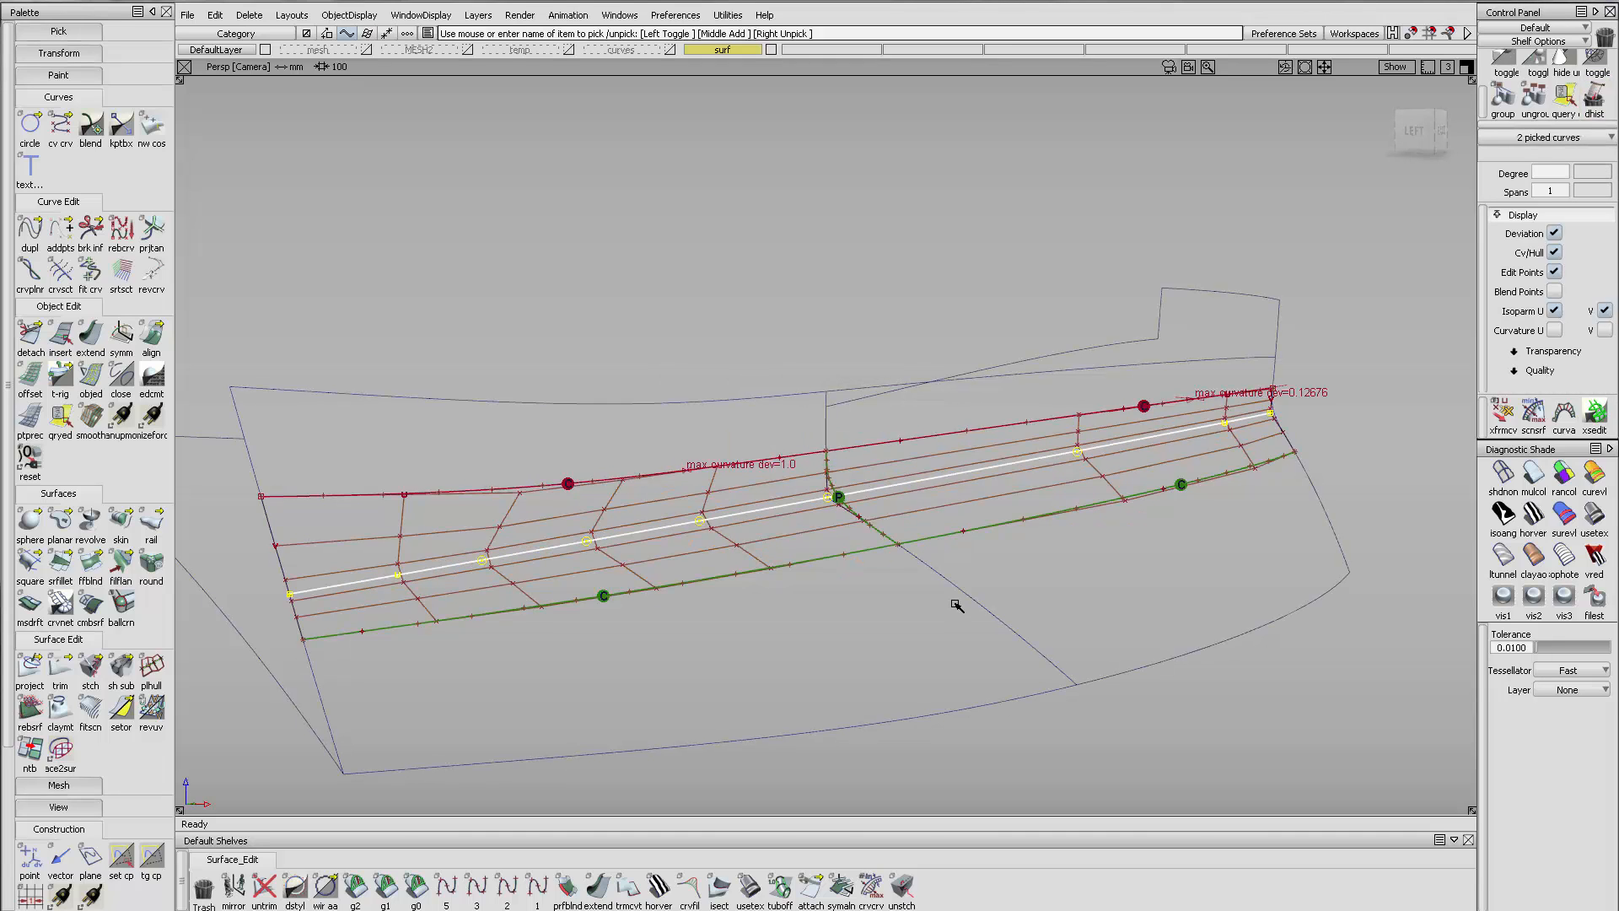
{"action": "key", "text": "Delete"}
{"action": "key", "text": "Return"}
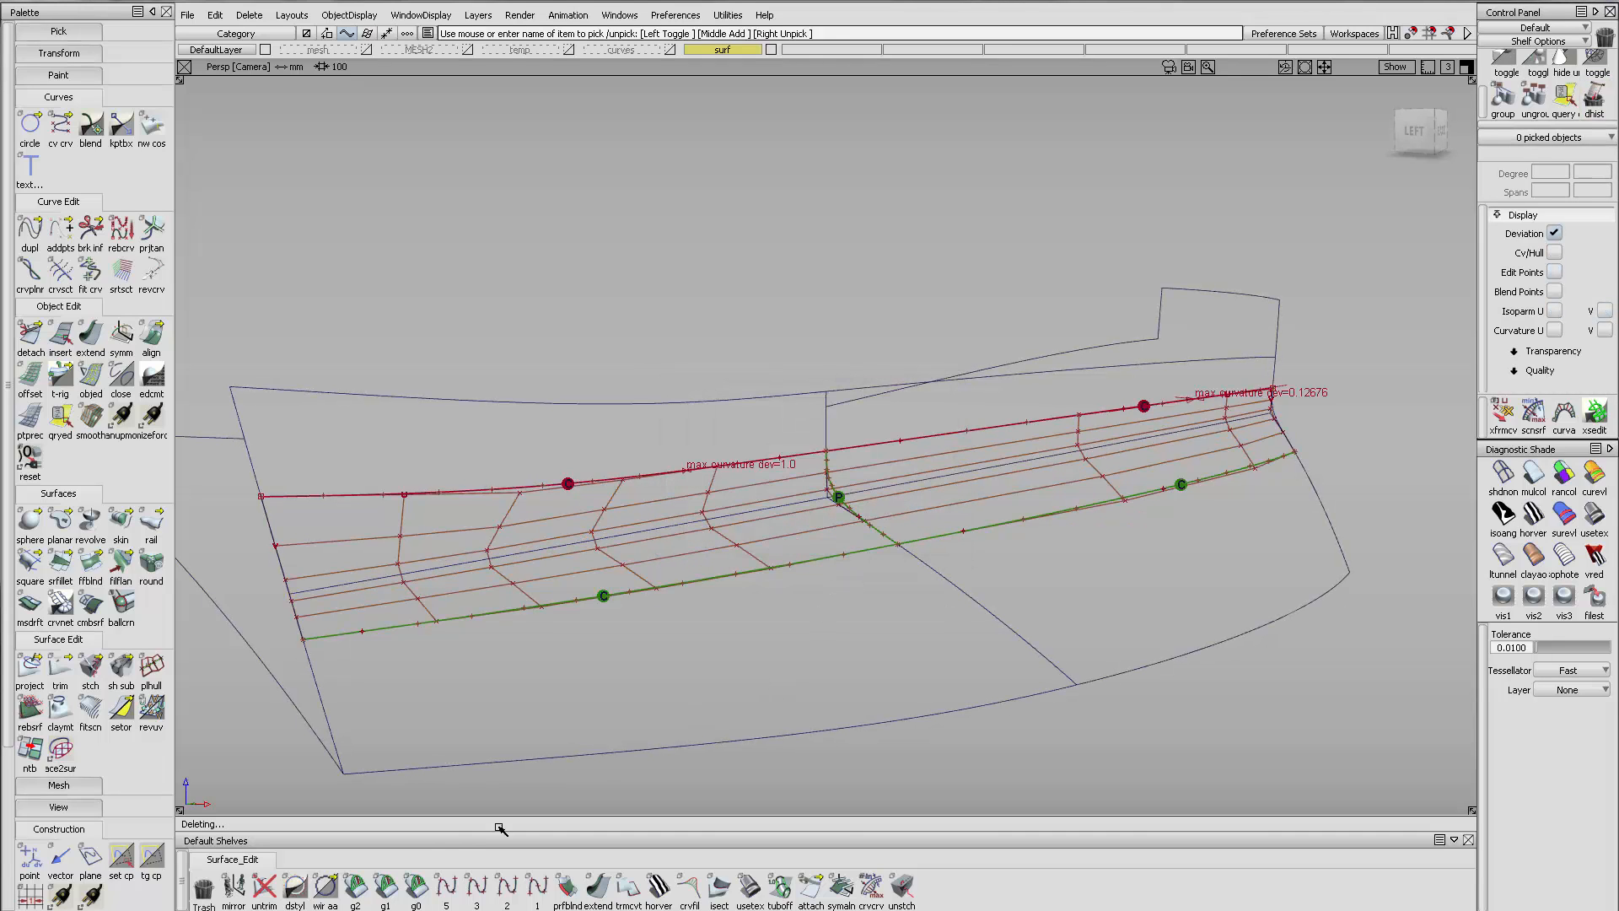
Check G2 continuity along the skins' shared middle edge and upper edges, adjusting the check's sampling on the right skin's upper edge
{"action": "left_click", "coordinate": [355, 886]}
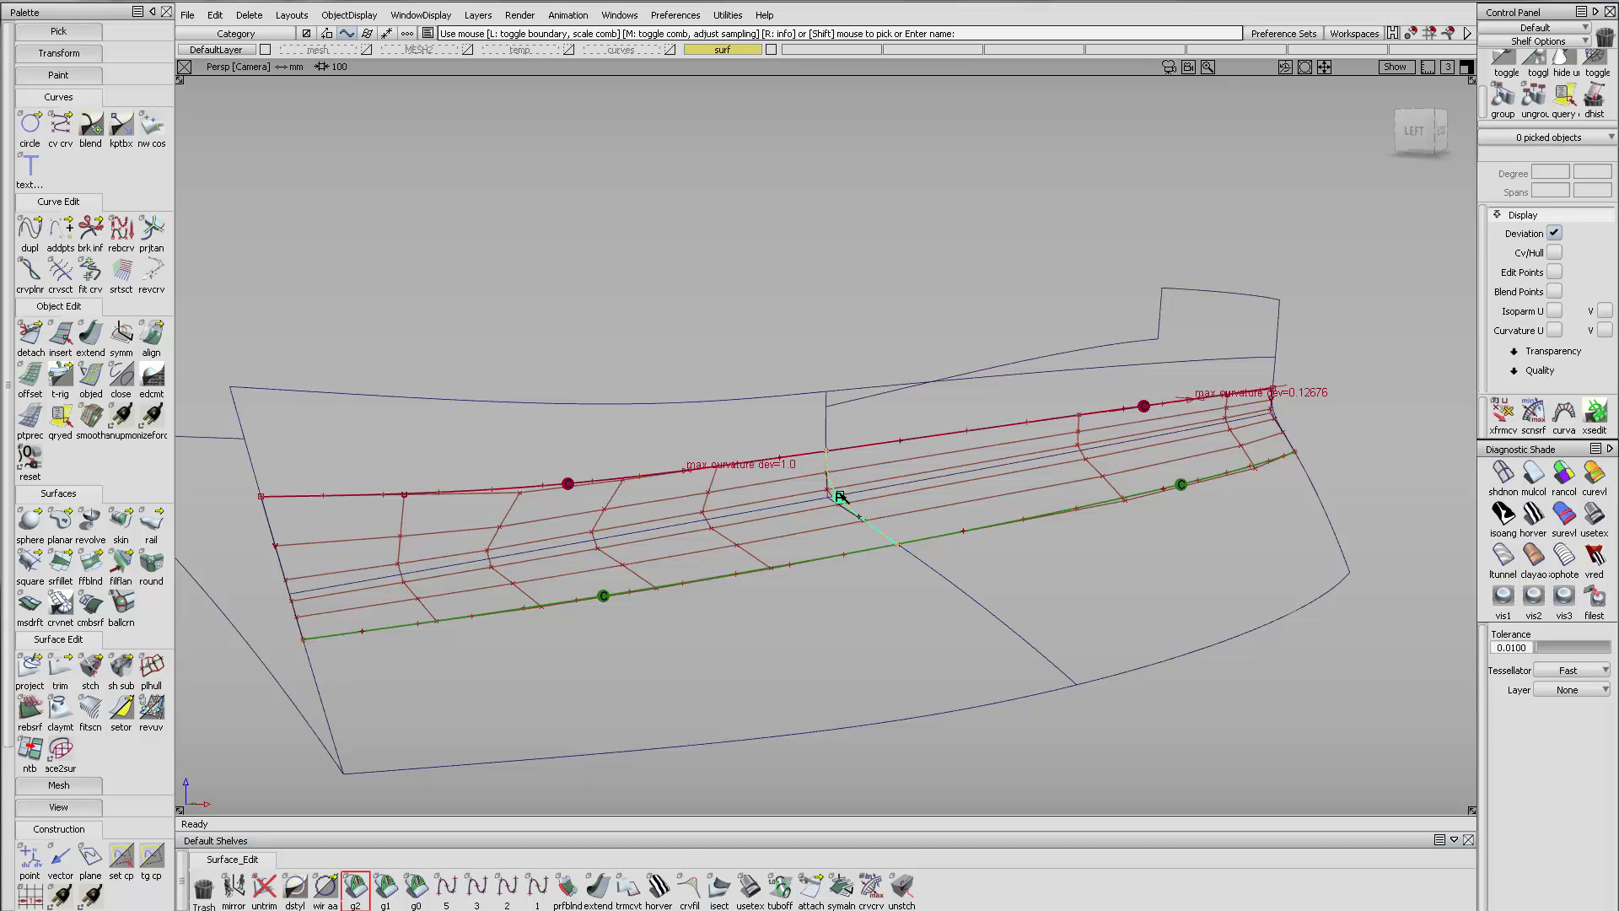
{"action": "left_click", "coordinate": [838, 496]}
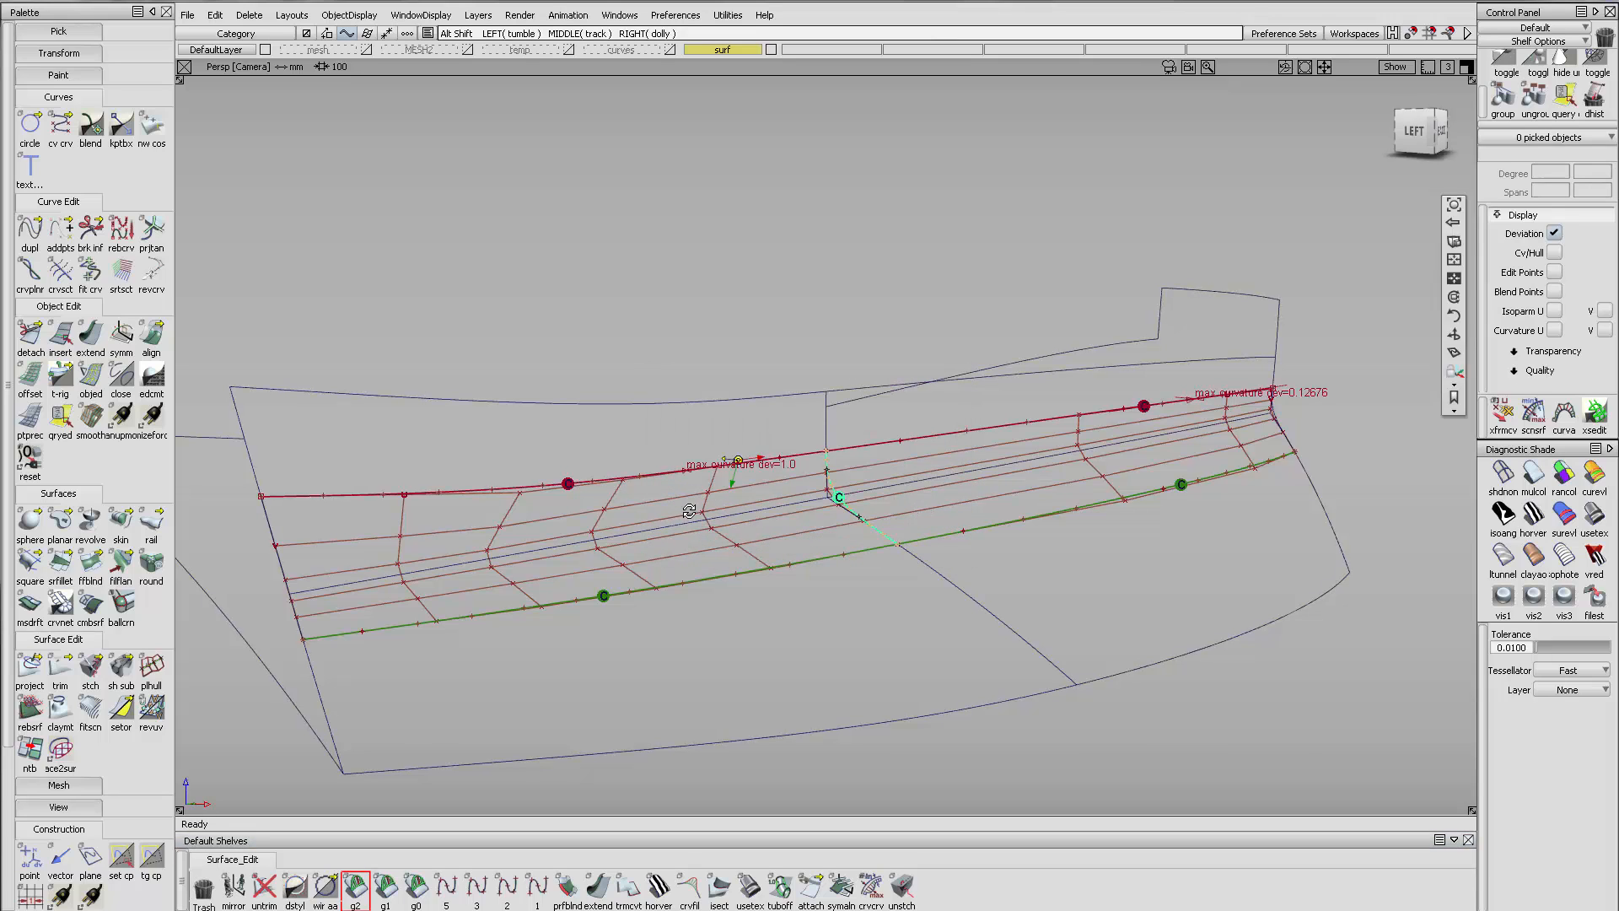
{"action": "left_click_drag", "start_coordinate": [777, 489], "coordinate": [648, 485], "text": "alt+shift"}
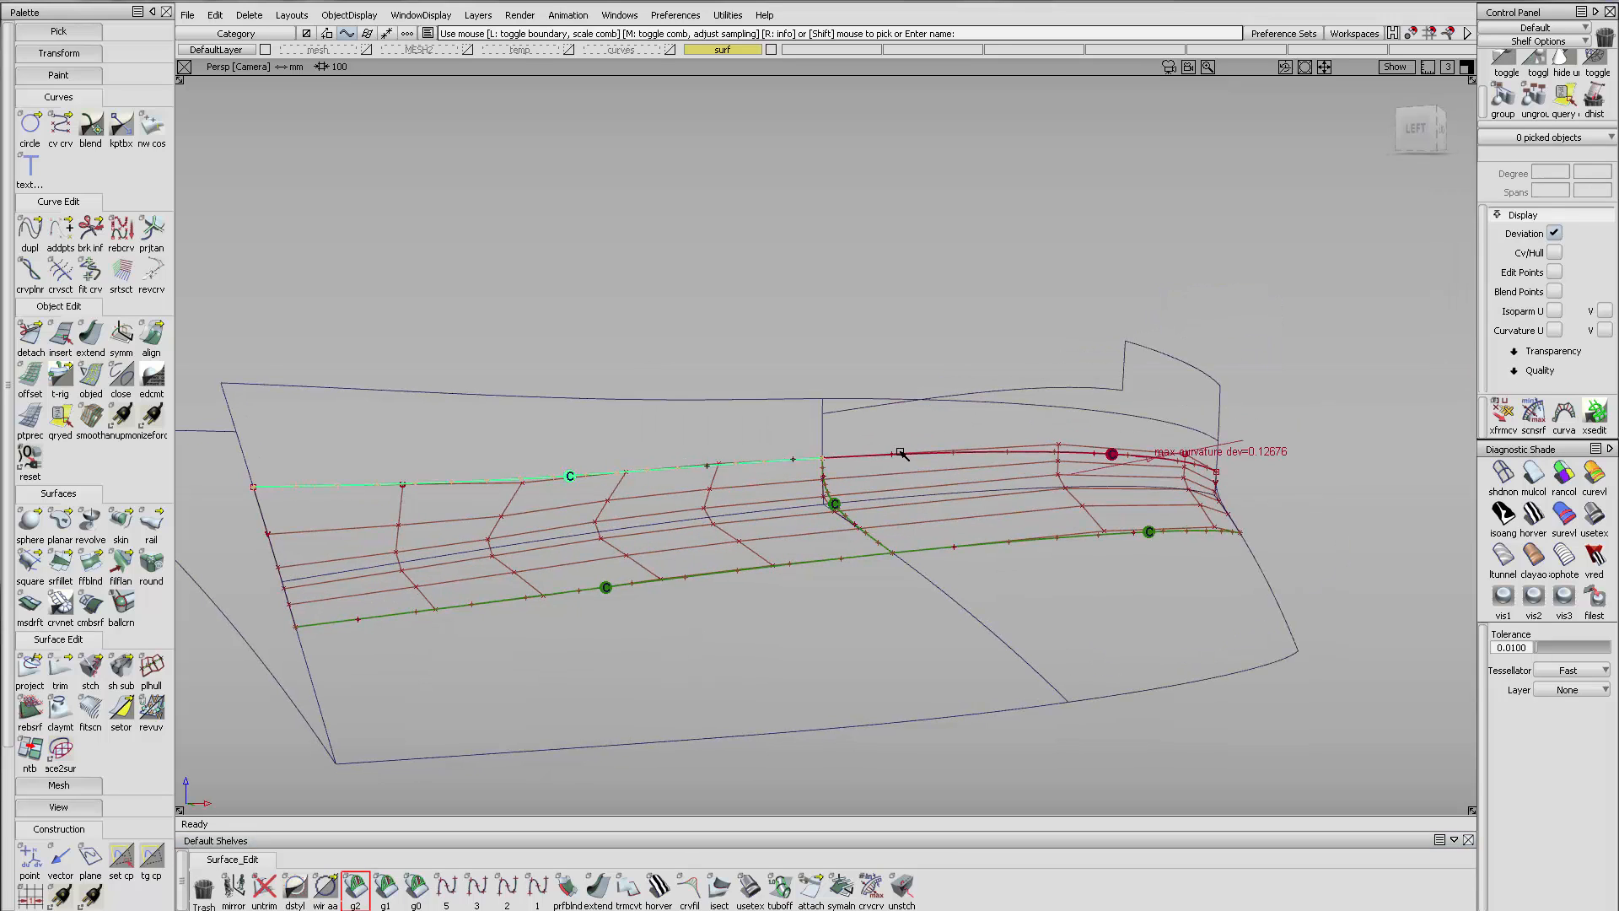
{"action": "left_click_drag", "start_coordinate": [1174, 485], "coordinate": [731, 463], "text": "alt+shift"}
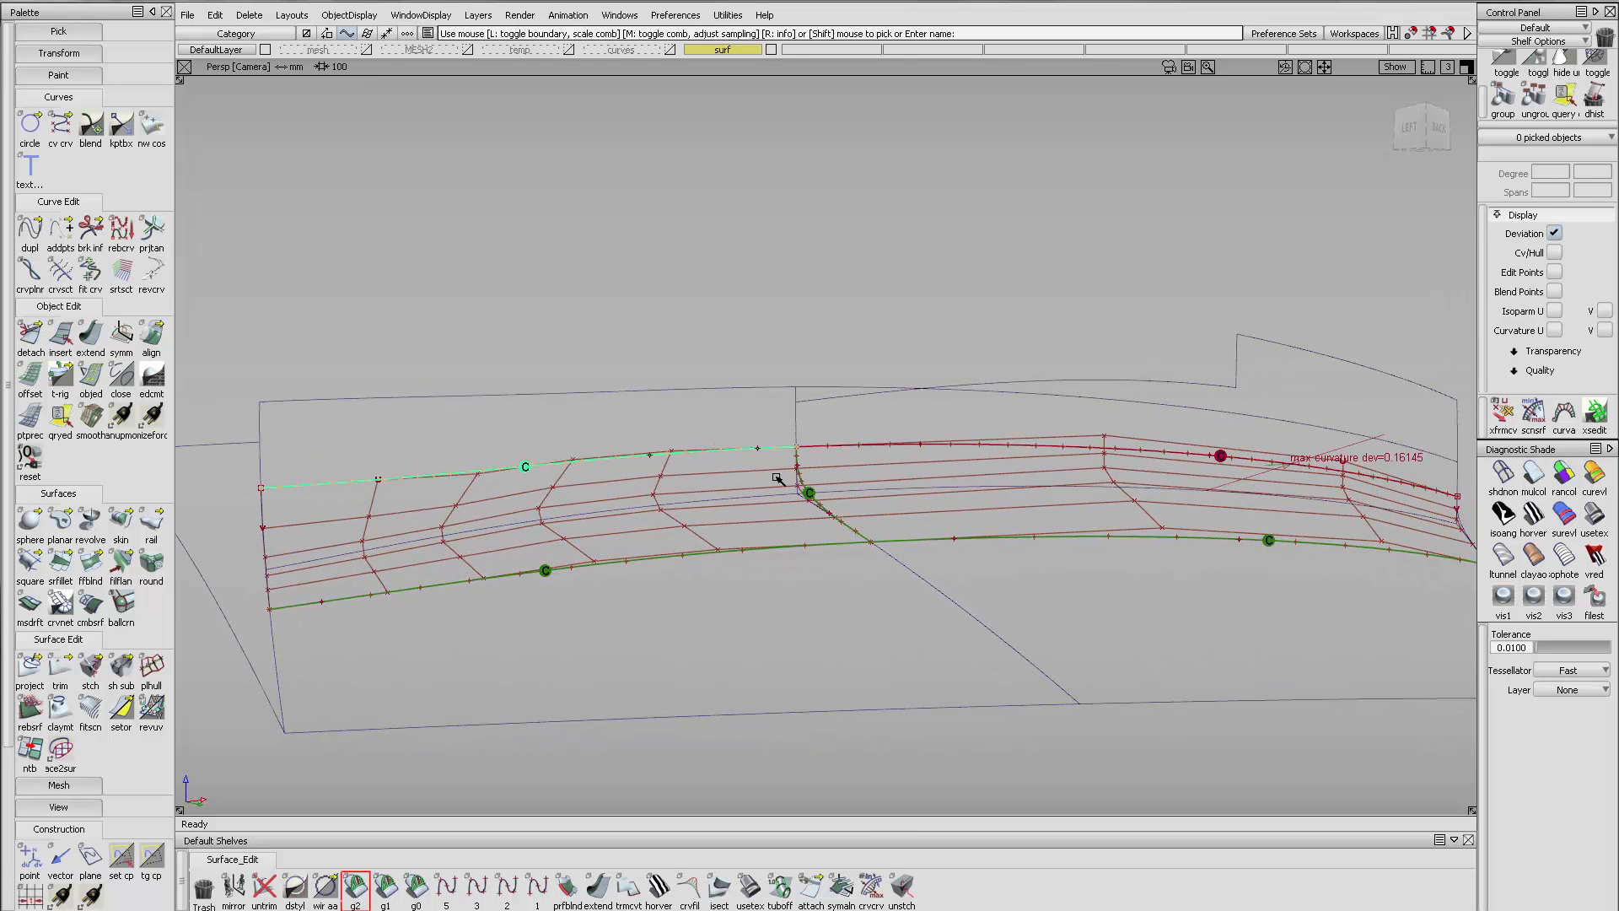
{"action": "left_click_drag", "start_coordinate": [952, 478], "coordinate": [491, 474], "text": "alt+shift"}
{"action": "left_click_drag", "start_coordinate": [878, 379], "coordinate": [976, 470], "text": "alt+shift"}
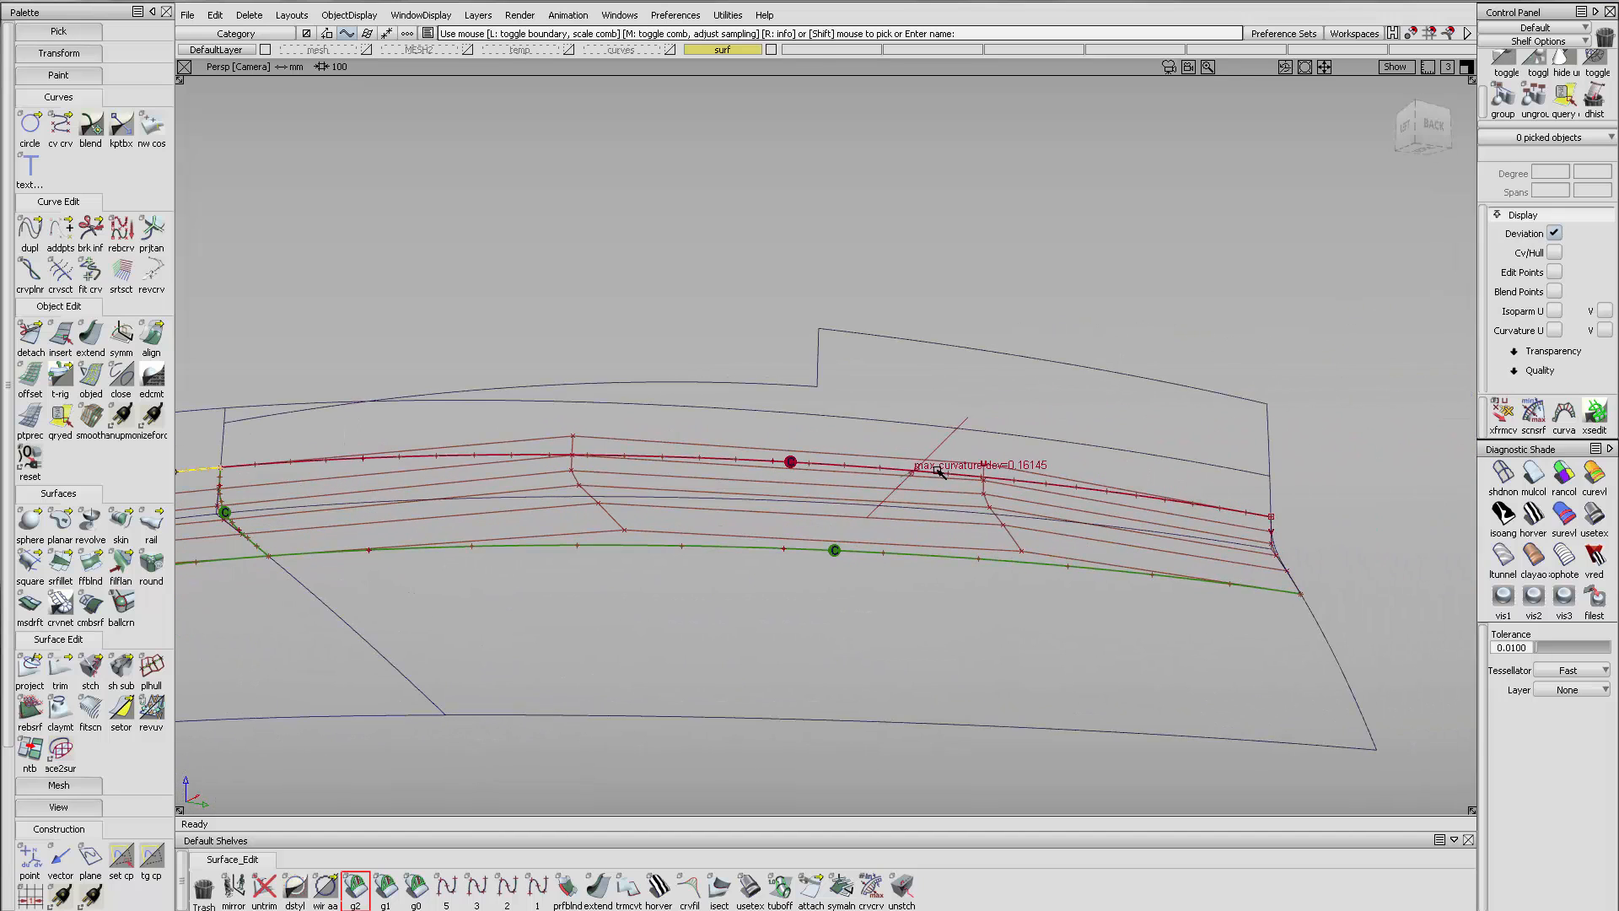
{"action": "middle_click_drag", "start_coordinate": [748, 466], "coordinate": [1040, 497]}
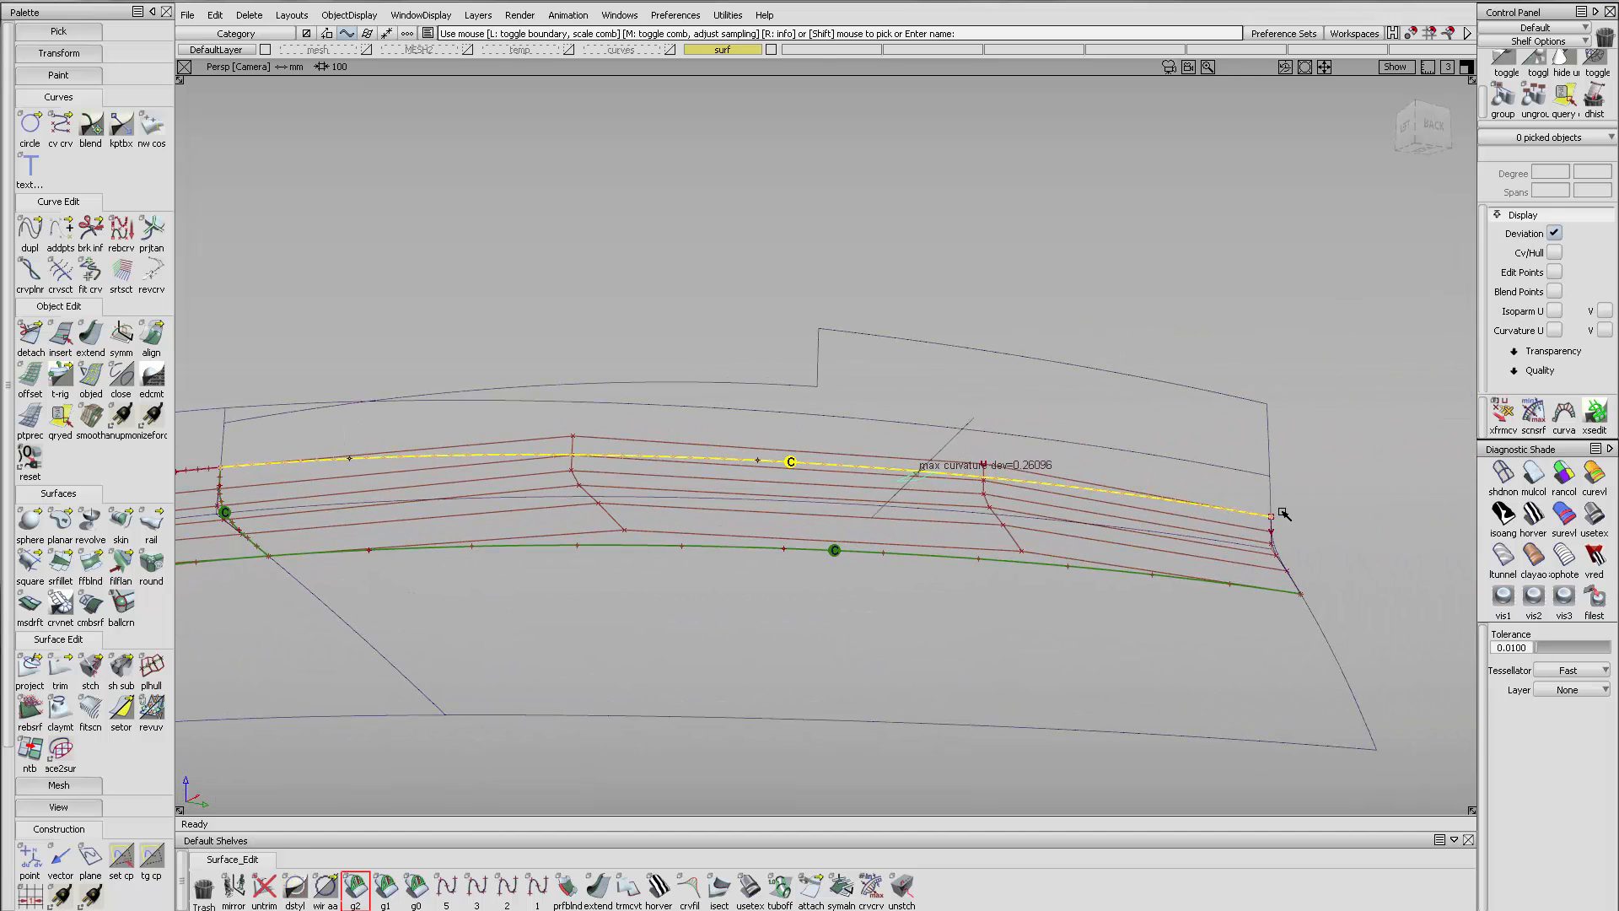
Adjust the third-row CV near the right skin's outer end by moving it along its hull and projecting it
{"action": "left_click_drag", "start_coordinate": [1164, 505], "coordinate": [893, 495], "text": "alt+shift"}
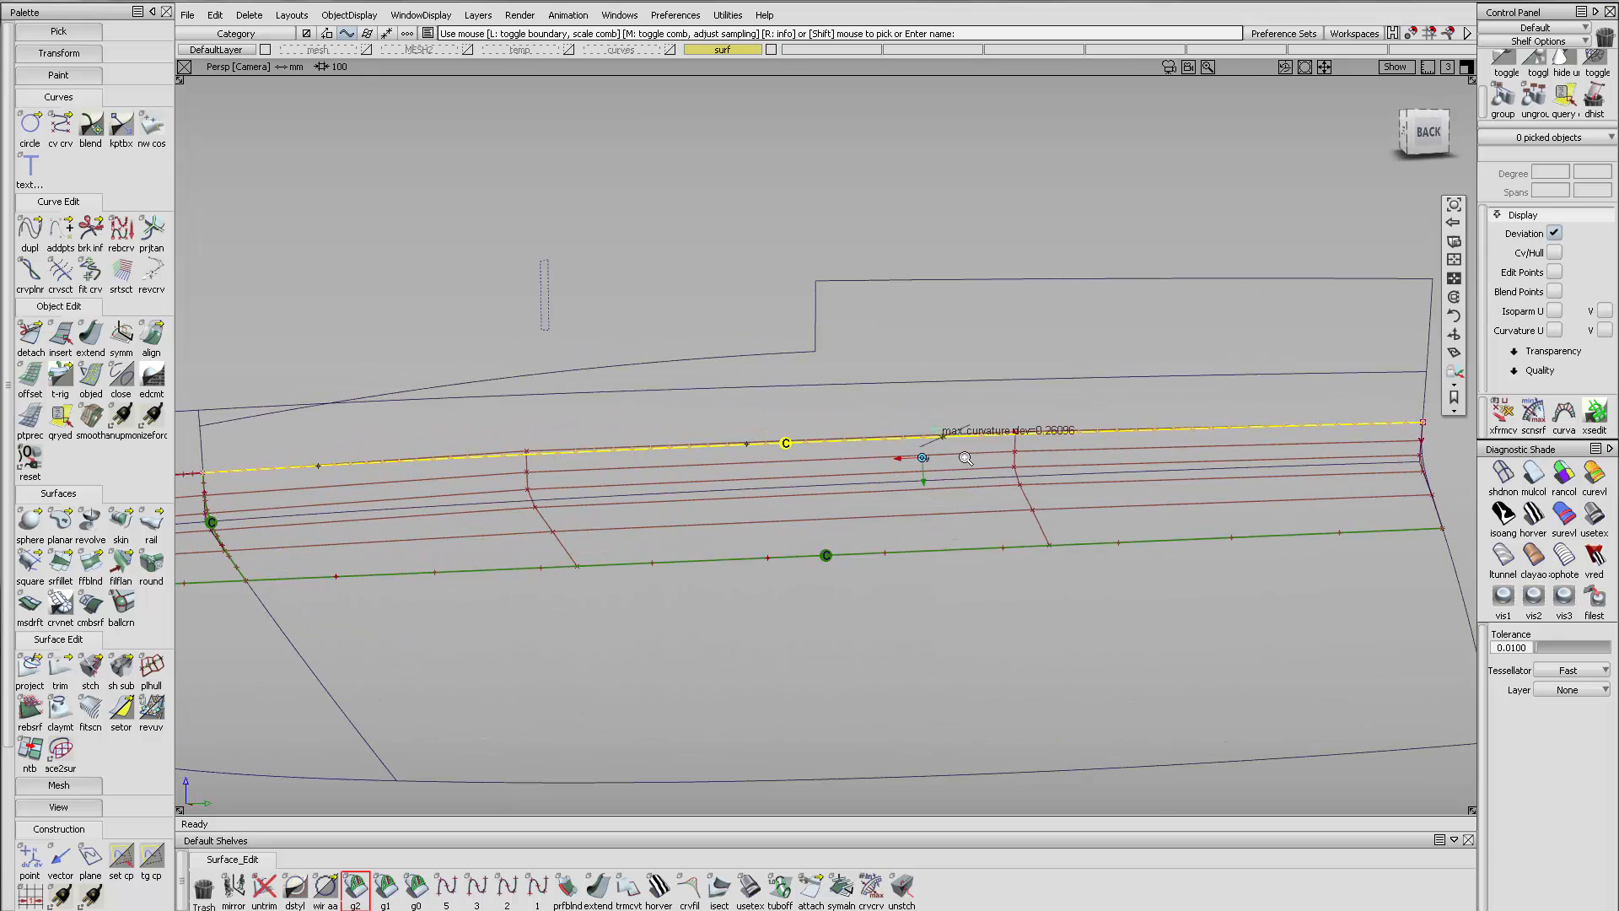
{"action": "left_click_drag", "start_coordinate": [966, 458], "coordinate": [1265, 397], "text": "alt+shift"}
{"action": "left_click", "coordinate": [1503, 412]}
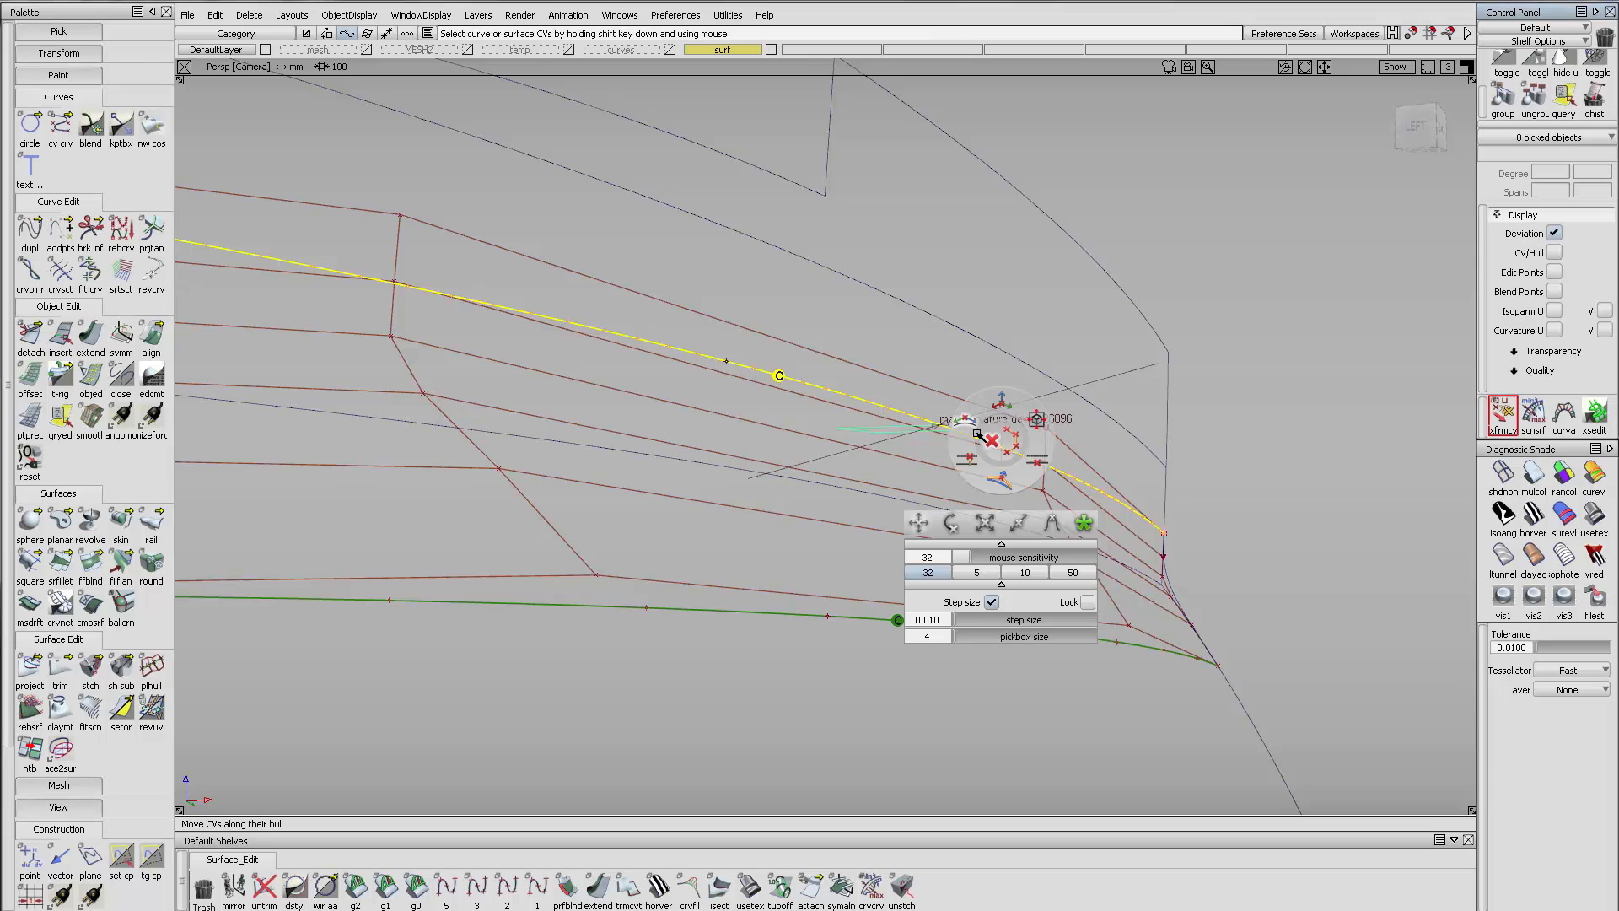
{"action": "left_click", "coordinate": [965, 422]}
{"action": "left_click", "coordinate": [1045, 493]}
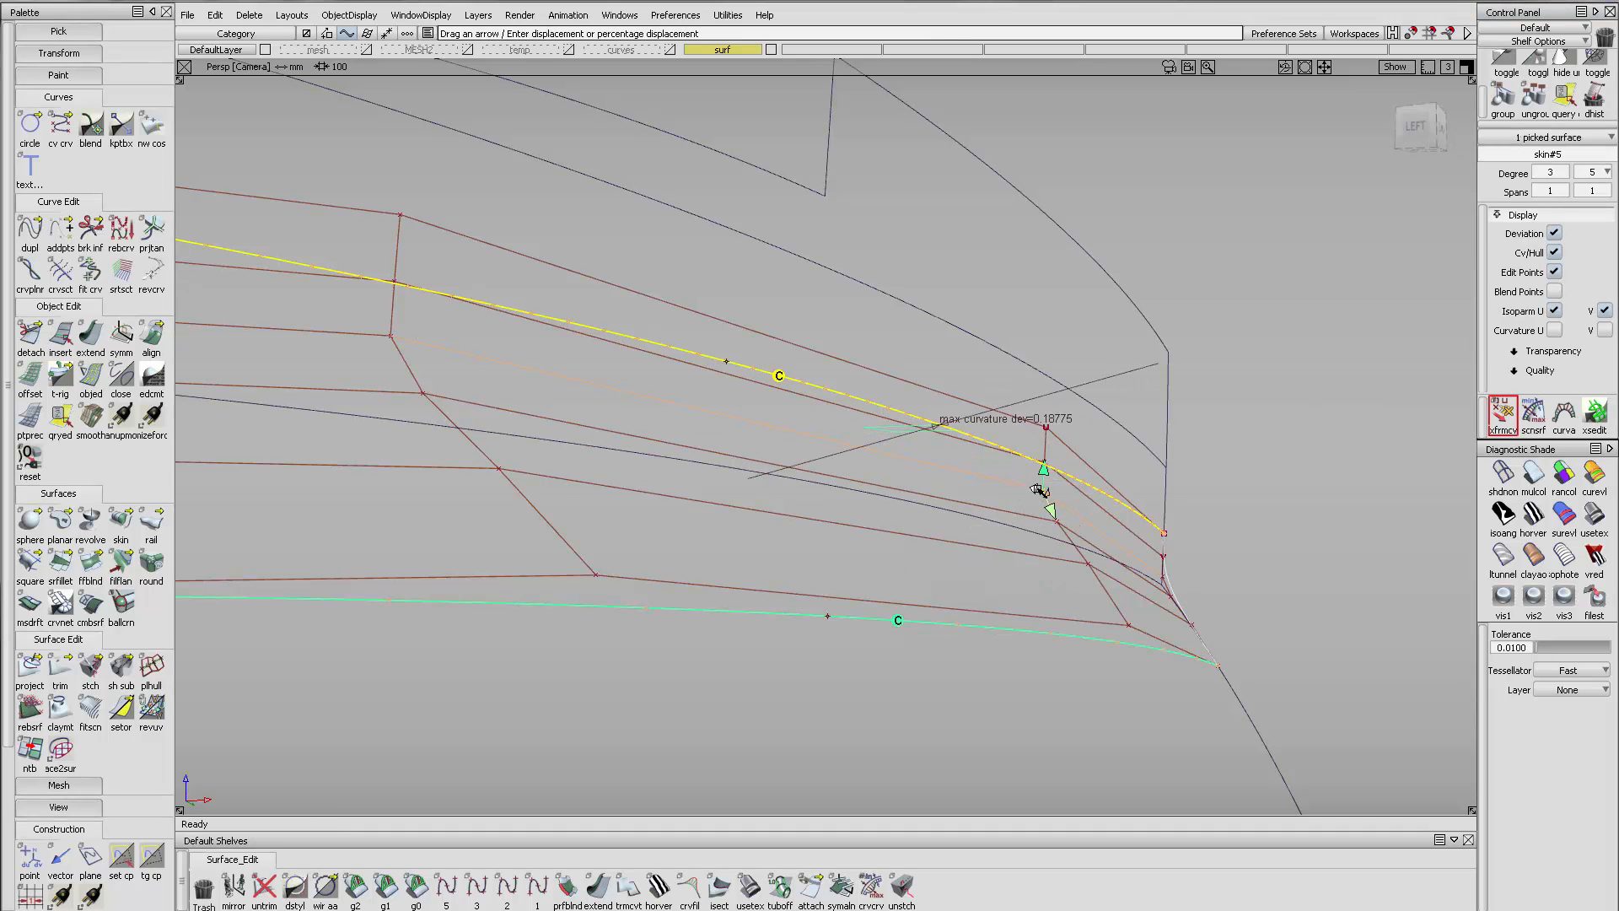
{"action": "left_click_drag", "start_coordinate": [1129, 490], "coordinate": [1074, 446], "text": "alt+shift"}
{"action": "key", "text": "space"}
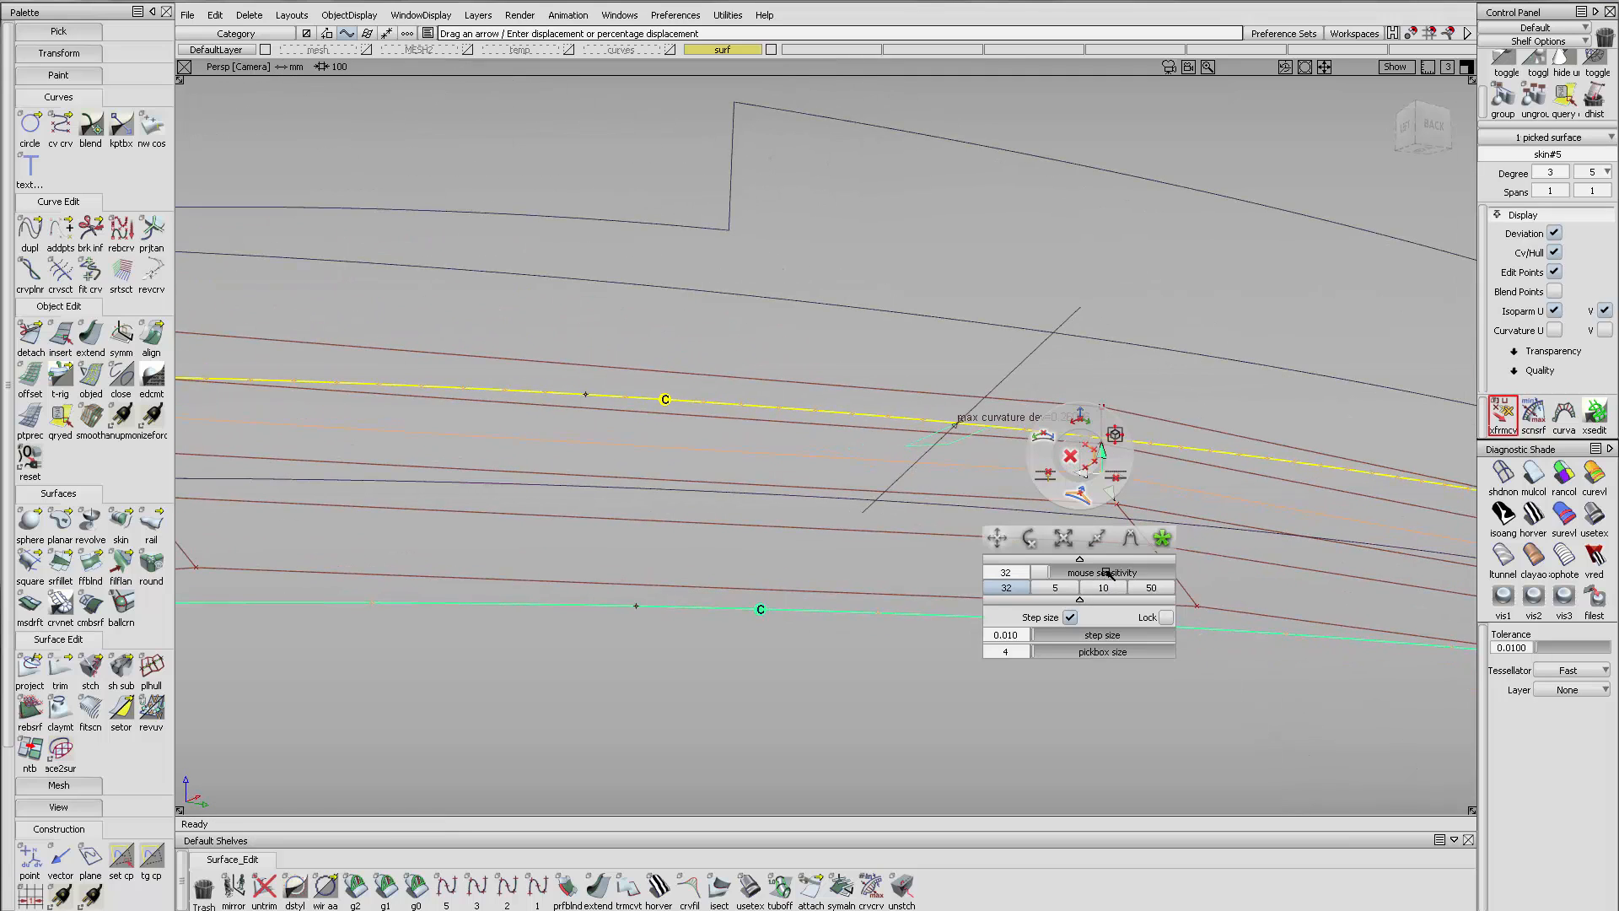
{"action": "left_click", "coordinate": [1081, 475]}
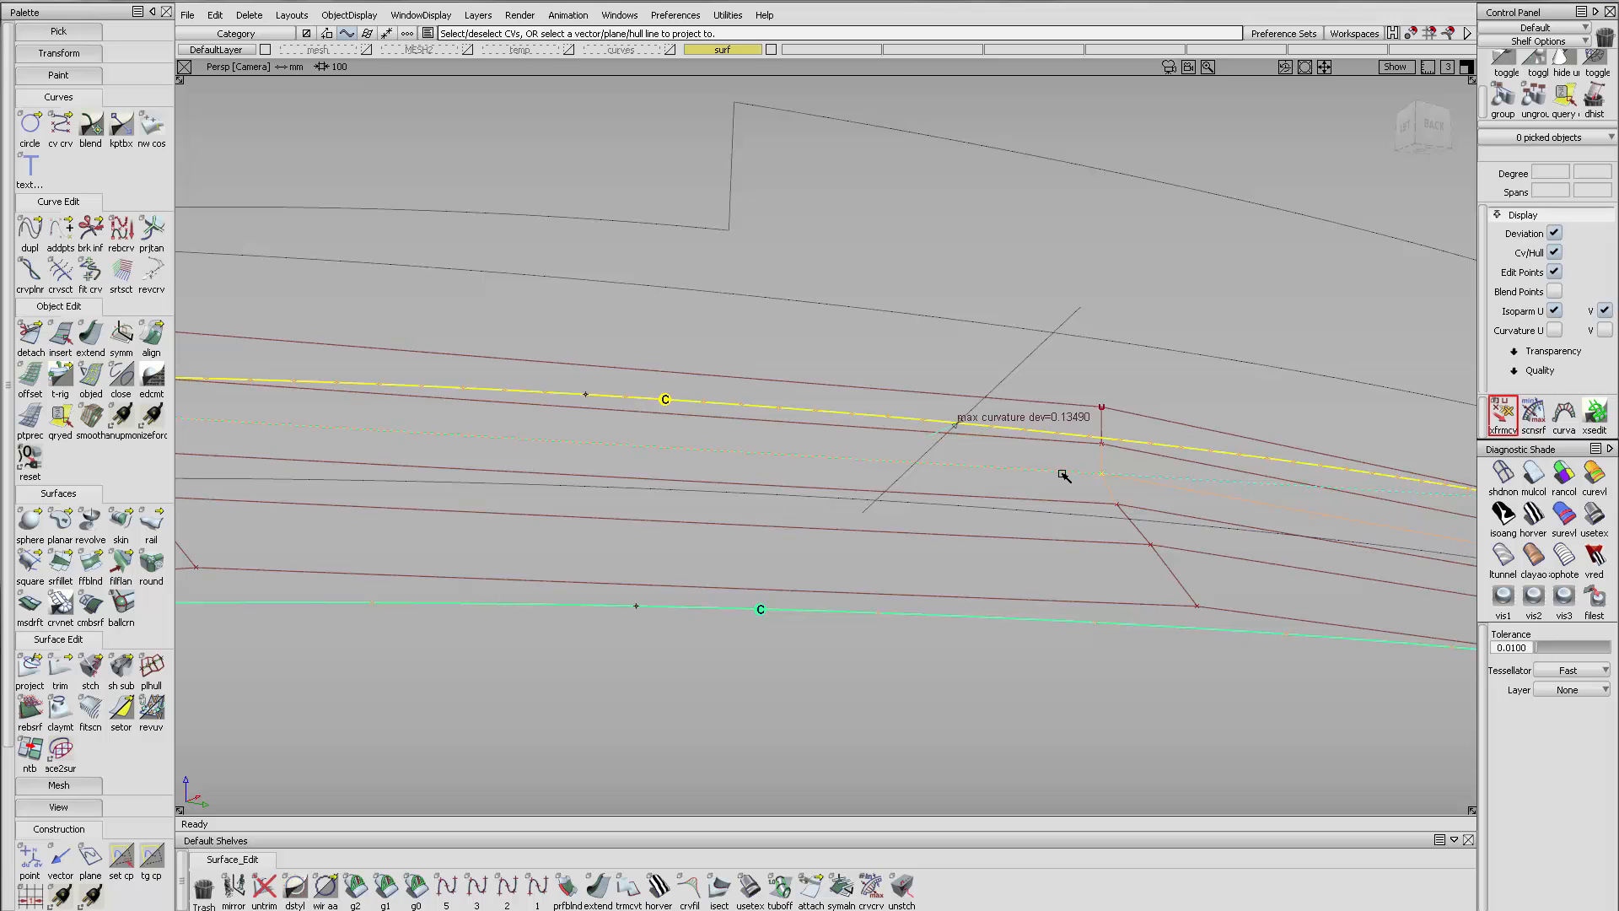
Adjust the left skin's third-row CV near the shared middle edge by projecting it onto its hull line
{"action": "right_click_drag", "start_coordinate": [1130, 474], "coordinate": [990, 585], "text": "alt+shift"}
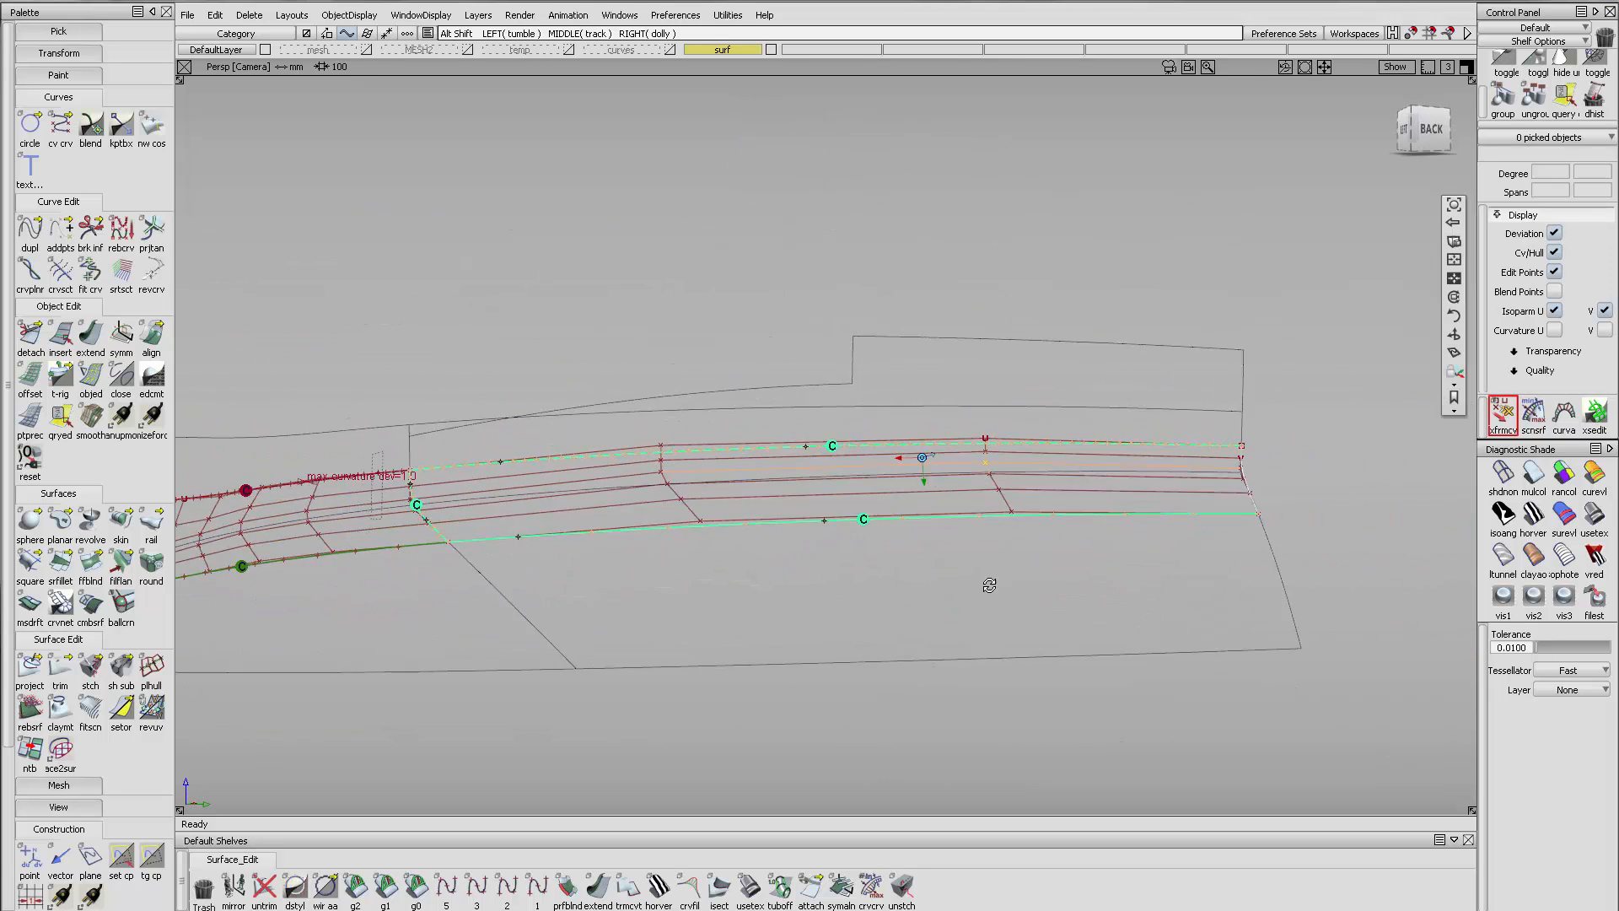
{"action": "left_click_drag", "start_coordinate": [990, 585], "coordinate": [675, 598], "text": "alt+shift"}
{"action": "middle_click_drag", "start_coordinate": [675, 599], "coordinate": [859, 568], "text": "alt+shift"}
{"action": "left_click", "coordinate": [855, 498]}
{"action": "right_click_drag", "start_coordinate": [859, 496], "coordinate": [958, 400], "text": "alt+shift"}
{"action": "left_click_drag", "start_coordinate": [958, 399], "coordinate": [943, 357], "text": "alt+shift"}
{"action": "left_click", "coordinate": [860, 495]}
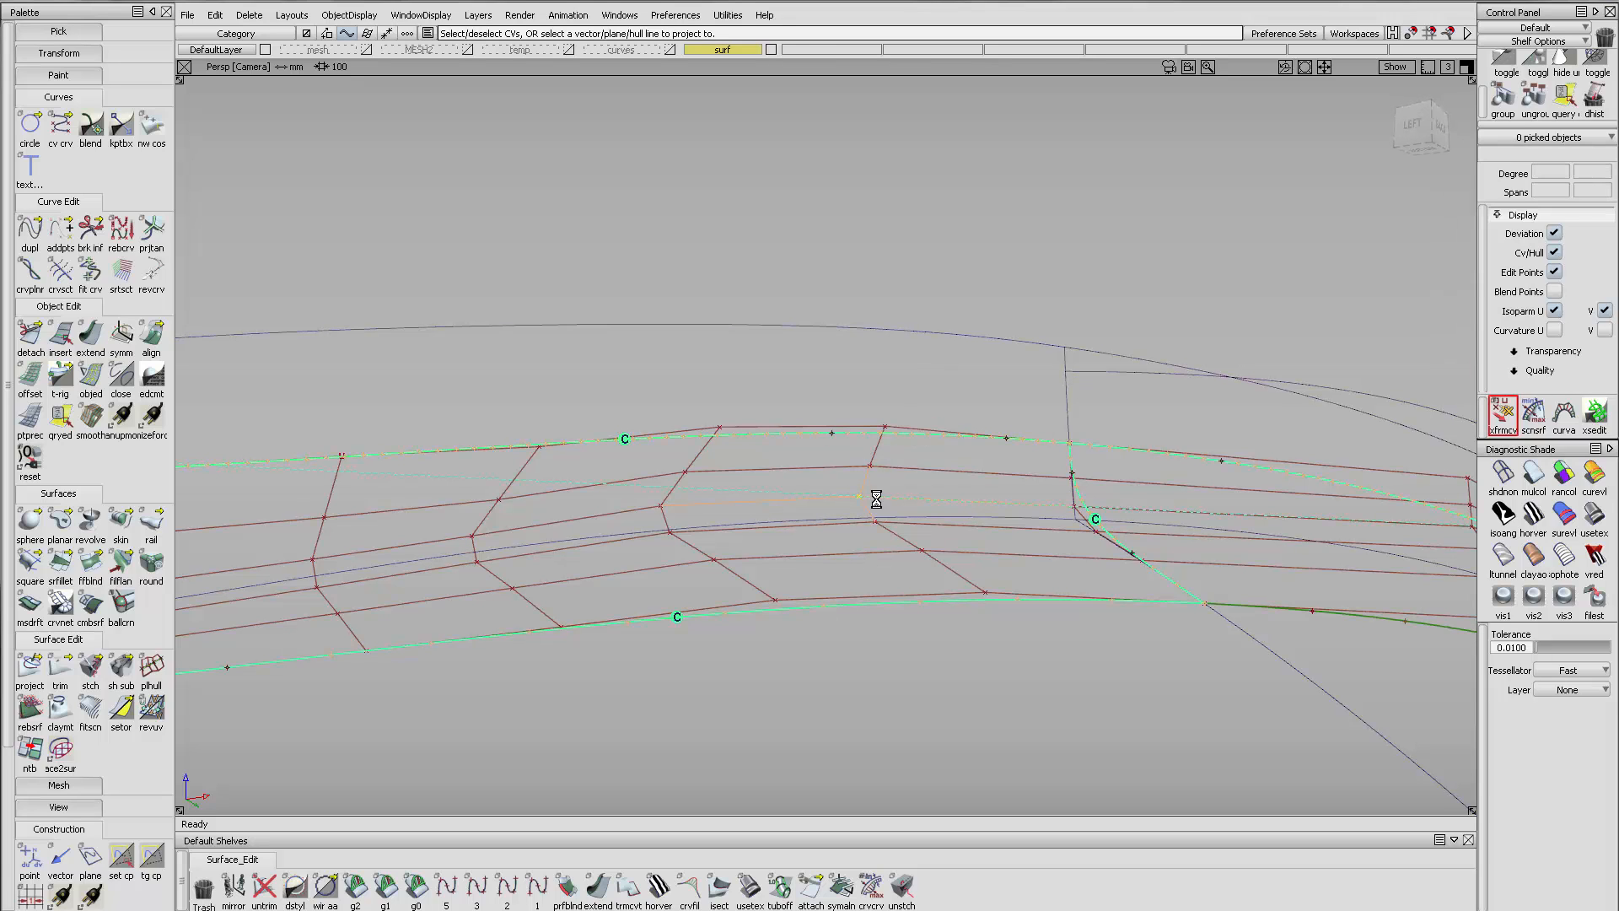
Hide the CVs and hulls of the panel surfaces and remove all continuity check markers
{"action": "right_click_drag", "start_coordinate": [1007, 479], "coordinate": [964, 560], "text": "alt+shift"}
{"action": "left_click_drag", "start_coordinate": [964, 560], "coordinate": [984, 452], "text": "alt+shift"}
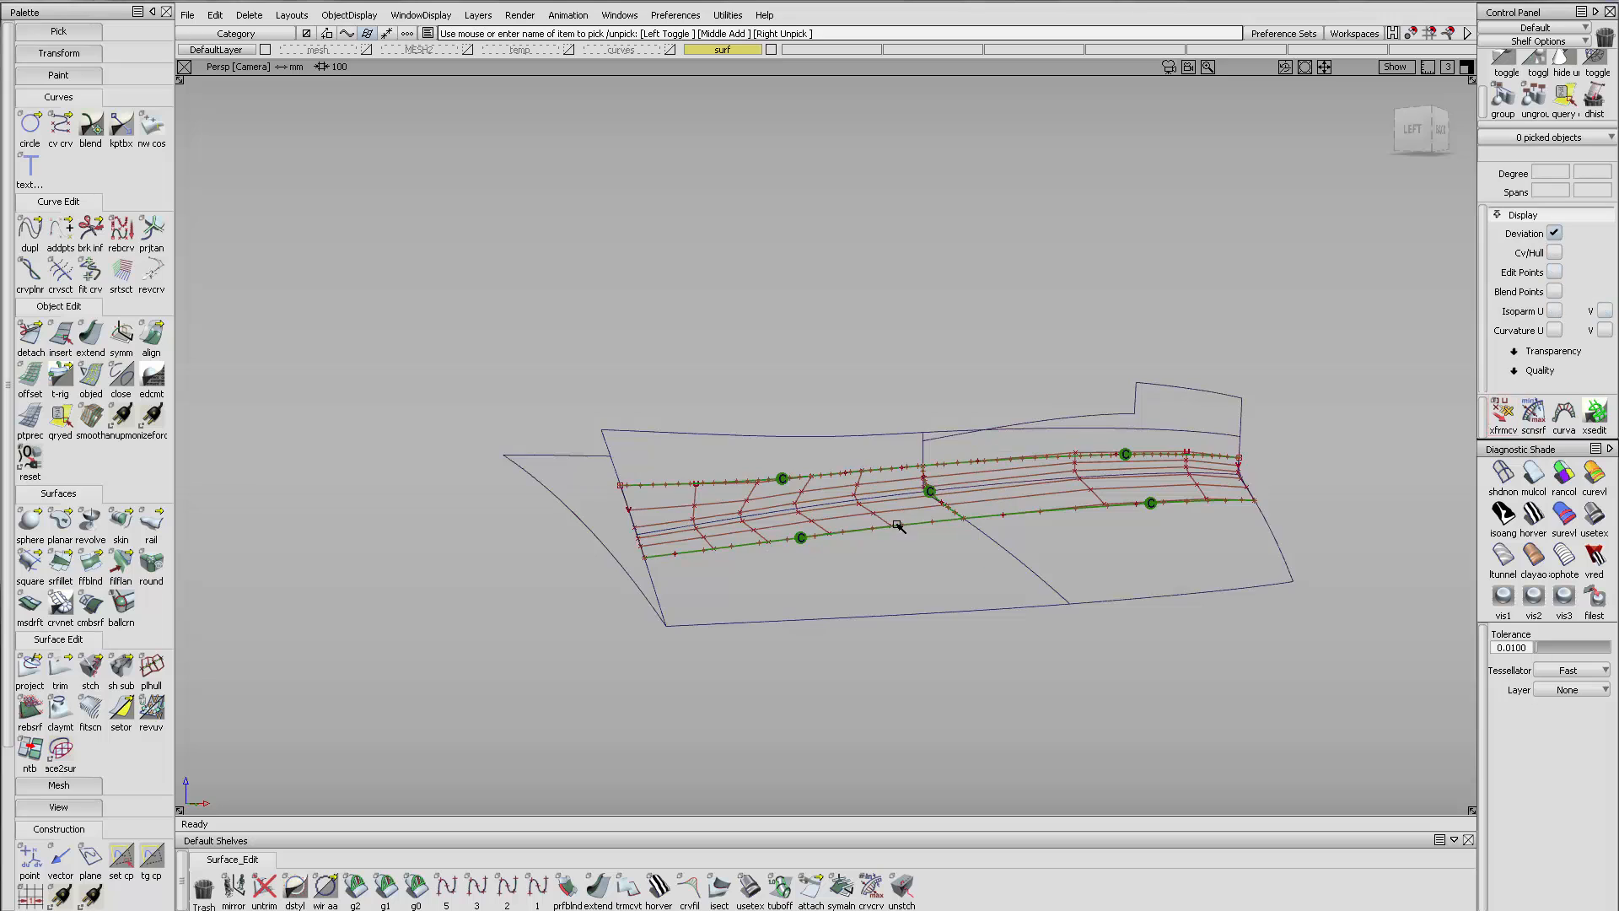
{"action": "left_click", "coordinate": [898, 525]}
{"action": "left_click_drag", "start_coordinate": [896, 524], "coordinate": [990, 539], "text": "alt+shift"}
{"action": "right_click_drag", "start_coordinate": [991, 539], "coordinate": [1015, 514], "text": "alt+shift"}
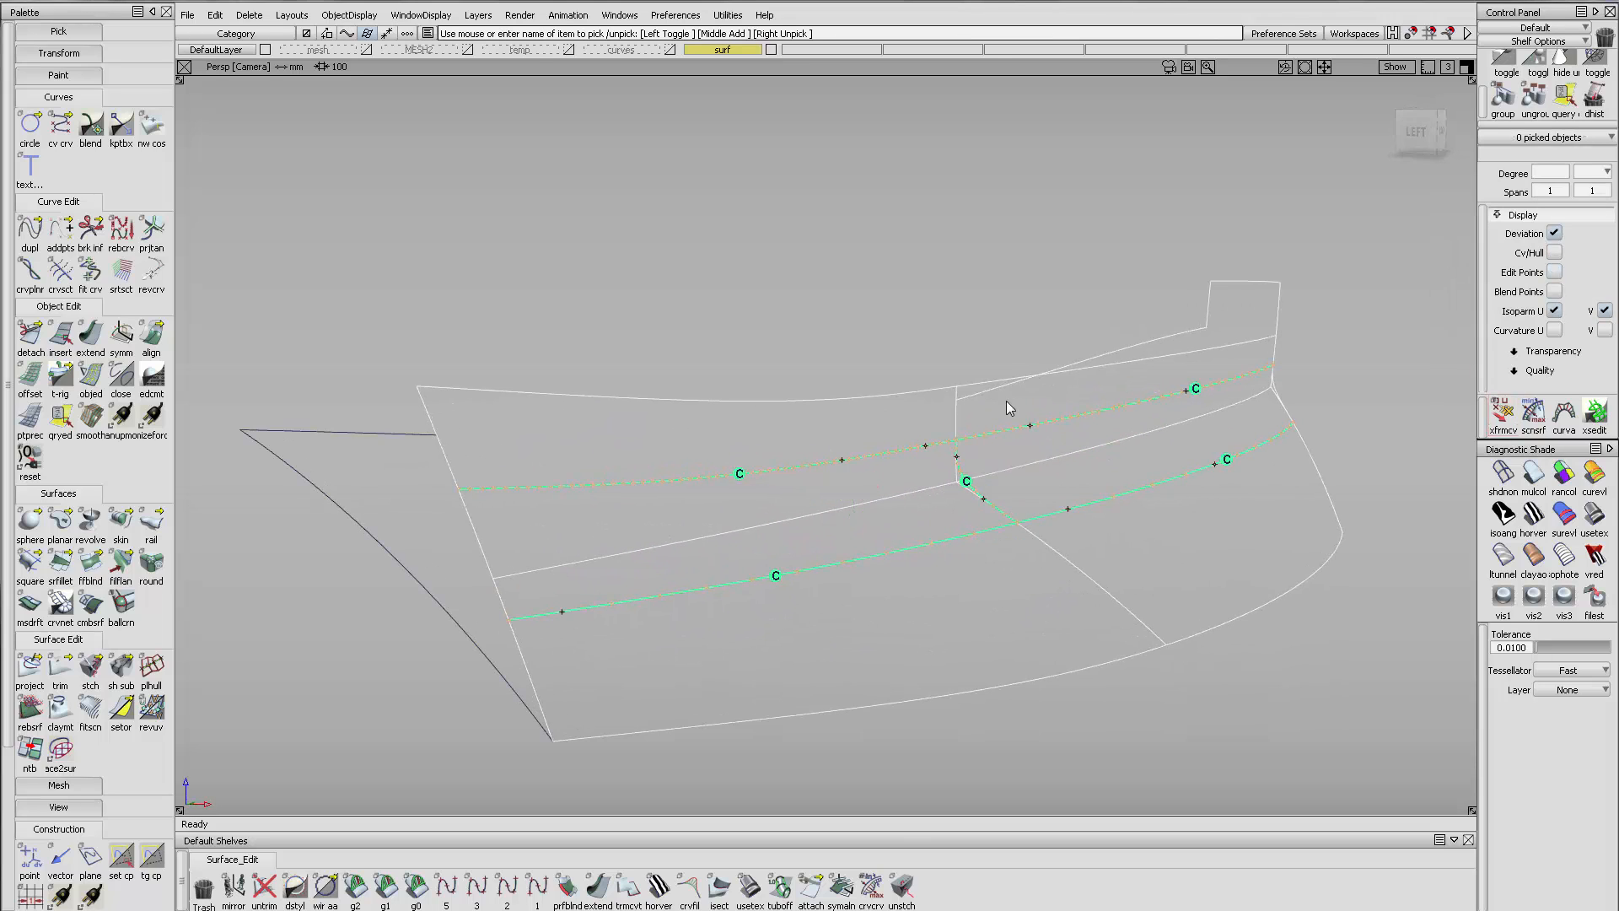
{"action": "left_click", "coordinate": [980, 425]}
{"action": "left_click", "coordinate": [911, 432]}
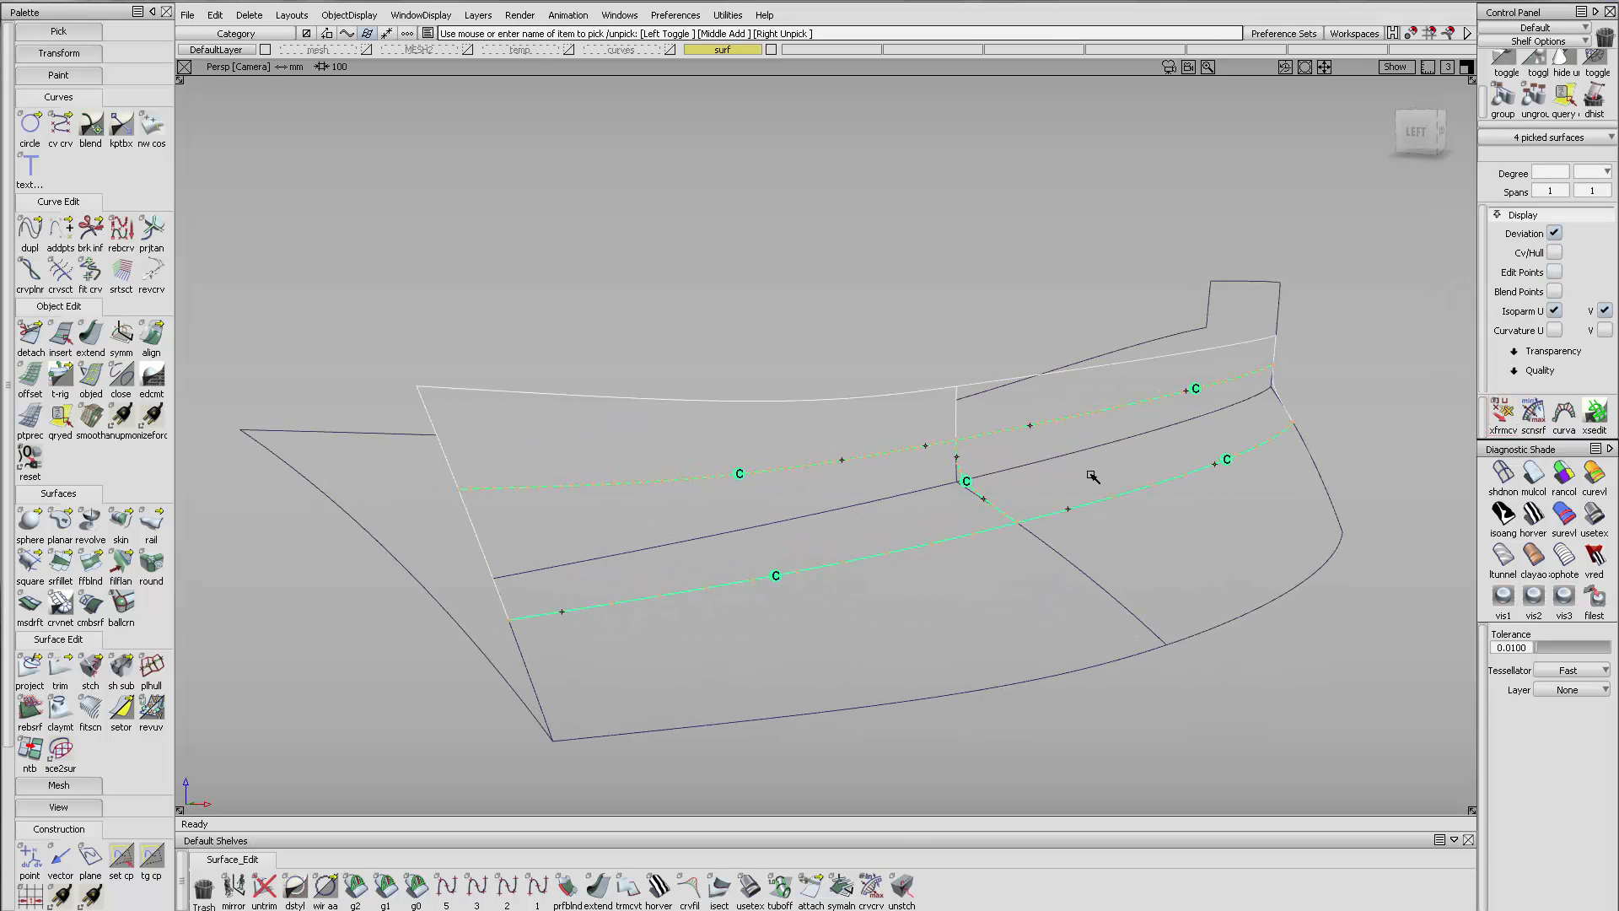
{"action": "left_click", "coordinate": [979, 508]}
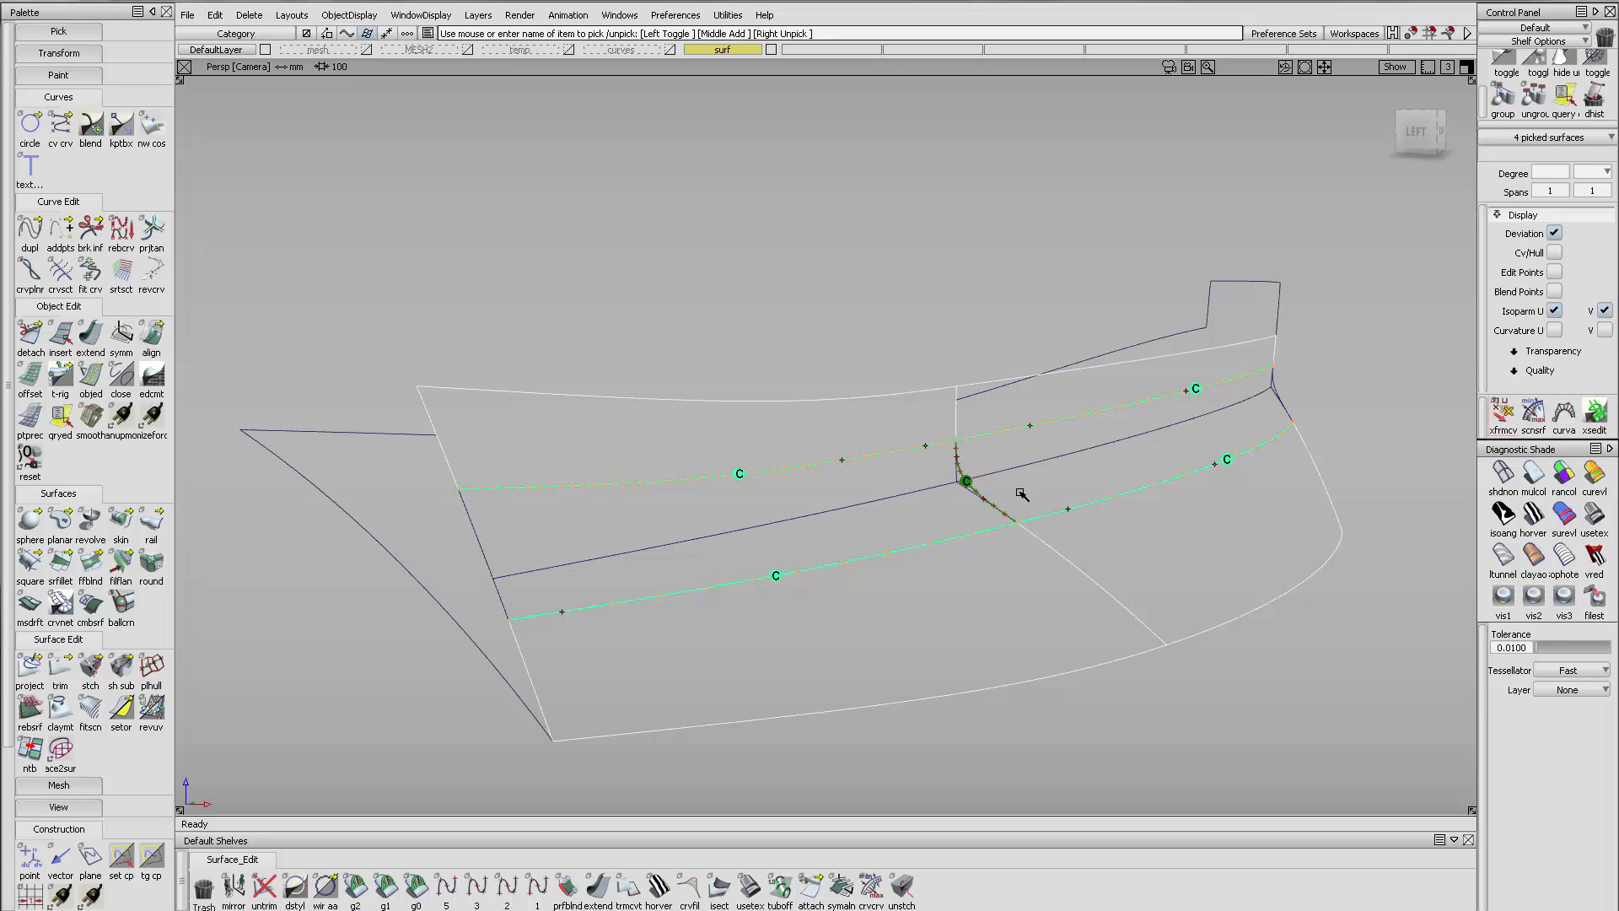
{"action": "key", "text": "Delete"}
{"action": "key", "text": "Return"}
{"action": "left_click_drag", "start_coordinate": [1037, 487], "coordinate": [1087, 540], "text": "ctrl+shift"}
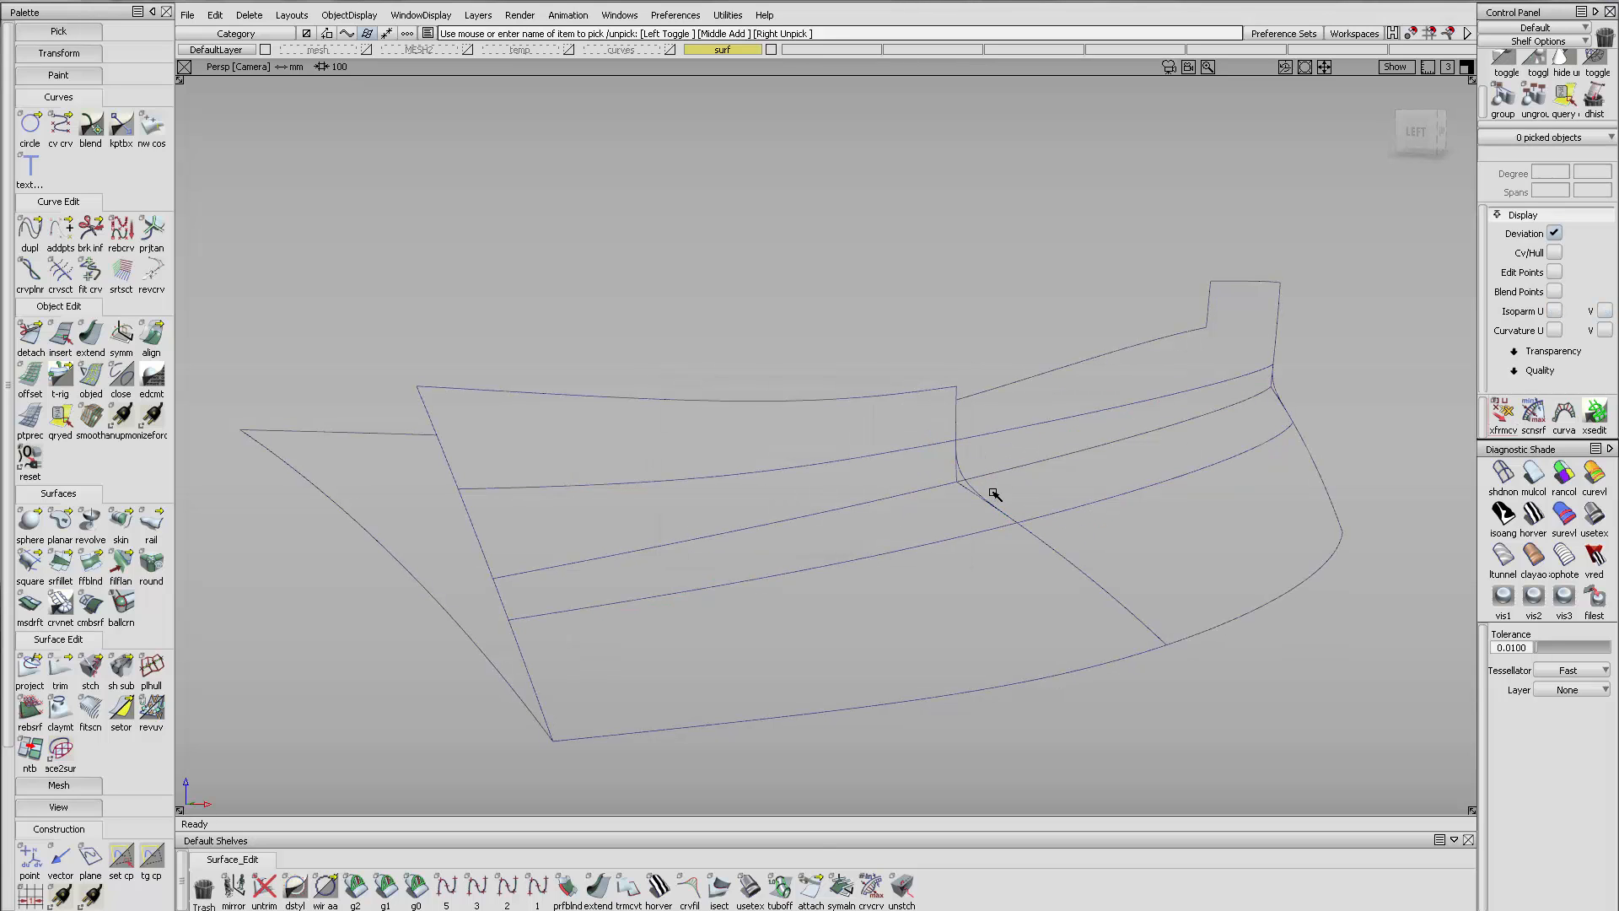
Try to trim the two wall surfaces along the skins' upper edges using 3D Trimming with the Intersect option
{"action": "left_click", "coordinate": [60, 667]}
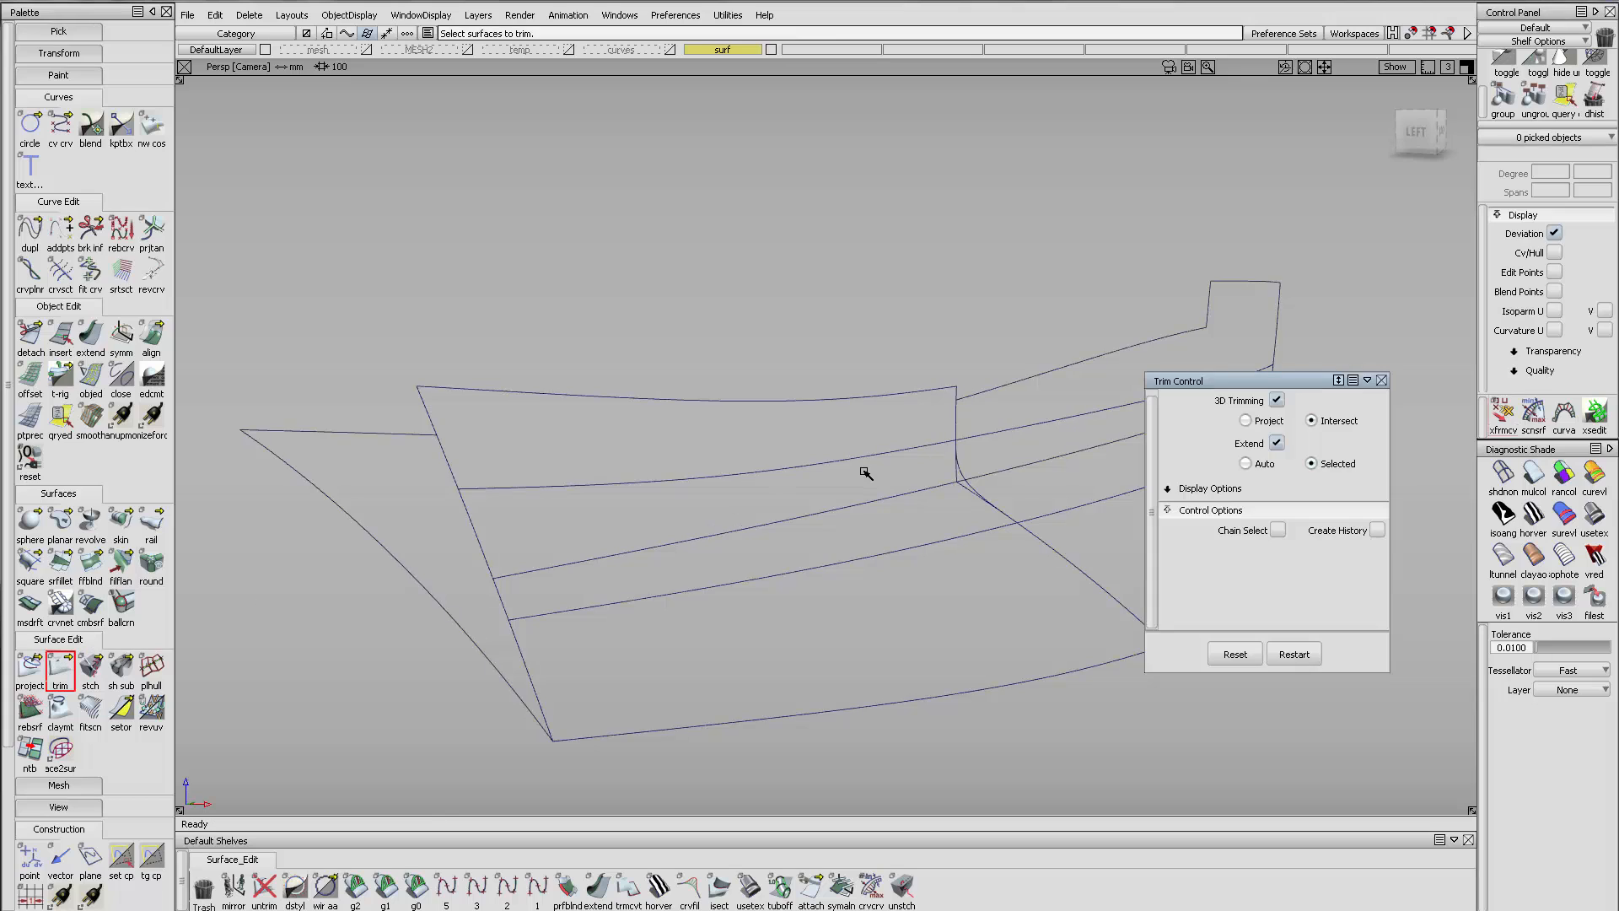
{"action": "left_click_drag", "start_coordinate": [1005, 473], "coordinate": [935, 427], "text": "alt+shift"}
{"action": "left_click", "coordinate": [748, 441]}
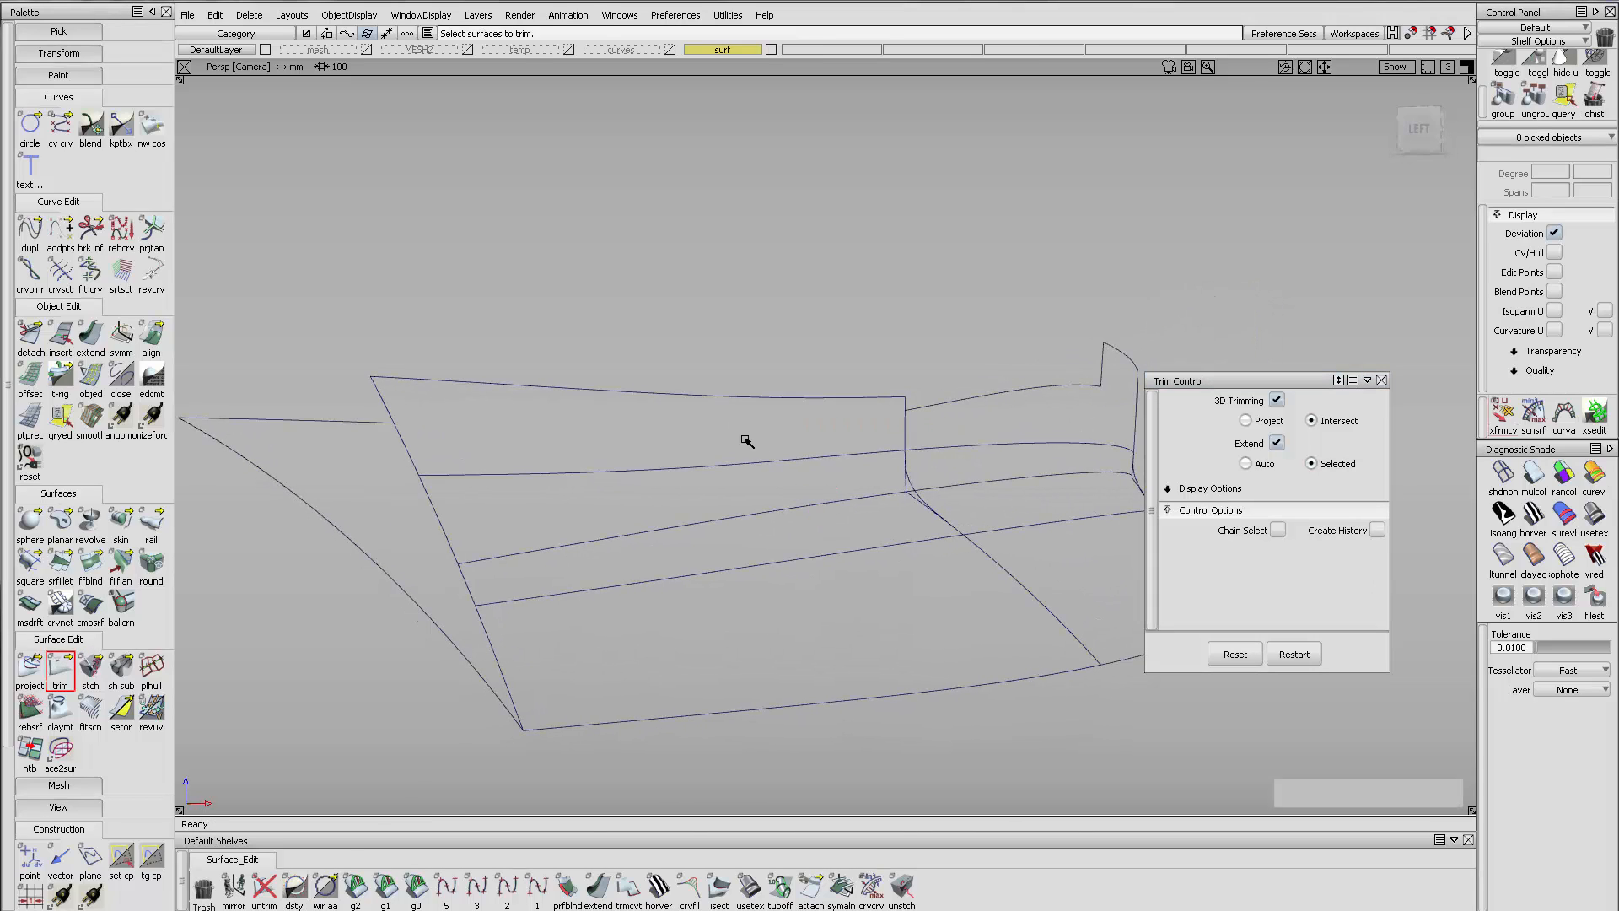
{"action": "left_click", "coordinate": [933, 447]}
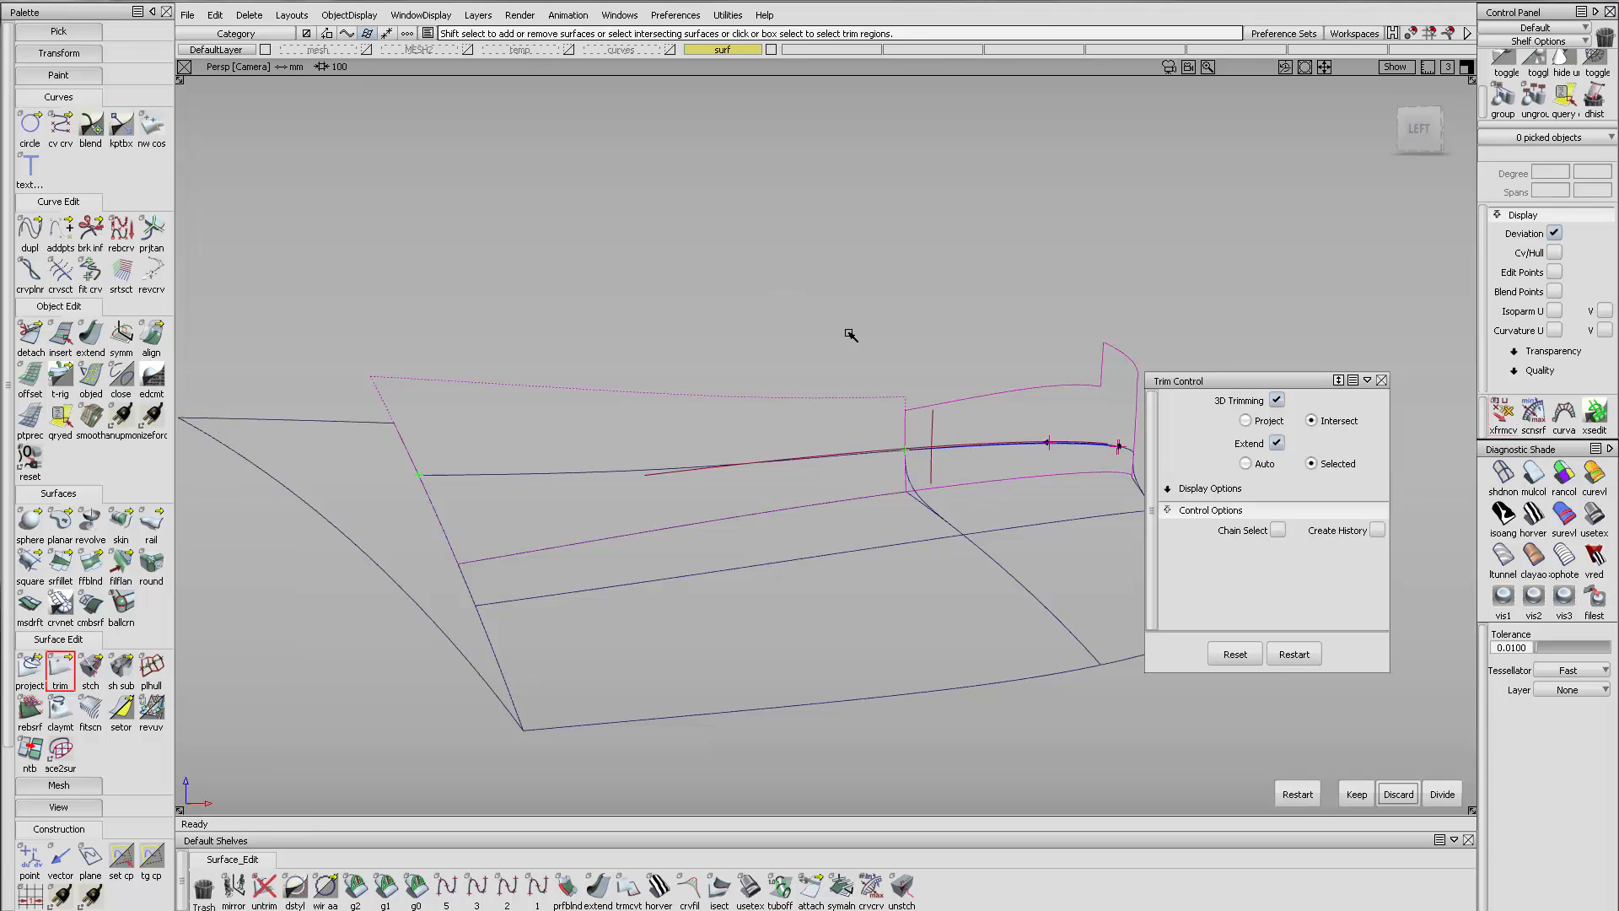
{"action": "left_click_drag", "start_coordinate": [853, 337], "coordinate": [871, 469], "text": "alt+shift"}
{"action": "key", "text": "ctrl+z"}
{"action": "left_click_drag", "start_coordinate": [950, 412], "coordinate": [820, 425]}
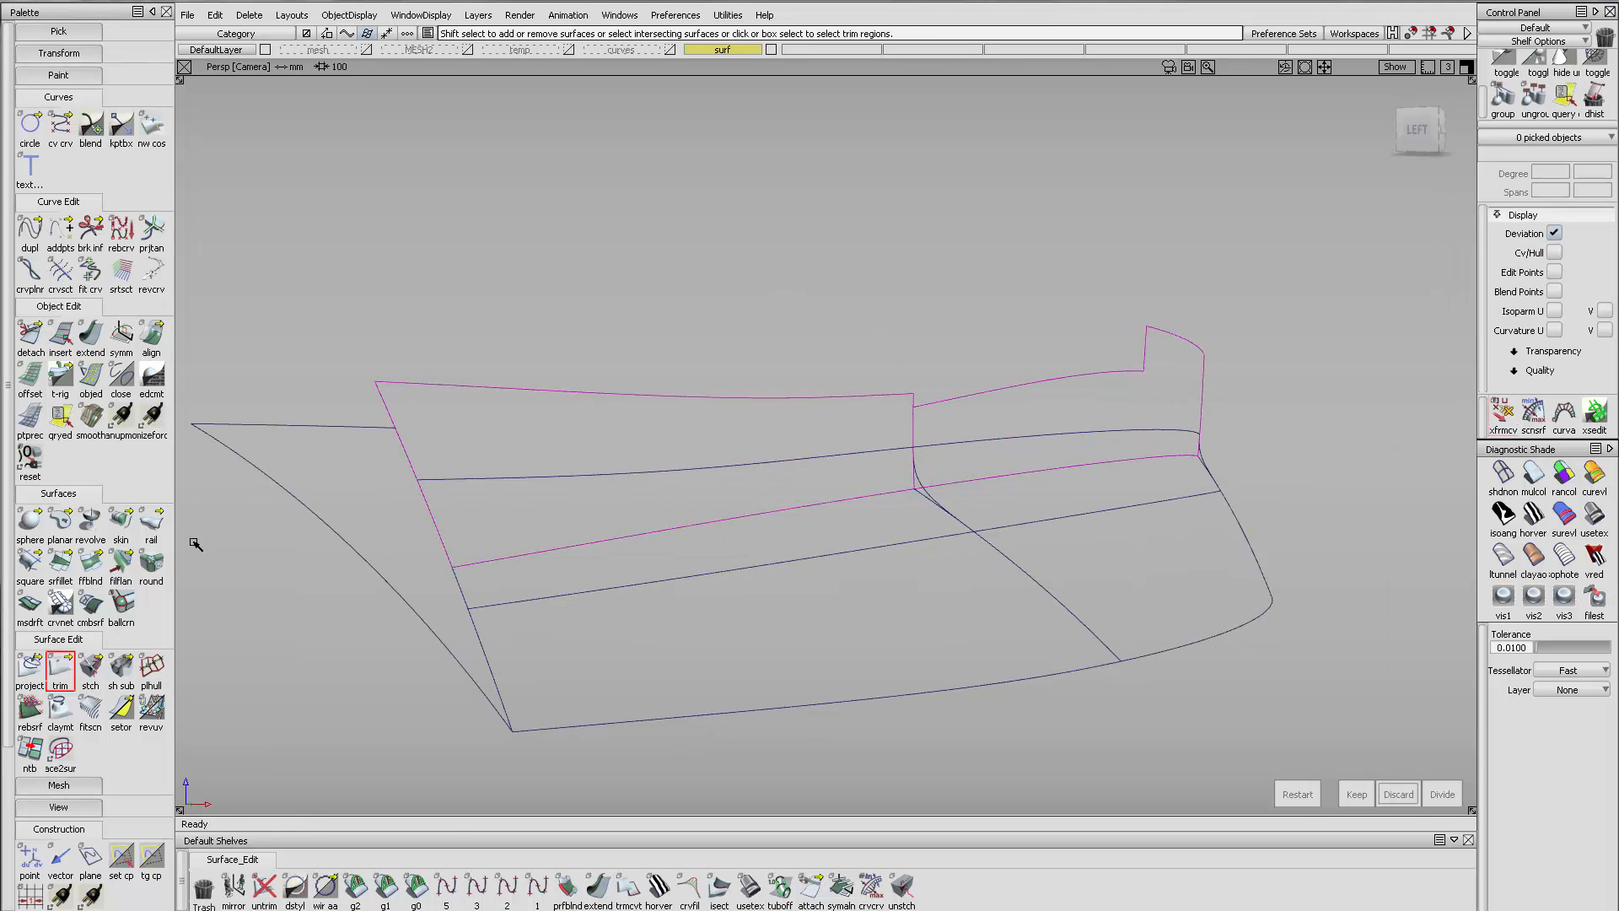
Trim the two wall surfaces along the skins' upper edges using Project with the Normal direction, keeping the upper regions
{"action": "left_click", "coordinate": [60, 670]}
{"action": "left_click", "coordinate": [1248, 422]}
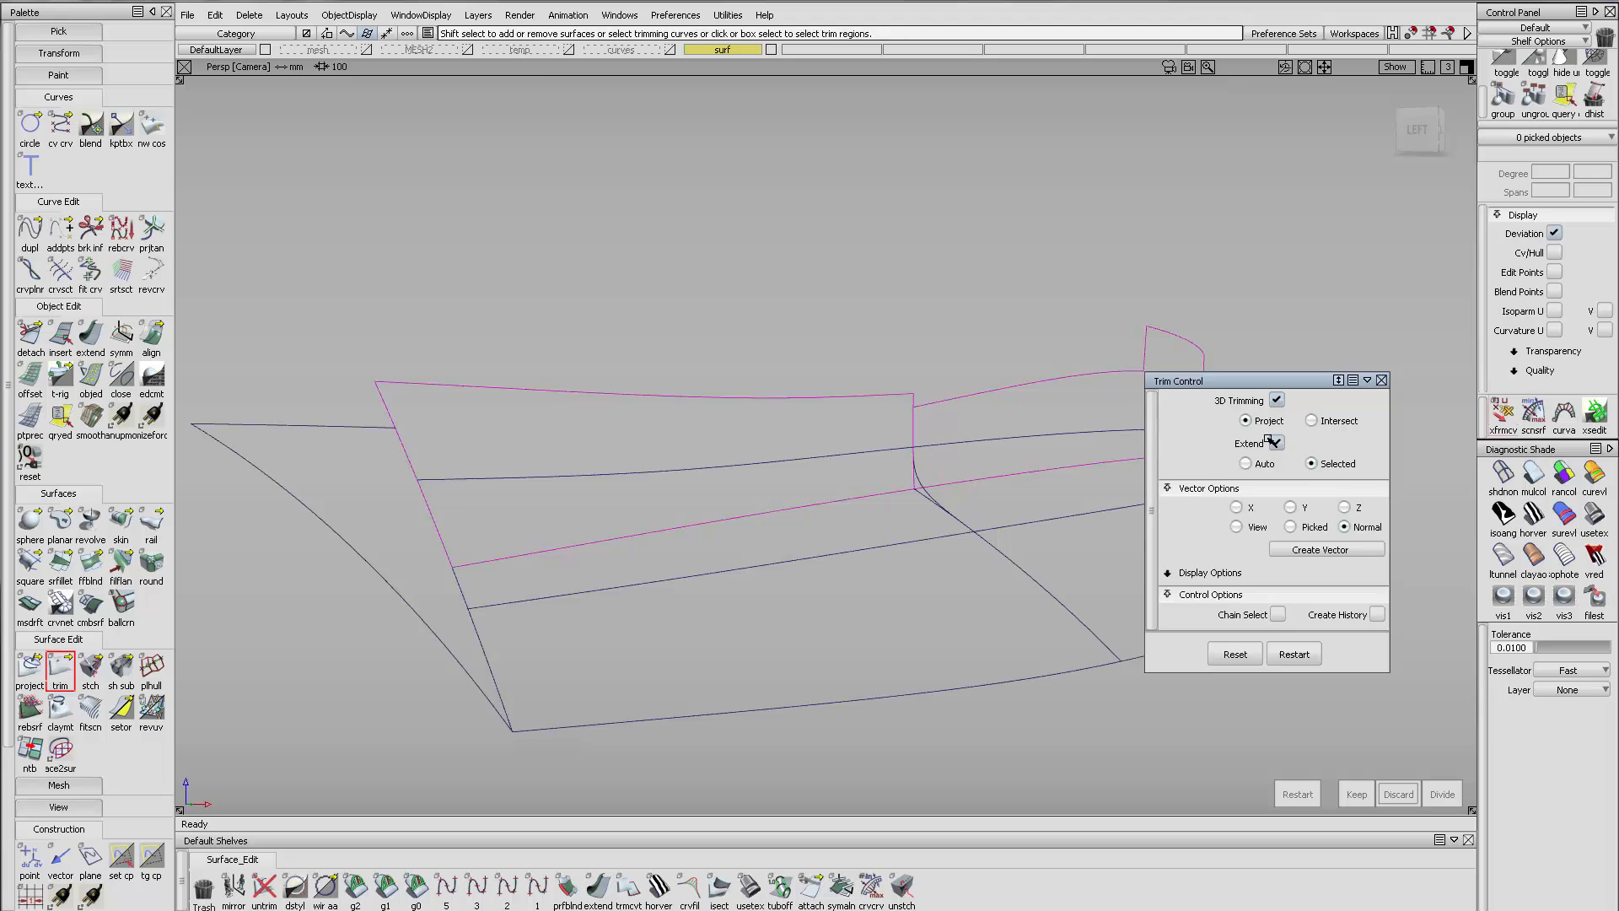
{"action": "left_click", "coordinate": [876, 456]}
{"action": "left_click", "coordinate": [949, 444]}
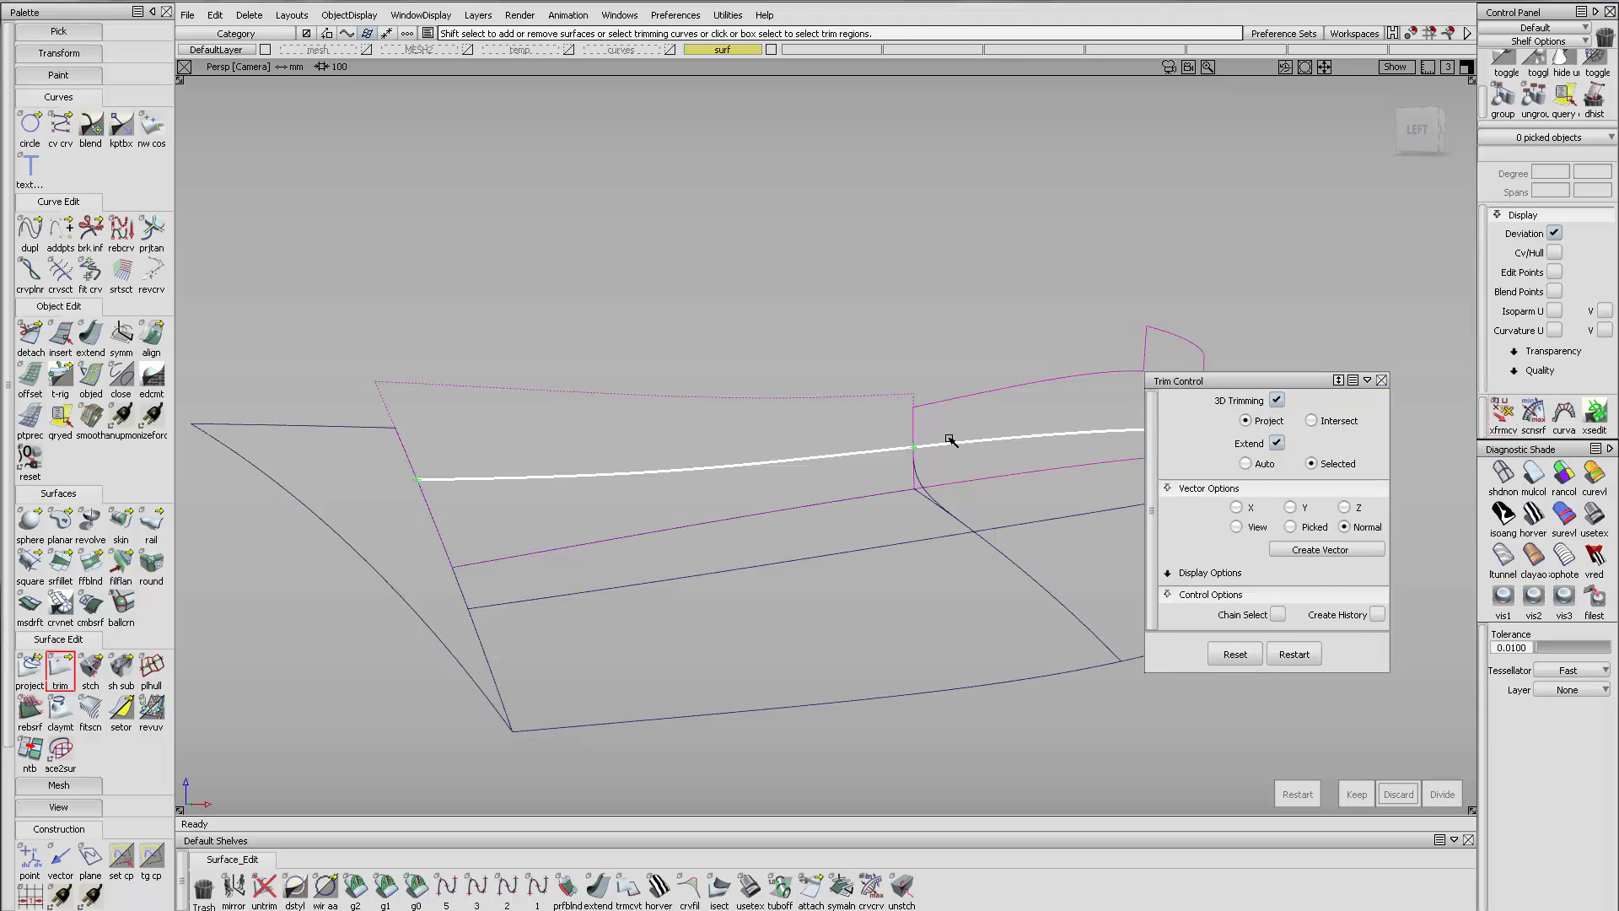
{"action": "left_click_drag", "start_coordinate": [955, 415], "coordinate": [824, 419]}
{"action": "key", "text": "space"}
{"action": "left_click", "coordinate": [927, 433]}
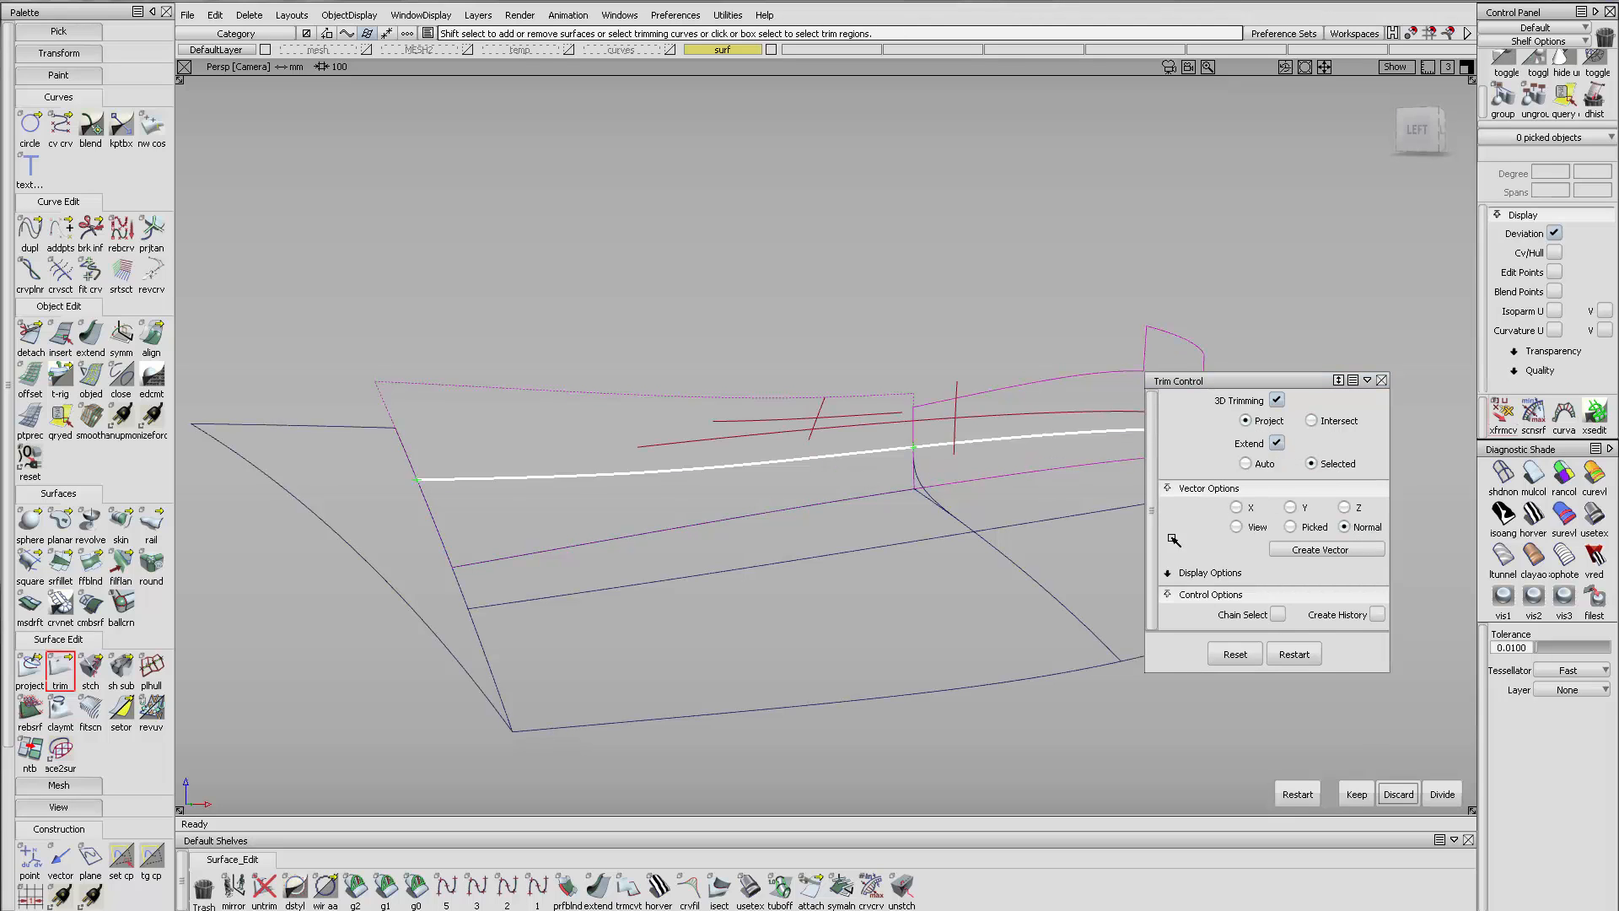
{"action": "left_click", "coordinate": [1384, 794]}
Trim the two lower surfaces along the skins' lower edges with the same projection, keeping the lower regions
{"action": "left_click", "coordinate": [947, 536]}
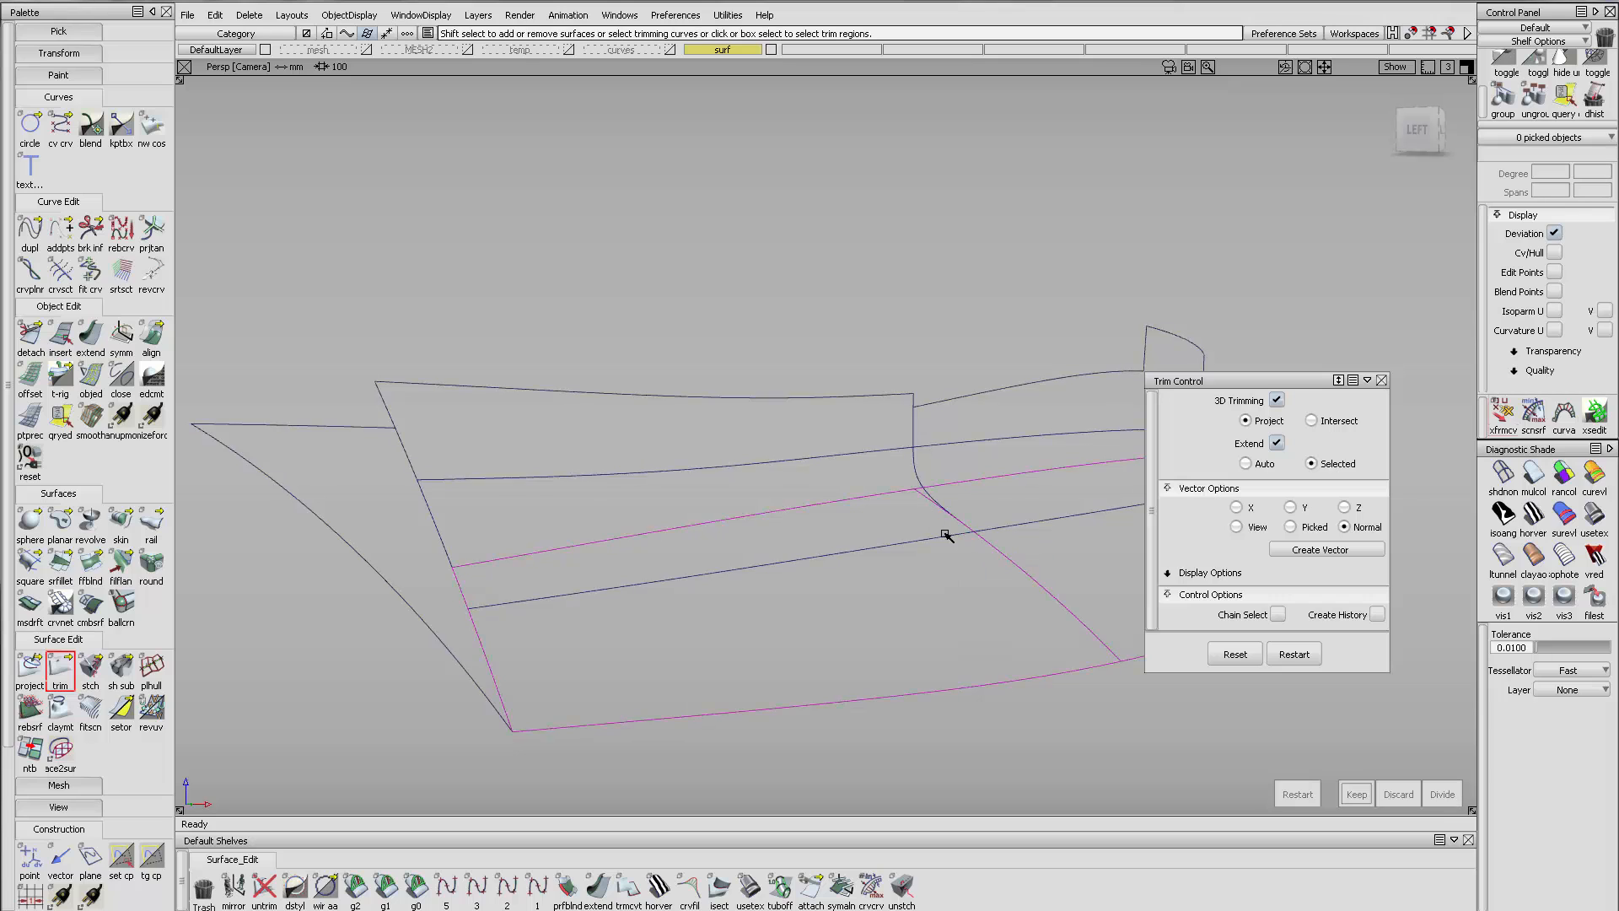
{"action": "left_click", "coordinate": [1023, 532]}
{"action": "left_click", "coordinate": [986, 591]}
{"action": "key", "text": "space"}
Apply the horizontal black-and-white reflection shading and examine the highlight flow across the panel's seams from several angles
{"action": "right_click_drag", "start_coordinate": [877, 465], "coordinate": [919, 468], "text": "alt+shift"}
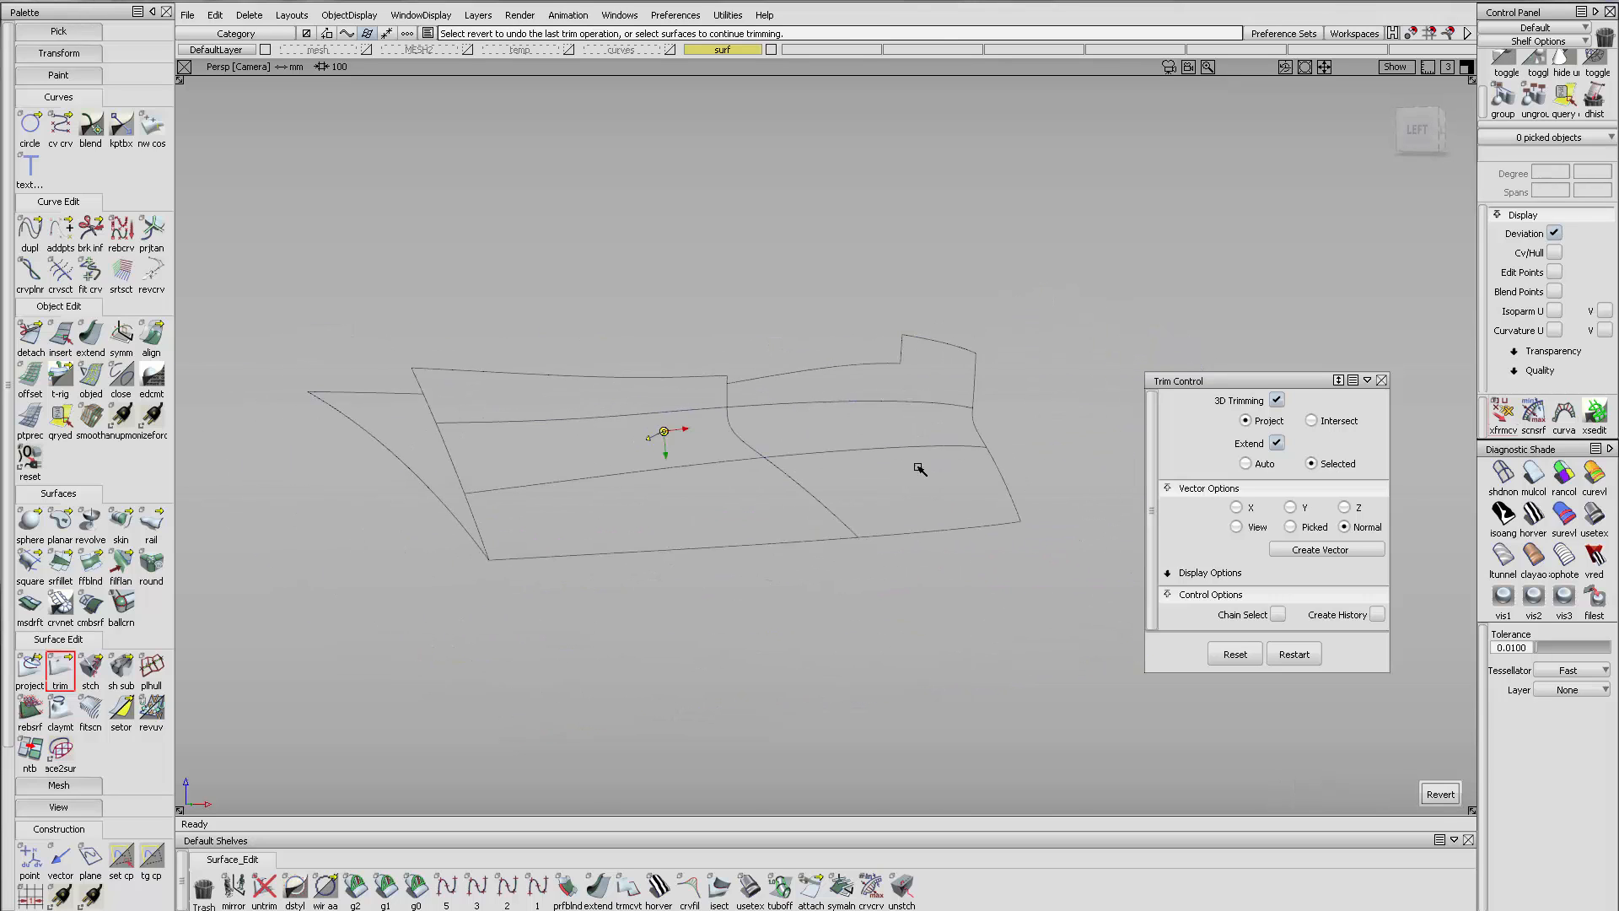
{"action": "left_click", "coordinate": [1535, 514]}
{"action": "left_click_drag", "start_coordinate": [1029, 459], "coordinate": [691, 435], "text": "alt+shift"}
{"action": "right_click_drag", "start_coordinate": [692, 435], "coordinate": [822, 430], "text": "alt+shift"}
{"action": "left_click_drag", "start_coordinate": [822, 430], "coordinate": [778, 412], "text": "alt+shift"}
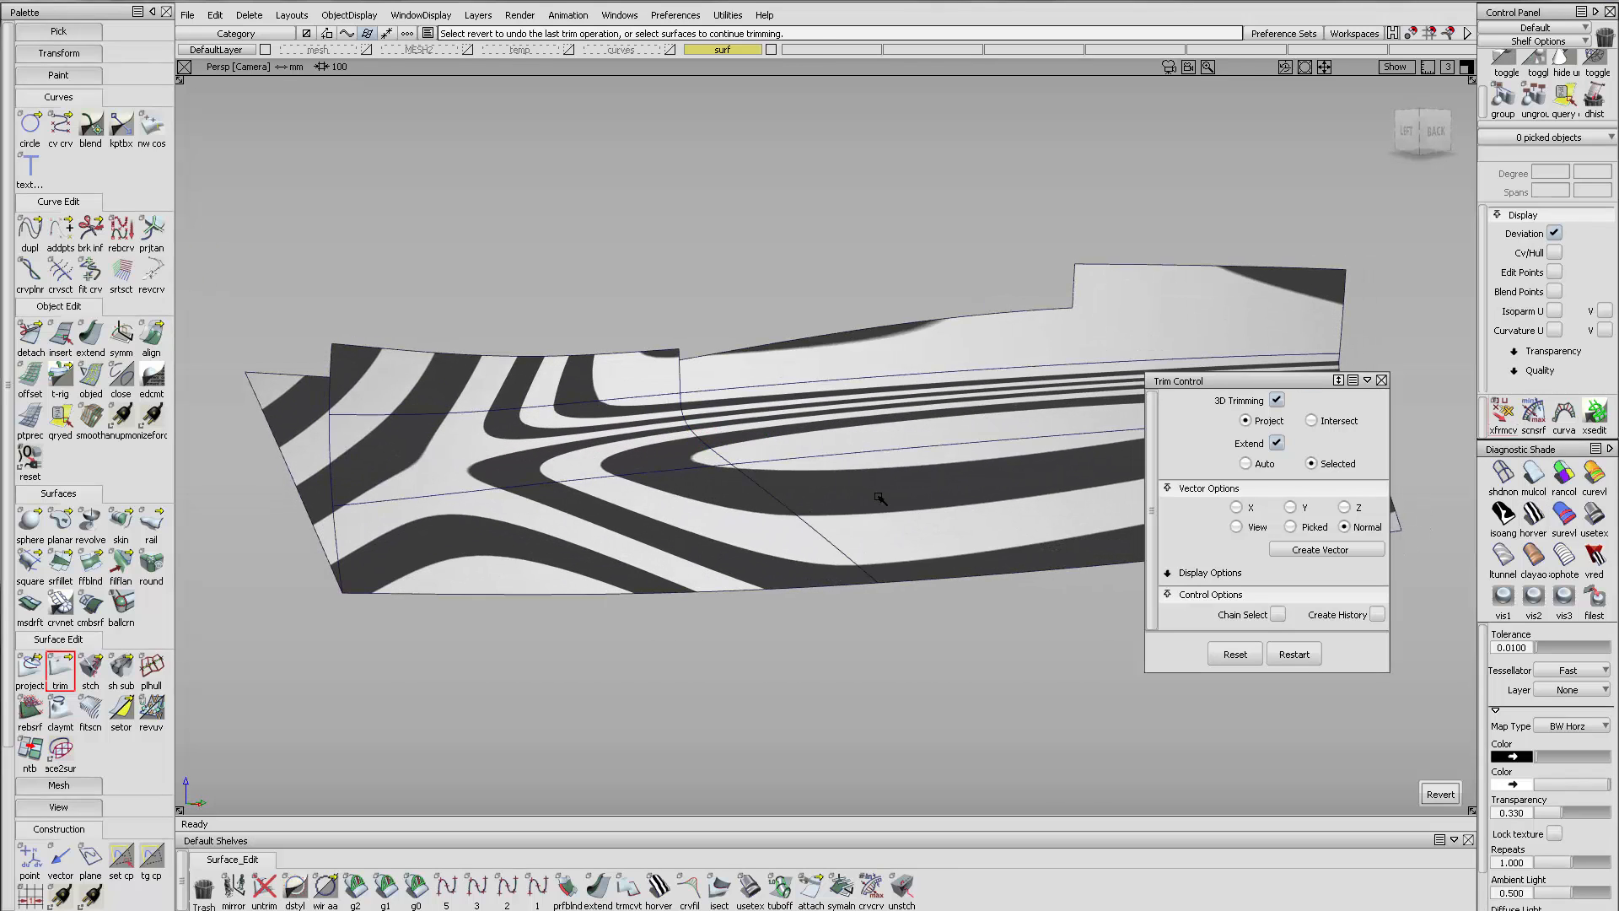
{"action": "left_click_drag", "start_coordinate": [879, 498], "coordinate": [759, 477], "text": "alt+shift"}
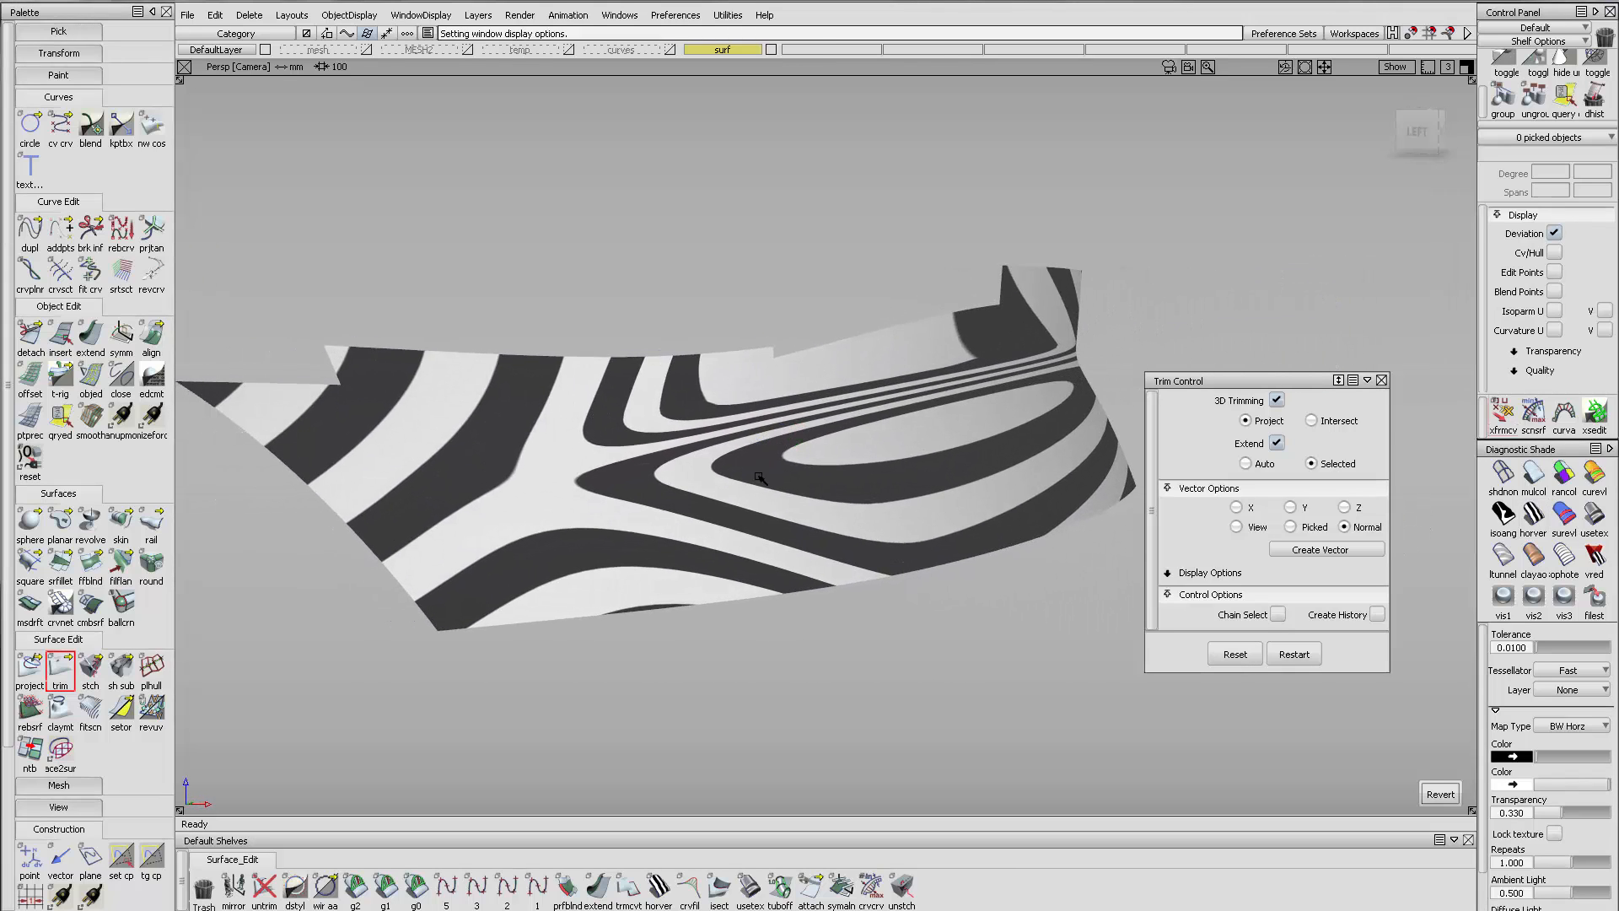
{"action": "key", "text": "alt+m"}
{"action": "left_click_drag", "start_coordinate": [510, 448], "coordinate": [557, 441], "text": "alt+shift"}
{"action": "middle_click_drag", "start_coordinate": [557, 441], "coordinate": [675, 430], "text": "alt+shift"}
{"action": "right_click_drag", "start_coordinate": [675, 430], "coordinate": [797, 409], "text": "alt+shift"}
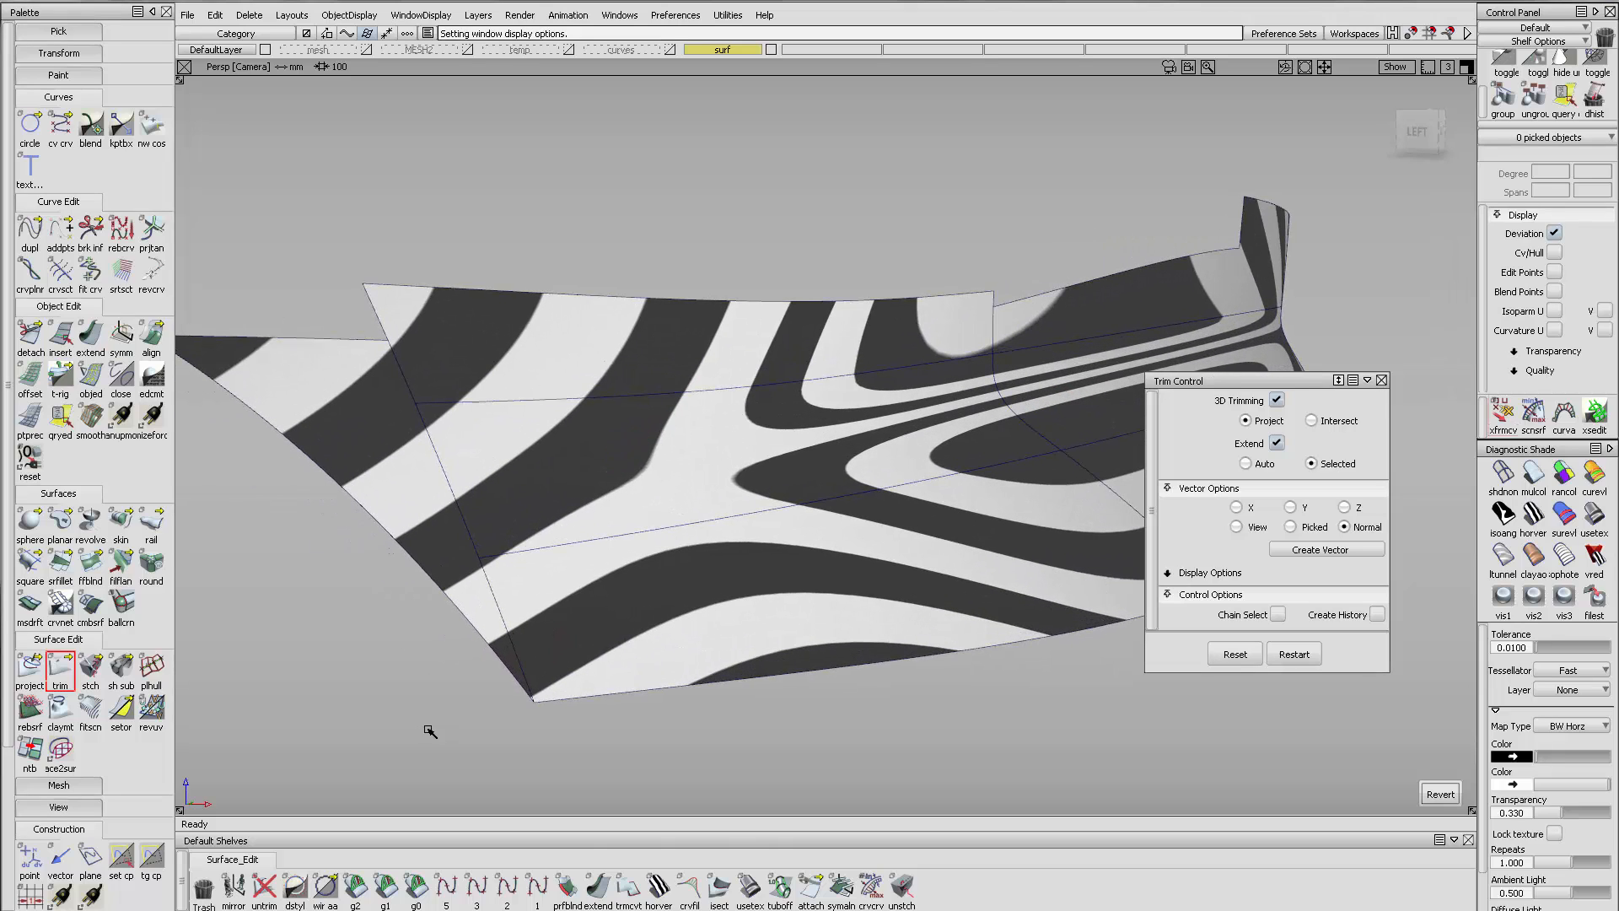
Check the left skin's continuity at its outer edge, trimmed upper and lower edges, and the shared middle edge
{"action": "left_click", "coordinate": [355, 885]}
{"action": "left_click", "coordinate": [449, 493]}
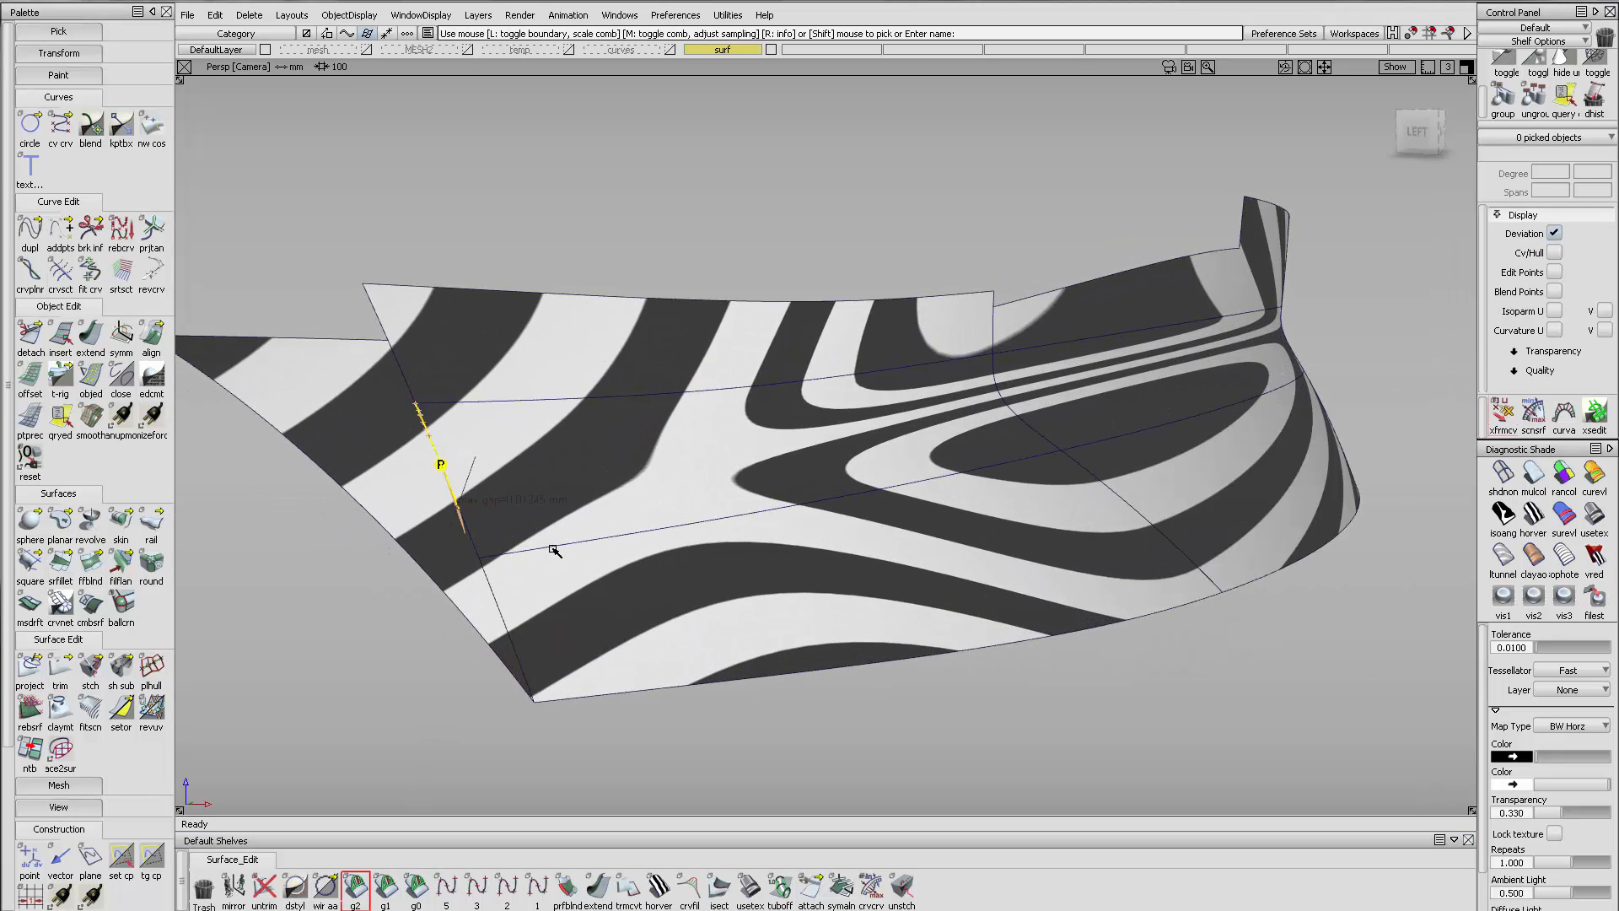
{"action": "left_click_drag", "start_coordinate": [555, 550], "coordinate": [621, 541], "text": "alt+shift"}
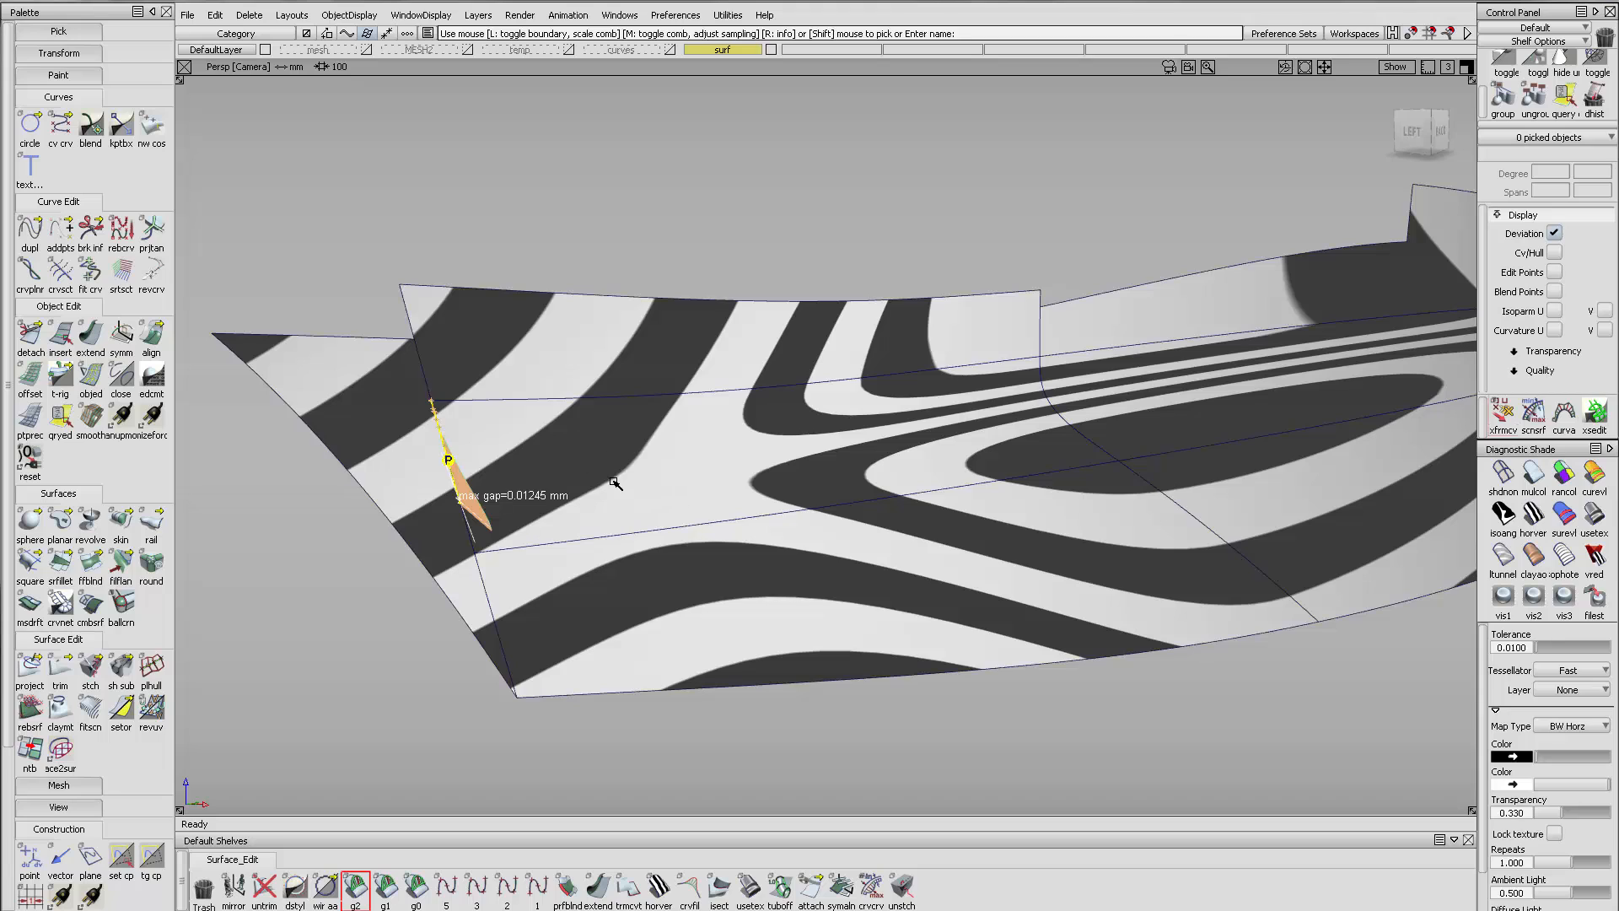
{"action": "left_click", "coordinate": [555, 397]}
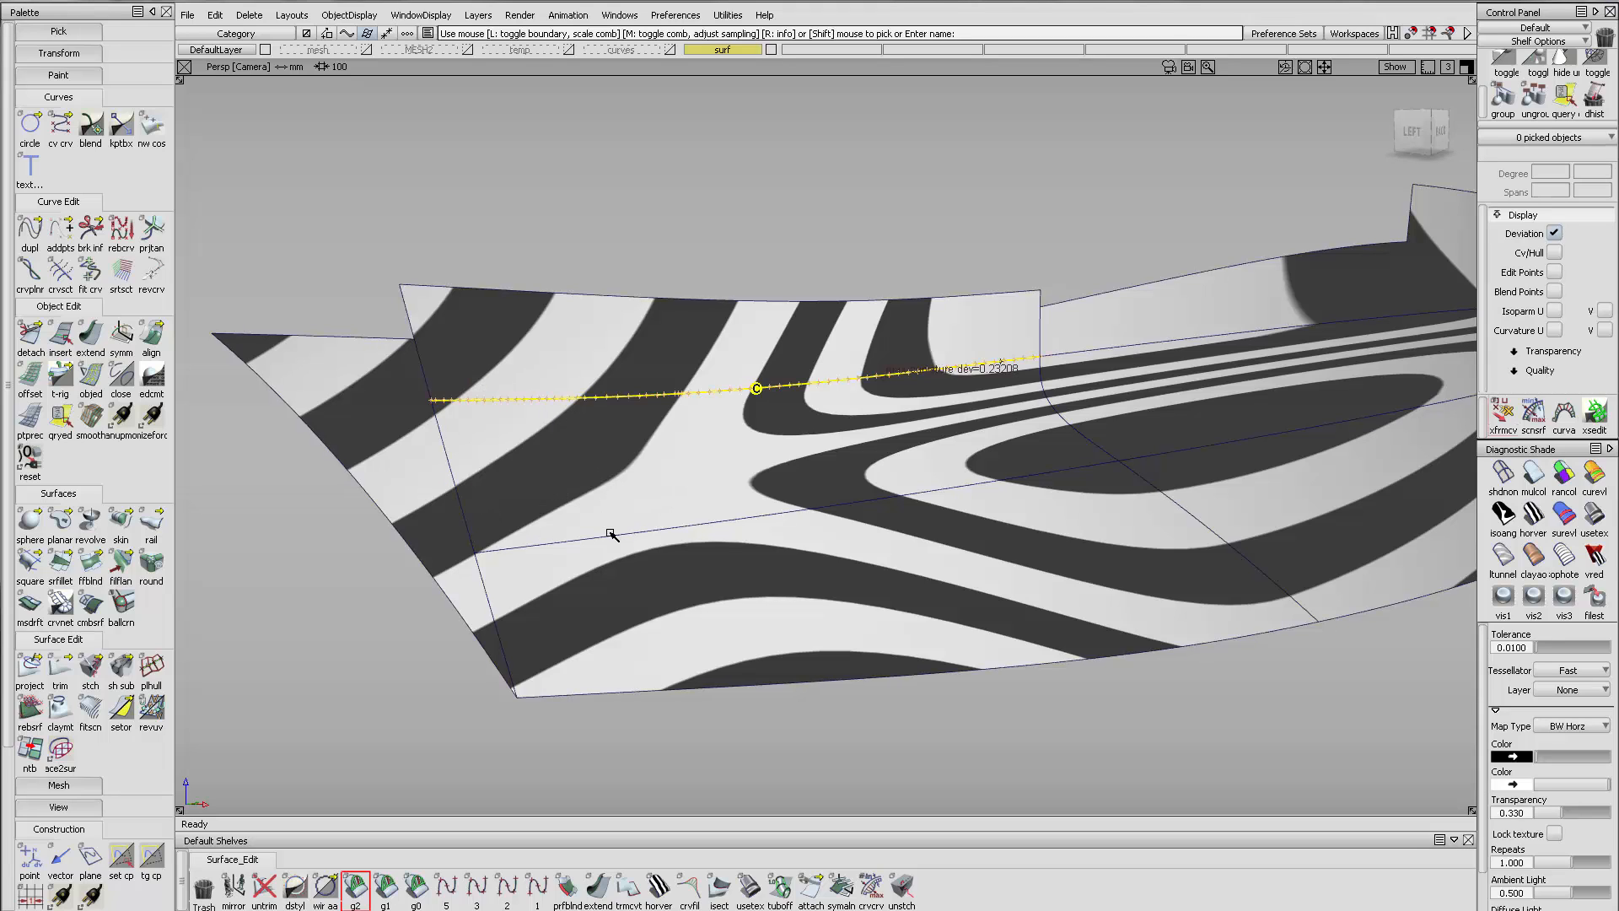
{"action": "left_click", "coordinate": [712, 515]}
{"action": "left_click", "coordinate": [1063, 421]}
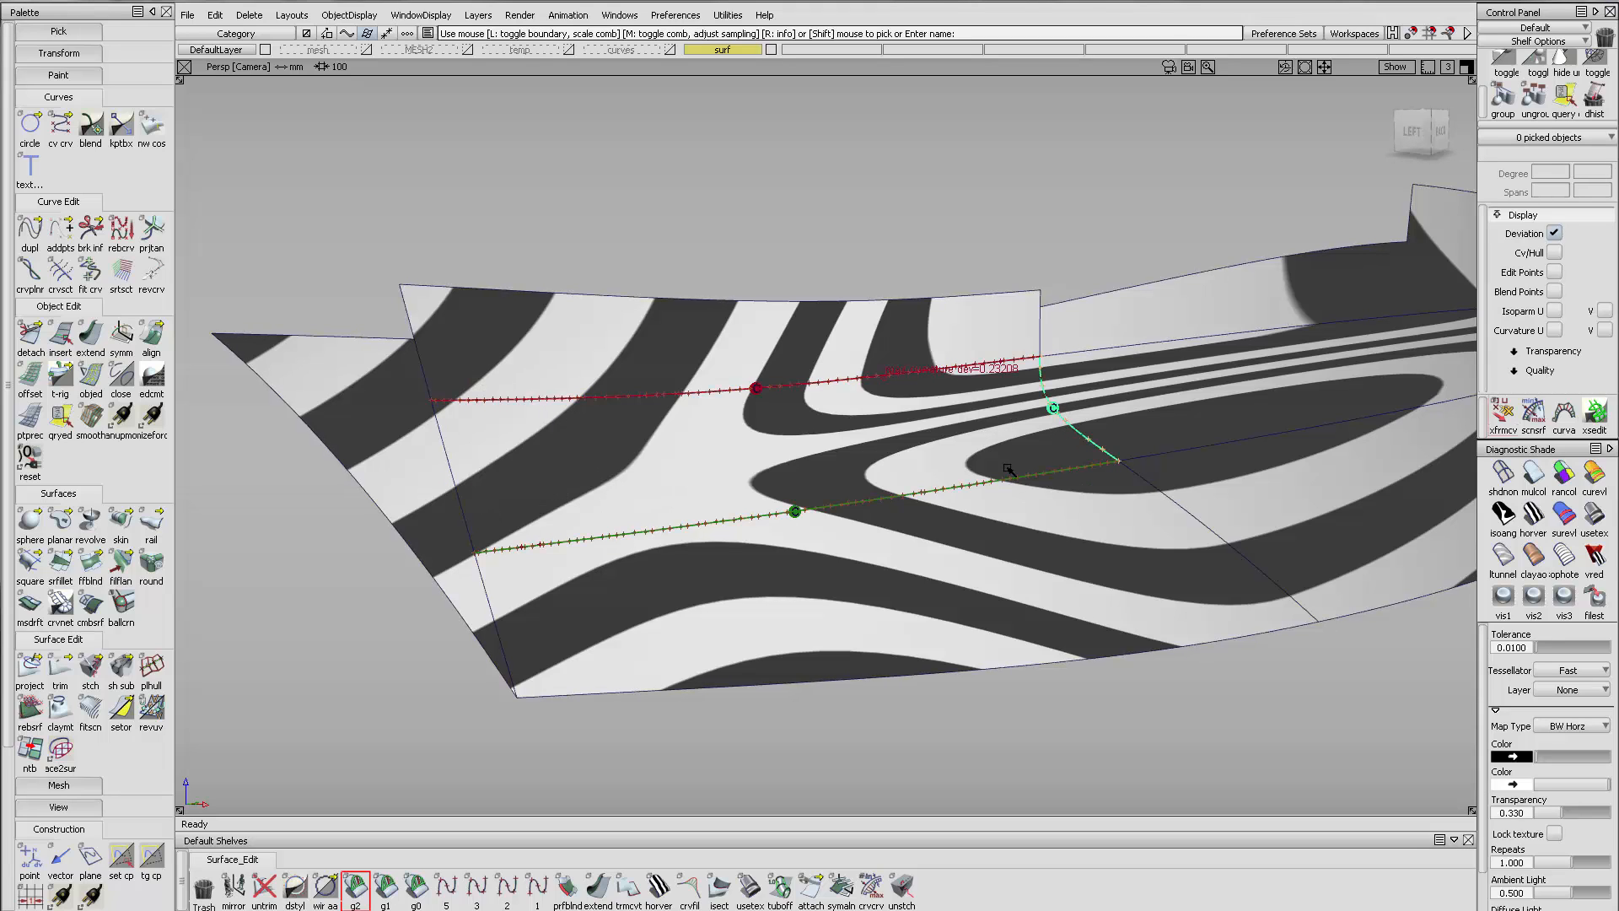
{"action": "left_click_drag", "start_coordinate": [543, 419], "coordinate": [563, 416], "text": "alt+shift"}
{"action": "middle_click_drag", "start_coordinate": [563, 417], "coordinate": [688, 418], "text": "alt+shift"}
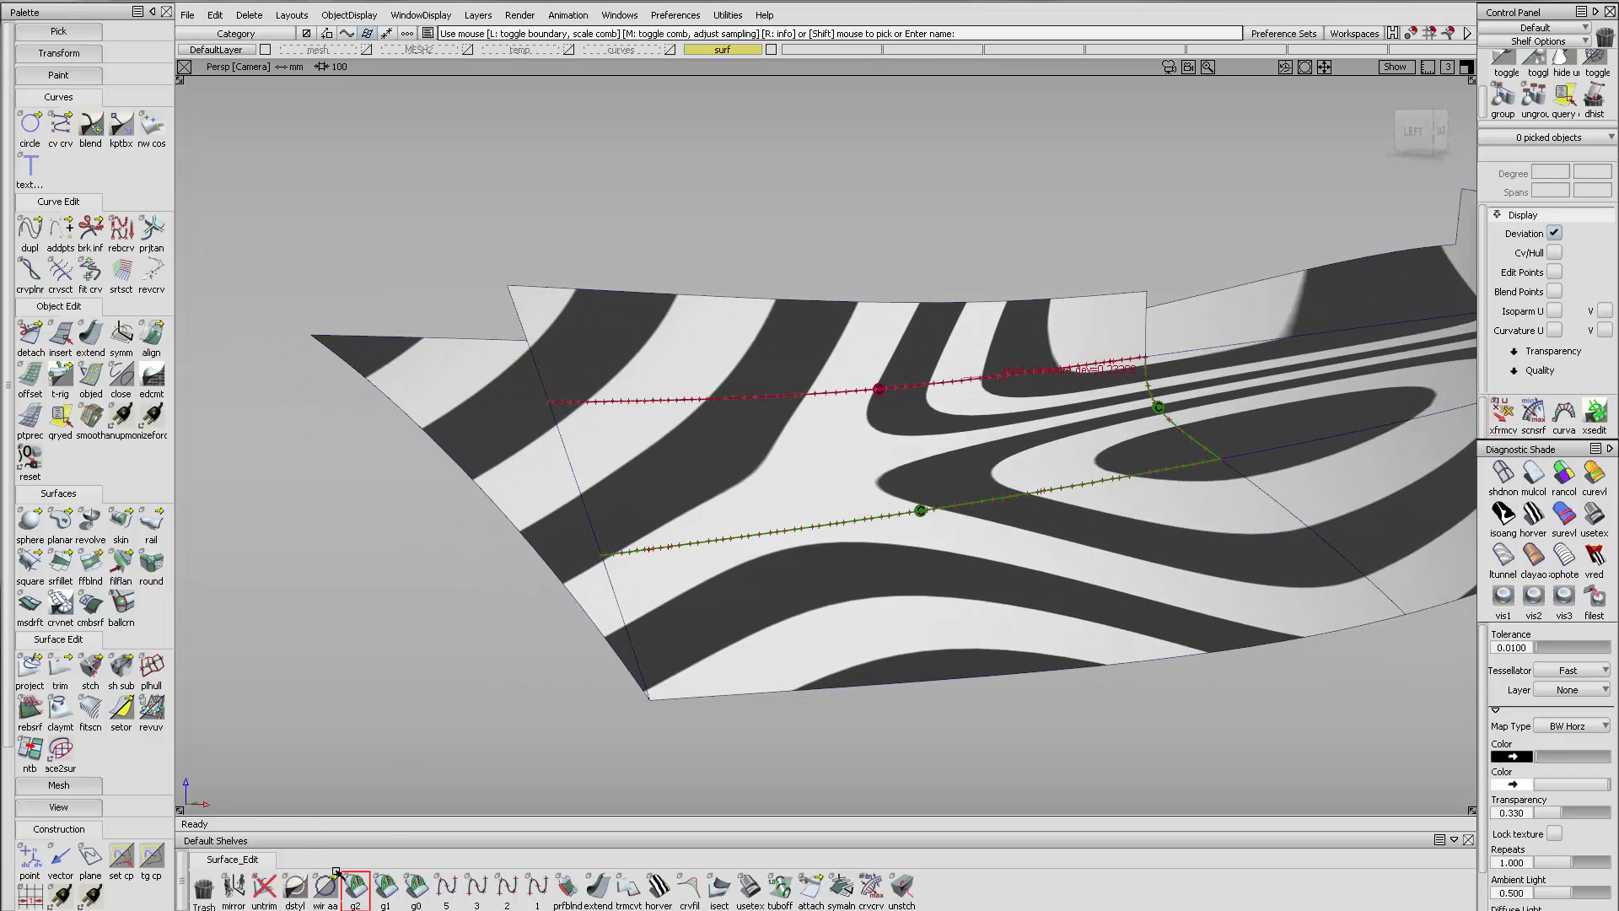
Untrim the surface bordering the skin's outer edge, turn off the shading, and delete its two old curves-on-surface
{"action": "left_click", "coordinate": [264, 887]}
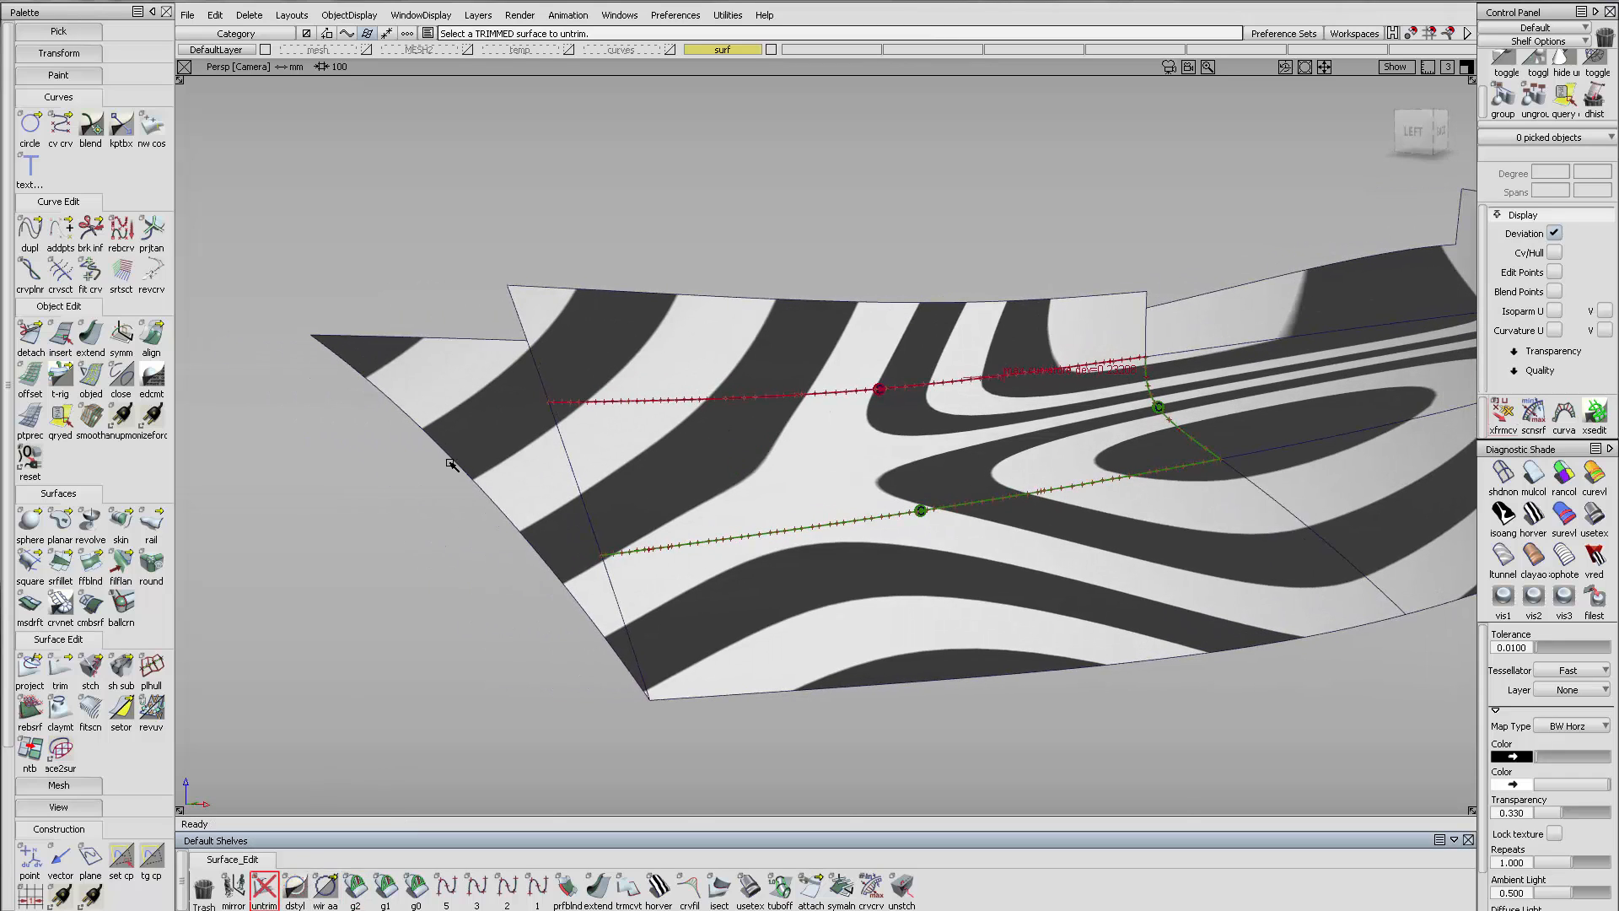
{"action": "left_click", "coordinate": [477, 438]}
{"action": "left_click", "coordinate": [1503, 474]}
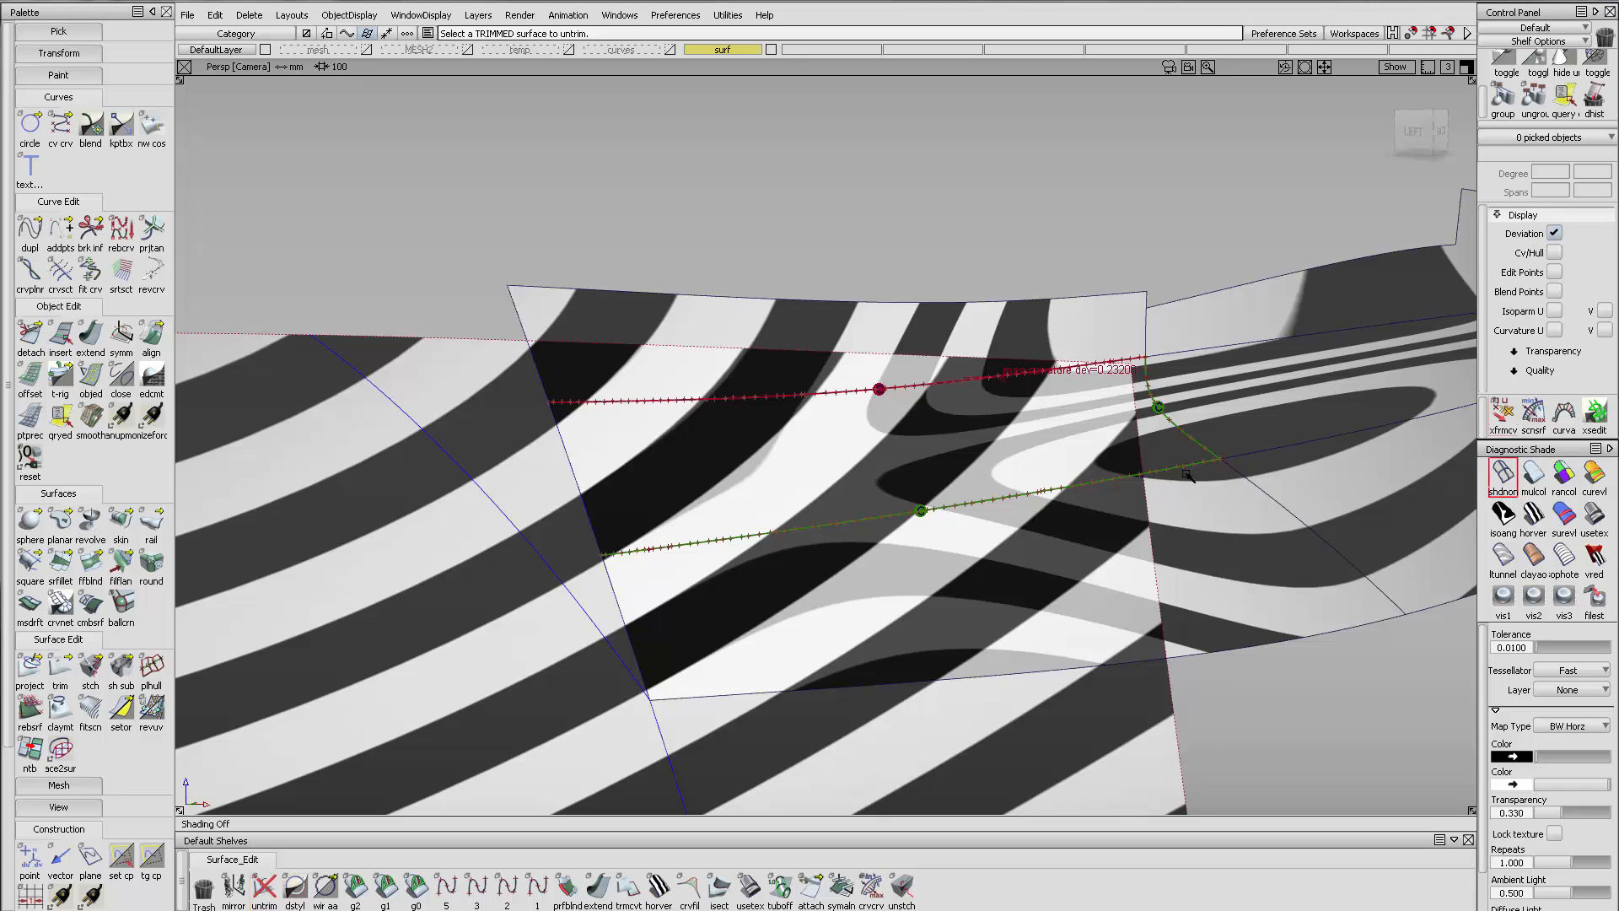
{"action": "mouse_move", "coordinate": [650, 463]}
{"action": "left_mouse_down", "text": "ctrl+shift"}
{"action": "mouse_move", "coordinate": [607, 499]}
{"action": "mouse_move", "coordinate": [554, 440]}
{"action": "left_mouse_up", "text": "ctrl+shift"}
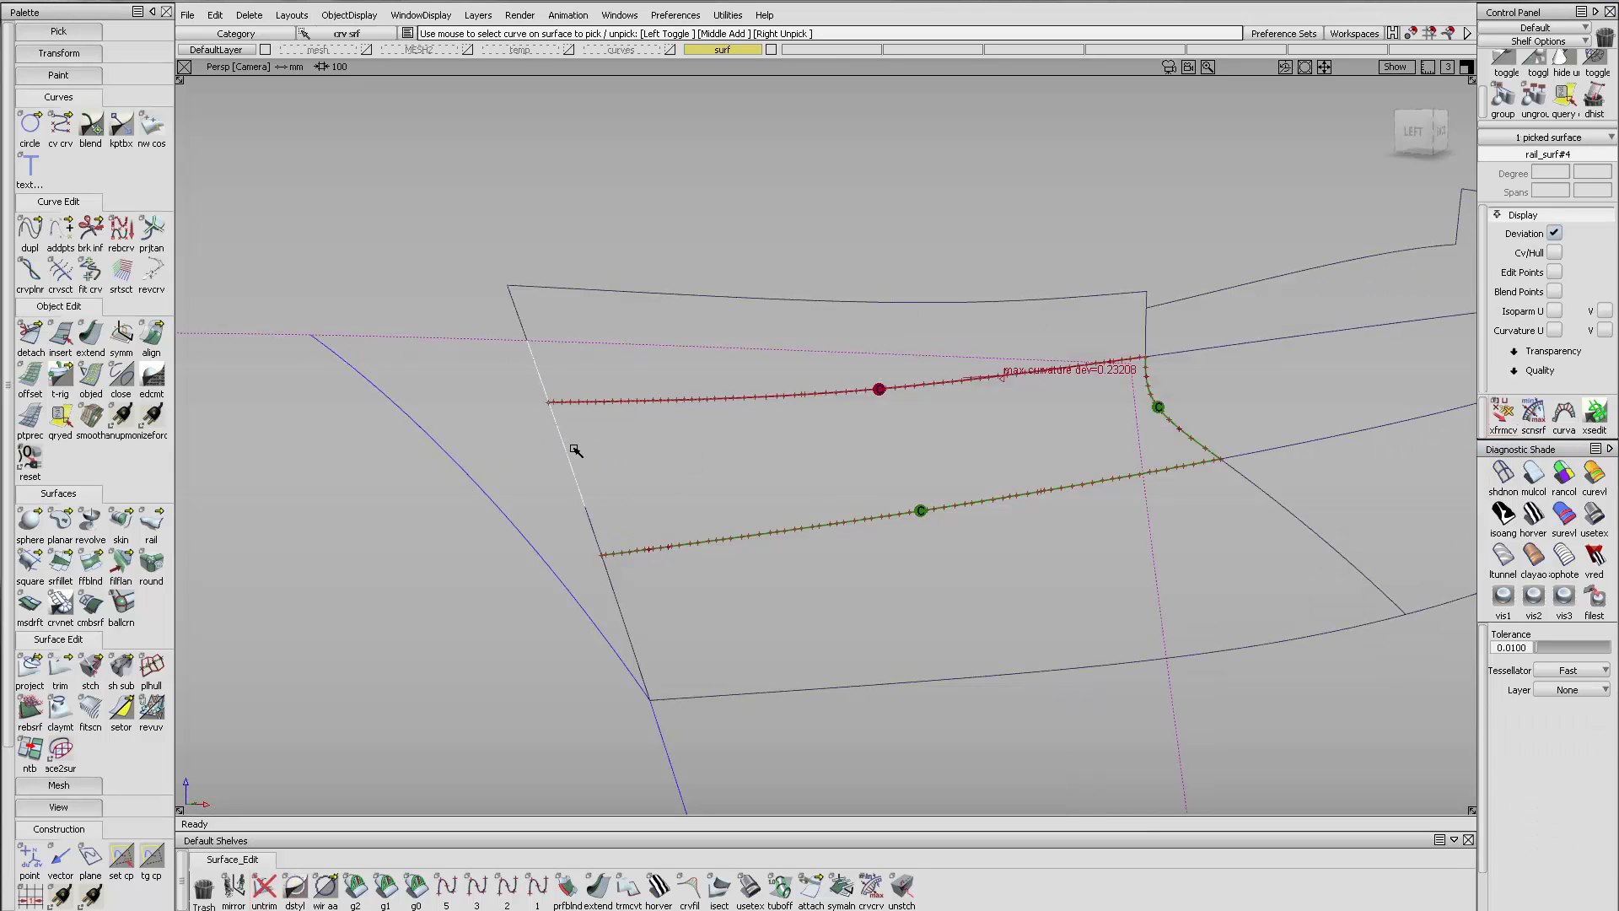
{"action": "key", "text": "Delete"}
{"action": "key", "text": "Return"}
{"action": "left_click_drag", "start_coordinate": [613, 550], "coordinate": [585, 509]}
{"action": "key", "text": "Delete"}
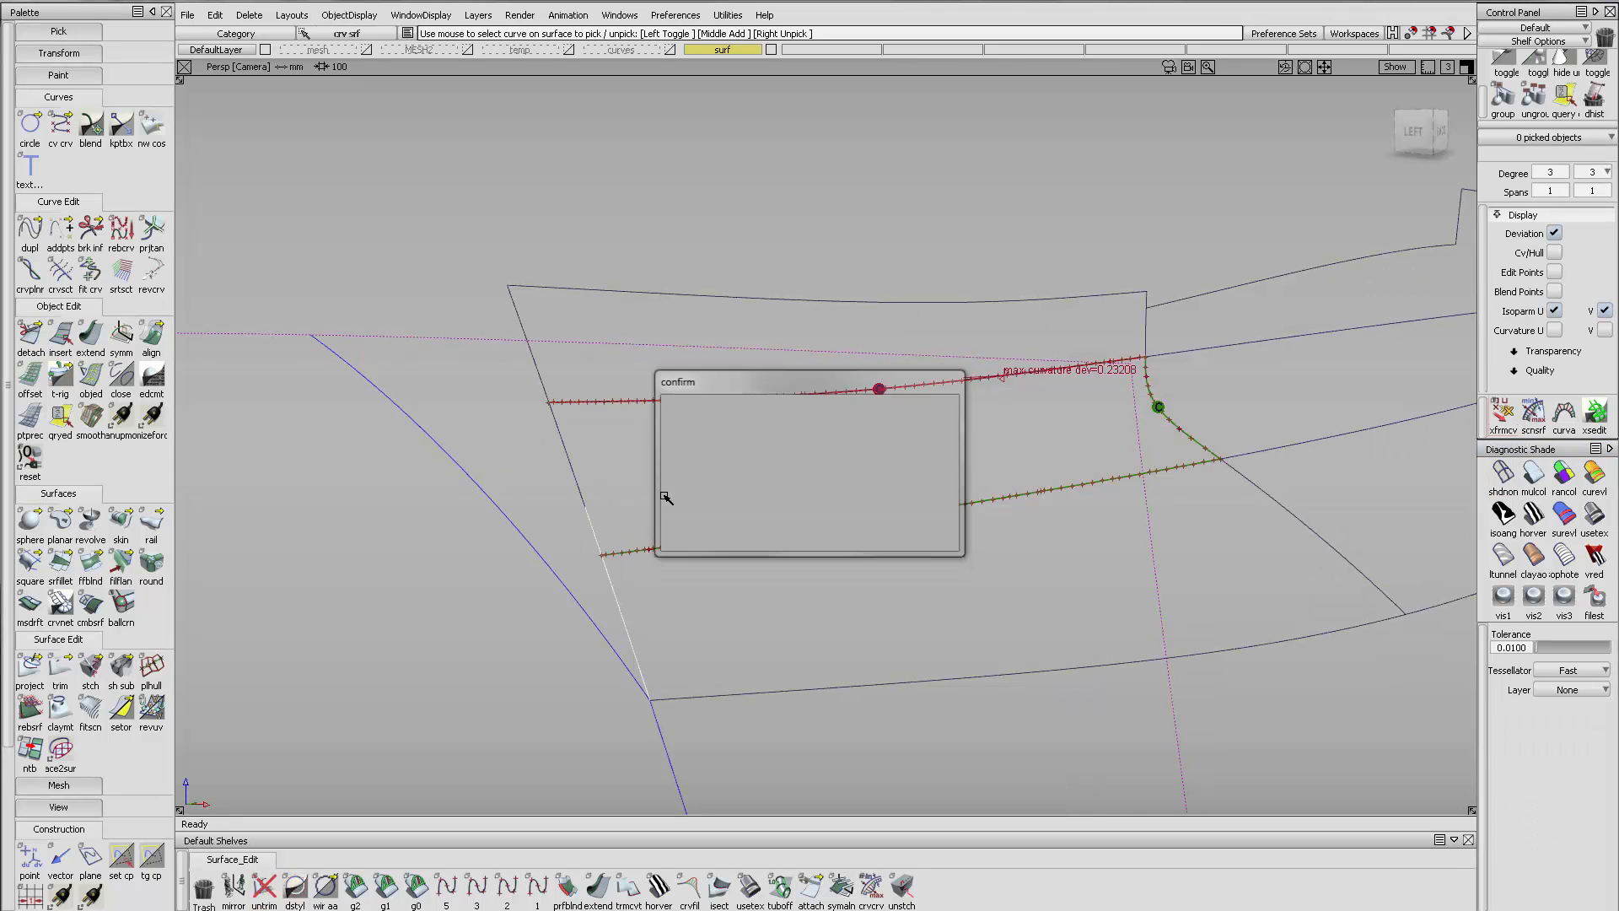
{"action": "key", "text": "Return"}
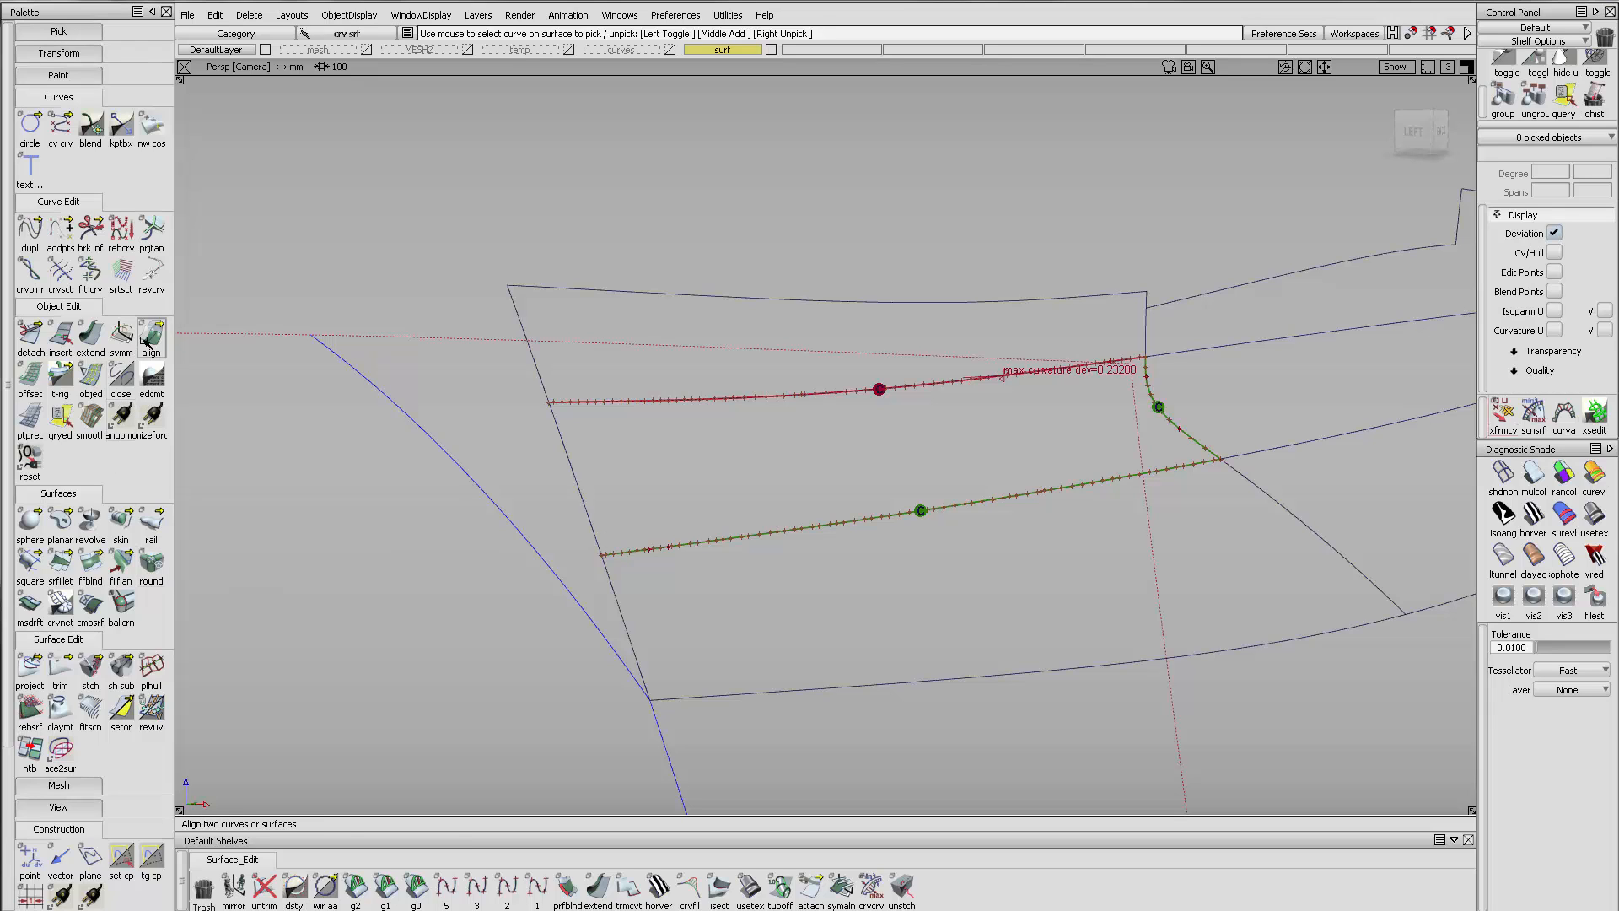
Align the left skin's outer edge to the untrimmed surface with G0 continuity, Project alignment along Normal, and position influence 1.0
{"action": "left_click", "coordinate": [317, 140]}
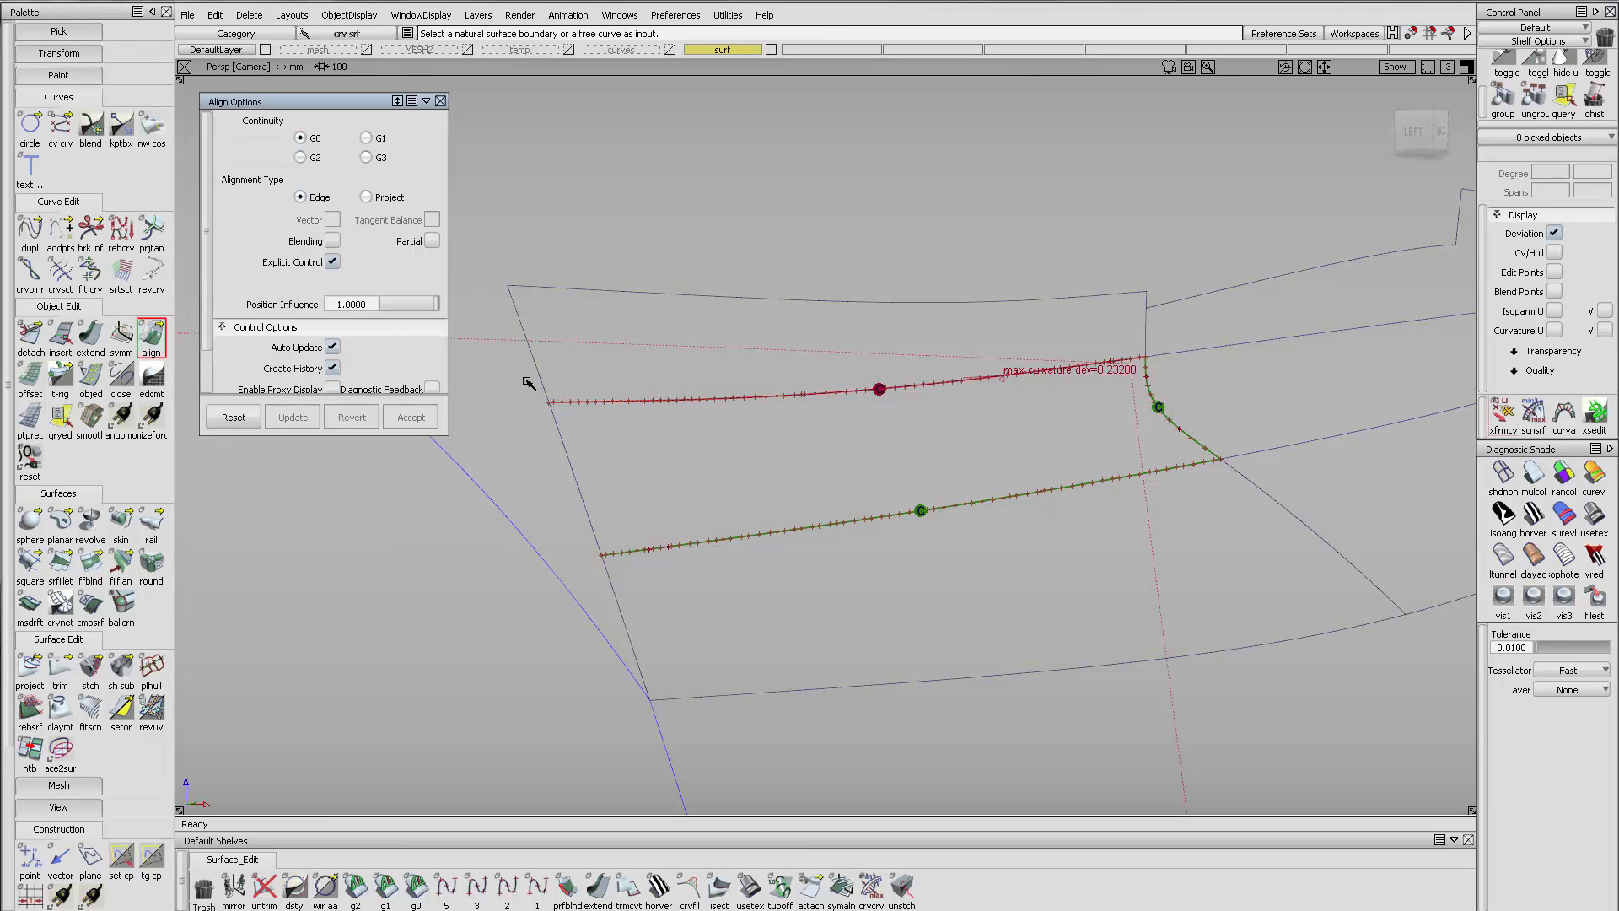
{"action": "left_click", "coordinate": [564, 451]}
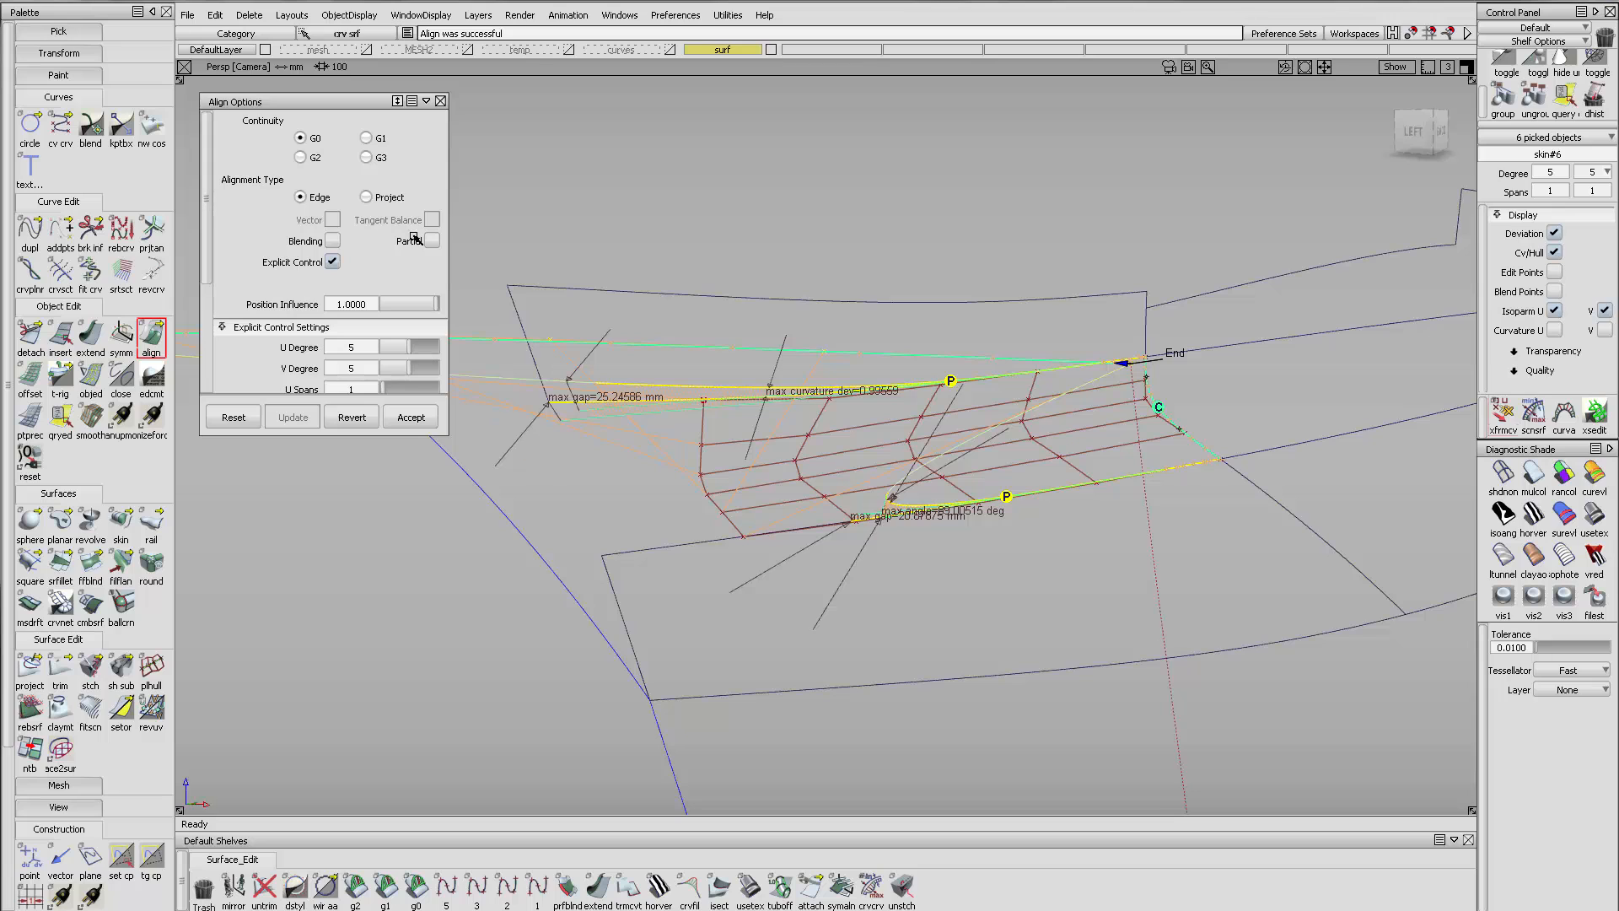
{"action": "left_click", "coordinate": [382, 197]}
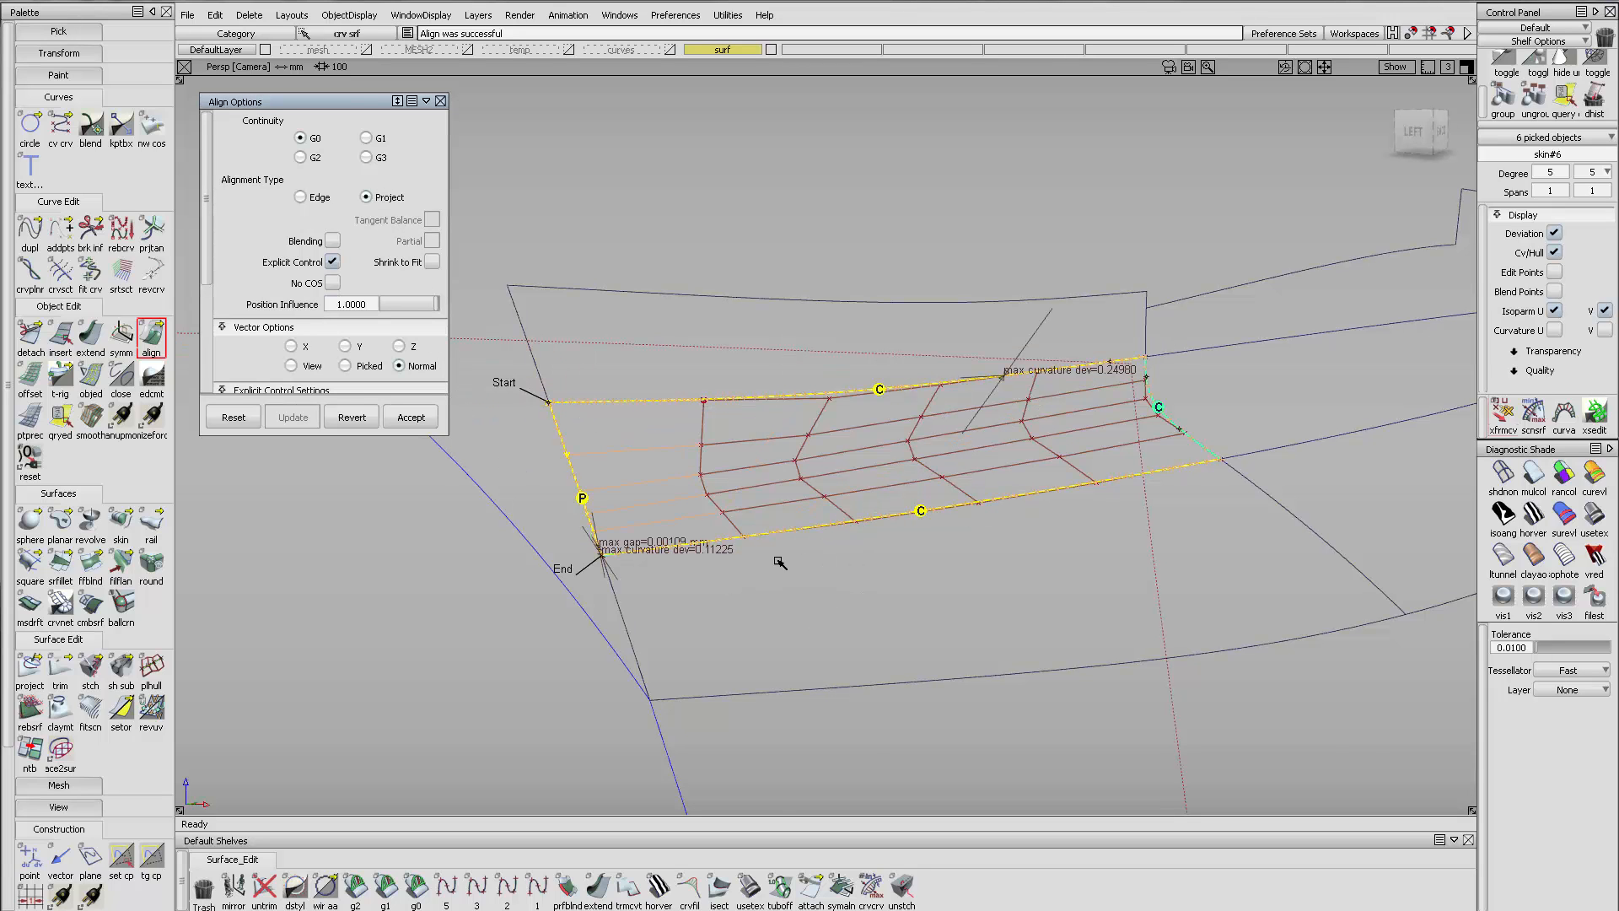
{"action": "left_click_drag", "start_coordinate": [780, 563], "coordinate": [742, 449], "text": "alt+shift"}
{"action": "right_click_drag", "start_coordinate": [607, 531], "coordinate": [645, 528], "text": "alt+shift"}
{"action": "middle_click_drag", "start_coordinate": [645, 528], "coordinate": [792, 539], "text": "alt+shift"}
{"action": "left_click_drag", "start_coordinate": [792, 539], "coordinate": [772, 523], "text": "alt+shift"}
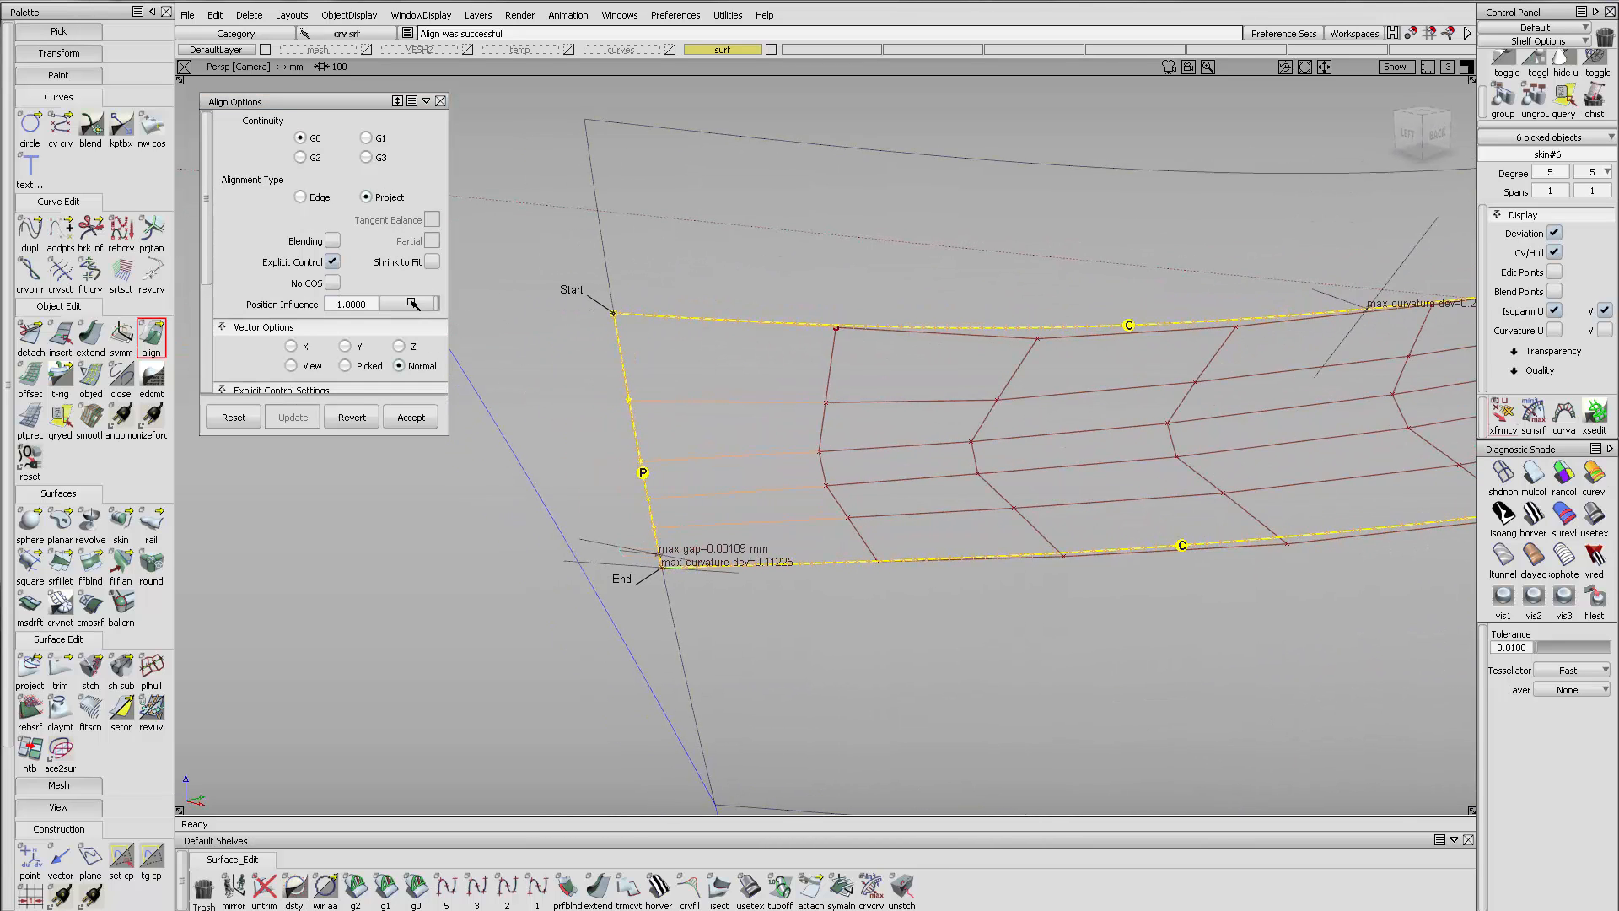
{"action": "left_click_drag", "start_coordinate": [413, 303], "coordinate": [361, 309]}
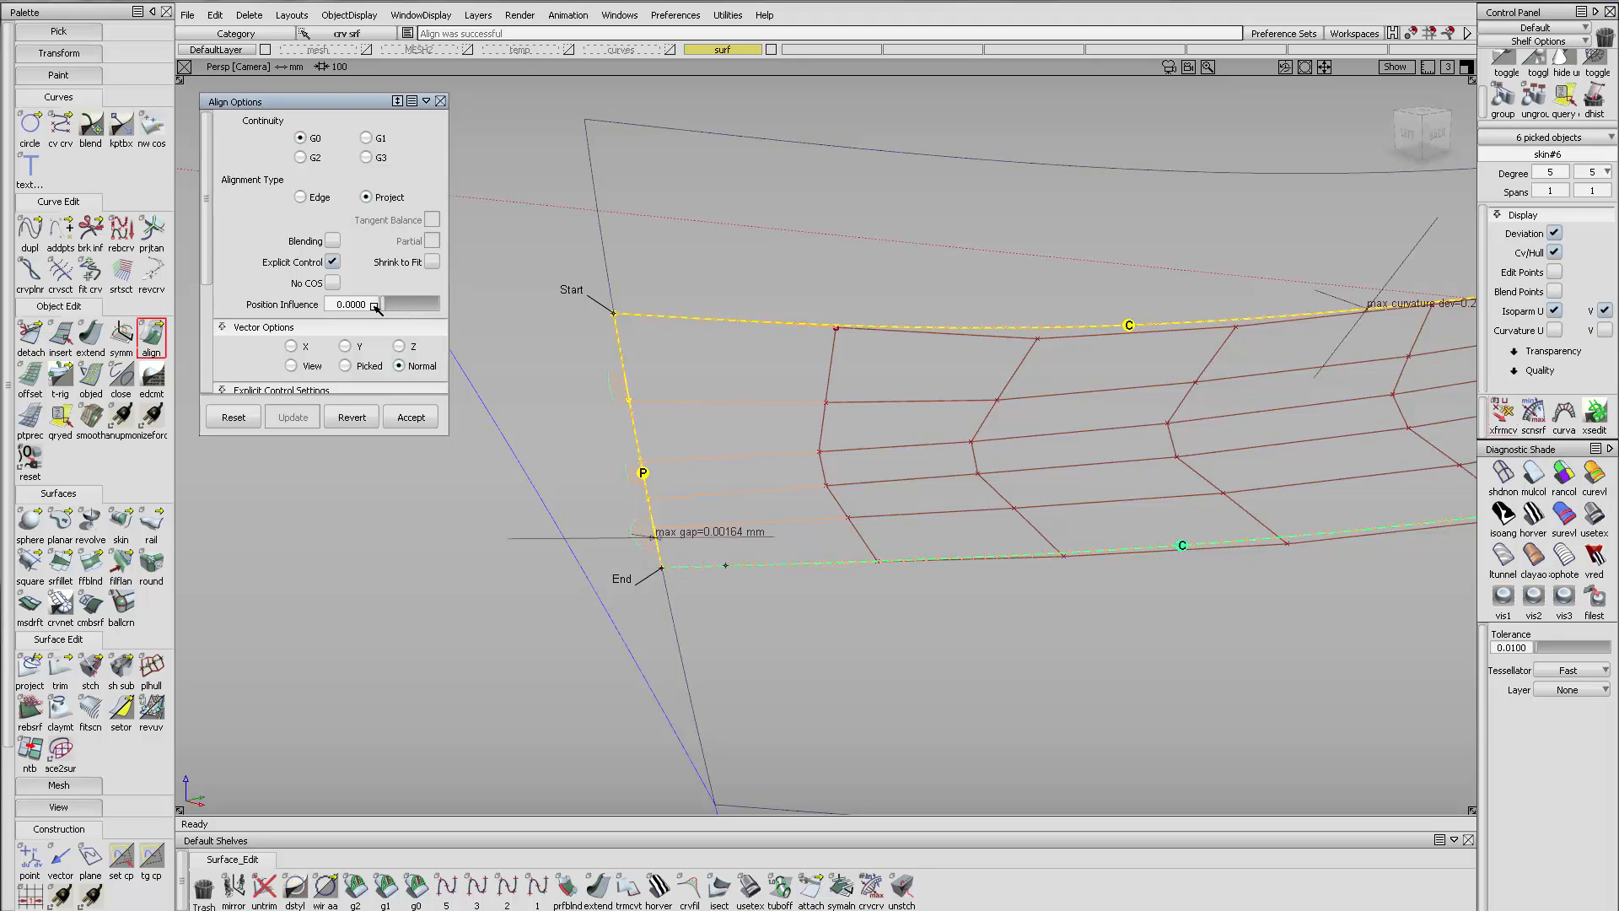
{"action": "left_click_drag", "start_coordinate": [376, 309], "coordinate": [436, 308]}
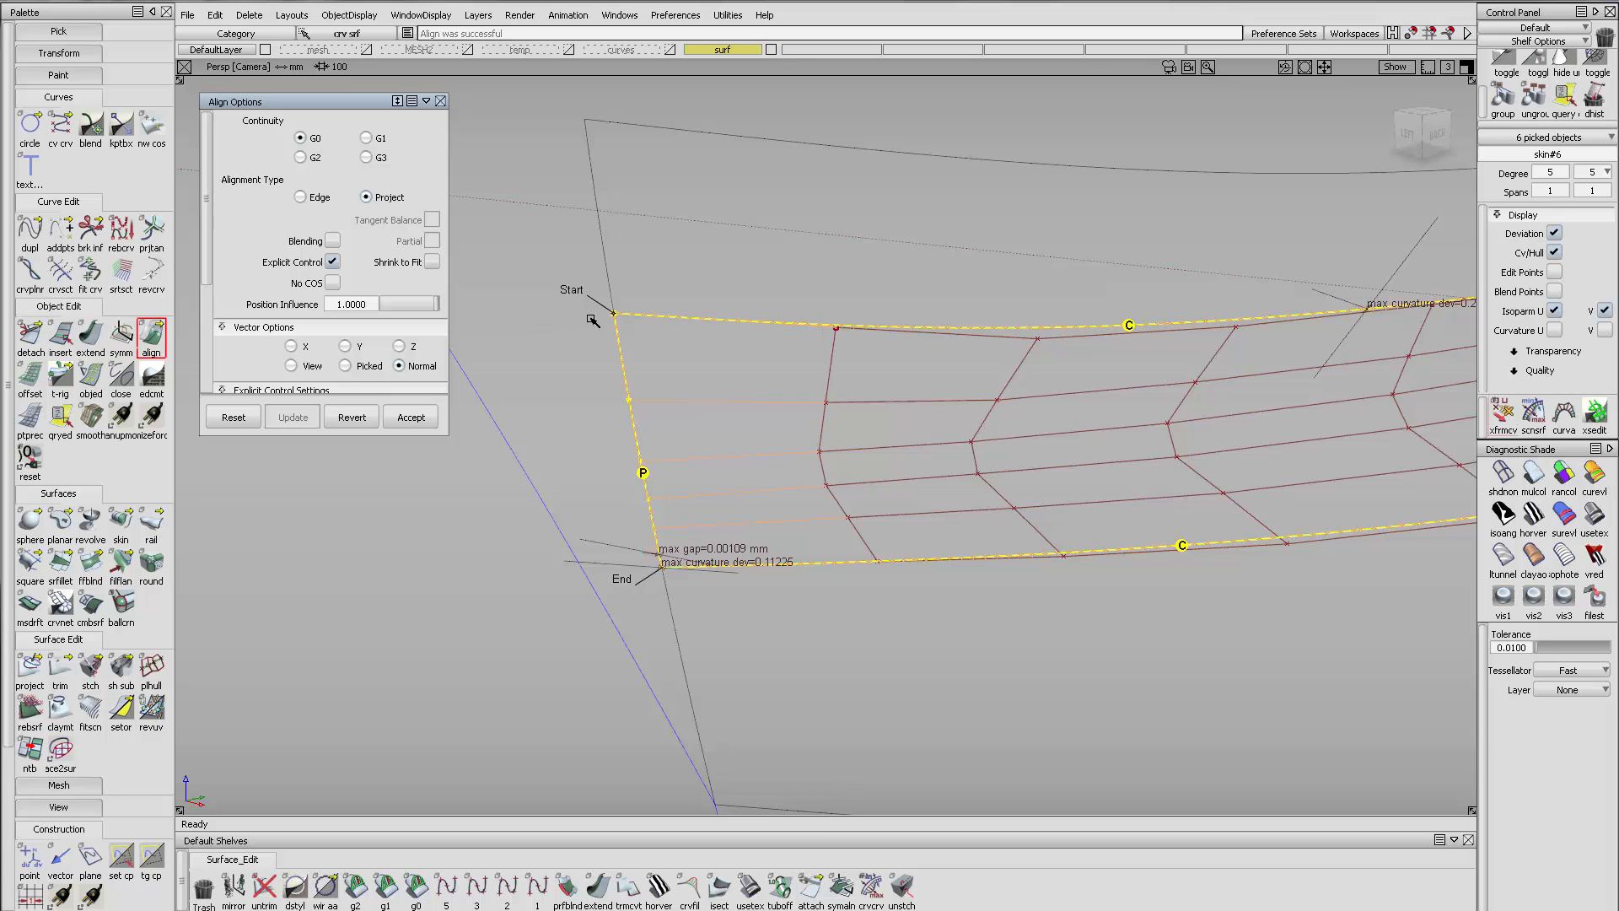
{"action": "left_click", "coordinate": [862, 396]}
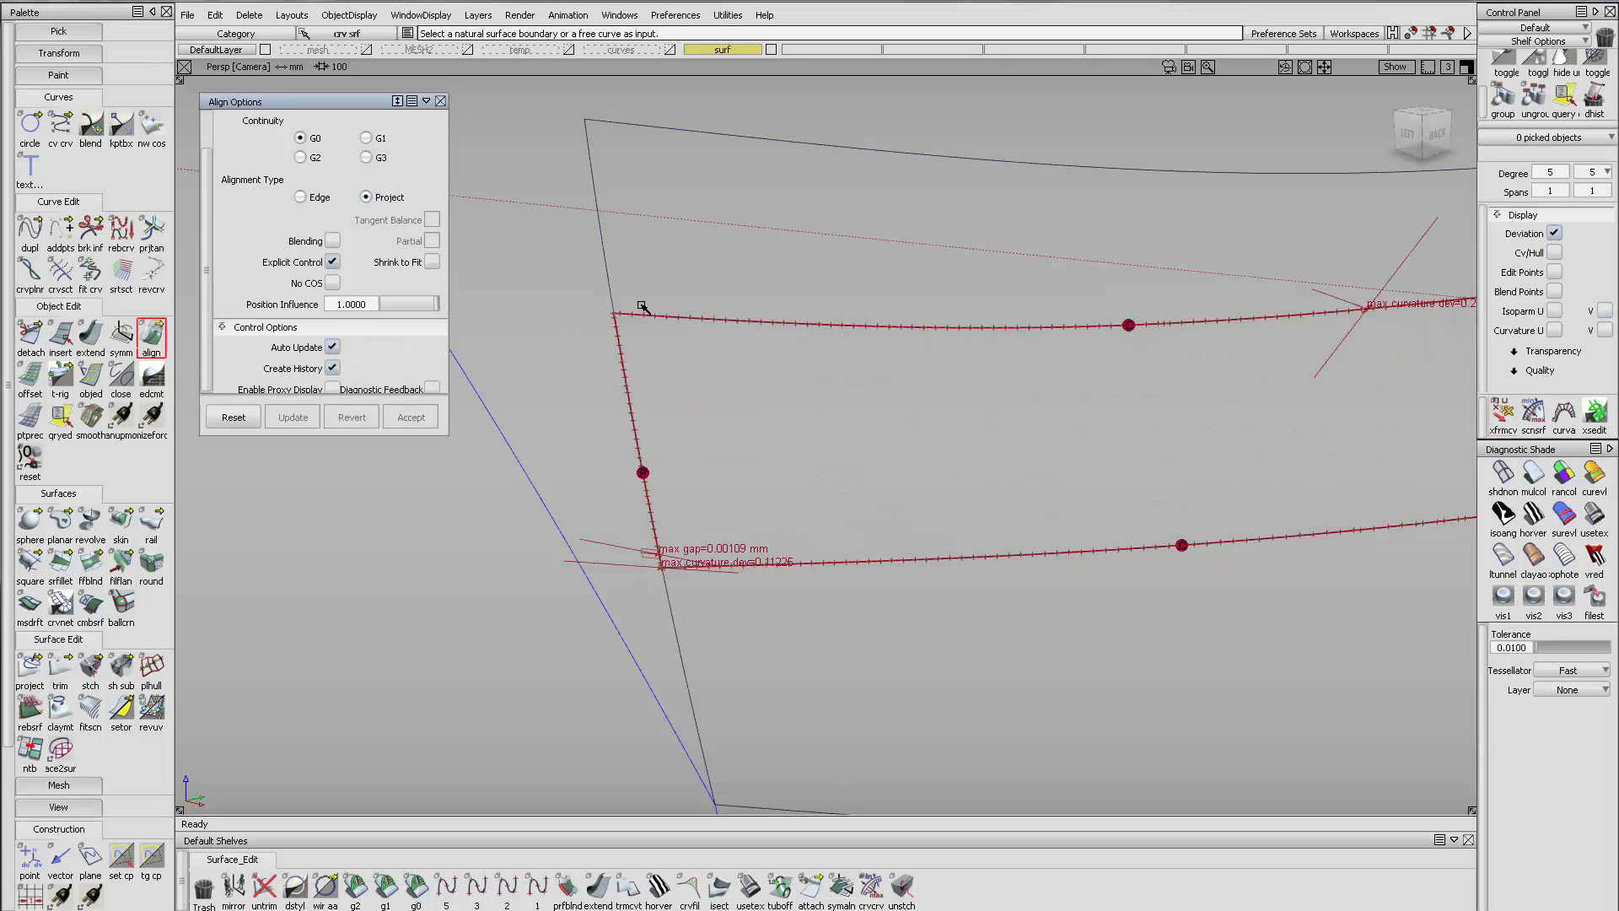
Show the left skin's CVs and hulls, and slide the CVs at its outer edge along their hulls to refine the curvature match
{"action": "right_click_drag", "start_coordinate": [893, 464], "coordinate": [883, 464], "text": "alt+shift"}
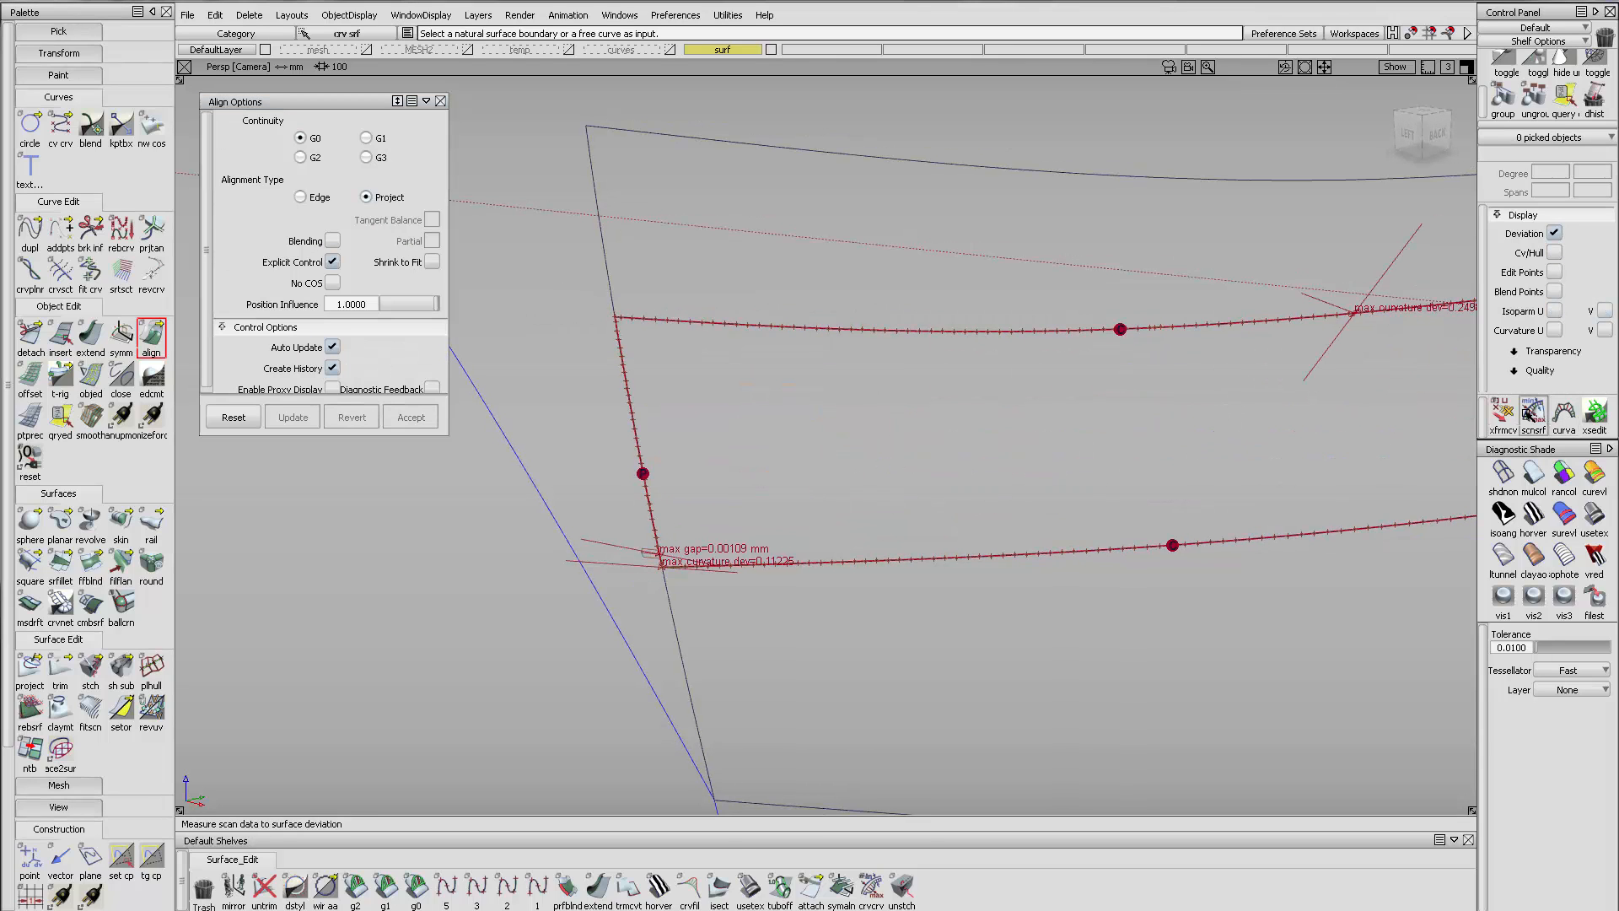
{"action": "left_click_drag", "start_coordinate": [1164, 474], "coordinate": [1046, 474], "text": "ctrl+shift"}
{"action": "left_click_drag", "start_coordinate": [662, 460], "coordinate": [488, 498]}
{"action": "left_click", "coordinate": [541, 499]}
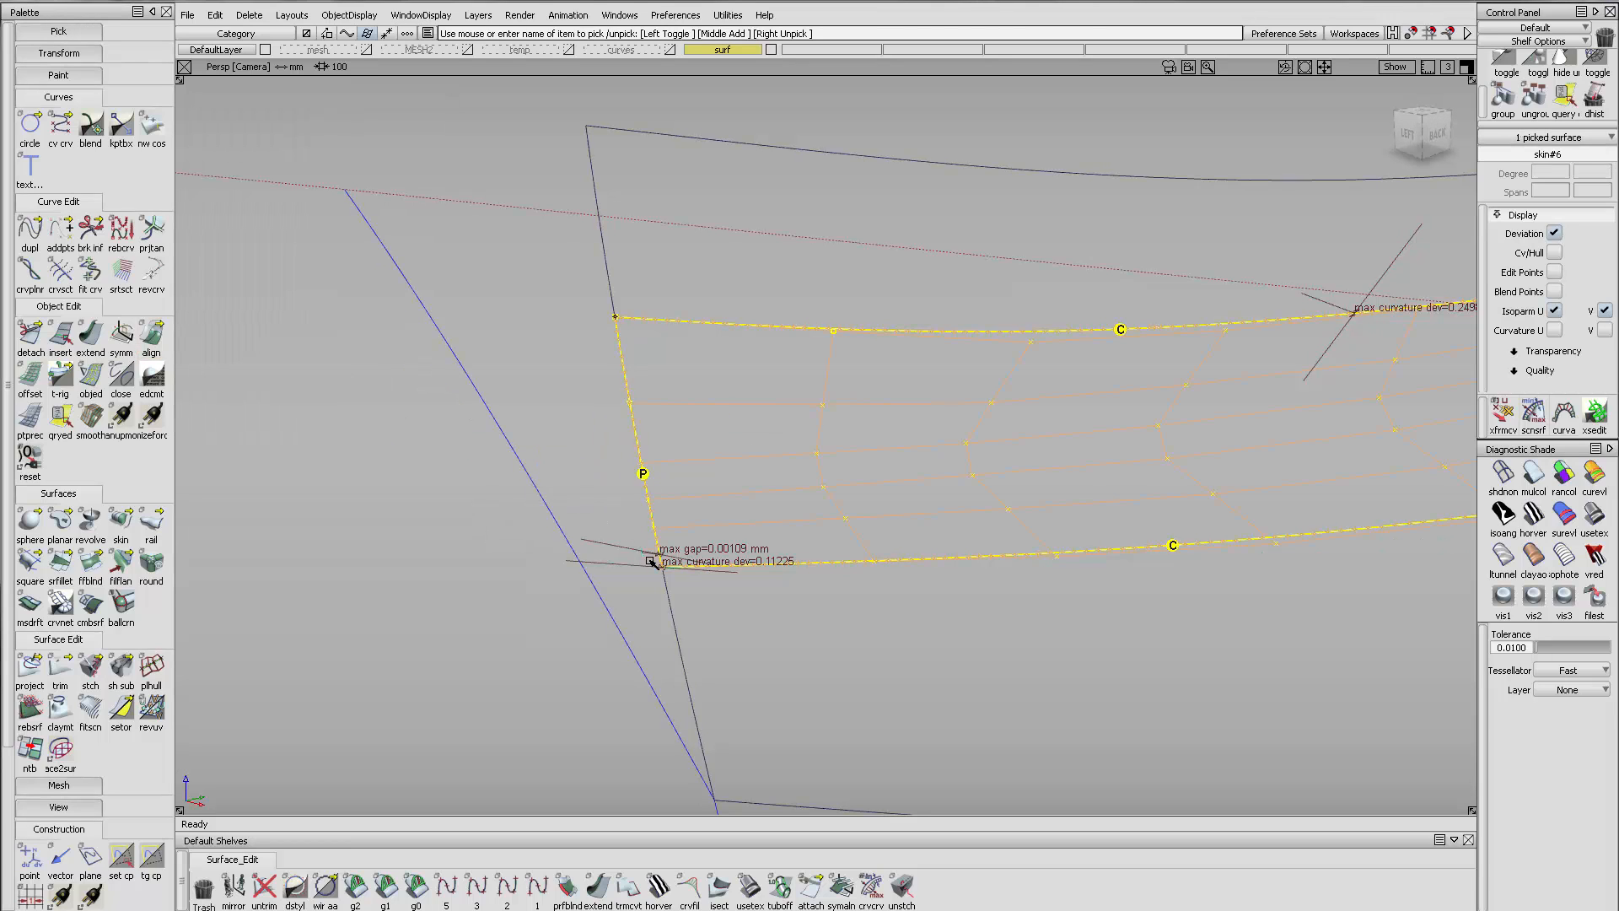
{"action": "left_click", "coordinate": [1556, 252]}
{"action": "left_click", "coordinate": [1504, 414]}
{"action": "key", "text": "space"}
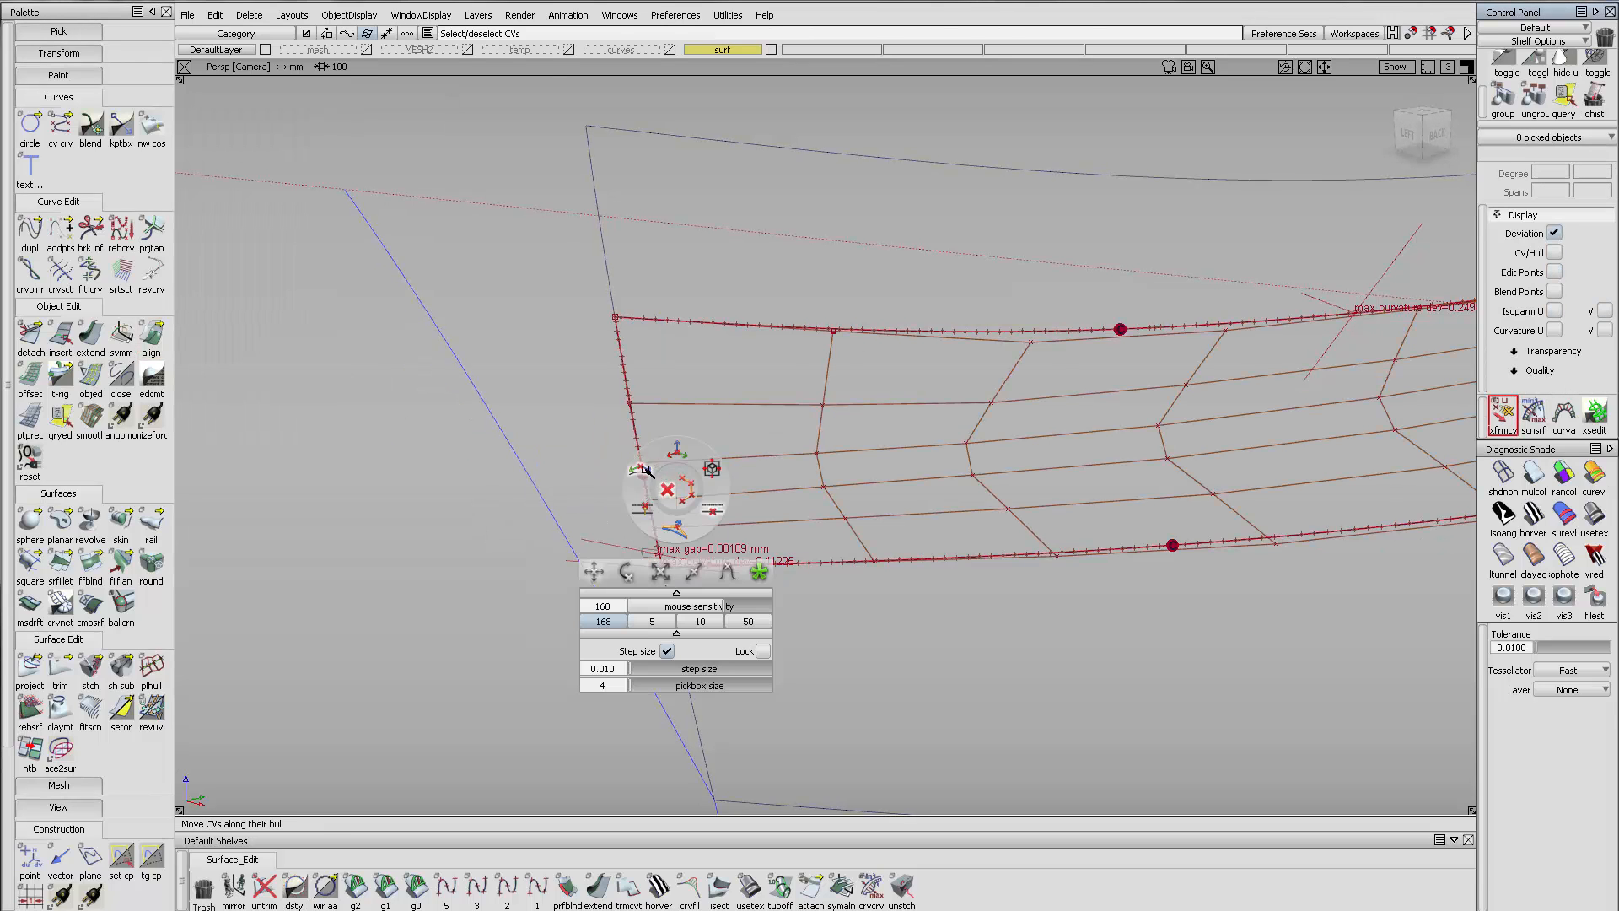
{"action": "left_click", "coordinate": [649, 471]}
{"action": "left_click", "coordinate": [651, 503]}
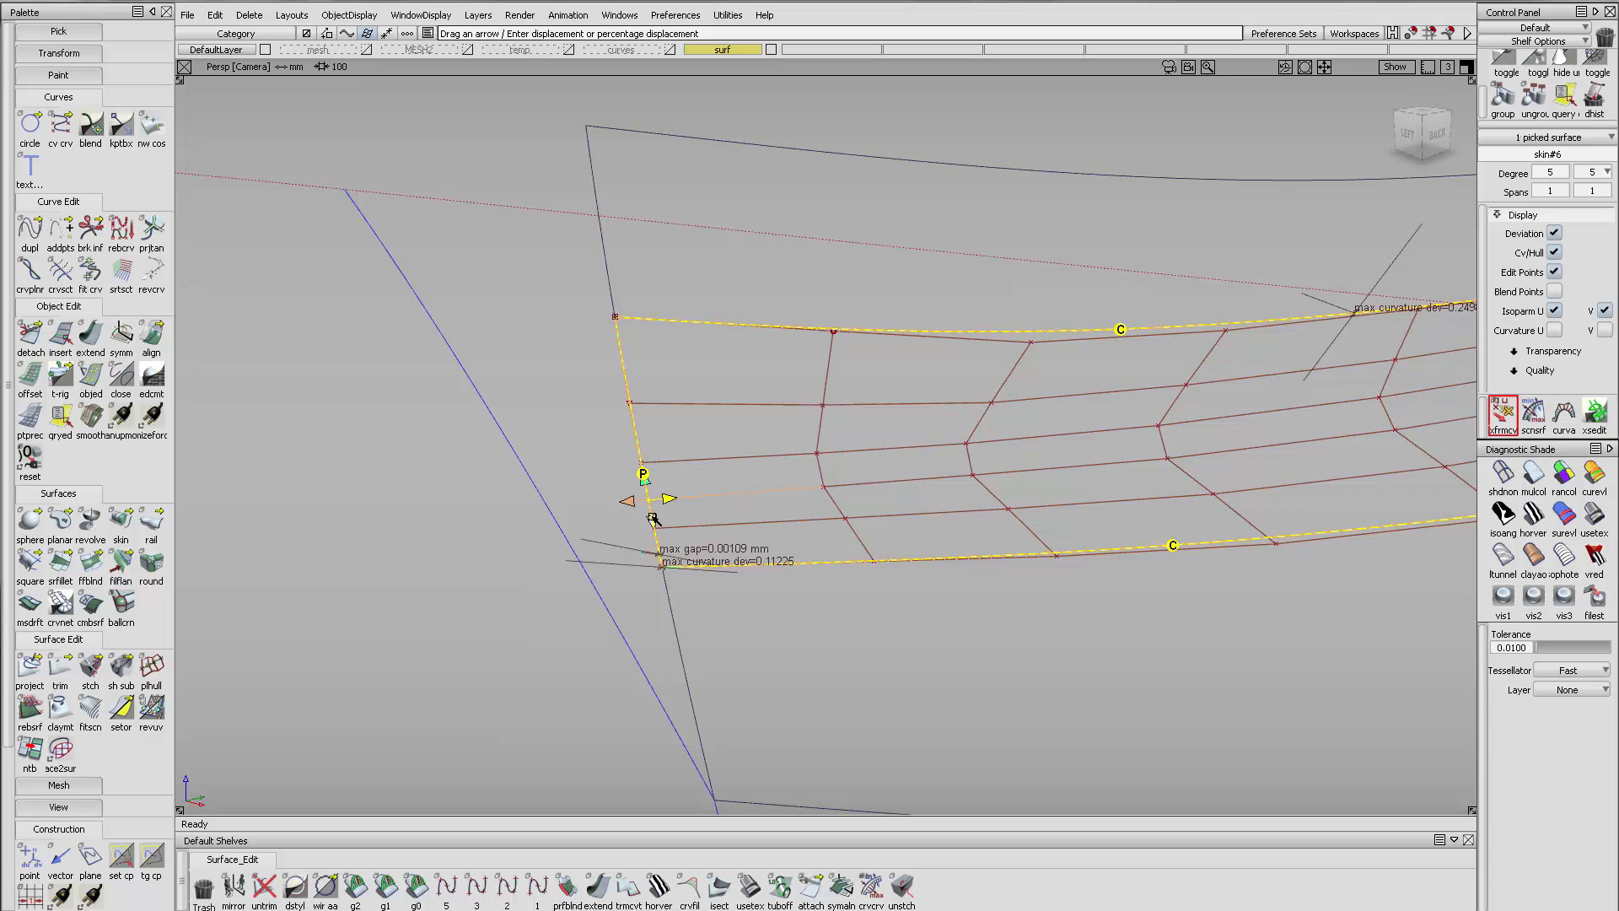
{"action": "left_click_drag", "start_coordinate": [651, 516], "coordinate": [861, 474]}
{"action": "left_click", "coordinate": [800, 434]}
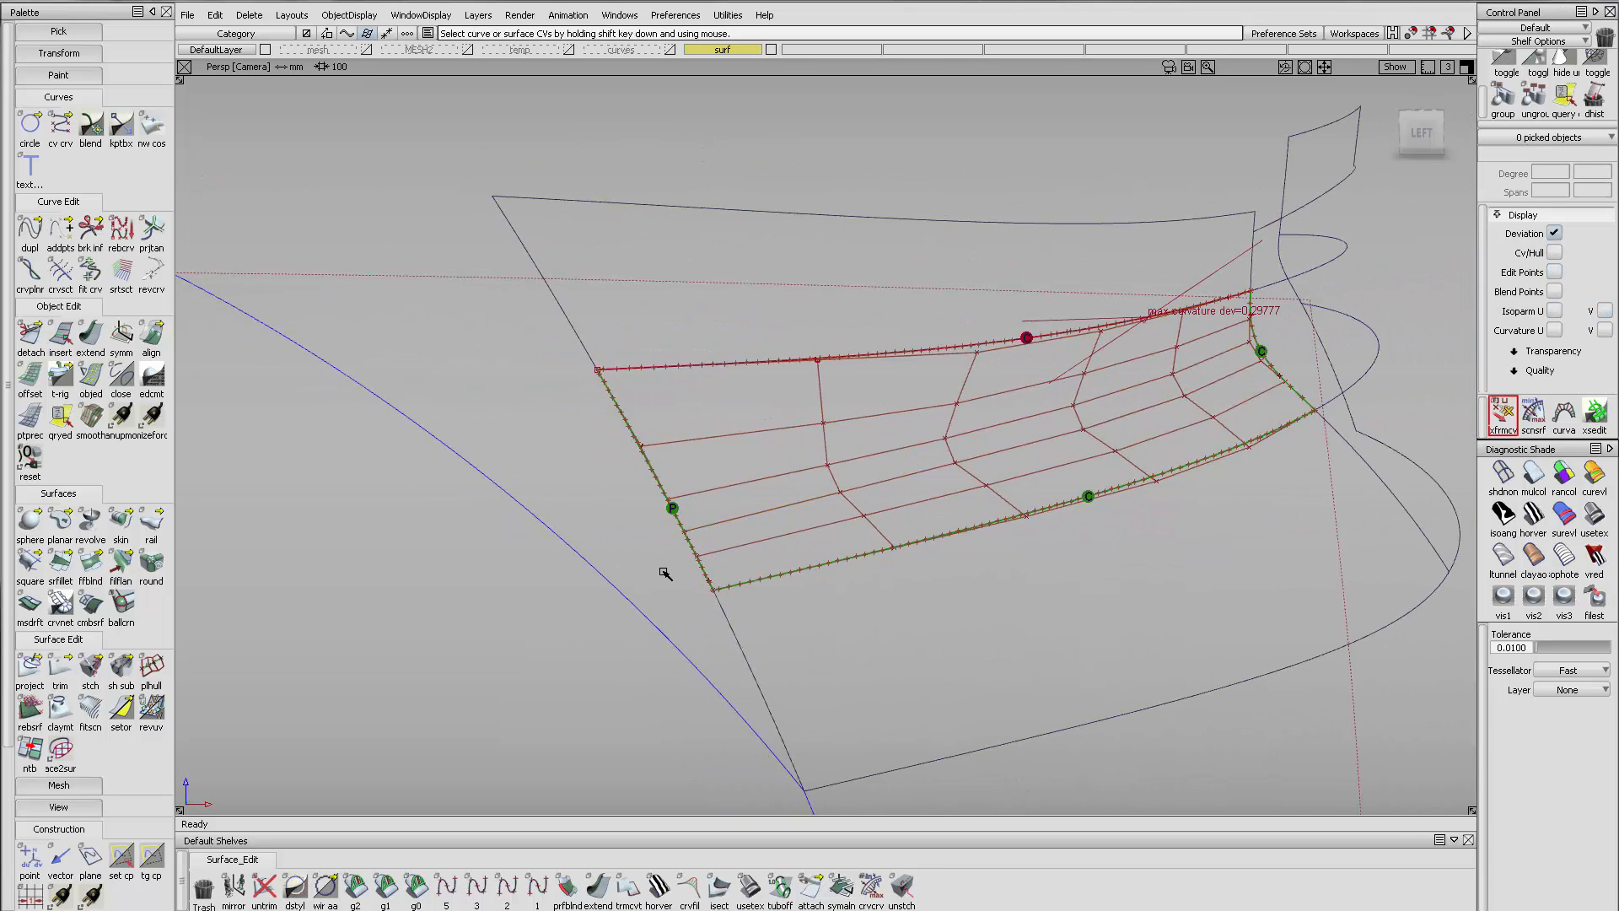
Delete the construction history of the left skin and its surrounding surfaces
{"action": "left_click", "coordinate": [355, 885]}
{"action": "left_click", "coordinate": [661, 522]}
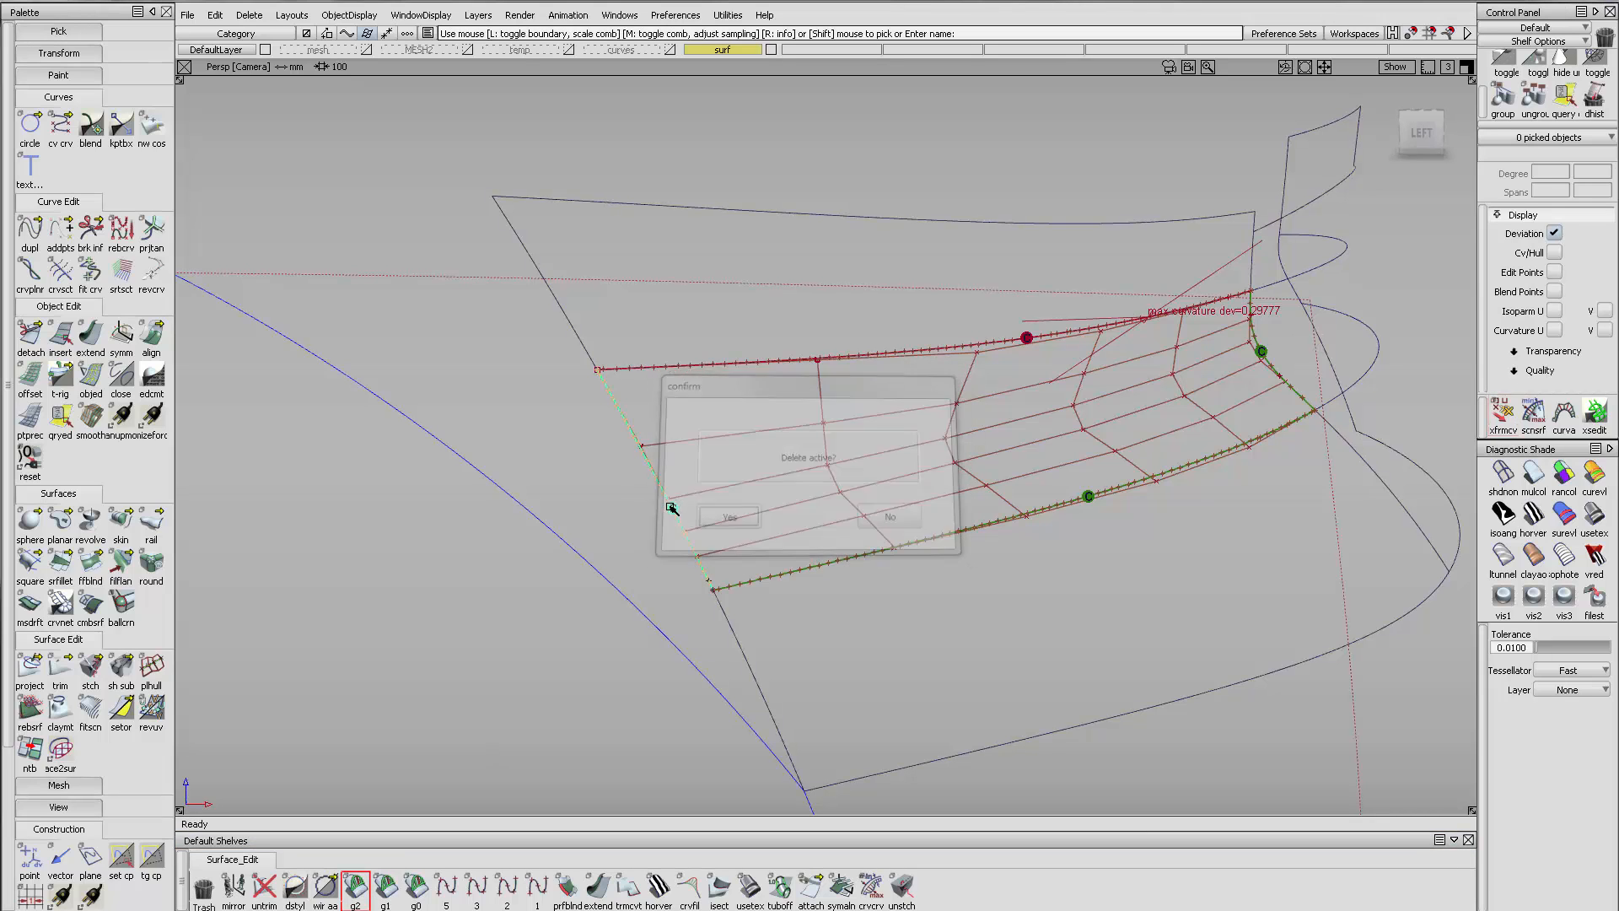
{"action": "left_click_drag", "start_coordinate": [751, 502], "coordinate": [940, 293], "text": "ctrl+shift"}
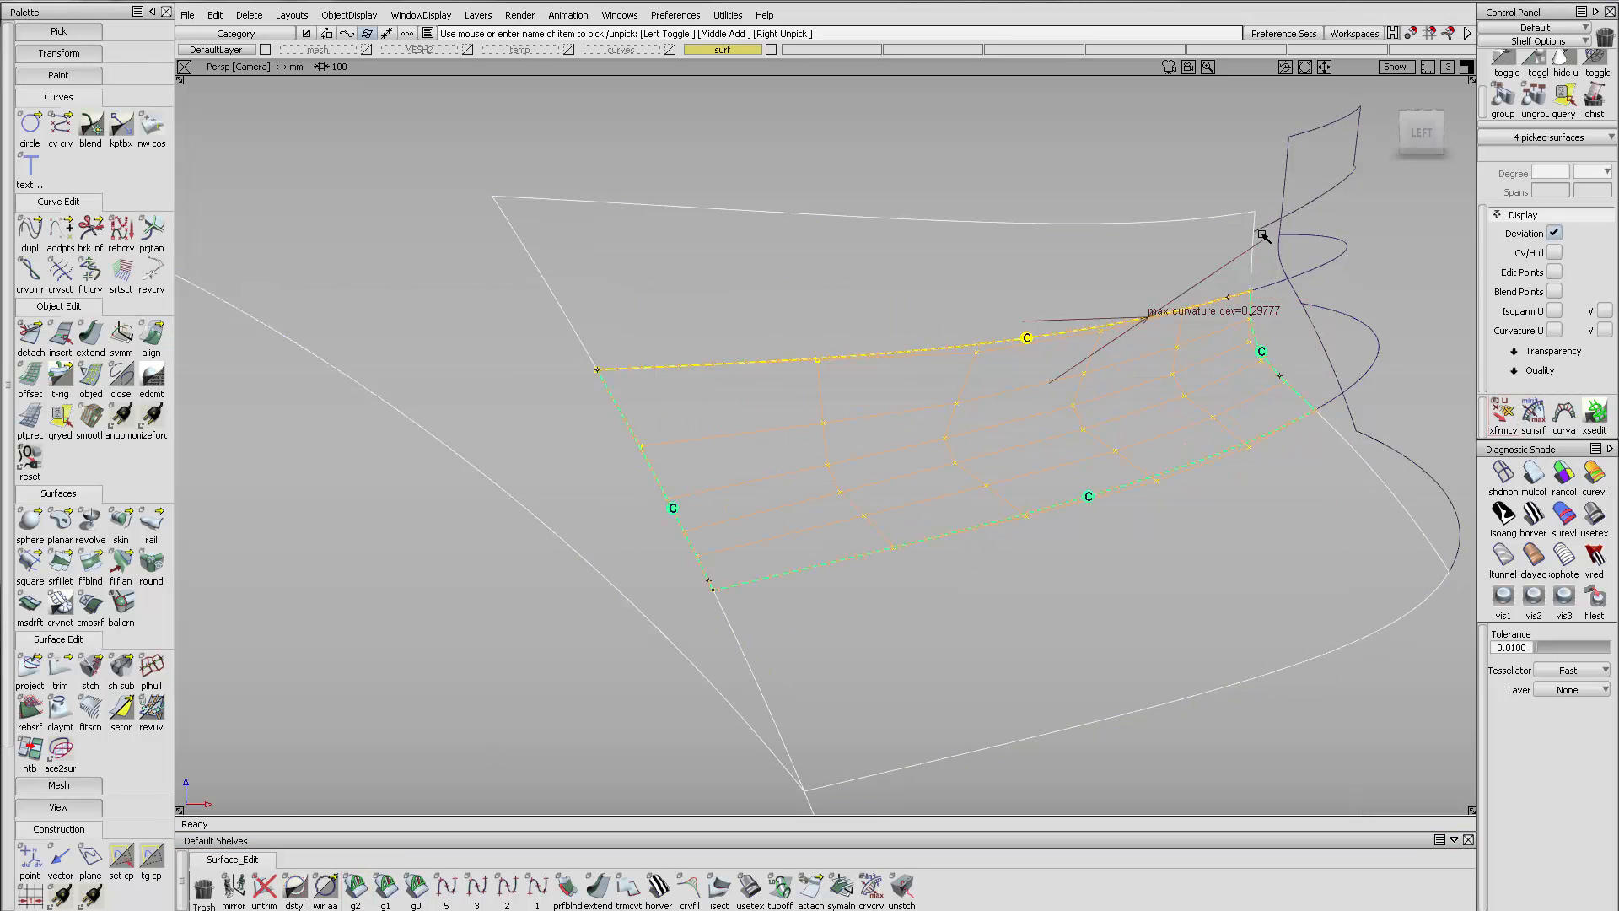
{"action": "left_click", "coordinate": [1593, 97]}
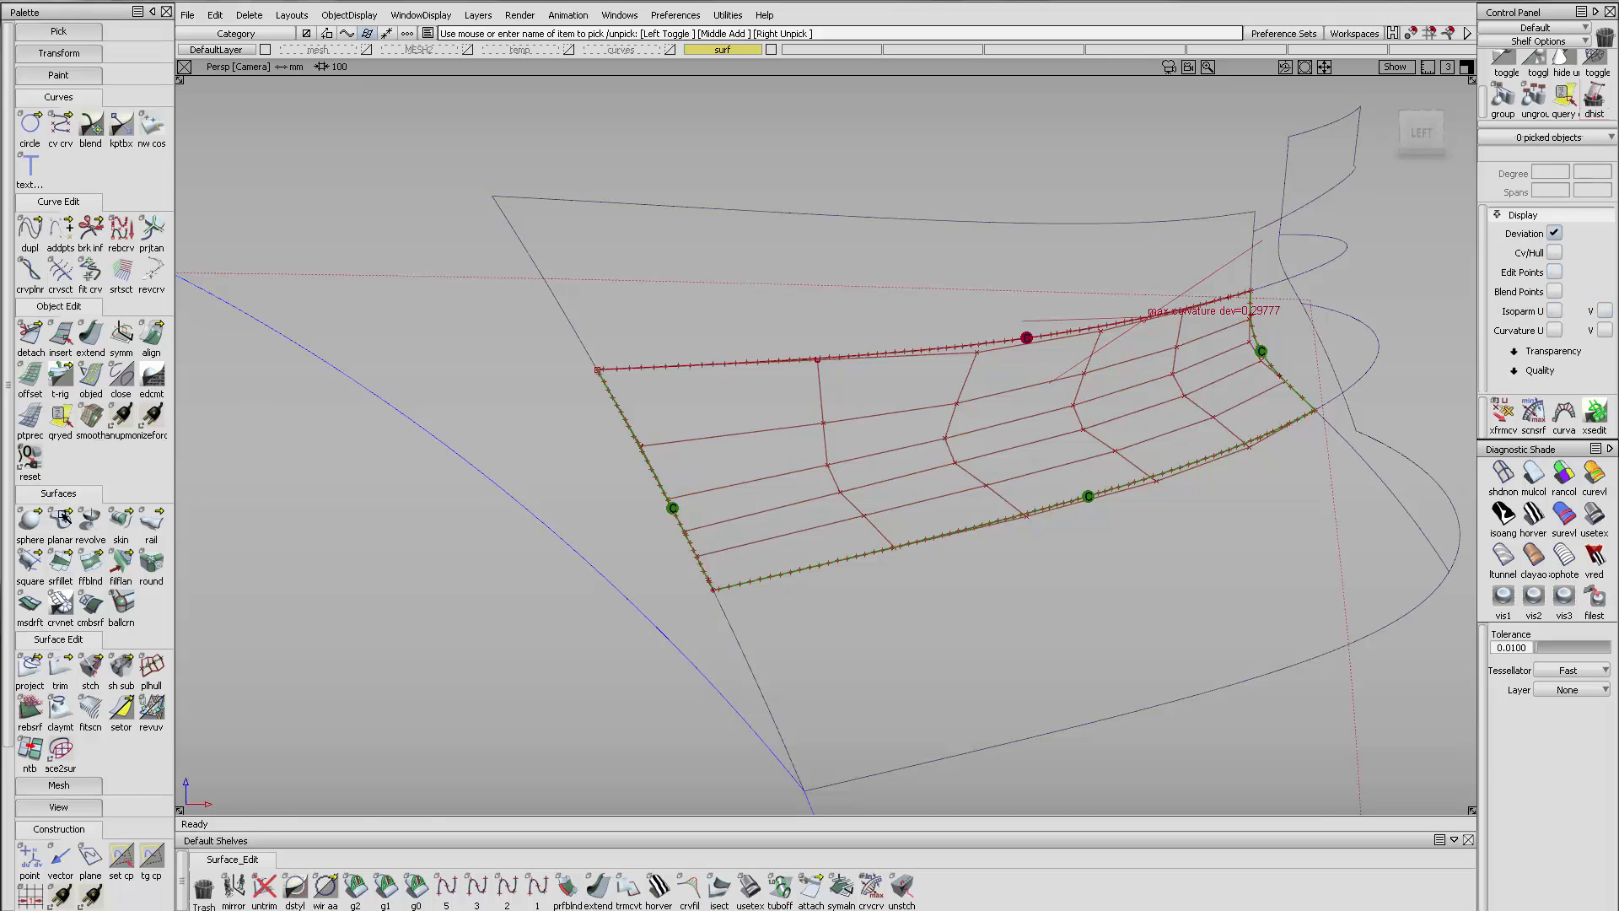
Trim the outer surface with the adjoining wall, skin and lower surface edges using Project along Normal, keeping the outer region
{"action": "left_click", "coordinate": [60, 671]}
{"action": "left_click", "coordinate": [558, 308]}
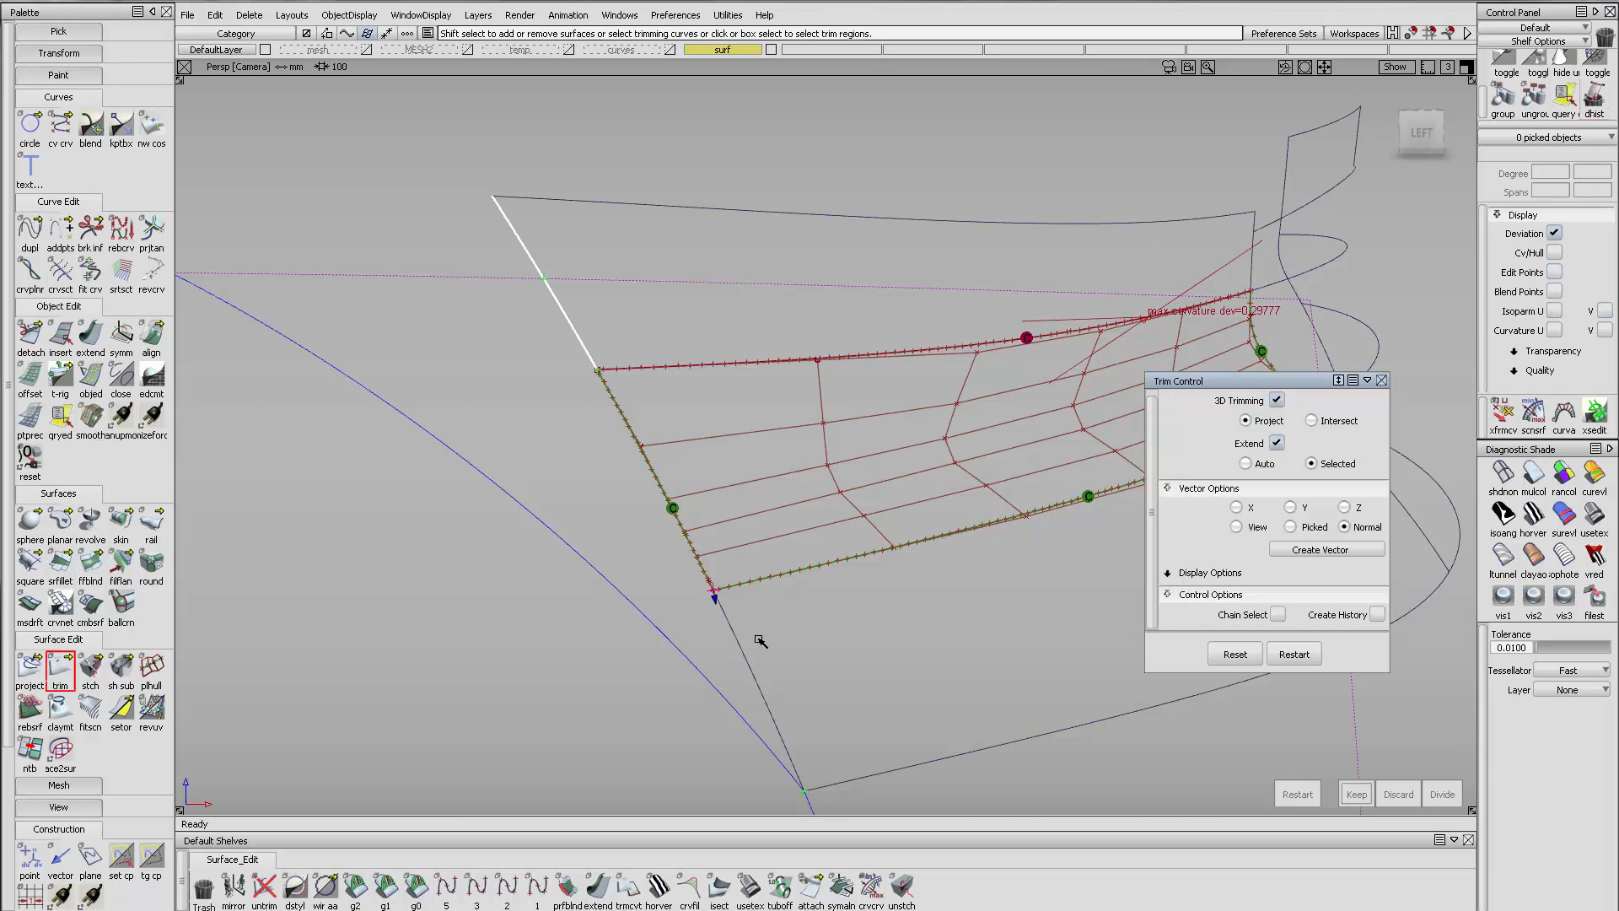
{"action": "left_click", "coordinate": [541, 408]}
{"action": "key", "text": "space"}
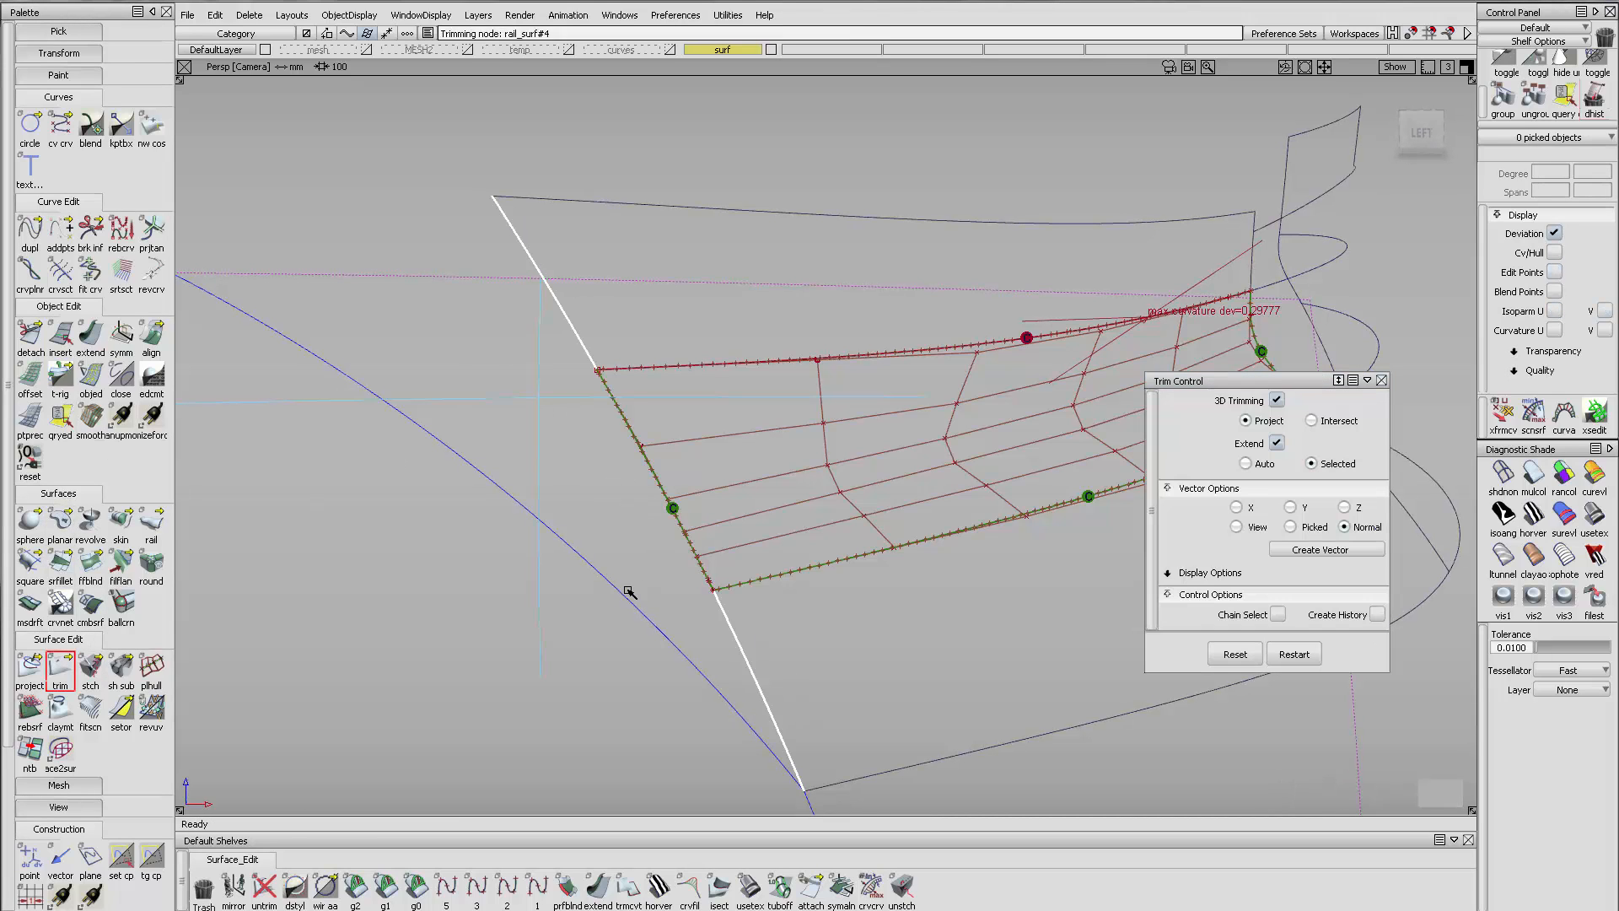
Check G2 continuity where the trimmed outer surface meets the wall and lower surface above and below the skin
{"action": "left_click", "coordinate": [355, 886]}
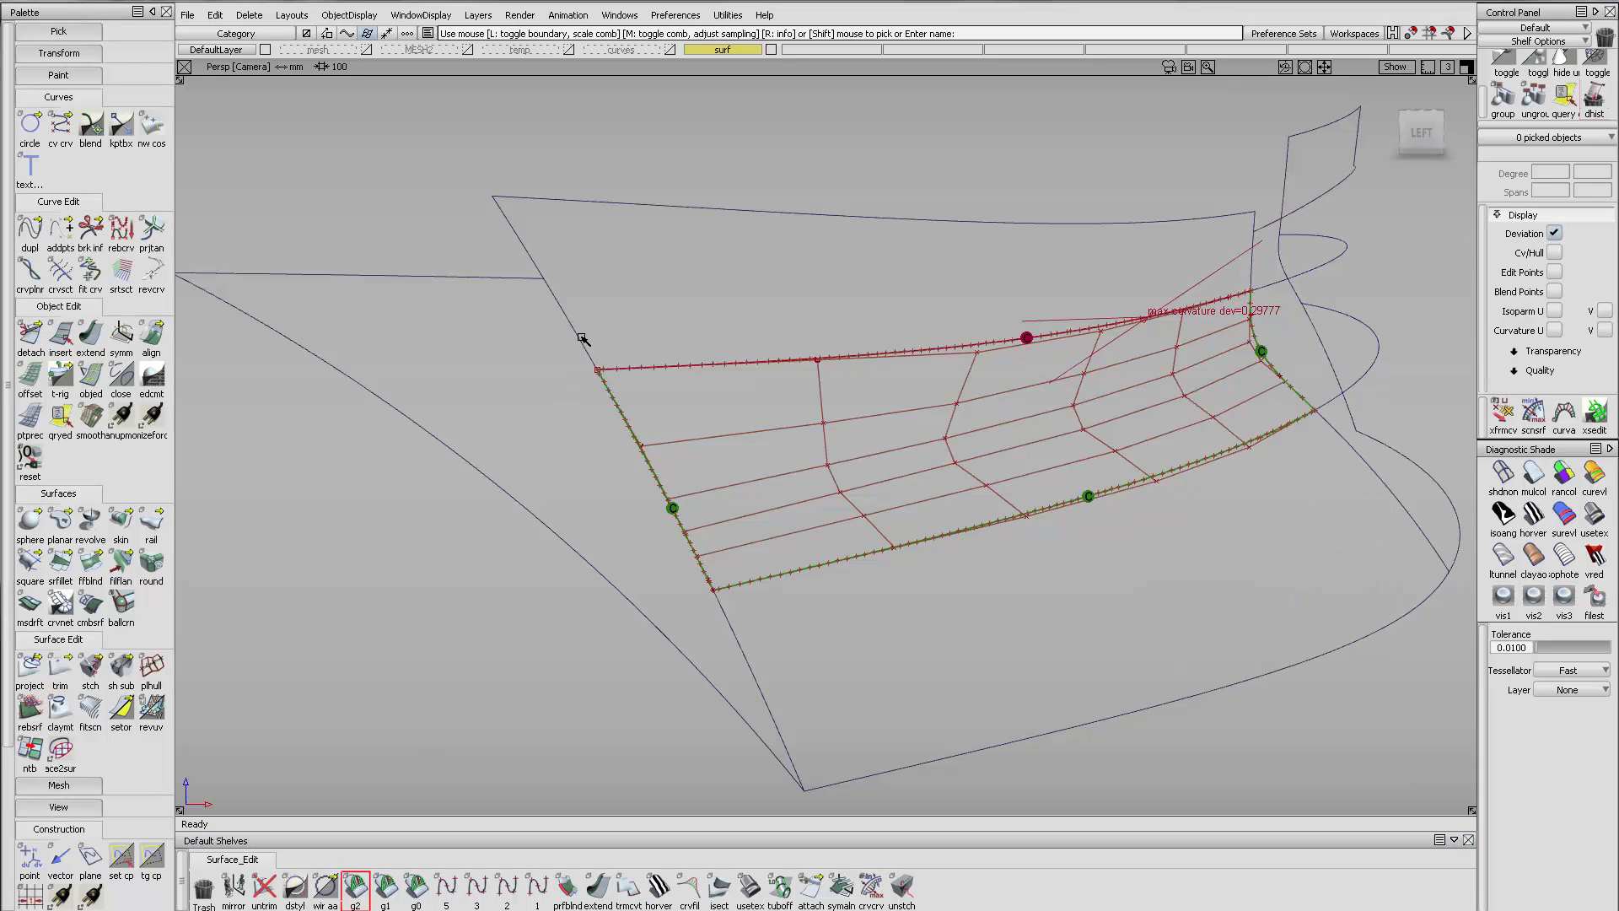
{"action": "left_click_drag", "start_coordinate": [845, 441], "coordinate": [687, 442], "text": "alt+shift"}
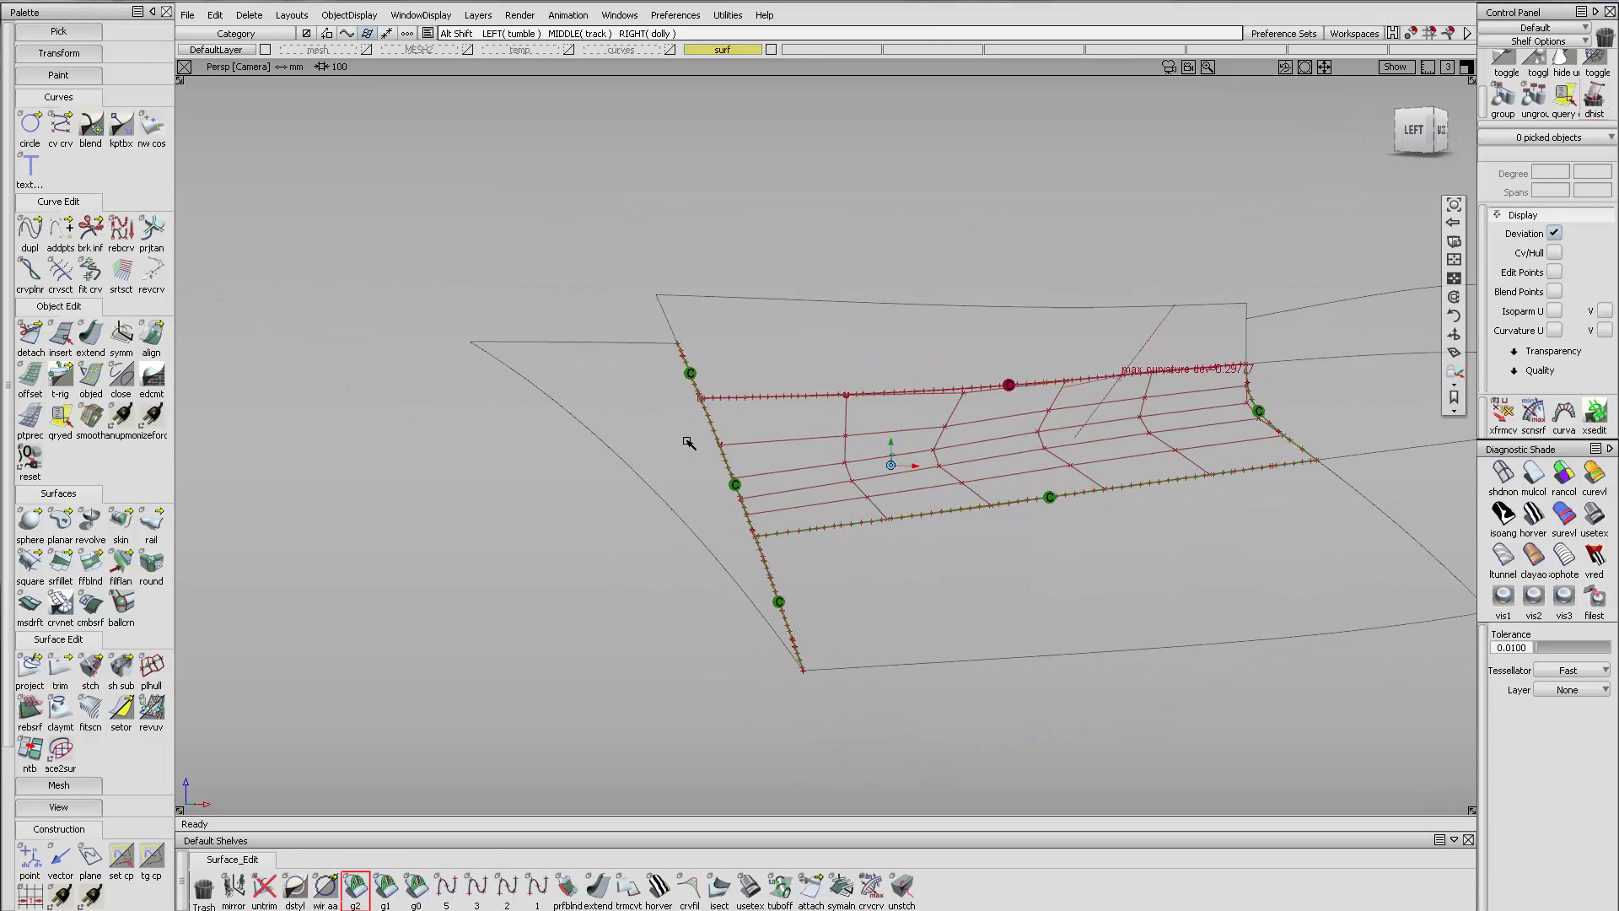
{"action": "middle_click_drag", "start_coordinate": [687, 441], "coordinate": [589, 477], "text": "alt+shift"}
{"action": "left_click", "coordinate": [975, 470]}
{"action": "left_click_drag", "start_coordinate": [1038, 489], "coordinate": [1030, 459], "text": "ctrl+shift"}
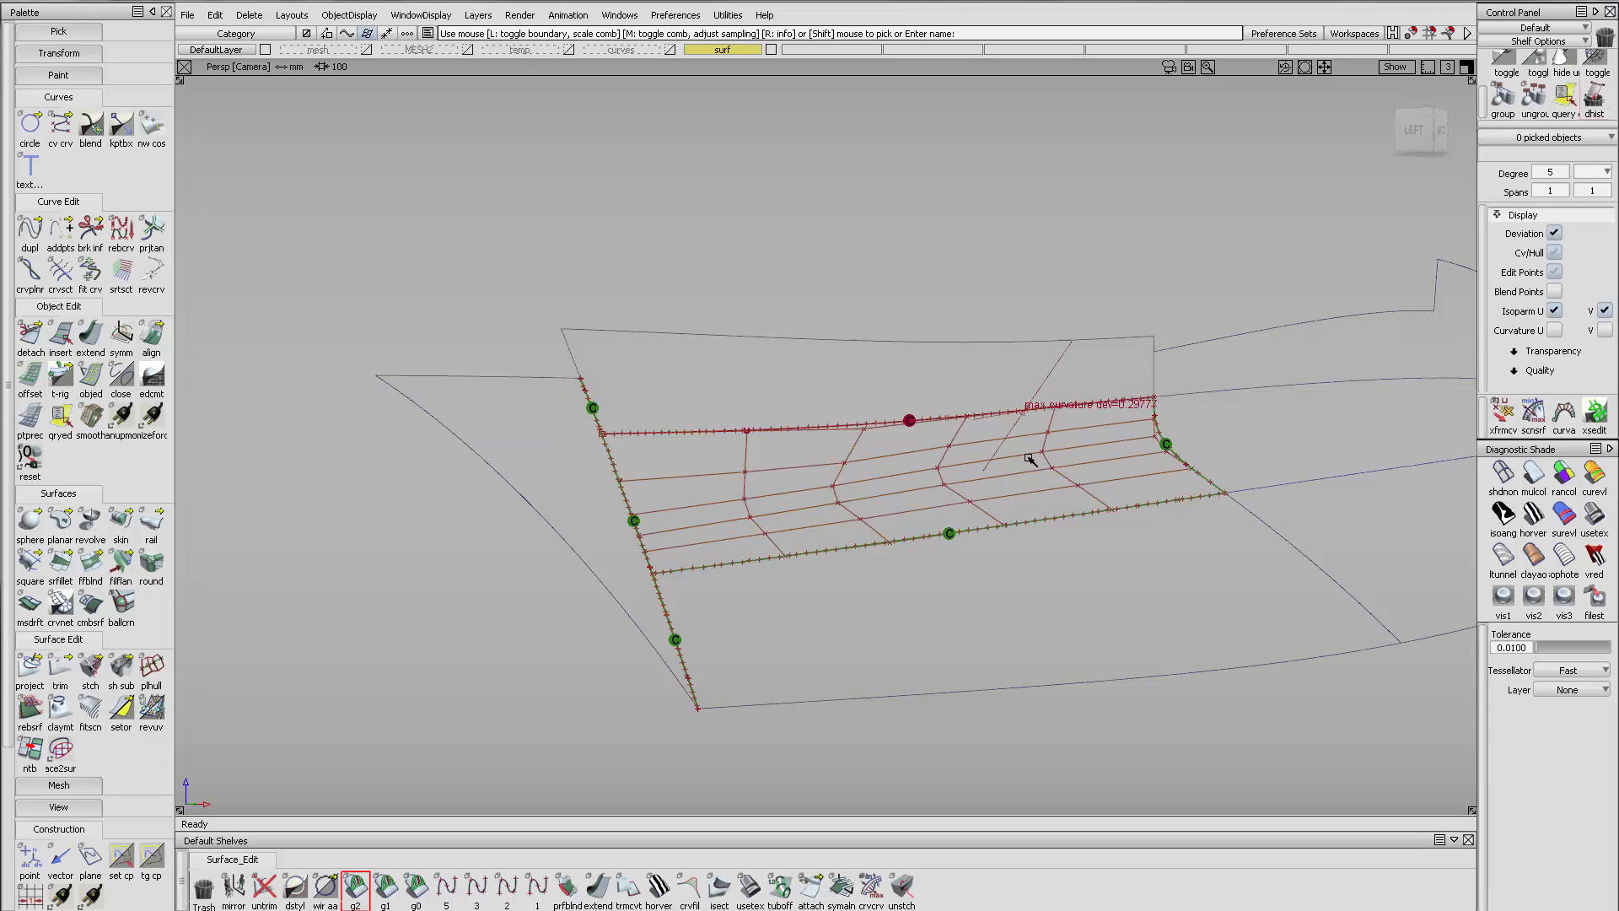
Shift the left skin's interior CV near the shared middle edge to even out the curvature along its upper edge
{"action": "right_click_drag", "start_coordinate": [1055, 451], "coordinate": [1118, 480], "text": "alt+shift"}
{"action": "middle_click_drag", "start_coordinate": [1118, 481], "coordinate": [879, 496], "text": "alt+shift"}
{"action": "left_click_drag", "start_coordinate": [879, 496], "coordinate": [868, 523], "text": "alt+shift"}
{"action": "left_click", "coordinate": [1506, 413]}
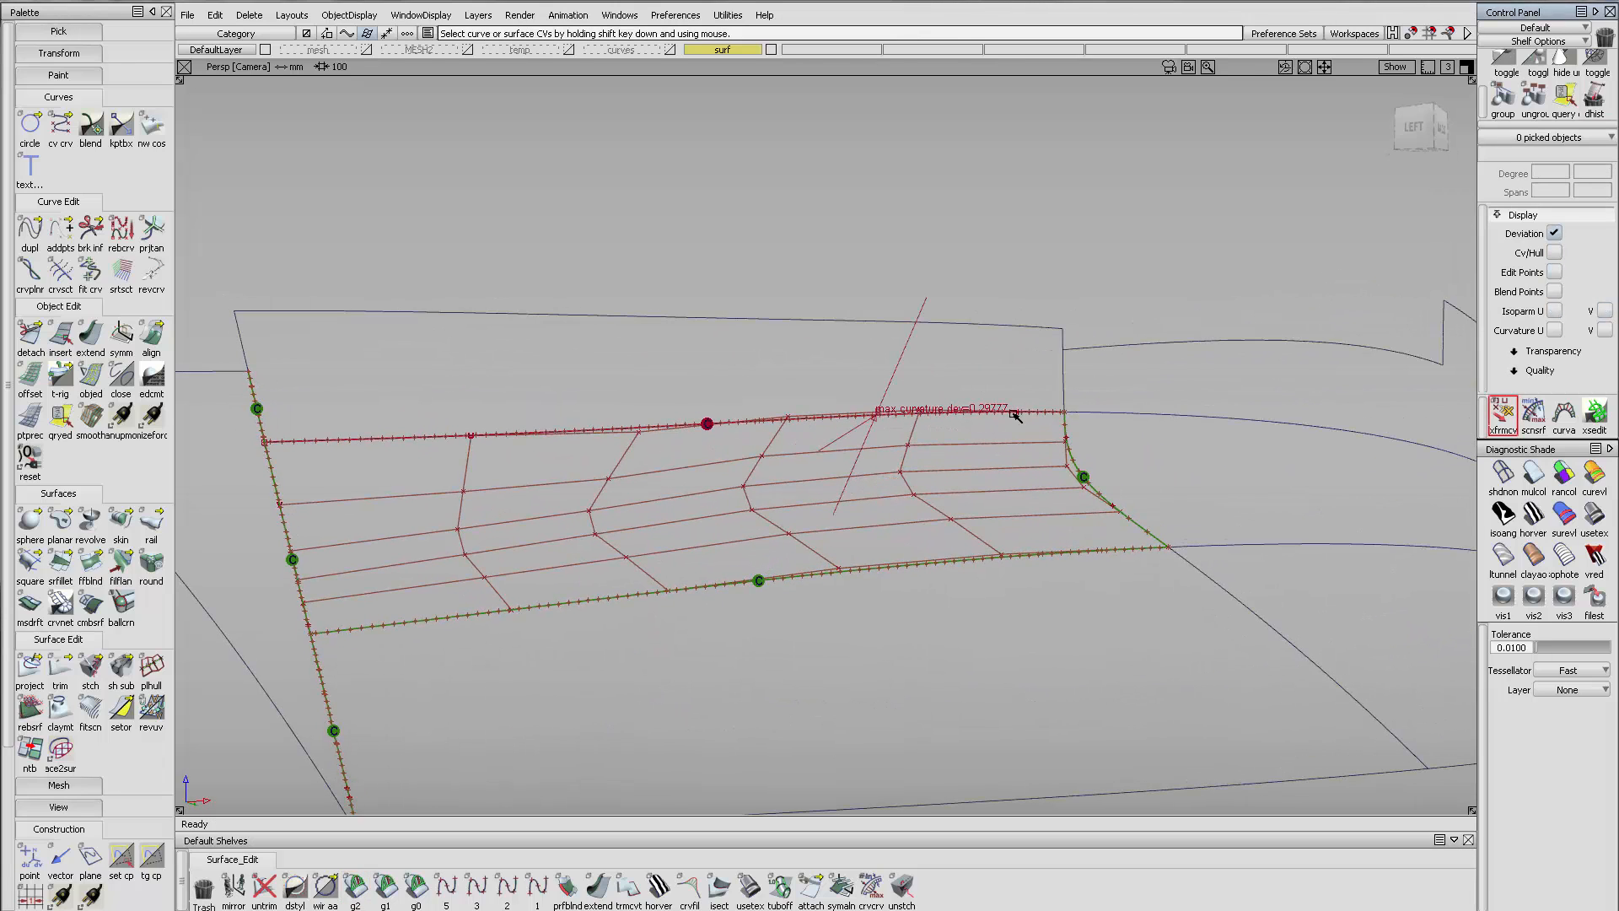
{"action": "left_click", "coordinate": [910, 447], "text": "shift"}
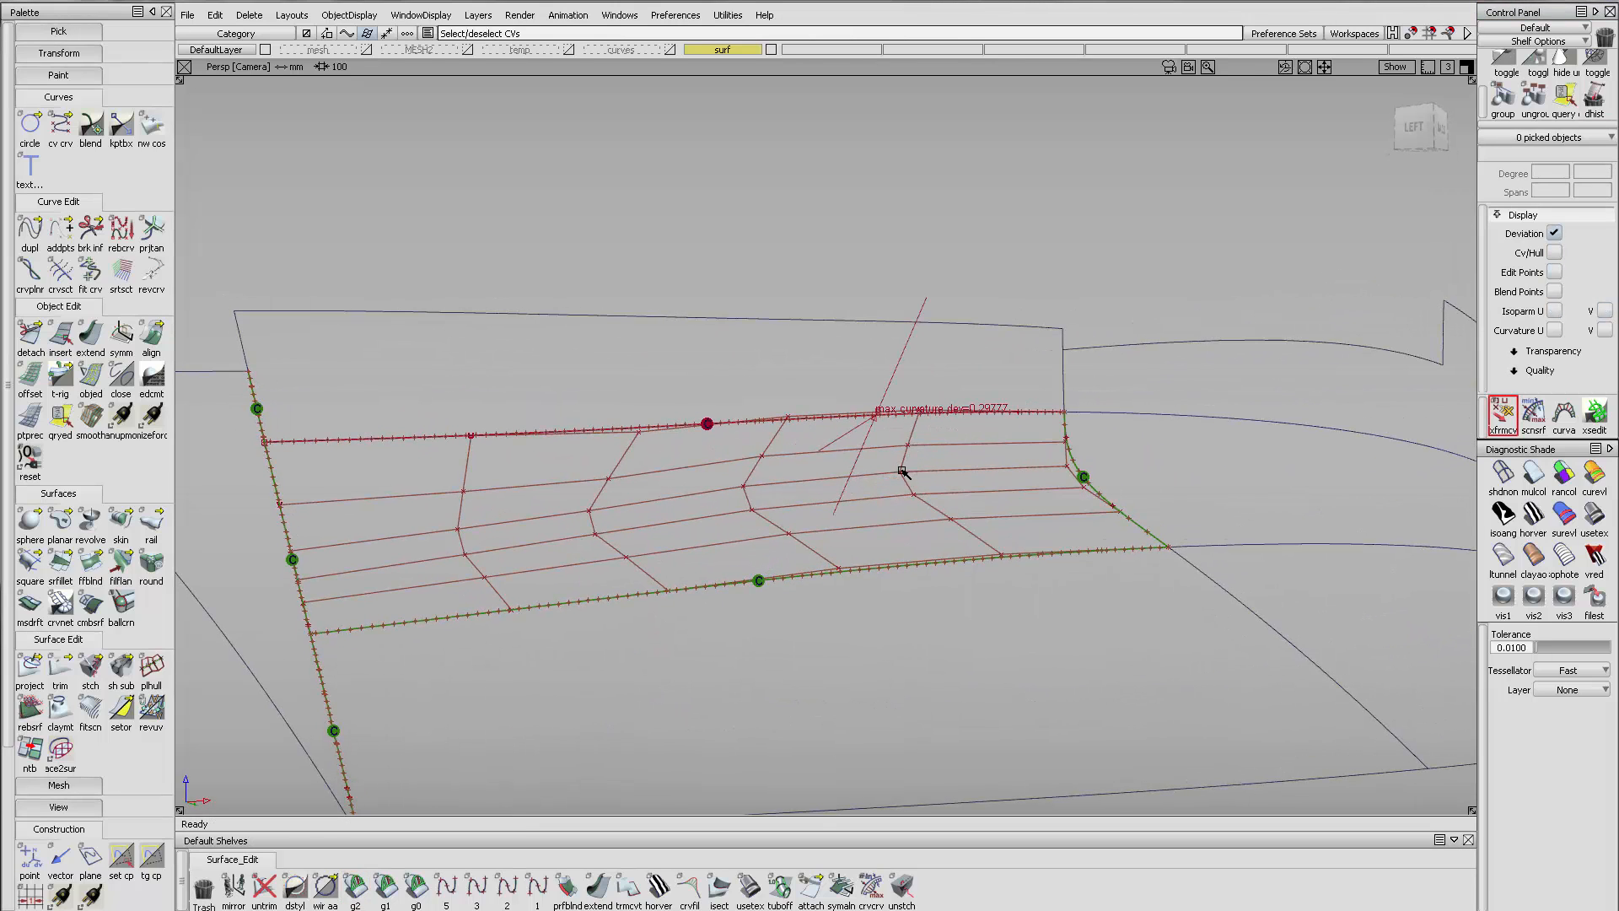
{"action": "left_click", "coordinate": [907, 473]}
{"action": "left_click", "coordinate": [958, 509]}
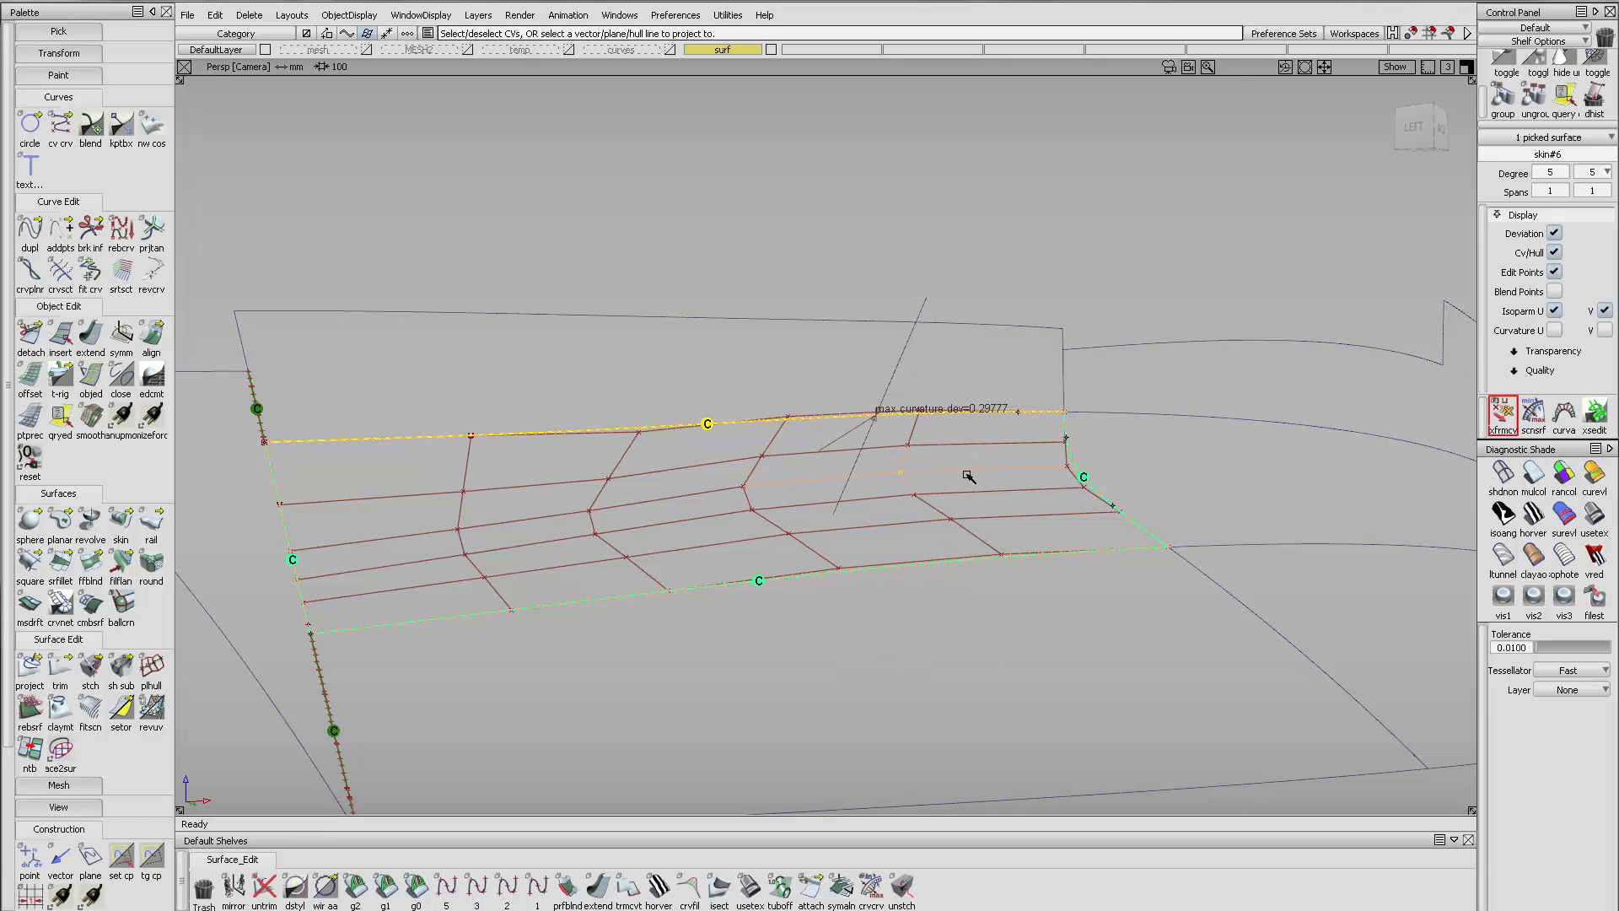
{"action": "left_click_drag", "start_coordinate": [968, 472], "coordinate": [1049, 495]}
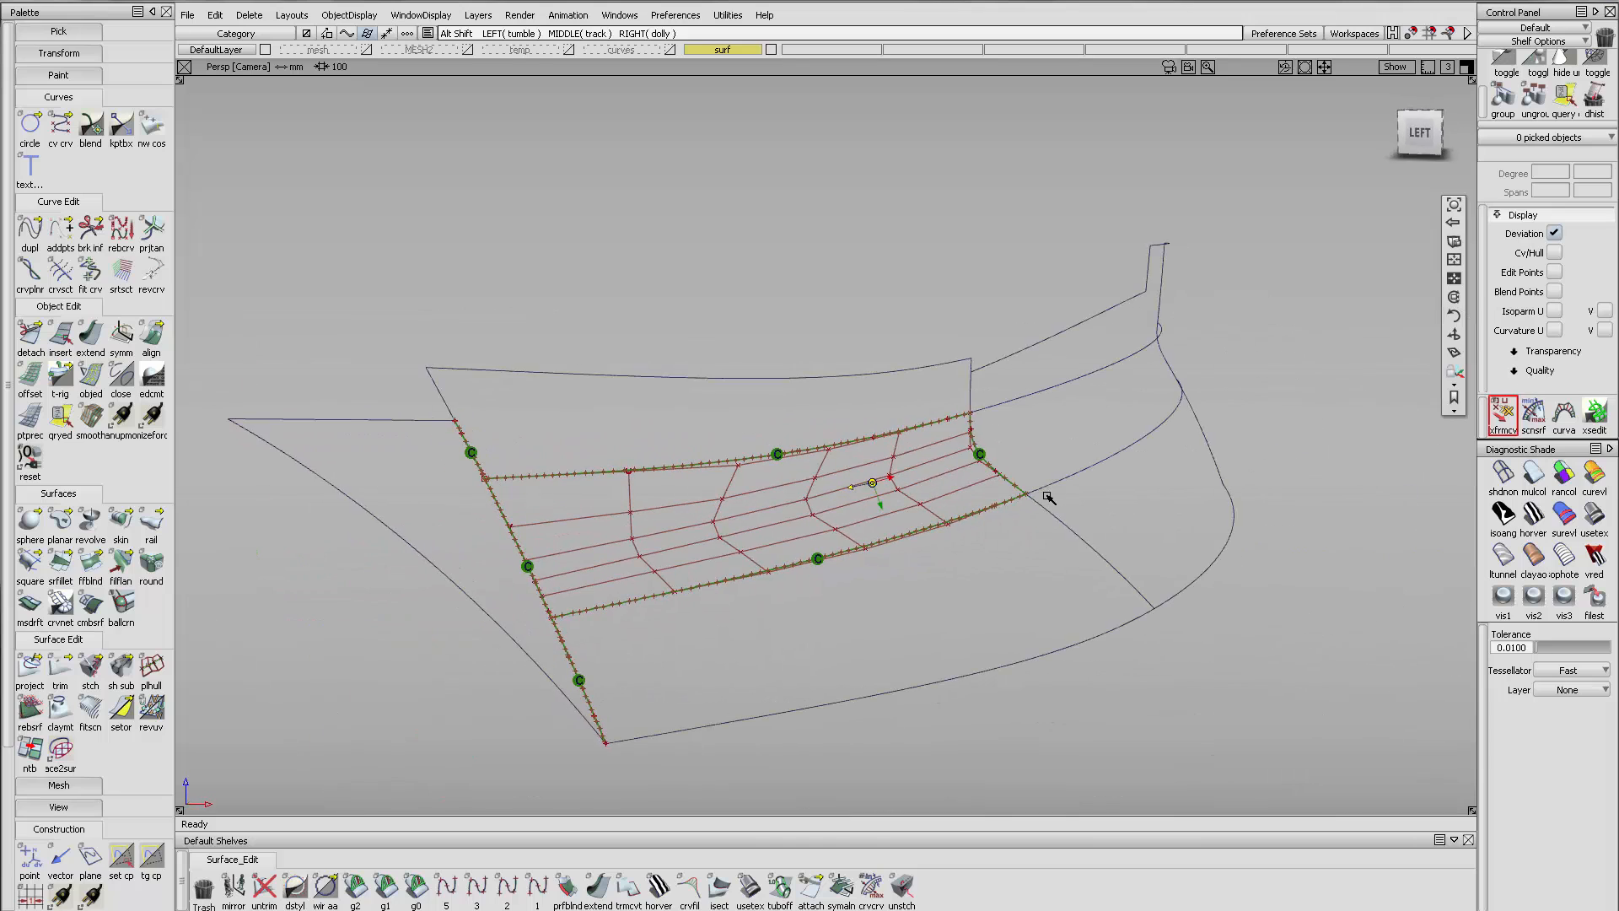
Hide the skin's CVs and hulls and delete the continuity check locators
{"action": "left_click_drag", "start_coordinate": [892, 475], "coordinate": [945, 426], "text": "ctrl+shift"}
{"action": "left_click", "coordinate": [824, 484]}
{"action": "left_click_drag", "start_coordinate": [801, 500], "coordinate": [798, 535], "text": "ctrl+shift"}
{"action": "left_click_drag", "start_coordinate": [896, 478], "coordinate": [705, 318], "text": "ctrl+shift"}
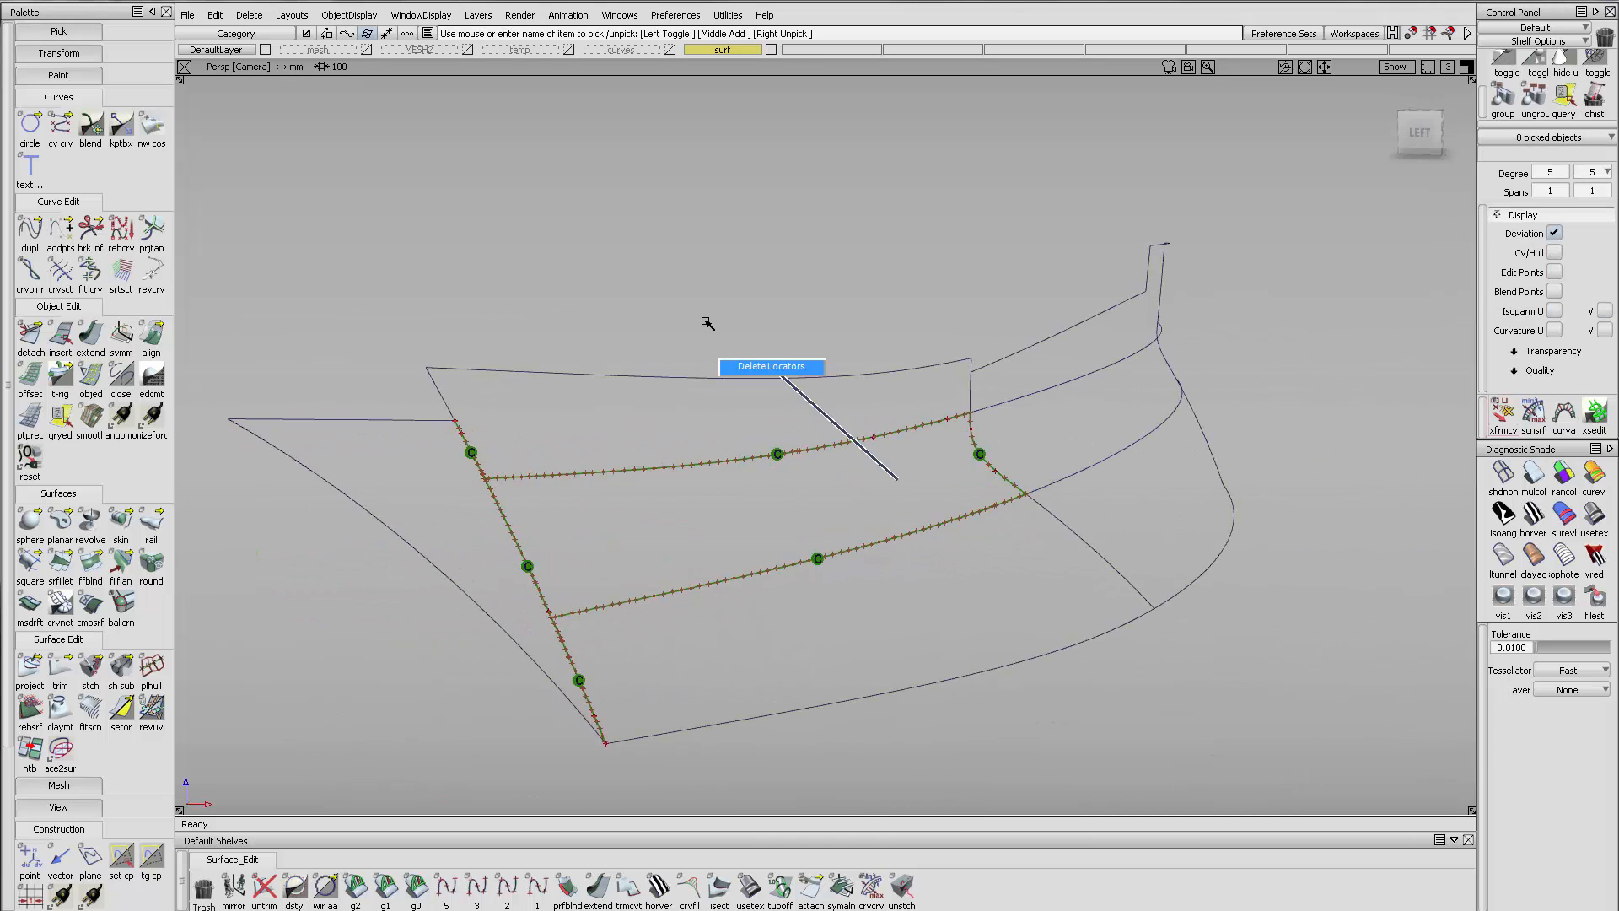
Examine the highlight flow with horizontal reflection shading, show the surrounding body surfaces, and inspect the whole model in plain color shading
{"action": "left_click", "coordinate": [1503, 512]}
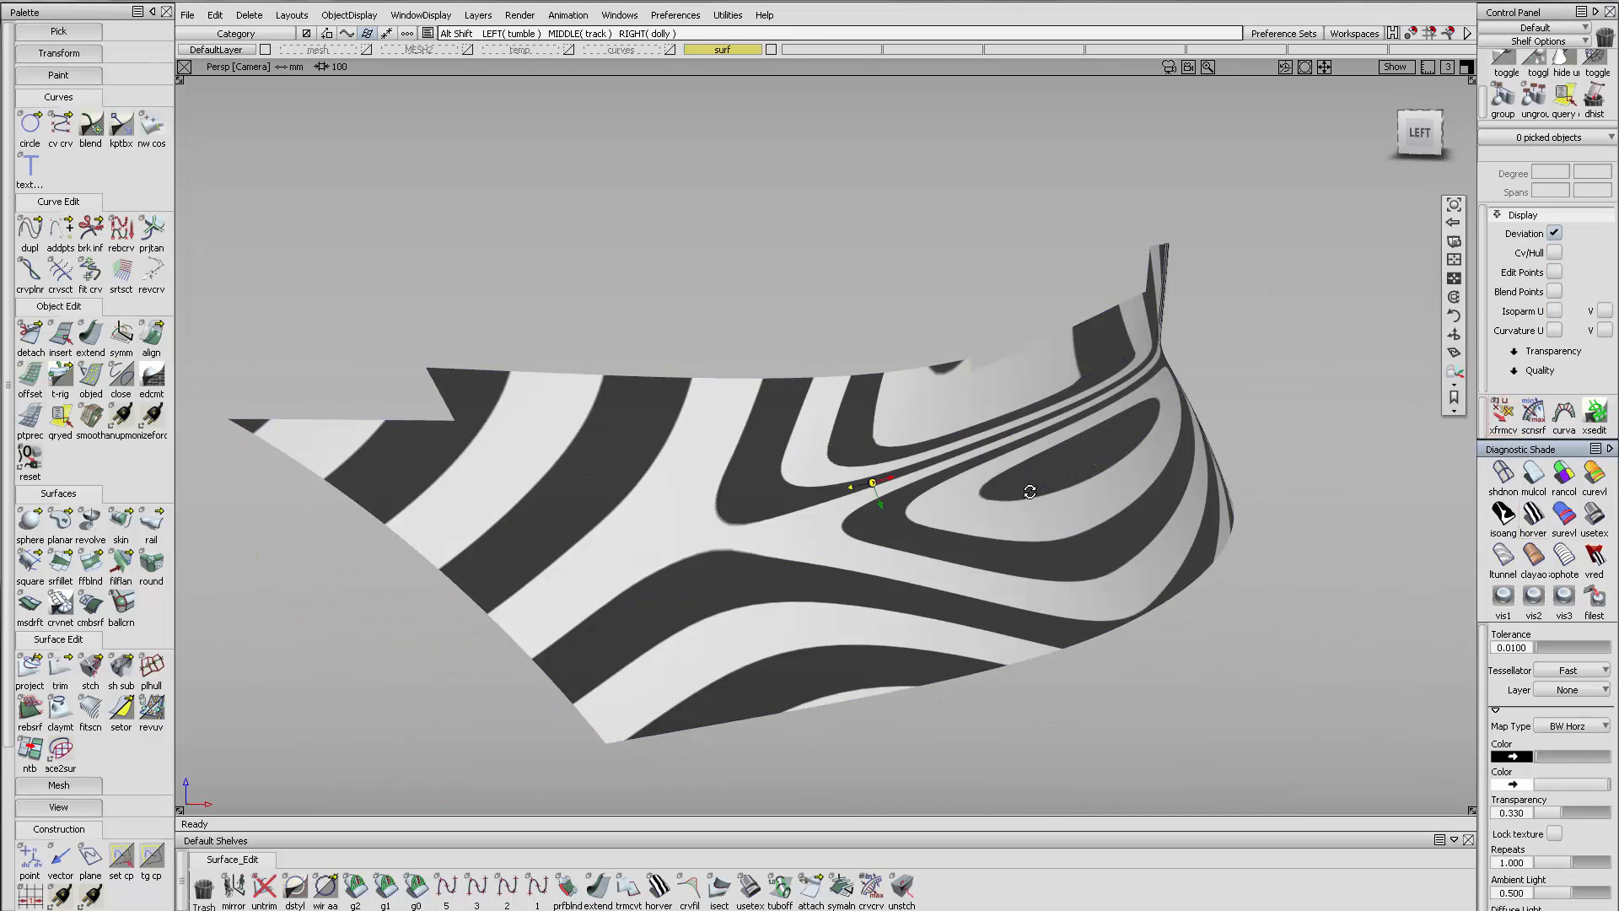
{"action": "mouse_move", "coordinate": [873, 482]}
{"action": "left_mouse_down", "text": "alt+shift"}
{"action": "mouse_move", "coordinate": [929, 465]}
{"action": "mouse_move", "coordinate": [878, 459]}
{"action": "mouse_move", "coordinate": [894, 473]}
{"action": "left_mouse_up", "text": "alt+shift"}
{"action": "left_click", "coordinate": [1536, 60]}
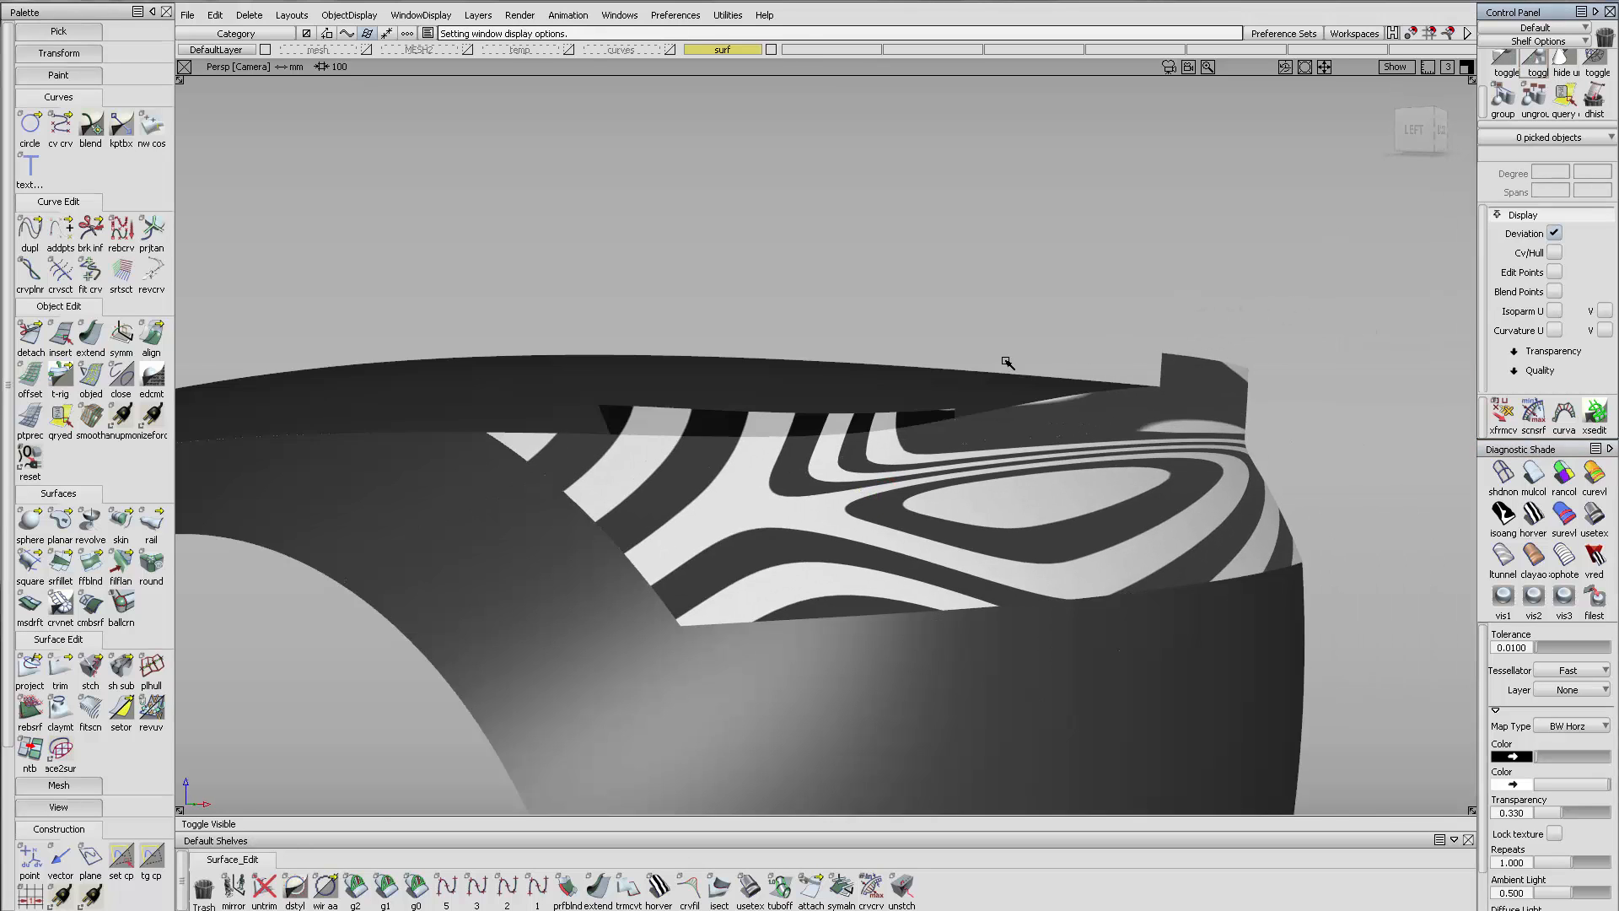
{"action": "left_click_drag", "start_coordinate": [1046, 472], "coordinate": [1172, 490], "text": "alt+shift"}
{"action": "left_click", "coordinate": [1535, 474]}
{"action": "left_click_drag", "start_coordinate": [960, 395], "coordinate": [1121, 555], "text": "alt+shift"}
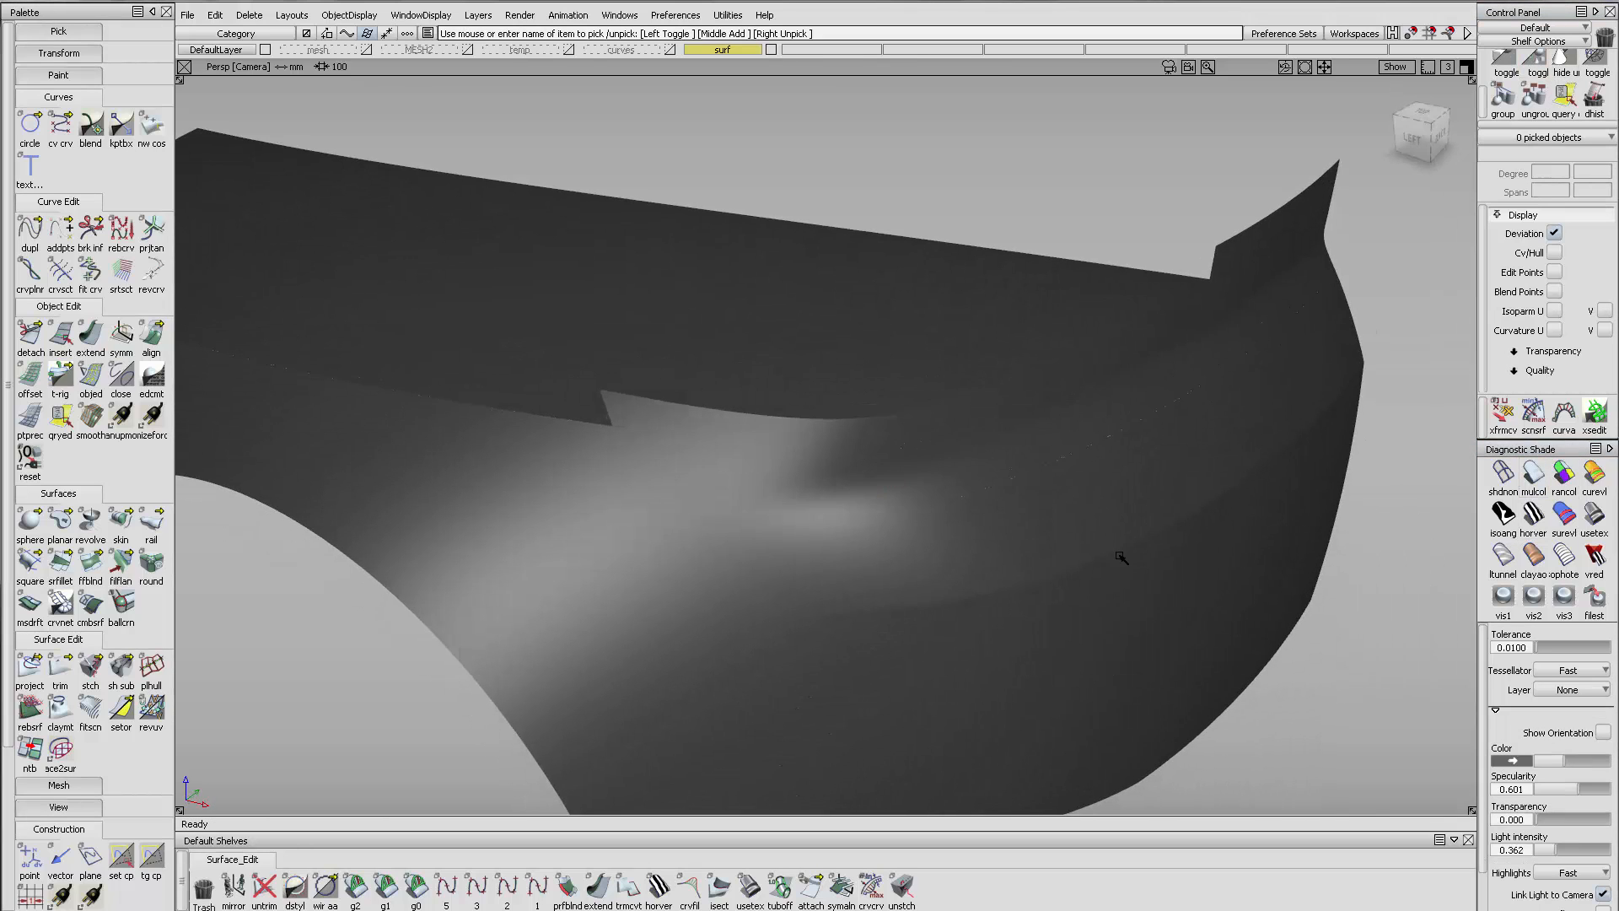
{"action": "left_click_drag", "start_coordinate": [908, 397], "coordinate": [568, 770], "text": "alt+shift"}
Untrim the large upper body surface and delete its old trimming curve-on-surface
{"action": "left_click", "coordinate": [264, 886]}
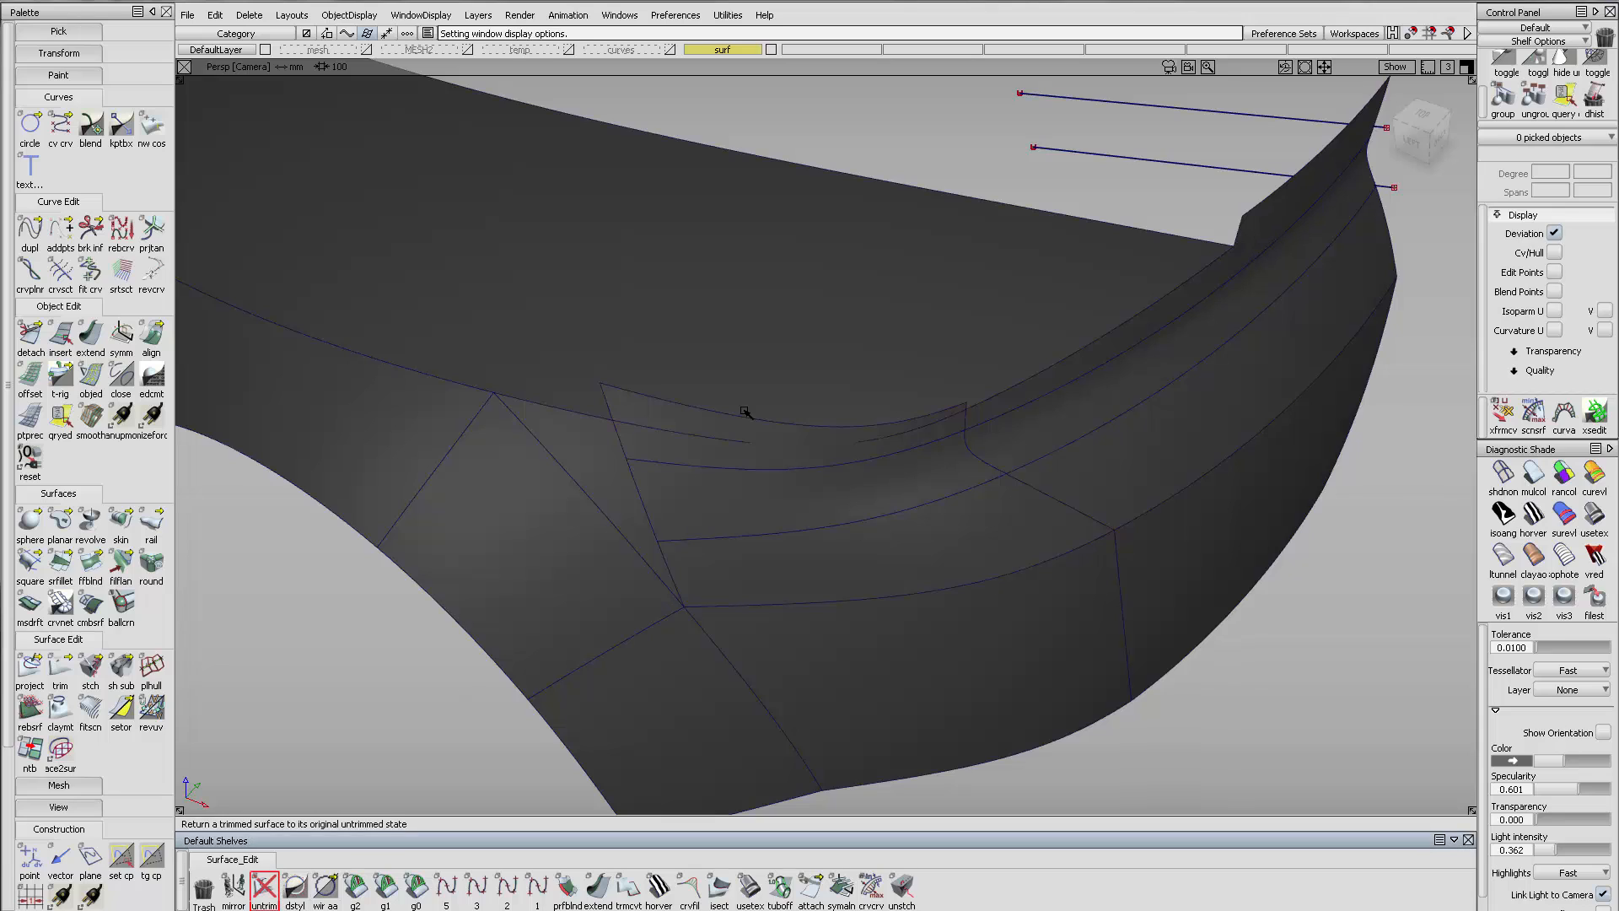
{"action": "left_click", "coordinate": [796, 382]}
{"action": "left_click", "coordinate": [805, 414]}
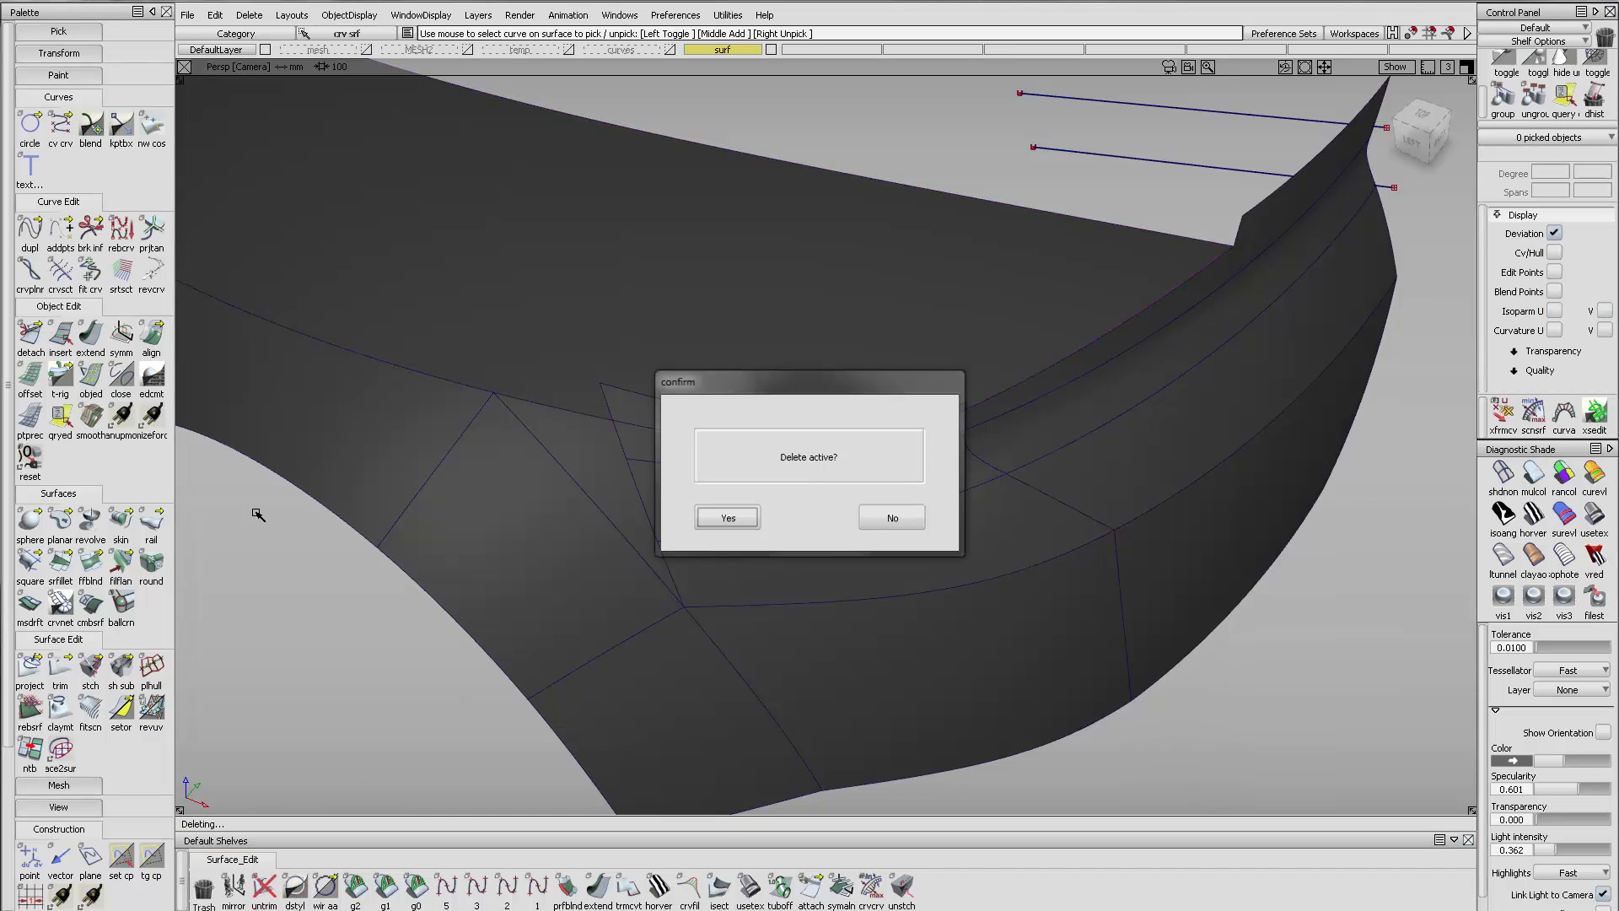
{"action": "left_click", "coordinate": [715, 515]}
Trim the upper body surface and the adjoining wall strip against each other by intersection, keeping the upper region and the strip's lower part
{"action": "left_click", "coordinate": [60, 666]}
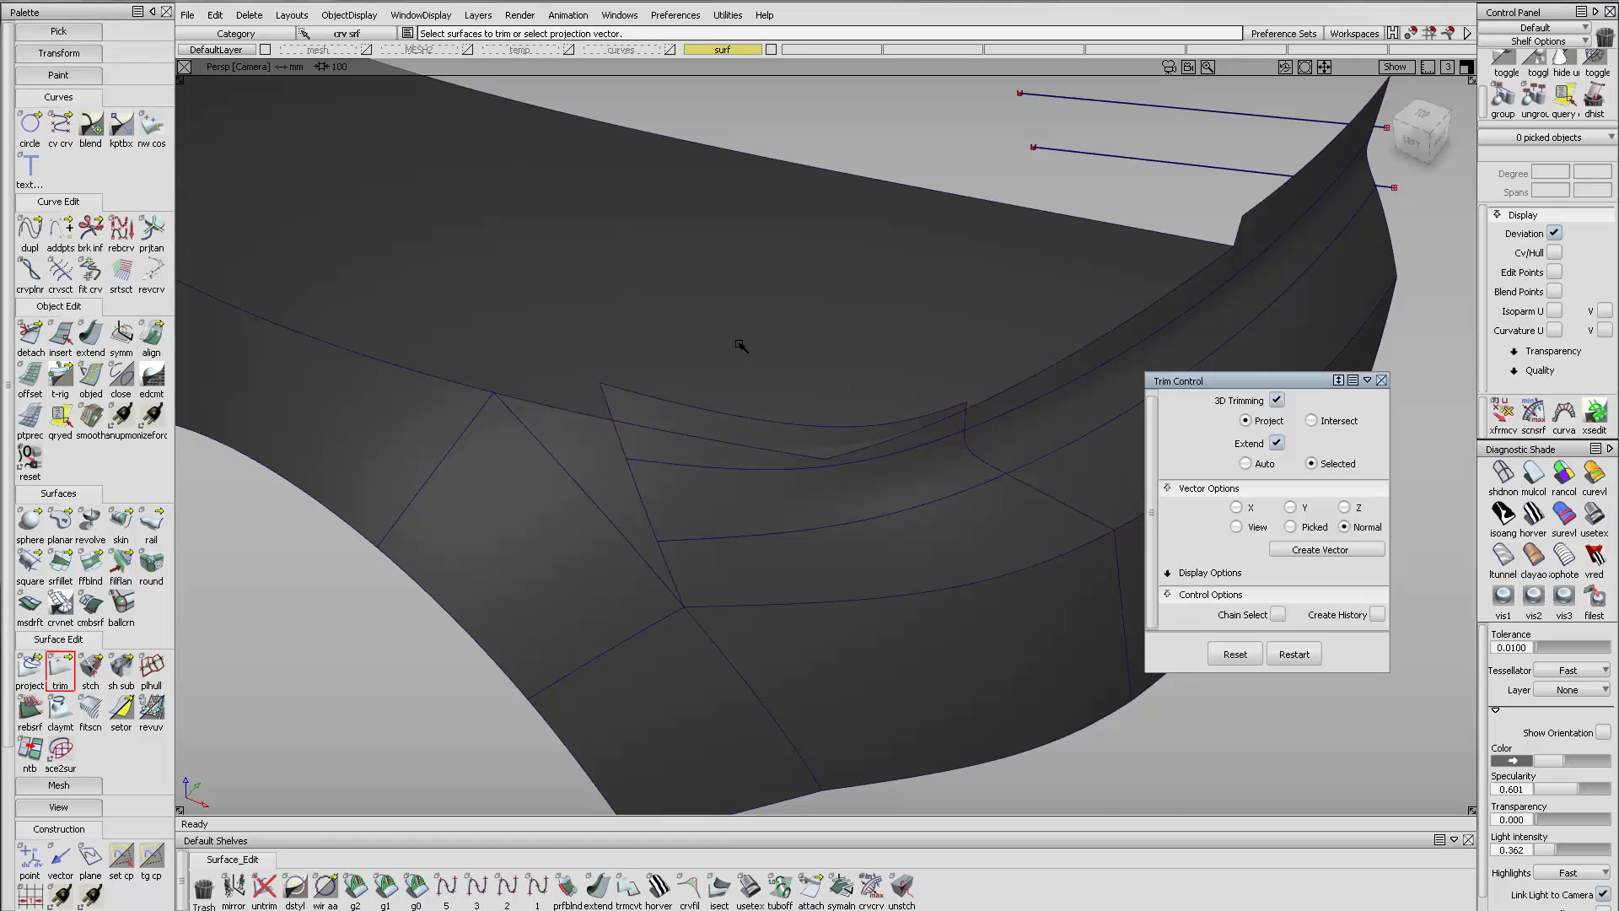
{"action": "left_click", "coordinate": [760, 481]}
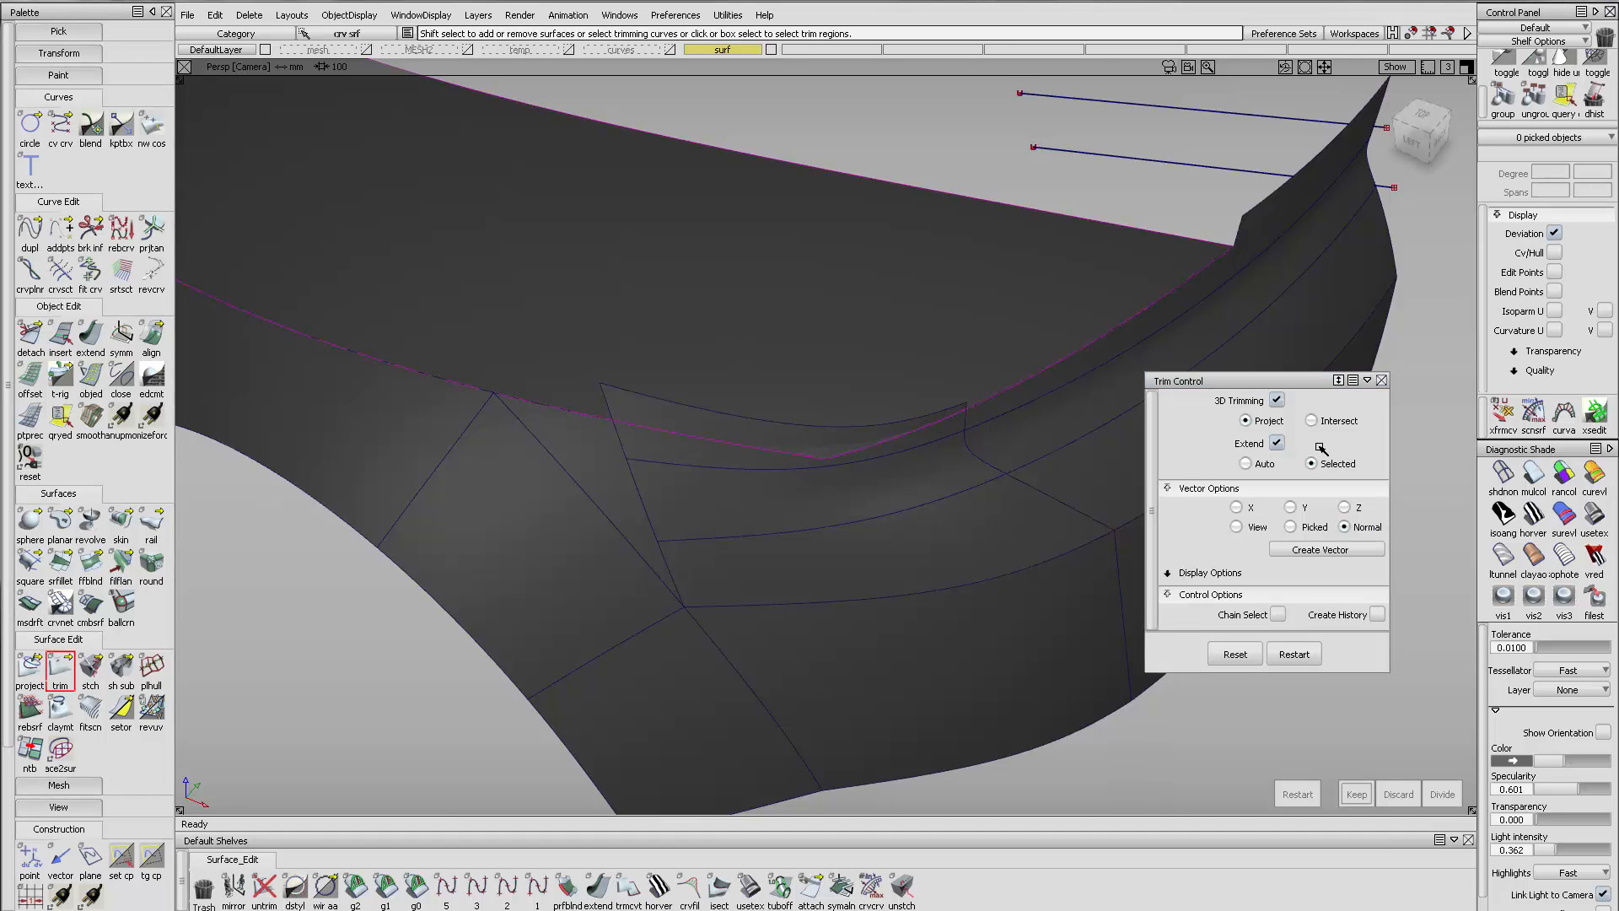
{"action": "left_click", "coordinate": [1339, 421]}
{"action": "left_click", "coordinate": [688, 448]}
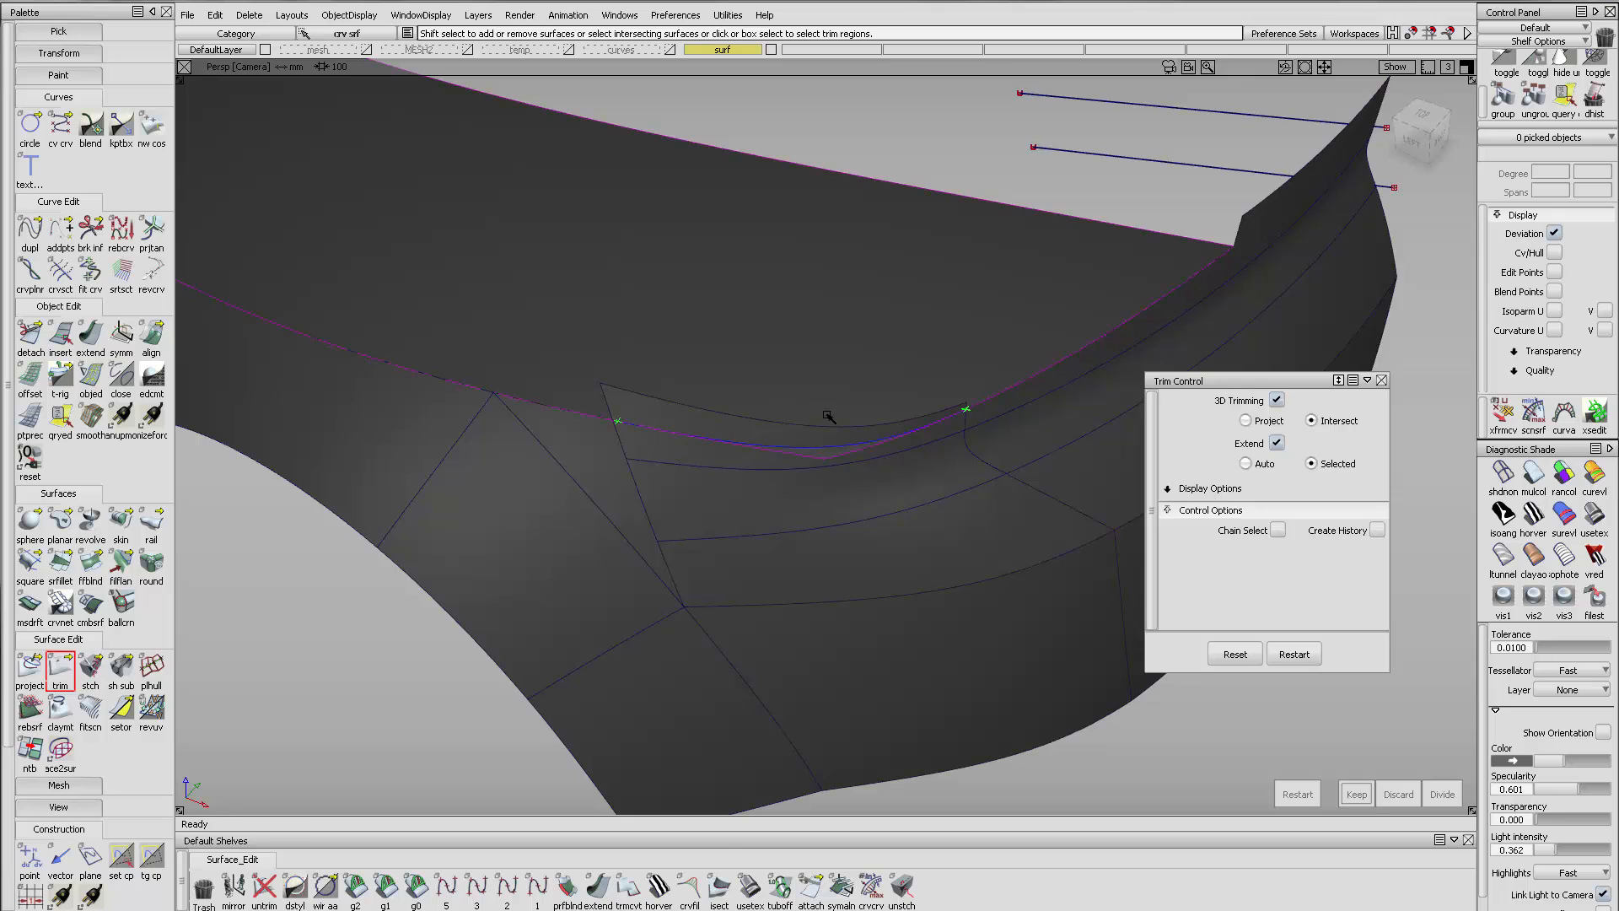
{"action": "left_click", "coordinate": [821, 350]}
{"action": "key", "text": "space"}
{"action": "left_click", "coordinate": [701, 456]}
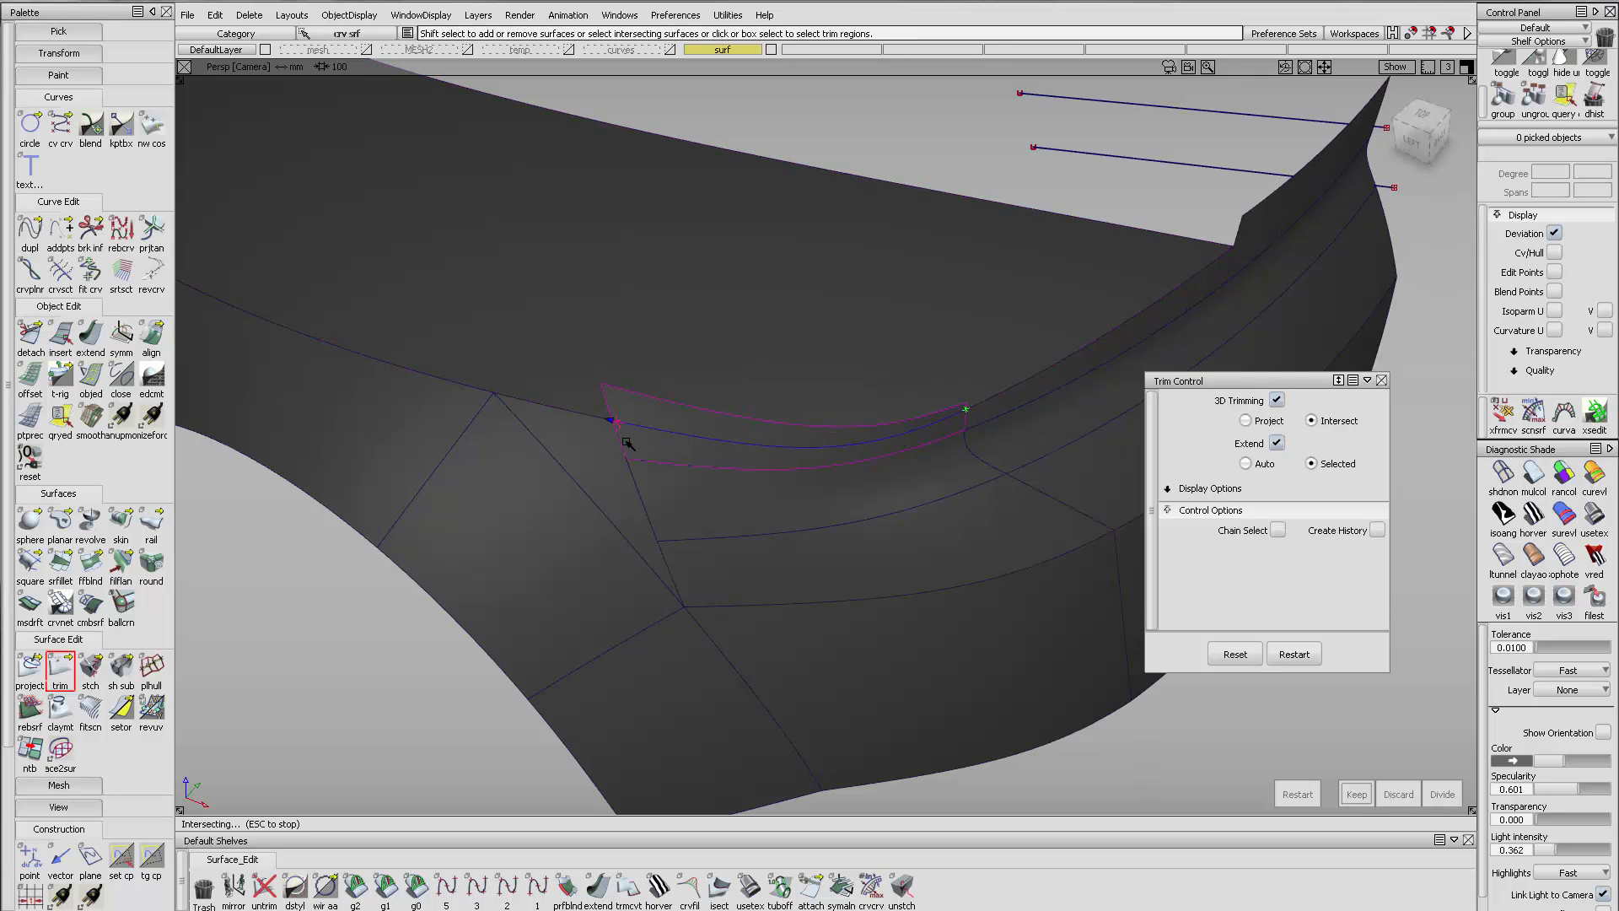
{"action": "key", "text": "space"}
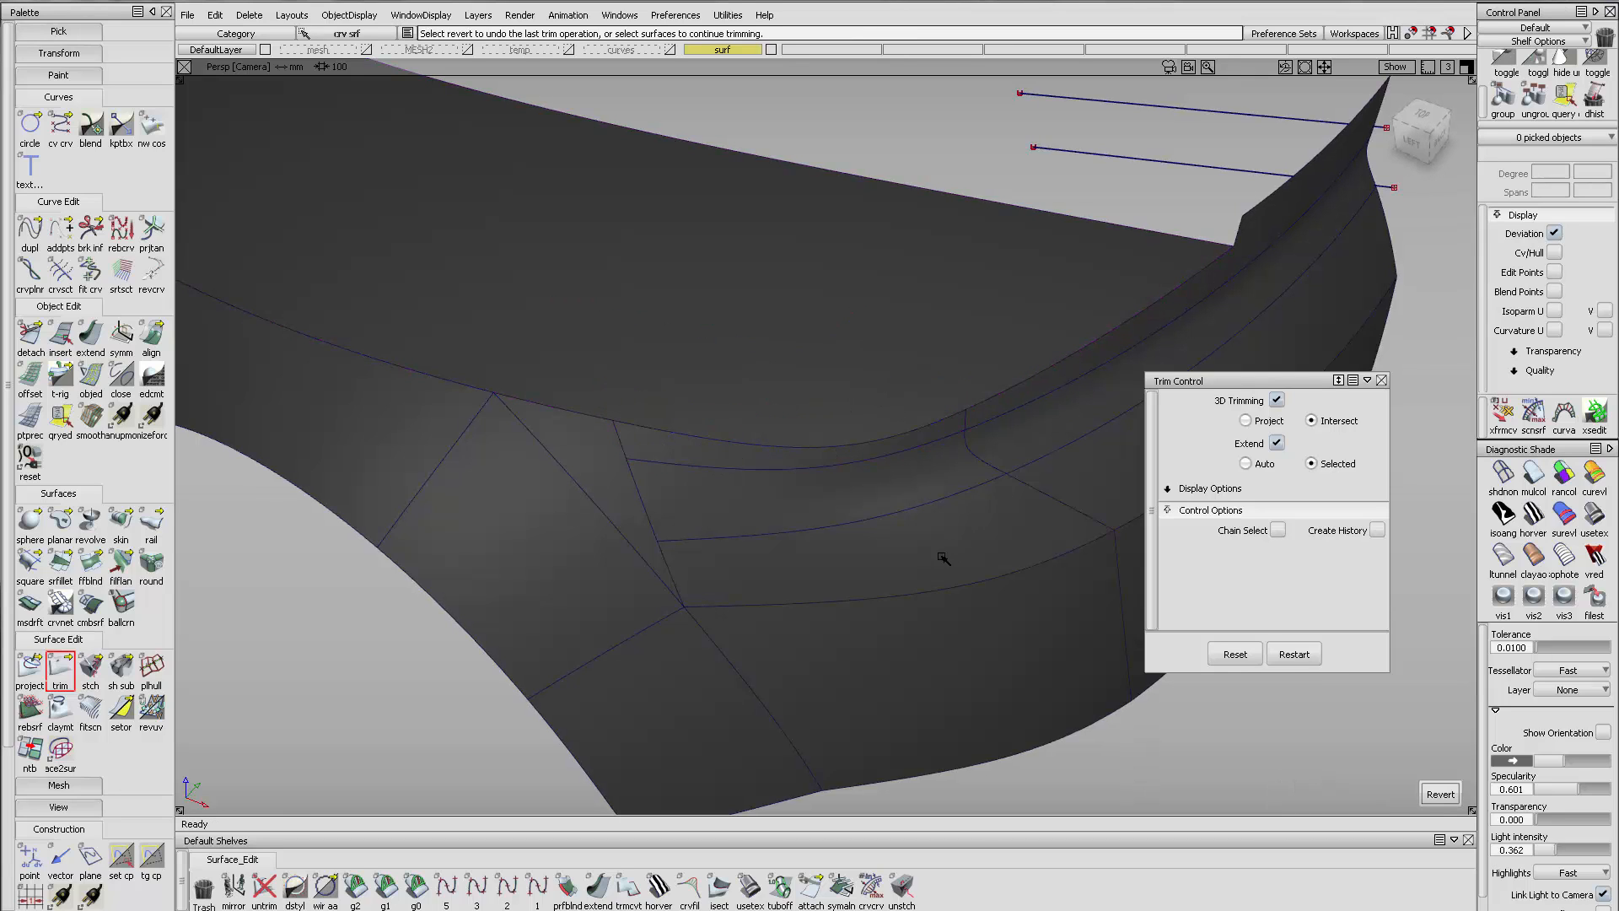
Examine the highlight flow across the retrimmed upper surface and crease with horizontal black-and-white reflection stripes
{"action": "left_click_drag", "start_coordinate": [943, 558], "coordinate": [1107, 489], "text": "alt+shift"}
{"action": "left_click", "coordinate": [1534, 514]}
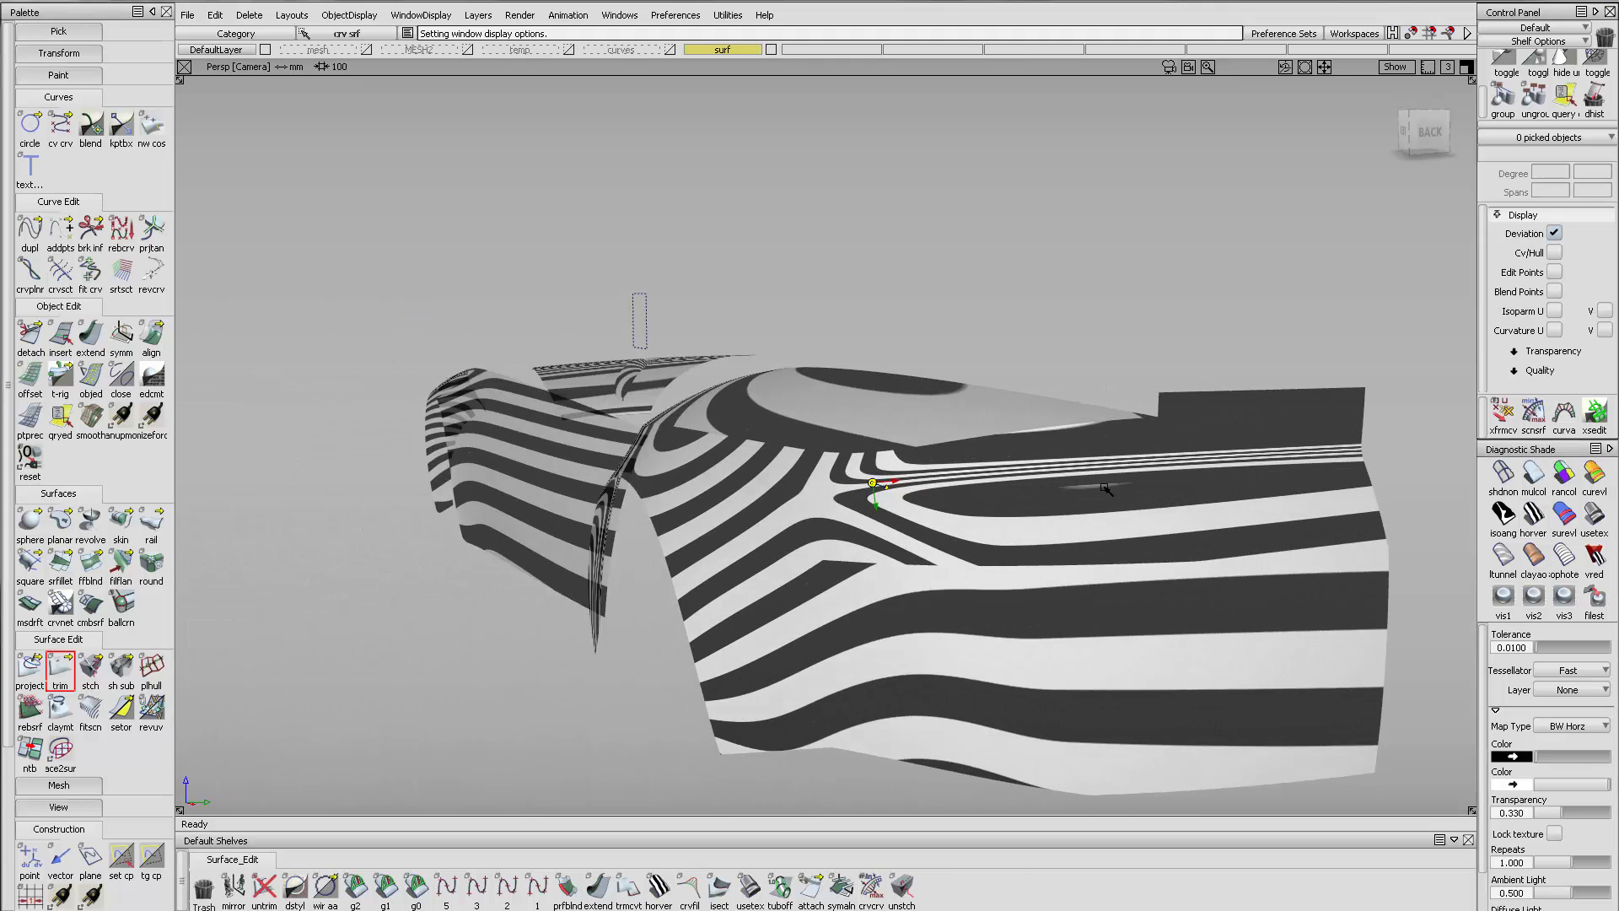
{"action": "middle_click_drag", "start_coordinate": [1104, 489], "coordinate": [928, 507], "text": "alt+shift"}
{"action": "left_click_drag", "start_coordinate": [928, 507], "coordinate": [1029, 503], "text": "alt+shift"}
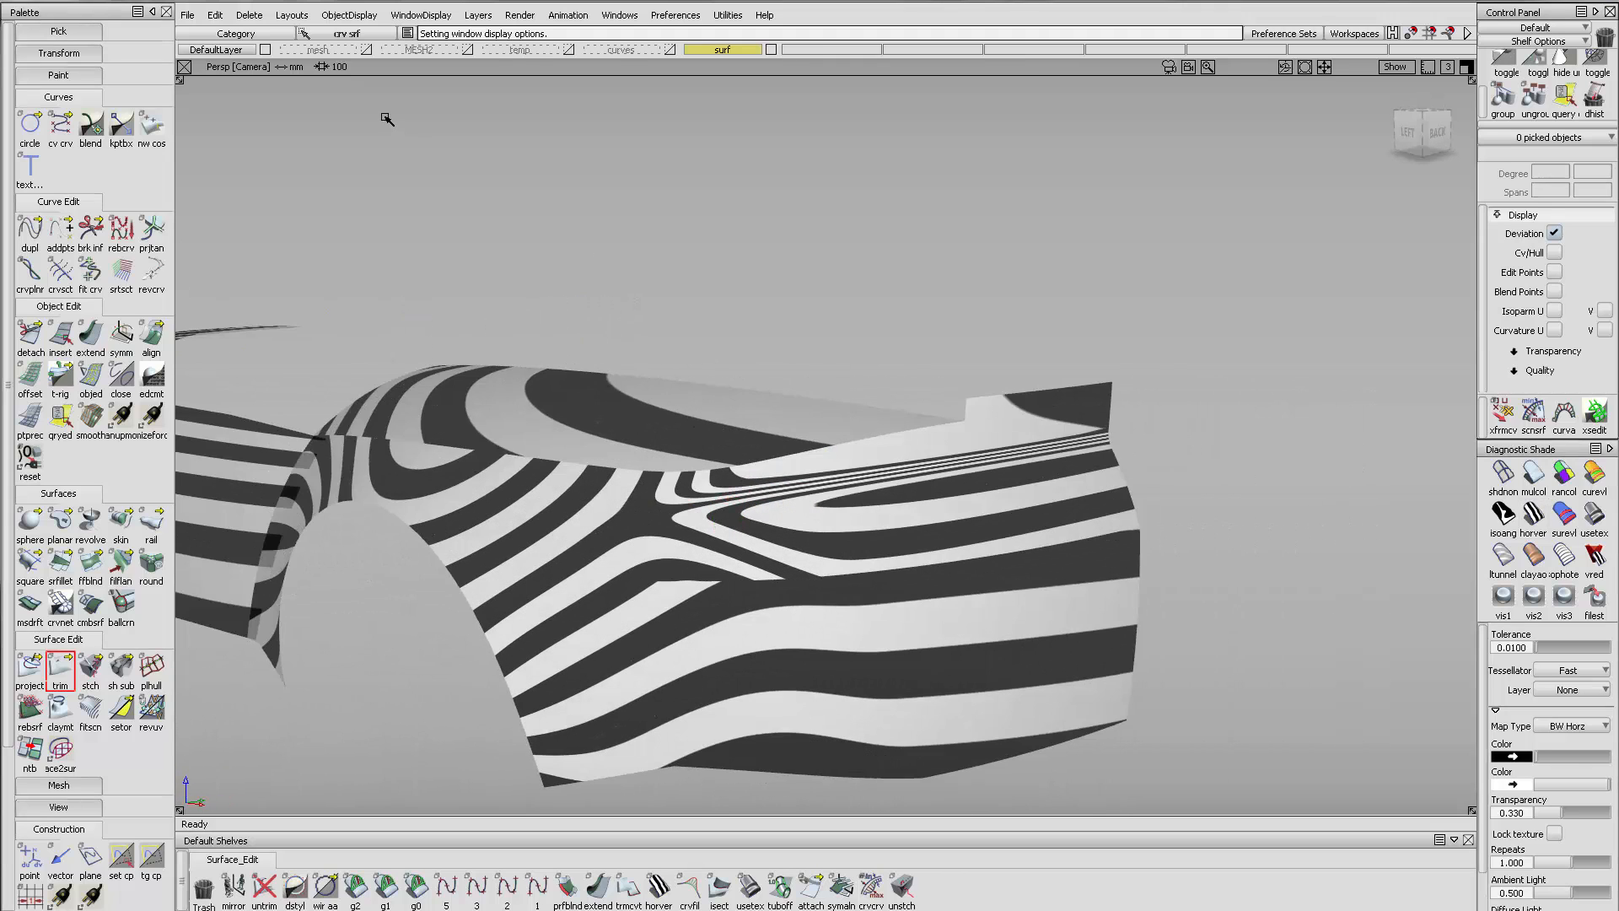